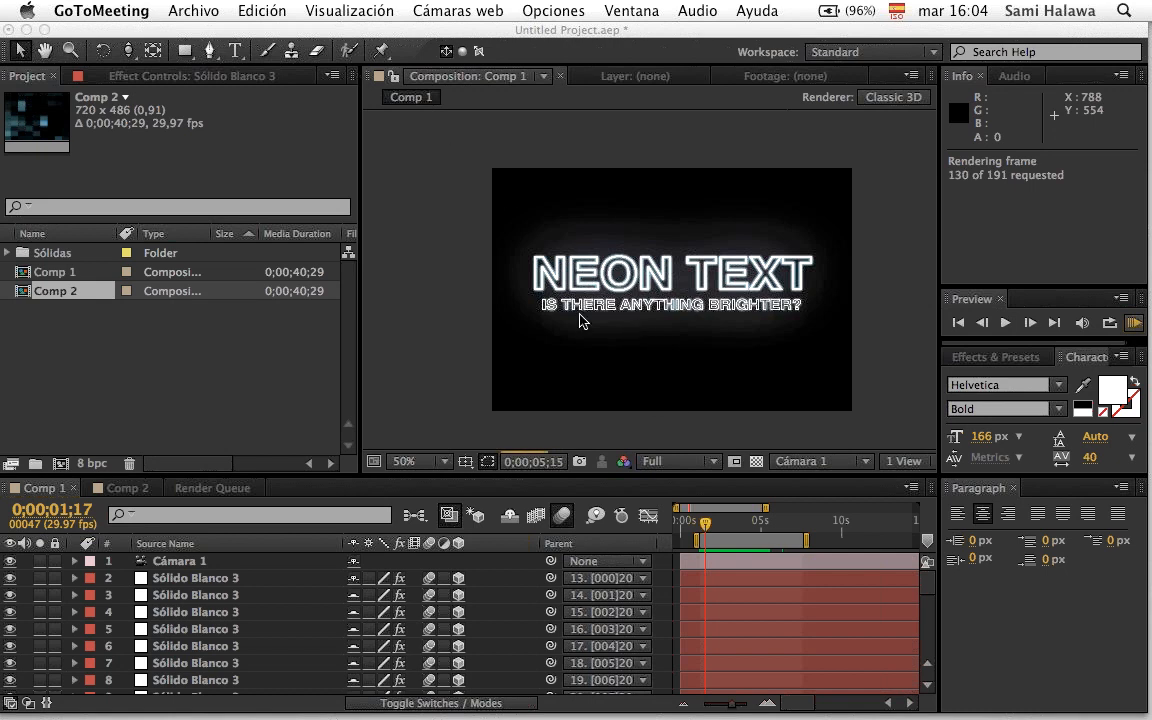
Step: Play and scrub through the neon text animation in Comp 1 between about 1 and 4 seconds
right_click(690, 428)
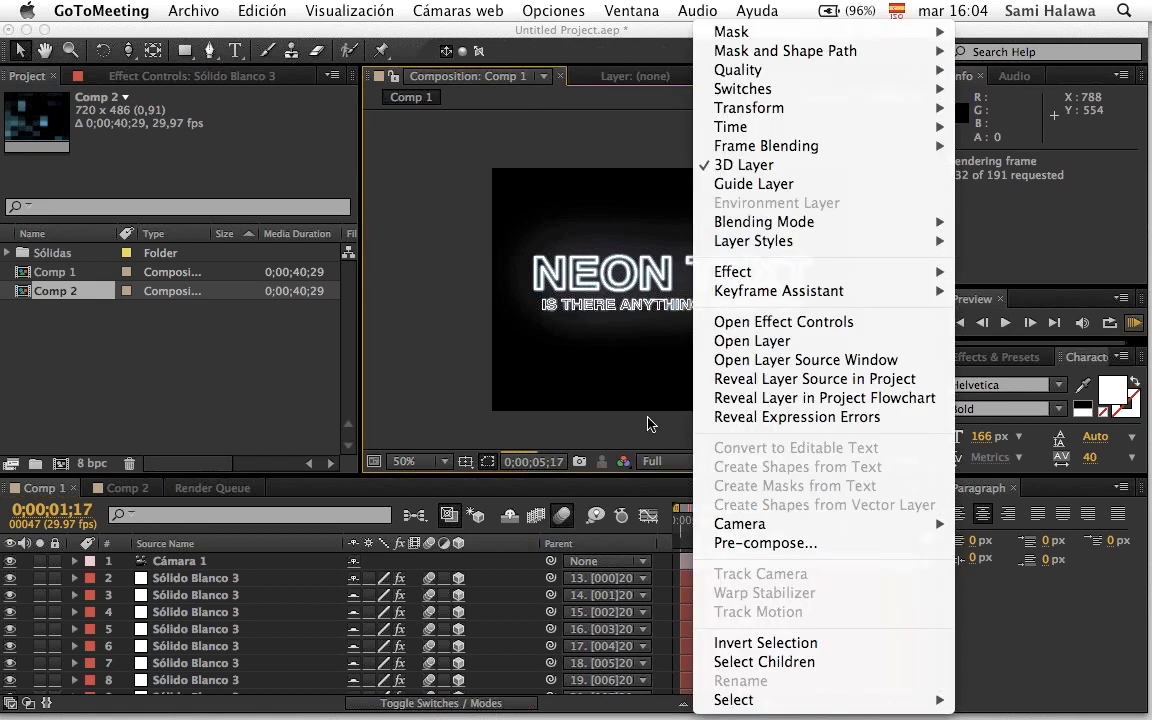
left_click(650, 423)
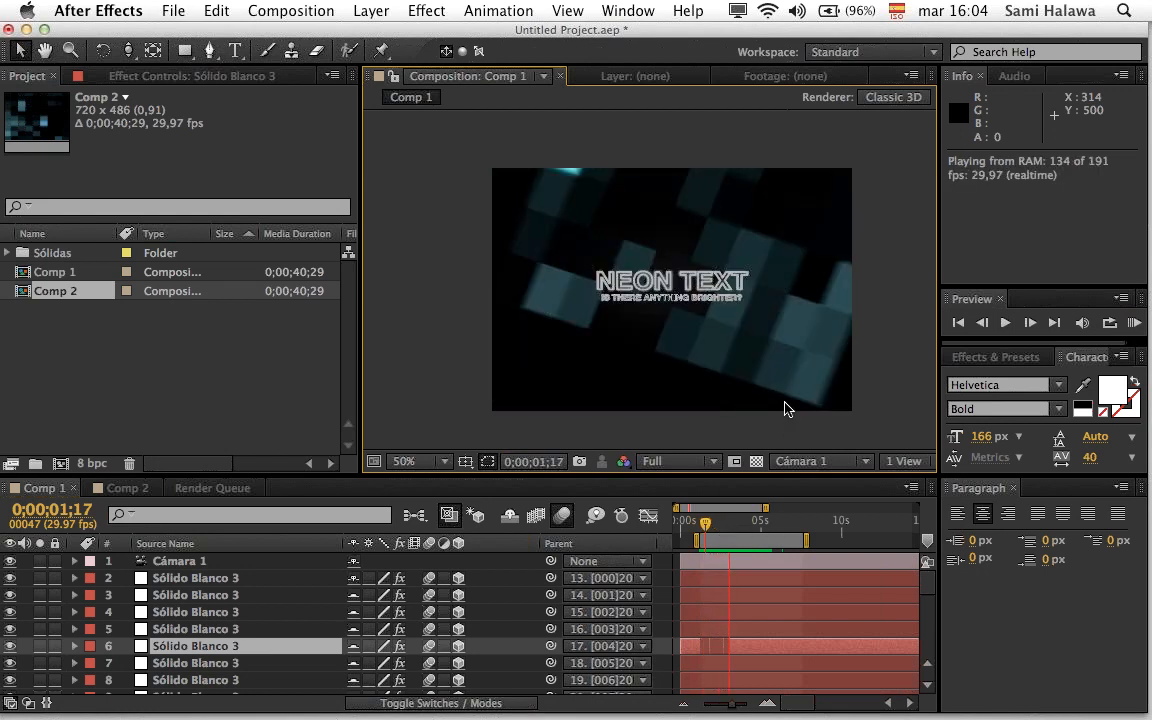
key("space")
left_click(716, 530)
left_click_drag(716, 530, 730, 530)
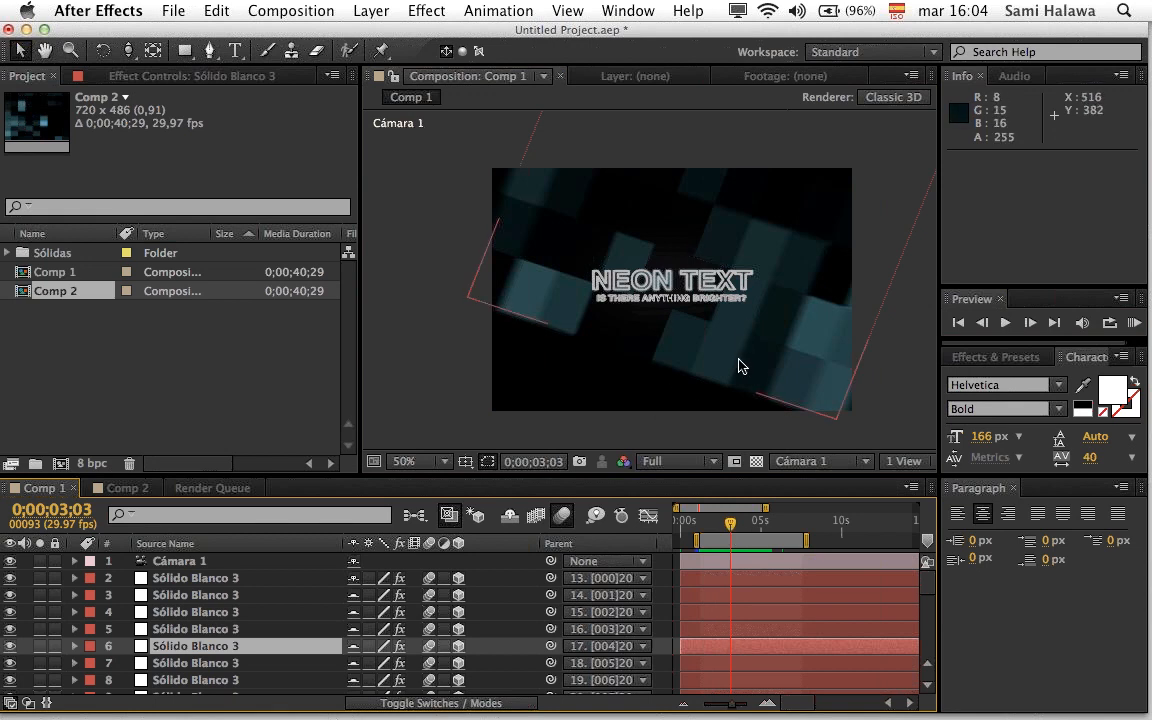
left_click_drag(730, 523, 707, 527)
key("space")
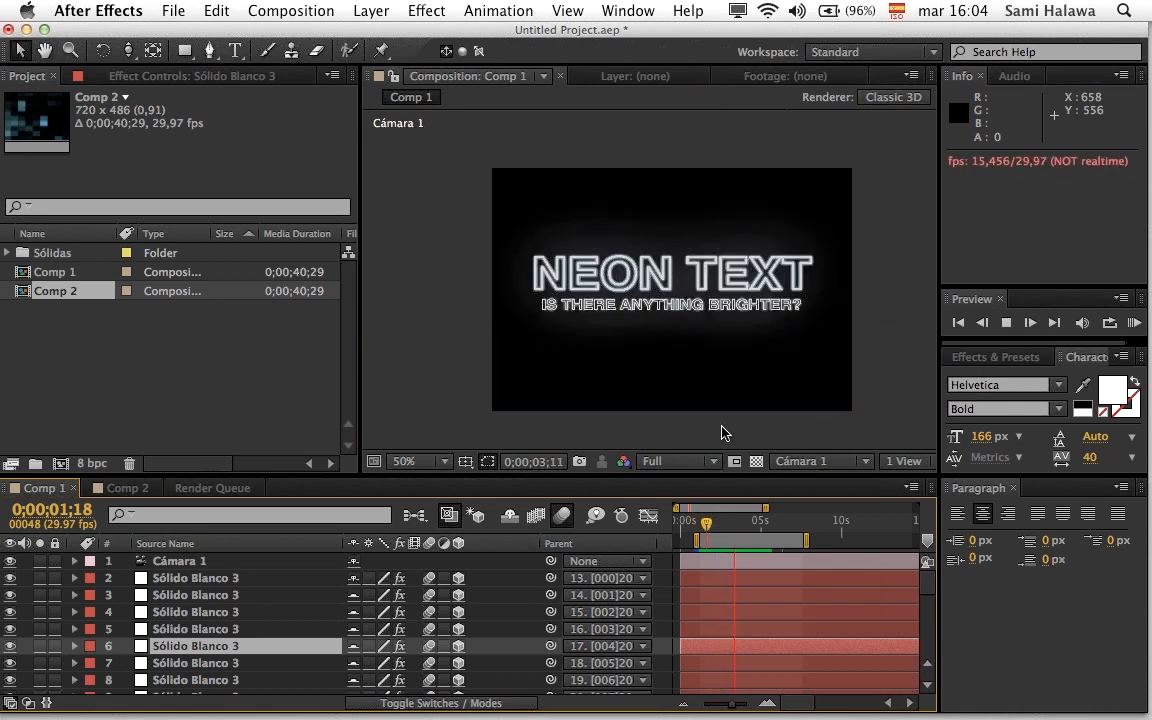
left_click(741, 525)
left_click_drag(738, 530, 737, 529)
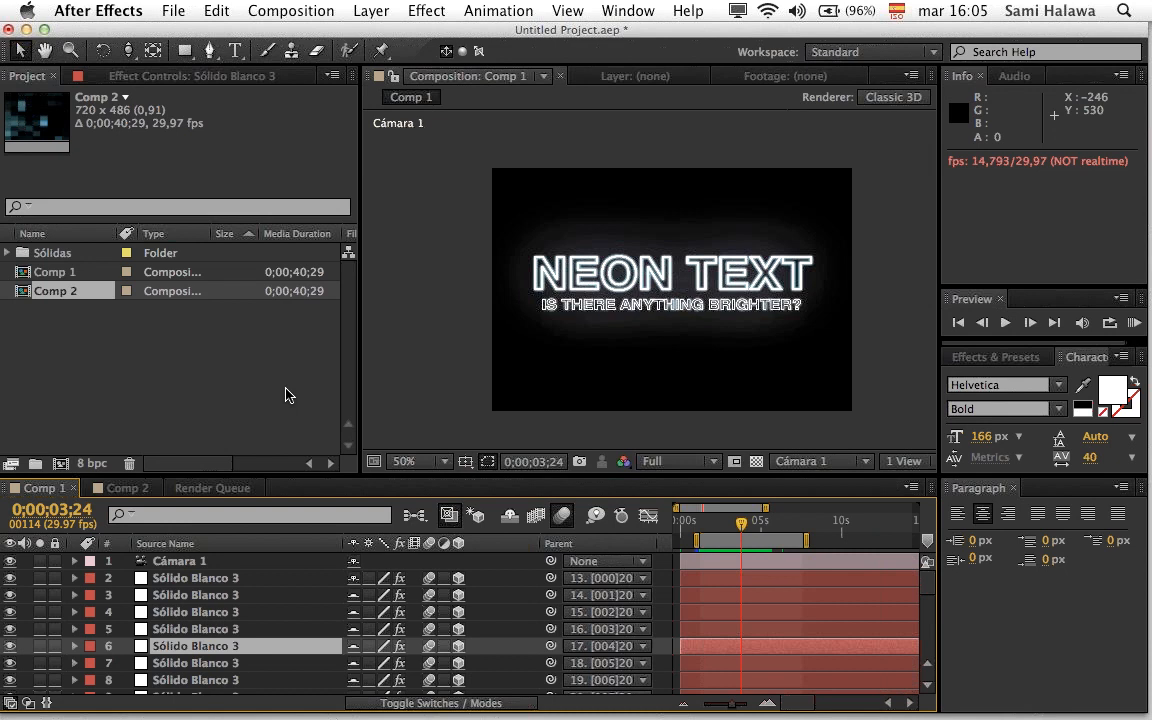
Step: Close the current neon text project without saving its changes
left_click(228, 372)
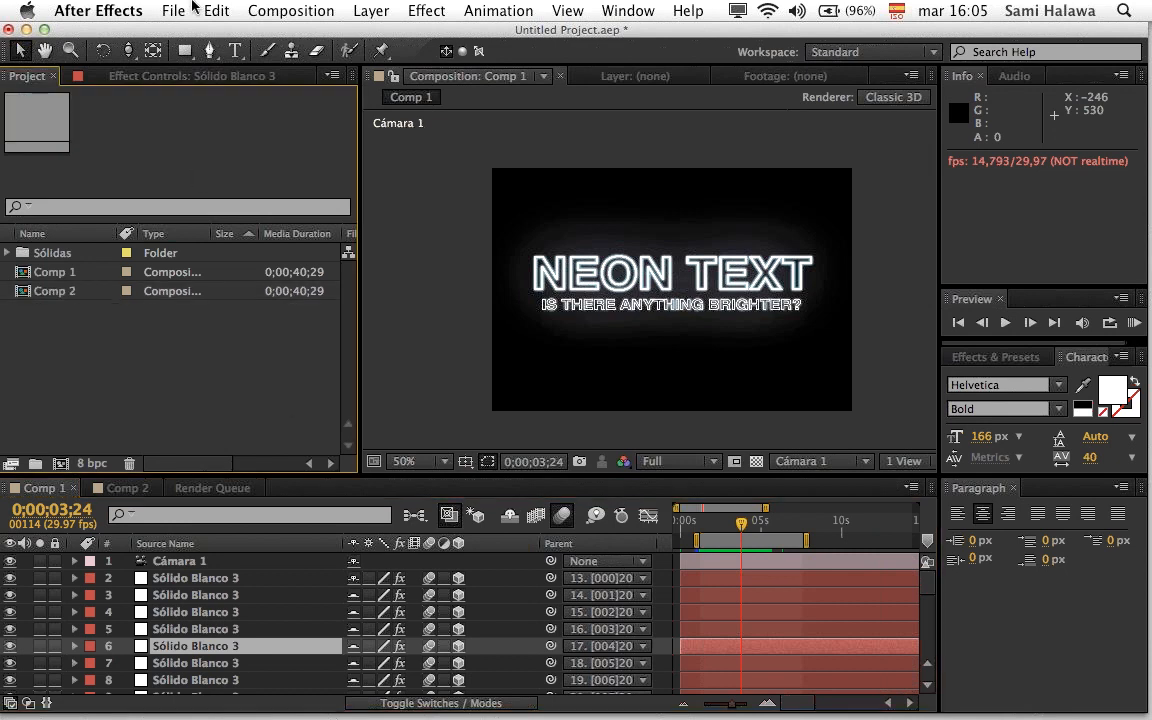
left_click(175, 10)
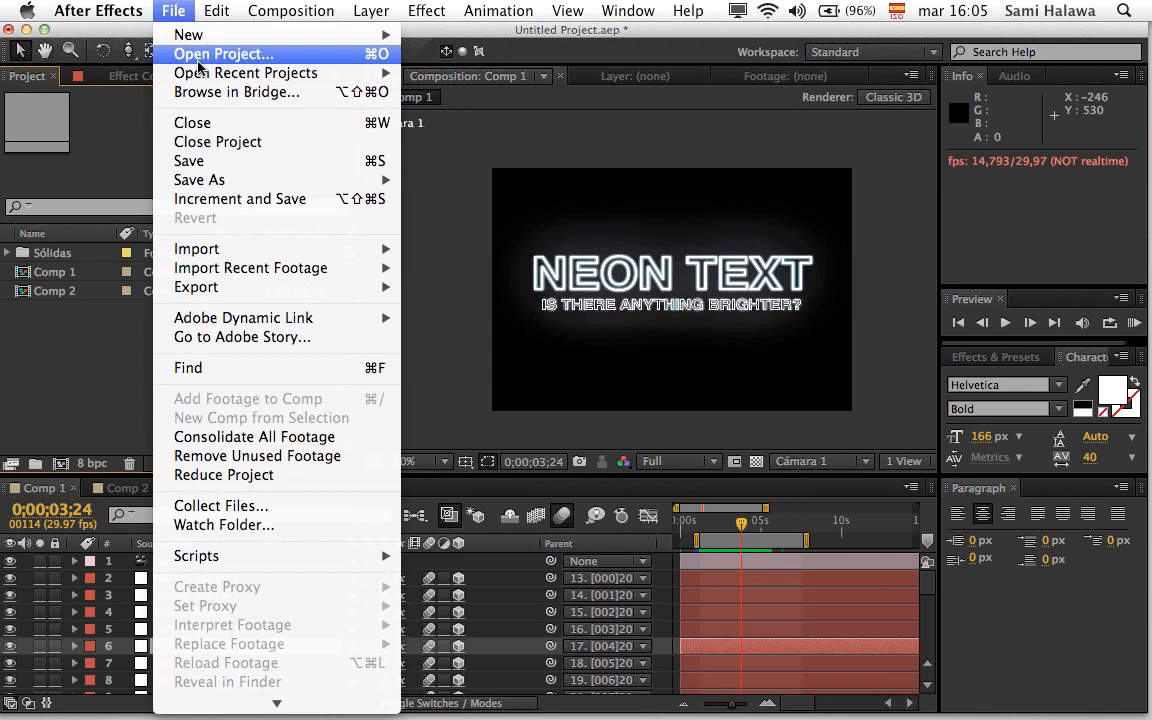
left_click(252, 142)
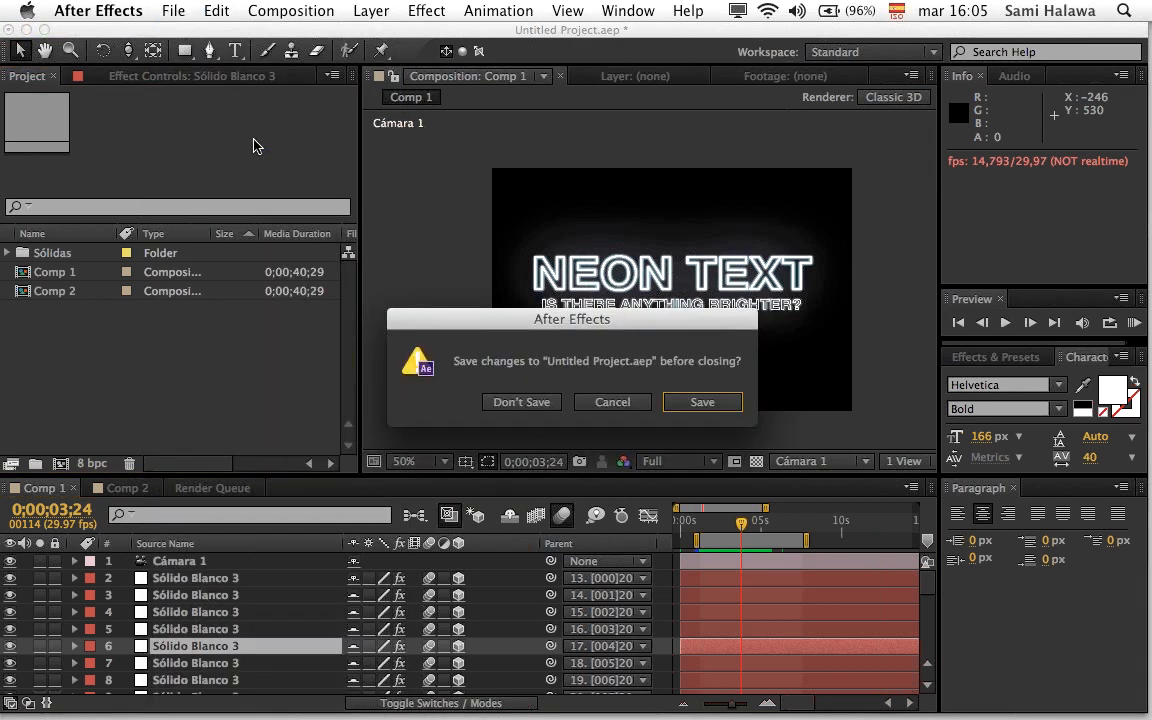
left_click(532, 402)
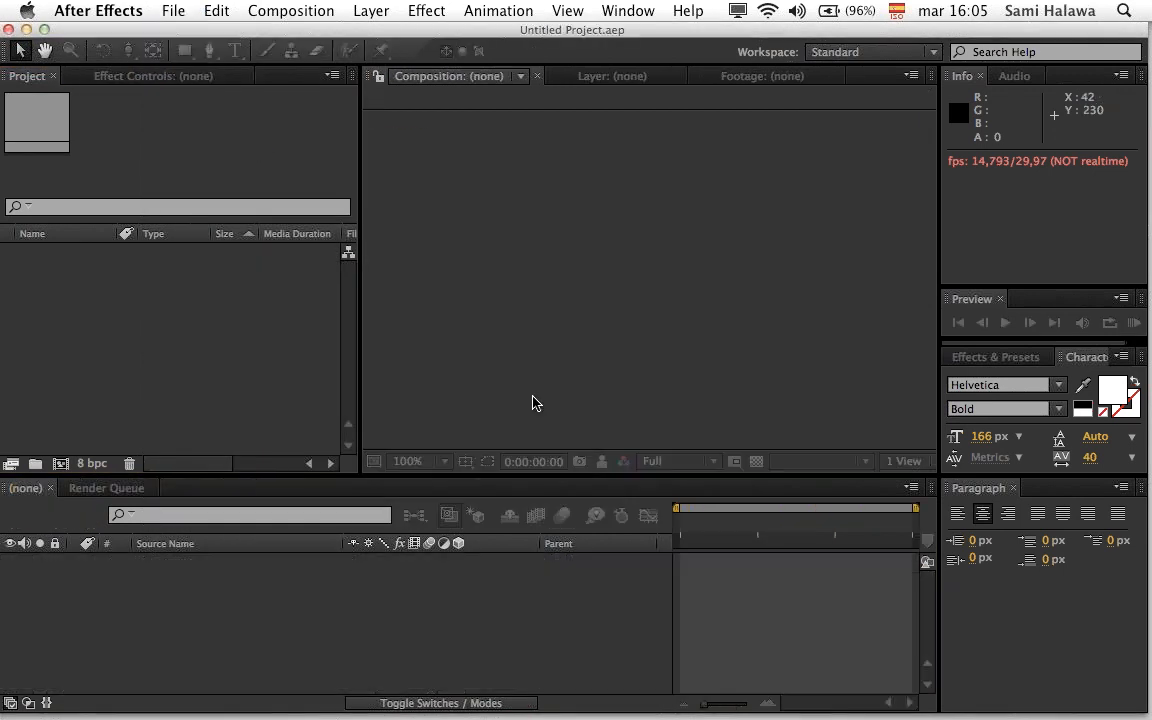
Step: Reset the Standard workspace to its default layout and clear the search text in Effects & Presets
left_click(716, 397)
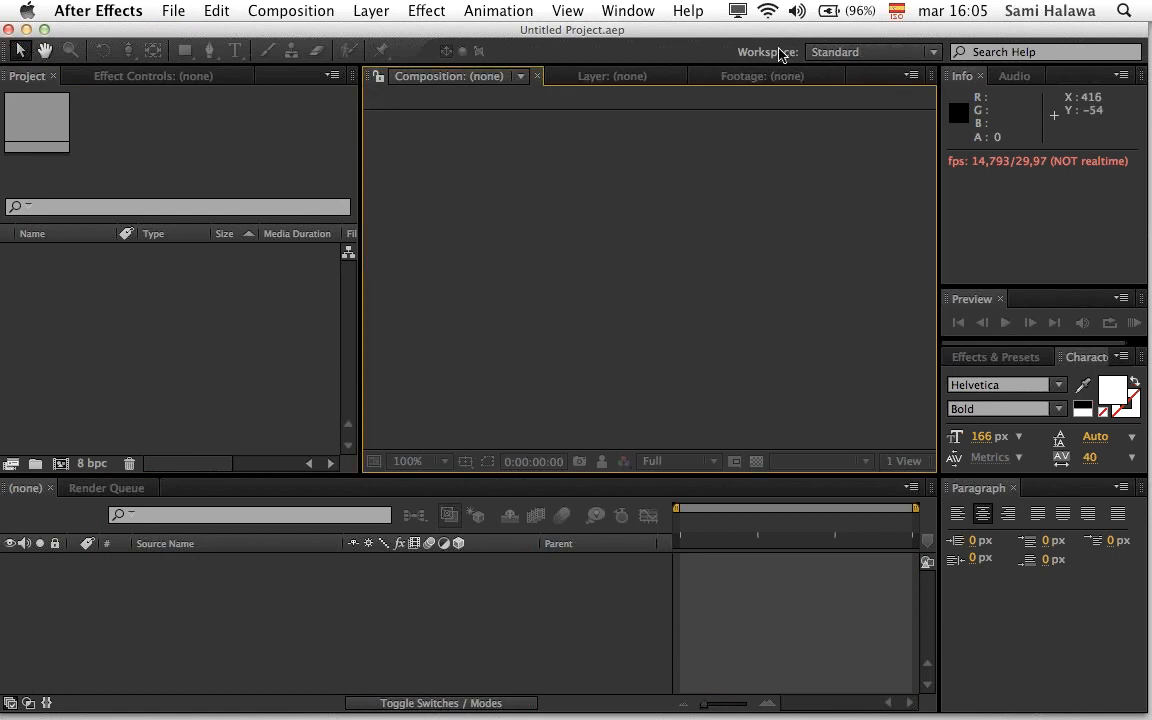
left_click(818, 52)
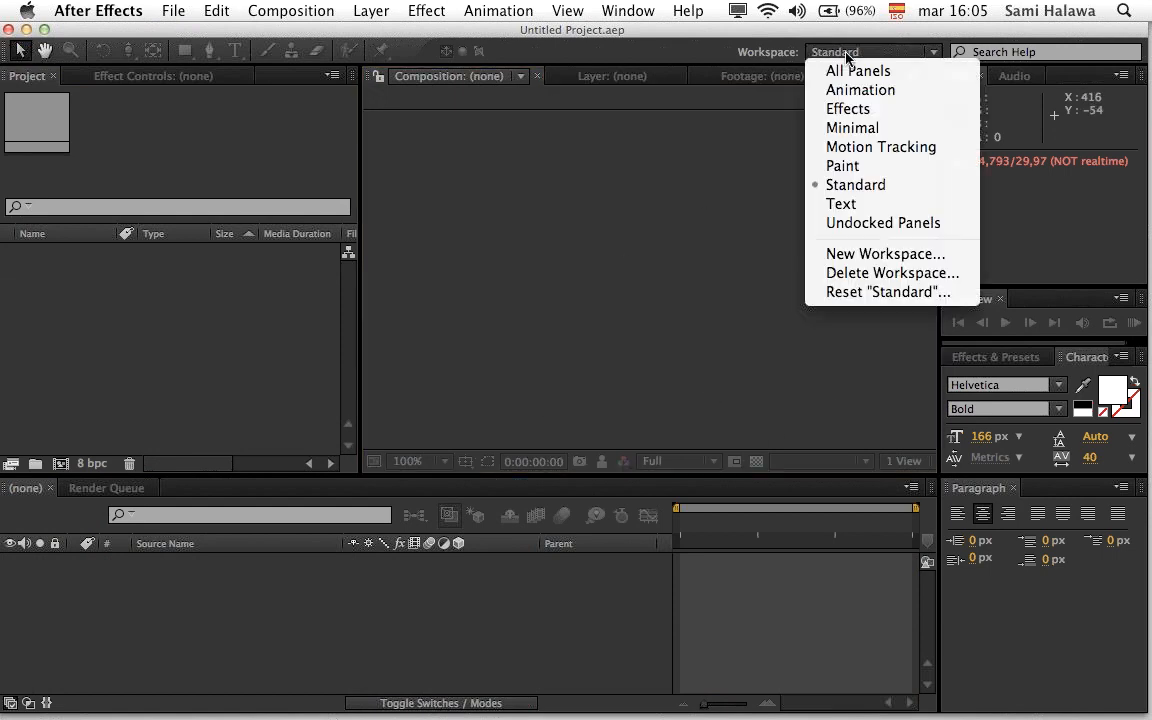
left_click(880, 300)
left_click(702, 404)
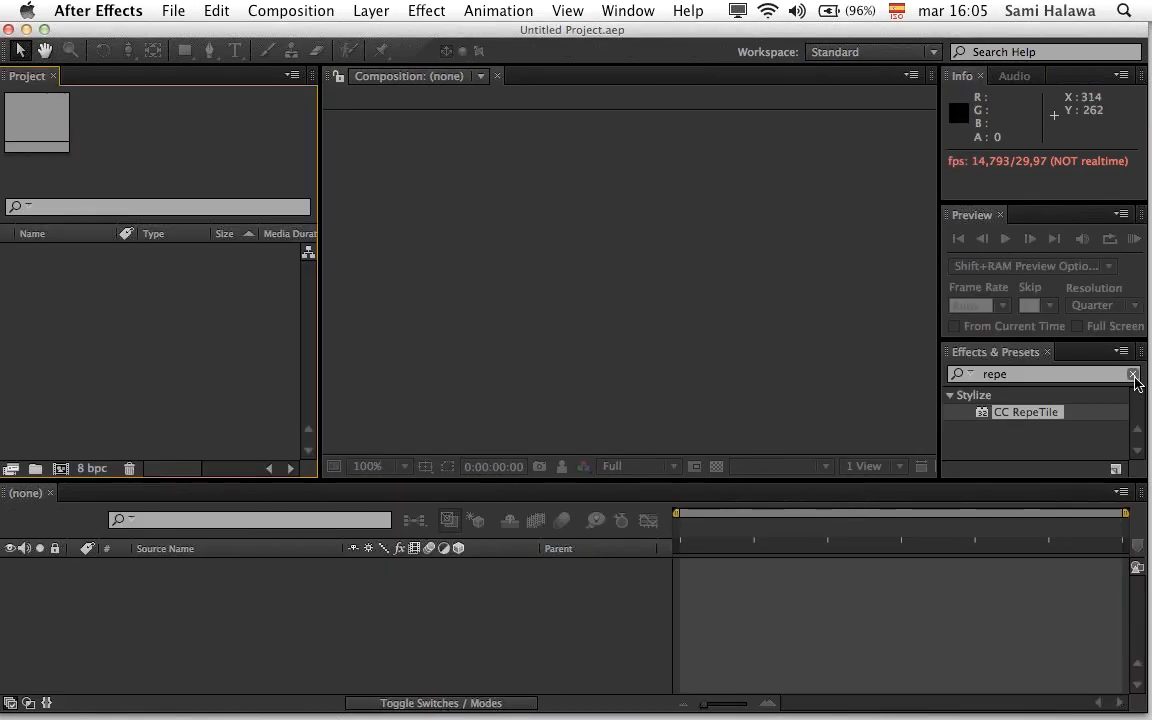
left_click(1133, 375)
left_click(569, 365)
left_click(237, 414)
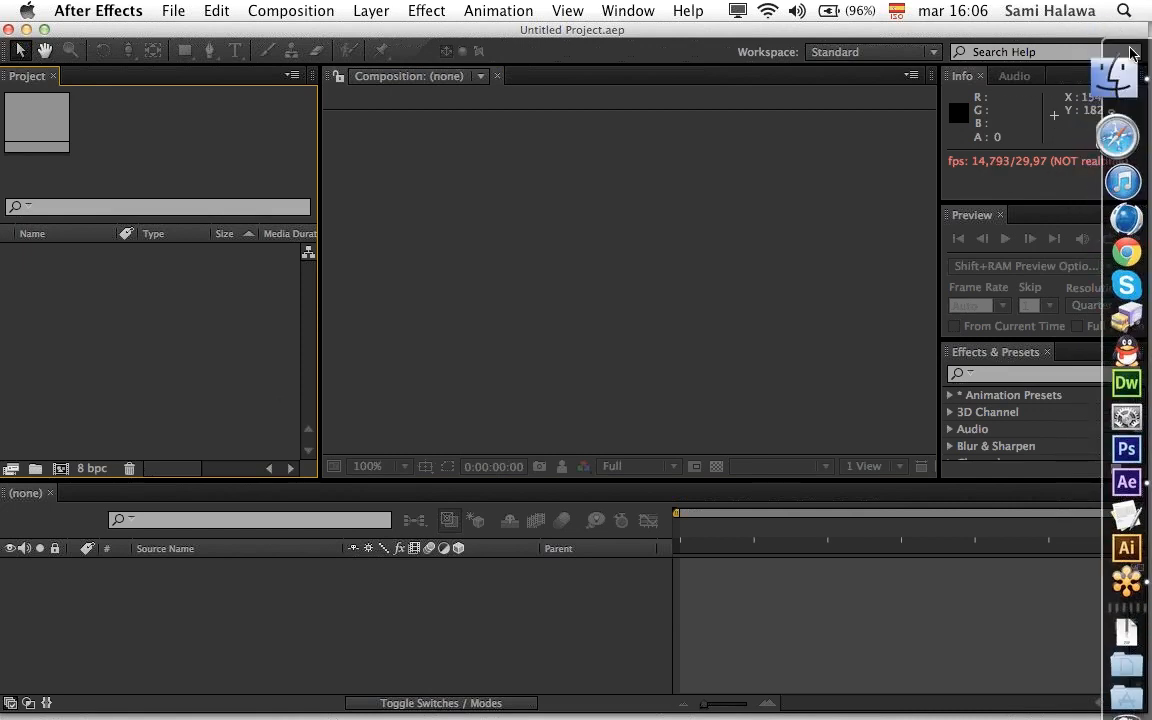
Step: Switch to the Footage folder in Finder and preview the clips beachsunset.mov, niagara2hd.mov and spring3.mov
left_click(1130, 68)
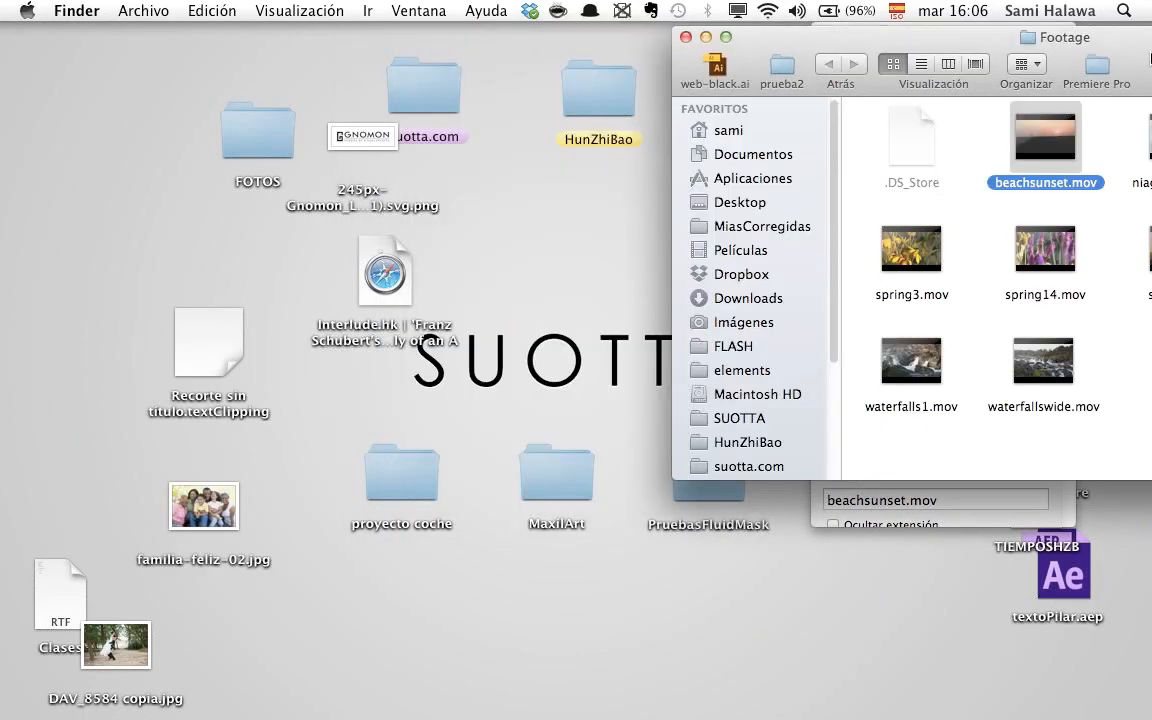
left_click_drag(1150, 58, 861, 139)
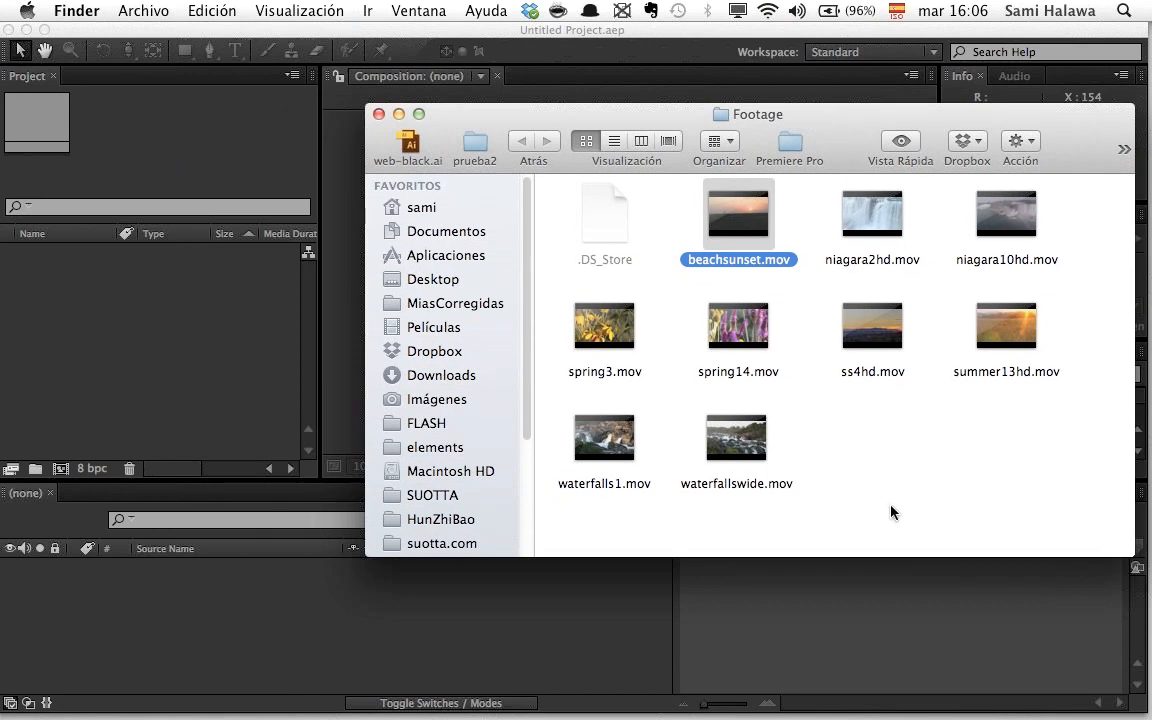
left_click(763, 245)
key("space")
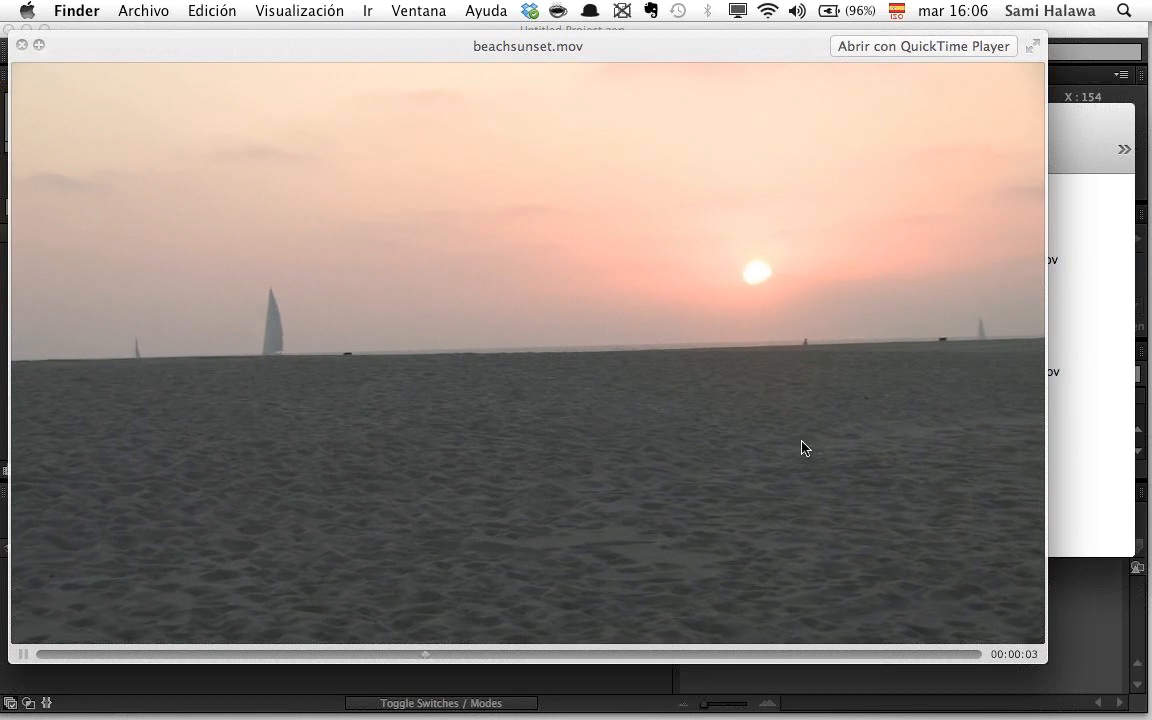
key("space")
left_click(885, 240)
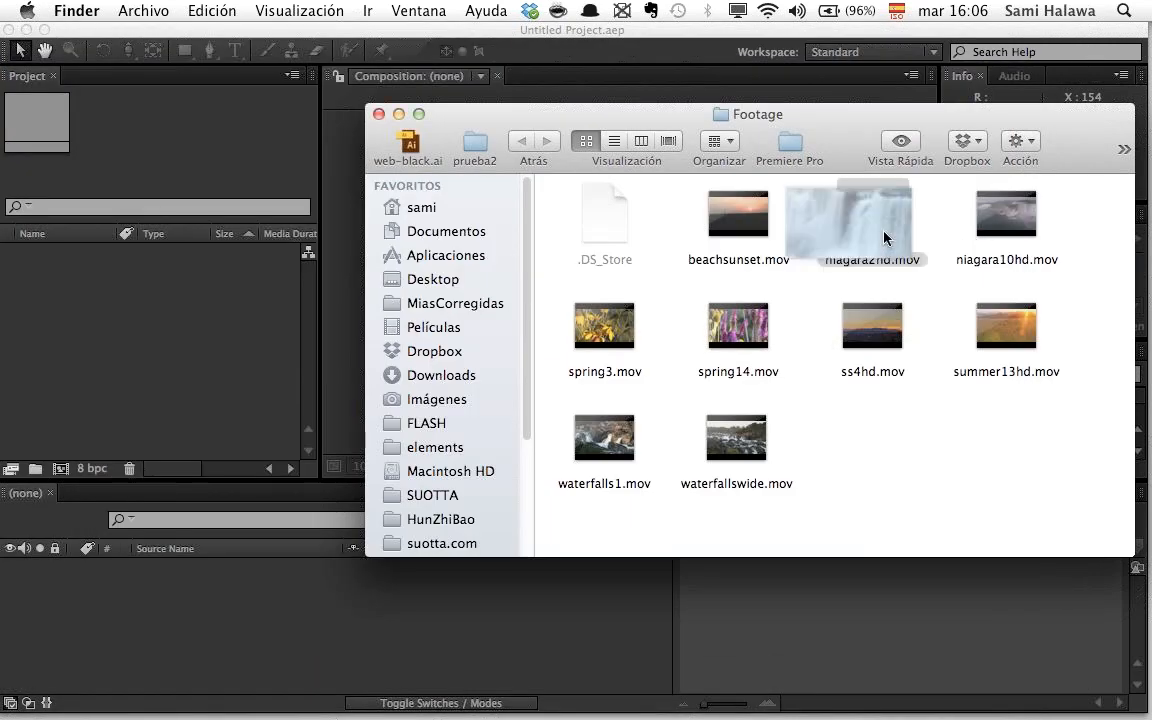
key("space")
key("space")
left_click(603, 340)
key("space")
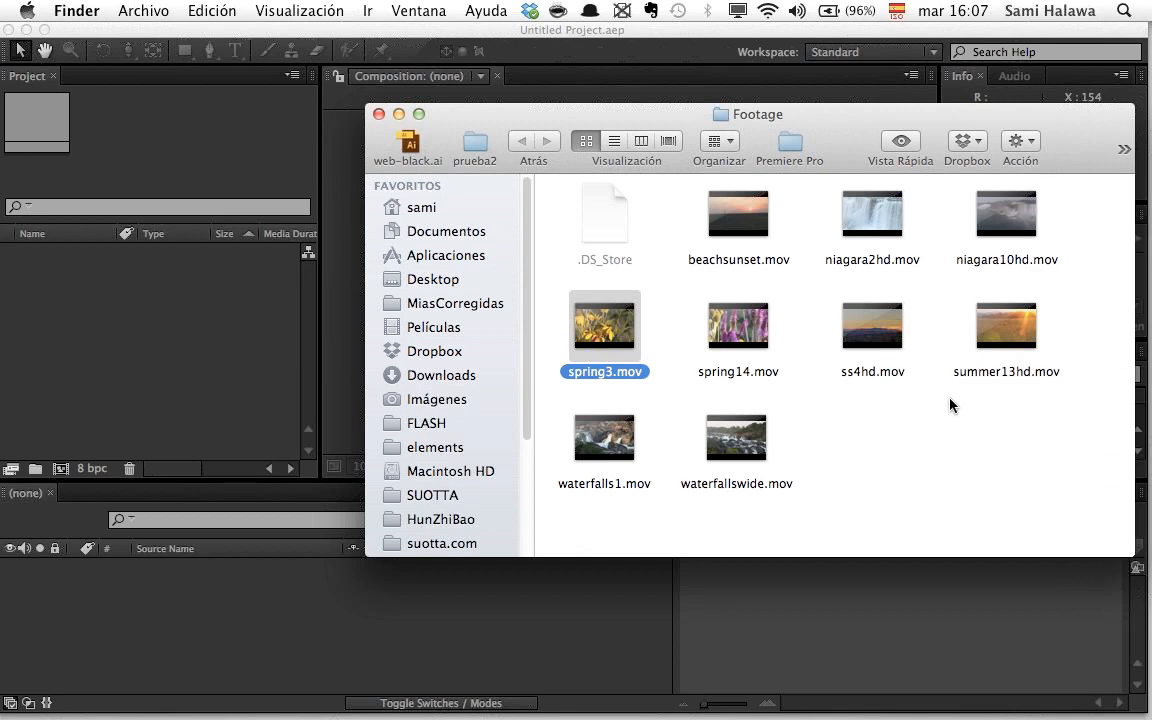
Step: Return to After Effects and create an 872 x 486 composition lasting 50 seconds at 29.97 fps
left_click(290, 360)
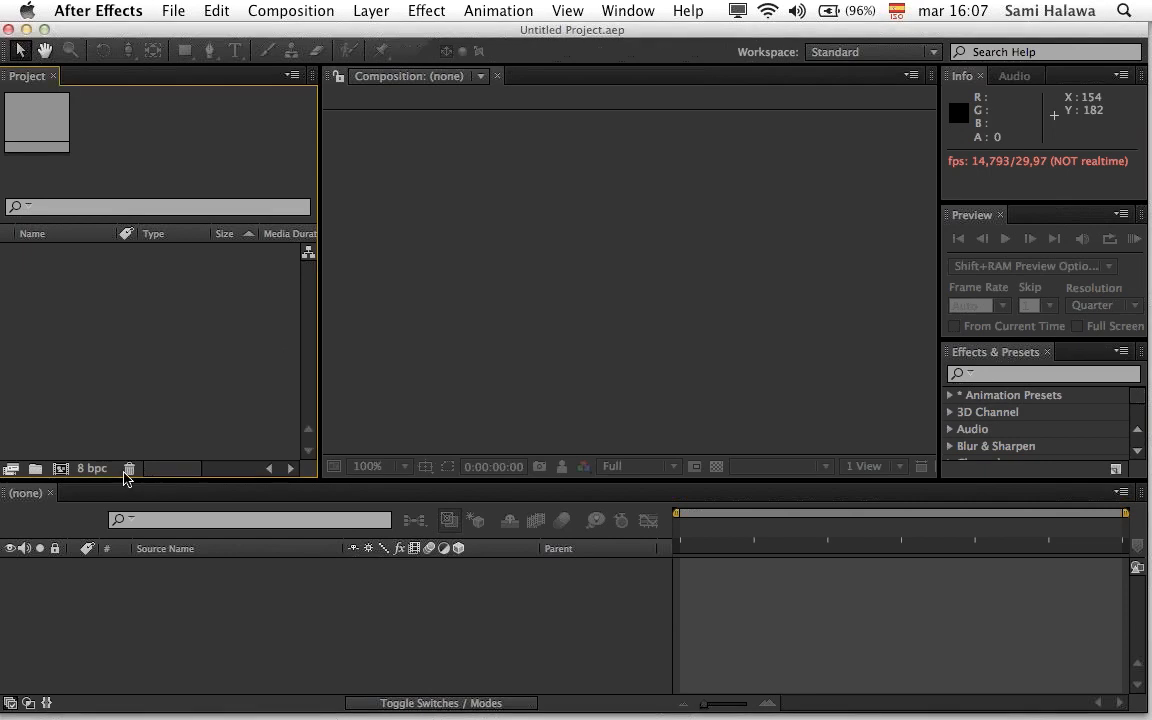
left_click(60, 470)
left_click(748, 562)
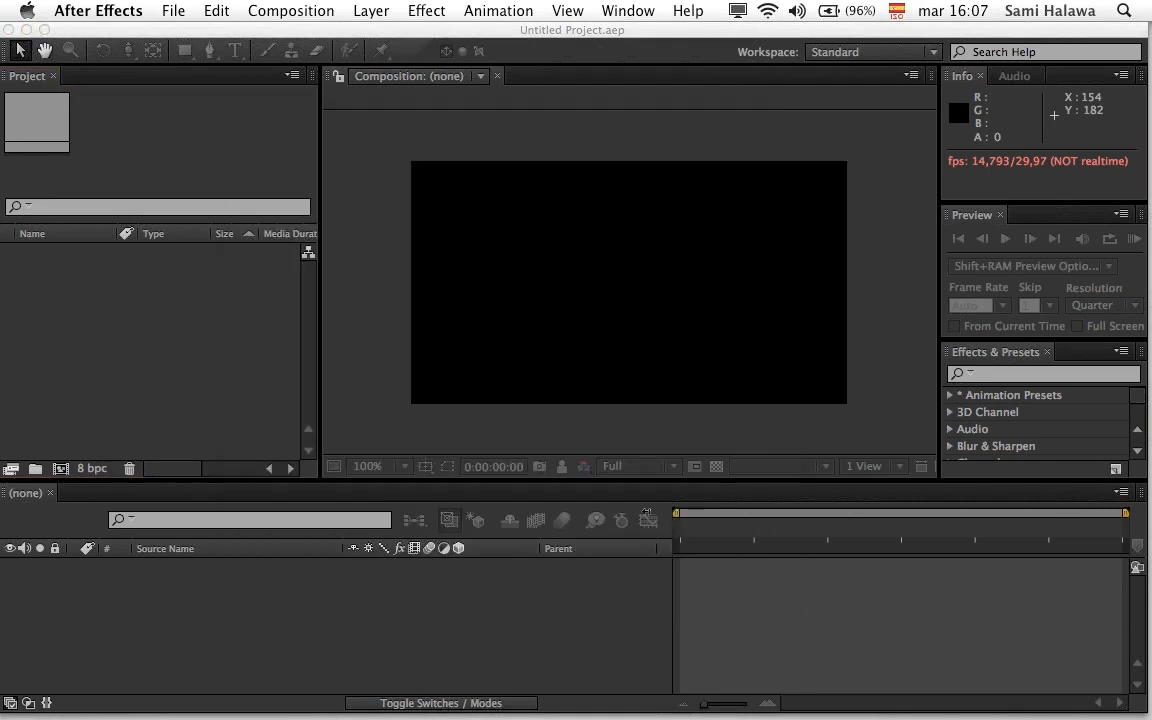
Step: Add a paragraph text box across the composition reading "stockfootageforfree.com" with the font size set to 41 px
left_click(235, 50)
left_click_drag(475, 228, 872, 363)
type("st")
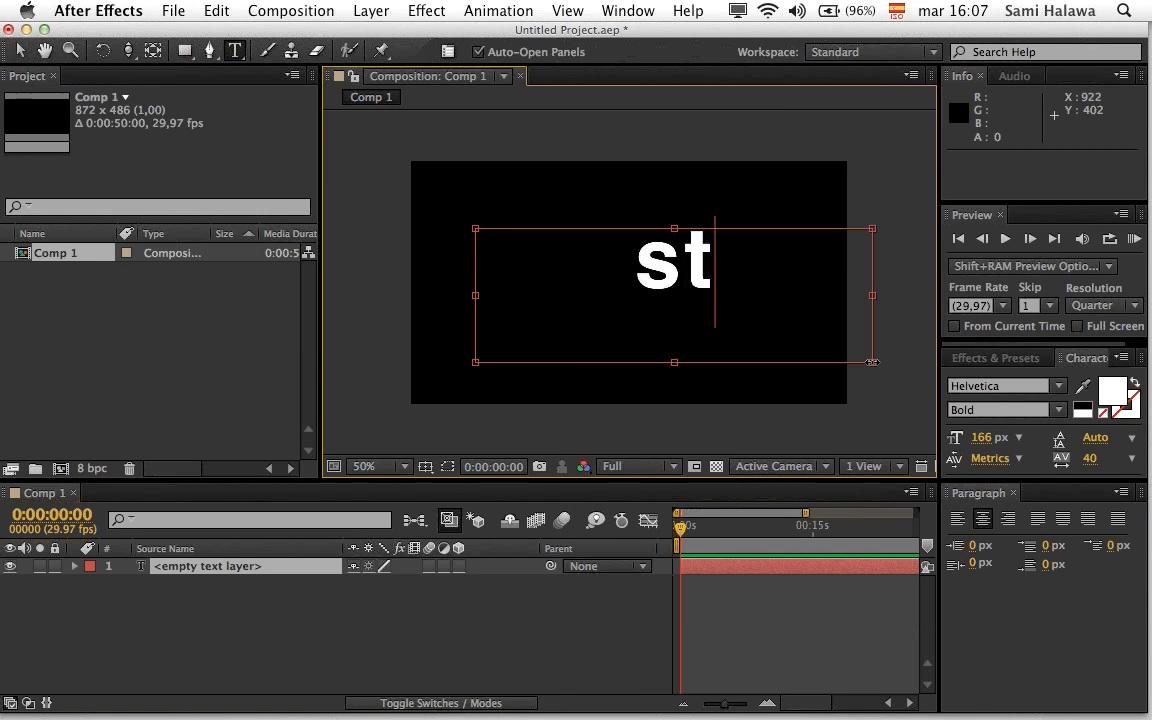
type("ock")
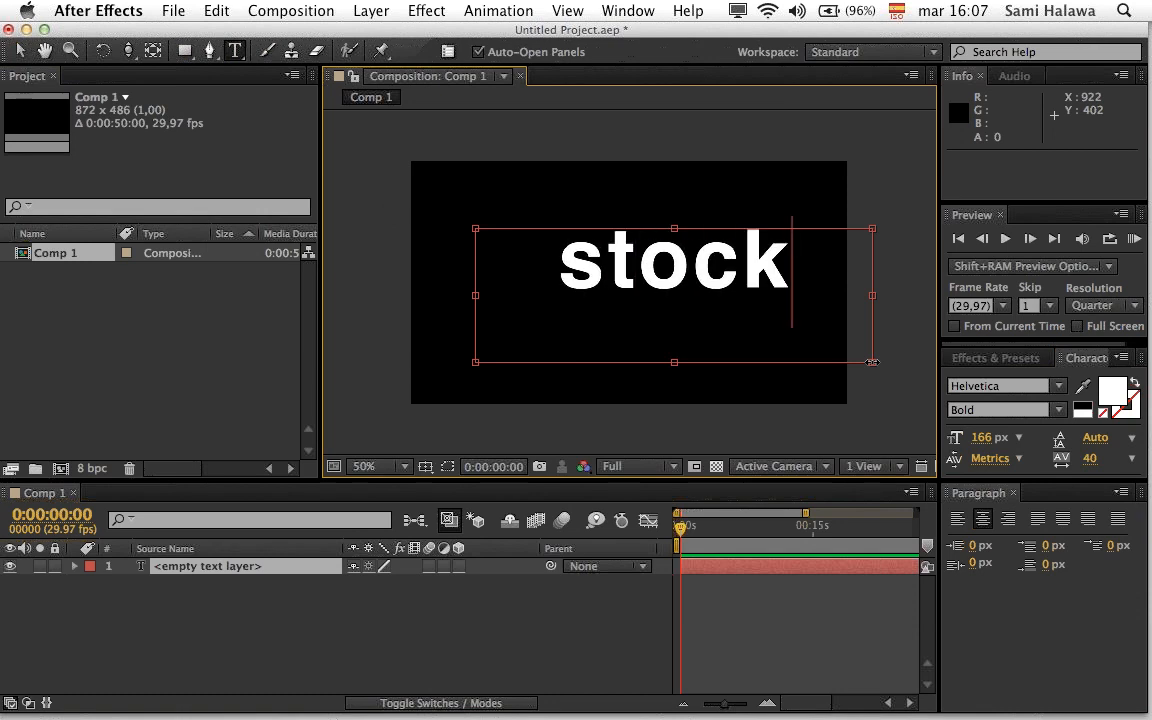
double_click(768, 297)
left_click_drag(985, 438, 765, 384)
left_click(712, 238)
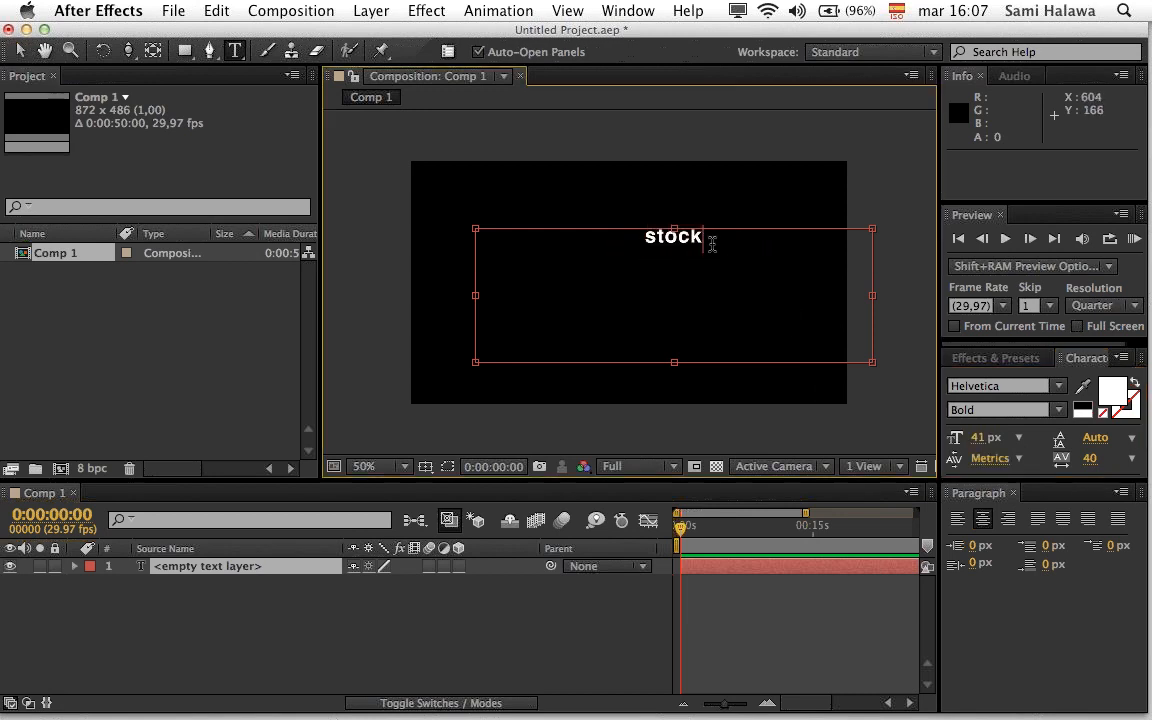
type("footage")
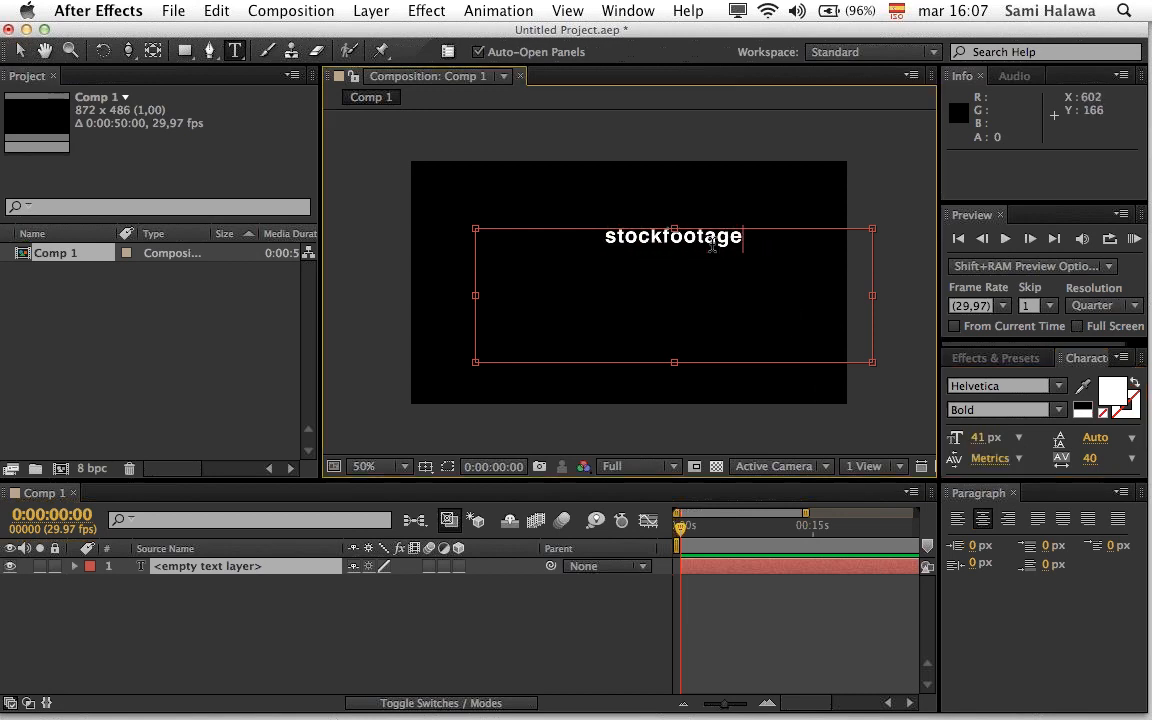
type("forfree.com")
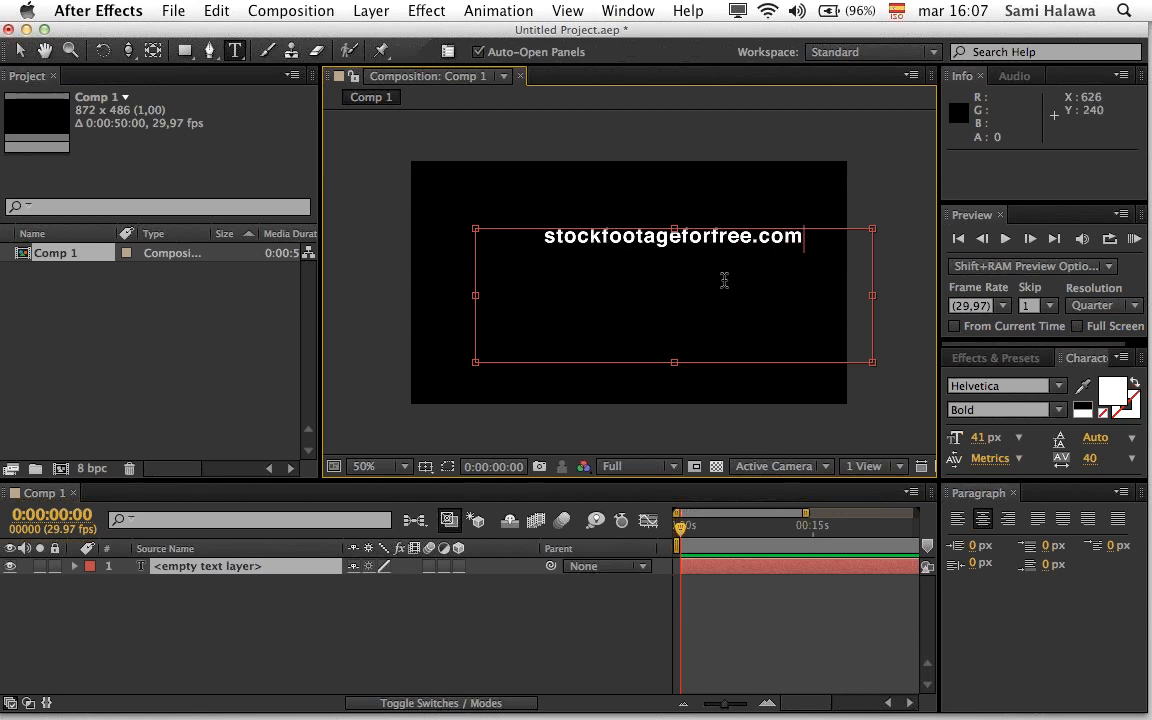
Step: Set the font size of the whole stockfootageforfree.com text to 54 px
triple_click(771, 228)
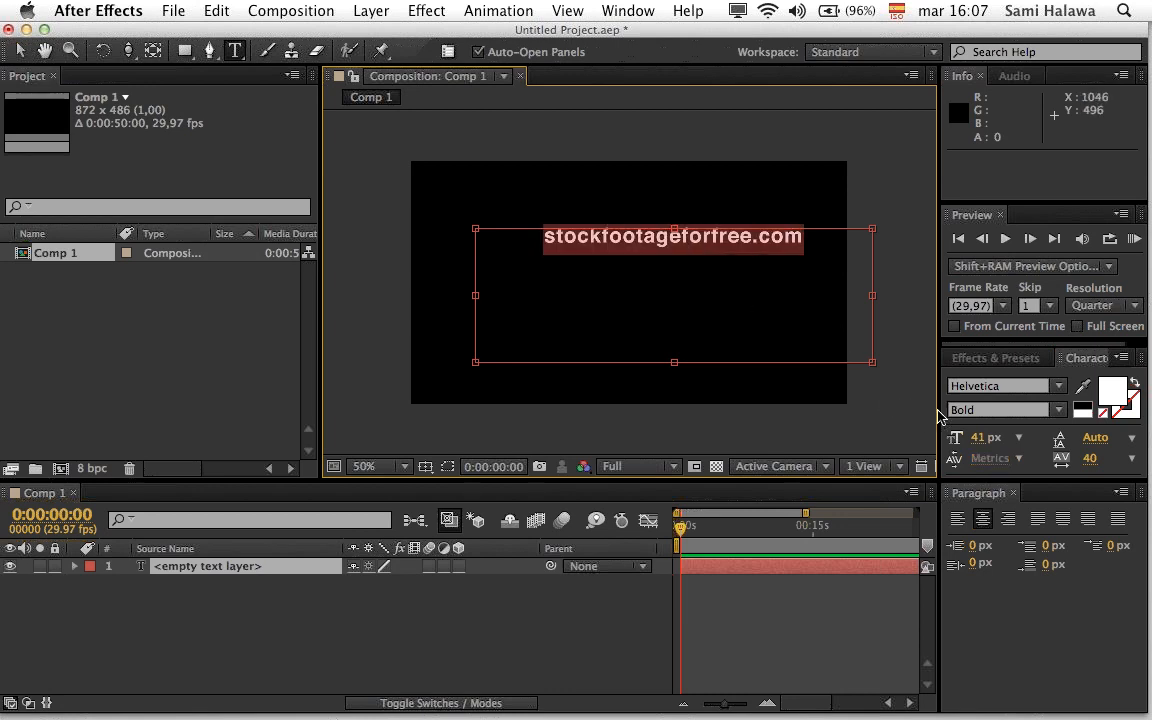
left_click_drag(978, 437, 993, 439)
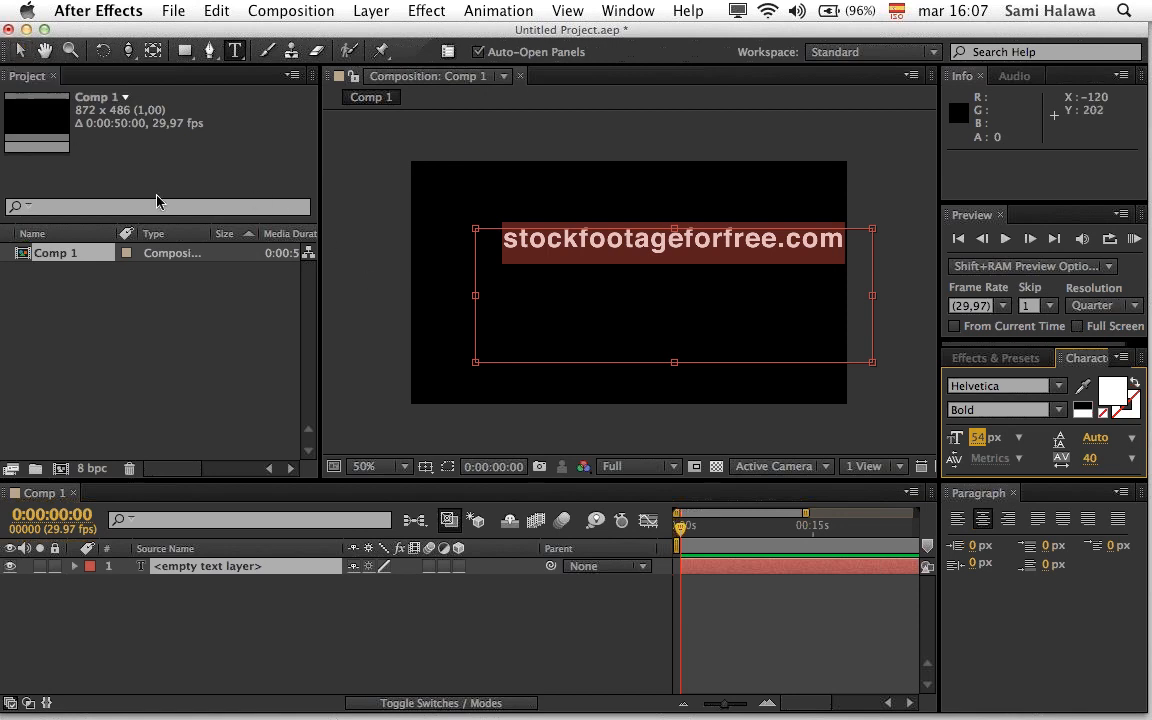
left_click(20, 50)
Step: Delete Comp 1 from the project, including its text layer
left_click(72, 256)
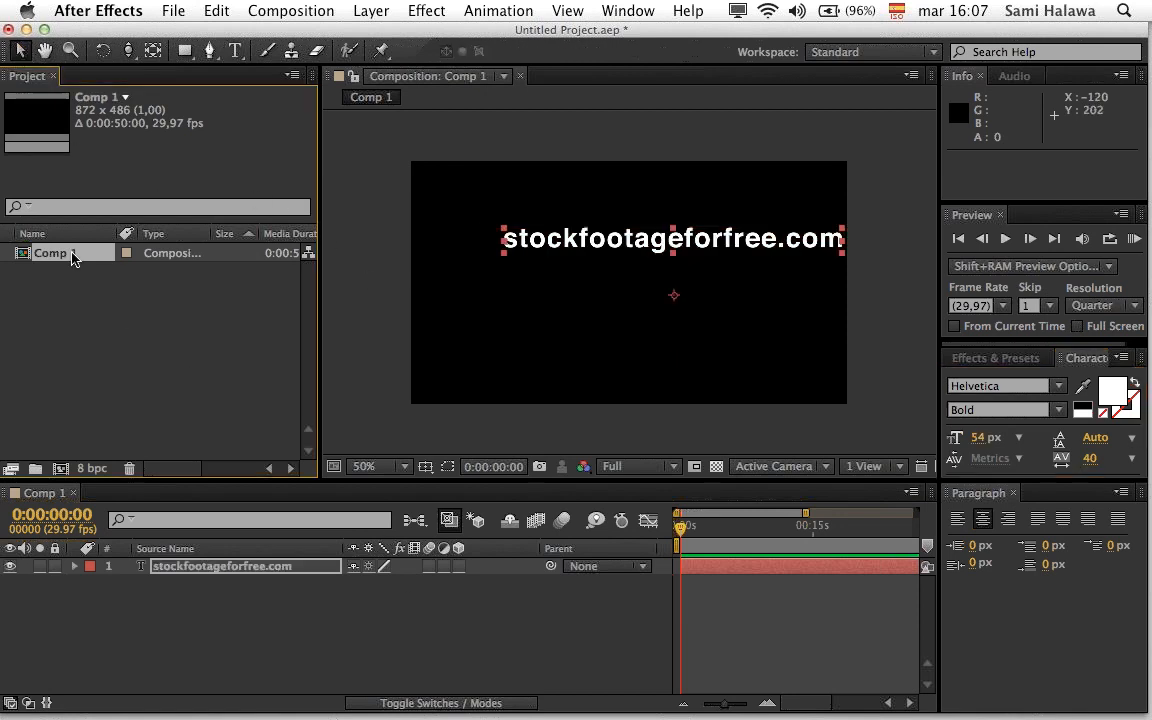
key("Delete")
left_click(709, 404)
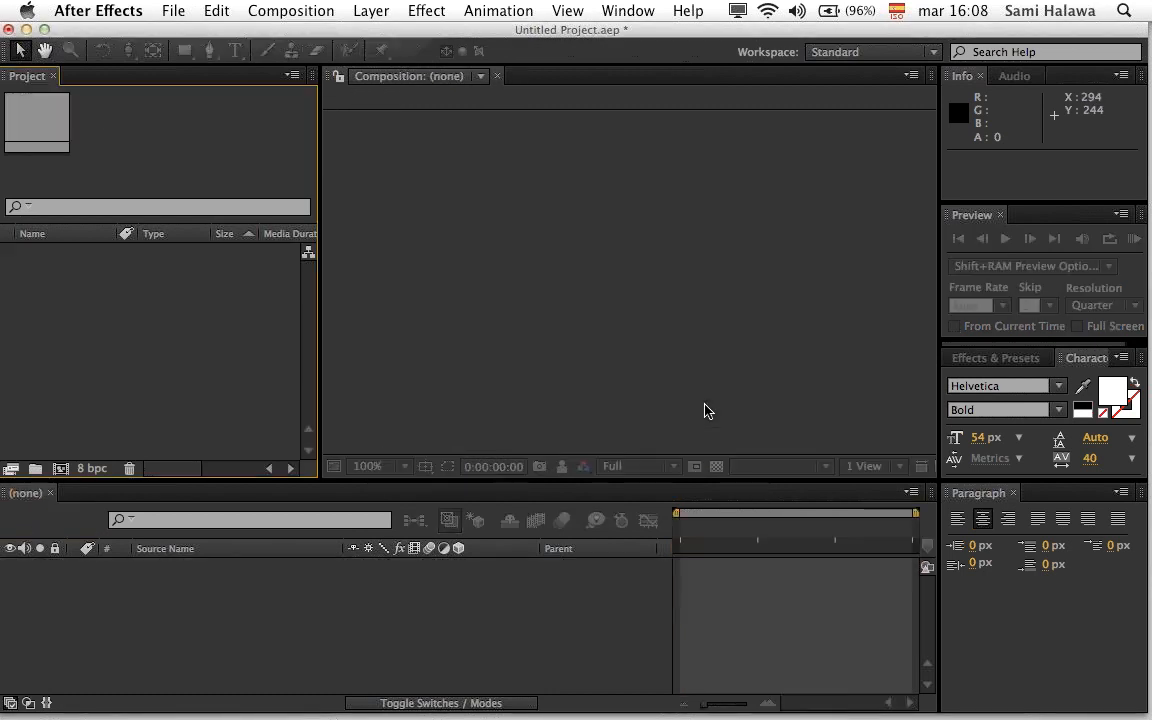
Step: Switch to Finder to view the clips in the Footage folder, and return to After Effects
mouse_move(1145, 300)
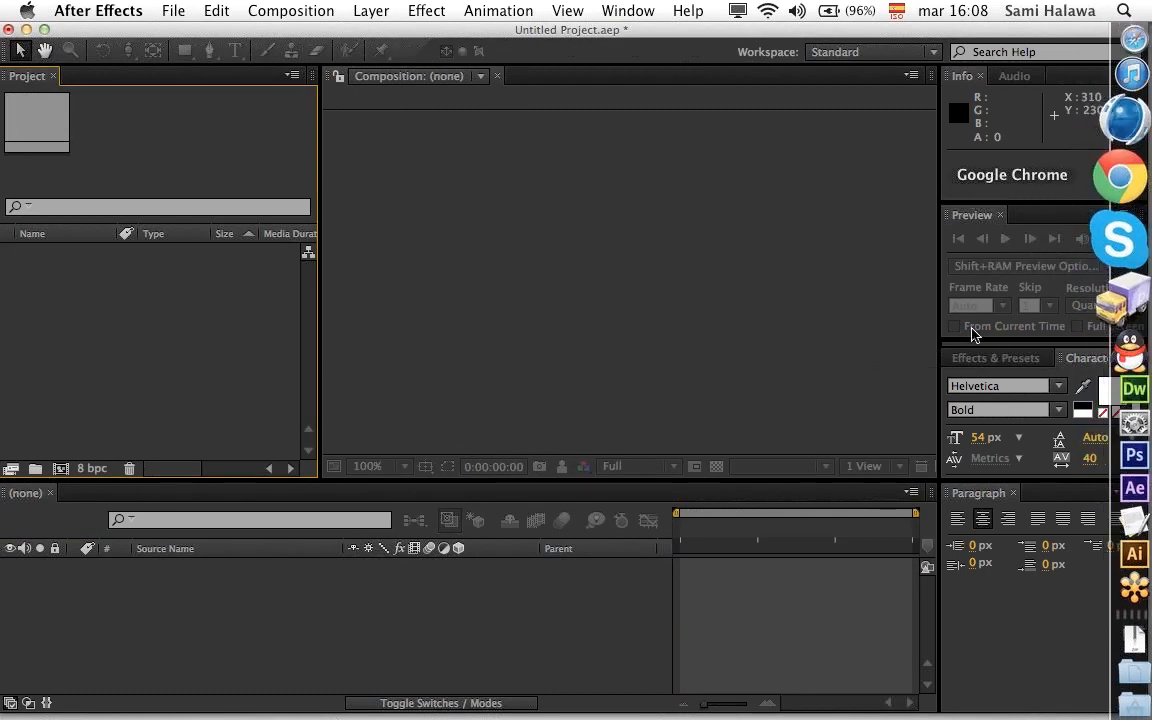
left_click(1130, 140)
mouse_move(737, 305)
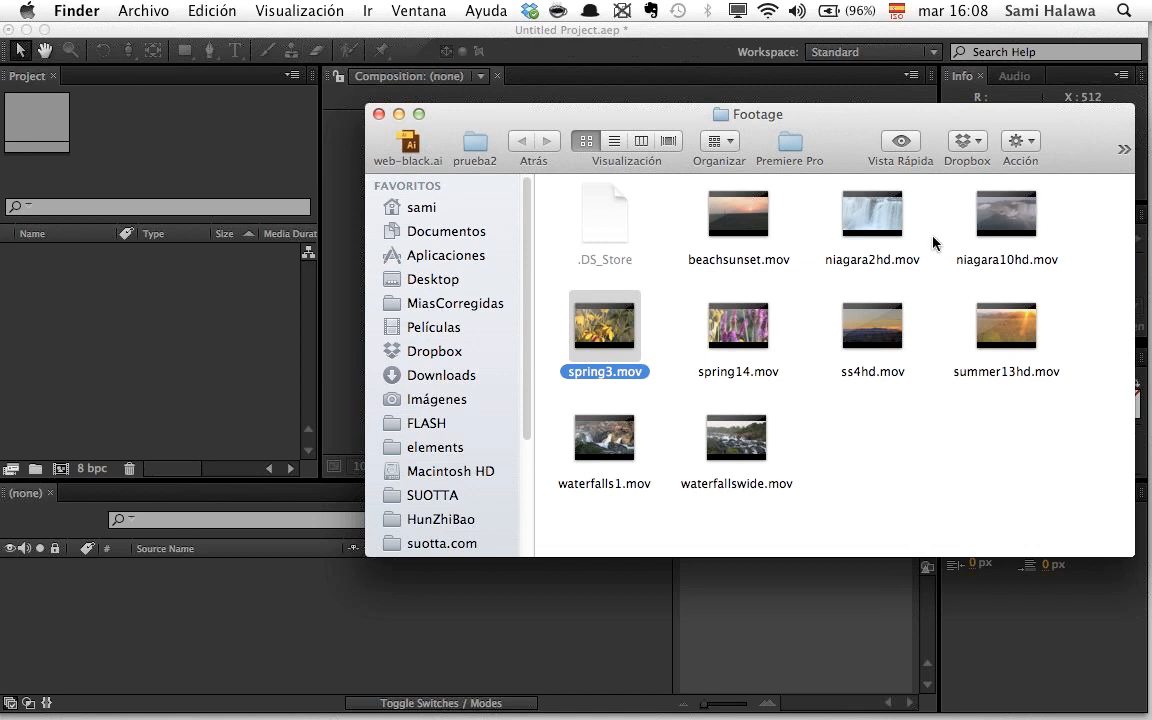
left_click(199, 328)
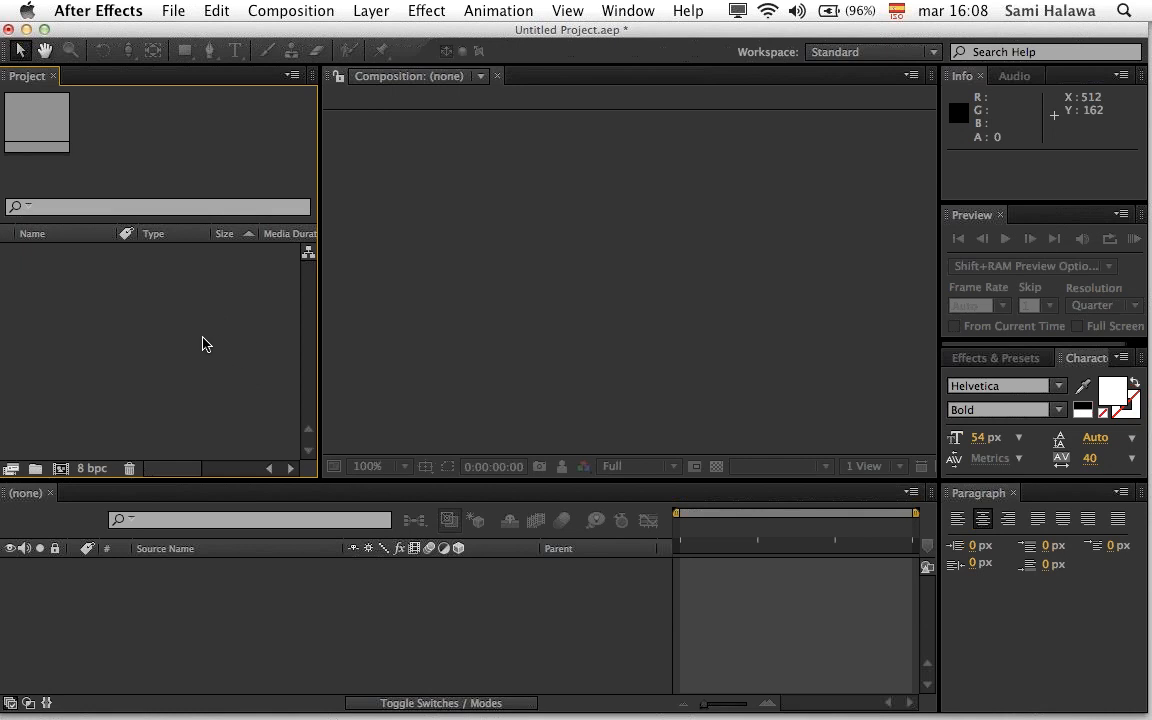
double_click(265, 334)
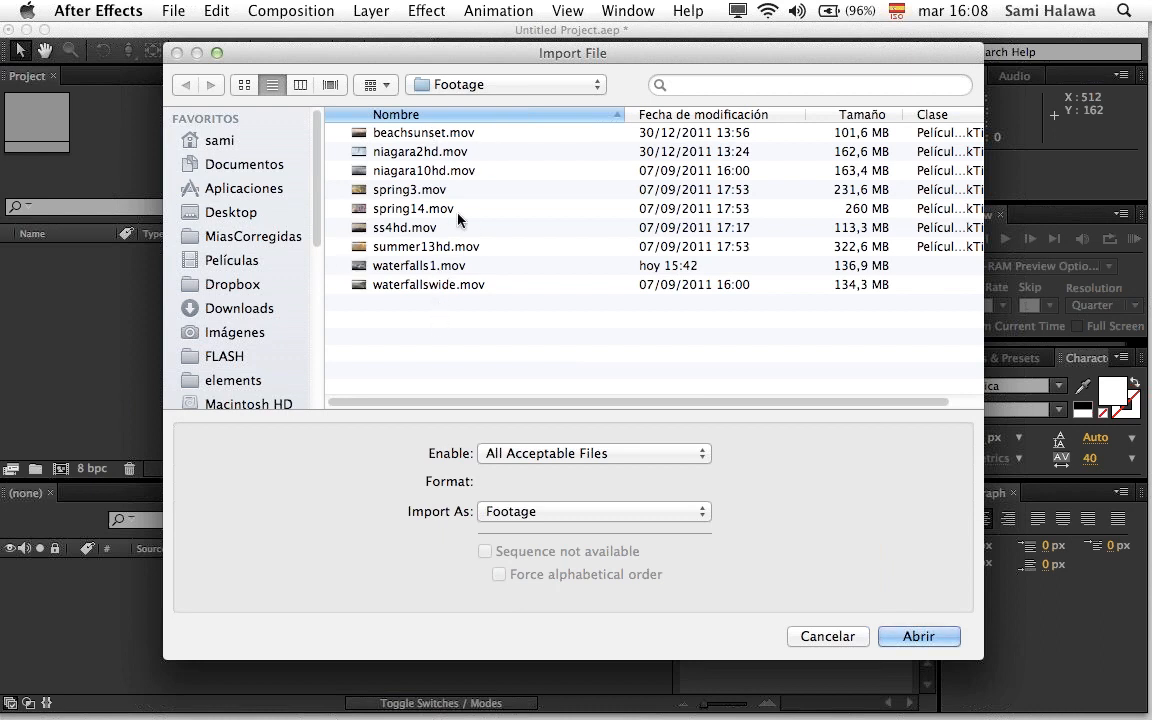
left_click(453, 133)
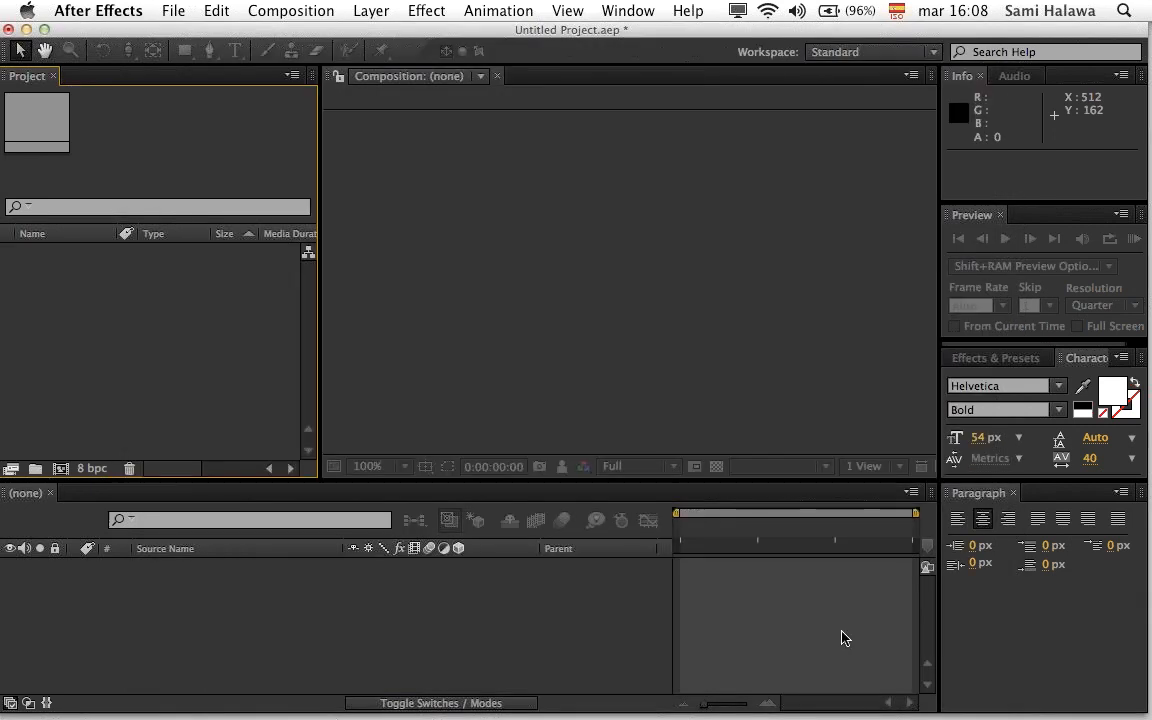
left_click(836, 636)
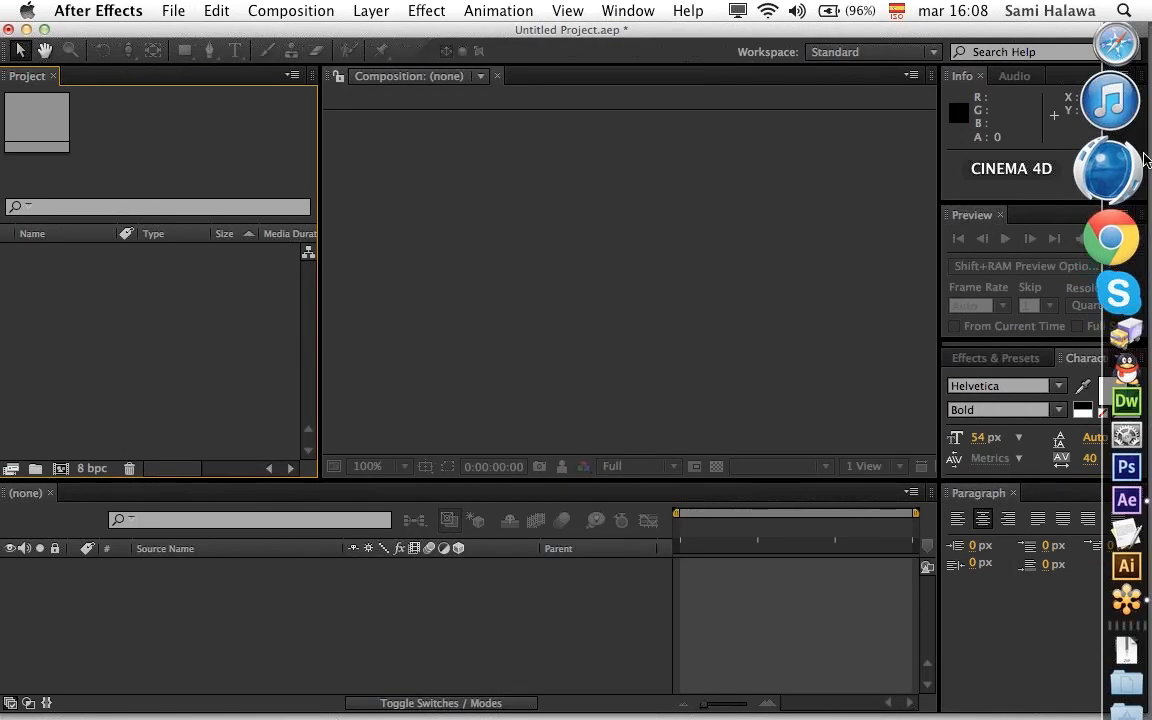
Step: Switch to Finder, preview waterfalls1.mov from the Footage folder, and import it into the After Effects project
left_click(1126, 78)
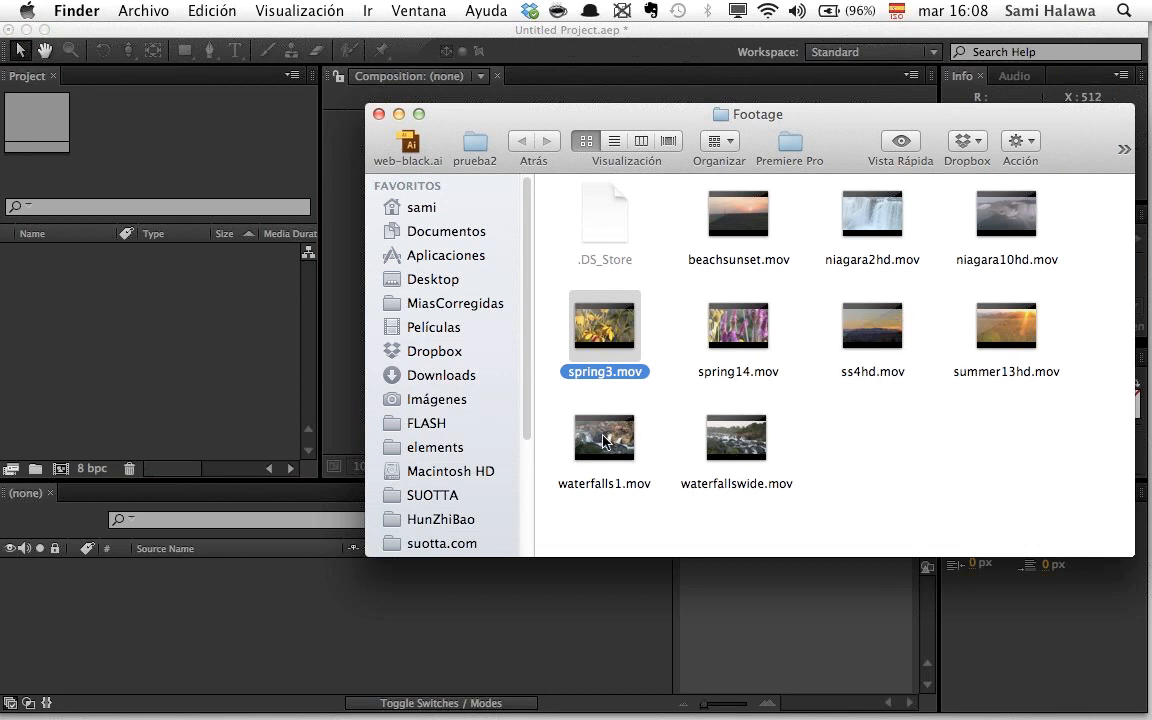
left_click(585, 455)
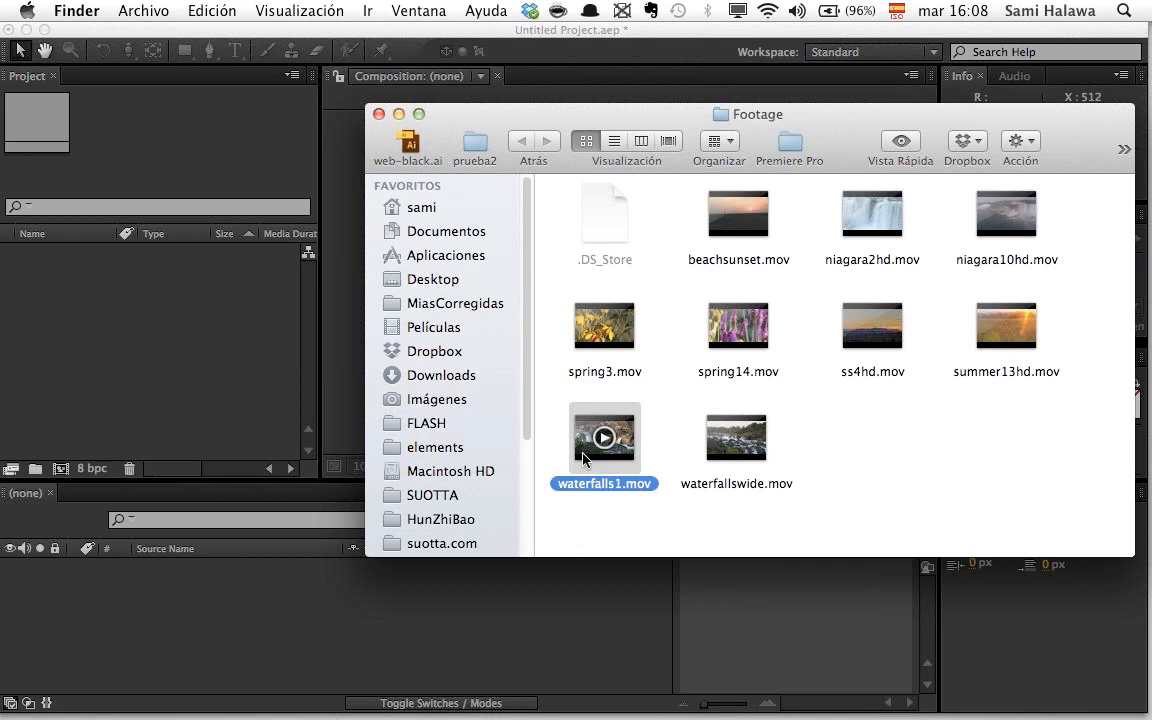
key("space")
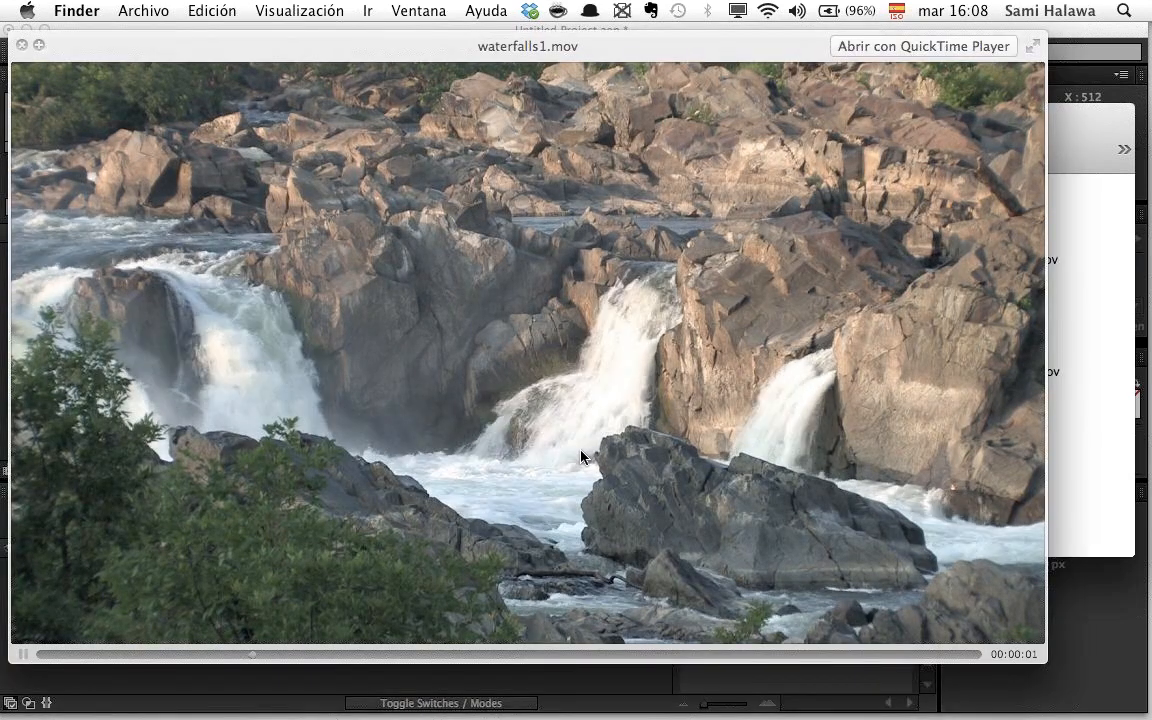
key("space")
mouse_move(587, 457)
left_click_drag(587, 457, 185, 365)
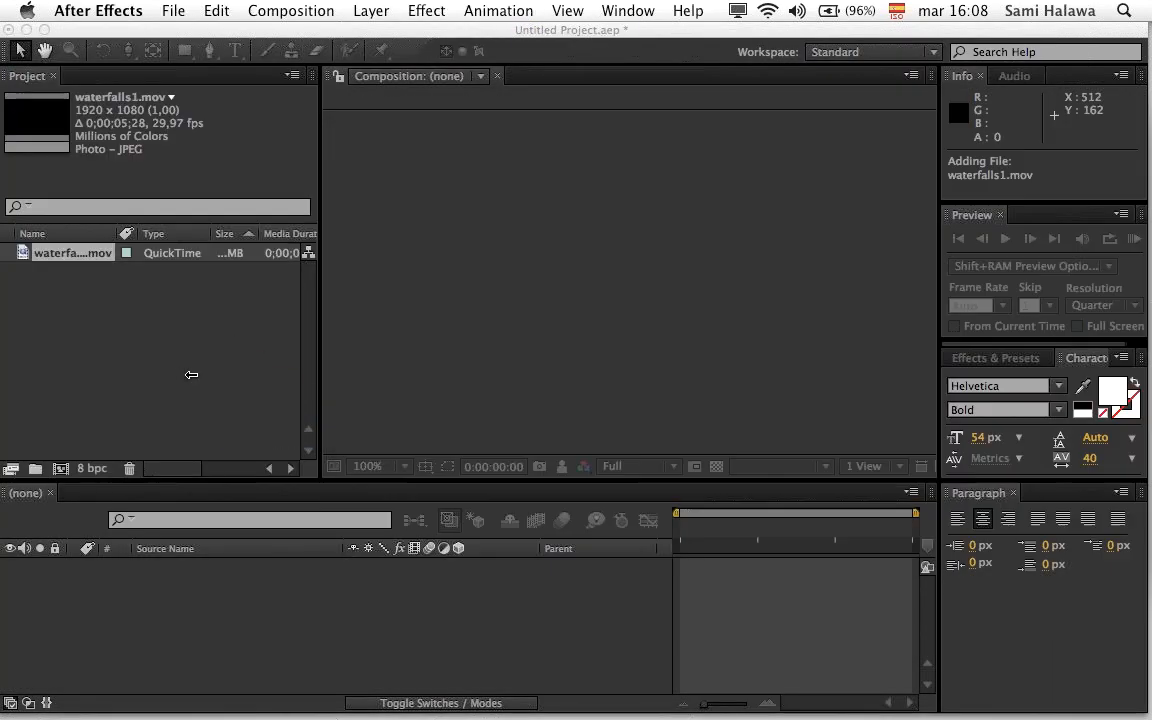
left_click(164, 324)
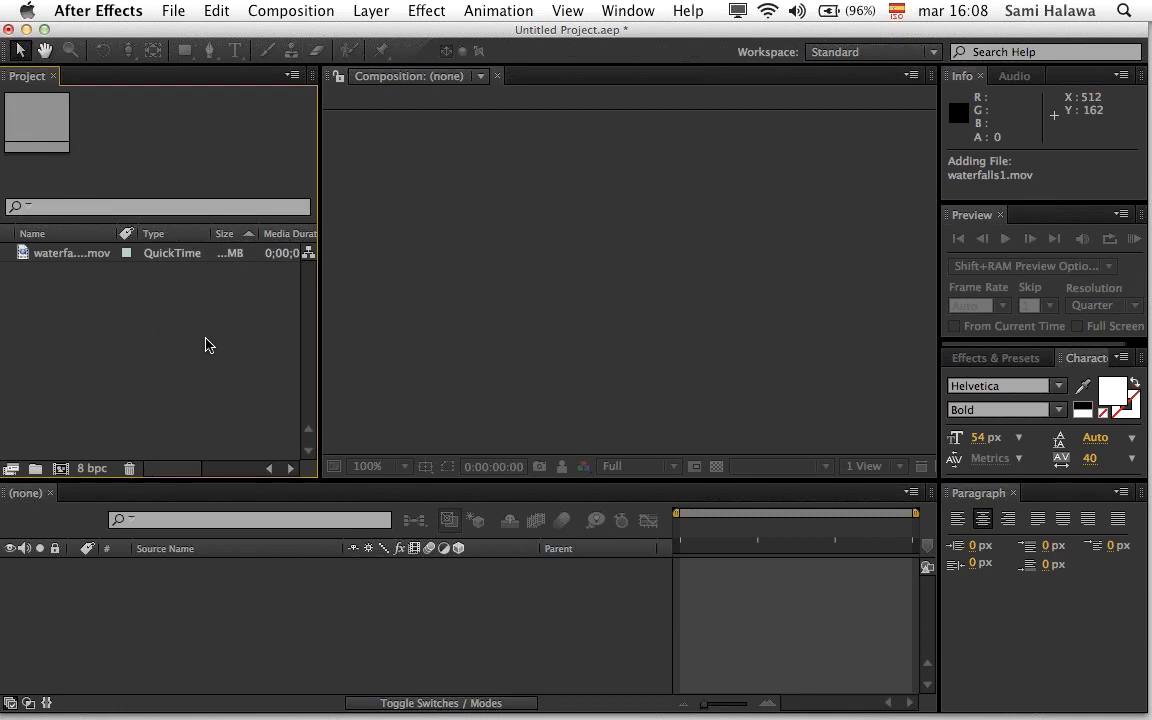
Step: Check the media duration and properties of waterfalls1.mov in the project list, and narrow the Project panel
left_click(95, 255)
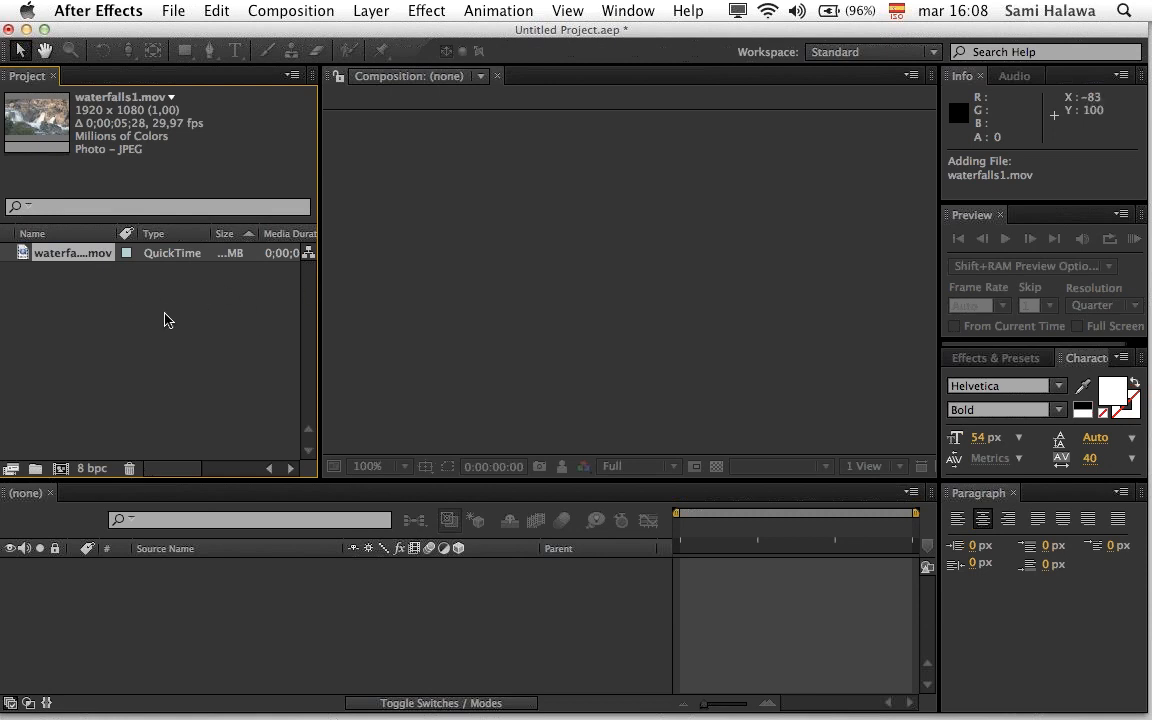
mouse_move(196, 466)
left_mouse_down()
mouse_move(270, 466)
mouse_move(206, 463)
left_mouse_up()
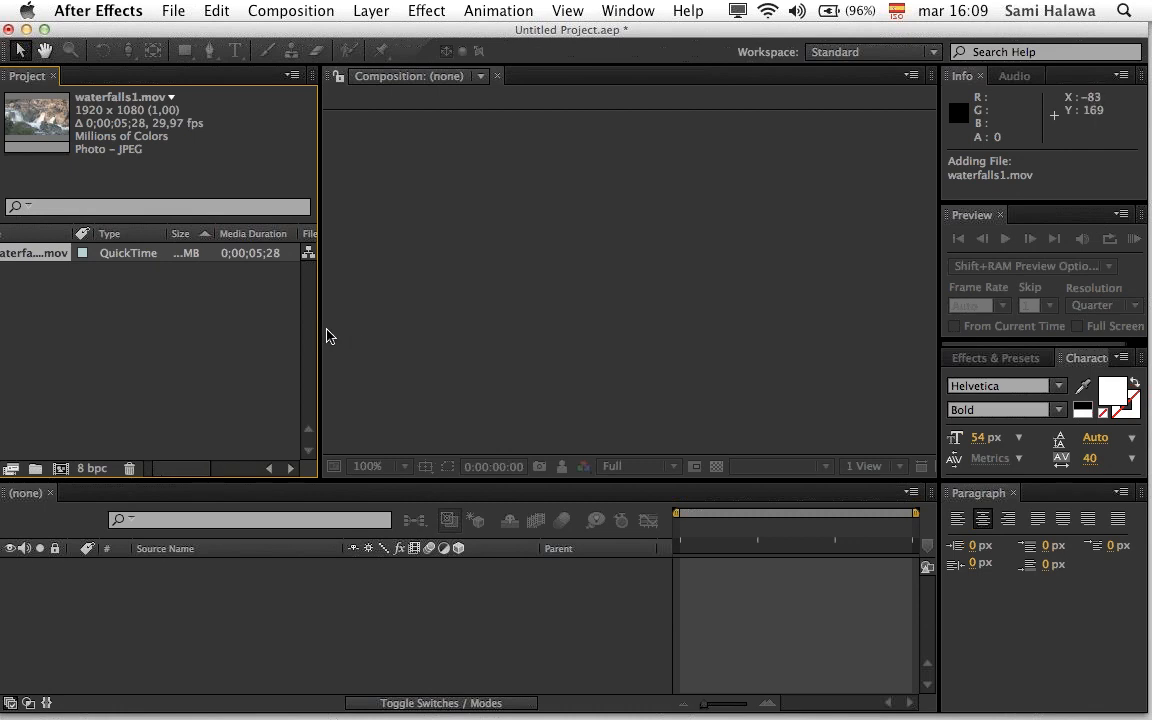
mouse_move(318, 329)
left_mouse_down()
mouse_move(573, 327)
mouse_move(339, 327)
left_mouse_up()
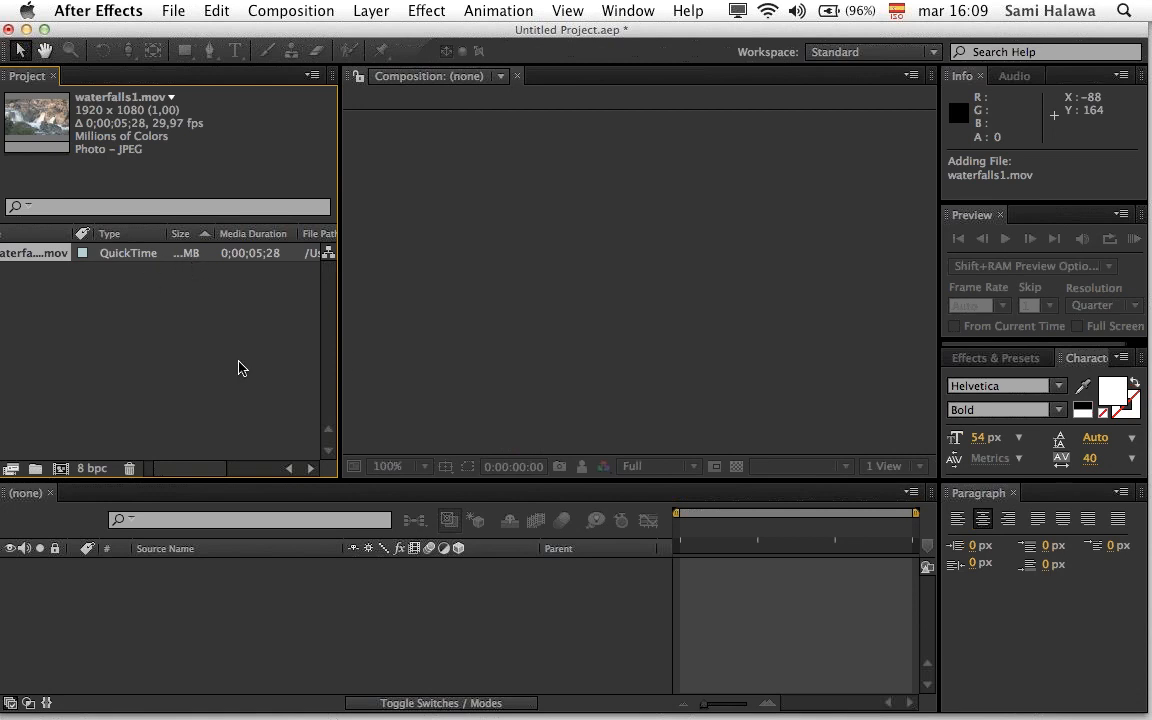
left_click_drag(341, 357, 265, 275)
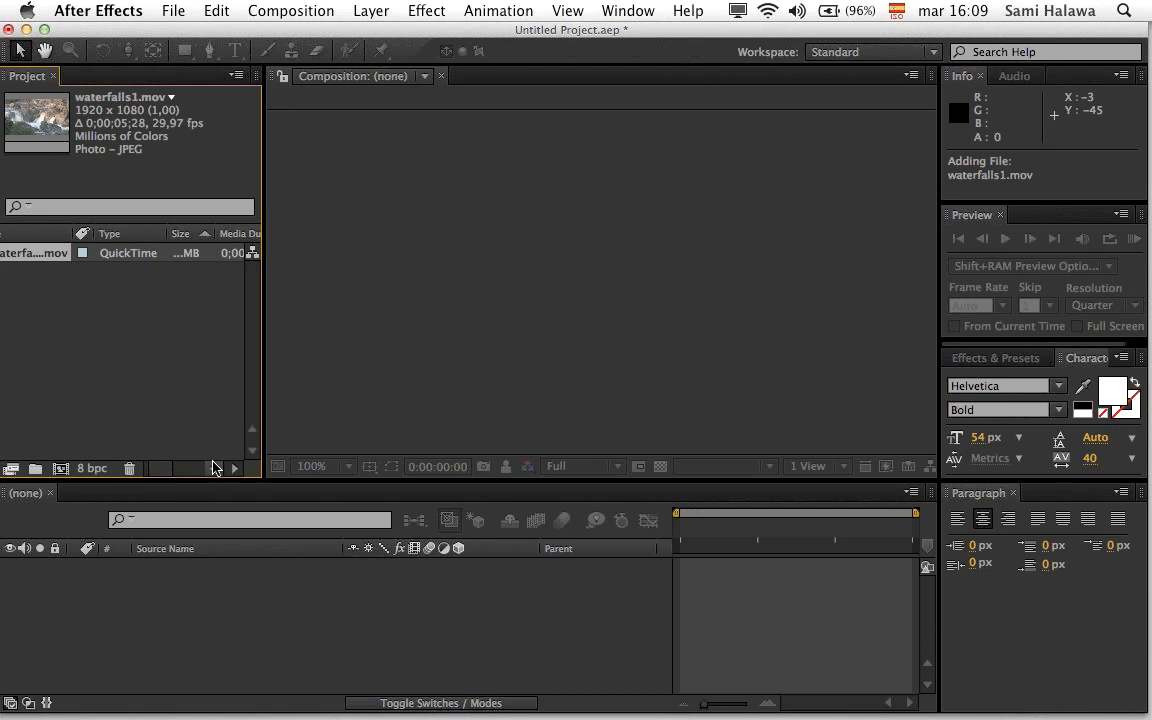
left_click(145, 276)
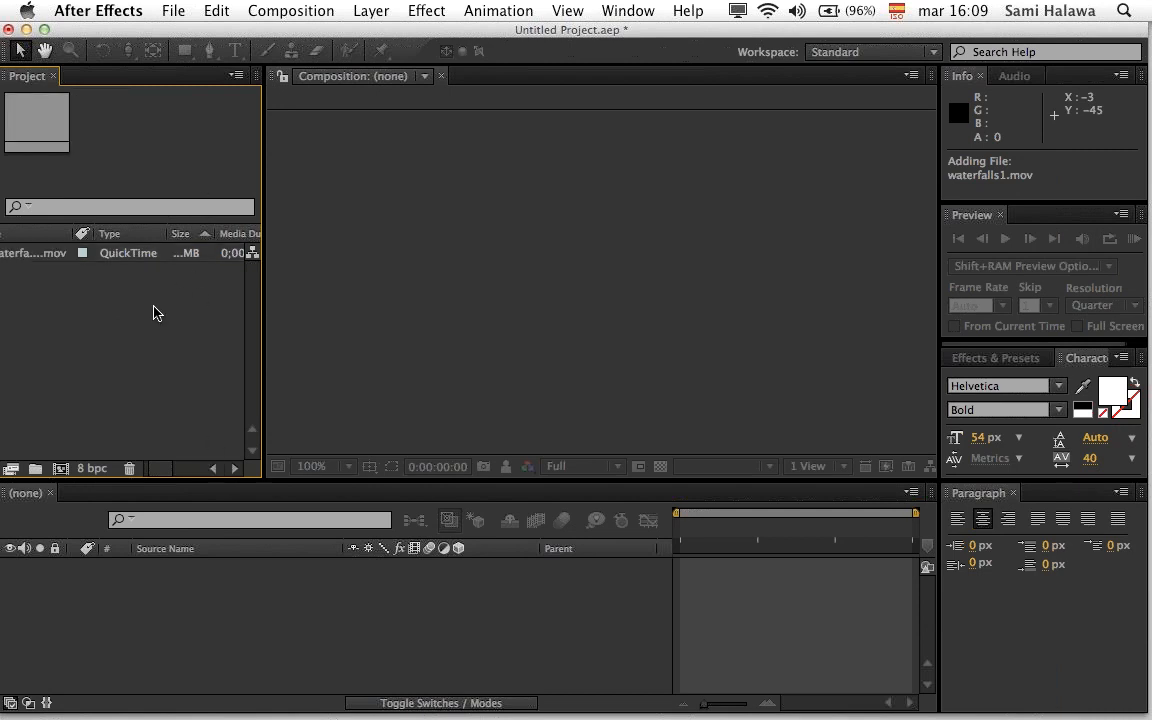
left_click(60, 252)
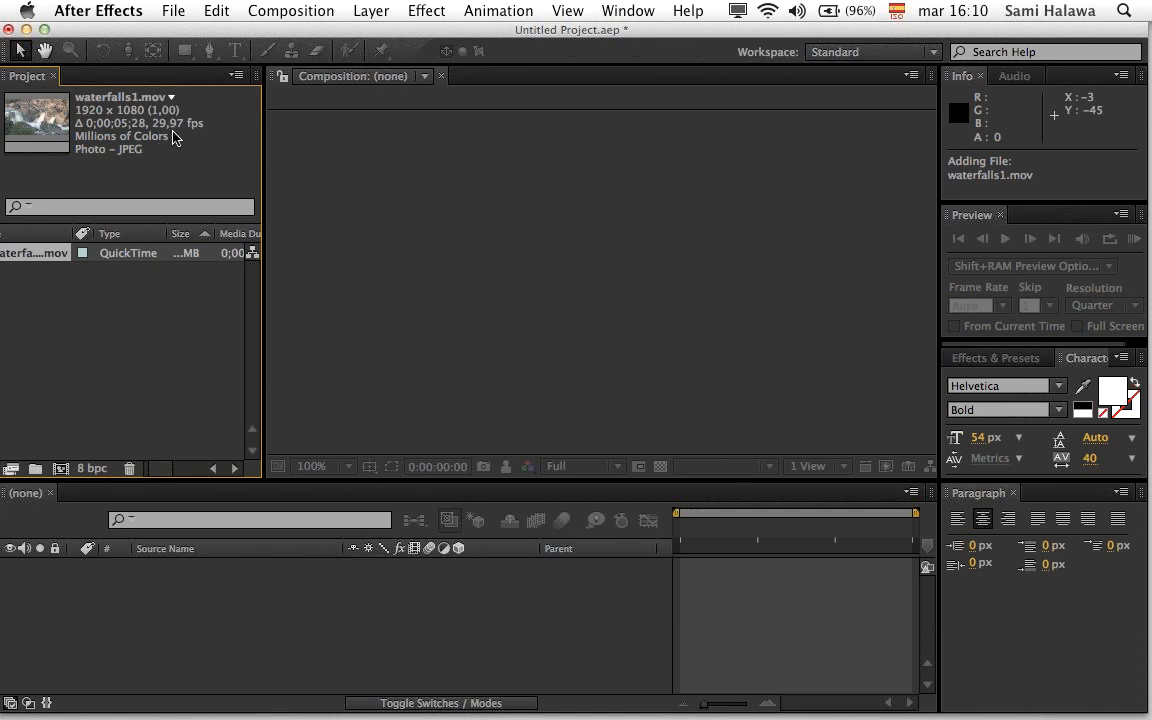
left_click(142, 320)
left_click(50, 258)
left_click(291, 14)
left_click(296, 34)
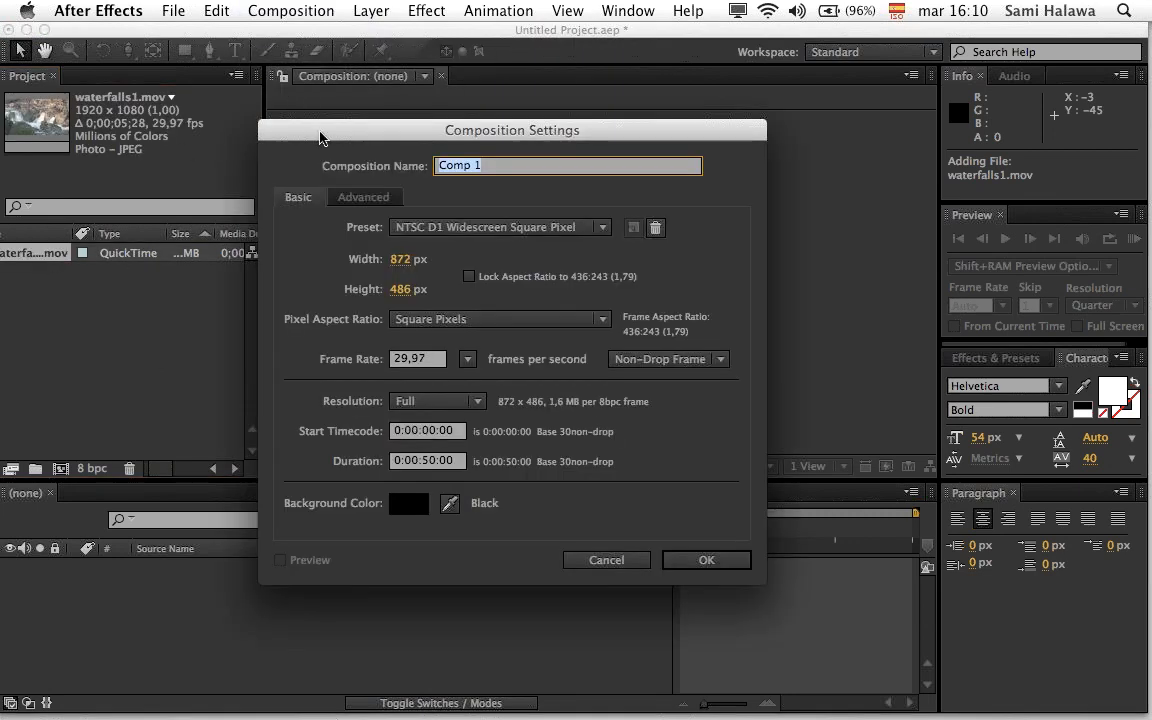
left_click_drag(335, 138, 353, 99)
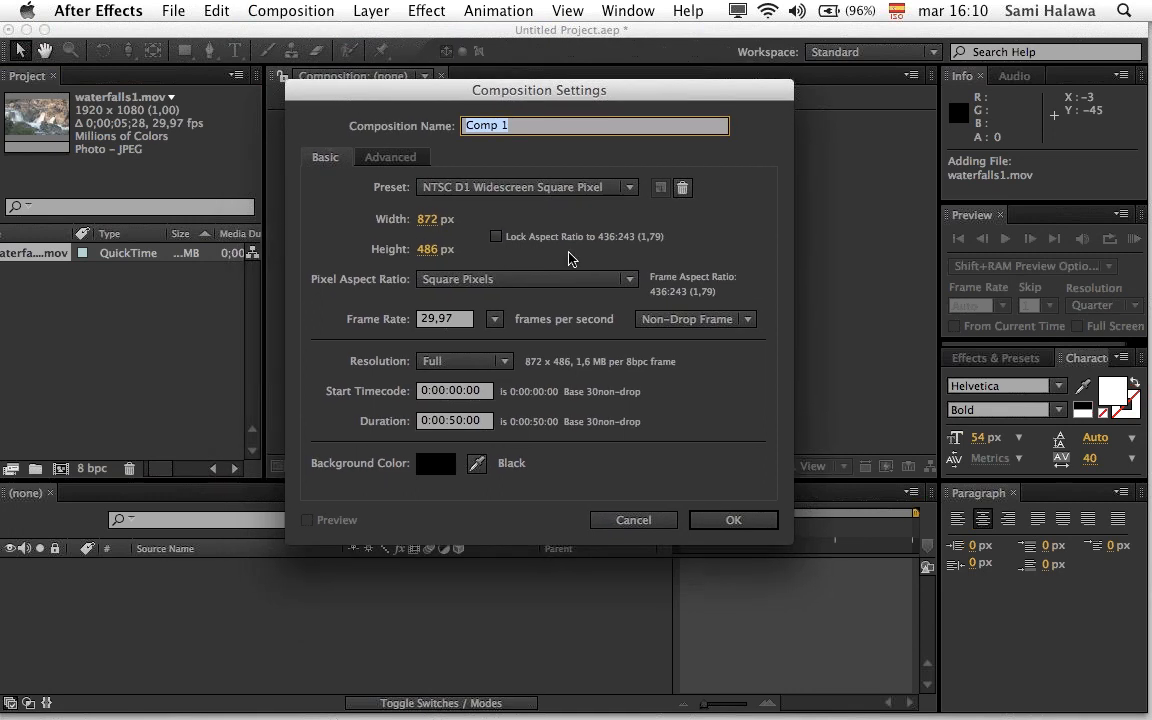
left_click(501, 188)
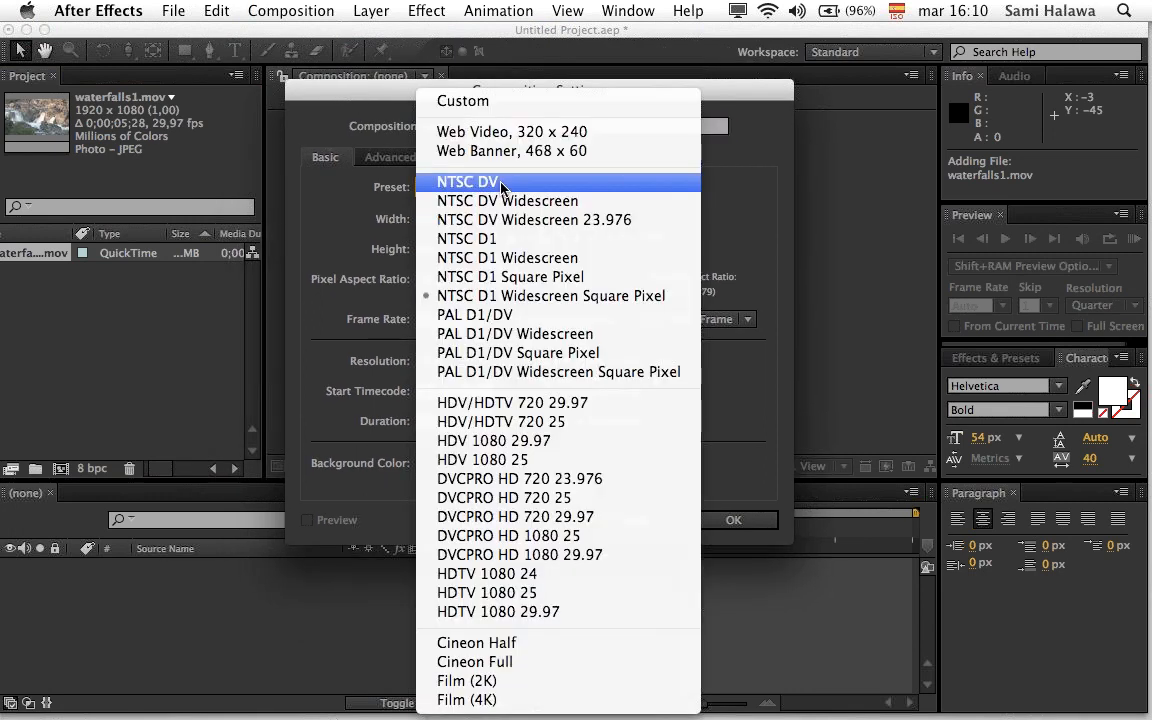
left_click(507, 613)
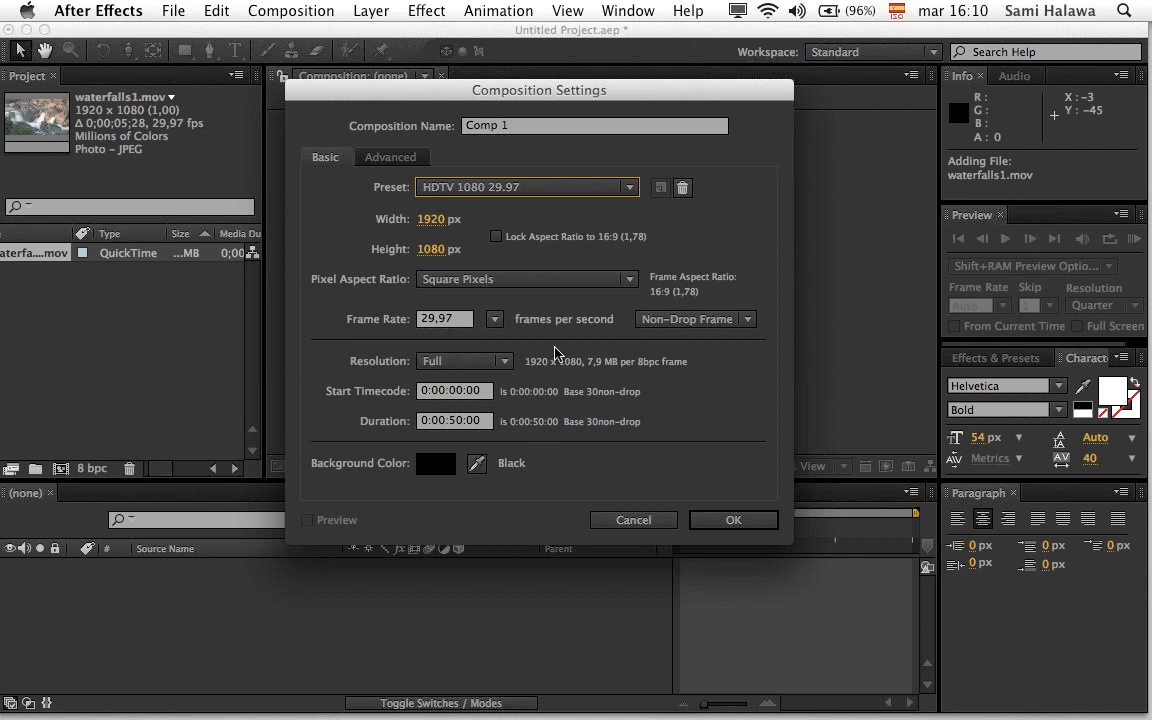
left_click(621, 522)
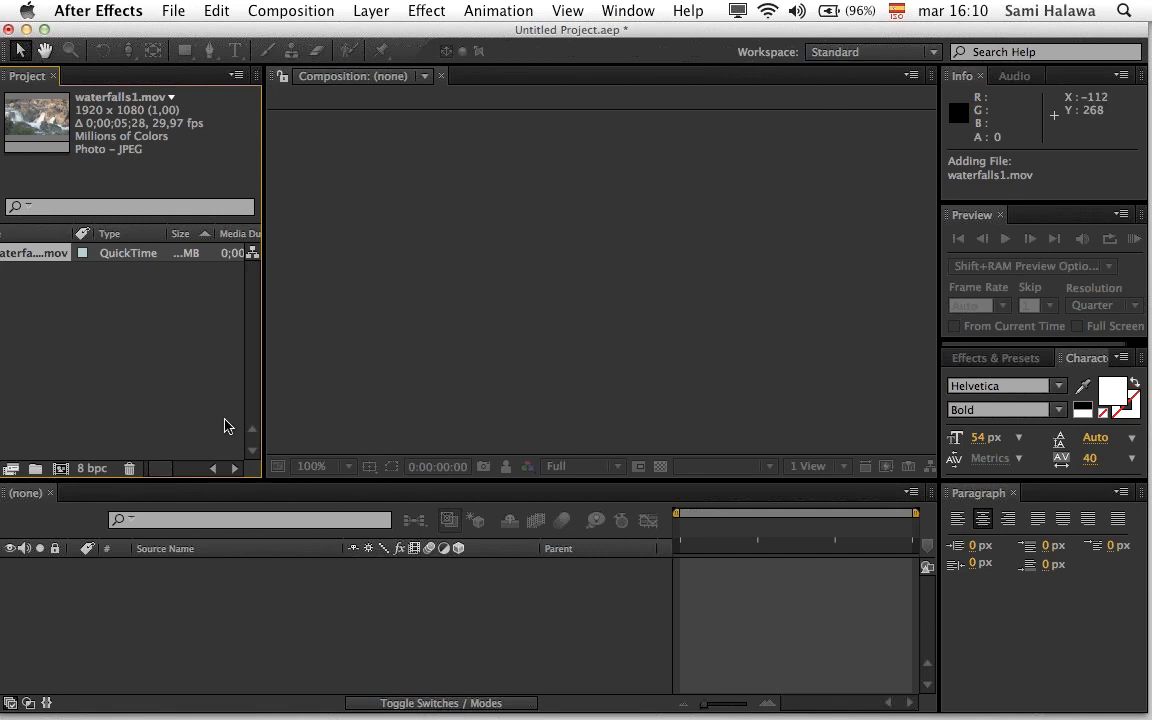
left_click(147, 388)
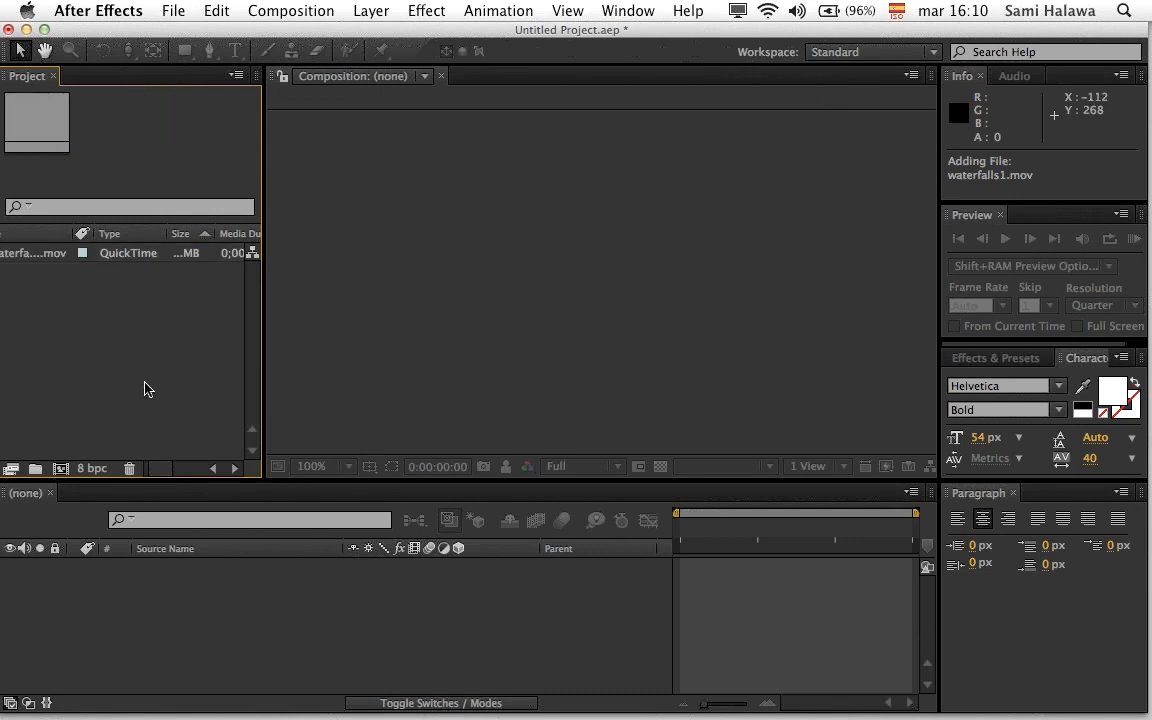
left_click(60, 252)
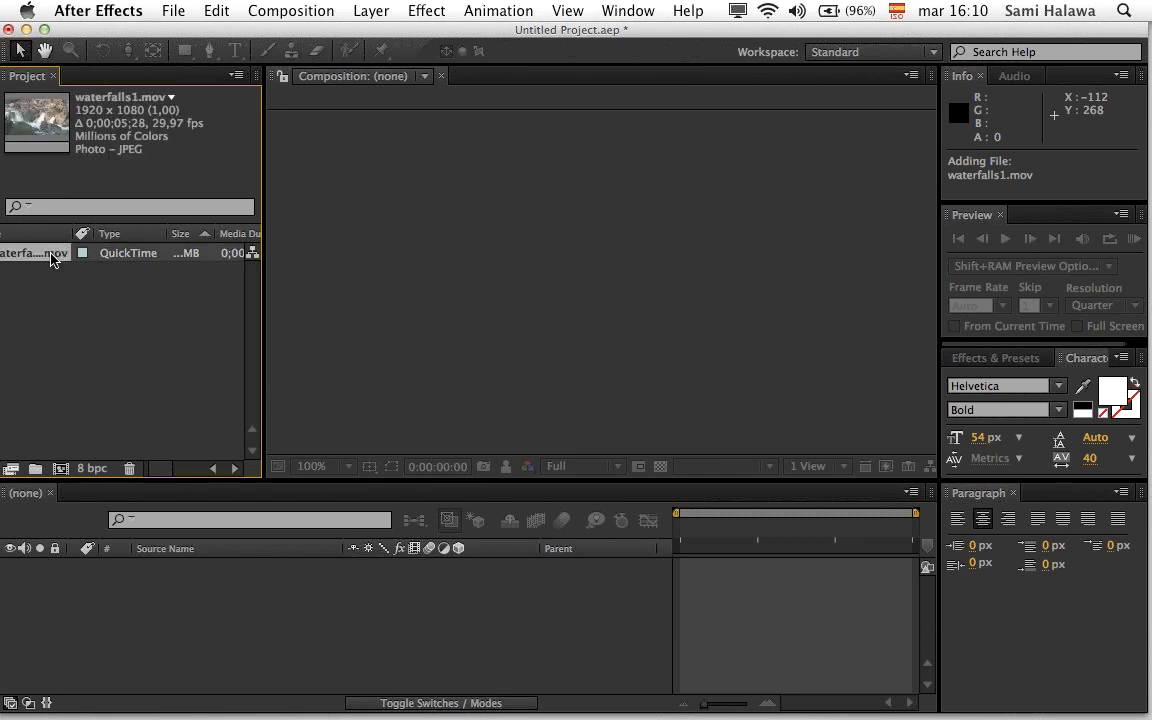
left_click(61, 469)
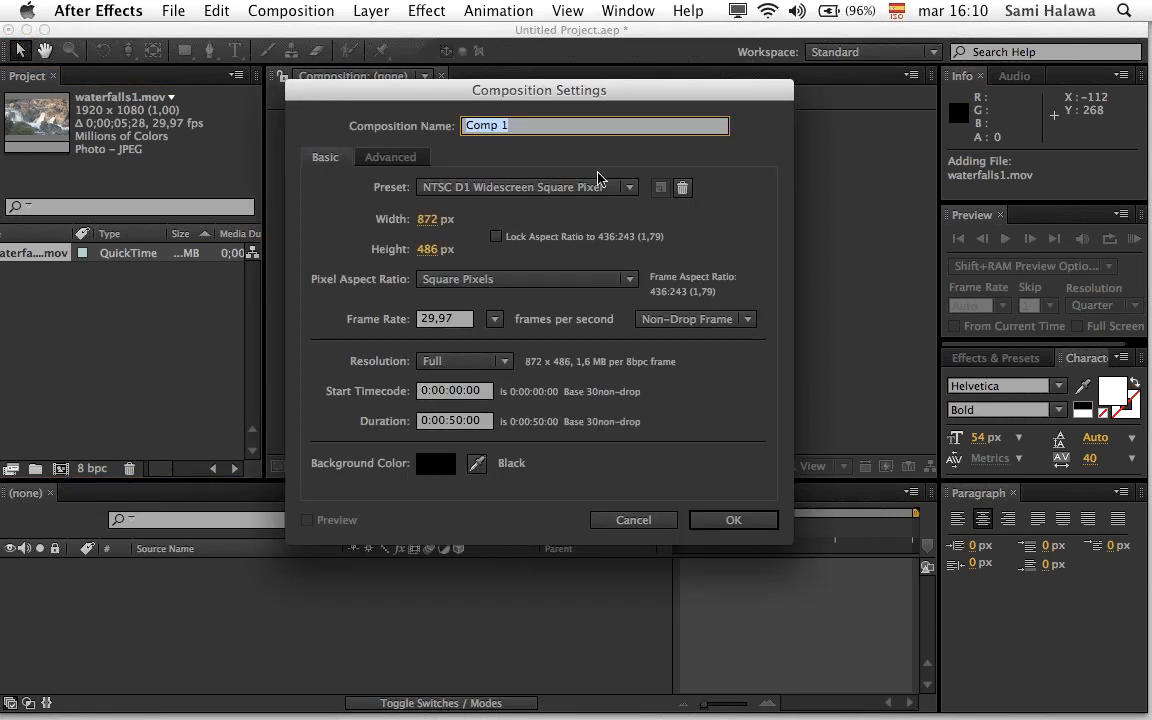
left_click(606, 520)
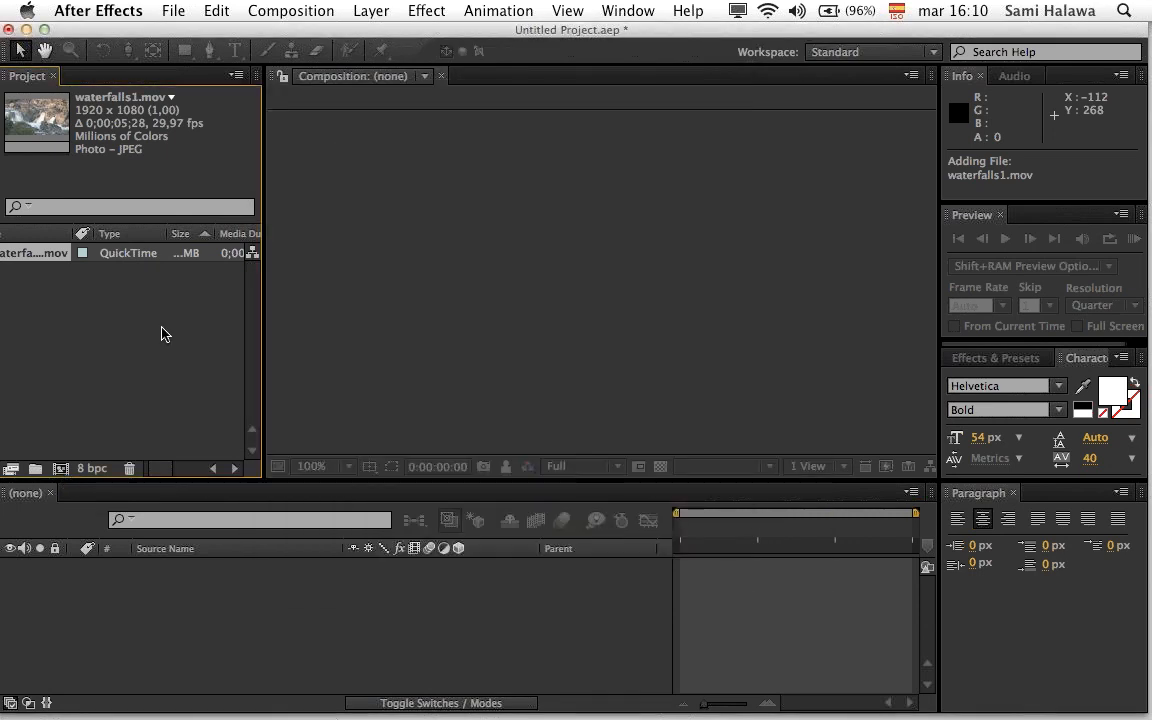
Step: Create a composition directly from waterfalls1.mov so it takes the clip's settings, and play it back briefly from the start
left_click_drag(58, 258, 61, 477)
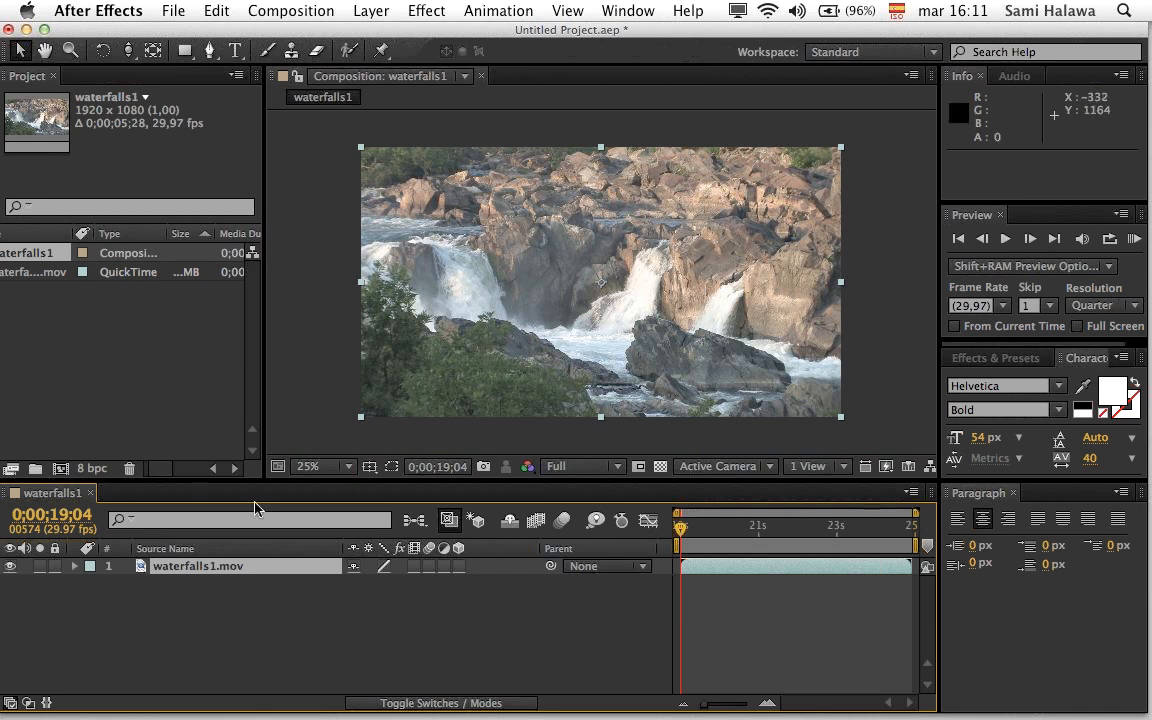
left_click(239, 617)
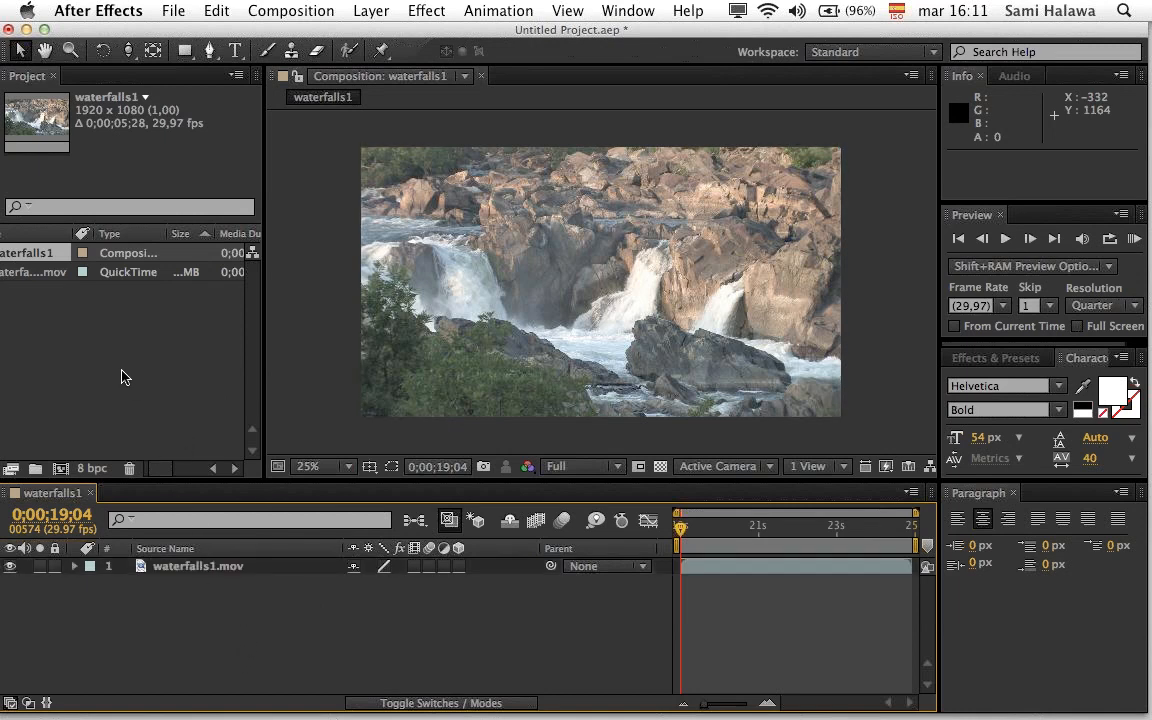
left_click_drag(690, 541, 678, 535)
key("space")
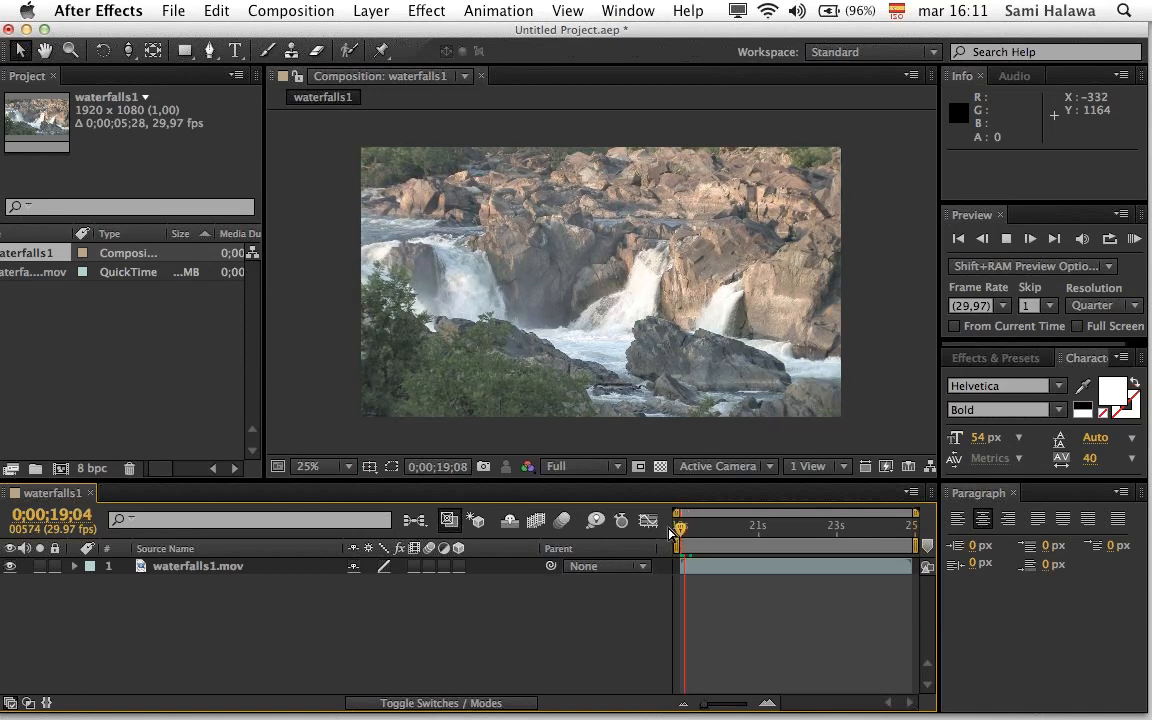
key("space")
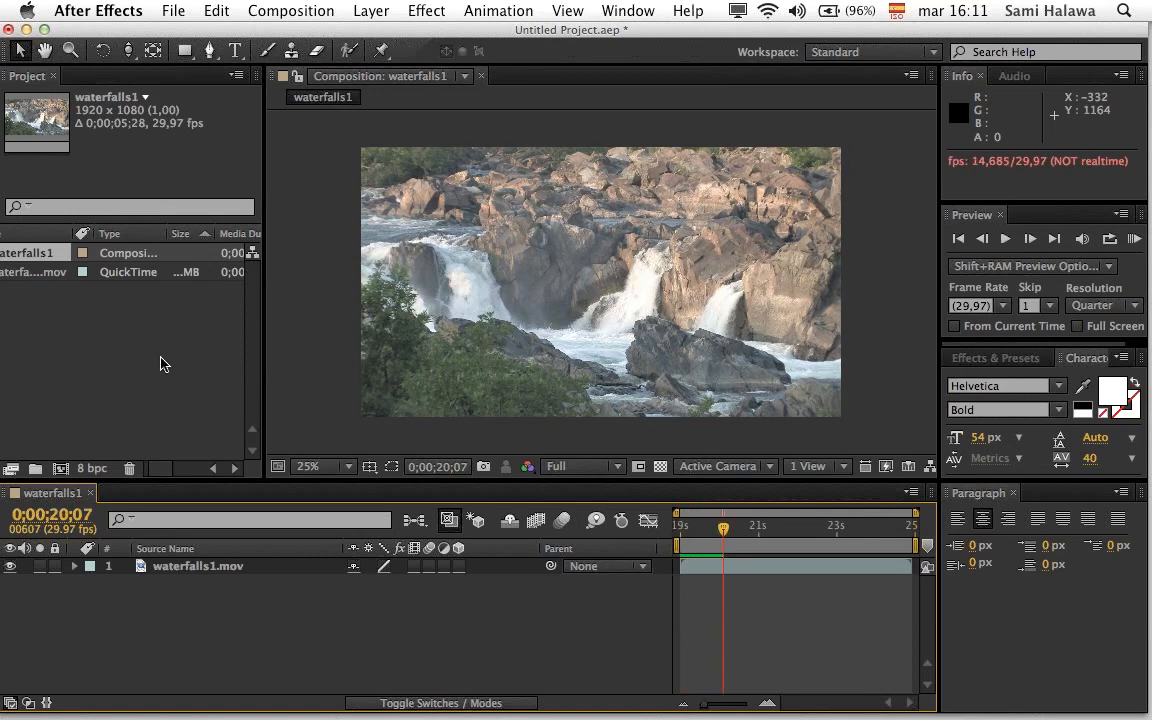
Step: Open the waterfalls1.mov source clip in the Footage viewer and play it from the start and from 0;00;20;10
left_click(135, 318)
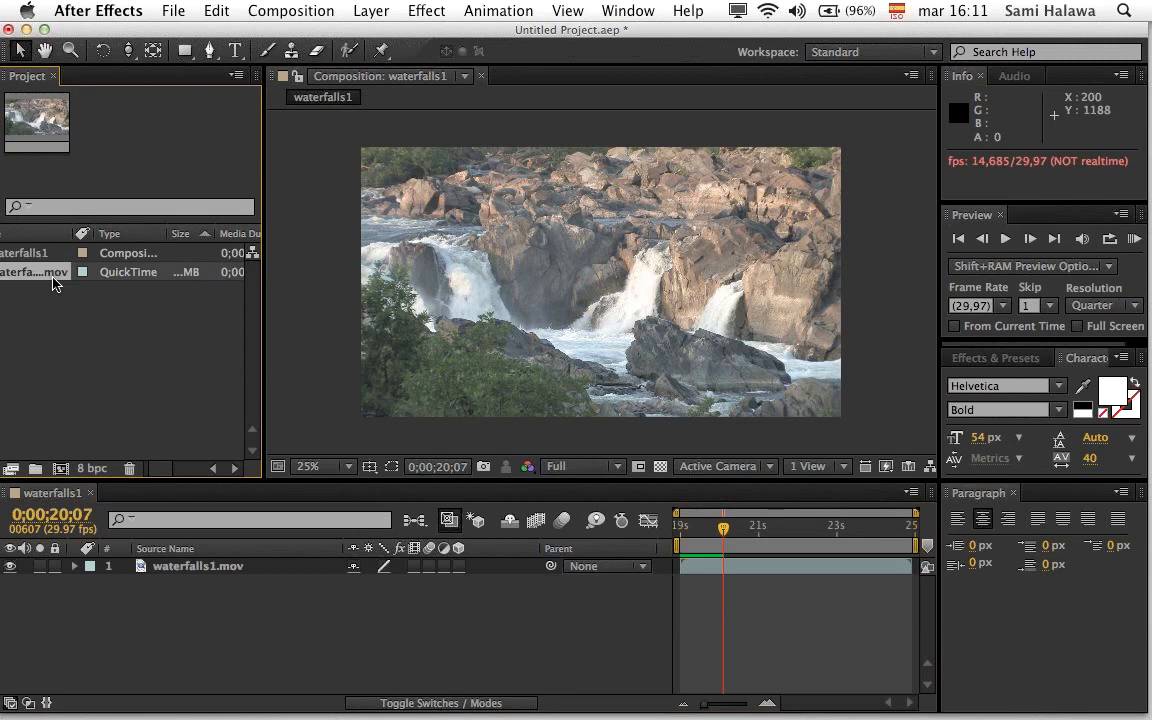
double_click(53, 278)
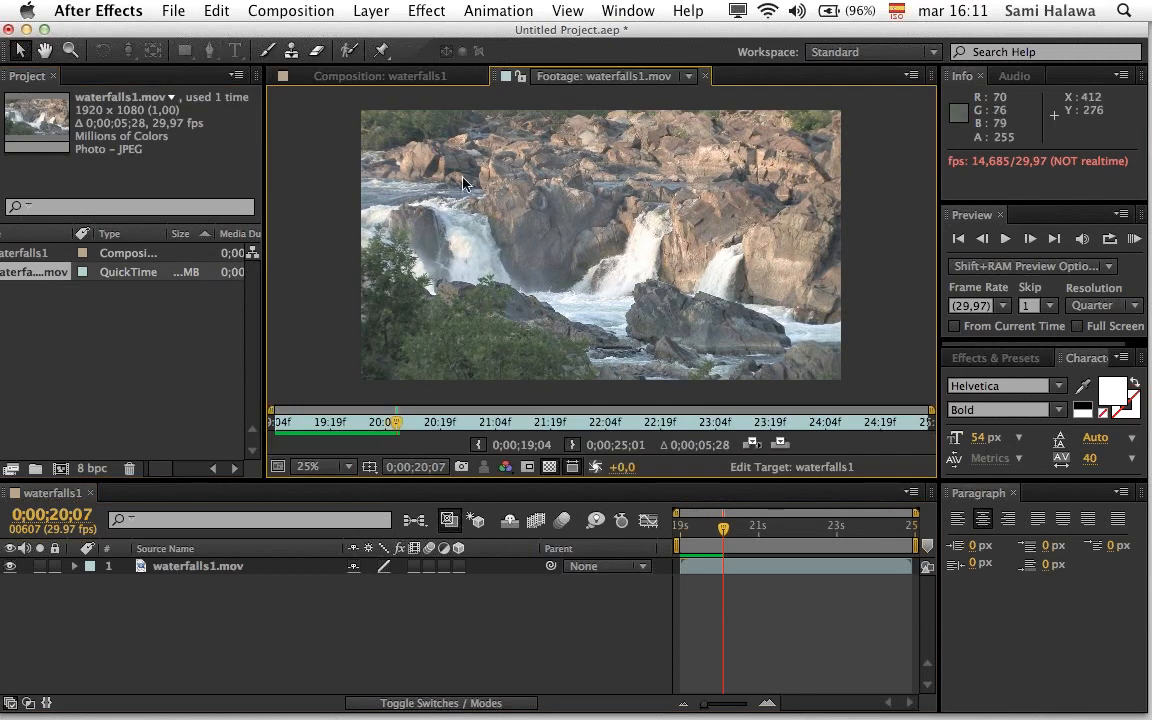
left_click_drag(306, 419, 272, 419)
key("space")
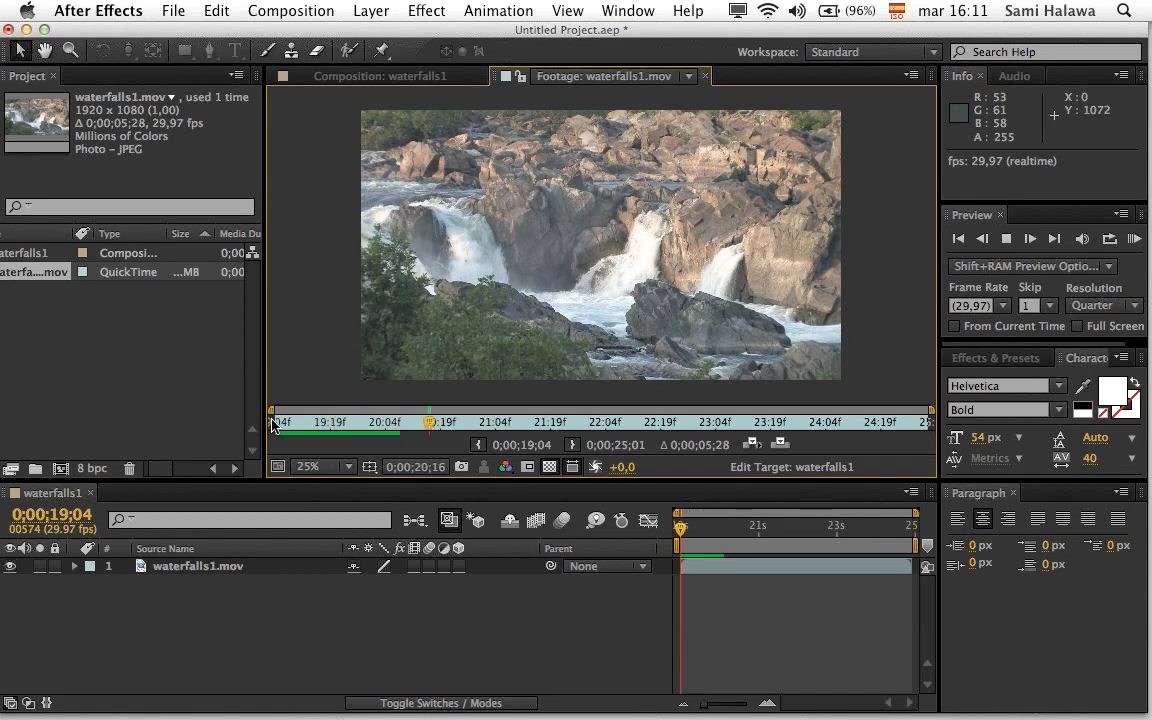
key("space")
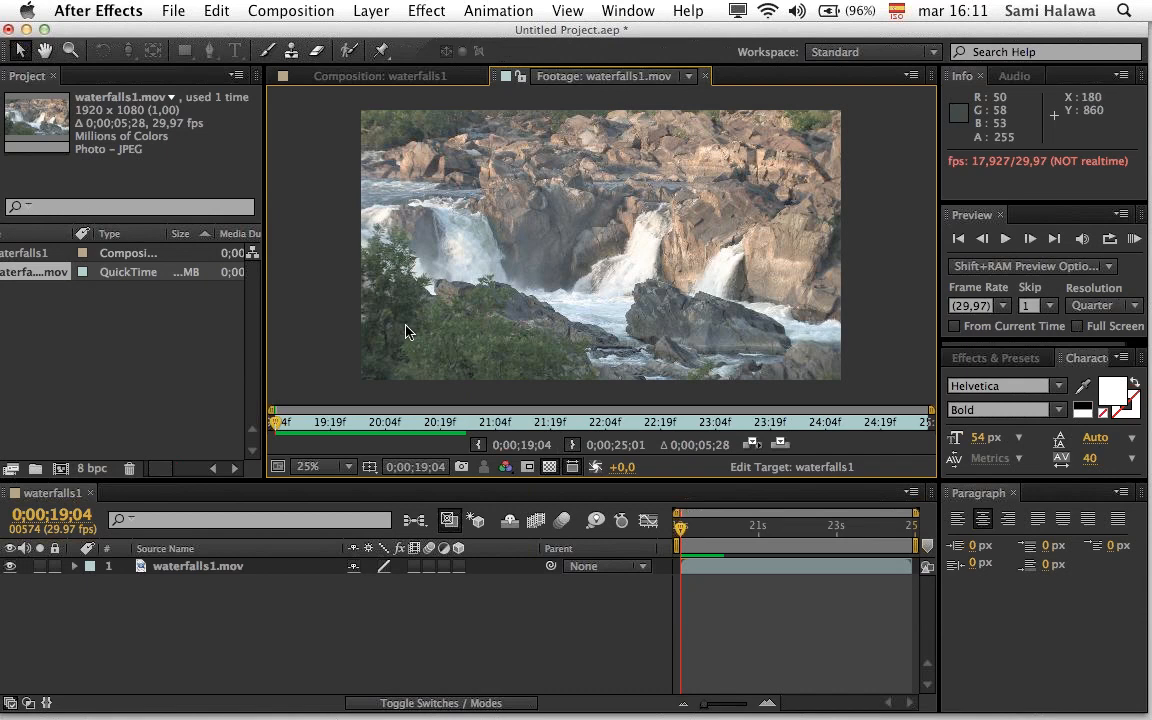
mouse_move(1150, 275)
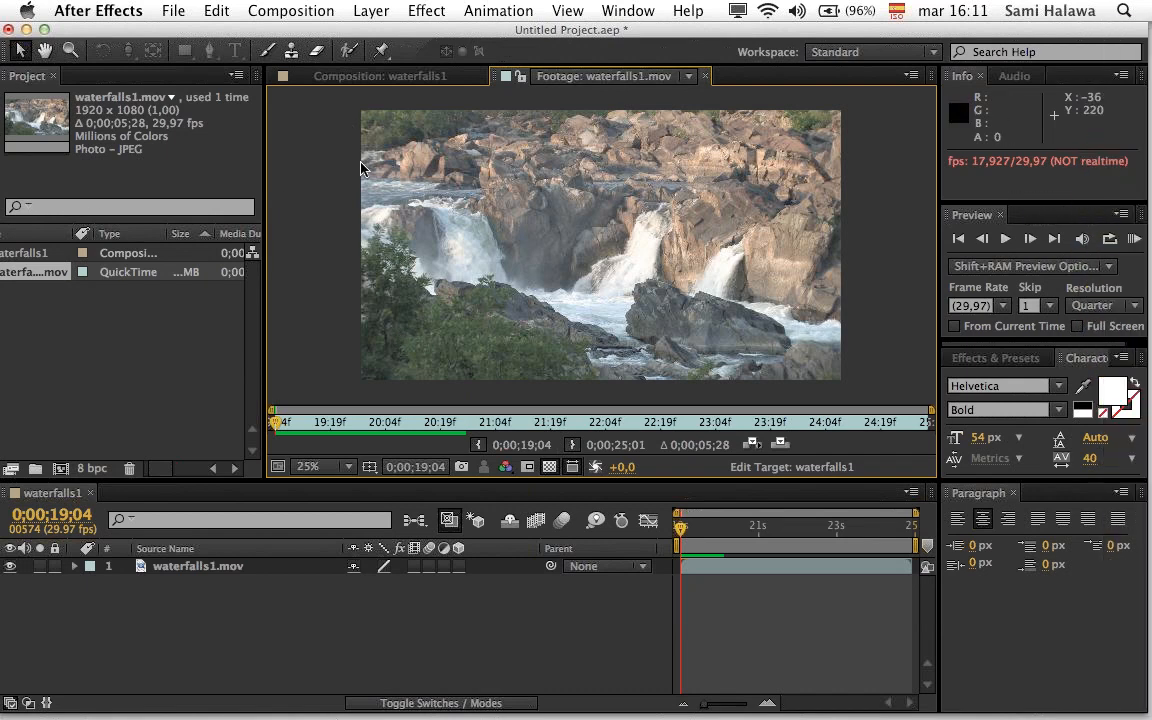
left_click(408, 422)
key("space")
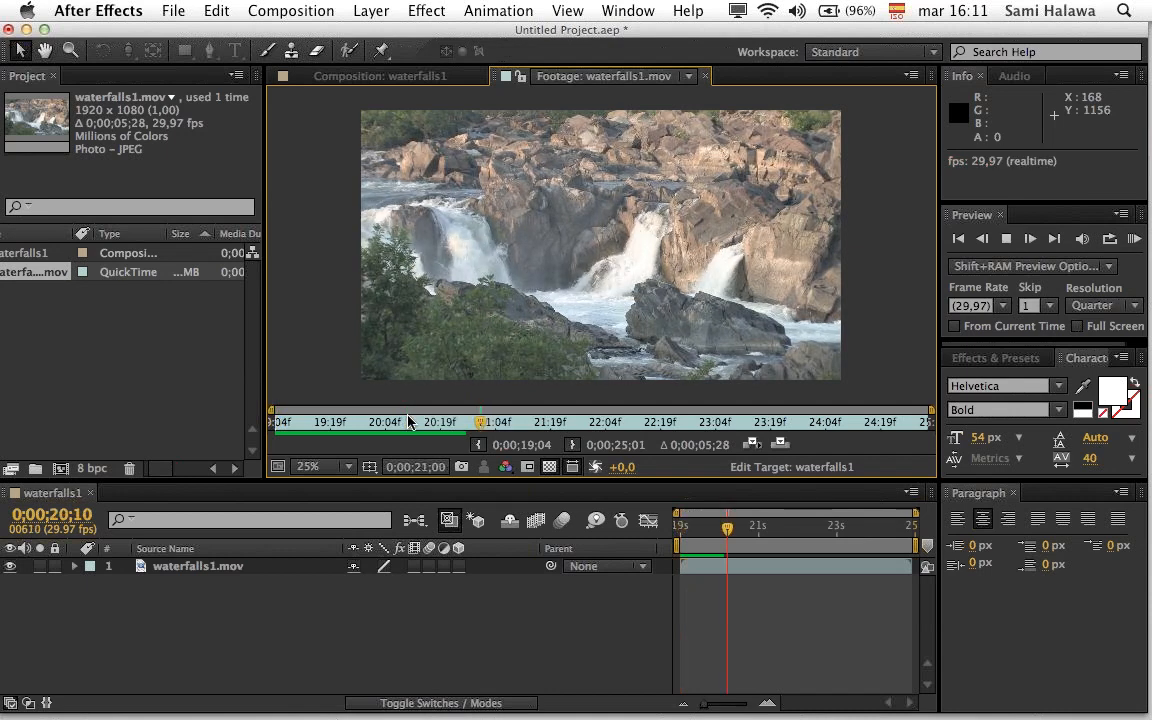
key("space")
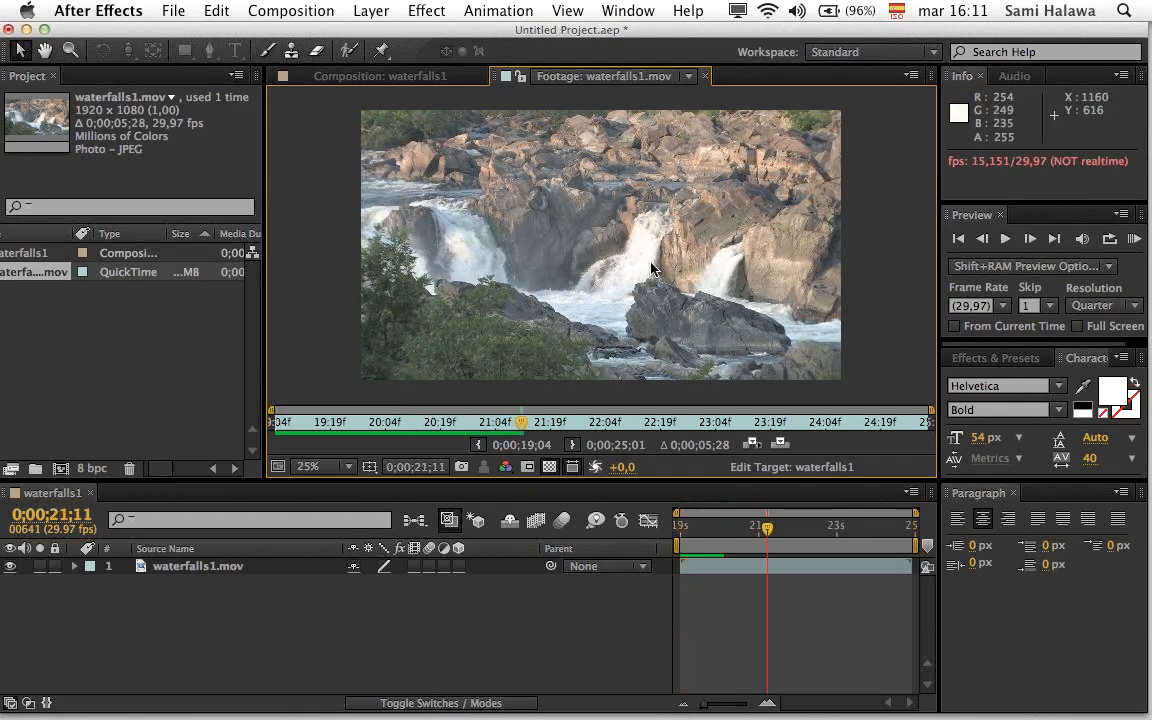
Step: Return to the waterfalls1 composition, set the current time to 0;00;20;15, and select the waterfalls1.mov layer
left_click(386, 70)
left_click_drag(679, 522, 731, 524)
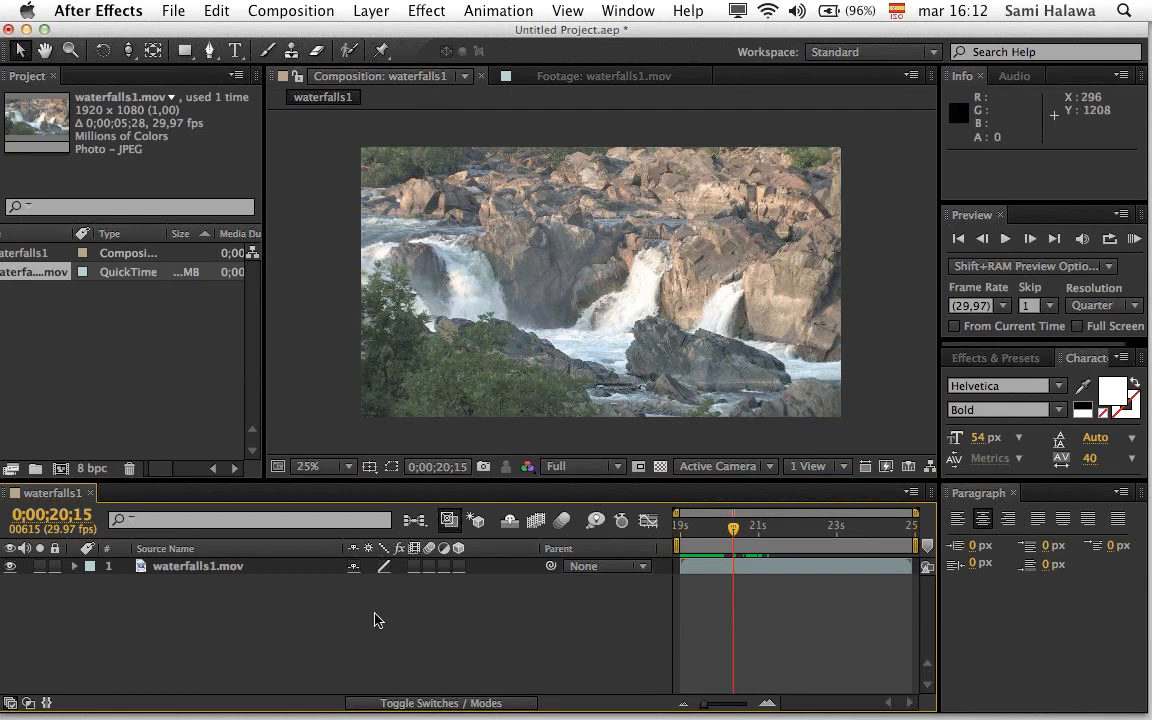
left_click(210, 566)
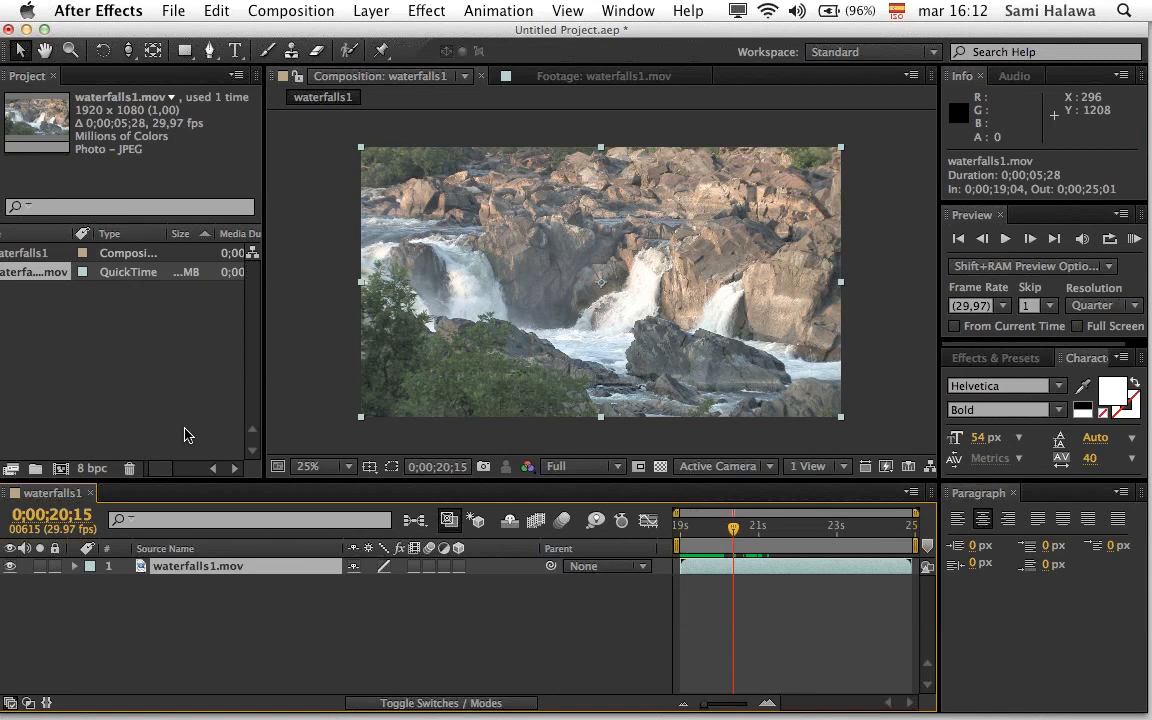
left_click(240, 606)
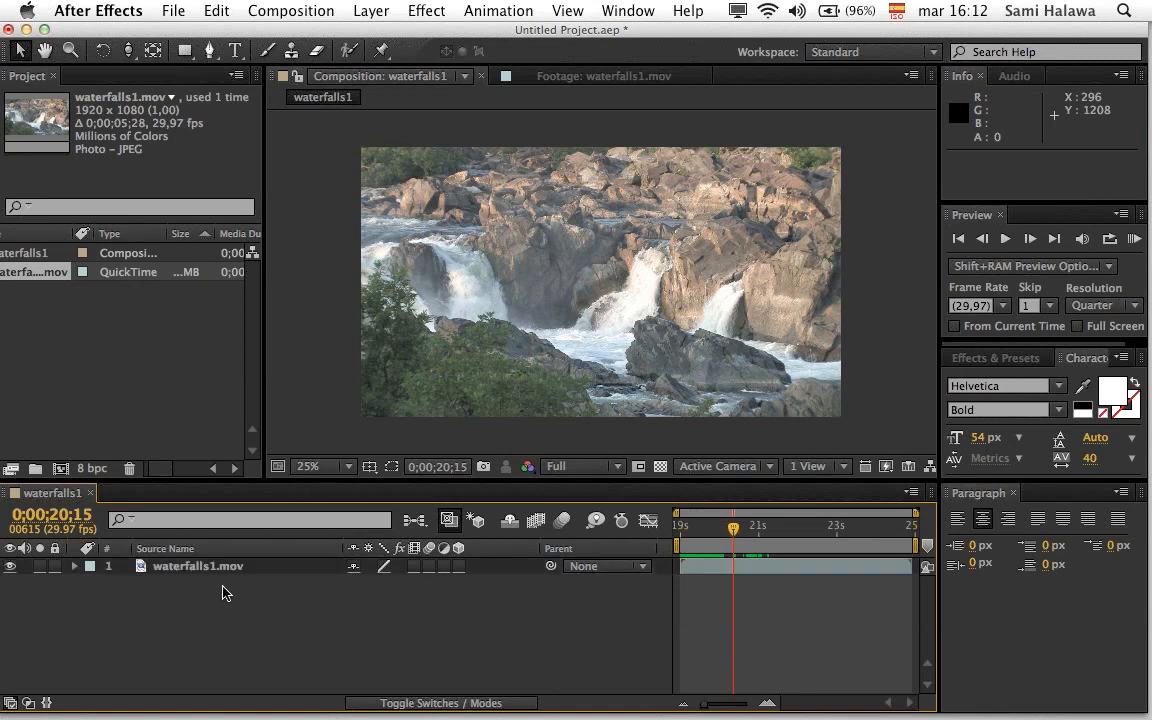
left_click(220, 569)
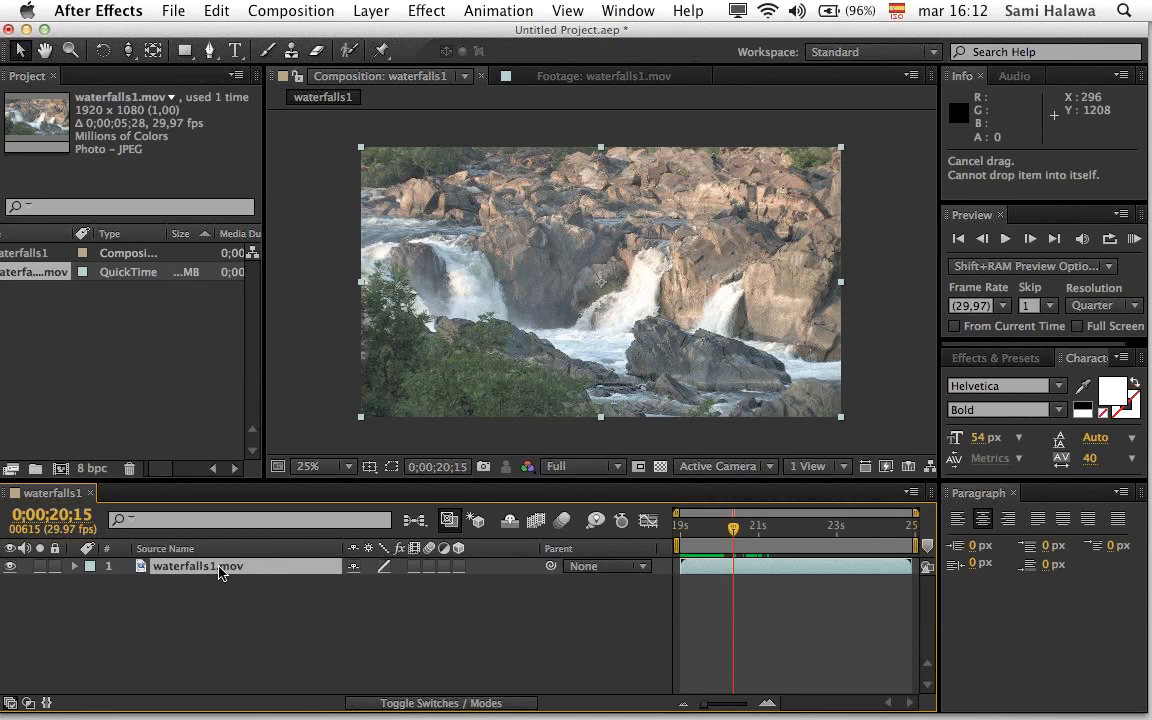
Step: Examine the layer commands and effect categories available for the waterfalls1.mov layer
right_click(220, 570)
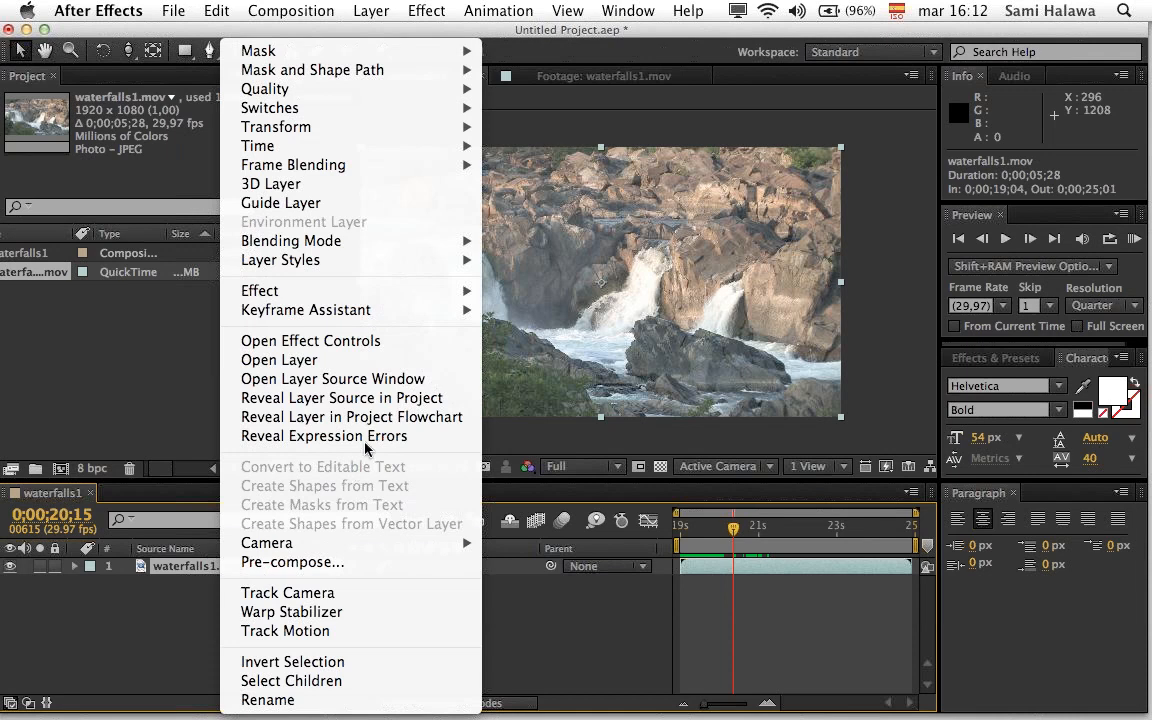
mouse_move(446, 254)
mouse_move(436, 295)
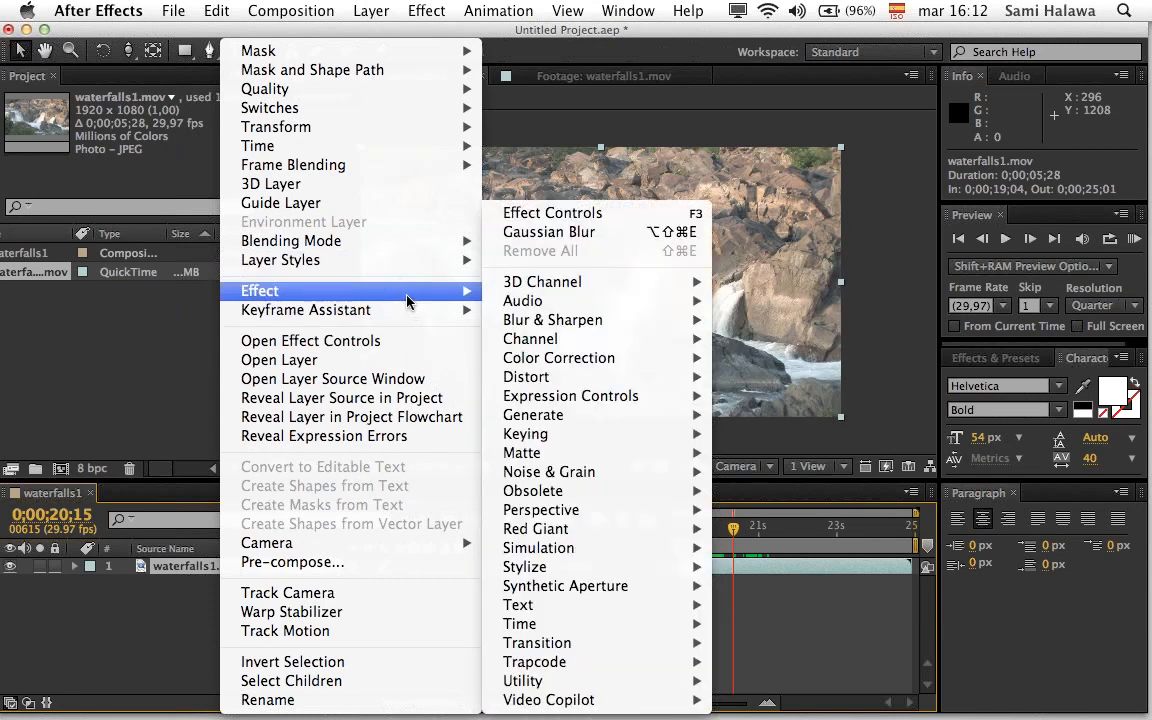
mouse_move(459, 127)
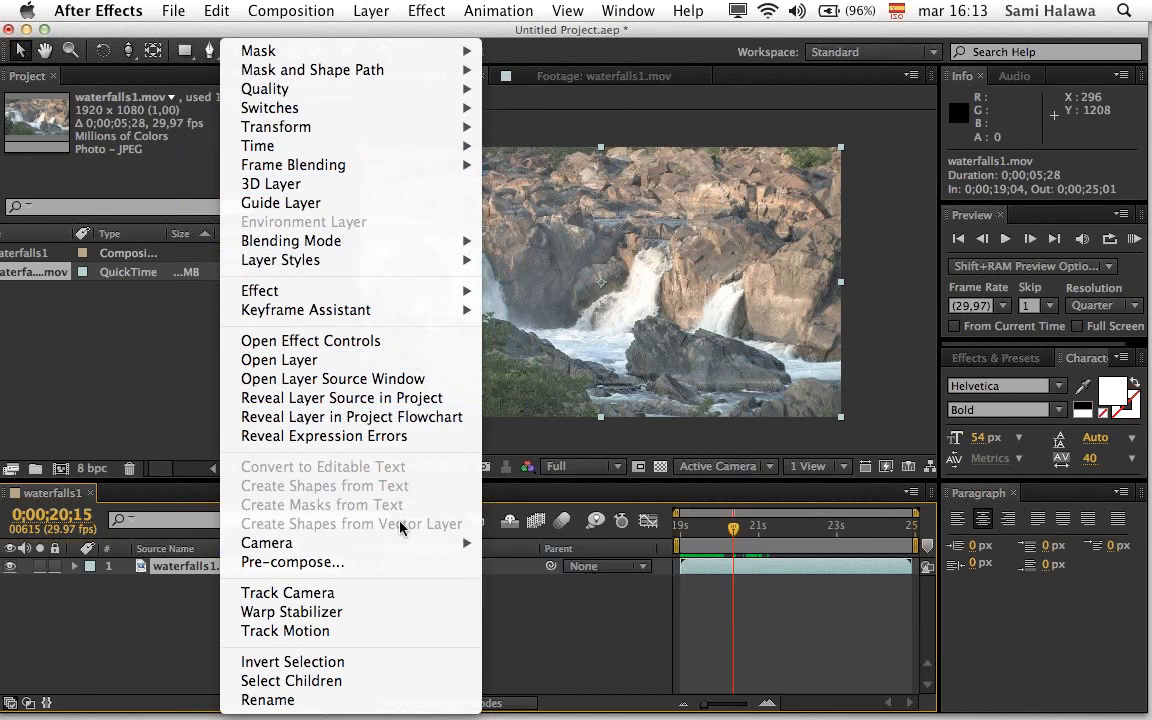
mouse_move(403, 543)
mouse_move(387, 296)
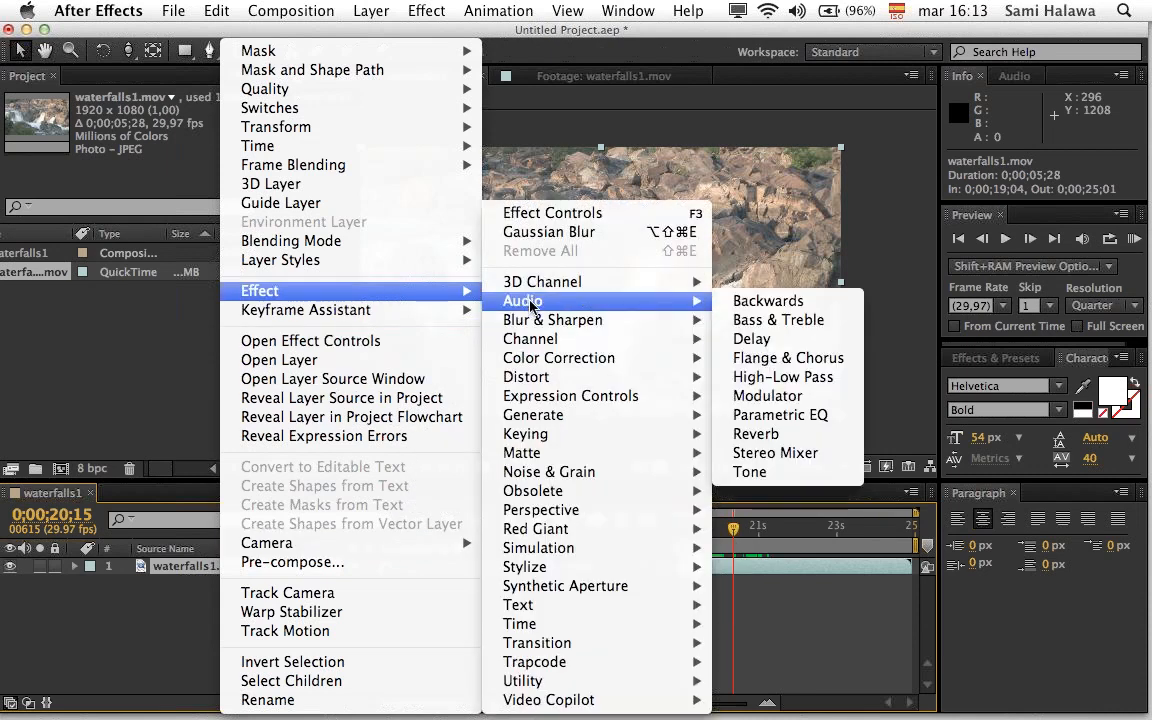
left_click(178, 612)
left_click(178, 612)
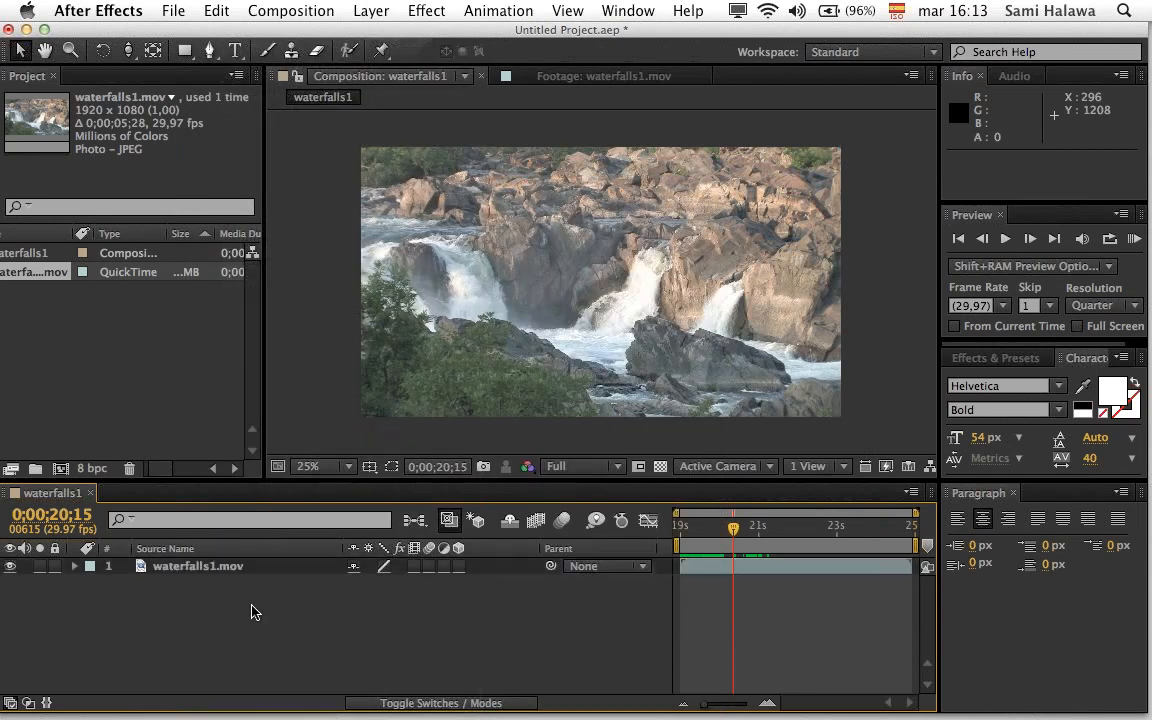
left_click(218, 570)
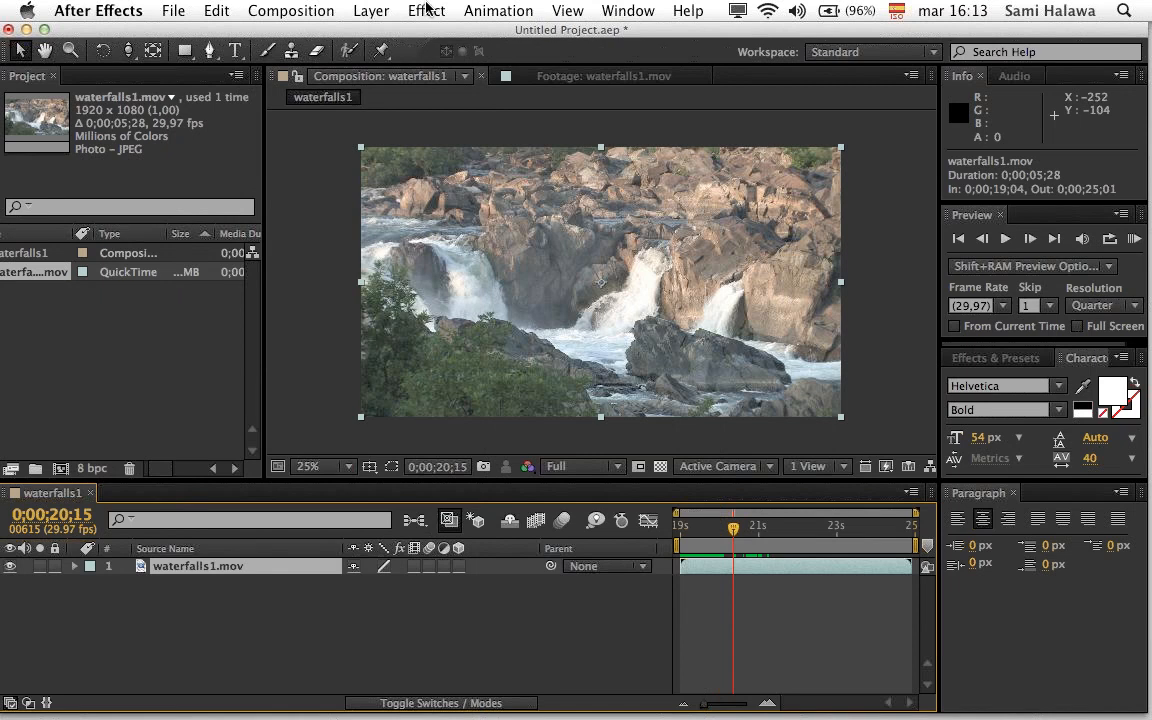
left_click(427, 10)
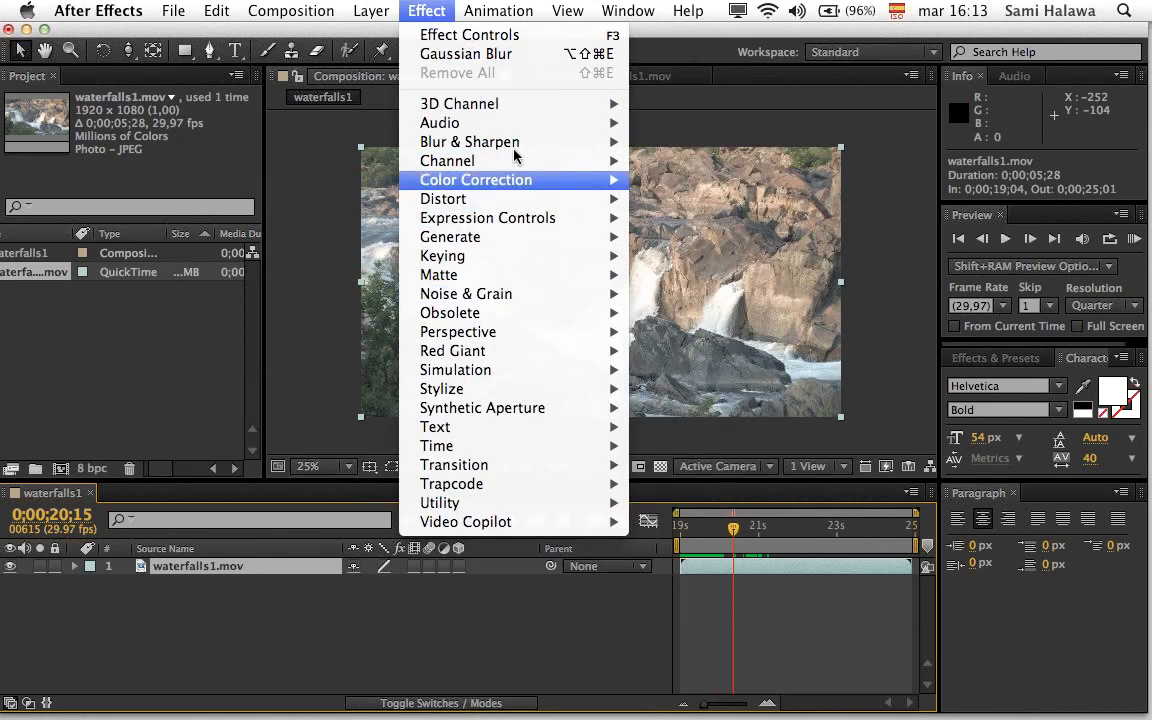
mouse_move(476, 180)
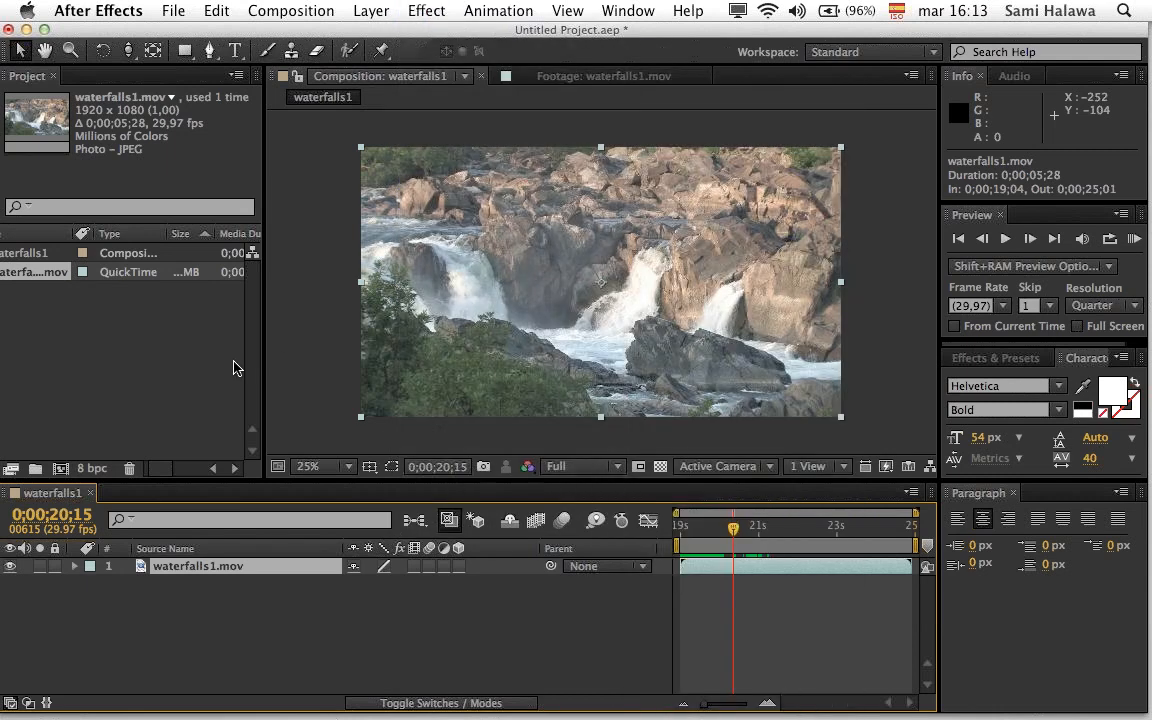
left_click(190, 390)
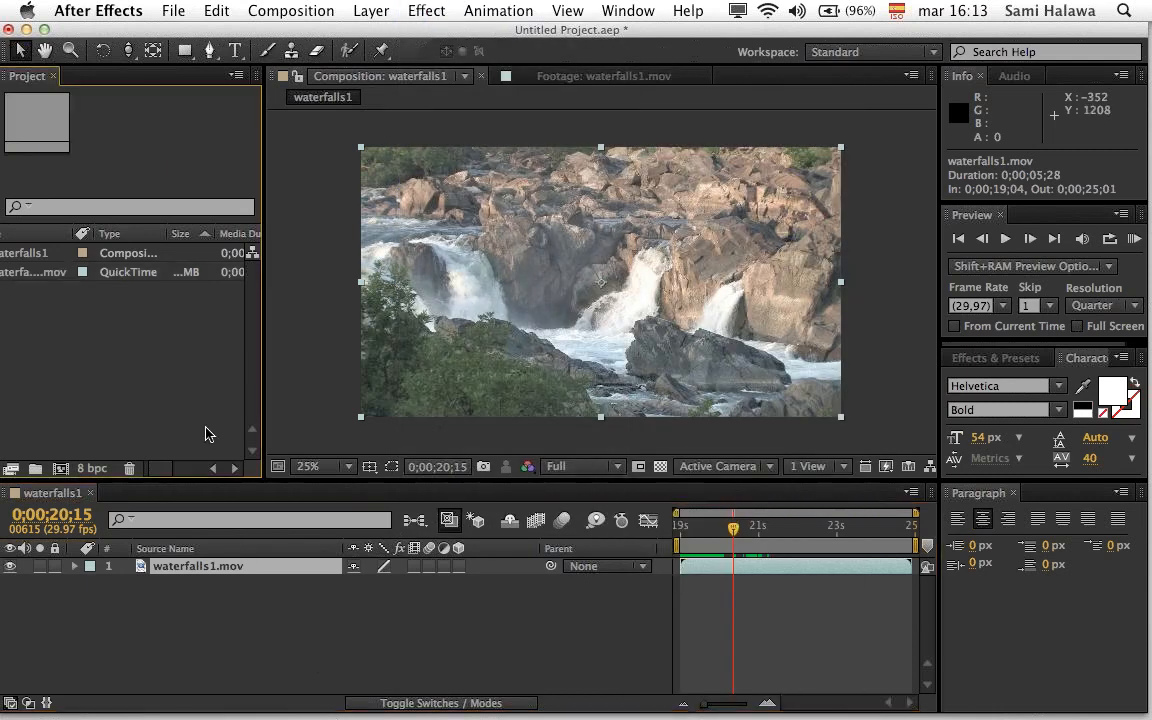
left_click(265, 595)
left_click(258, 572)
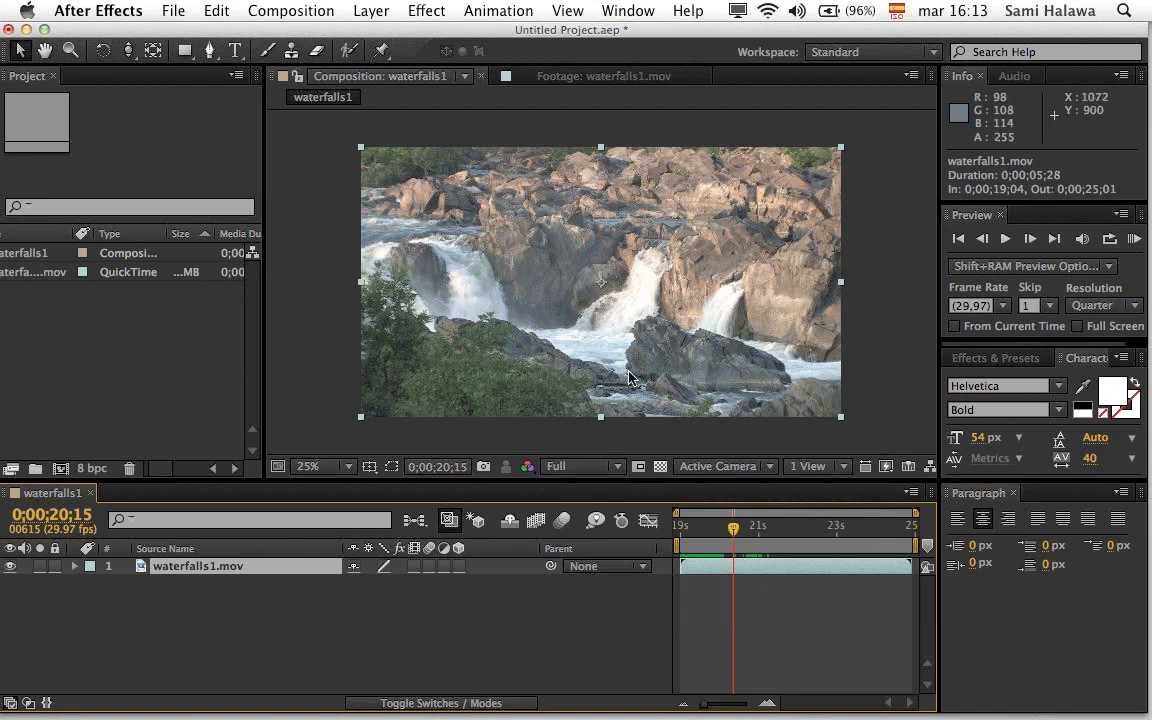
Step: Compare the composition view at 50% and 25% magnification, and set it to Fit
key("period")
key("comma")
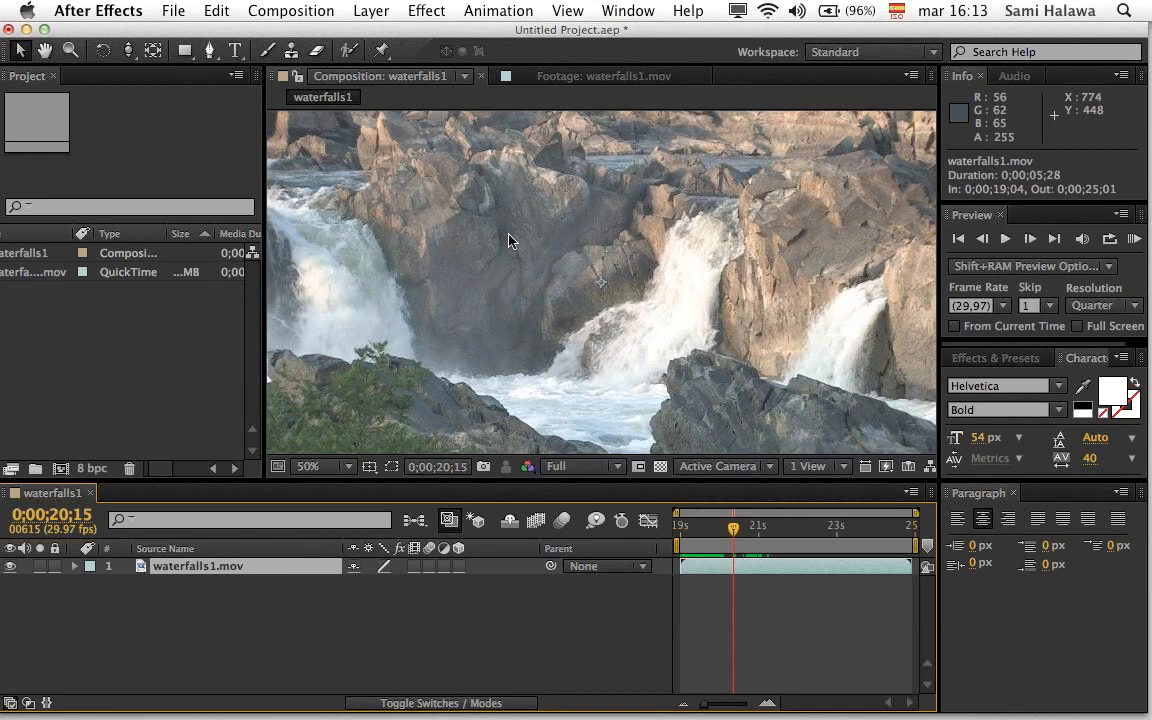
key("comma")
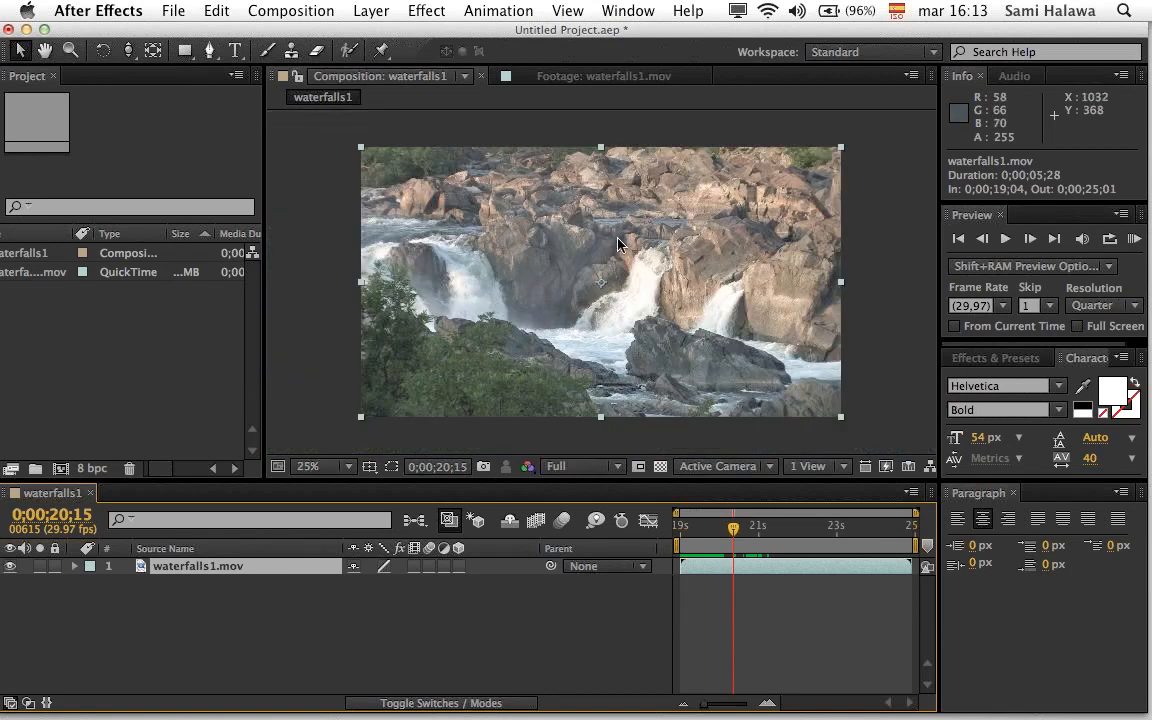
key("period")
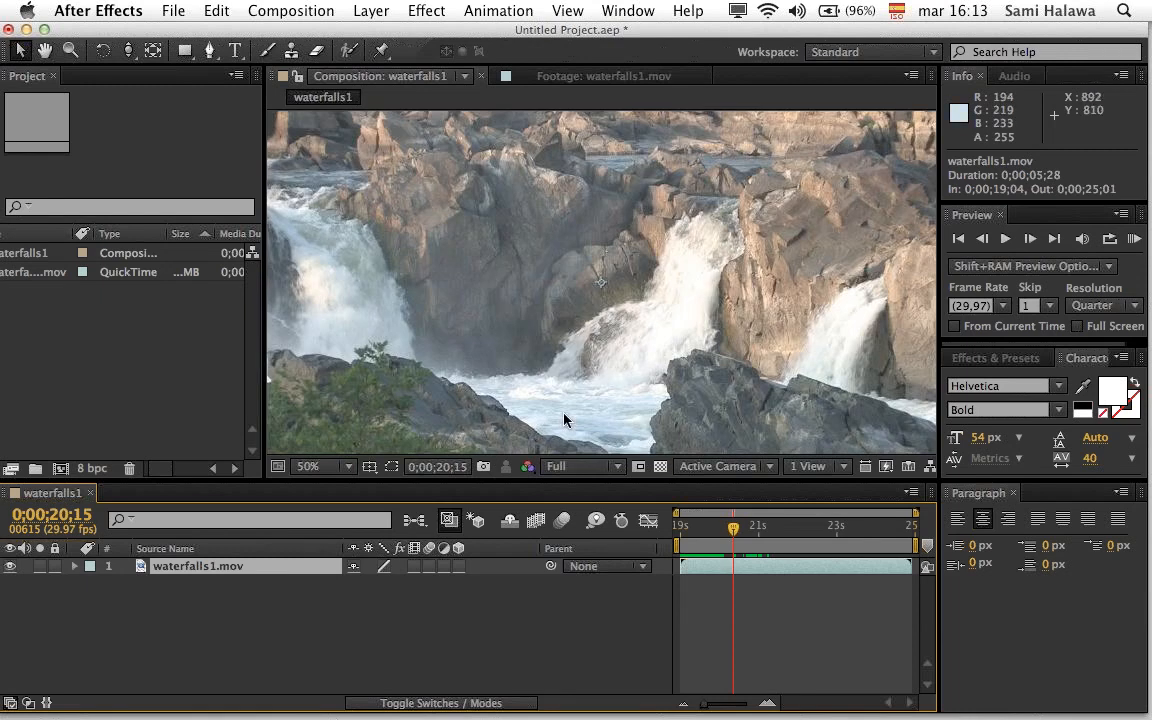
left_click(325, 466)
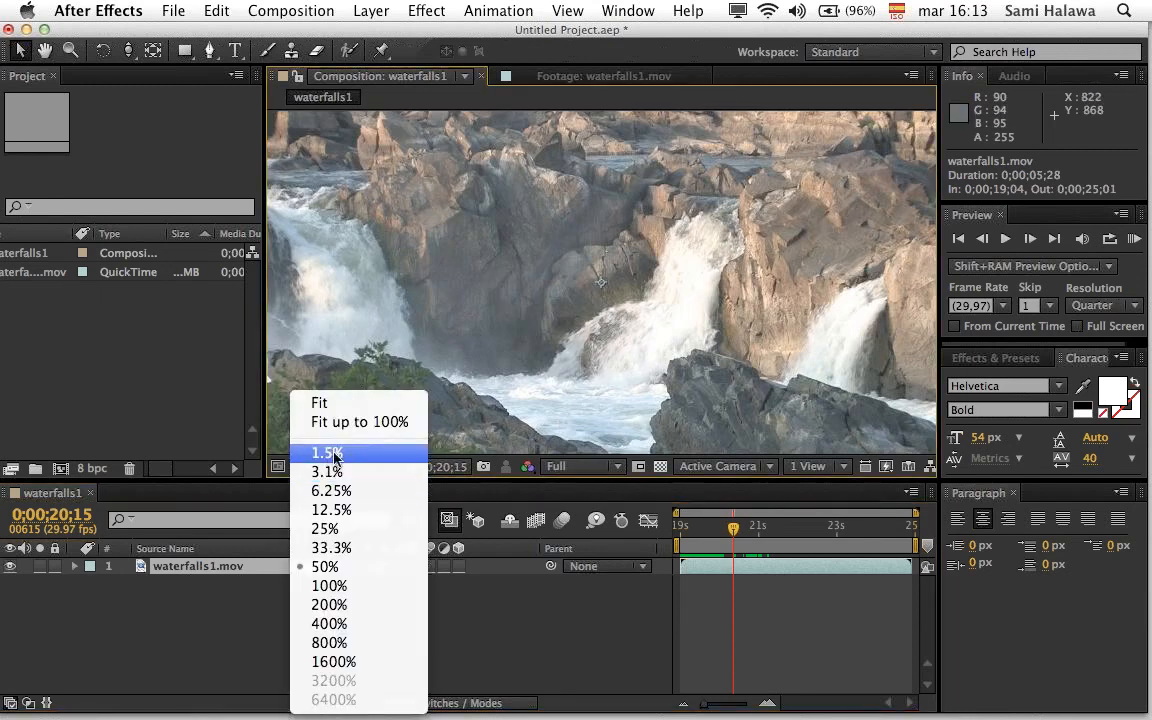
left_click(320, 403)
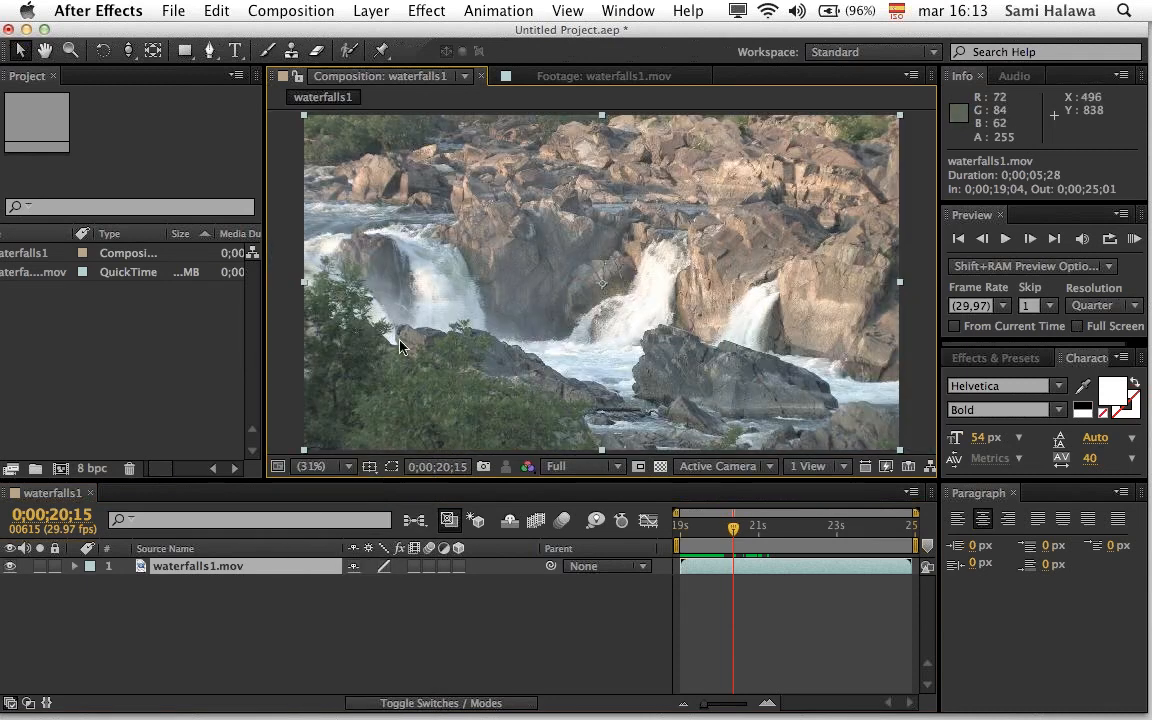
Step: Apply the Levels color correction effect to the waterfalls1.mov layer
left_click(293, 641)
left_click(248, 566)
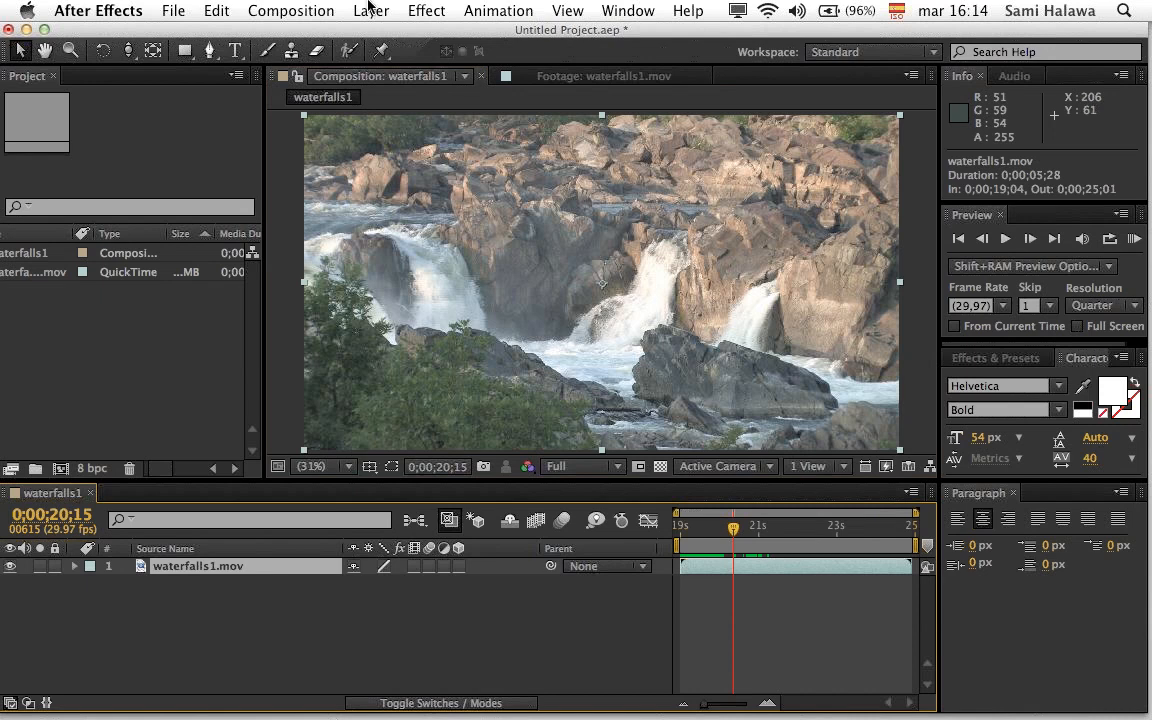
left_click(427, 11)
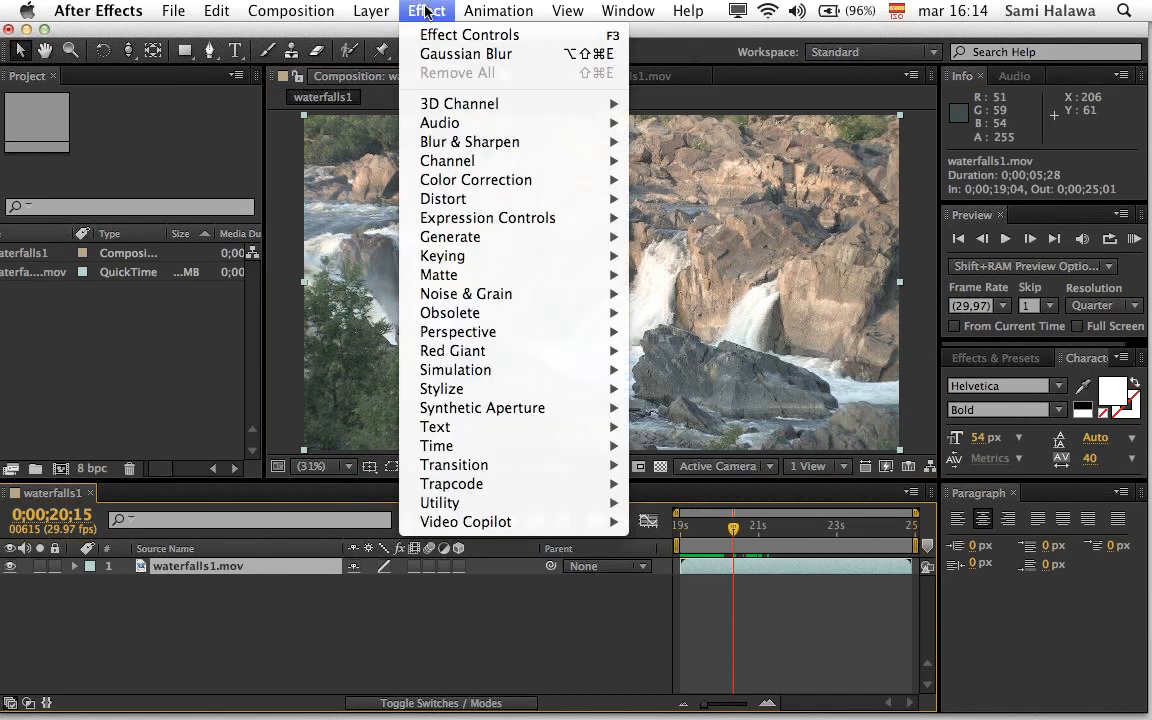
mouse_move(483, 183)
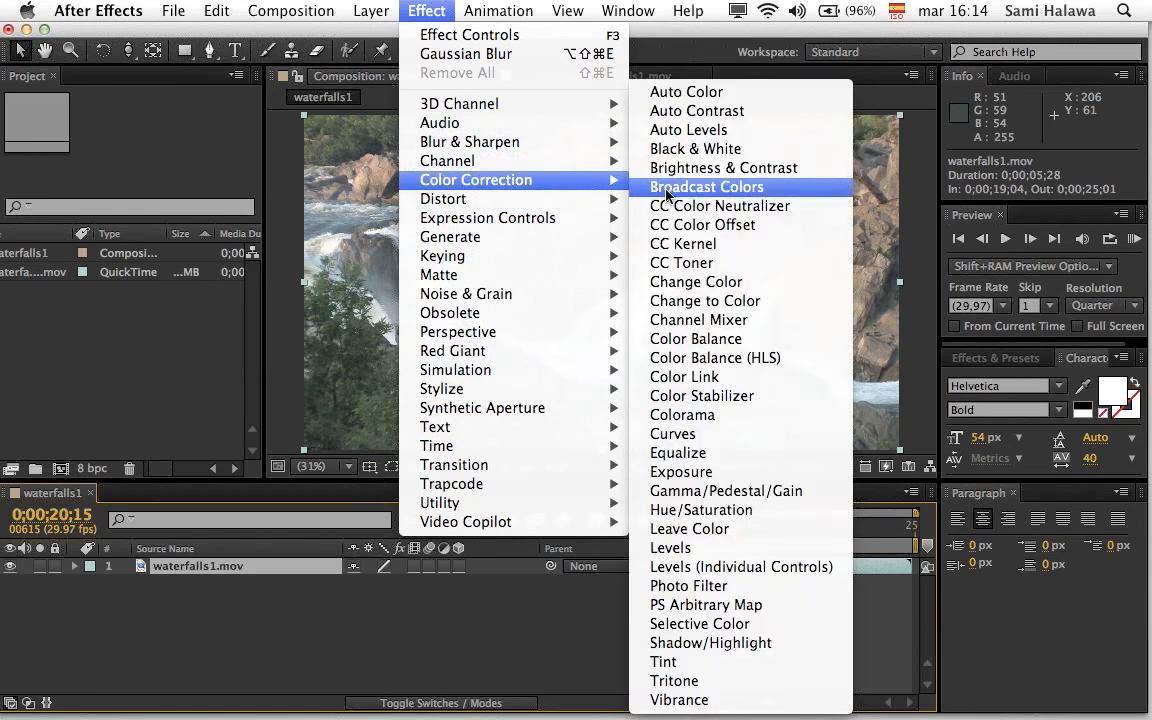
left_click(731, 551)
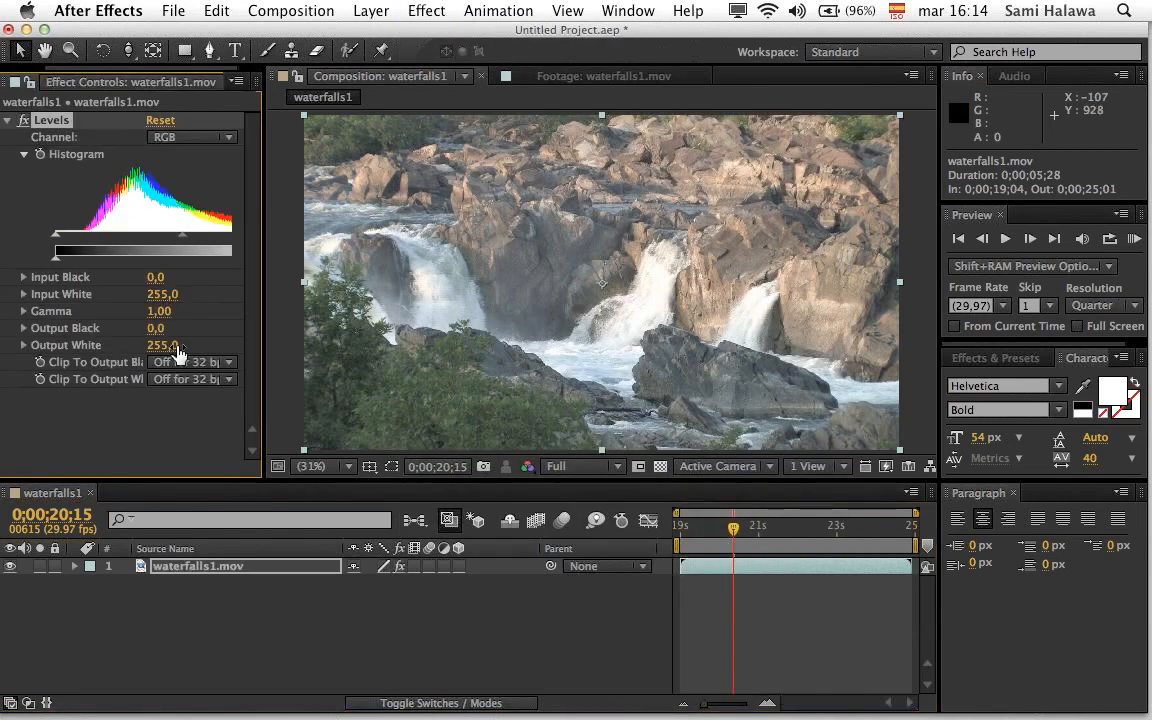
Step: Widen the Effect Controls panel to show the full Levels histogram, and narrow it again
left_click_drag(268, 307, 287, 309)
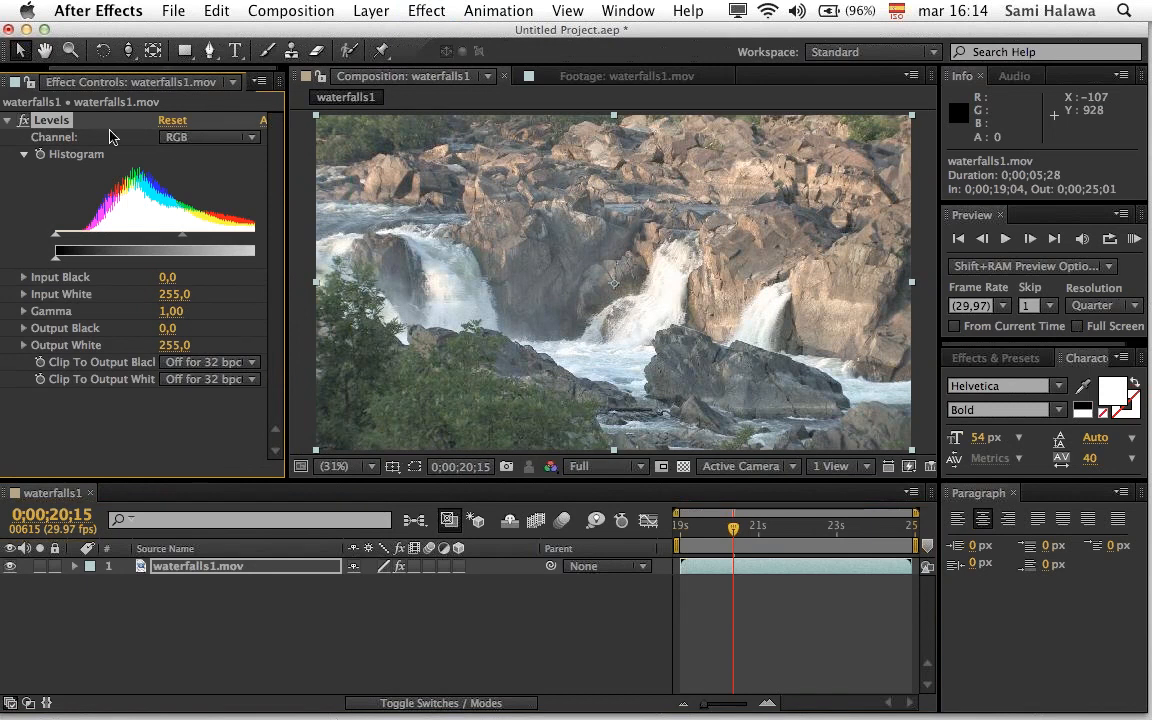
left_click(156, 271)
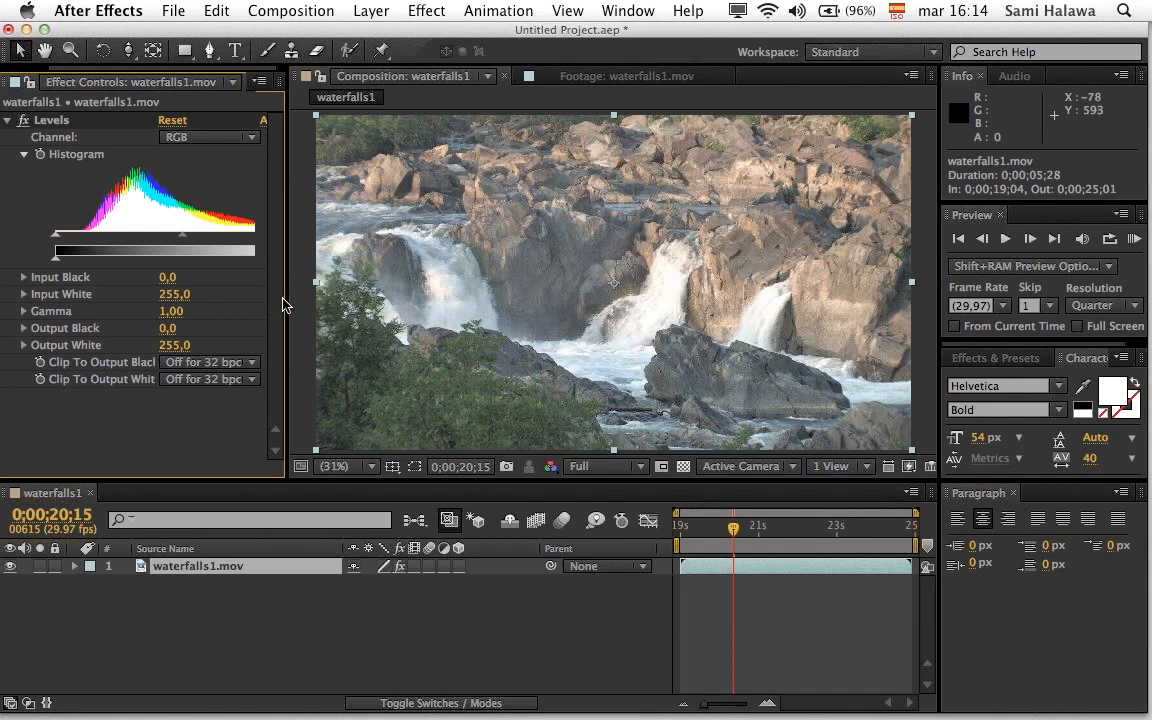
left_click_drag(286, 299, 348, 298)
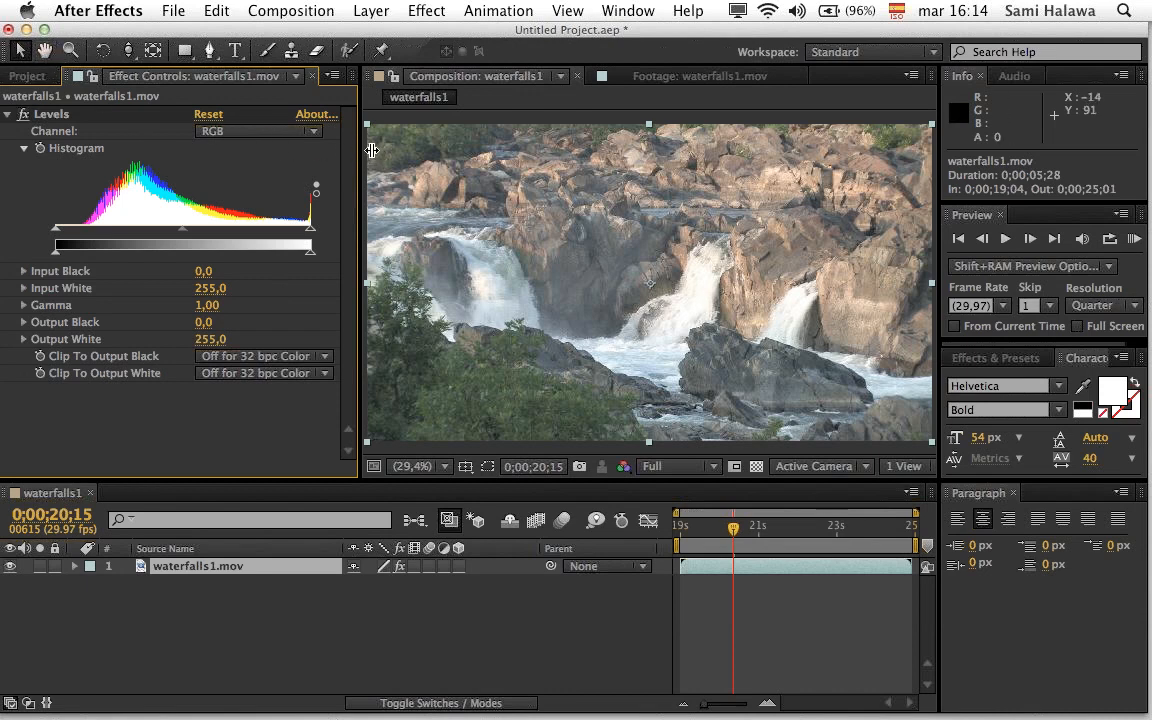
left_click_drag(358, 149, 270, 149)
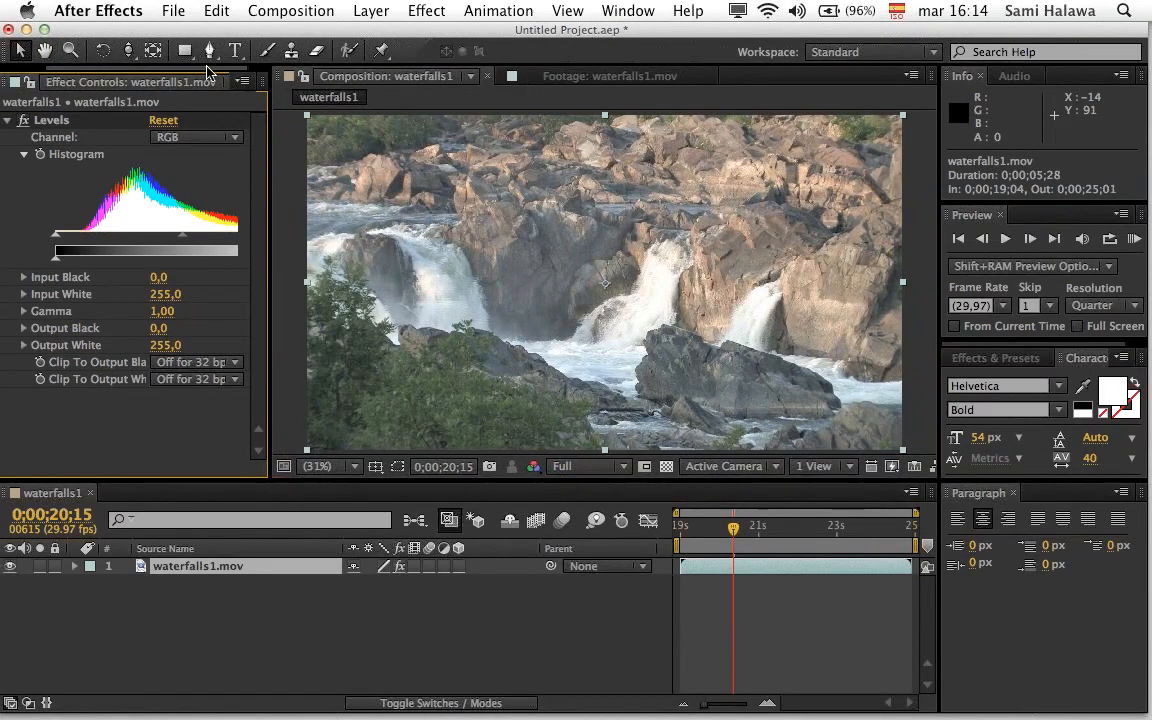
Step: Bring the Project panel forward, narrow its panel group, and return to the Effect Controls for waterfalls1.mov
left_click_drag(210, 70, 141, 72)
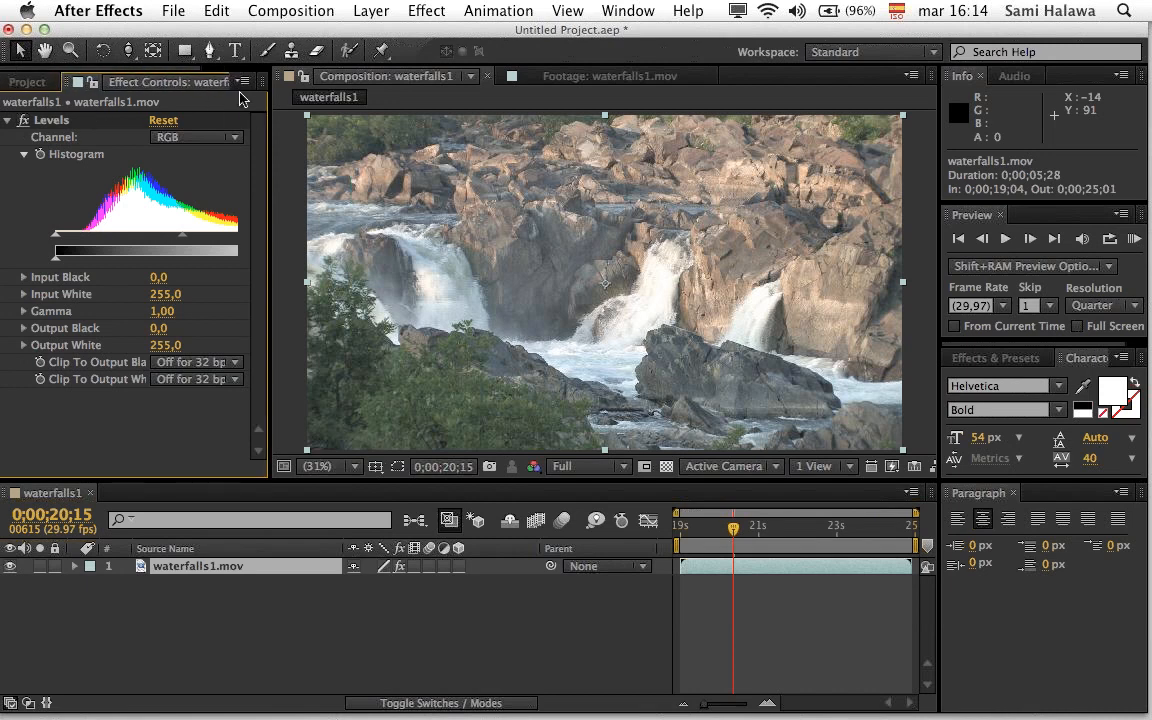
left_click(30, 81)
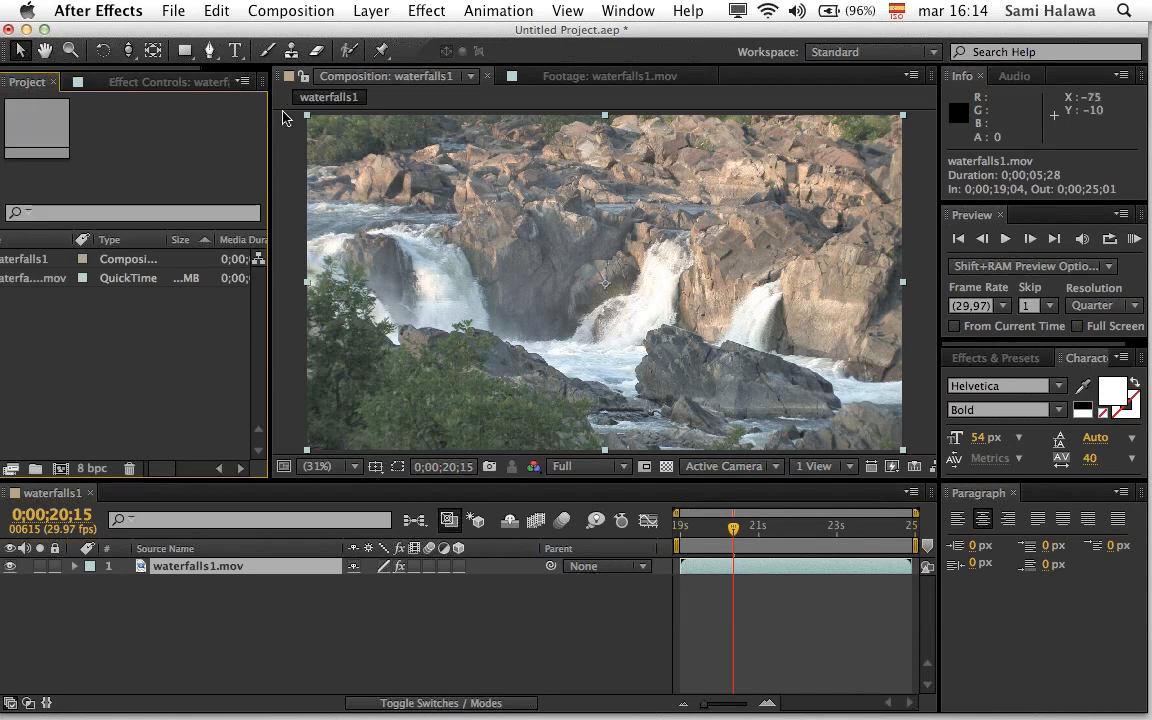
left_click_drag(270, 112, 177, 112)
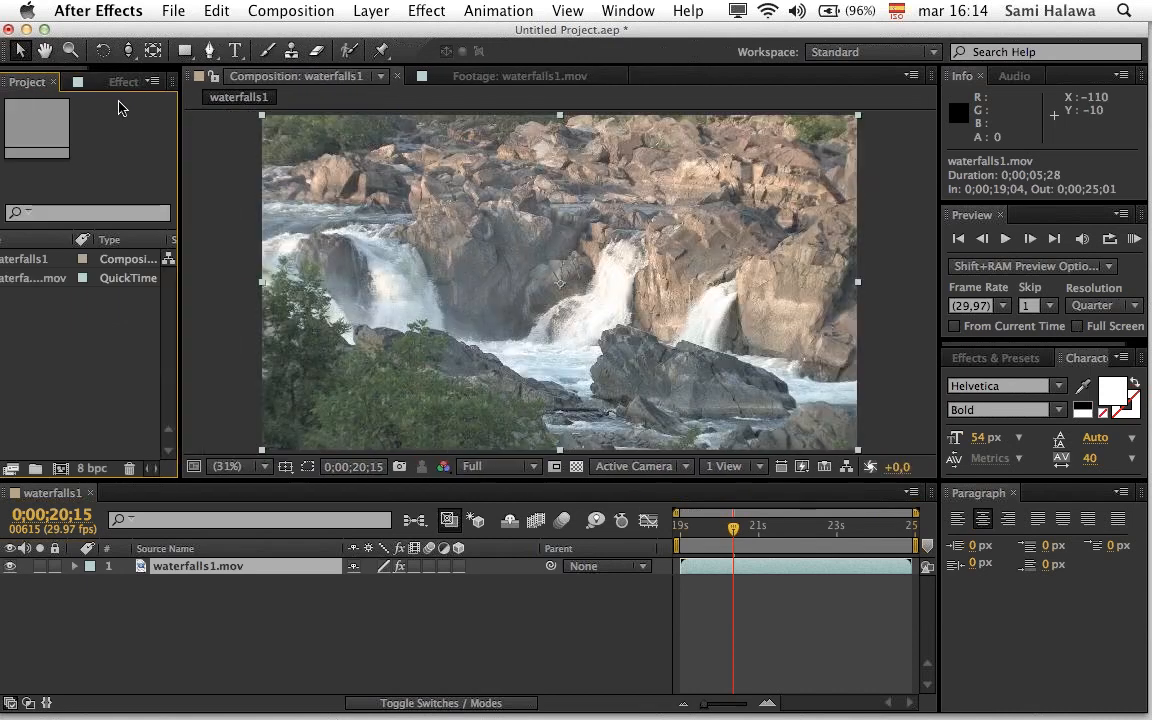
left_click(108, 86)
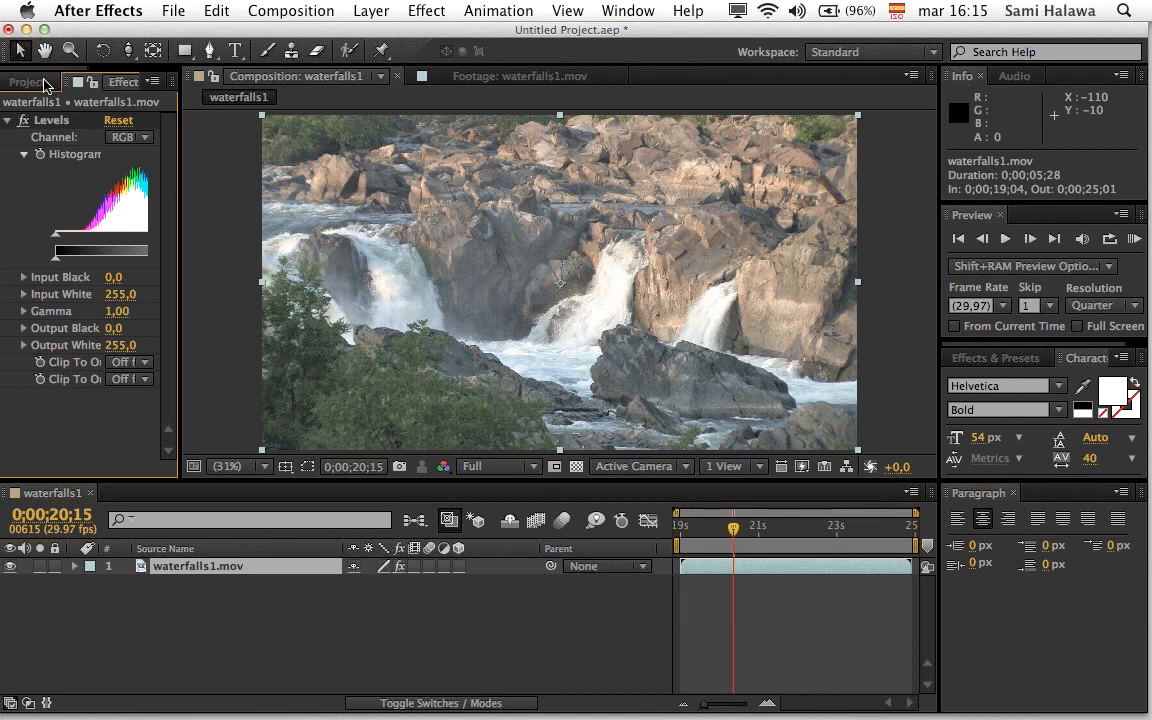
Step: Widen the Project panel group until the Levels settings fit, and show the Effect Controls for waterfalls1.mov
left_click(42, 80)
left_click_drag(176, 122, 368, 141)
left_click(162, 75)
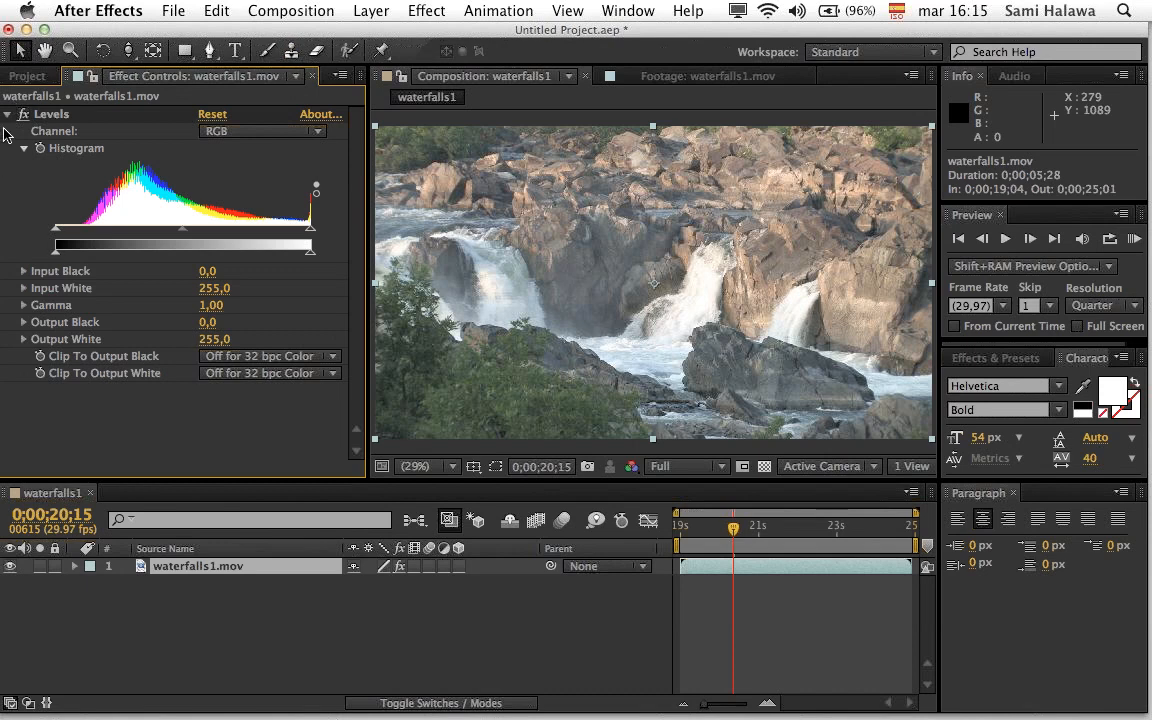
Step: Collapse the Levels effect's settings and deselect the effect
left_click(57, 116)
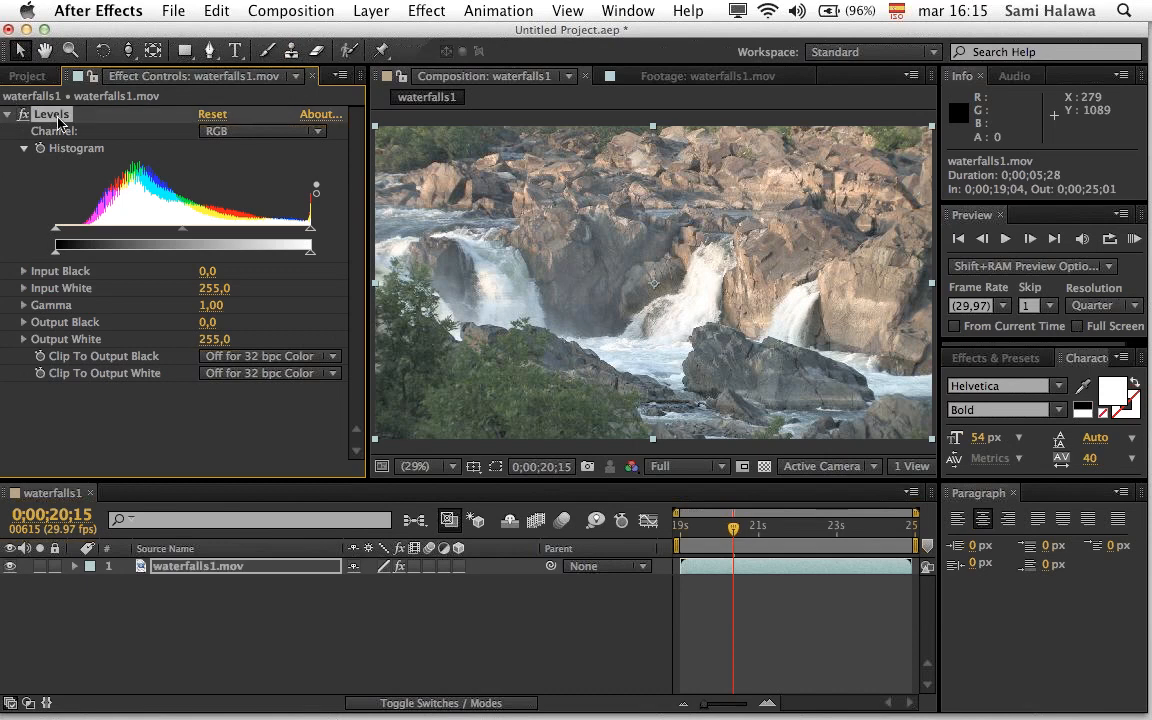
left_click(7, 115)
left_click(7, 115)
left_click(7, 115)
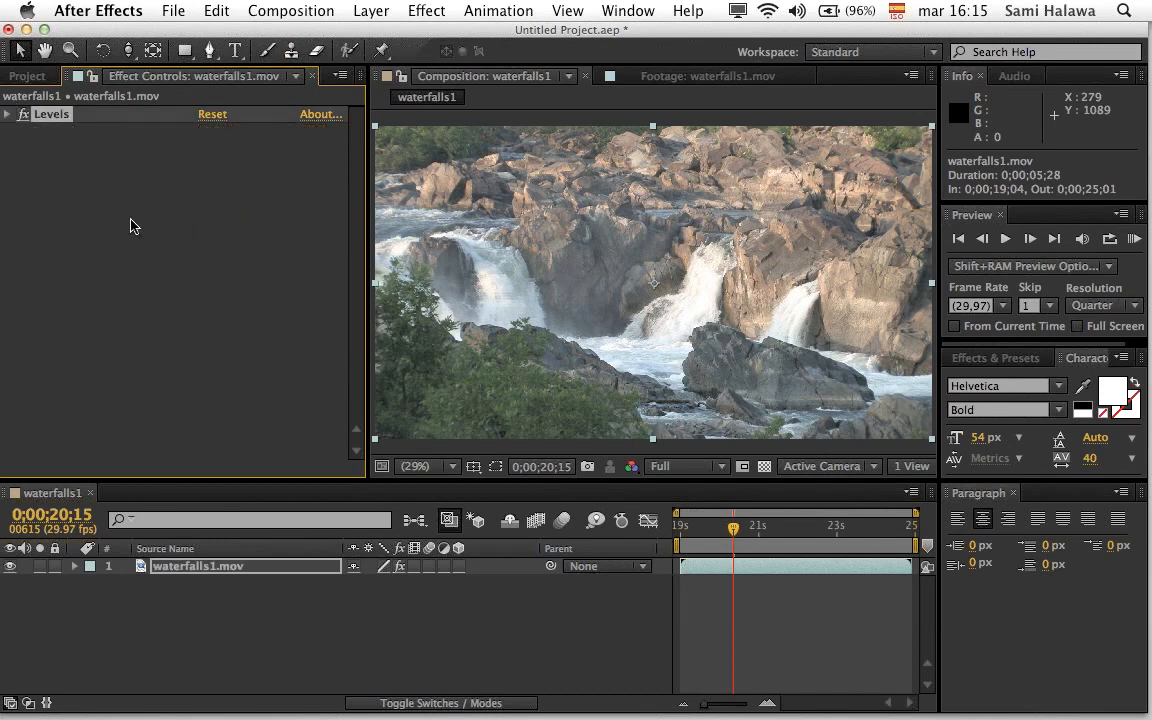
left_click(118, 198)
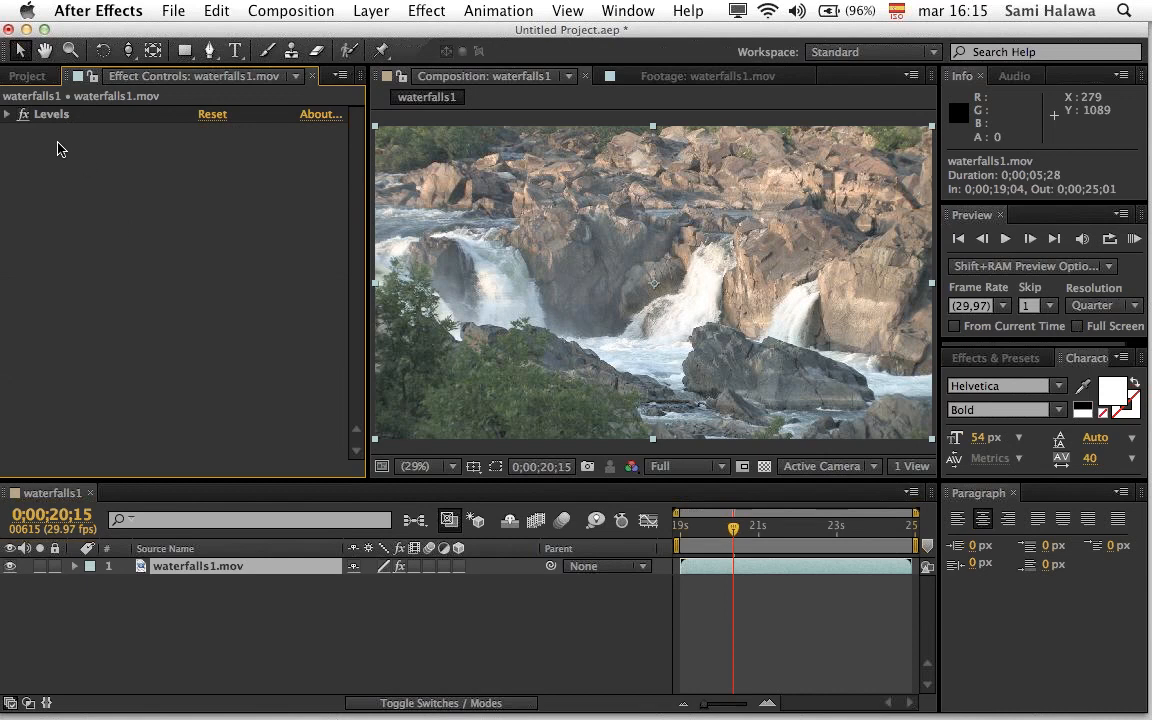
Step: Deselect the waterfalls1.mov layer and examine the new layer types available in the waterfalls1 composition
left_click(195, 603)
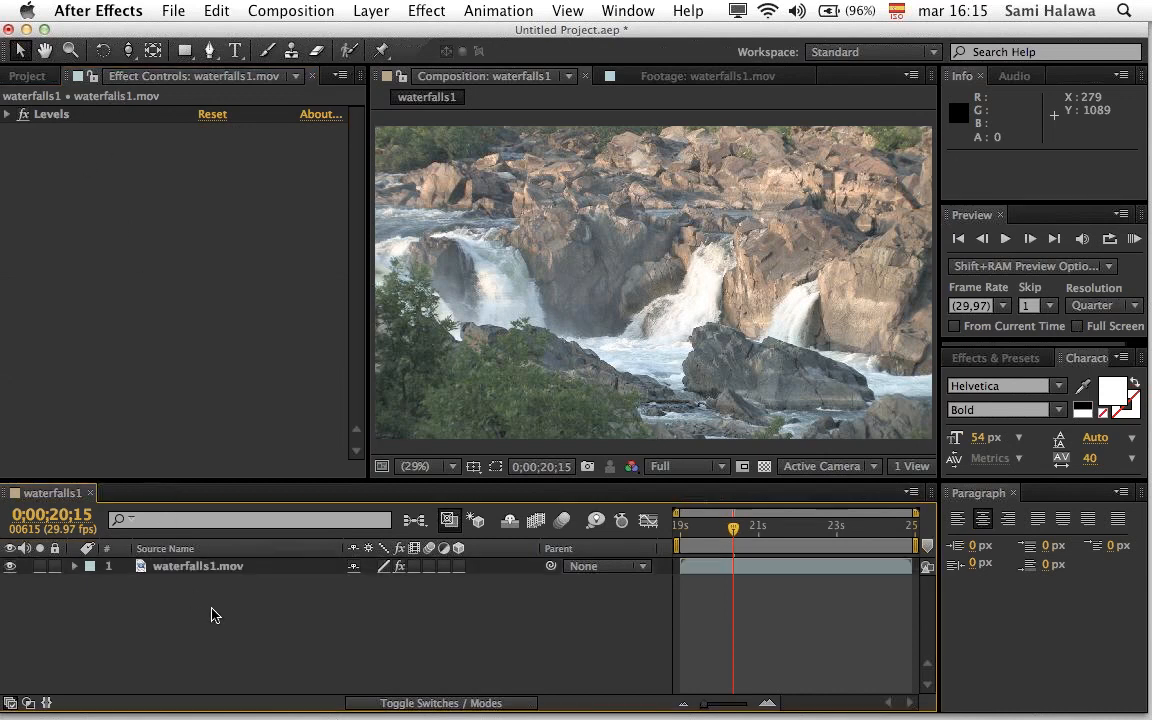
right_click(222, 609)
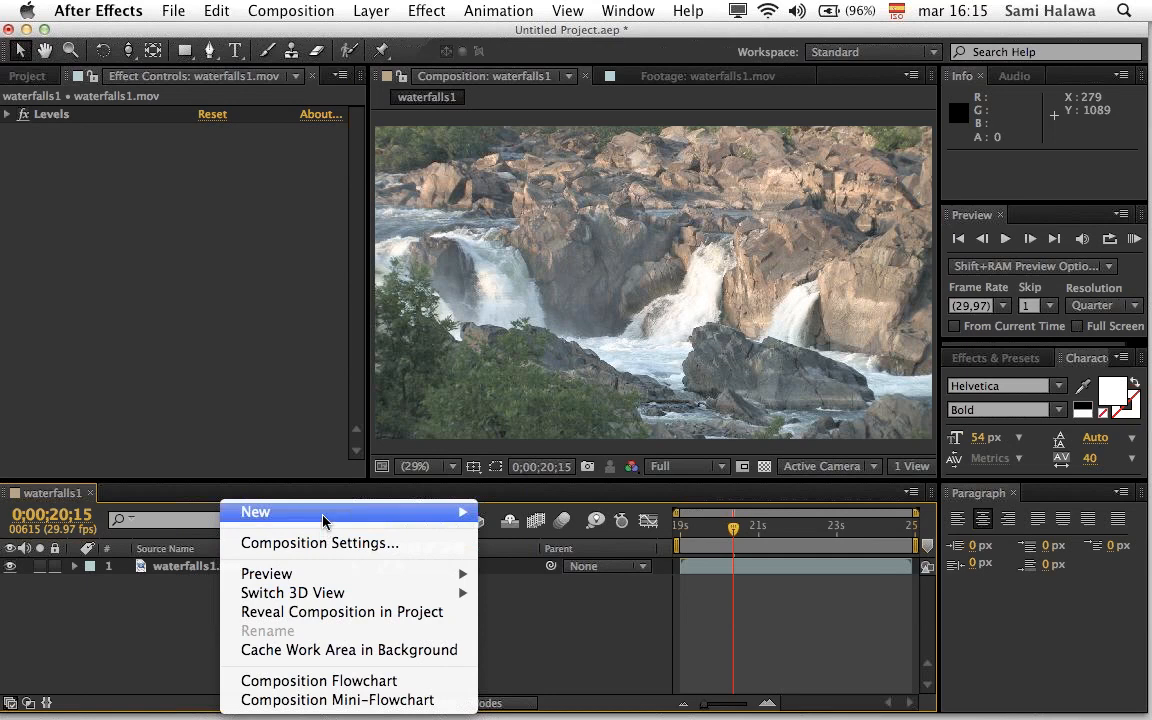
mouse_move(326, 513)
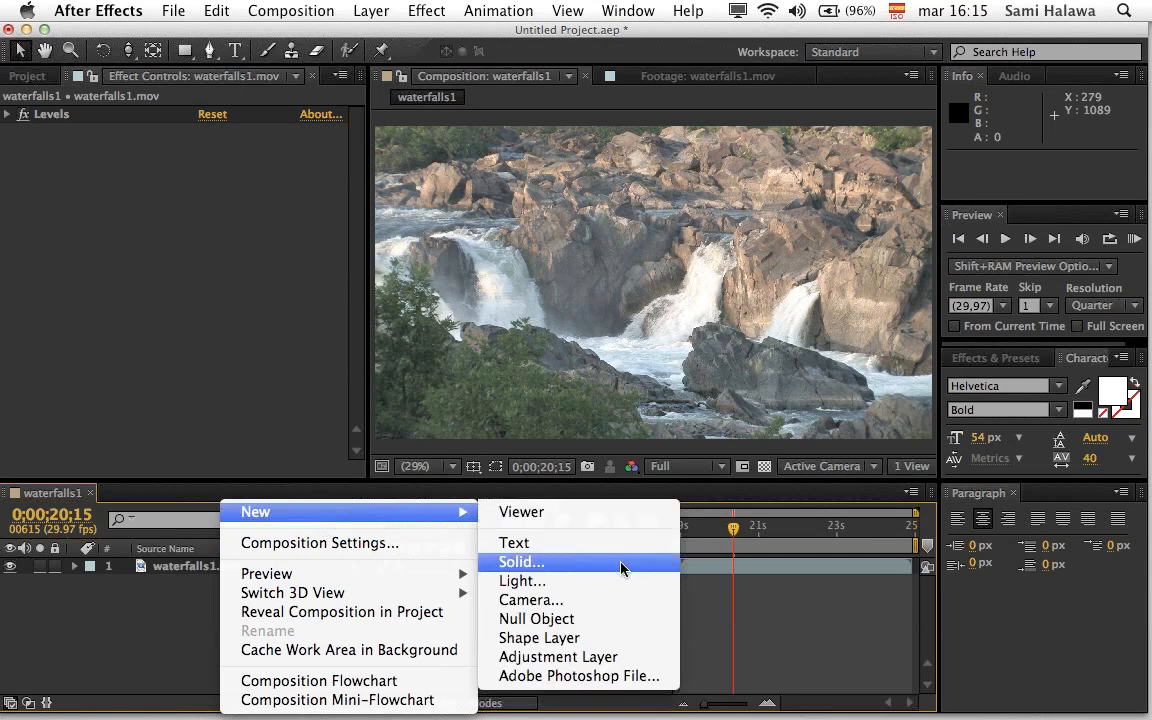
left_click(621, 565)
left_click(228, 437)
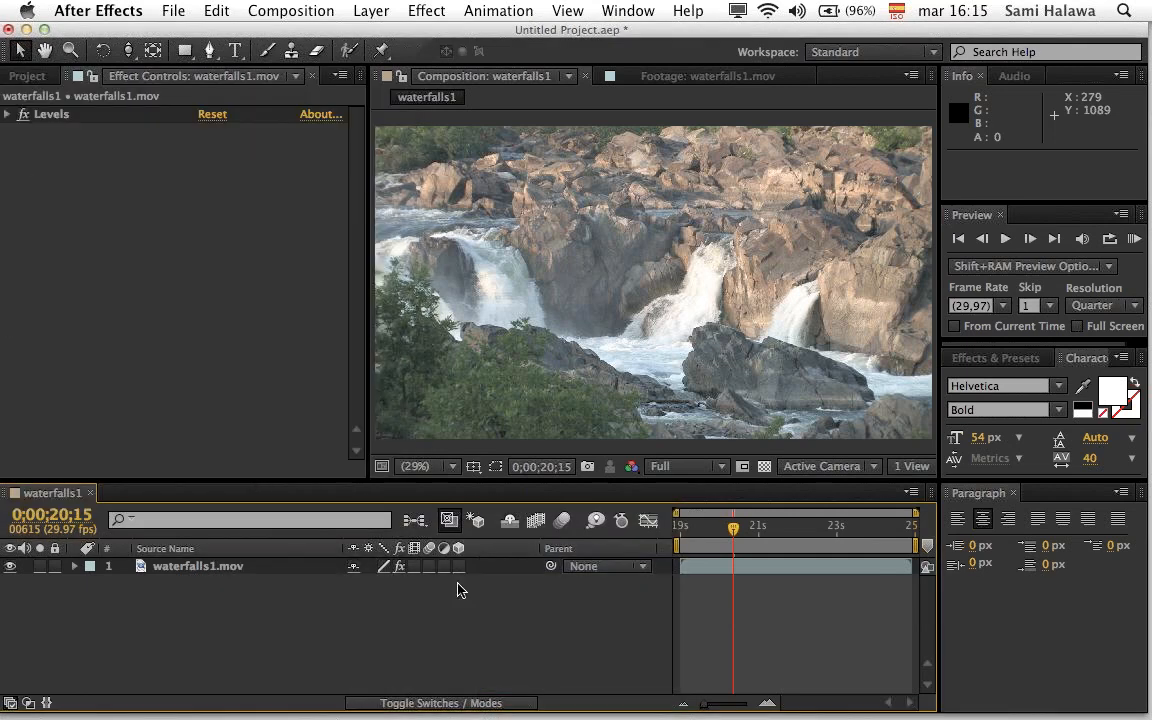
Step: Examine the commands for adding a new layer in both the timeline's context options and the application's layer commands
right_click(227, 600)
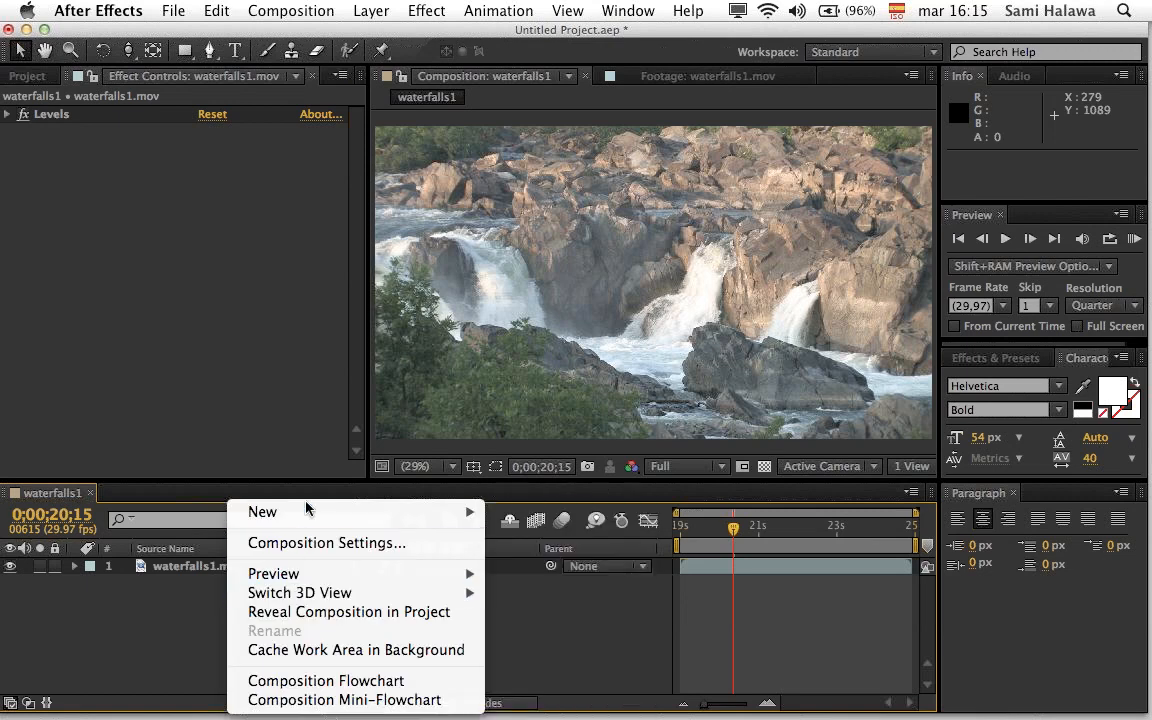
mouse_move(313, 517)
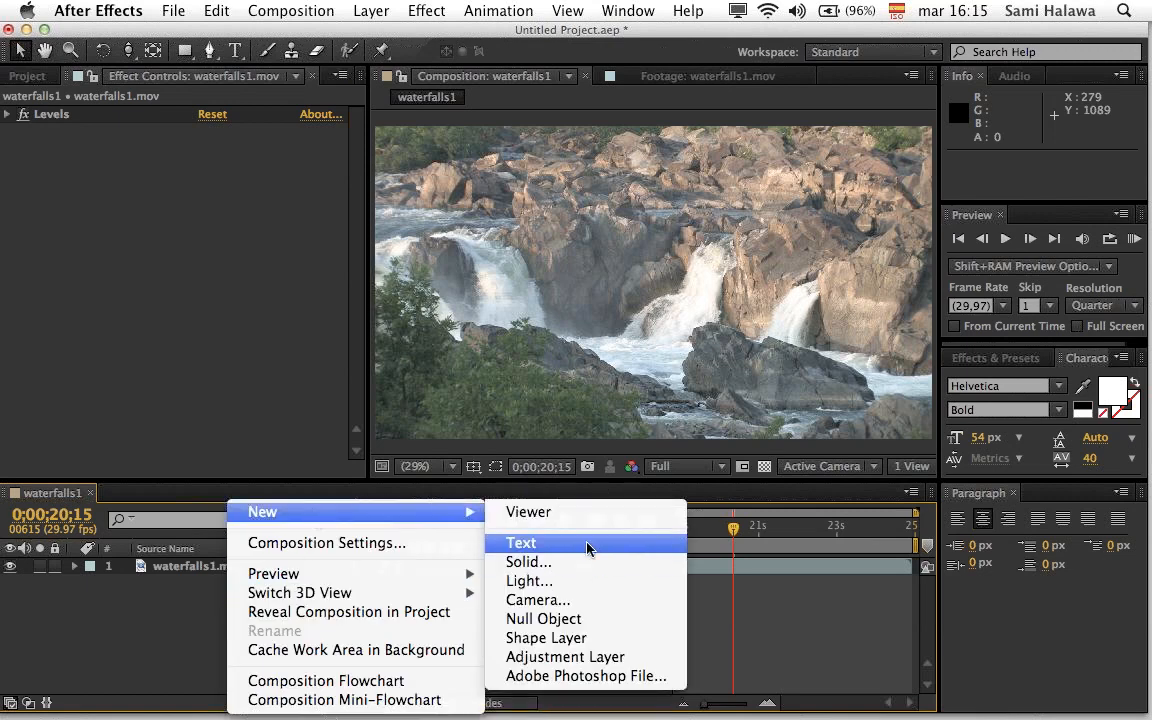
left_click(110, 654)
right_click(266, 603)
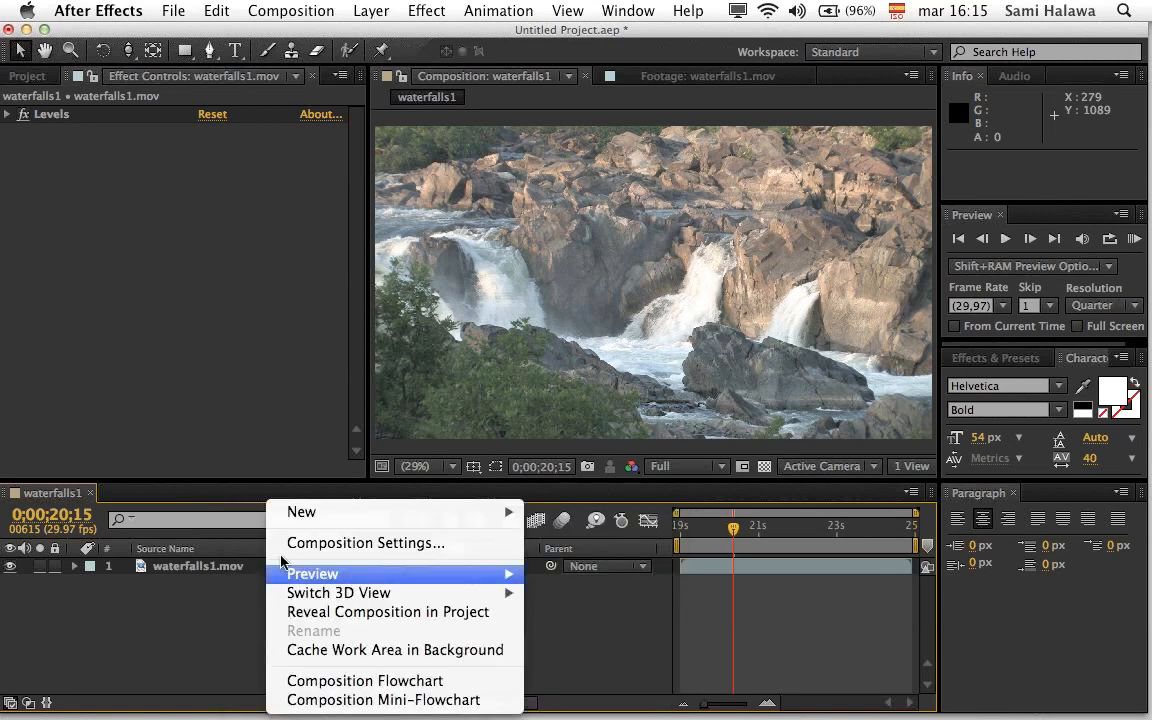
key("Escape")
left_click(371, 10)
mouse_move(378, 38)
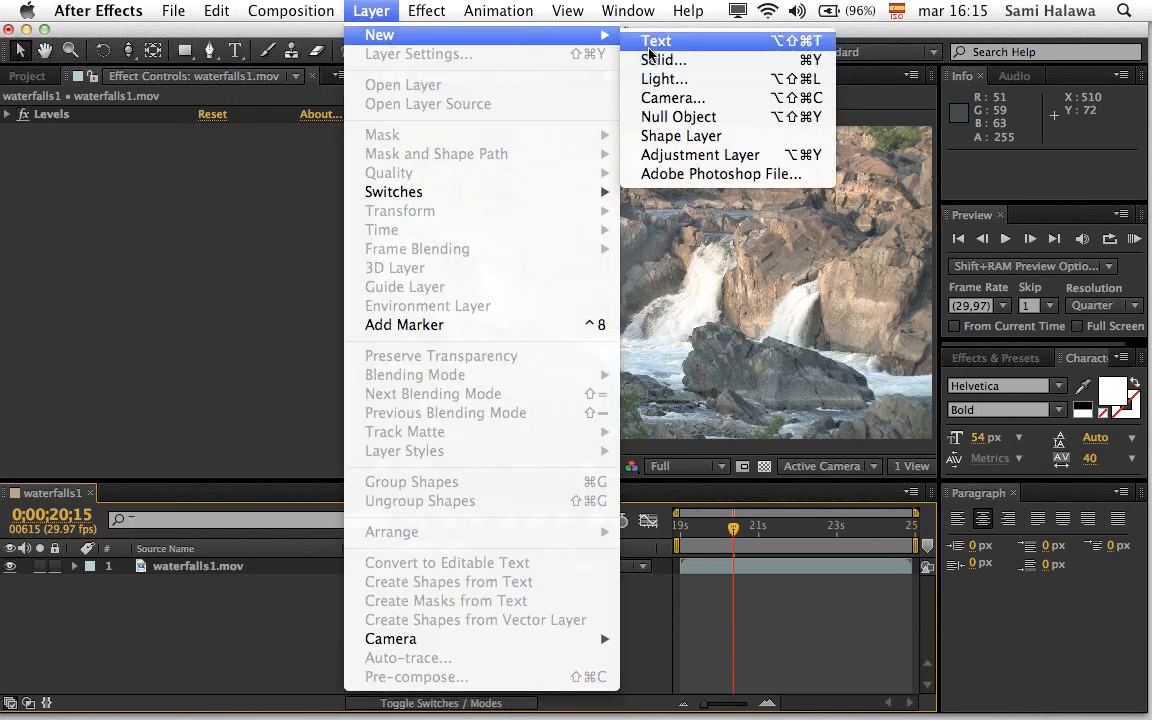
left_click(182, 421)
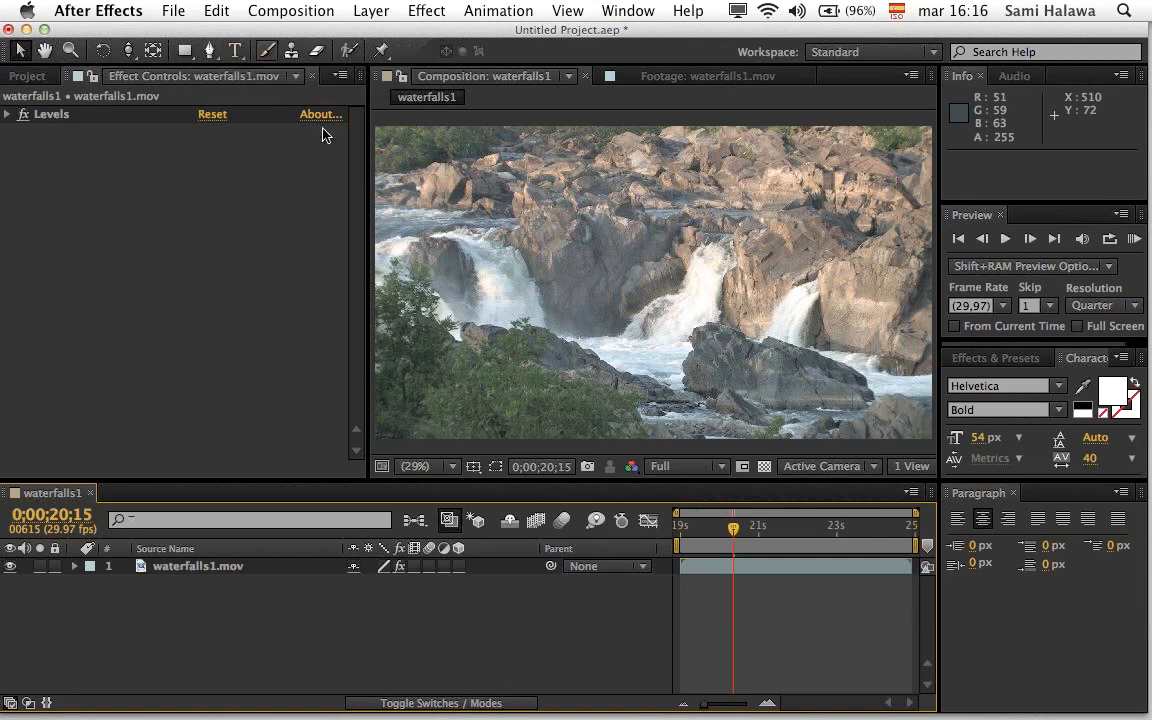
Step: Create a new text layer in the waterfalls1 composition reading "Rápidos"
left_click(369, 10)
mouse_move(338, 35)
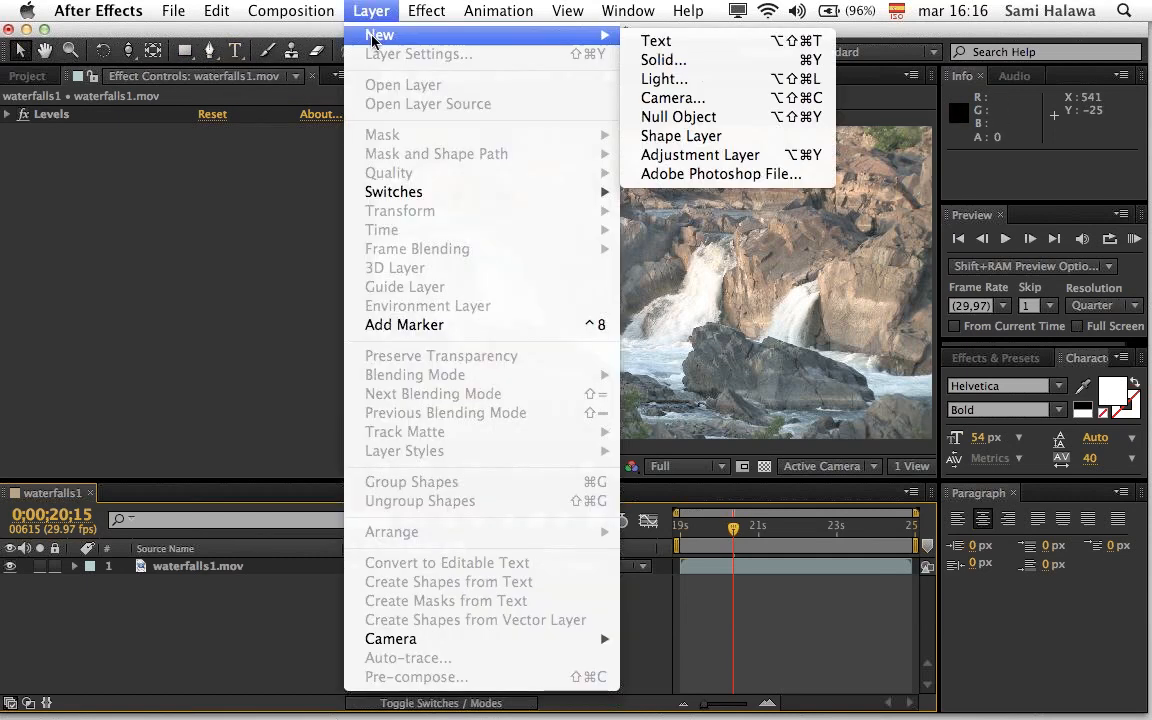
left_click(660, 41)
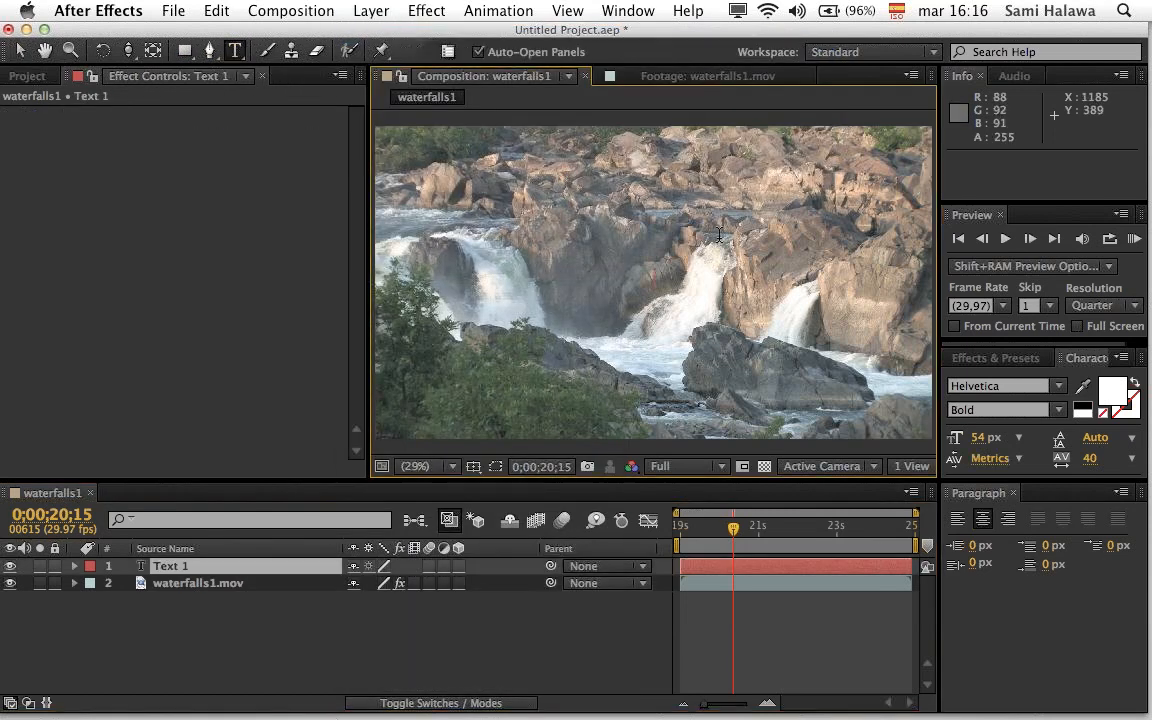
type("Rápicos")
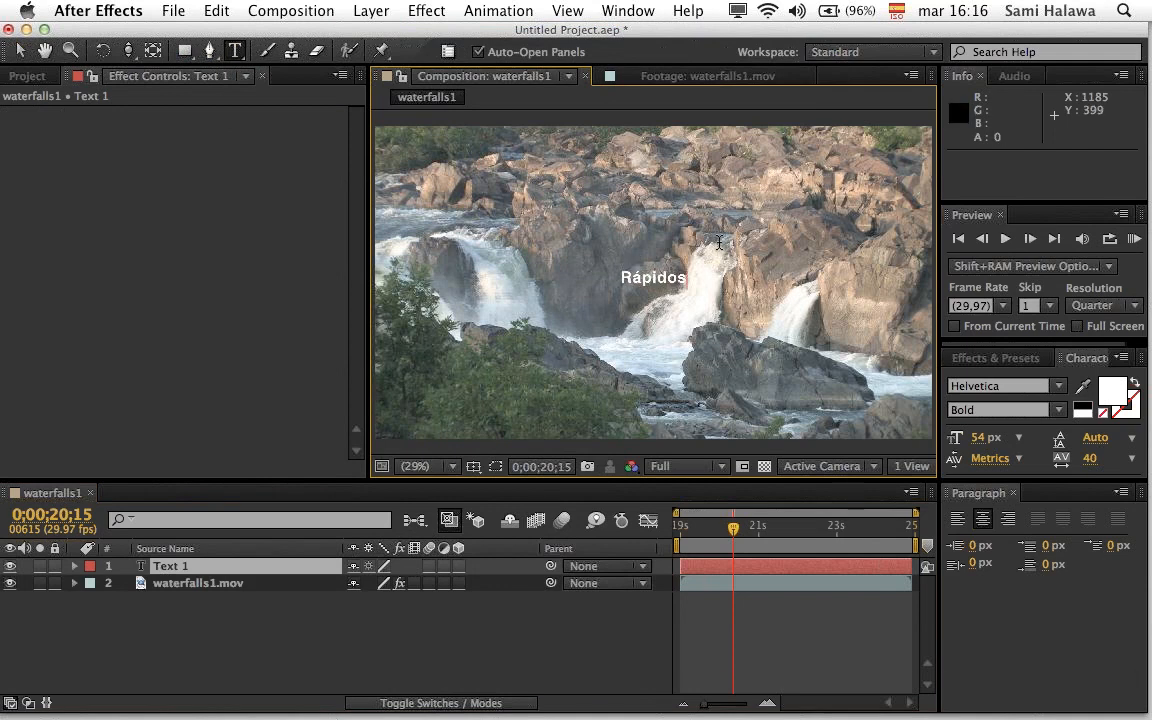
Step: Set the Rápidos text size to 99 px, move it up to about 960, 202 near the frame's upper edge, and deselect it
double_click(665, 272)
left_click(977, 438)
left_click_drag(979, 438, 1024, 438)
left_click(10, 51)
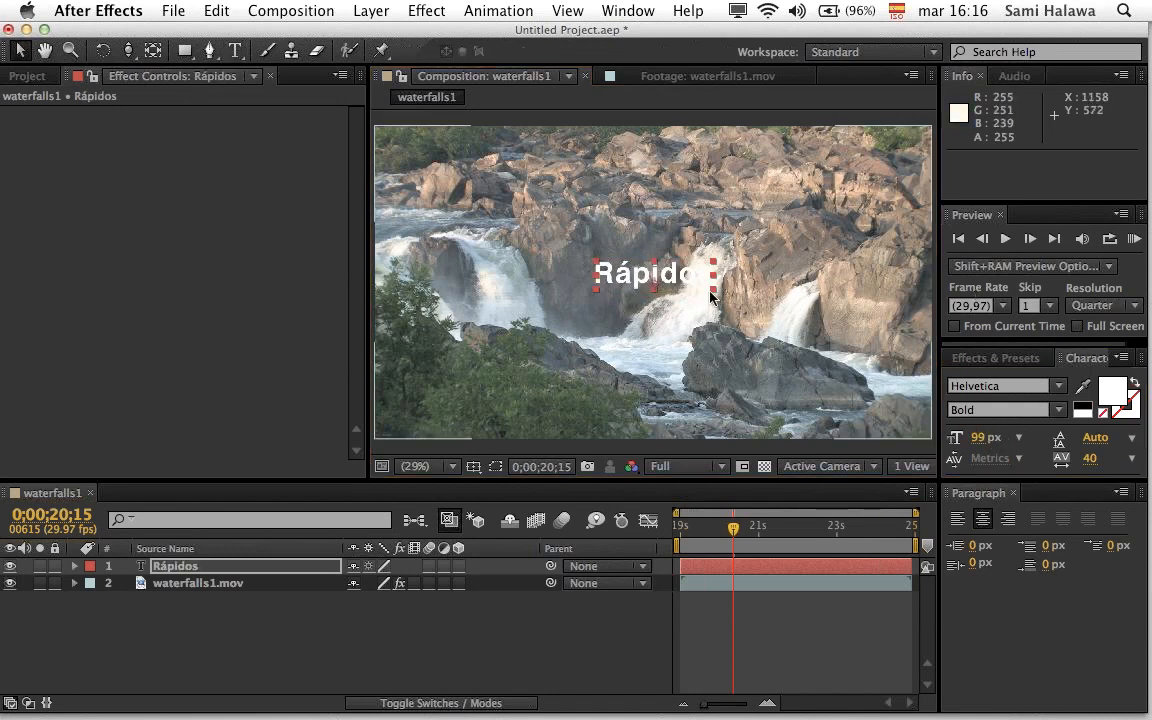
left_click_drag(679, 276, 688, 180)
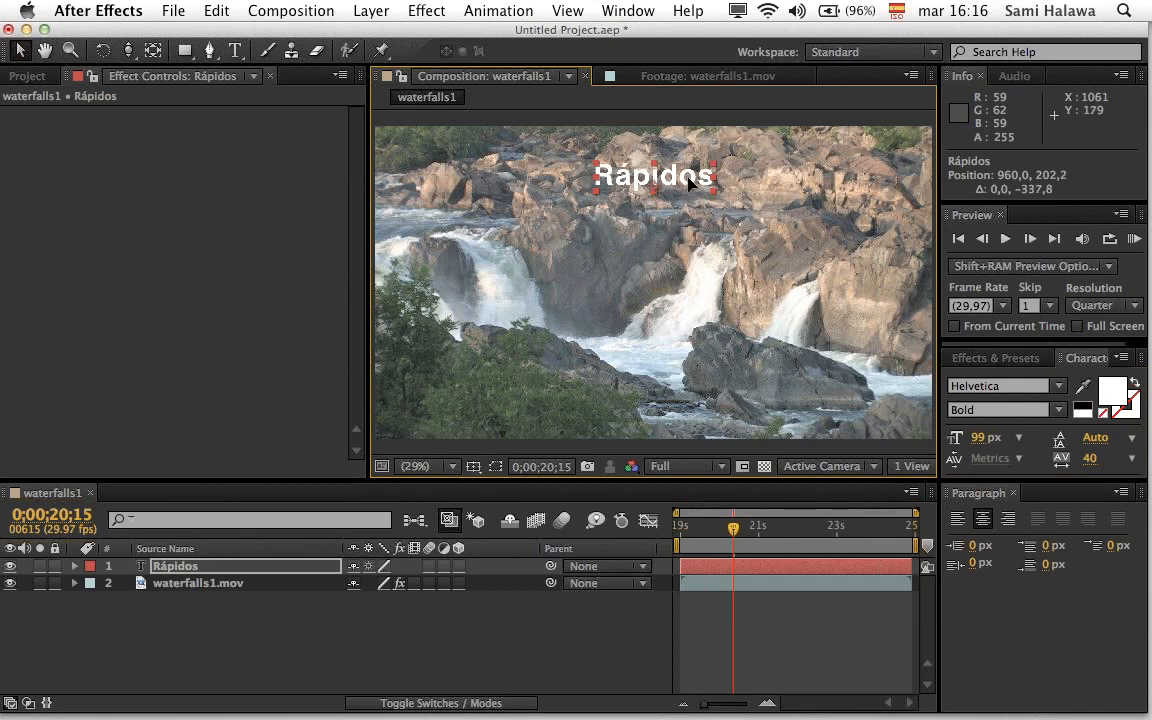
left_click(684, 453)
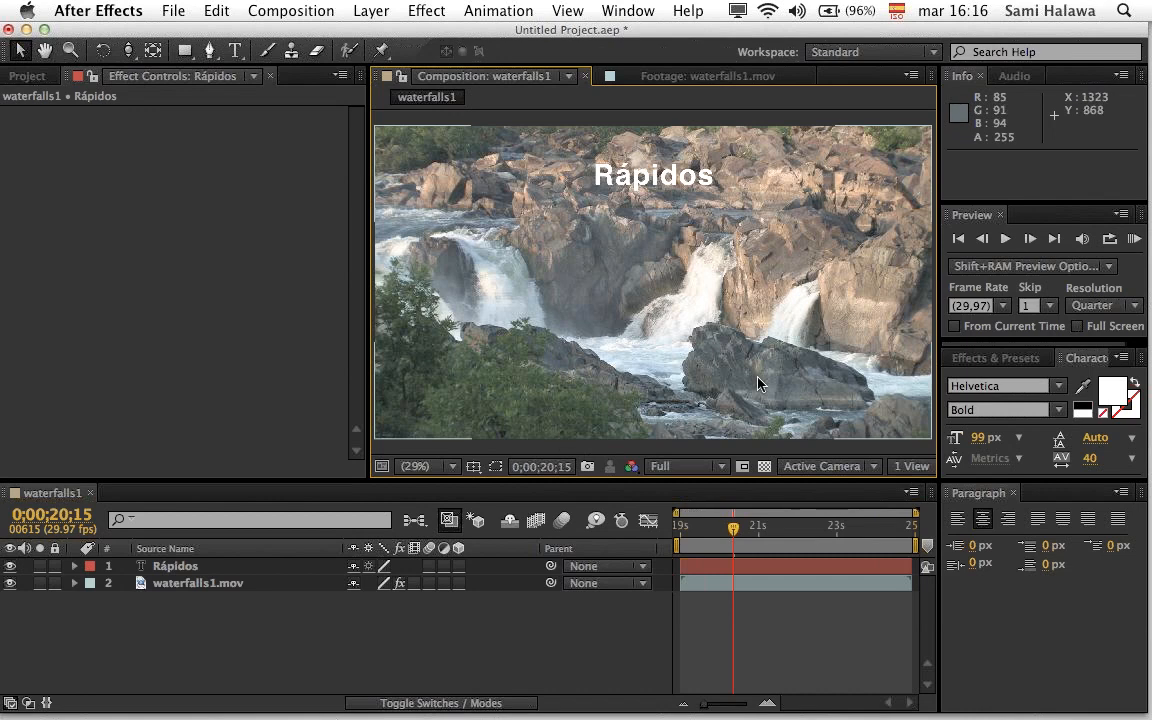
Step: Select the waterfalls1.mov layer, examine the composition at several magnifications, and fit the whole frame back in the viewer
left_click(592, 249)
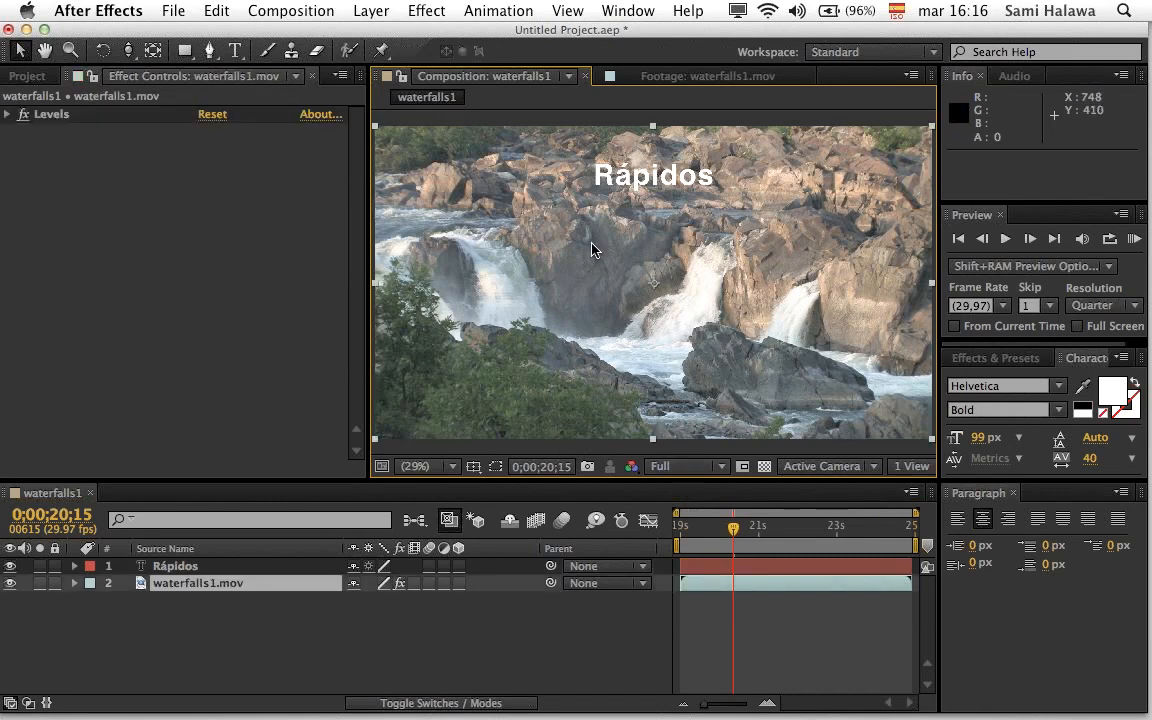
key("period")
key("period")
key("period")
key("period")
key("comma")
key("comma")
key("comma")
key("comma")
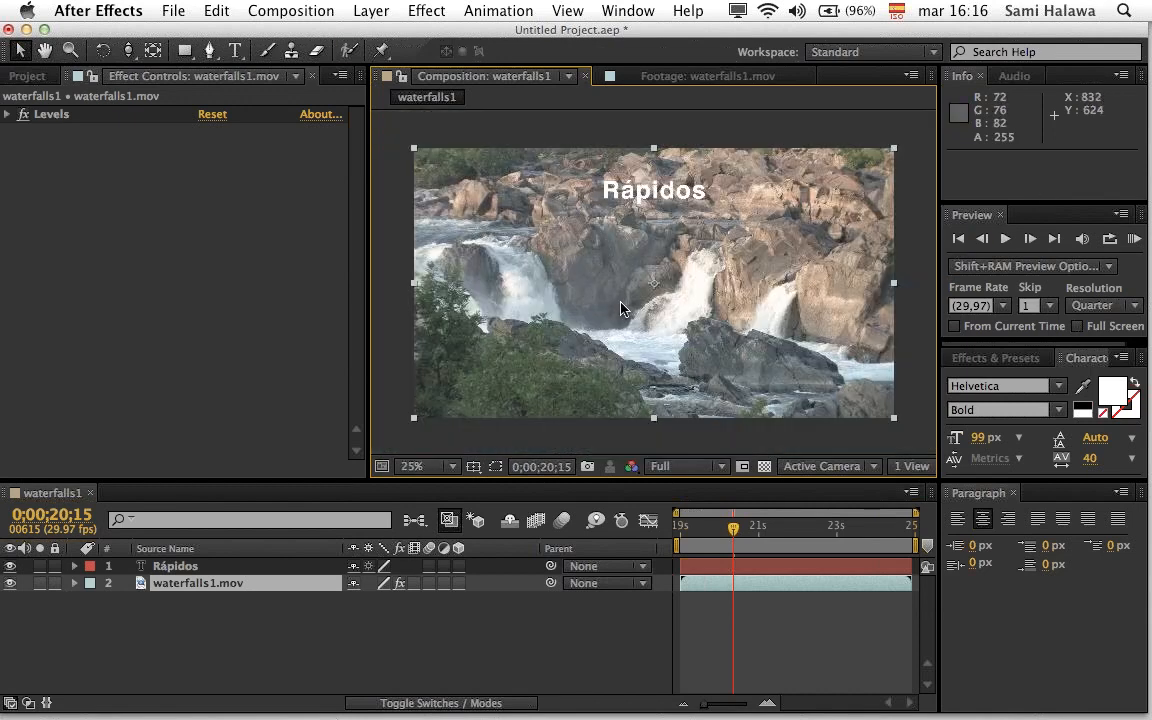
key("period")
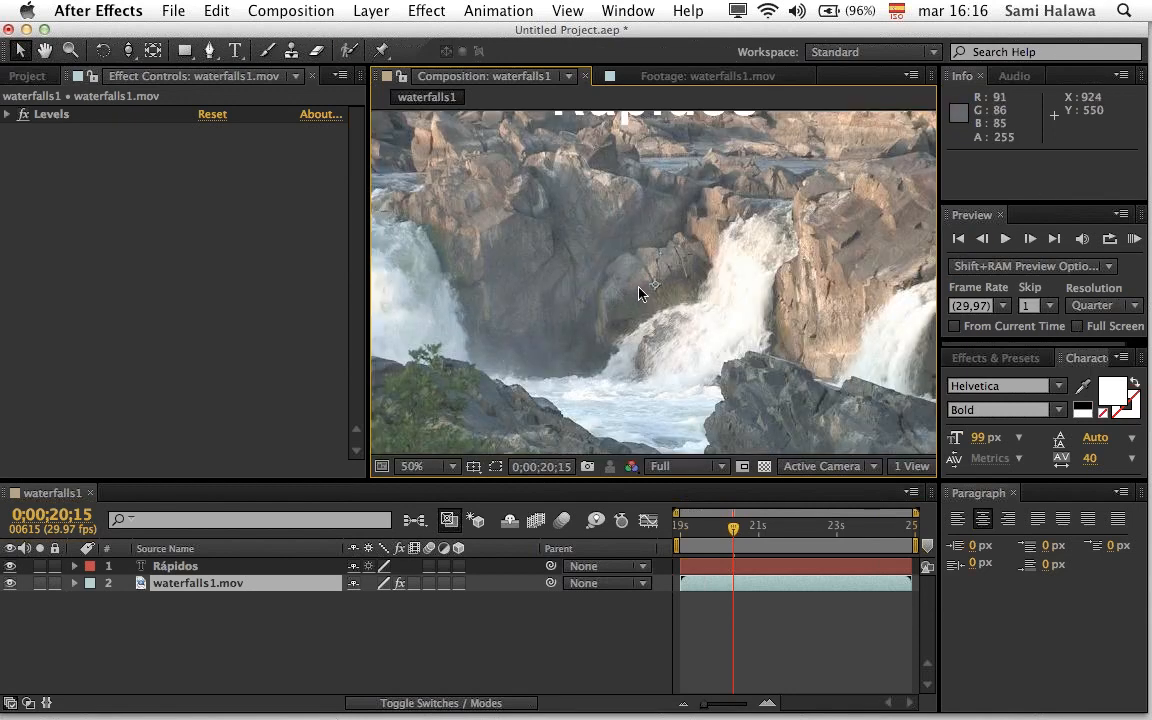
left_click(425, 466)
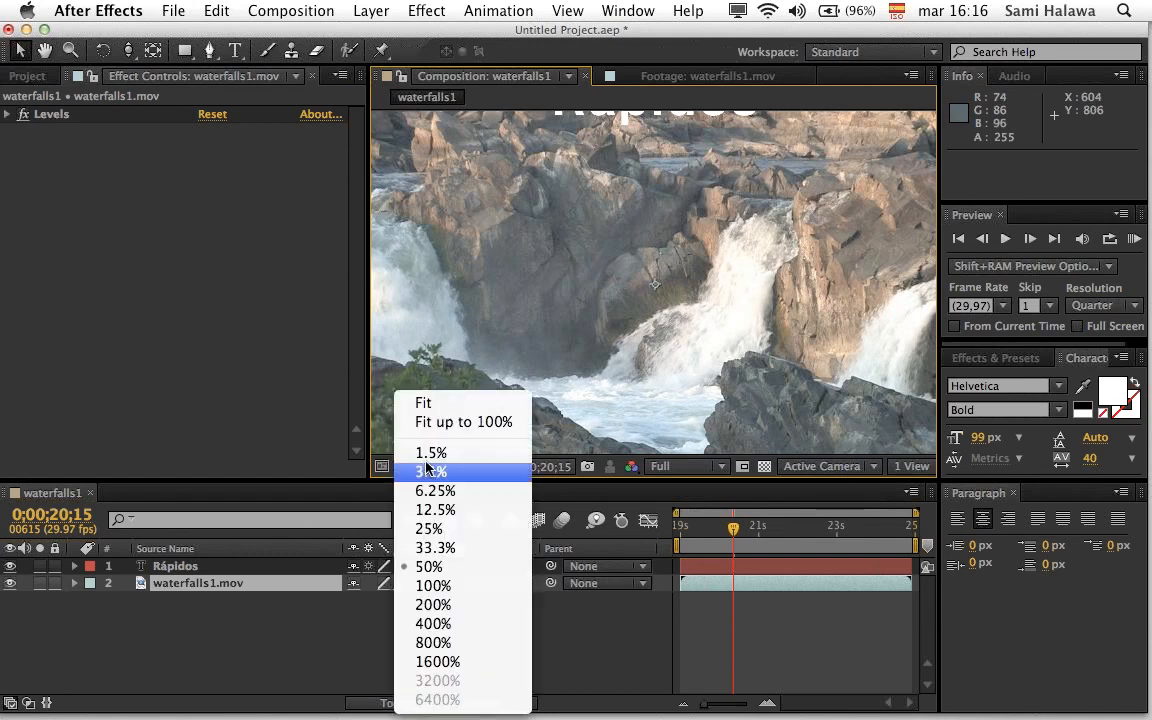
left_click(423, 402)
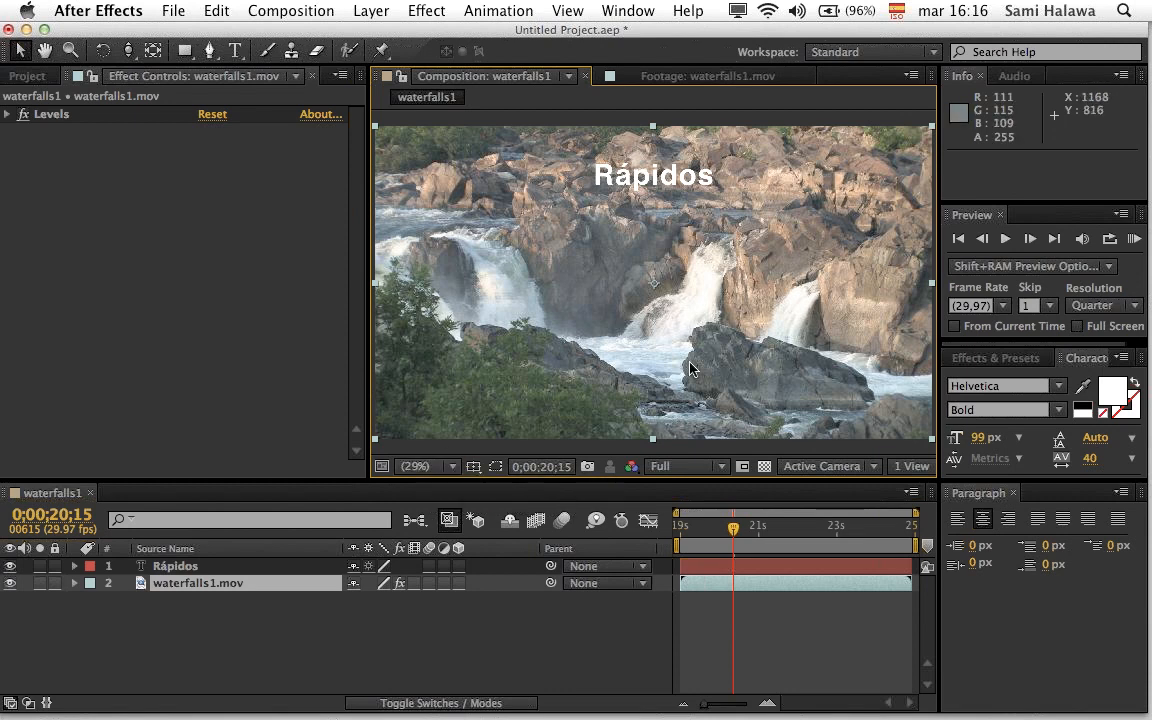
Step: Inspect the Rápidos title at 50% magnification, and restore the Fit magnification in the composition viewer
left_click(427, 476)
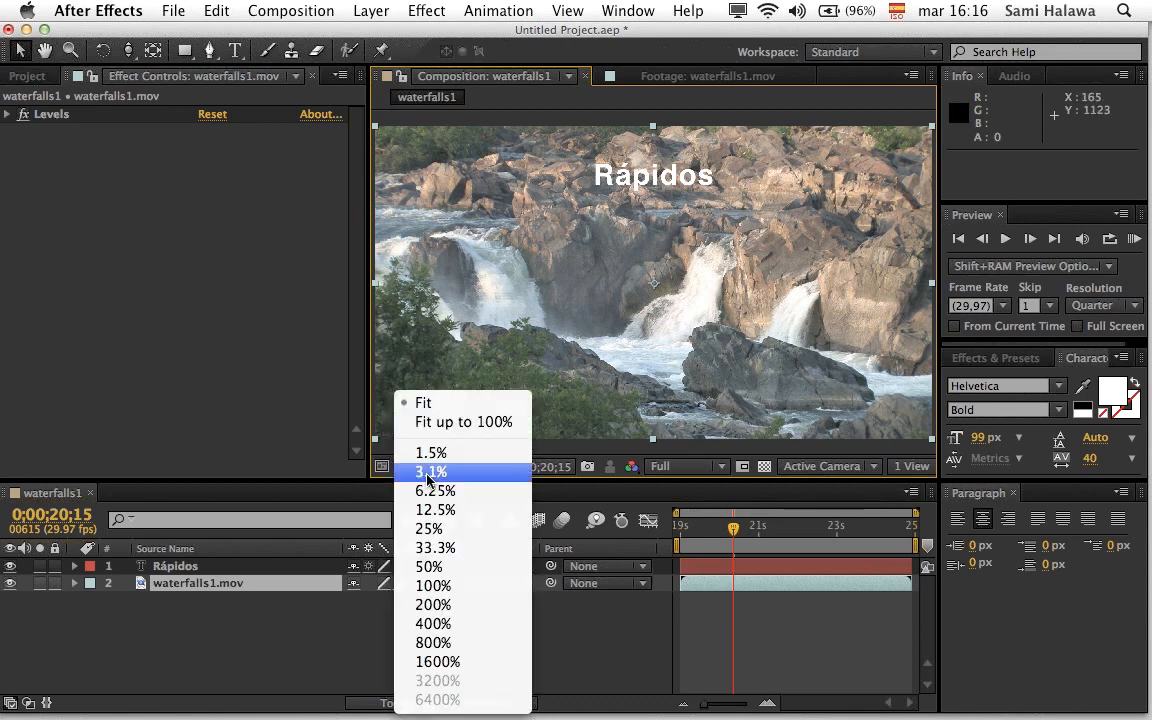
left_click(418, 513)
key("h")
left_click_drag(625, 258, 636, 375)
key("v")
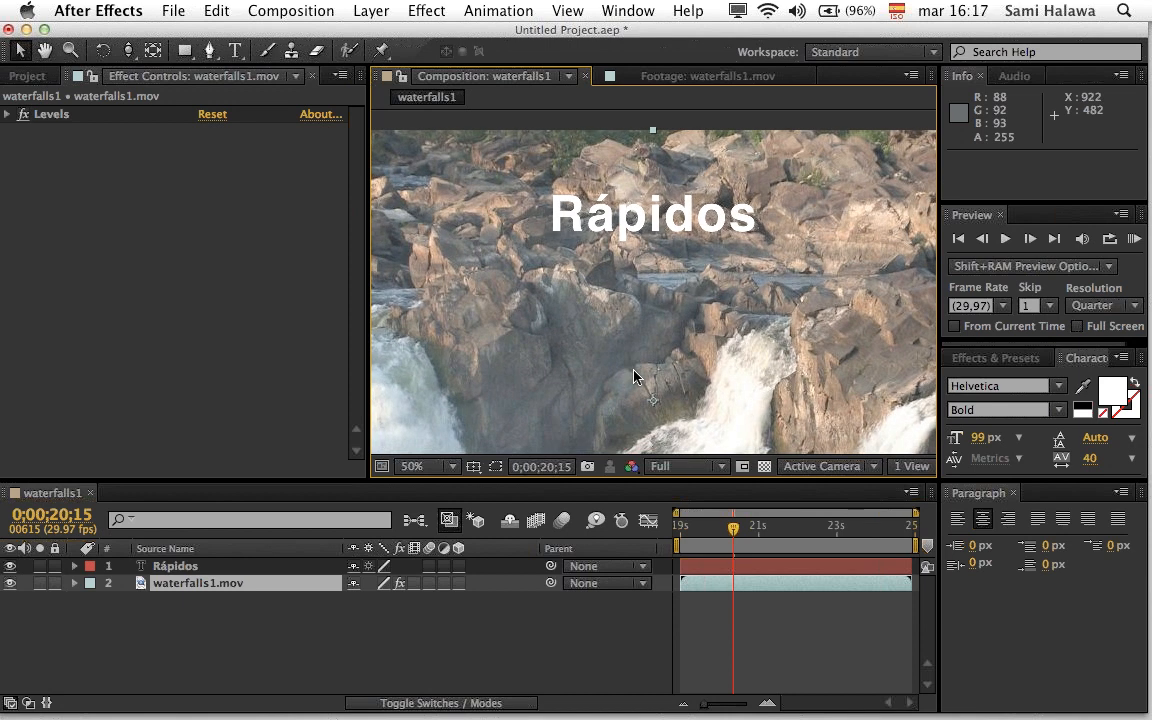
left_click(452, 466)
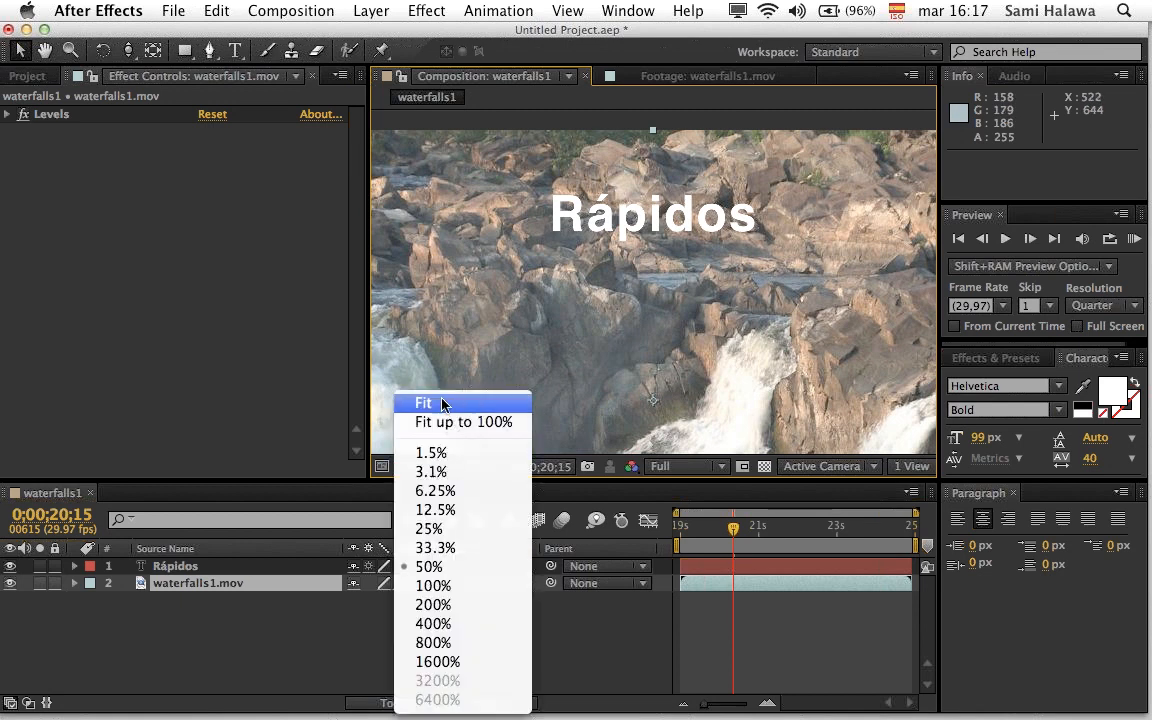
left_click(444, 404)
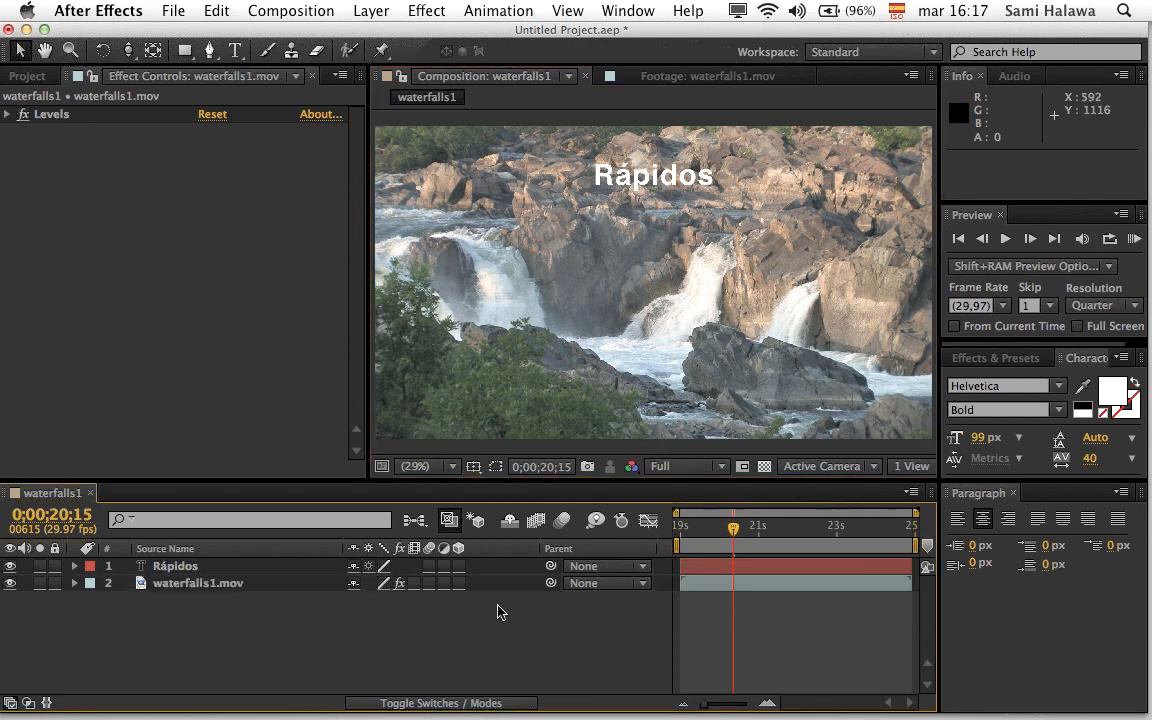
left_click(420, 466)
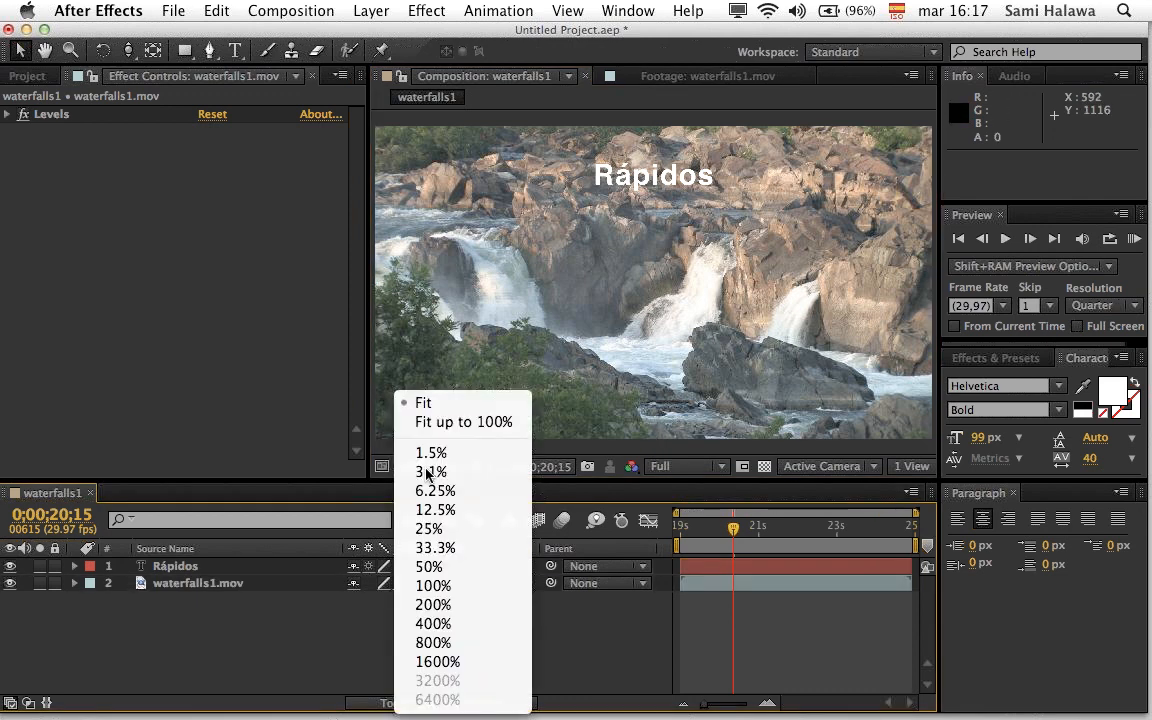
left_click(590, 619)
Step: Select the waterfalls1.mov layer and expand its Levels effect settings
left_click(250, 563)
left_click(251, 603)
left_click(252, 589)
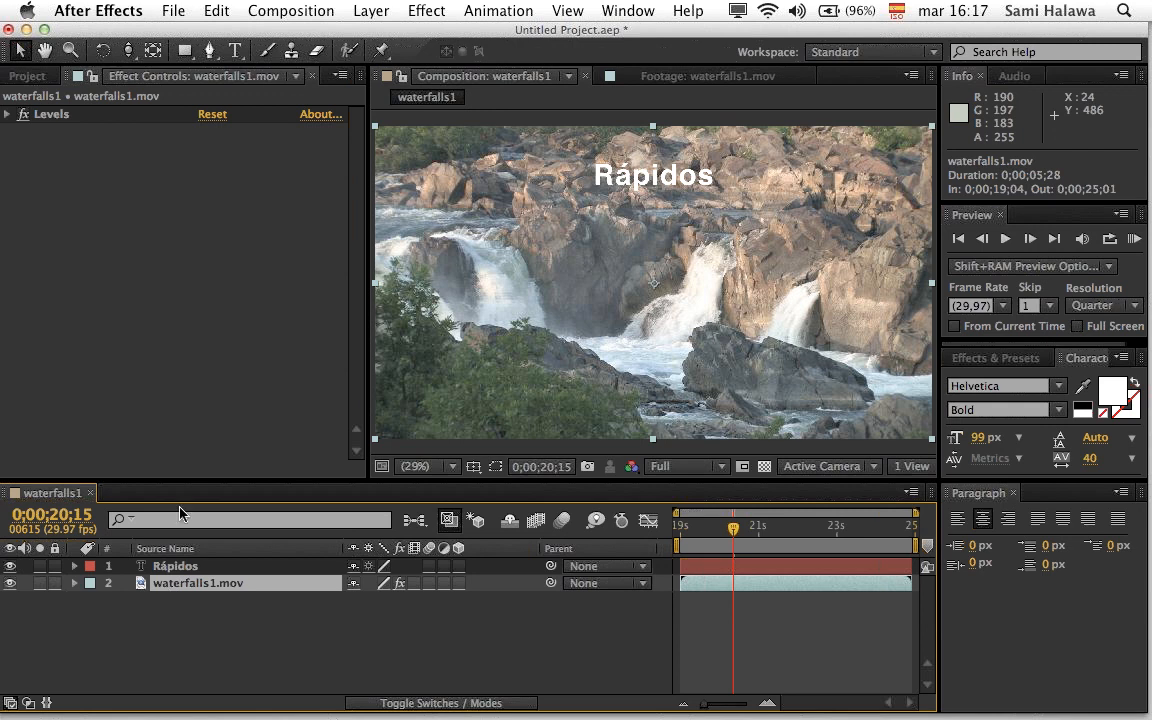
left_click(7, 114)
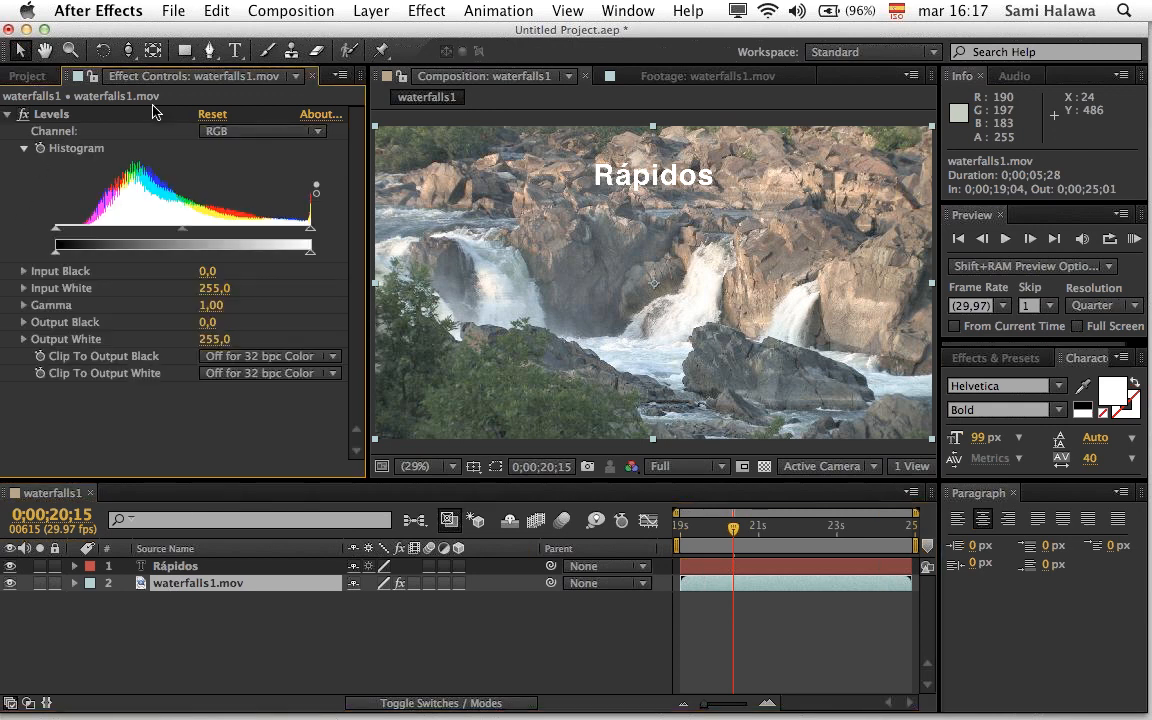
Step: Examine the list of available panels and the Effect Controls for the Rápidos text layer
left_click(628, 10)
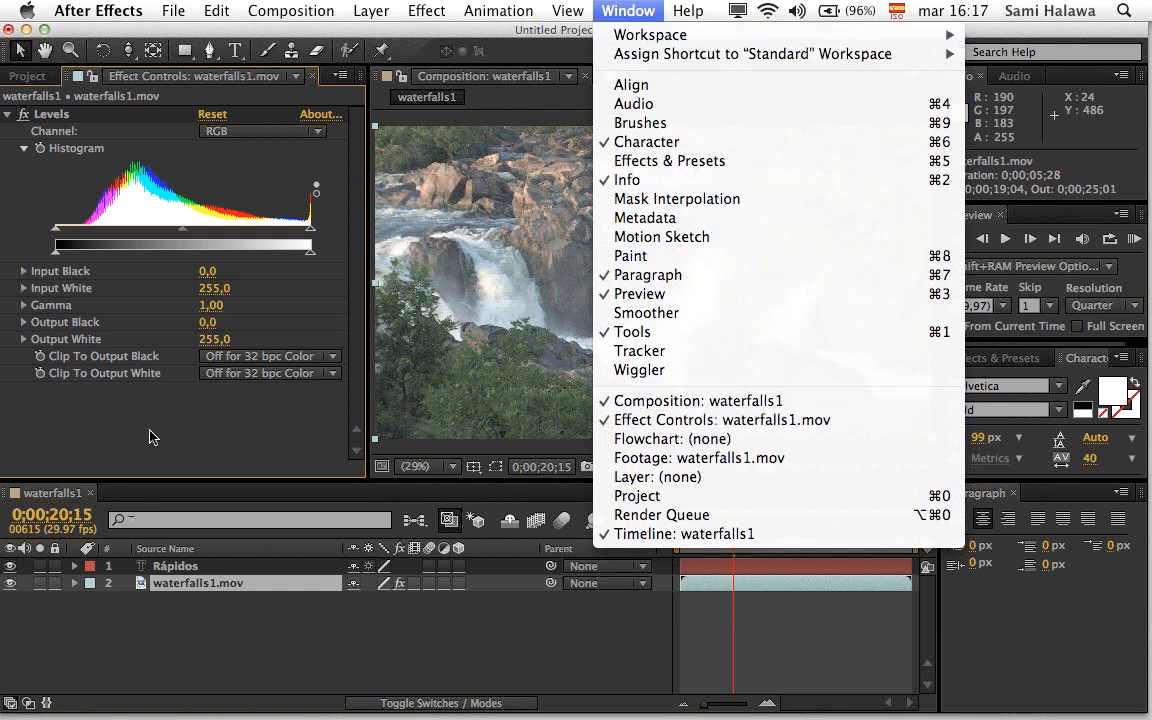
left_click(134, 387)
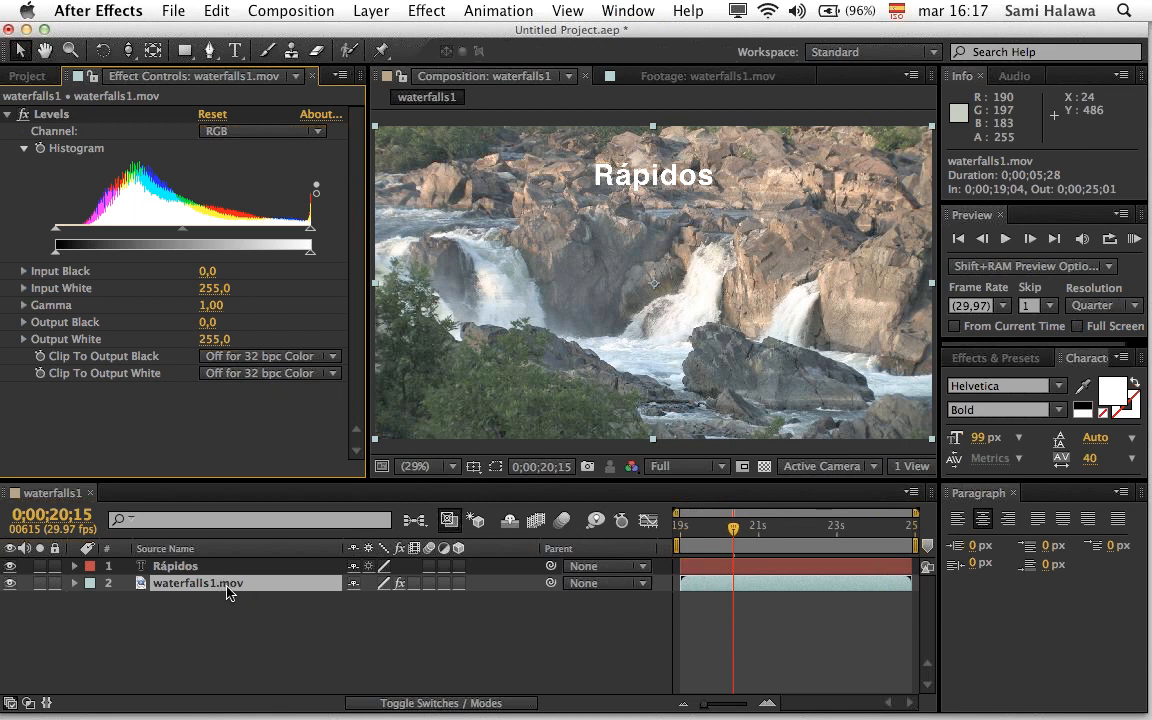
left_click(278, 622)
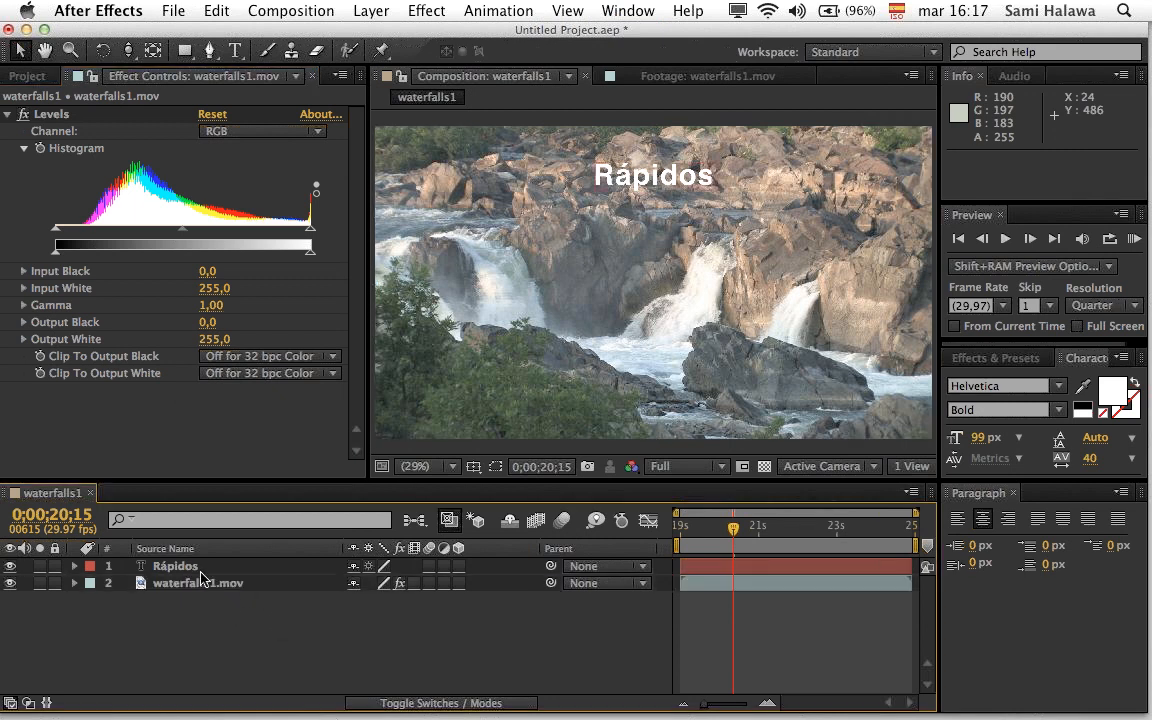
left_click(196, 567)
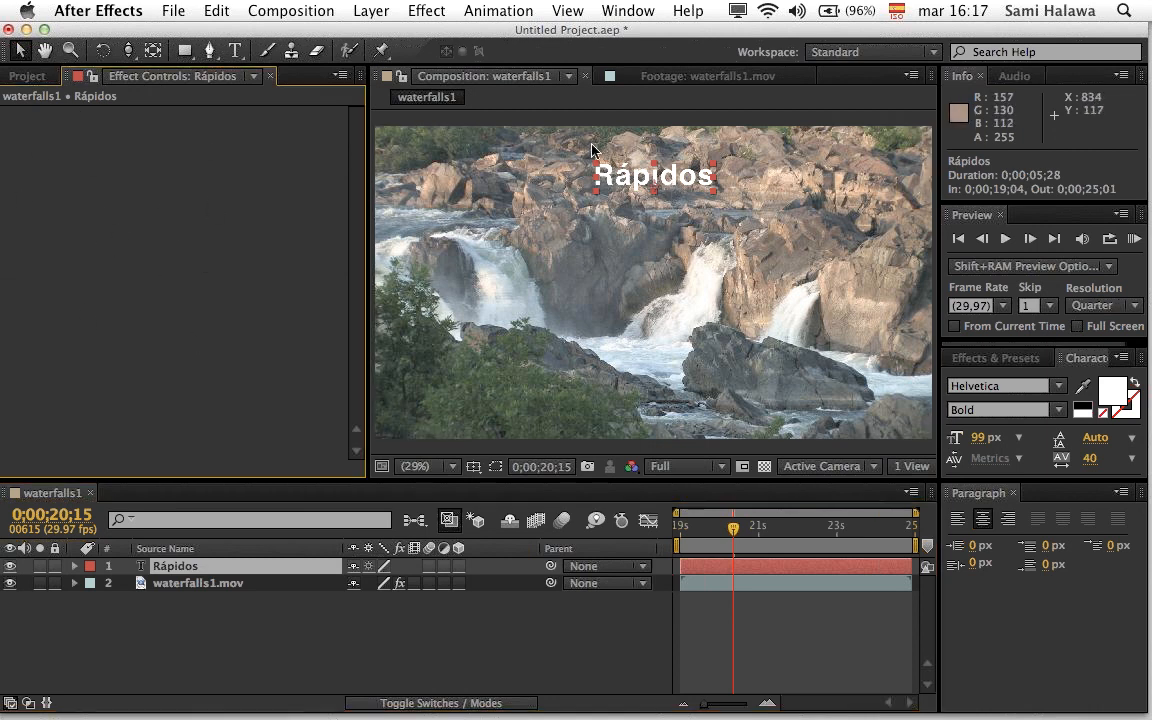
Step: Adjust the Levels effect on the waterfalls1.mov layer to Input Black 29 and Gamma 1.16
left_click(247, 590)
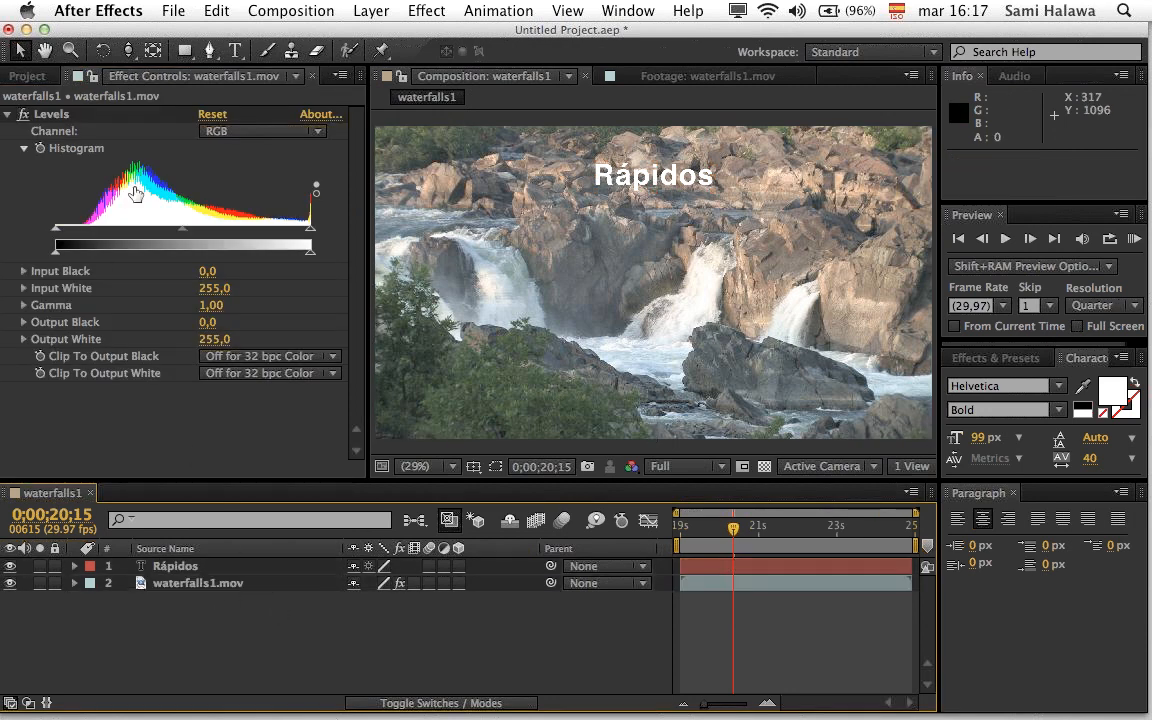
left_click_drag(56, 230, 85, 244)
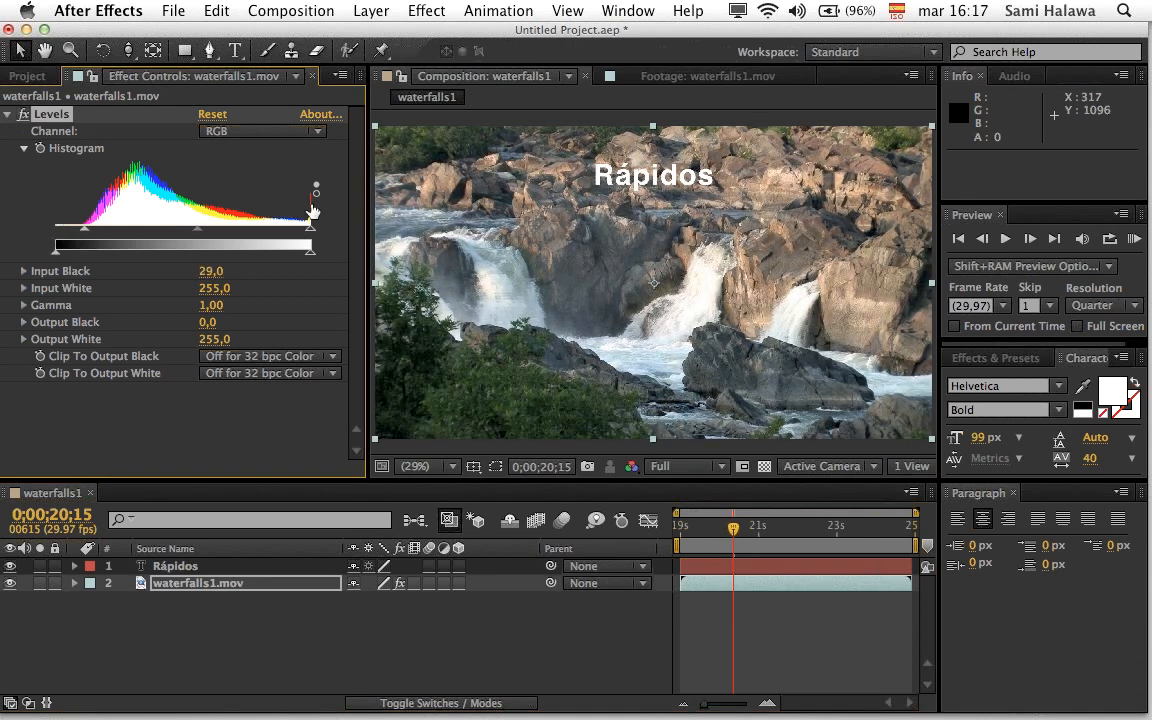
left_click_drag(203, 233, 185, 230)
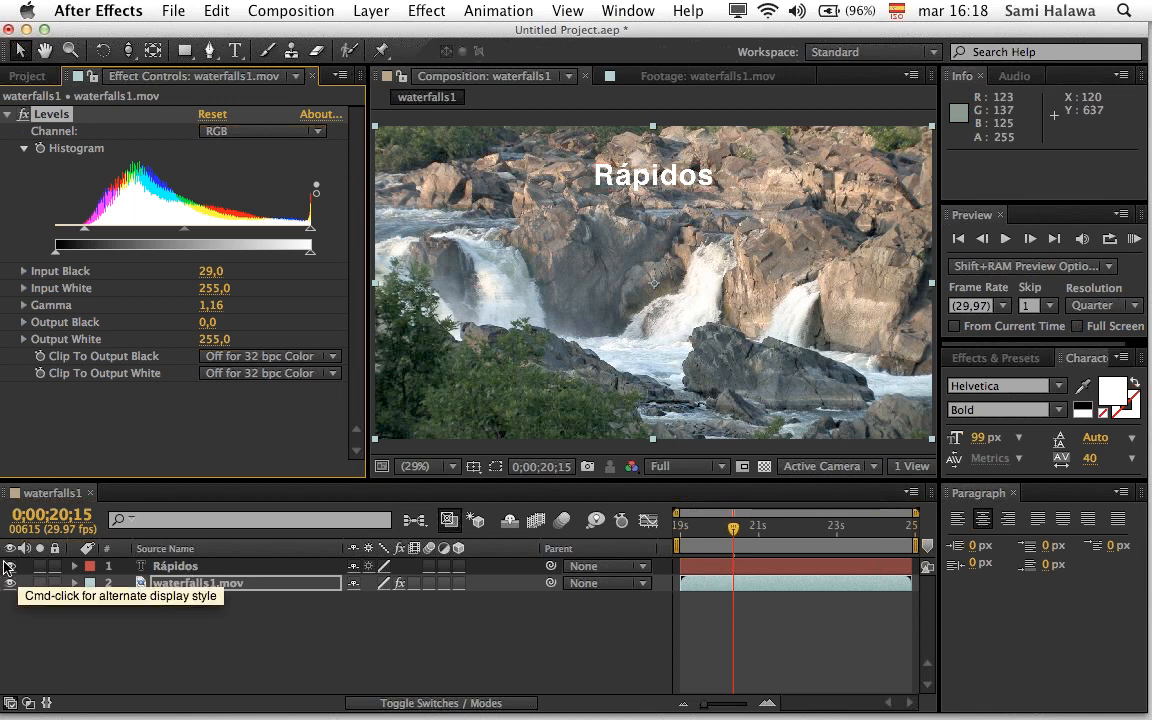
Step: Expand and collapse the Levels settings on waterfalls1.mov, leaving the effect selected with its settings collapsed
left_click(1, 115)
left_click(7, 116)
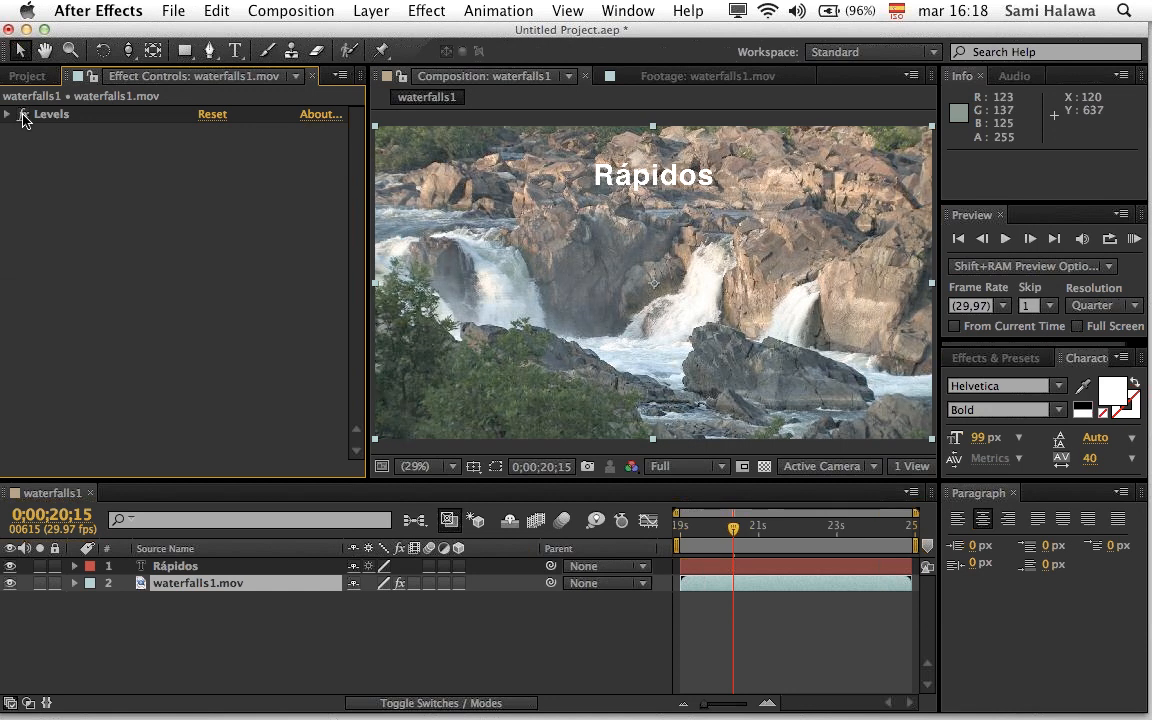
left_click(9, 116)
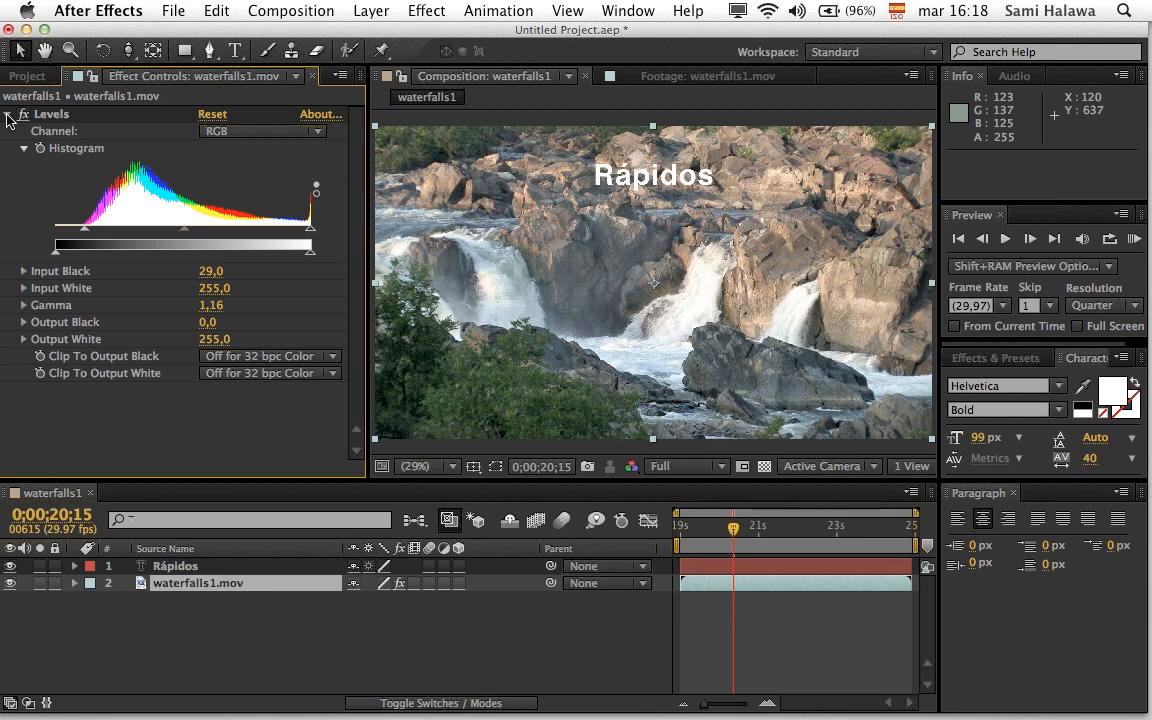
left_click(7, 116)
left_click(7, 116)
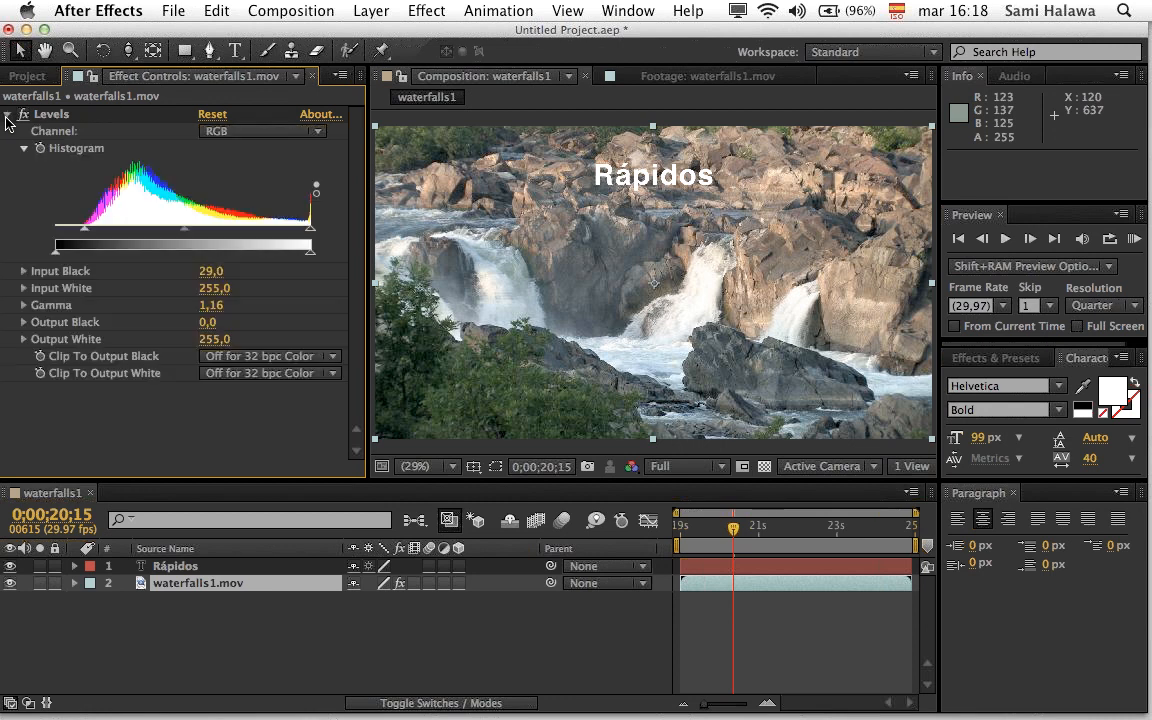
left_click(62, 116)
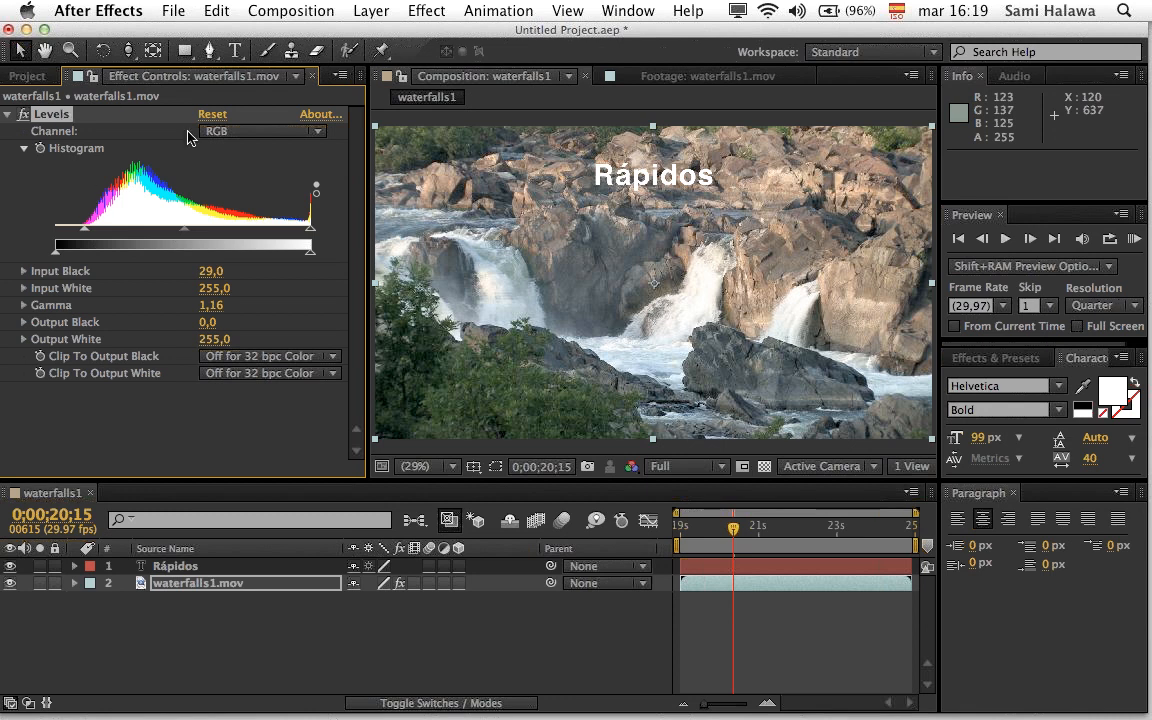
left_click(8, 114)
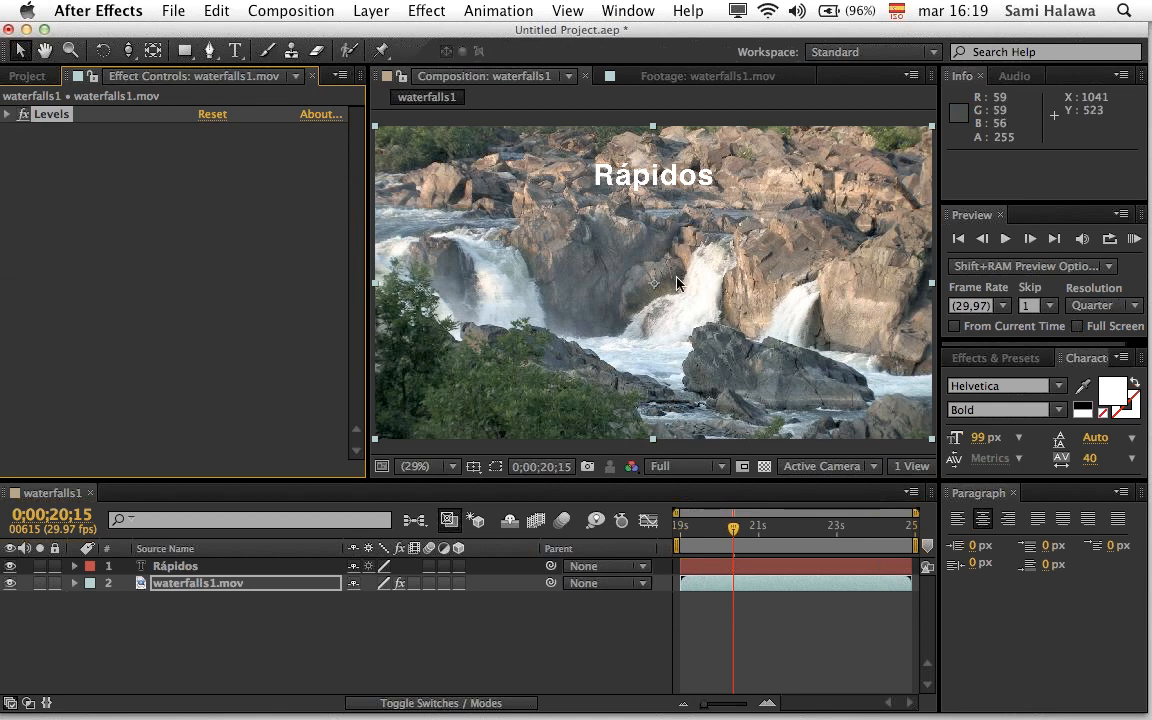
scroll(676, 283, "up", 1)
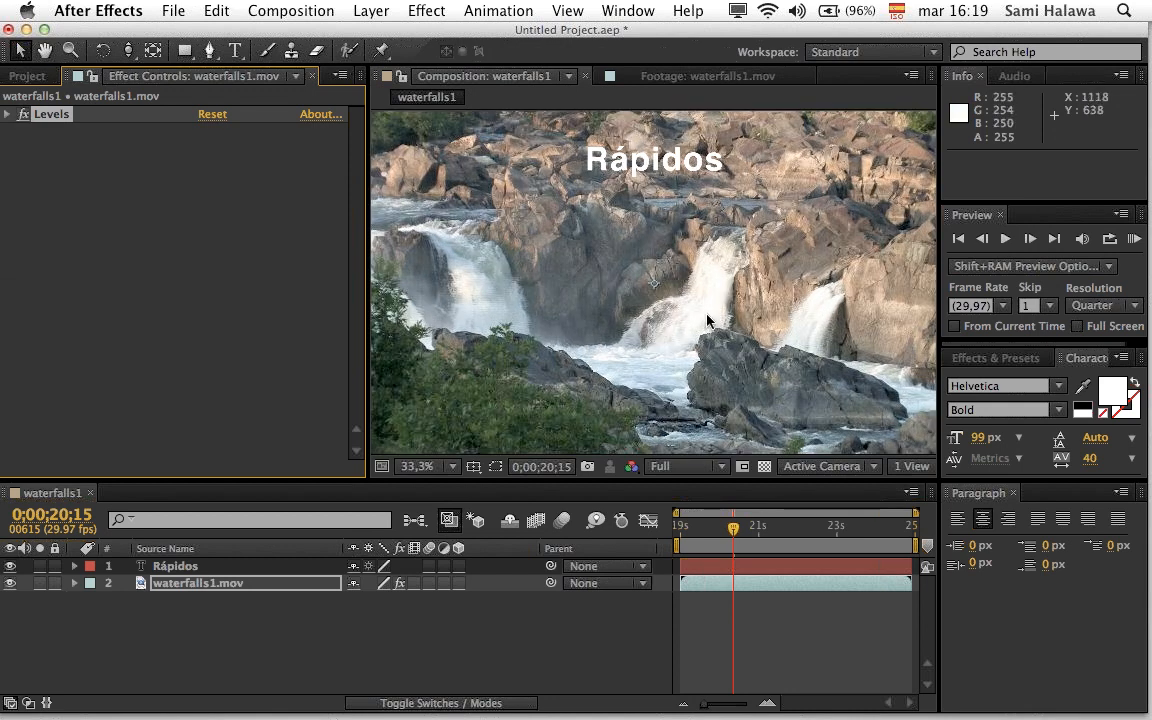
scroll(707, 320, "up", 3)
scroll(707, 320, "down", 4)
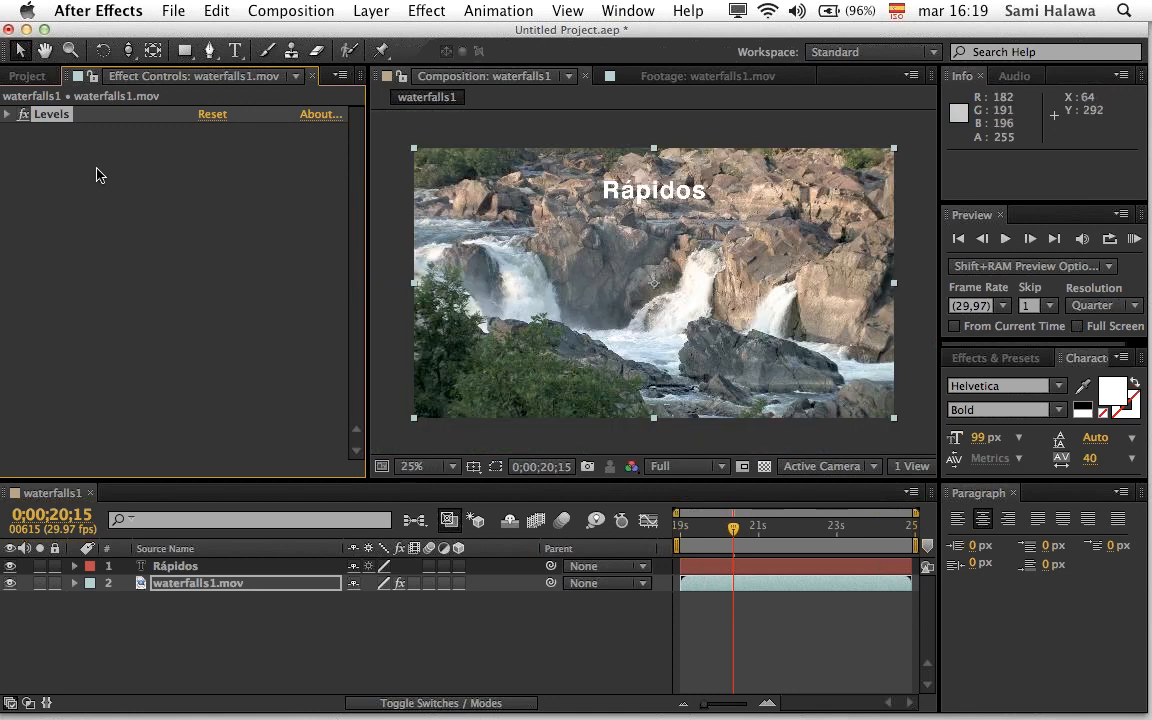
left_click(7, 114)
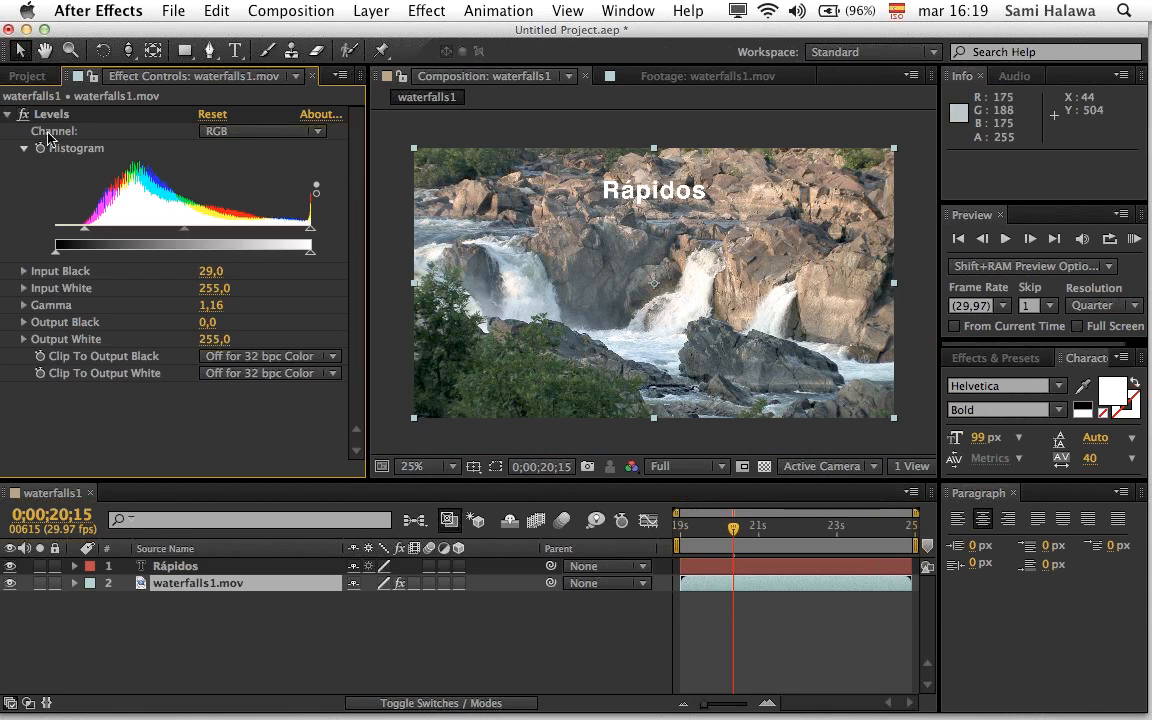
left_click(7, 114)
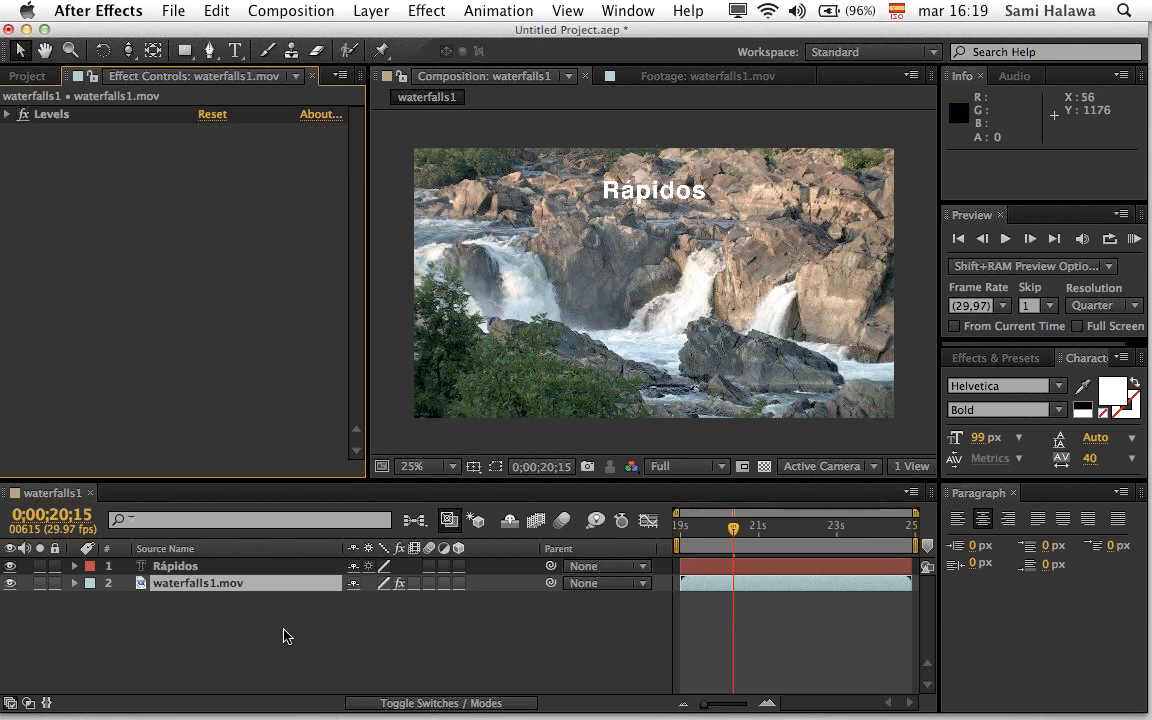
Step: Examine the available effect categories for the waterfalls1.mov layer, from 3D Channel and Audio through Distort, Noise & Grain and Obsolete
left_click(231, 587)
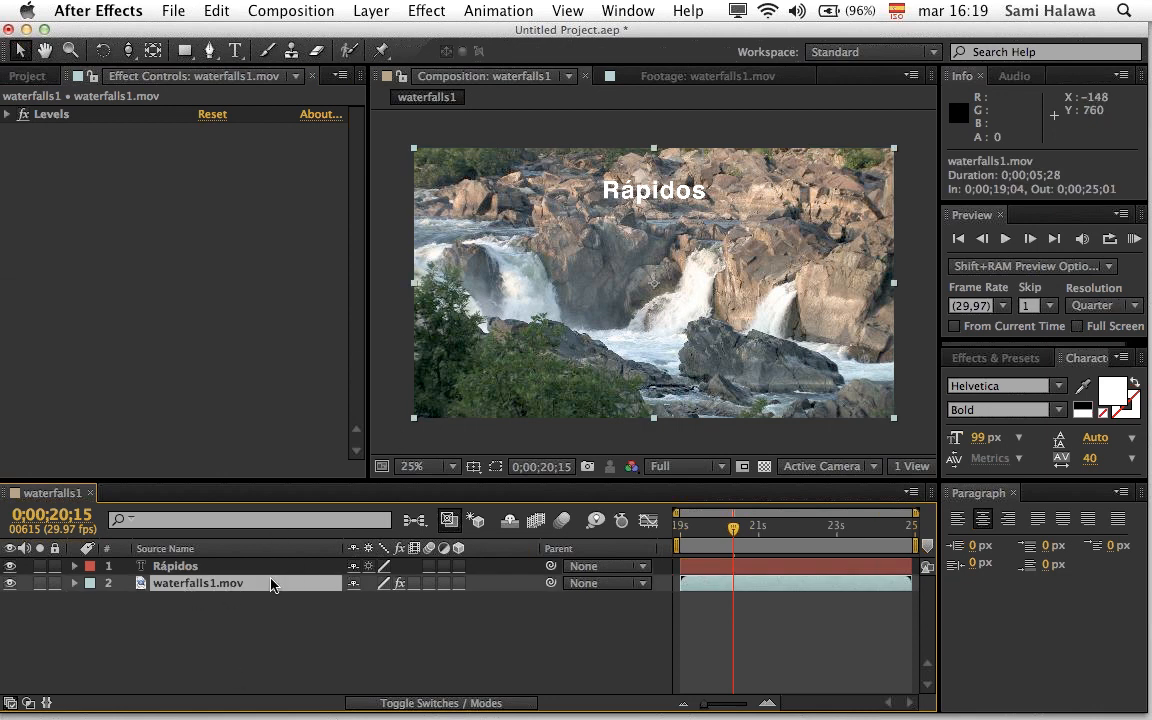
left_click(419, 8)
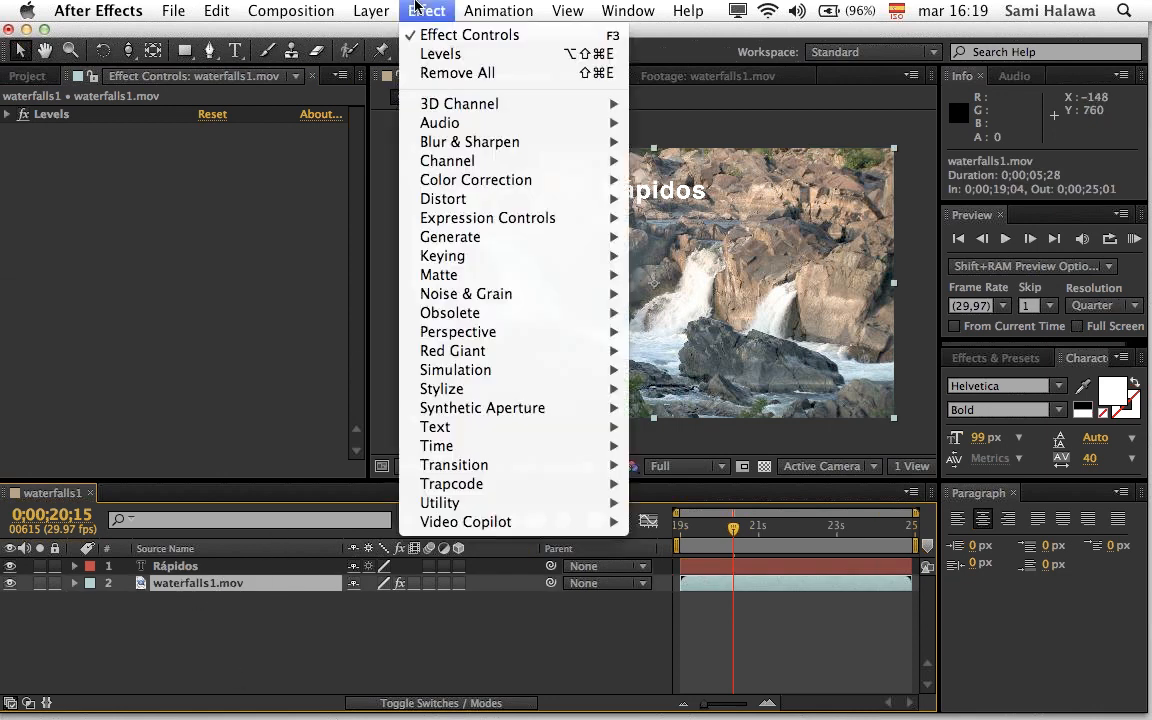
mouse_move(482, 112)
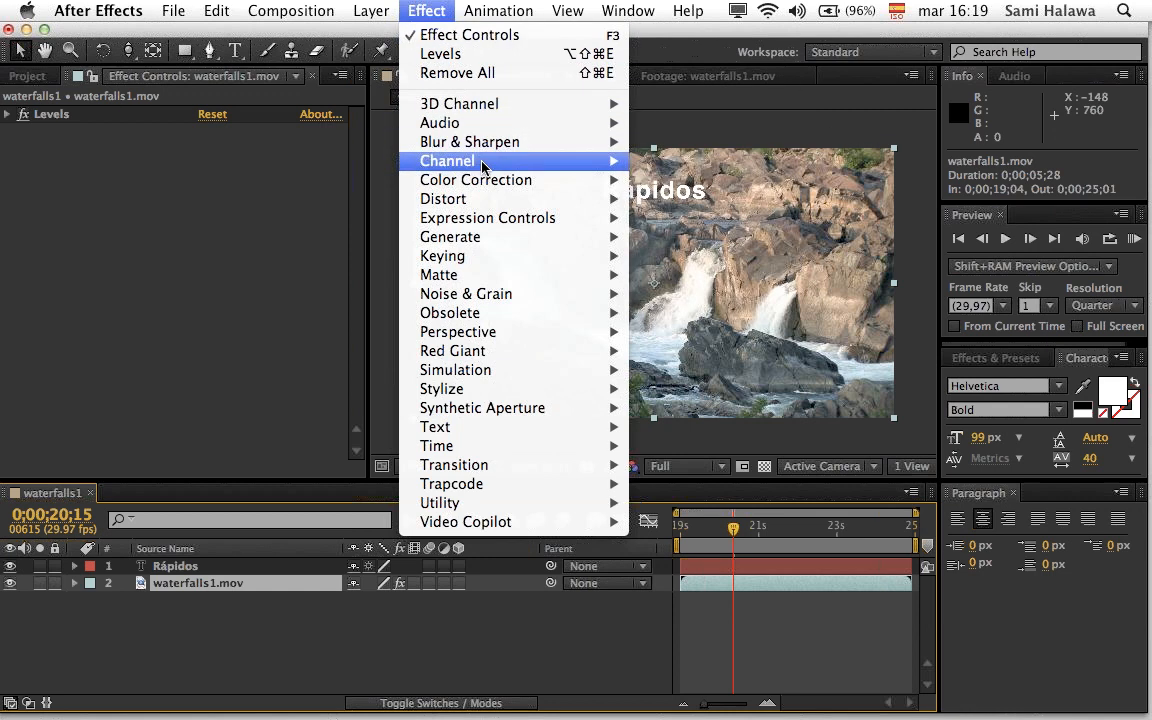
mouse_move(505, 204)
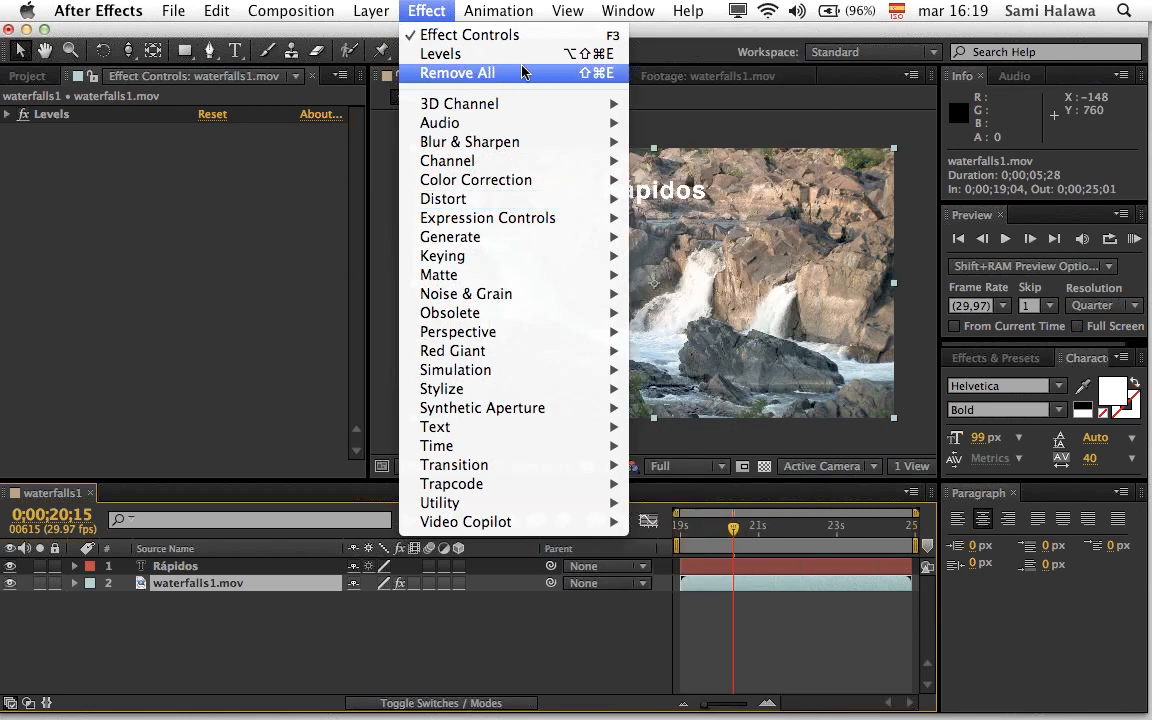
mouse_move(538, 103)
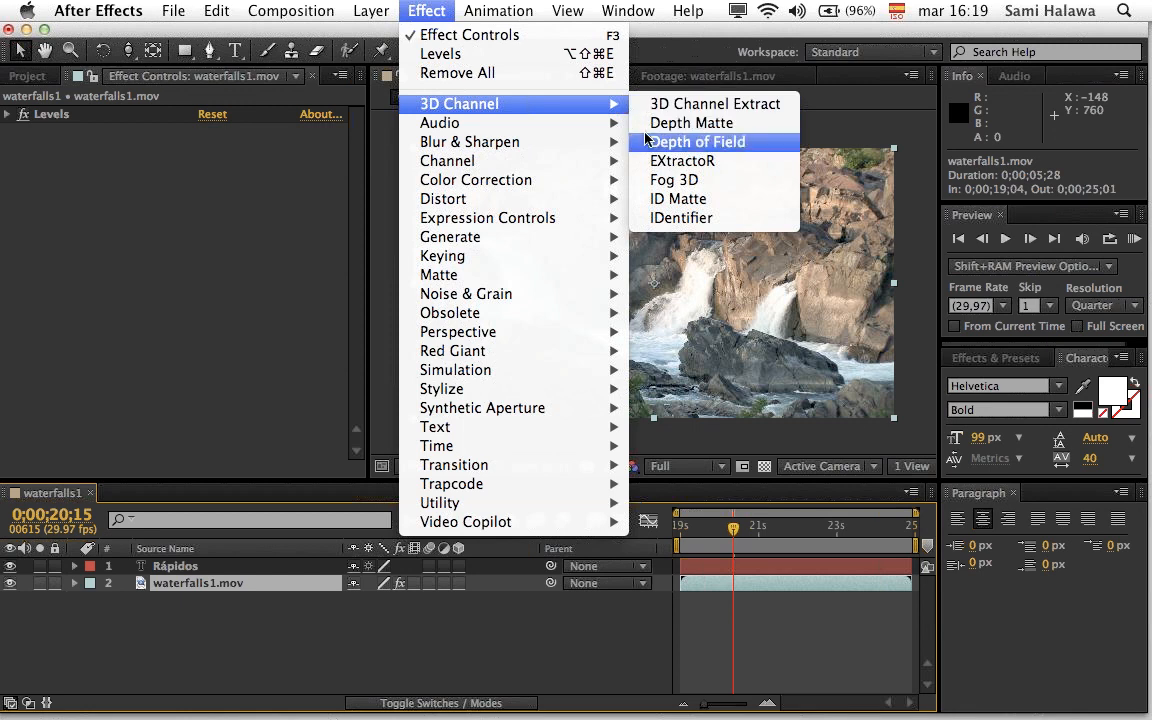
mouse_move(535, 125)
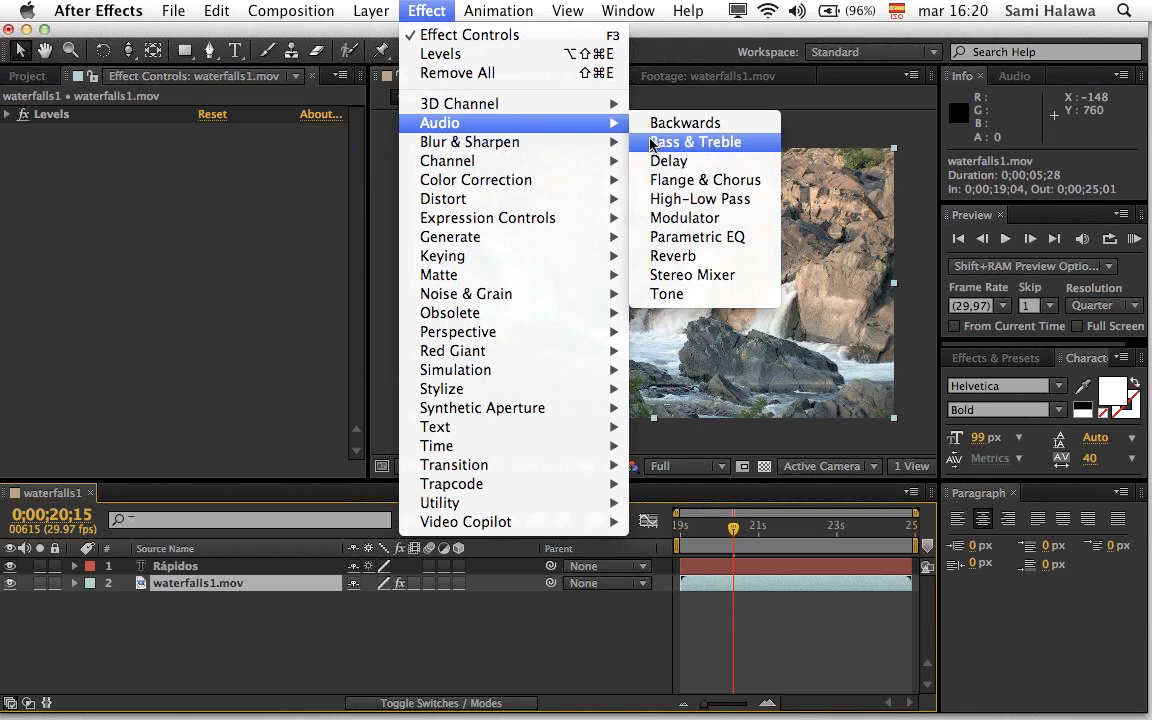
mouse_move(537, 149)
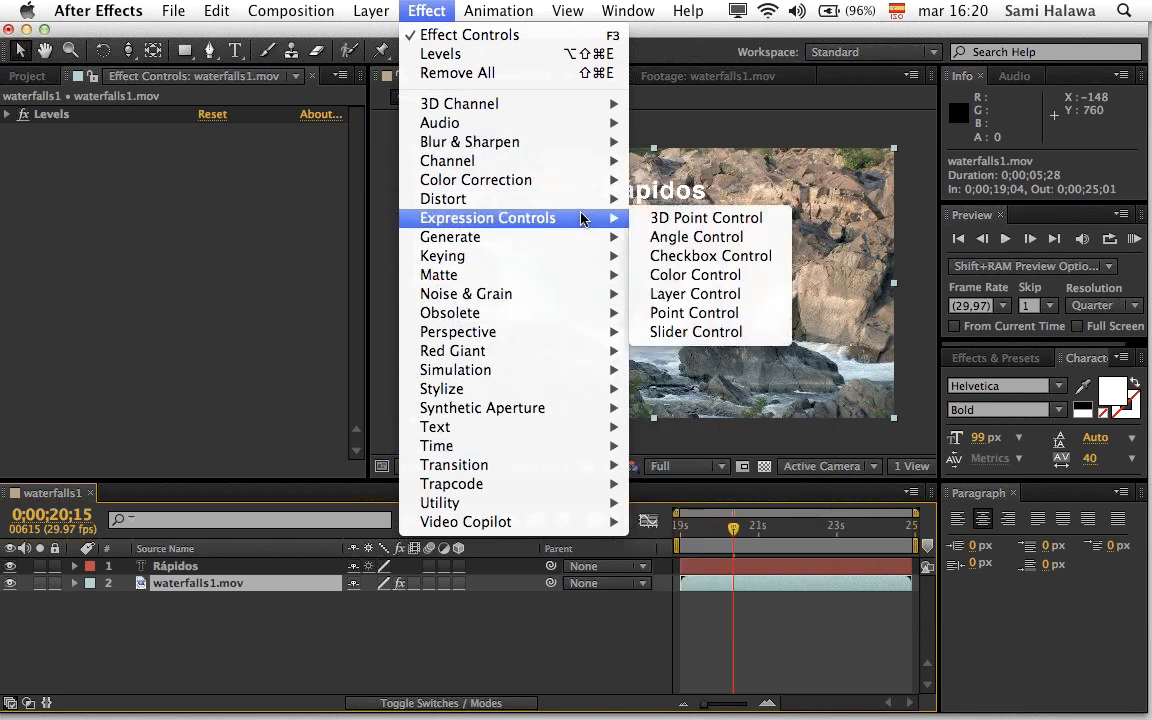
mouse_move(577, 152)
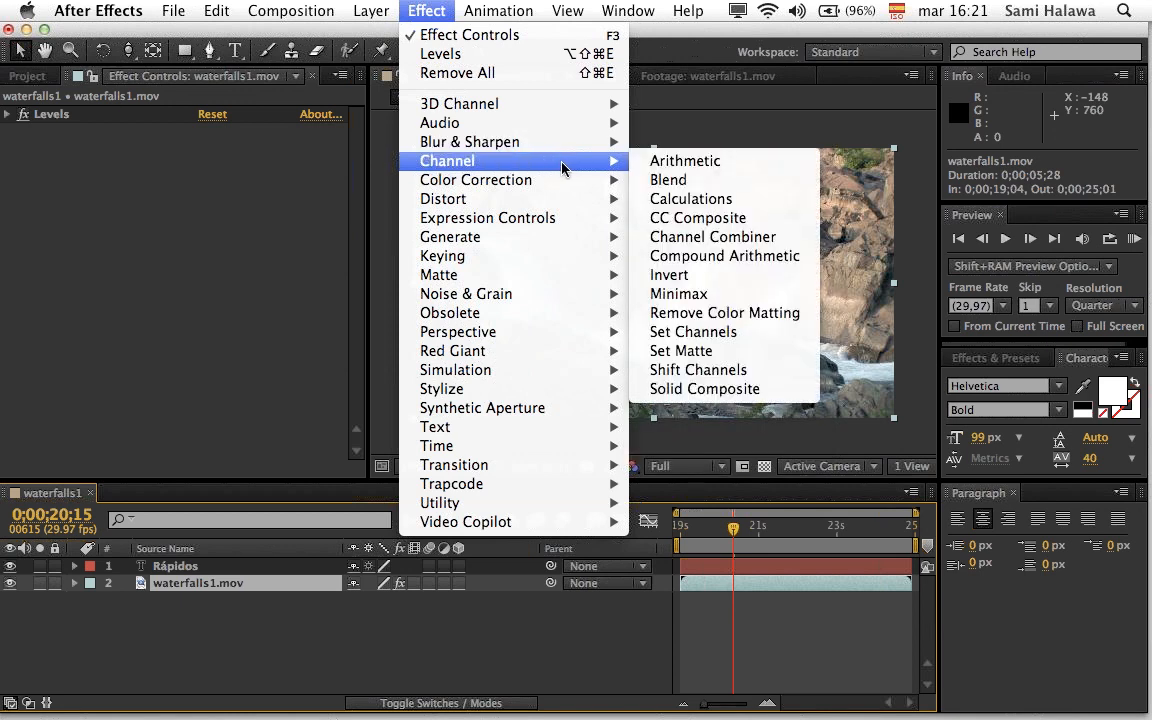
mouse_move(573, 181)
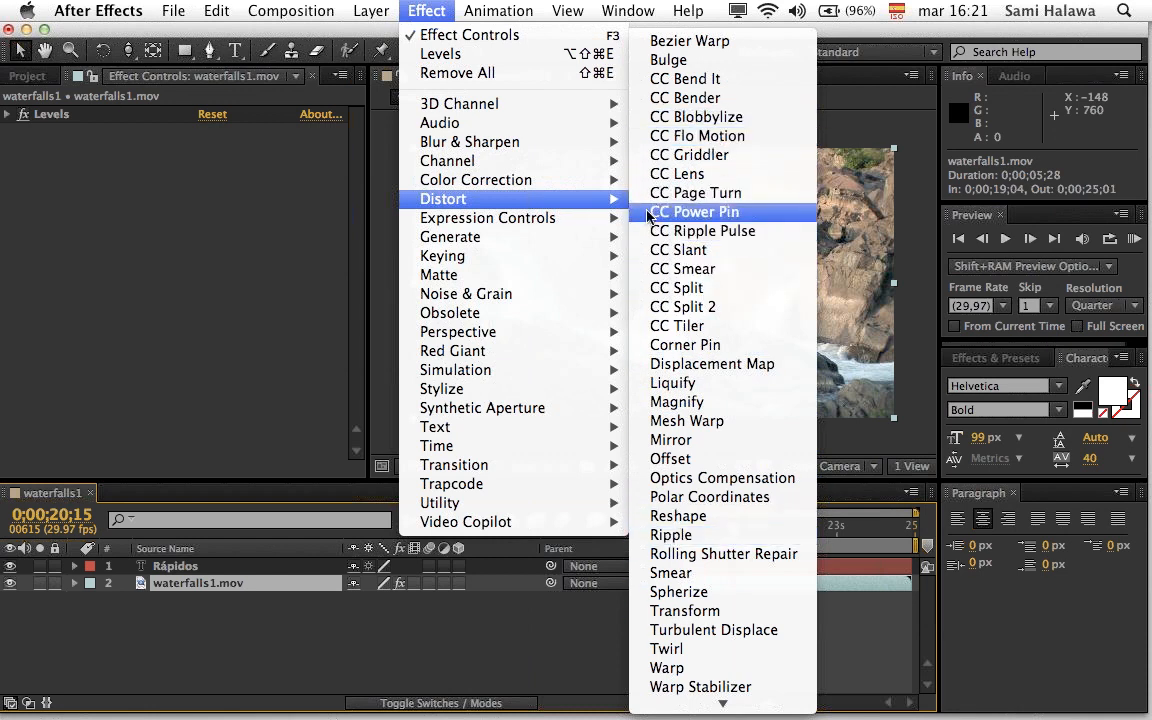
mouse_move(589, 240)
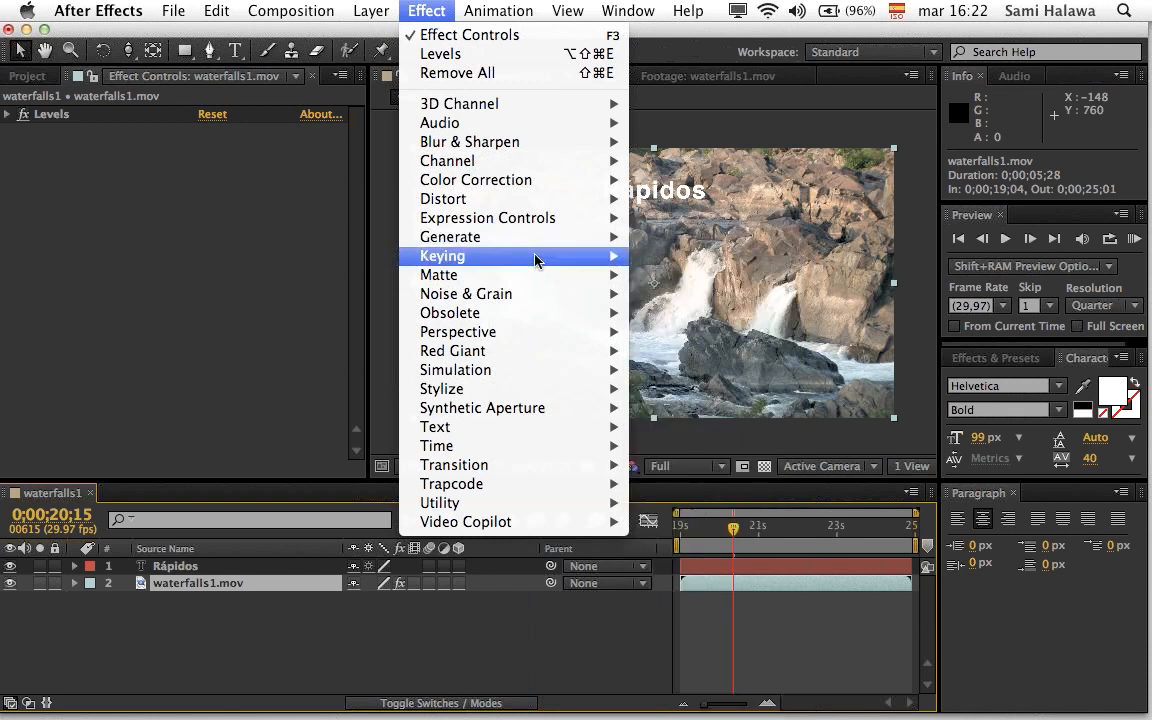
mouse_move(523, 152)
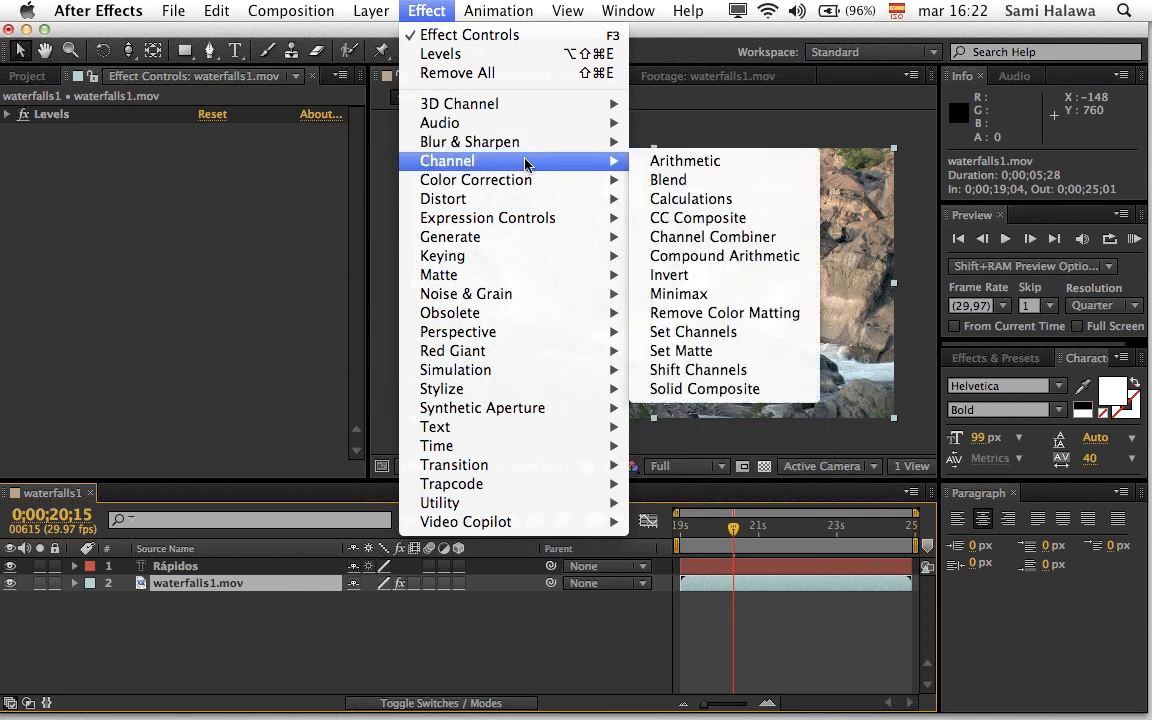
mouse_move(538, 187)
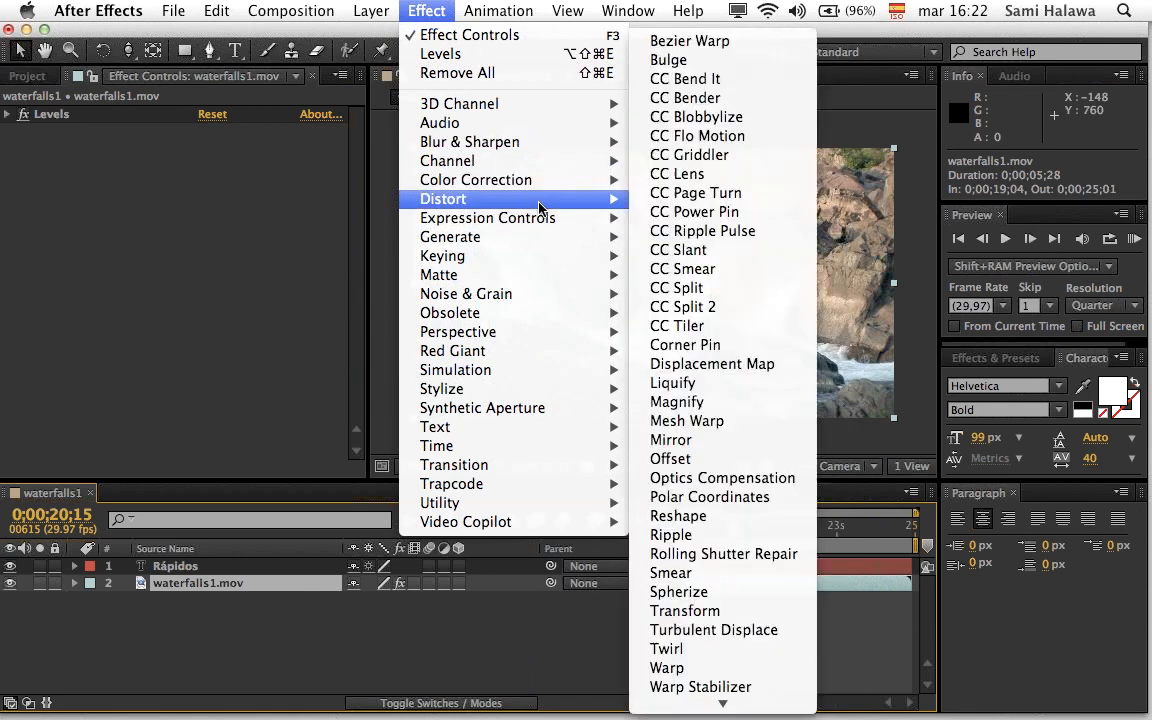
mouse_move(540, 217)
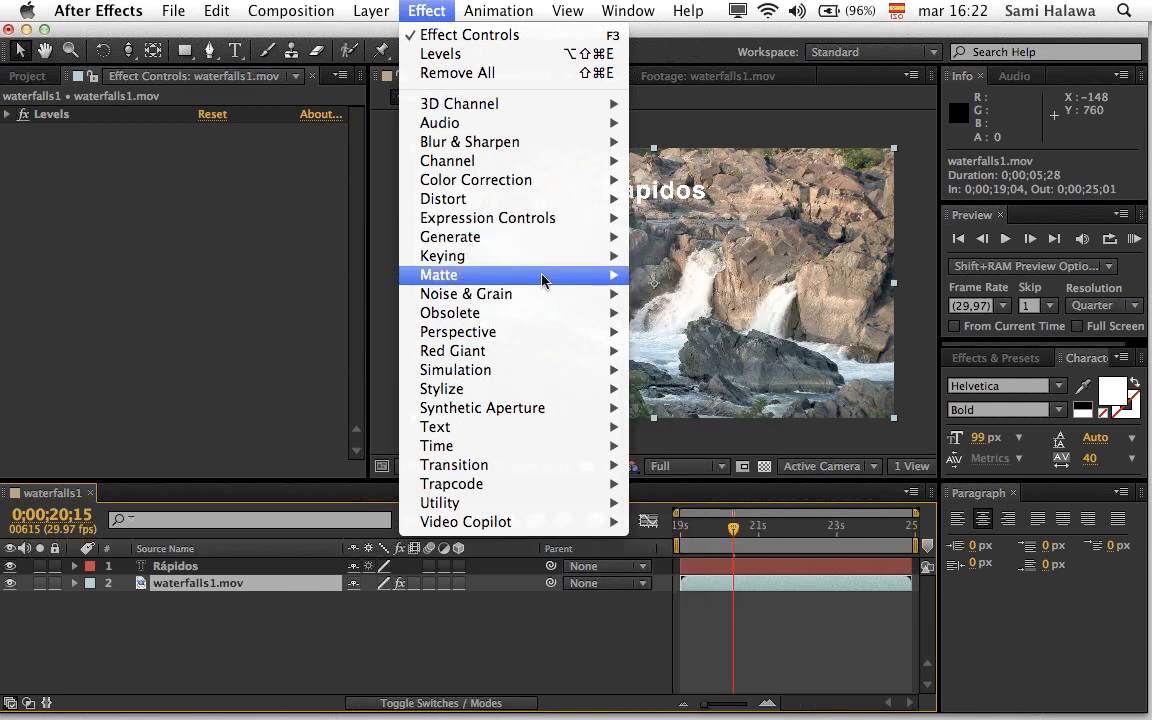
mouse_move(480, 256)
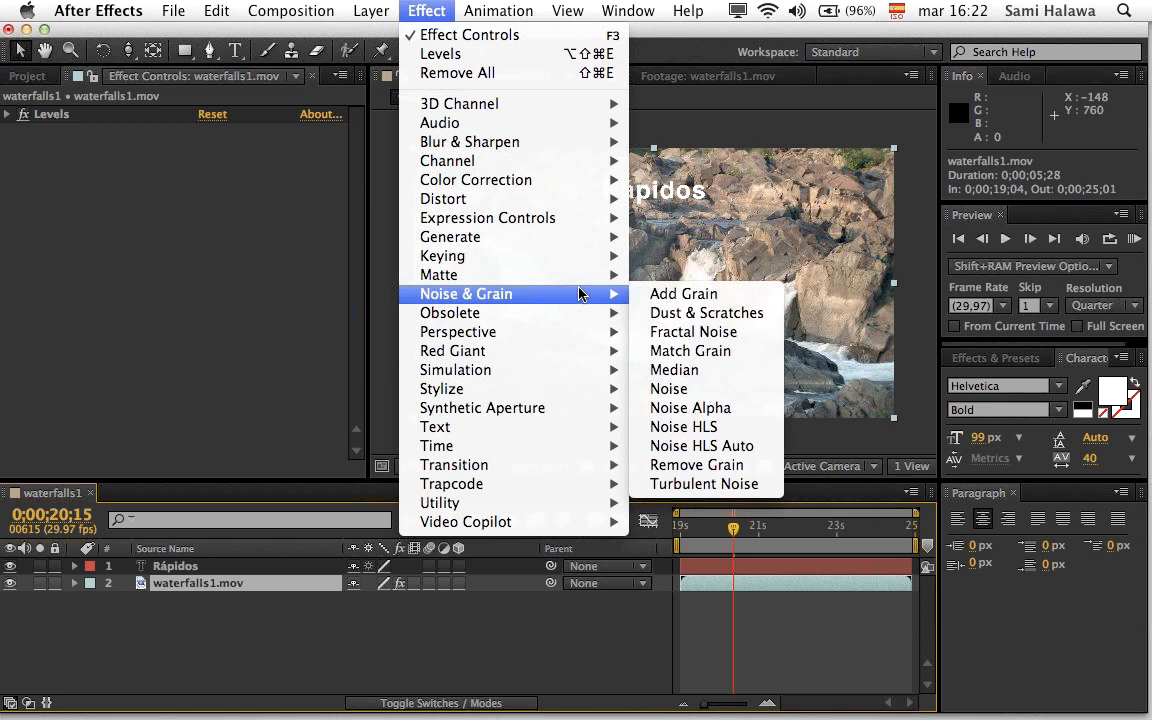
mouse_move(577, 295)
mouse_move(449, 316)
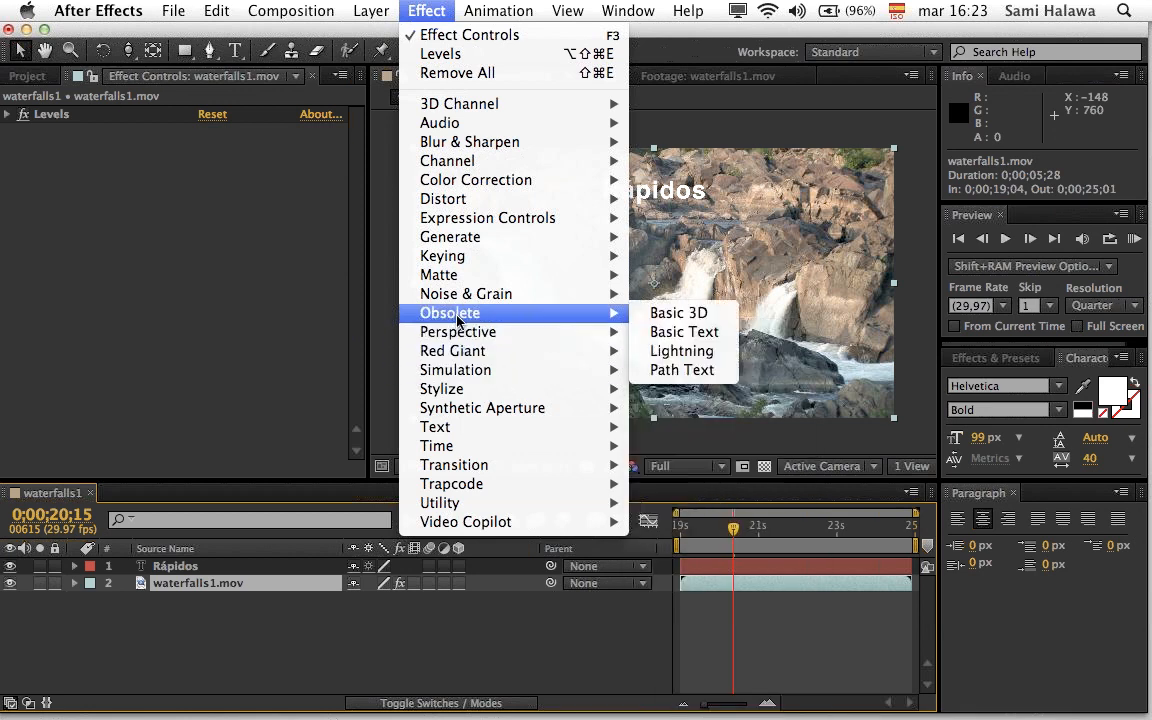
Step: Create a new white solid layer named Rayos in the waterfalls1 composition, keeping the default 1920 x 1080 px size
left_click(252, 610)
right_click(252, 610)
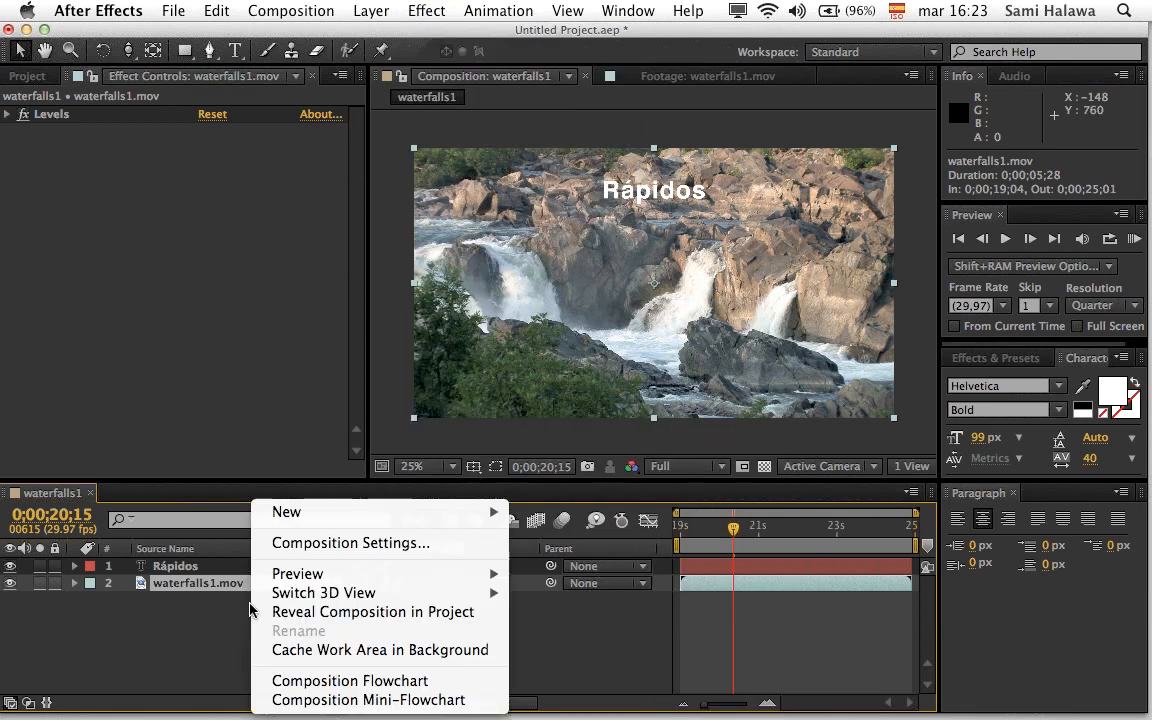
mouse_move(495, 514)
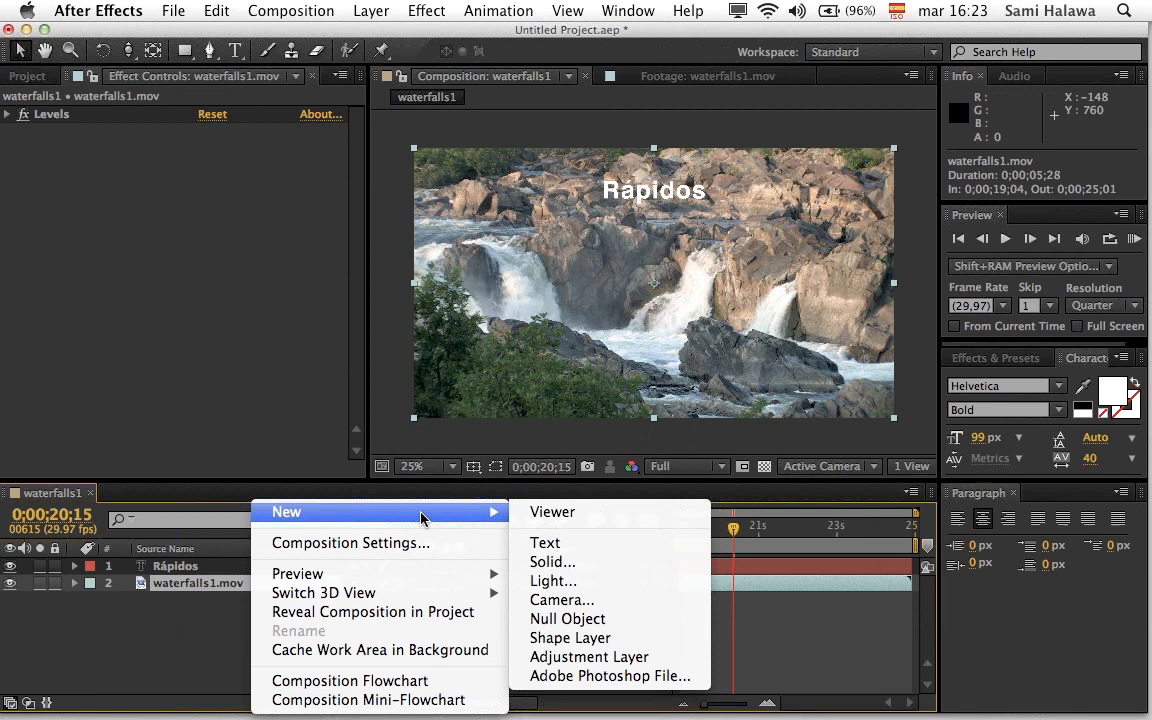
left_click(563, 563)
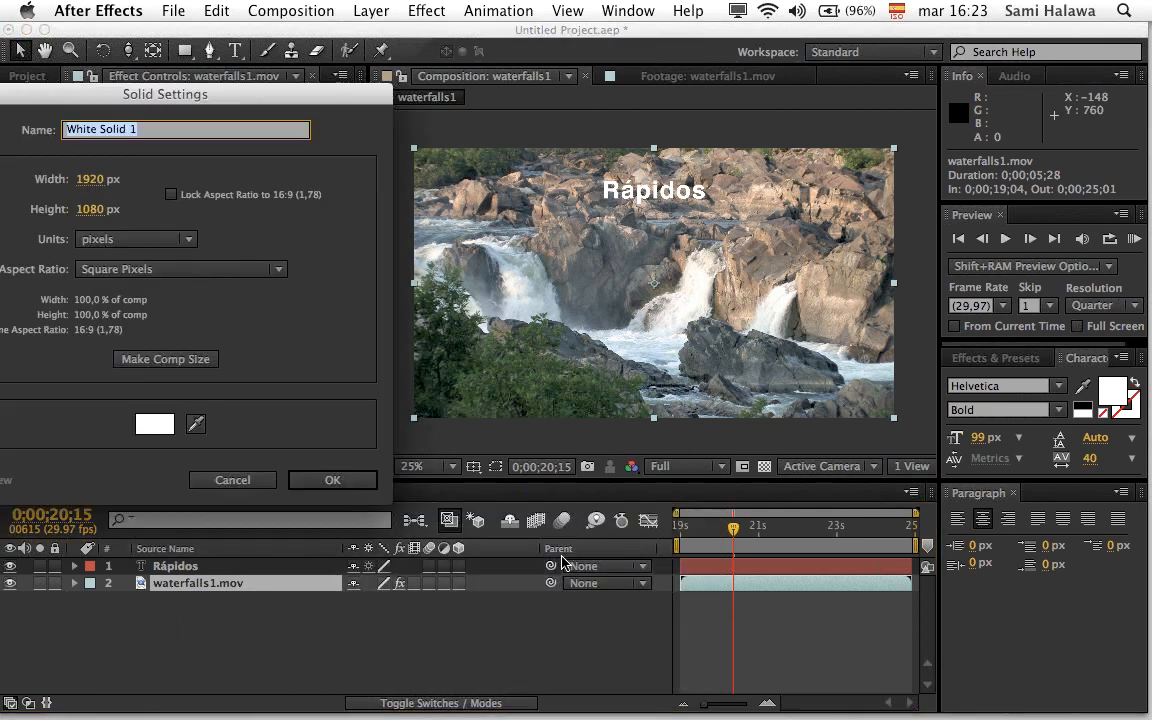
type("Rayos")
left_click(330, 480)
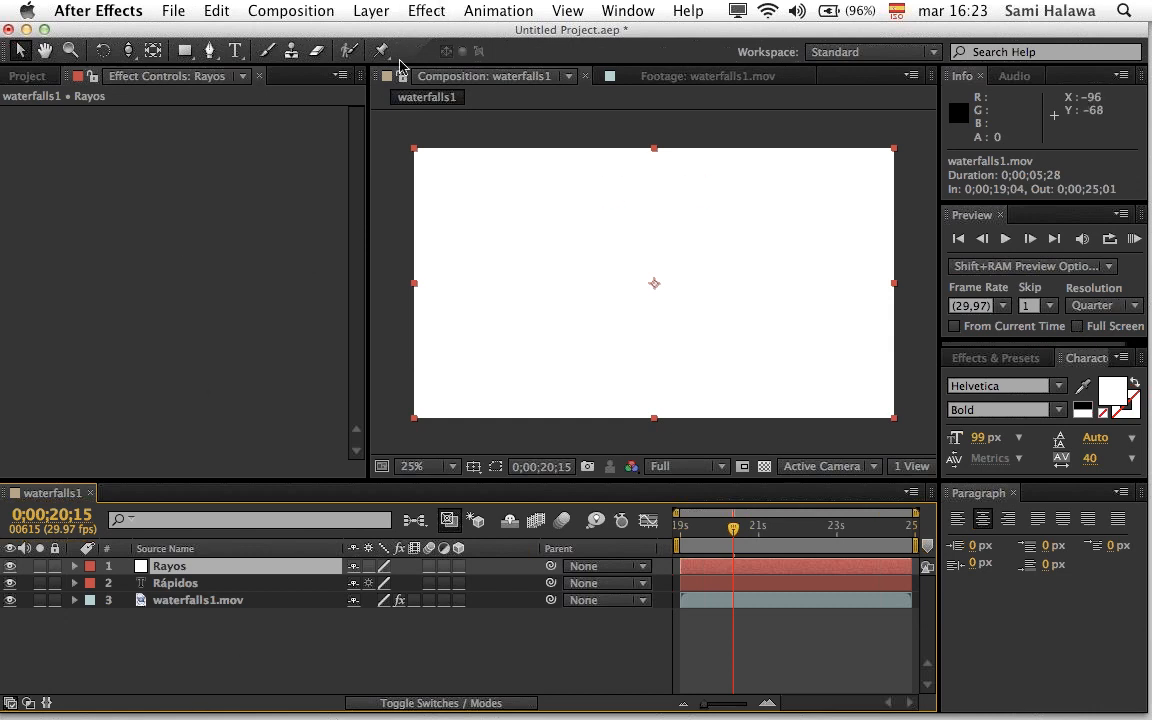
Step: Apply the Lightning effect from the Obsolete category to the Rayos solid layer
right_click(193, 245)
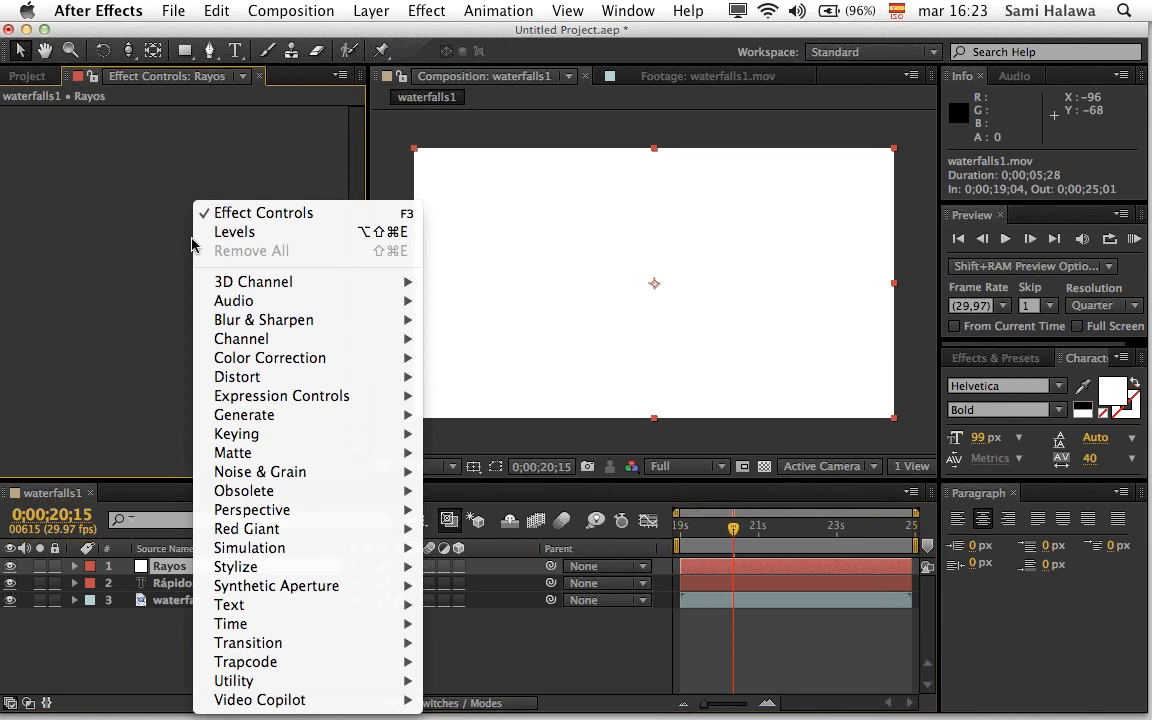
left_click(168, 248)
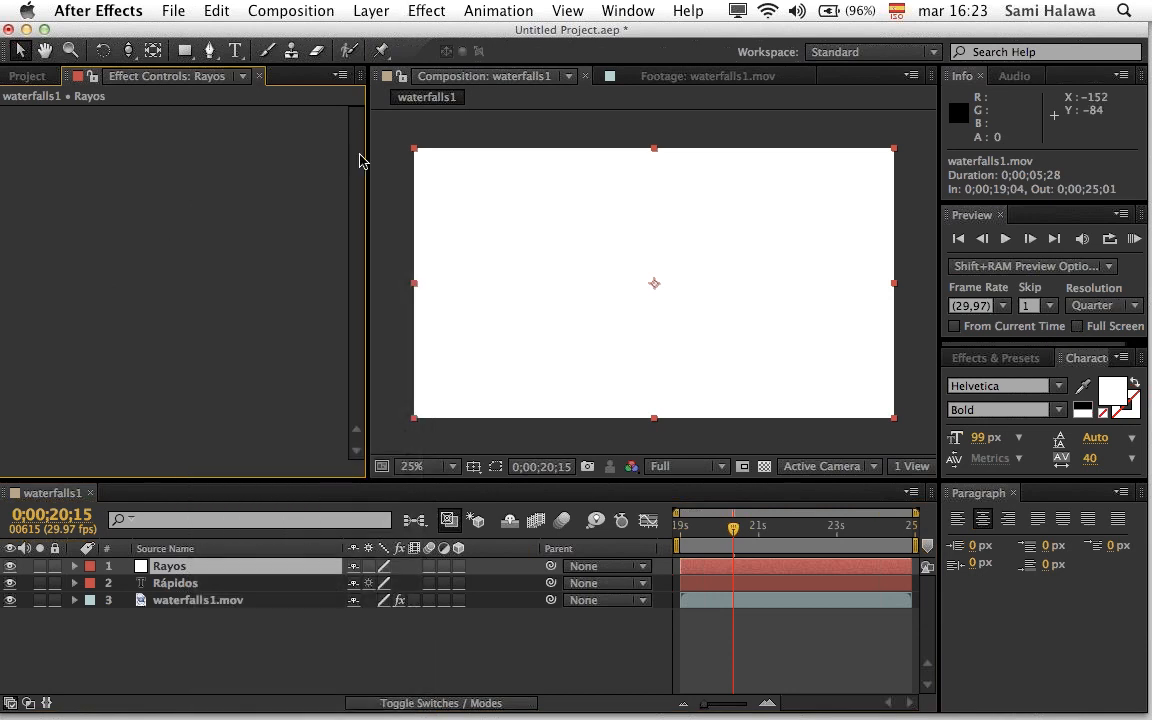
left_click(421, 10)
left_click(258, 570)
right_click(163, 235)
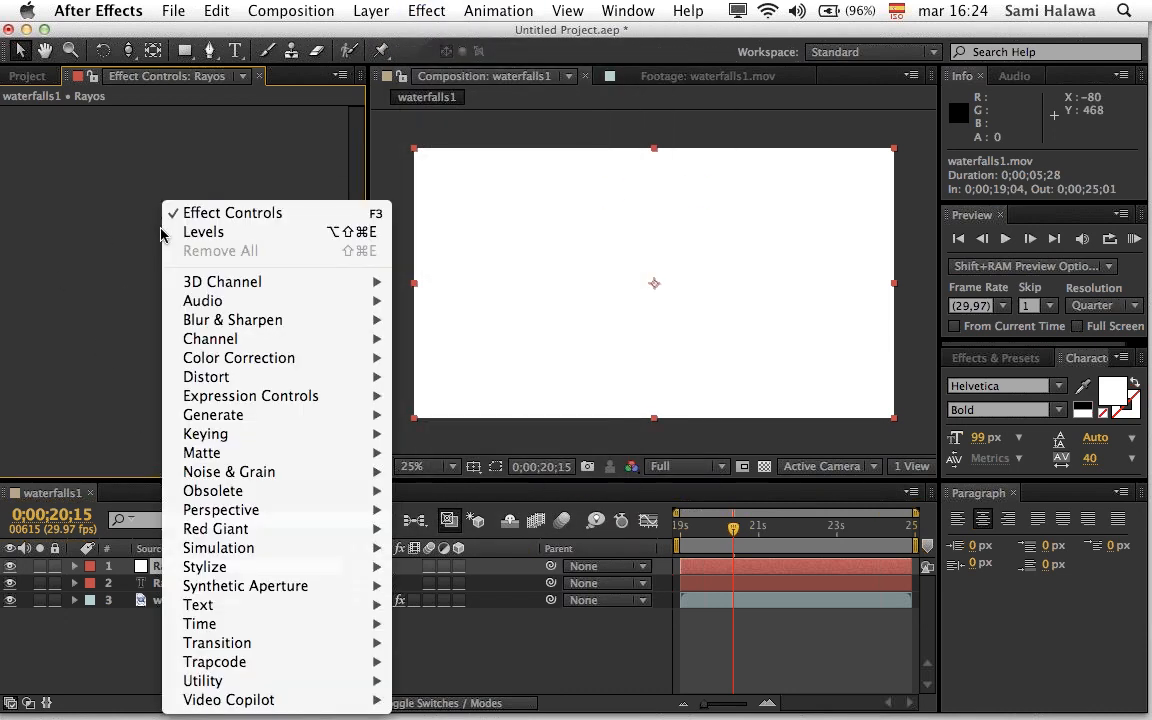
mouse_move(292, 511)
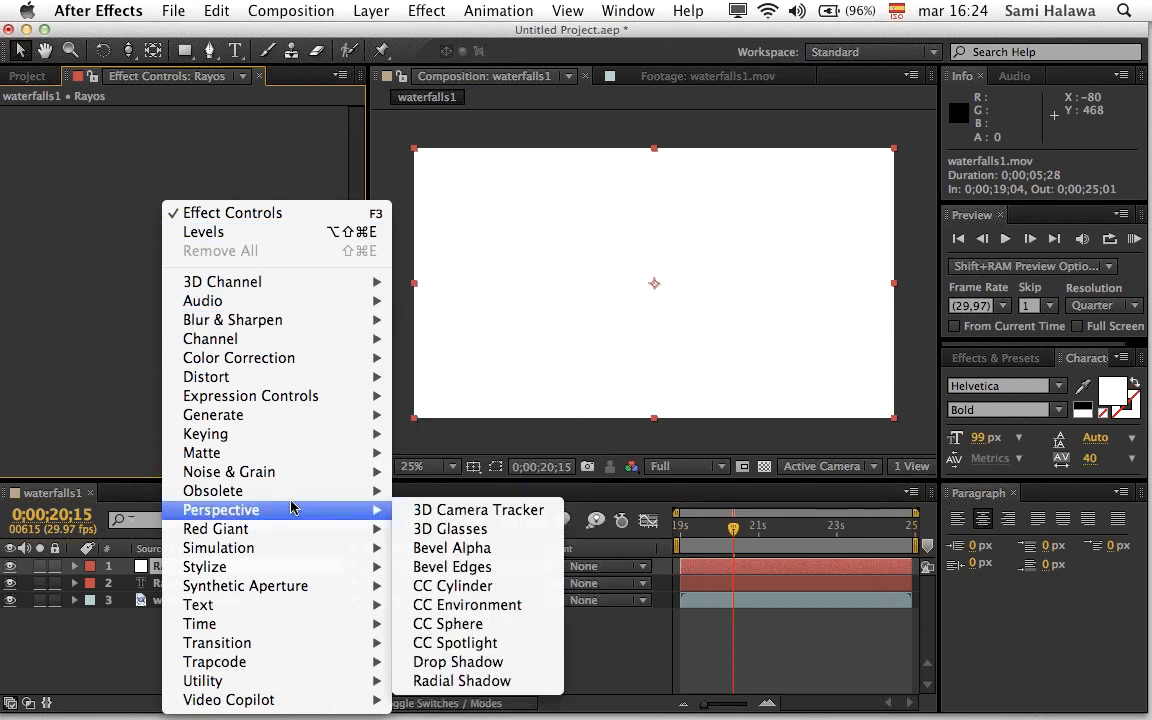
mouse_move(330, 493)
left_click(452, 531)
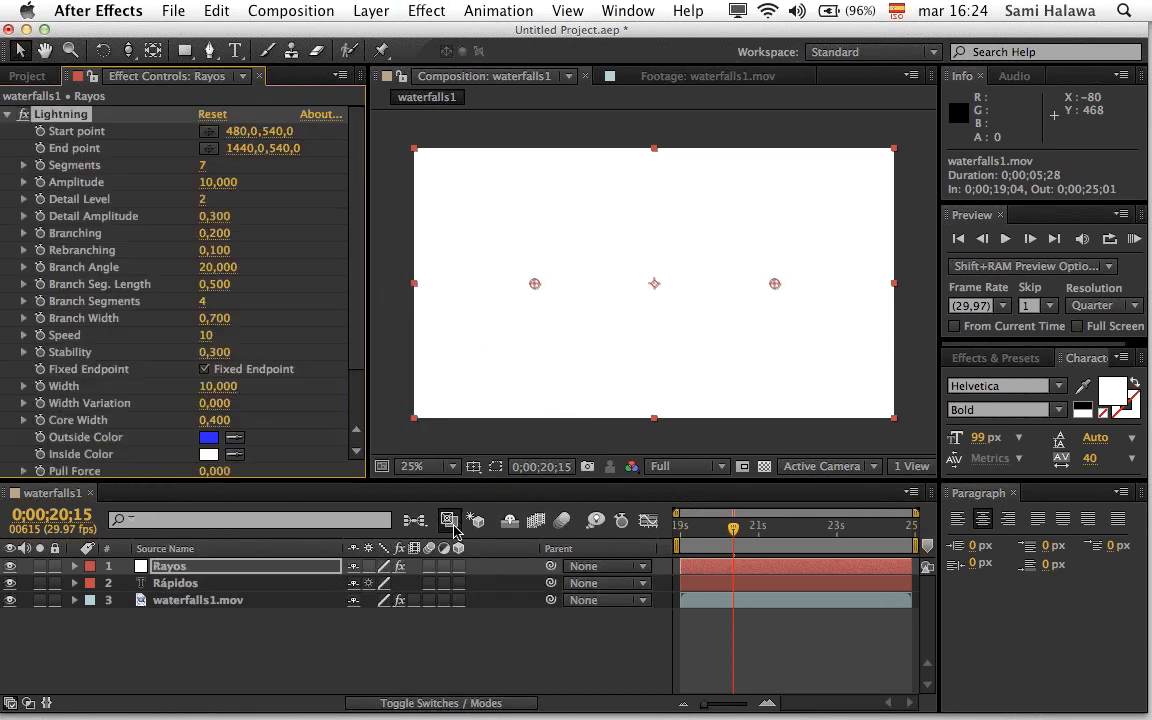
Step: Set the Lightning effect's Blending Mode to Normal on the Rayos layer and review its settings
scroll(250, 412, "down", 3)
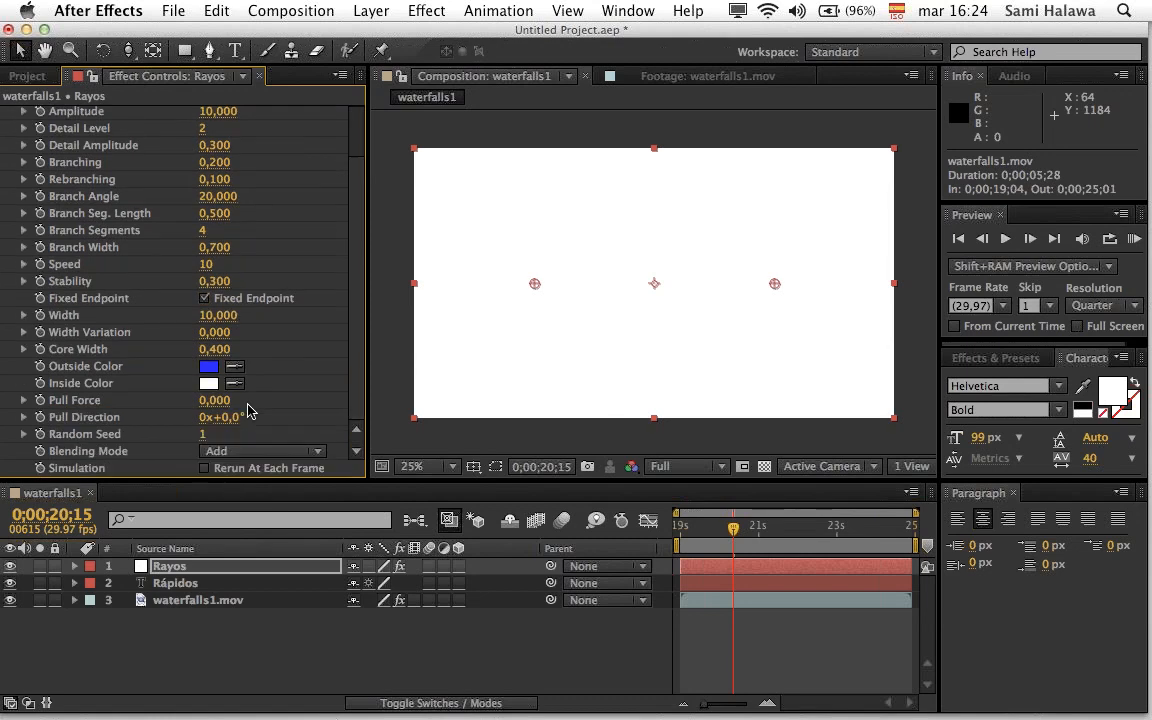
left_click(248, 455)
left_click(247, 471)
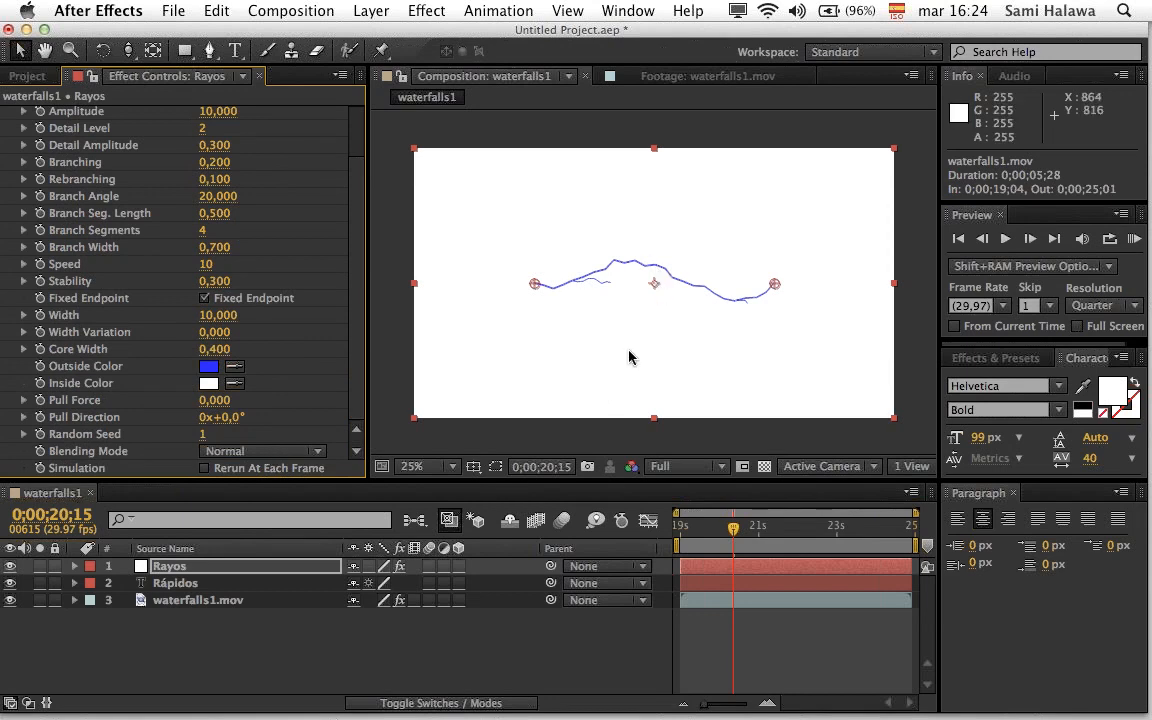
scroll(629, 357, "up", 2)
scroll(629, 357, "down", 2)
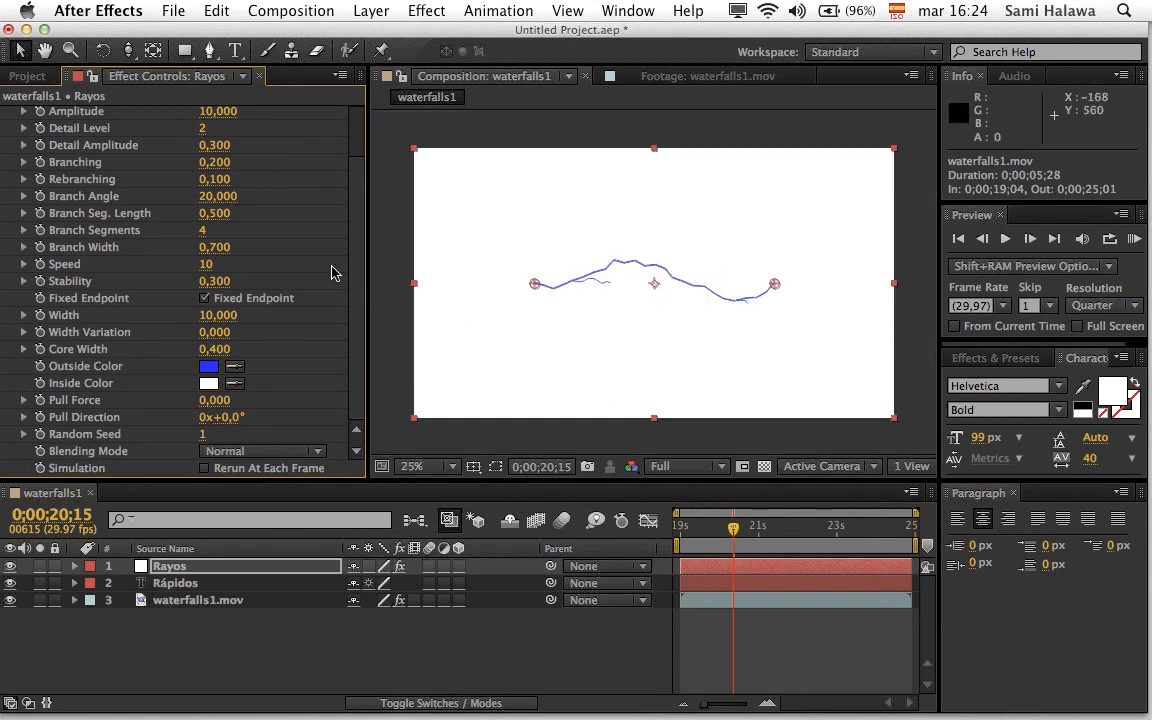
Step: Delete the Lightning effect and the Rayos solid layer from the composition
scroll(302, 247, "up", 3)
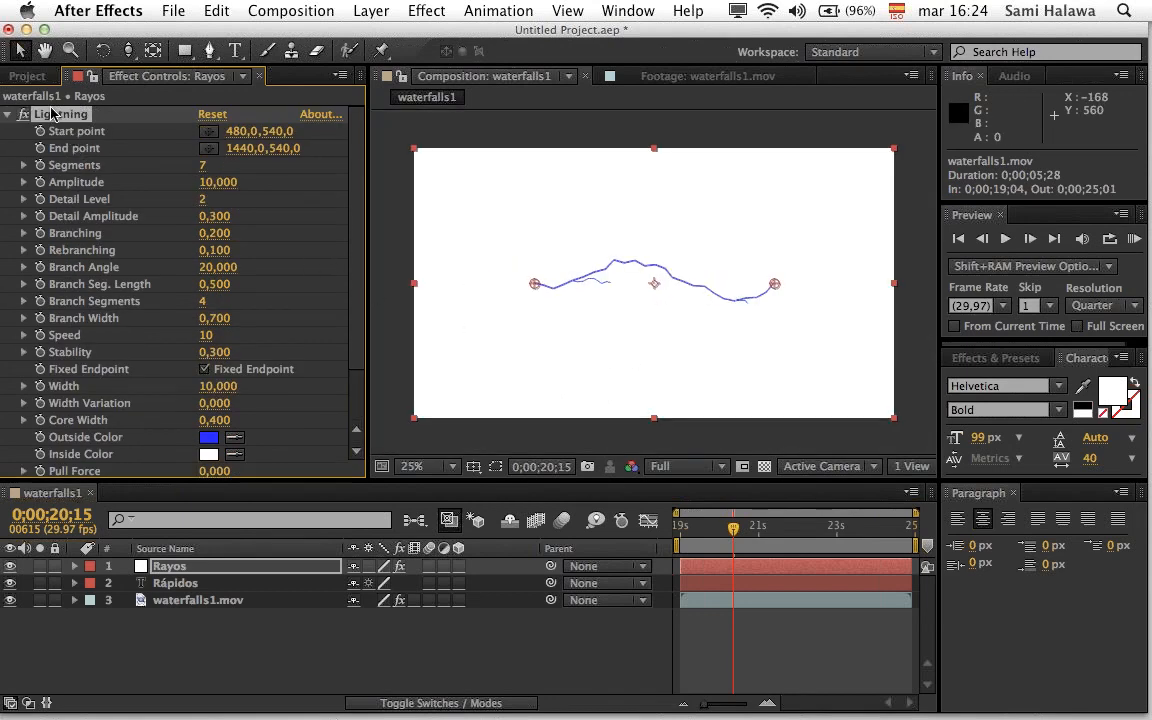
key("Delete")
key("Delete")
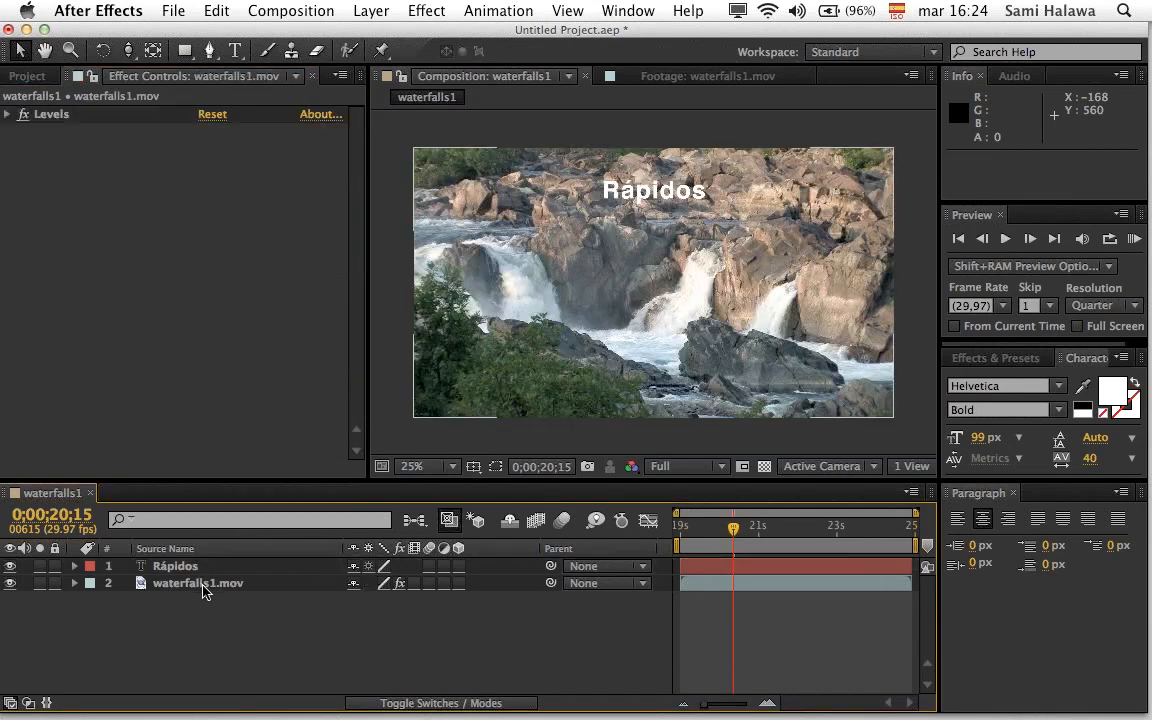
Step: Apply the Lightning effect from the Obsolete category directly to the waterfalls1.mov layer
left_click(200, 584)
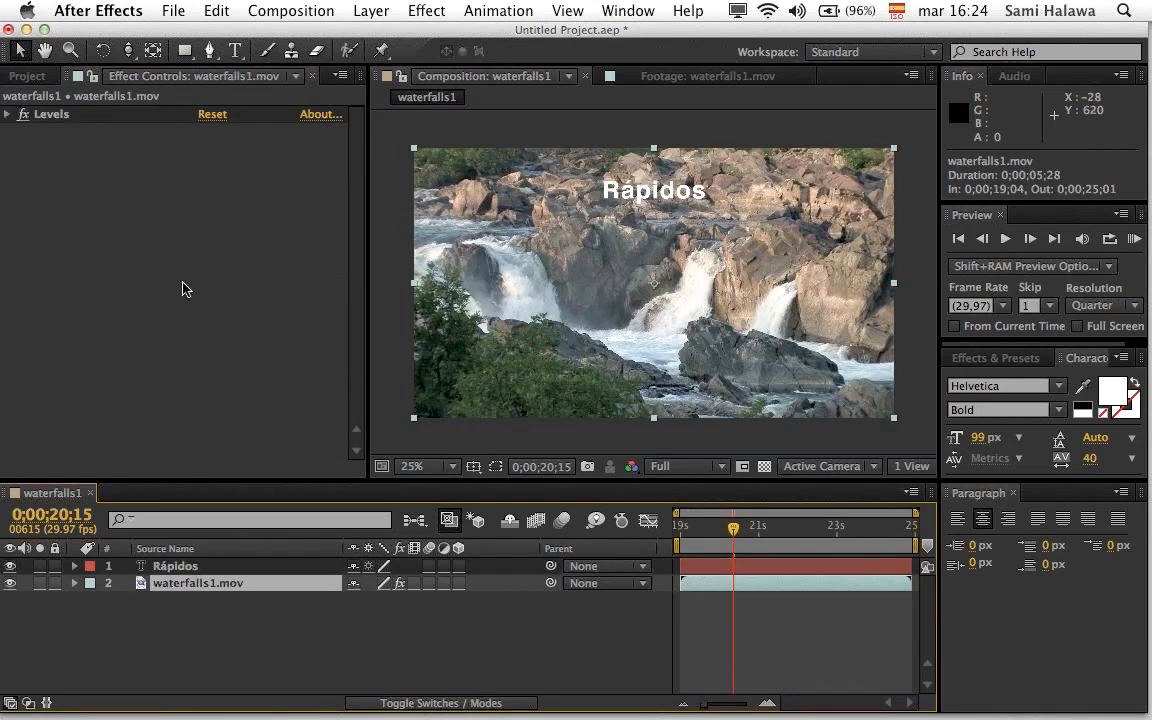
right_click(100, 207)
mouse_move(238, 418)
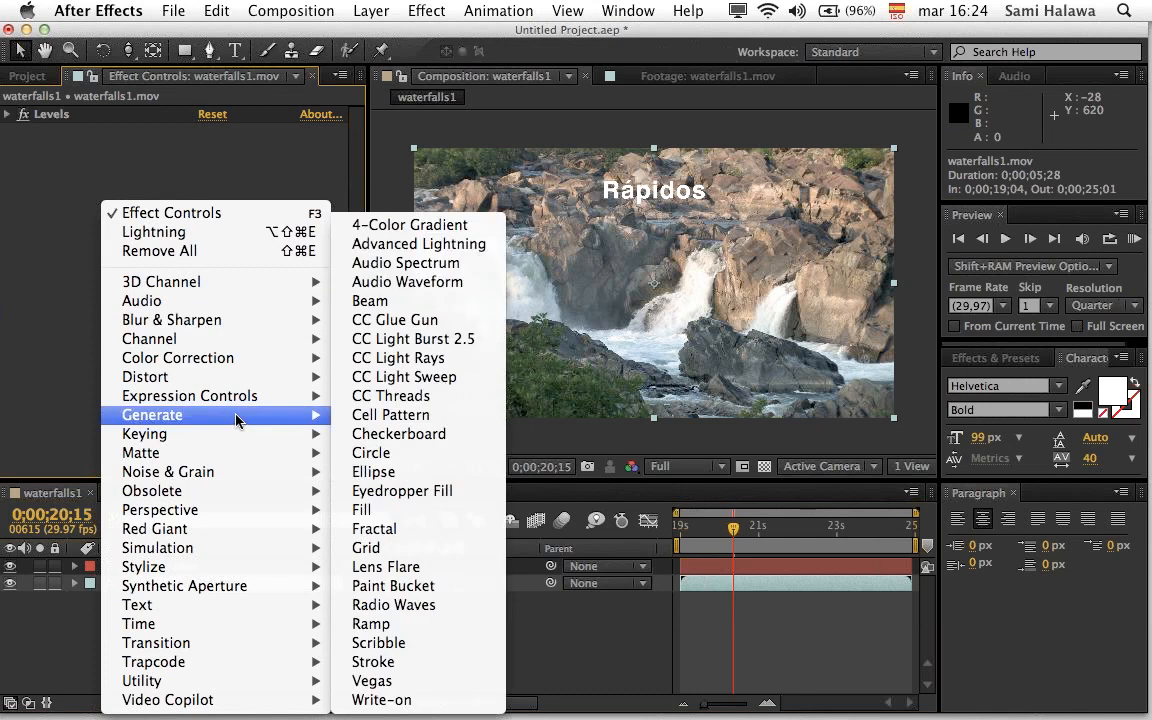
mouse_move(312, 490)
left_click(405, 528)
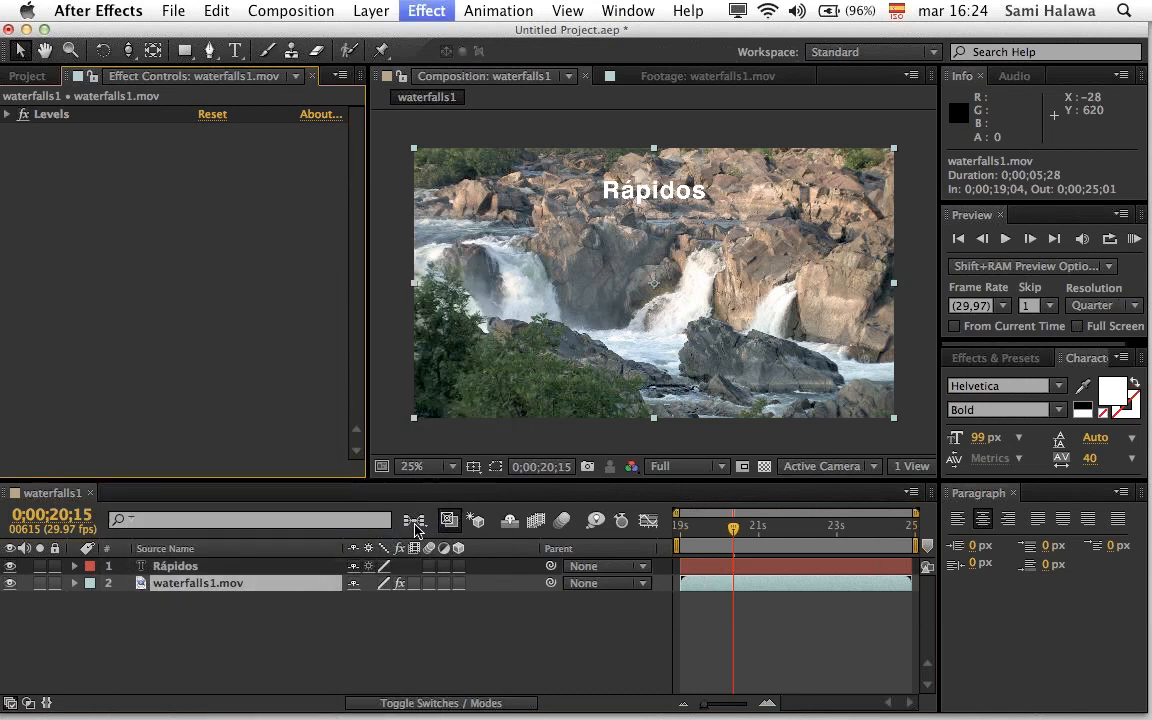
Step: Play back the composition in short stretches to examine how the lightning bolt animates over the waterfall footage
key("period")
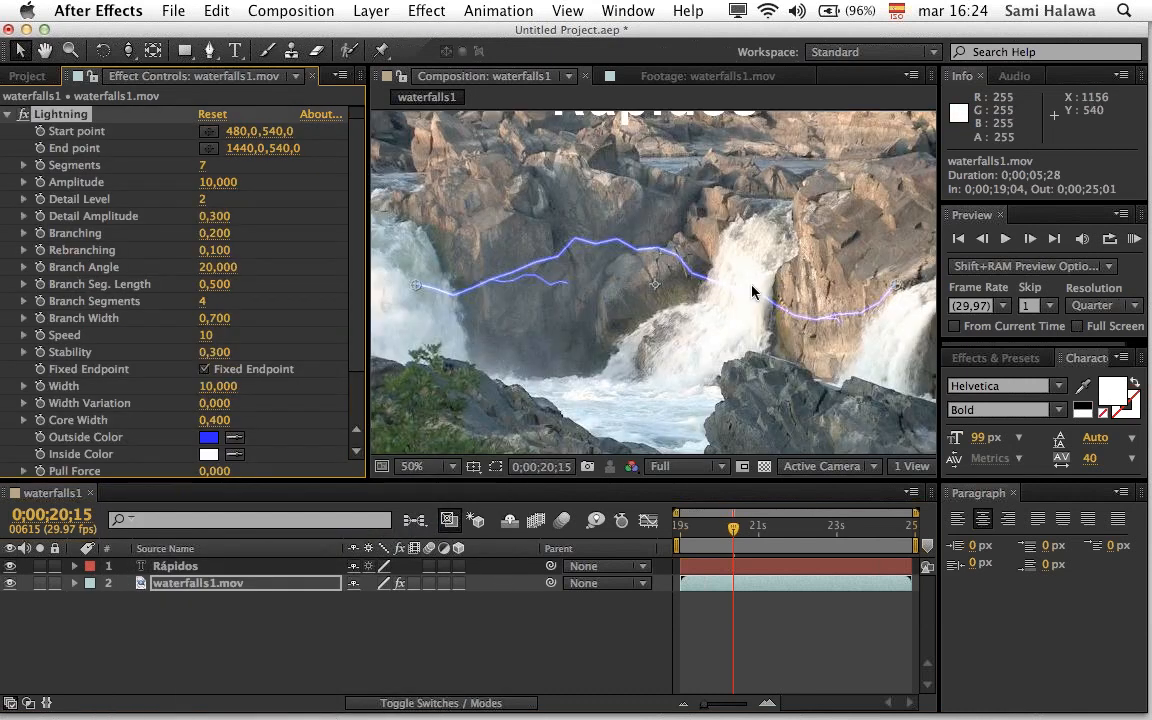
key("space")
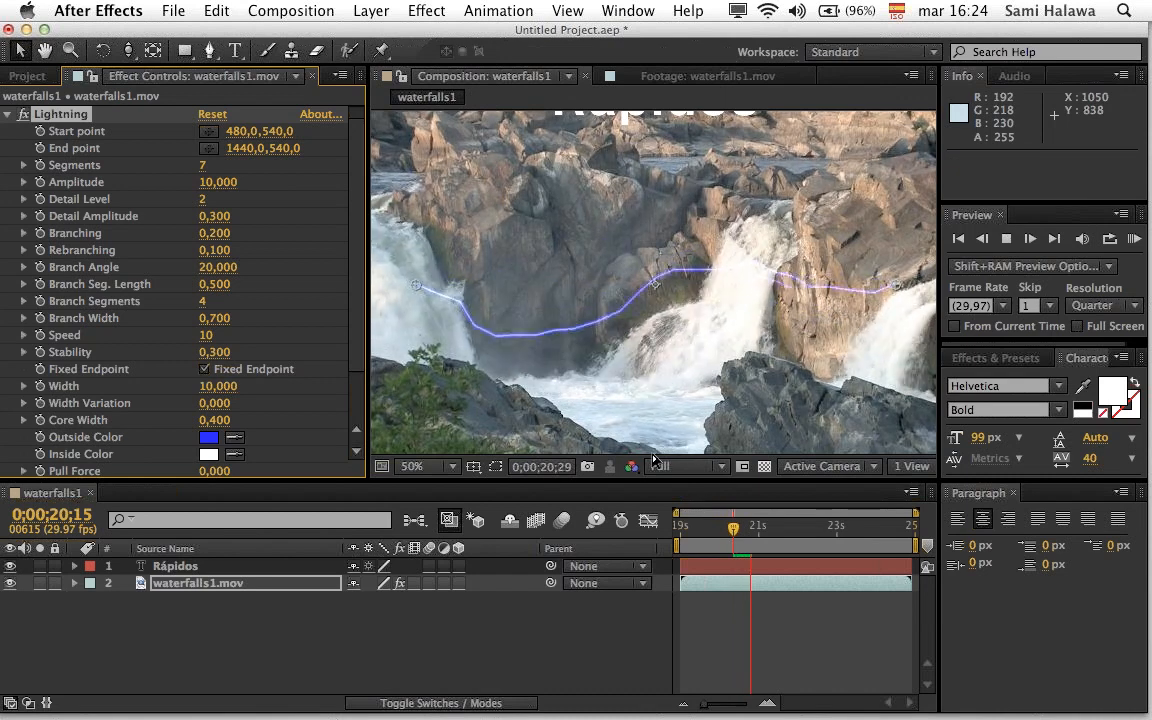
key("space")
scroll(679, 368, "down", 2)
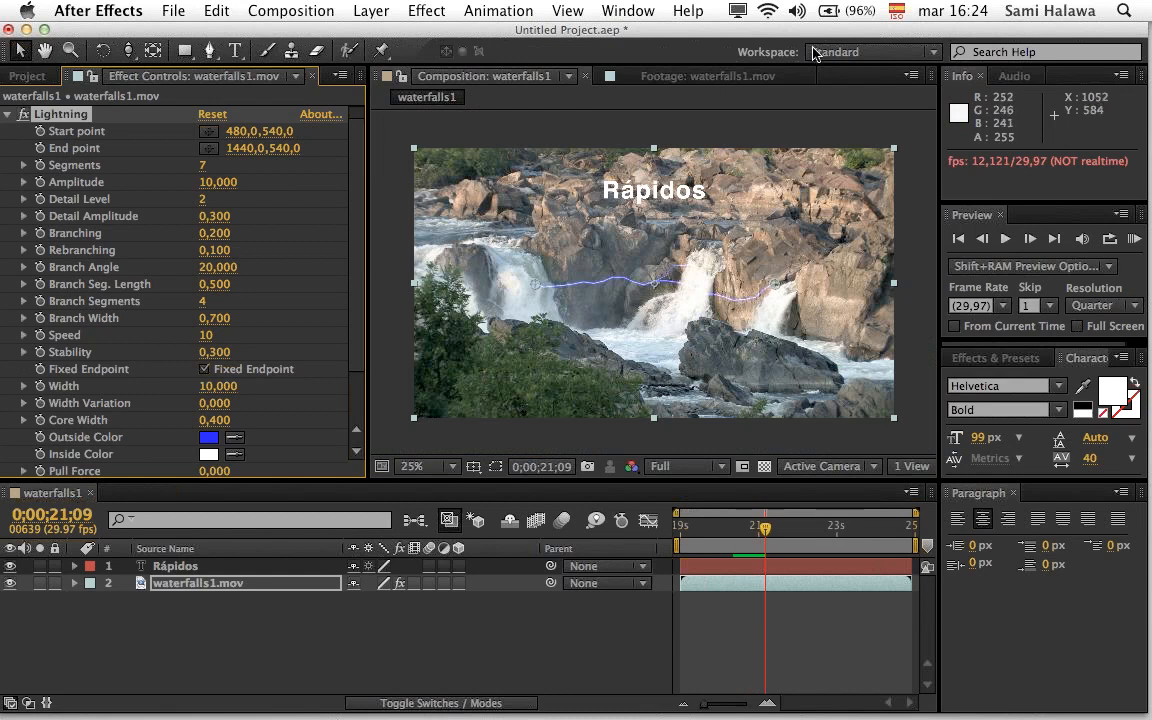
scroll(733, 360, "up", 1)
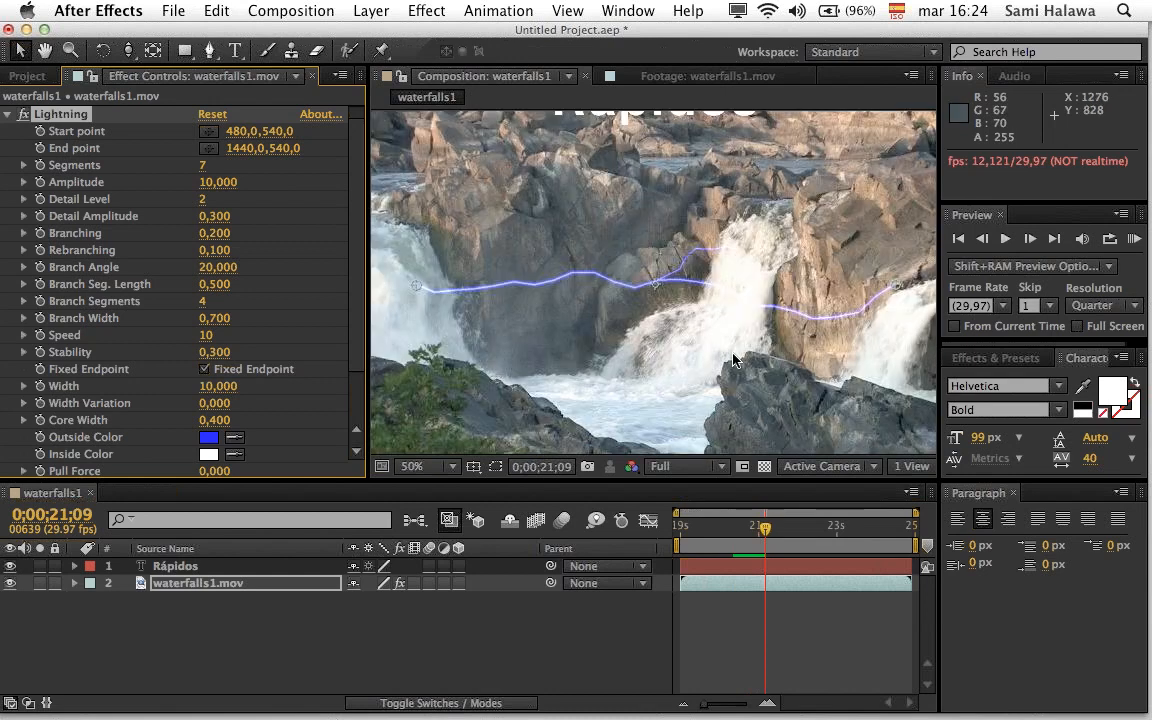
key("space")
key("space")
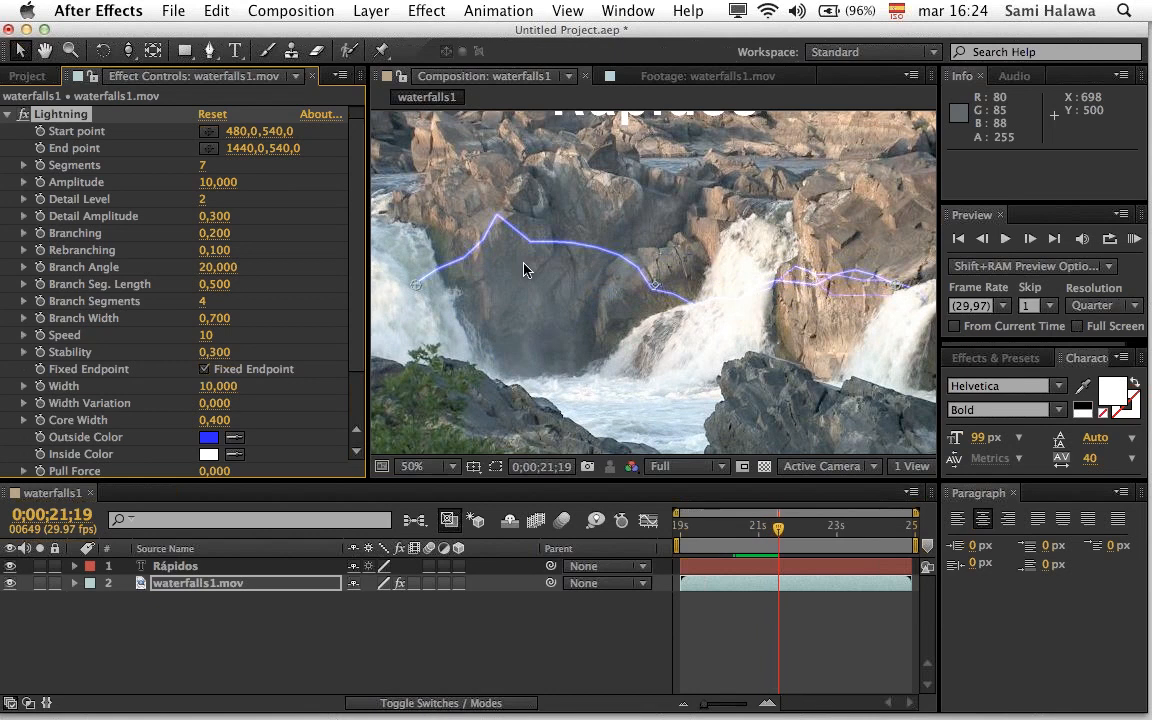
scroll(527, 268, "down", 1)
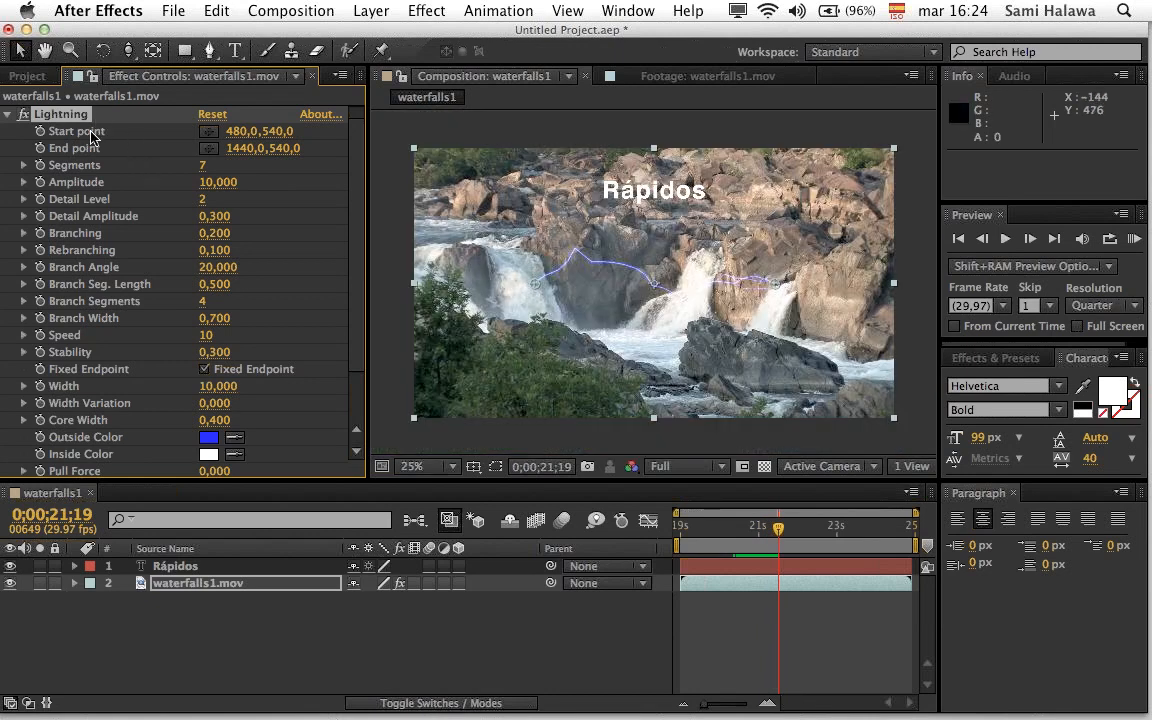
Step: Move the lightning's start point to about 500, 592, raise its Segments to 25, and preview the bolt fitted in view
mouse_move(535, 283)
left_mouse_down()
mouse_move(518, 305)
mouse_move(546, 294)
left_mouse_up()
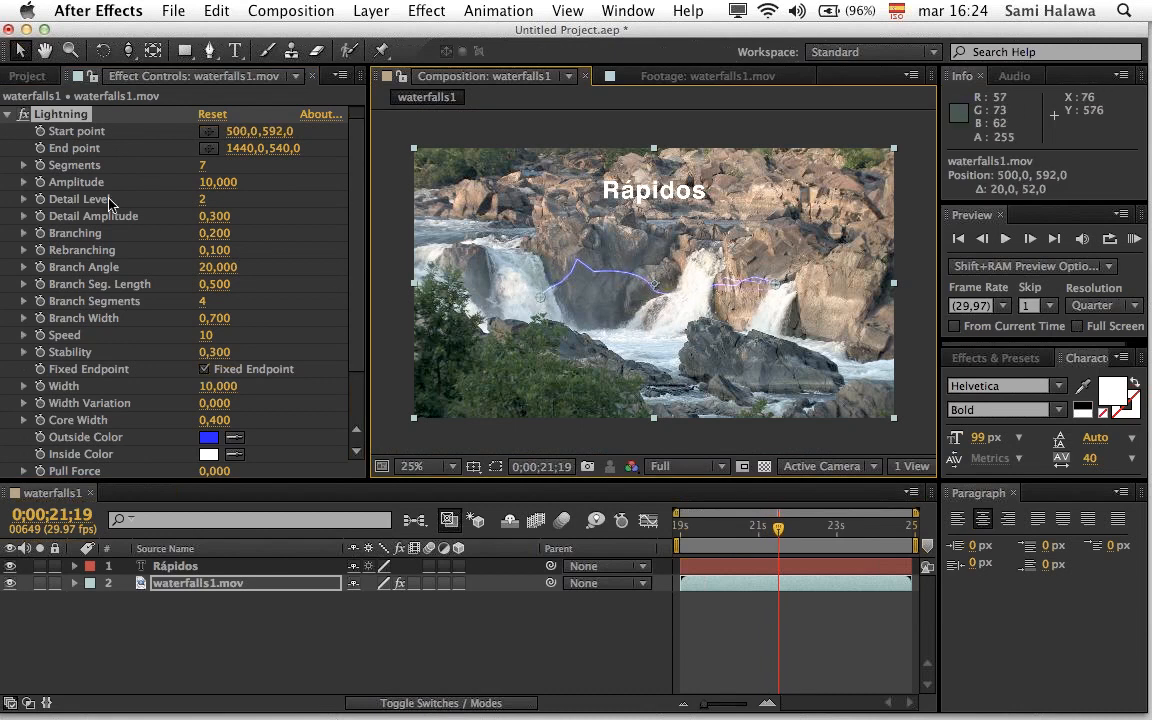
left_click(186, 165)
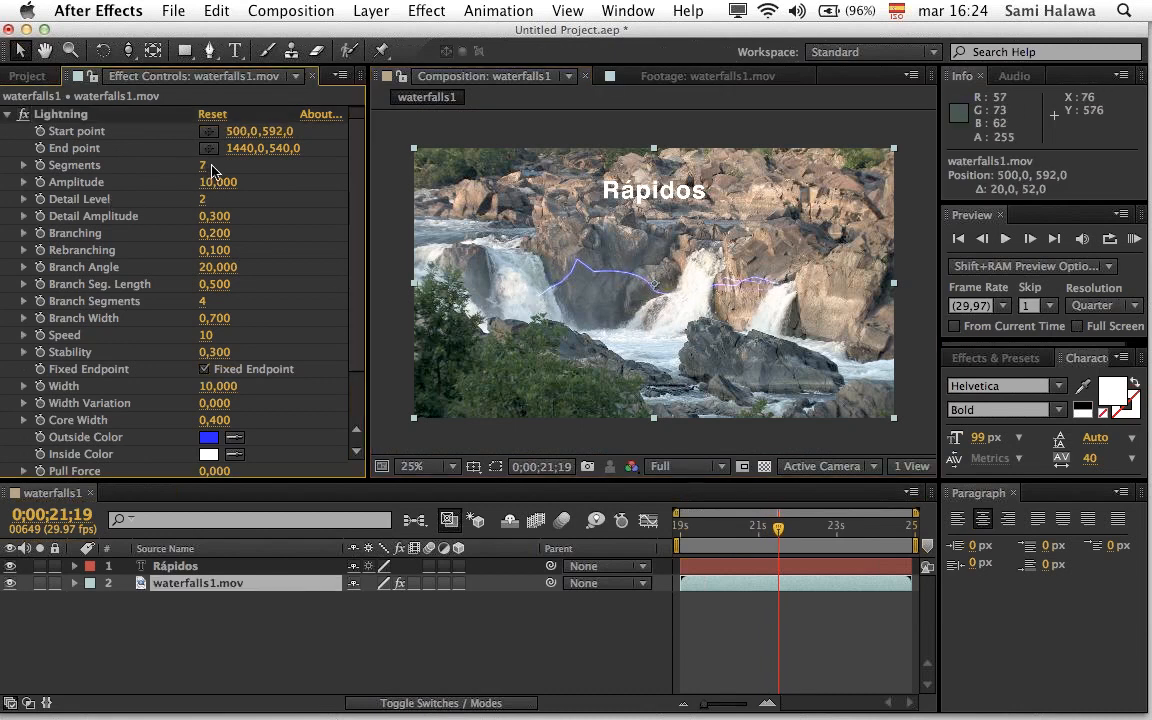
left_click_drag(201, 165, 240, 163)
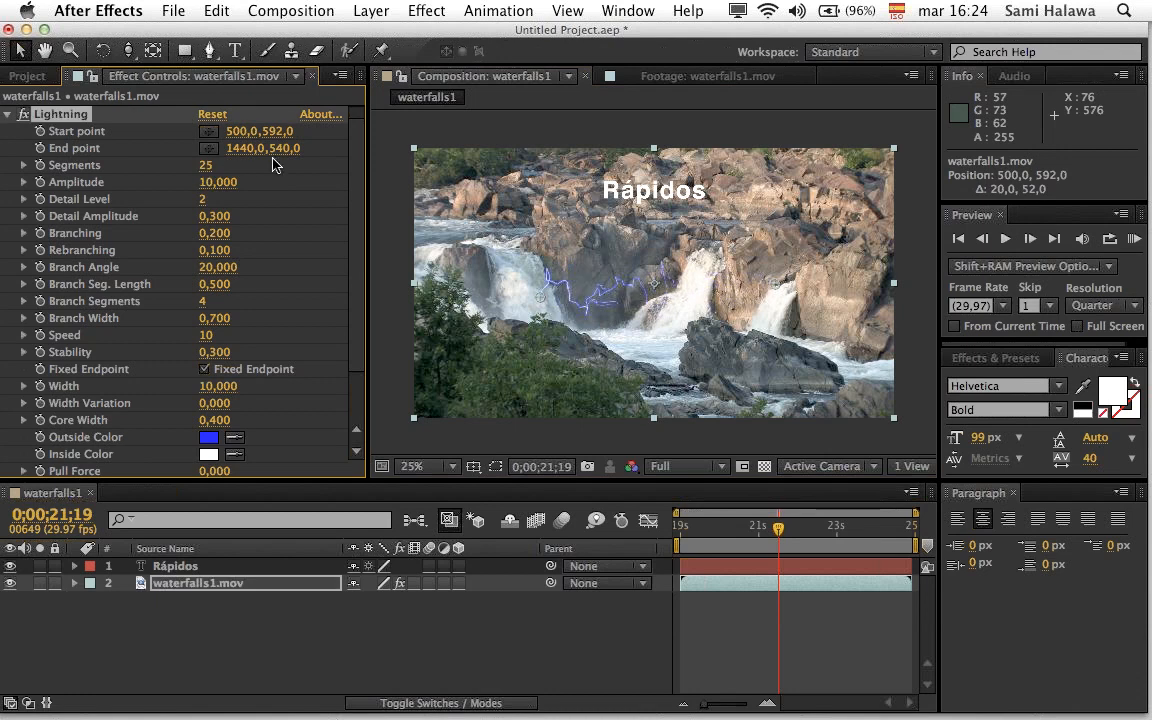
key("space")
scroll(637, 370, "up", 2)
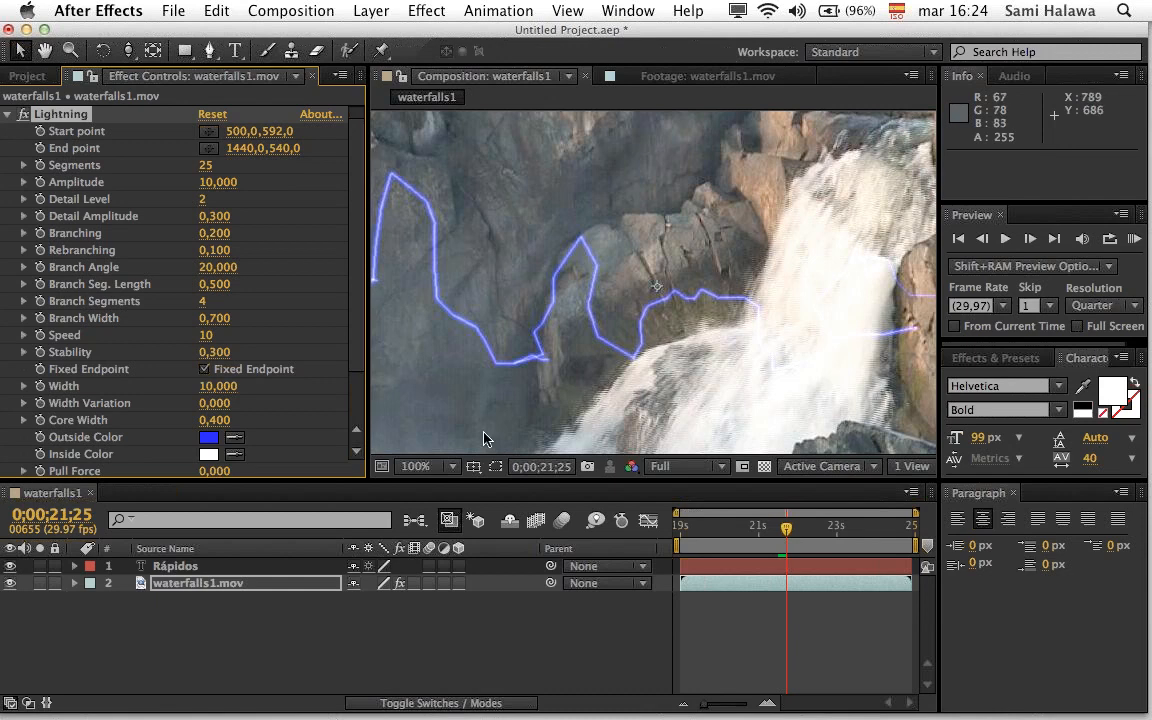
left_click(416, 466)
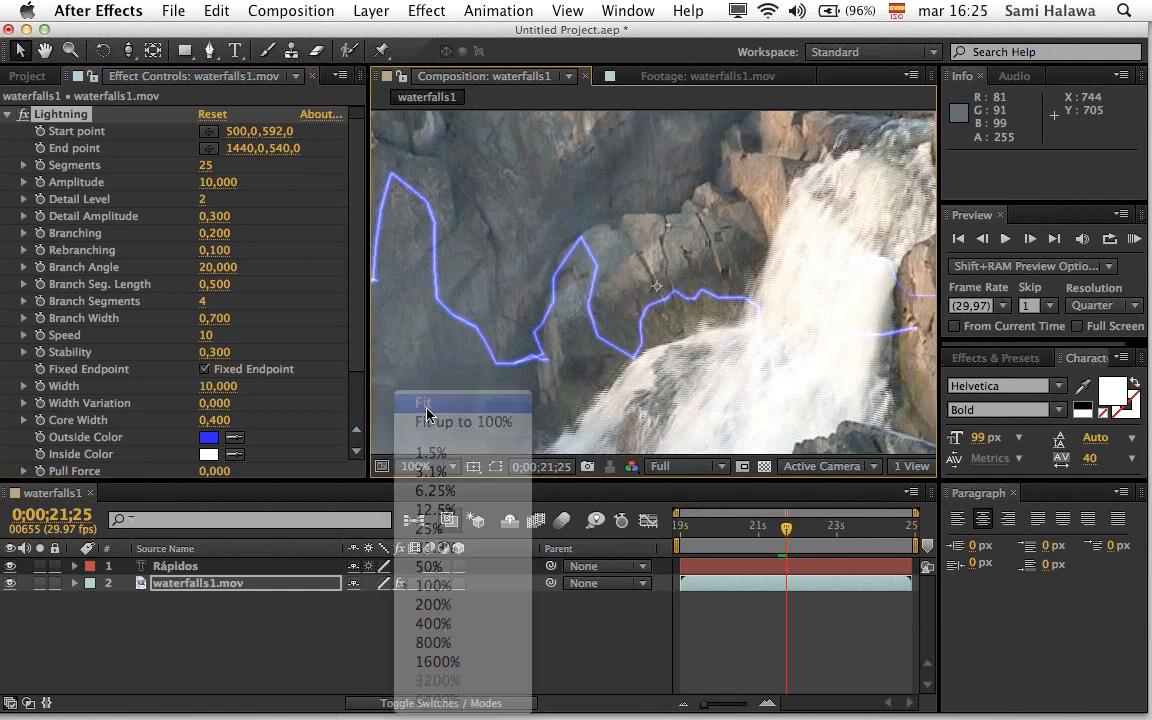
left_click(425, 405)
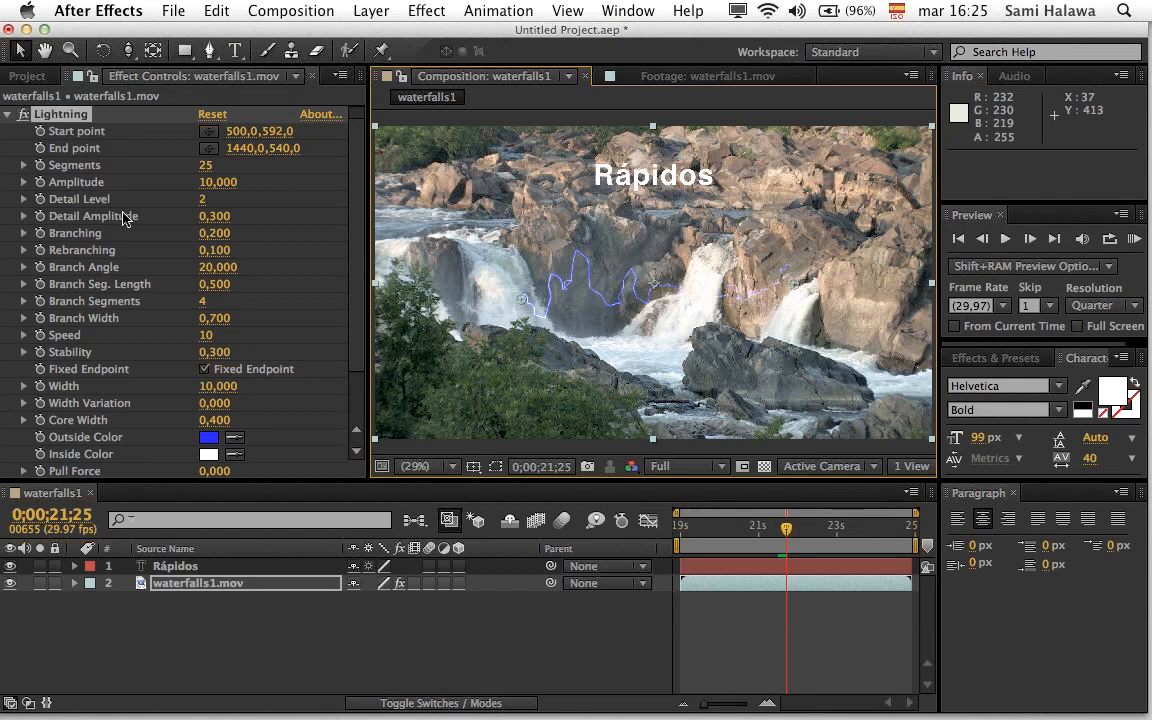
Step: Delete the Lightning effect from the waterfalls1.mov layer, keeping Levels
left_click(70, 115)
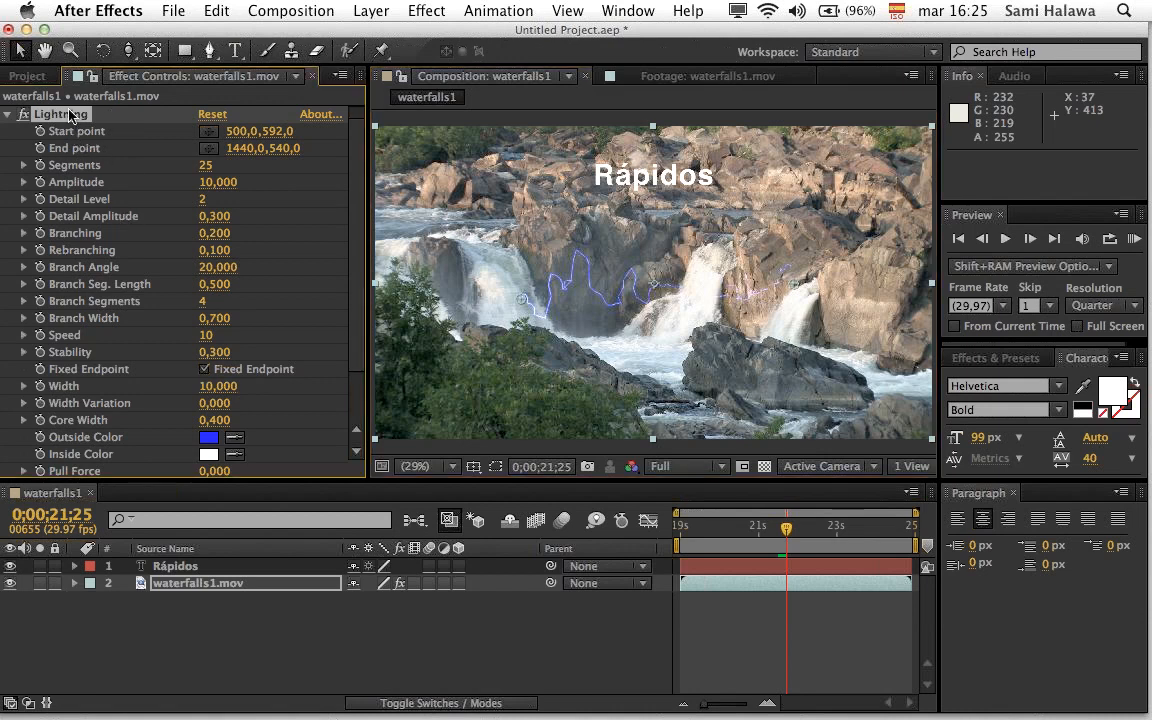
left_click(8, 113)
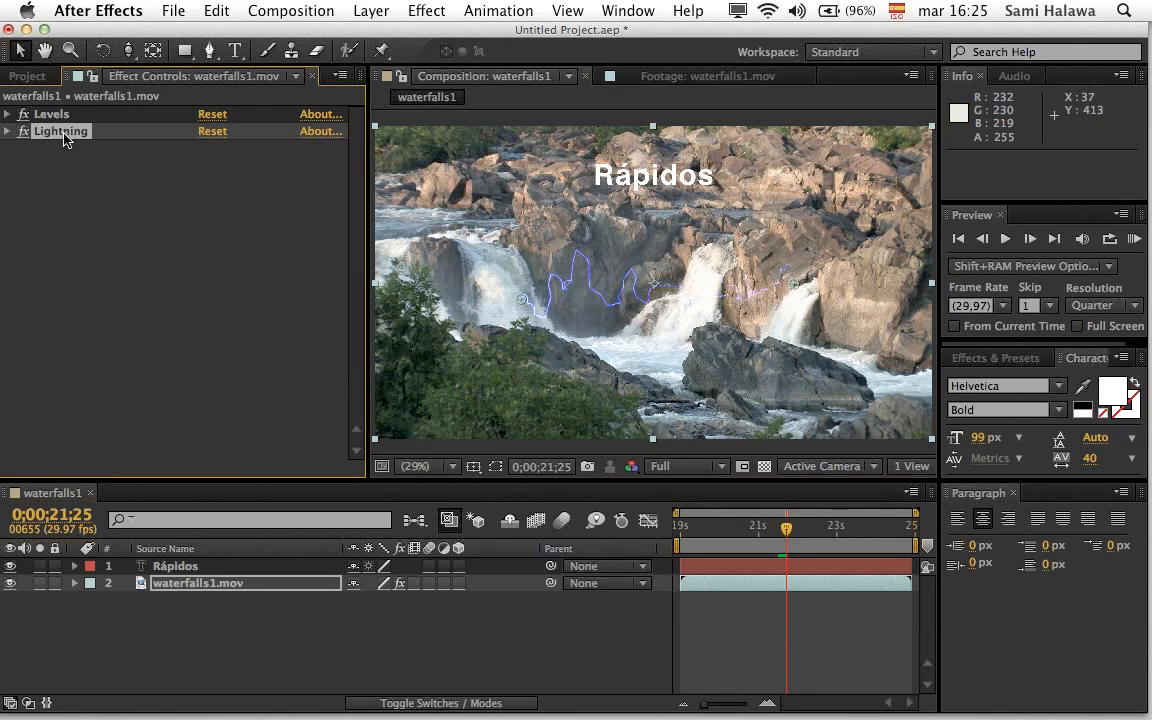
left_click(58, 121)
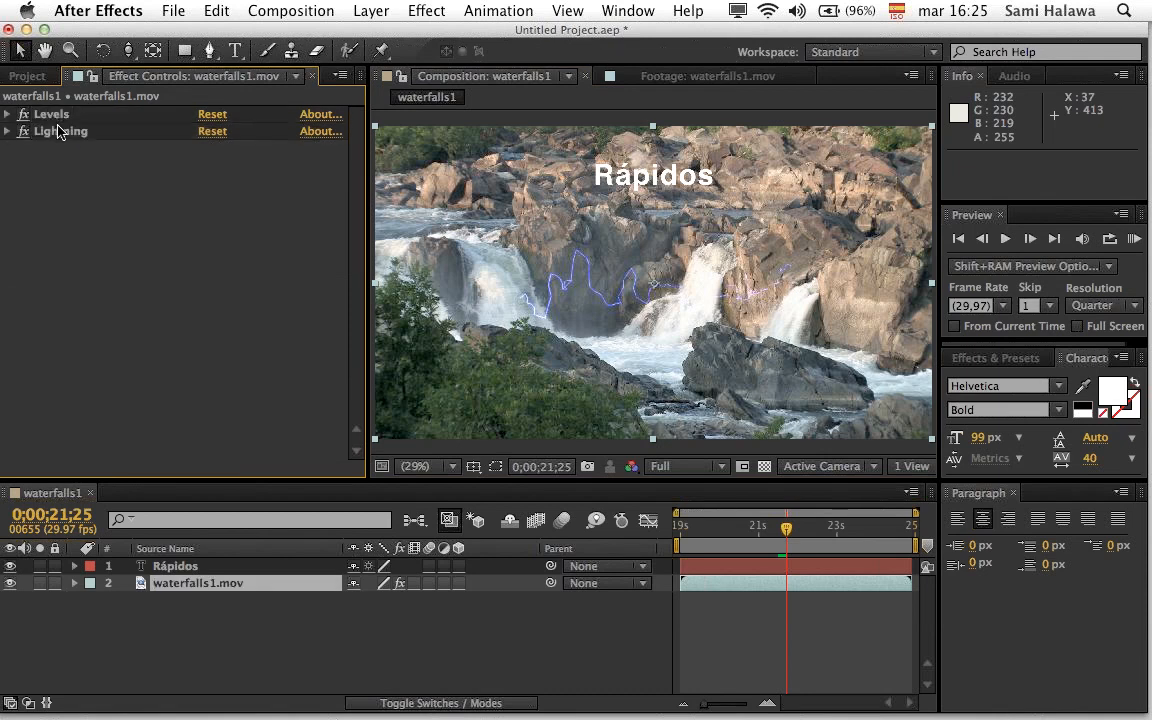
left_click(58, 136)
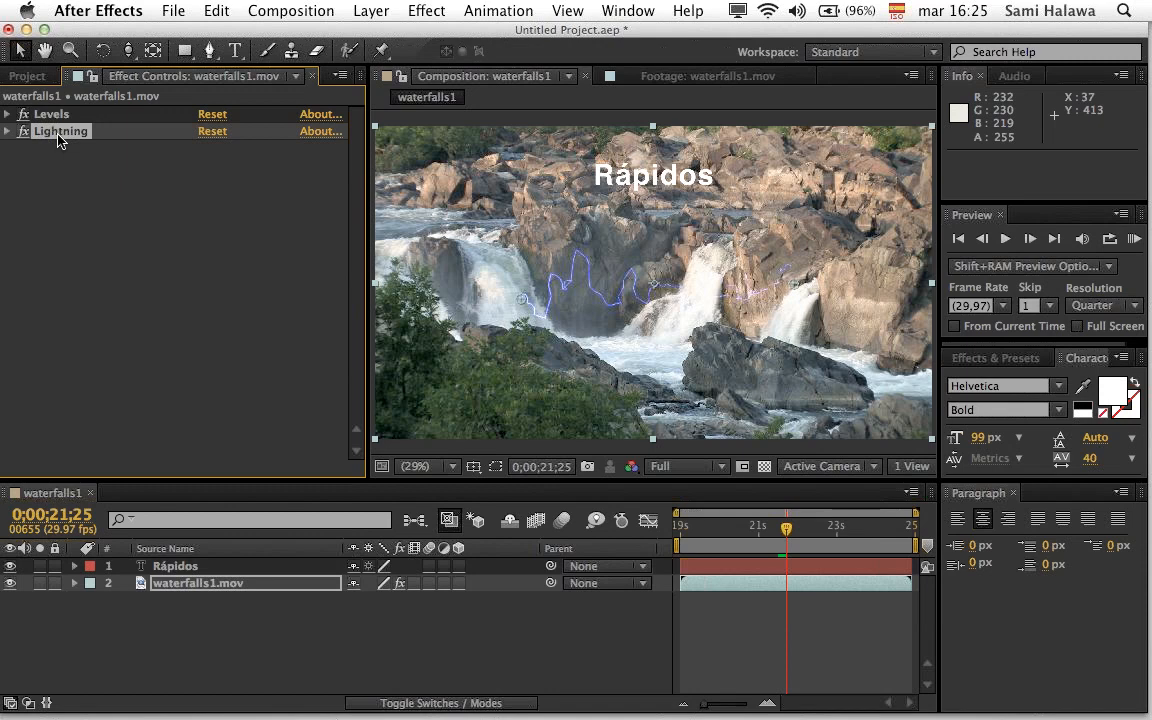
key("Delete")
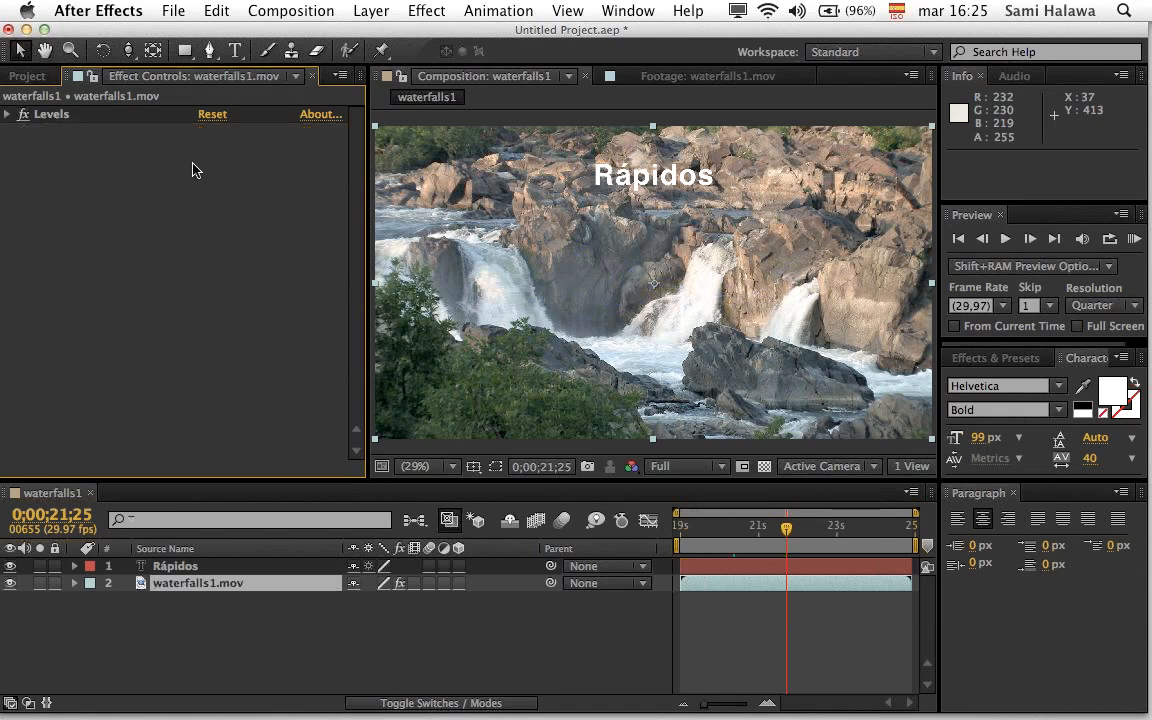
Step: Examine the available effect categories, including Red Giant, Simulation, Stylize, Text, Transition, Utility and Video Copilot
left_click(426, 11)
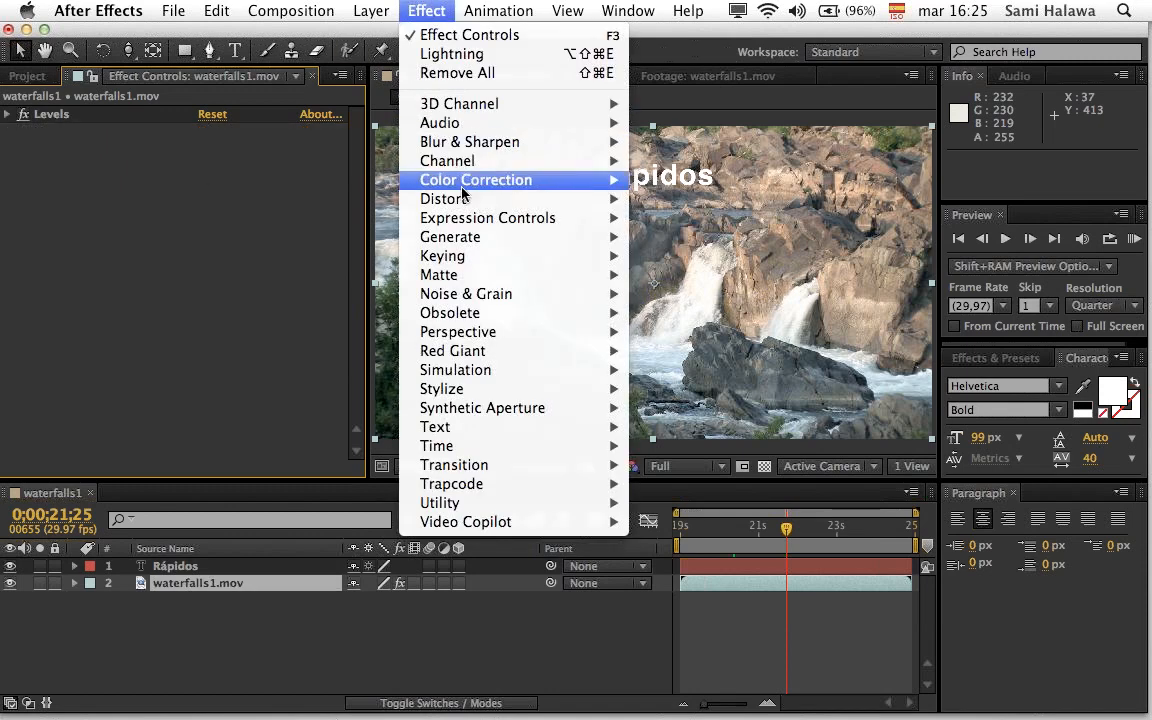
mouse_move(469, 318)
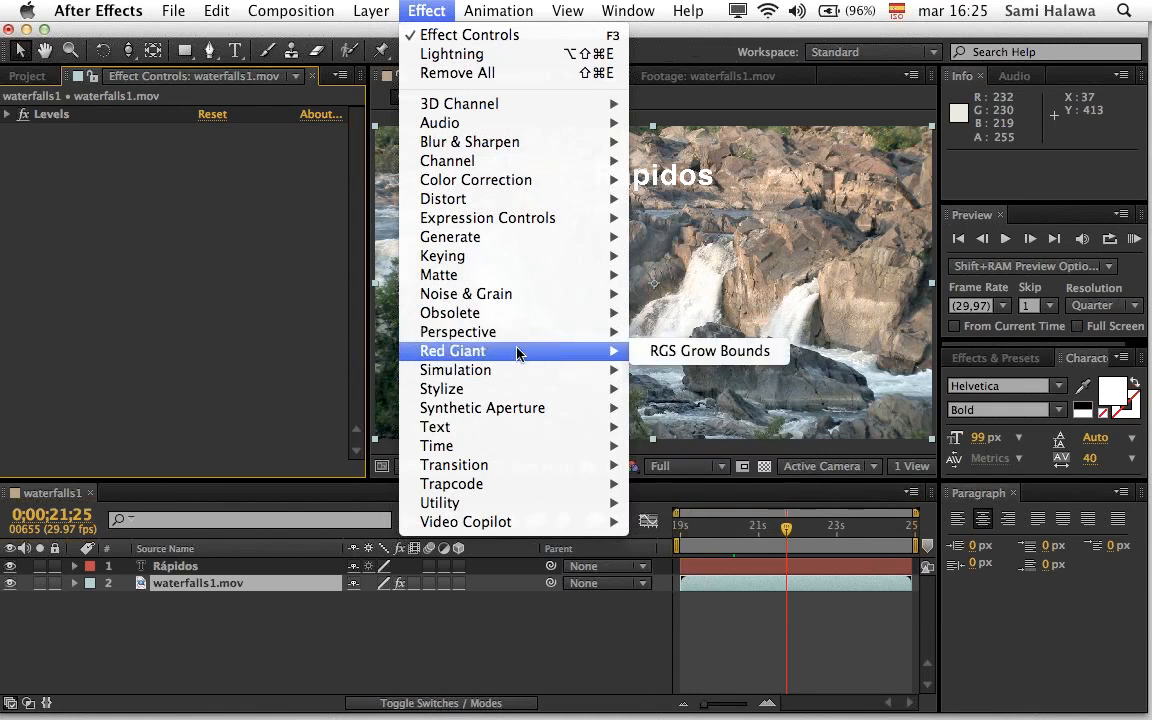
mouse_move(481, 352)
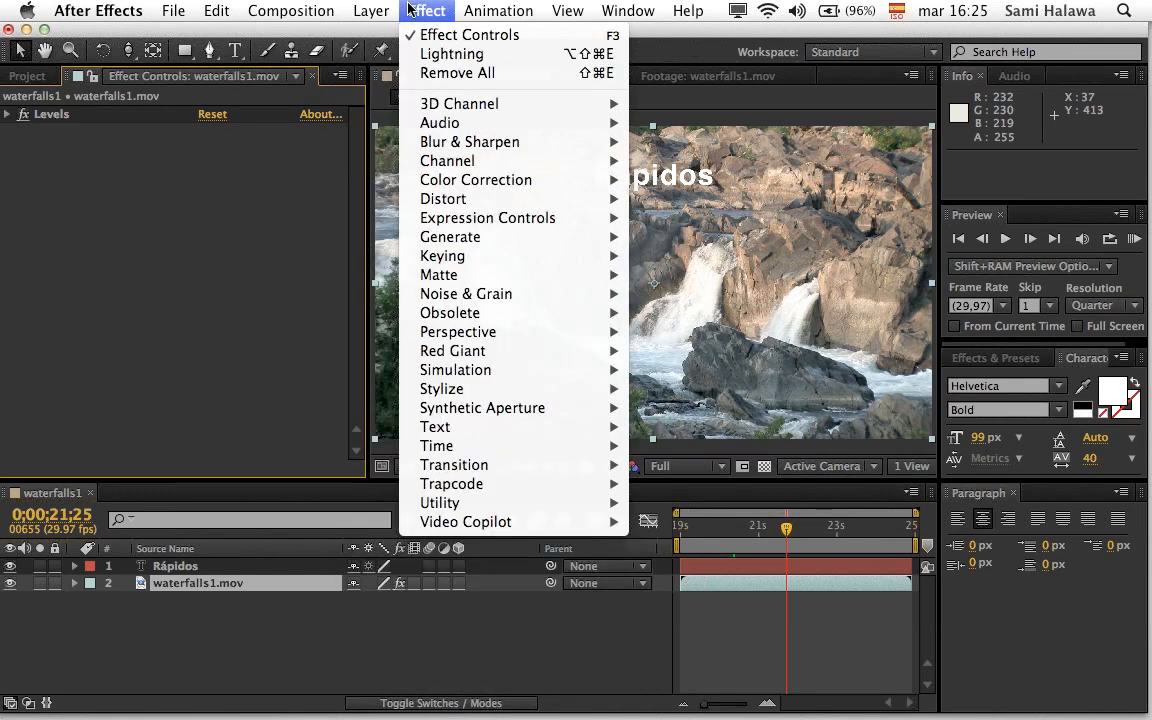
mouse_move(528, 207)
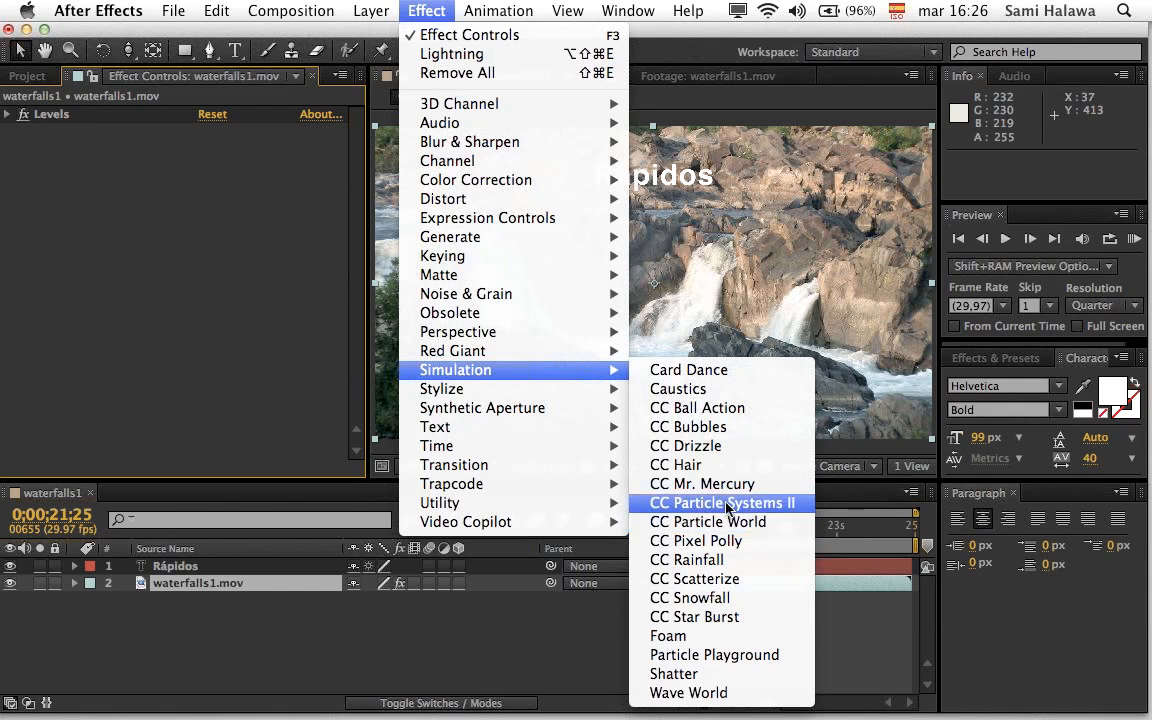
mouse_move(586, 388)
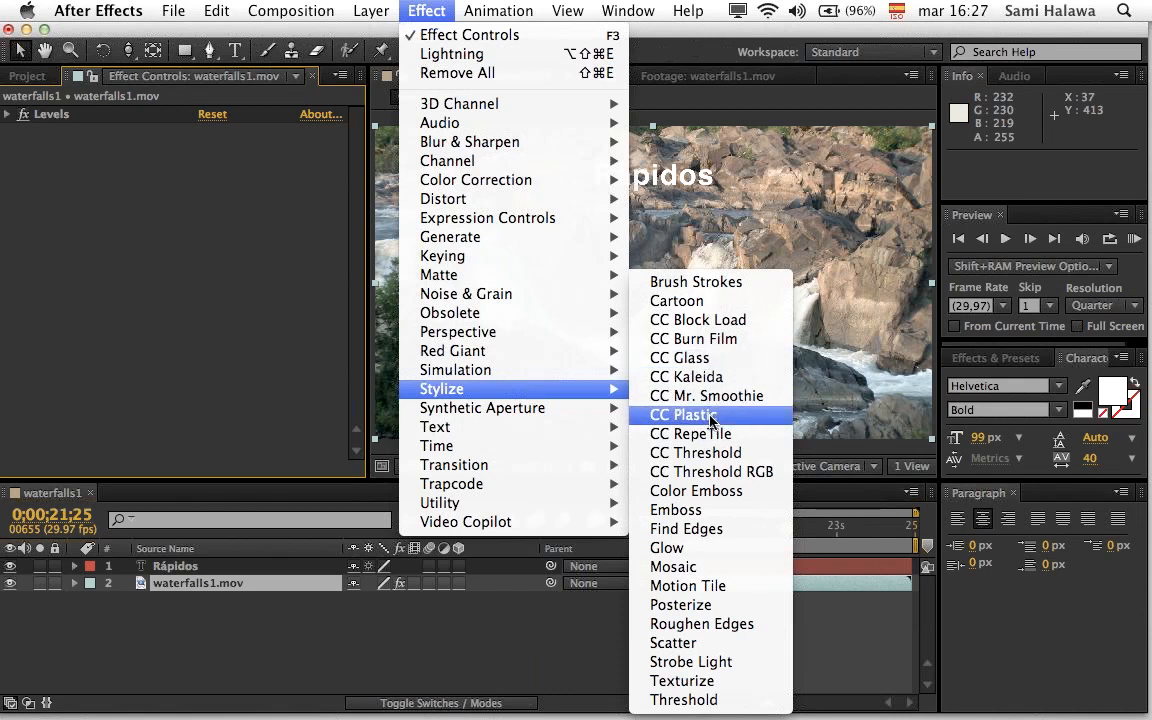
mouse_move(570, 408)
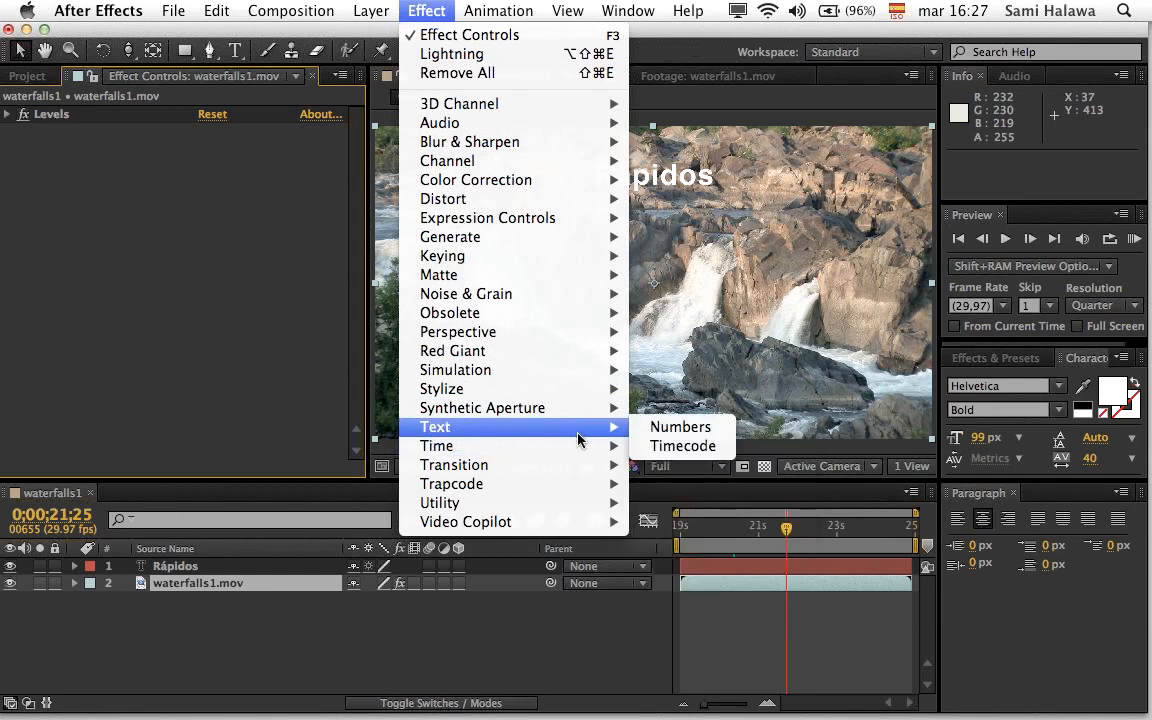
mouse_move(480, 449)
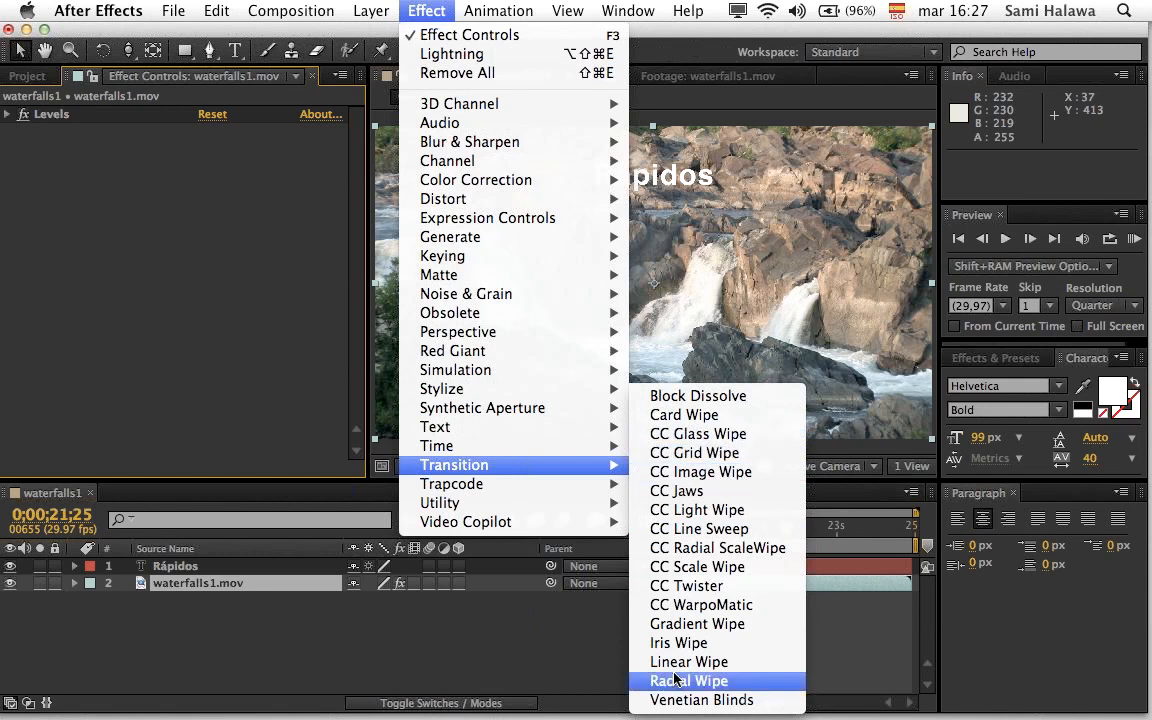
mouse_move(600, 486)
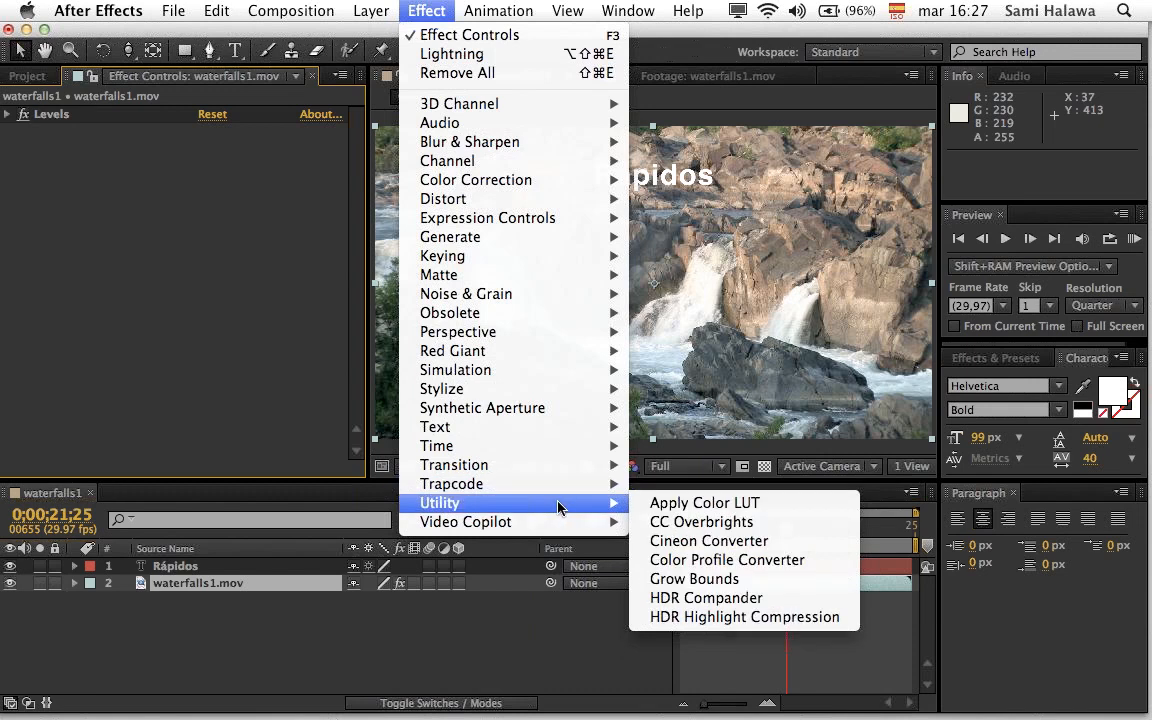
mouse_move(600, 521)
left_click(434, 10)
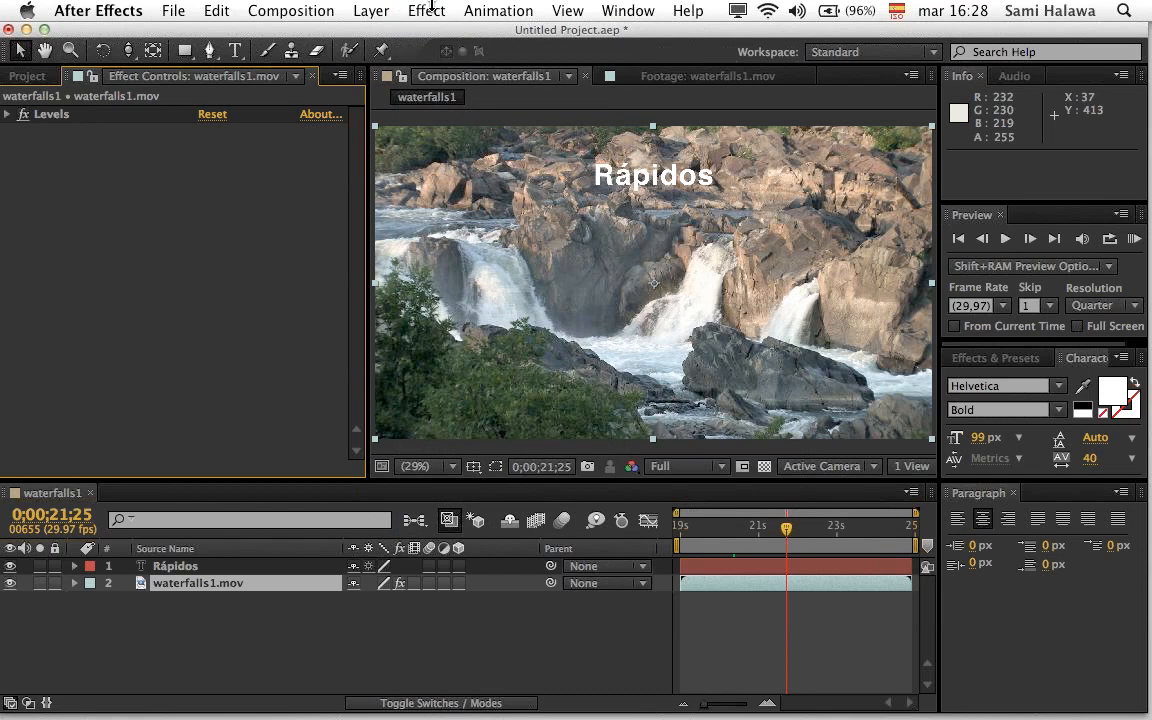
left_click(428, 10)
mouse_move(514, 237)
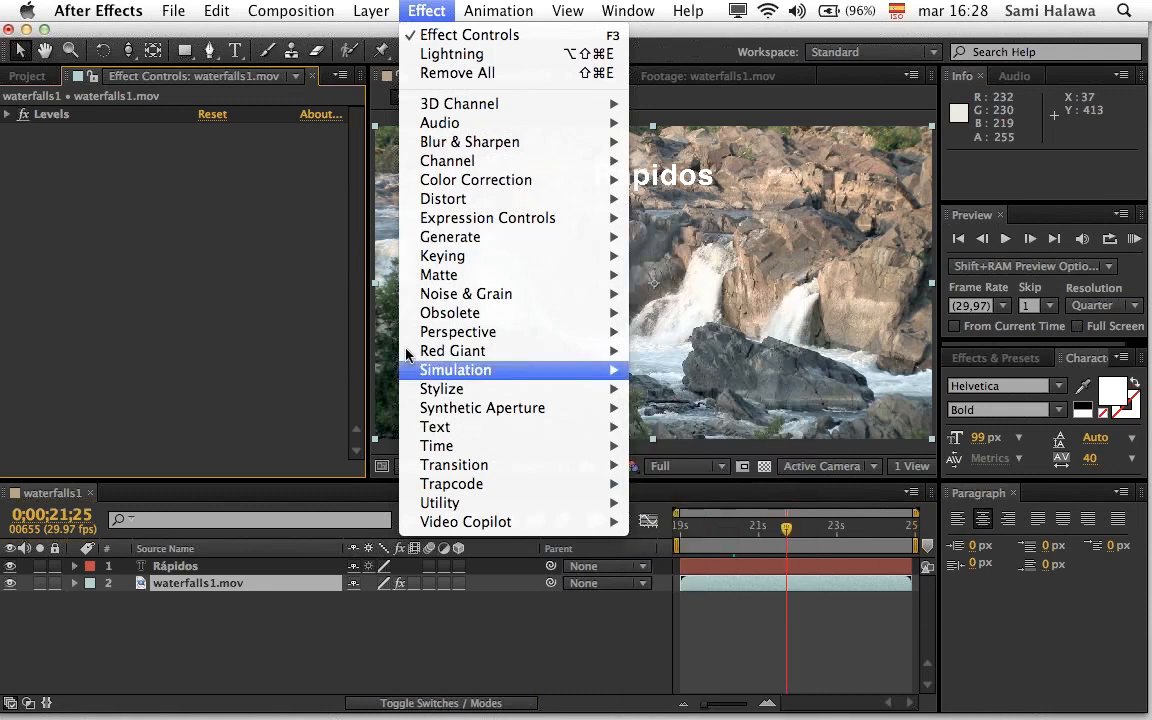
left_click(337, 295)
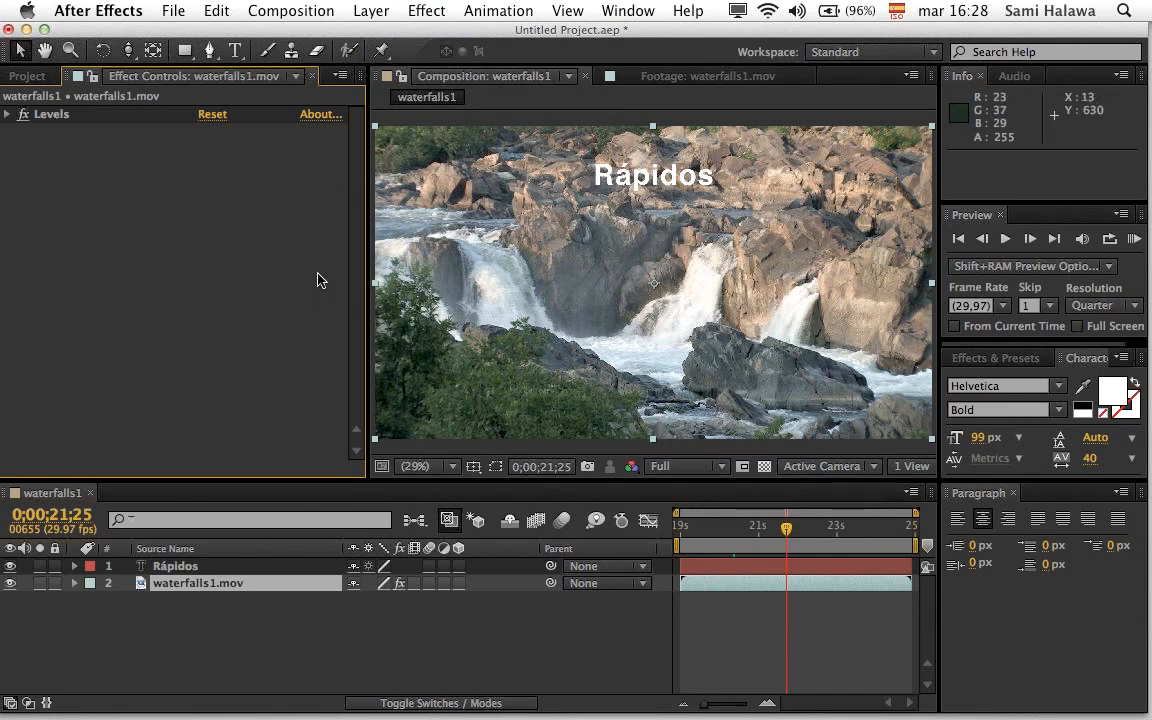
Step: Apply a Gaussian Blur from the Blur & Sharpen category to the waterfalls1.mov layer with a Blurriness of about 21
left_click(168, 628)
left_click(200, 583)
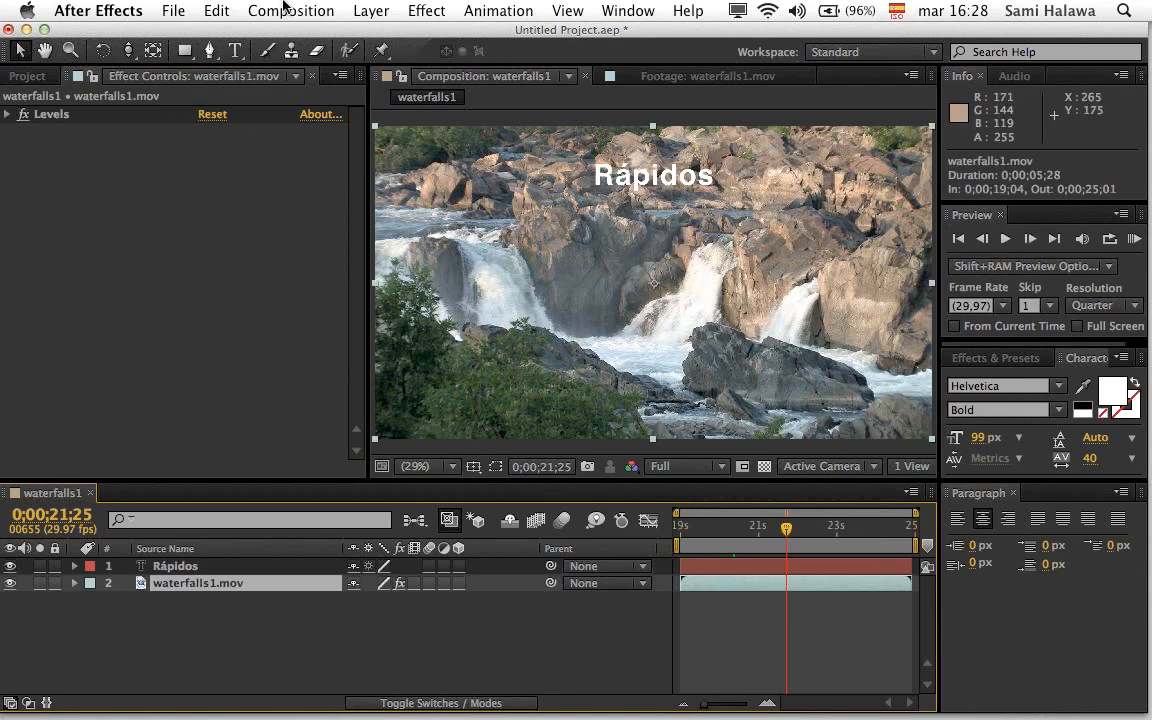
left_click(372, 10)
mouse_move(418, 10)
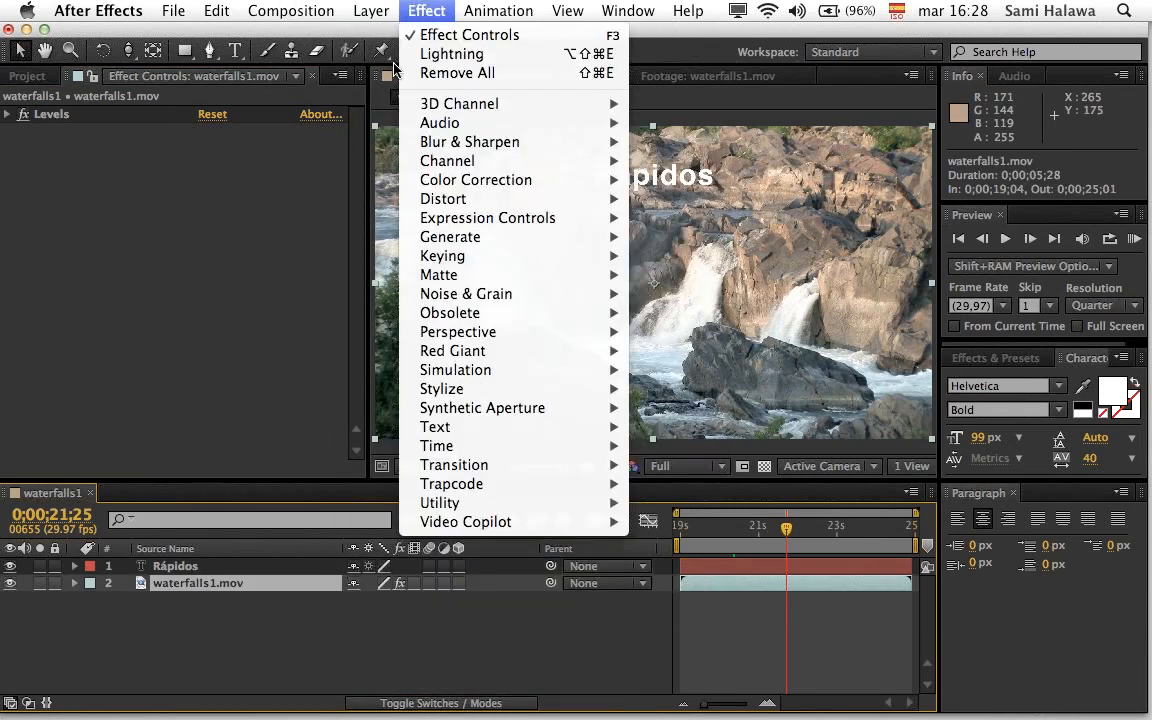
mouse_move(463, 146)
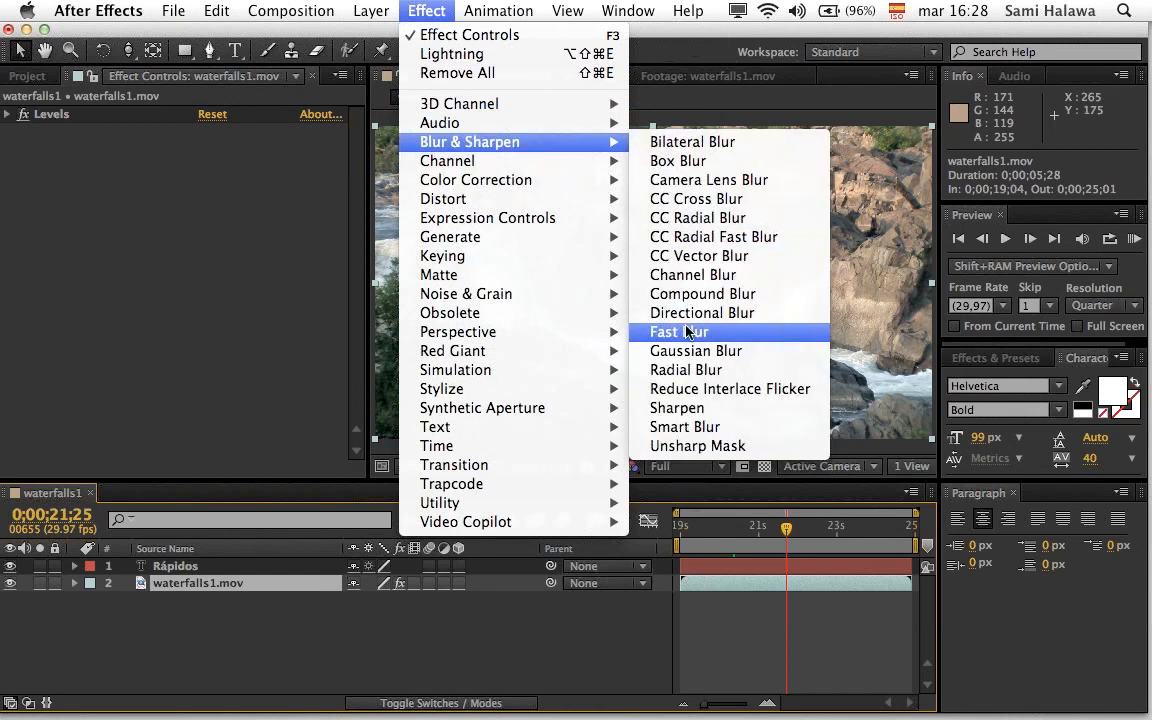
left_click(650, 350)
left_click_drag(202, 151, 540, 239)
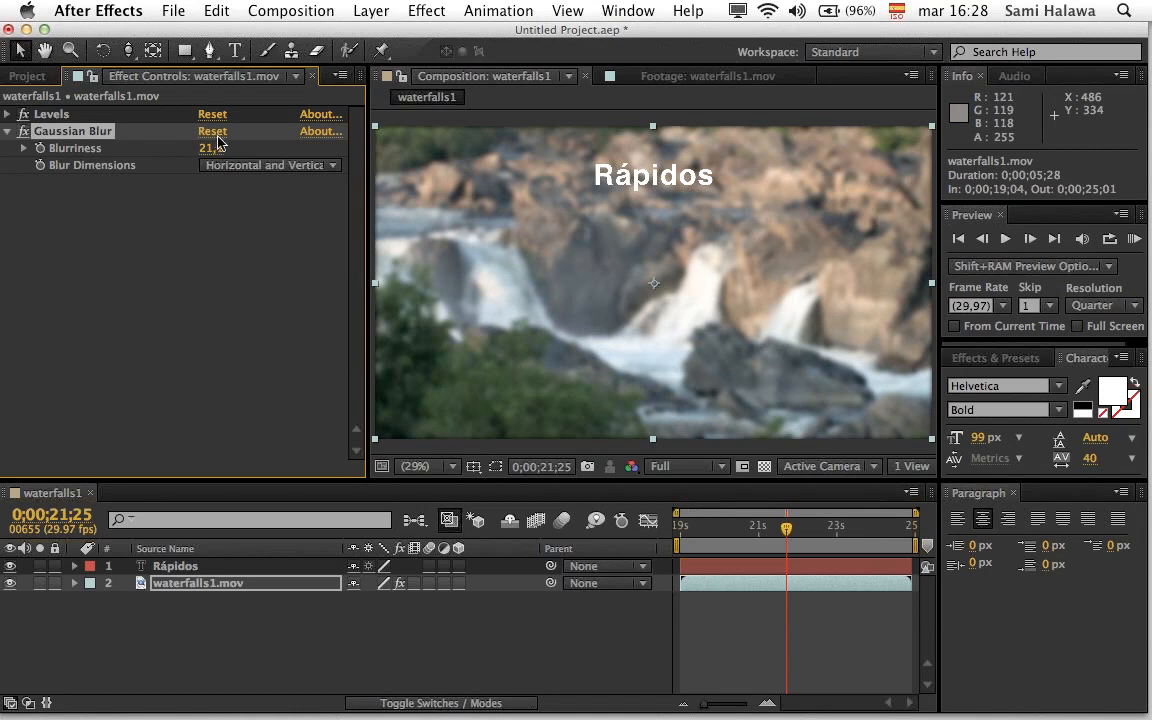
Step: Set the Gaussian Blur's Blurriness on waterfalls1.mov to 0 and hide the Rápidos title layer
left_click_drag(207, 148, 92, 185)
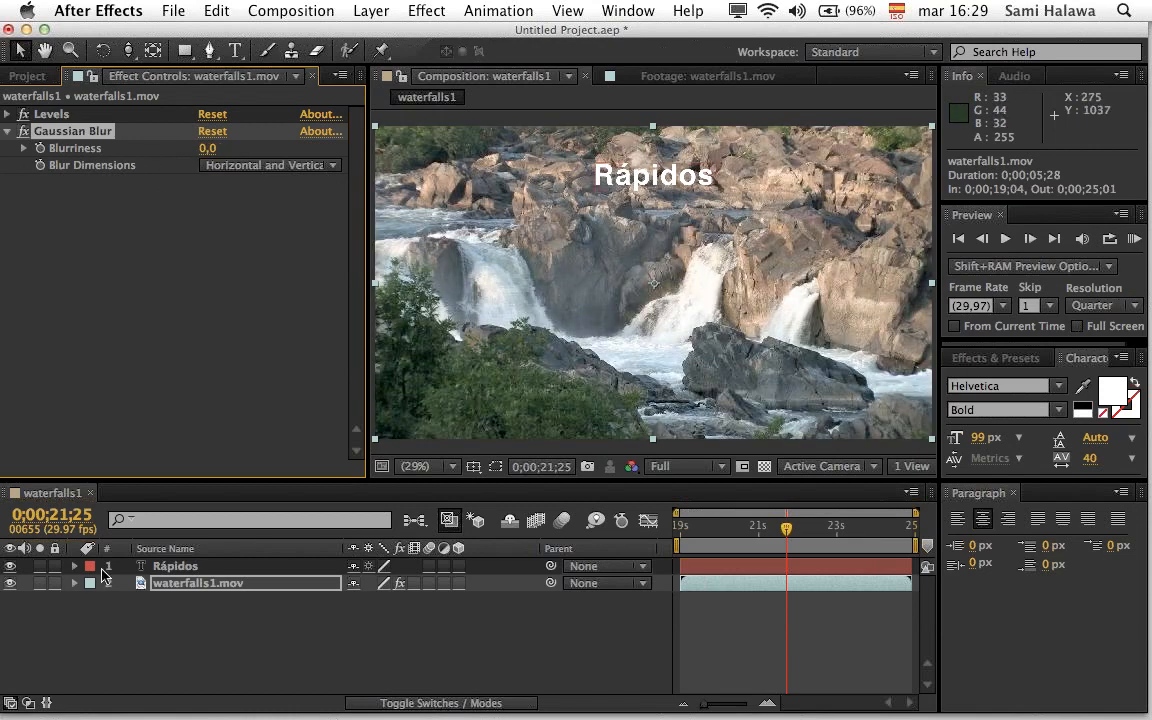
left_click(5, 566)
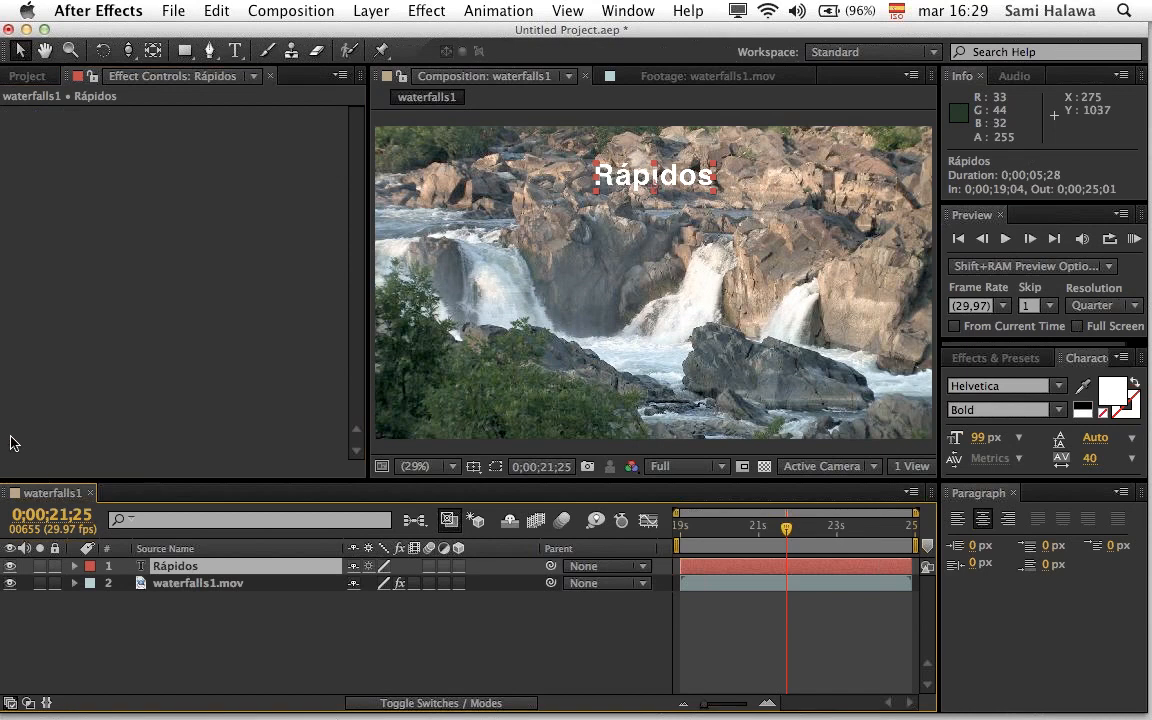
left_click(10, 566)
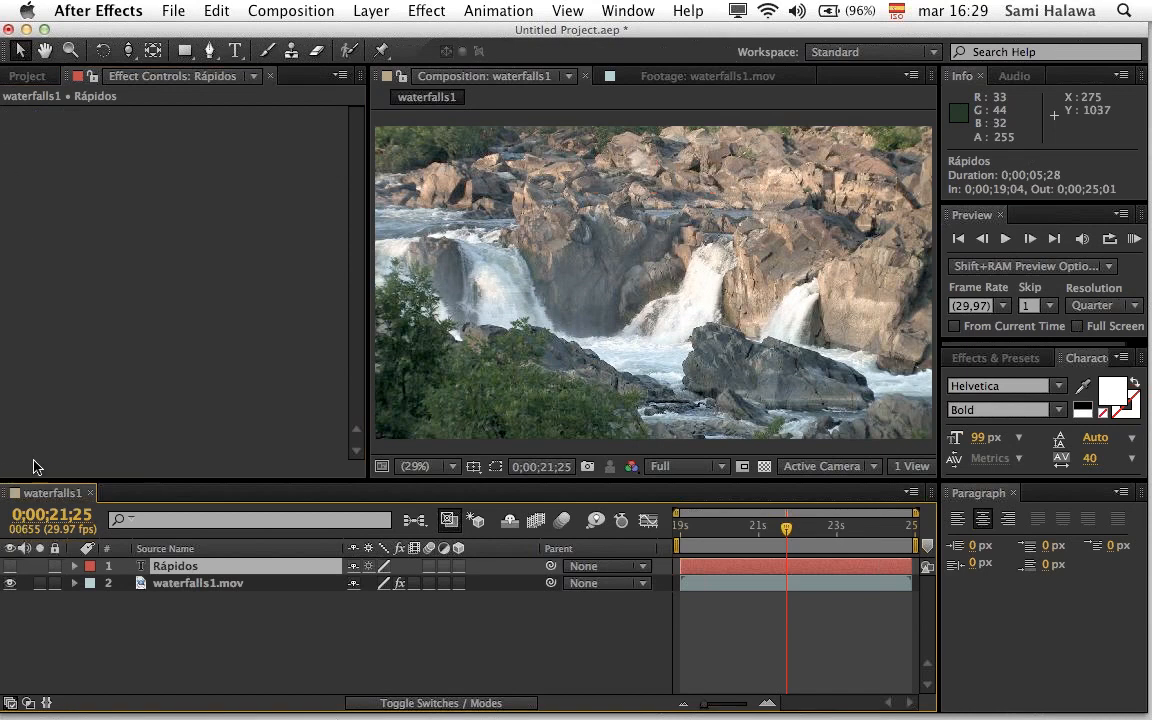
left_click(222, 583)
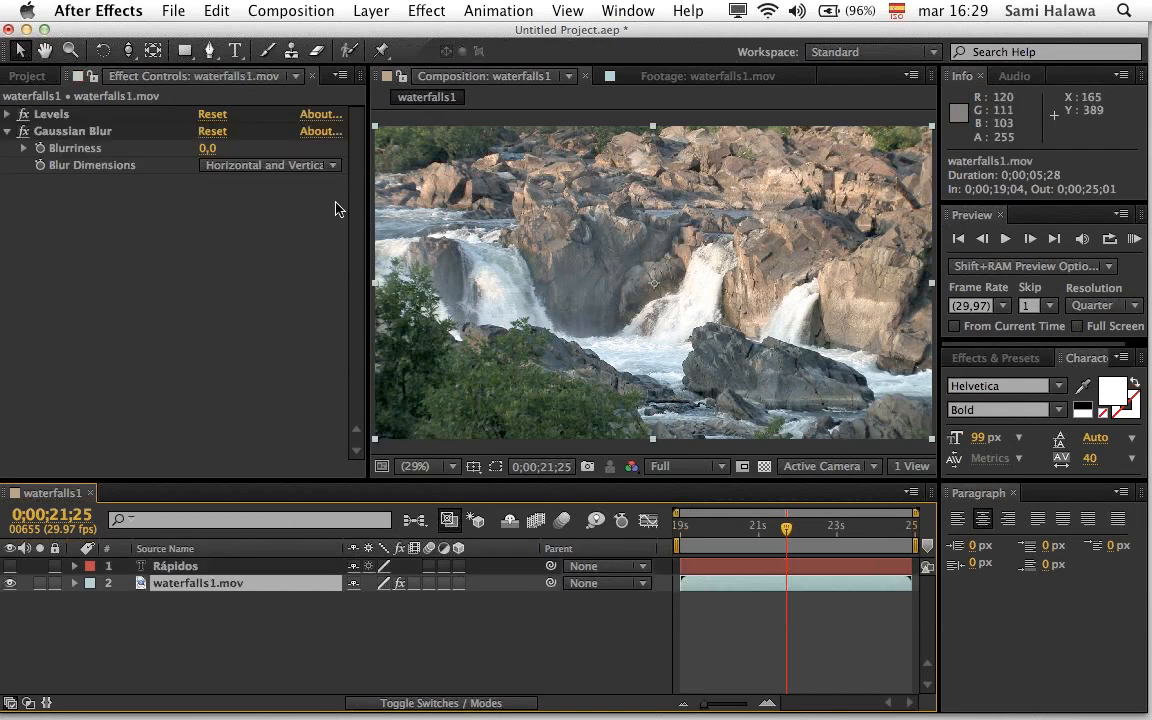
mouse_move(218, 150)
left_mouse_down()
mouse_move(248, 135)
mouse_move(208, 146)
left_mouse_up()
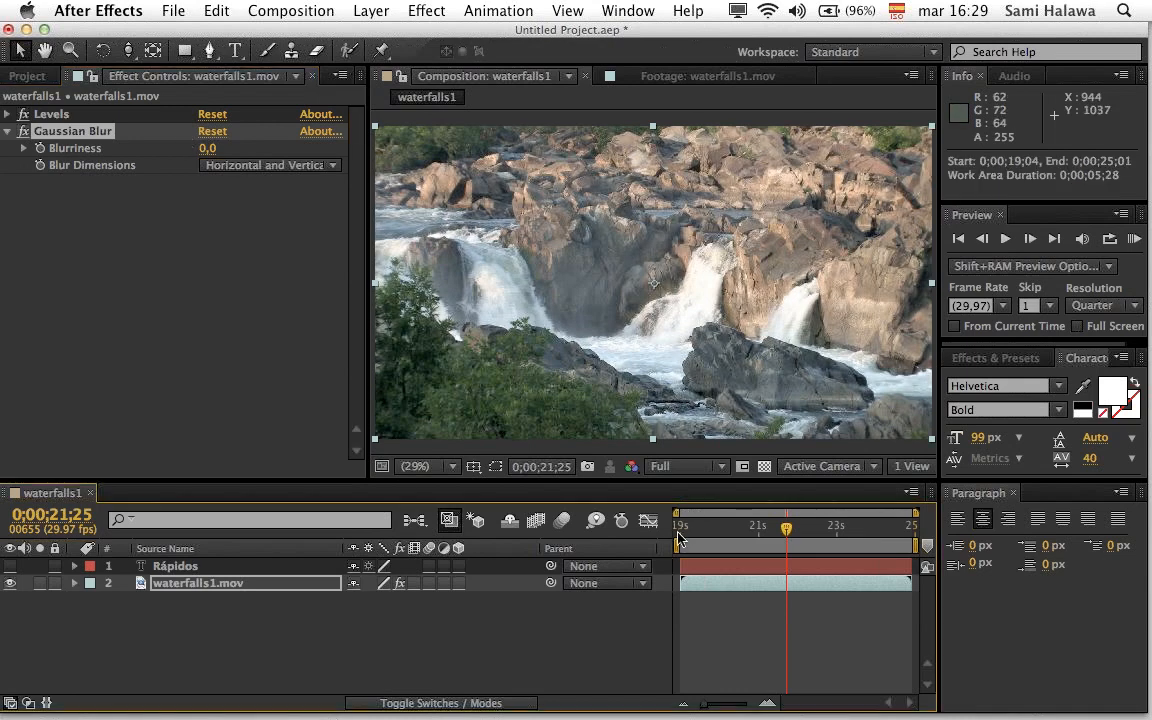
Step: Go to the composition's start at 0;00;19;04 and reveal the Opacity property of the waterfalls1.mov layer
key("Home")
left_click_drag(705, 706, 716, 703)
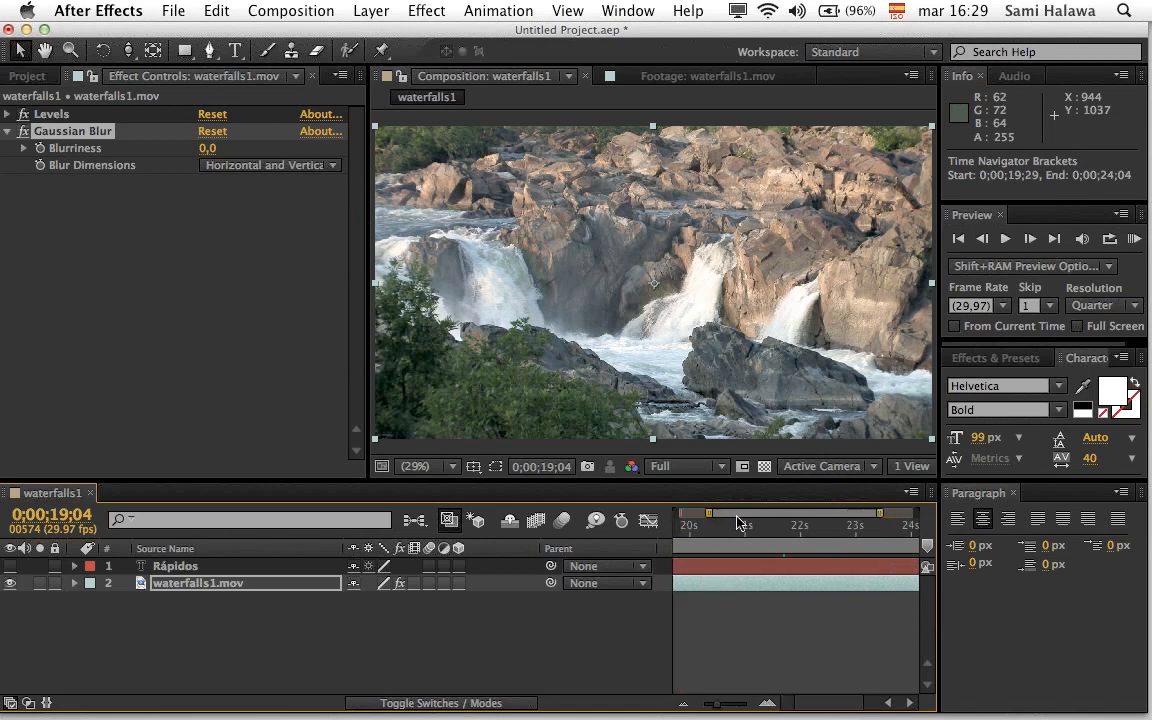
left_click_drag(712, 523, 650, 530)
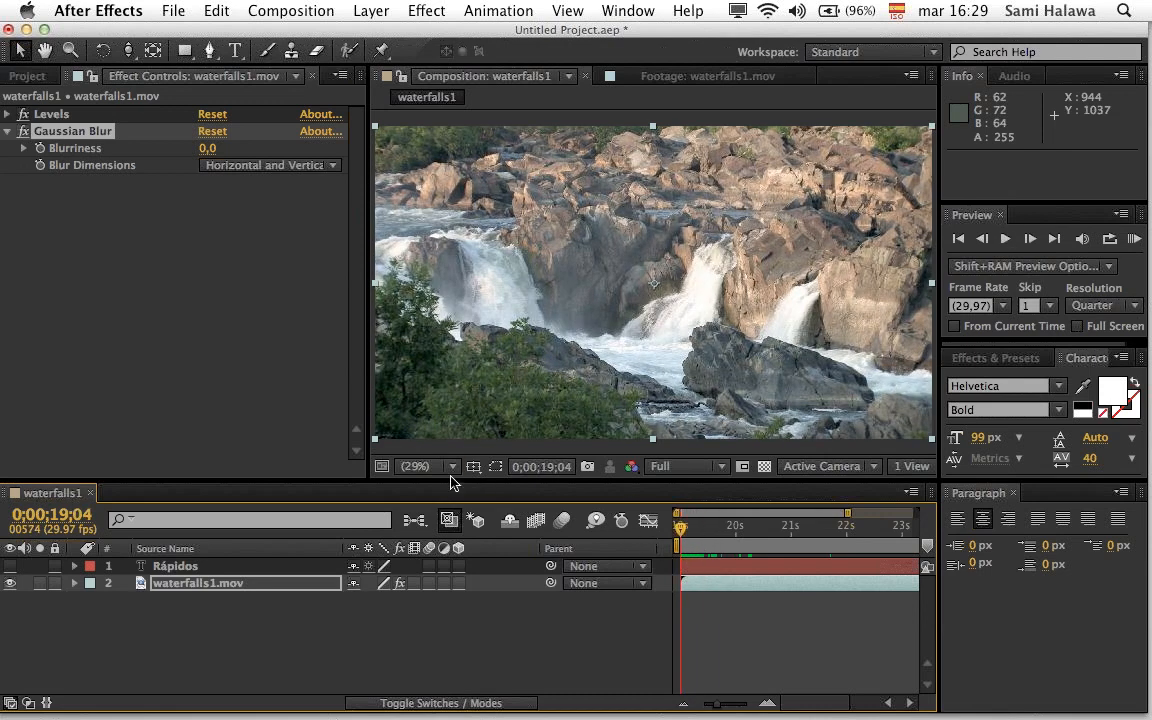
left_click(281, 585)
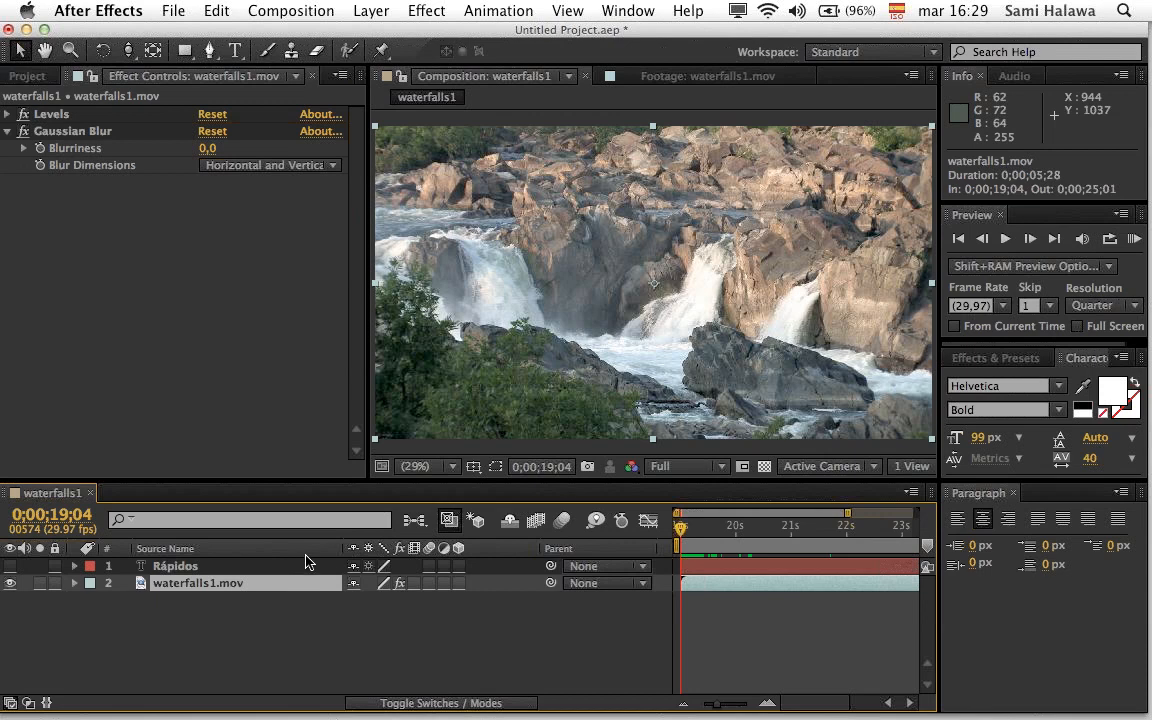
key("t")
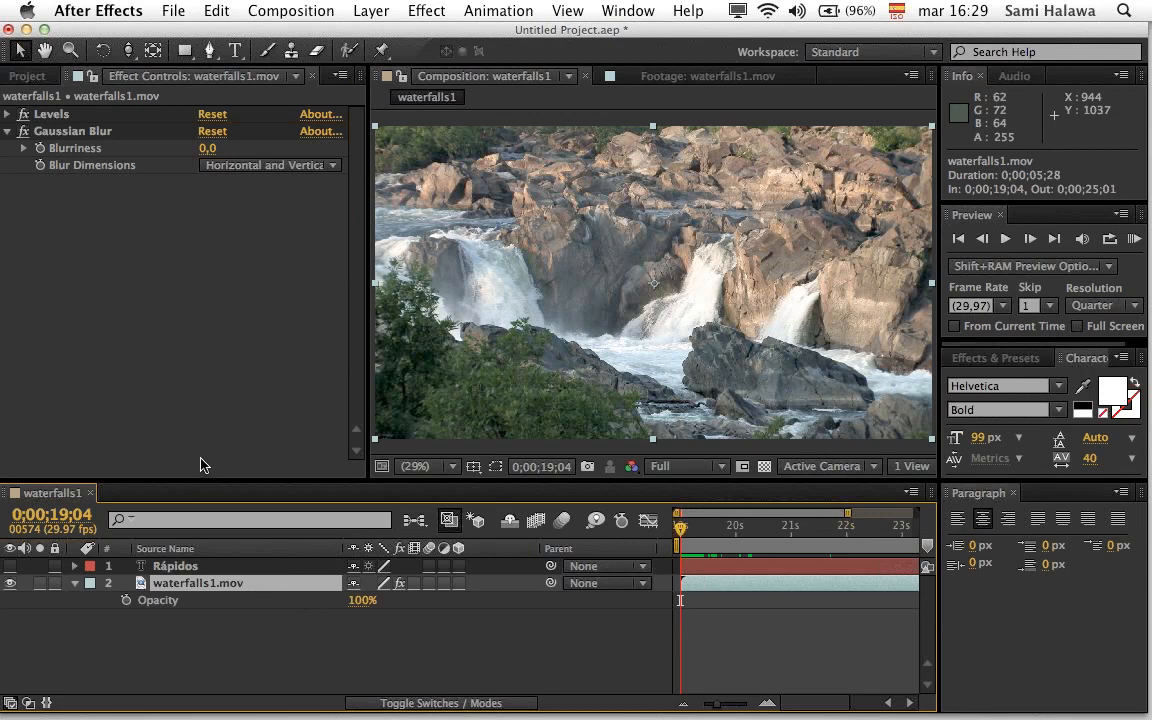
Step: Set the waterfalls1.mov layer's Opacity to 0% and create its first keyframe at 0;00;19;04
left_click_drag(364, 601, 213, 615)
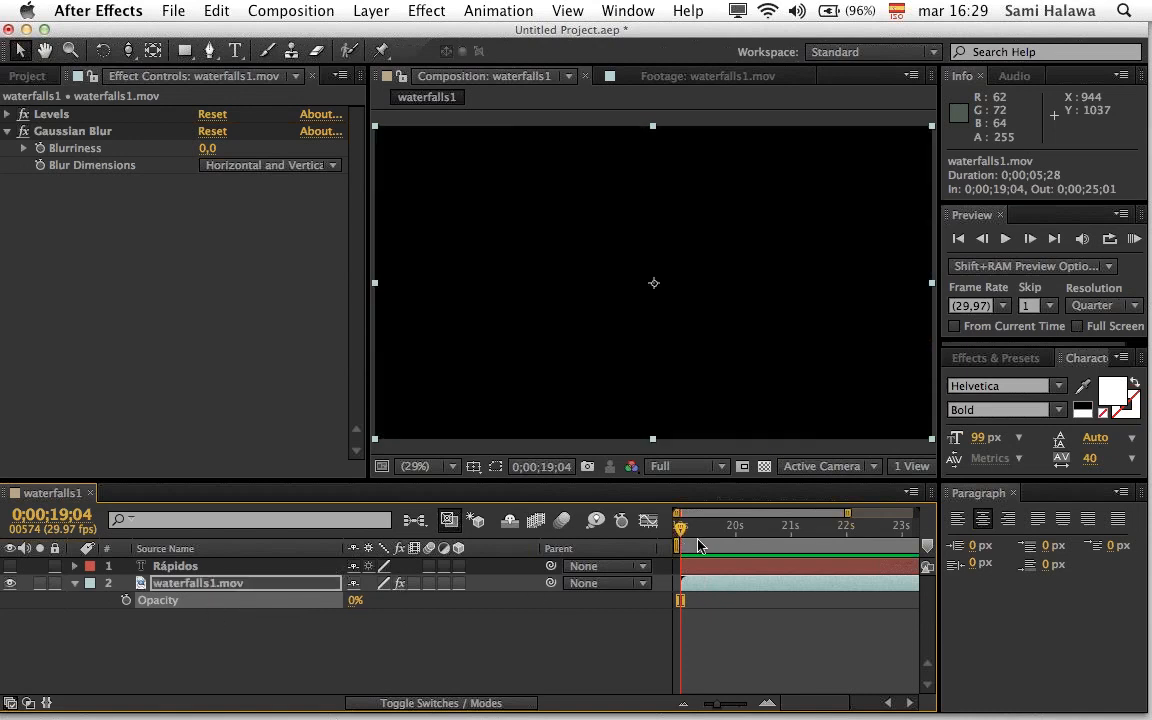
left_click_drag(725, 706, 729, 706)
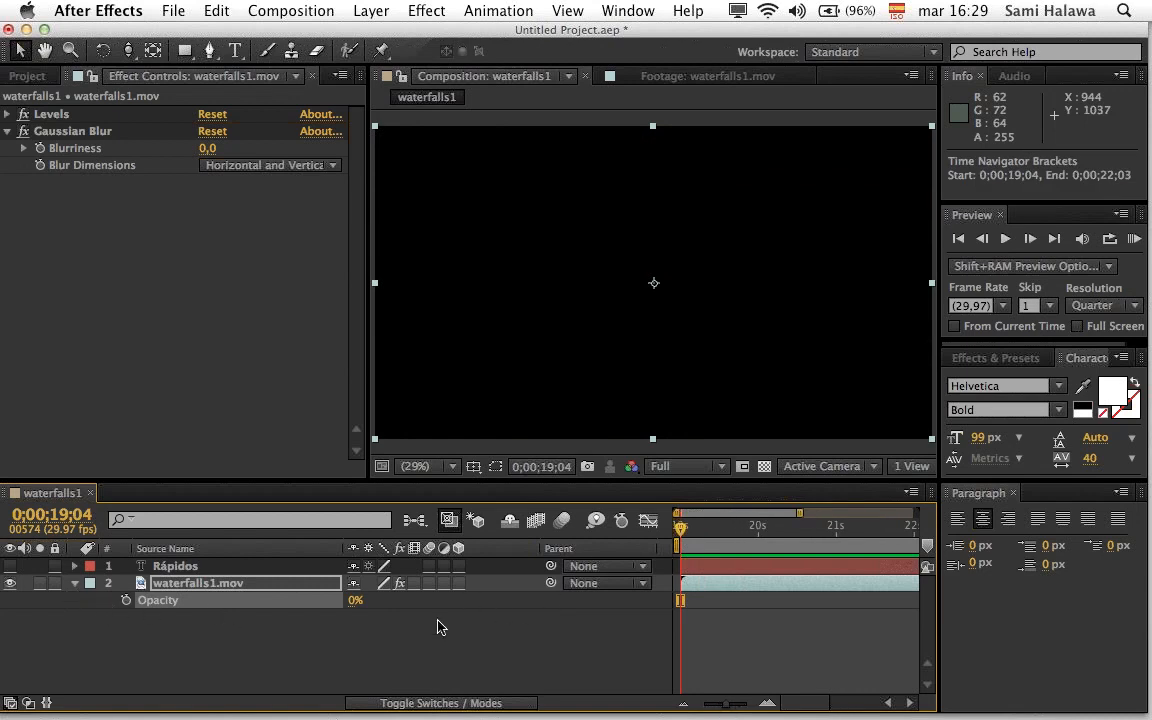
left_click_drag(350, 608, 300, 600)
left_click(272, 589)
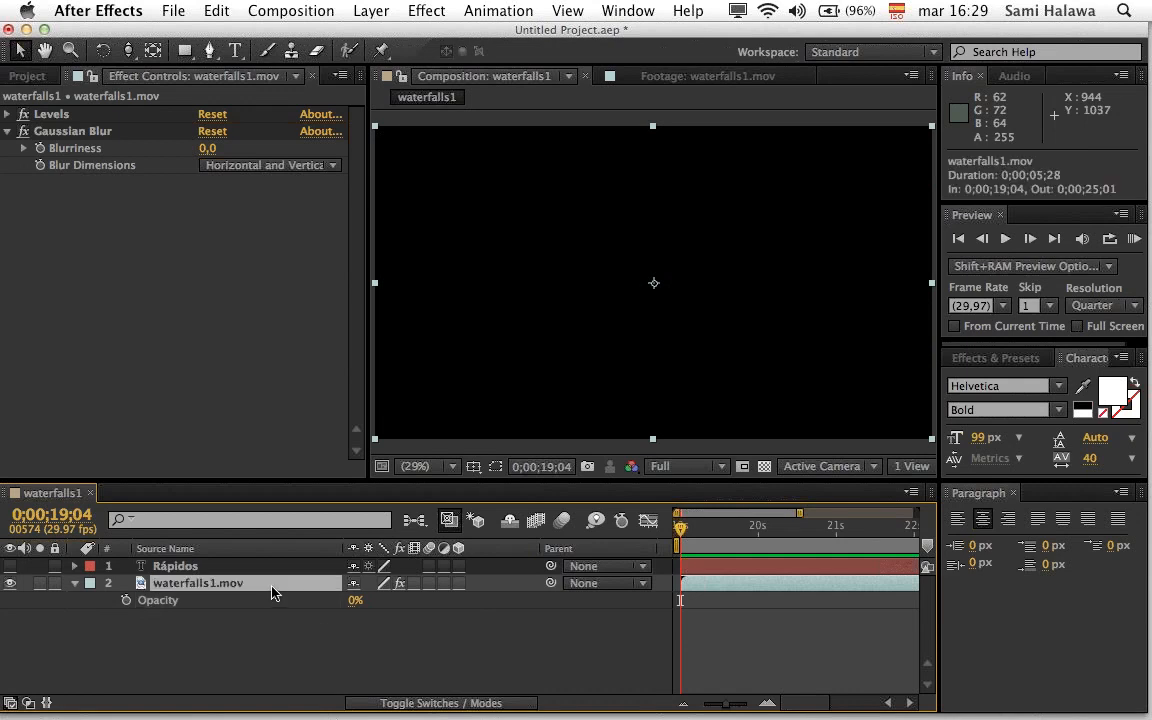
left_click_drag(352, 601, 180, 612)
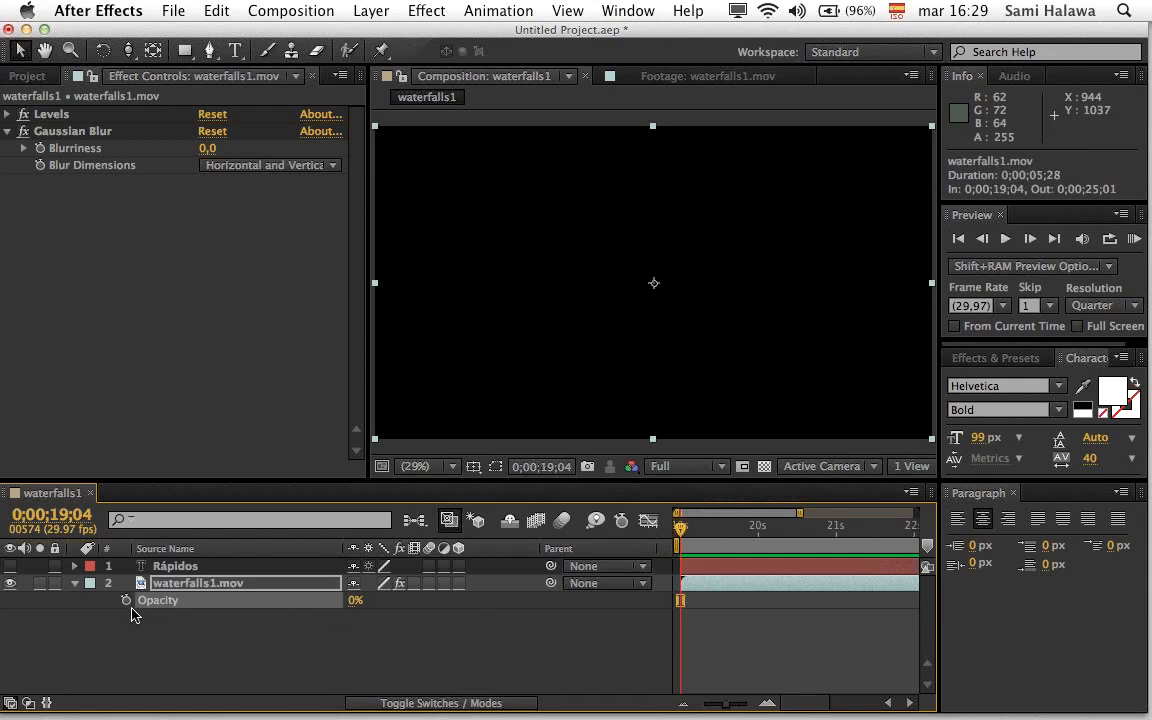
left_click(126, 601)
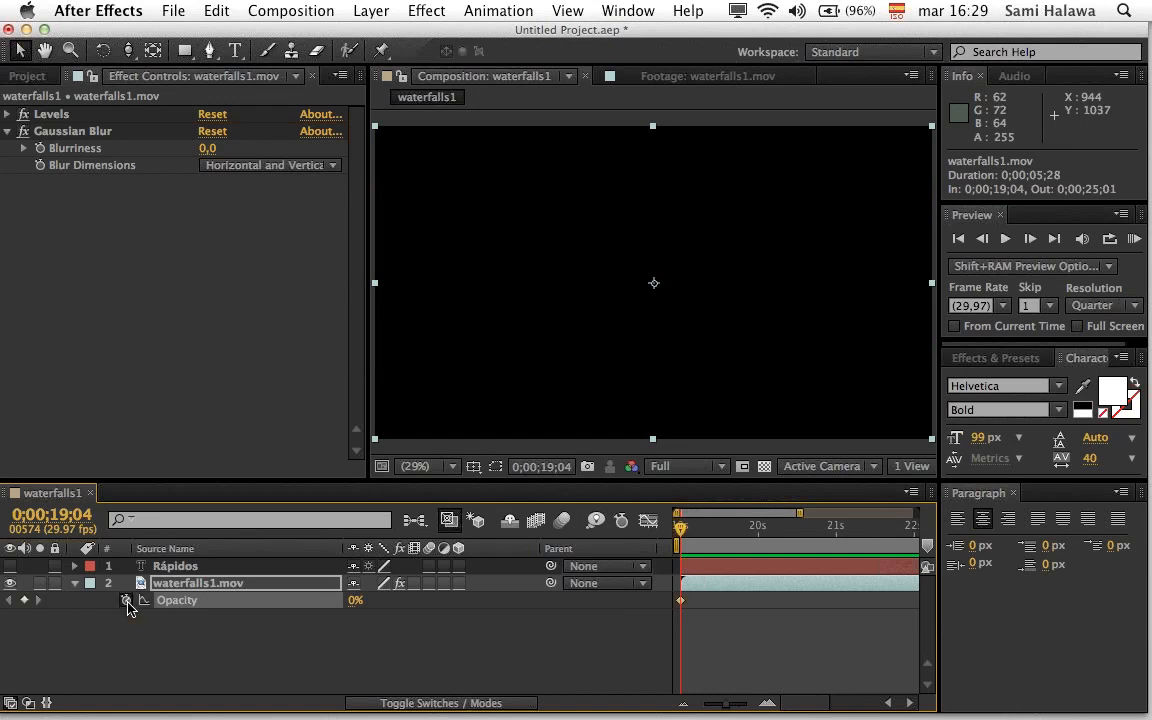
Step: Add a 100% Opacity keyframe to waterfalls1.mov at 0;00;19;19 and preview the fade-in from the start
left_click_drag(681, 527, 722, 532)
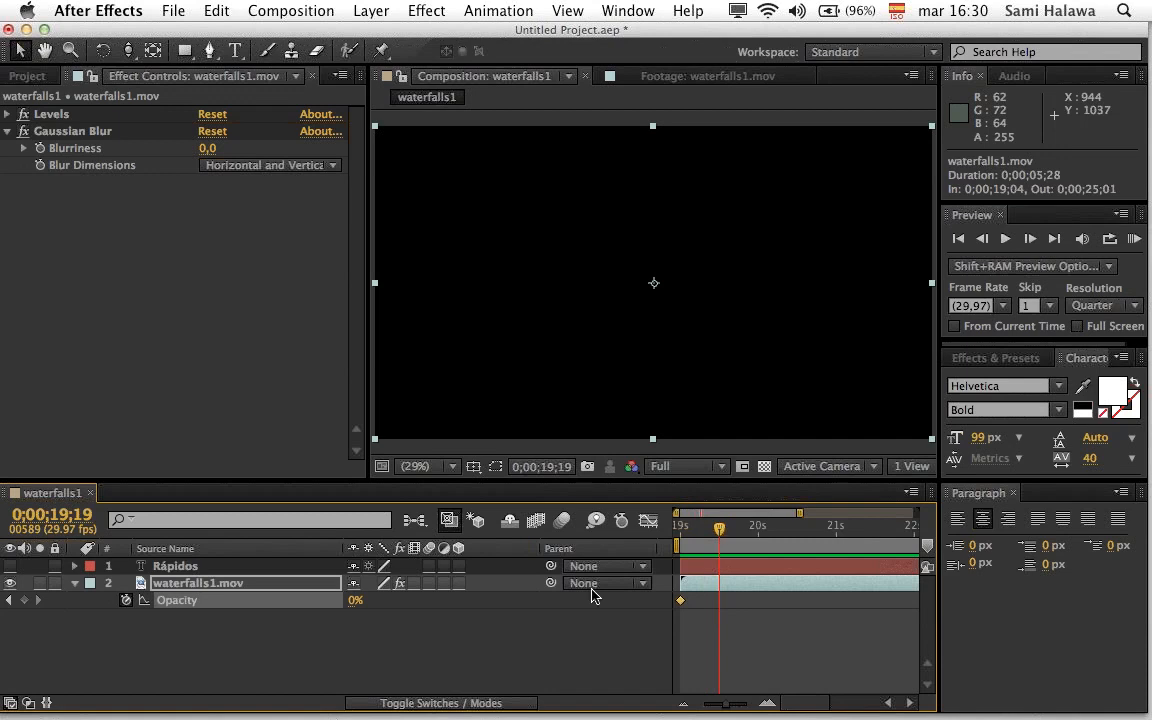
left_click(356, 616)
left_click_drag(353, 602, 500, 604)
left_click(616, 624)
left_click_drag(693, 528, 660, 527)
key("space")
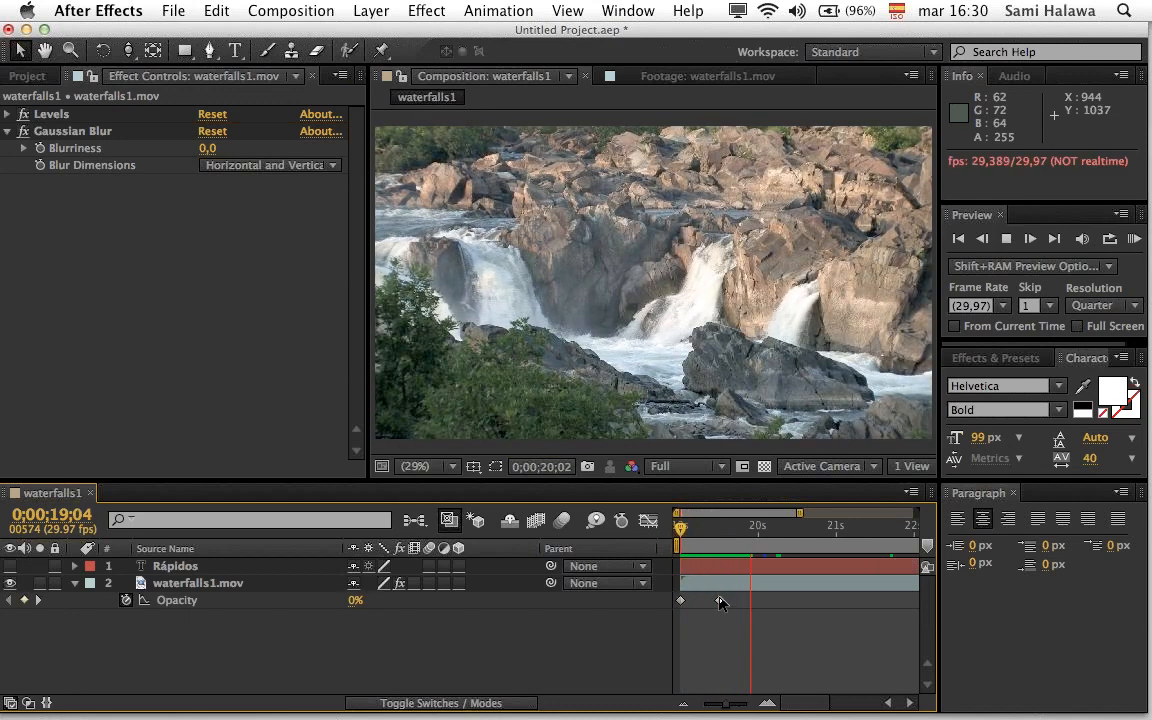
key("space")
Step: Move the second Opacity keyframe to 0;00;19;22 and preview the slower fade-in from the start
left_click(727, 601)
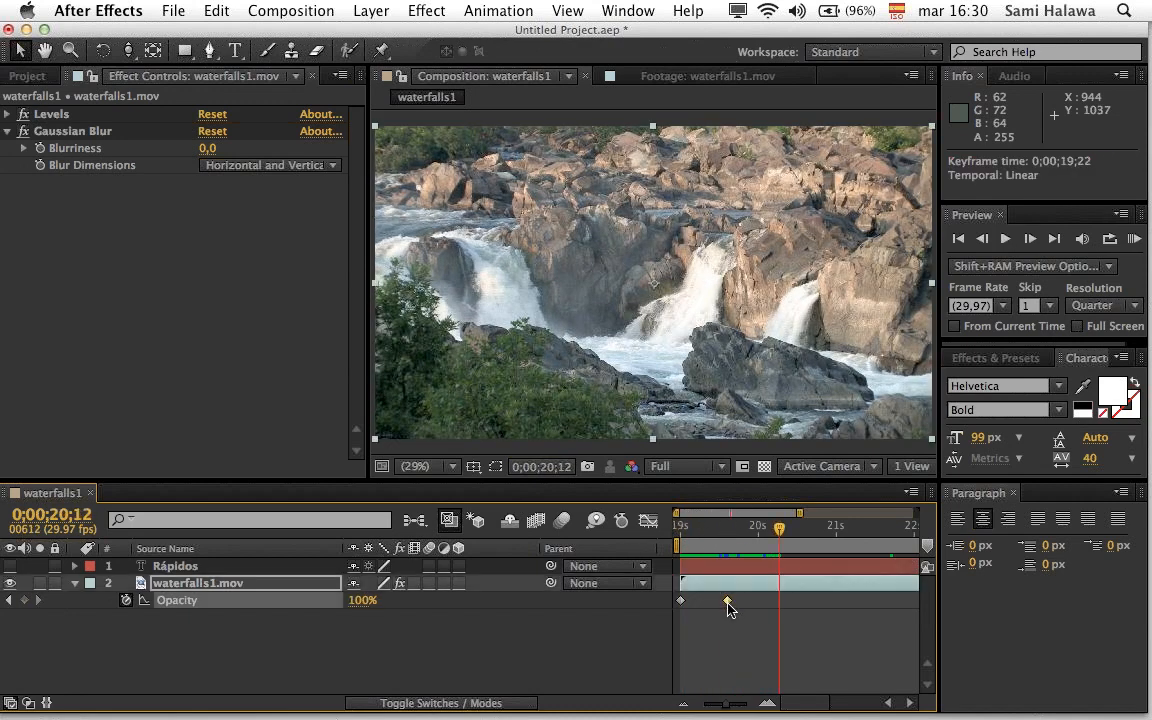
left_click(690, 543)
key("space")
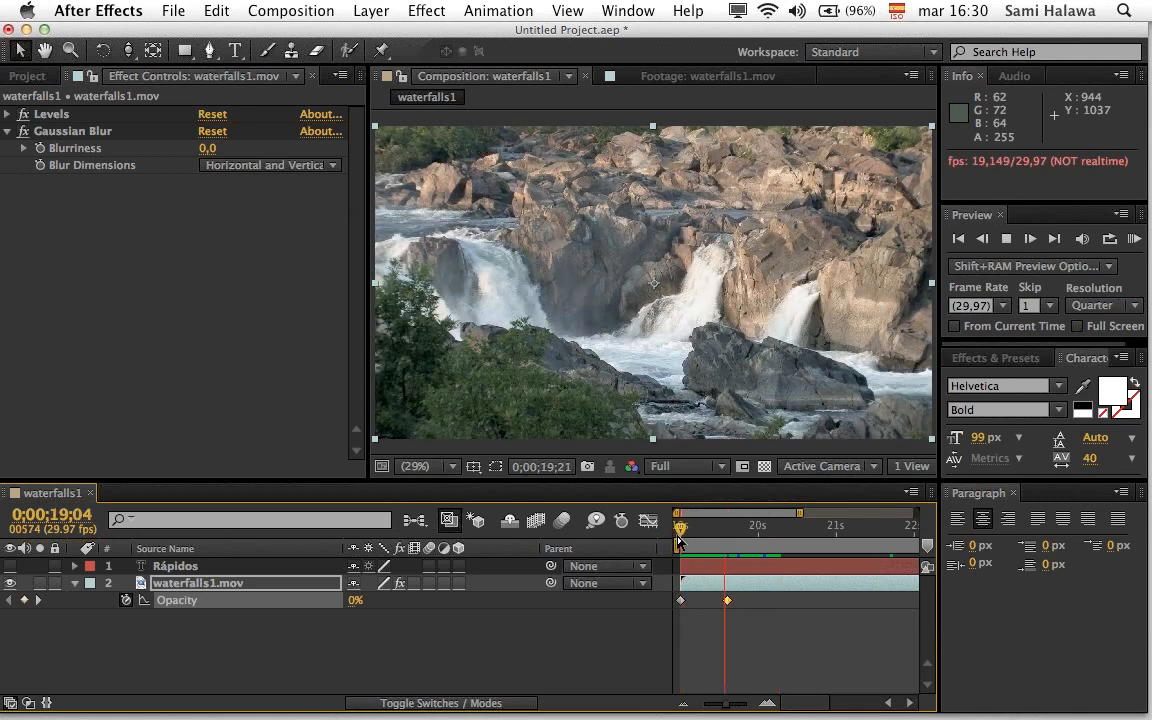
key("space")
left_click(685, 540)
key("space")
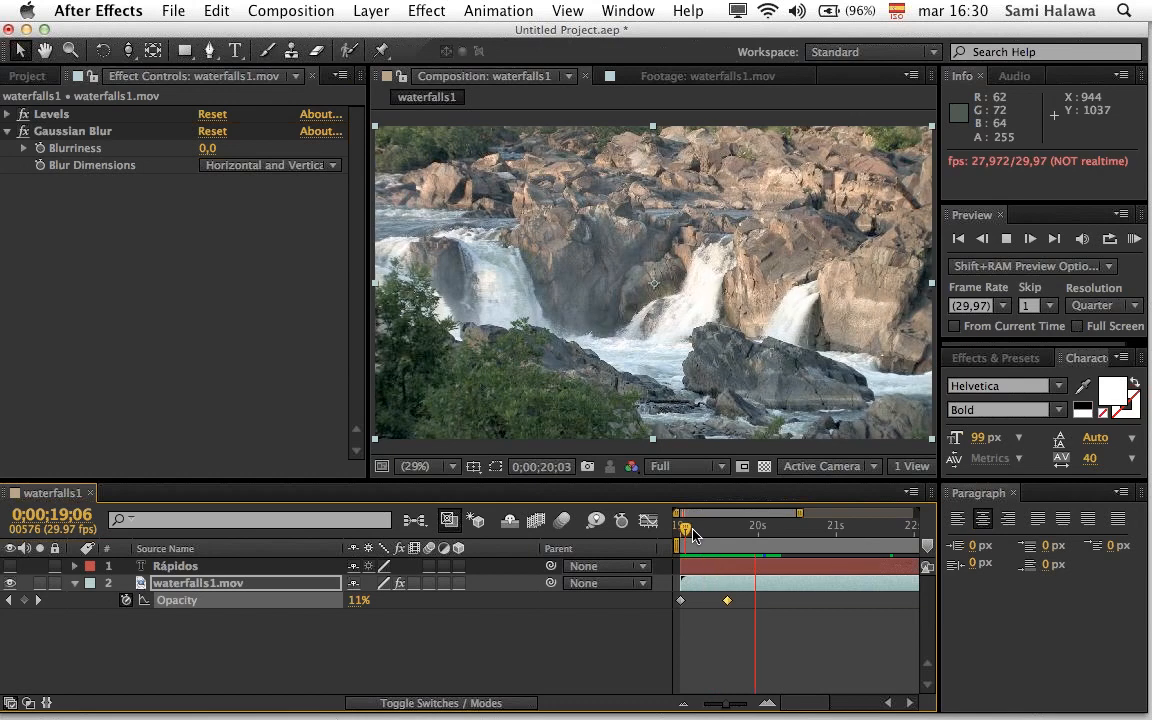
left_click_drag(694, 531, 729, 540)
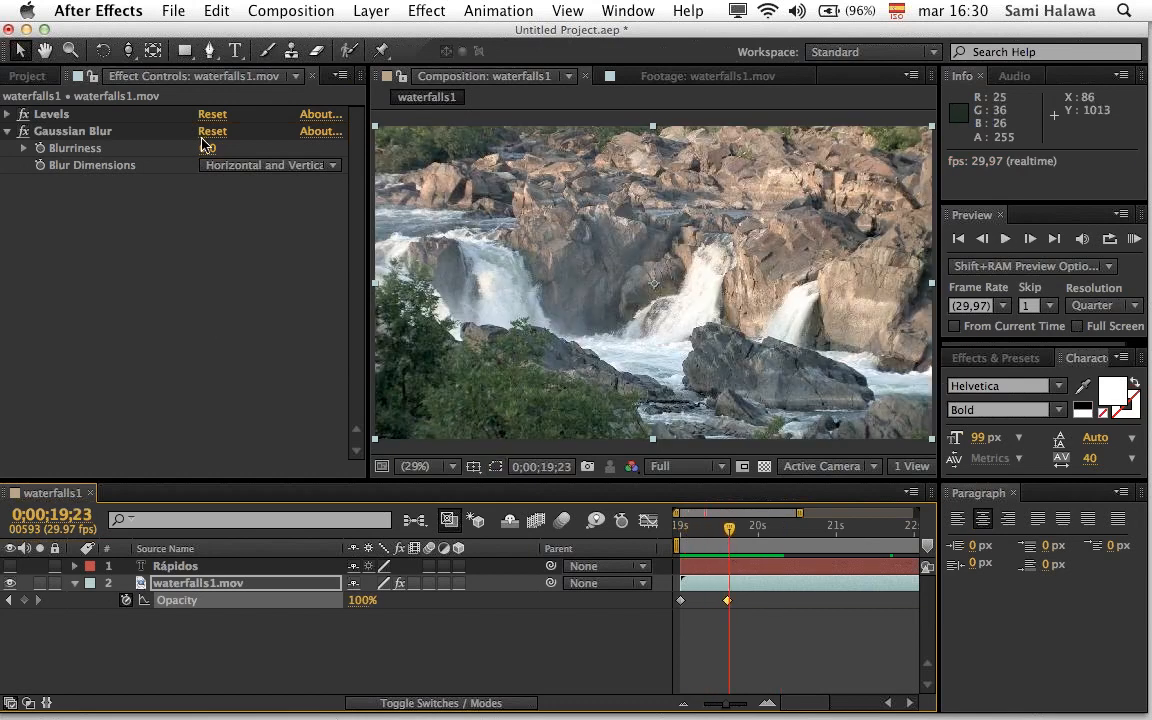
Step: Try an unkeyframed Gaussian Blur Blurriness of 24.3 at 0;00;19;04, setting it back to 0 at 0;00;19;22
left_click(60, 136)
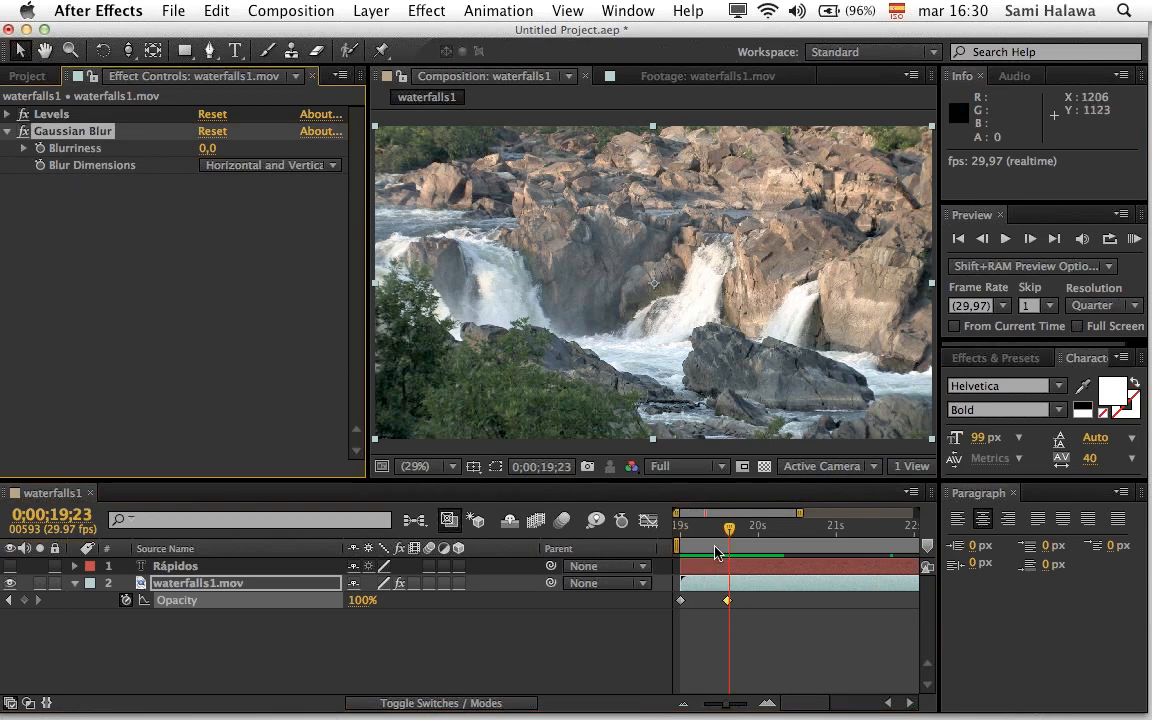
left_click_drag(697, 541, 617, 553)
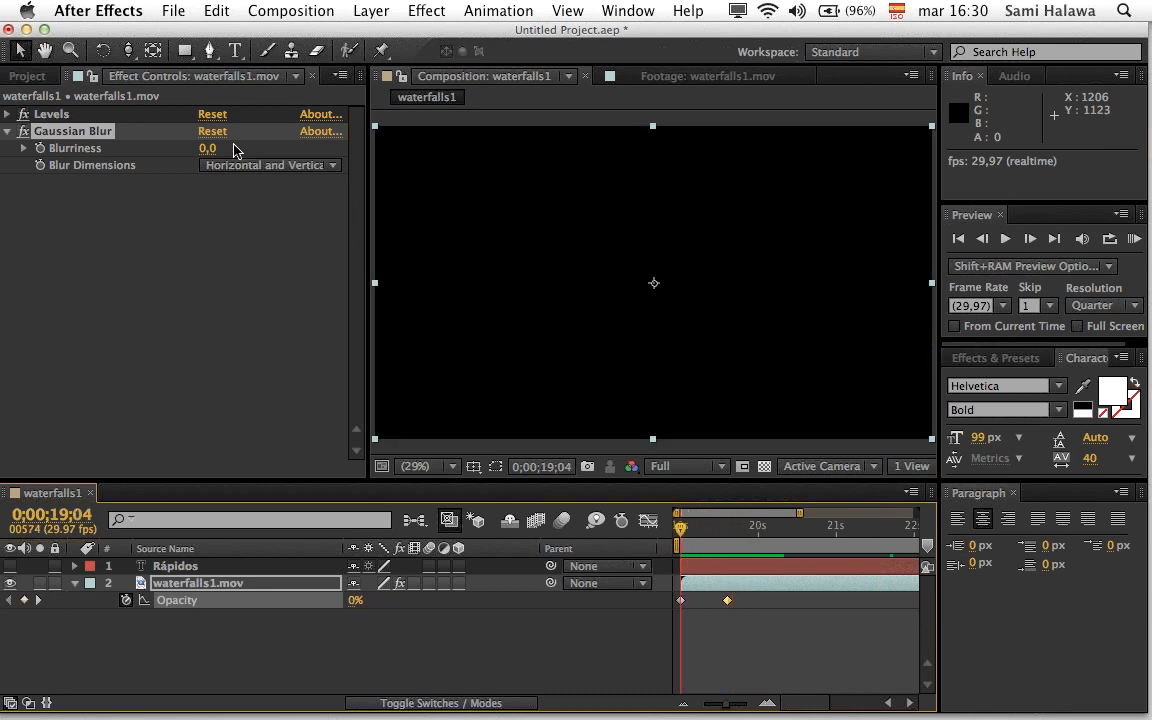
left_click_drag(212, 150, 722, 502)
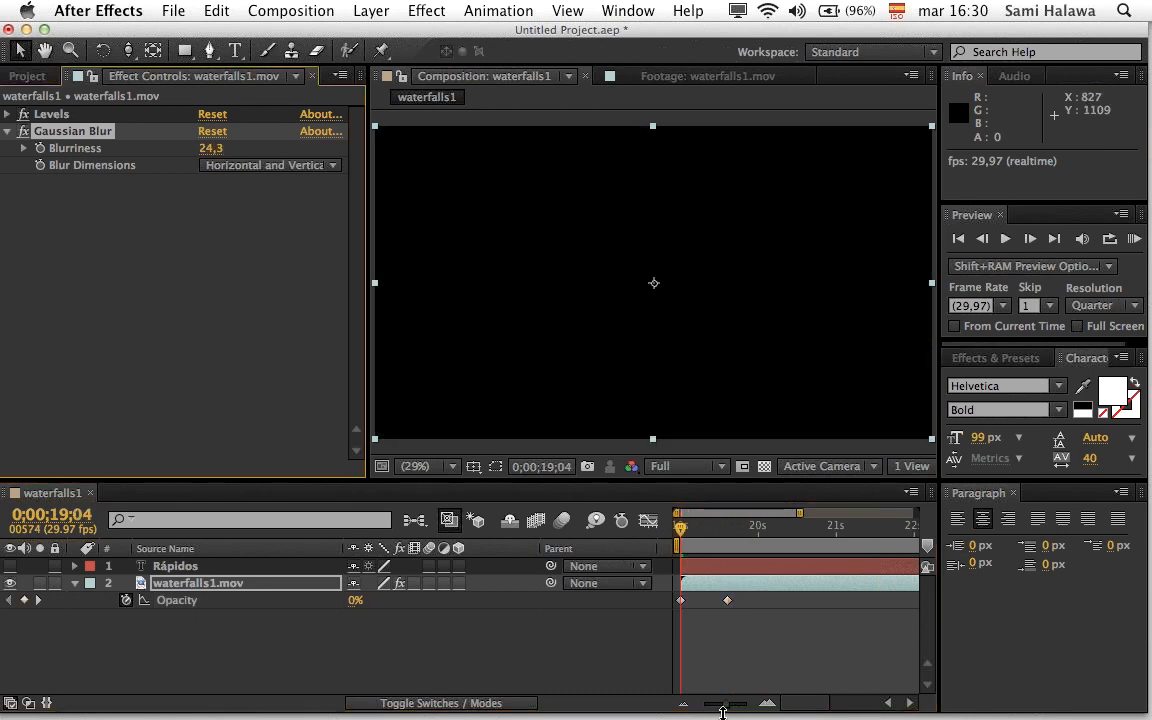
left_click(710, 532)
left_click_drag(690, 541, 732, 541)
left_click_drag(210, 148, 80, 141)
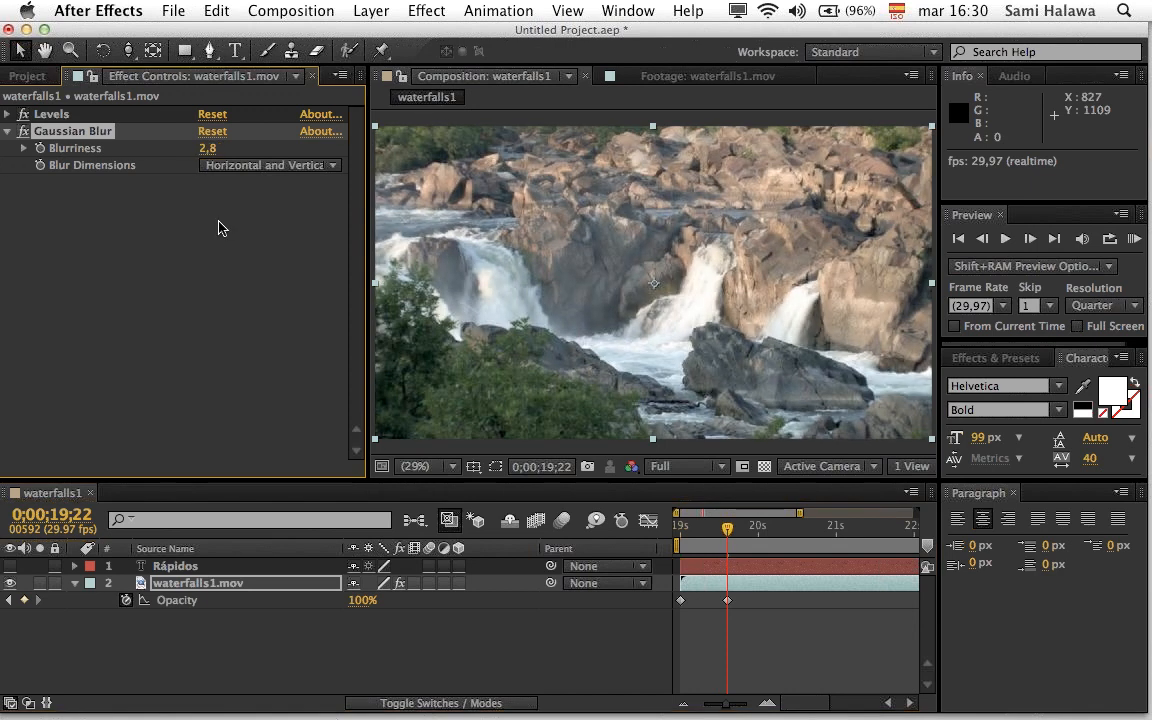
left_click_drag(205, 148, 58, 163)
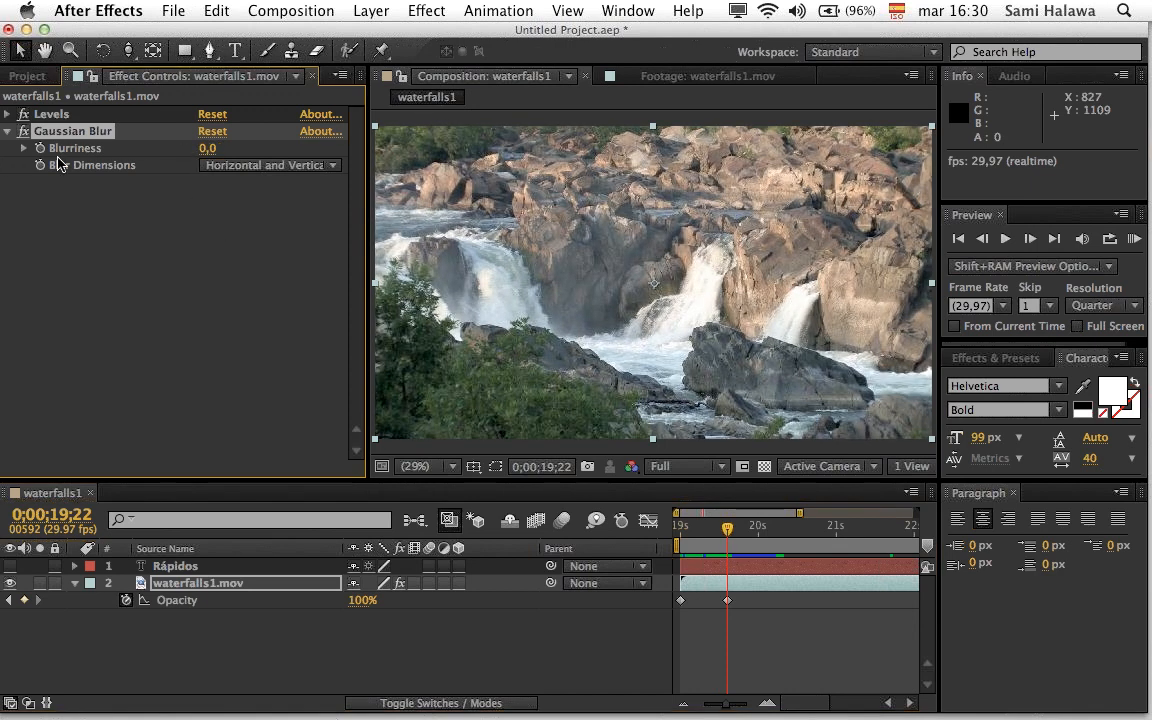
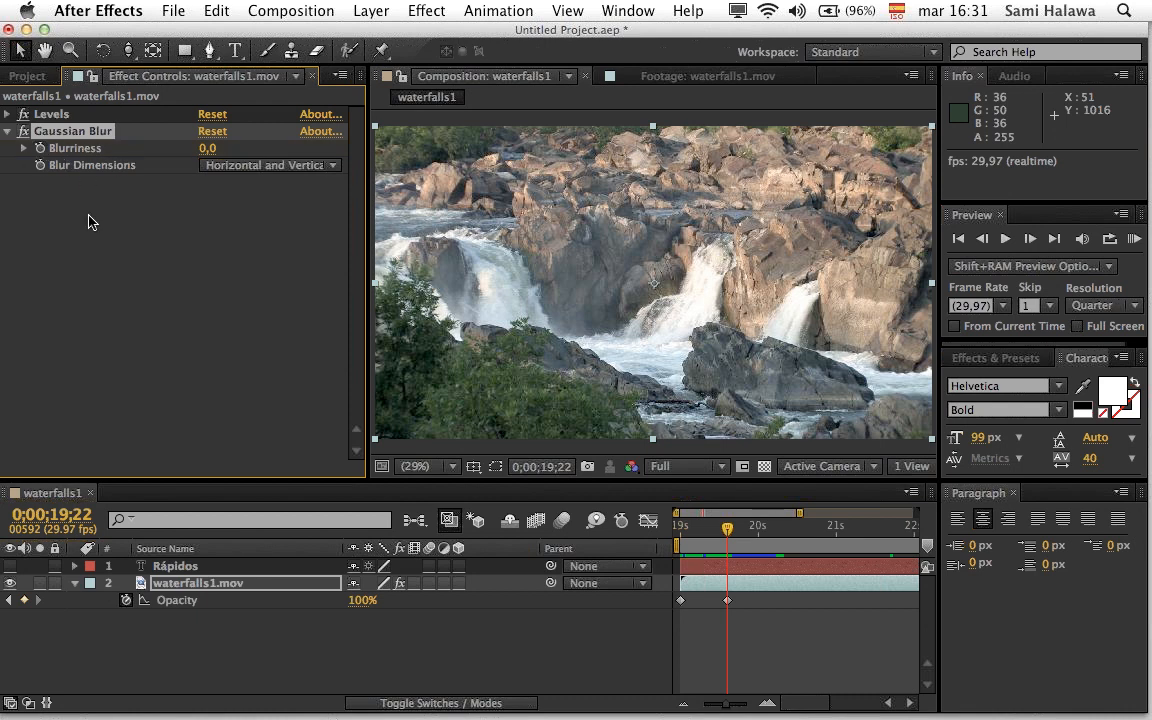
Step: Reveal the Gaussian Blur's Blurriness property in the timeline under the waterfalls1.mov layer and select it
left_click_drag(680, 528, 724, 546)
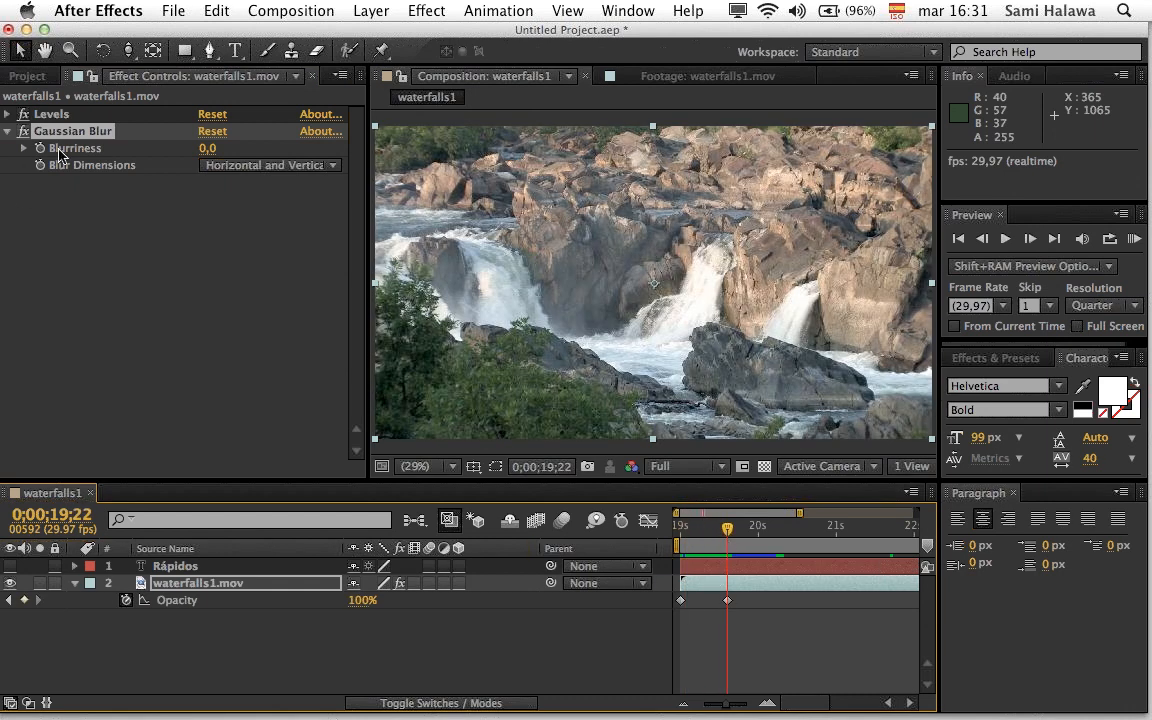
left_click(141, 232)
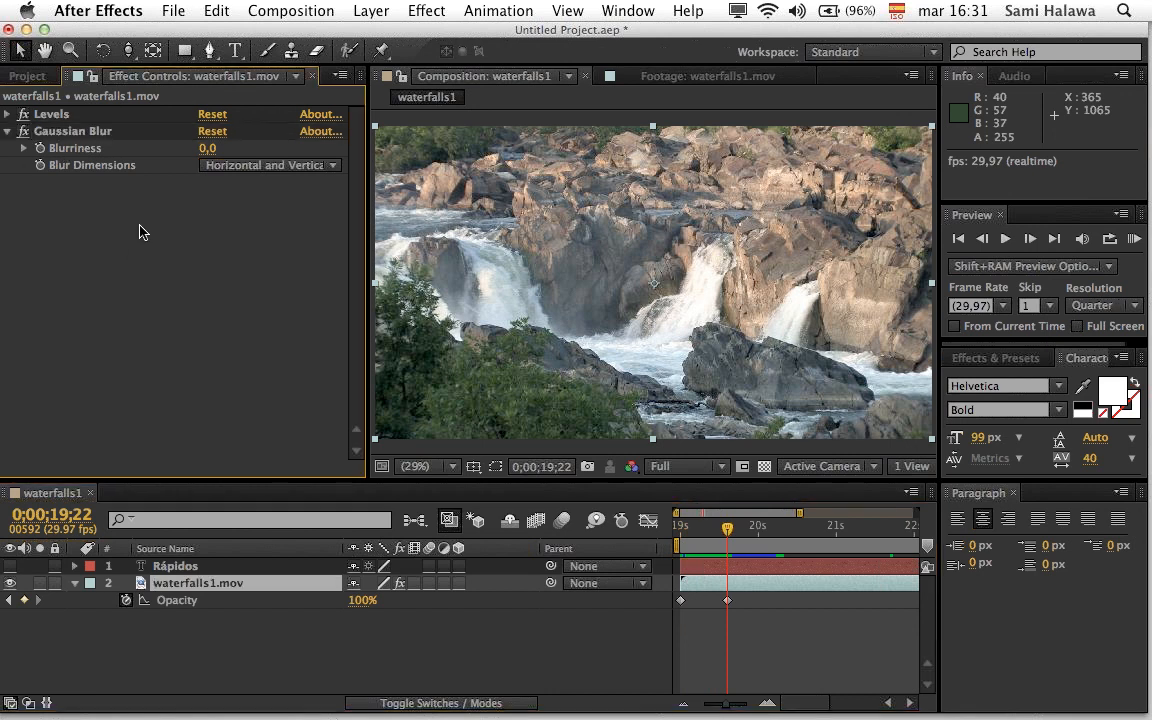
left_click(75, 134)
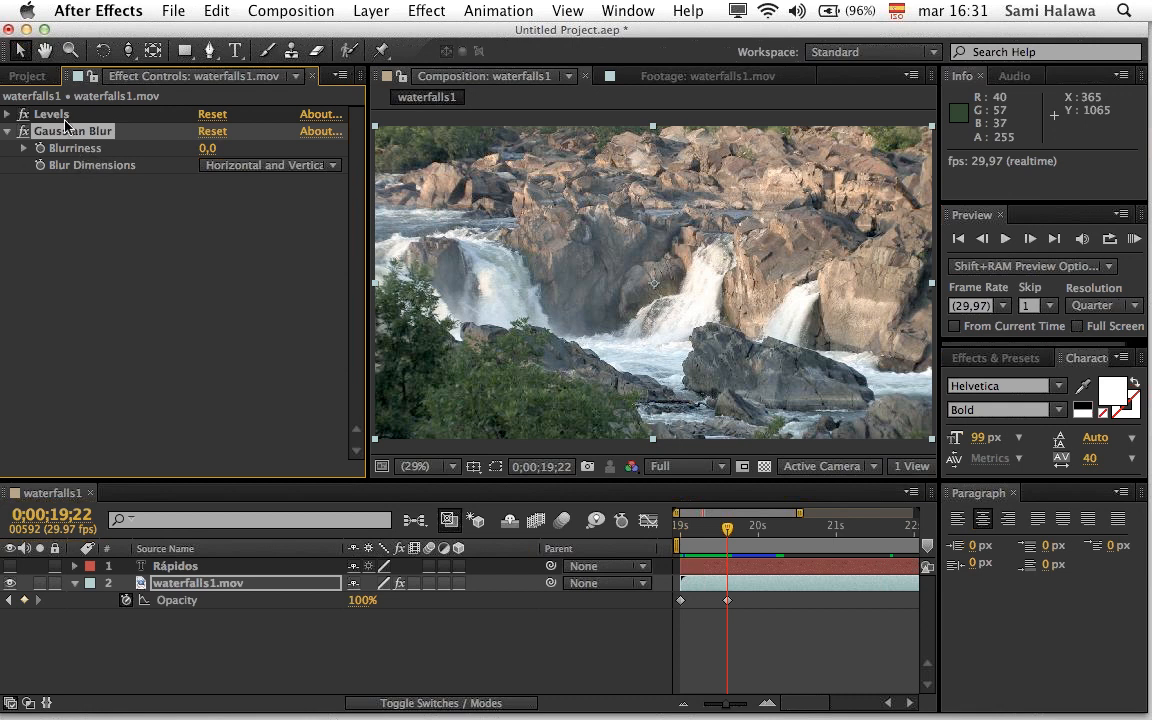
left_click(98, 180)
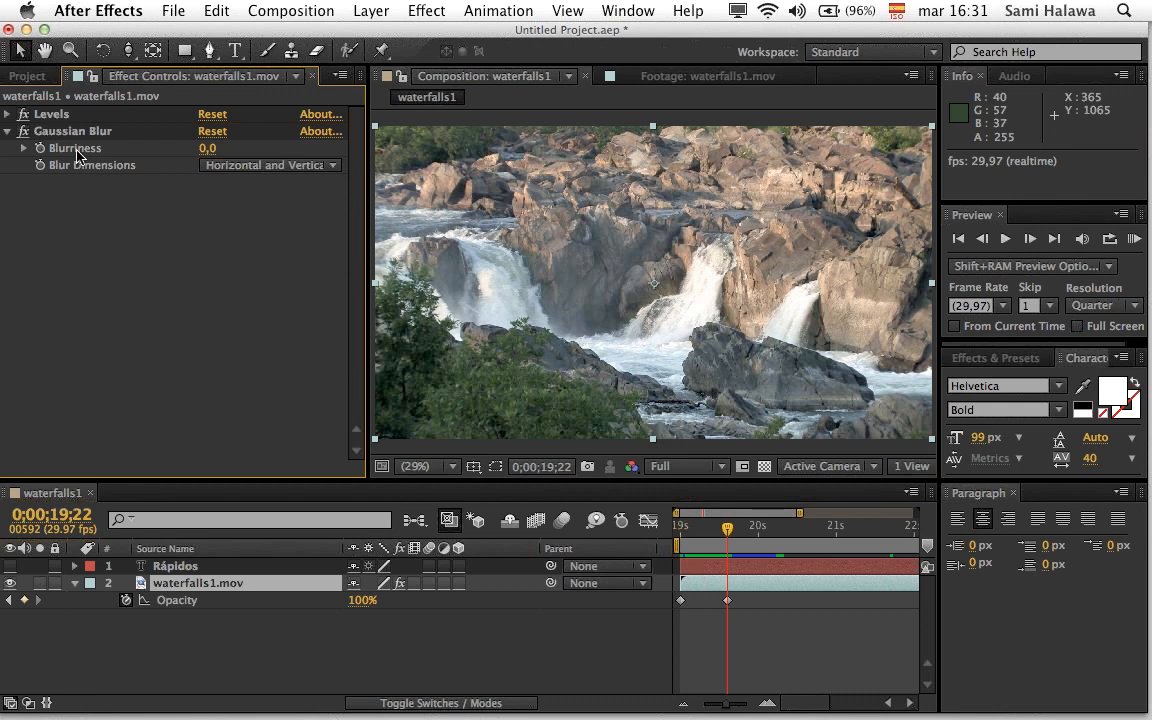
left_click(76, 150)
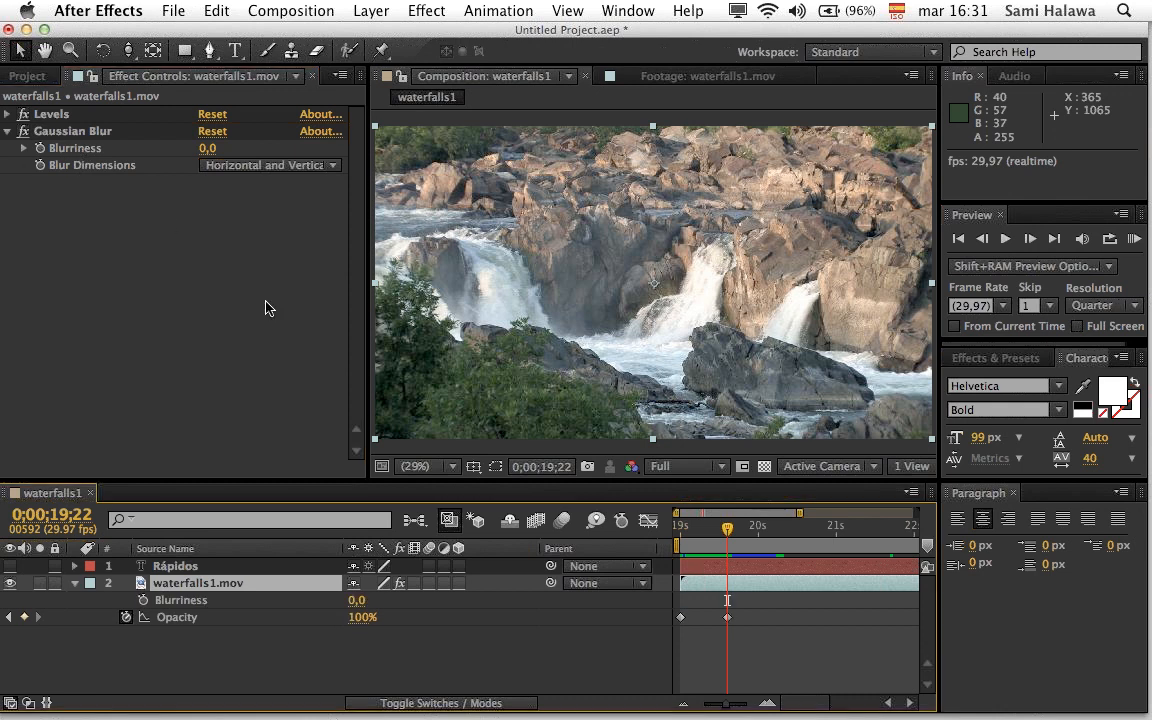
left_click(224, 602)
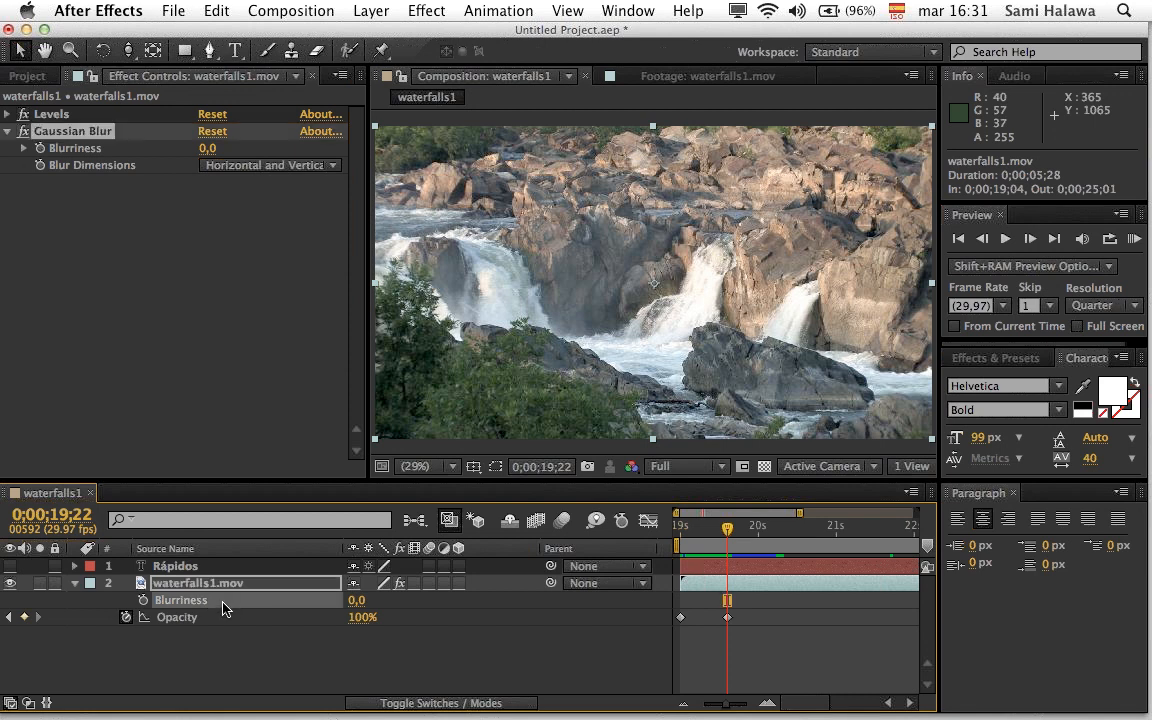
left_click(228, 587)
left_click(219, 598)
left_click(266, 636)
left_click(283, 604)
Step: Expand the Levels effect and reveal its Histogram and Clip To Output Black properties in the timeline
left_click(7, 114)
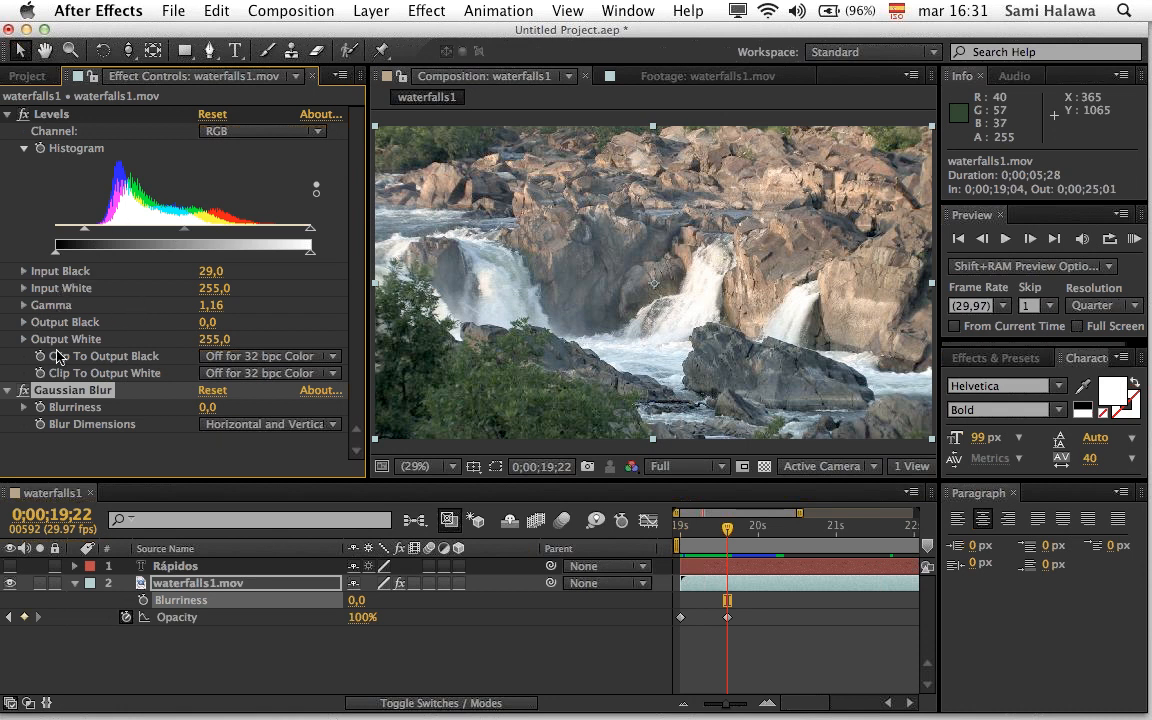
left_click(23, 305)
left_click(23, 307)
double_click(80, 150)
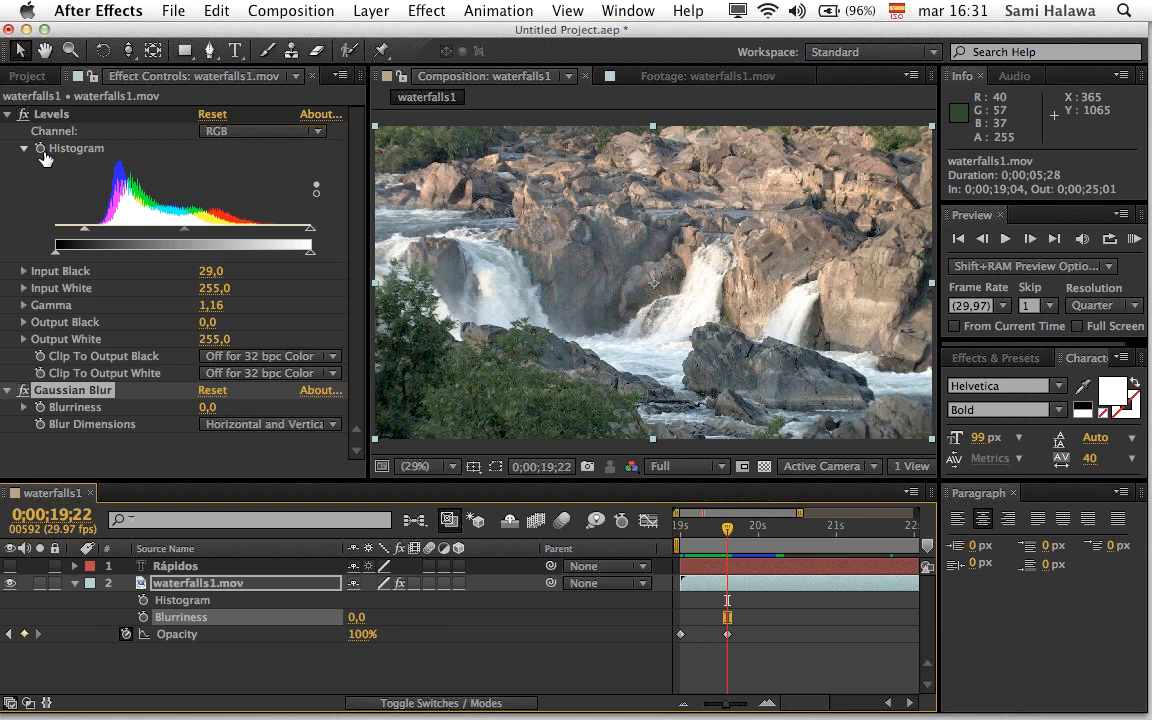
left_click(109, 358, "alt+shift")
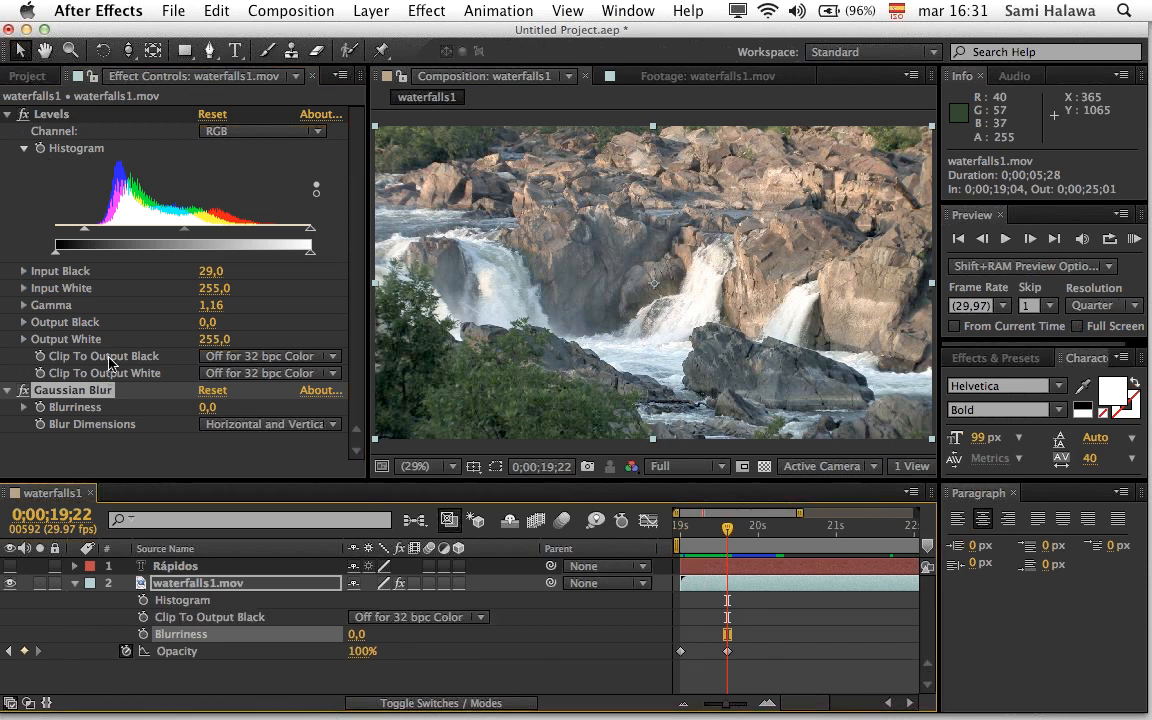
Step: Delete the Levels effect through its revealed timeline properties on waterfalls1.mov and undo the deletion
left_click(238, 626)
key("Delete")
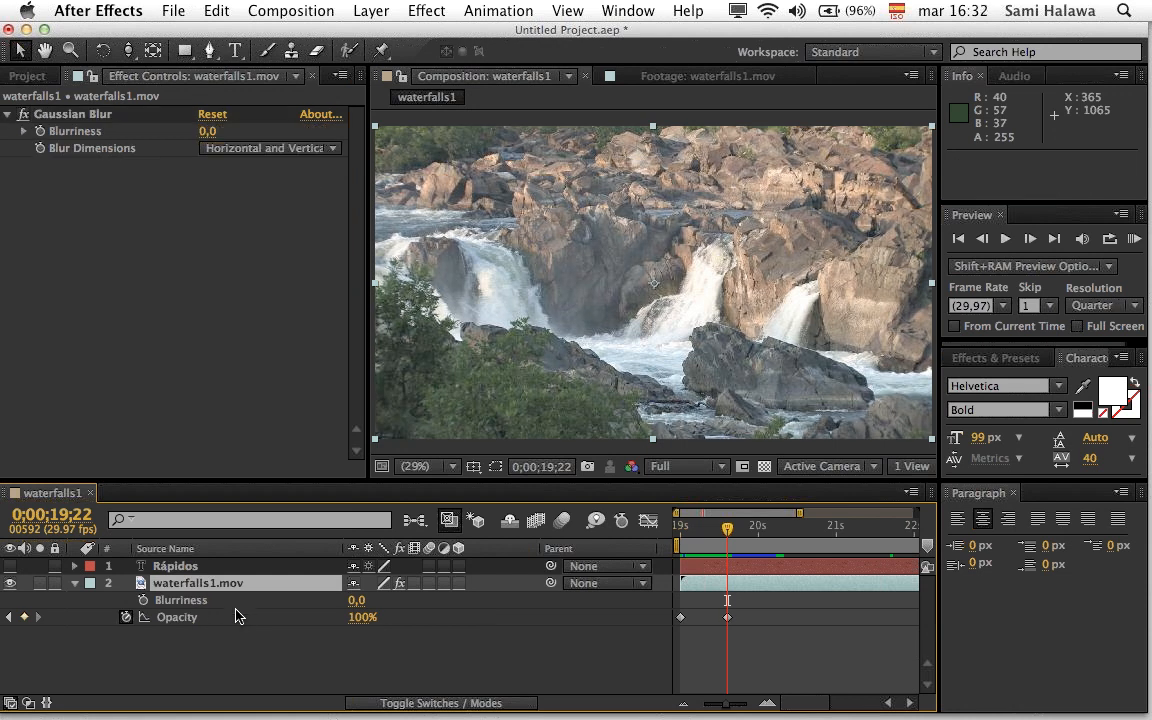
key("super+z")
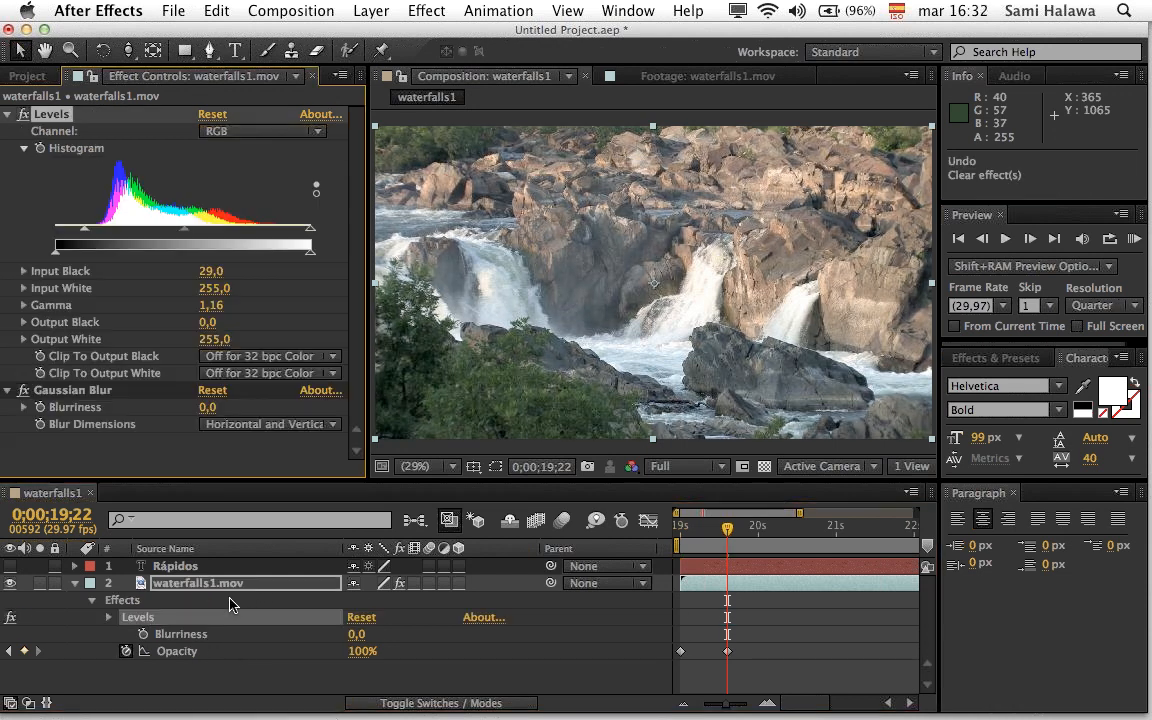
Step: Collapse the Levels effect controls, reveal the waterfalls1.mov layer's animated properties in the timeline and select Blurriness
left_click(196, 584)
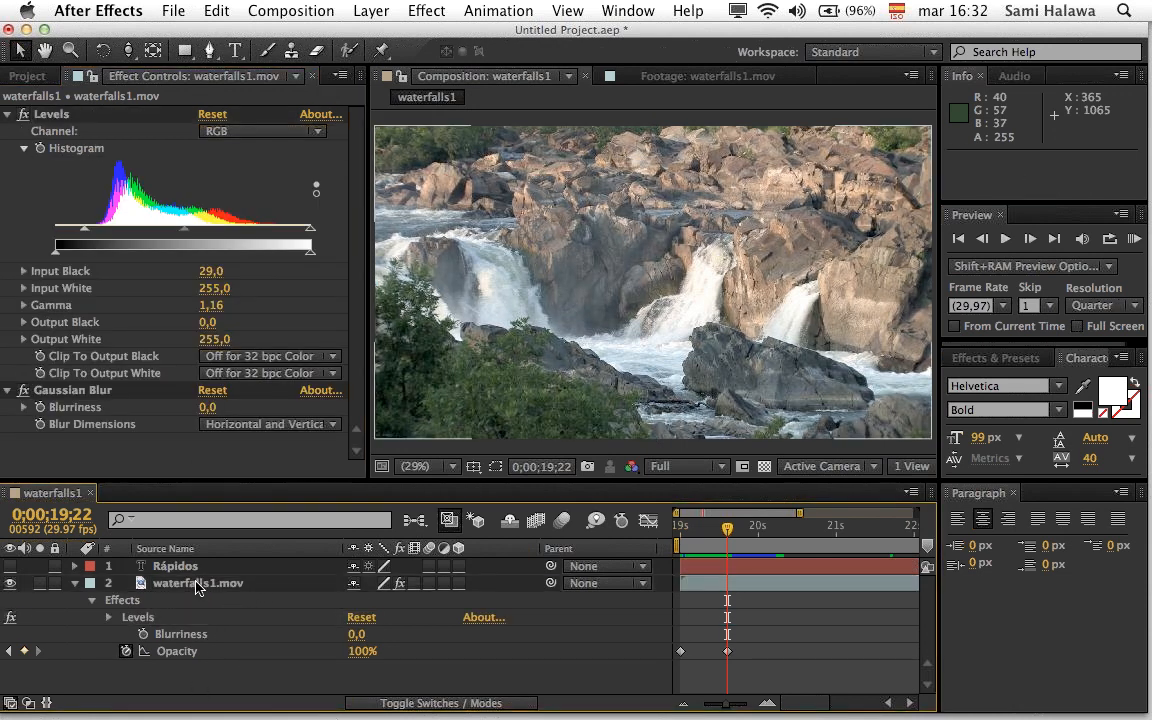
left_click(79, 584)
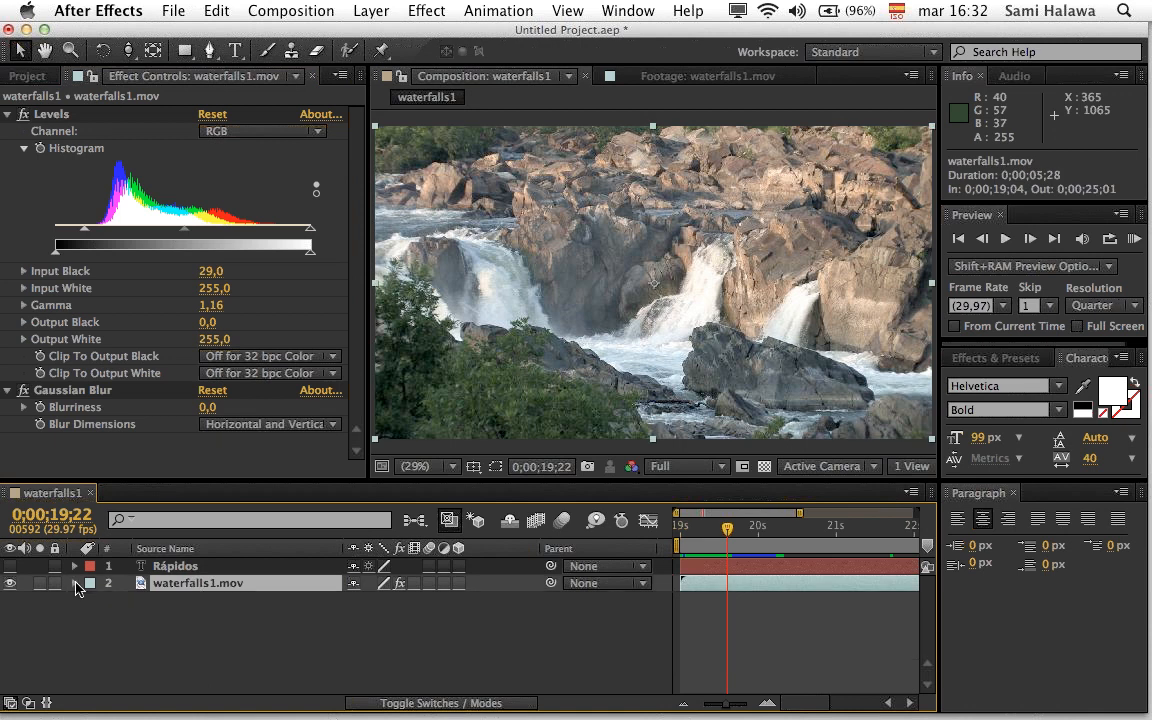
left_click(7, 113)
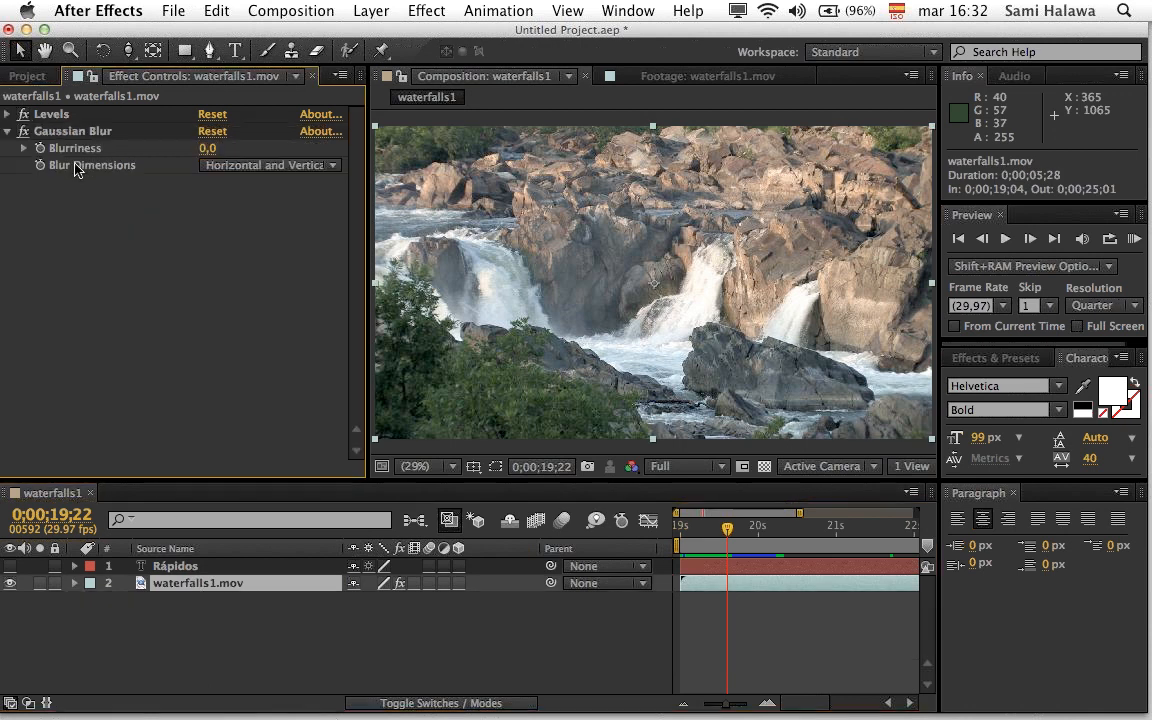
key("u")
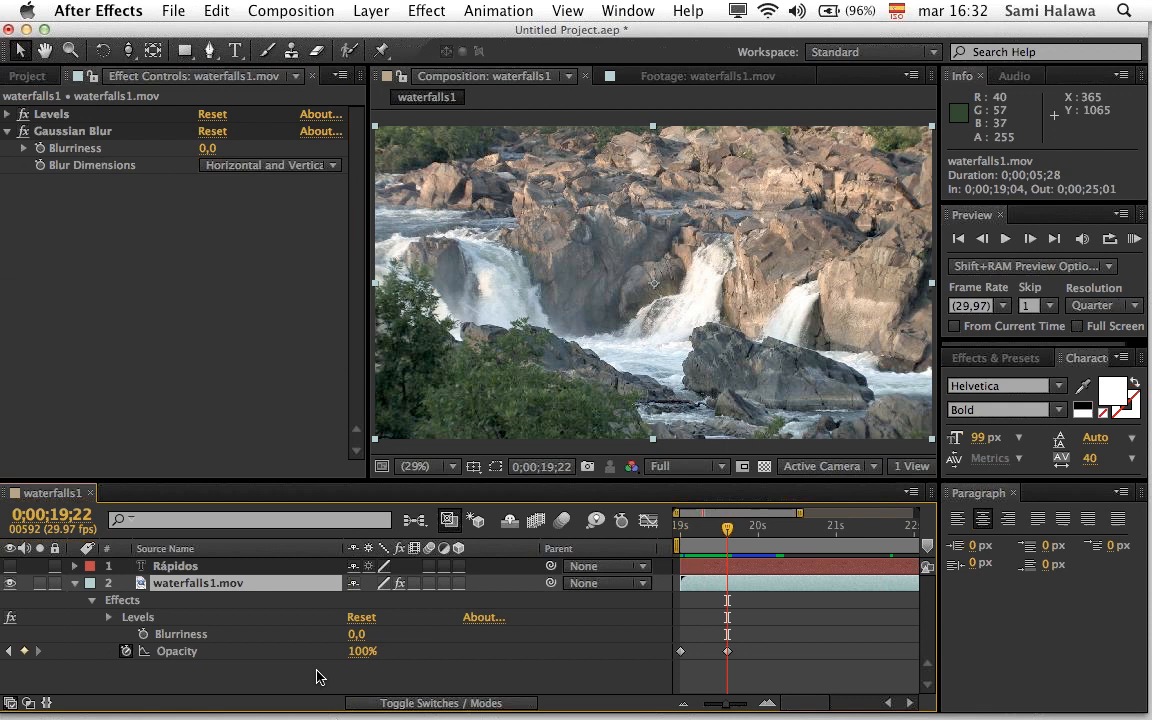
left_click(185, 653)
left_click(196, 640)
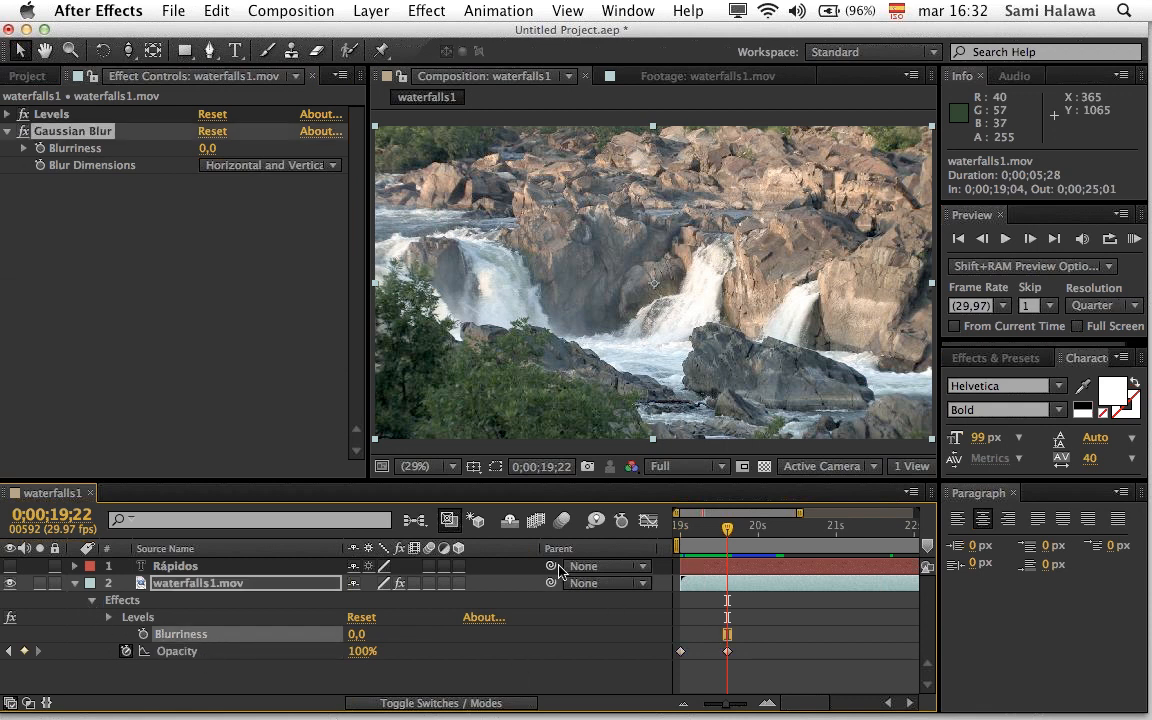
Step: Set the Gaussian Blur's Blurriness to 30 and enable keyframing for it at 0;00;19;04
left_click_drag(693, 538, 725, 538)
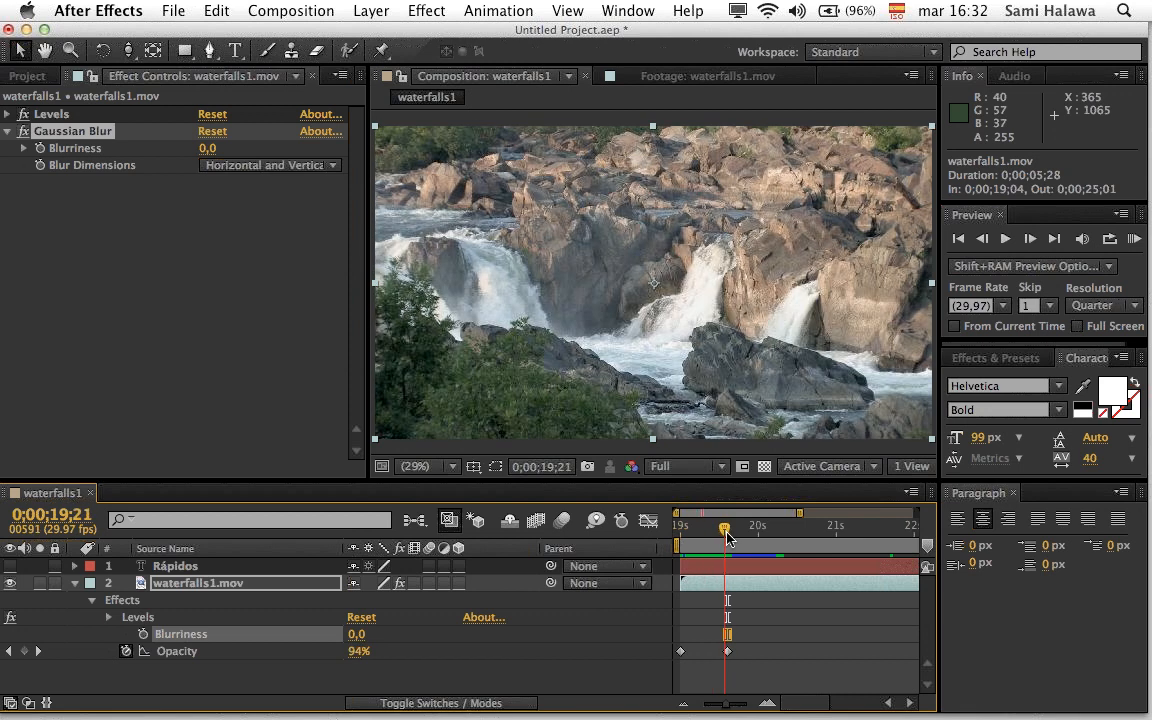
left_click_drag(355, 638, 360, 638)
left_click(360, 634)
key("Return")
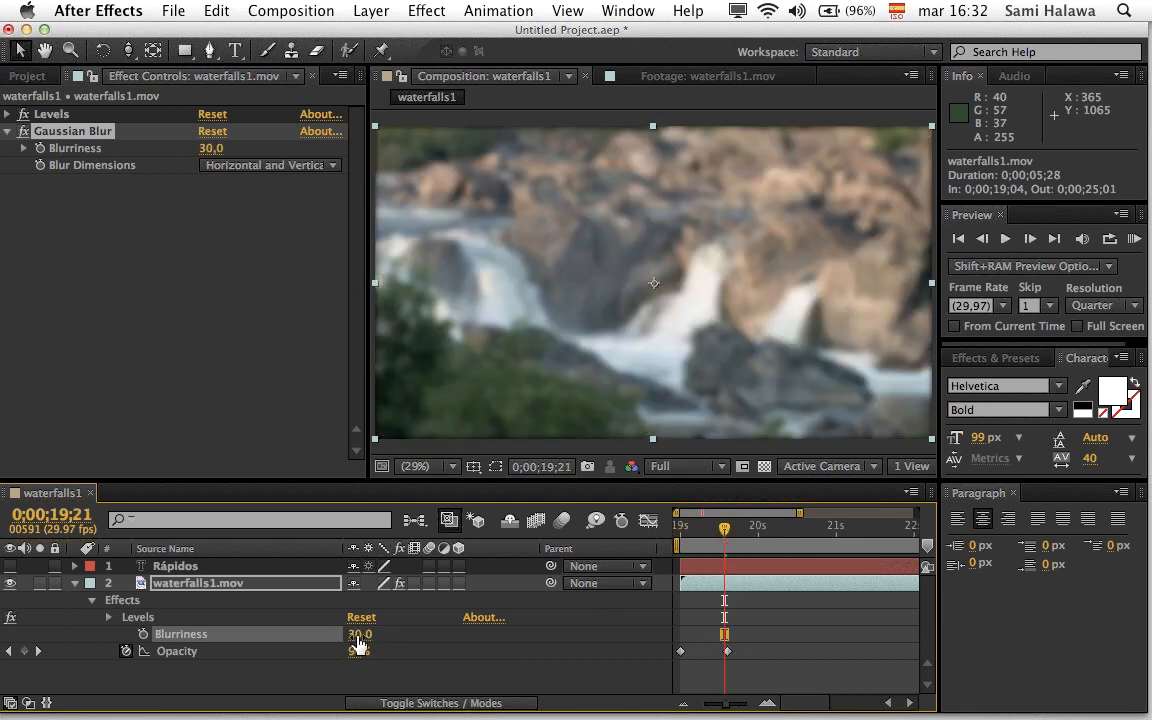
left_click_drag(697, 527, 655, 527)
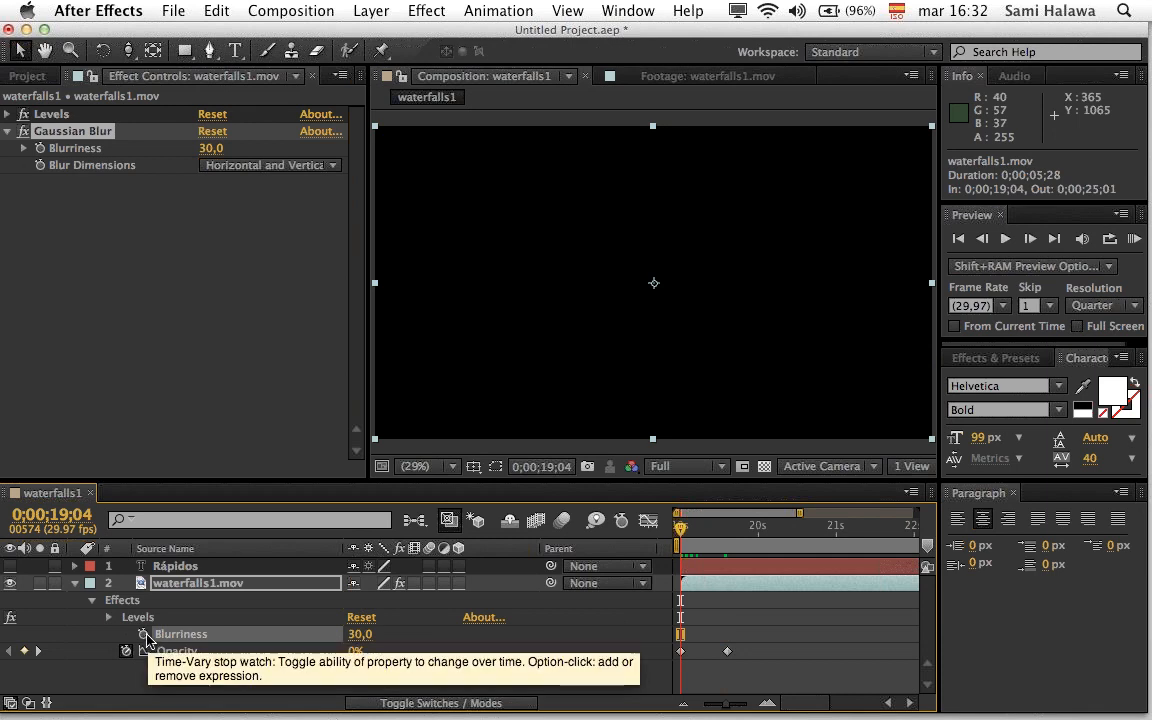
left_click(144, 635)
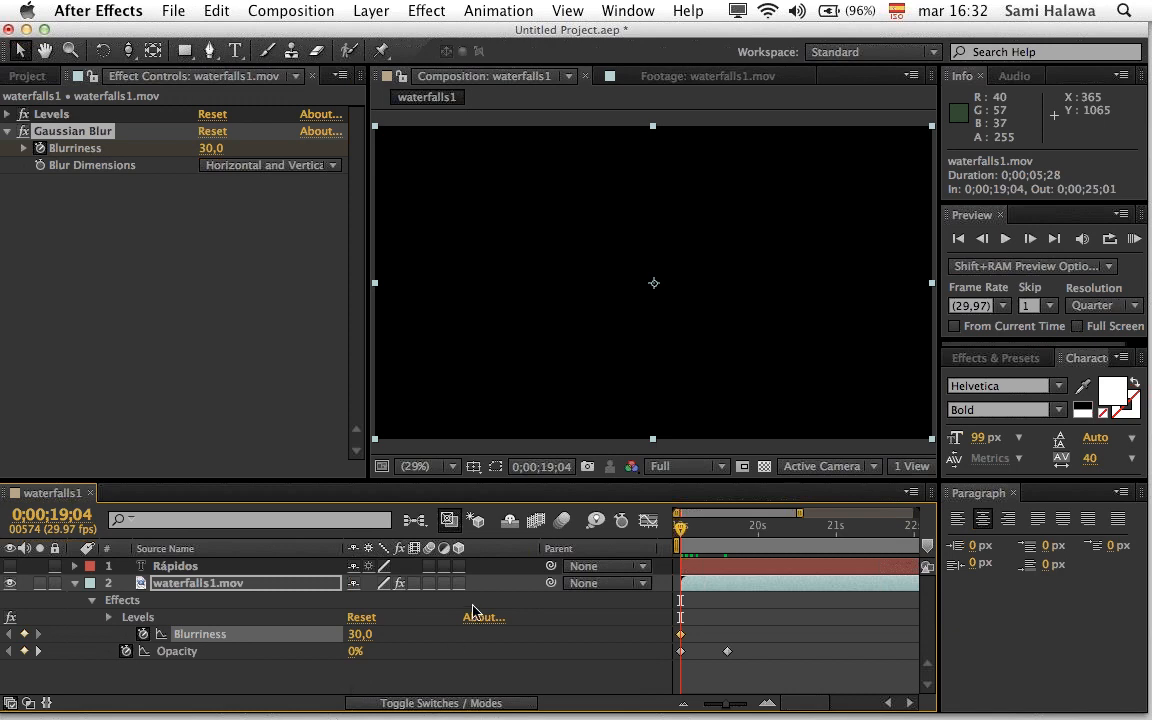
Step: Add a Blurriness keyframe of 0 at the second Opacity keyframe, 0;00;19;22
left_click(38, 651)
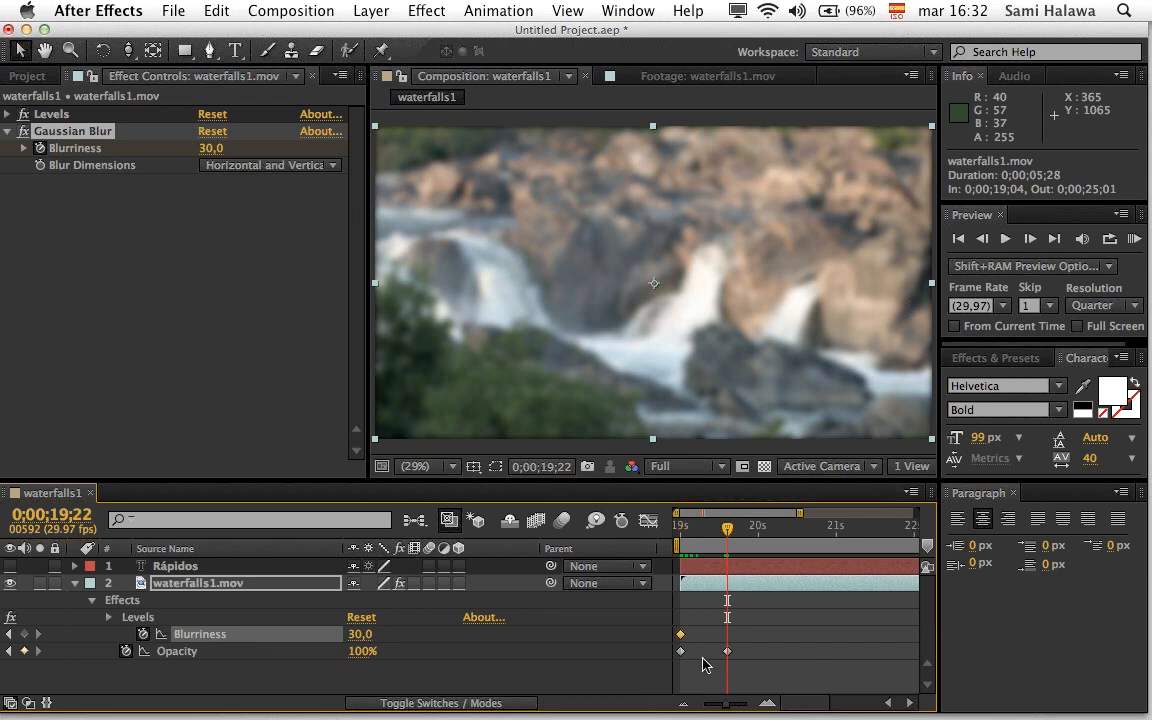
left_click(10, 651)
left_click(38, 651)
left_click_drag(360, 634, 262, 640)
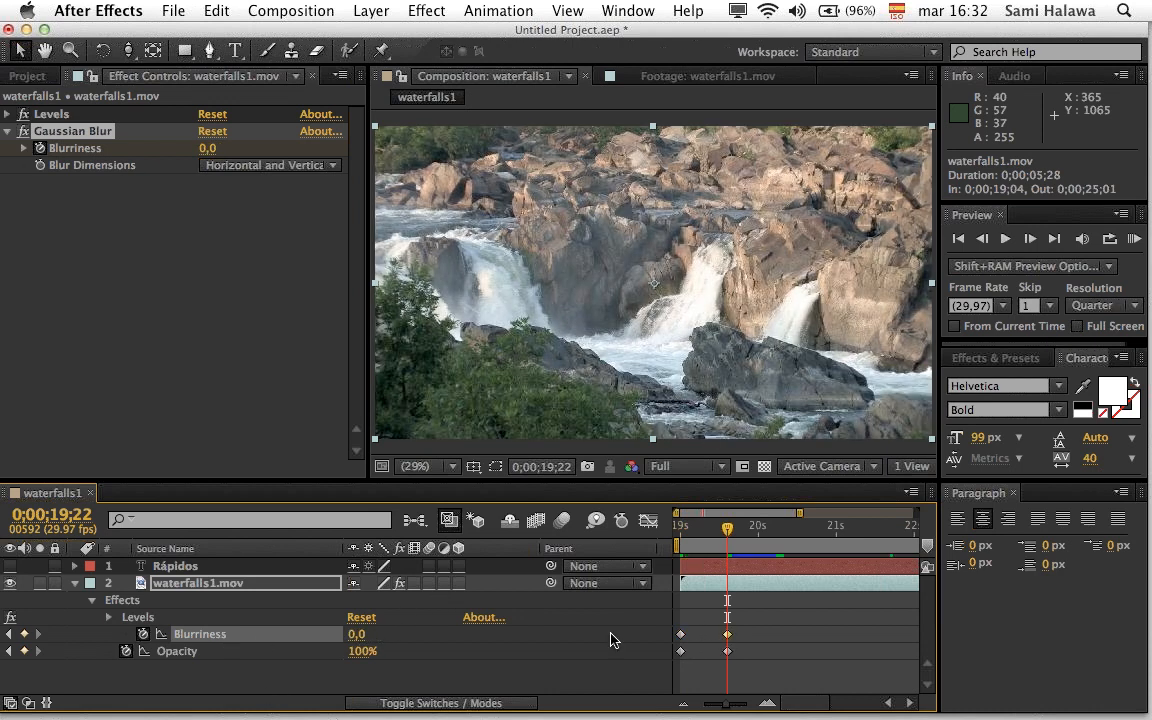
Step: Preview the combined blur and opacity fade-in repeatedly from 0;00;19;04 and scrub through its intermediate frames
left_click(641, 676)
key("KP_0")
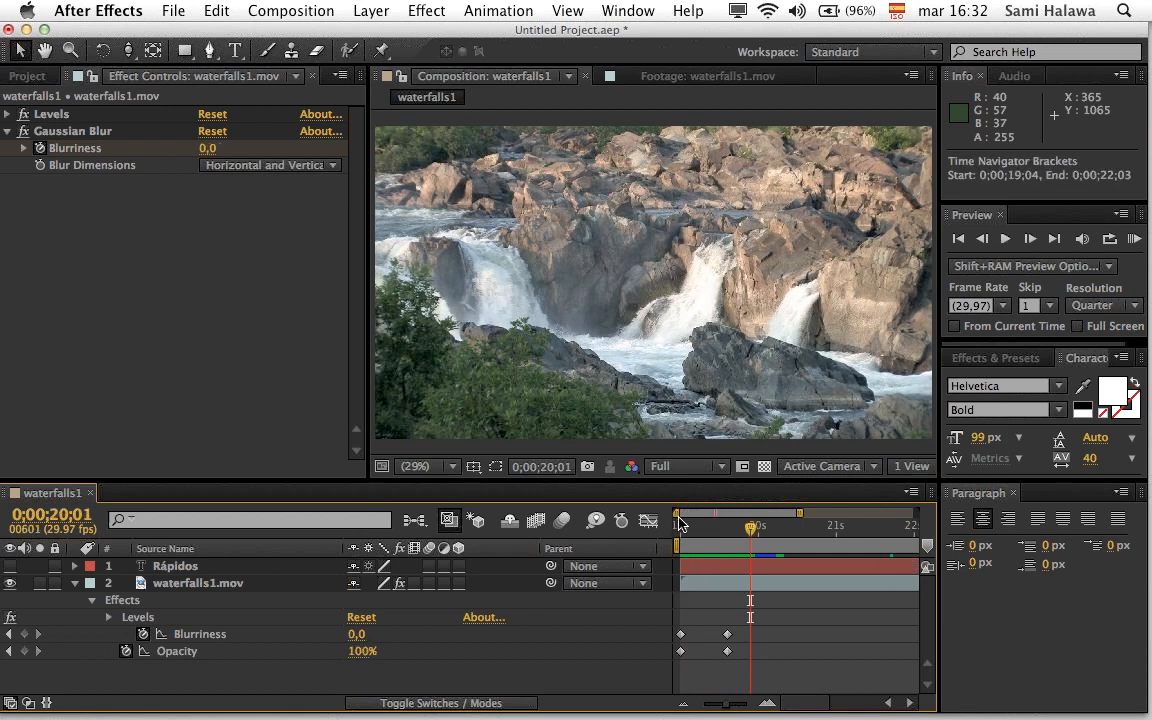
key("KP_0")
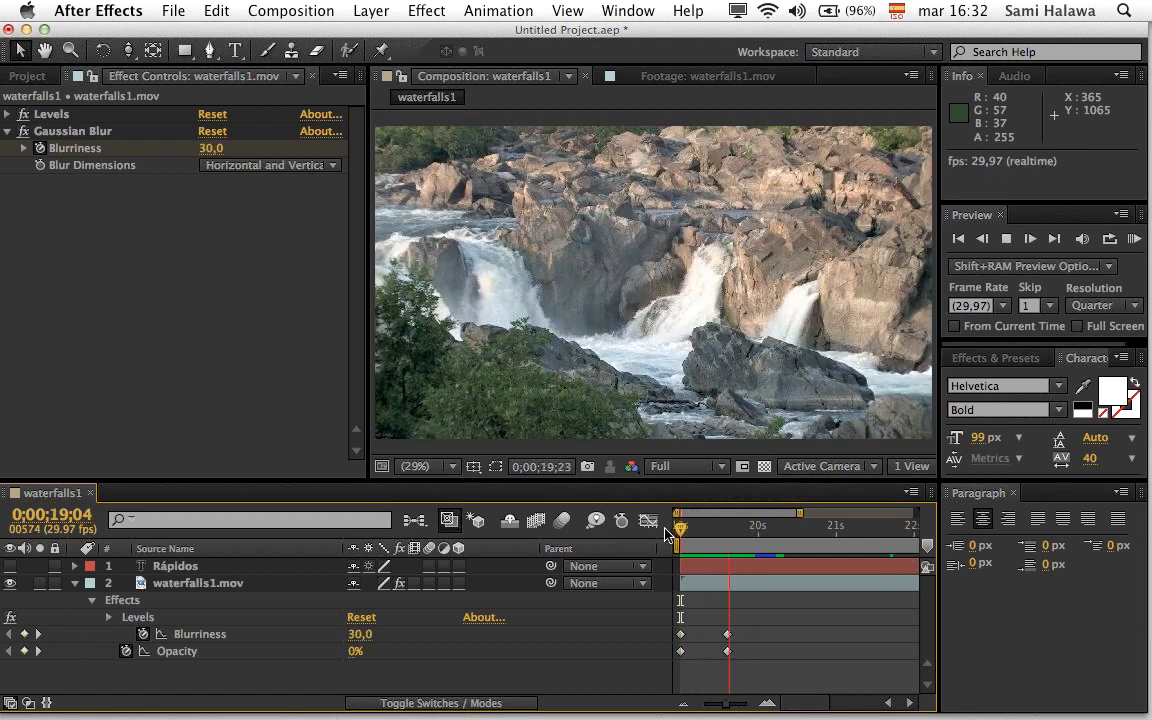
key("space")
left_click_drag(718, 533, 652, 538)
key("space")
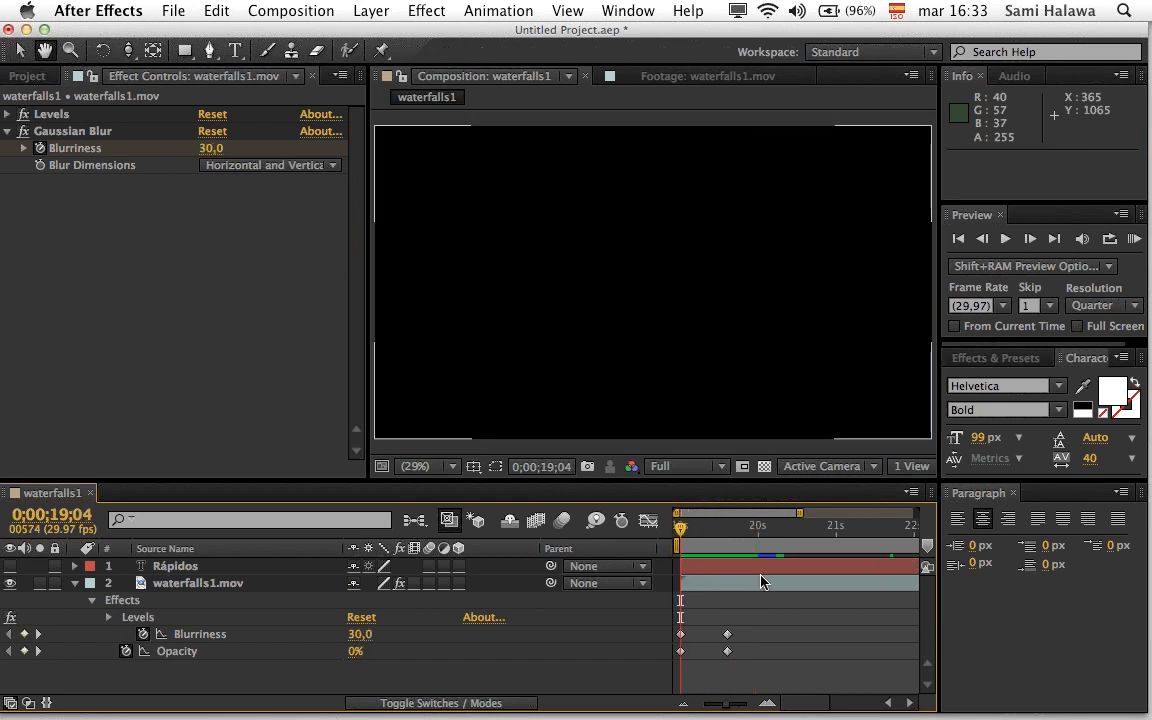
key("space")
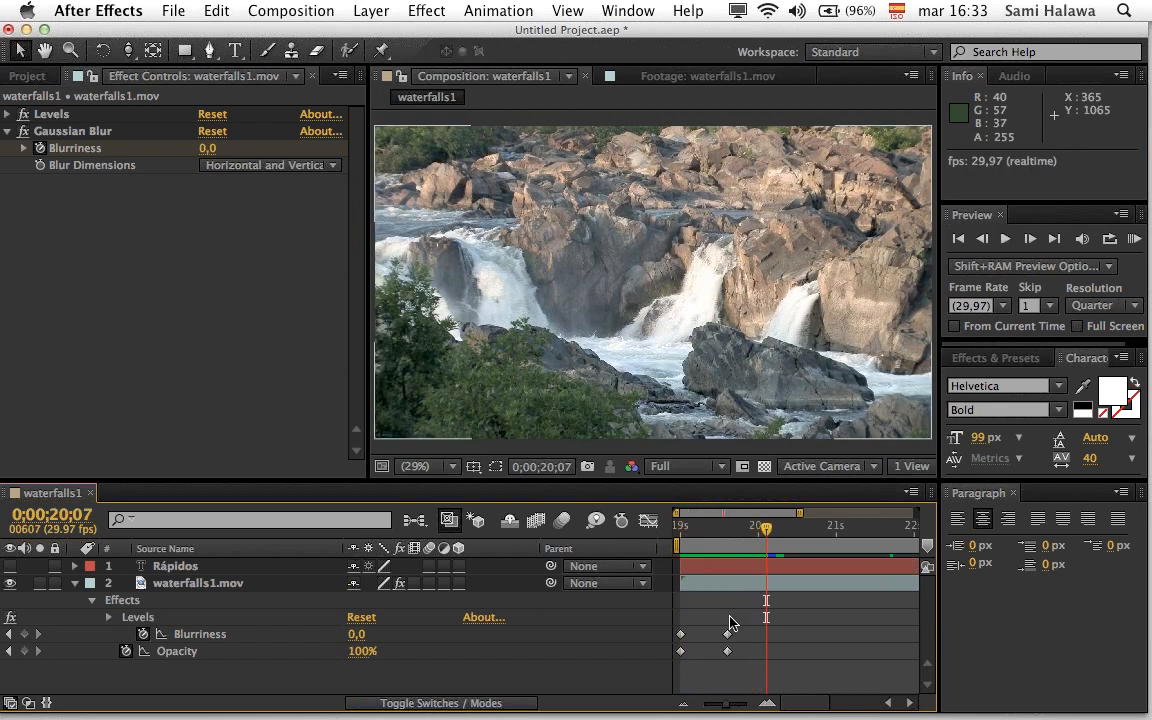
key("space")
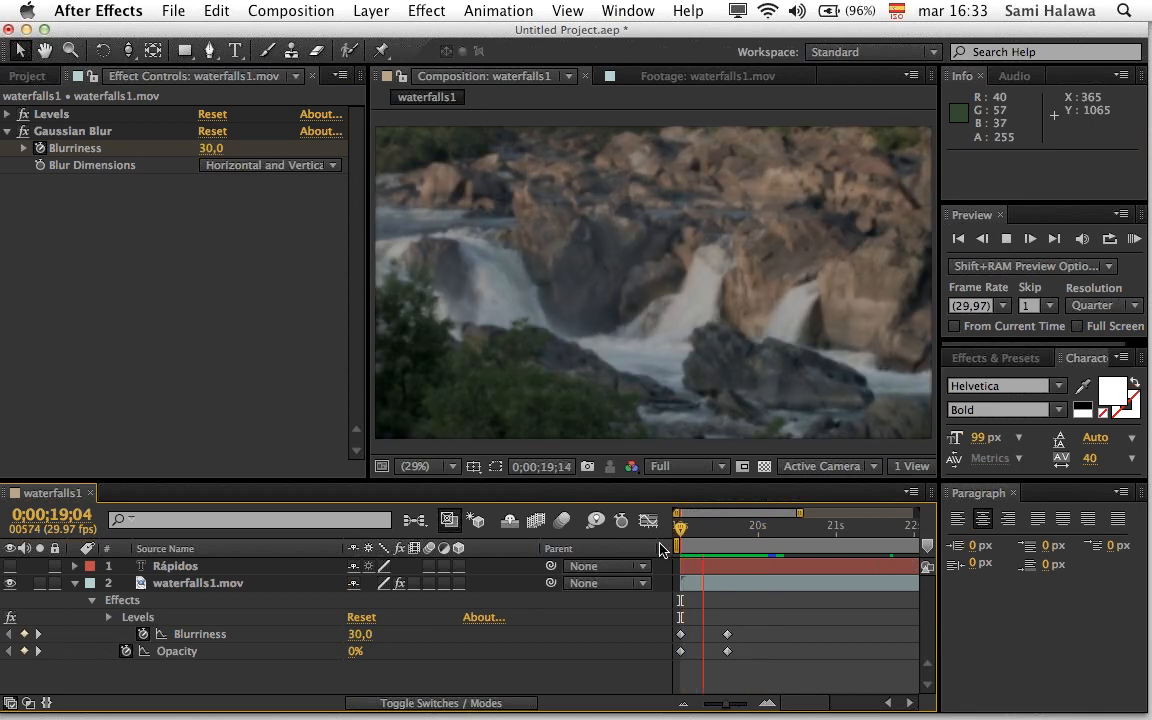
mouse_move(703, 533)
left_mouse_down()
mouse_move(688, 535)
mouse_move(713, 543)
left_mouse_up()
key("space")
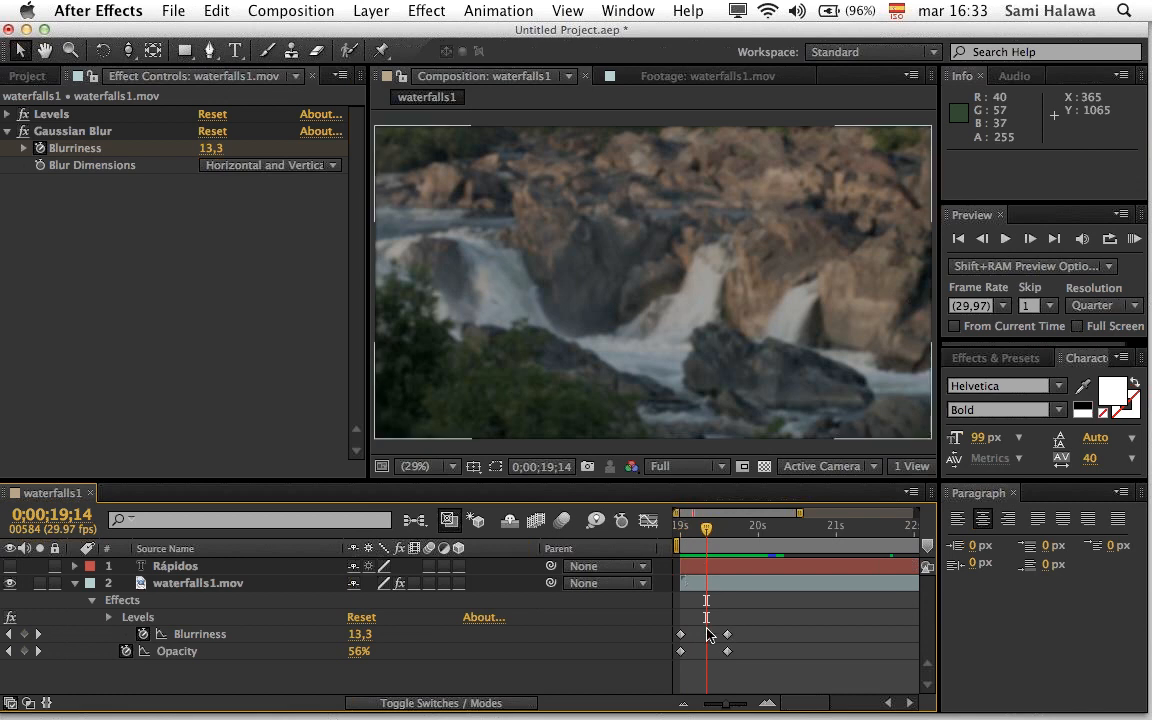
Step: Replay the transition from the start and move the second Blurriness and Opacity keyframes together to 0;00;19;10
left_click(680, 531)
key("space")
left_click_drag(740, 652, 697, 656)
Step: Add keyframes at 0;00;19;16 with Opacity at 0% and Blurriness at 30
left_click(711, 530)
left_click(363, 651)
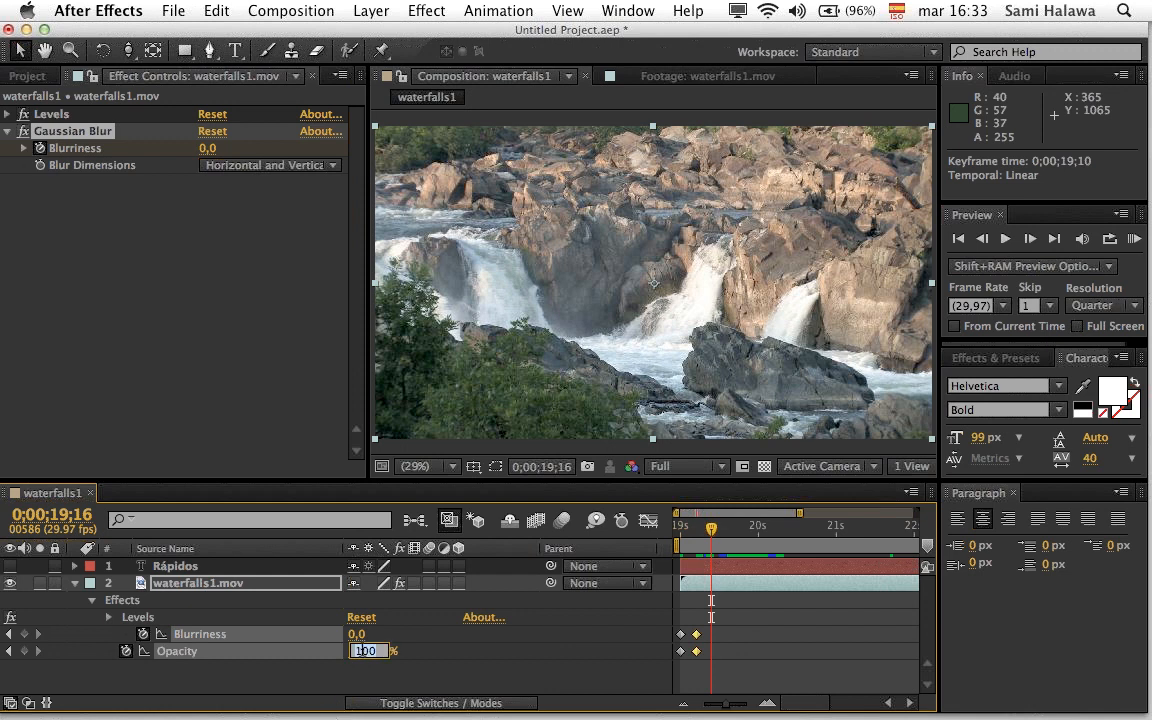
left_click(372, 671)
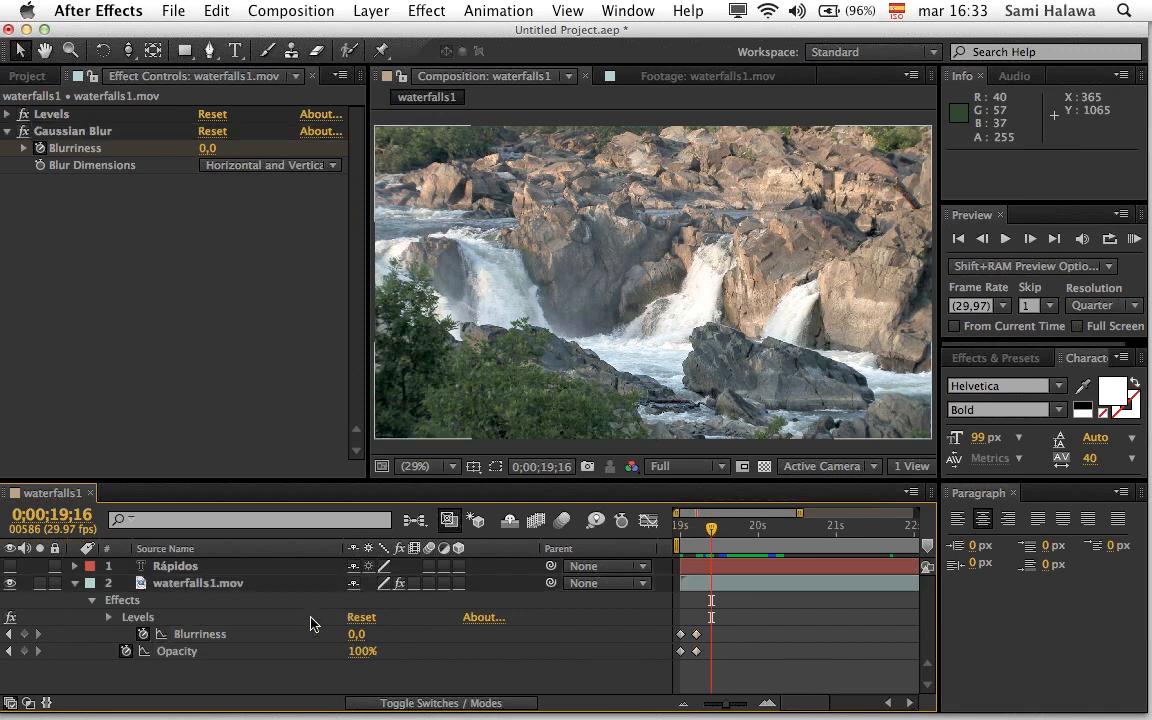
left_click_drag(372, 655, 184, 675)
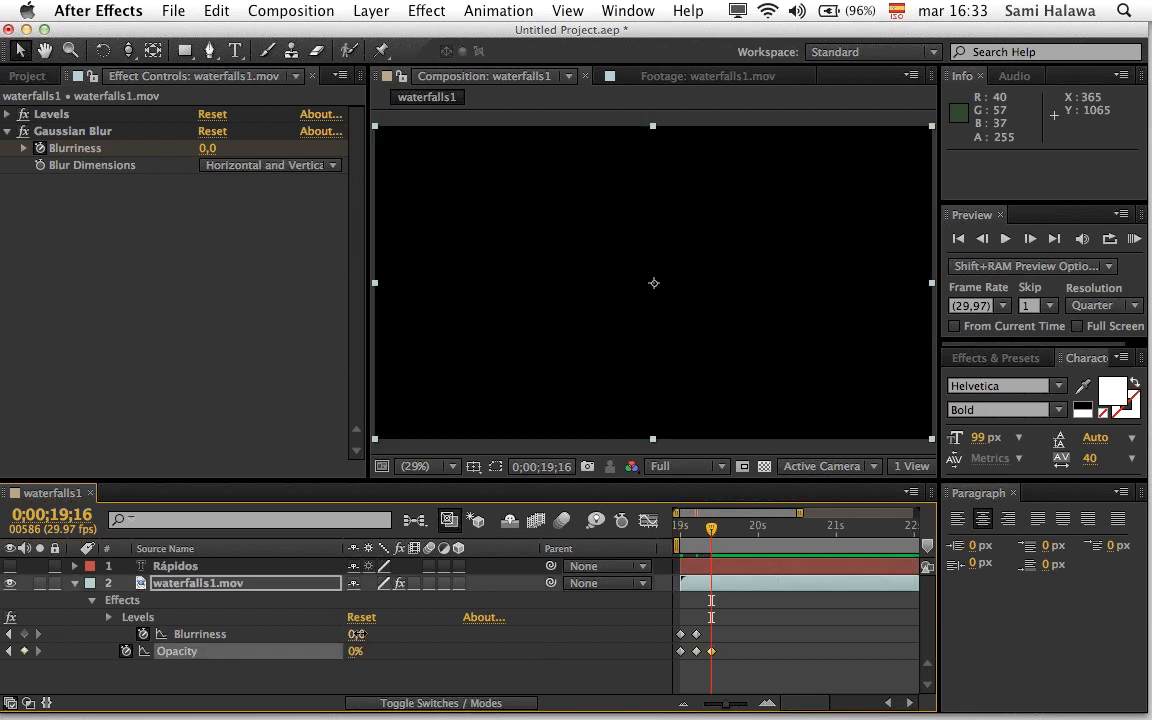
left_click(357, 634)
type("30")
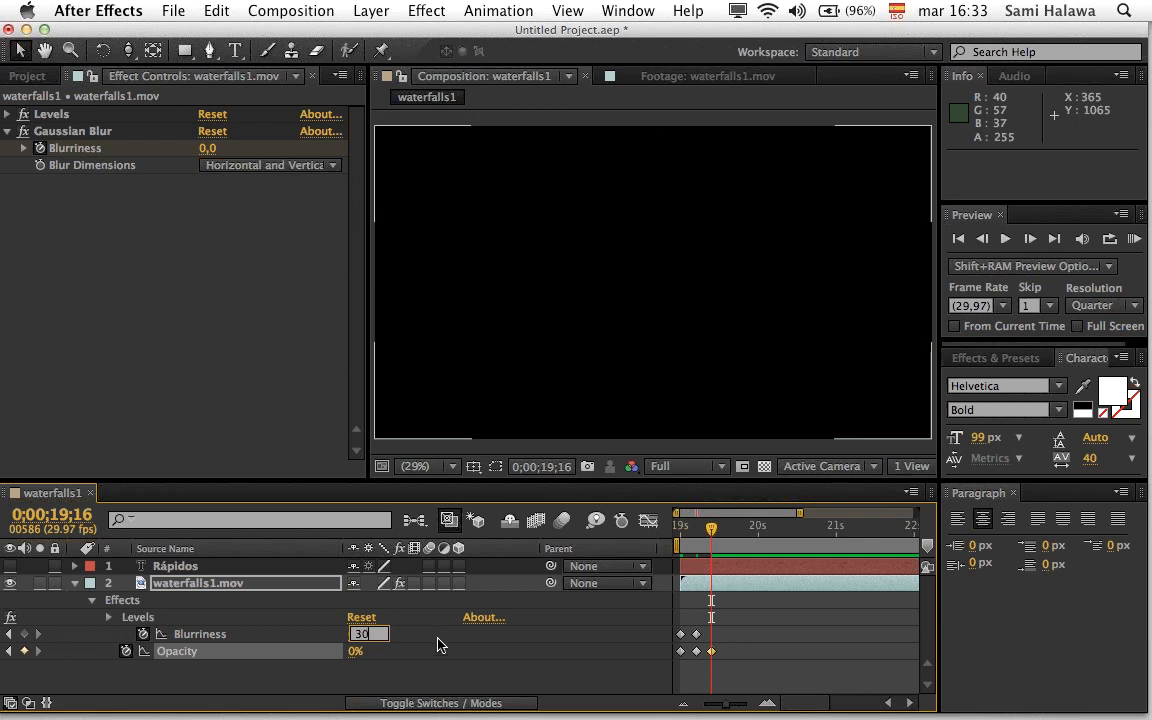
key("Return")
Step: Add alternating Opacity keyframes of 100% at 0;00;19;19, 0% at 0;00;19;22 and 100% at 0;00;19;24
left_click_drag(716, 526, 723, 535)
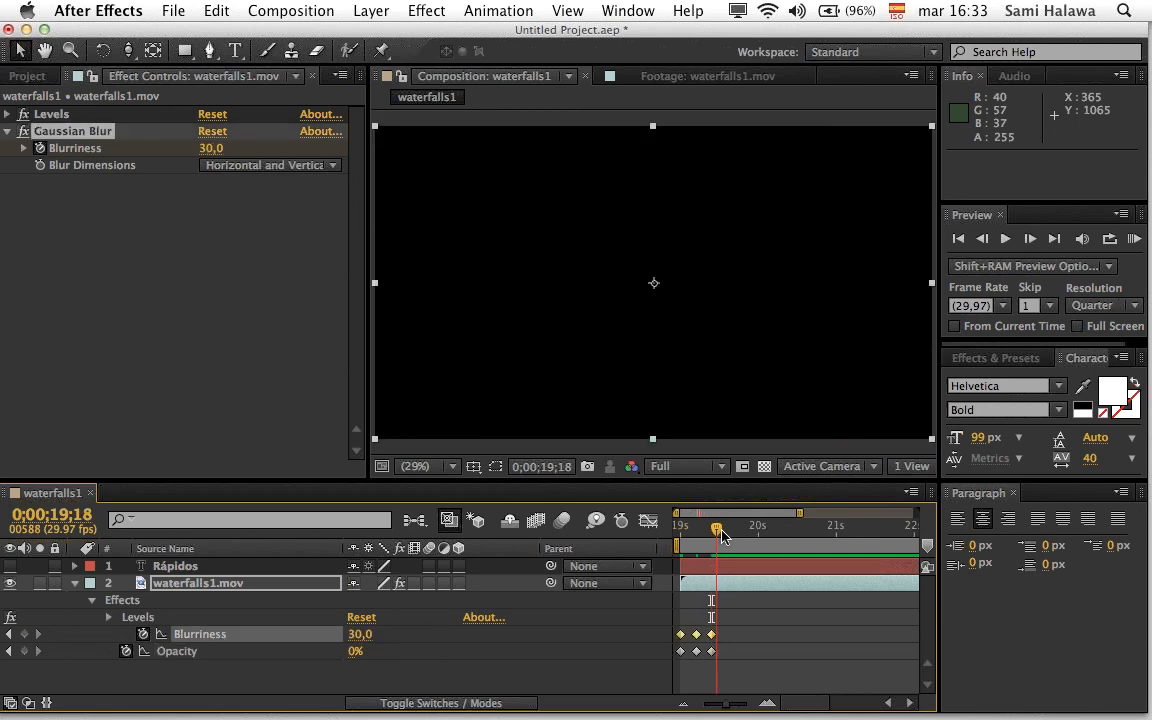
left_click_drag(350, 658, 830, 599)
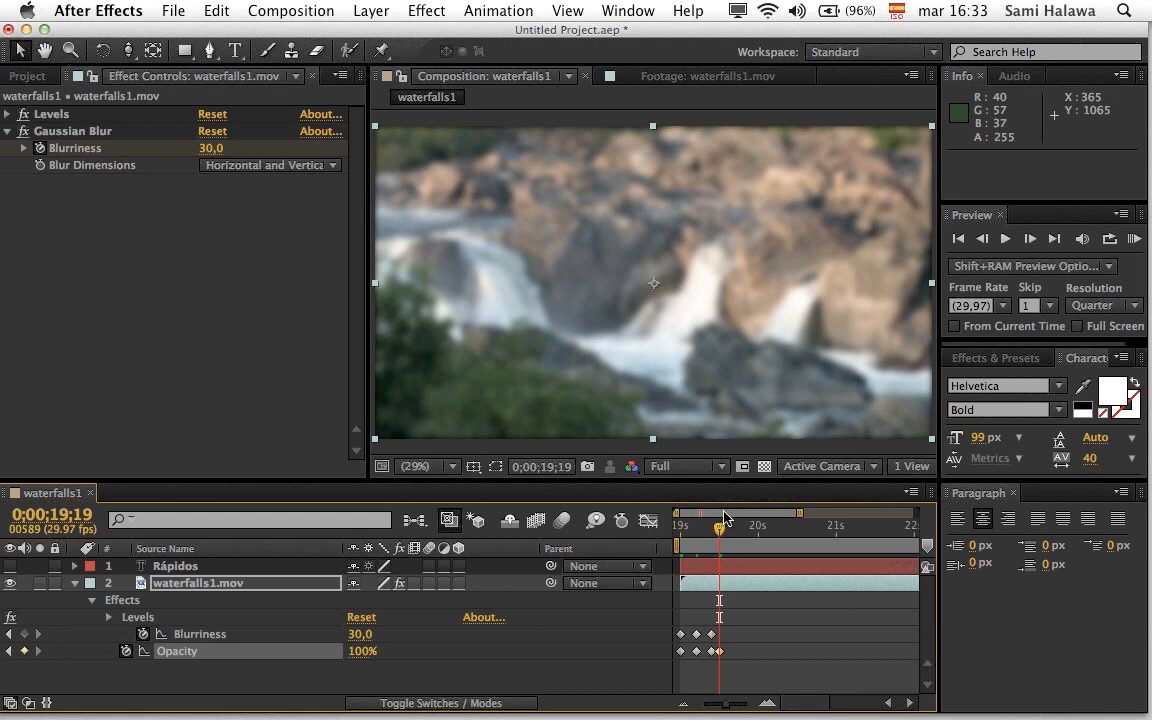
left_click_drag(722, 525, 731, 529)
left_click_drag(357, 654, 137, 684)
left_click(503, 580)
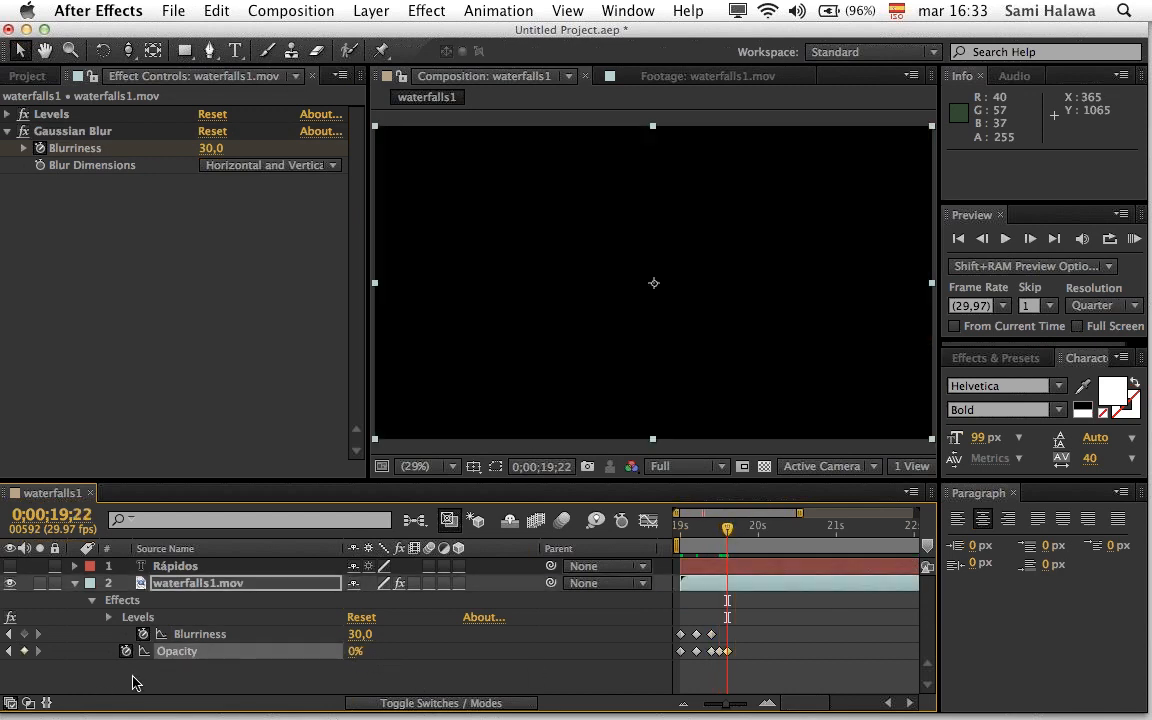
left_click(730, 530)
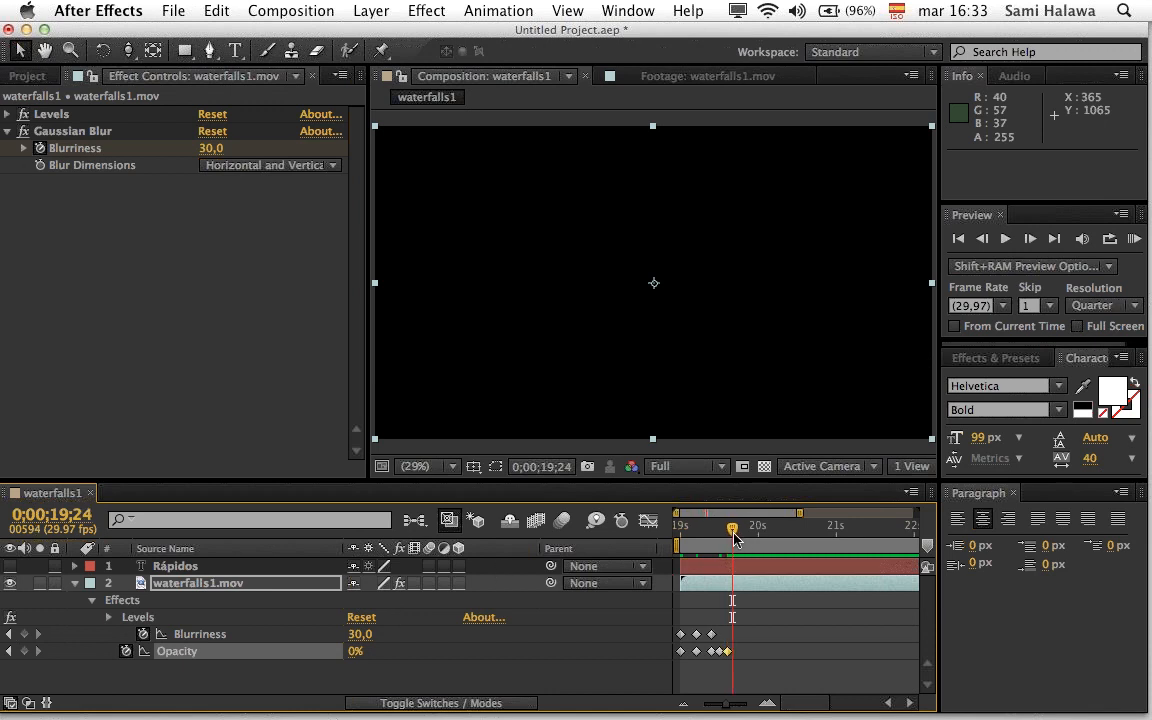
left_click_drag(354, 653, 475, 652)
Step: Add a Blurriness keyframe of 30 at 0;00;19;22 and one of 0 at 0;00;19;24
left_click(8, 634)
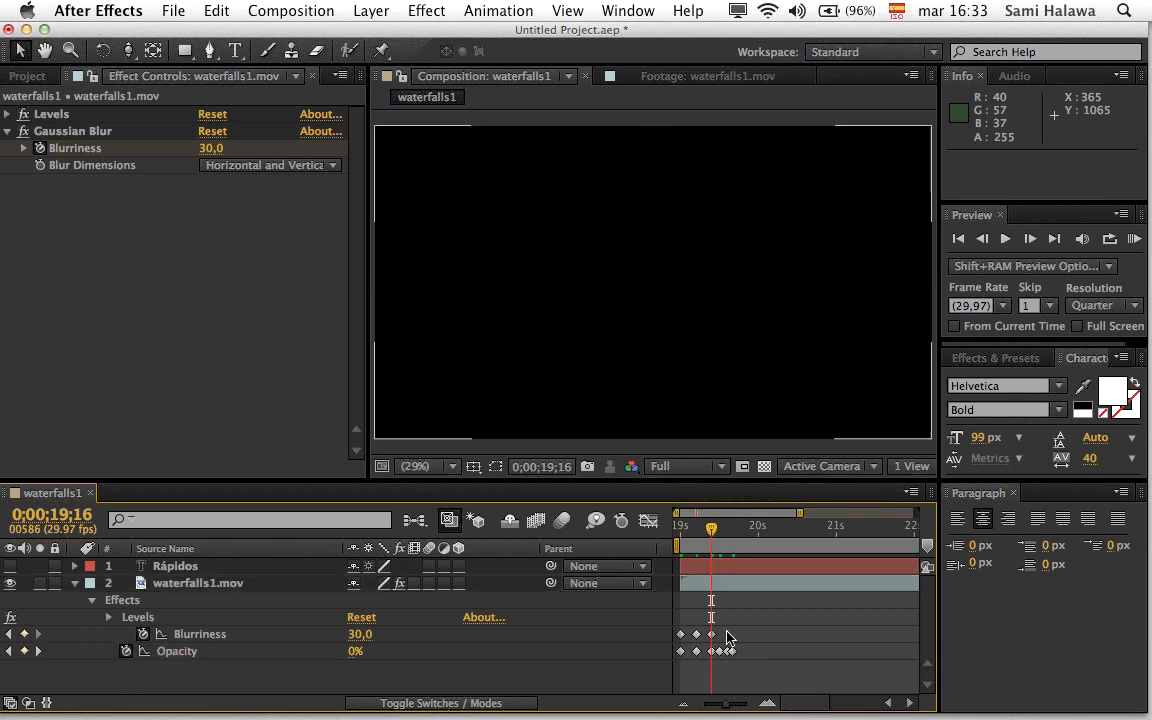
left_click(727, 530)
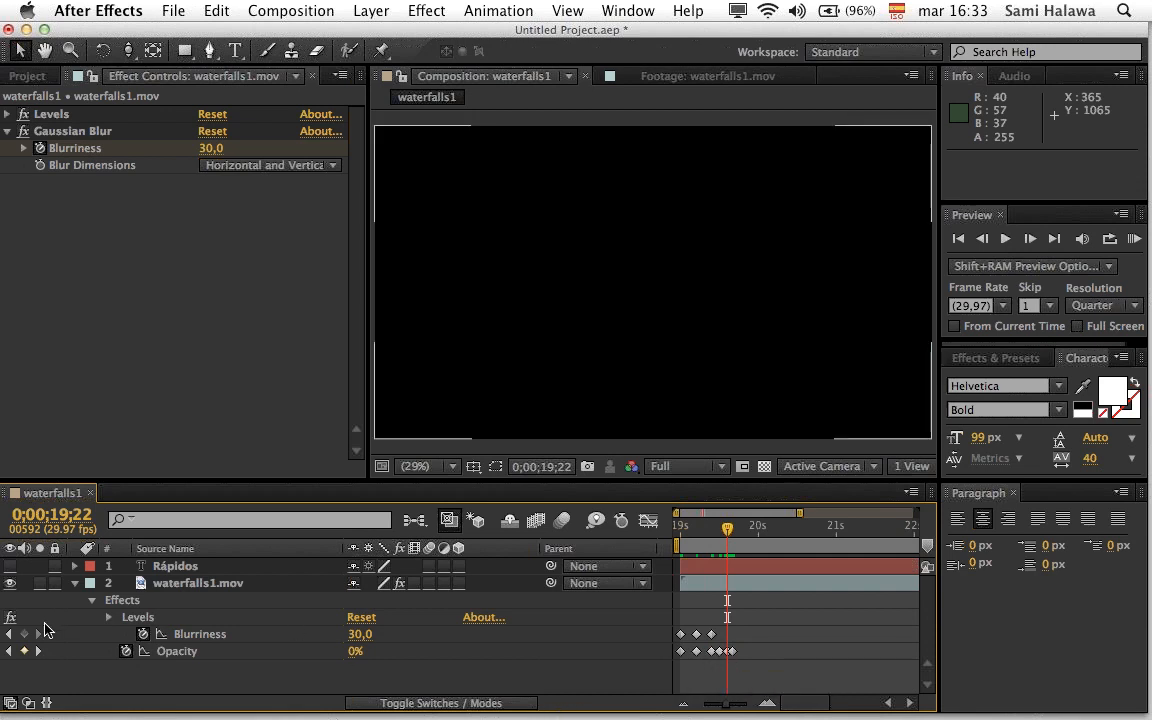
left_click(25, 634)
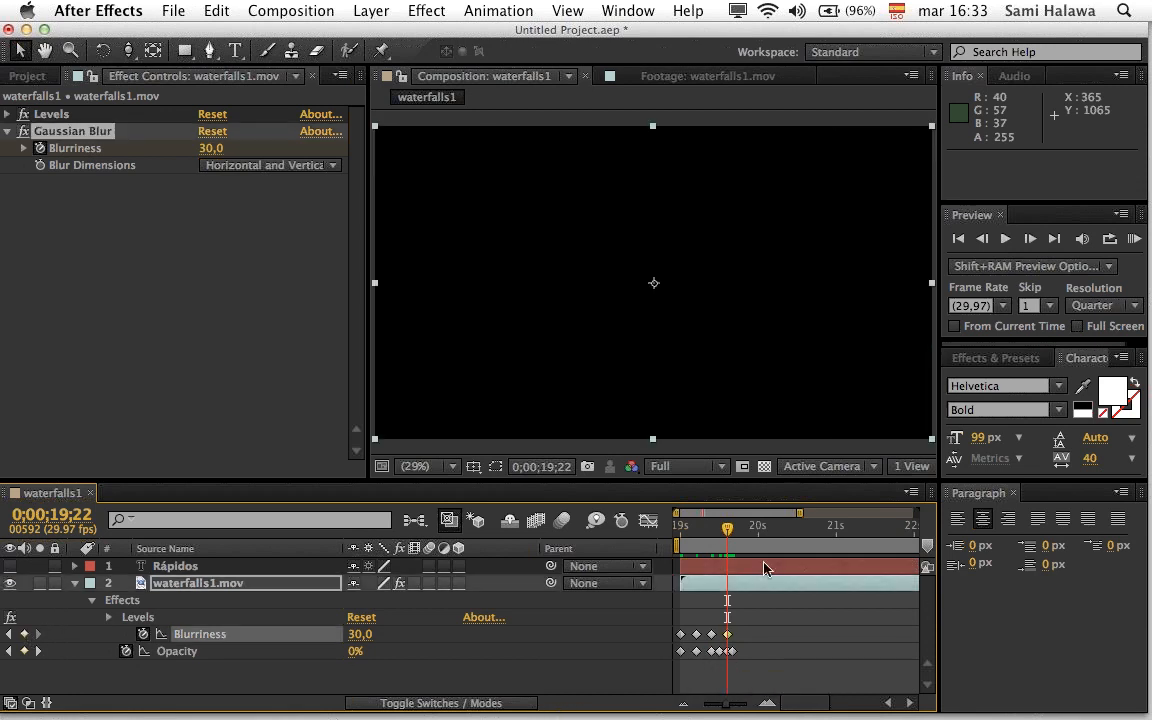
left_click_drag(728, 531, 734, 533)
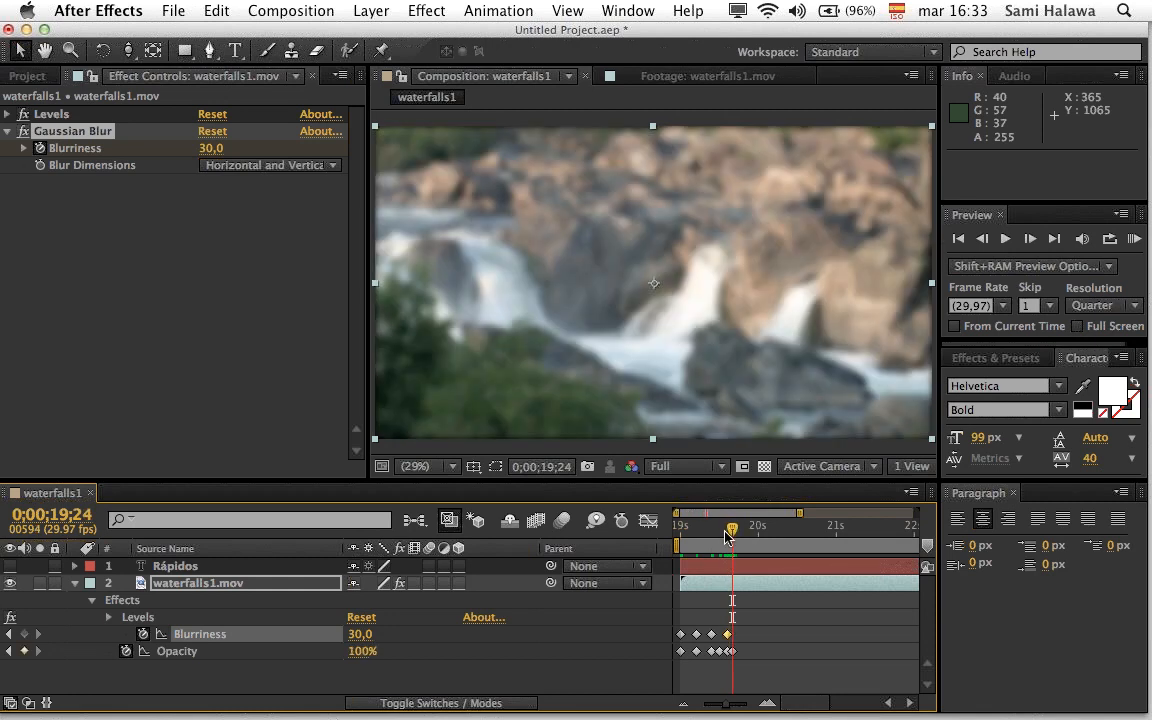
left_click_drag(360, 635, 205, 644)
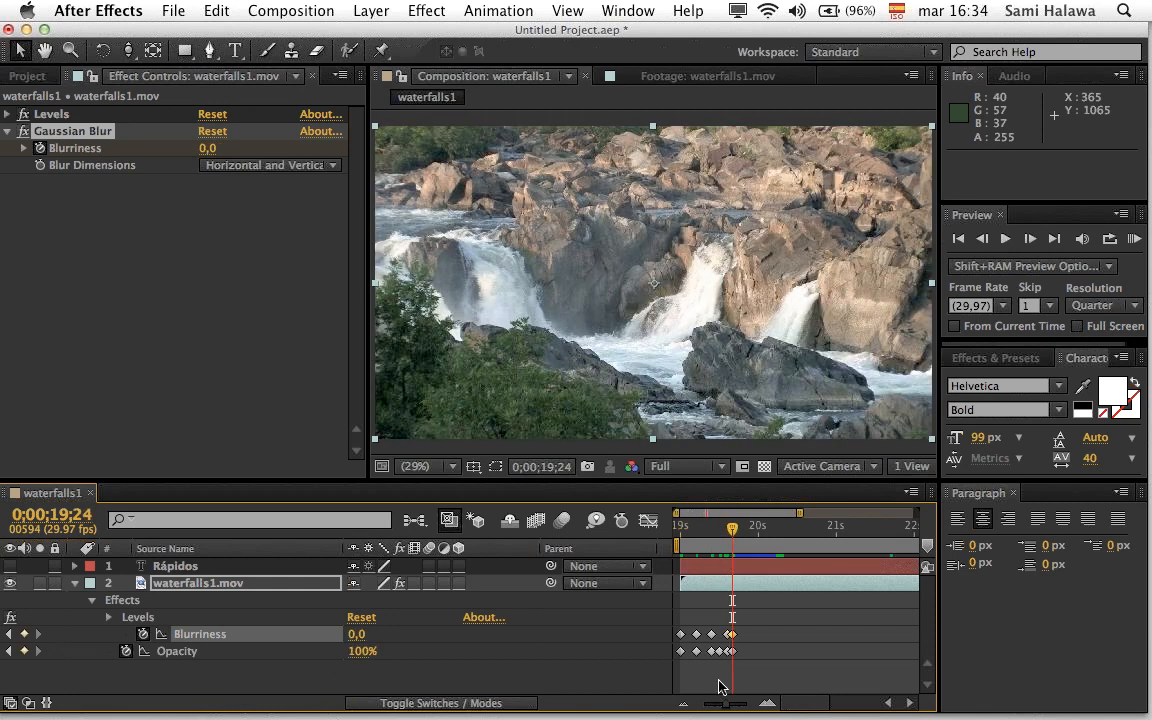
Step: Preview the flickering blur and opacity animation from the start of the work area
key("KP_0")
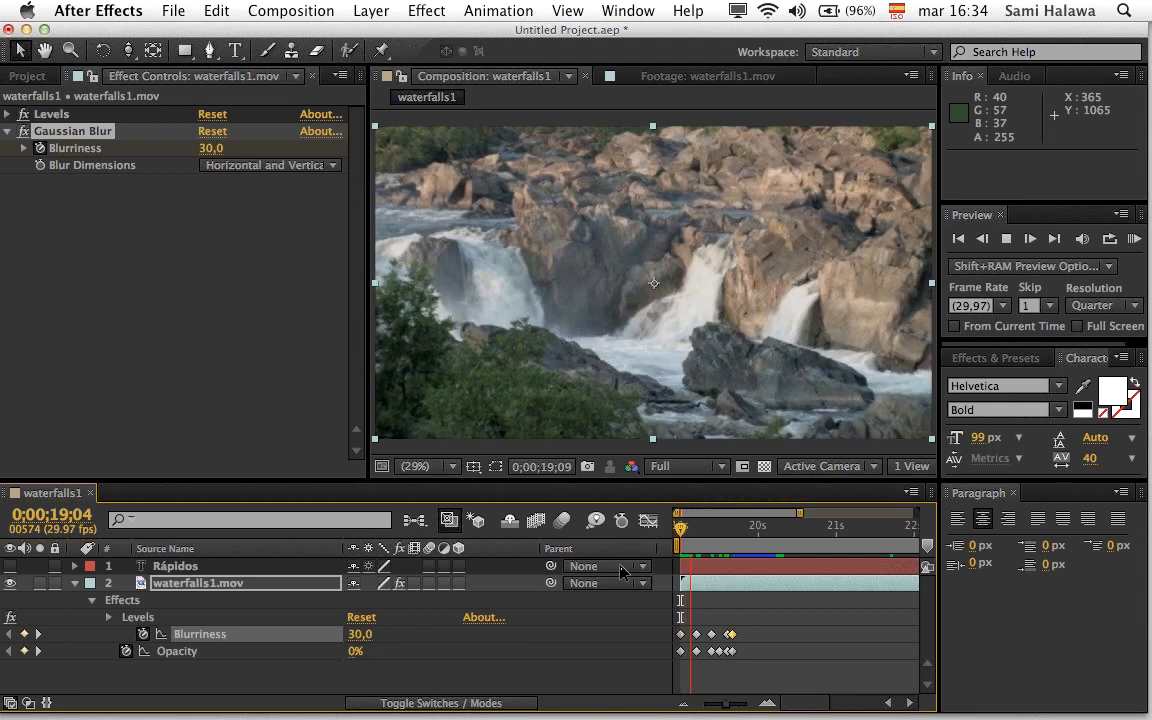
key("space")
key("KP_0")
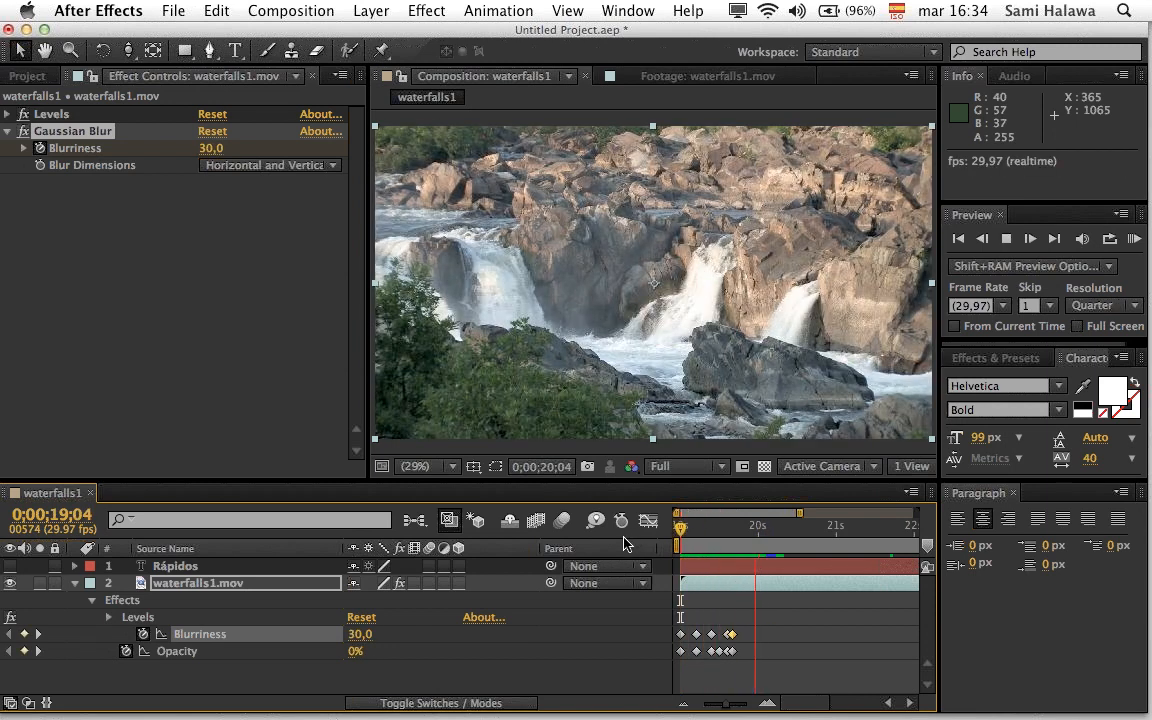
key("space")
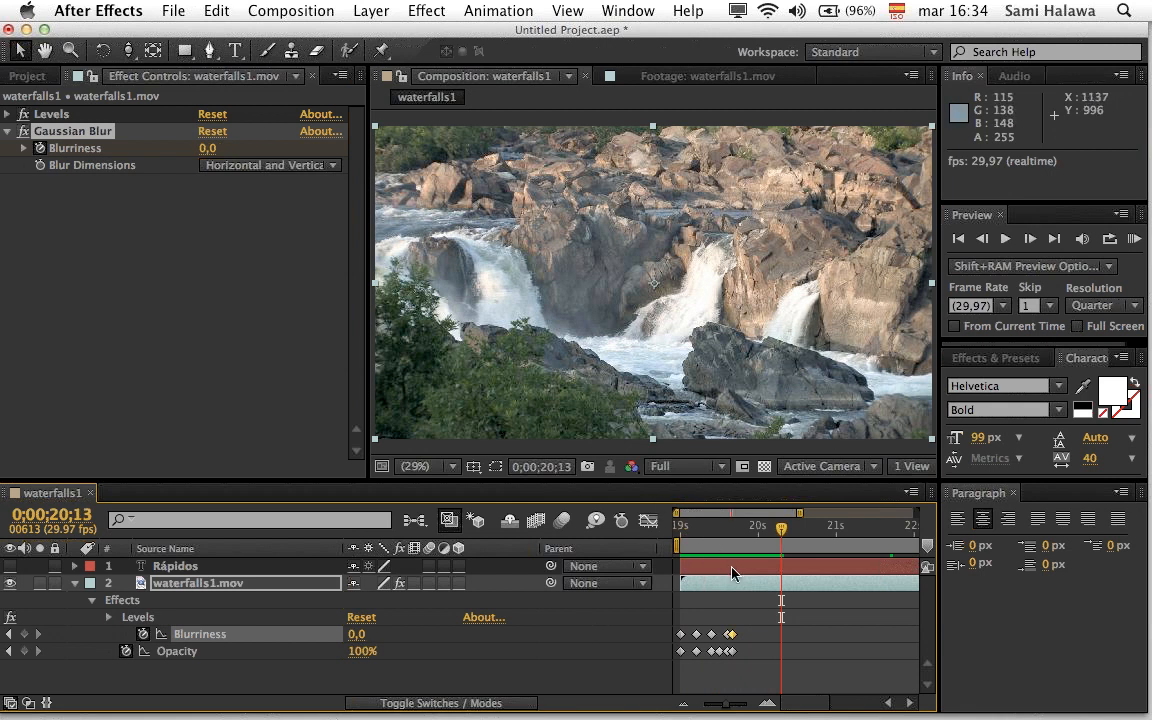
Step: Replay the flickering fade-in from 0;00;19;04 and scrub through its keyframes to 0;00;19;29
left_click(688, 545)
key("space")
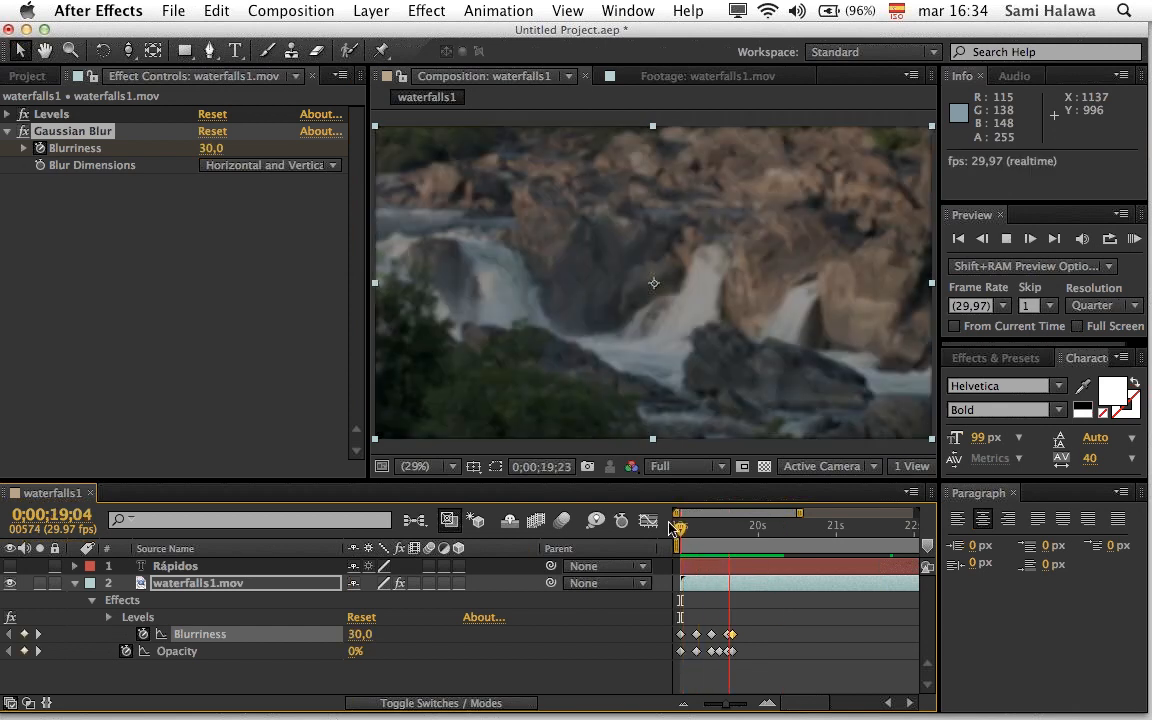
left_click_drag(705, 545, 745, 543)
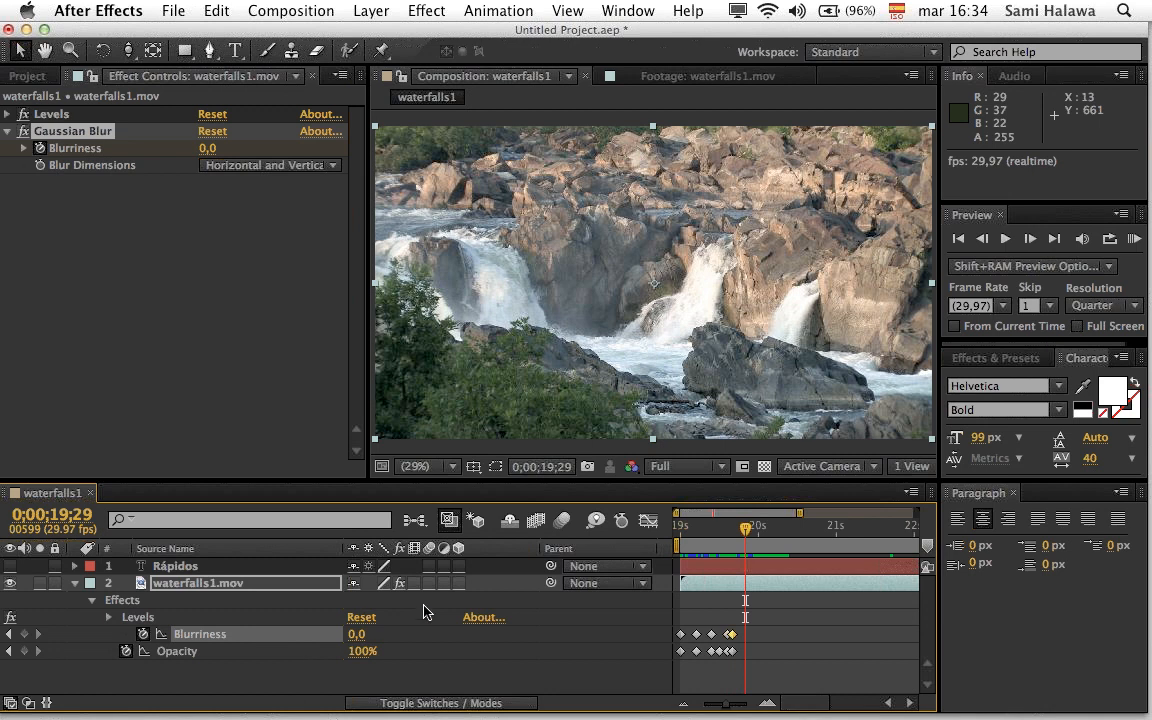
mouse_move(709, 650)
Step: Delete every Blurriness and Opacity keyframe after the second one of each property on waterfalls1.mov
left_click(160, 548)
left_click(226, 322)
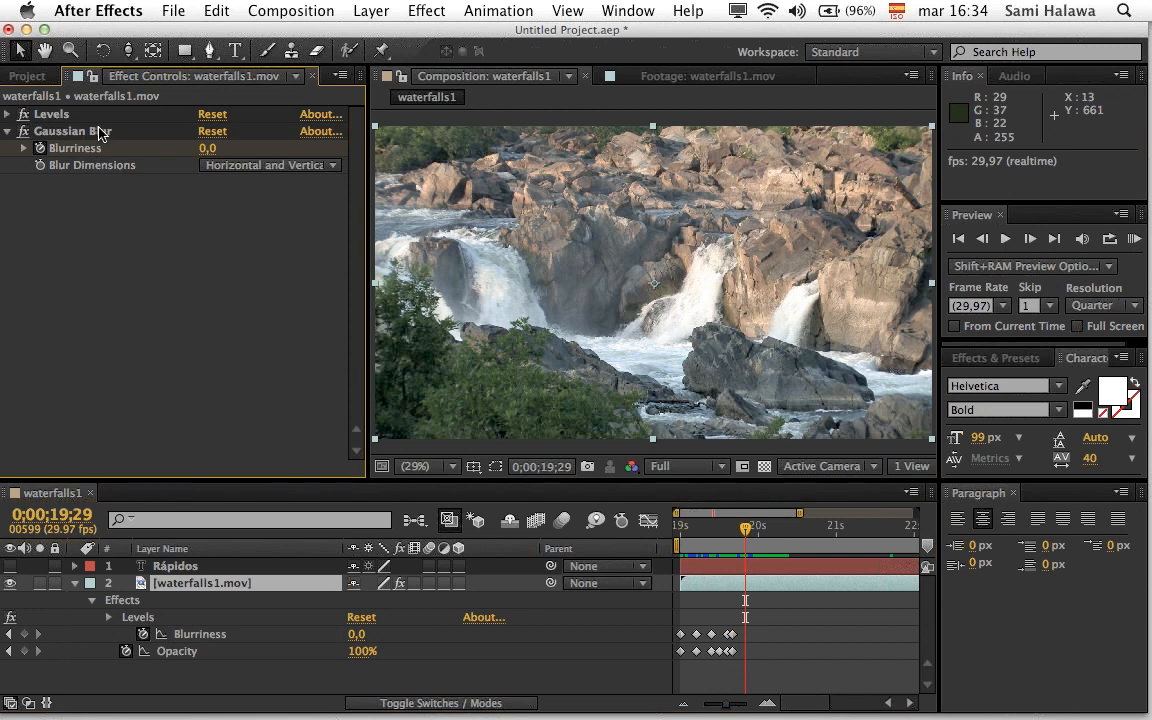
left_click_drag(752, 622, 710, 679)
key("Delete")
left_click_drag(690, 525, 736, 525)
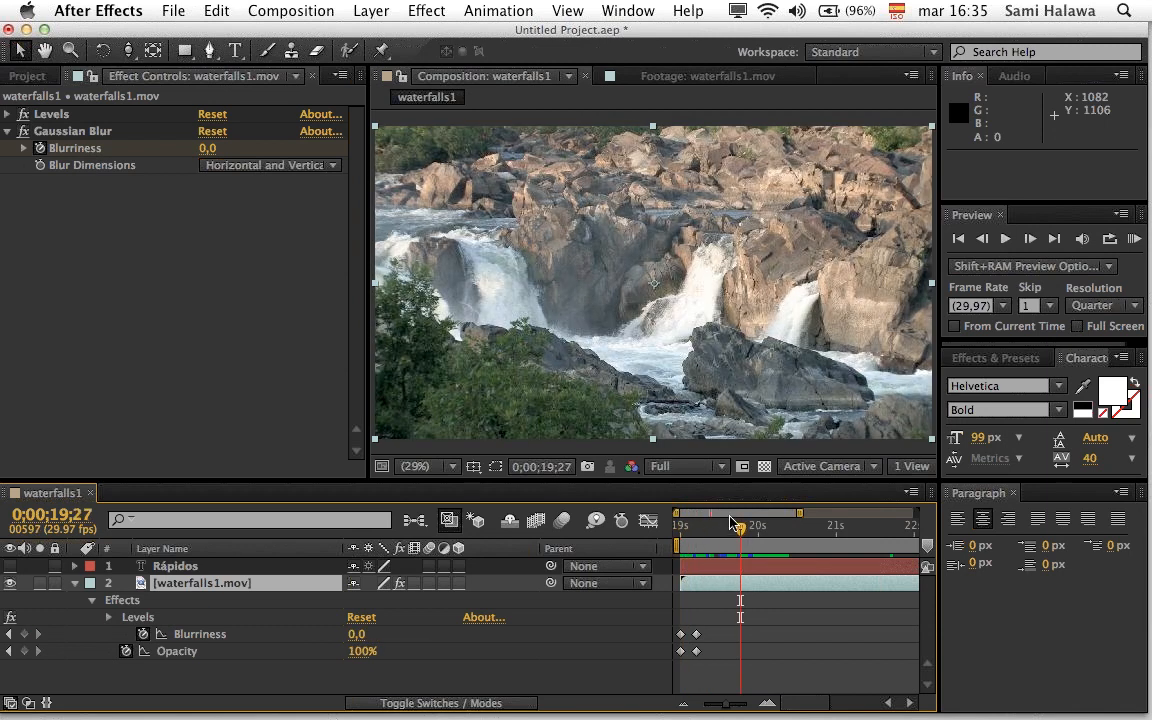
Step: Try the Warp distortion effect on waterfalls1.mov, vary its Bend, and remove the effect
right_click(158, 272)
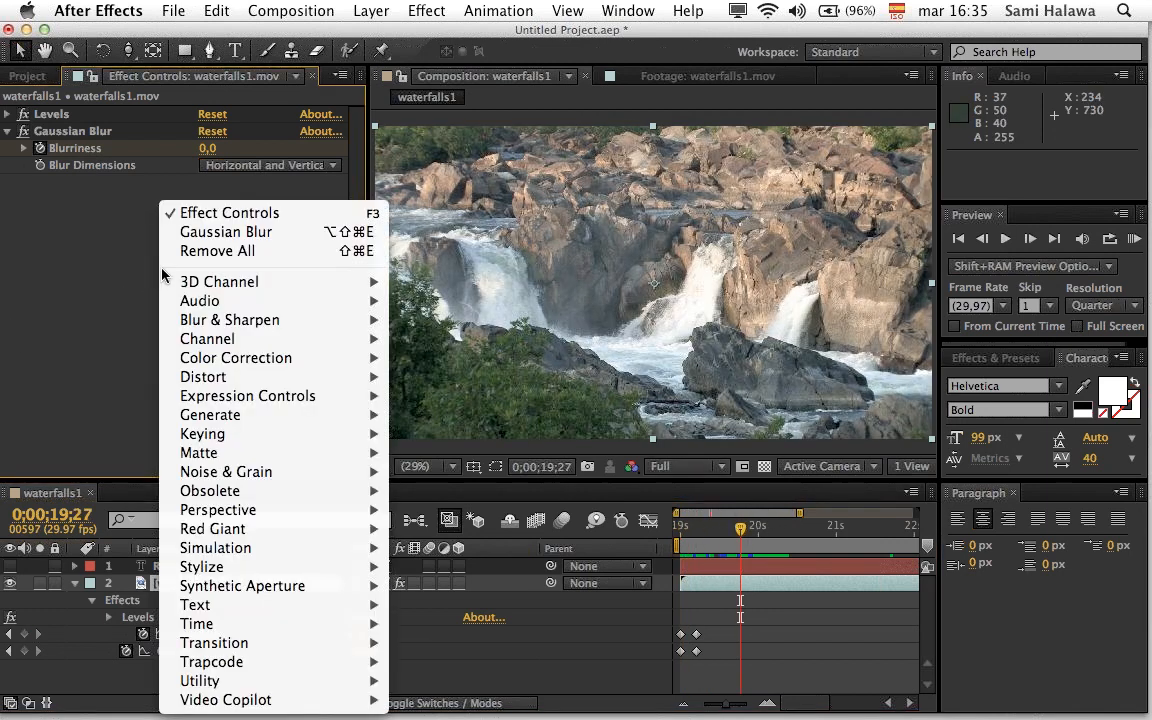
left_click(154, 287)
right_click(245, 214)
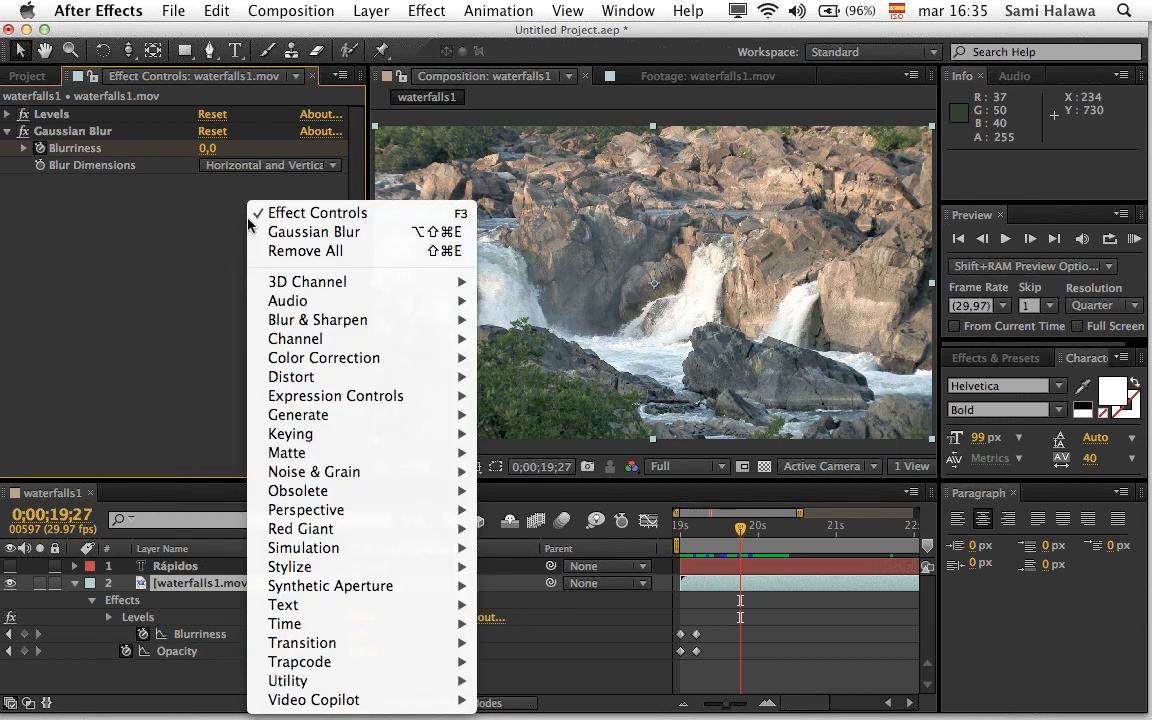
mouse_move(364, 385)
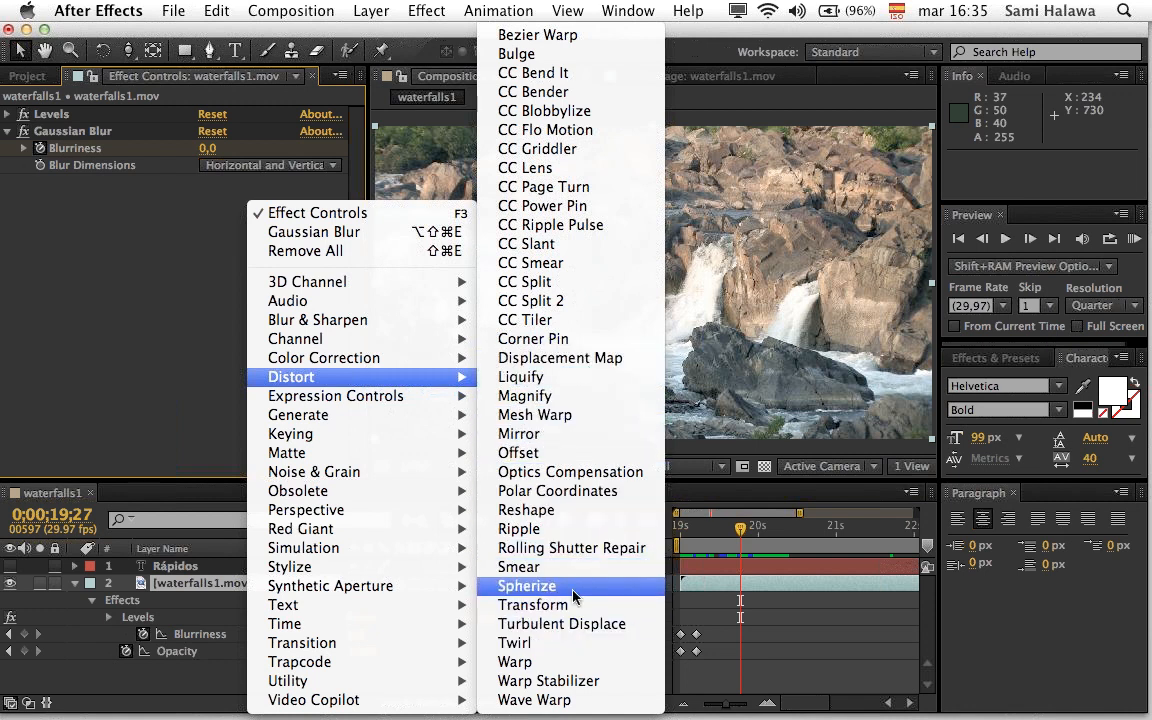
left_click(581, 662)
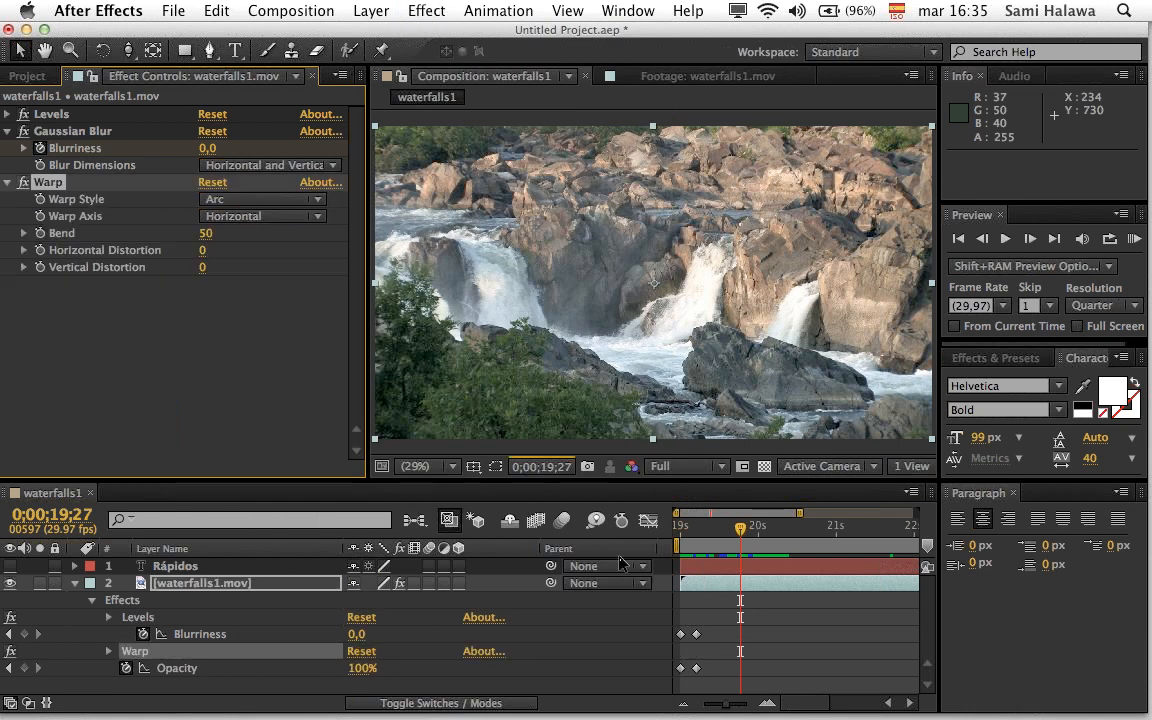
scroll(533, 232, "down", 2)
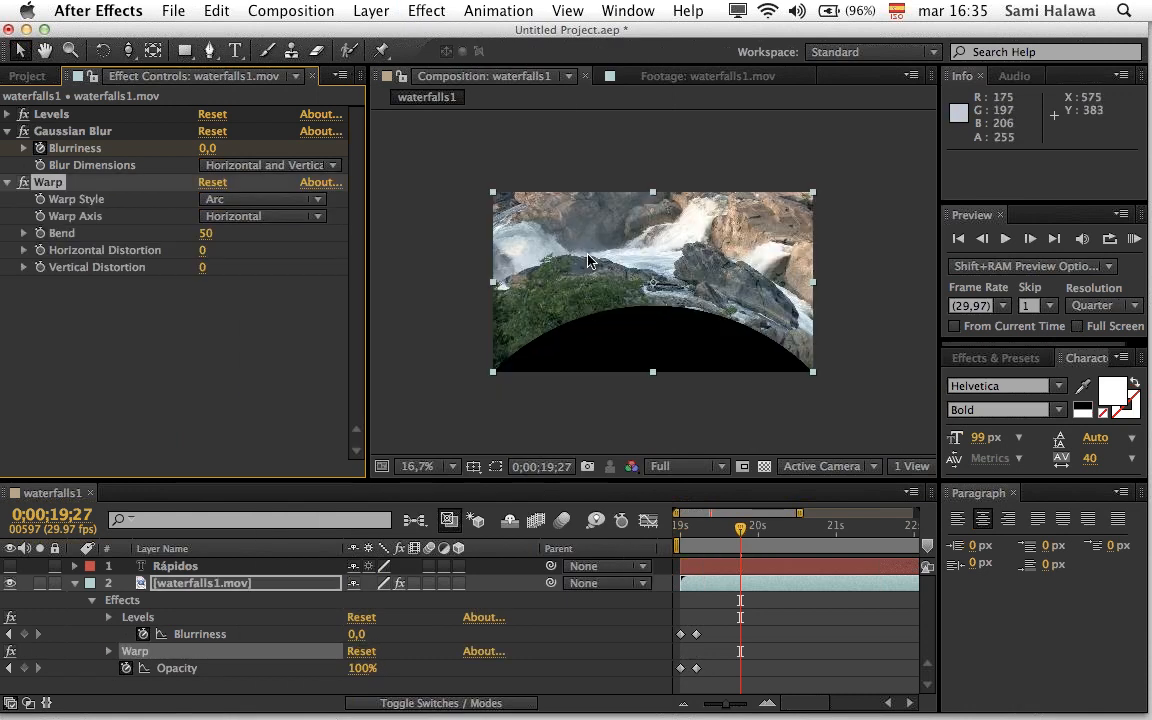
mouse_move(210, 233)
left_mouse_down()
mouse_move(240, 235)
mouse_move(125, 267)
mouse_move(145, 240)
mouse_move(188, 236)
mouse_move(195, 212)
mouse_move(205, 265)
mouse_move(200, 240)
mouse_move(240, 236)
mouse_move(204, 244)
left_mouse_up()
key("Delete")
Step: Try the CC Bend It distortion effect on waterfalls1.mov by moving its End point, and remove the effect
right_click(136, 270)
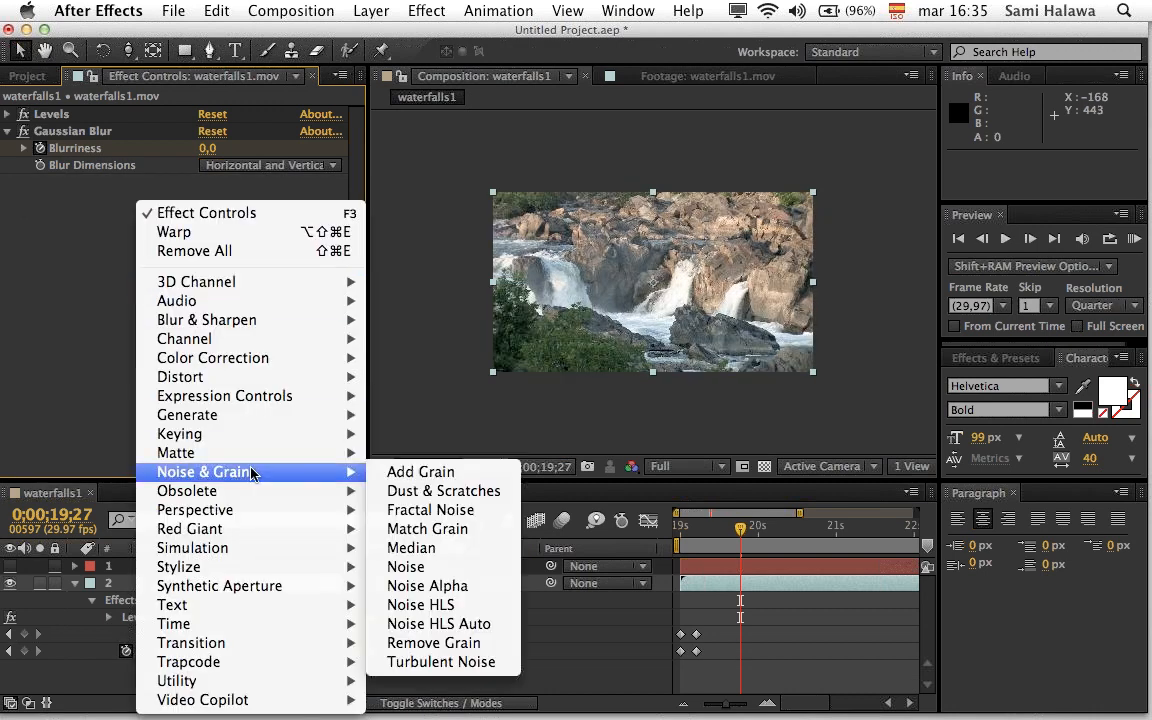
mouse_move(252, 376)
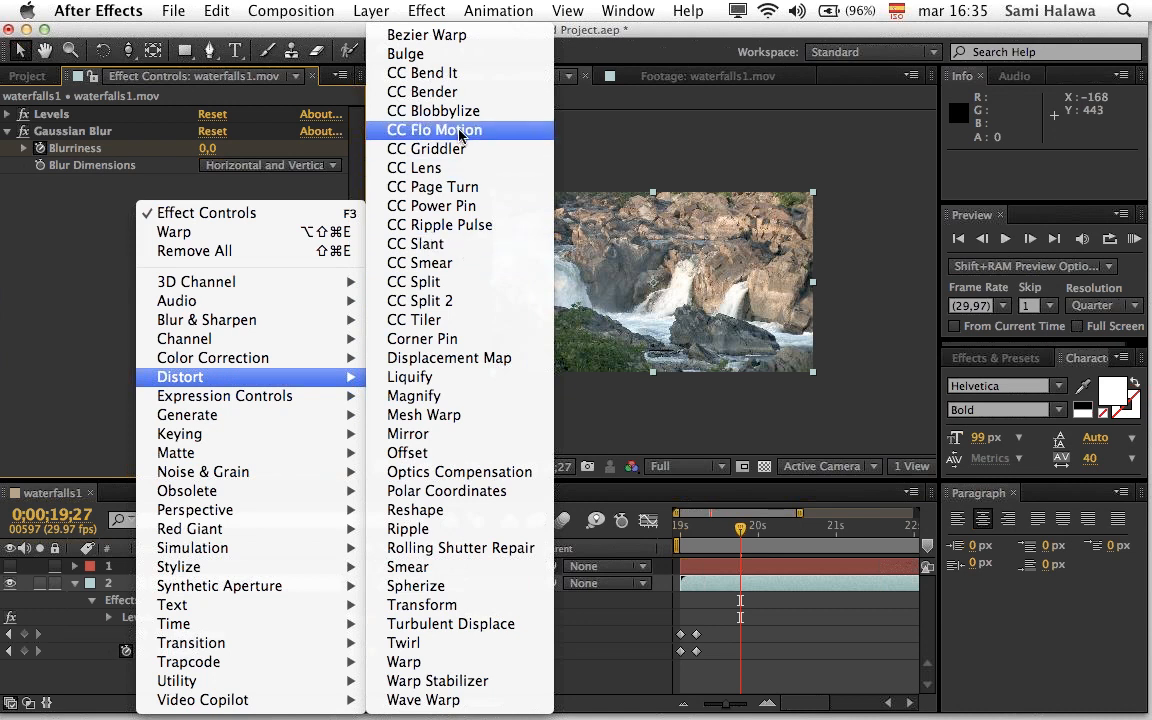
left_click(455, 73)
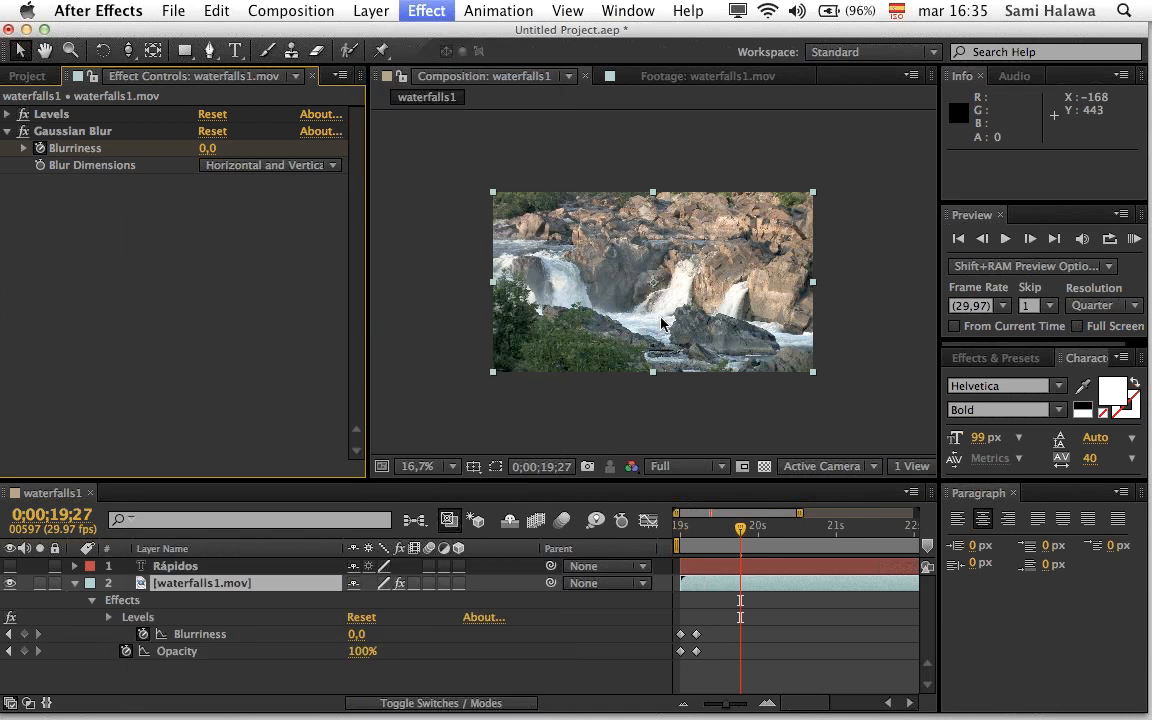
scroll(647, 290, "up", 1)
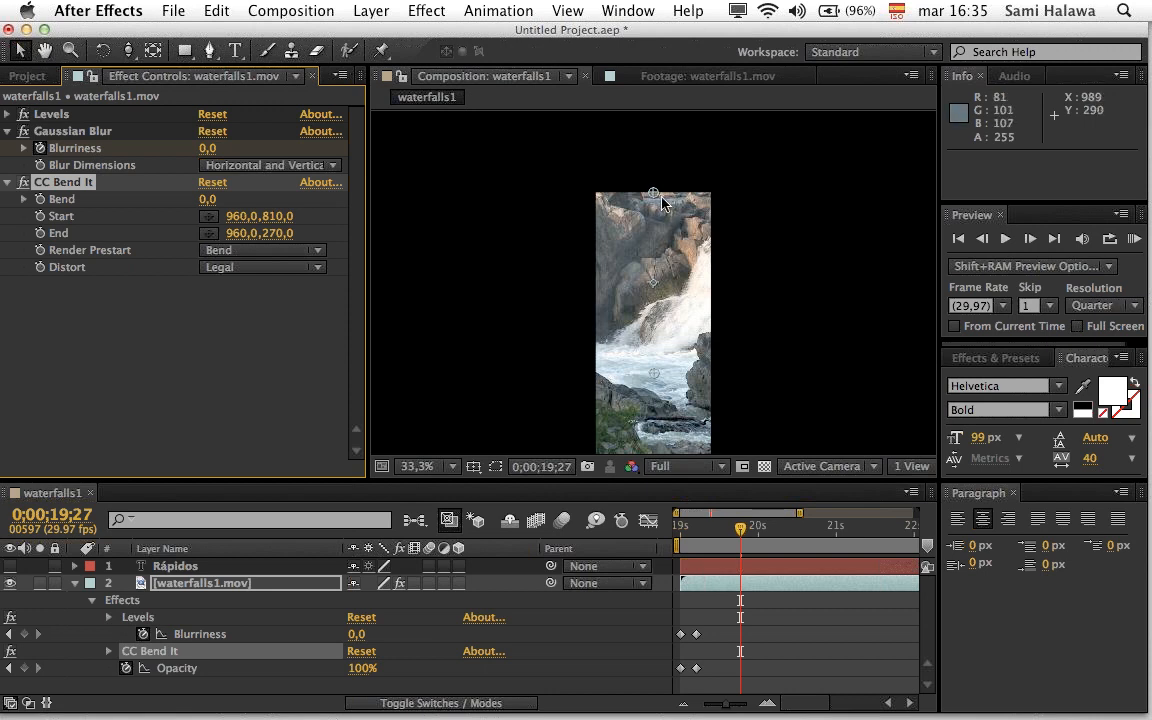
left_click_drag(663, 178, 599, 110)
key("Delete")
Step: Apply the Corner Pin effect to waterfalls1.mov and move its upper-right corner to about 1194, 324
right_click(128, 207)
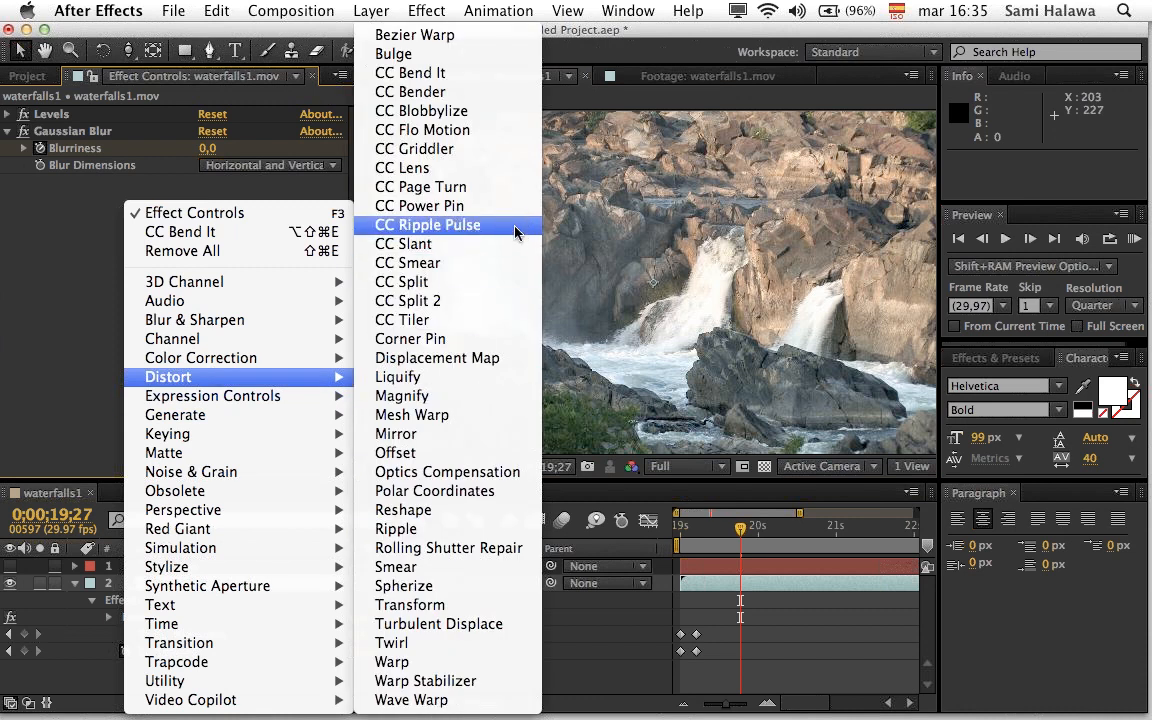
left_click(460, 338)
key("comma")
key("comma")
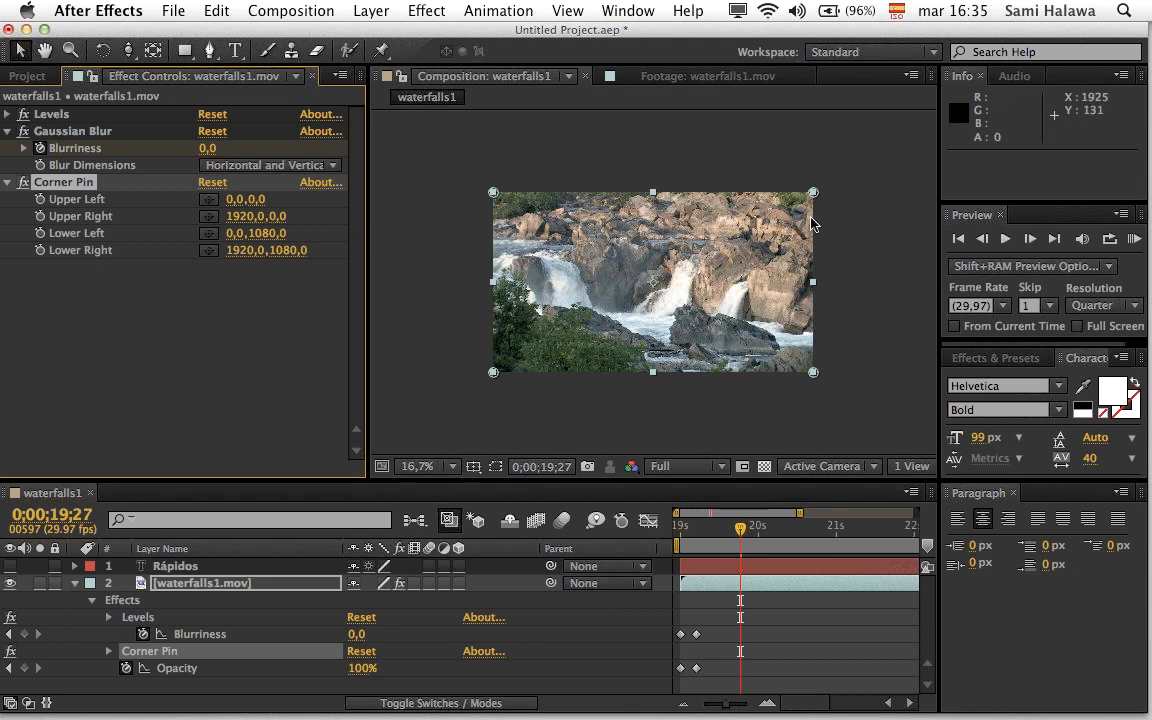
left_click_drag(811, 191, 692, 246)
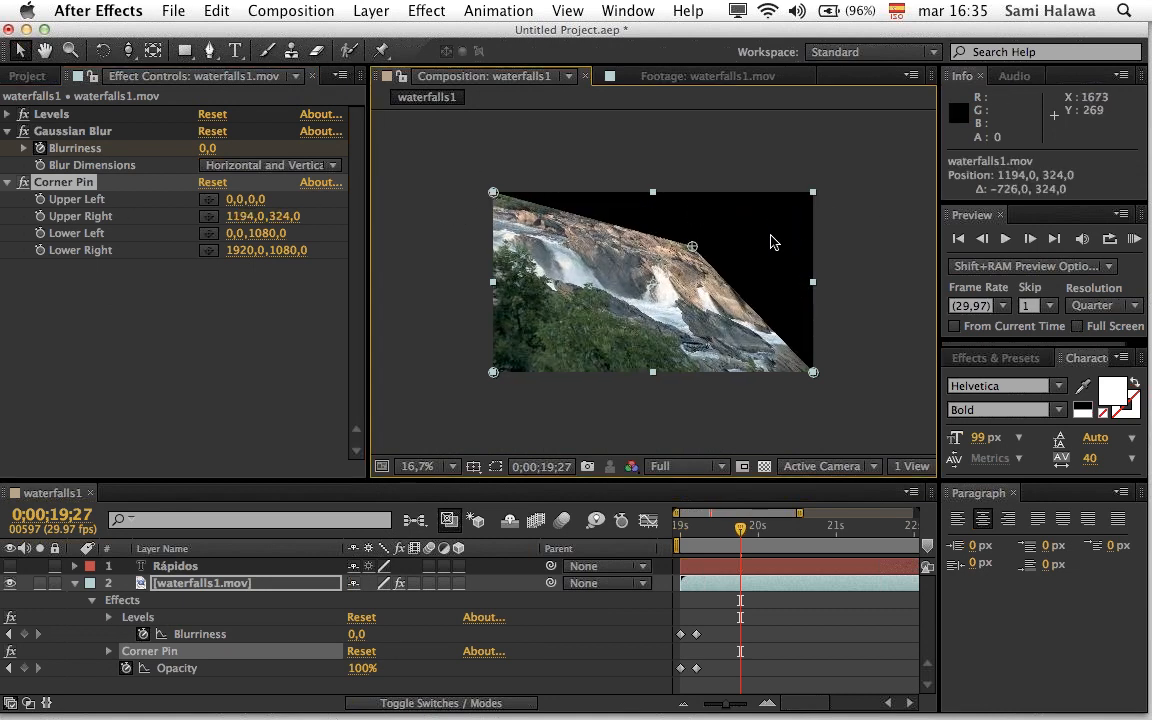
scroll(511, 188, "up", 5)
scroll(455, 164, "down", 4)
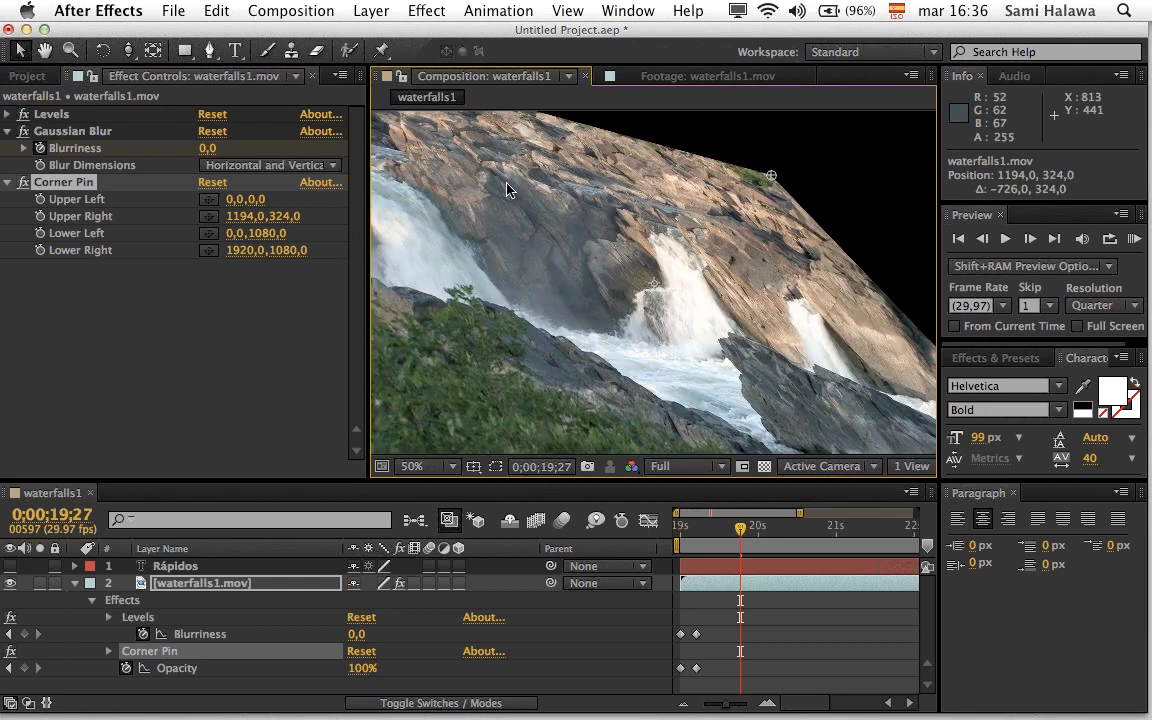
Step: Pull in the other three Corner Pin corners, lower left to about 644, 588 and lower right to 1156, 728, and remove the effect
left_click_drag(404, 148, 570, 207)
left_click_drag(420, 421, 574, 294)
left_click_drag(895, 419, 720, 334)
scroll(720, 333, "up", 2)
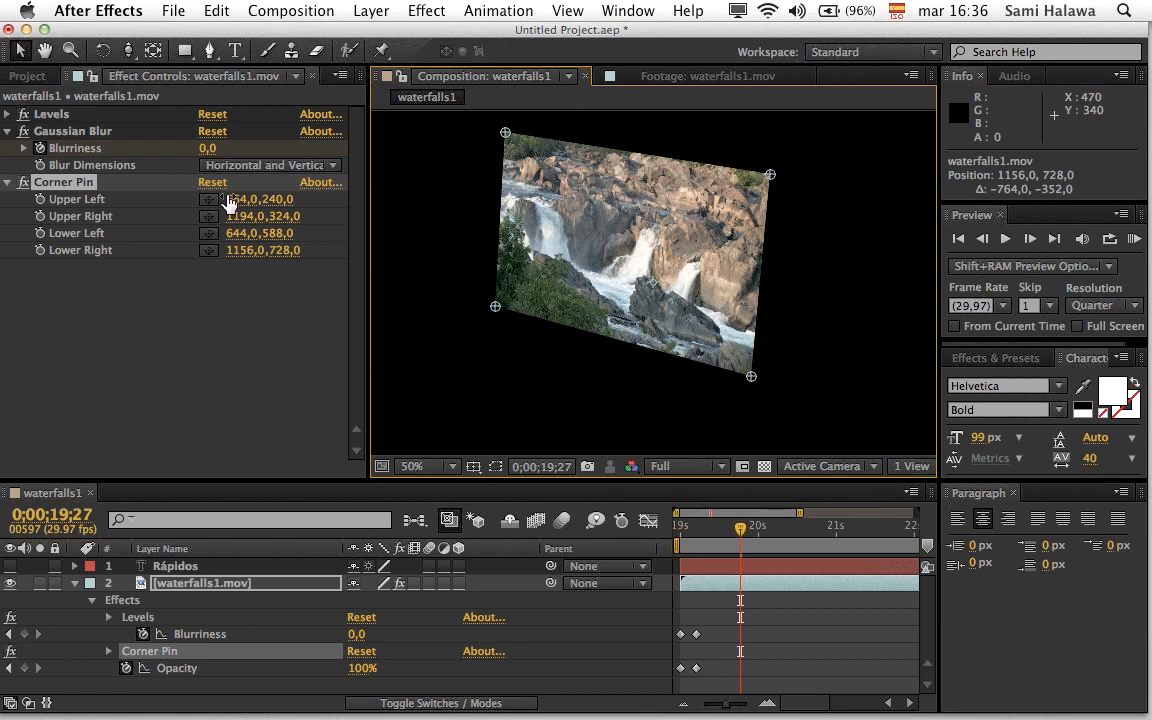
left_click_drag(232, 199, 329, 204)
key("Delete")
Step: Apply the CC Kaleida stylize effect to waterfalls1.mov
right_click(166, 206)
mouse_move(341, 380)
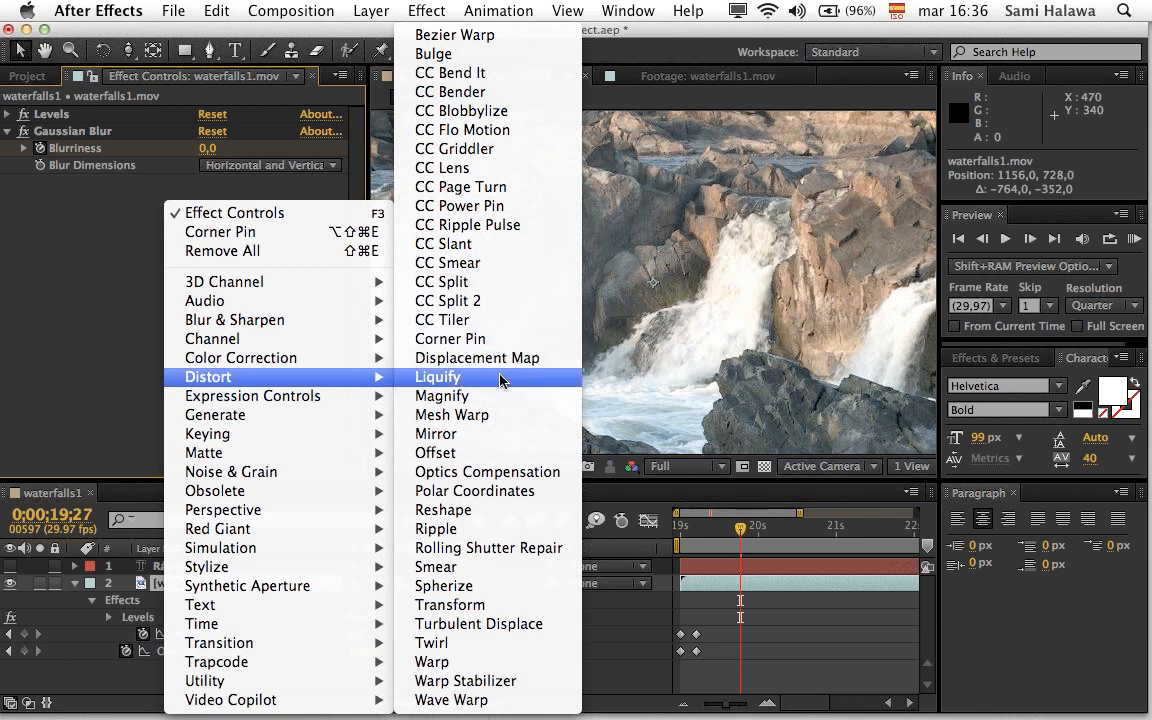
mouse_move(321, 420)
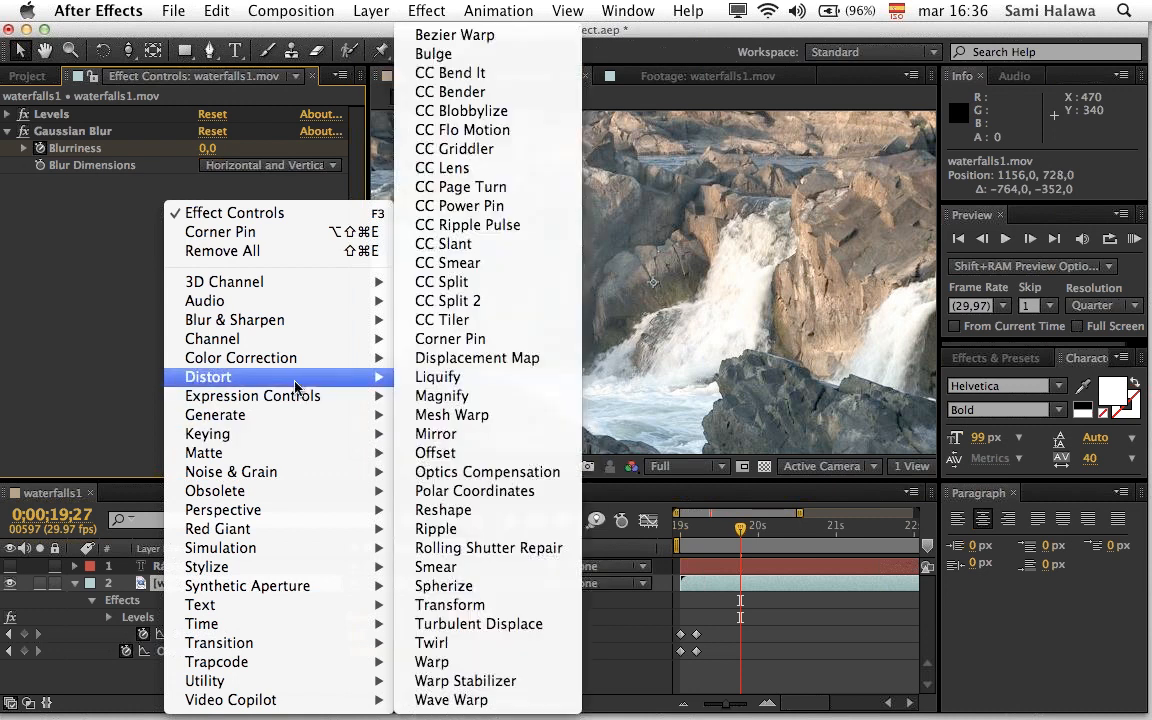
mouse_move(298, 437)
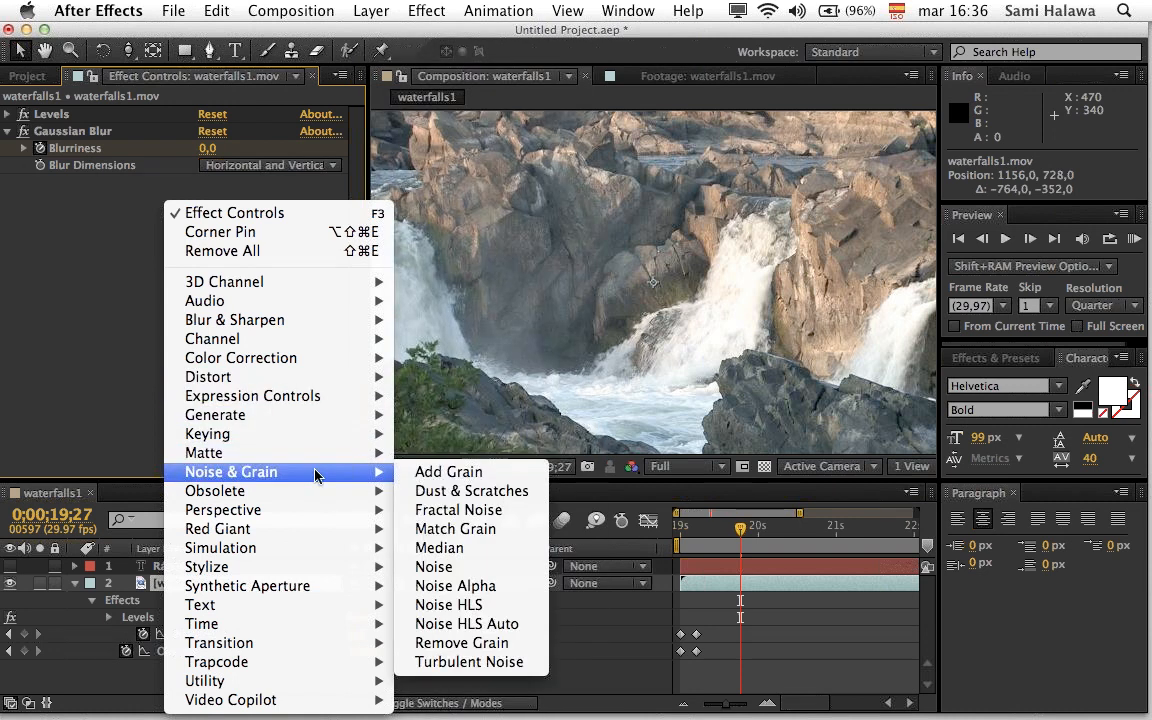
mouse_move(327, 495)
mouse_move(314, 553)
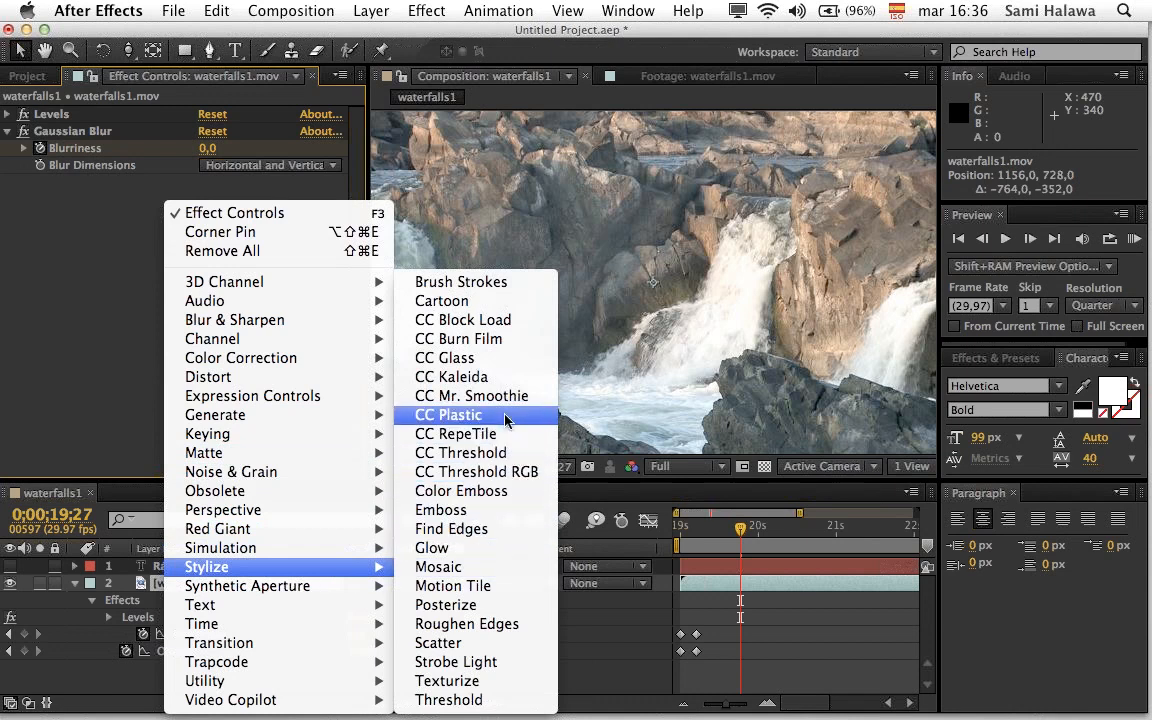
left_click(507, 380)
scroll(620, 293, "down", 1)
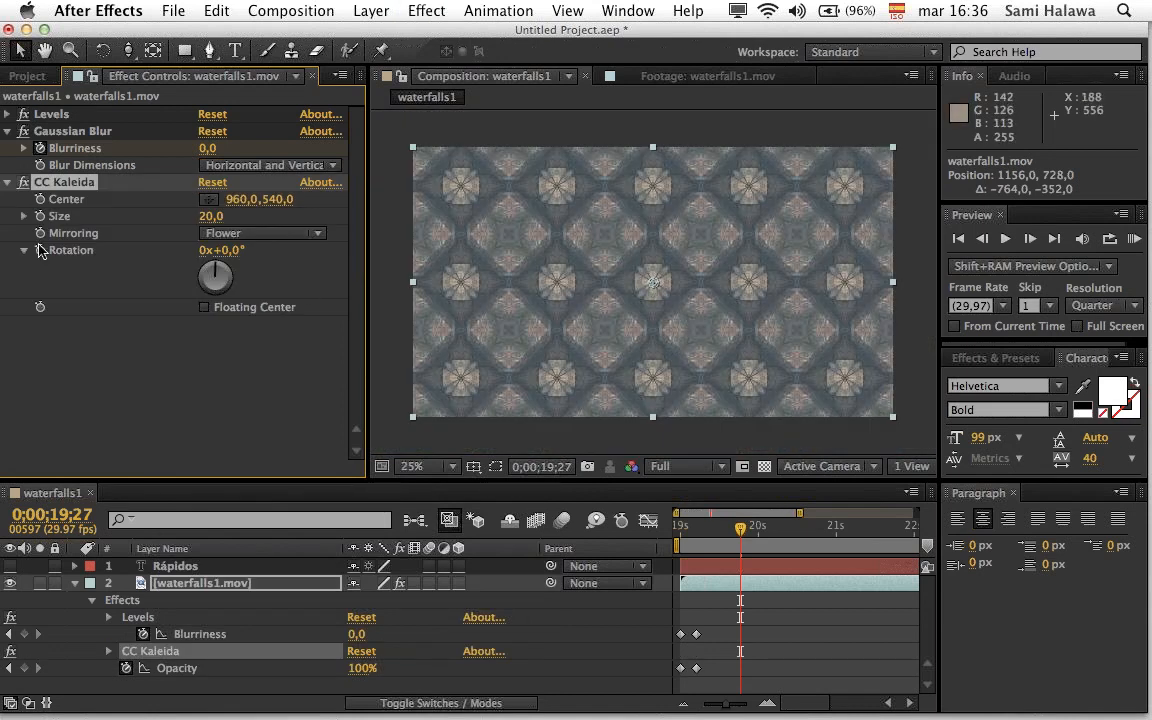
Step: Play a short stretch of the kaleidoscope pattern from 0;00;19;28
left_click_drag(740, 528, 740, 558)
key("space")
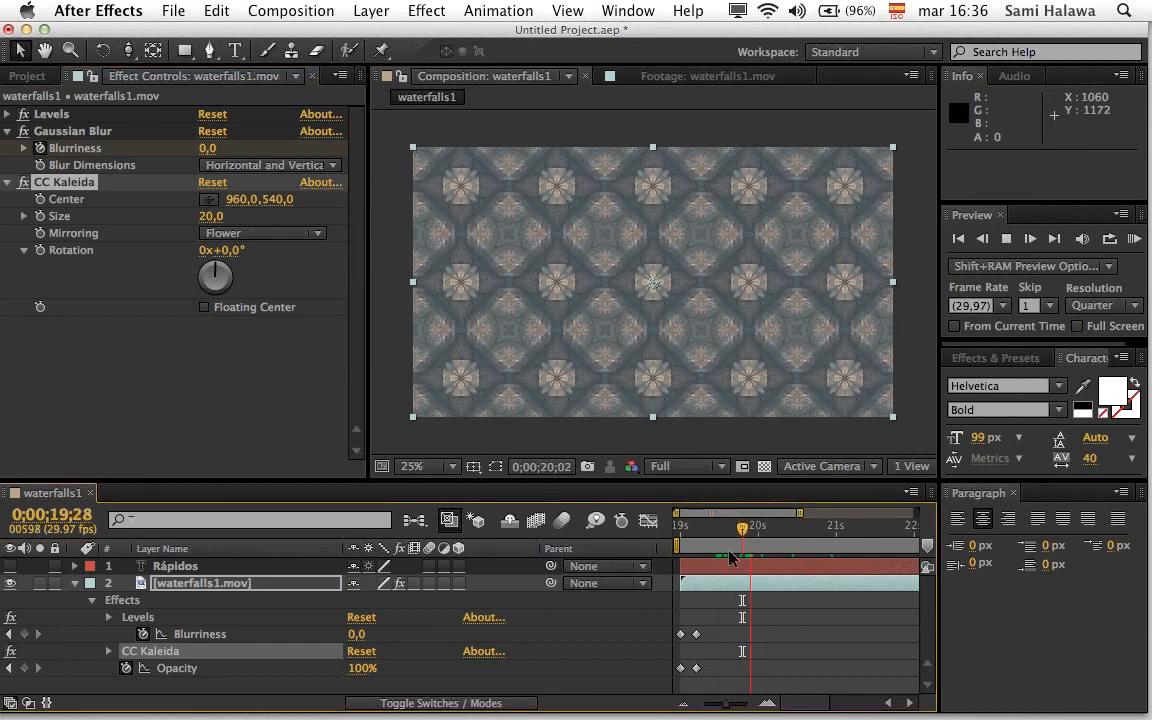
key("space")
scroll(591, 243, "up", 1)
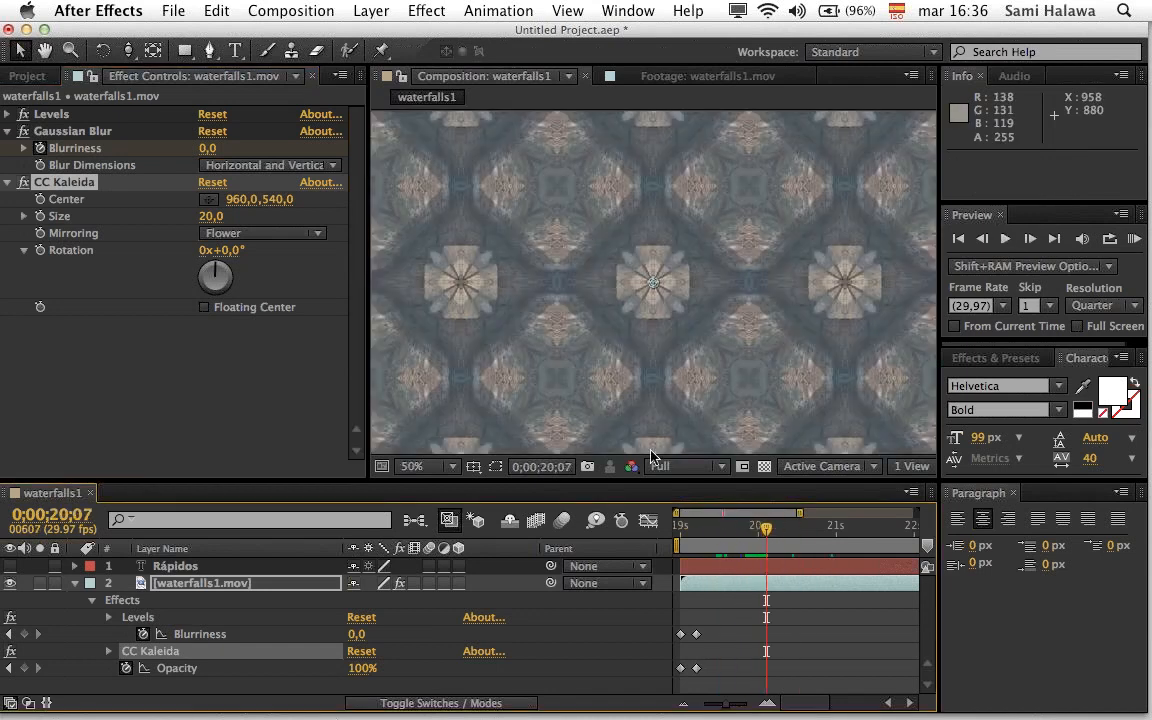
Step: Maximize and restore the Composition view several times to examine the kaleidoscope pattern at a larger size
key("grave")
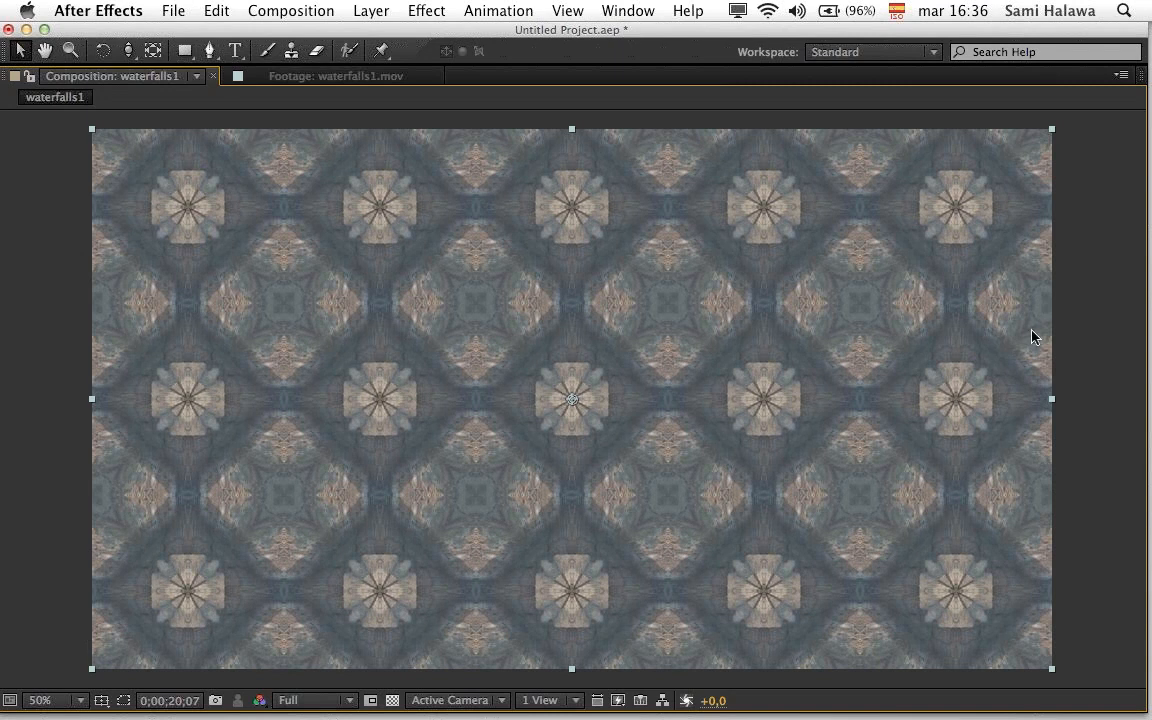
key("grave")
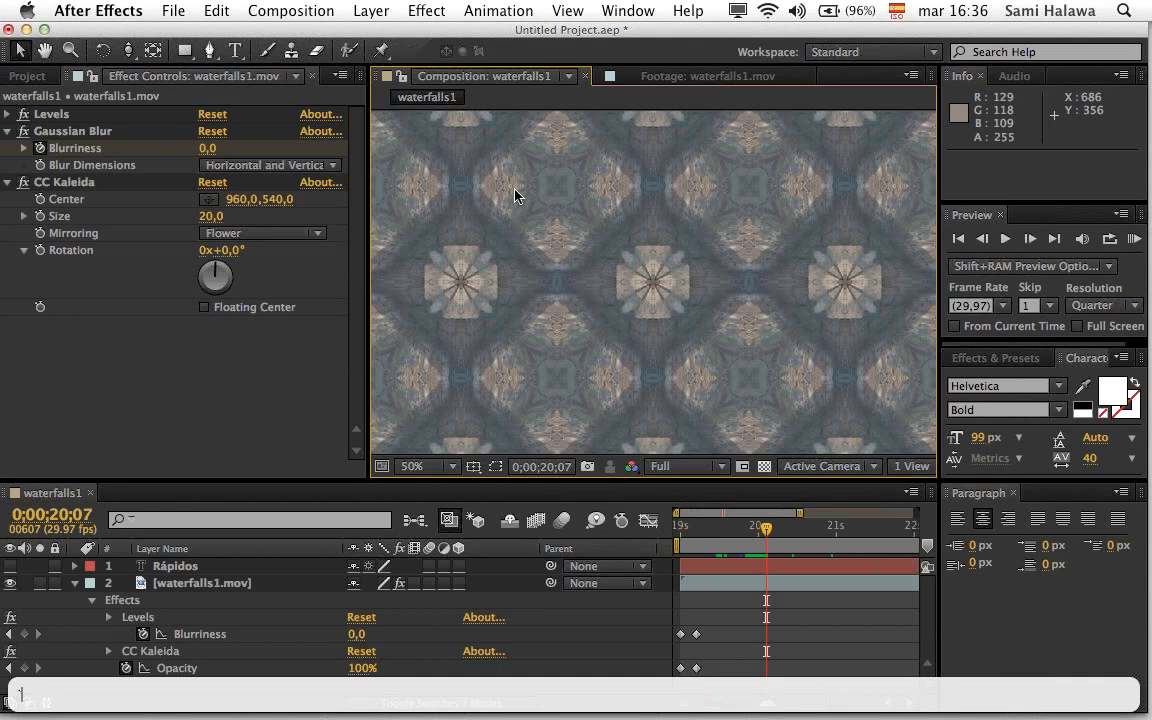
key("grave")
key("grave")
key("grave")
key("grave")
key("grave")
key("grave")
key("grave")
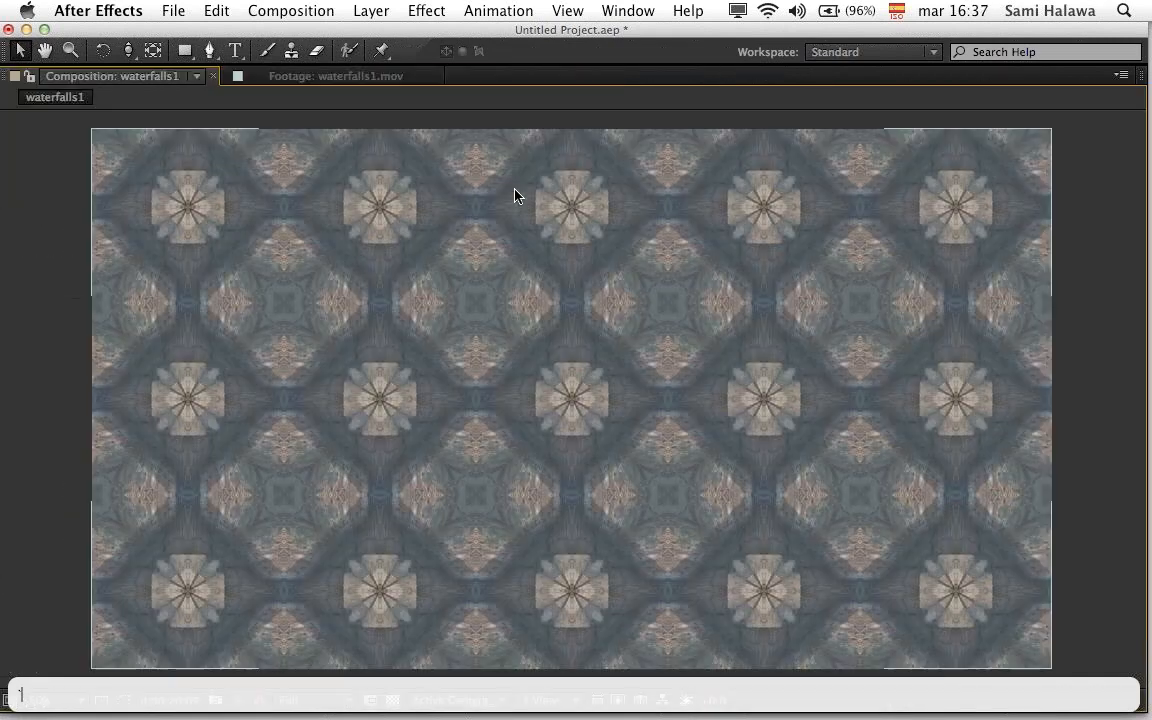
key("grave")
key("grave")
key("grave")
key("grave")
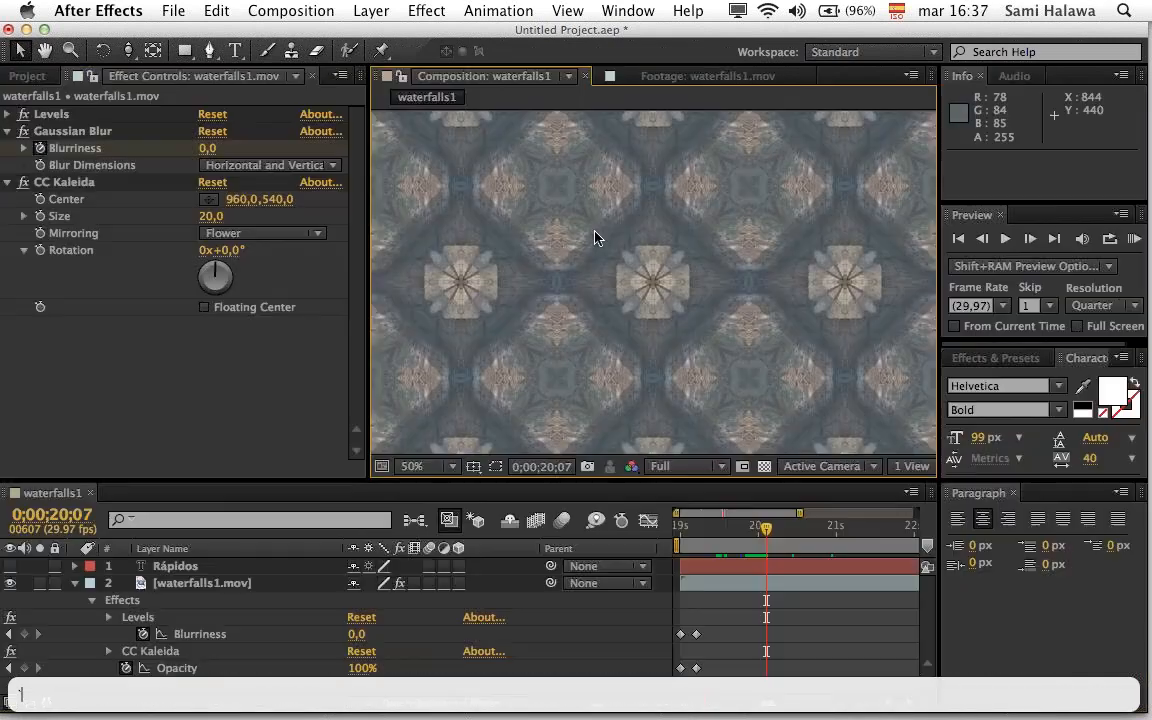
key("grave")
left_click(60, 185)
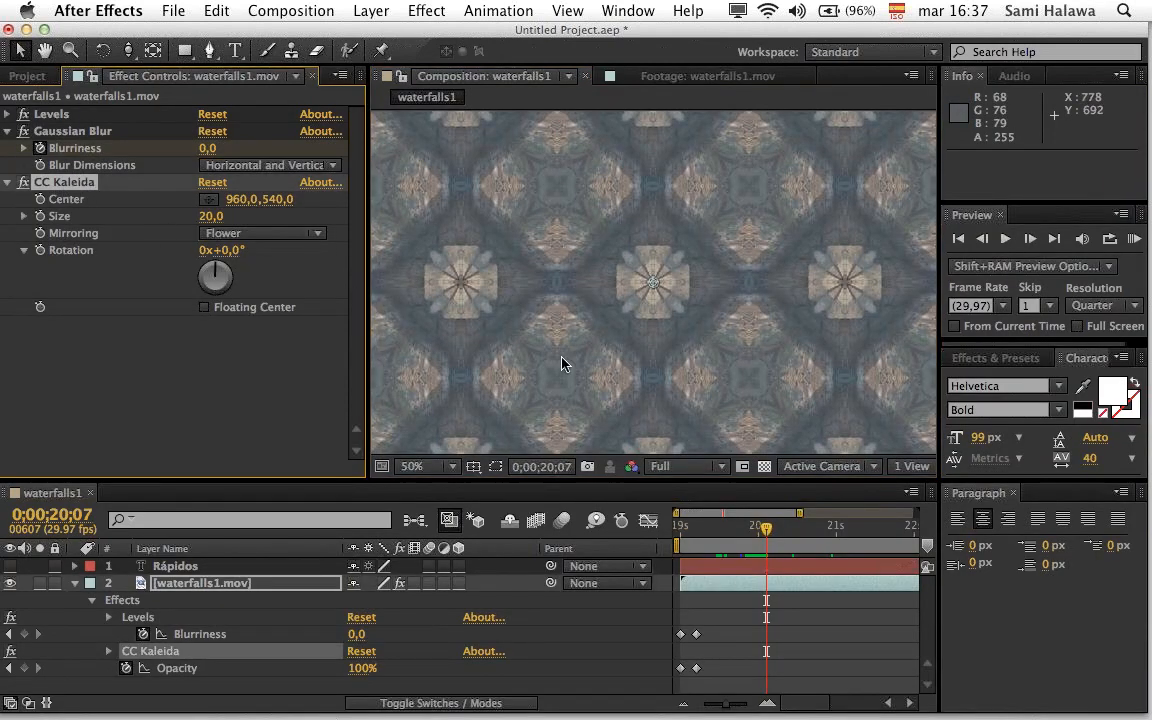
key("grave")
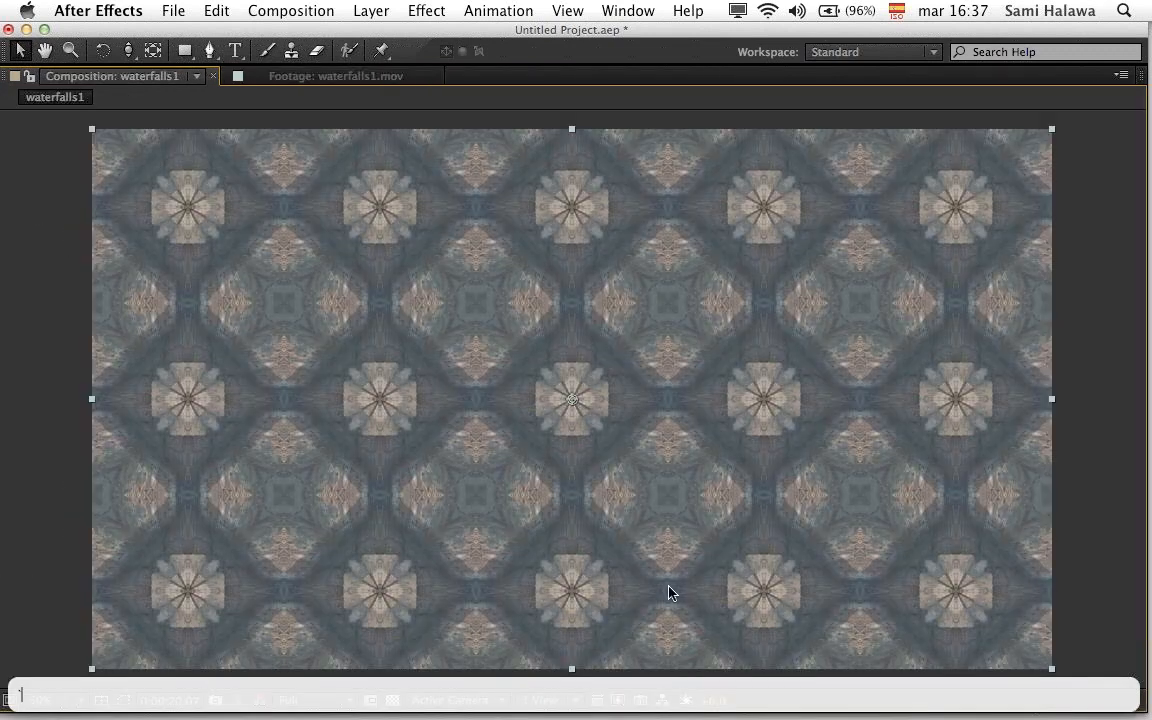
key("grave")
Step: Set CC Kaleida's Rotation to 258°
mouse_move(222, 266)
left_mouse_down()
mouse_move(232, 263)
mouse_move(236, 281)
left_mouse_up()
left_click_drag(325, 233, 469, 228)
key("comma")
Step: Remove all keyframes from waterfalls1.mov's Opacity and Blurriness at 0;00;19;15 by turning off their animation
left_click_drag(731, 530, 583, 526)
left_click(648, 520)
left_click(648, 520)
left_click_drag(681, 528, 711, 535)
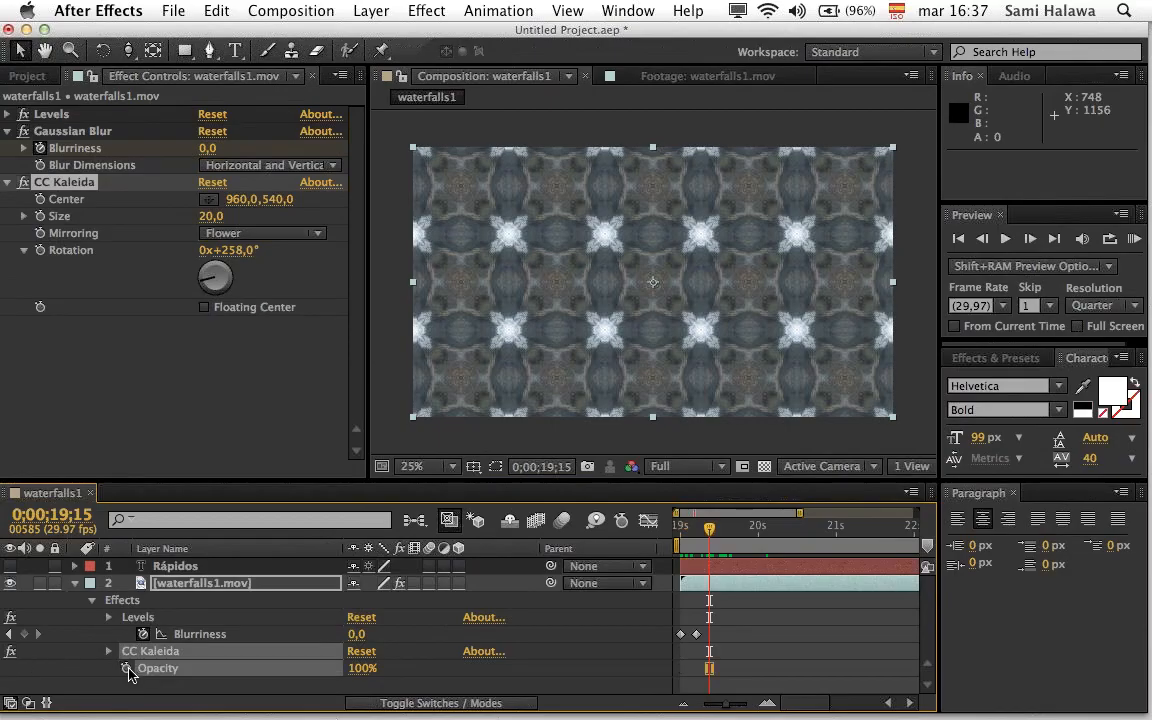
left_click(126, 668)
left_click(143, 634)
Step: At 0;00;19;04, set CC Kaleida's Rotation on waterfalls1.mov to 0°
left_click(676, 532)
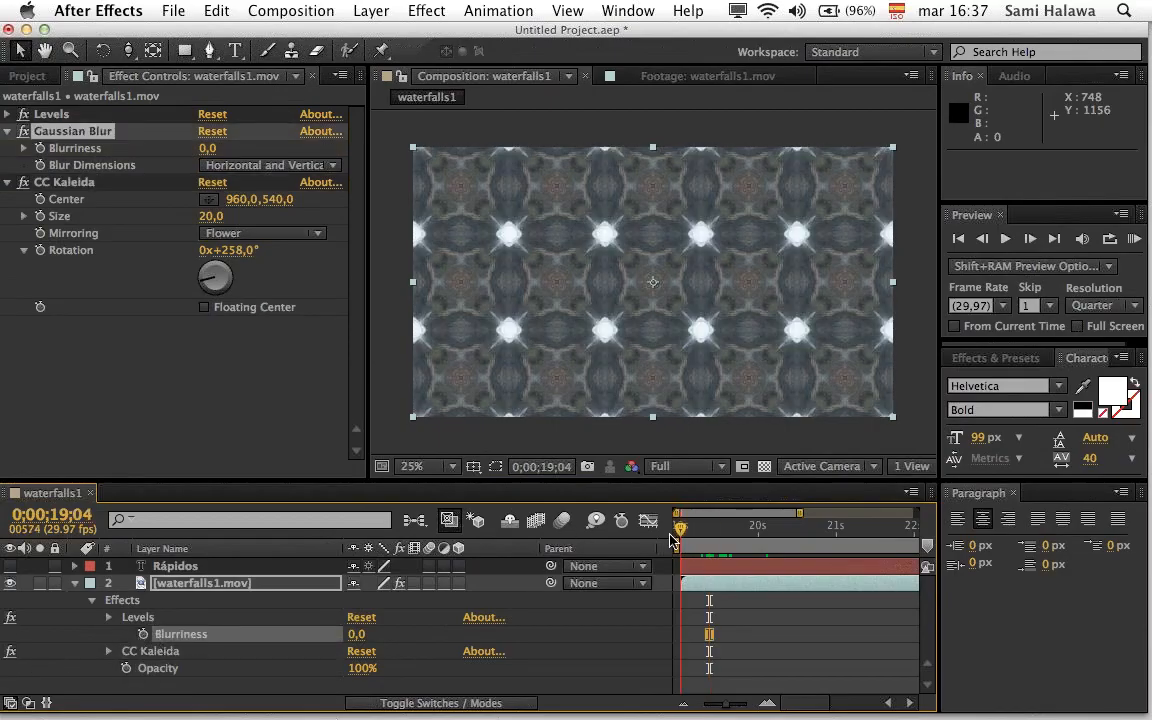
left_click(65, 184)
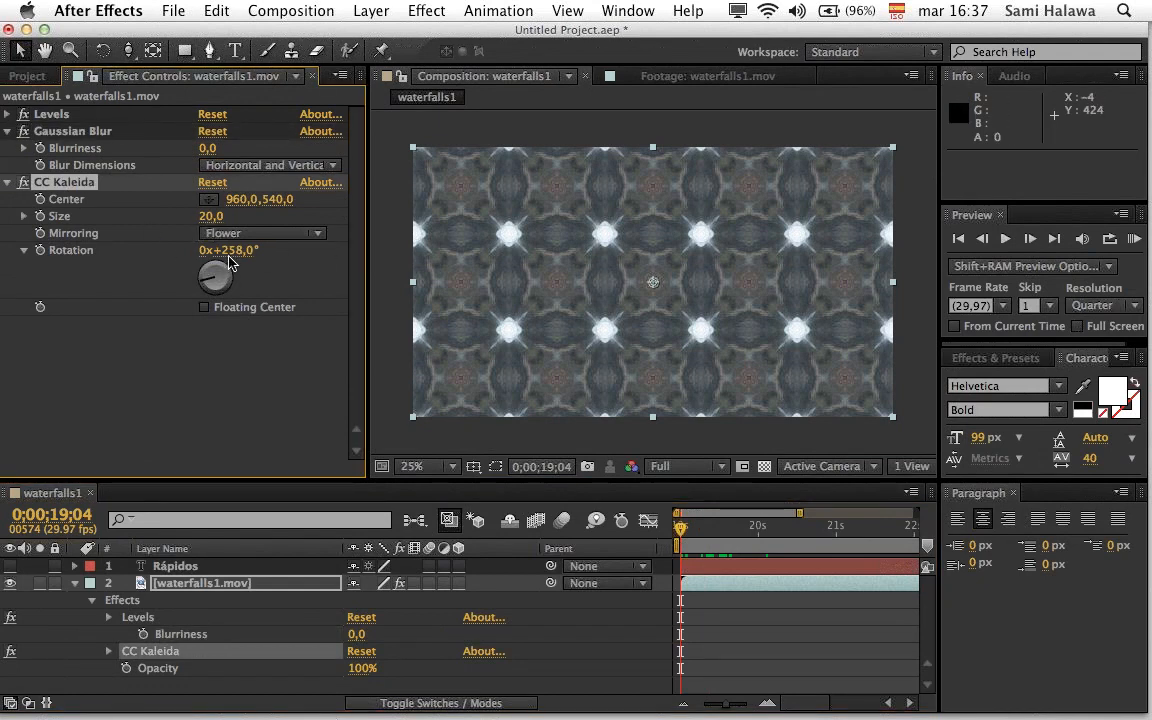
left_click(268, 248)
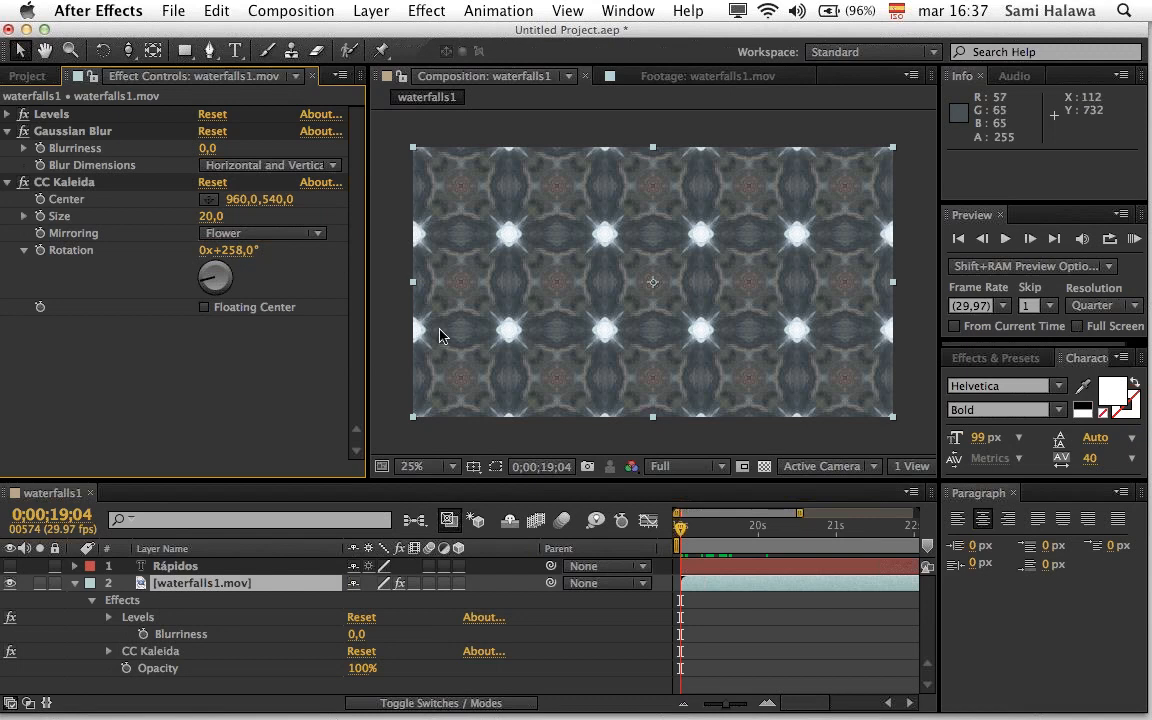
left_click(233, 250)
type("0")
key("Return")
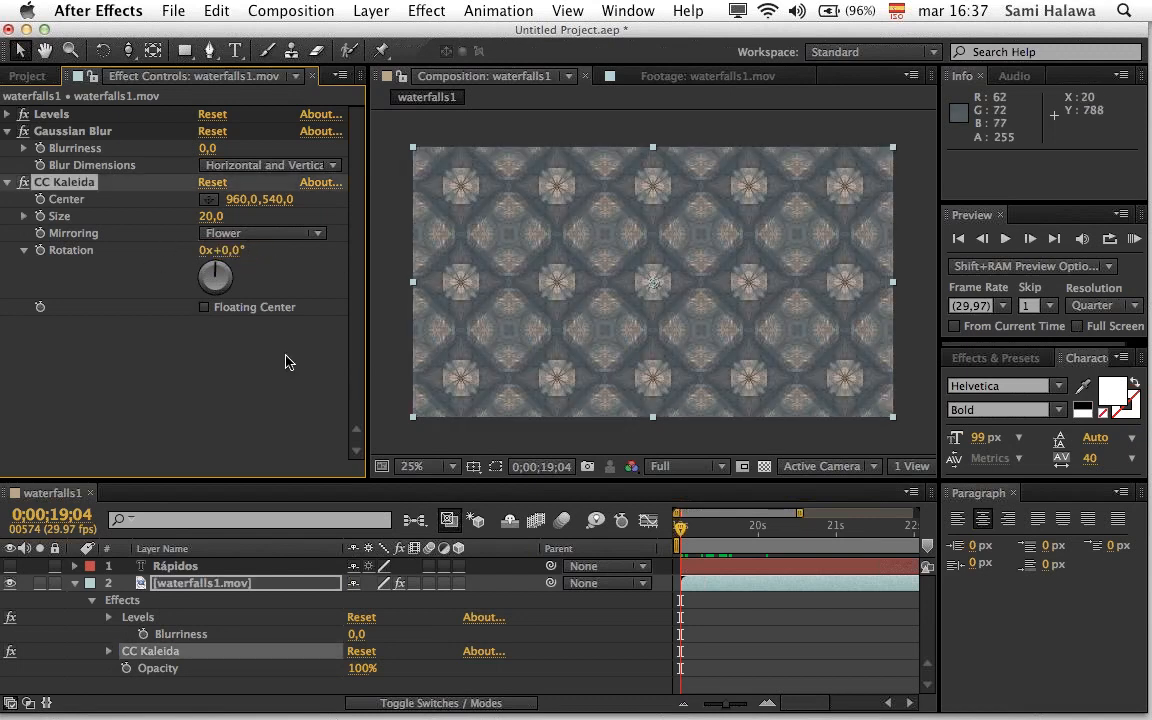
Step: Start animating CC Kaleida's Rotation at 0;00;19;04 and set it to 2x+0,0° at 0;00;21;28
left_click(70, 251)
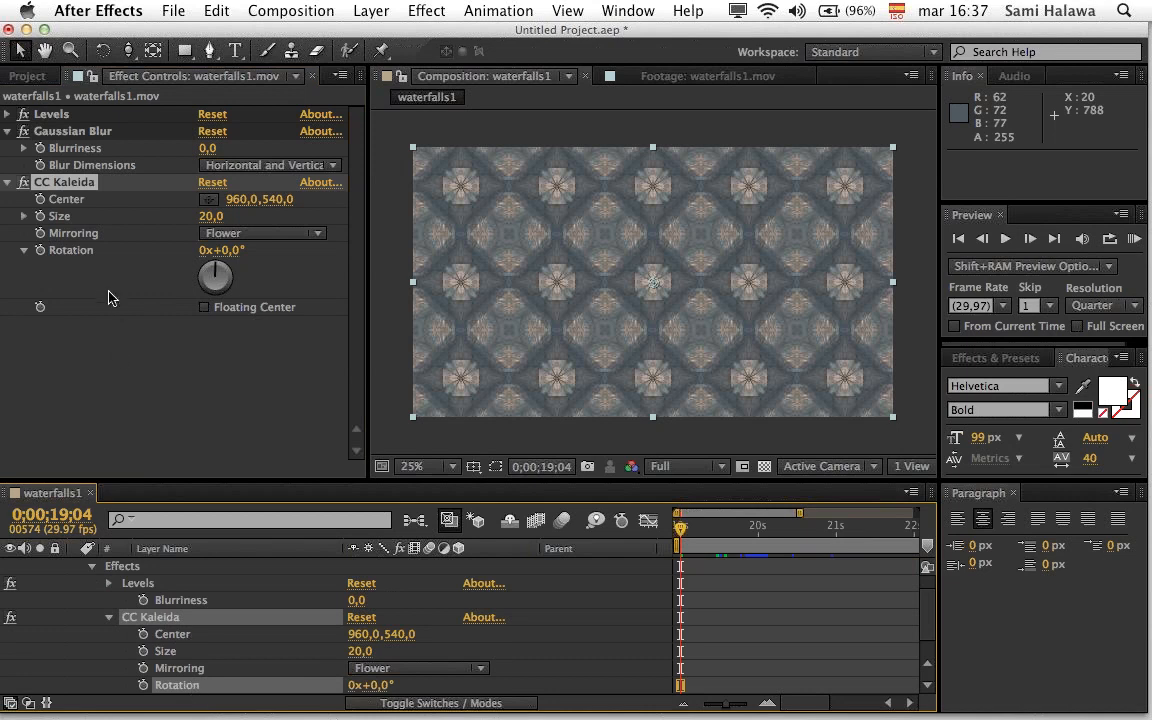
left_click(143, 685)
left_click_drag(681, 525, 836, 527)
key("space")
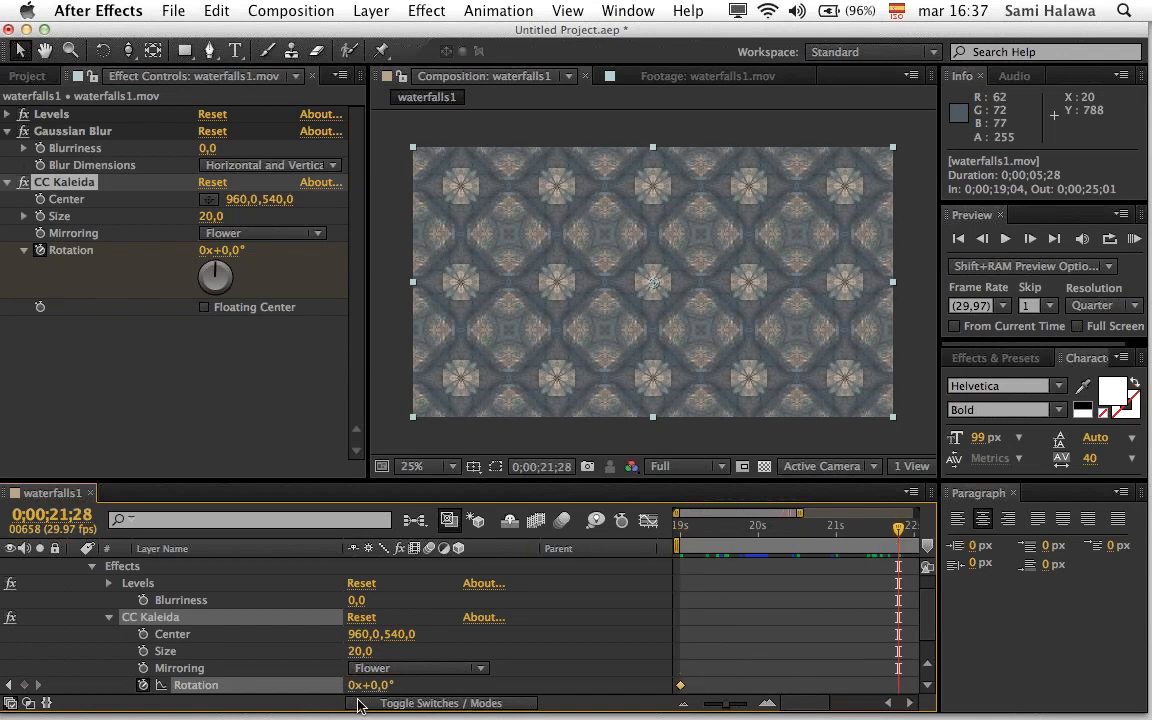
left_click(354, 686)
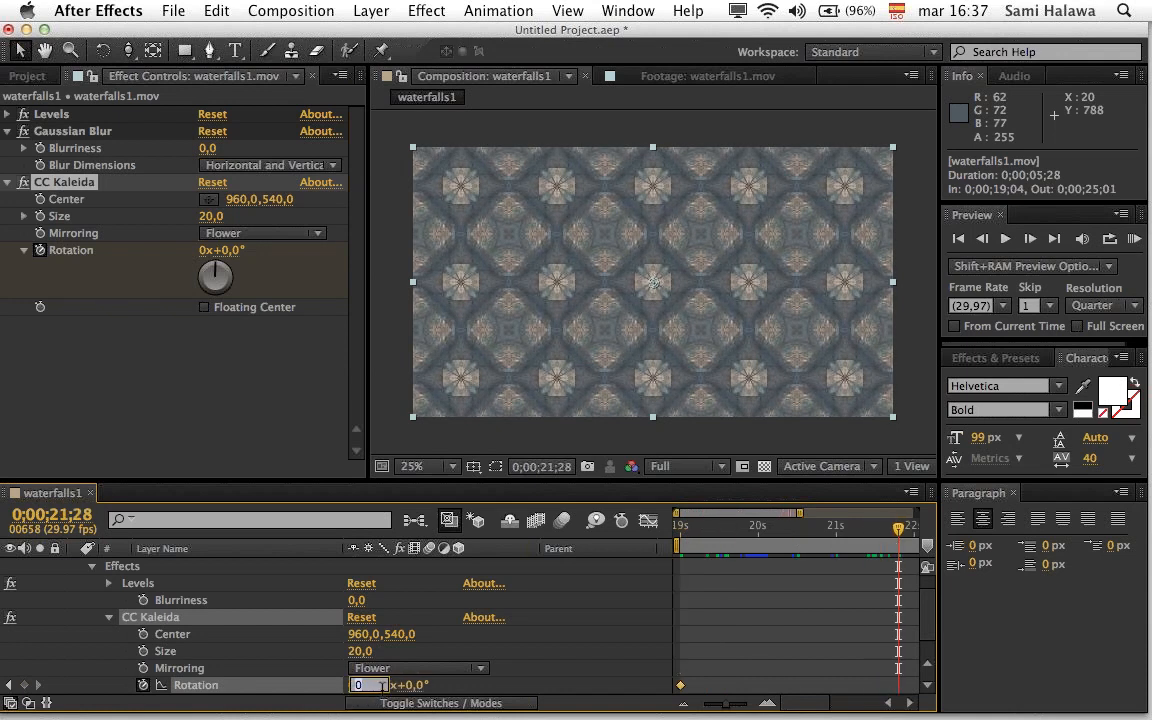
key("Return")
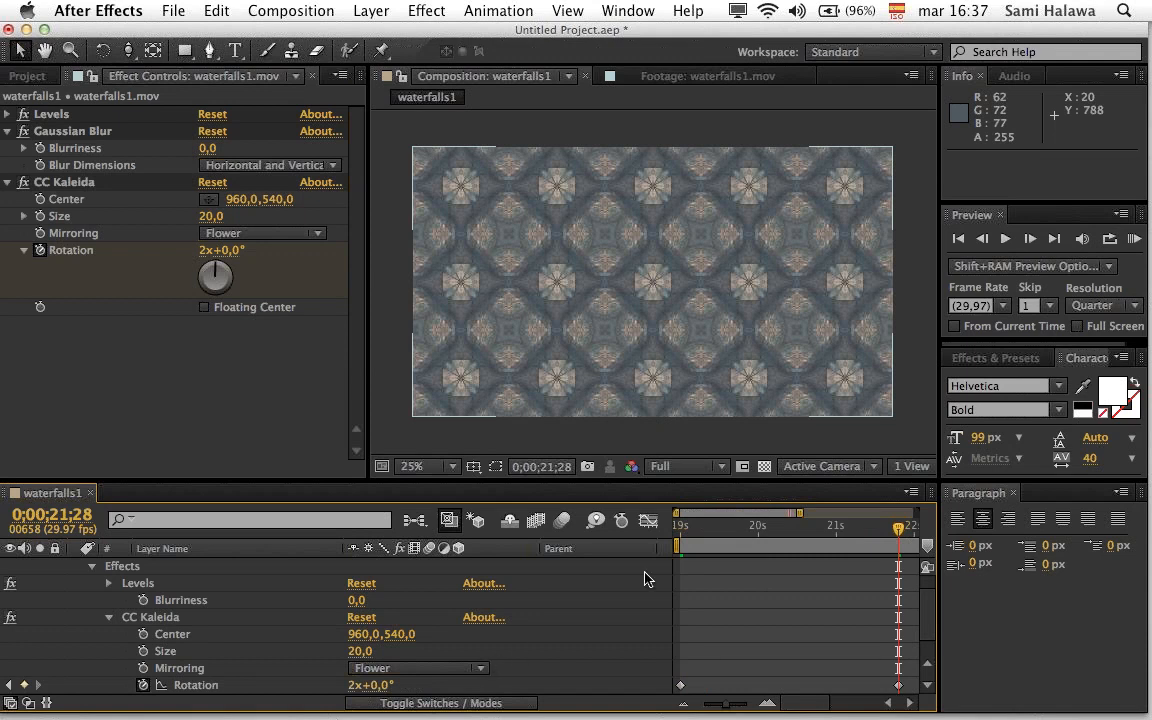
Step: Preview the rotating pattern and set the Rotation keyframe at 0;00;21;28 to 1x+0,0°
key("space")
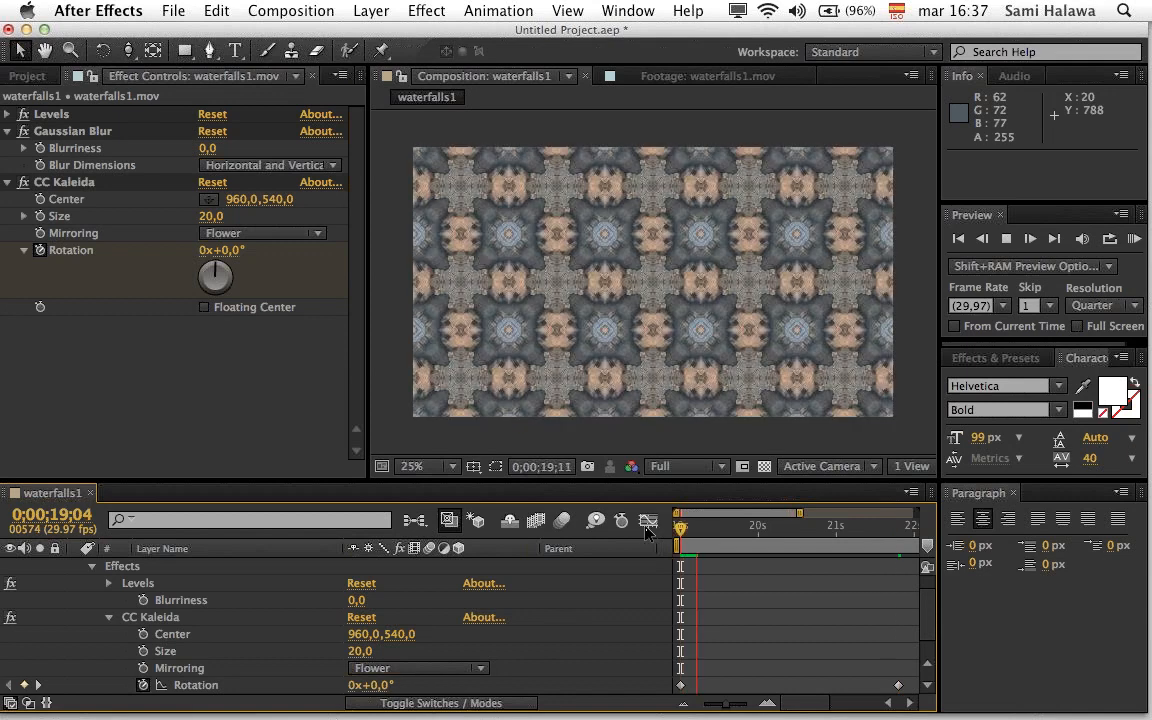
key("space")
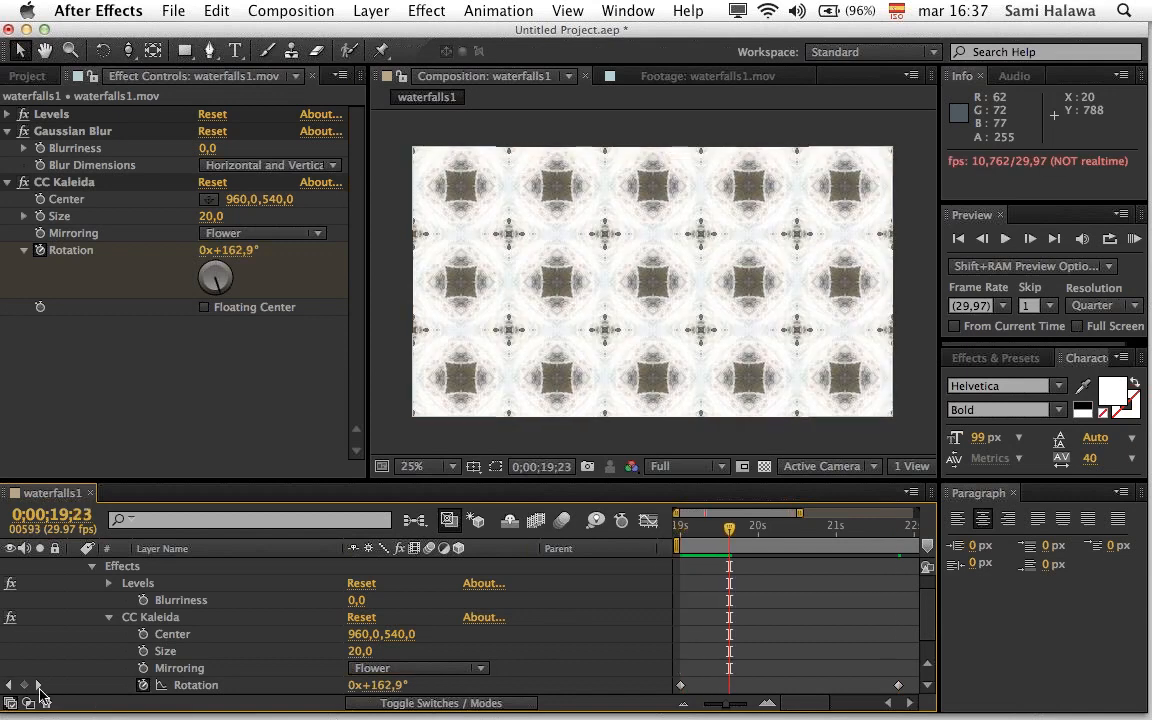
left_click(39, 685)
left_click(358, 685)
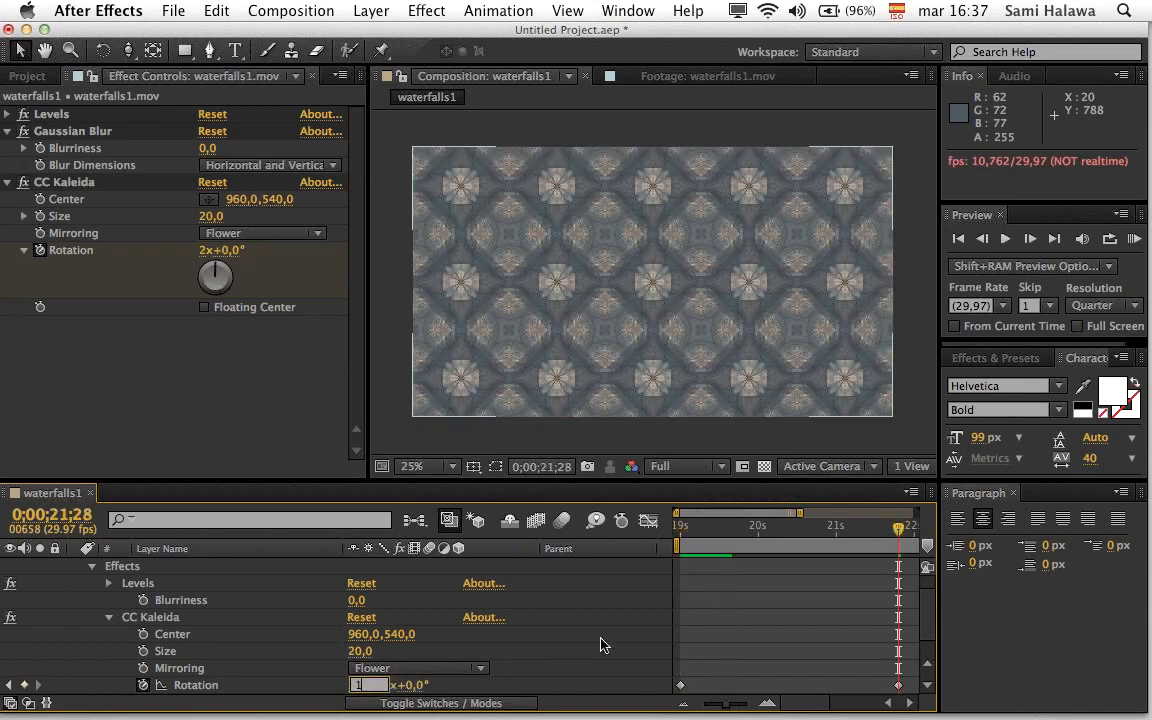
type("1")
key("Return")
Step: Play the kaleidoscope rotation from 0;00;19;04 to check its slower speed
left_click_drag(730, 527, 669, 532)
key("space")
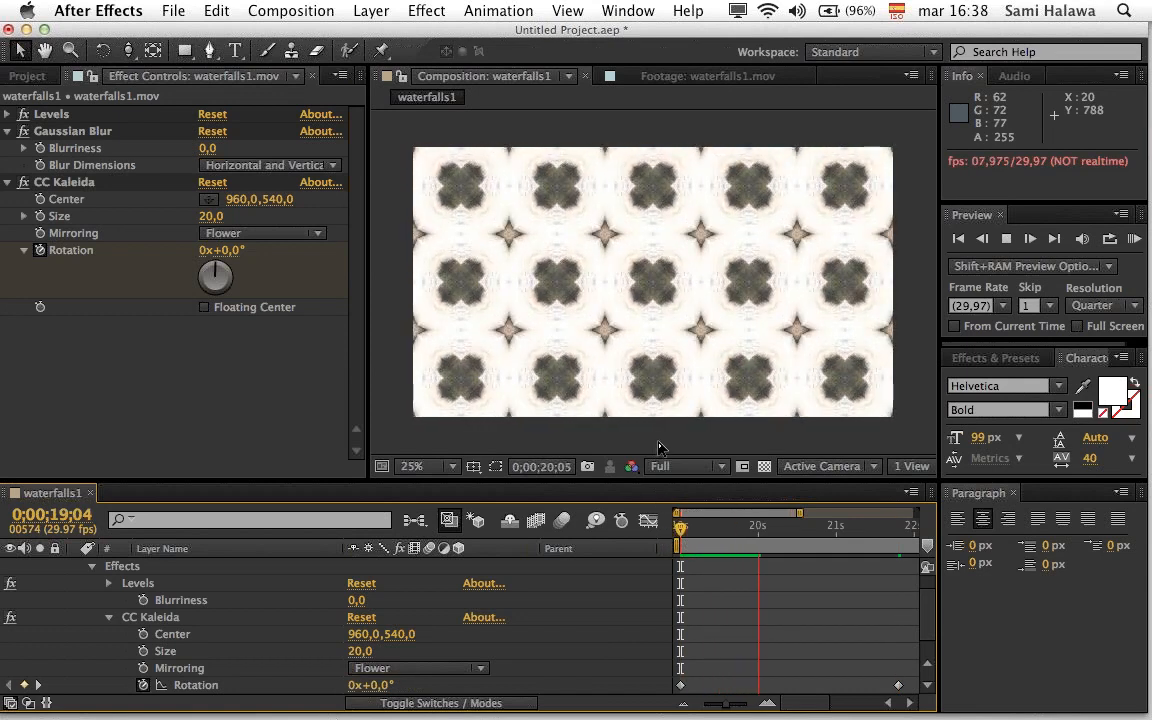
key("space")
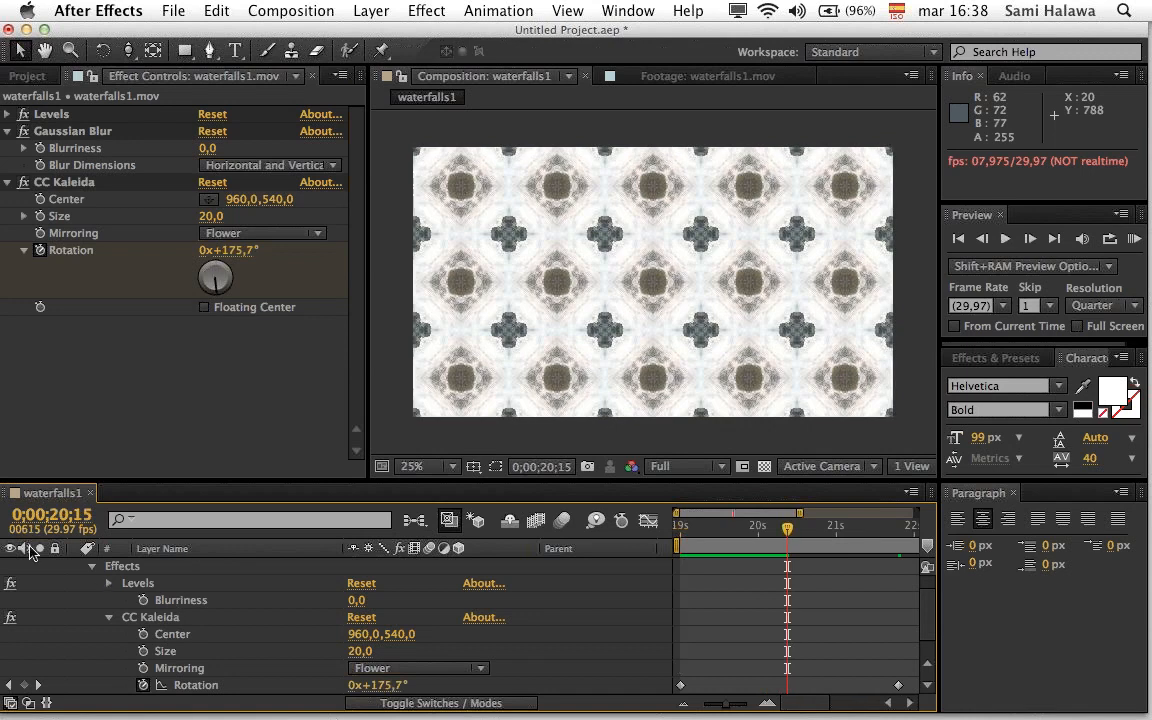
Step: Collapse waterfalls1.mov's properties, show the Rápidos text layer and move it to the frame's centre at about 960, 570
scroll(30, 553, "up", 2)
left_click(74, 583)
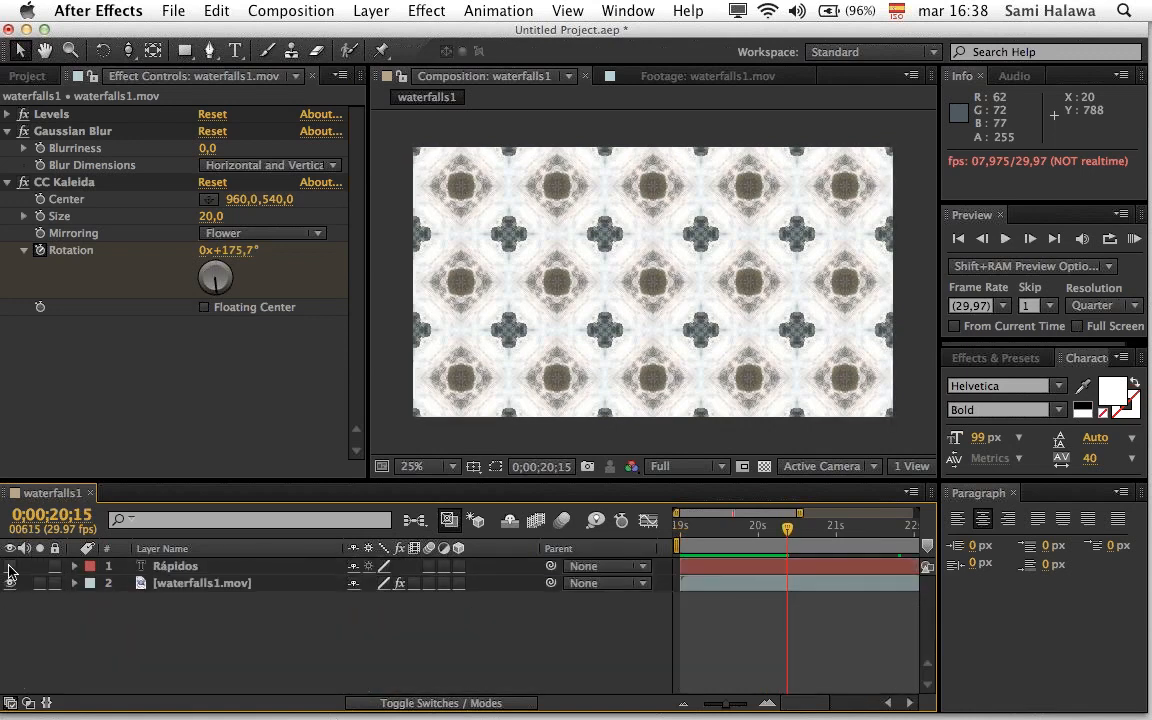
left_click(10, 566)
left_click_drag(640, 194, 670, 286)
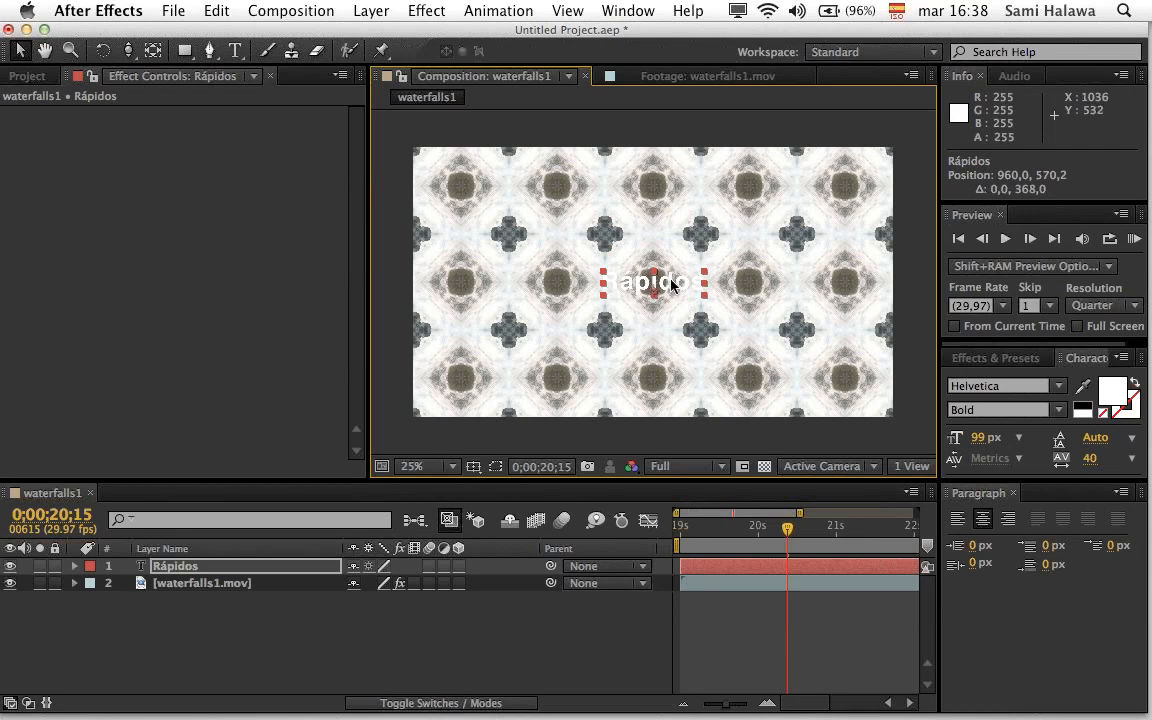
Step: Preview the Rápidos title over the rotating kaleidoscope from 0;00;19;04
left_click_drag(705, 528, 674, 540)
key("space")
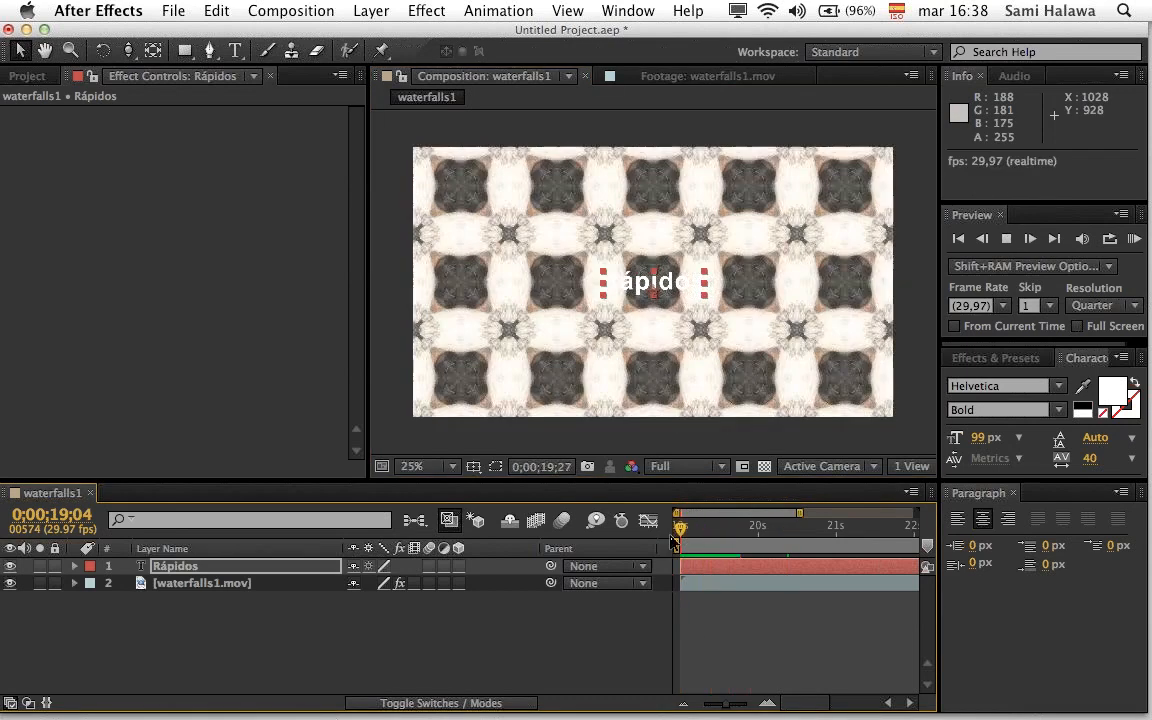
left_click(638, 334)
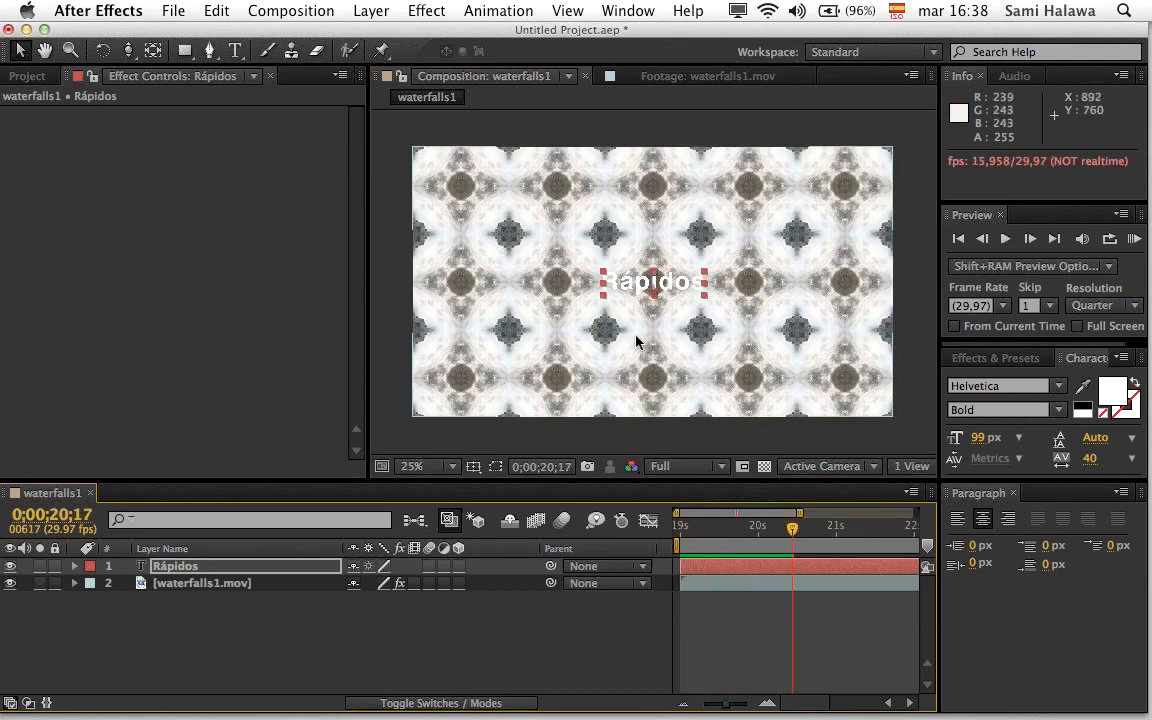
Step: Replace the Rápidos title's text with ENSOÑACIÓN in capital letters
double_click(645, 281)
type("E")
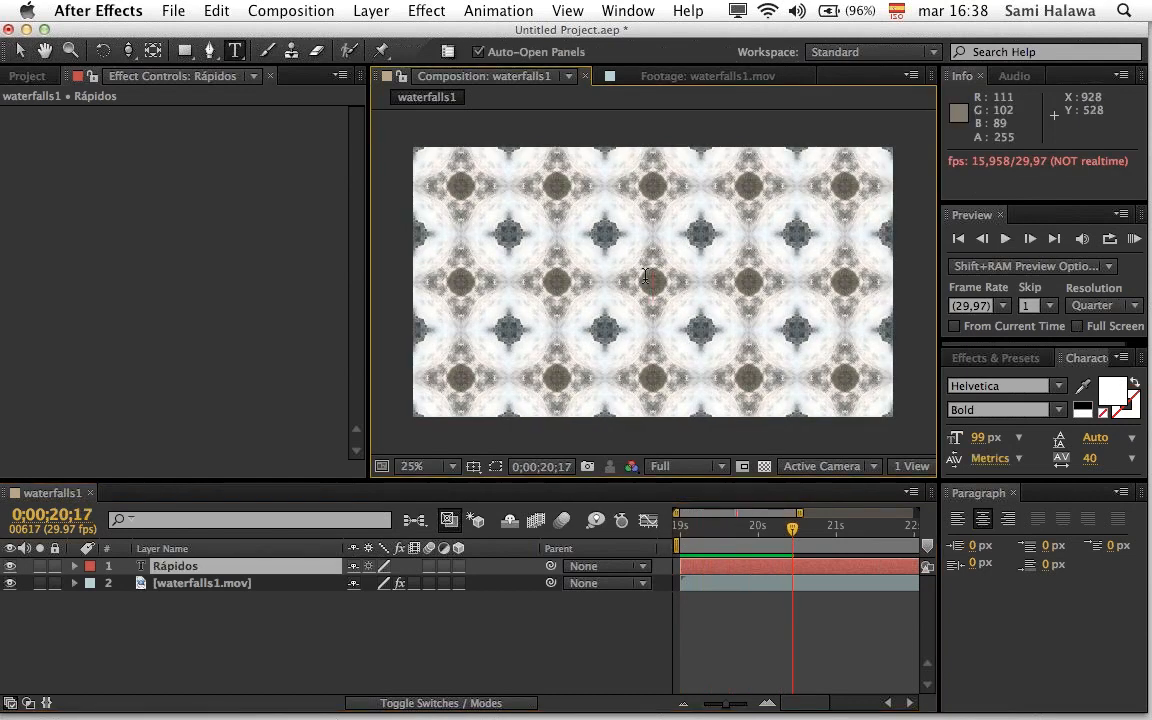
type("nso")
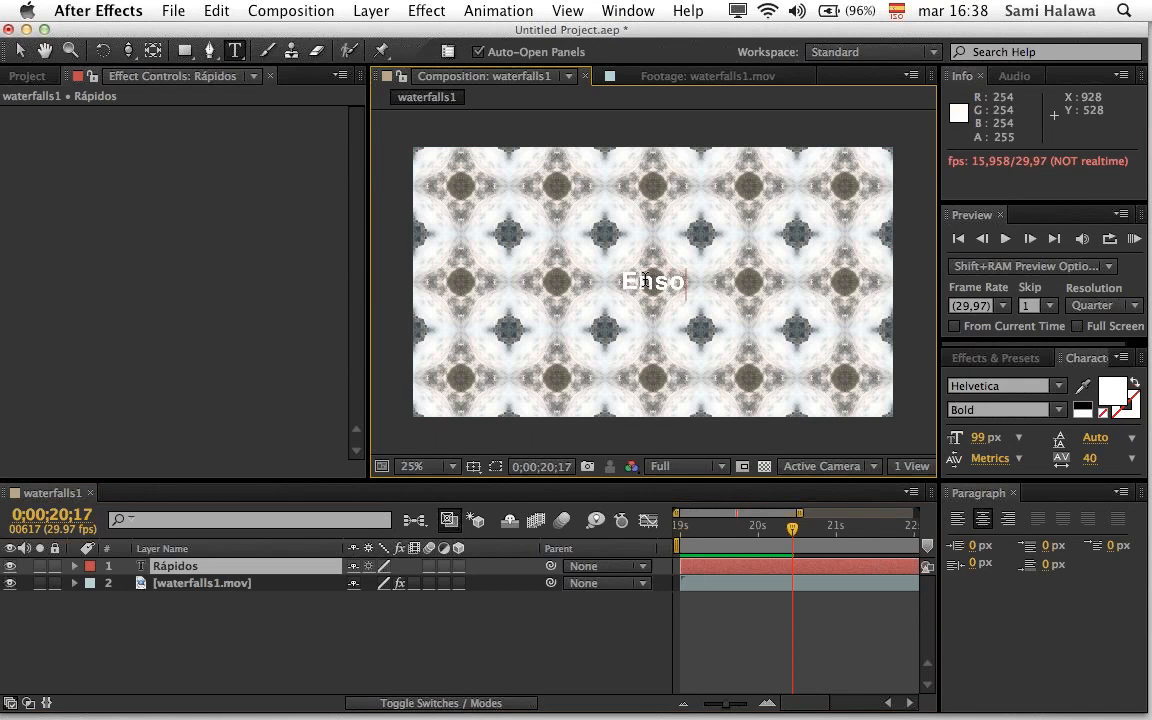
type("nacion")
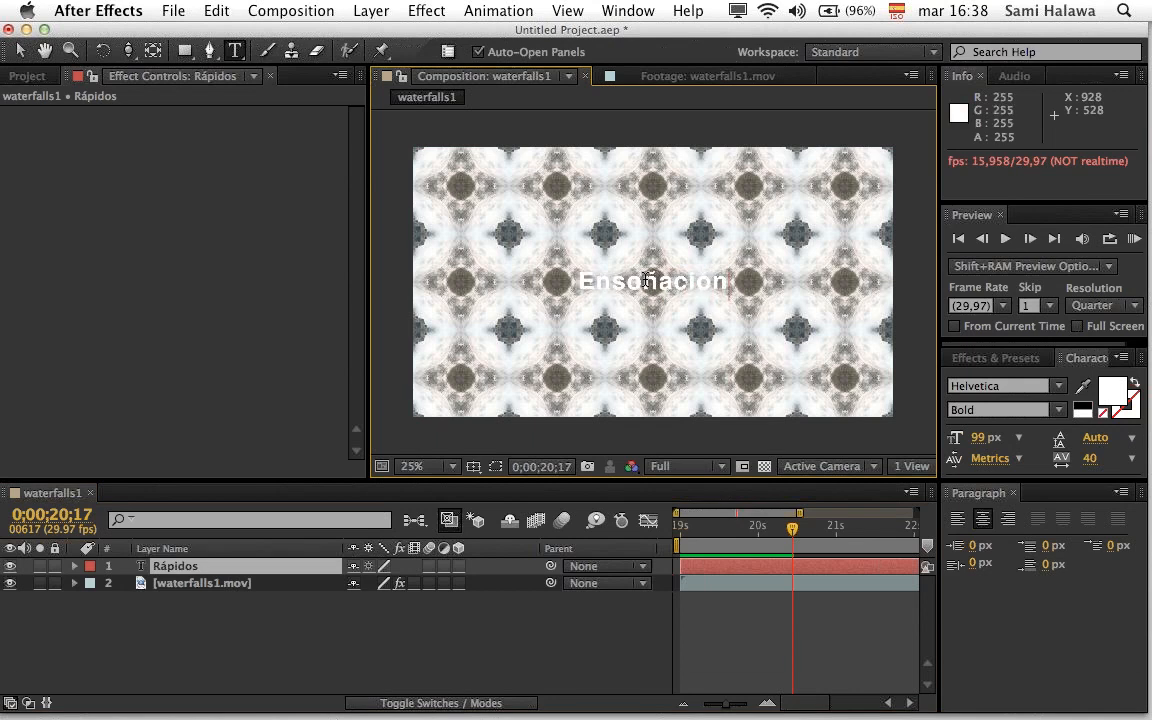
double_click(648, 281)
type("N")
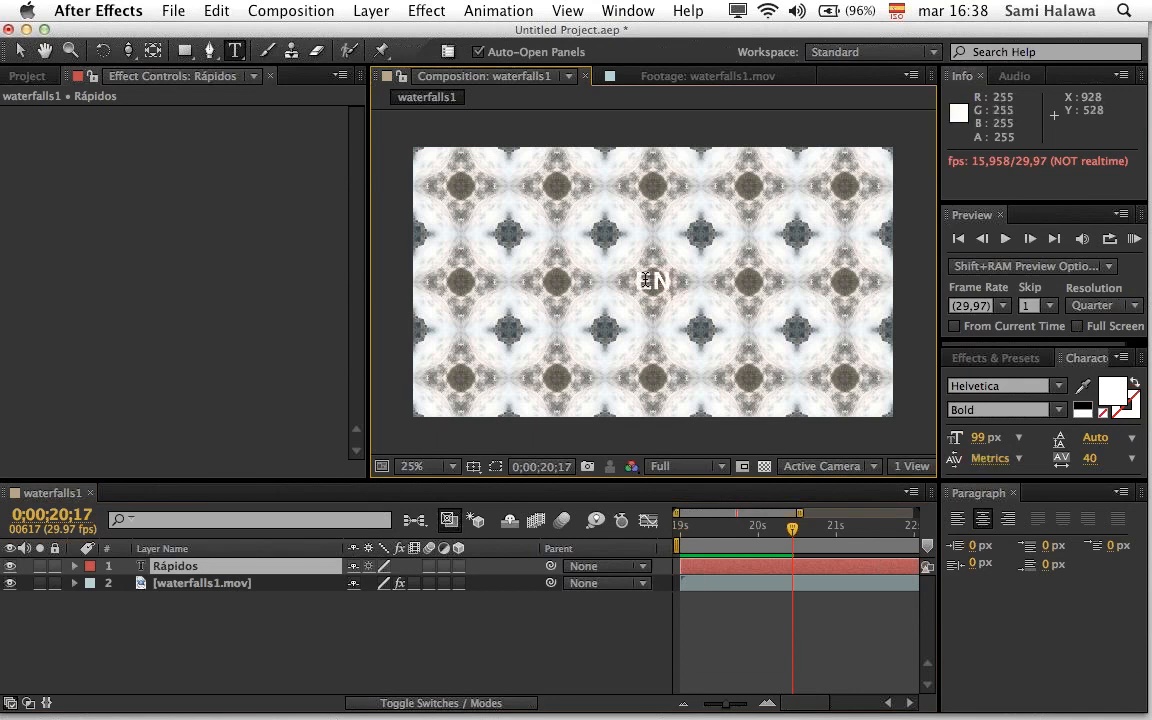
type("SONACI")
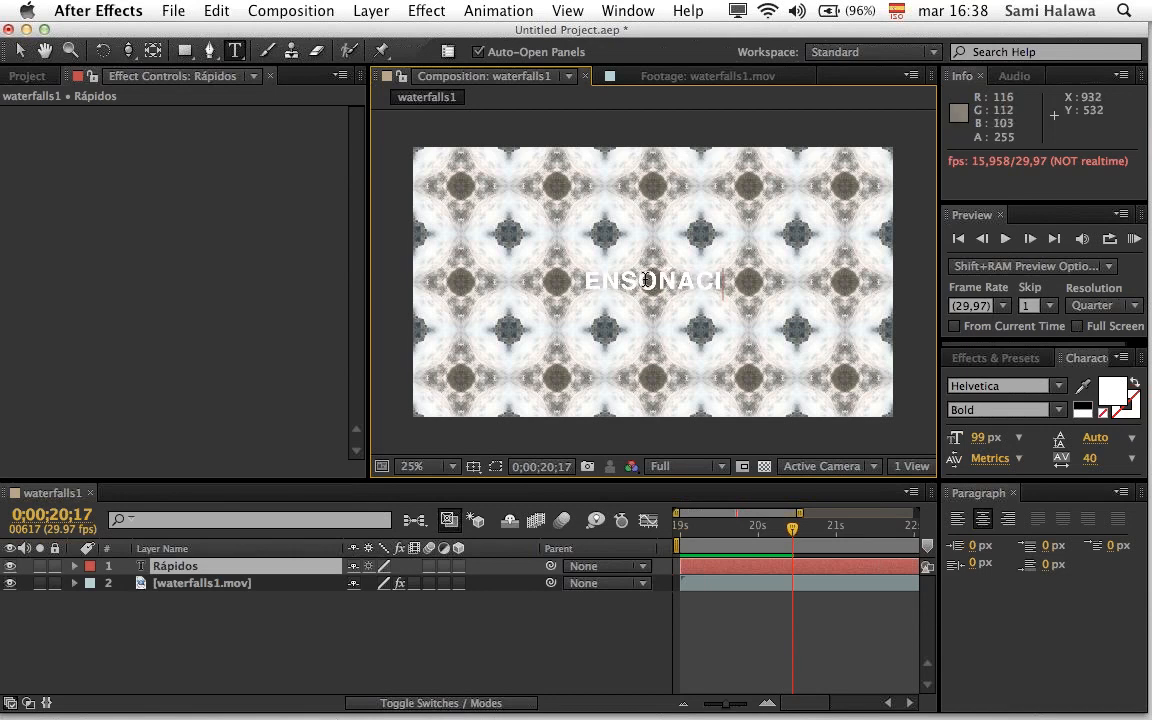
type("ON")
Step: Set the ENSOÑACIÓN title's fill color to black and finish editing the text
double_click(649, 280)
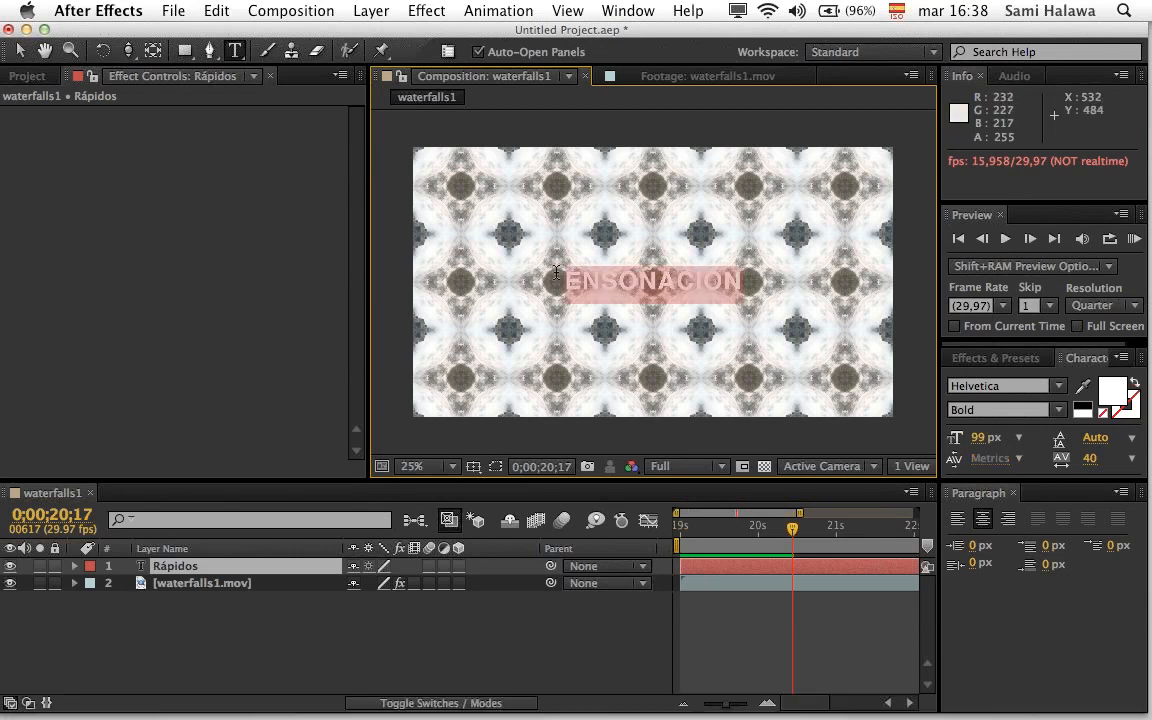
left_click(1113, 391)
left_click_drag(396, 562, 444, 692)
left_click(729, 441)
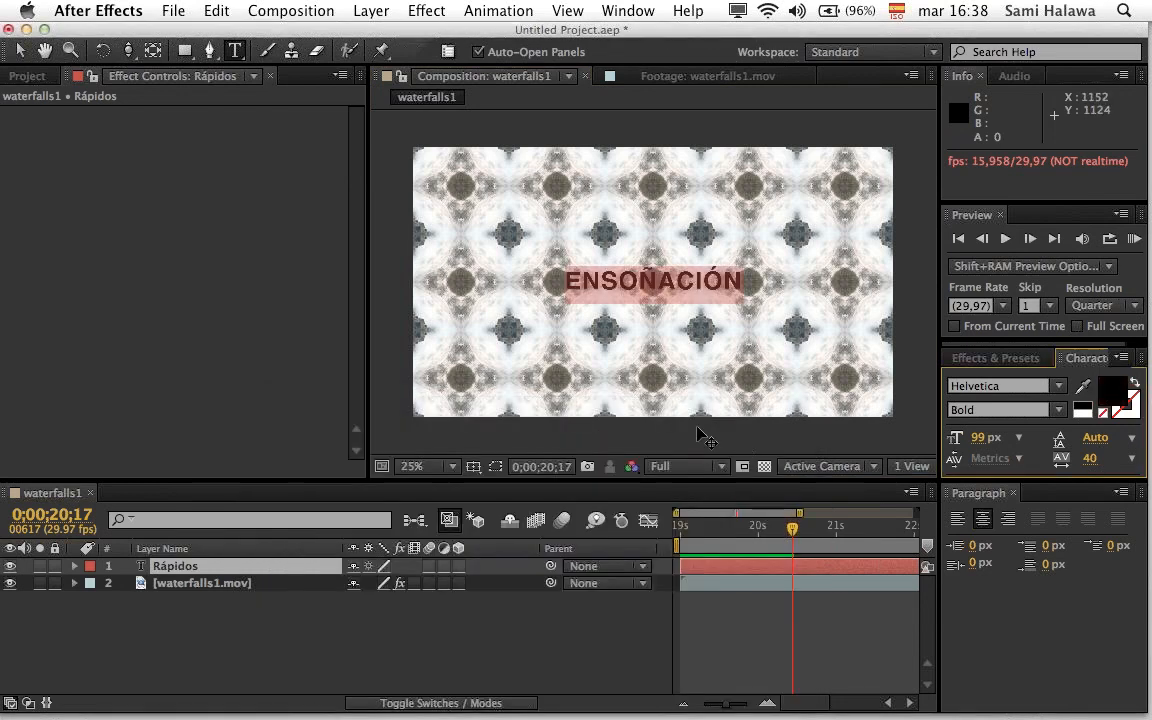
left_click(20, 50)
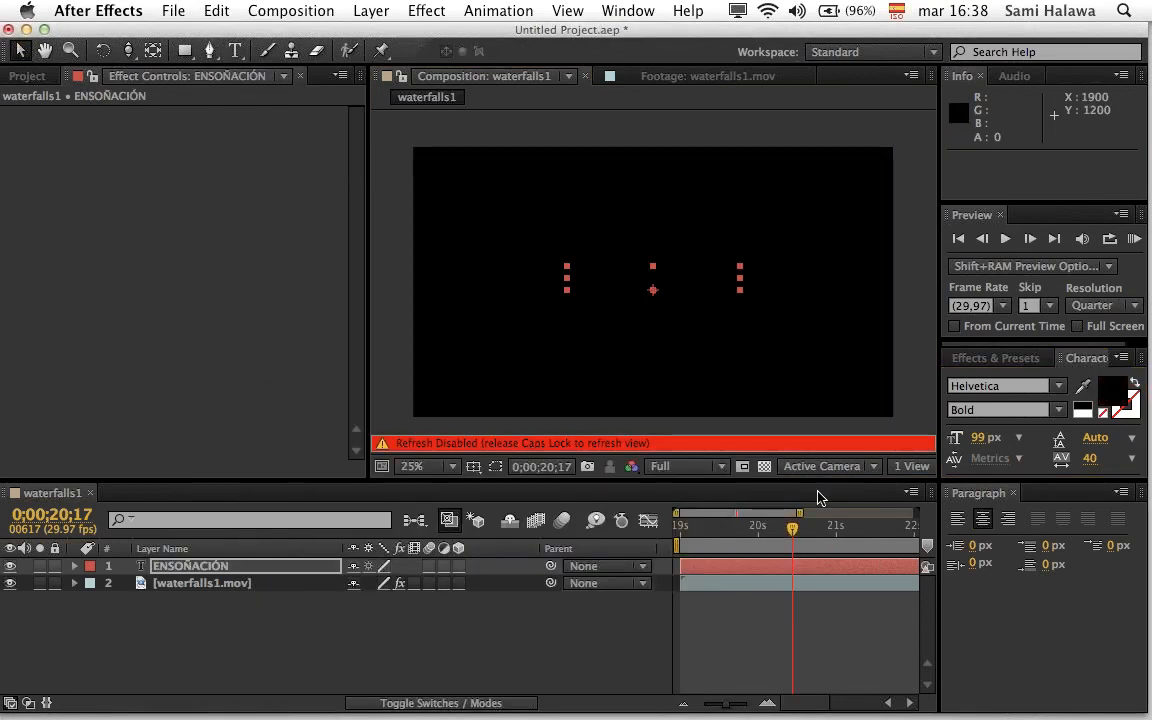
left_click(1072, 357)
left_click(1107, 581)
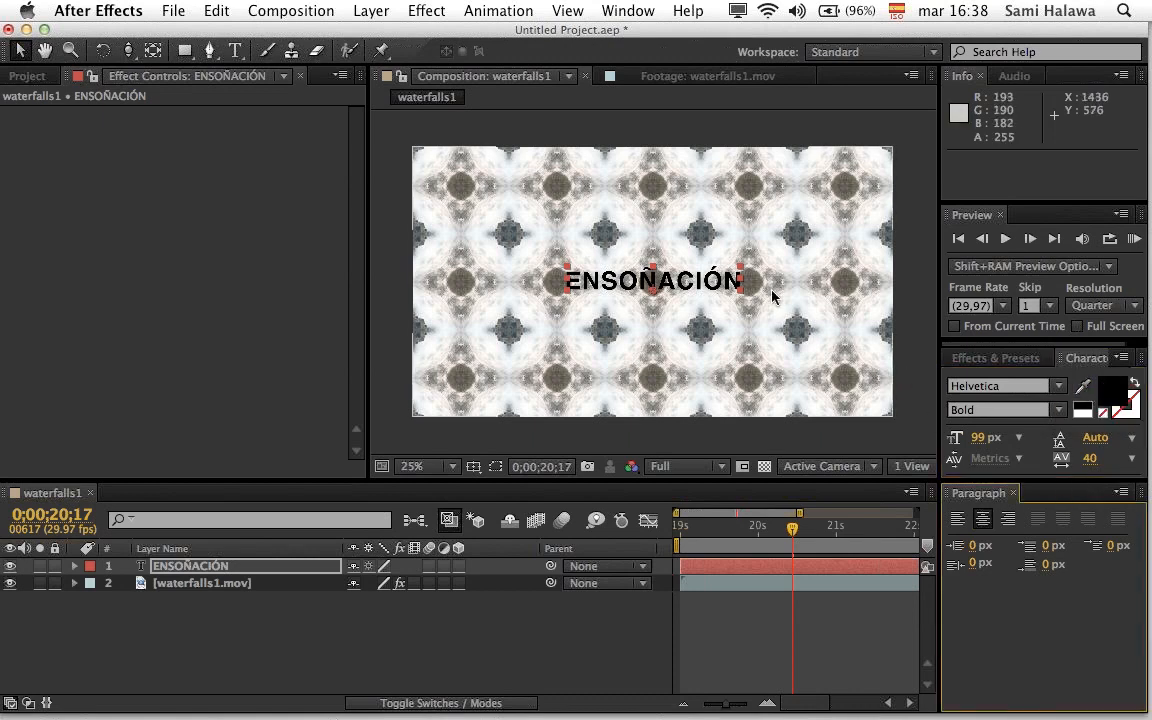
Step: Preview the black ENSOÑACIÓN title over the rotating pattern and look through the effects available for it
mouse_move(688, 517)
left_mouse_down()
mouse_move(697, 522)
mouse_move(682, 528)
left_mouse_up()
key("space")
key("space")
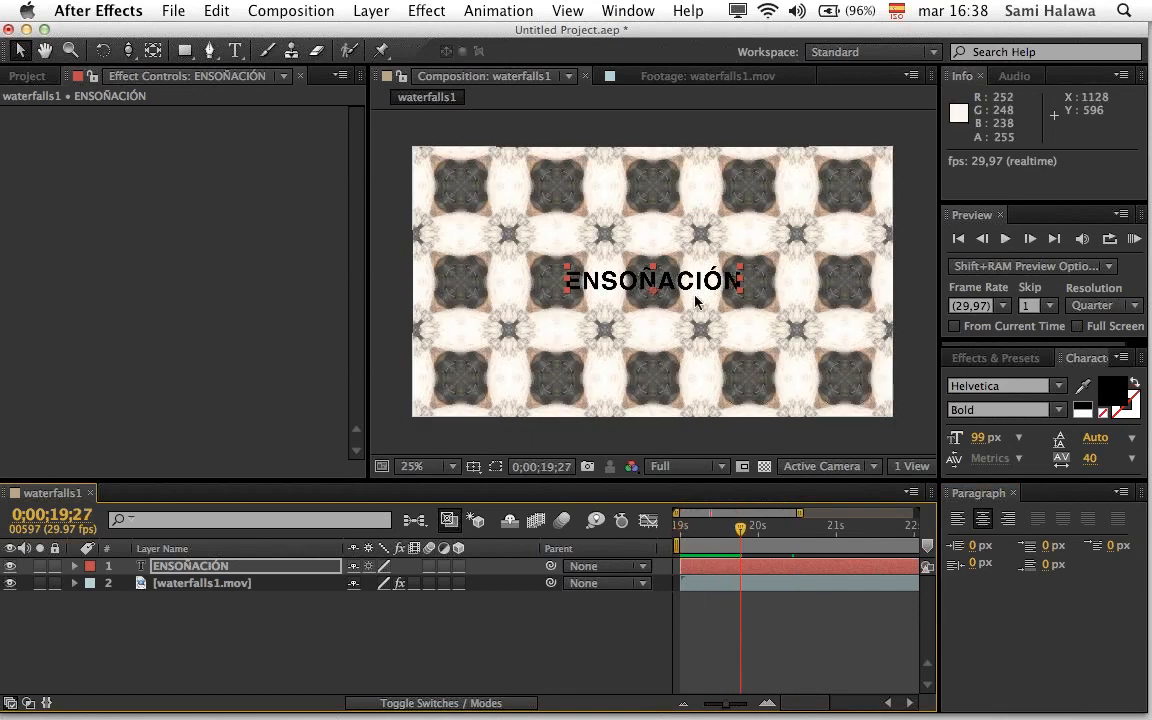
right_click(155, 261)
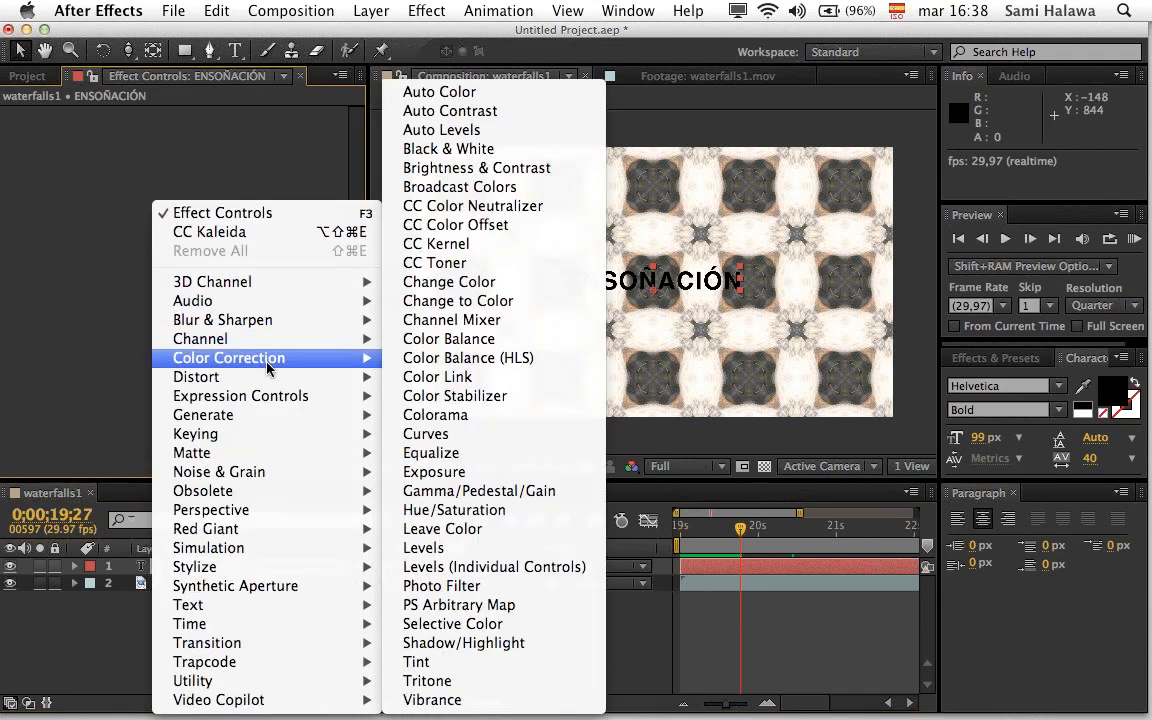
left_click(122, 342)
left_click(160, 568)
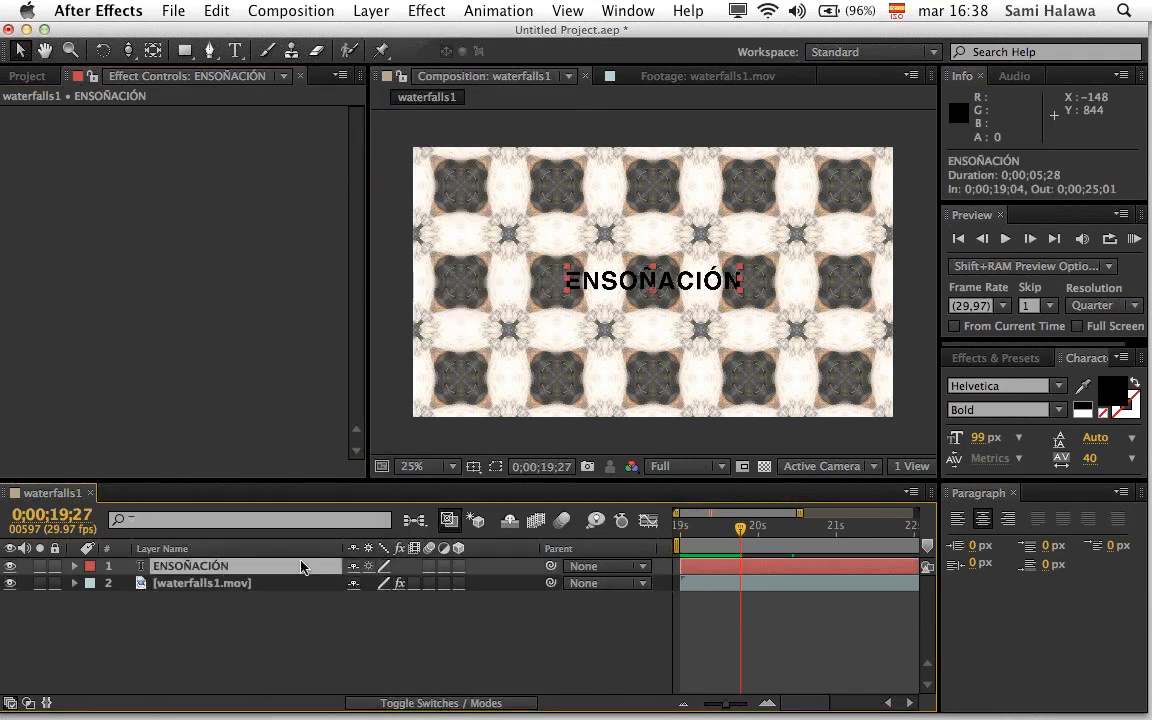
left_click(714, 538)
key("space")
Step: Set the CC Kaleida Rotation keyframe on waterfalls1.mov at 0;00;21;28 to 0x+180°
left_click(246, 584)
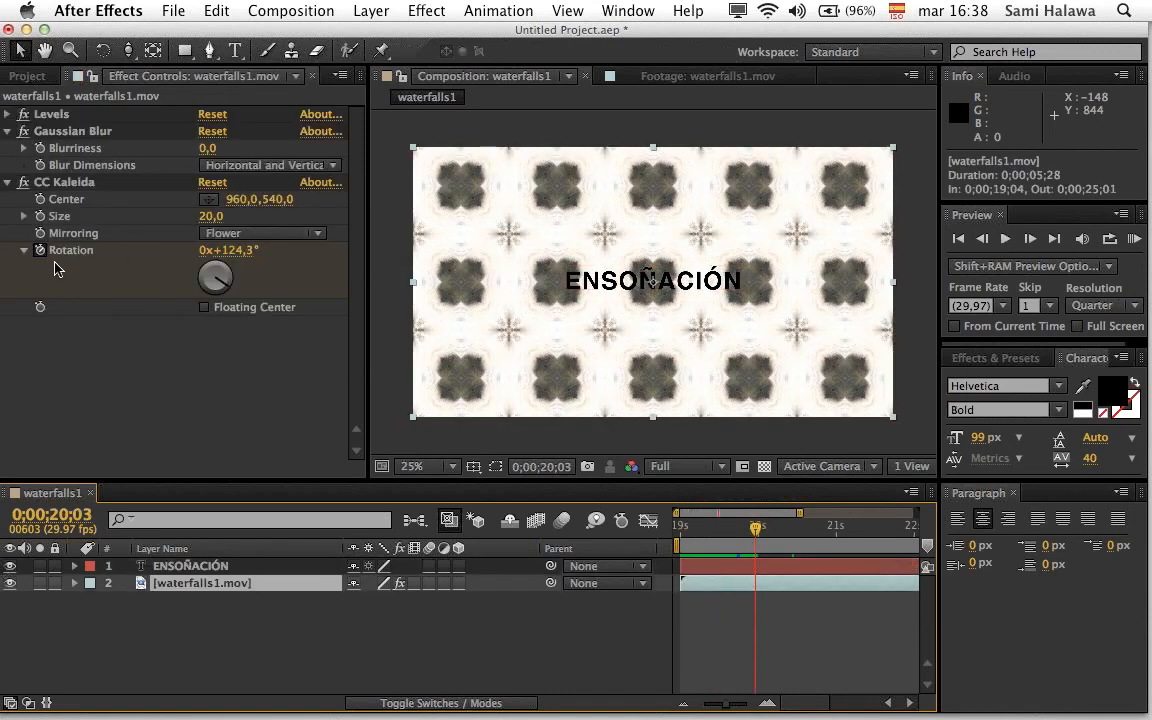
key("u")
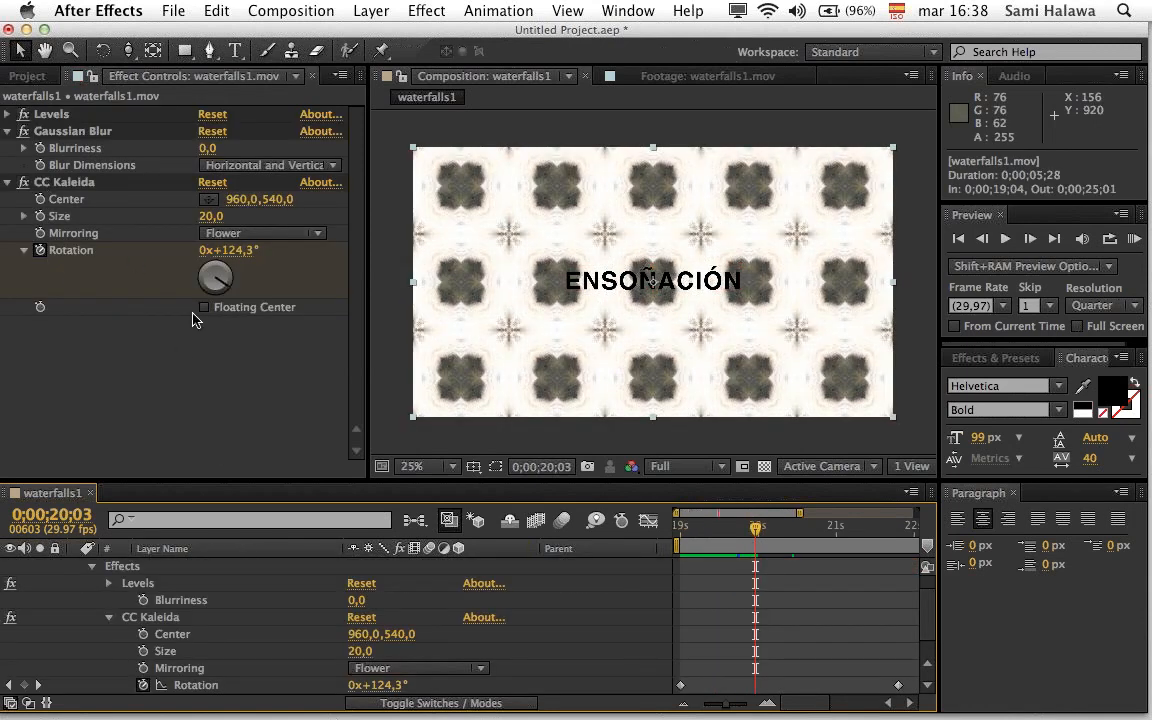
left_click(37, 685)
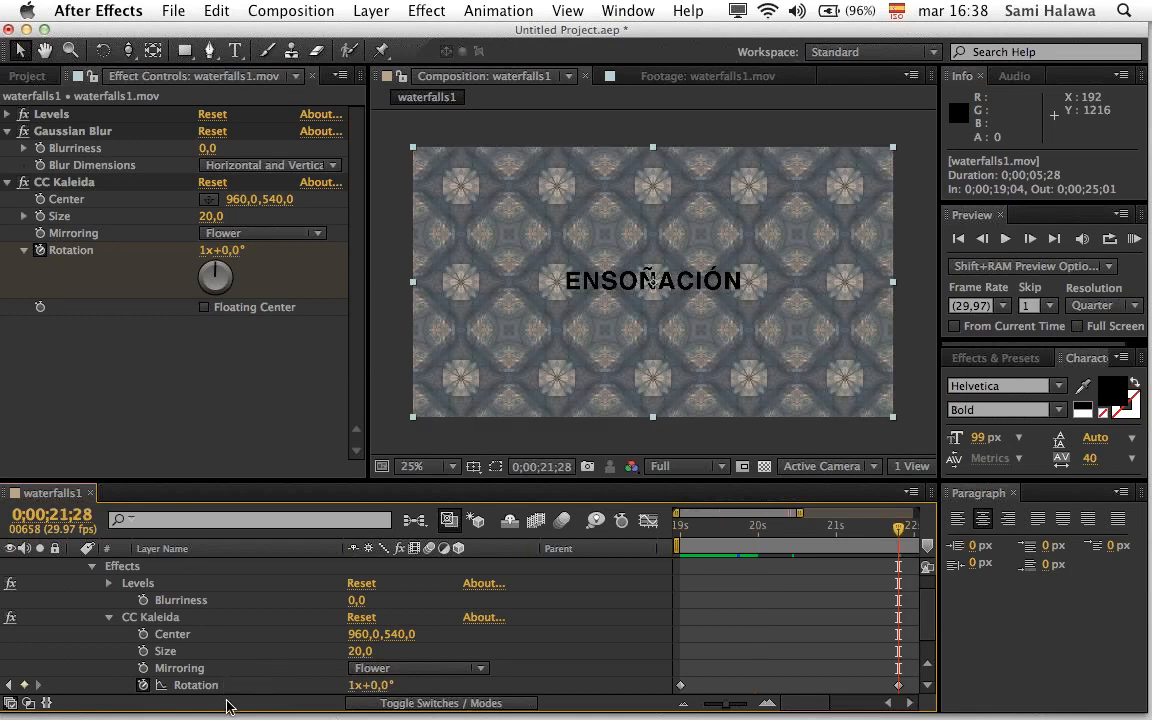
left_click(205, 686)
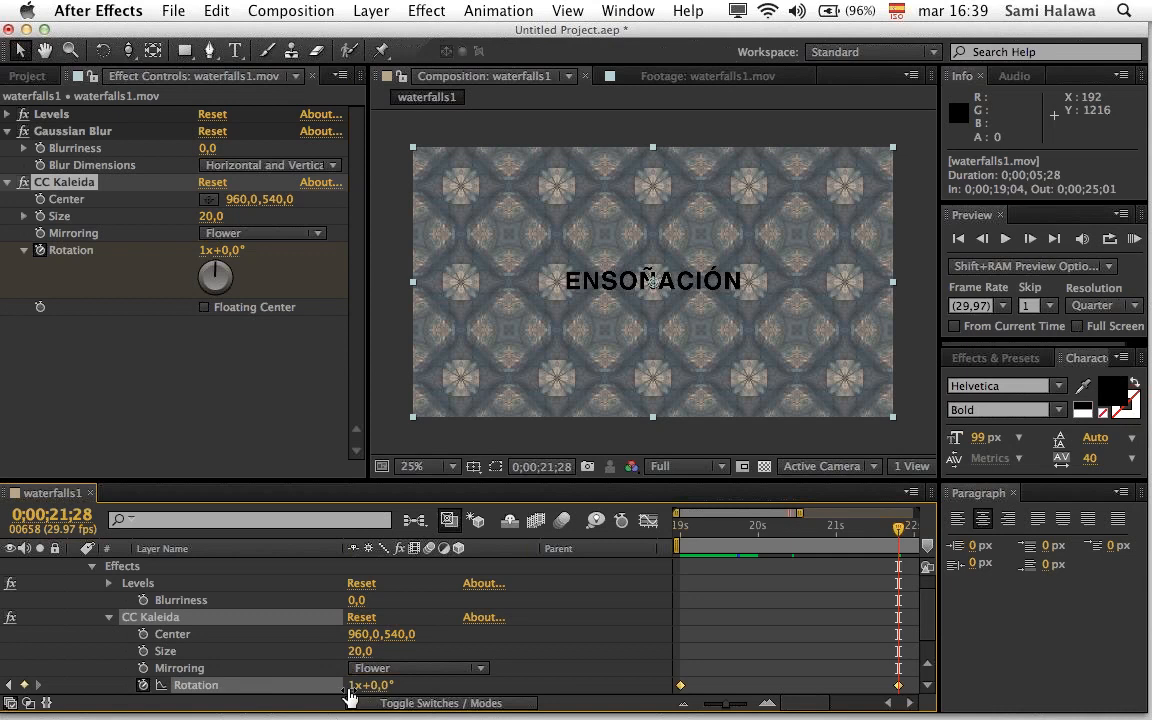
left_click(352, 686)
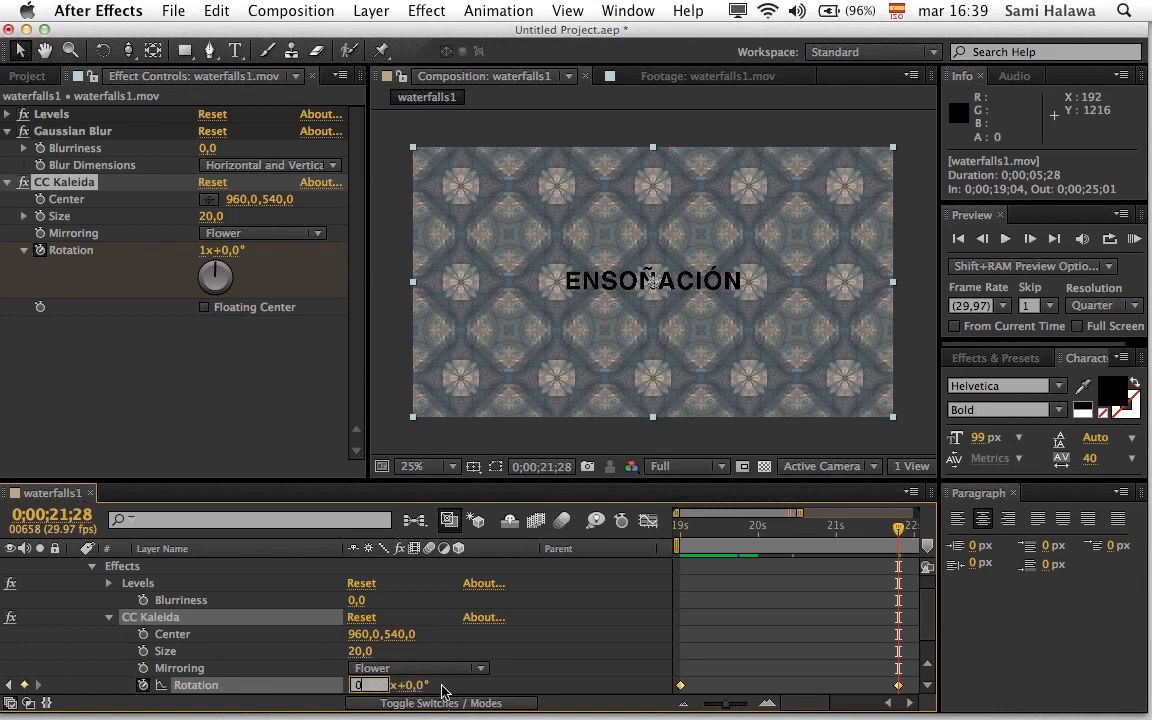
key("Tab")
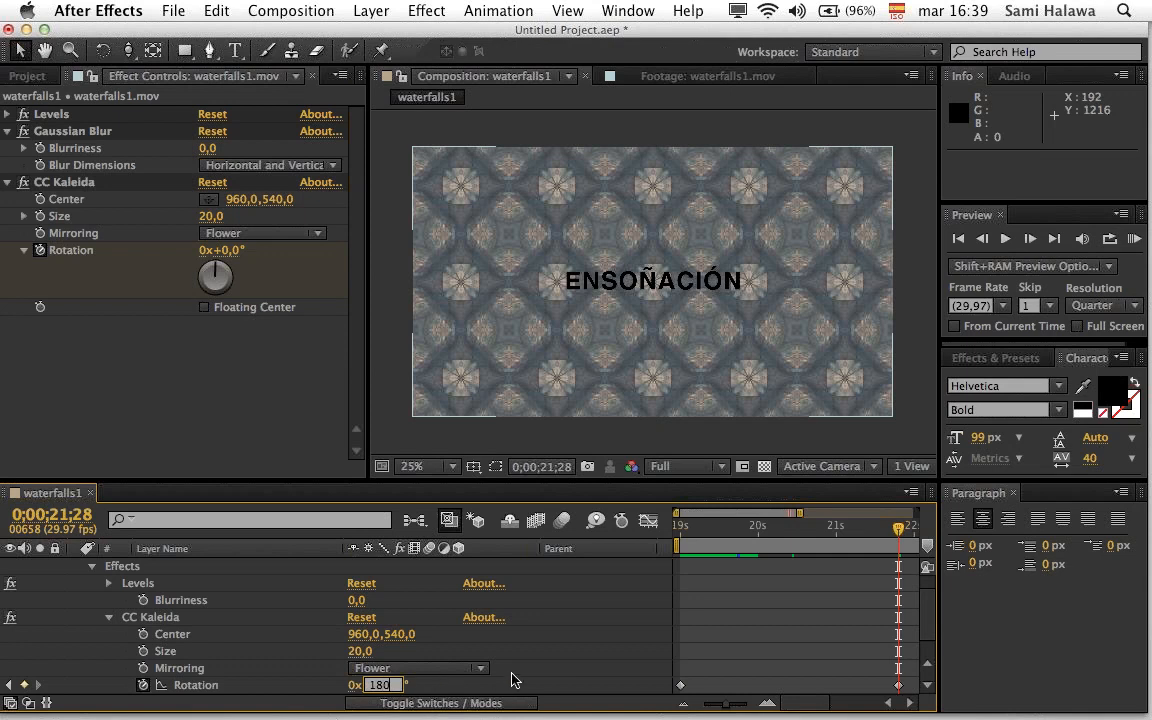
key("Return")
Step: Preview the title over the rotating kaleidoscope from 0;00;19;04 and stop at 0;00;20;13
key("space")
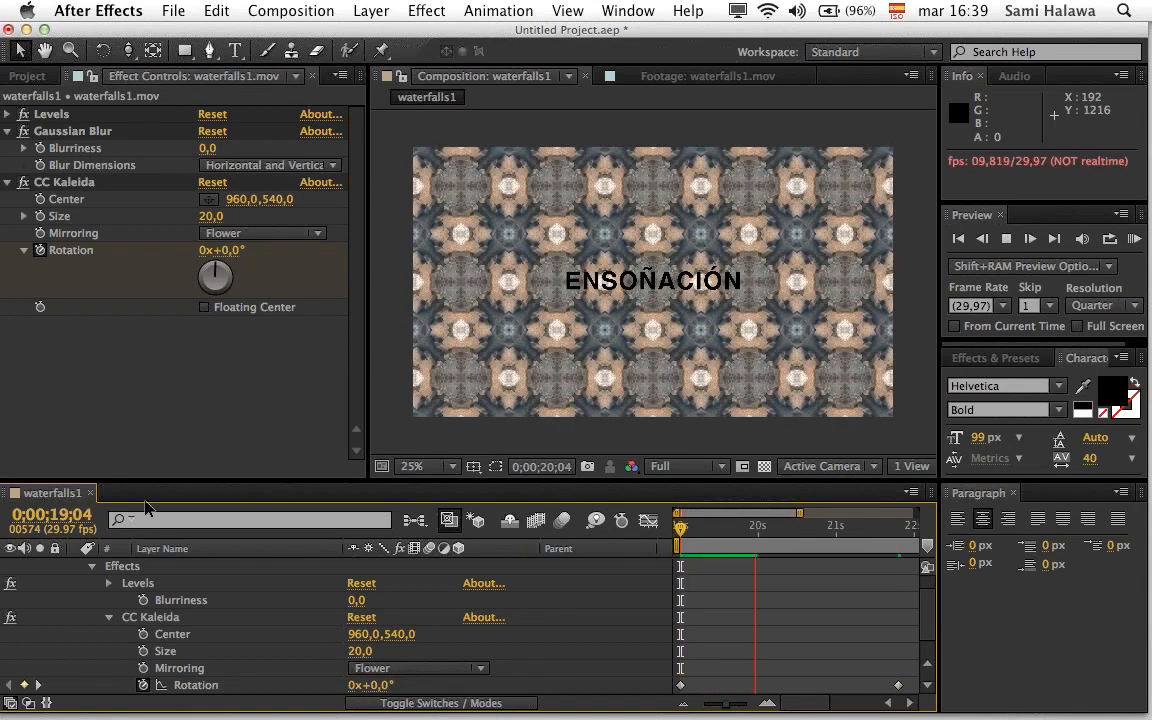
key("space")
scroll(72, 601, "up", 2)
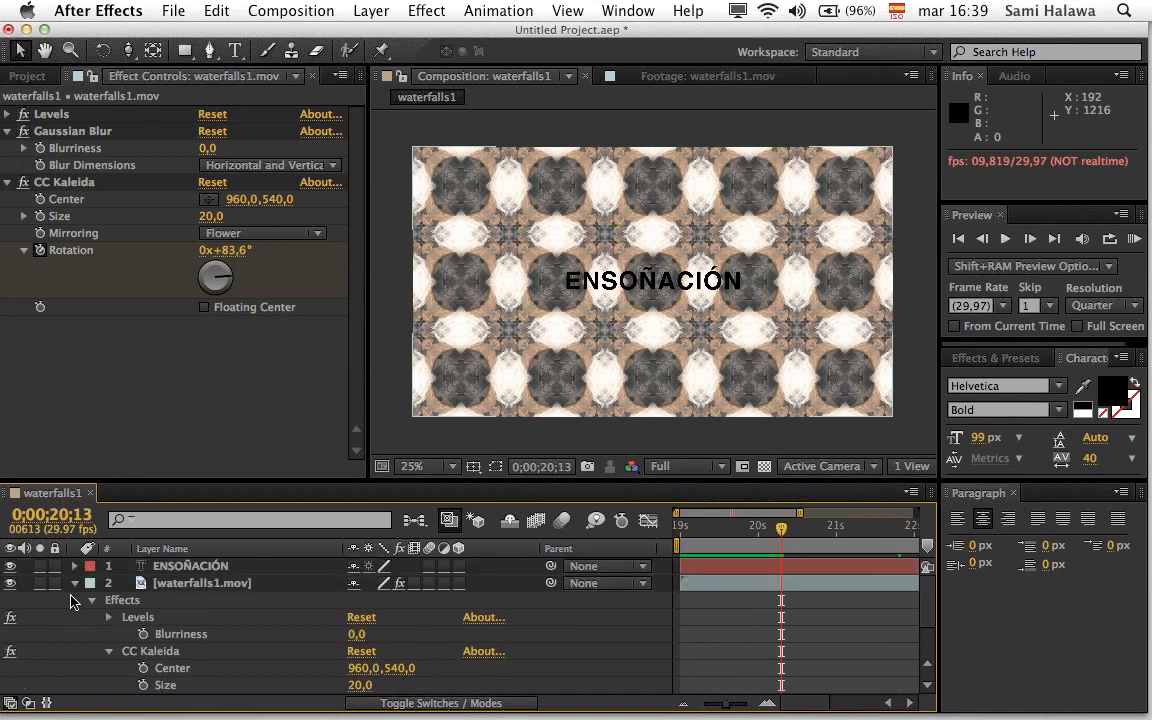
Step: Apply the Radial Blur effect from the Blur & Sharpen category to the ENSOÑACIÓN title
left_click(200, 566)
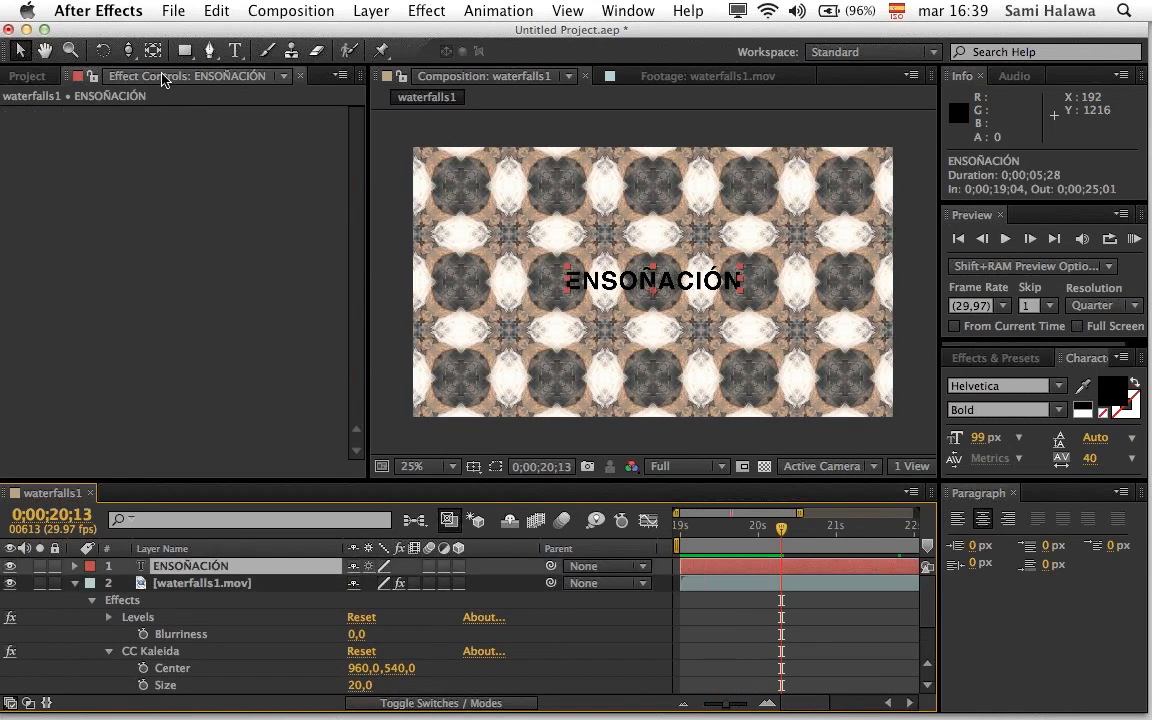
left_click(220, 276)
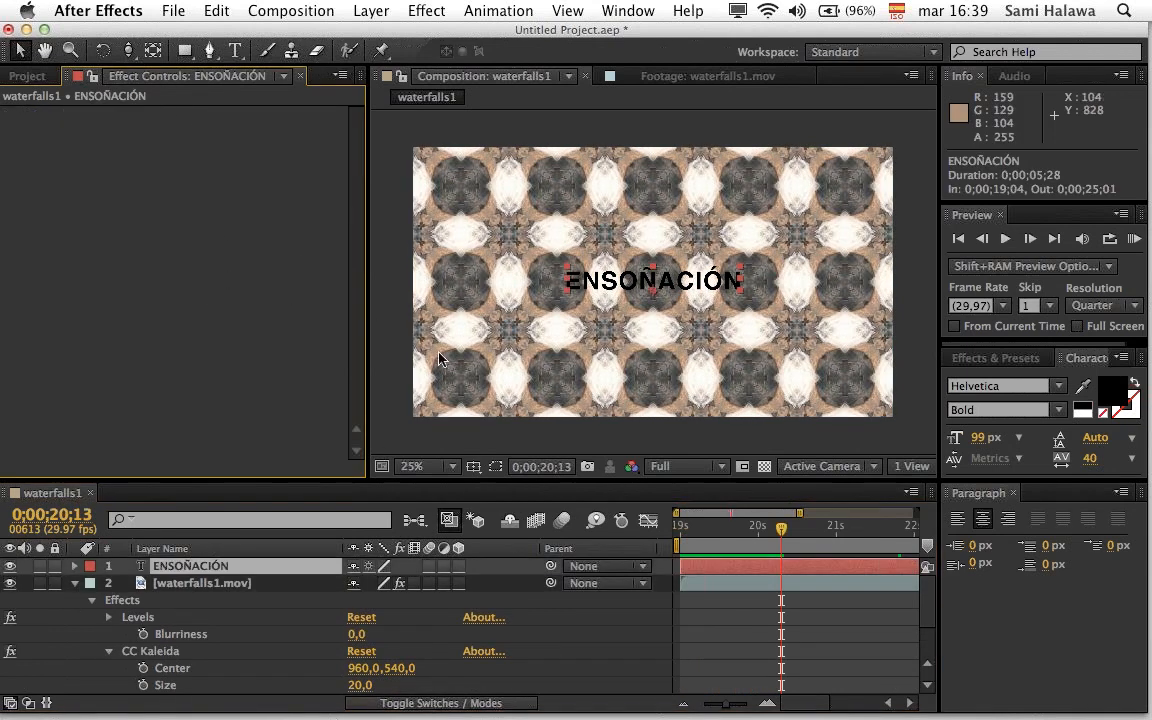
right_click(181, 196)
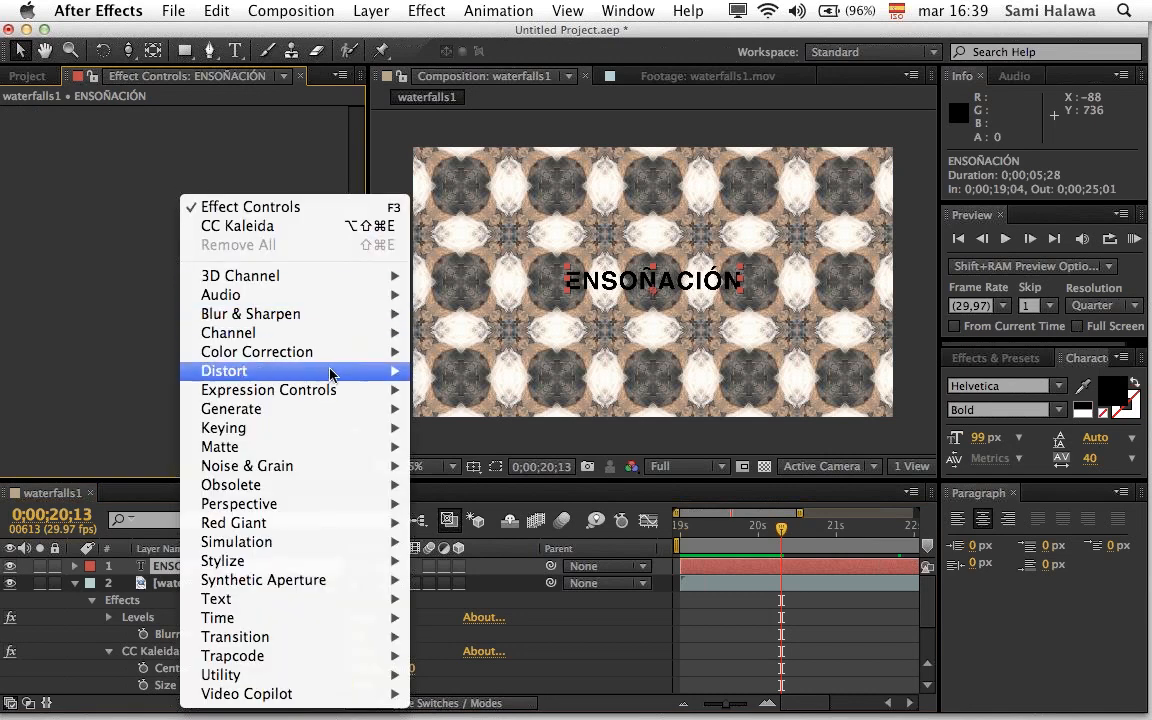
mouse_move(334, 314)
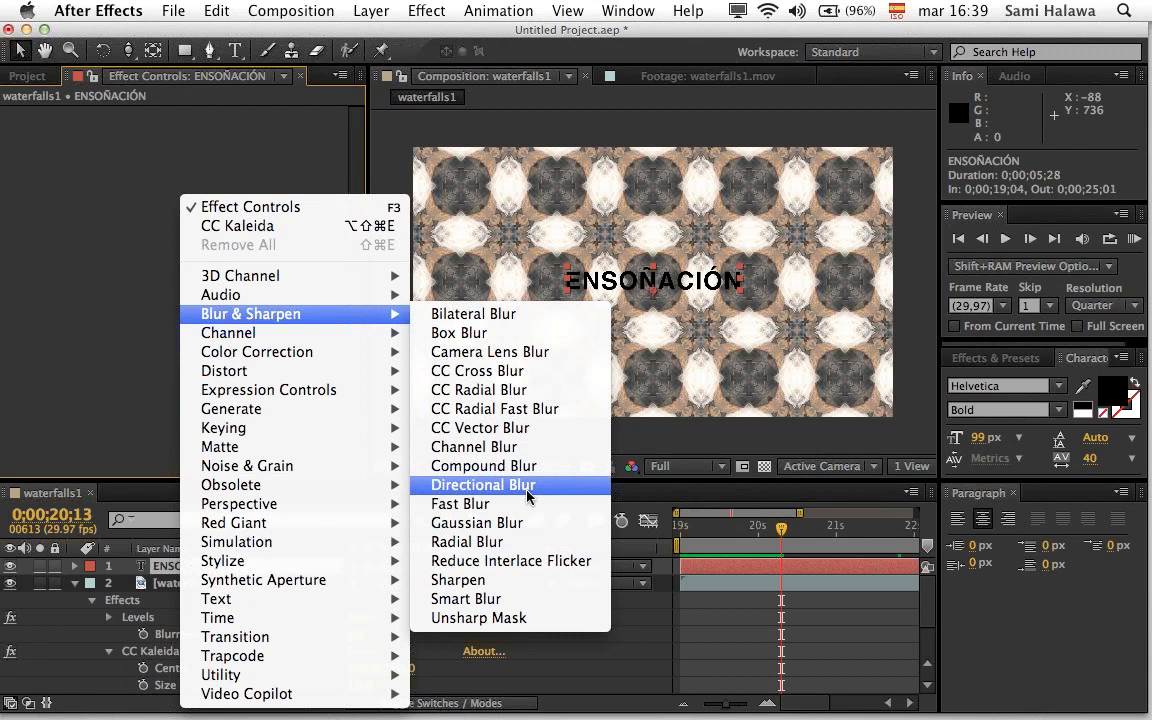
left_click(508, 546)
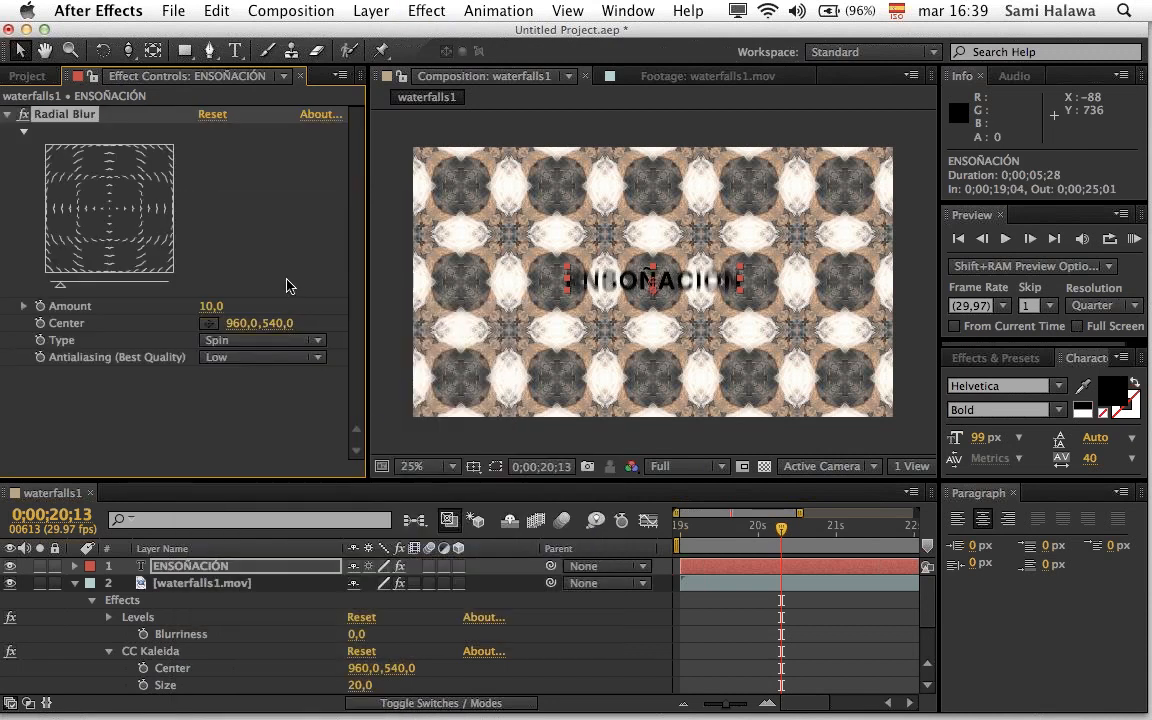
Step: Raise the title's Radial Blur amount to 25 and set its type to Zoom
left_click_drag(210, 308, 225, 309)
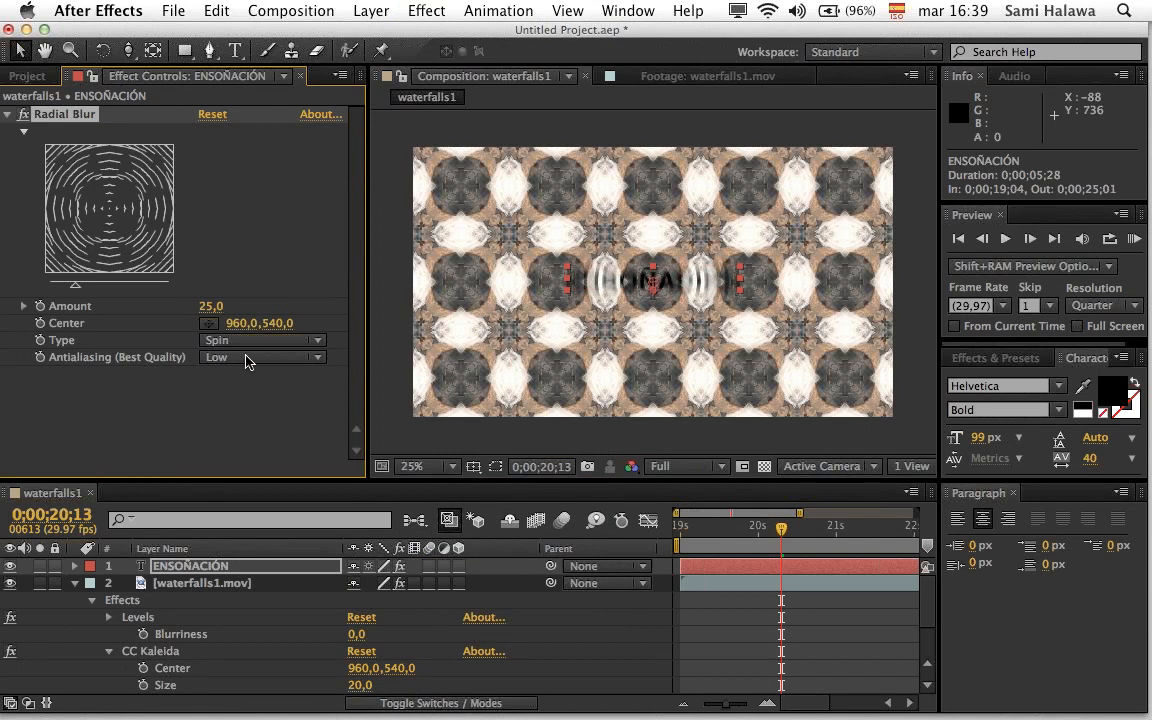
left_click(248, 346)
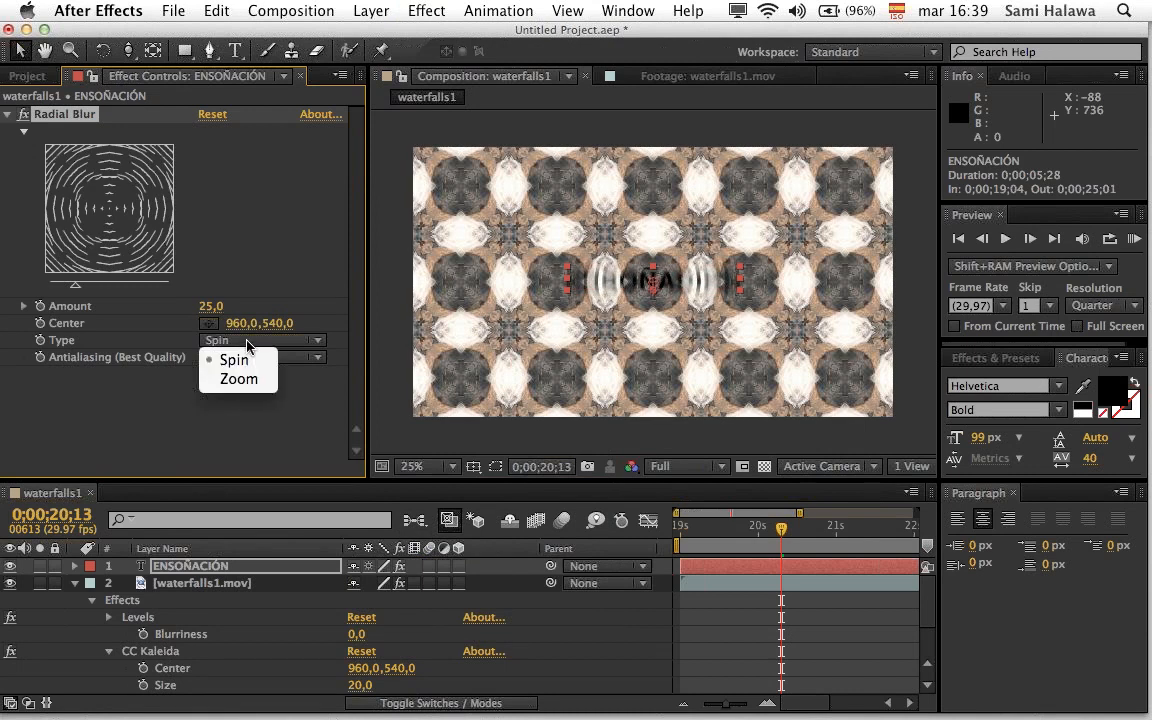
left_click(117, 350)
left_click(222, 341)
left_click(239, 378)
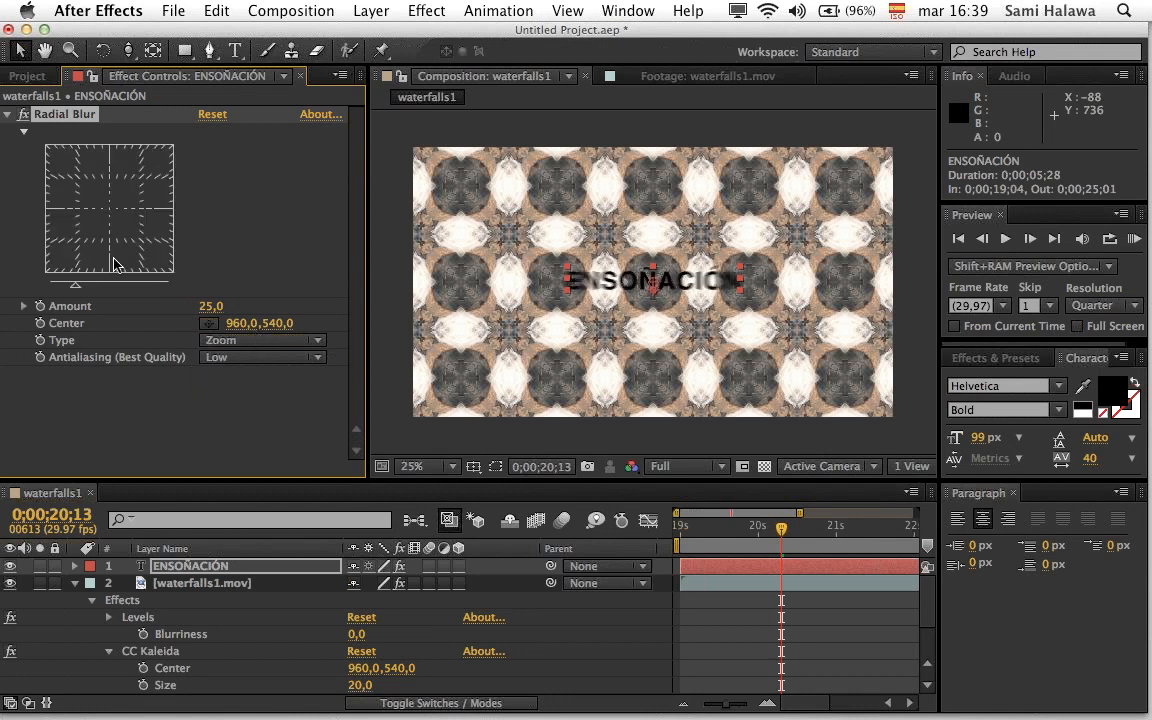
Step: Move the Radial Blur center to 948, 532 and raise the amount to 292
left_click_drag(108, 285, 127, 286)
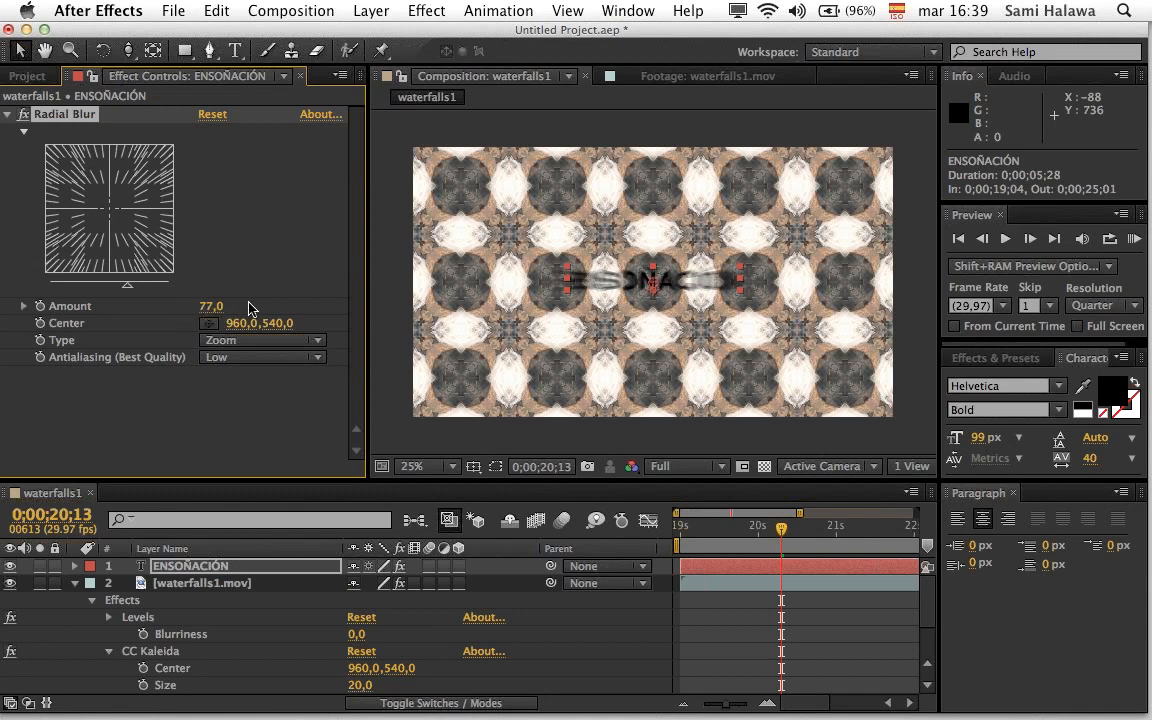
mouse_move(653, 283)
left_mouse_down()
mouse_move(653, 300)
mouse_move(650, 280)
left_mouse_up()
left_click_drag(210, 306, 452, 306)
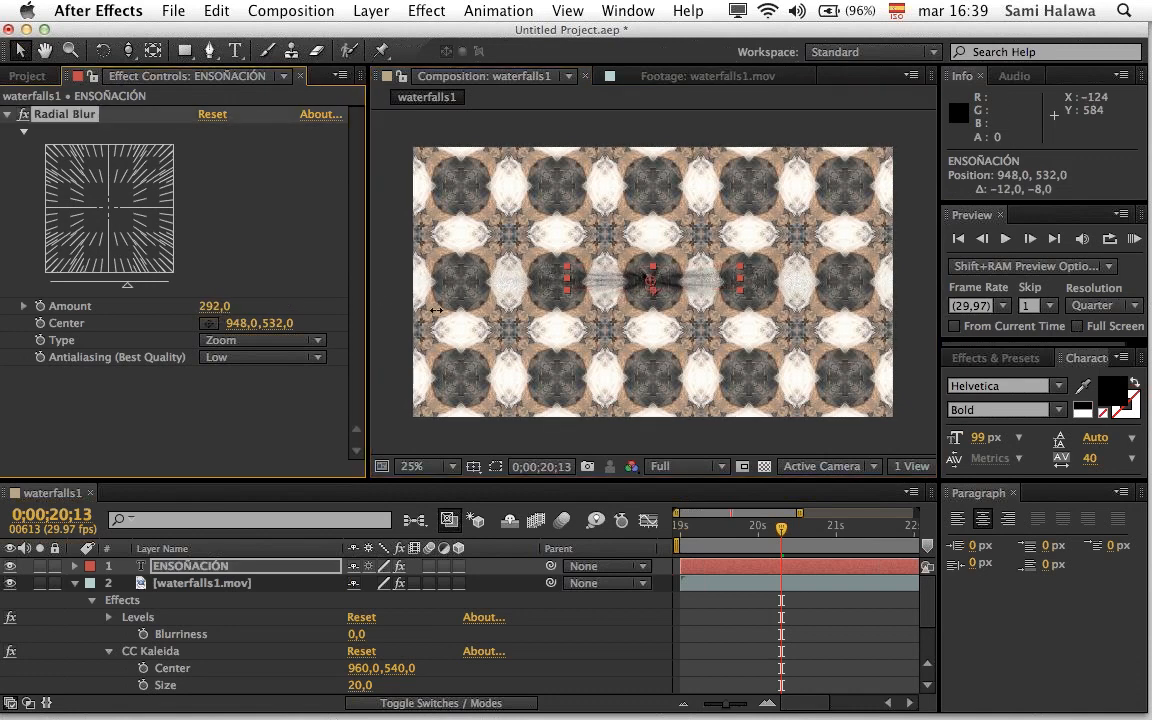
Step: Keyframe the Radial Blur amount at 0;00;19;04, and open the amount for editing at 0;00;19;13
left_click_drag(683, 529, 680, 527)
left_click(40, 307)
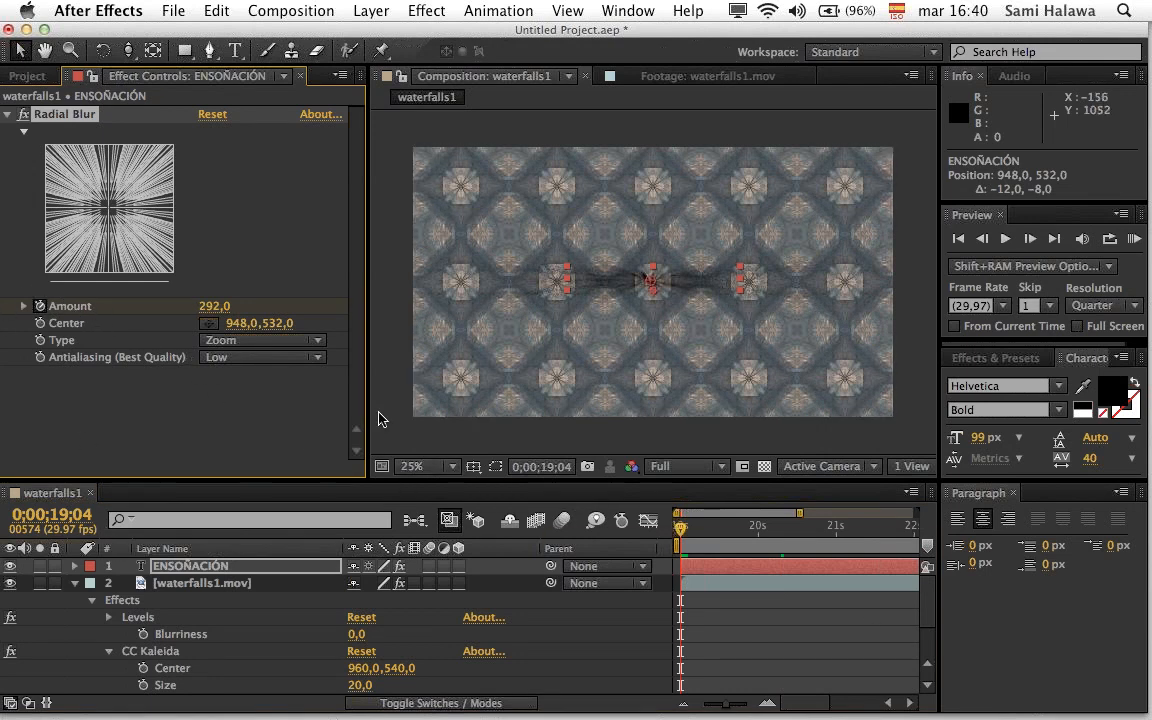
left_click_drag(681, 528, 705, 538)
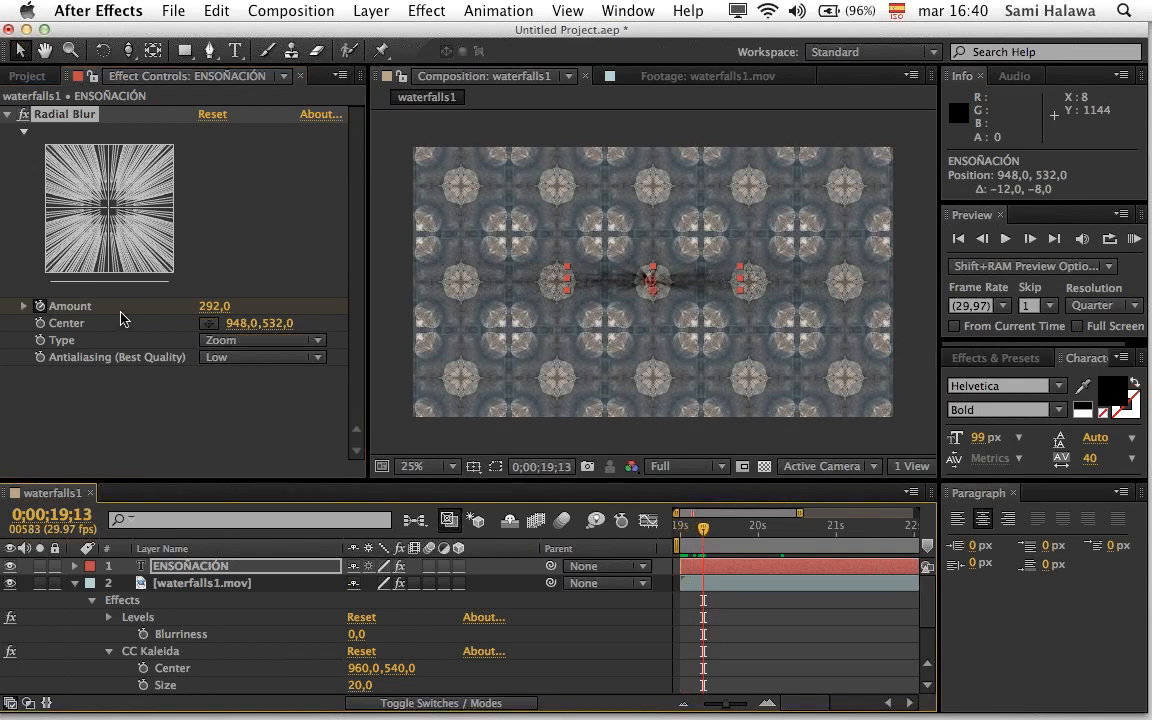
left_click_drag(218, 308, 231, 306)
left_click(218, 306)
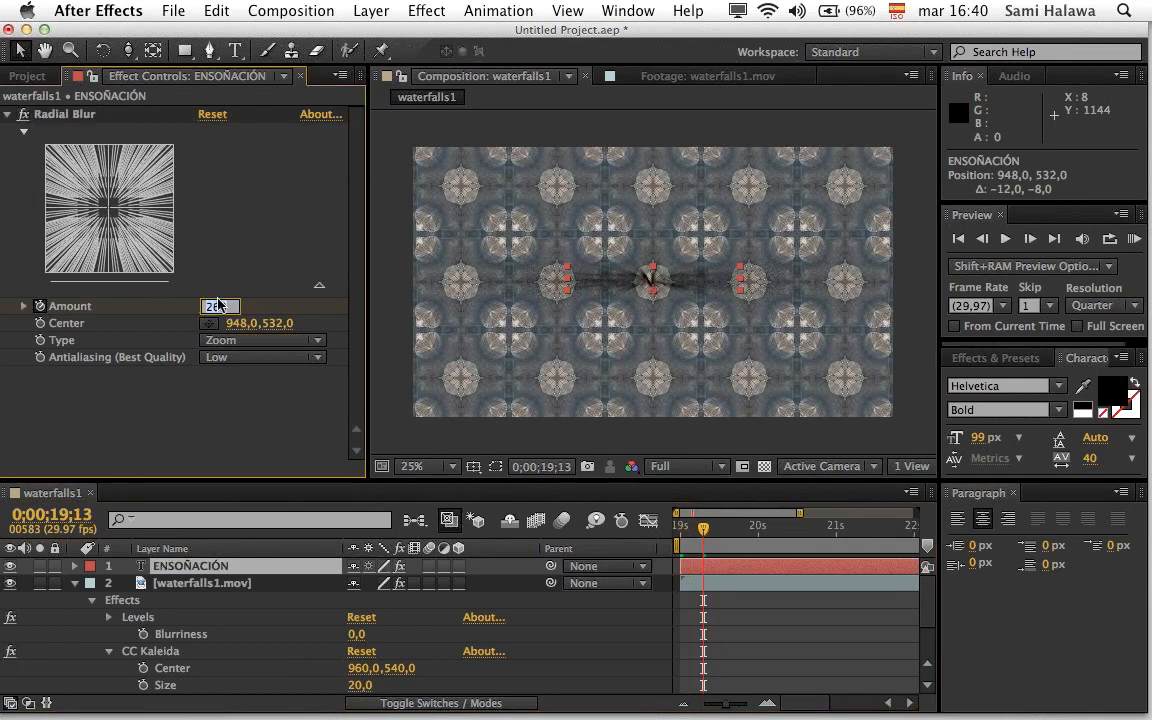
Step: Set the ENSOÑACIÓN title's Radial Blur Amount to 0 at 0;00;19;13 and play the blur animation from its start
type("0")
key("Return")
left_click(690, 538)
left_click_drag(690, 538, 665, 541)
key("space")
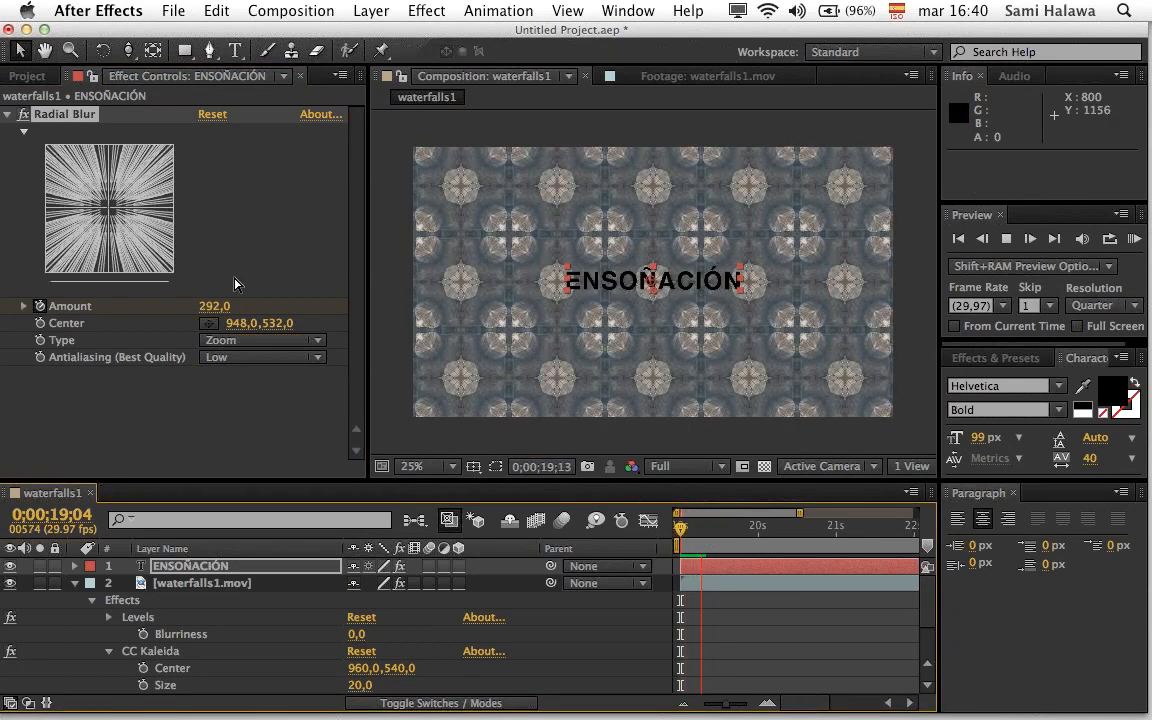
Step: Replay the title's blur-in from 0;00;19;04 and inspect the lettering against the kaleidoscope background up close
key("space")
left_click(672, 541)
key("space")
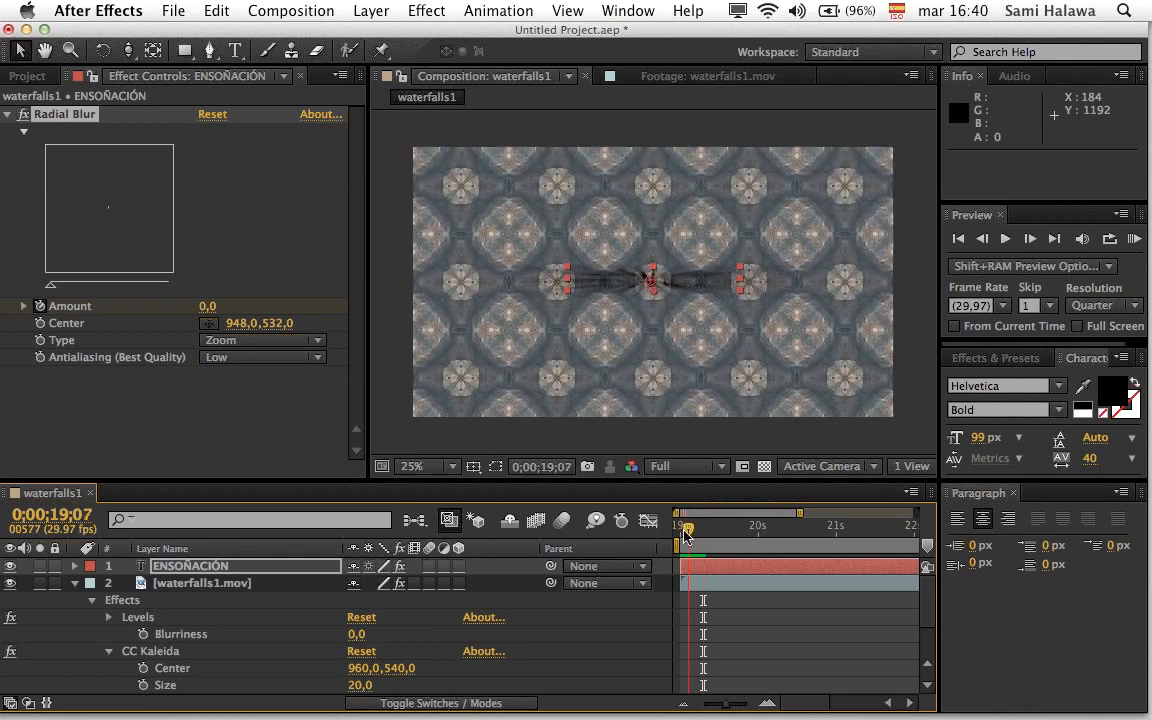
key("space")
left_click_drag(682, 536, 655, 541)
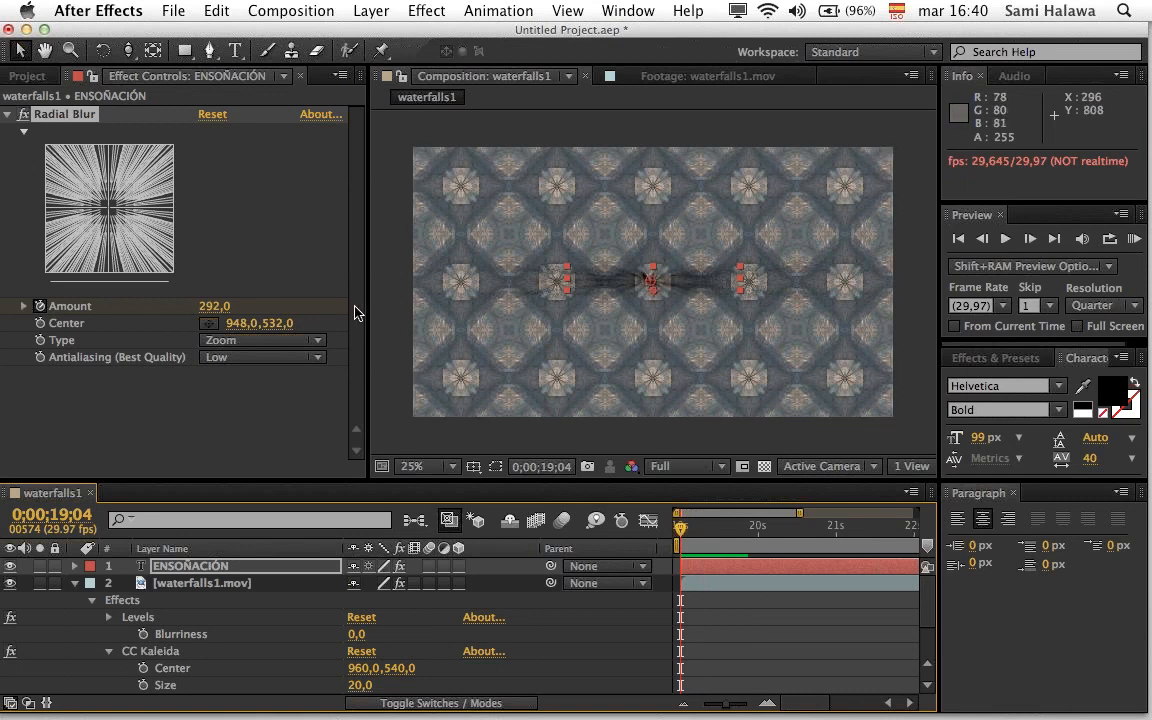
key("space")
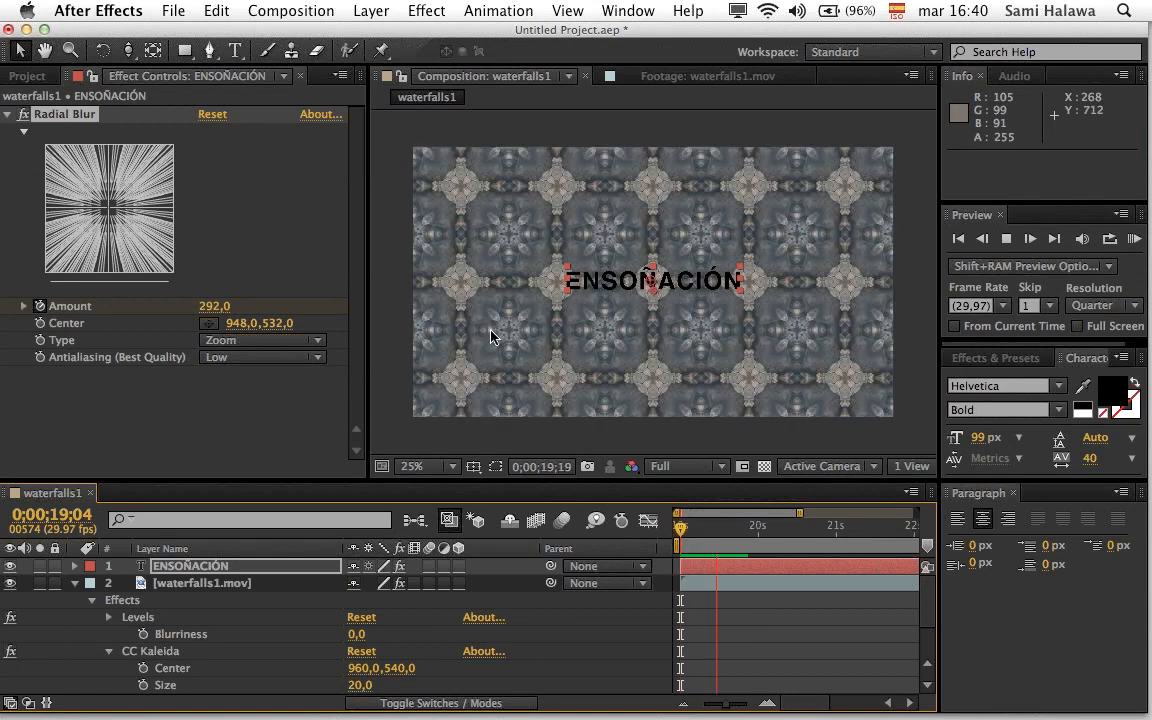
key("space")
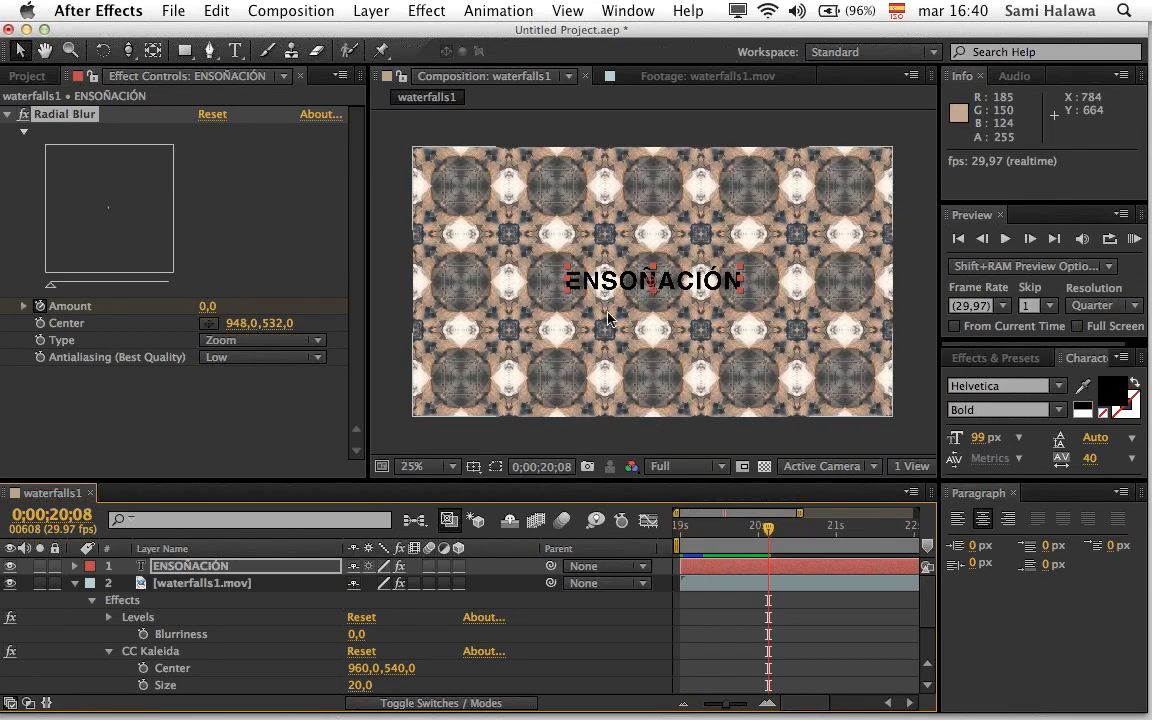
key("period")
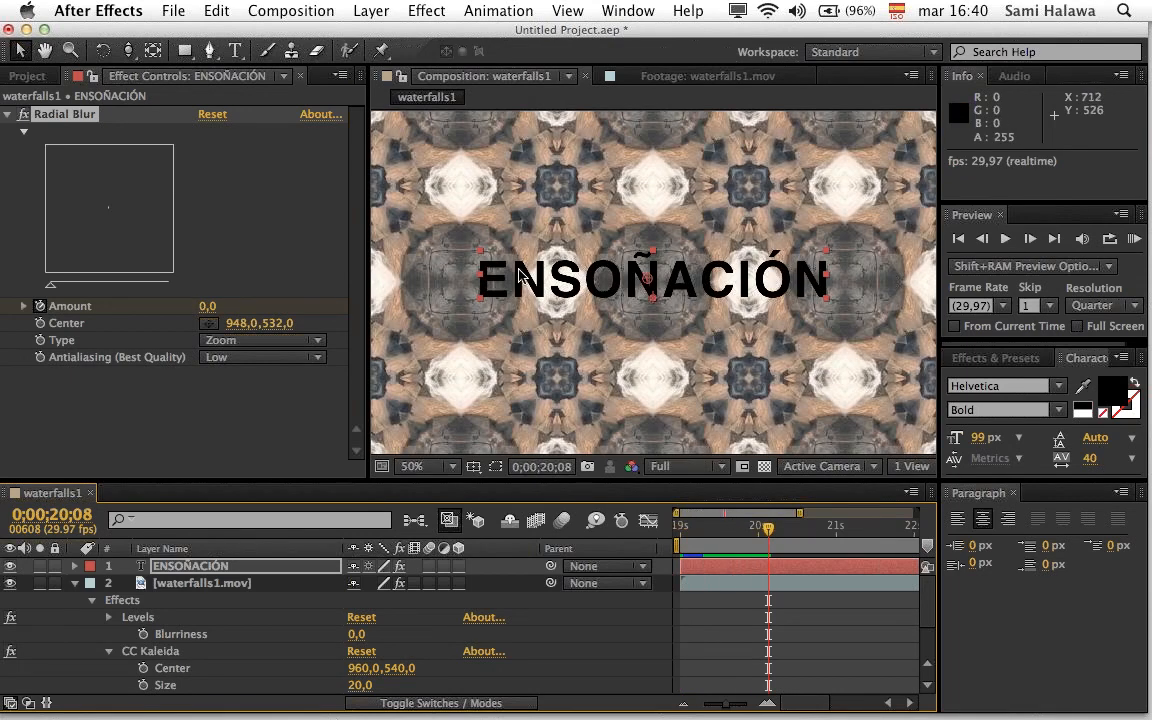
key("comma")
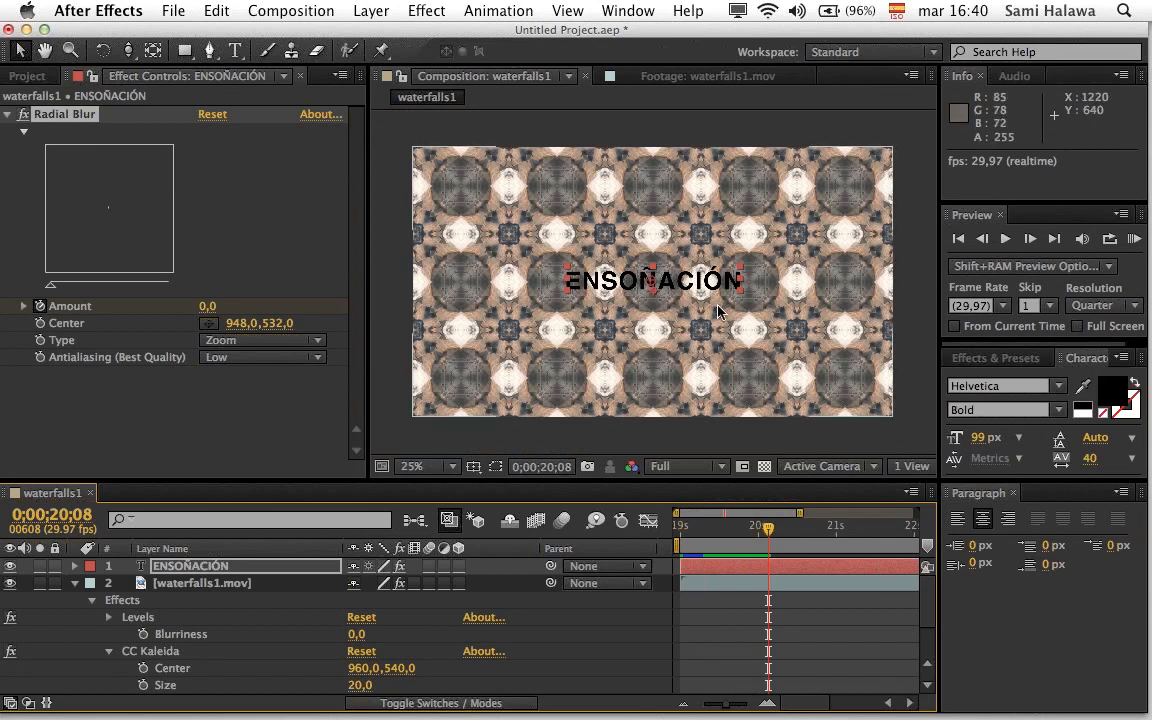
Step: Collapse the waterfalls1.mov layer's properties and create a white 1920 × 1080 px solid layer
left_click(74, 584)
left_click(426, 10)
mouse_move(458, 44)
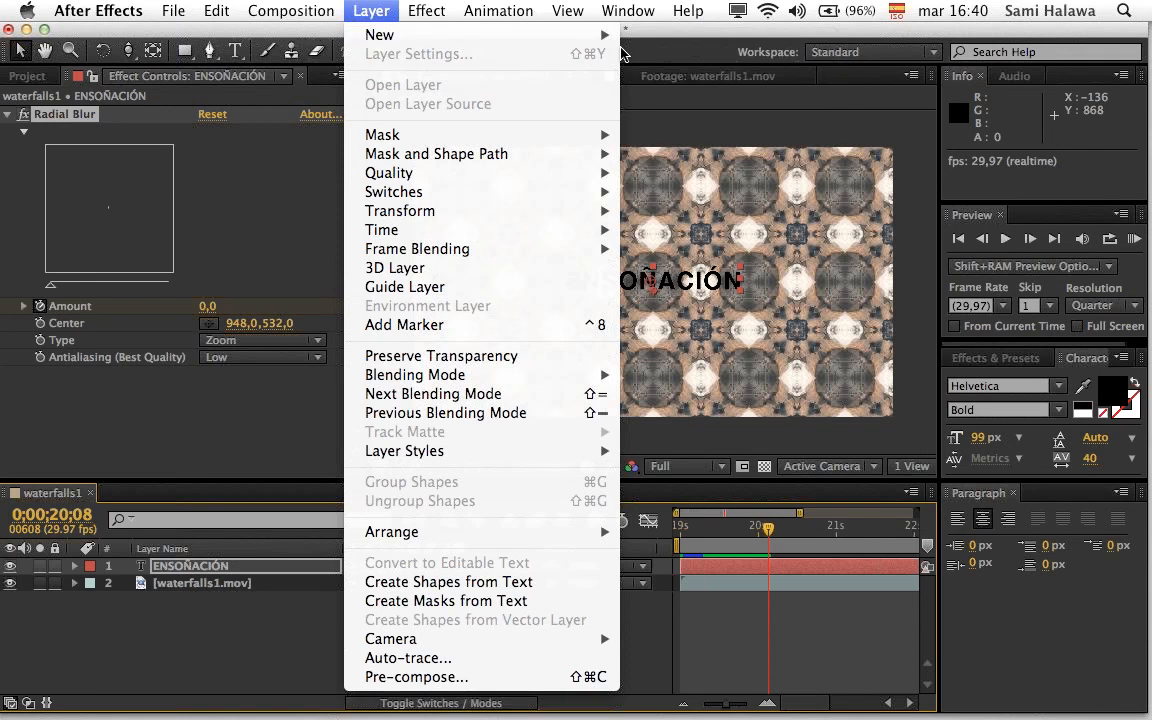
mouse_move(600, 35)
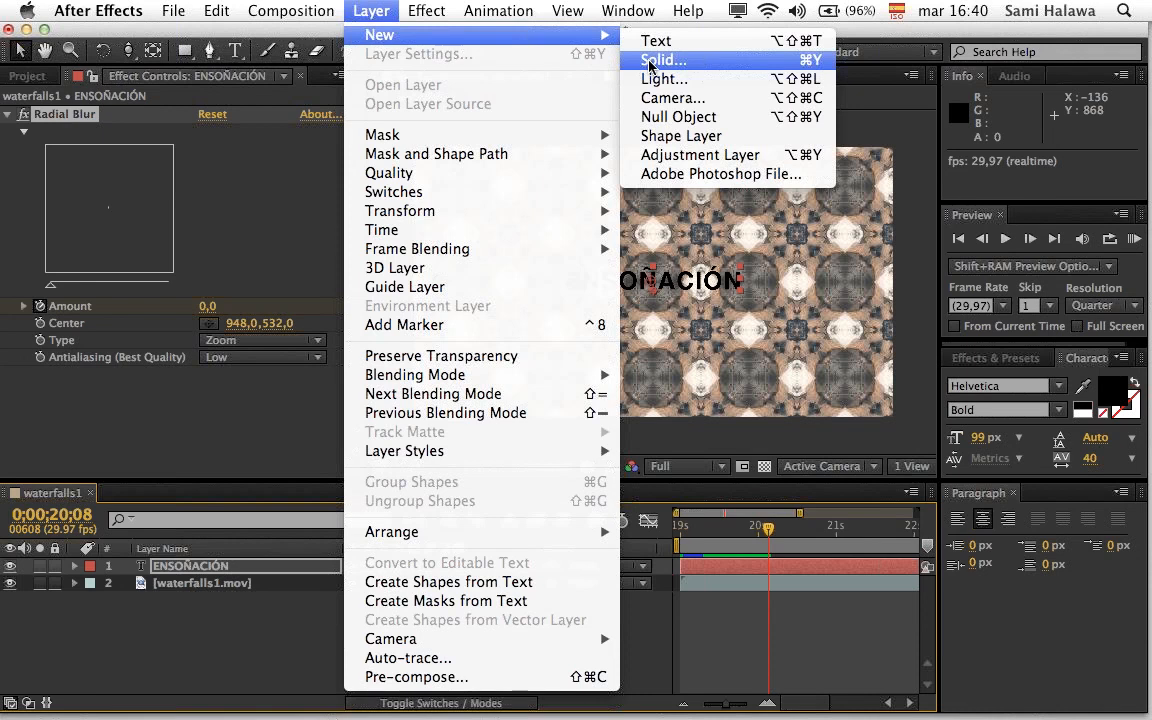
left_click(650, 65)
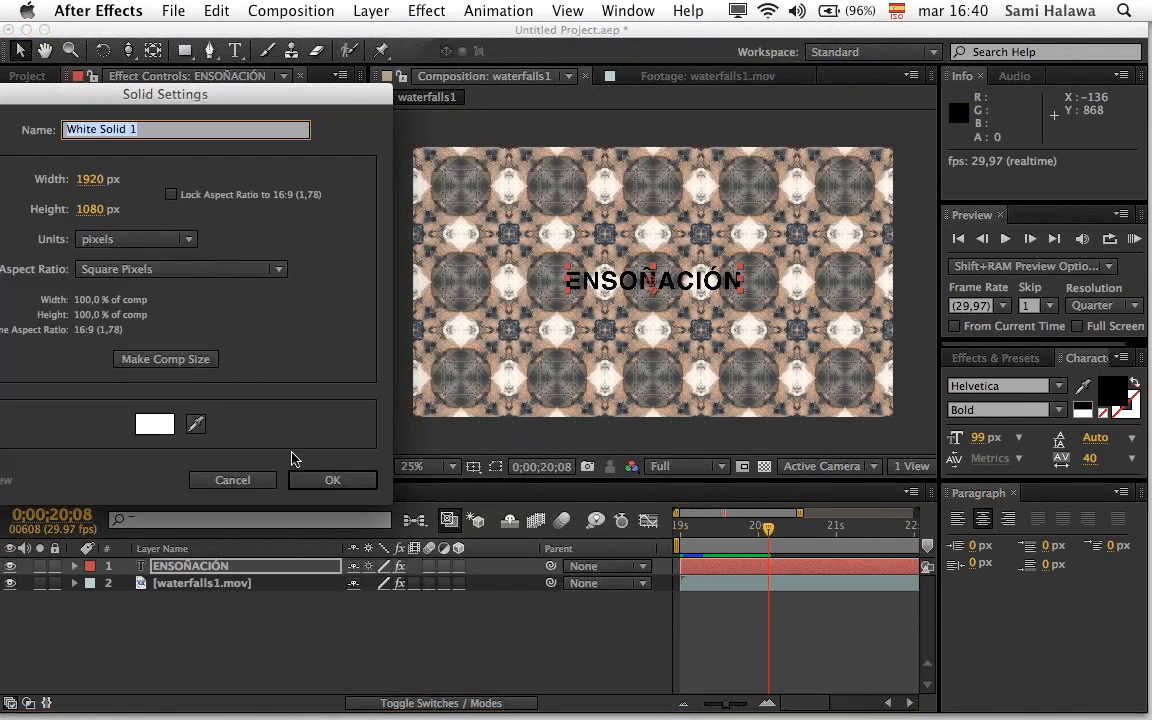
left_click(332, 480)
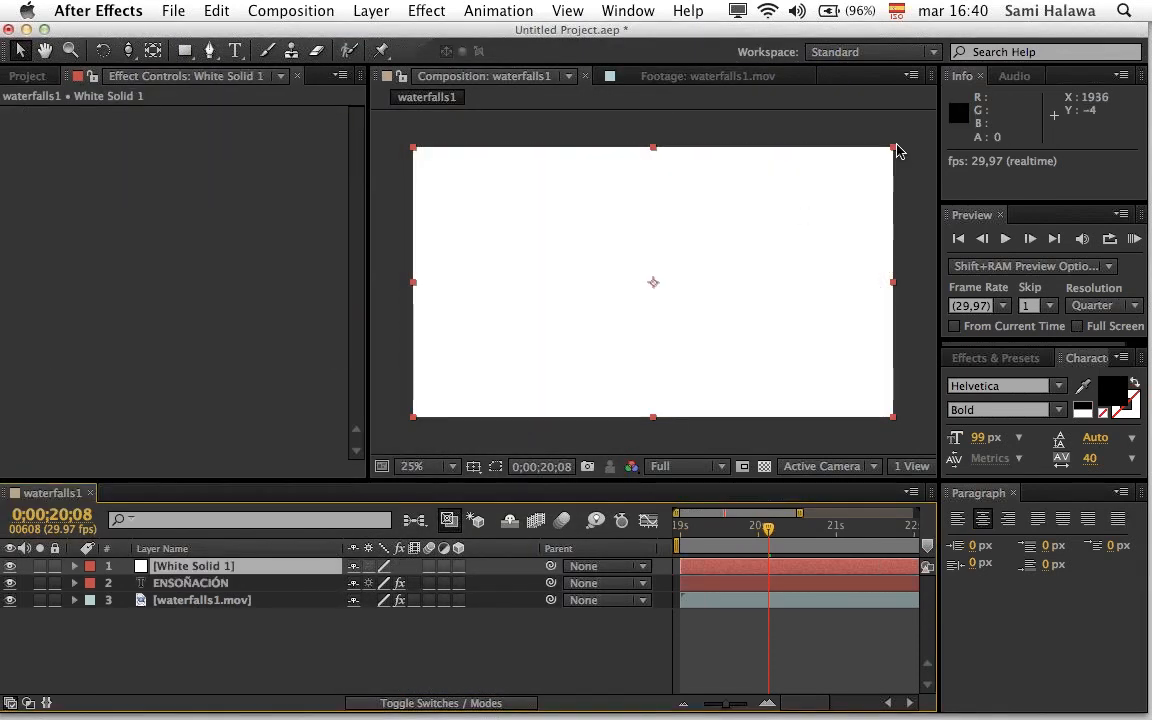
Step: Scale the white solid to about 103%, 16% as a horizontal band and place it beneath the ENSOÑACIÓN text layer
left_click_drag(895, 150, 903, 264)
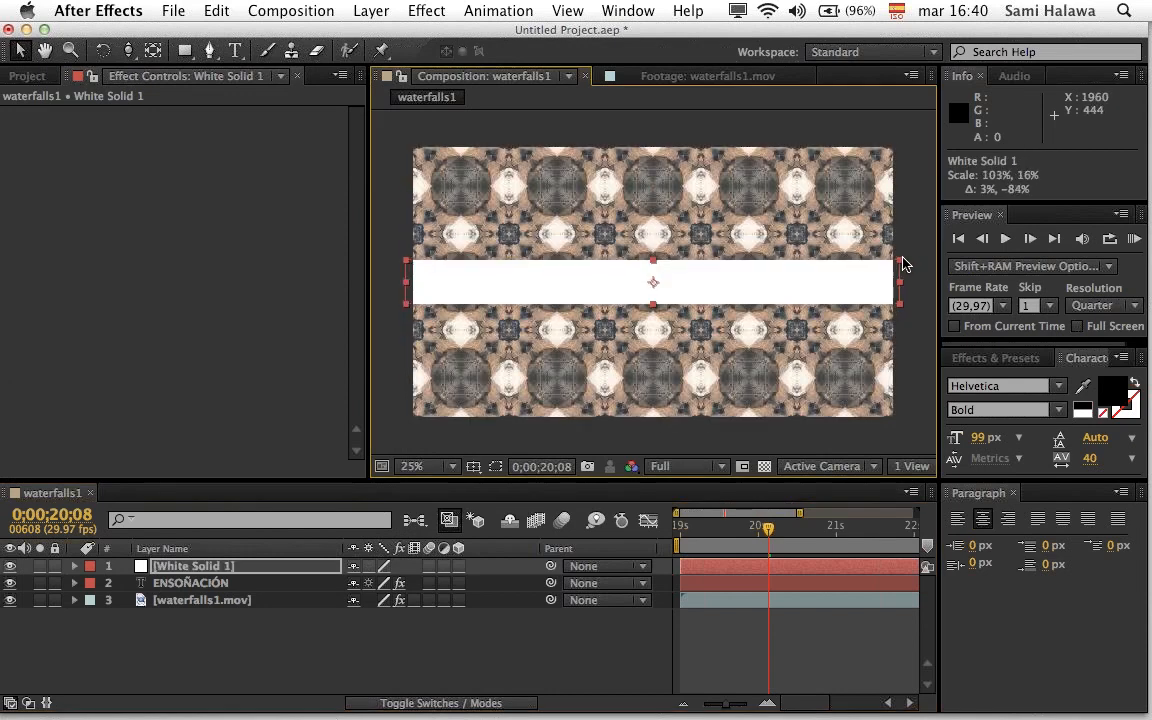
left_click(258, 572)
left_click_drag(258, 572, 258, 592)
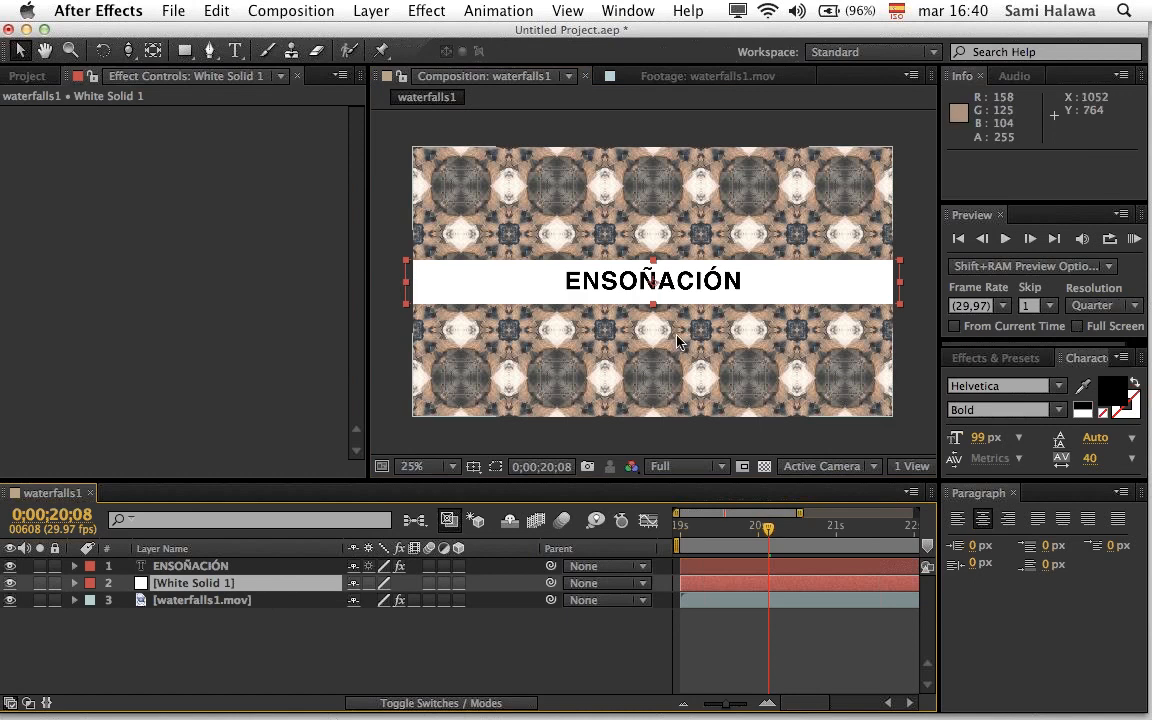
Step: Move the white band to position 960, 532 so it is centred behind the title, checking the alignment up close
left_click_drag(812, 307, 815, 305)
key("period")
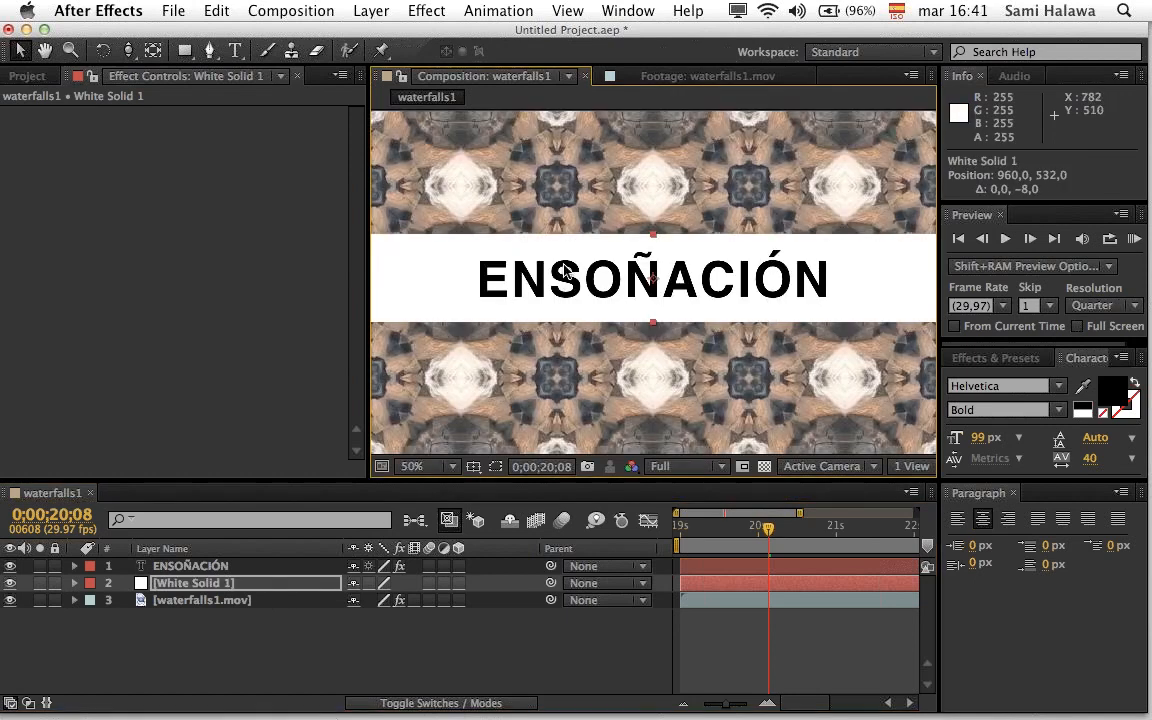
key("comma")
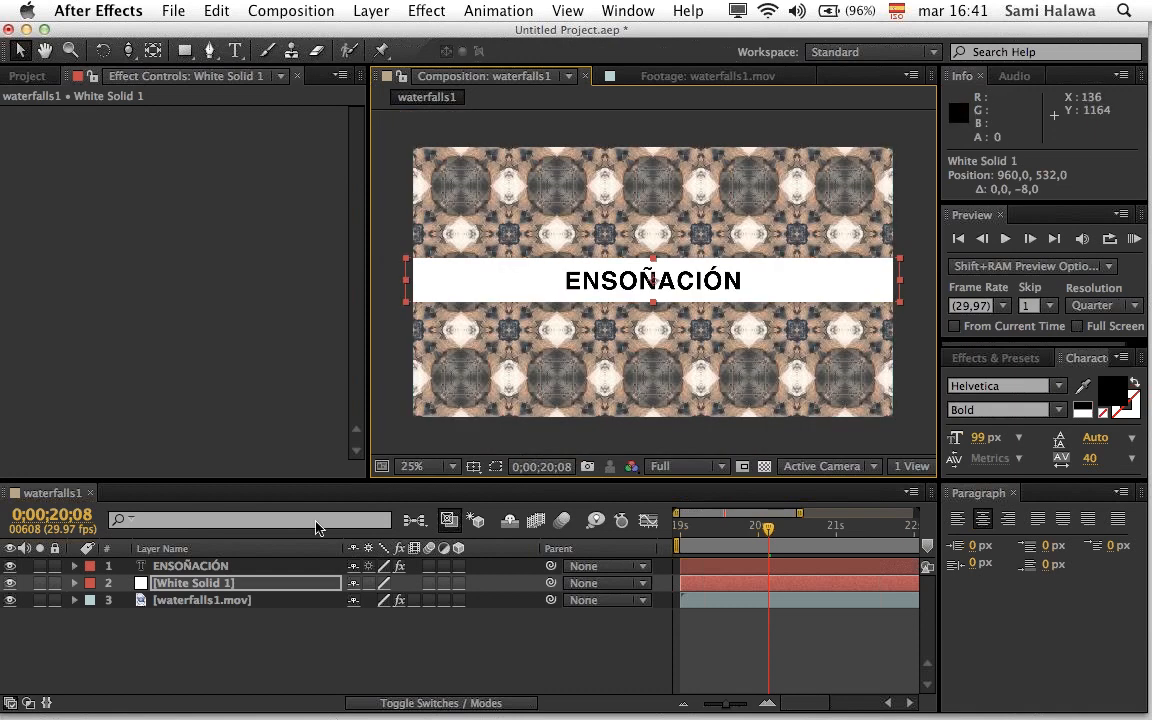
Step: Set the opacity of White Solid 1 to 45%
left_click(281, 588)
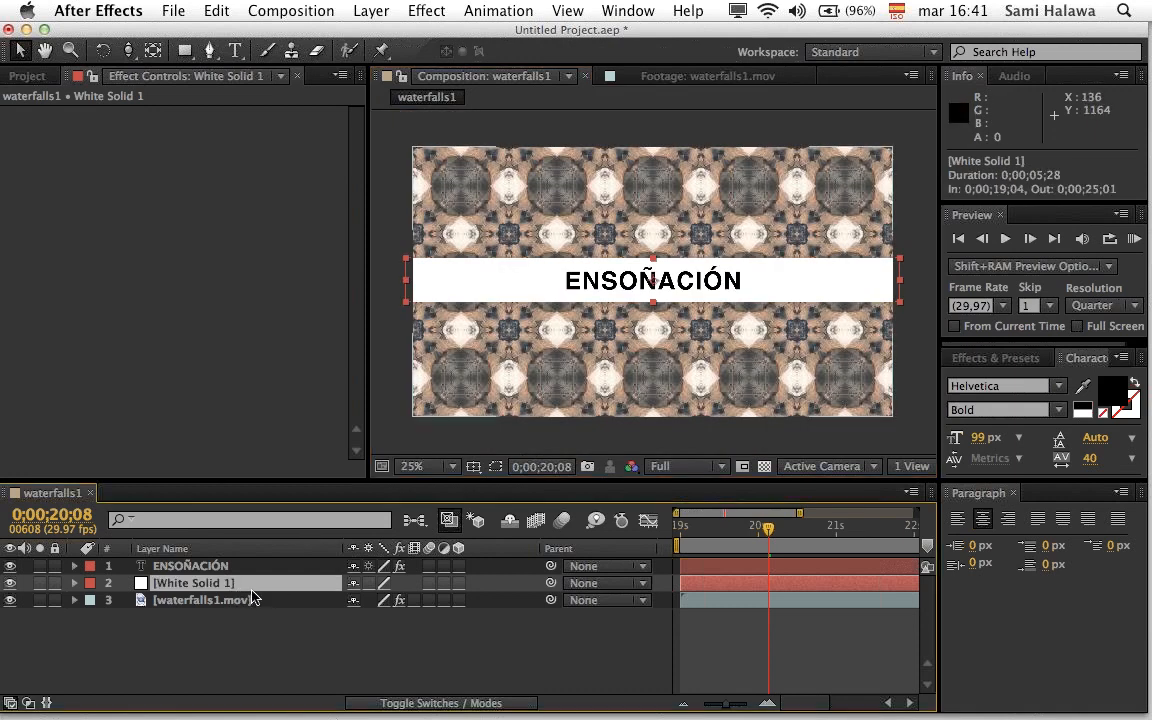
key("t")
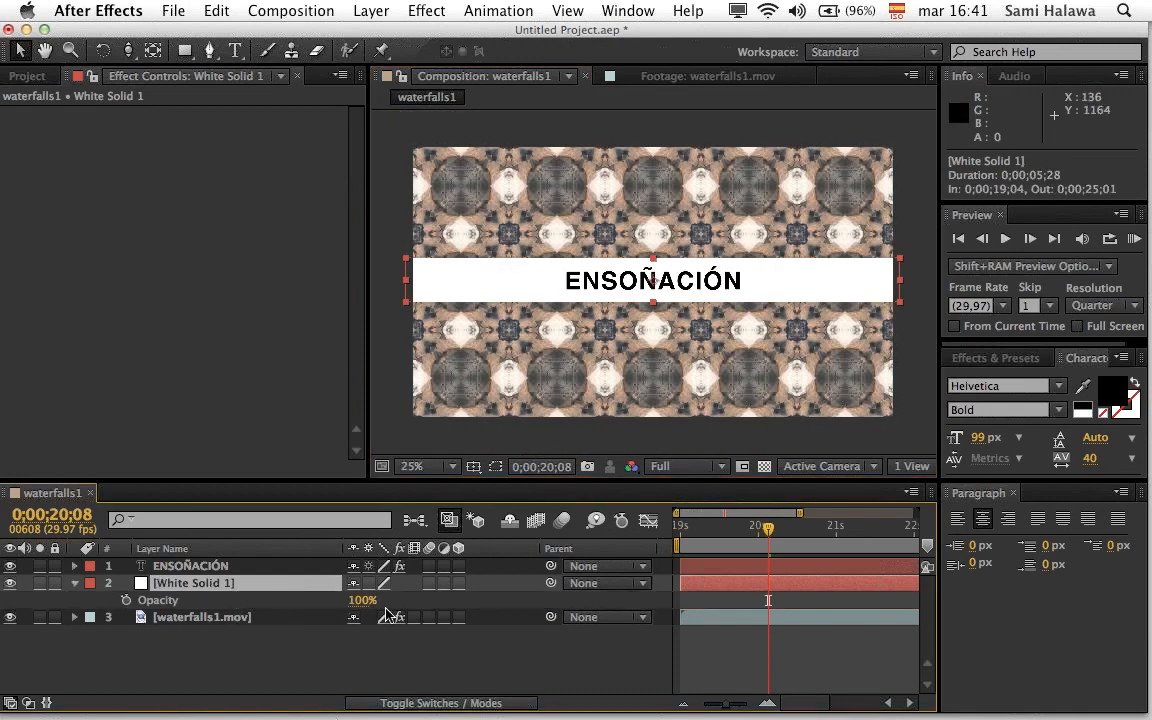
left_click_drag(362, 600, 318, 618)
Step: Play the title animation over the translucent band and scrub to 0;00;20;05
scroll(751, 355, "up", 2)
key("space")
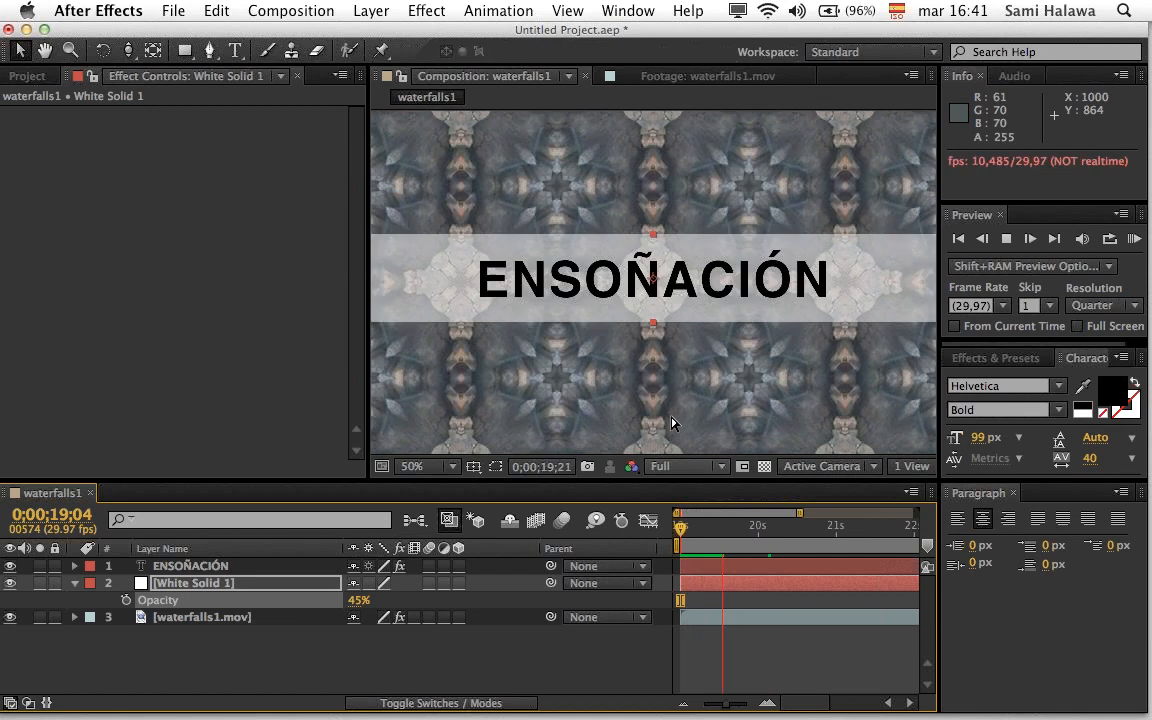
scroll(671, 423, "down", 1)
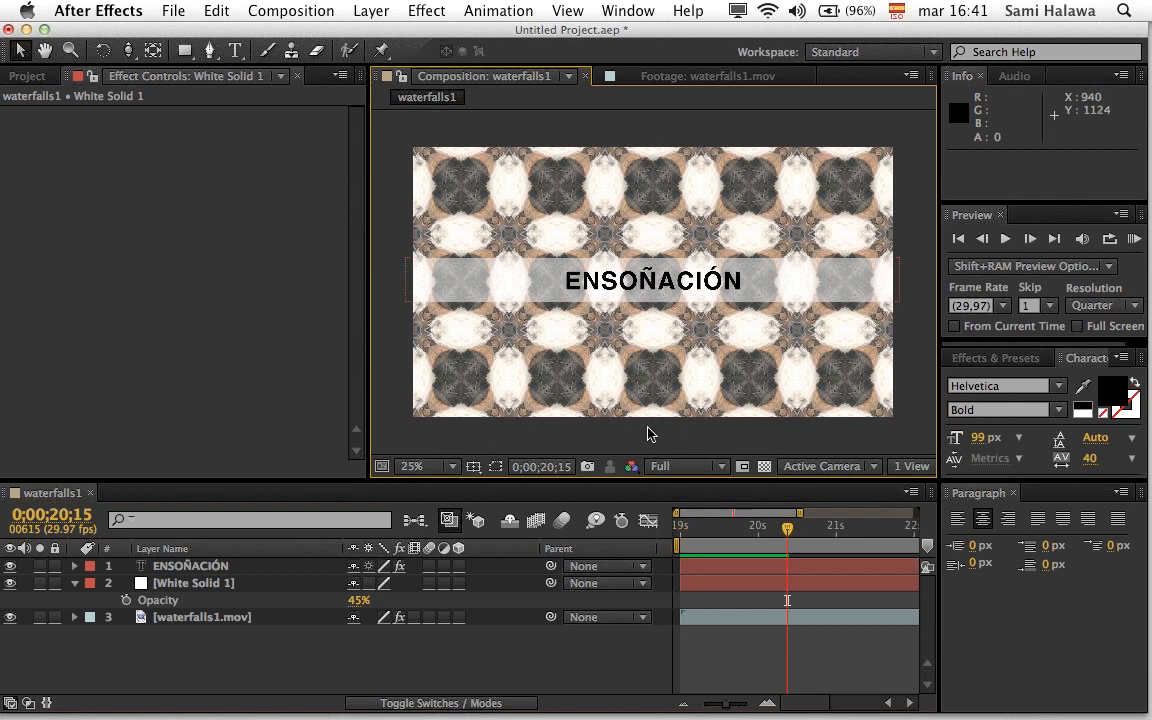
left_click_drag(707, 514, 761, 536)
left_click(732, 536)
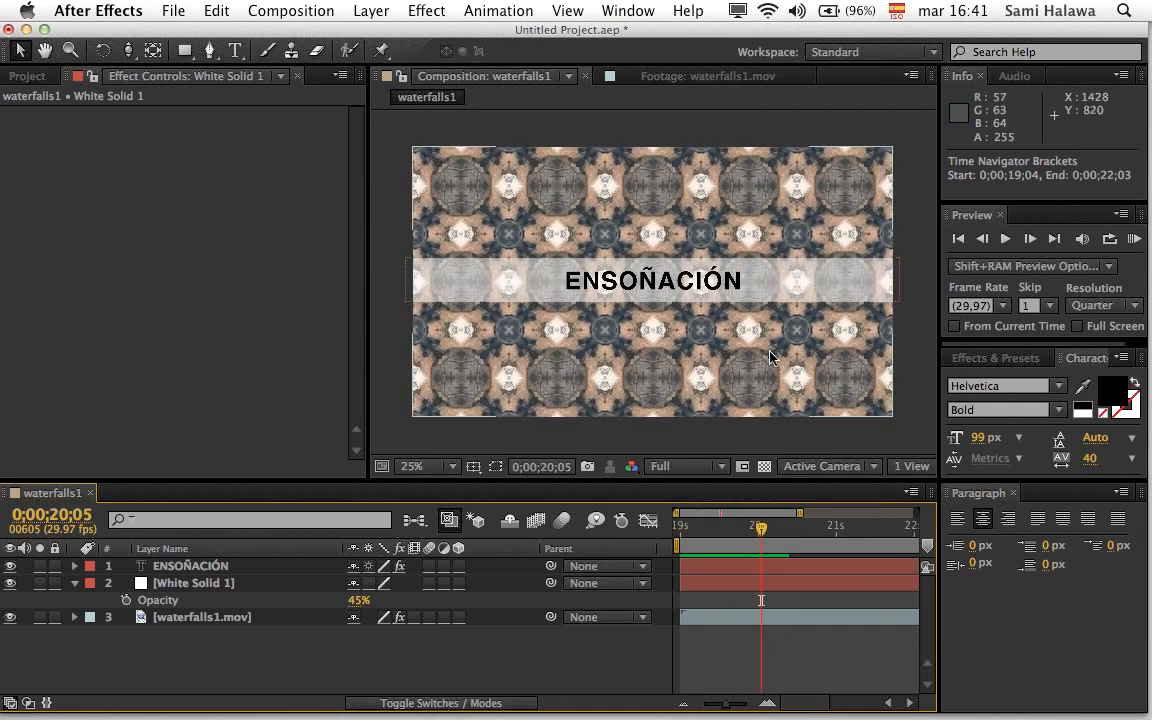
Step: Make the white band taller by scaling White Solid 1 to about 103%, 26%
left_click(218, 584)
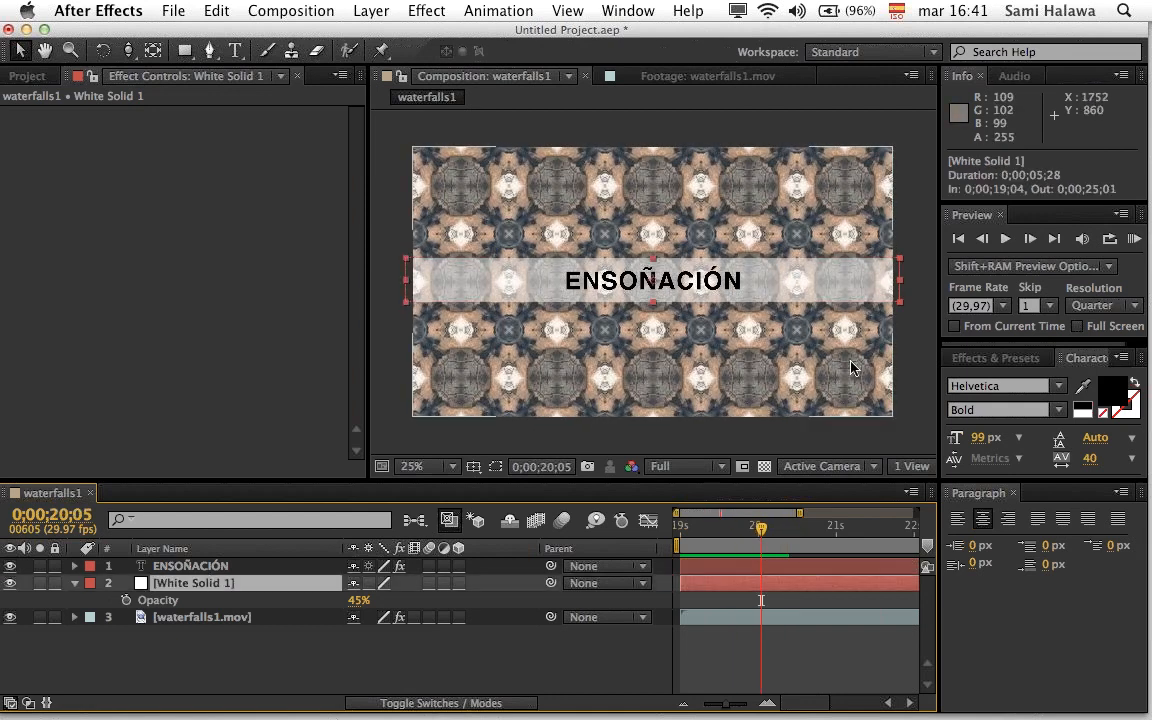
key("period")
key("comma")
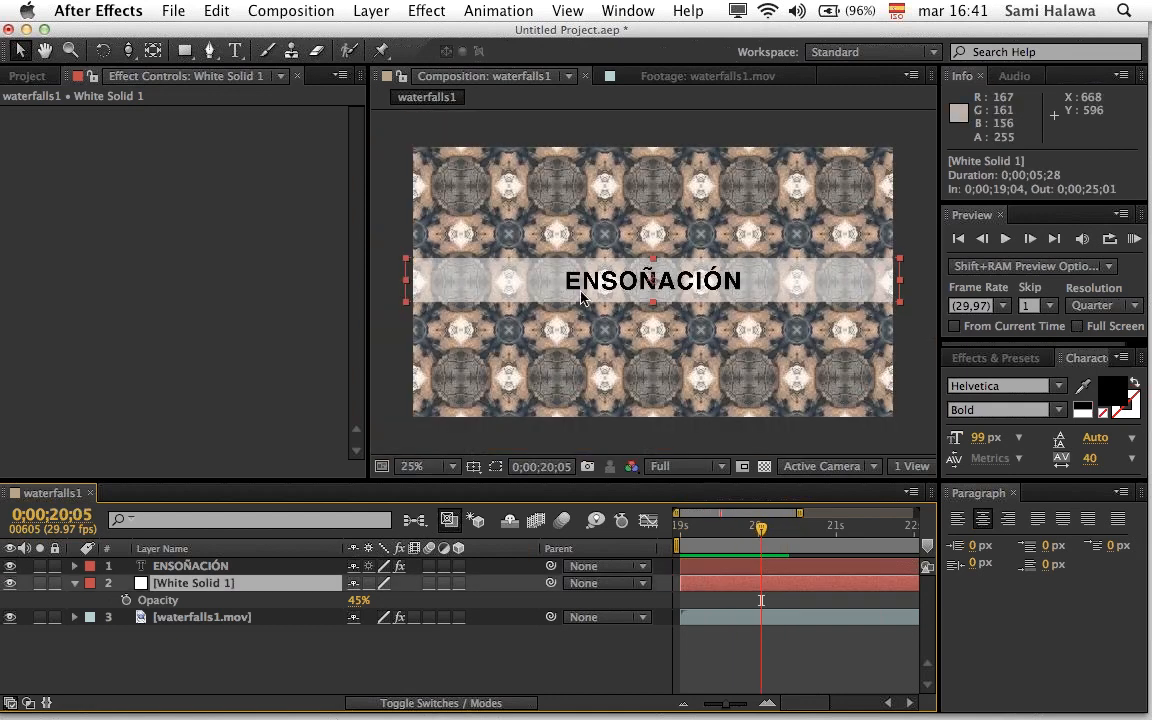
left_click_drag(650, 262, 650, 249)
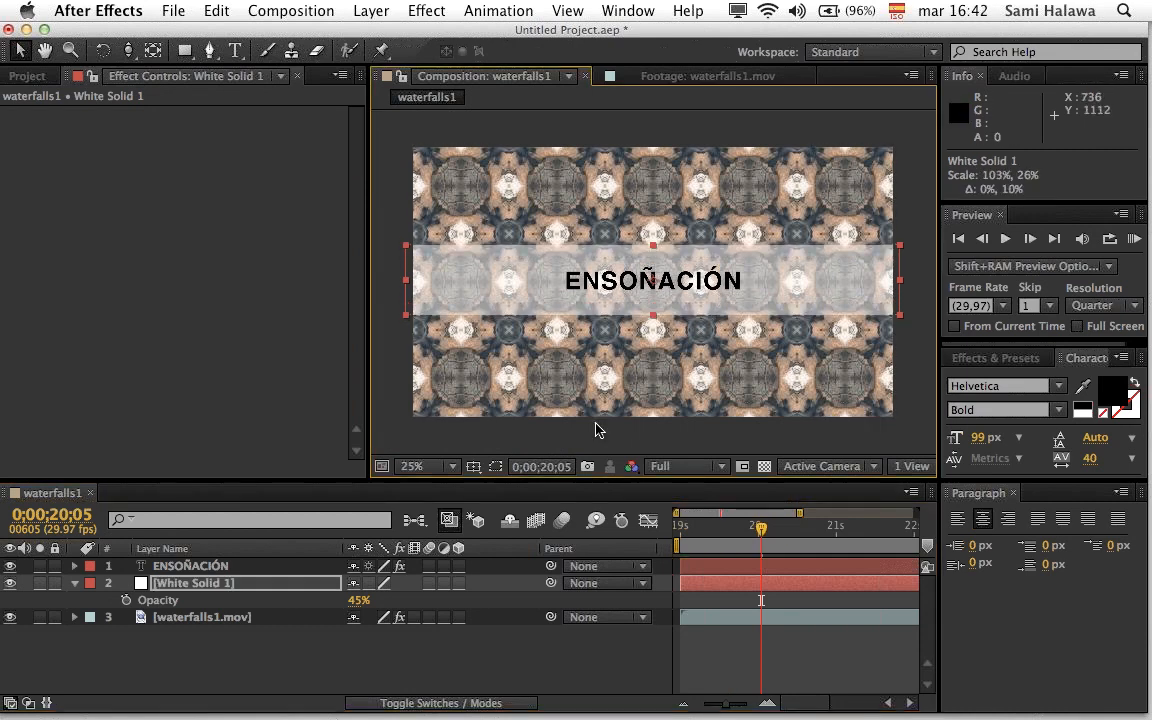
Step: Add an adjustment layer above the ENSOÑACIÓN text layer and keep it selected
left_click(370, 10)
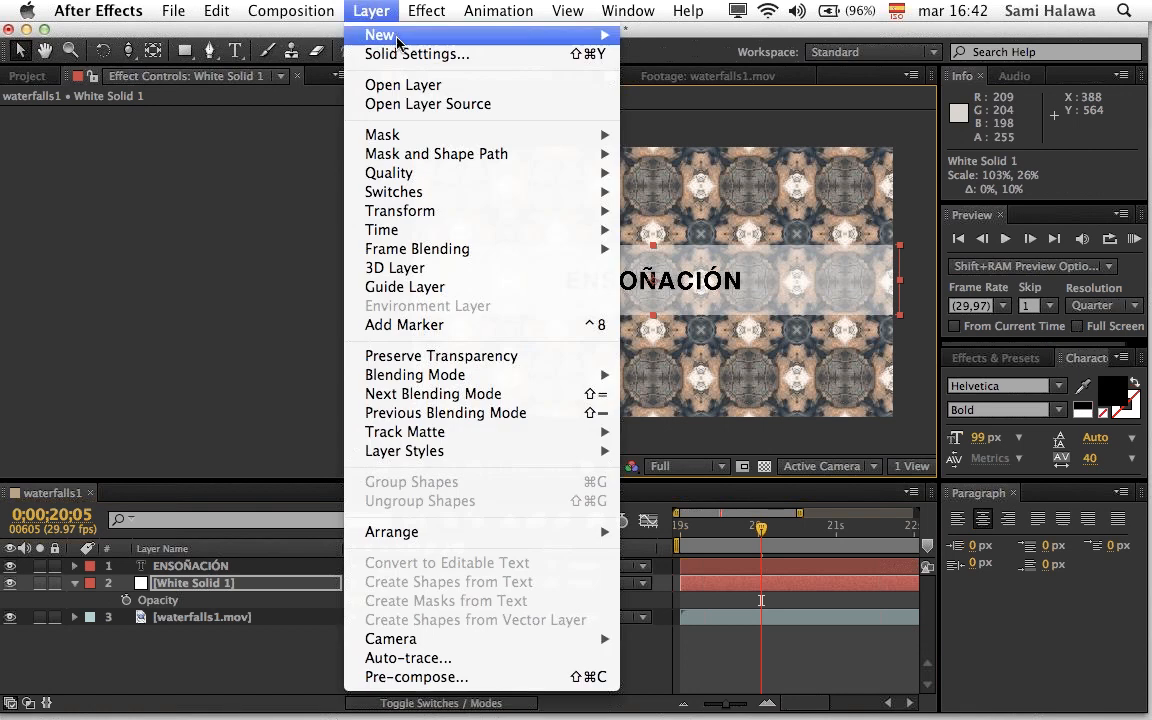
mouse_move(549, 38)
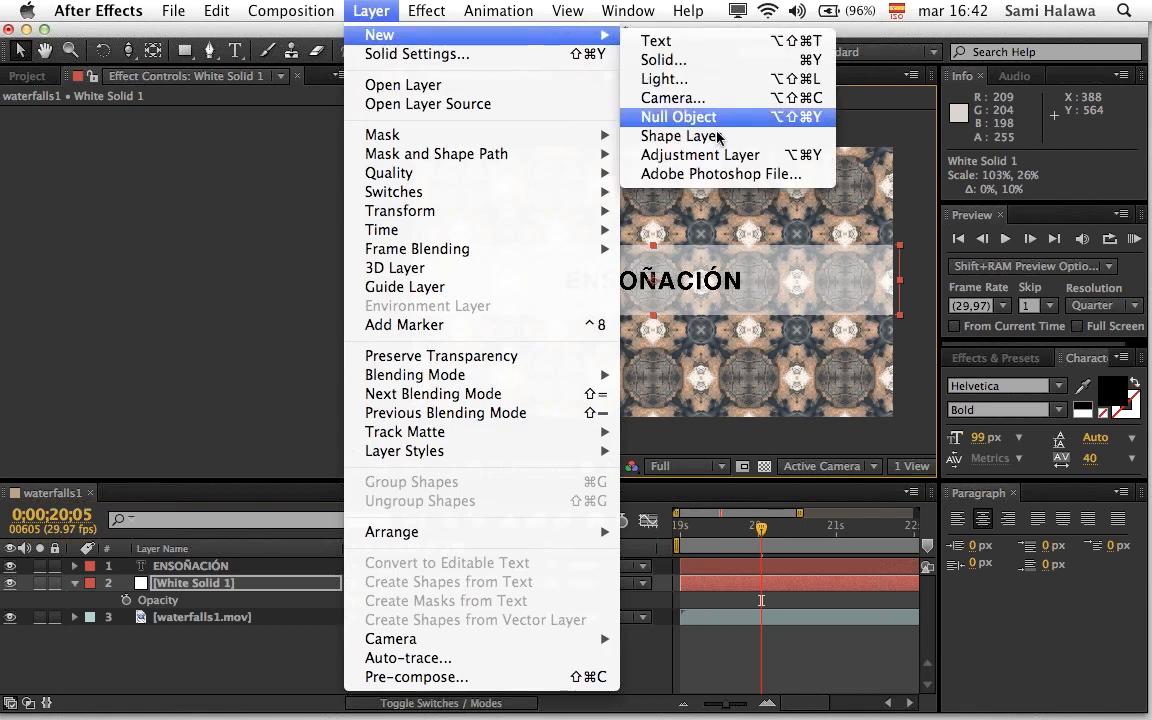
left_click(728, 161)
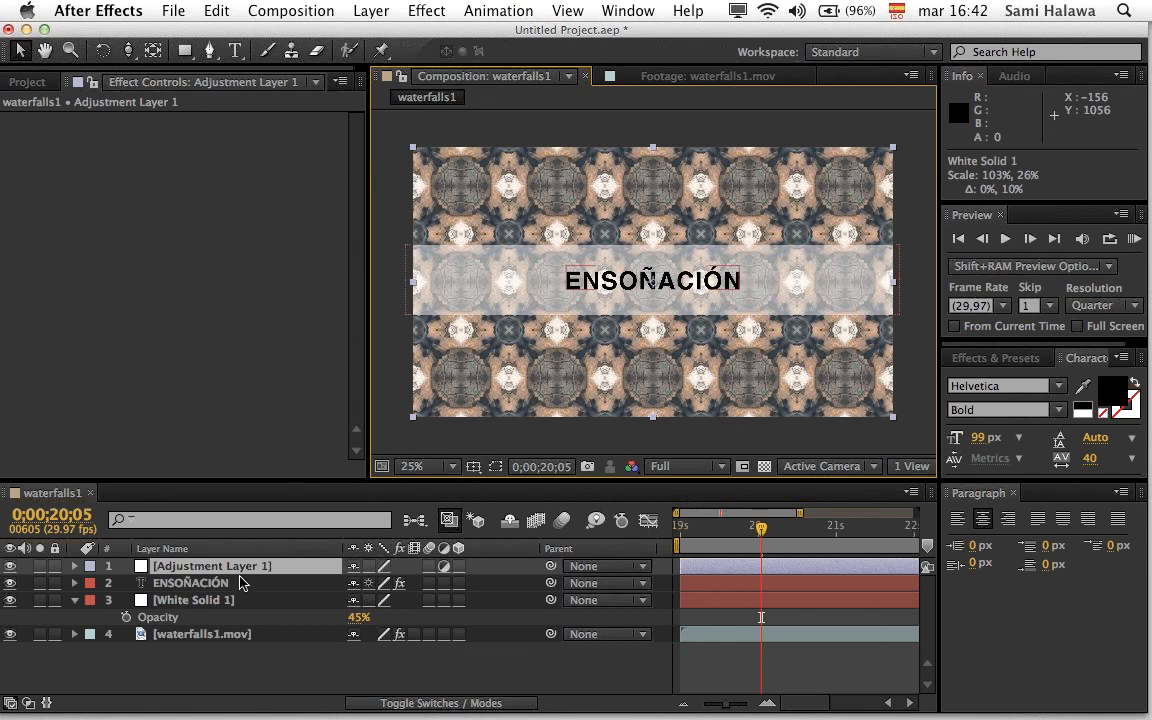
left_click(313, 586)
left_click(303, 567)
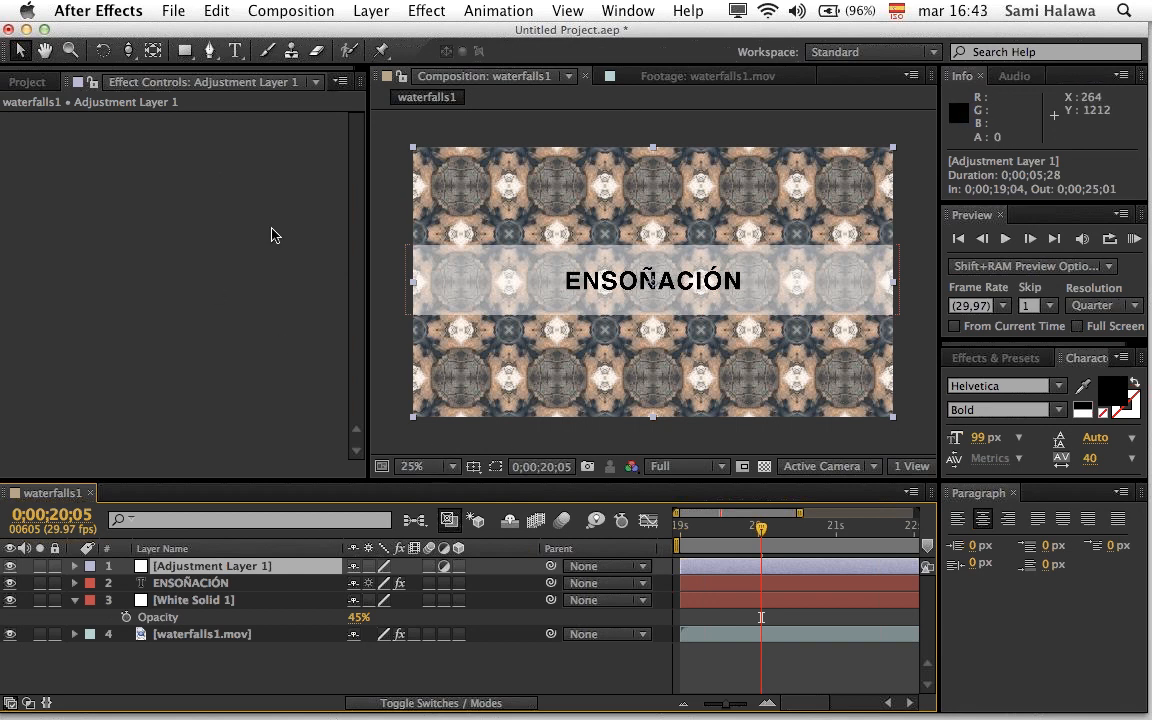
Step: Apply the Fast Blur effect to the adjustment layer
left_click(365, 11)
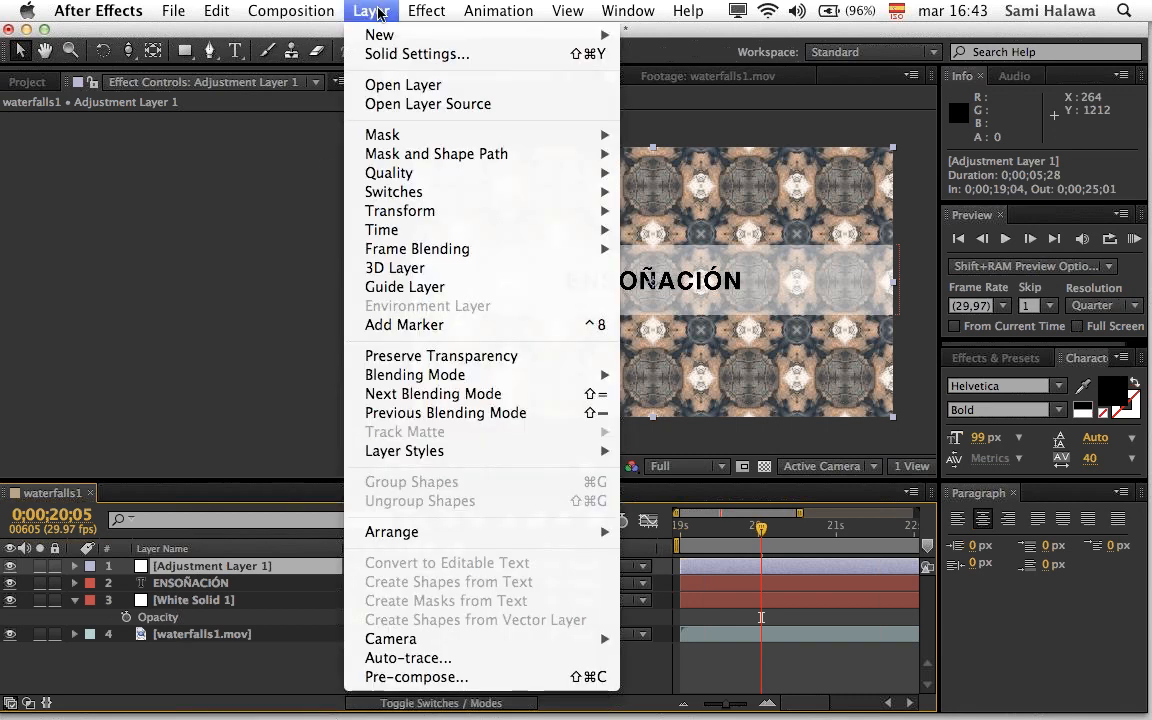
left_click(151, 458)
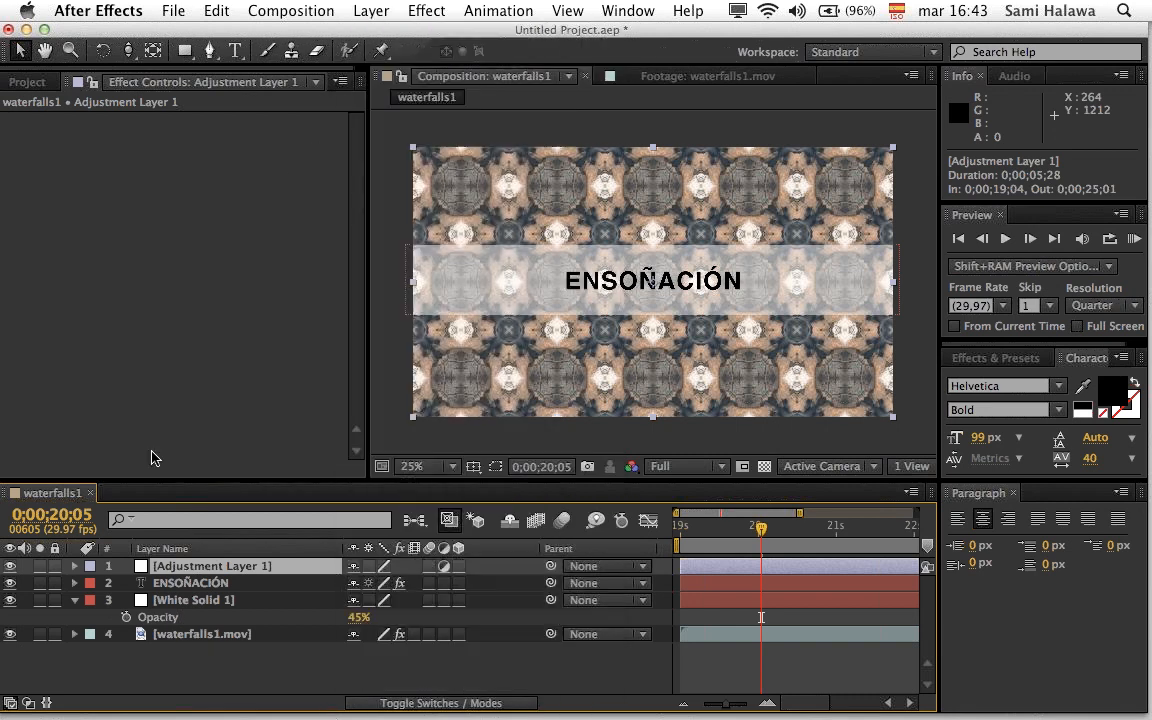
left_click(426, 11)
mouse_move(504, 143)
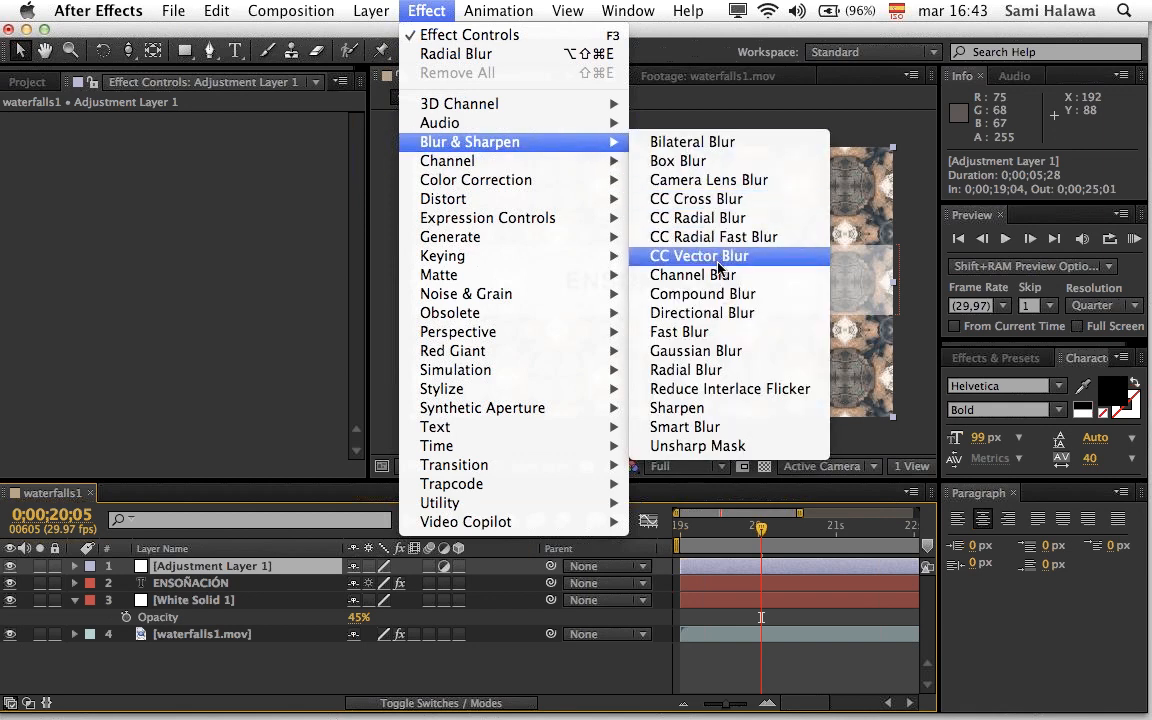
left_click(753, 330)
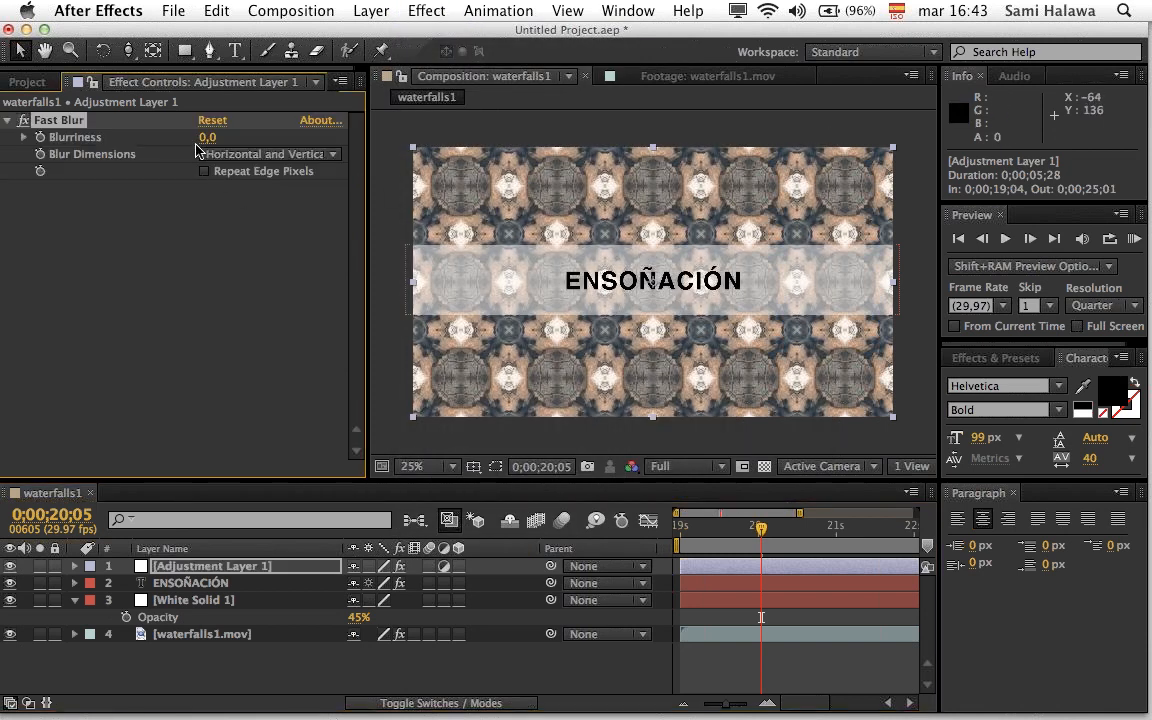
Step: Enable Repeat Edge Pixels for the adjustment layer's Fast Blur and raise its Blurriness to 39
mouse_move(207, 137)
left_mouse_down()
mouse_move(241, 136)
mouse_move(226, 135)
left_mouse_up()
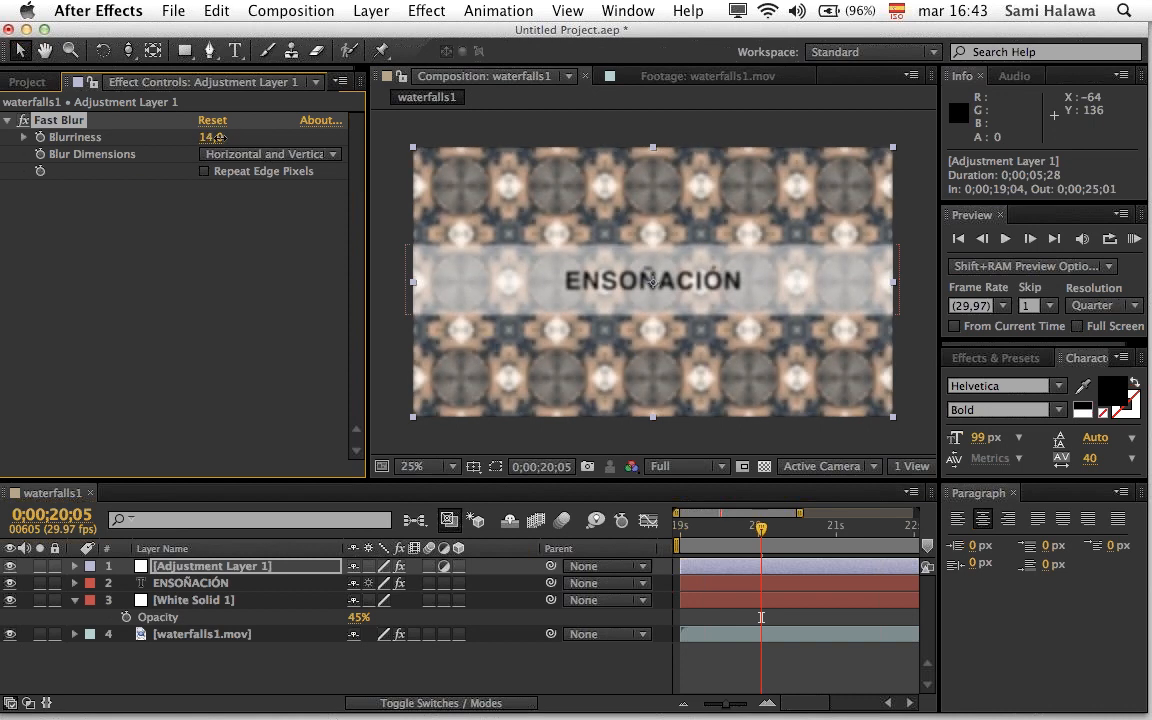
left_click(236, 172)
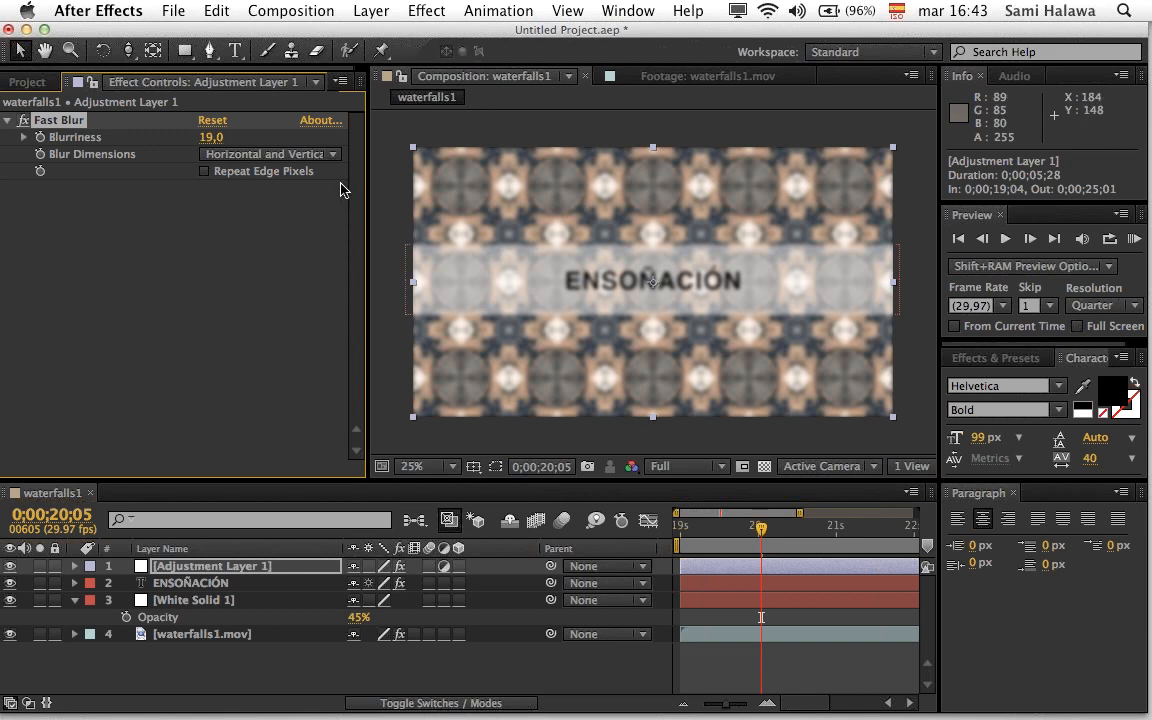
left_click(206, 171)
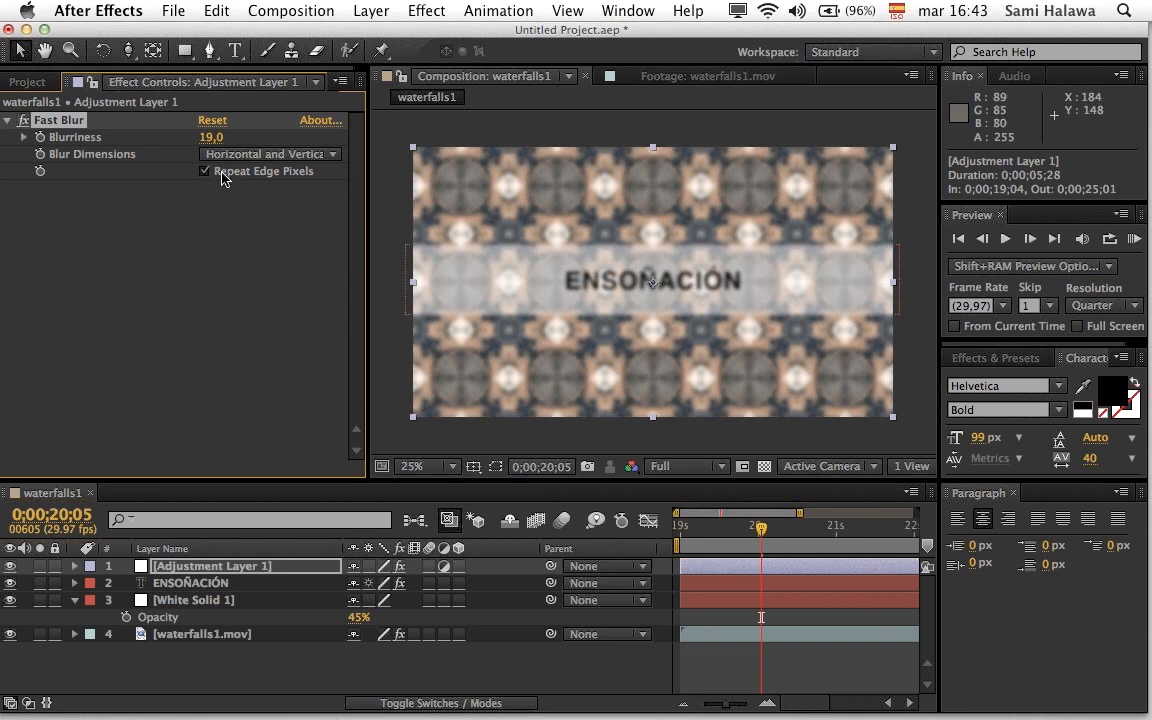
mouse_move(226, 138)
left_mouse_down()
mouse_move(250, 139)
mouse_move(180, 145)
mouse_move(224, 155)
left_mouse_up()
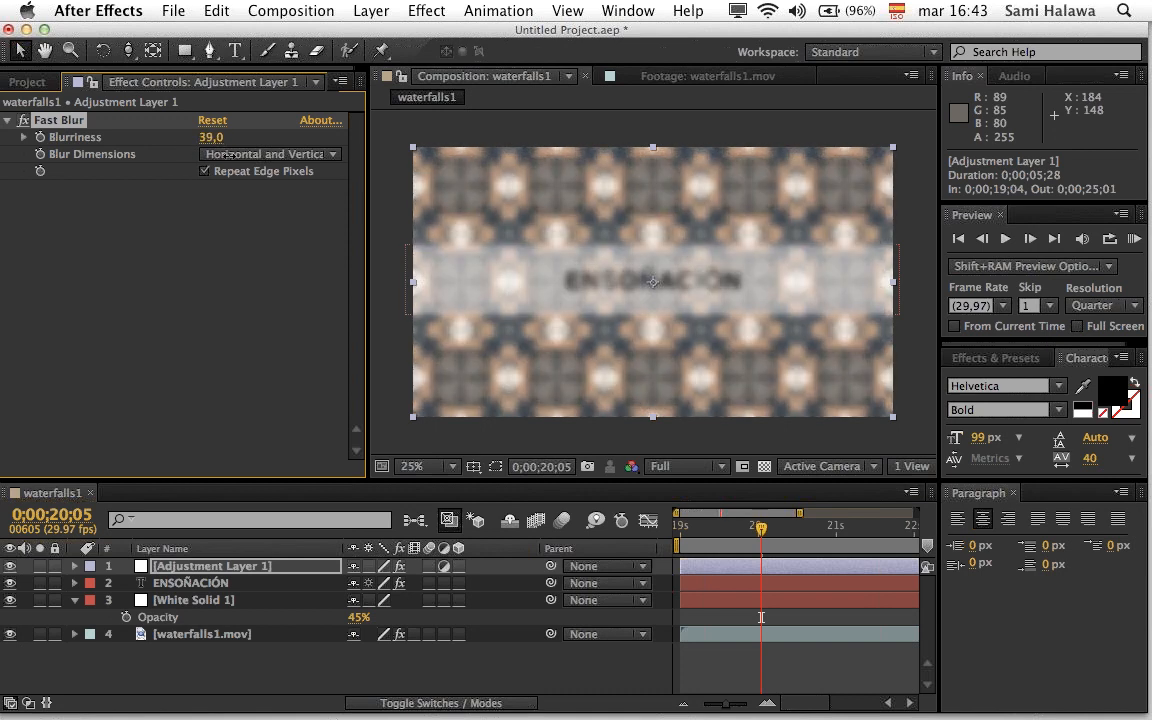
Step: Squash the blurred adjustment layer vertically to about 100%, 27% scale so it covers just the white band
key("period")
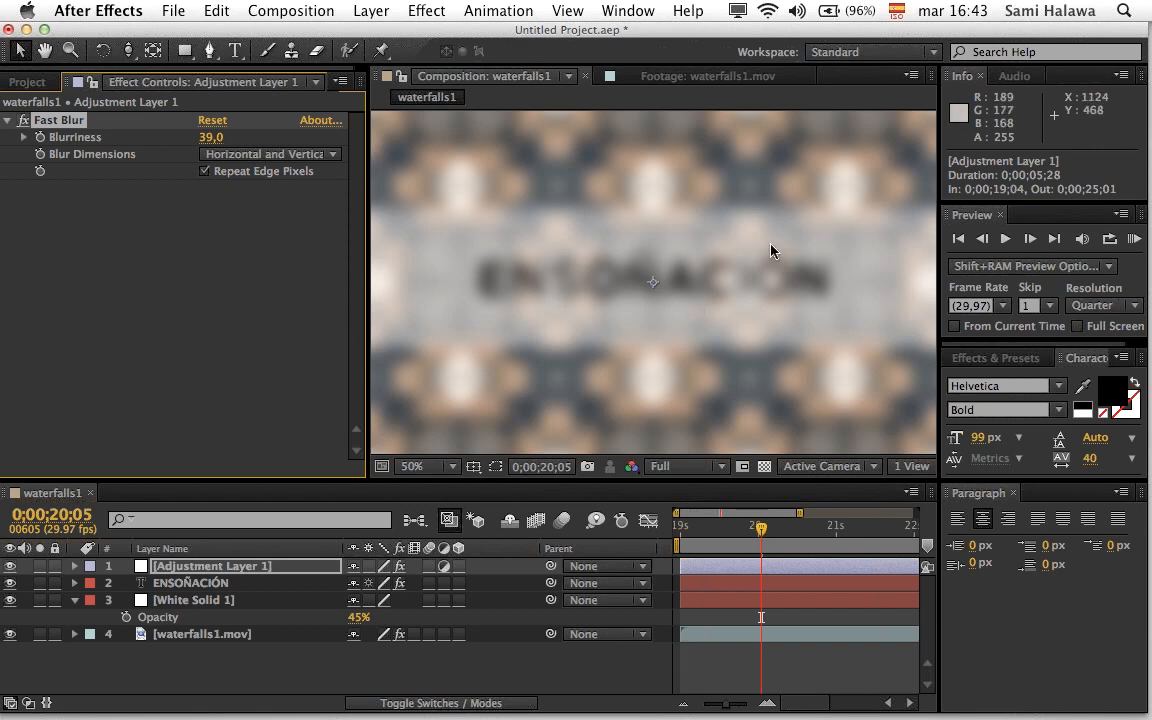
key("comma")
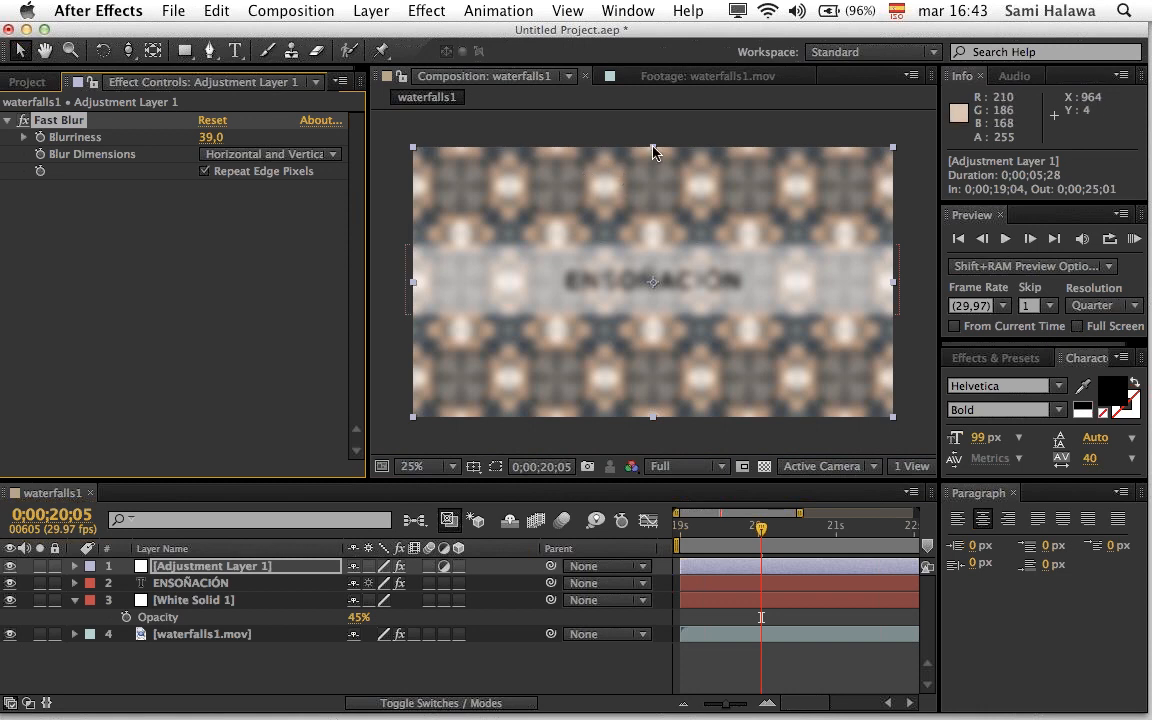
left_click_drag(652, 151, 656, 243)
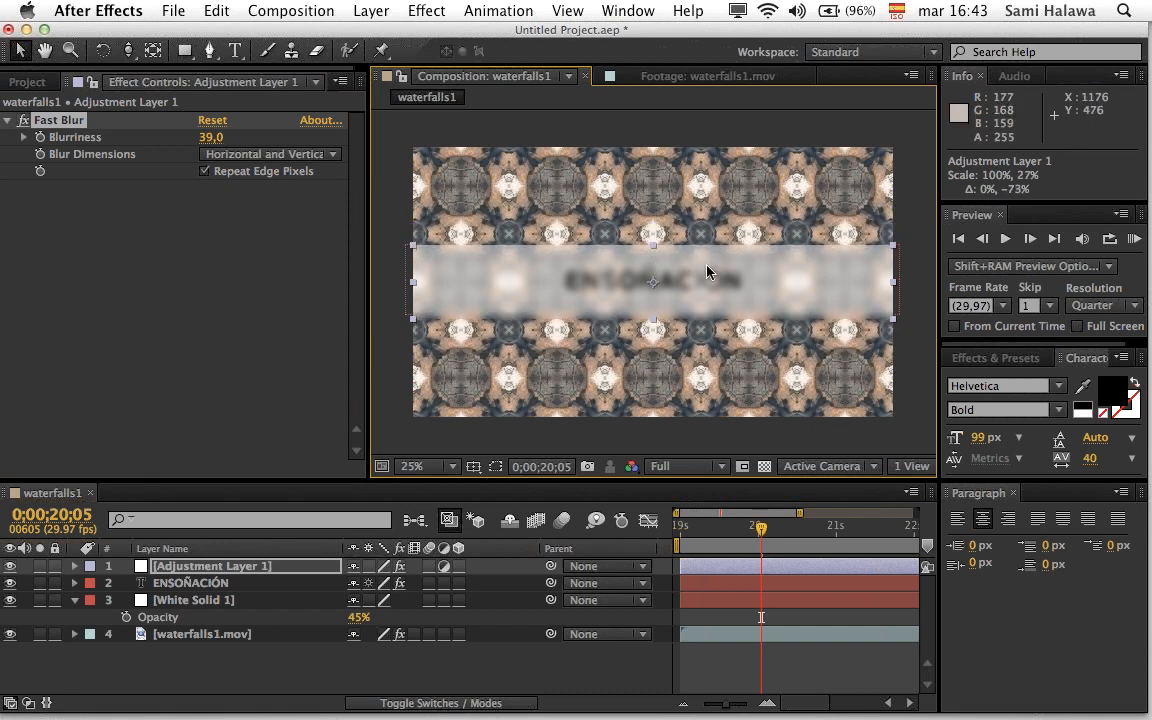
key("period")
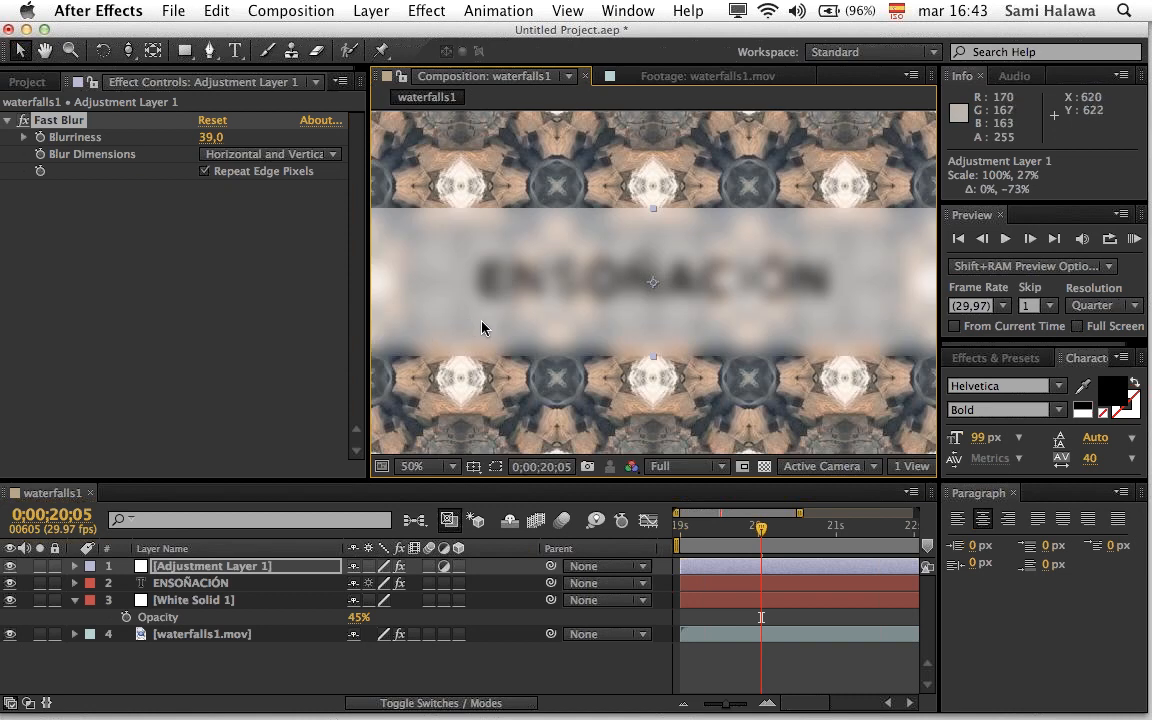
key("comma")
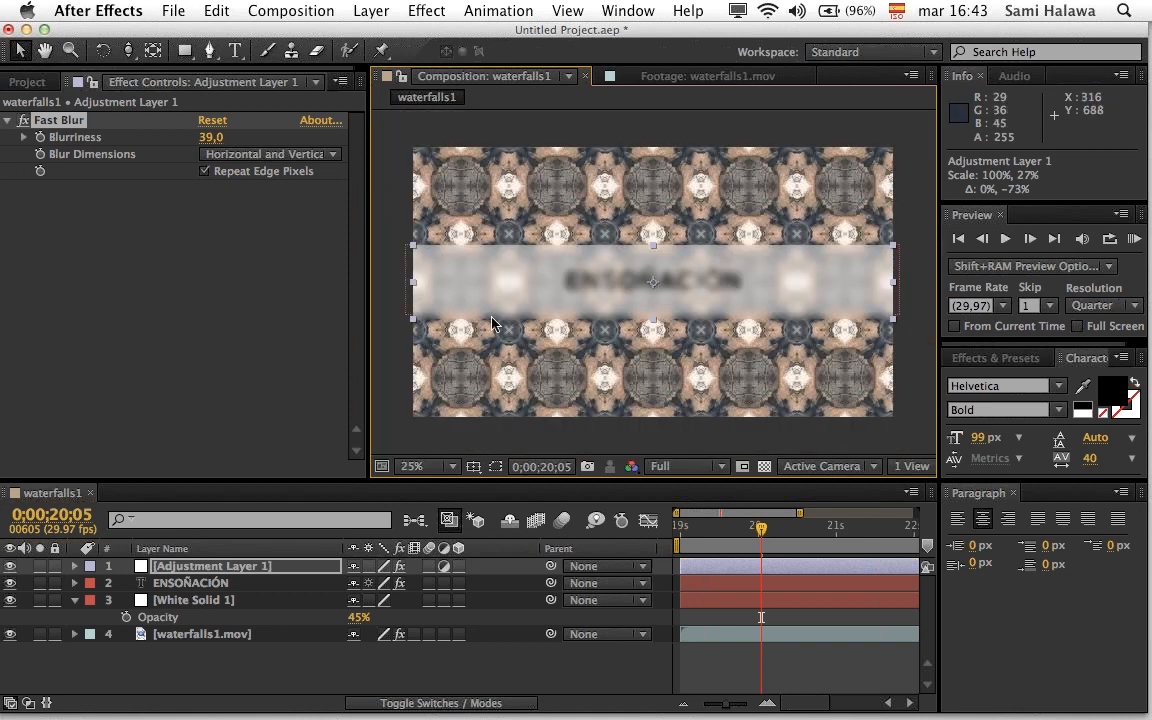
Step: Reorder the layers so Adjustment Layer 1 sits directly below the ENSOÑACIÓN text layer
left_click(246, 573)
left_click(76, 601)
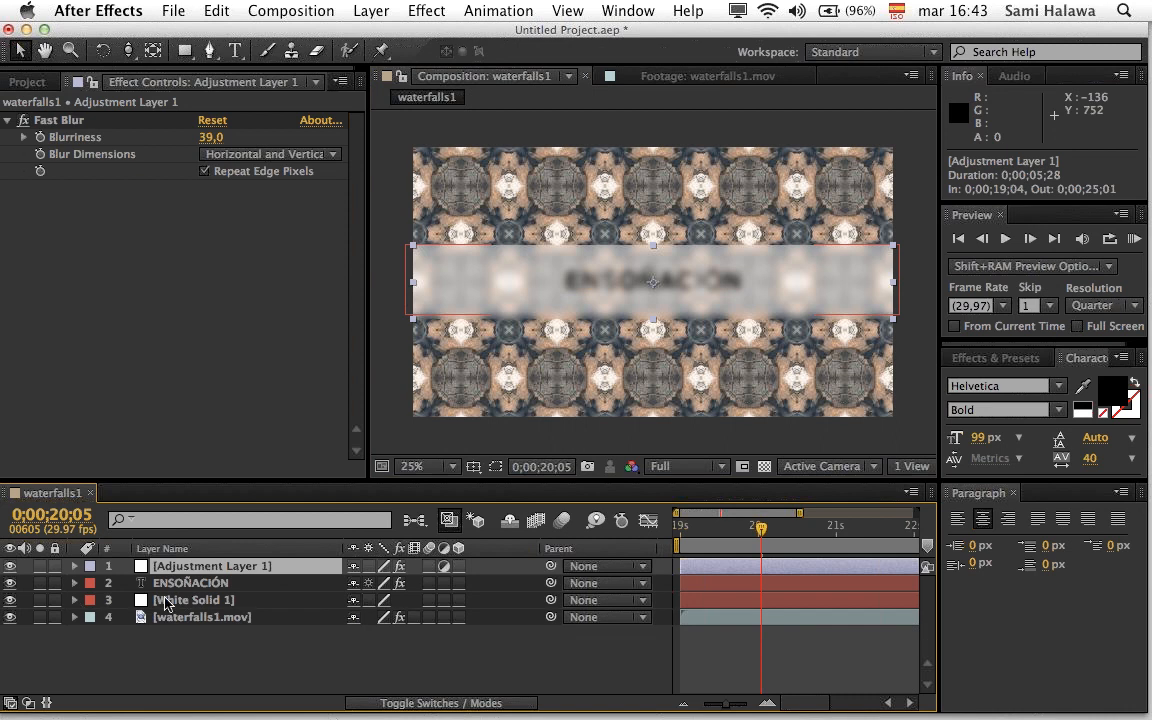
left_click(195, 583)
left_click(232, 568)
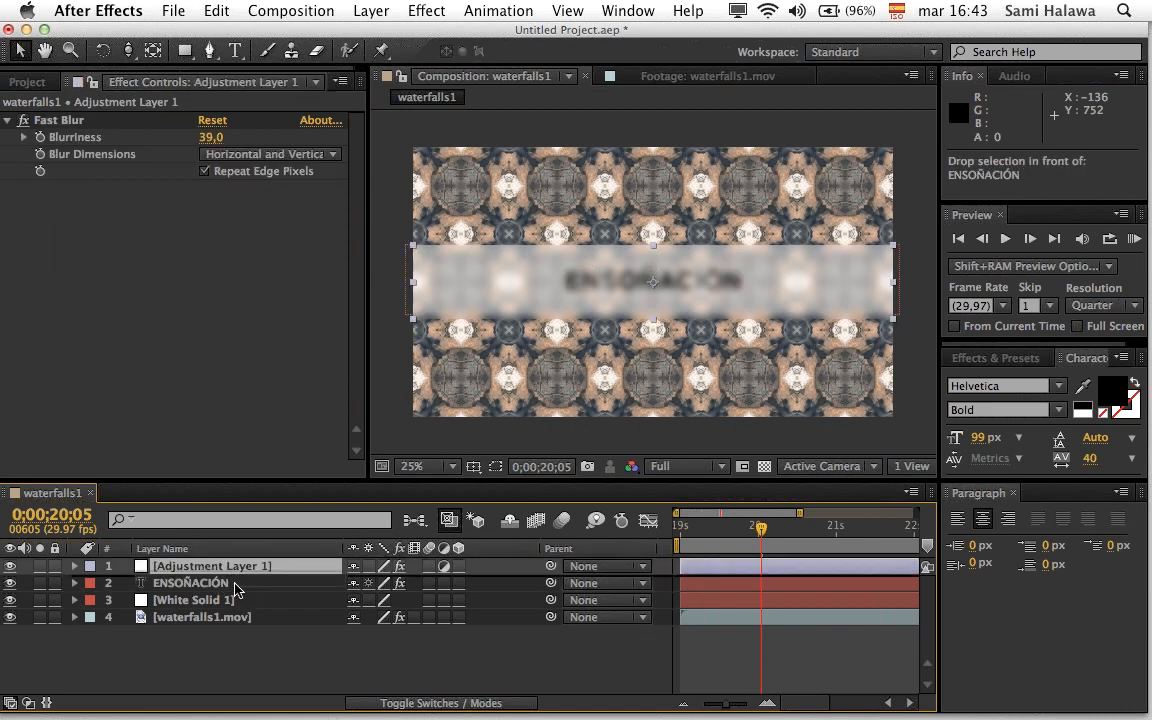
left_click_drag(232, 568, 232, 592)
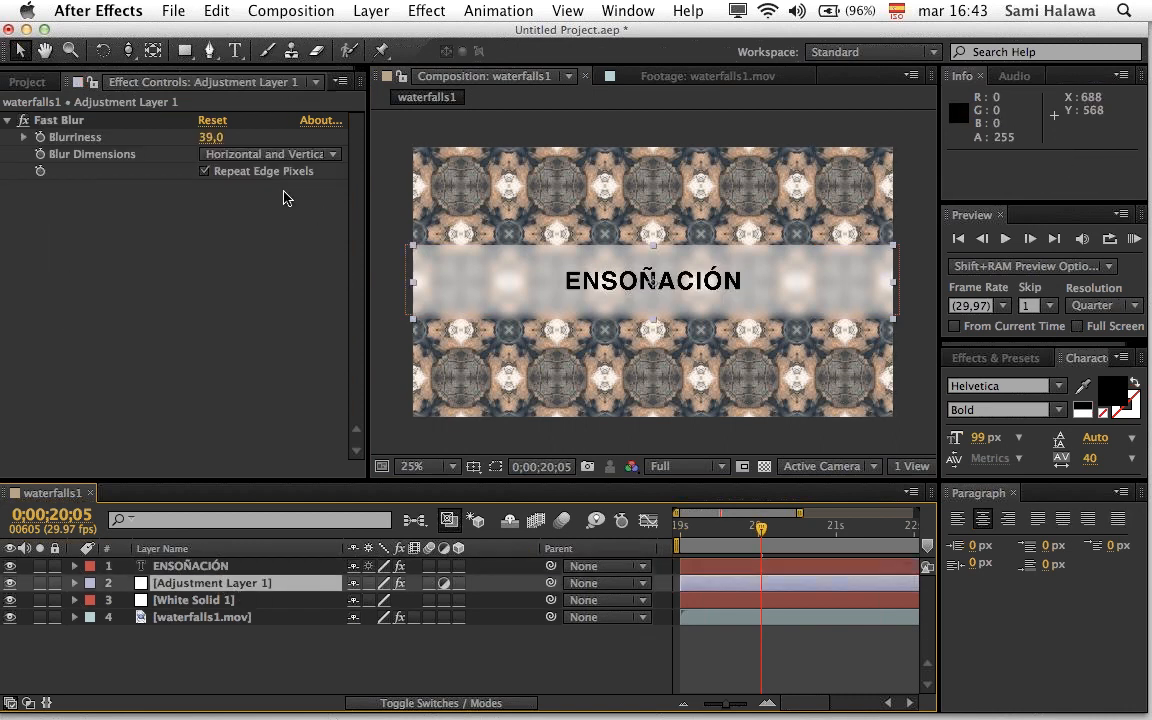
Step: Lower the adjustment layer's Fast Blur Blurriness to 15
left_click_drag(211, 138, 175, 160)
key("period")
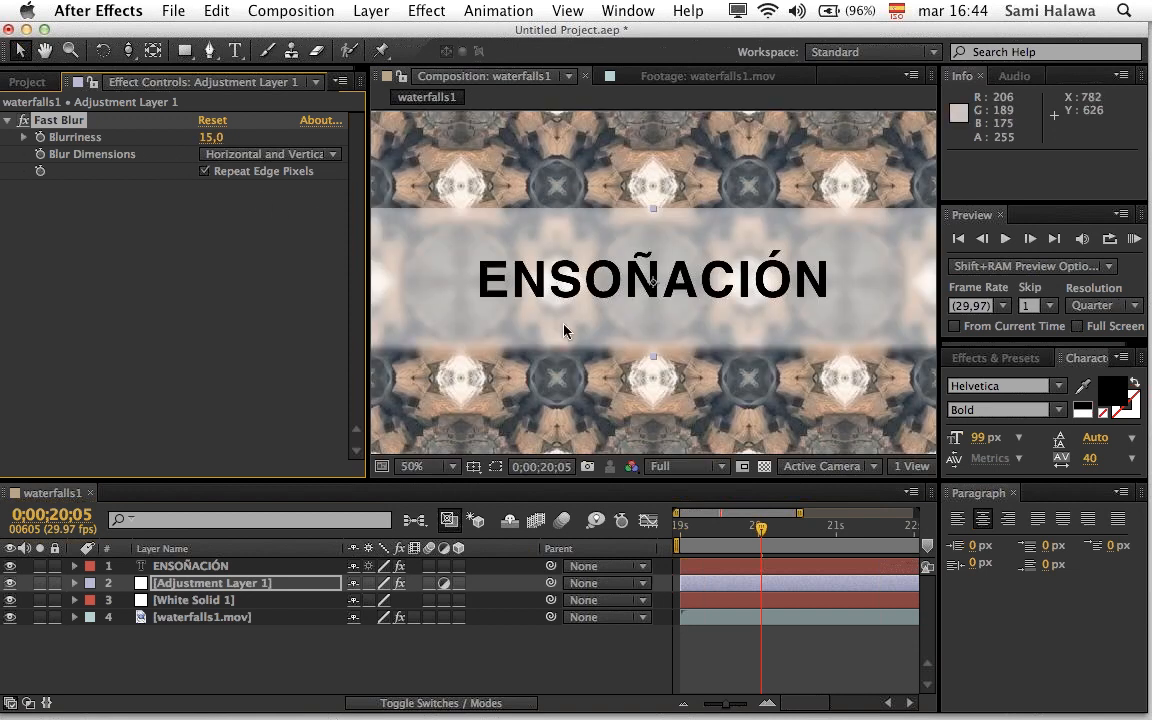
key("comma")
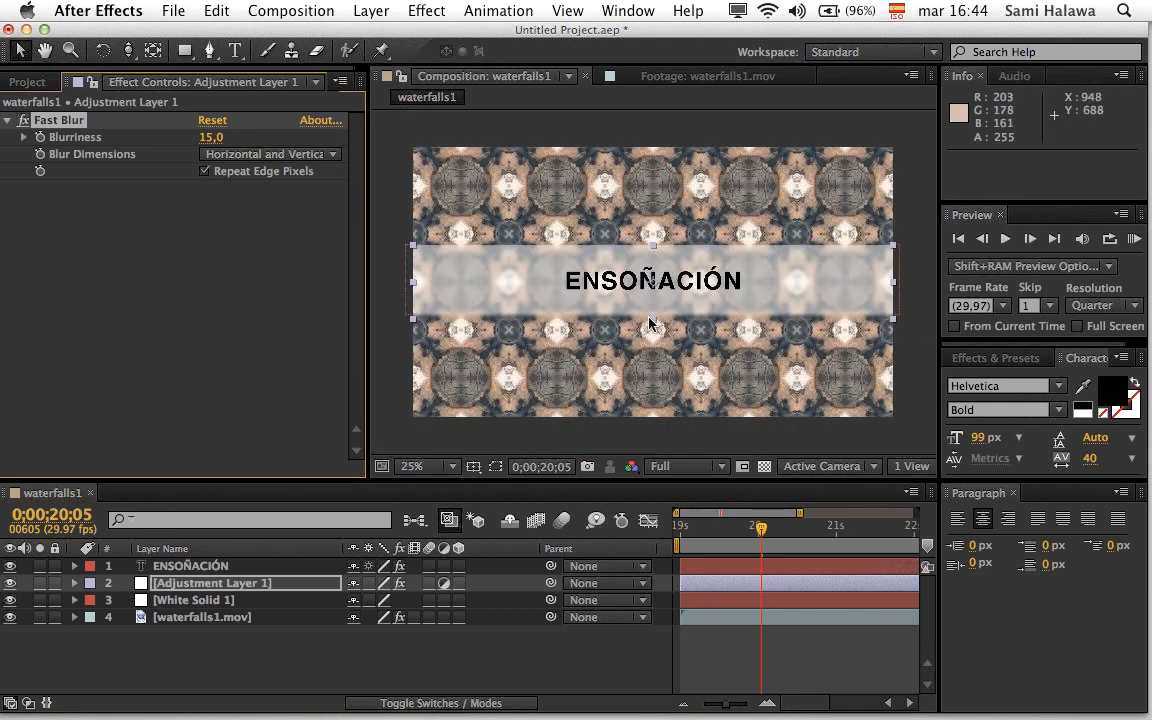
Step: Reduce the adjustment layer's height to about 24% scale and shift it up to position 960, 530
left_click_drag(651, 321, 657, 316)
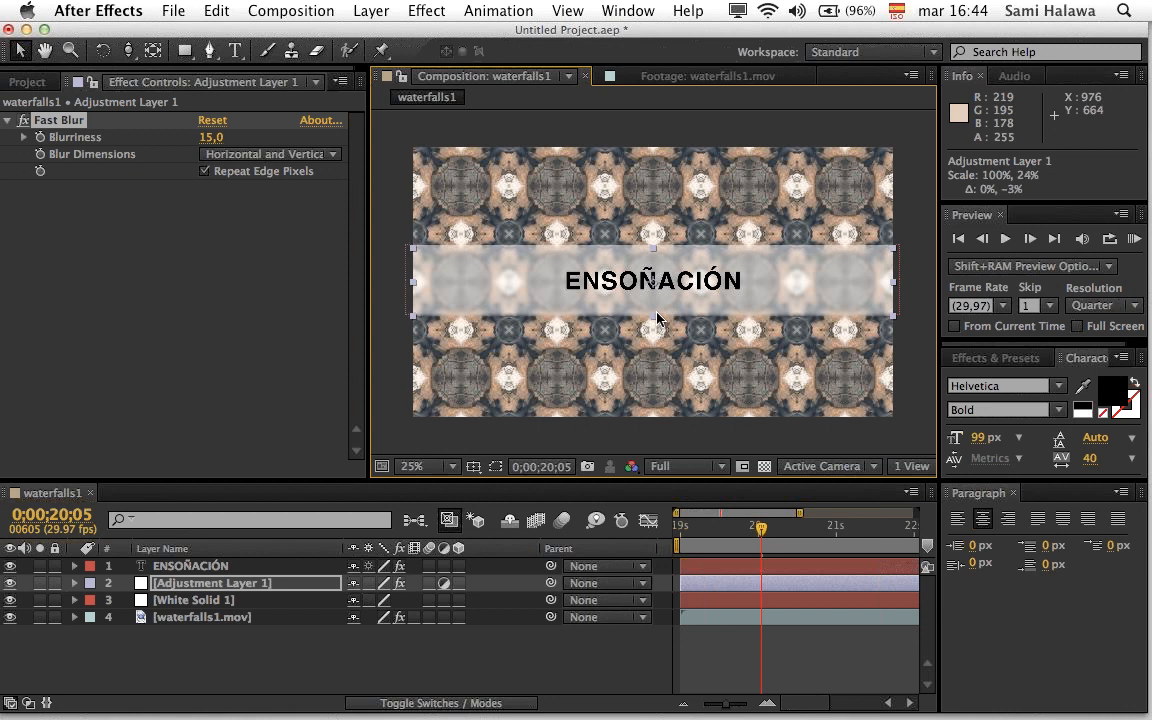
key("period")
left_click_drag(649, 301, 650, 295)
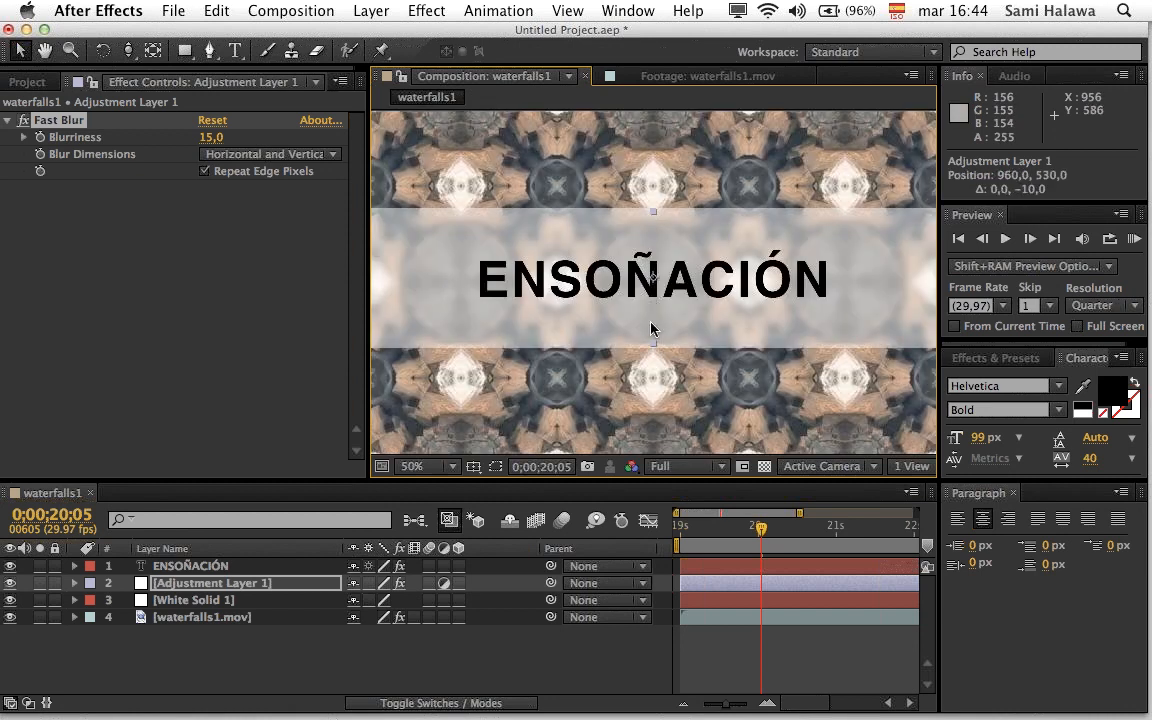
Step: Scale White Solid 1 to about 103%, 24% and shift it sideways to about 976, 532
left_click(655, 351)
mouse_move(655, 351)
left_mouse_down()
mouse_move(658, 337)
mouse_move(659, 347)
left_mouse_up()
scroll(651, 340, "down", 2)
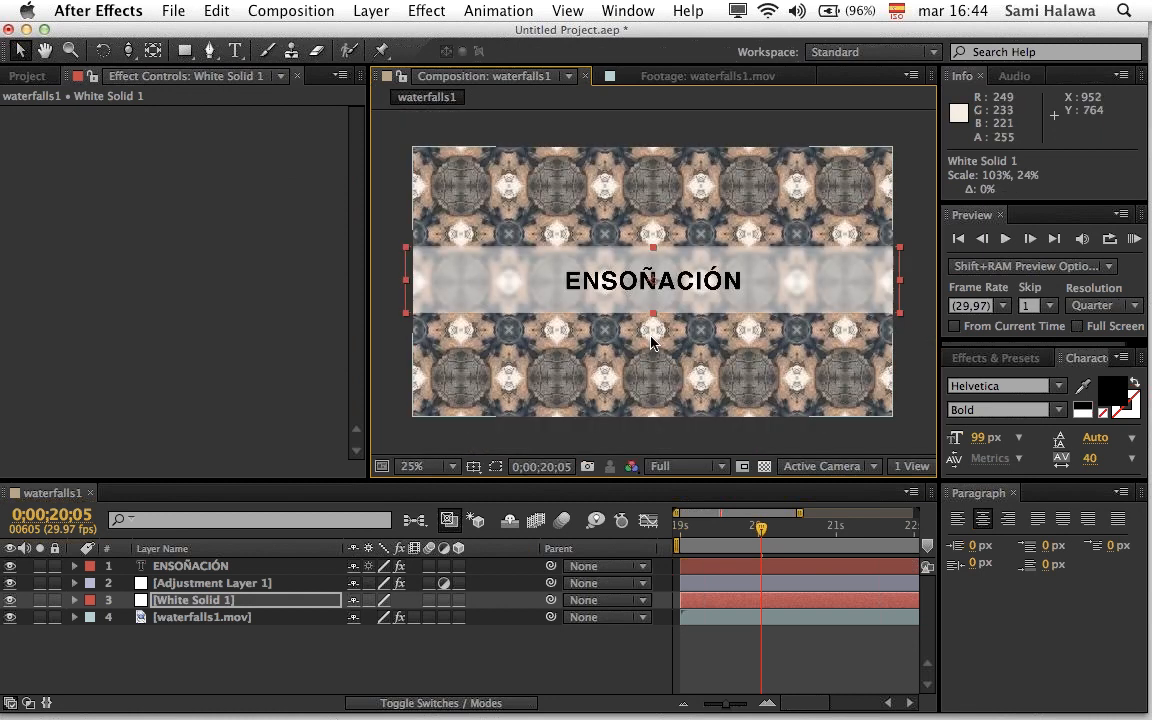
left_click_drag(763, 301, 765, 299)
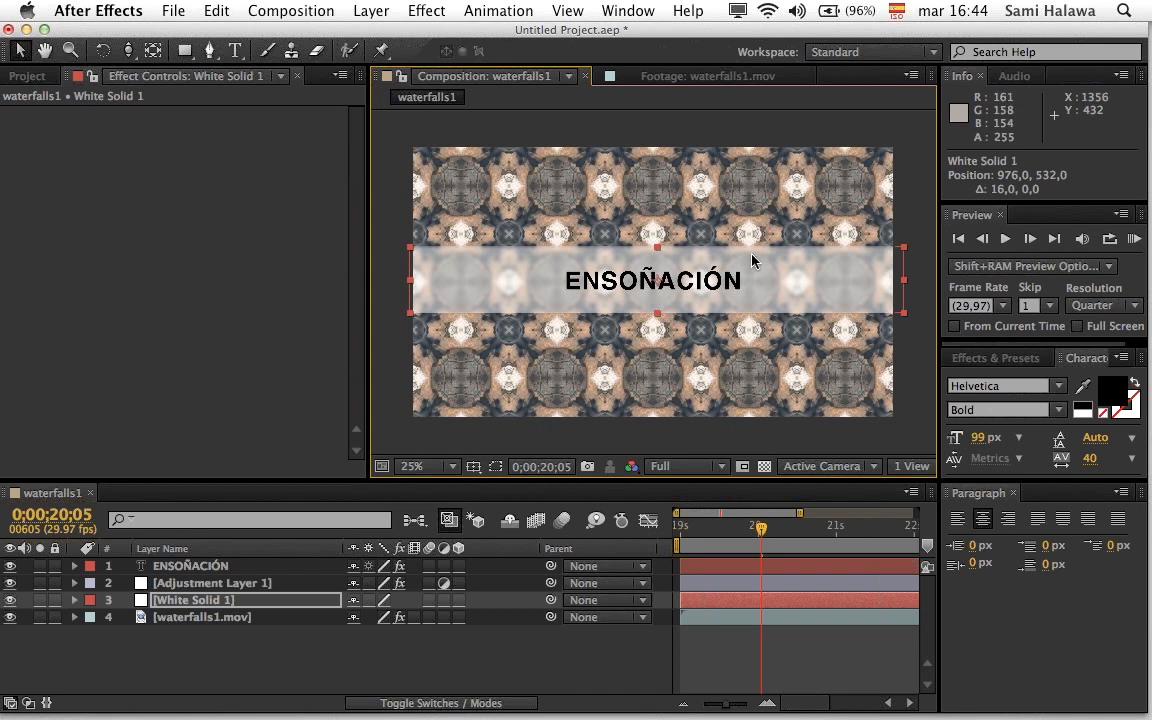
Step: Delete the White Solid 1 layer and check the blurred strip behind the title
left_click(193, 600)
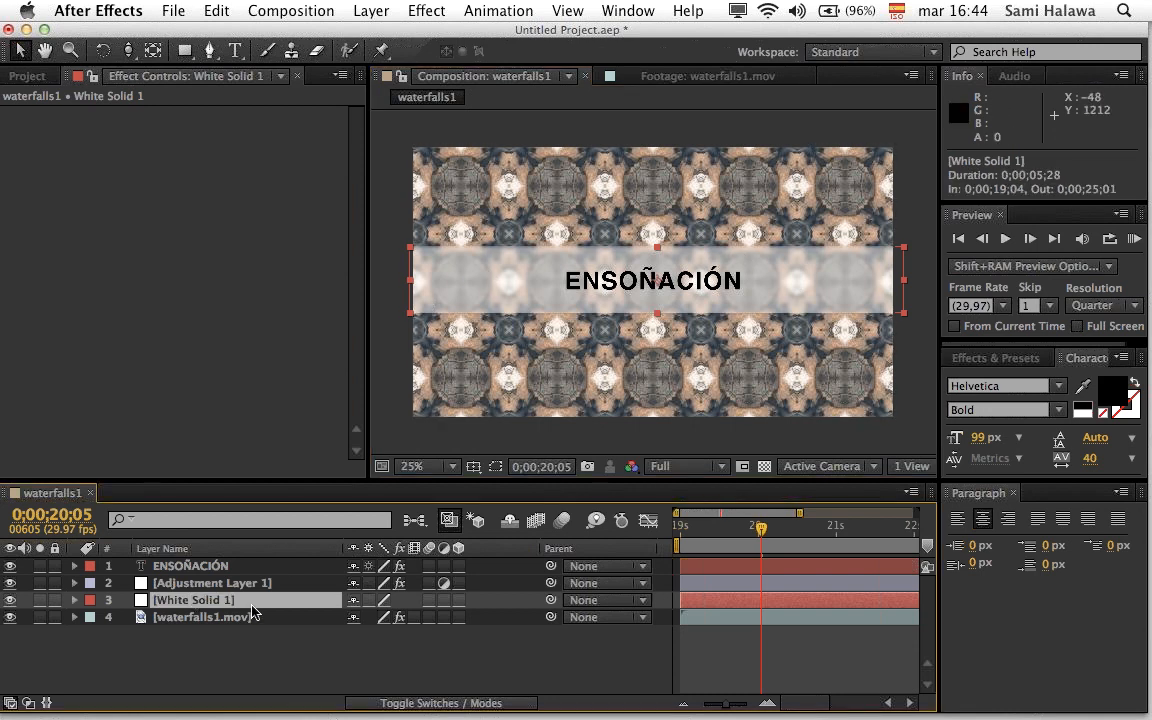
key("Delete")
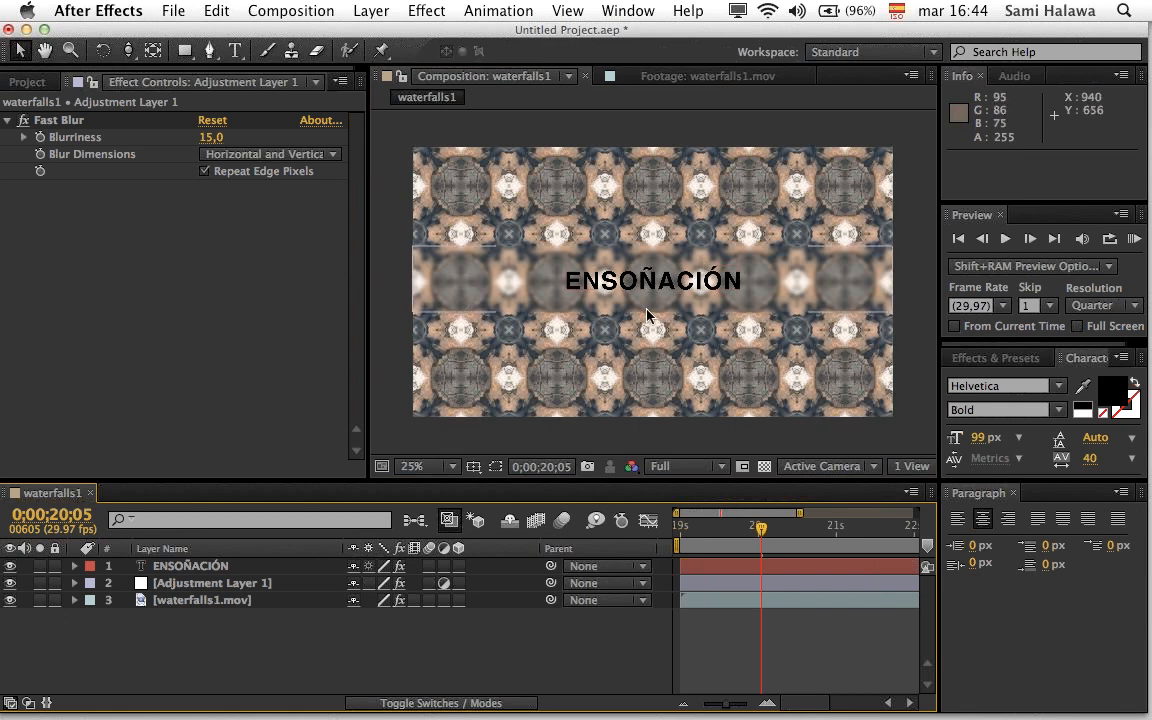
key("period")
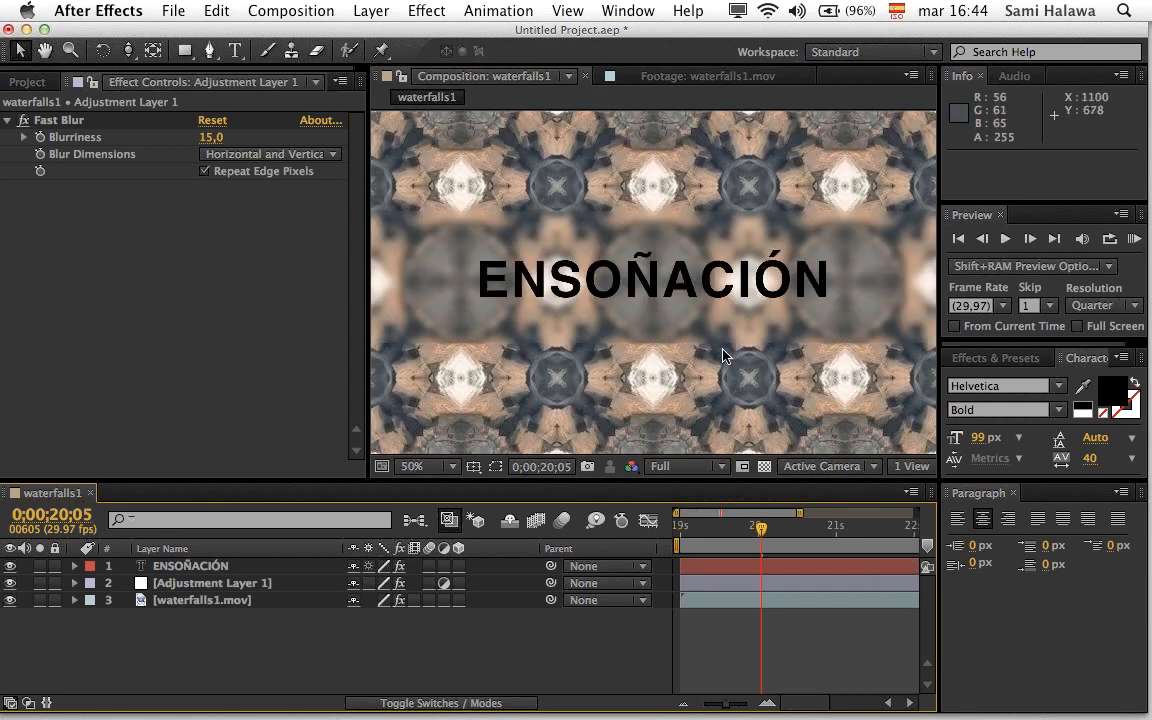
key("comma")
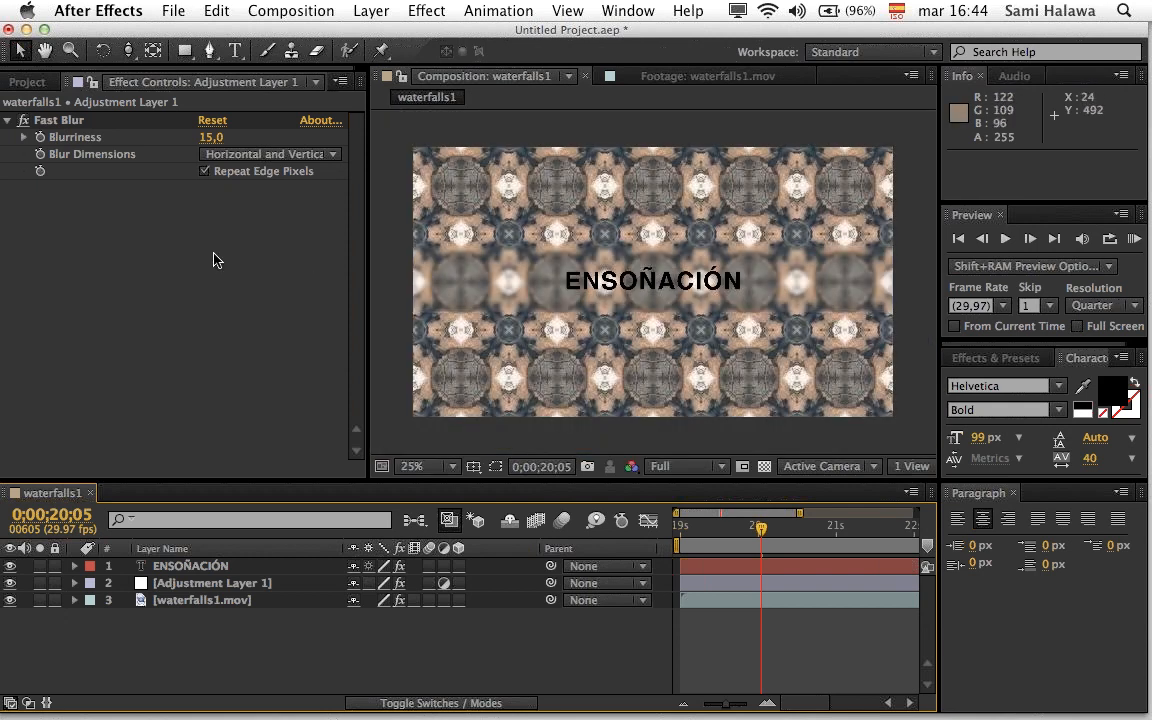
Step: Apply the Levels color correction effect to Adjustment Layer 1
right_click(145, 203)
left_click(144, 406)
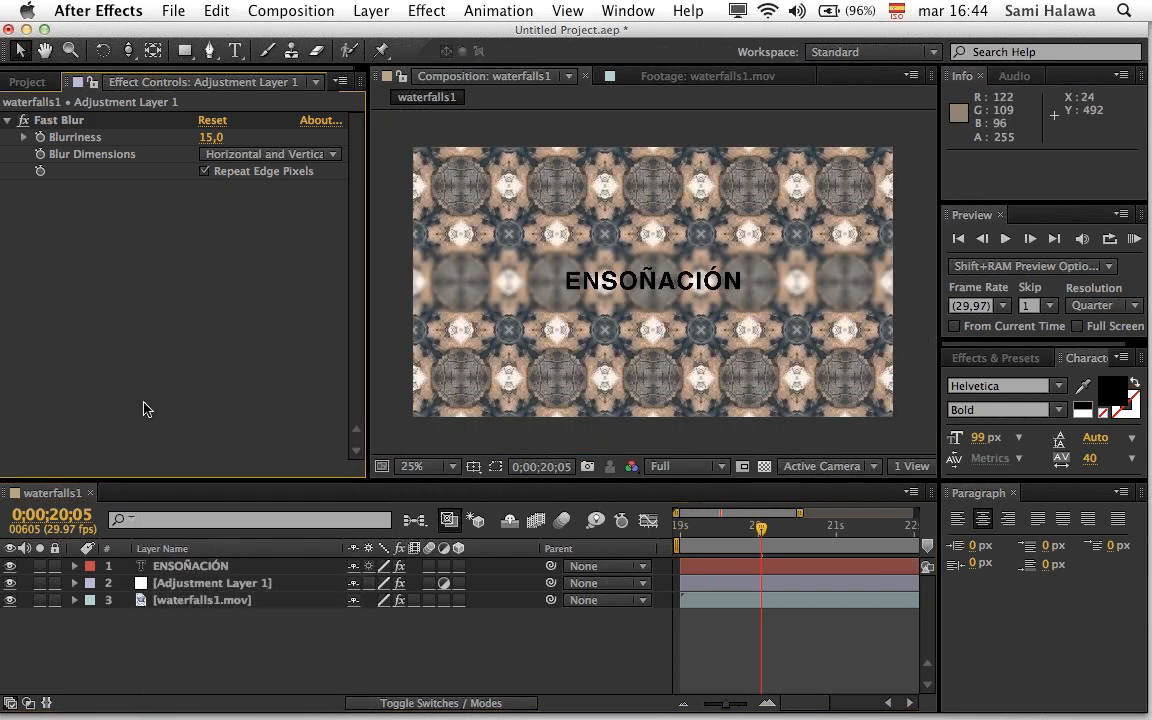
left_click(230, 583)
right_click(253, 263)
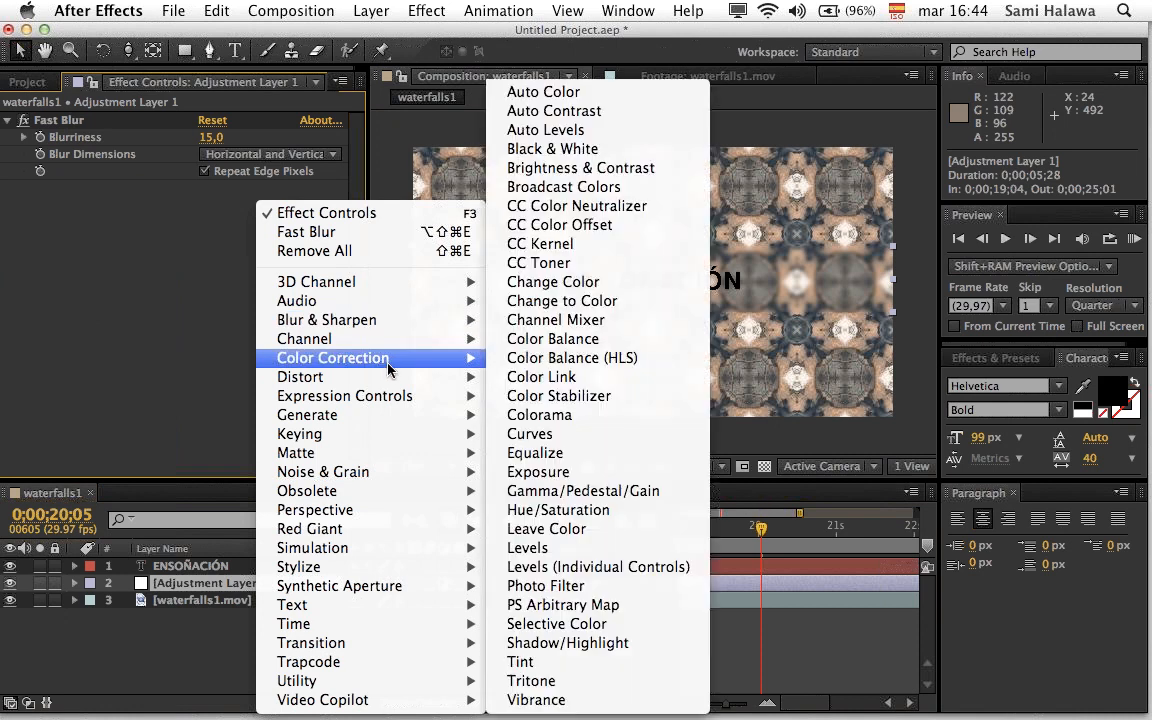
mouse_move(436, 376)
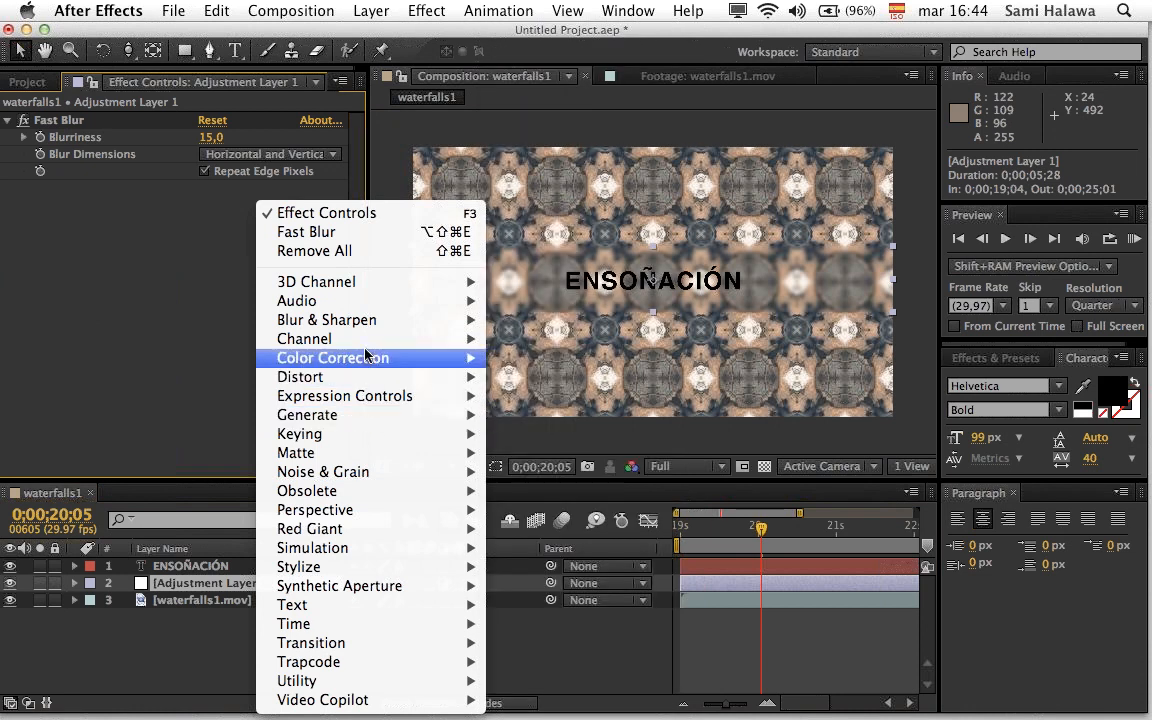
mouse_move(366, 357)
left_click(520, 545)
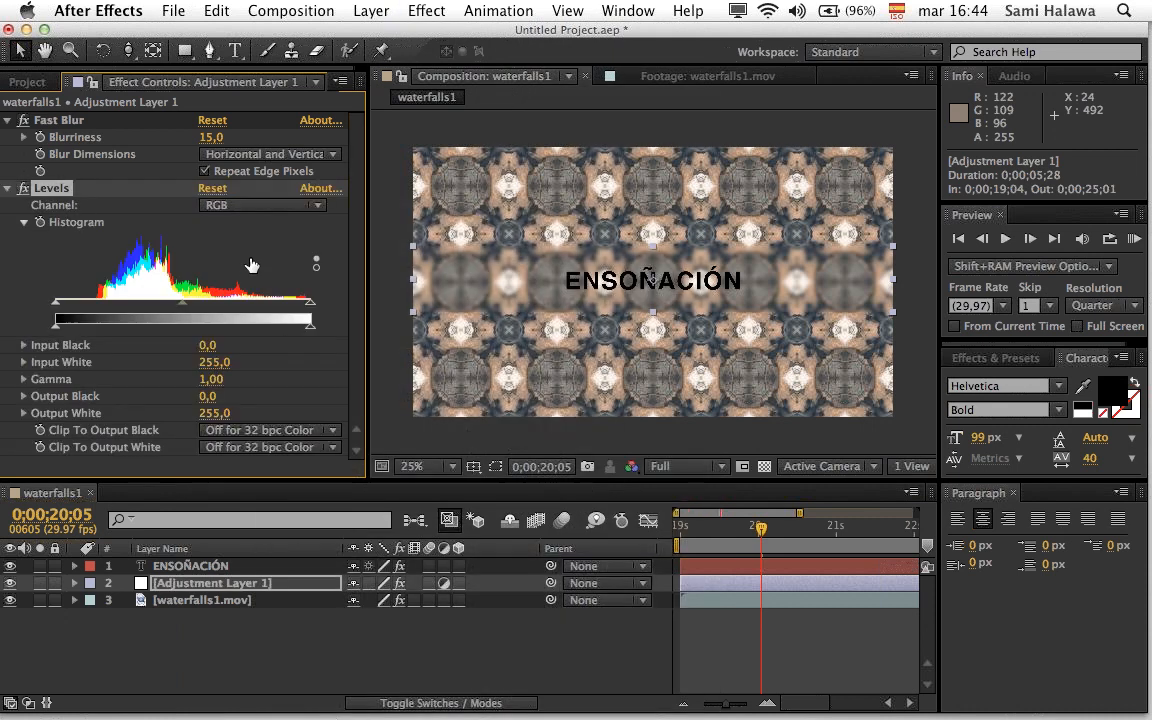
Step: Brighten the adjustment layer's Levels with Input White 164 and Gamma 1.55, and collapse the effect's settings
left_click_drag(320, 307, 216, 322)
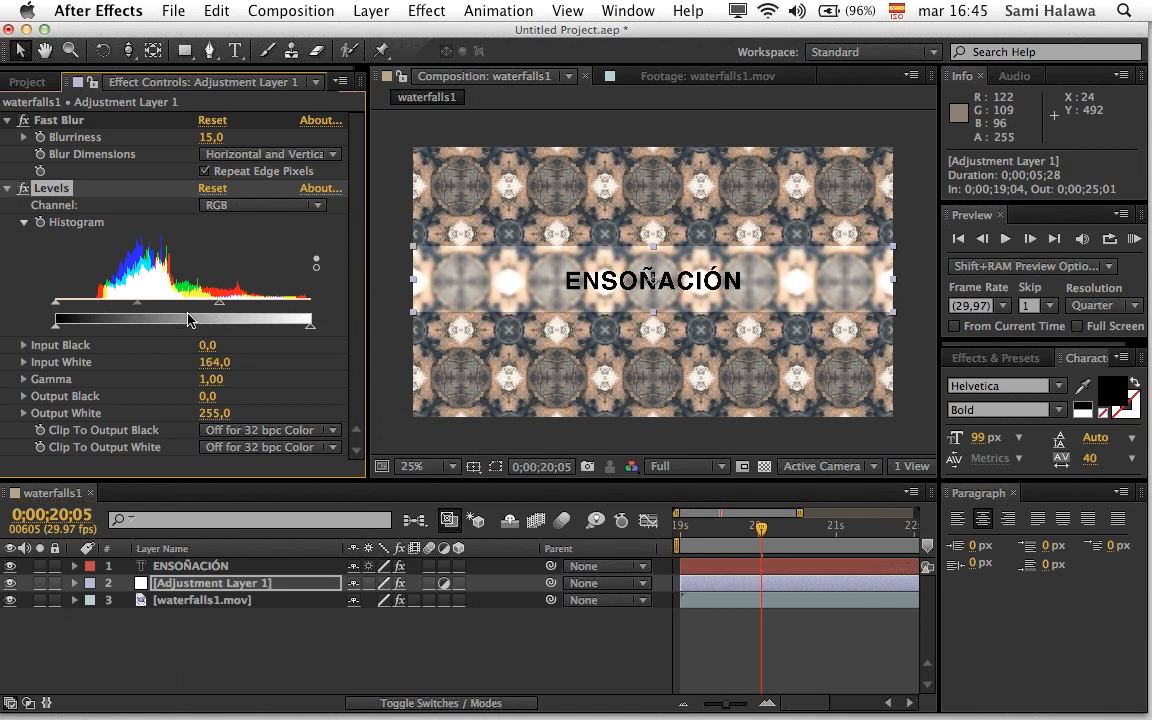
left_click_drag(136, 308, 112, 309)
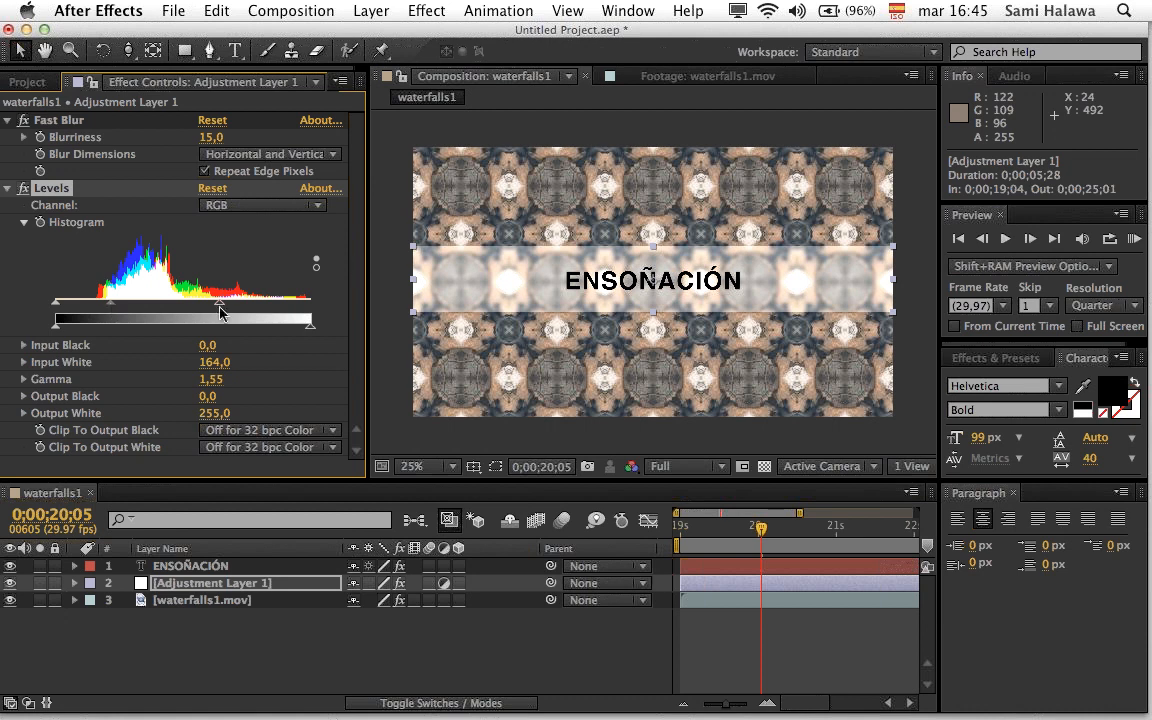
left_click(7, 189)
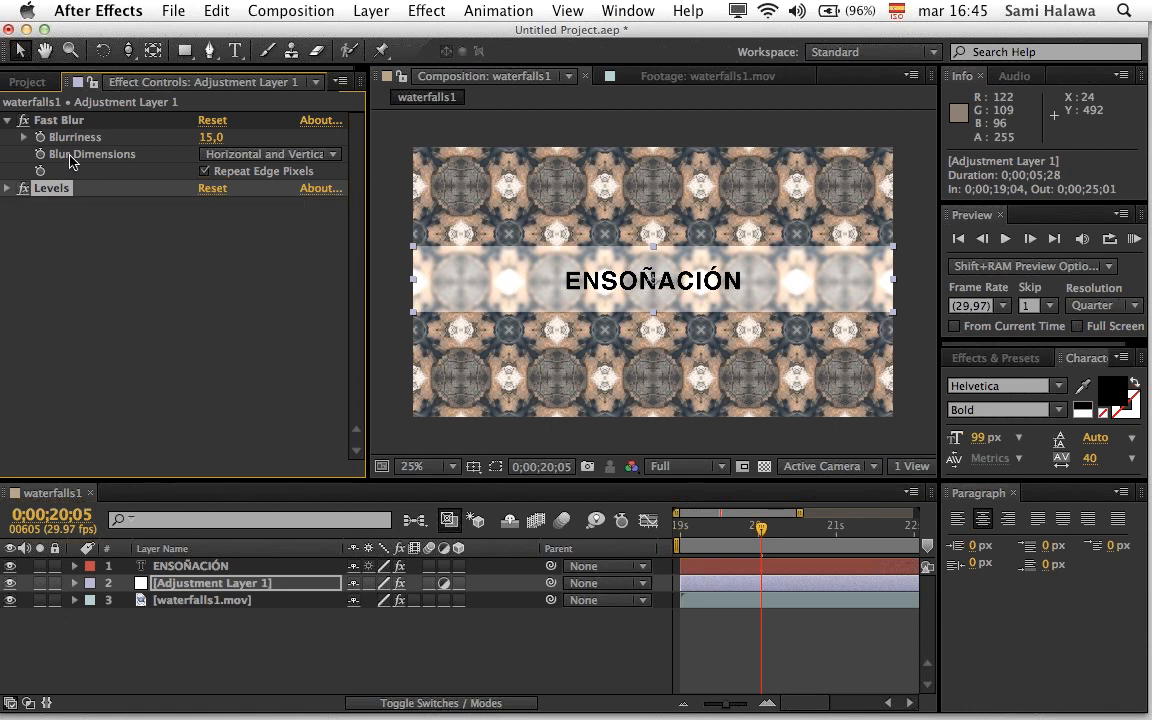
left_click(71, 124)
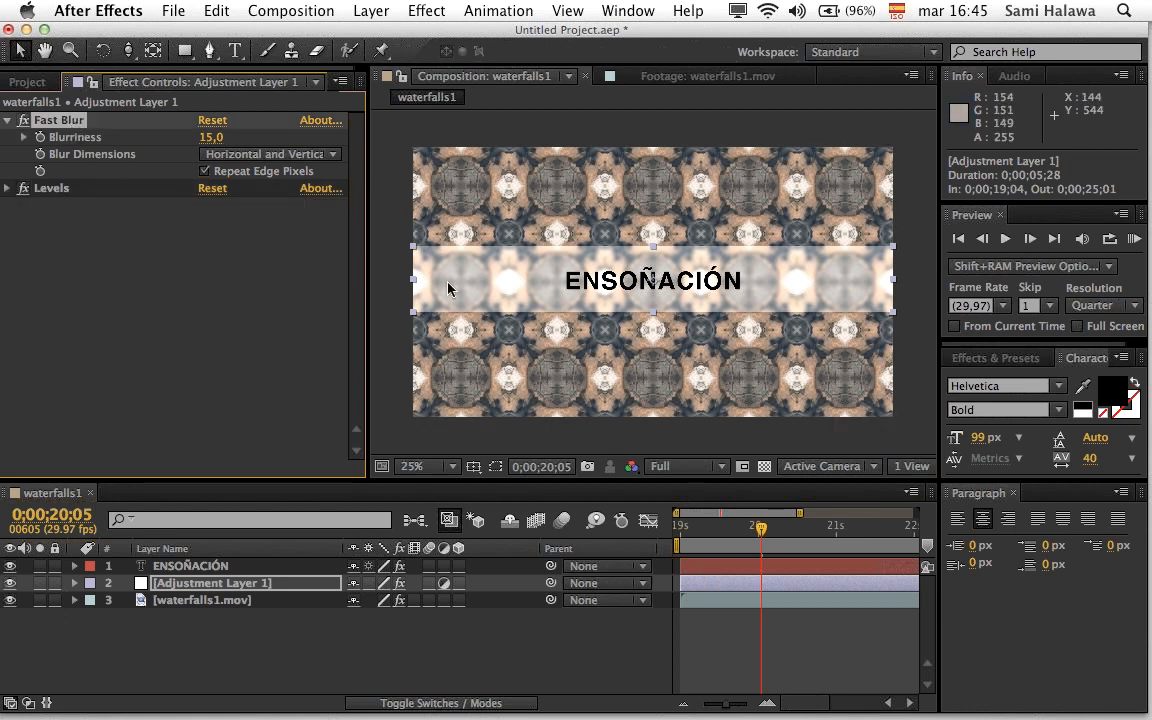
Step: Try moving a layer of the title band in the composition and undo the move
left_click_drag(723, 279, 780, 242)
key("super+z")
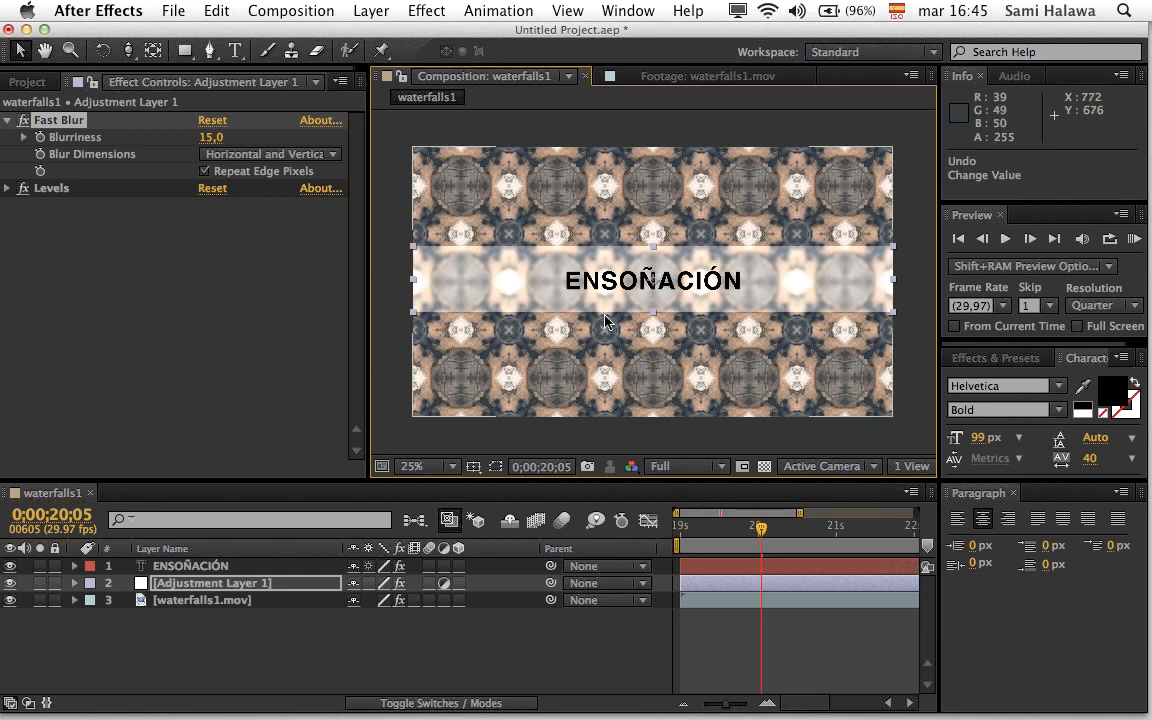
Step: Preview the title over the brightened, blurred strip from 0;00;19;04
left_click(680, 541)
key("space")
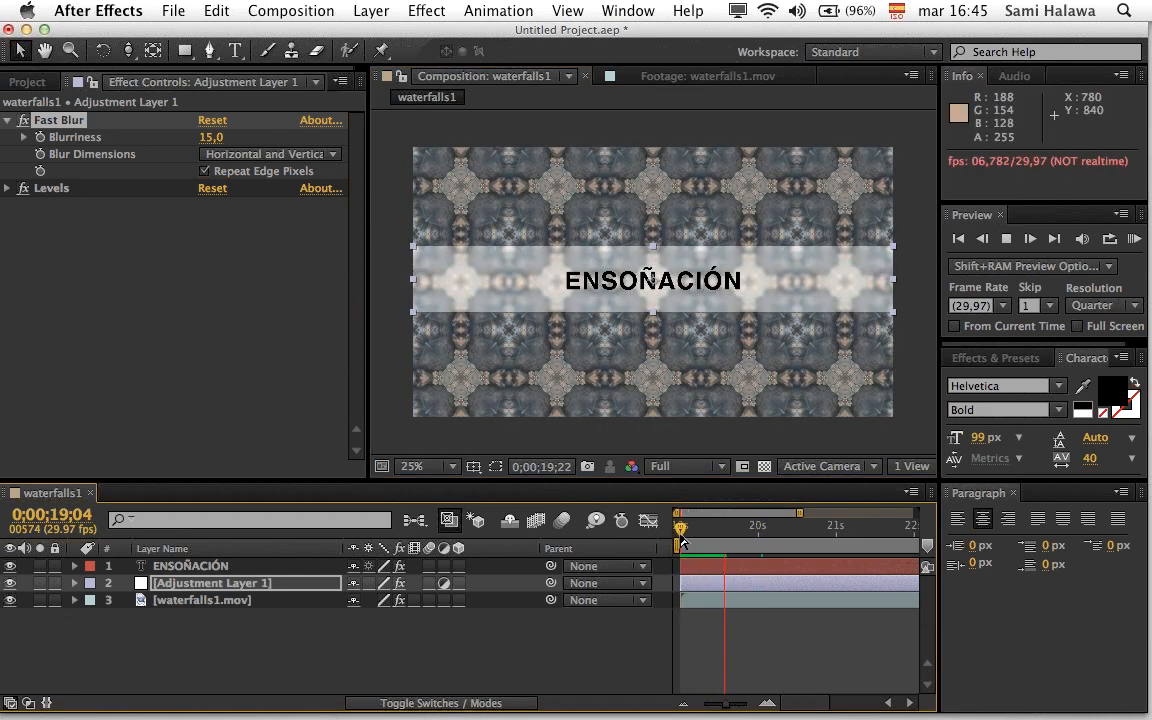
key("space")
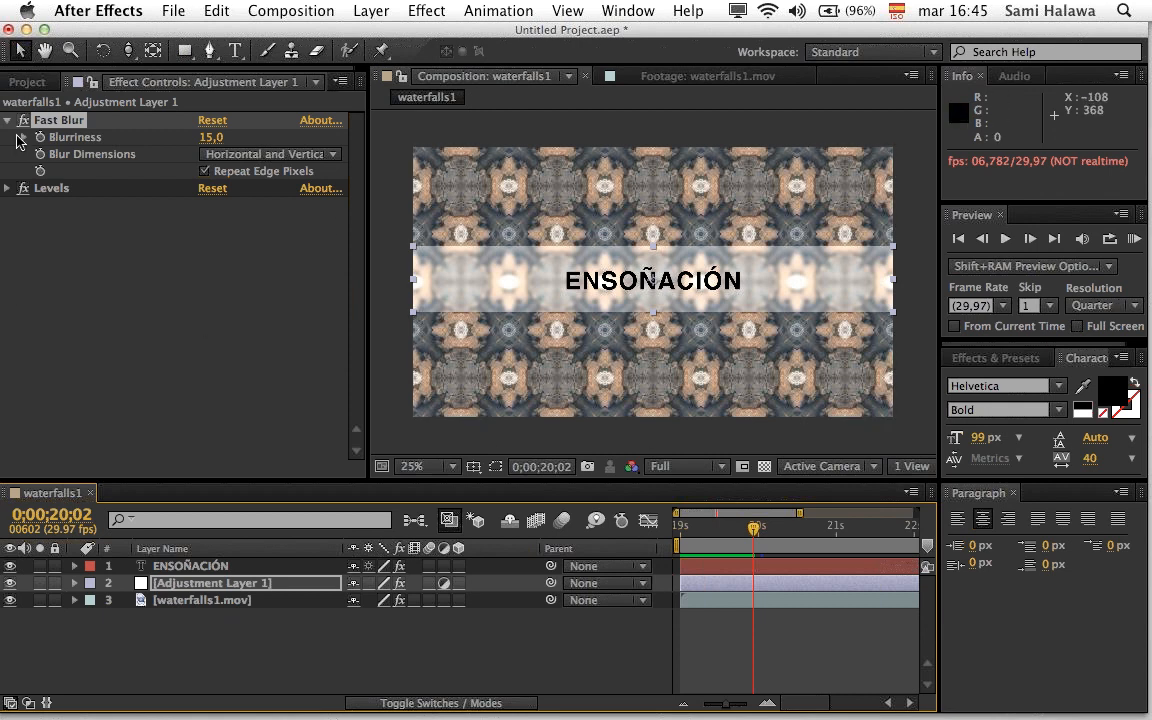
Step: Create a new 872 × 486 px composition named Comp 1 with a duration of 10 seconds
left_click(291, 11)
left_click(310, 34)
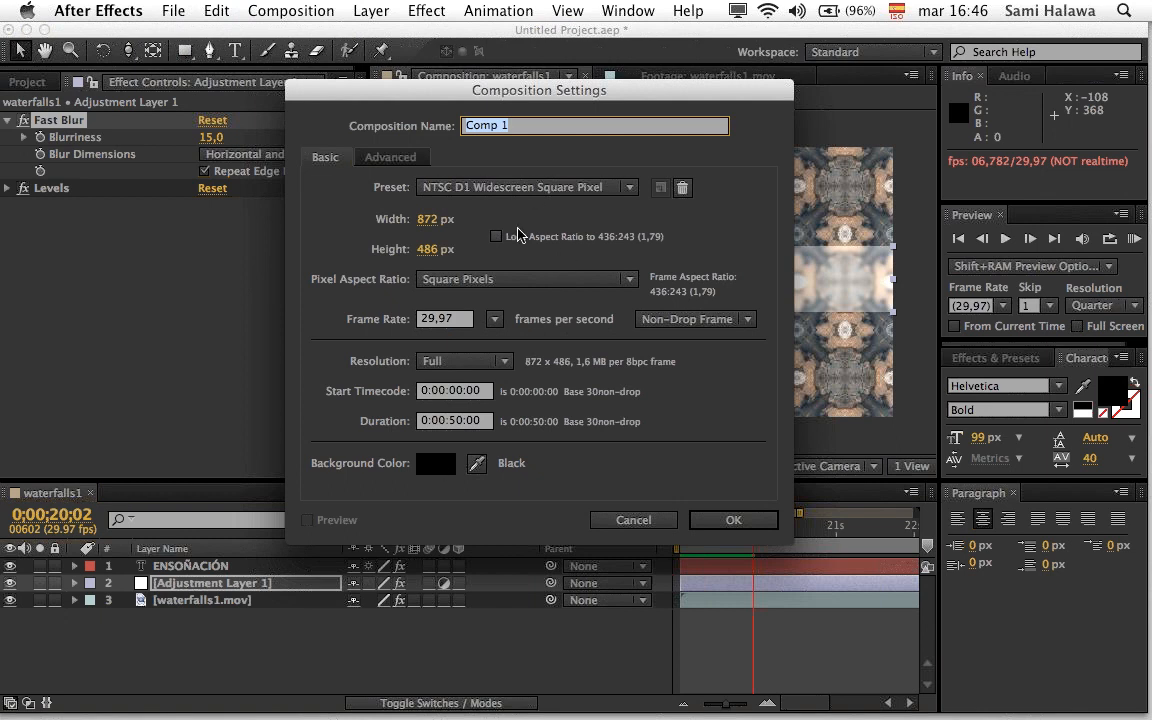
left_click(458, 421)
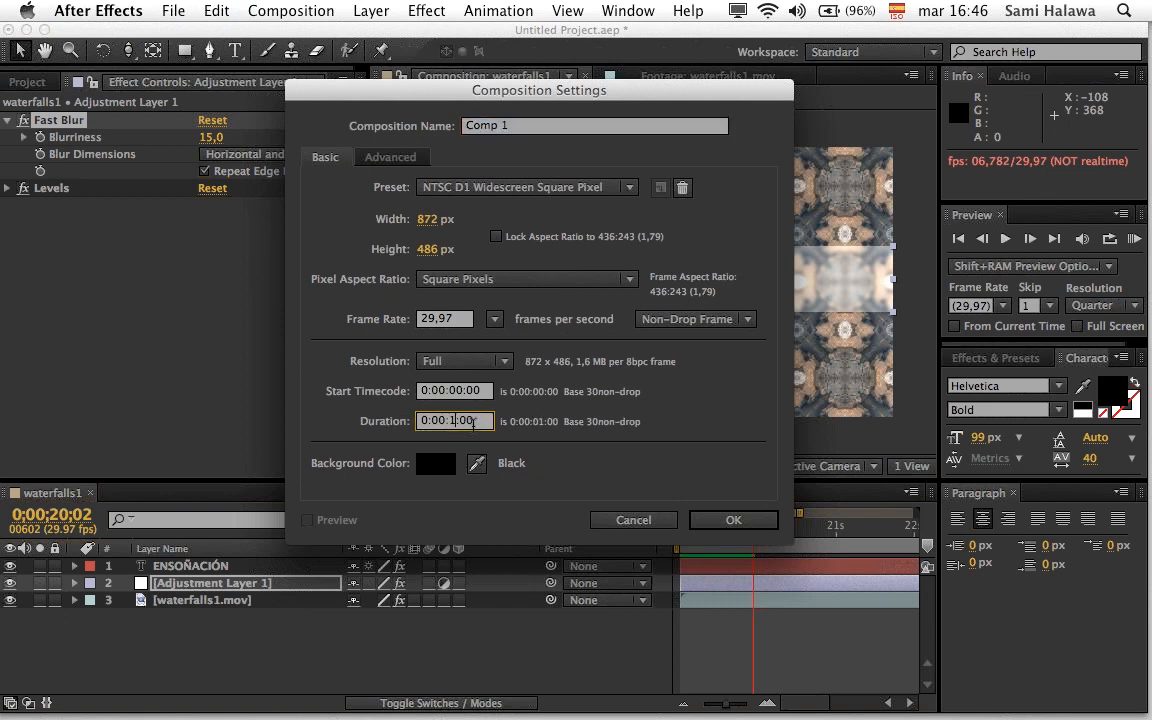
key("Escape")
scroll(619, 323, "up", 2)
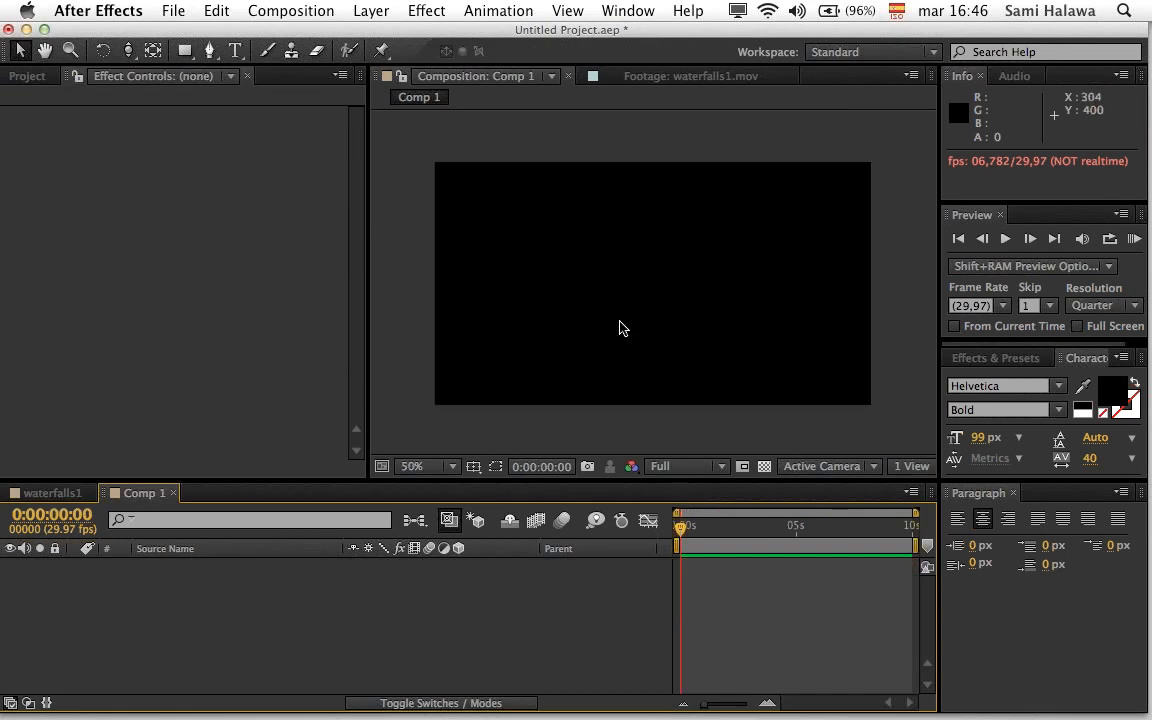
Step: Add a white 872 × 486 px solid named White Solid 2 to Comp 1
right_click(281, 600)
mouse_move(524, 512)
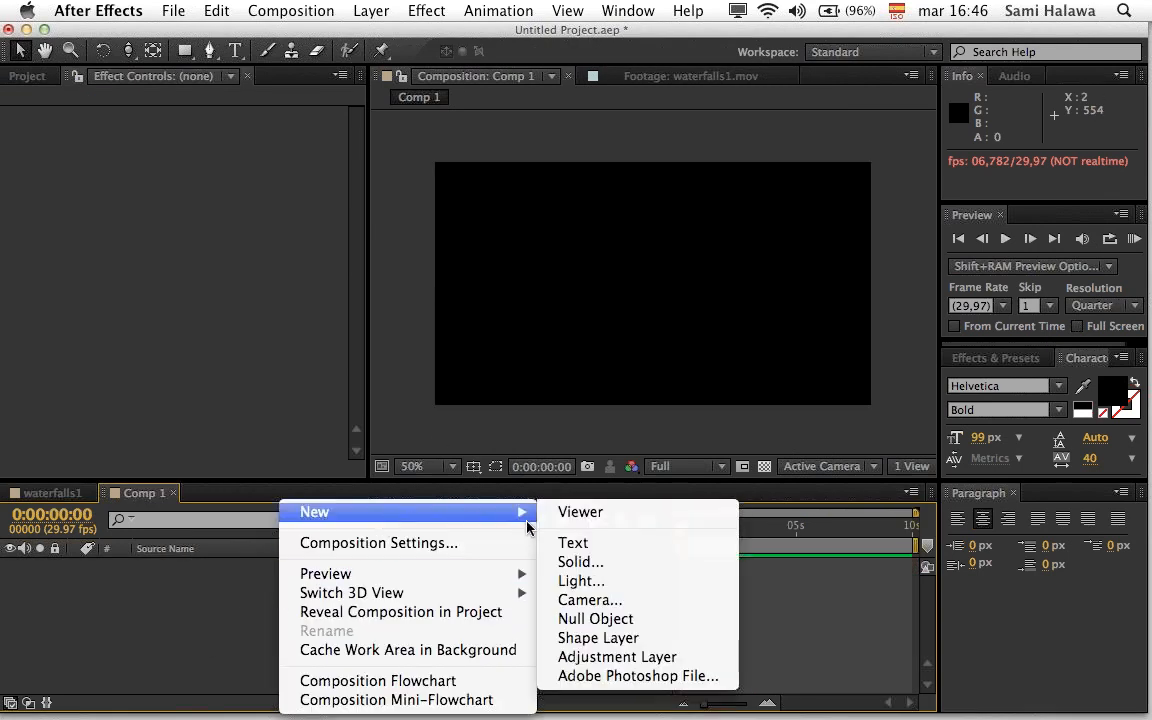
left_click(588, 562)
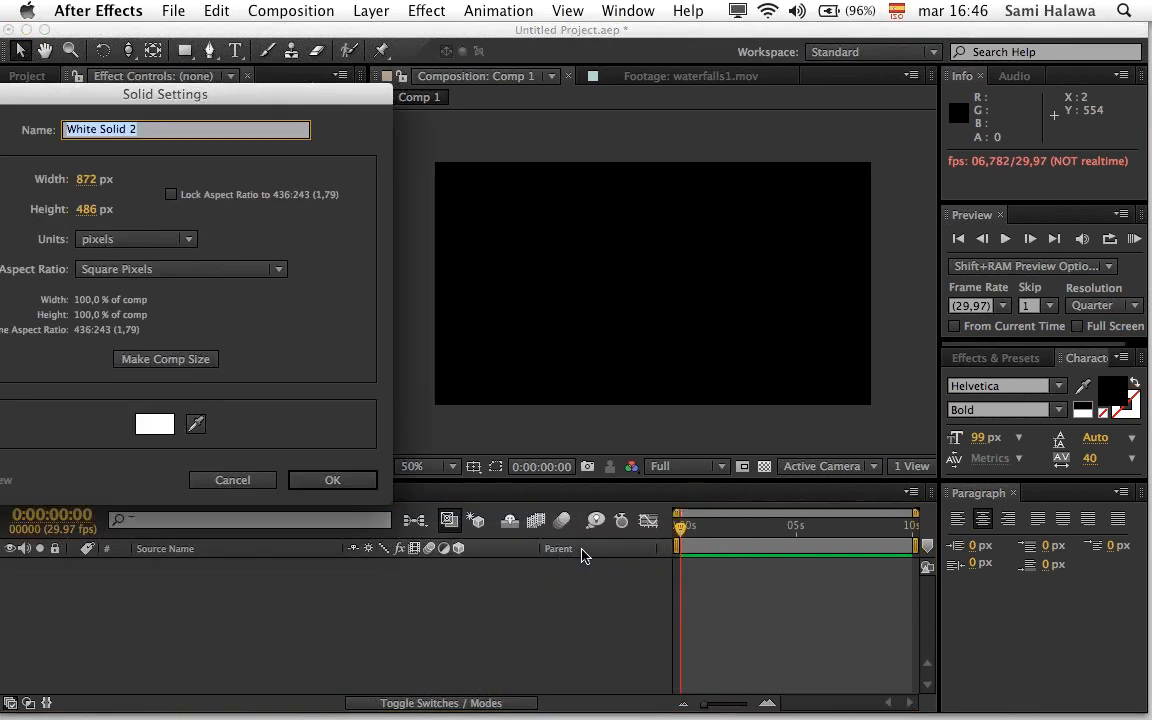
left_click(333, 480)
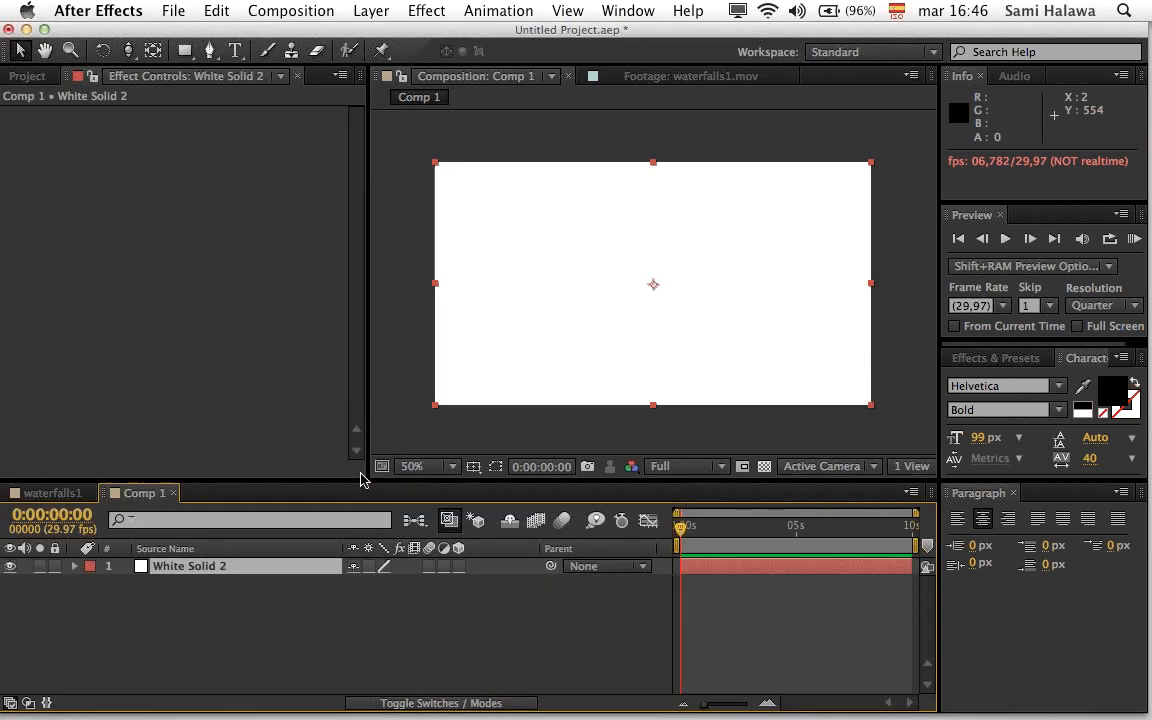
Step: Apply the CC Mr. Mercury simulation effect to White Solid 2 in Comp 1
right_click(175, 161)
mouse_move(220, 362)
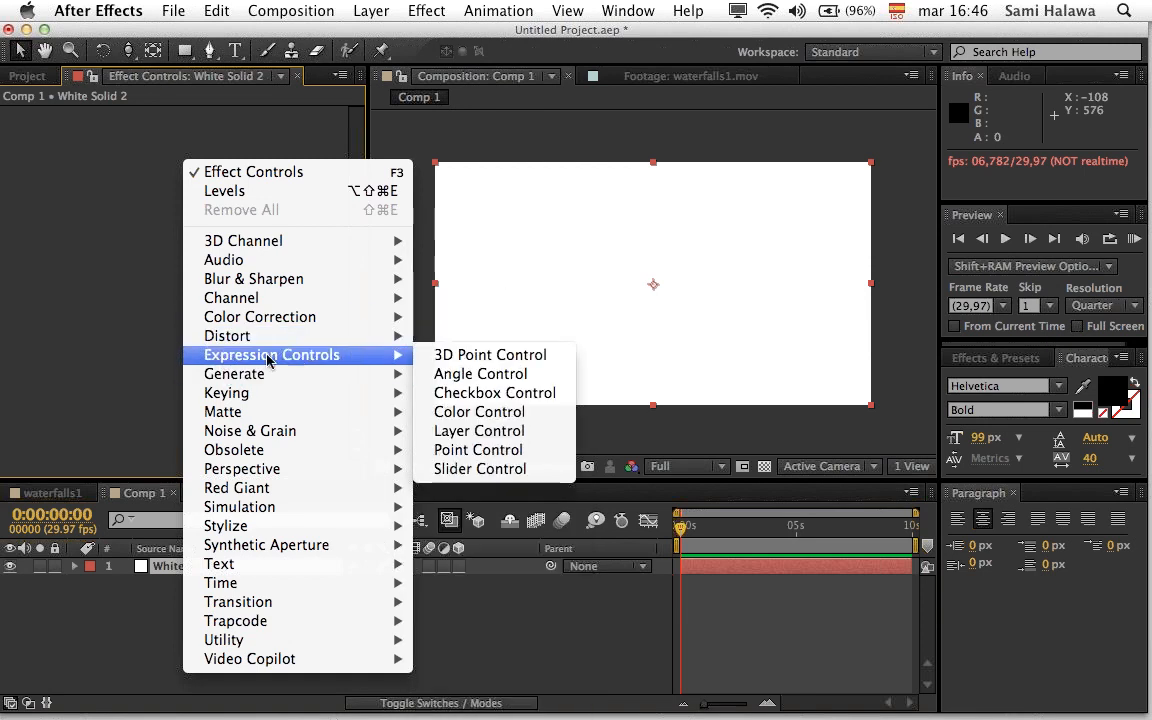
right_click(148, 202)
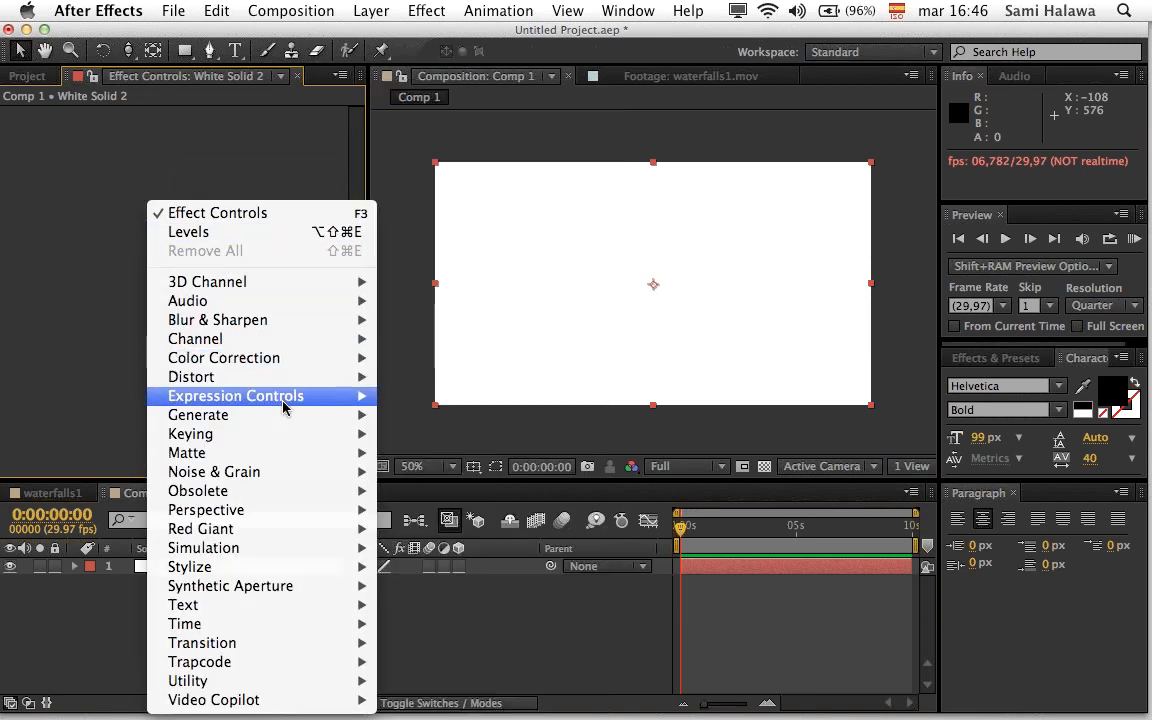
mouse_move(294, 415)
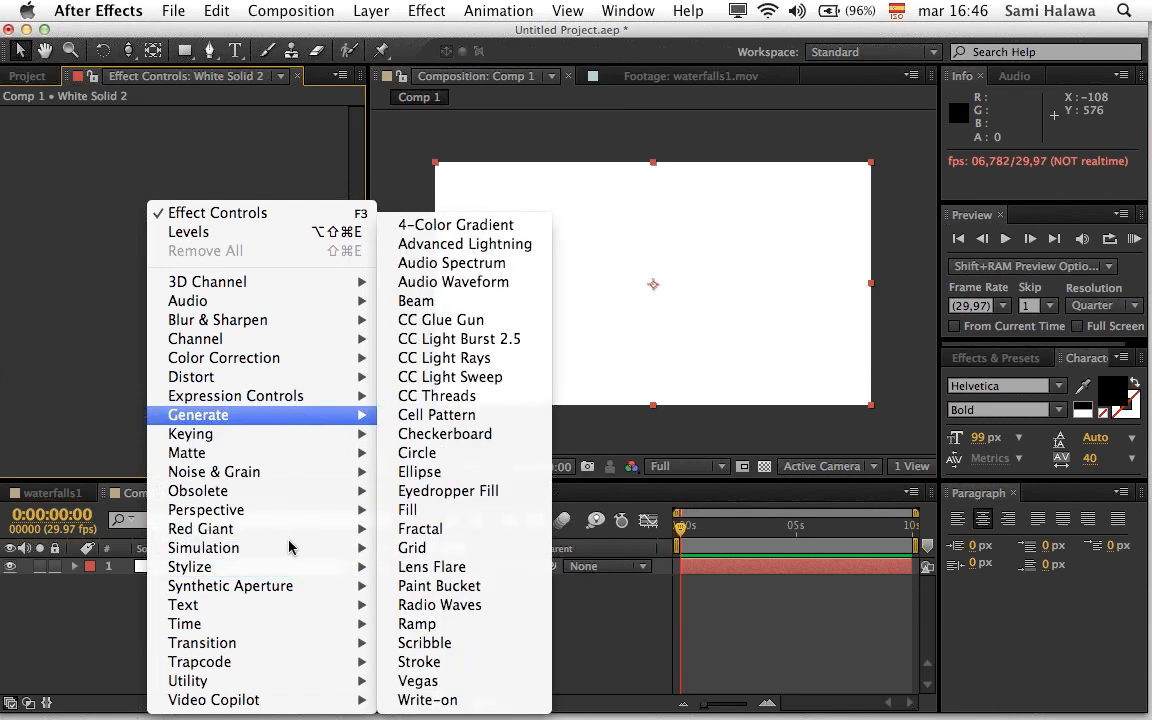
mouse_move(297, 630)
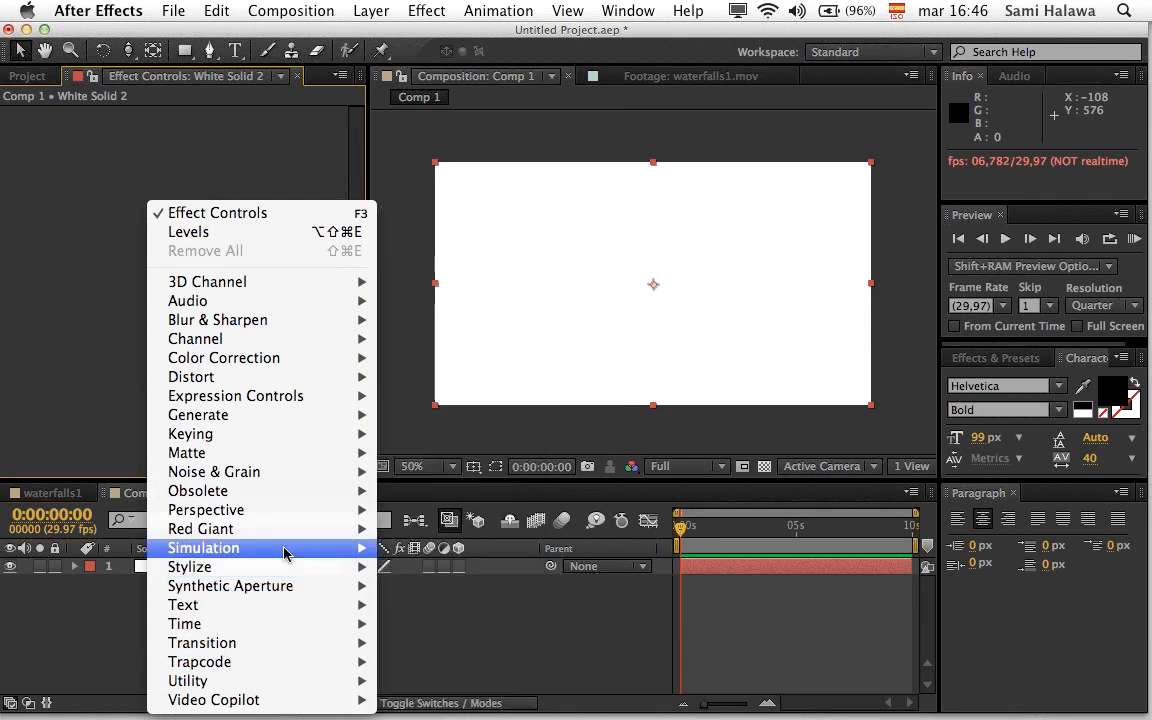
mouse_move(325, 550)
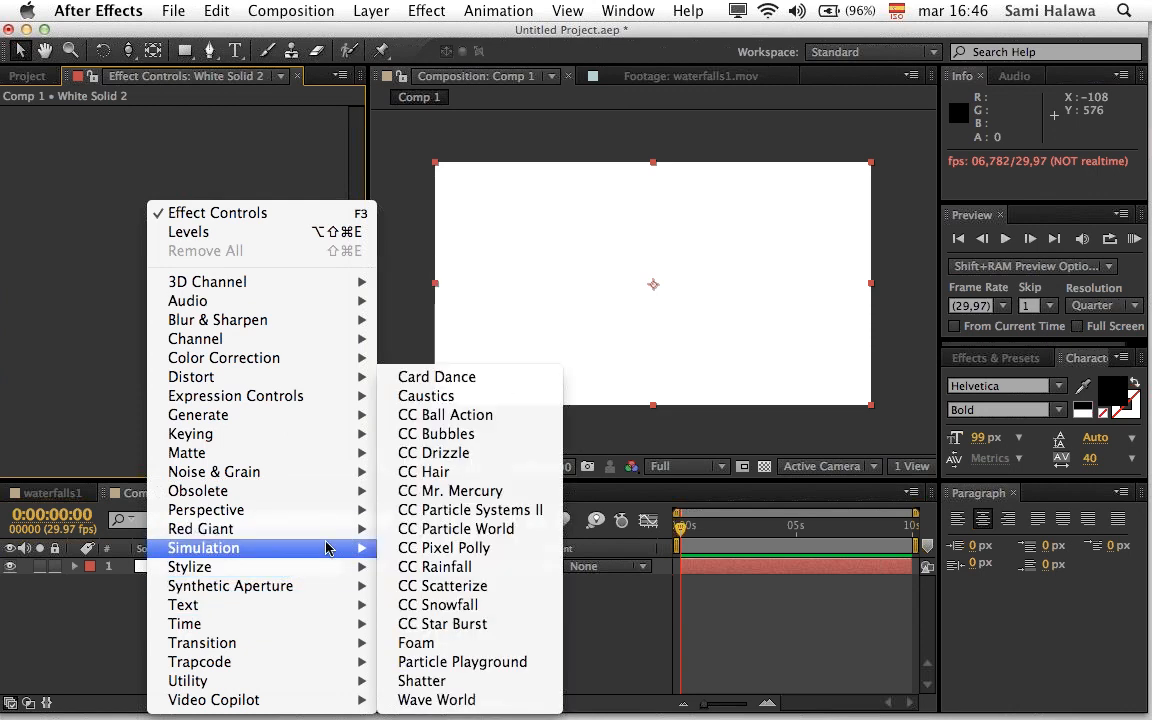
left_click(495, 497)
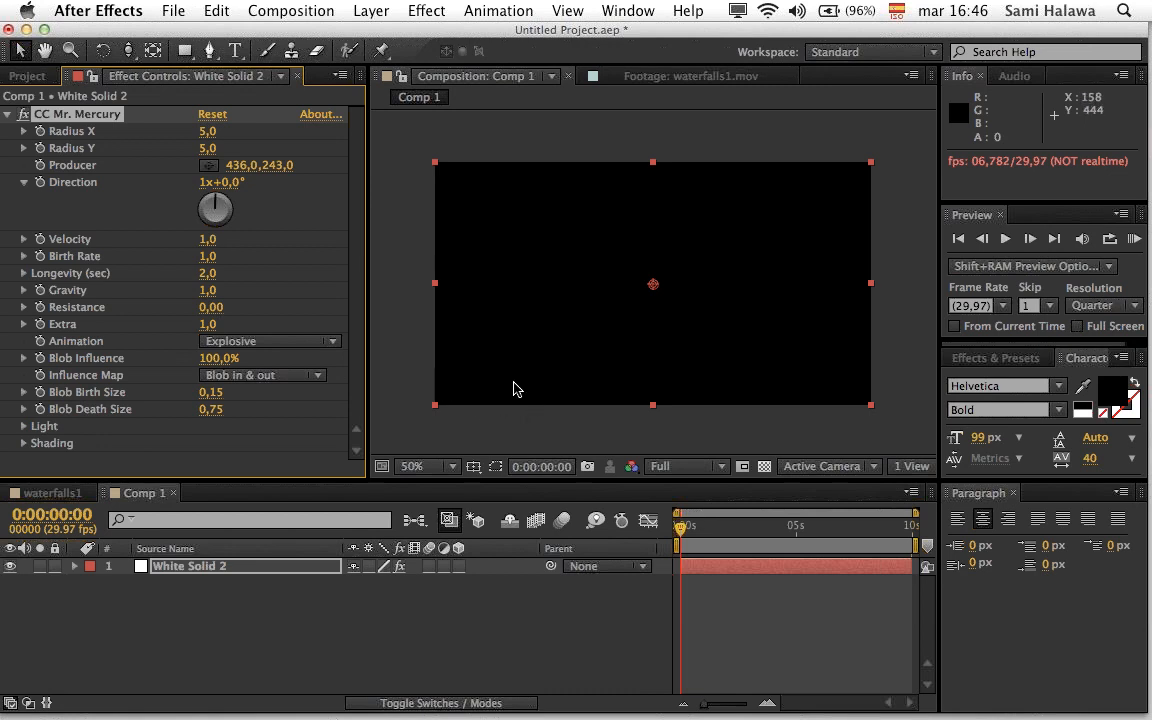
Step: Preview the CC Mr. Mercury animation on White Solid 2 and stop at 0:00:05:06
key("space")
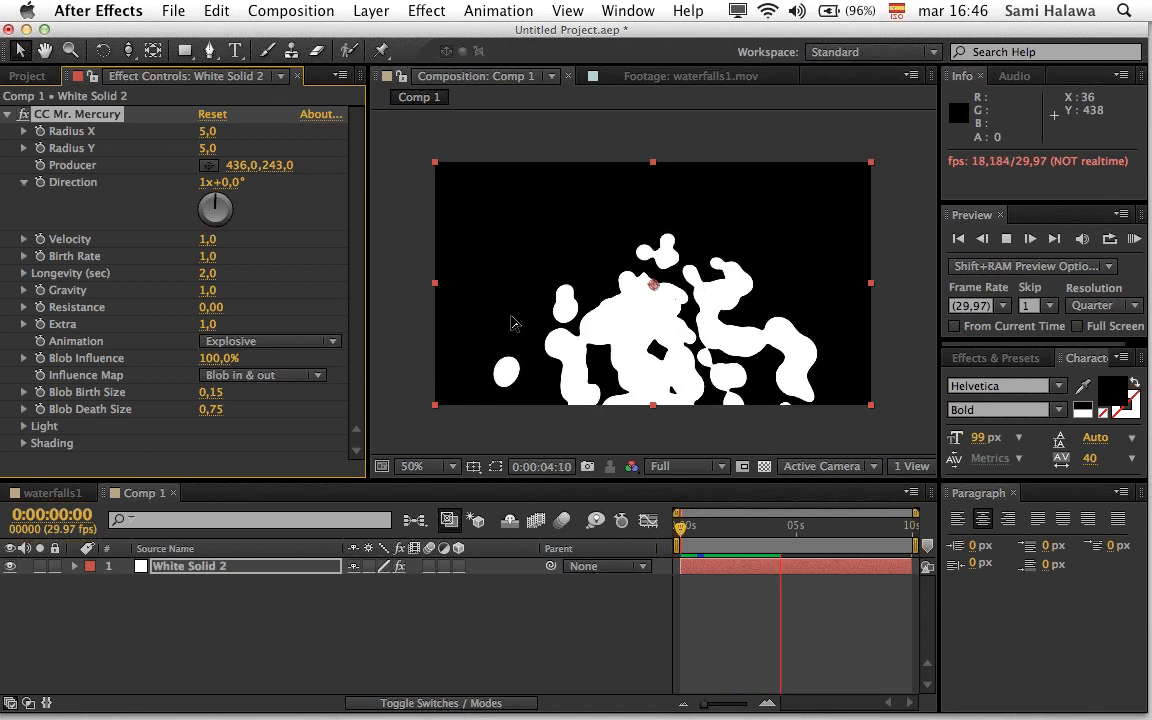
key("space")
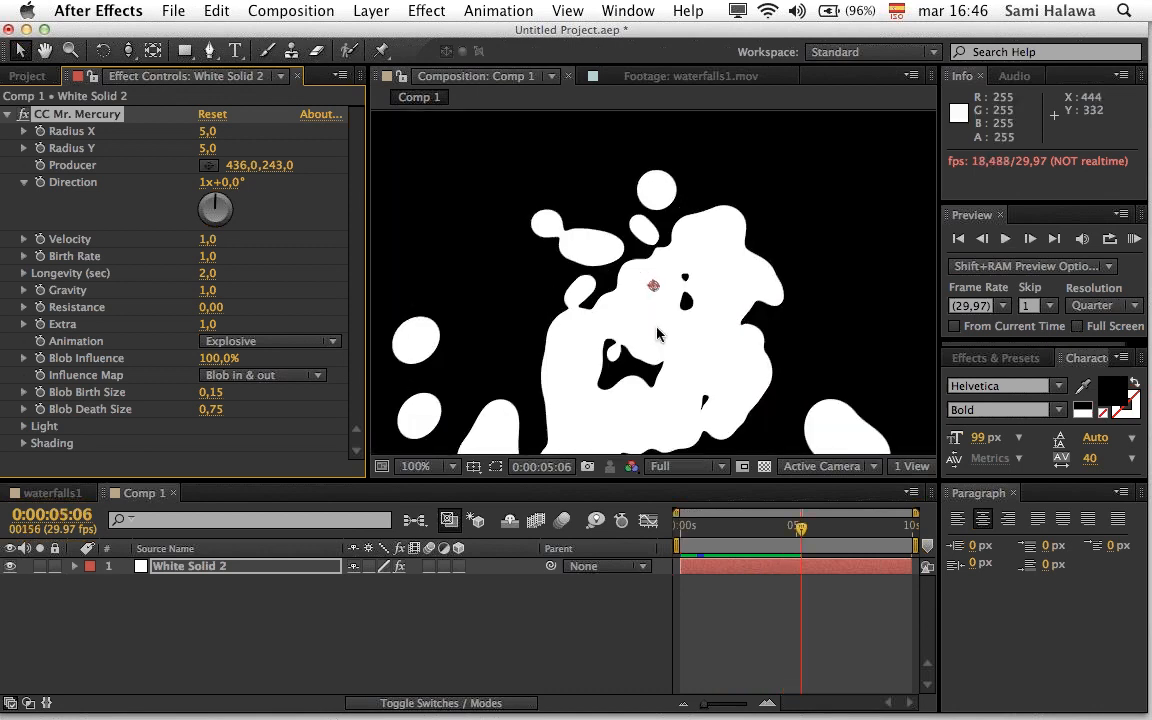
key("period")
key("comma")
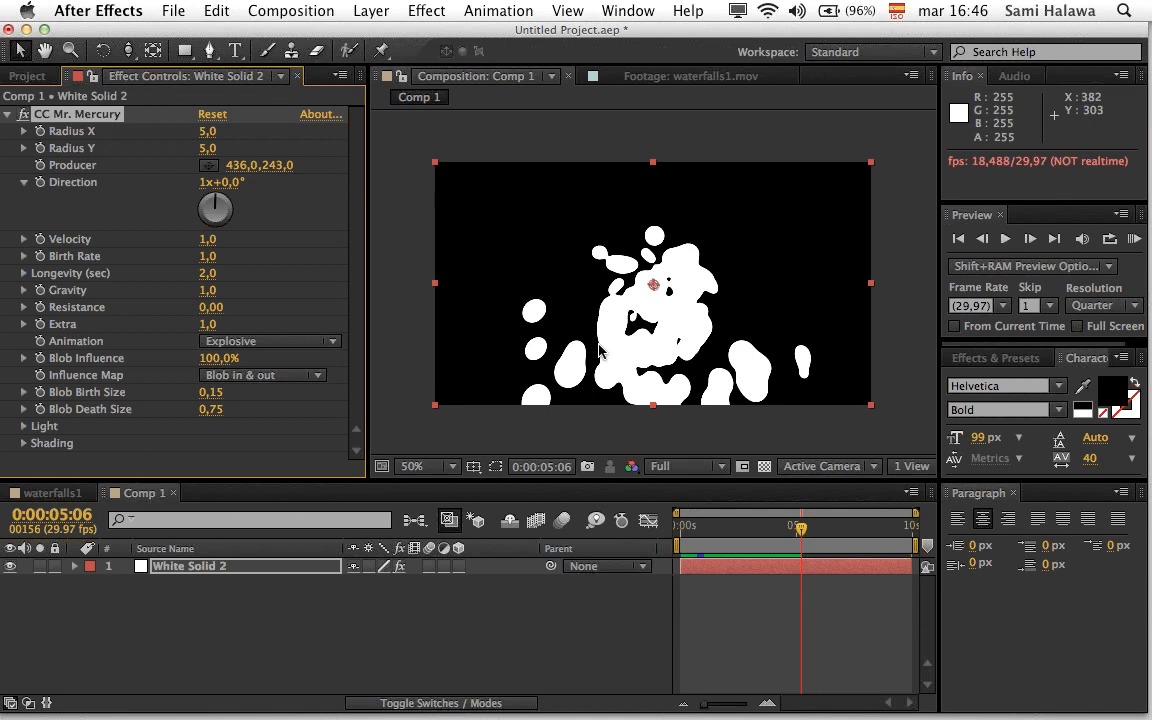
Step: Import summer13hd.mov from the Footage folder into the project and bring the item names into view
left_click(29, 76)
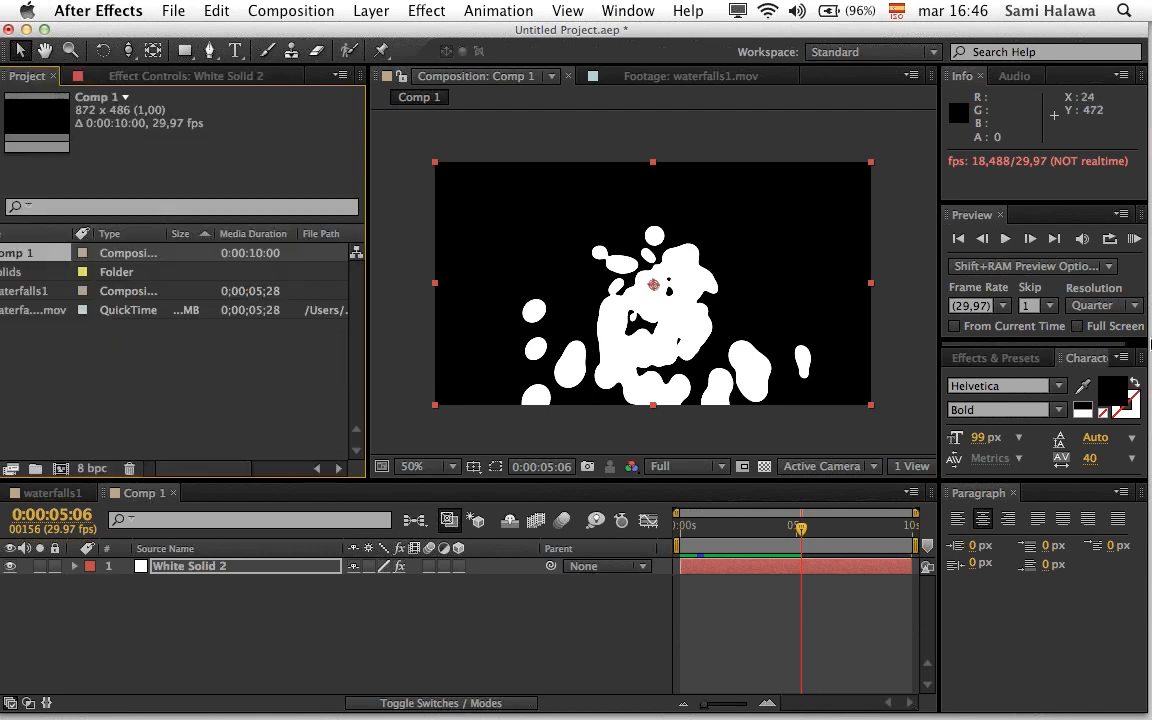
mouse_move(1148, 325)
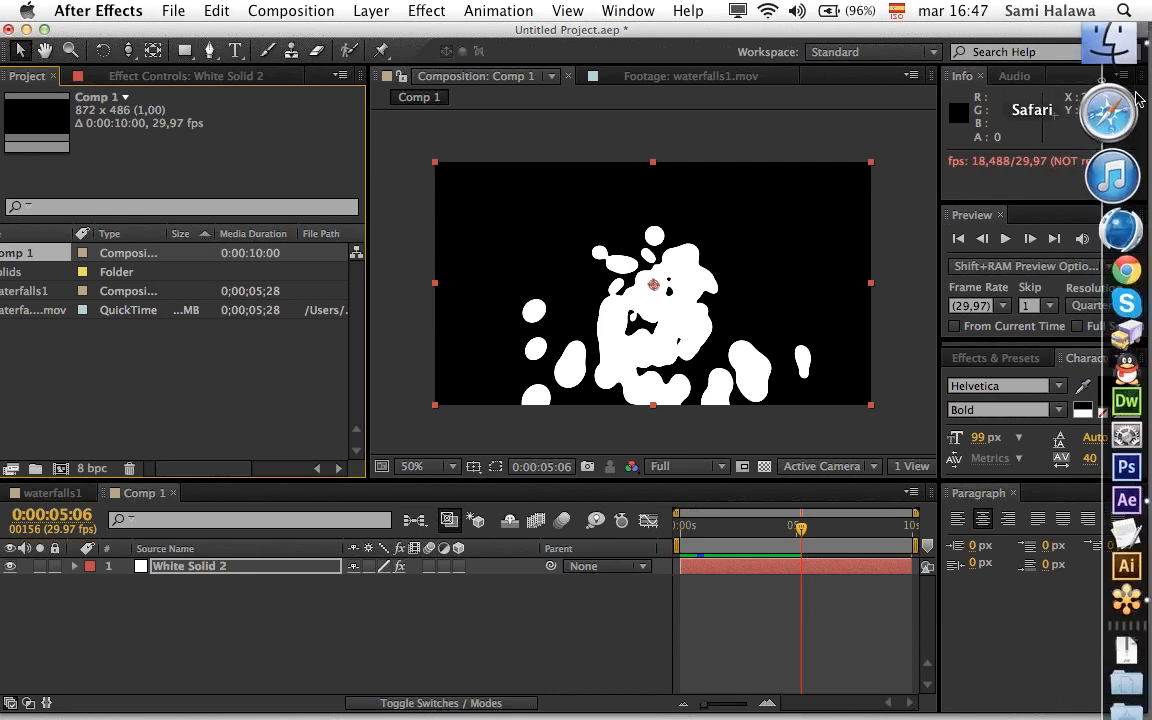
left_click(1122, 62)
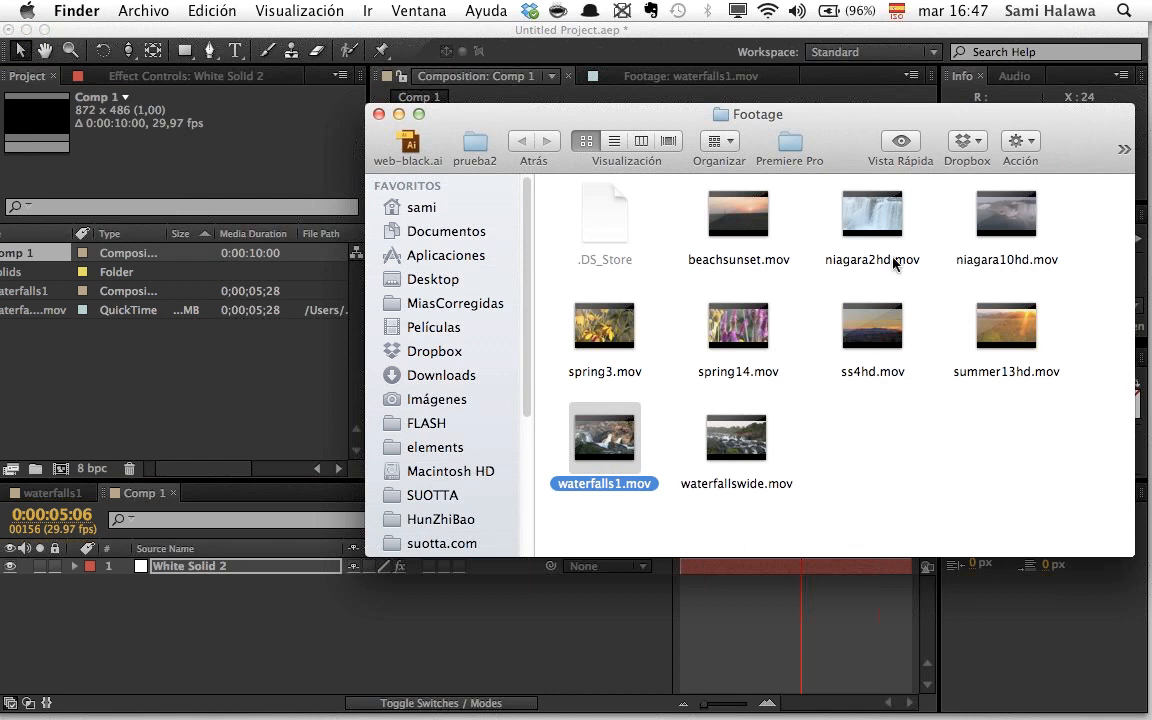
left_click_drag(1000, 322, 234, 374)
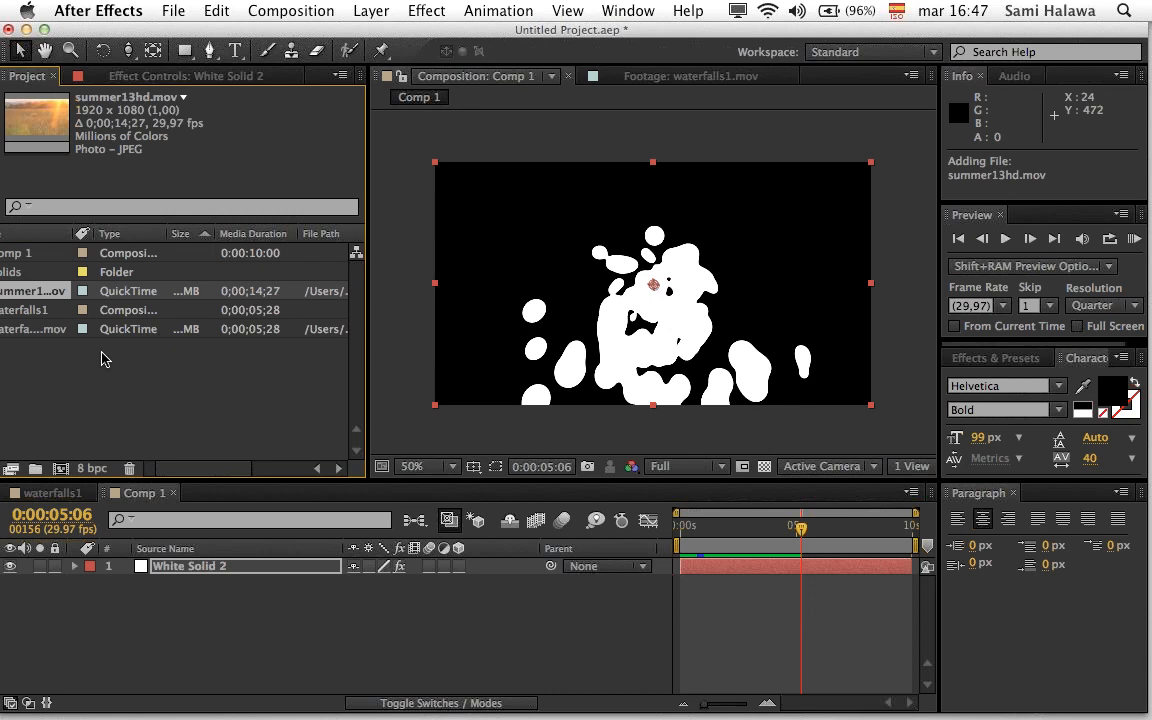
left_click(180, 441)
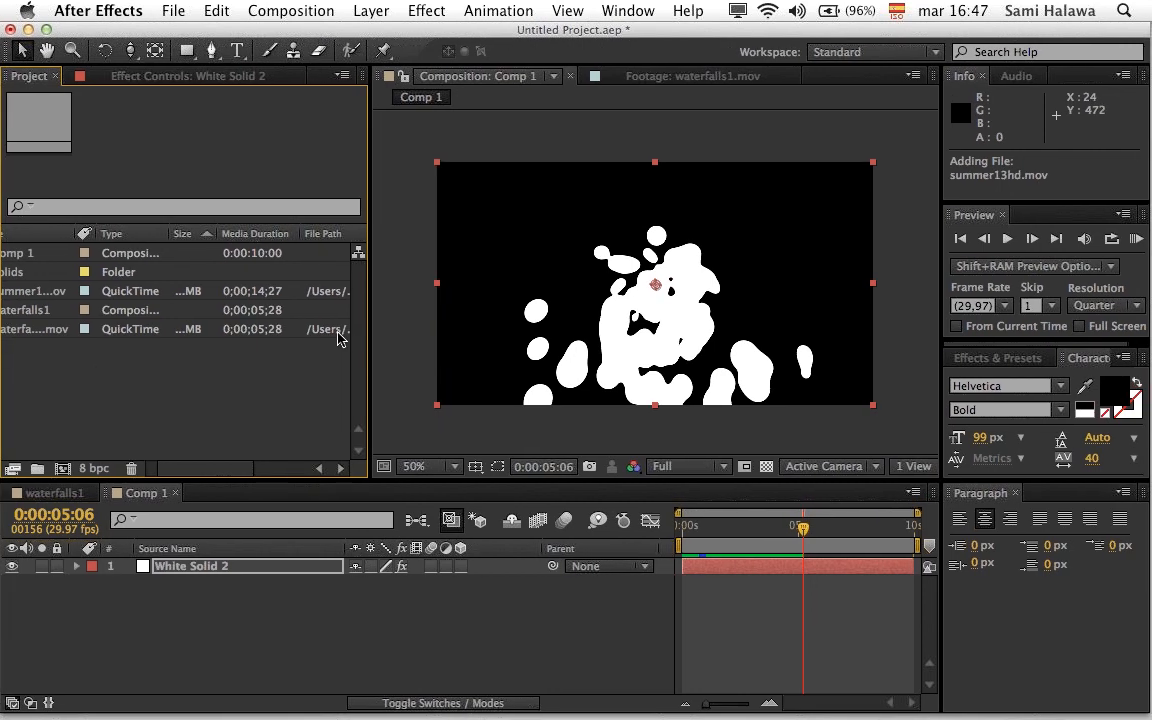
left_click_drag(200, 470, 190, 474)
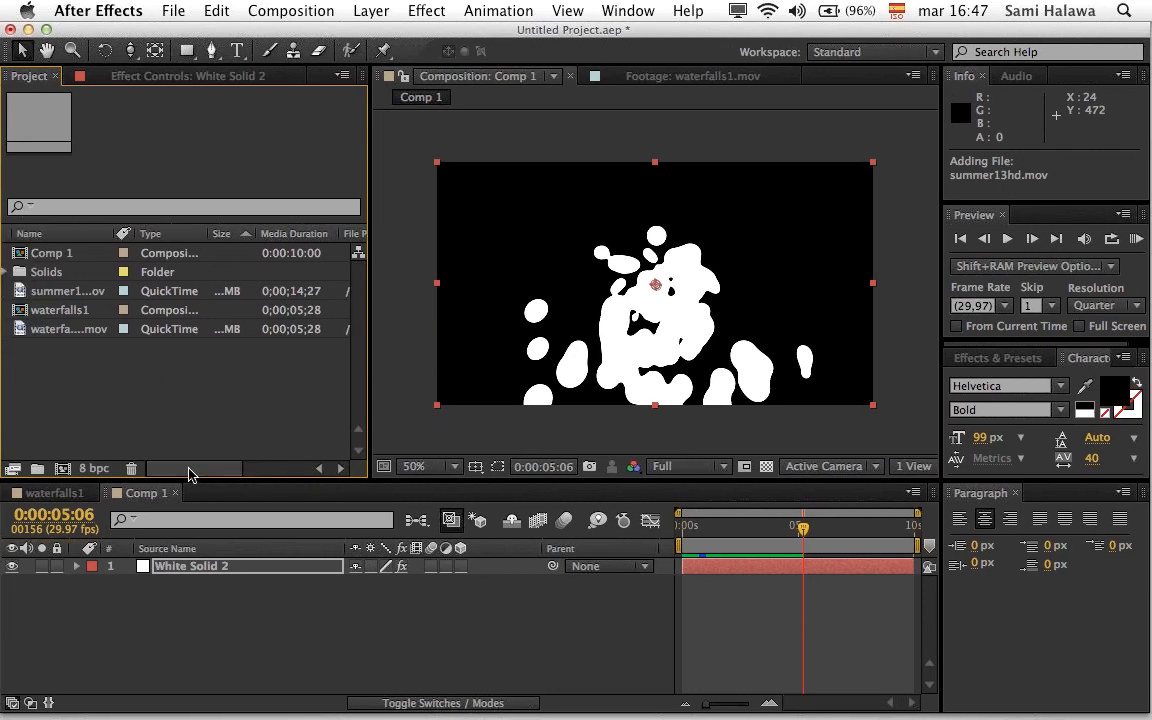
Step: Add summer13hd.mov to Comp 1 beneath White Solid 2 and scale it down to about 47%
left_click(62, 292)
left_click_drag(65, 295, 300, 648)
scroll(566, 370, "down", 4)
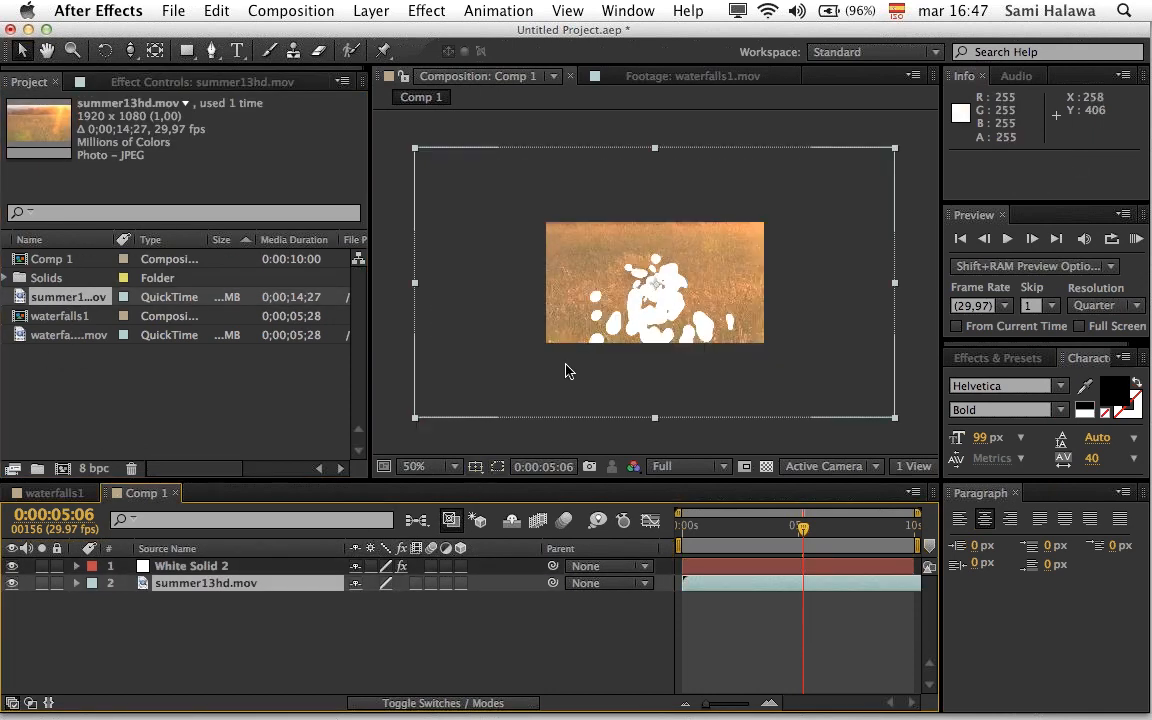
scroll(562, 365, "up", 2)
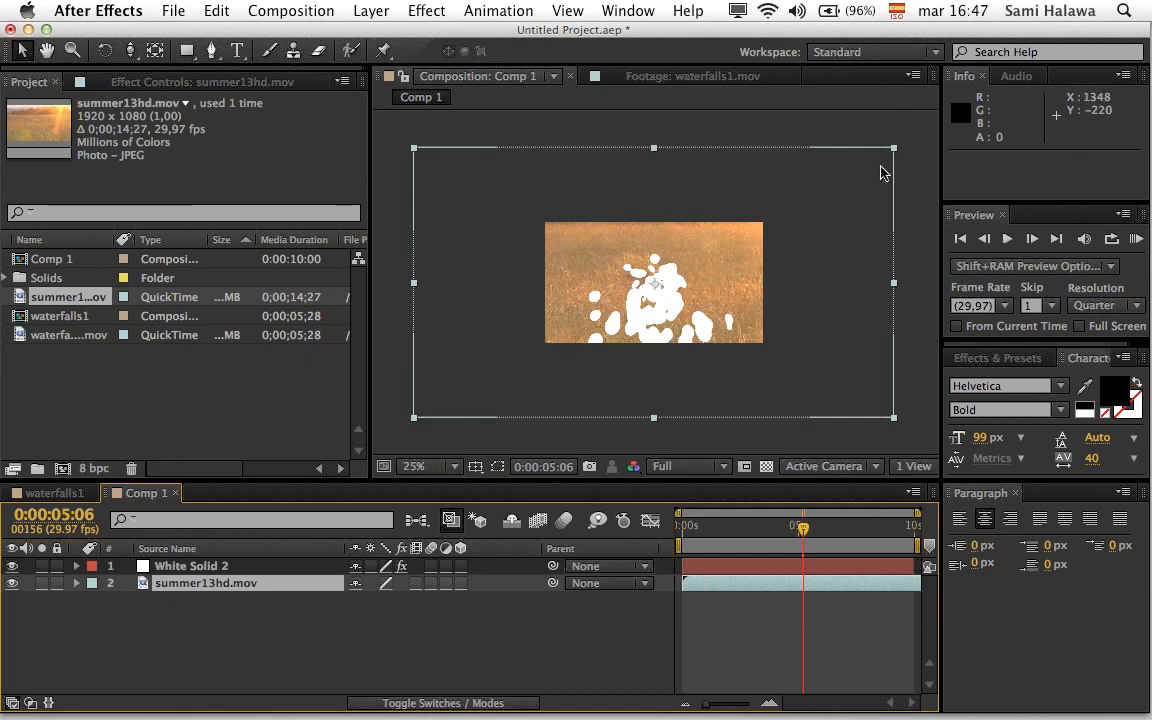
left_click_drag(894, 149, 768, 222)
key("period")
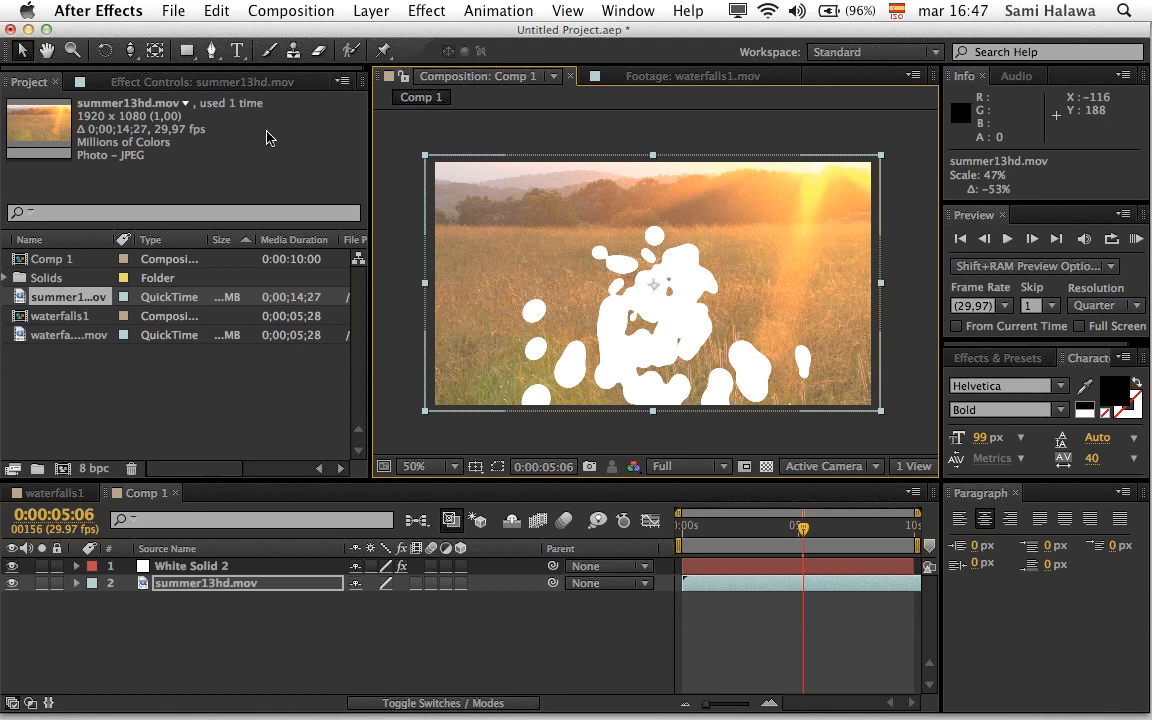
Step: Hide White Solid 2 and select the summer13hd.mov layer for effect editing
left_click(128, 81)
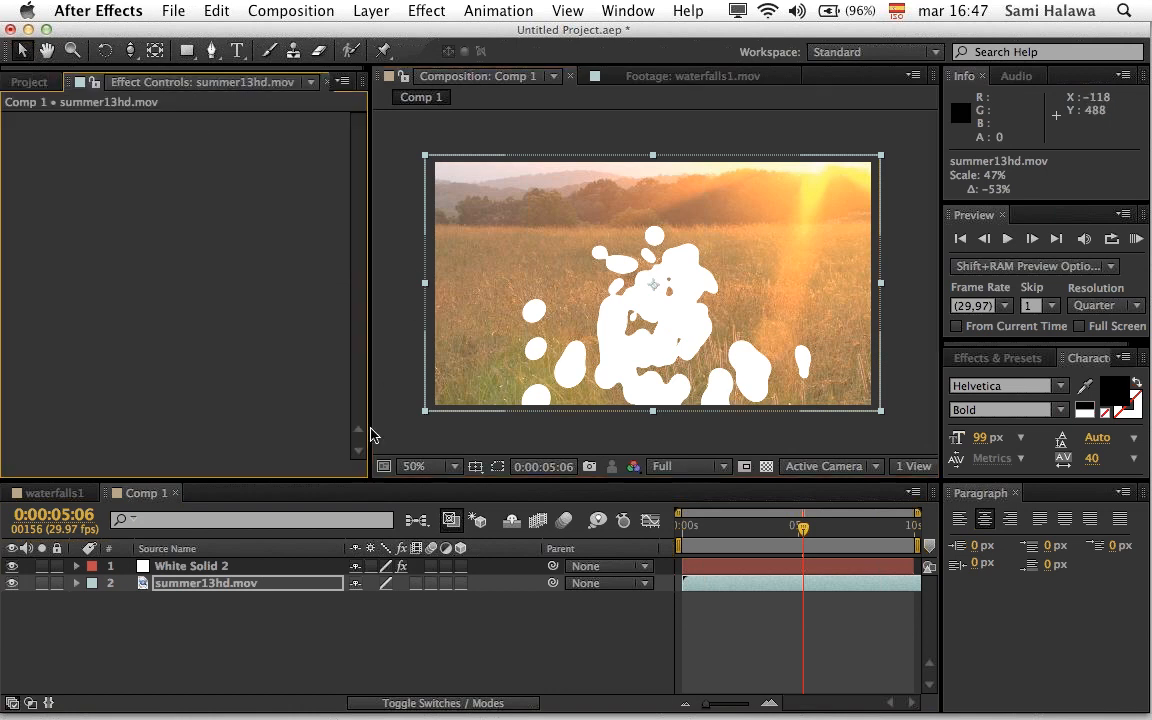
left_click(220, 567)
left_click(211, 583)
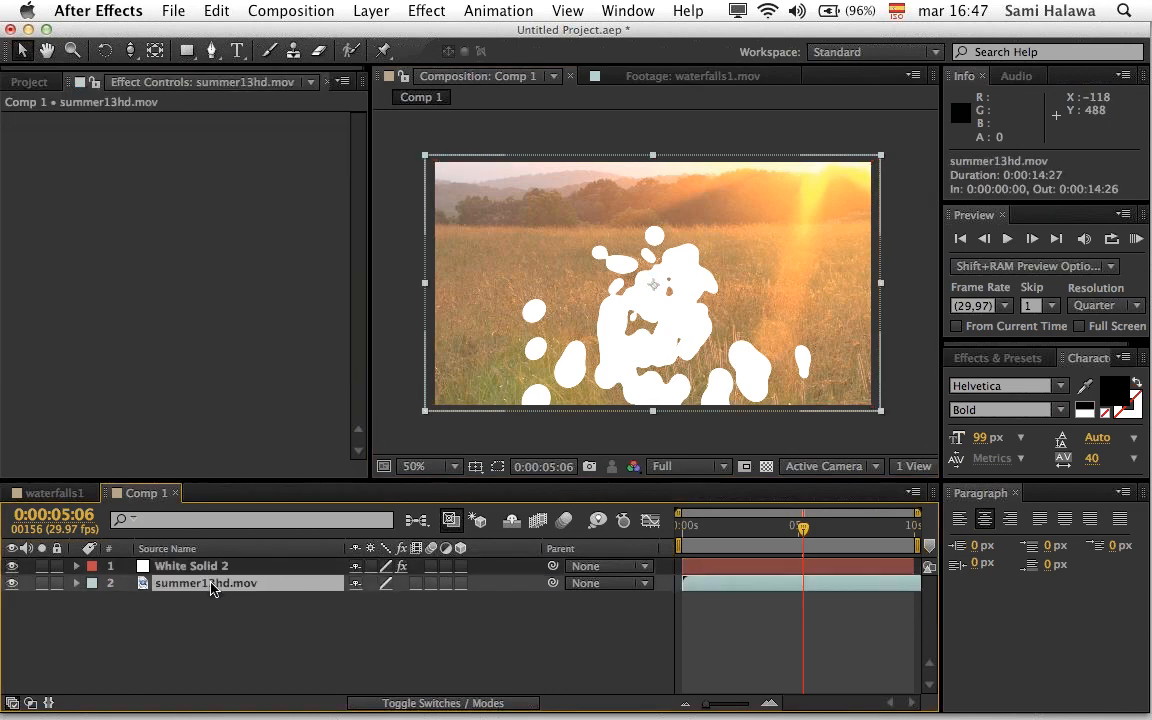
left_click(11, 566)
Step: Apply the CC Mr. Mercury simulation effect to the summer13hd.mov layer
right_click(137, 207)
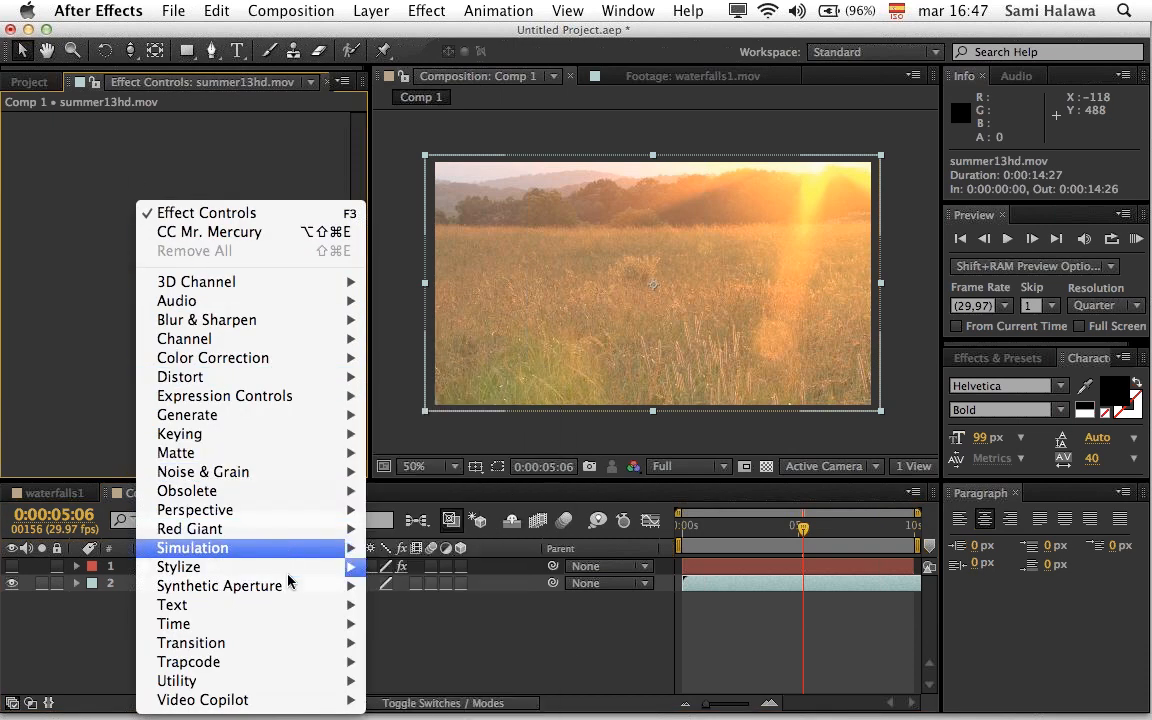
mouse_move(282, 567)
mouse_move(300, 548)
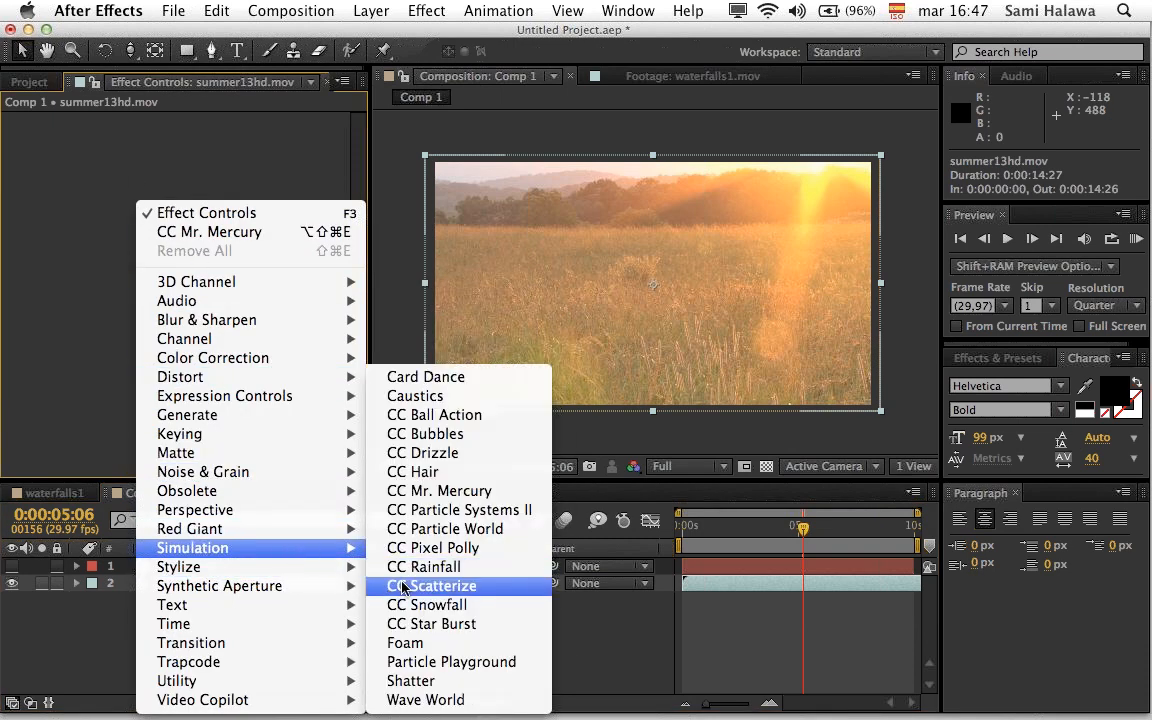
left_click(437, 490)
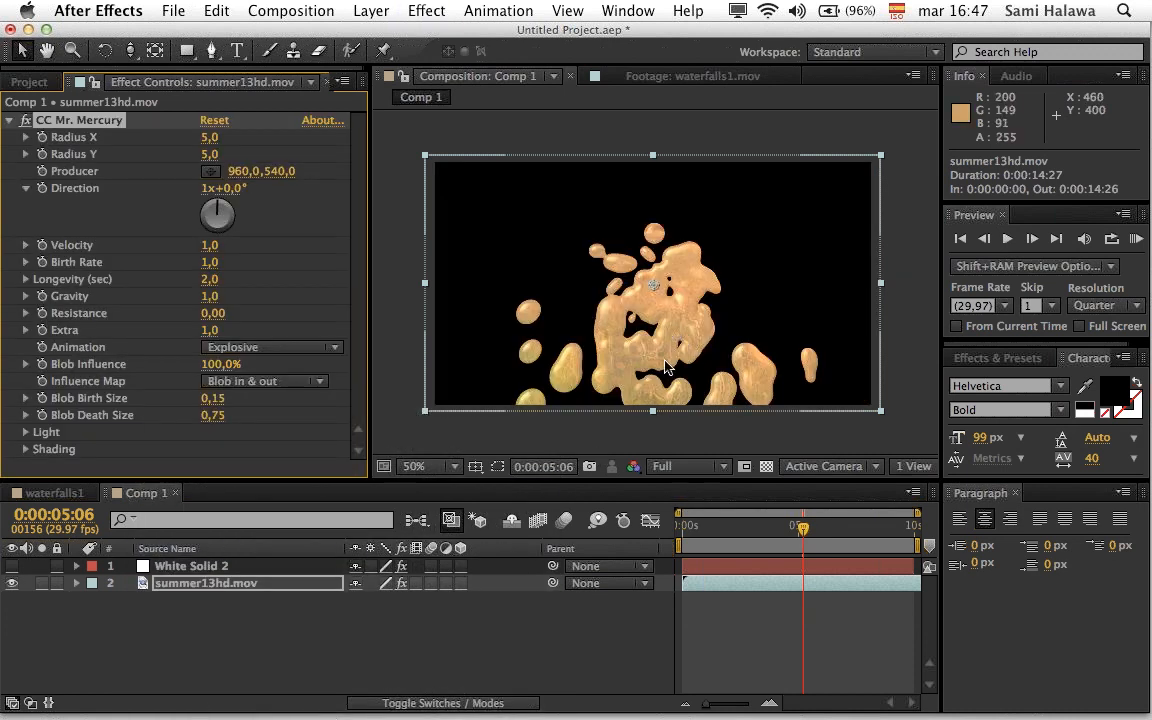
Step: Preview the CC Mr. Mercury effect on the summer13hd.mov footage and stop at 0:00:05:21
key("period")
key("space")
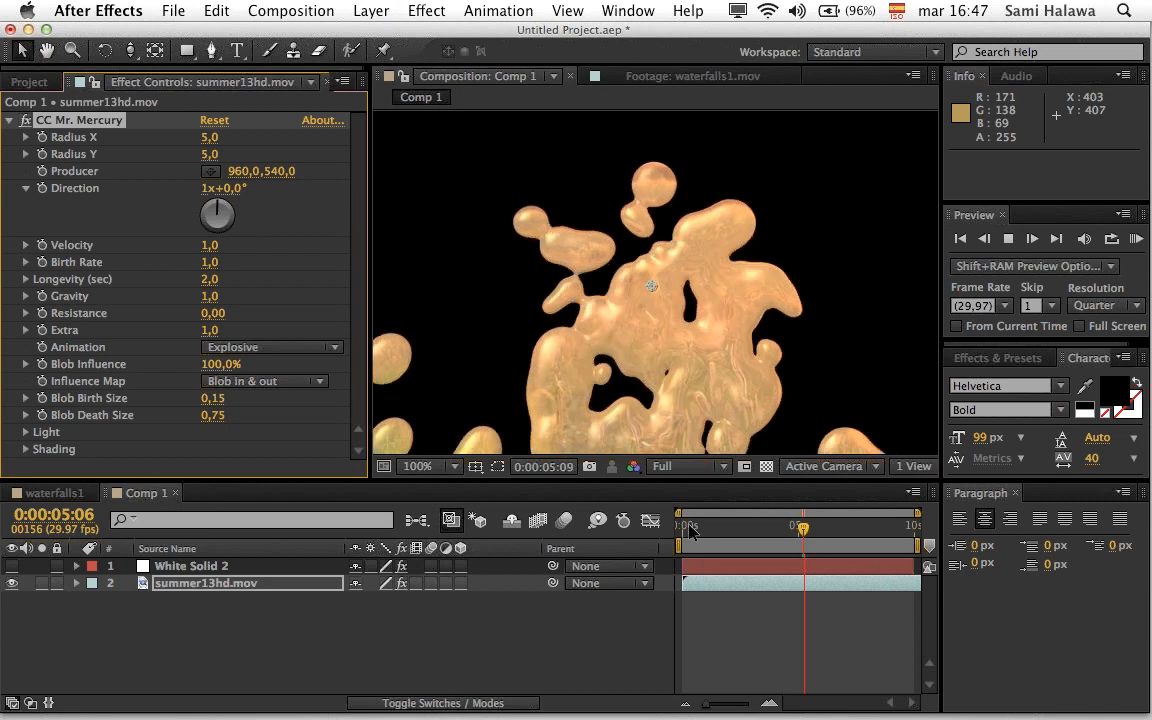
key("space")
key("comma")
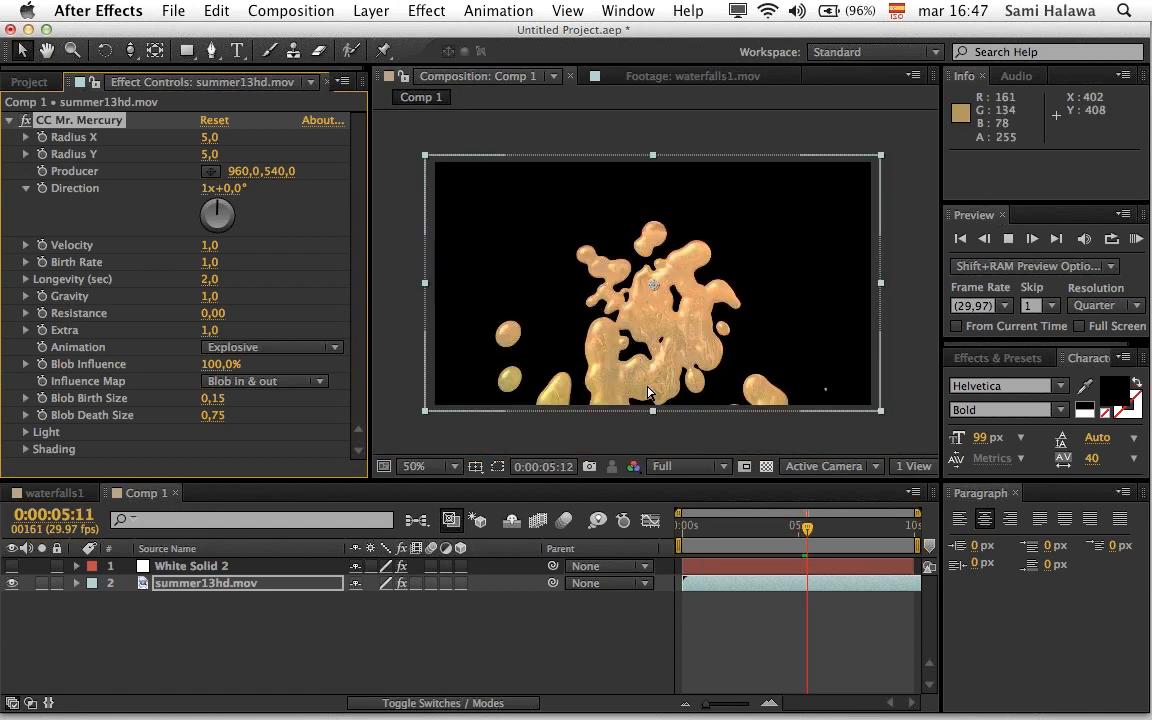
key("space")
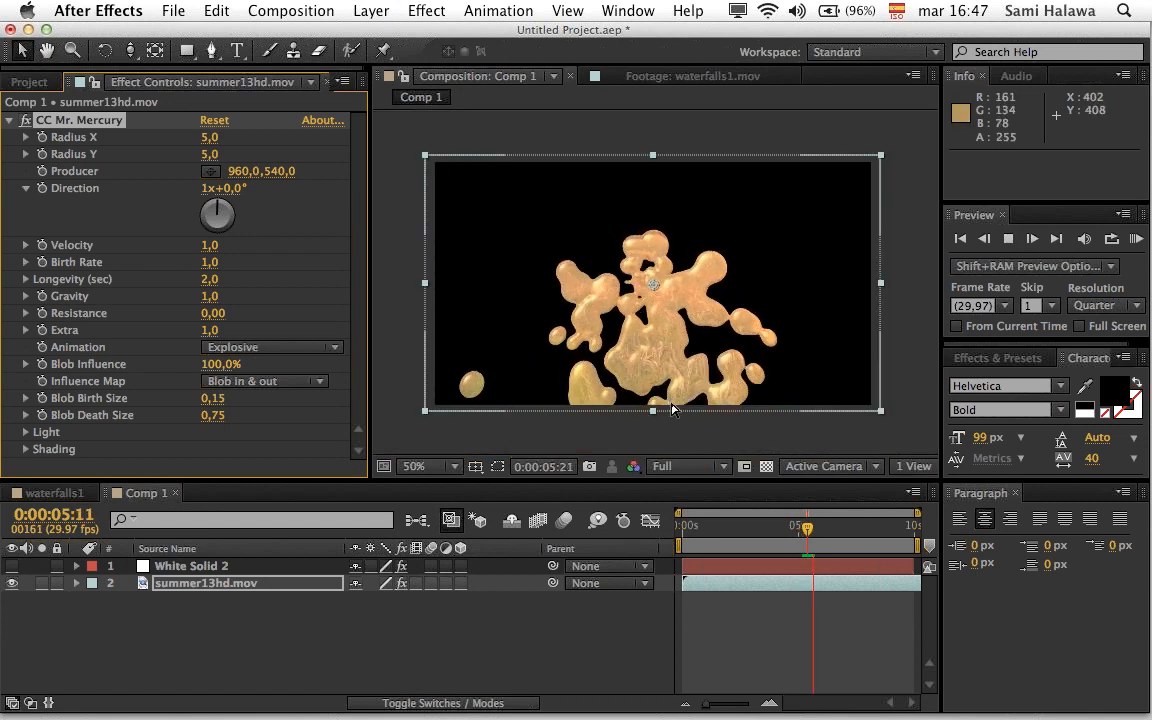
key("space")
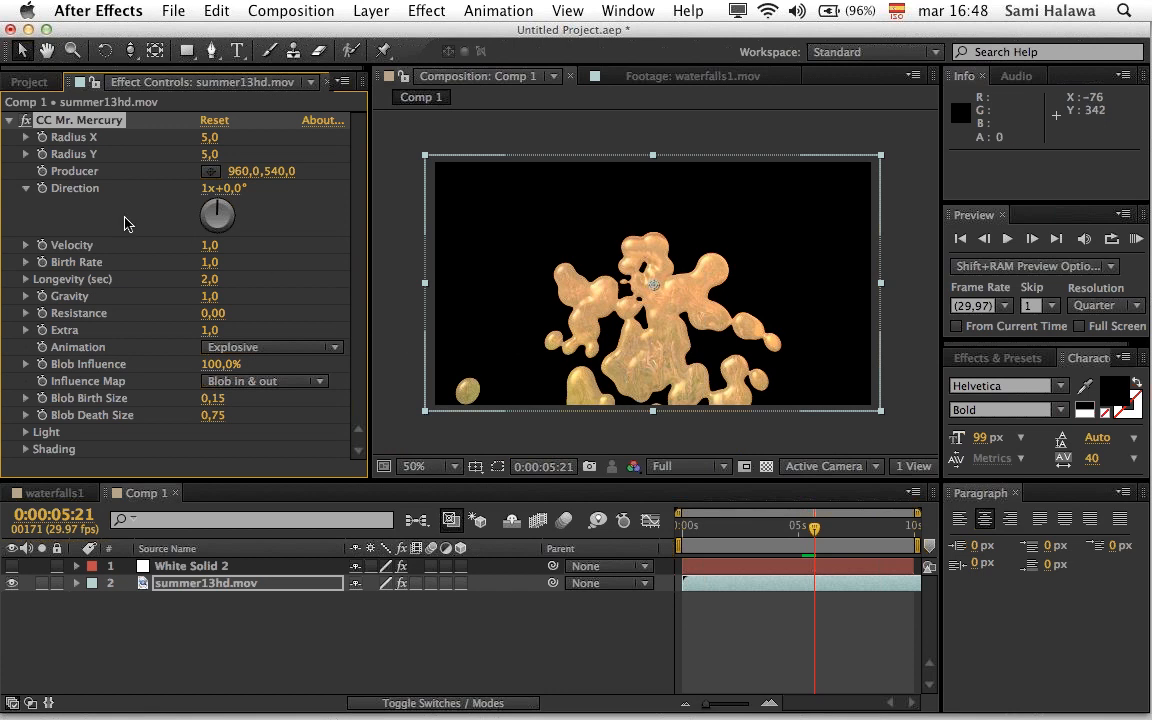
Step: Replace CC Mr. Mercury on the summer13hd.mov layer with the CC Bubbles simulation effect and preview it
key("Delete")
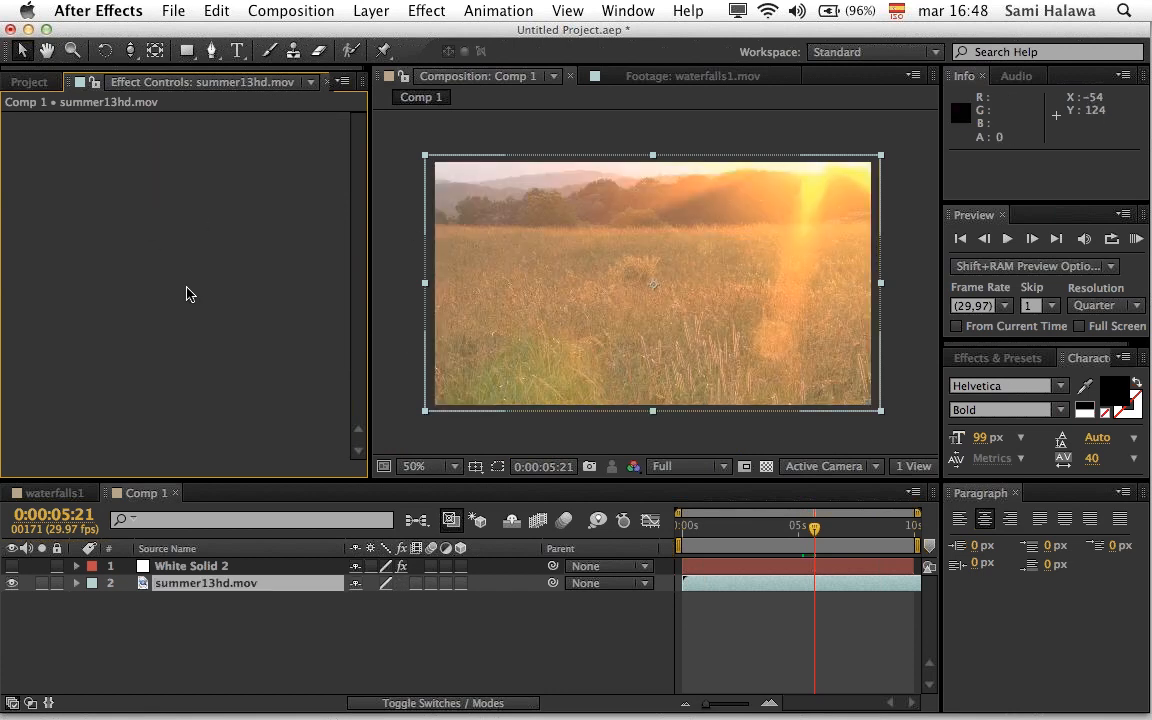
right_click(186, 296)
mouse_move(321, 548)
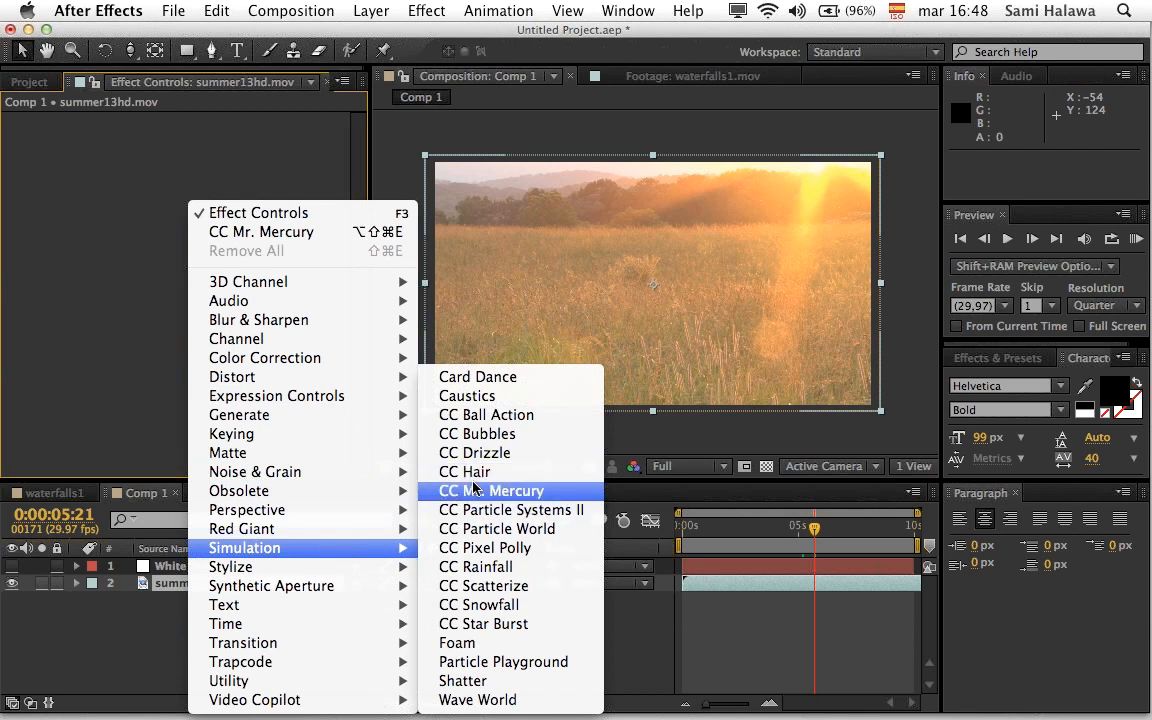
left_click(480, 433)
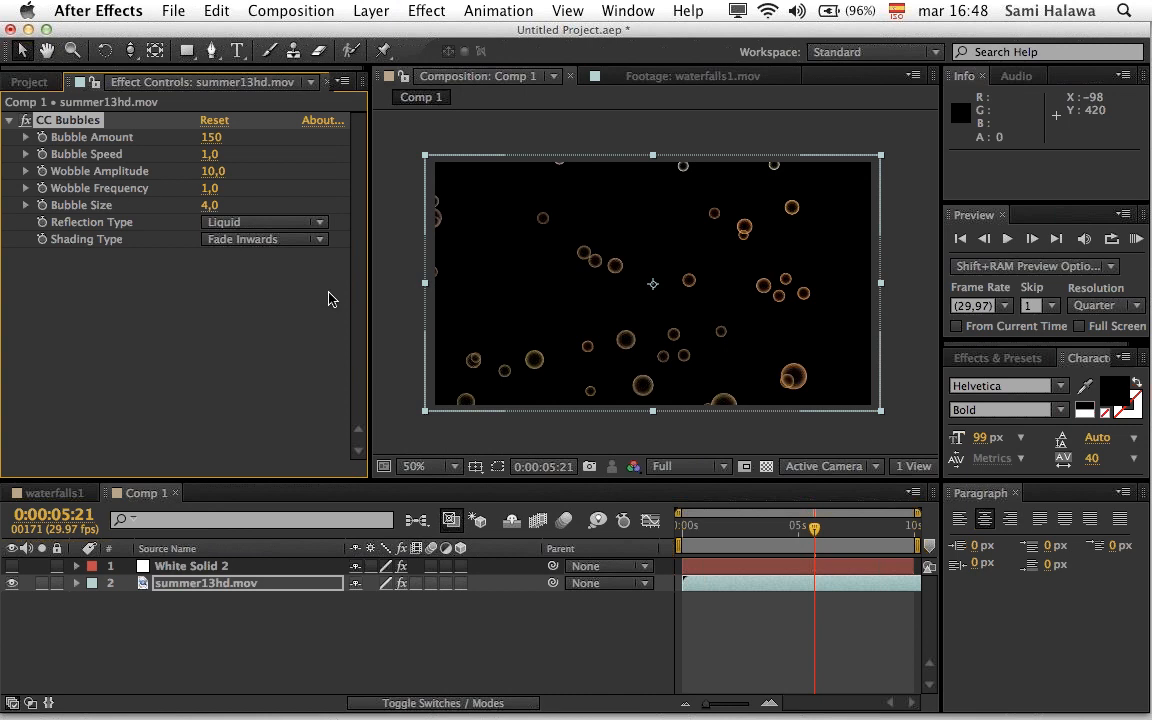
key("space")
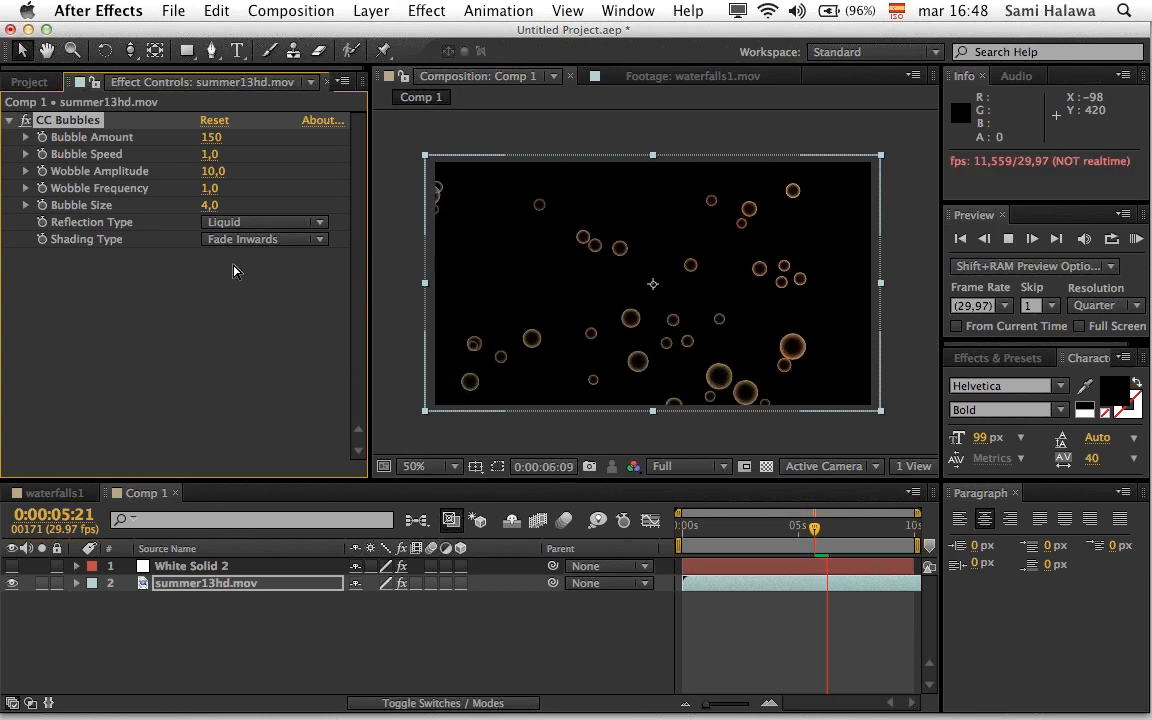
Step: Remove the CC Bubbles effect from the summer13hd.mov layer
key("Delete")
right_click(182, 285)
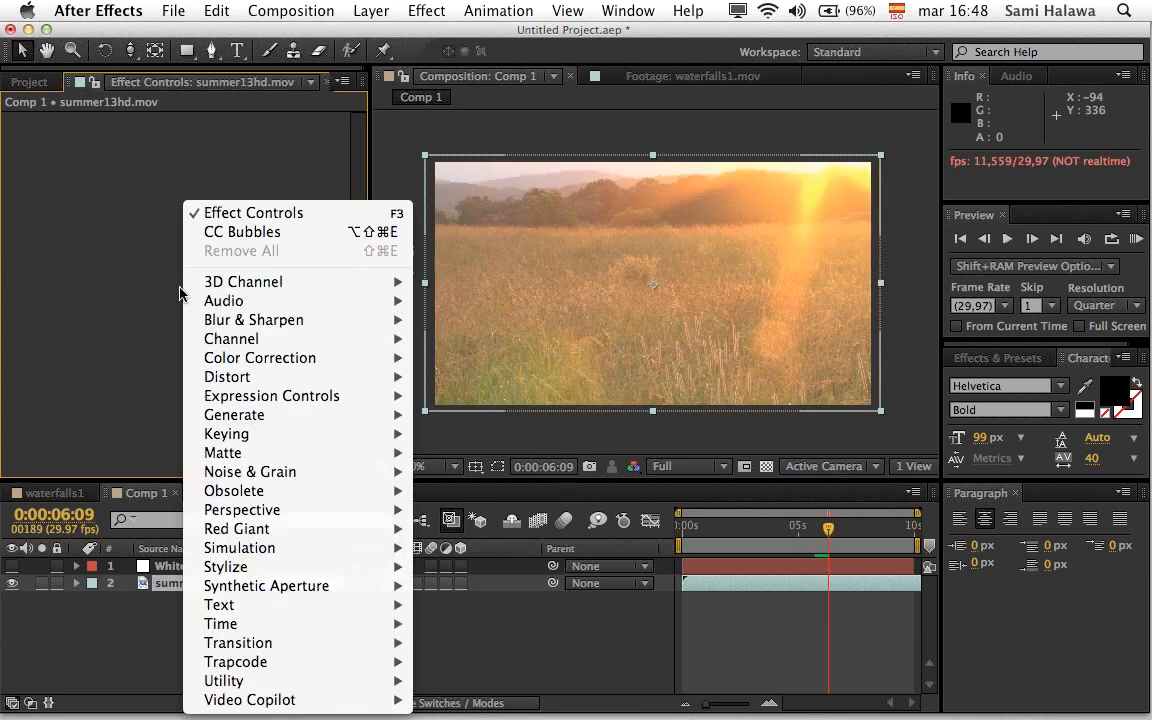
left_click(130, 385)
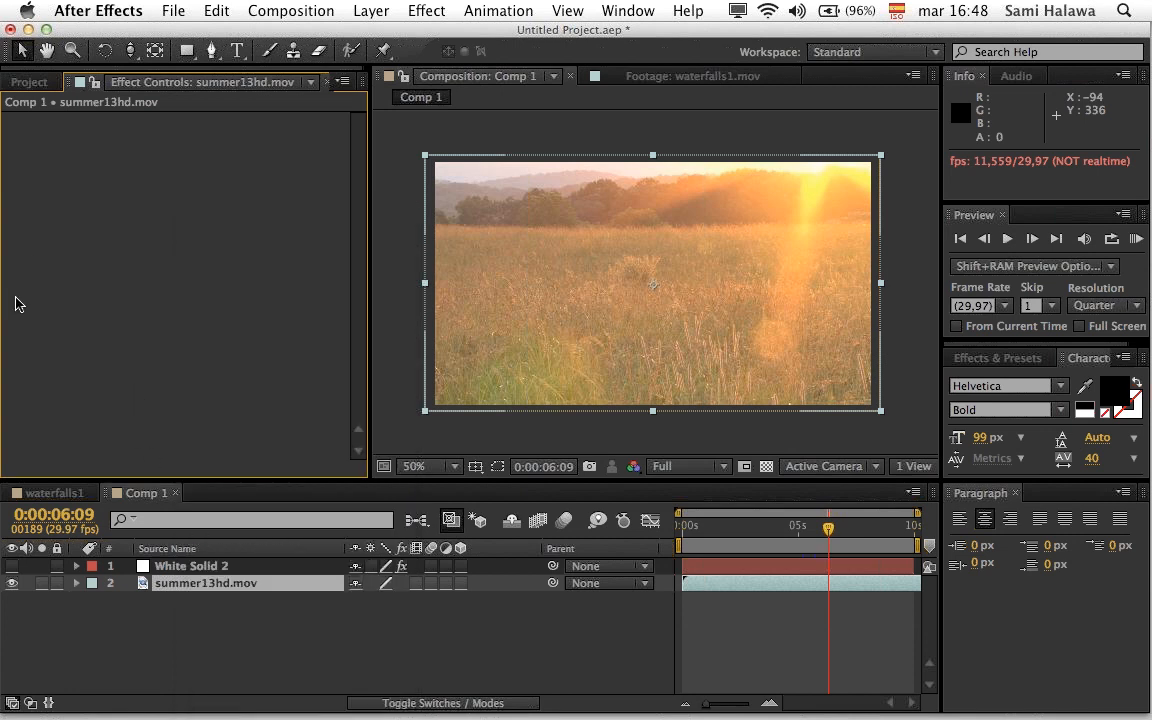
Step: Add waterfalls1.mov to Comp 1 between White Solid 2 and summer13hd.mov, and hide the summer13hd.mov layer
left_click(65, 83)
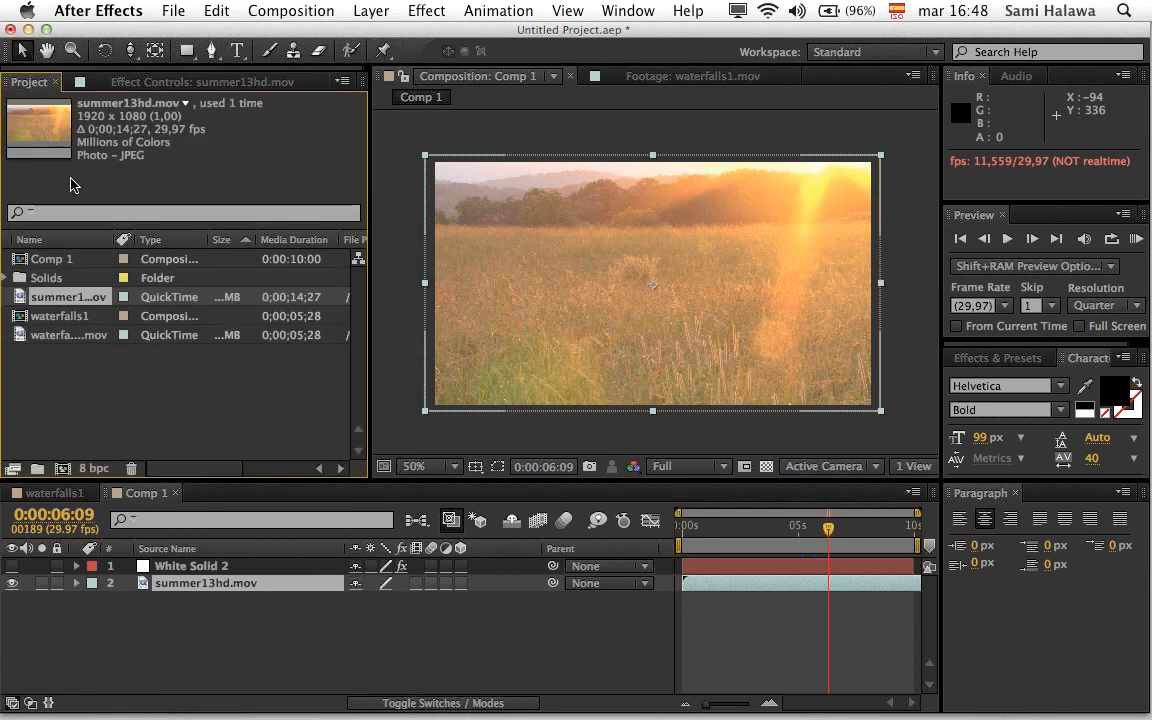
left_click(64, 279)
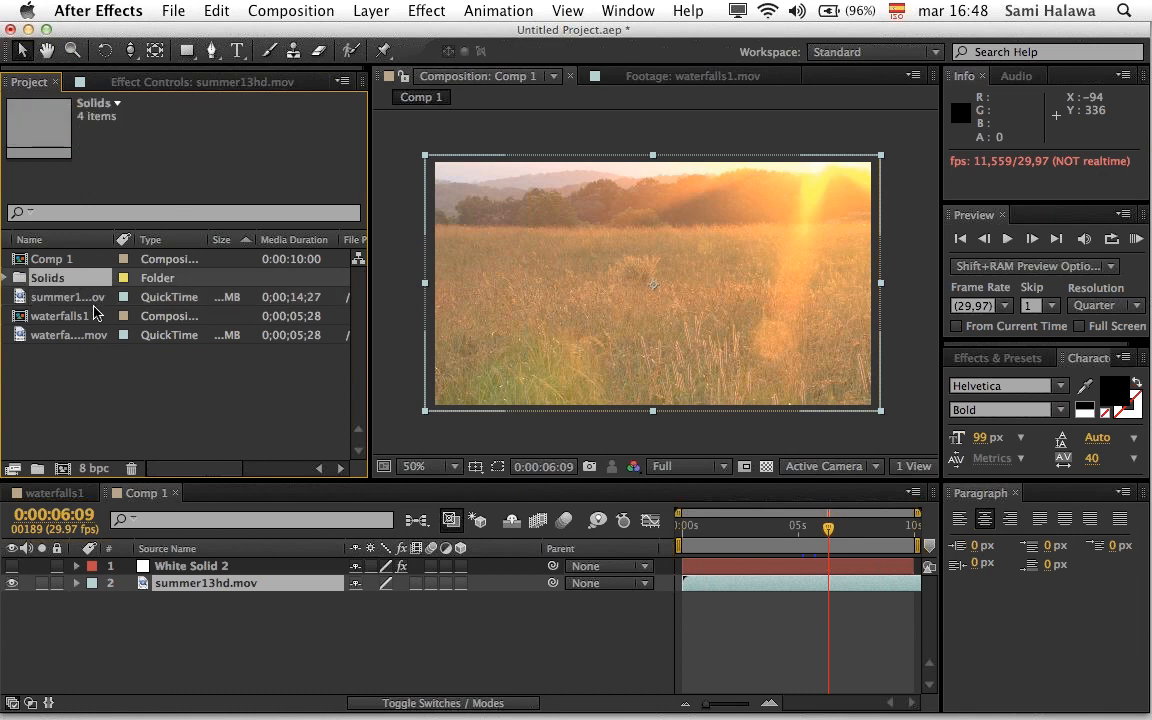
left_click(88, 336)
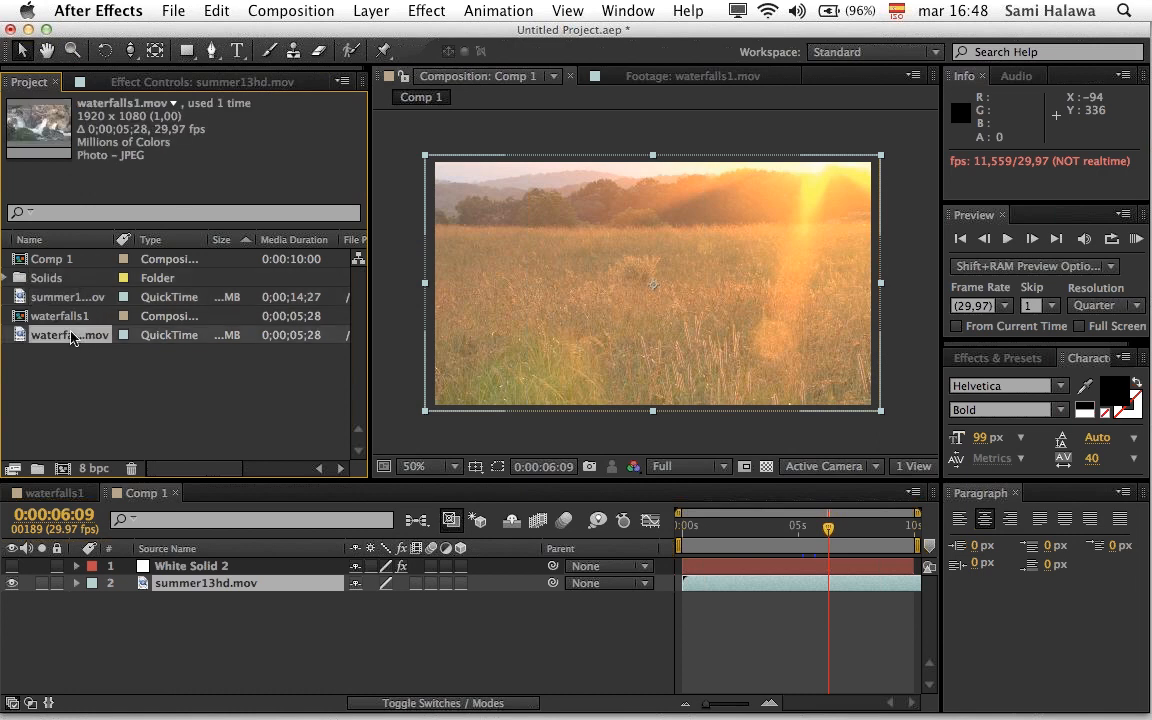
left_click_drag(75, 336, 265, 580)
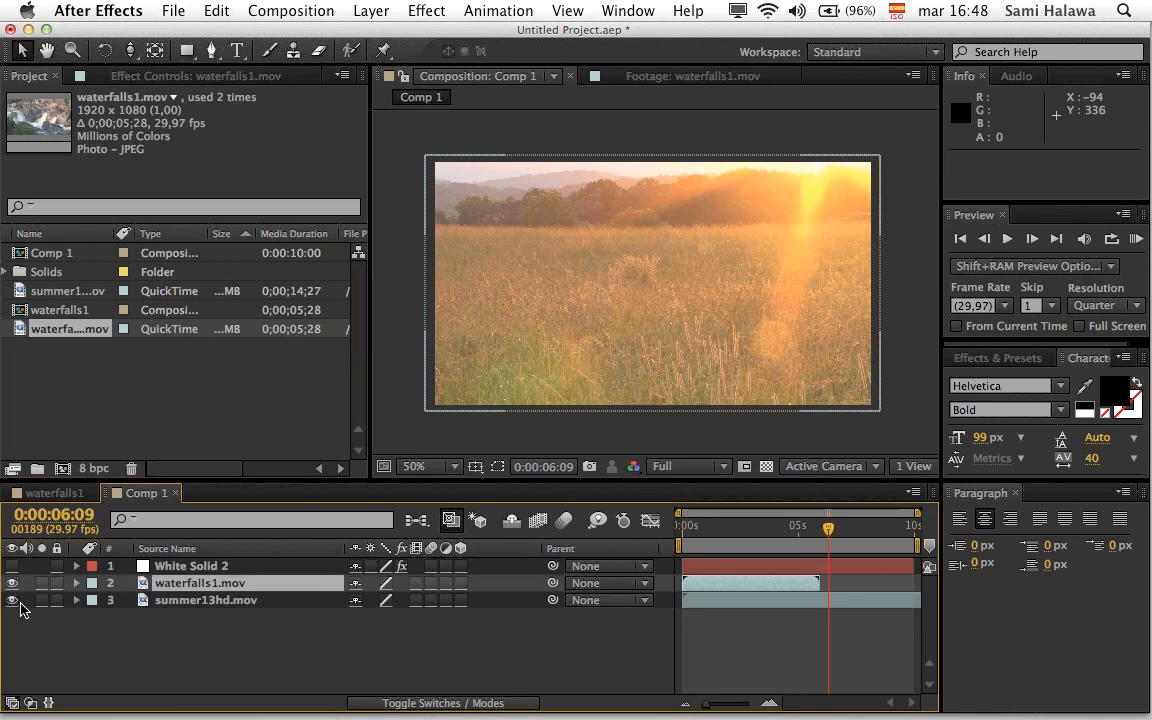
left_click(12, 600)
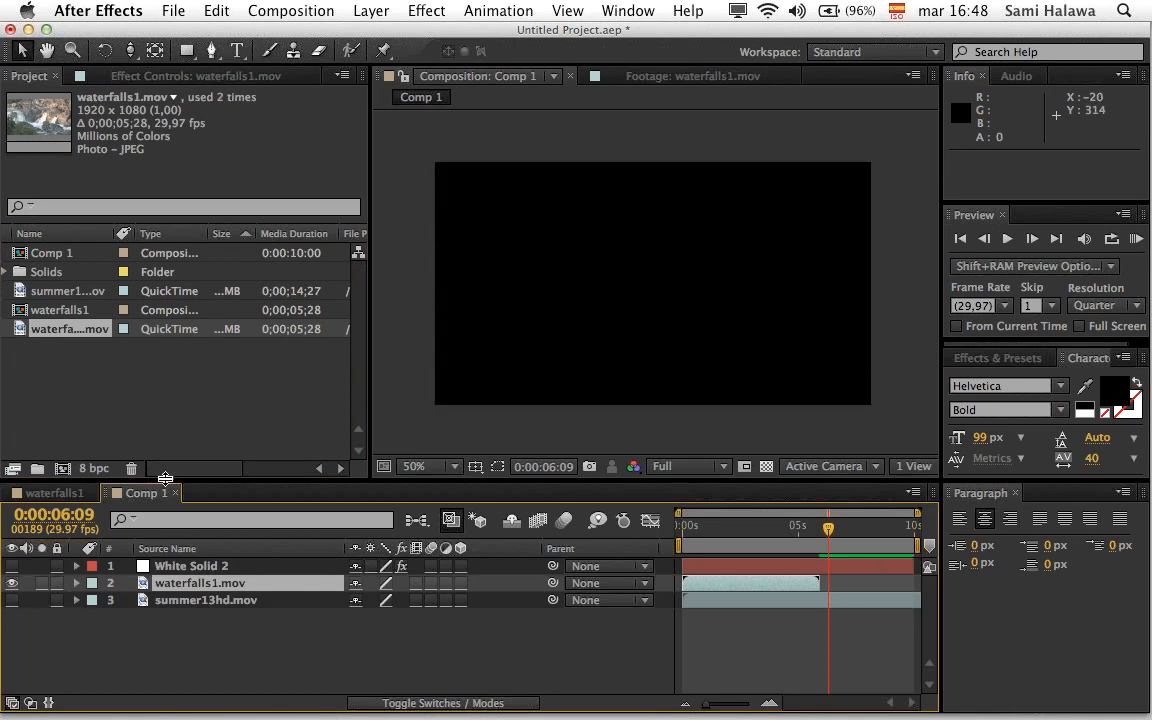
Step: At 0:00:01:29, scale the waterfalls1.mov layer down to about 48% so it just covers the composition frame
left_click(727, 527)
left_click(122, 72)
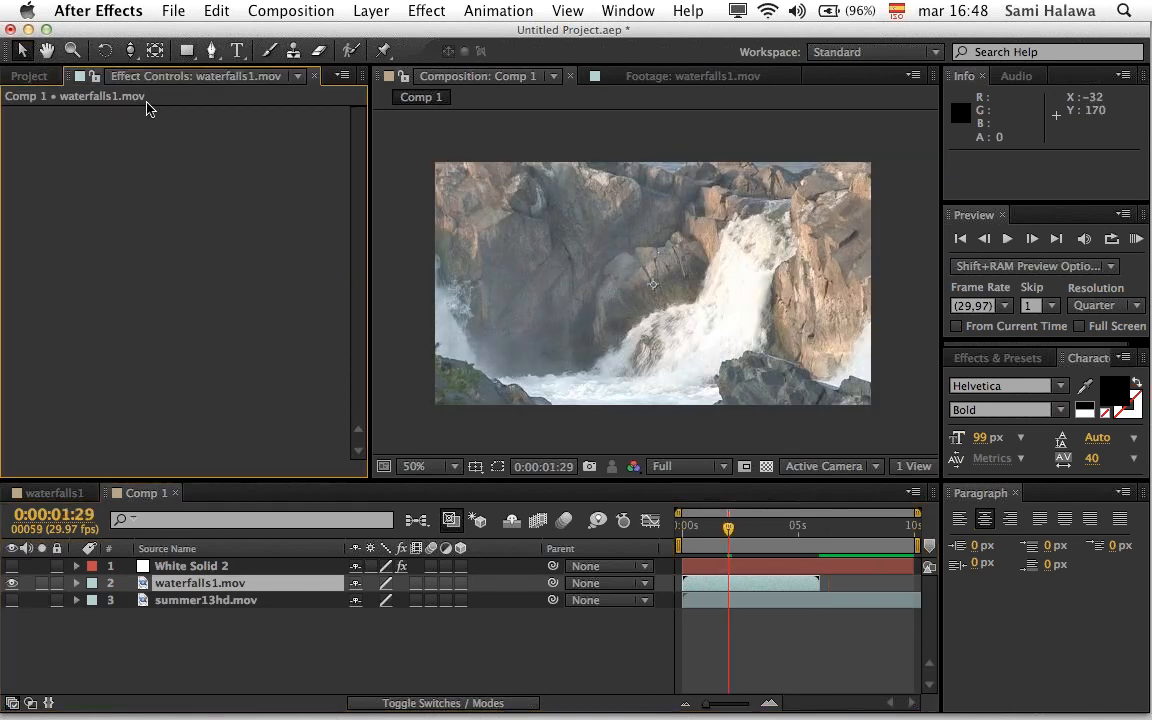
left_click(688, 584)
scroll(706, 290, "down", 3)
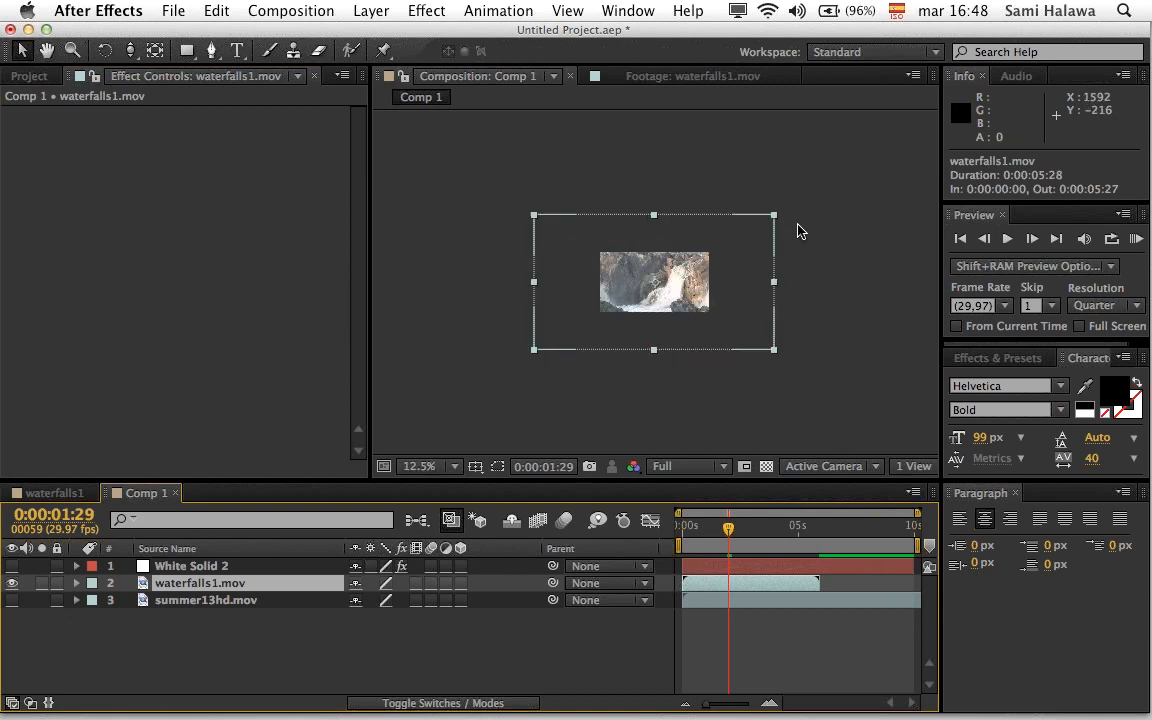
left_click_drag(775, 219, 711, 250)
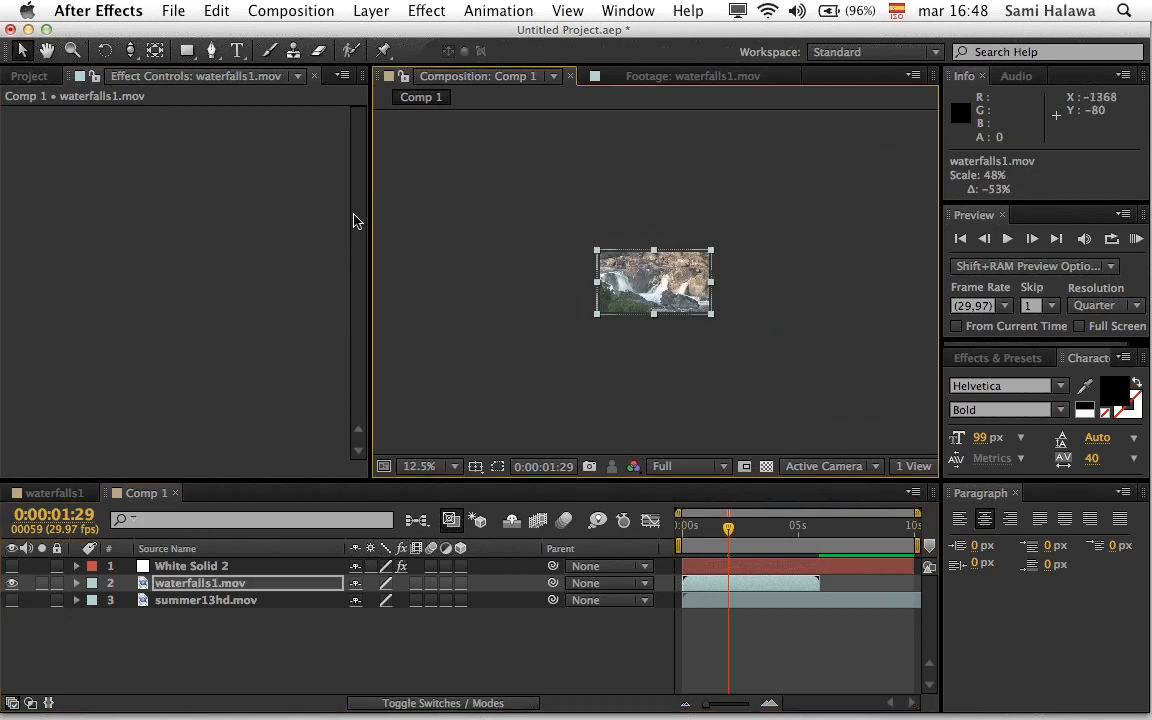
scroll(520, 244, "up", 4)
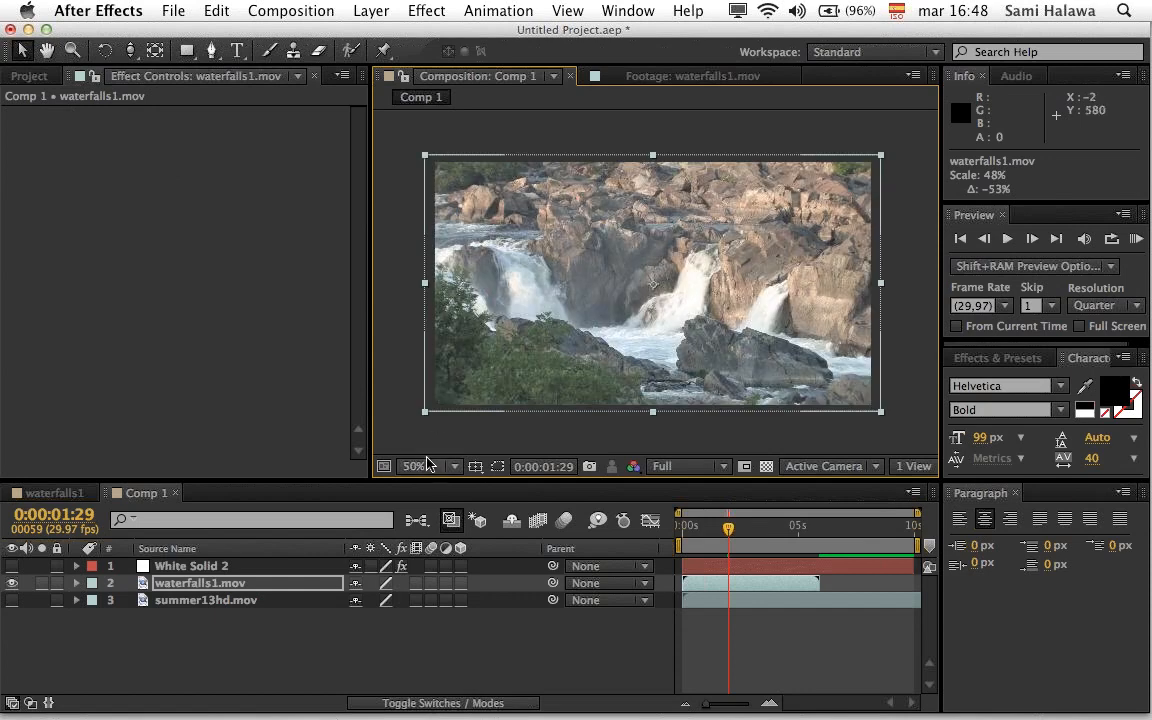
Step: Apply the CC Rainfall simulation effect to the waterfalls1.mov layer
left_click(260, 583)
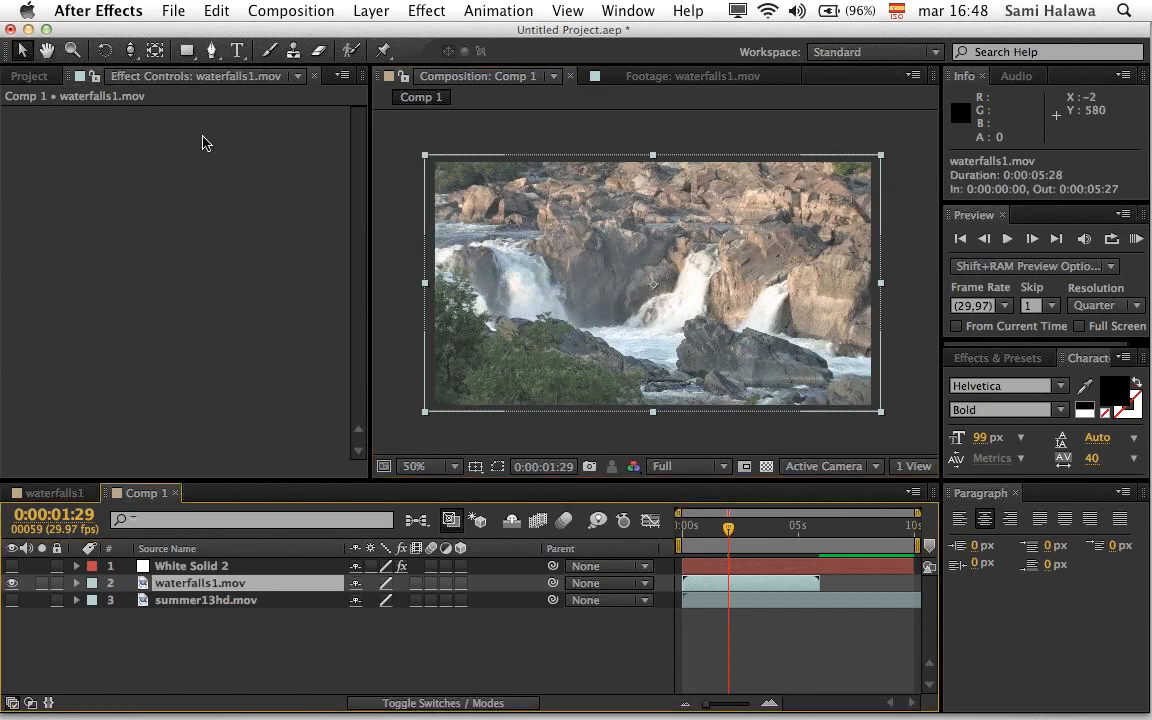
right_click(185, 163)
mouse_move(316, 492)
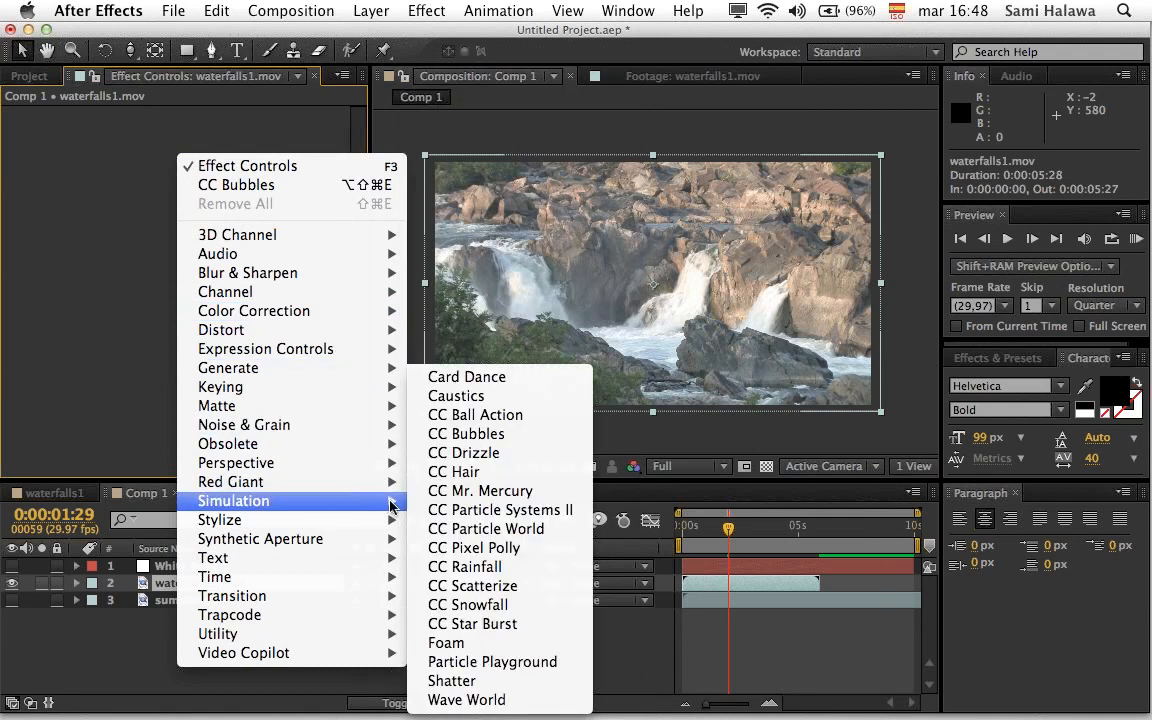
left_click(481, 566)
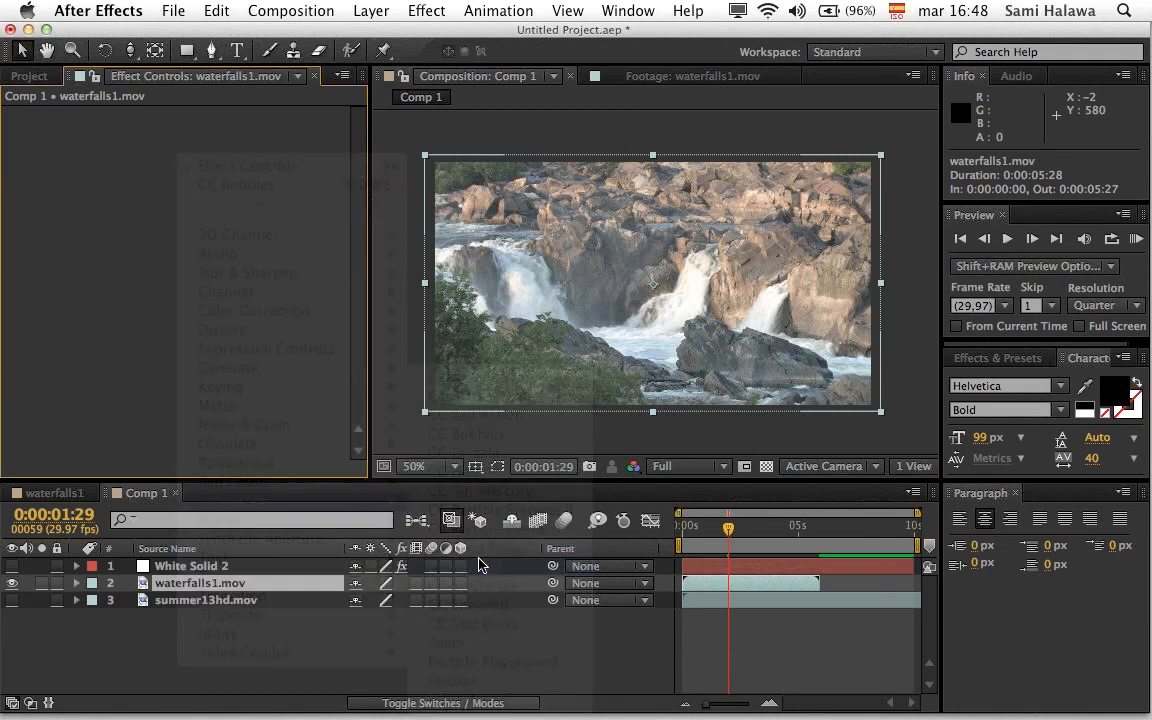
Step: Inspect the rain on the waterfall footage up close, and preview it from 0:00:00:01 to 0:00:01:05
key("period")
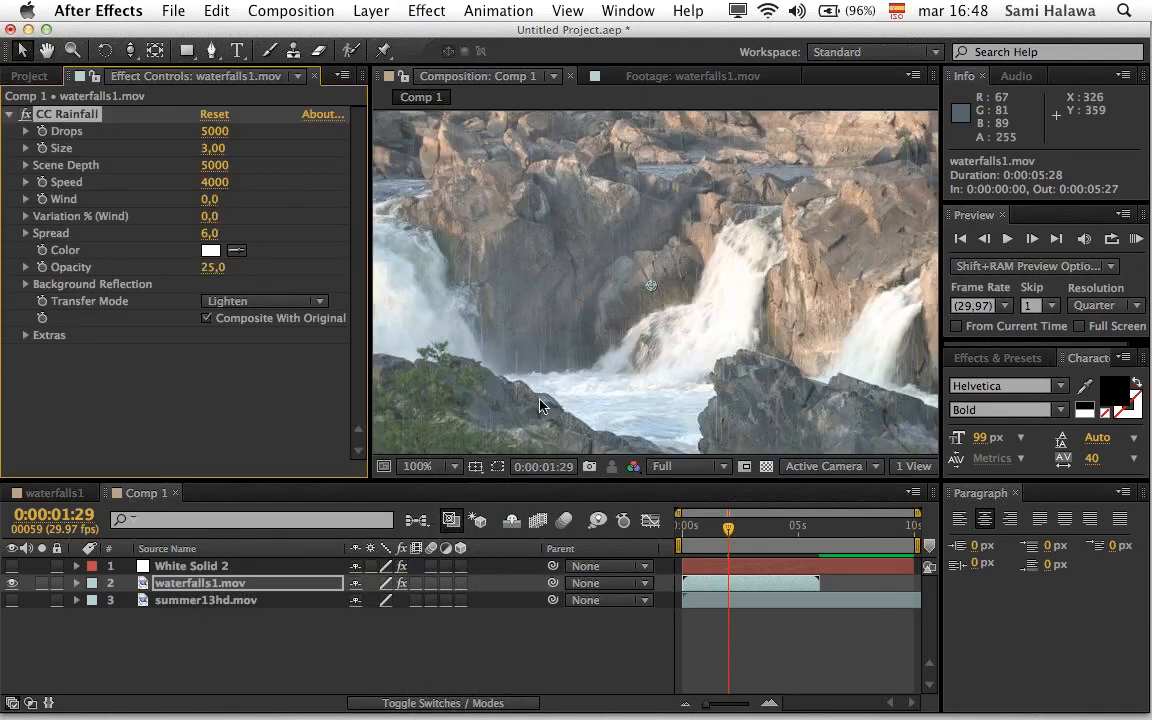
key("comma")
left_click_drag(721, 533, 684, 543)
key("space")
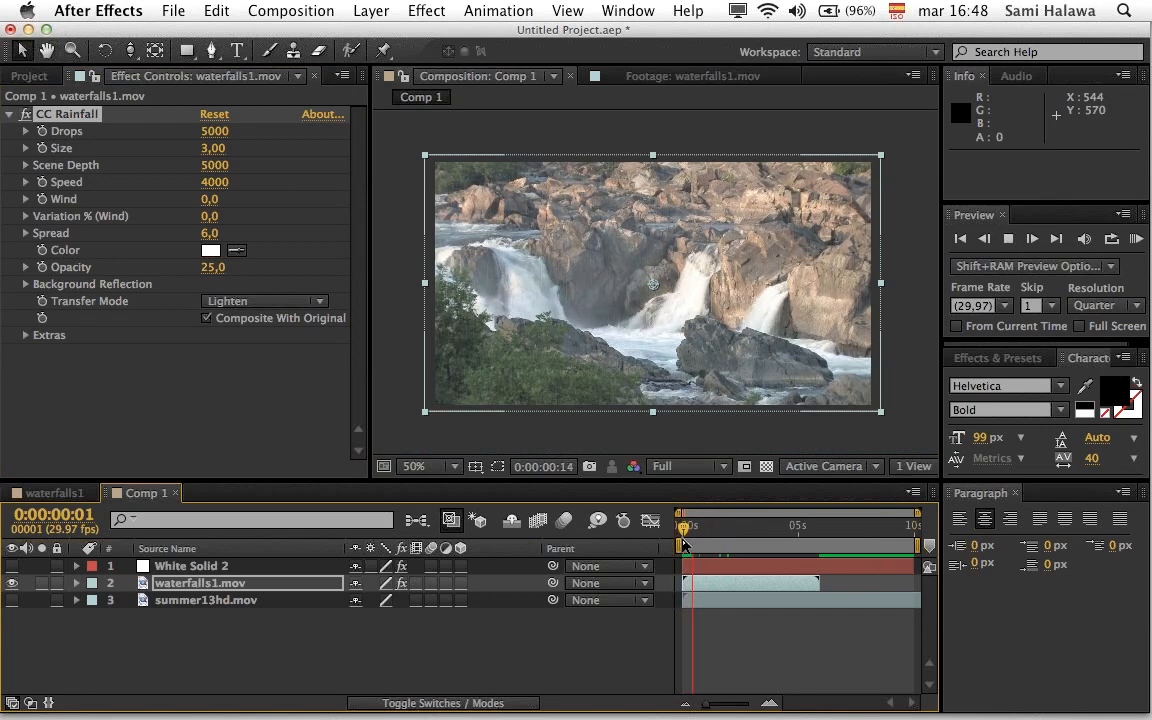
key("space")
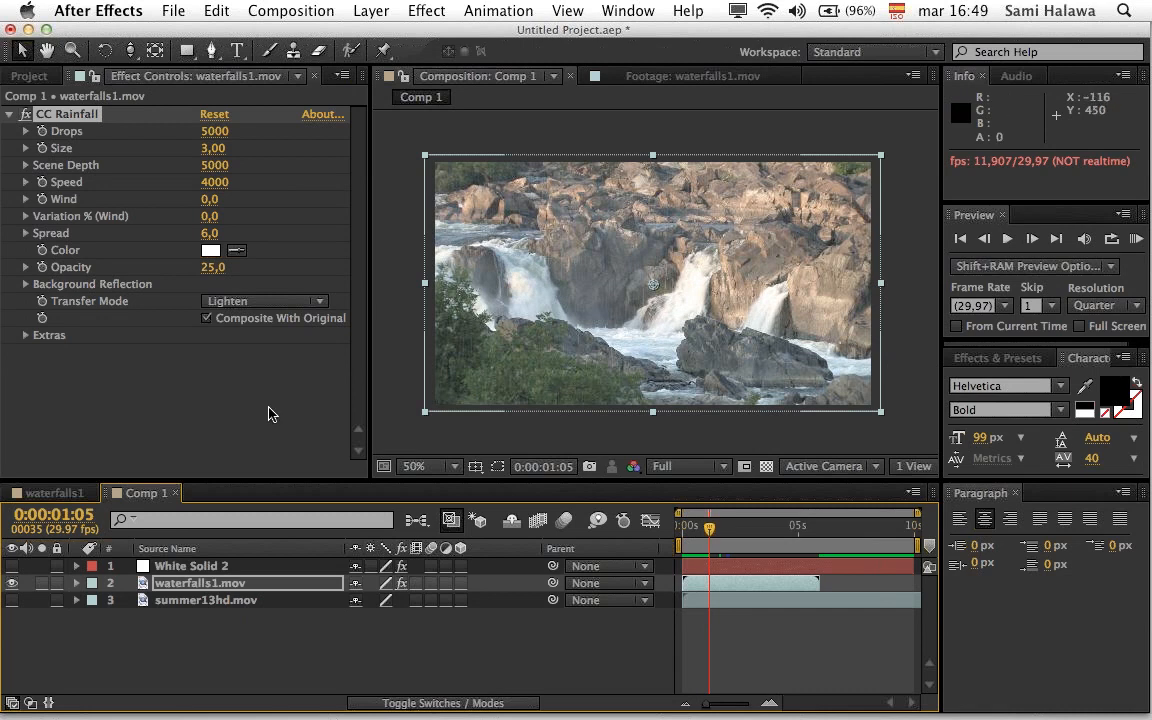
Step: Add a Levels color correction to the waterfalls1.mov layer and raise its Input Black to 31
right_click(275, 360)
mouse_move(290, 358)
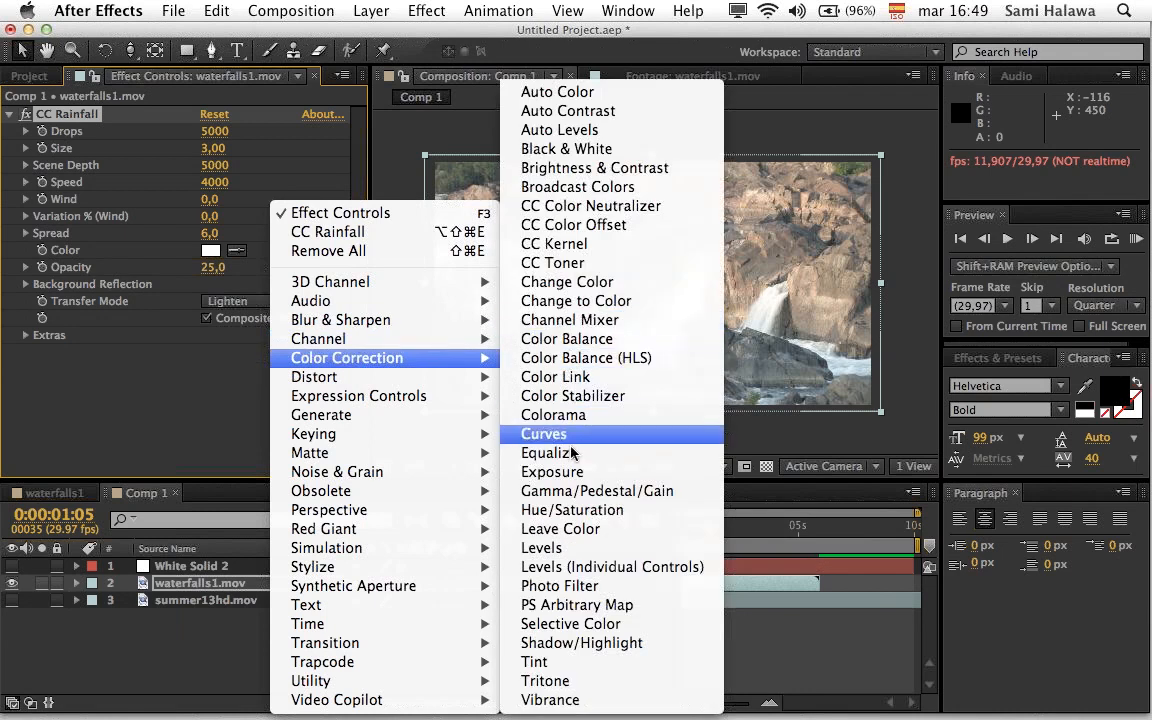
left_click(568, 553)
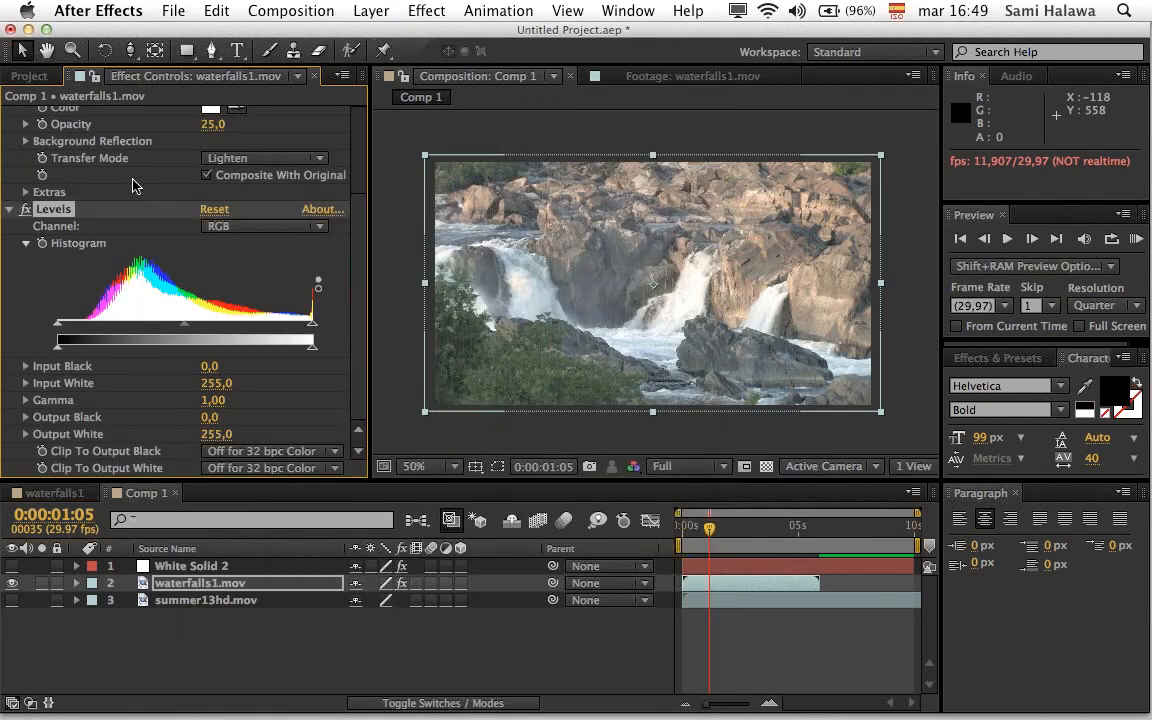
left_click_drag(58, 325, 89, 327)
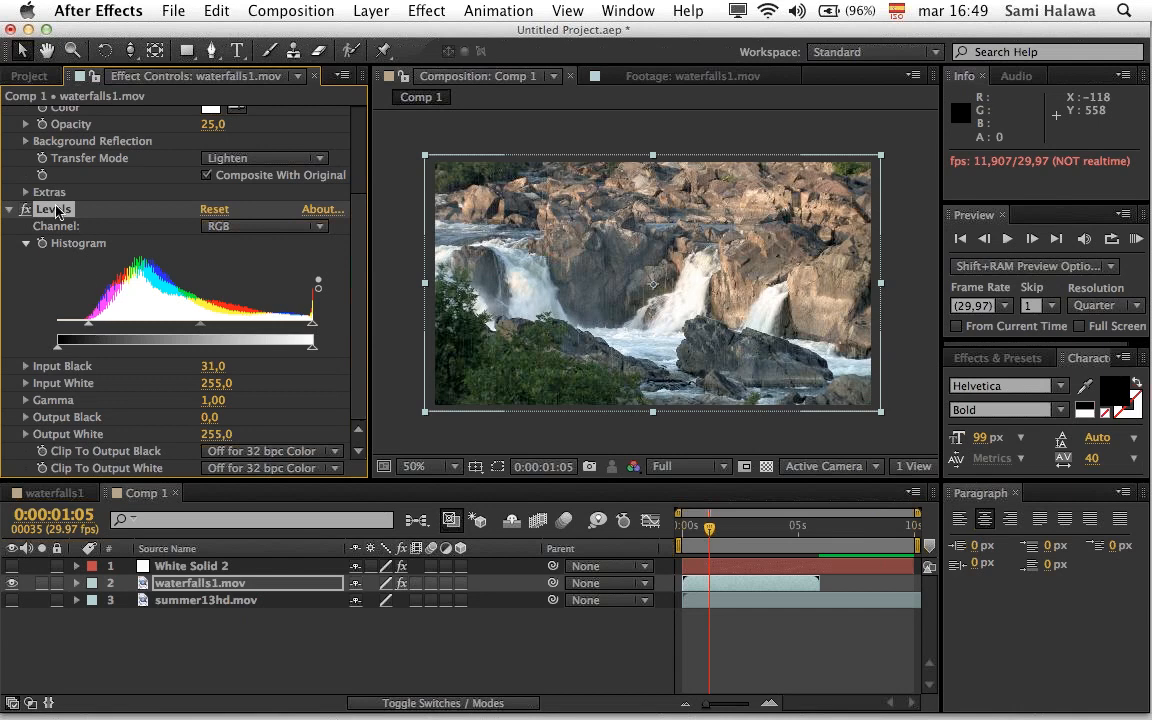
Step: Move the Levels effect ahead of CC Rainfall and preview the rain up to 0:00:01:11
left_click_drag(60, 211, 113, 105)
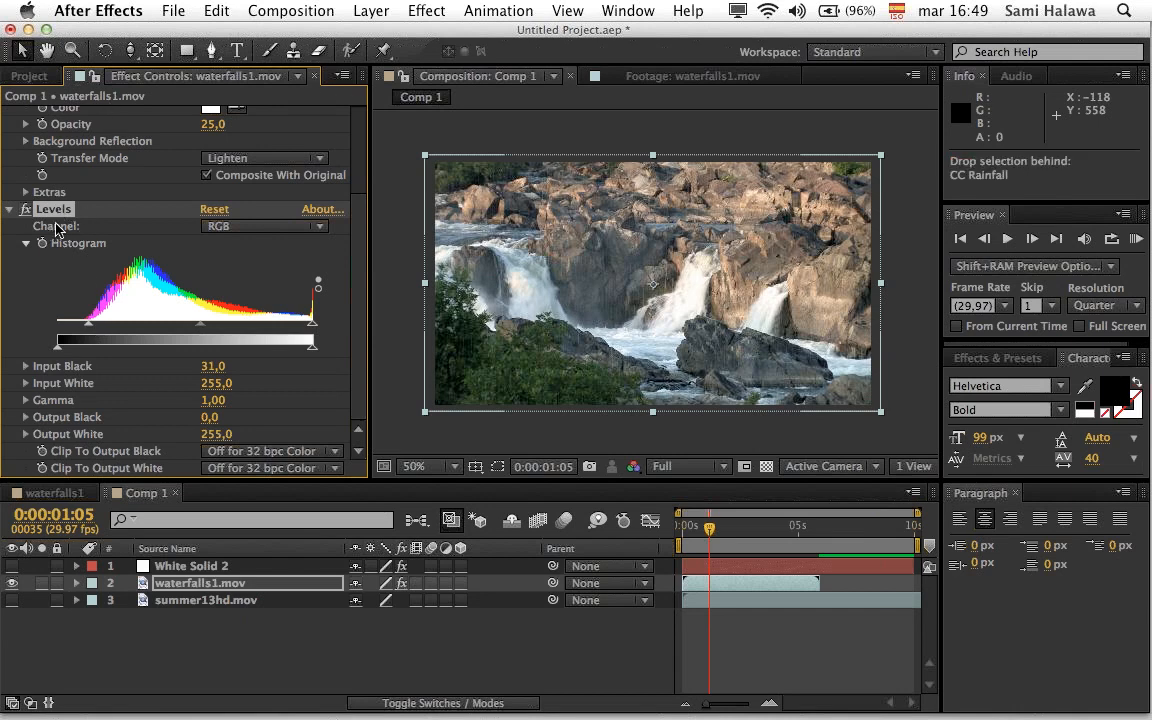
scroll(58, 222, "up", 3)
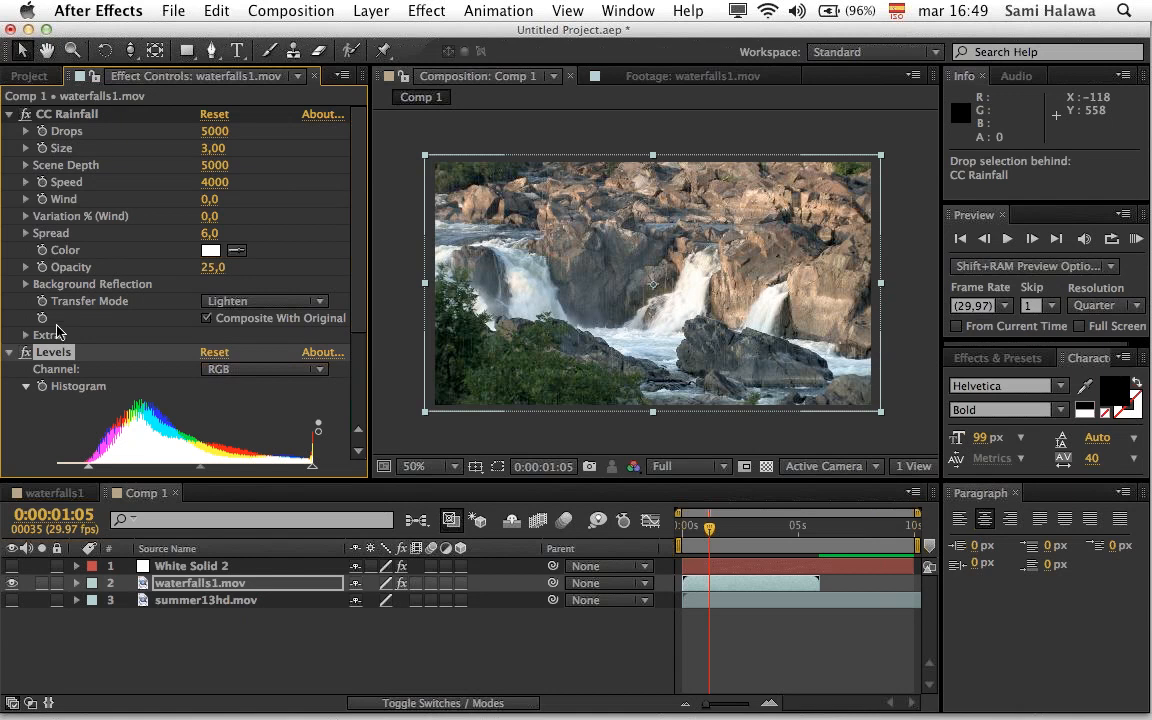
left_click_drag(57, 357, 60, 114)
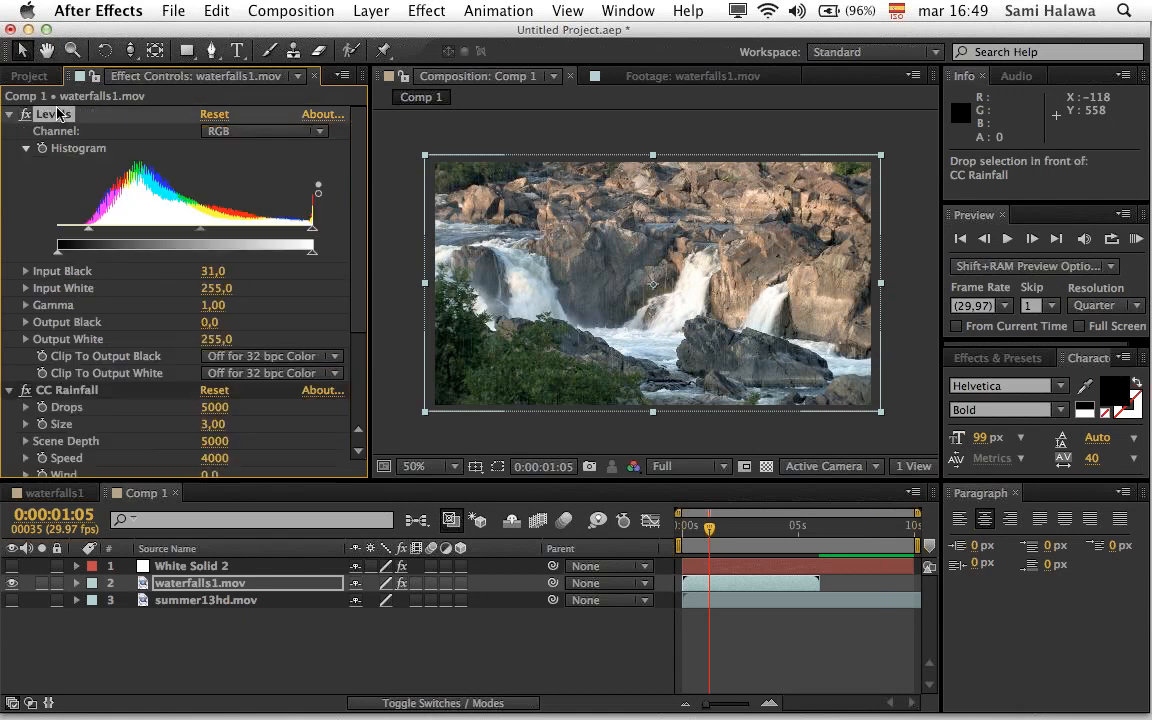
key("space")
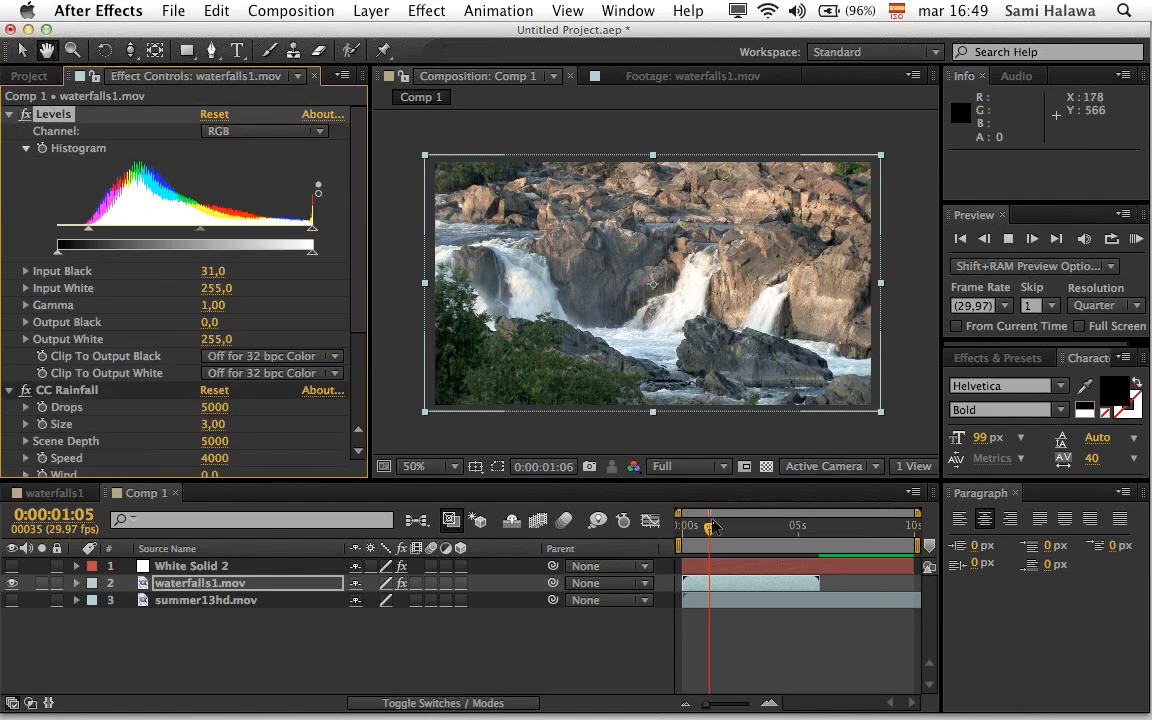
scroll(681, 328, "up", 1)
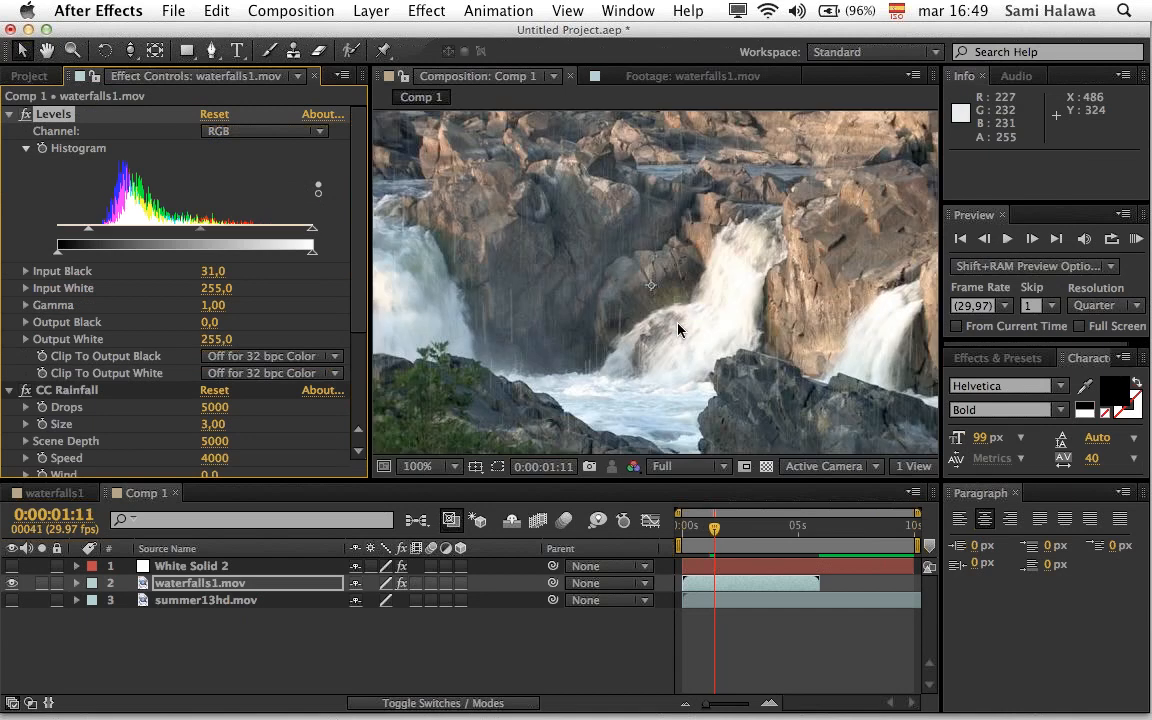
Step: Disable CC Rainfall on the waterfalls1.mov layer and apply the CC Snowfall simulation effect
left_click(9, 391)
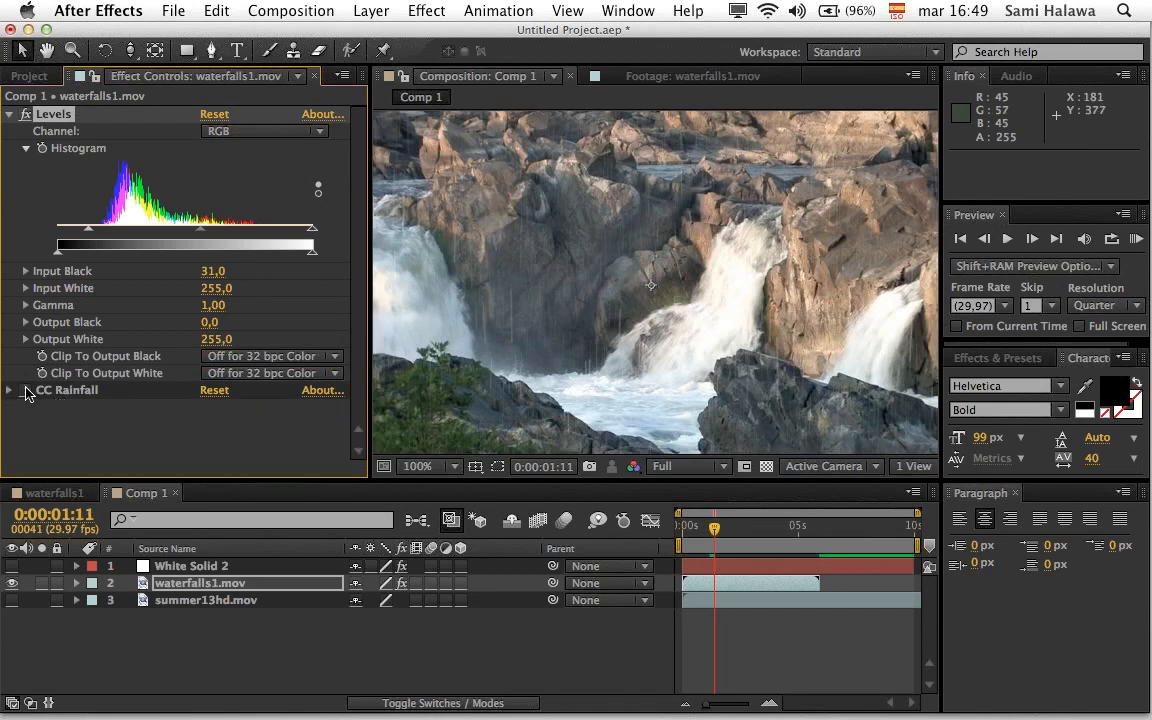
right_click(148, 427)
mouse_move(296, 552)
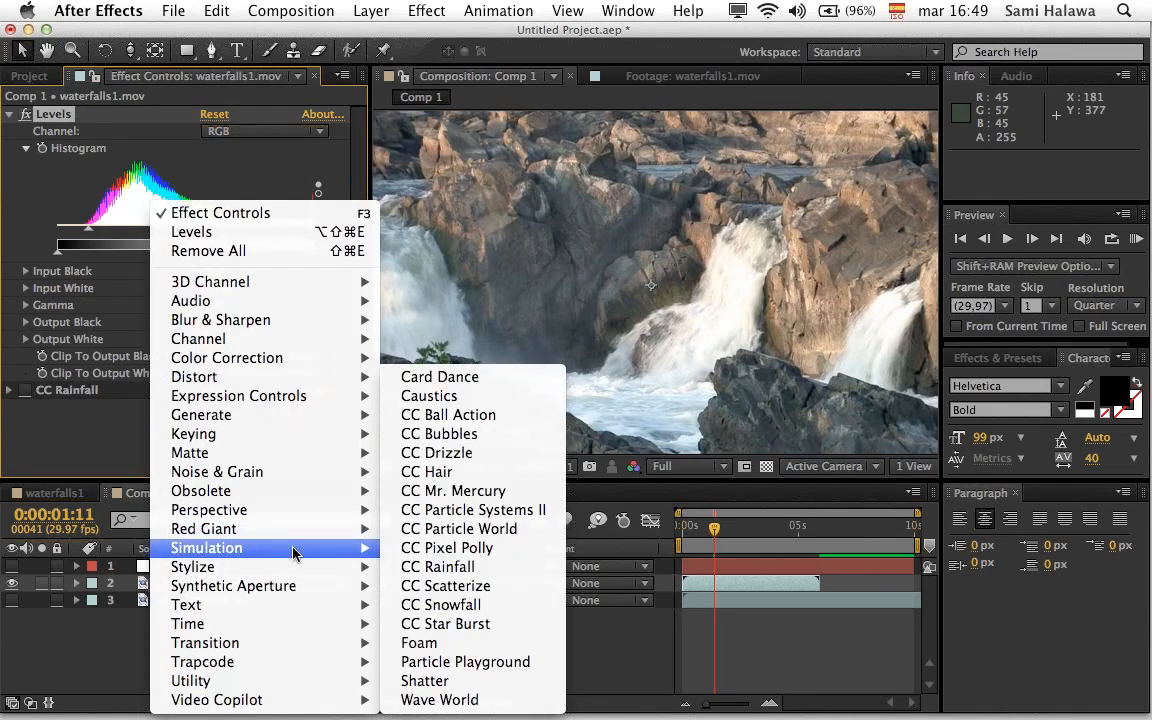
left_click(415, 604)
Step: Preview the CC Snowfall effect on the waterfall footage and stop at 0:00:01:21
scroll(690, 358, "down", 1)
scroll(690, 358, "up", 1)
key("space")
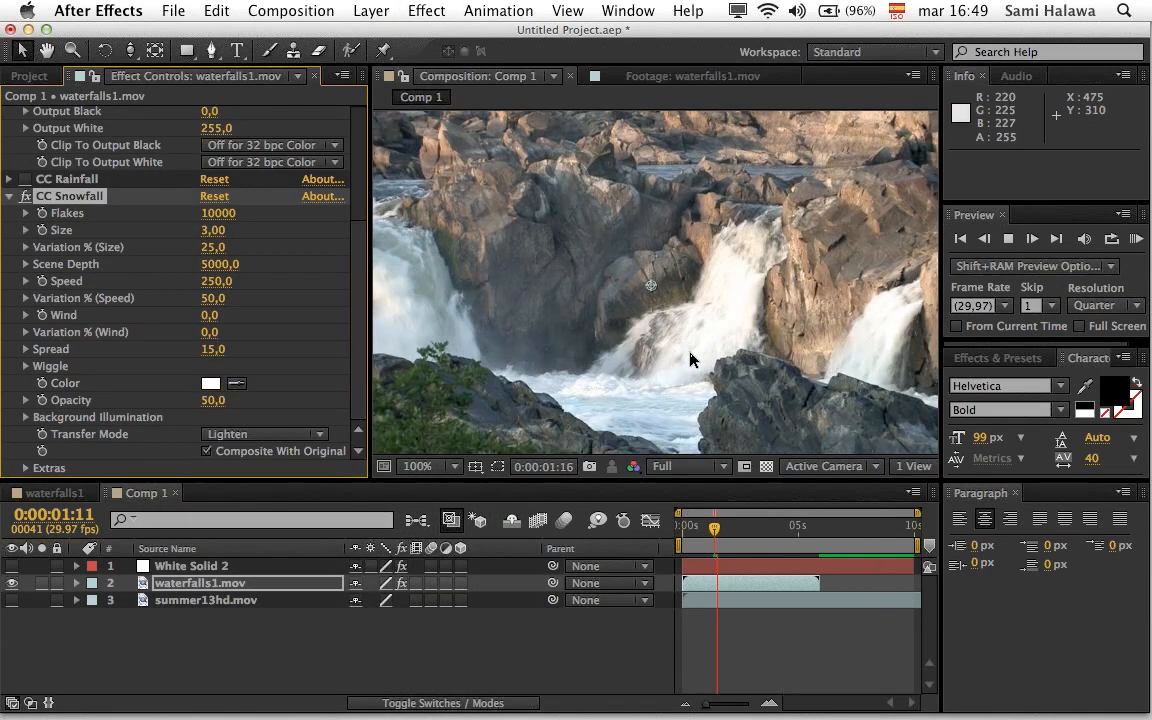
key("space")
scroll(625, 336, "down", 1)
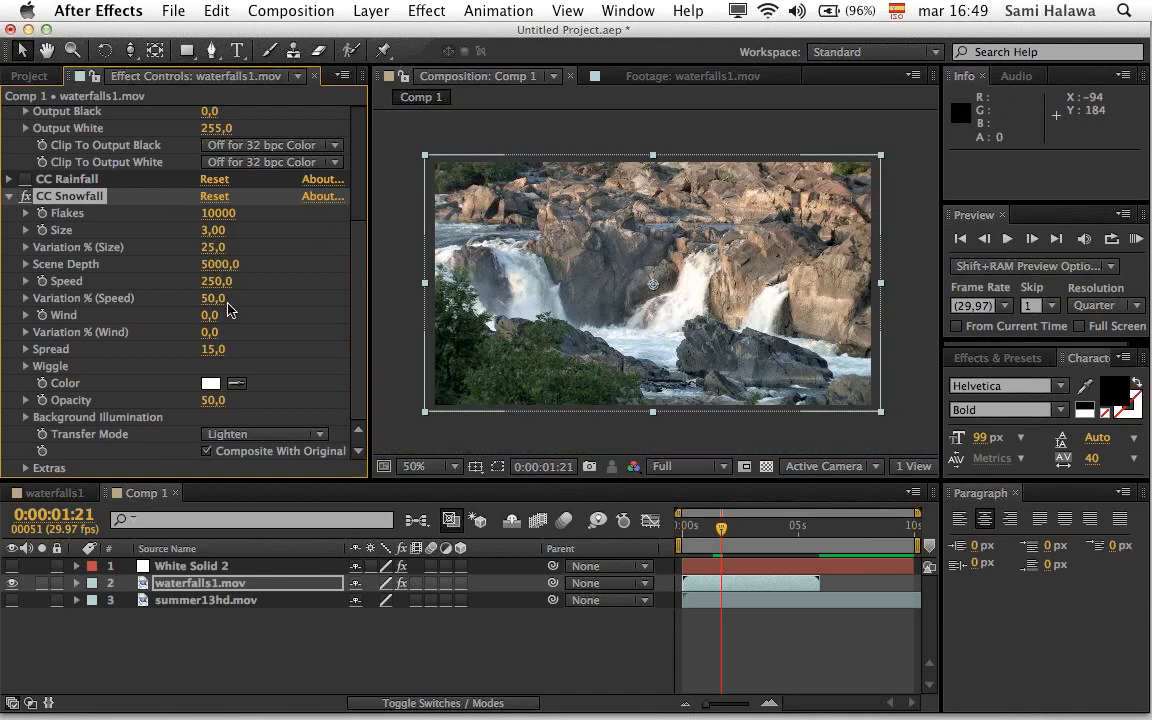
Step: Set the CC Snowfall Opacity to 96 and preview the snow, stopping at 0:00:02:14
left_click_drag(325, 400, 315, 400)
scroll(461, 297, "up", 1)
key("space")
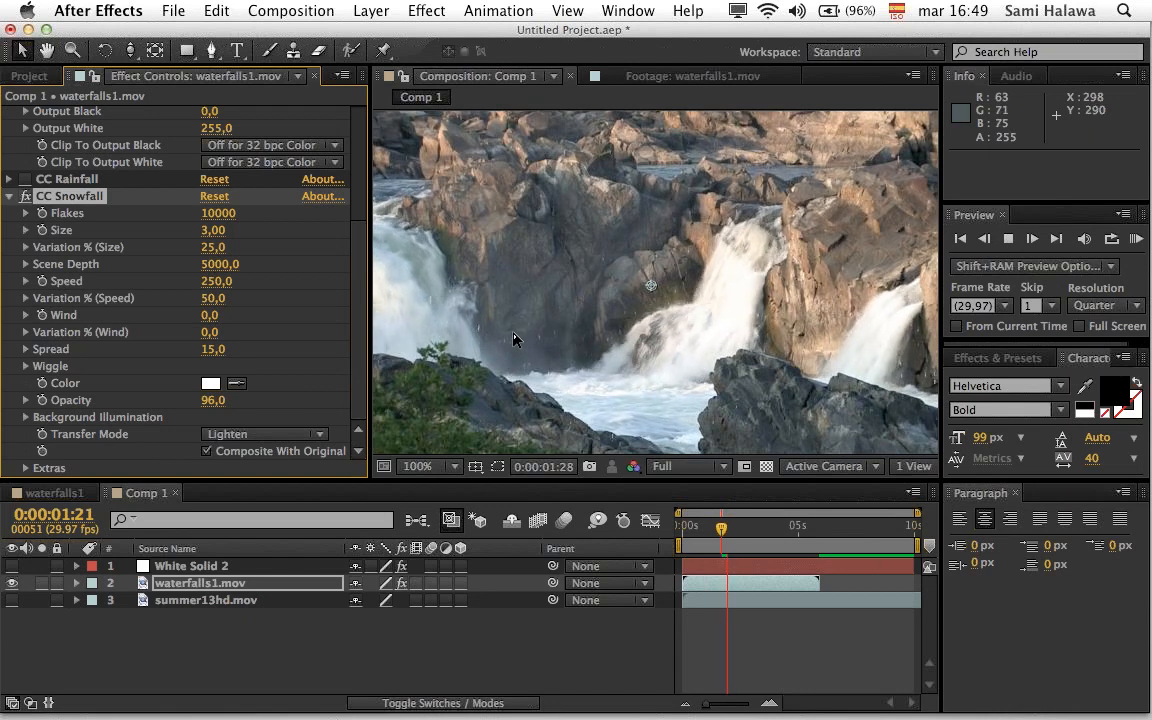
key("space")
scroll(513, 334, "down", 1)
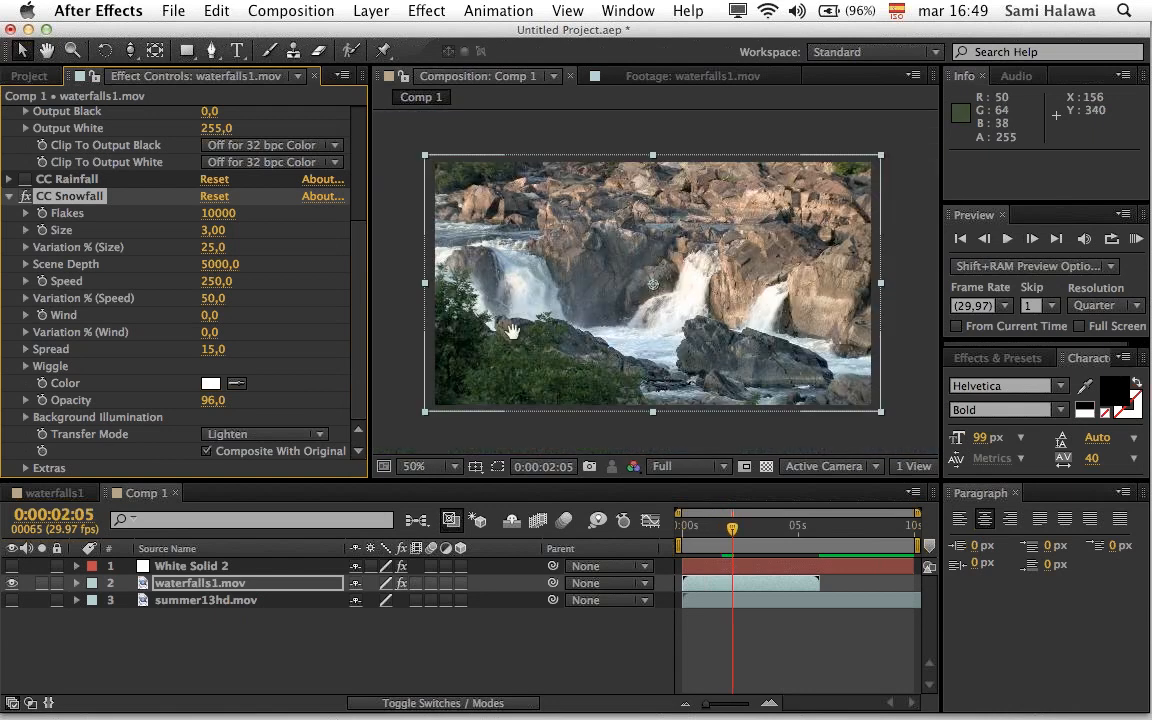
left_click(728, 529)
key("space")
key("space")
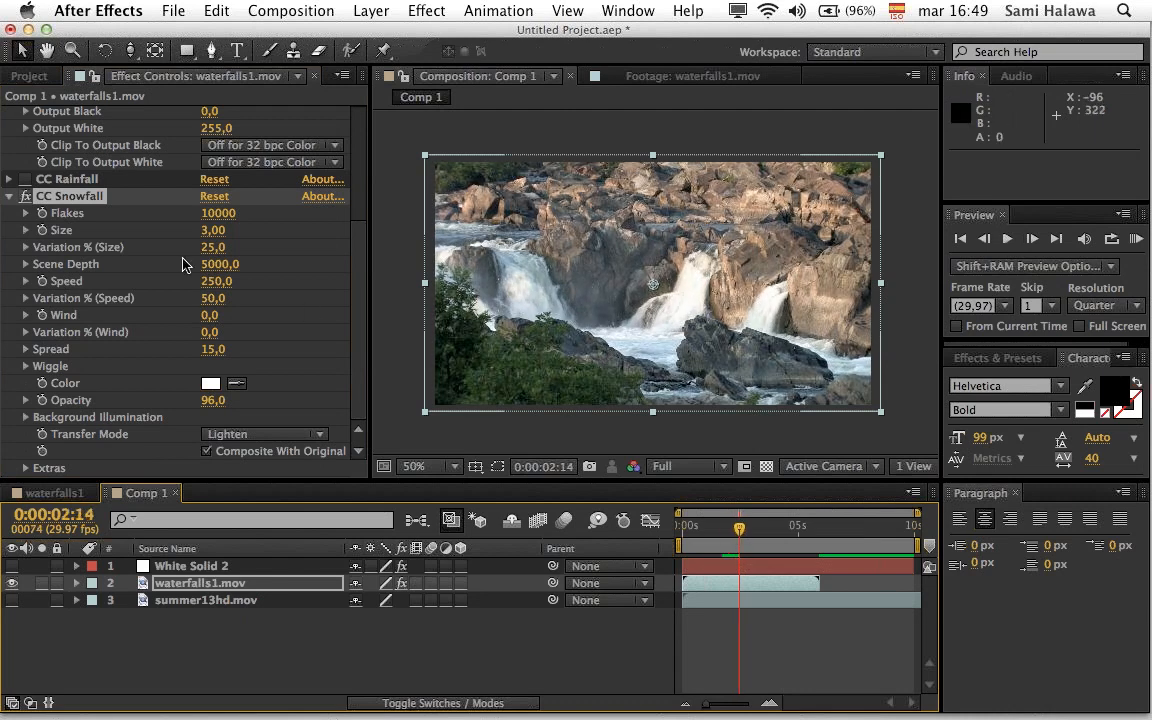
Step: Switch waterfalls1.mov from CC Snowfall, left disabled, to the CC Star Burst simulation effect and preview it from 0:00:00:09
left_click(13, 196)
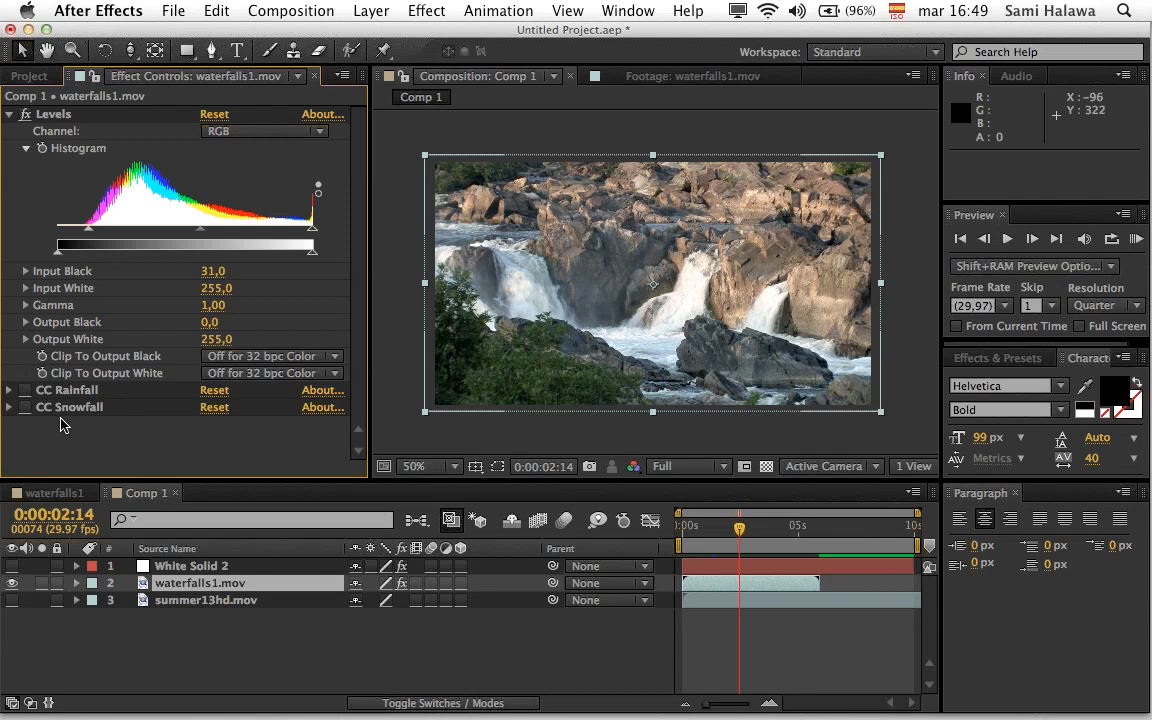
right_click(60, 424)
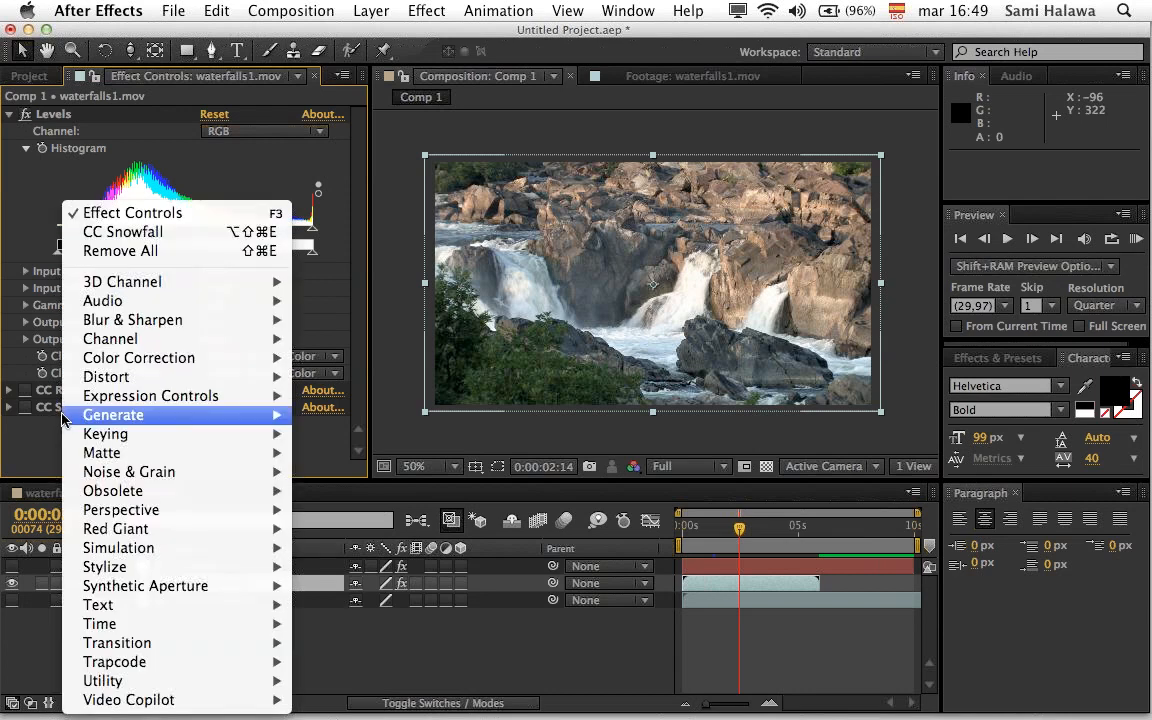
mouse_move(146, 550)
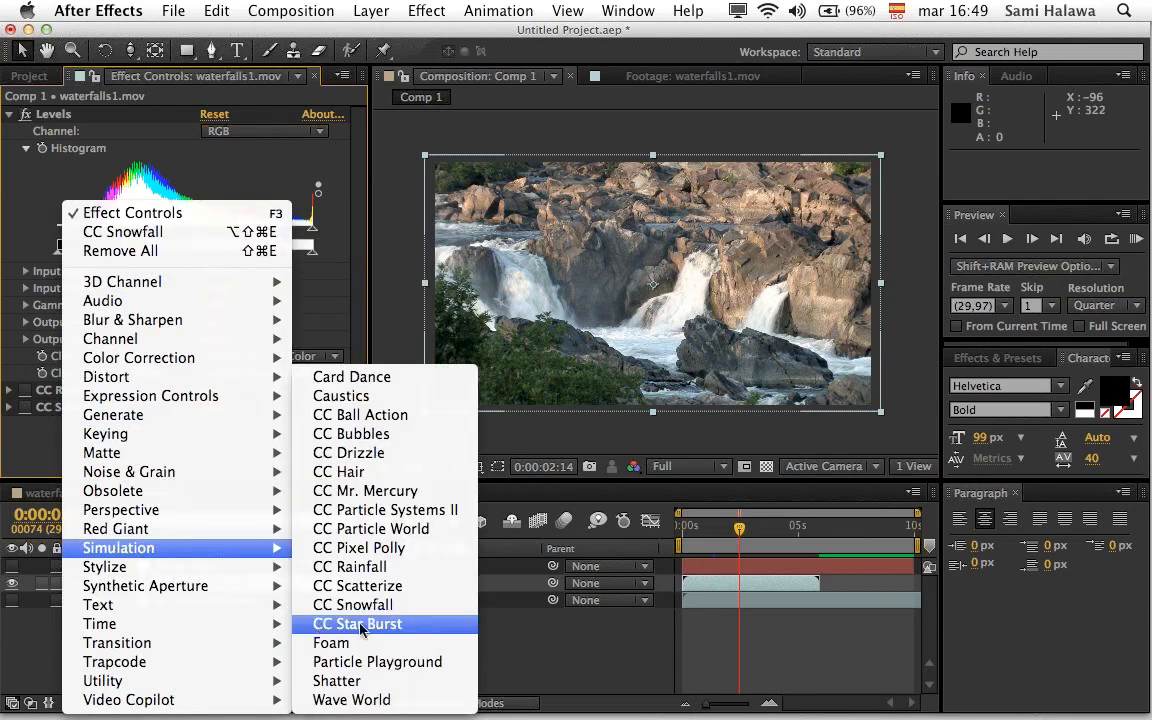
left_click(396, 625)
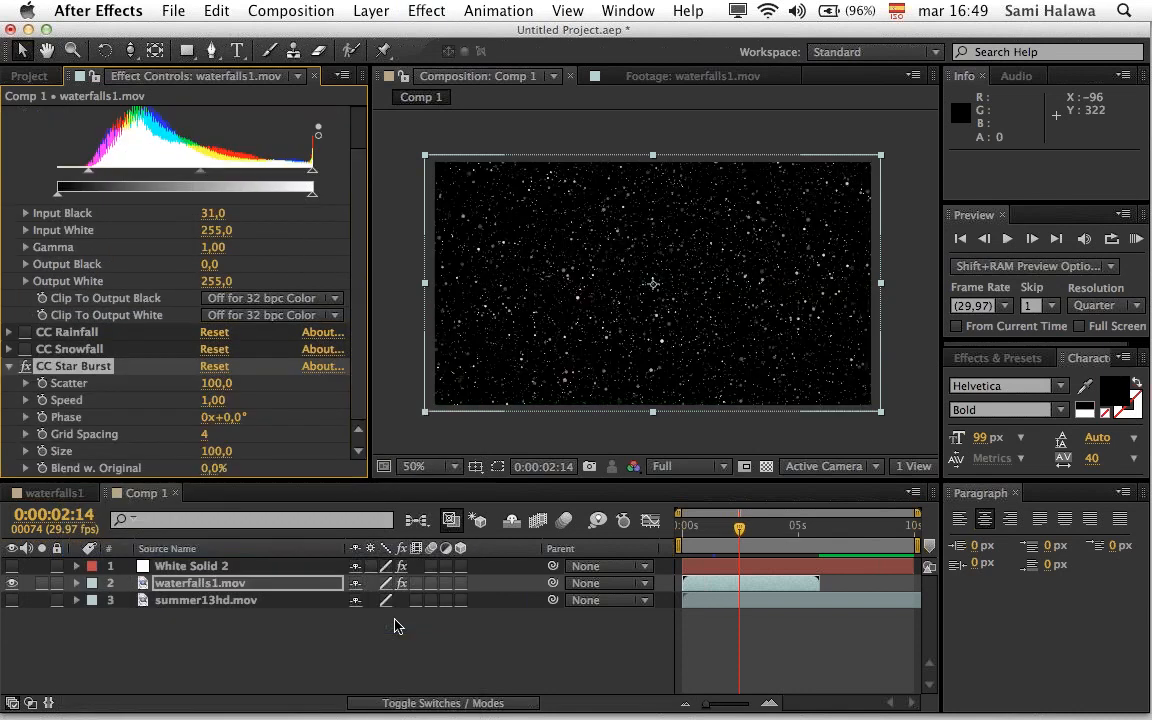
left_click_drag(737, 527, 690, 527)
key("space")
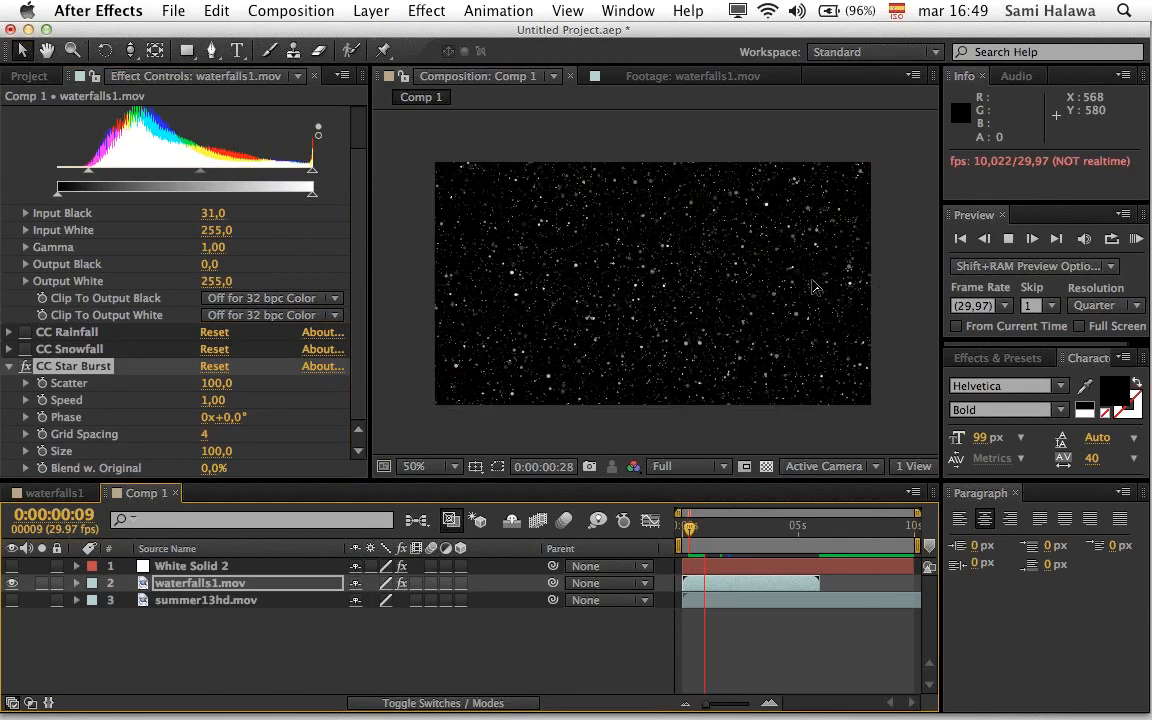
Step: Stop the preview at 0:00:00:28 and remove the CC Star Burst effect from the waterfalls1.mov layer
key("space")
key("period")
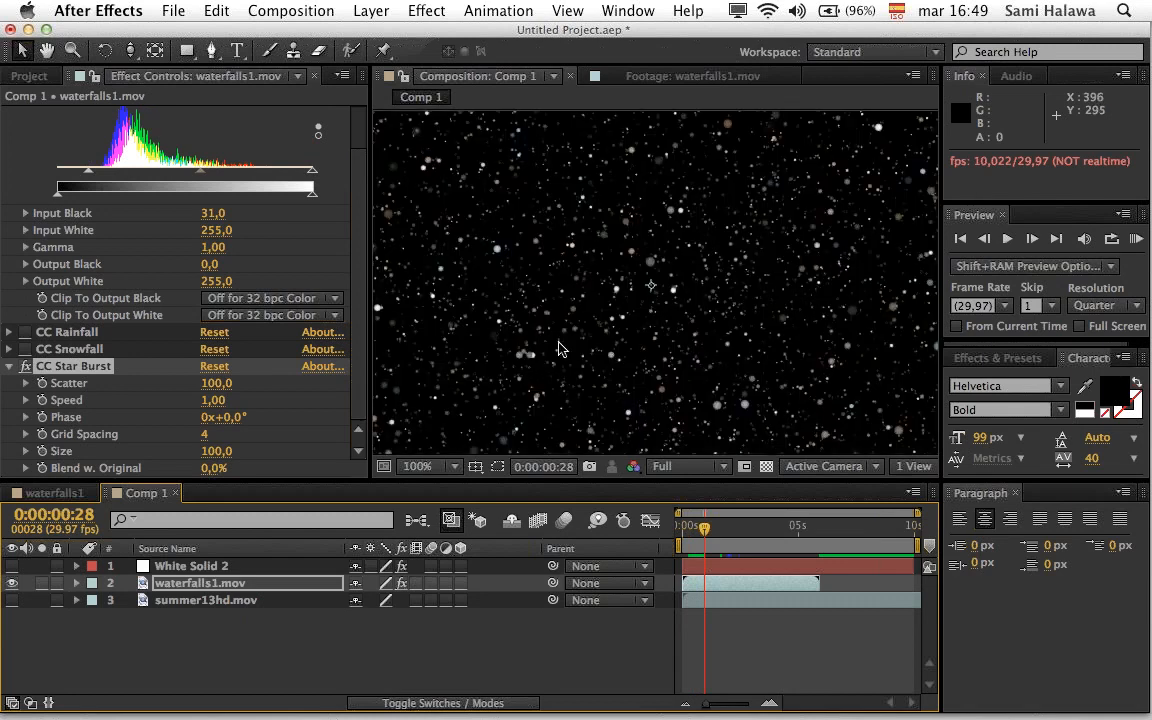
key("Delete")
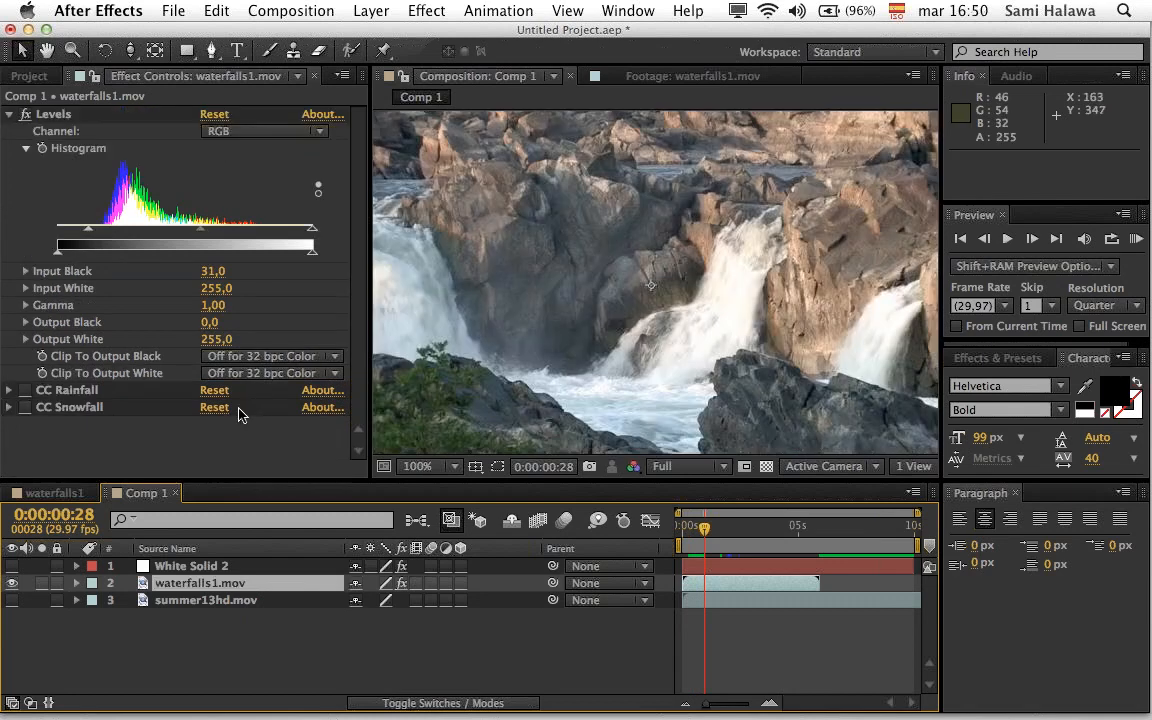
right_click(223, 437)
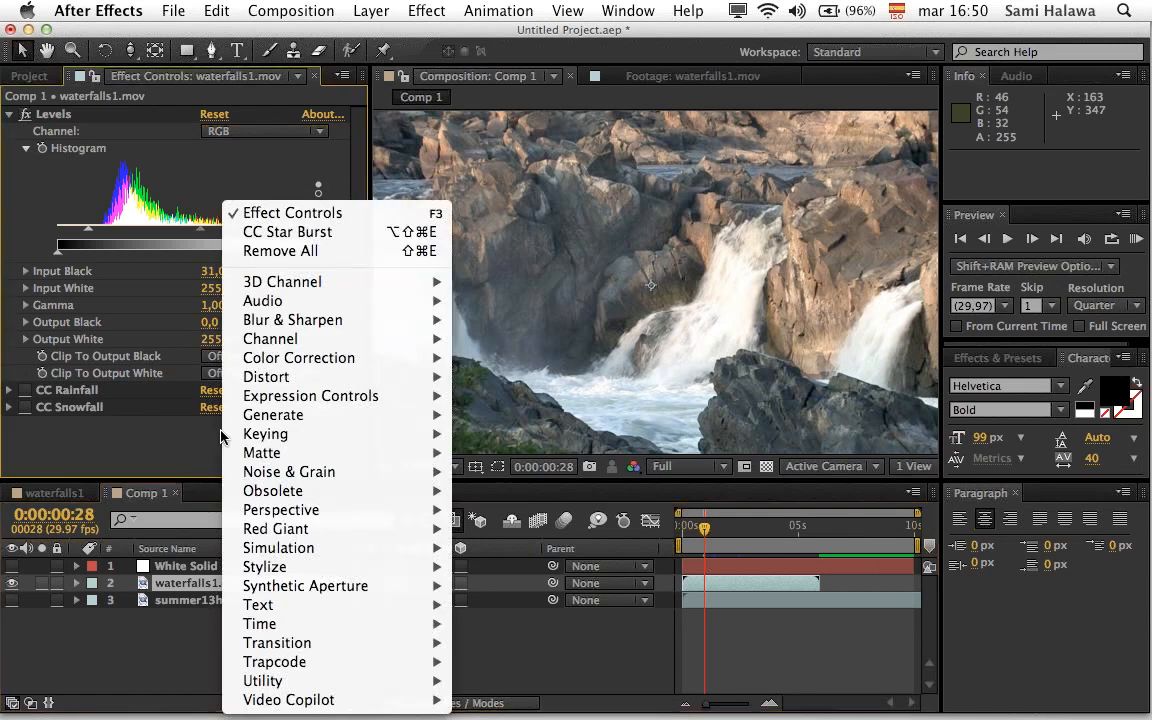
mouse_move(283, 548)
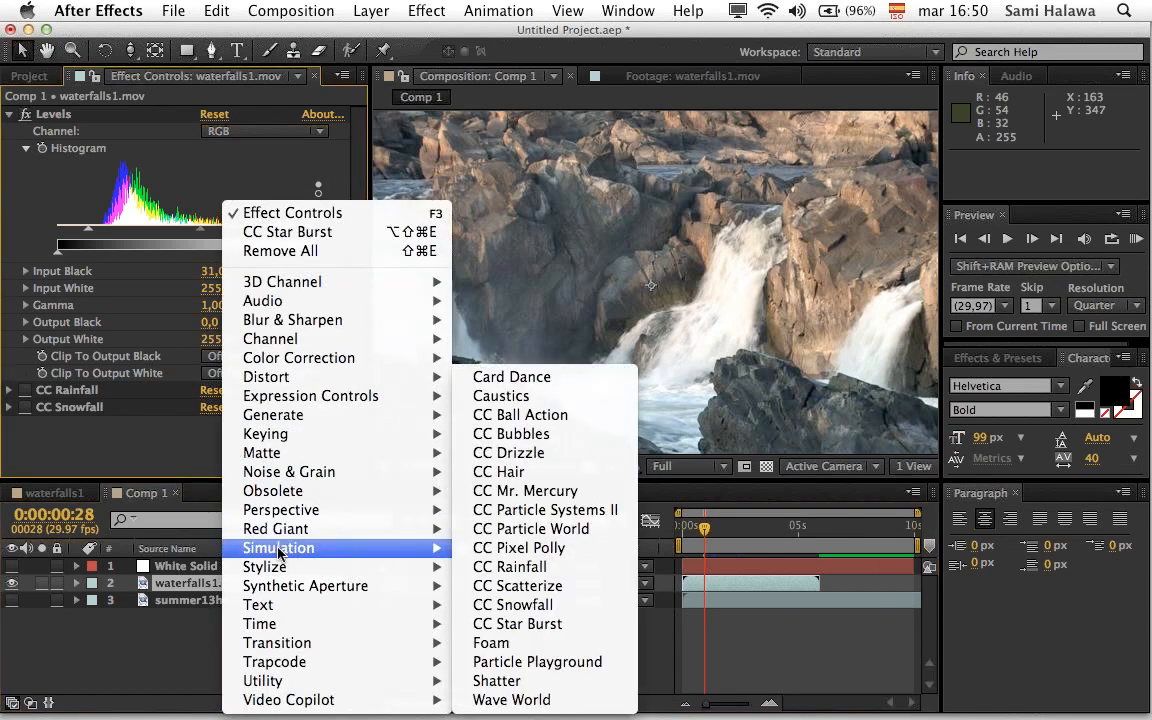
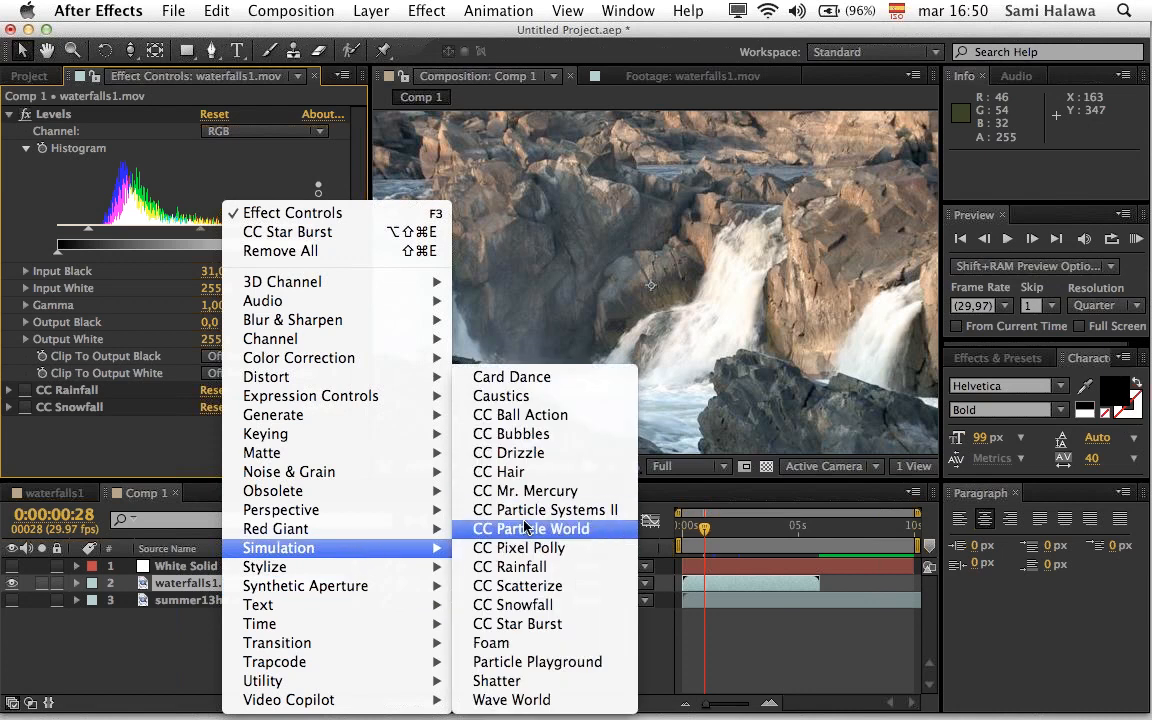
mouse_move(366, 499)
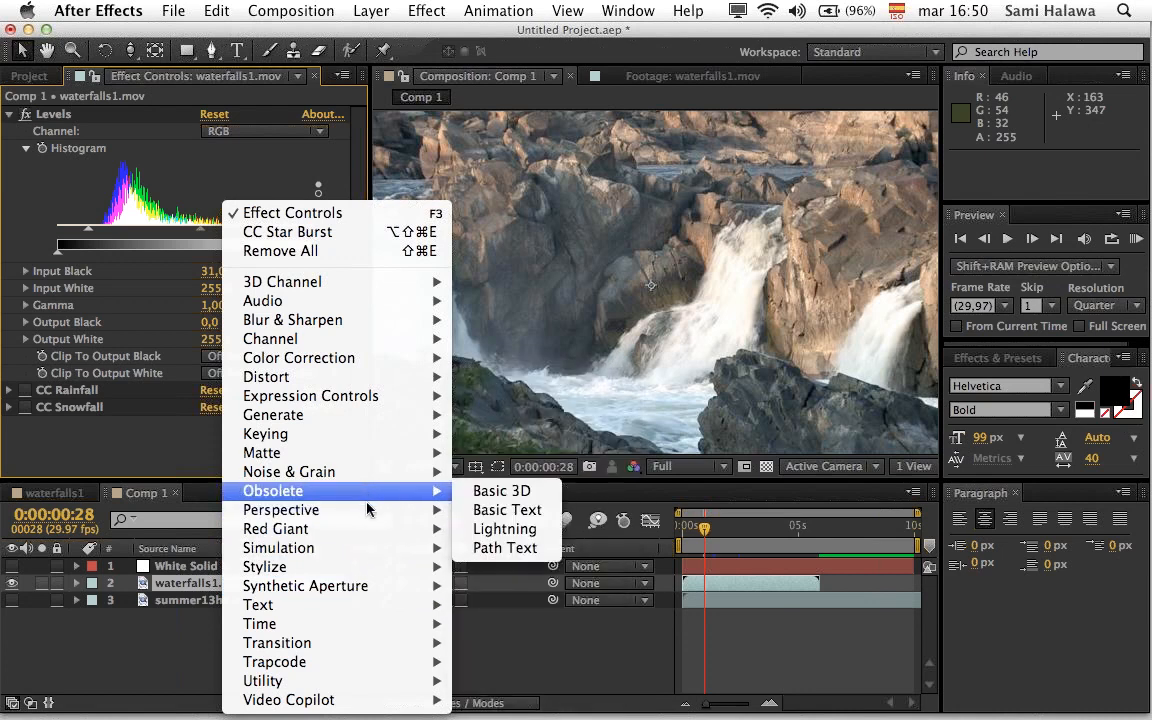
left_click(97, 410)
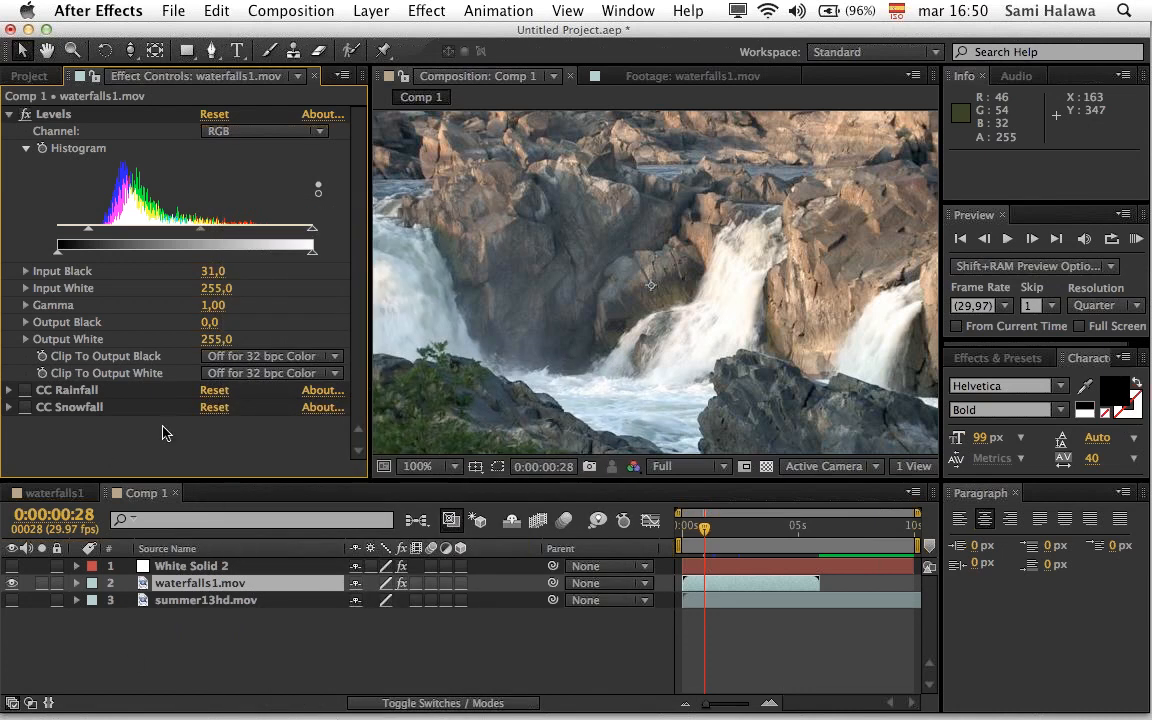
Step: Apply the Circle generate effect to the waterfalls1.mov layer and preview it, stopping at 0:00:01:07
right_click(140, 385)
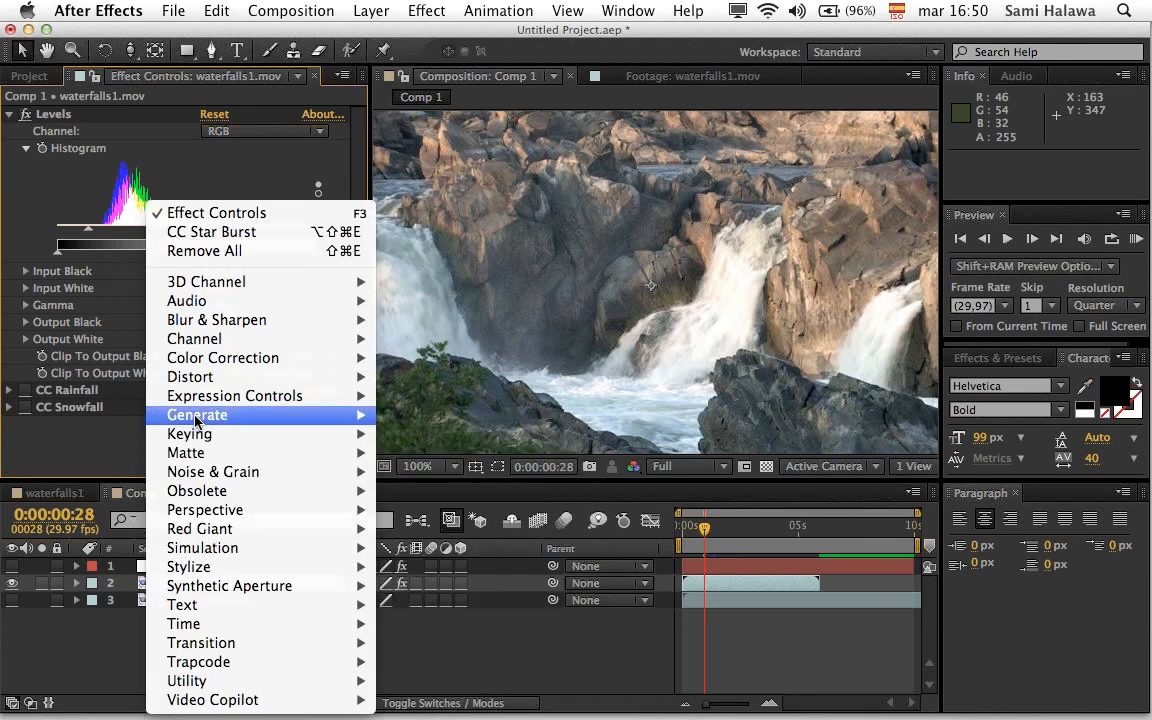
mouse_move(323, 426)
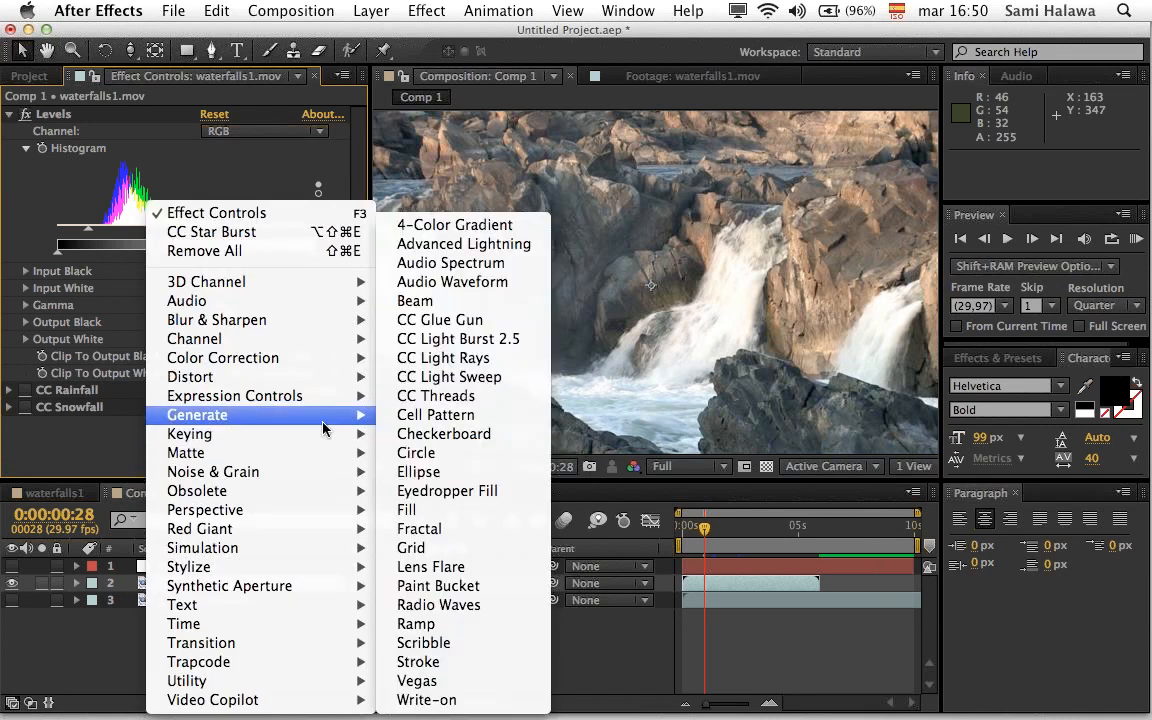
left_click(425, 452)
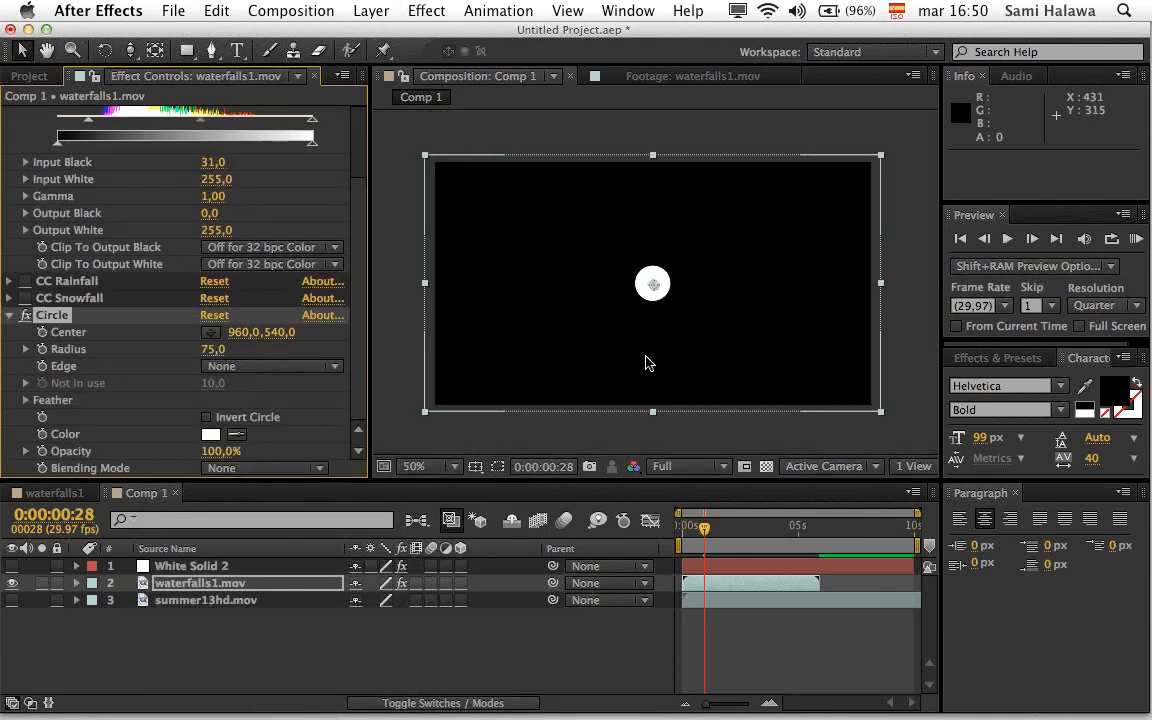
key("space")
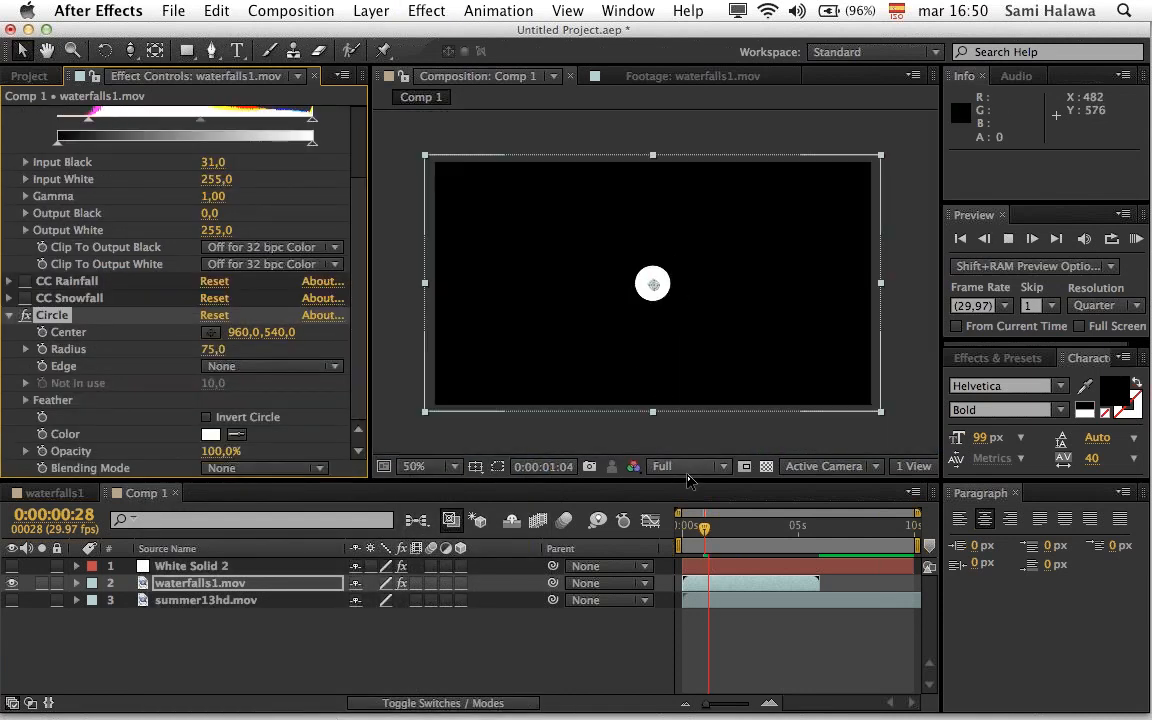
key("space")
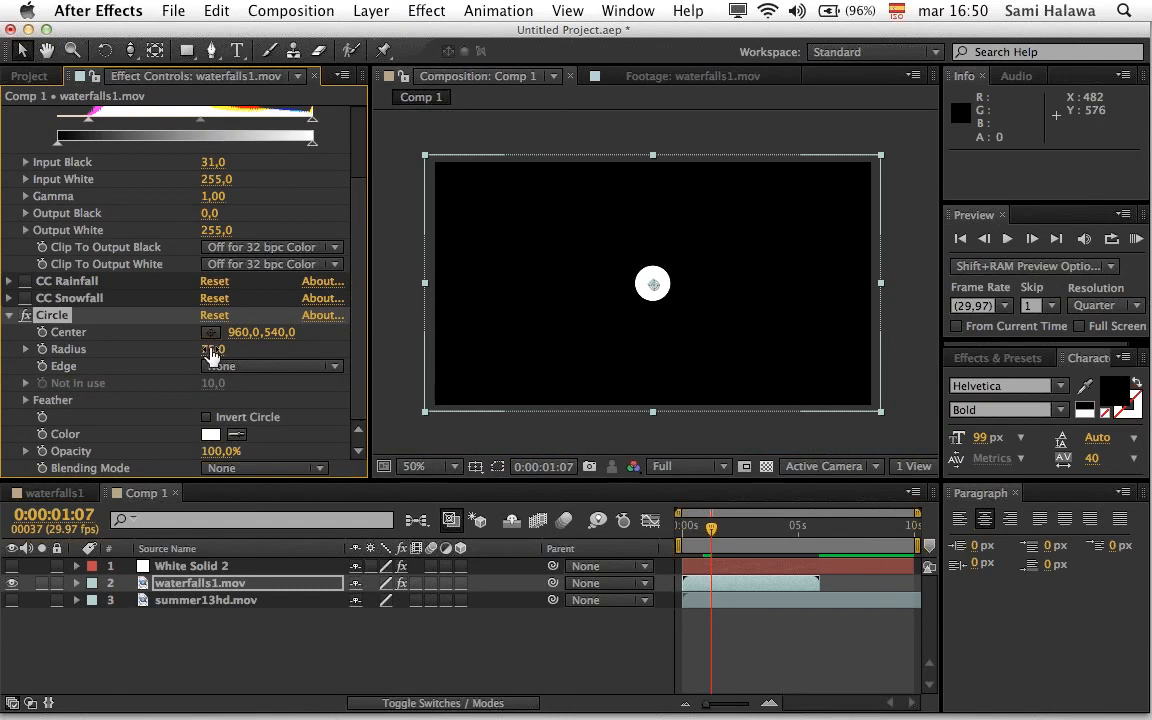
Step: Set the Circle effect's Radius to 295, inspect the enlarged circle and remove the effect from waterfalls1.mov
left_click_drag(208, 360, 510, 440)
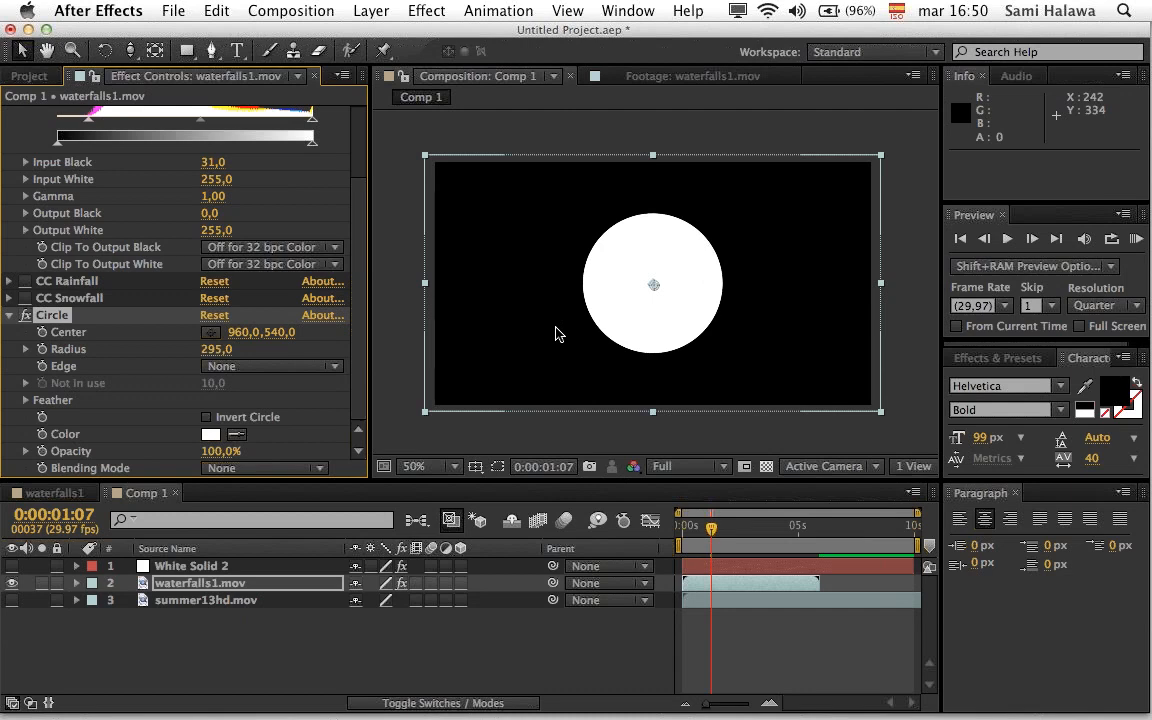
key("slash")
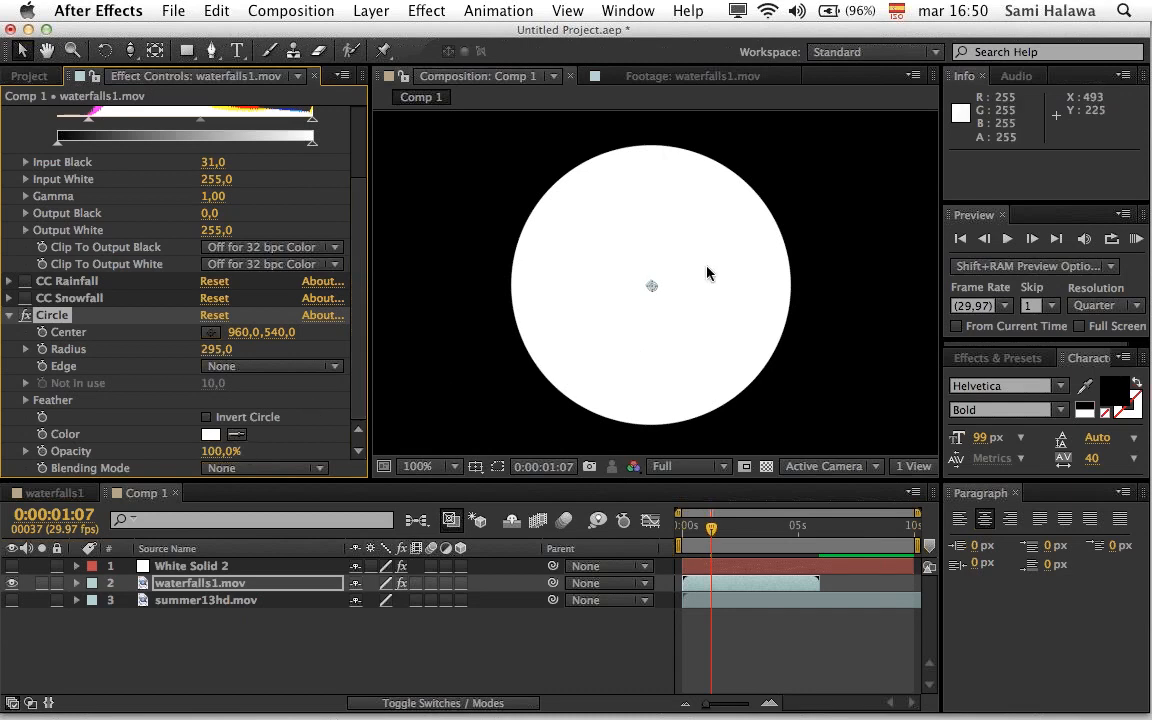
scroll(702, 300, "down", 1)
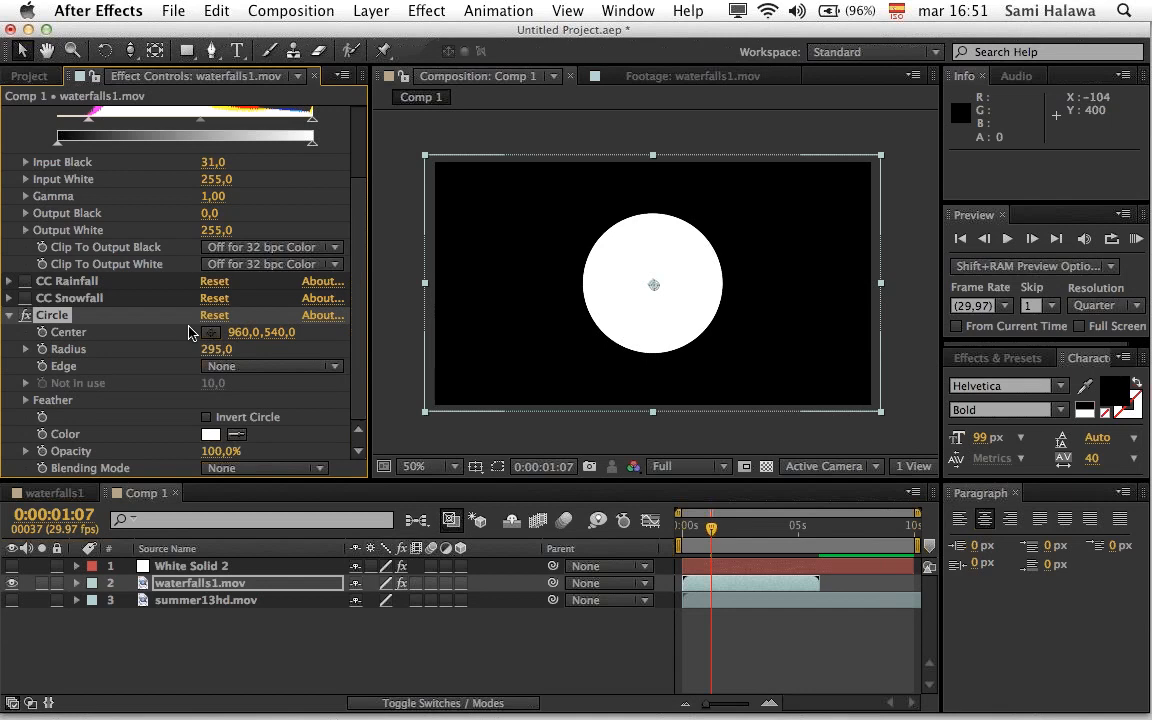
key("Delete")
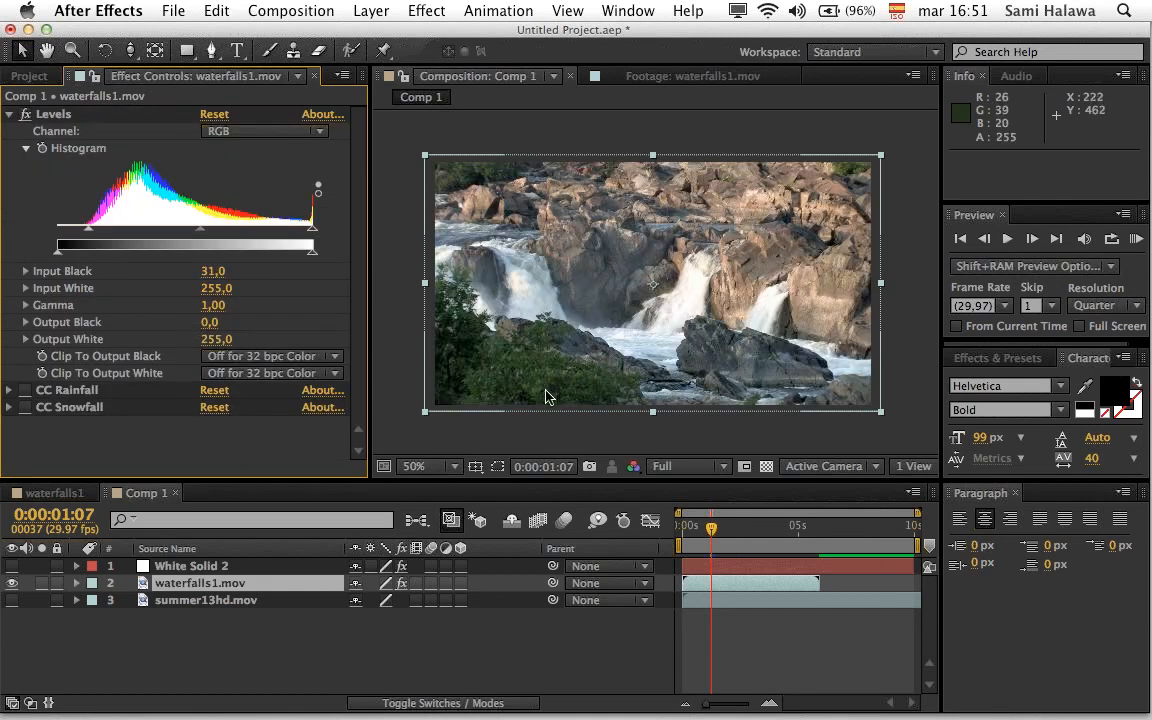
right_click(268, 449)
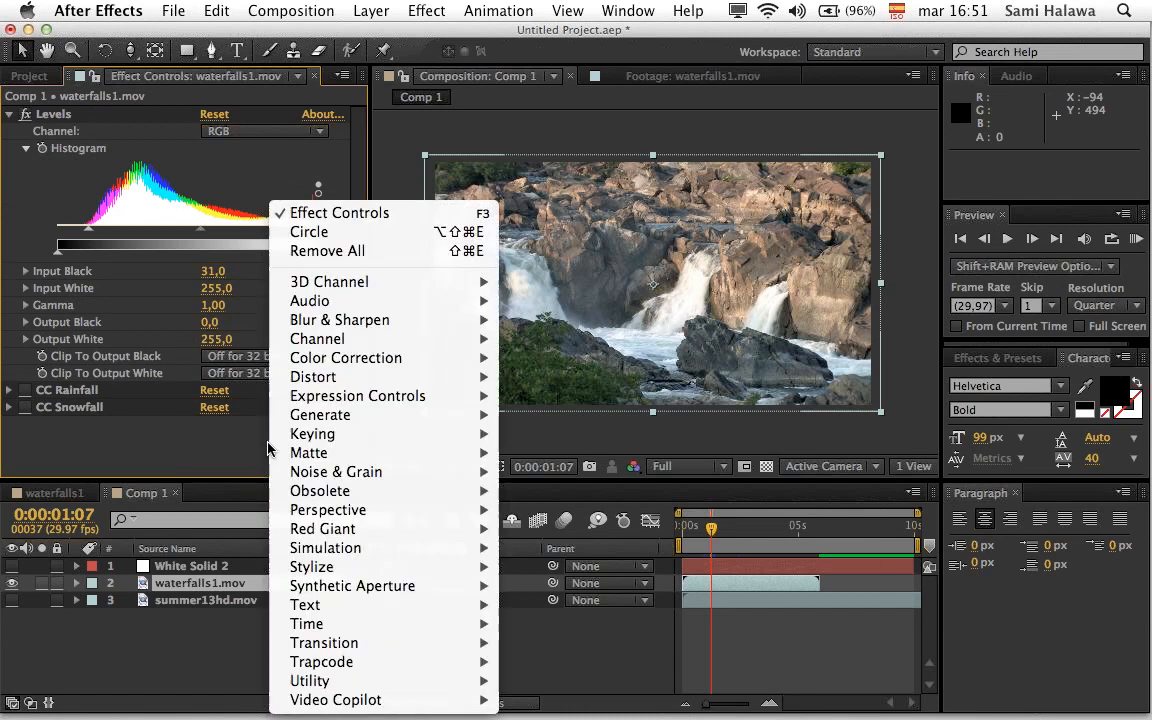
mouse_move(375, 622)
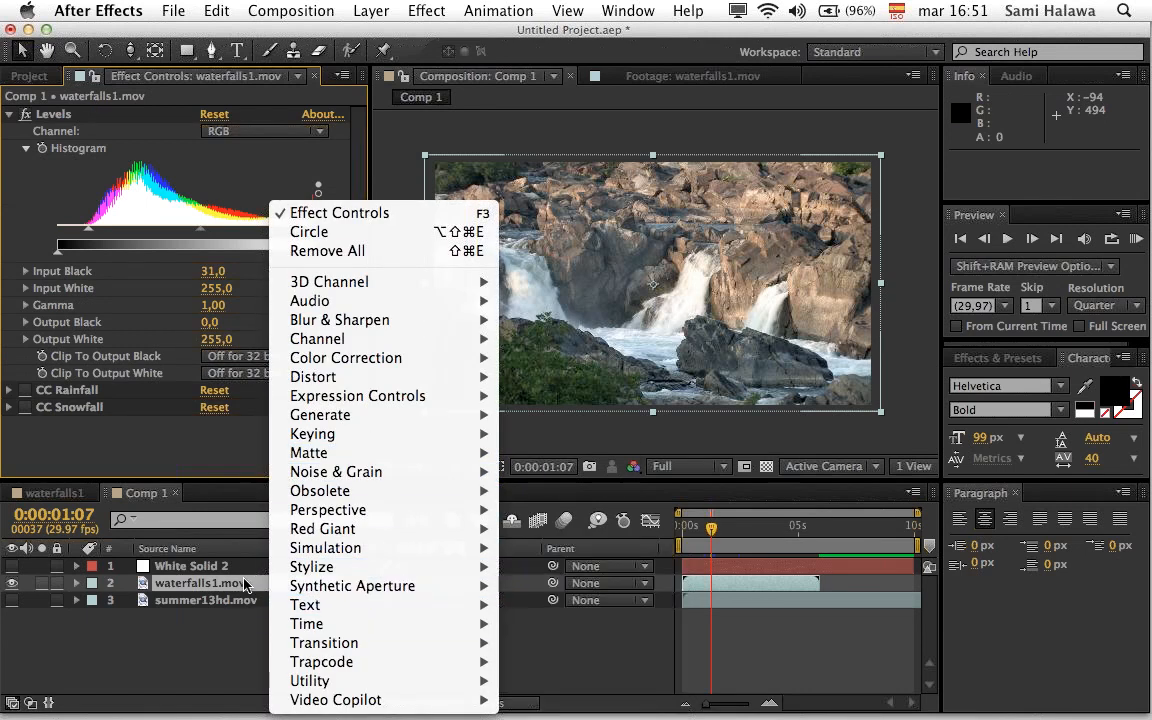
left_click(229, 622)
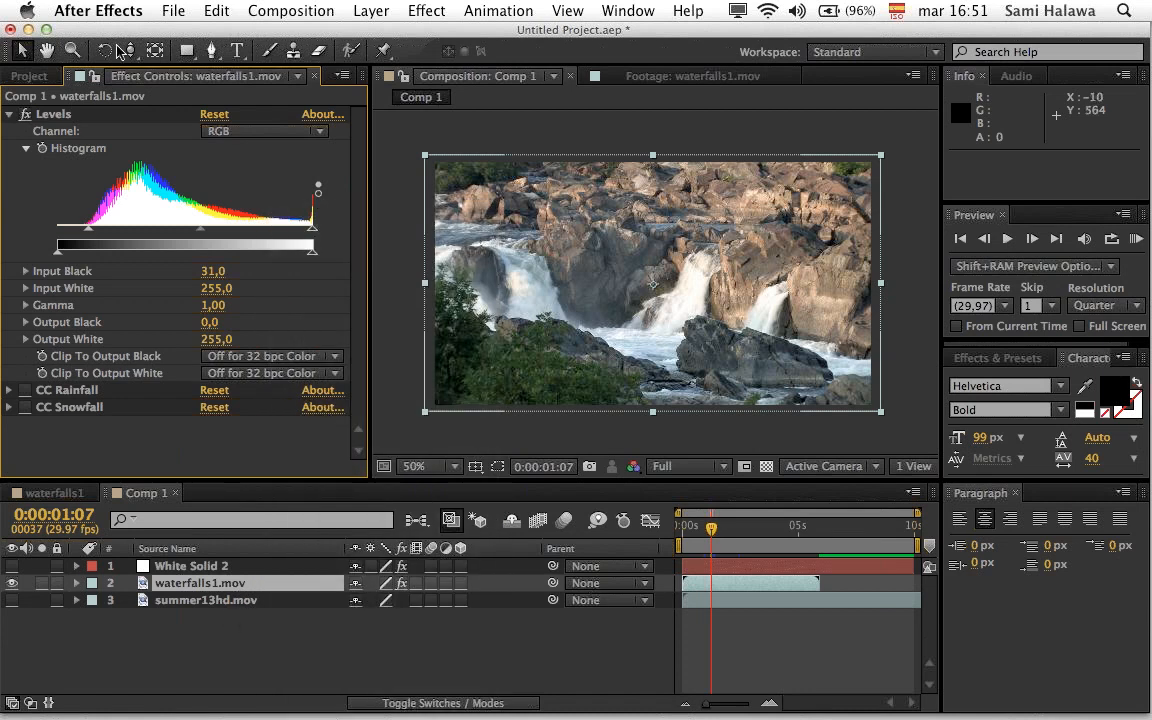
Step: Create a new composition named Texto de Neon with the NTSC D1 Widescreen Square Pixel preset and a 0:00:10:00 duration
left_click(287, 16)
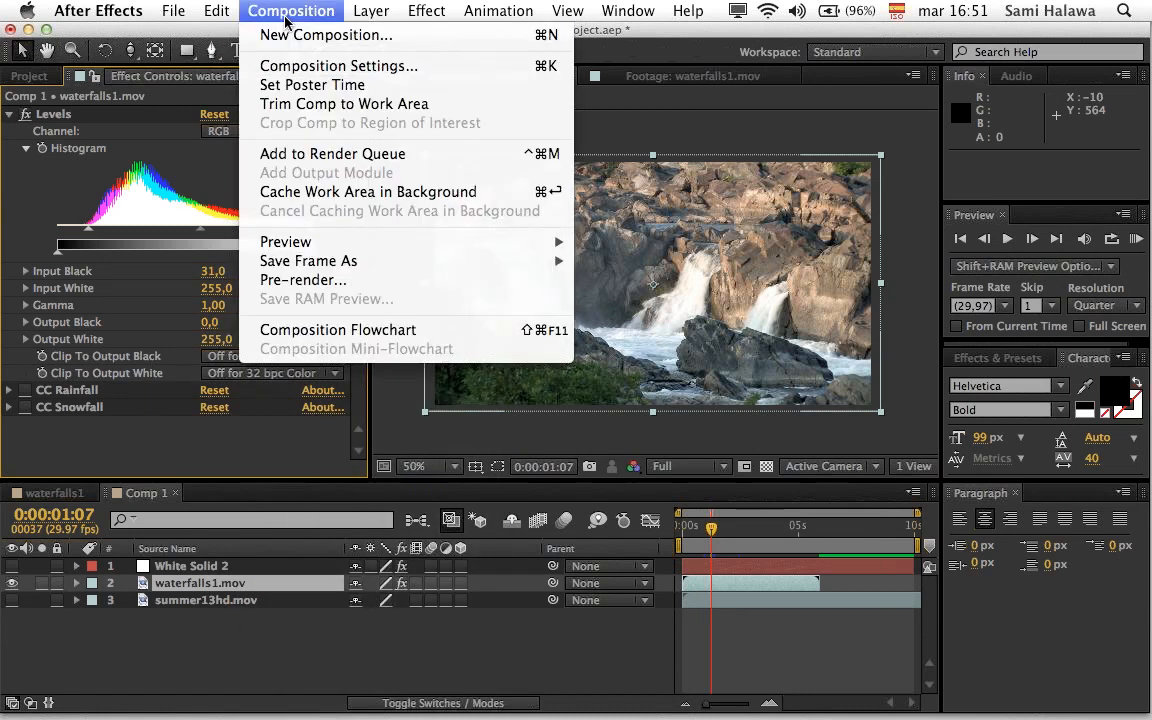
left_click(275, 36)
type("Texto de Neon")
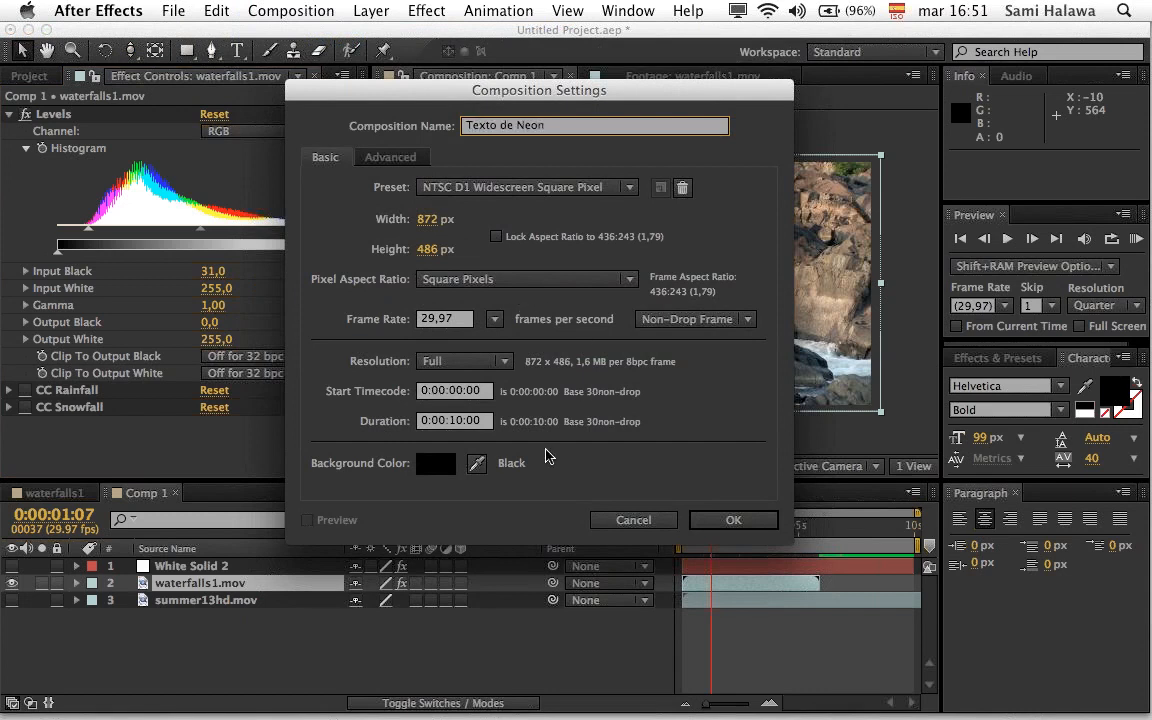
left_click(727, 522)
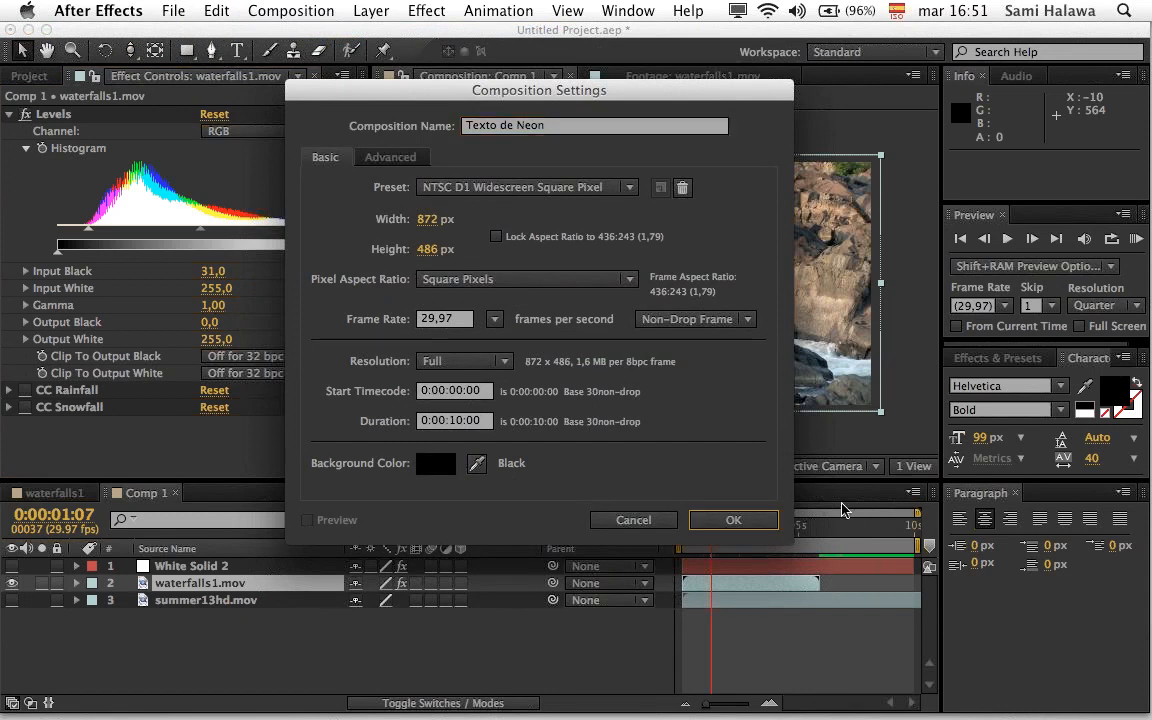
left_click(733, 520)
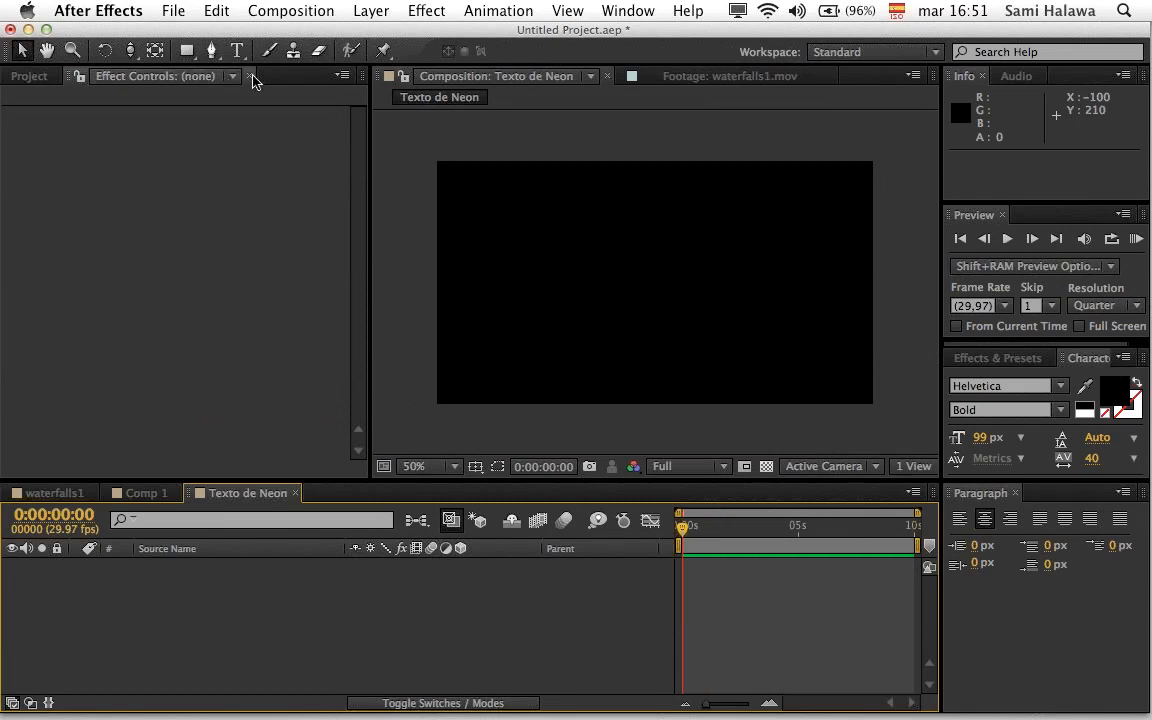
Step: Draw a wide paragraph text box across the middle of the Texto de Neon frame and enter STAR WARS
left_click(241, 46)
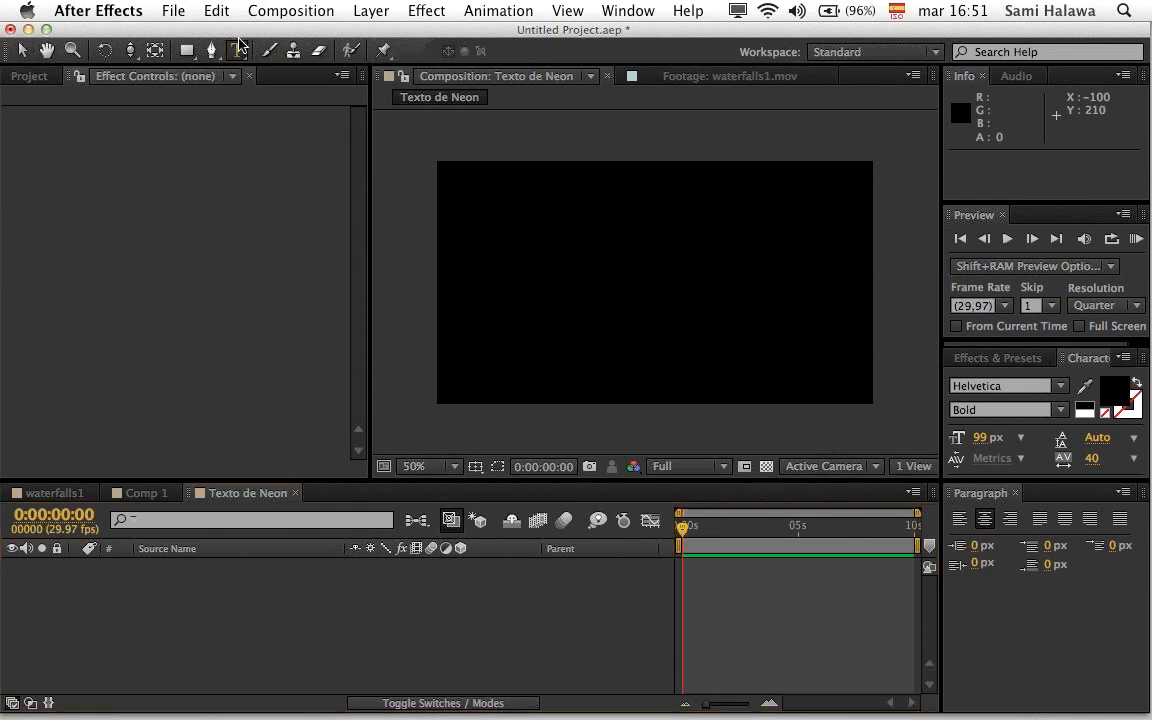
left_click_drag(477, 223, 850, 355)
type("Show")
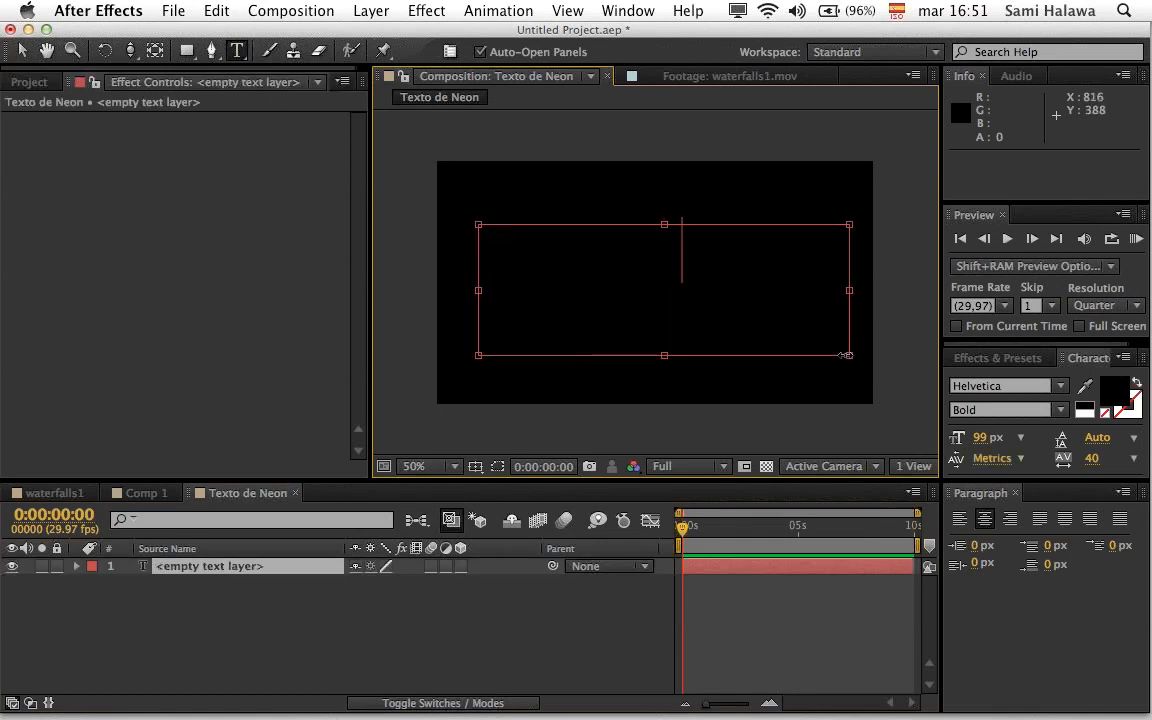
type(" NEON")
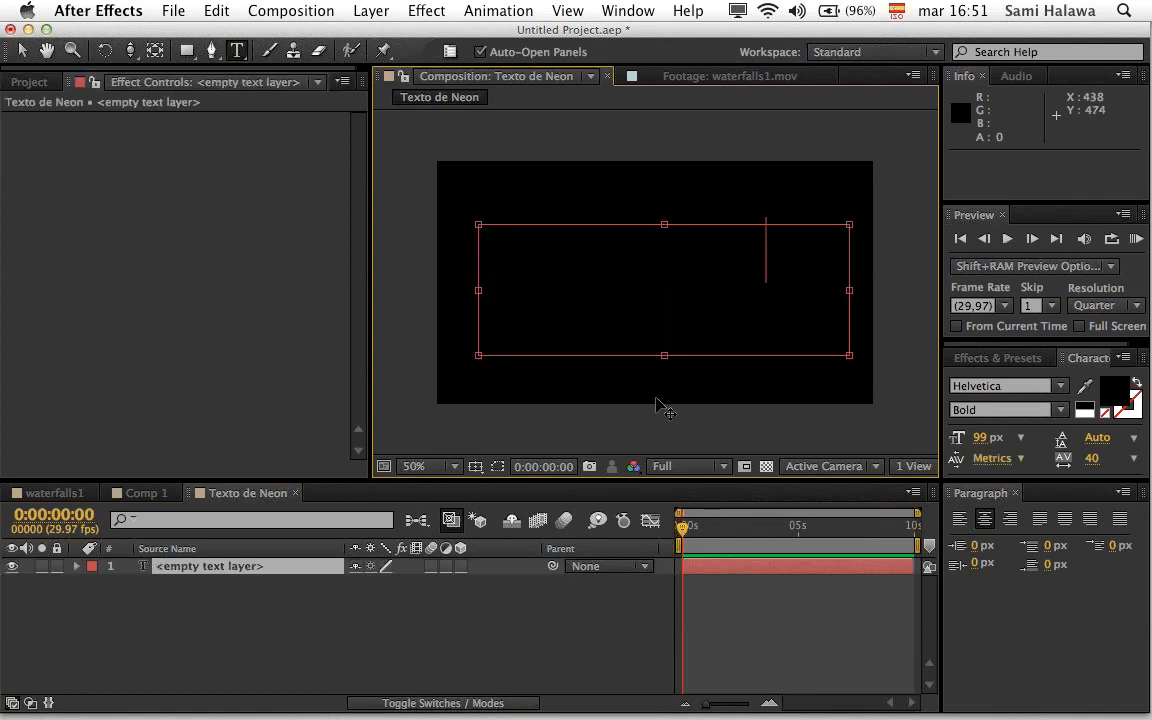
Step: Set the fill colour of the whole STAR WARS text to white (FFFFFF) and finish text editing
left_click_drag(828, 261, 510, 266)
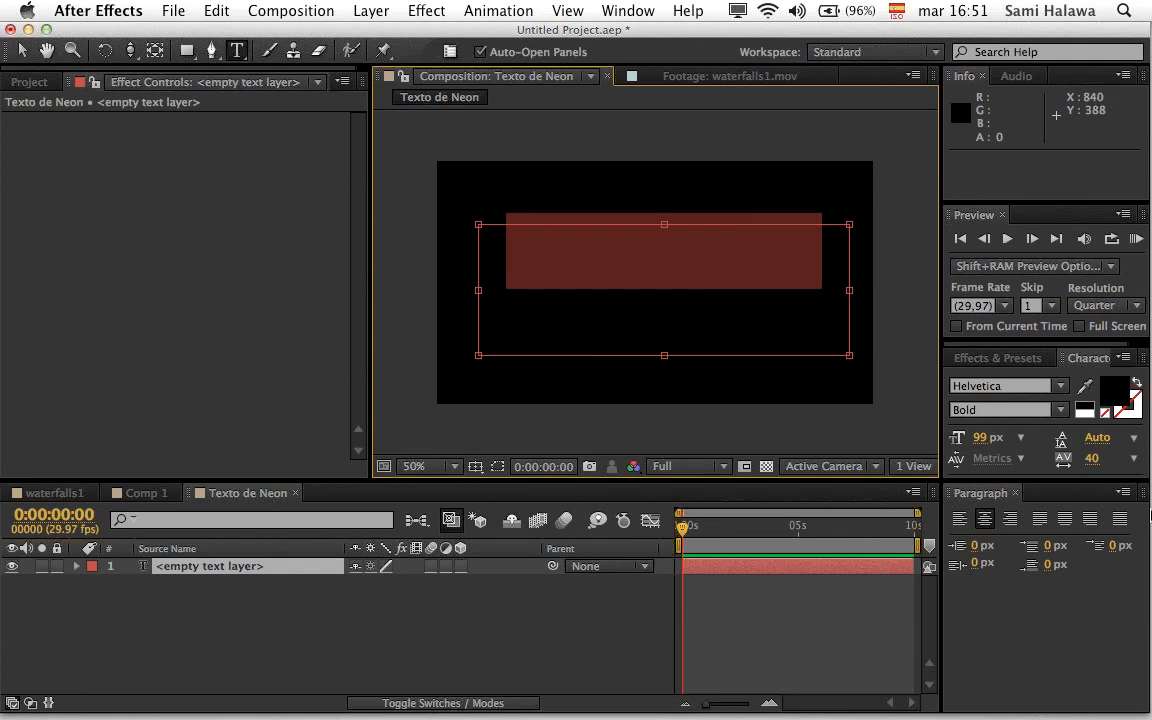
left_click(1114, 392)
left_click_drag(507, 463, 185, 334)
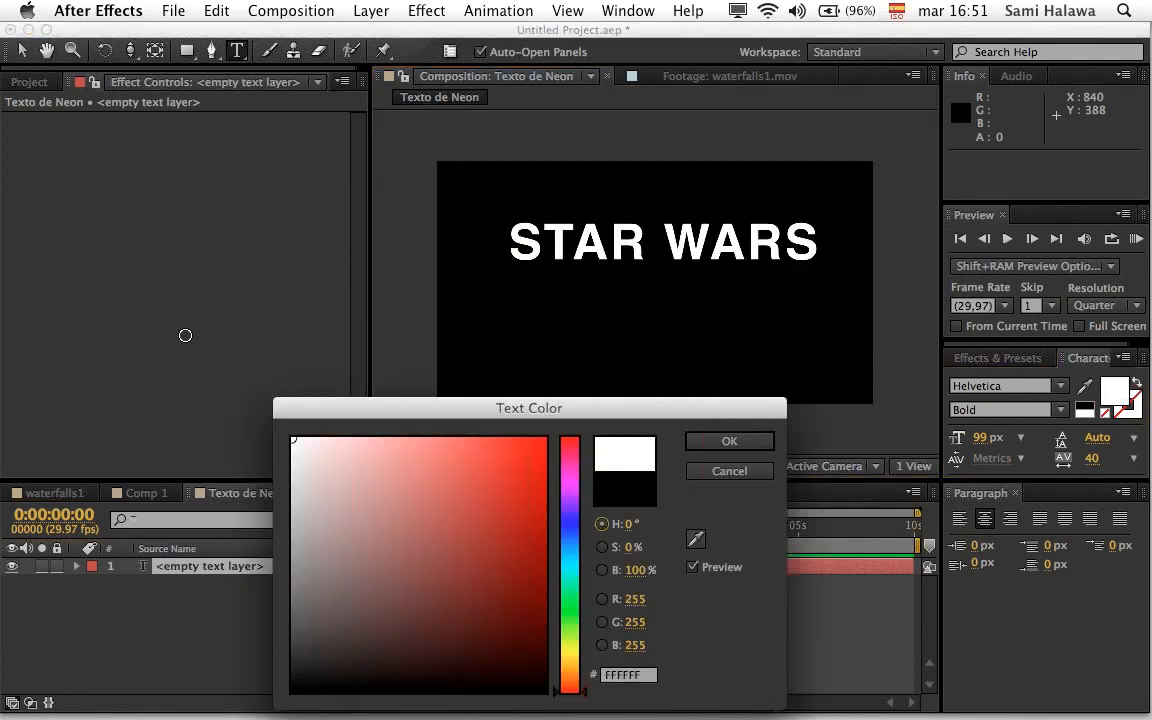
left_click(700, 441)
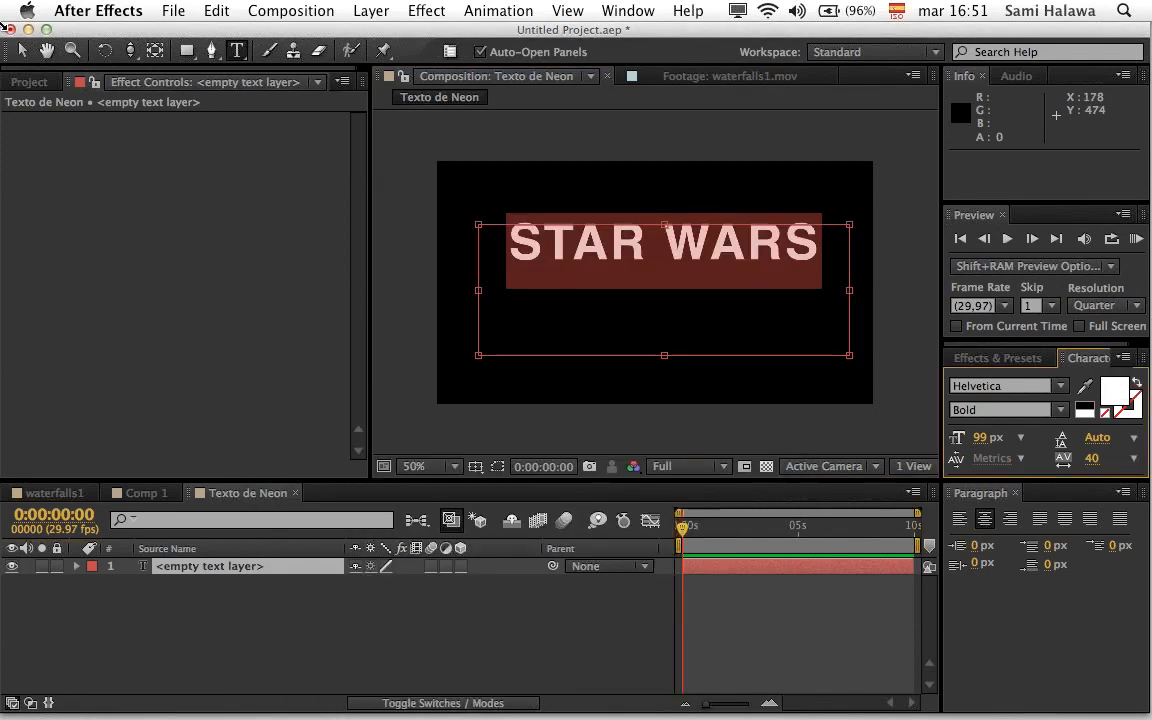
left_click(21, 50)
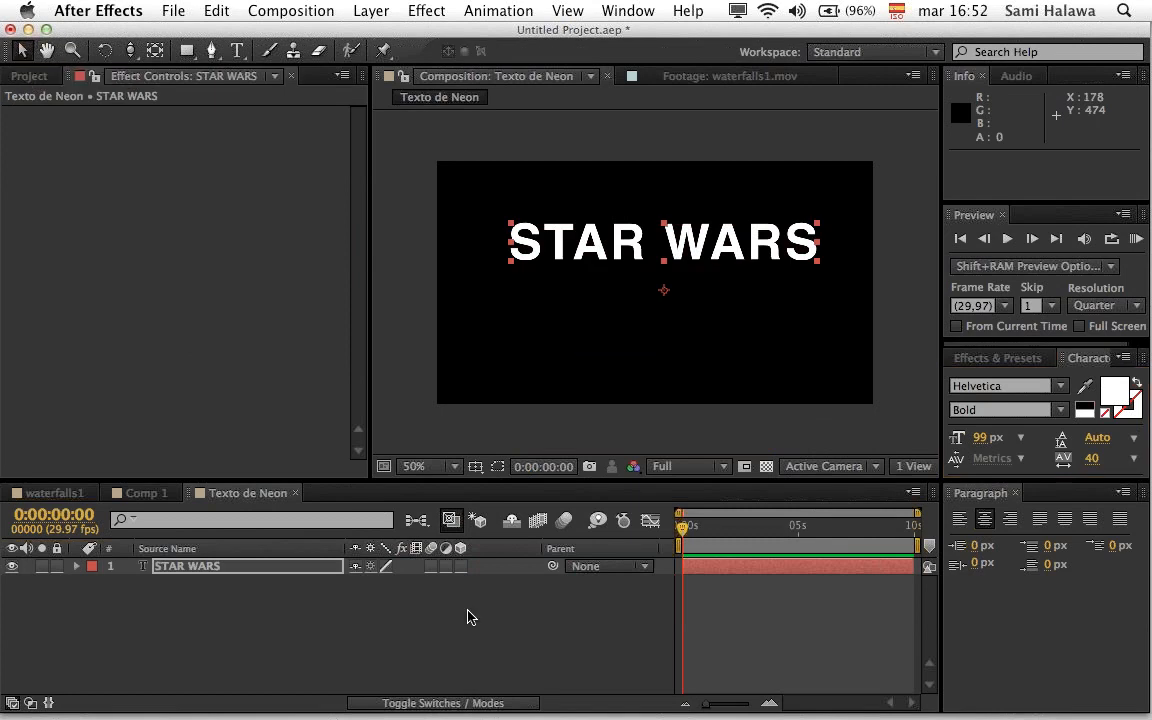
Step: Move the STAR WARS text to the middle of the composition, at about position 441, 343
left_click_drag(709, 241, 703, 284)
key("period")
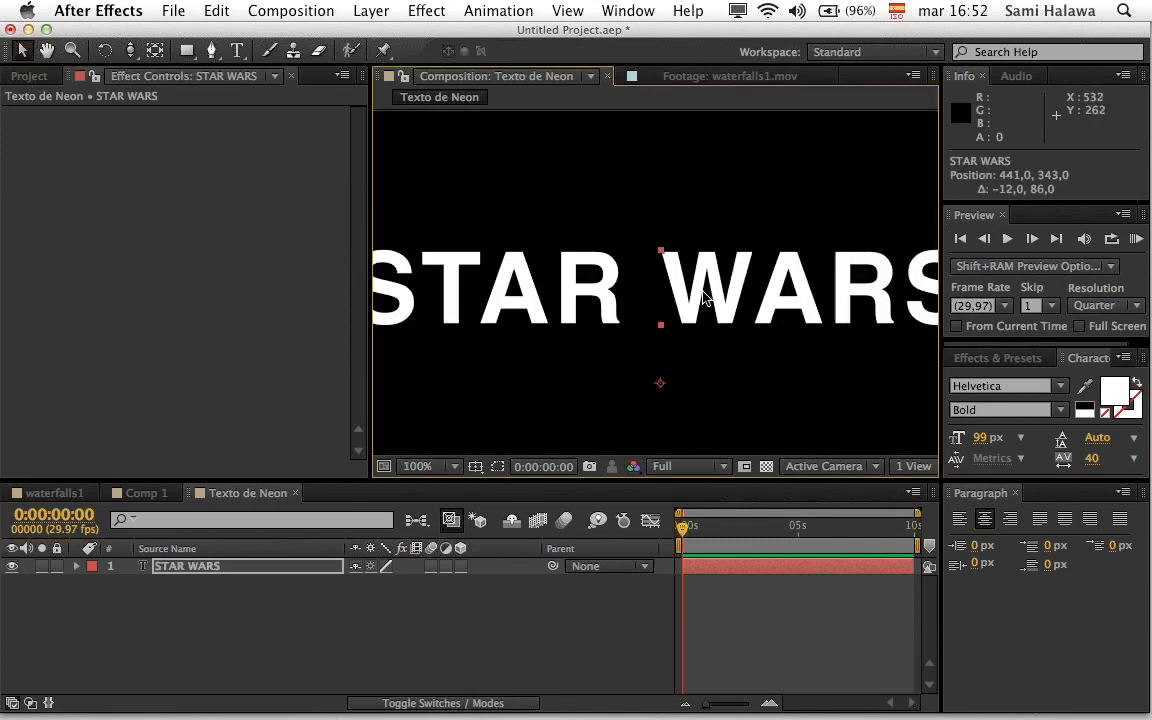
key("comma")
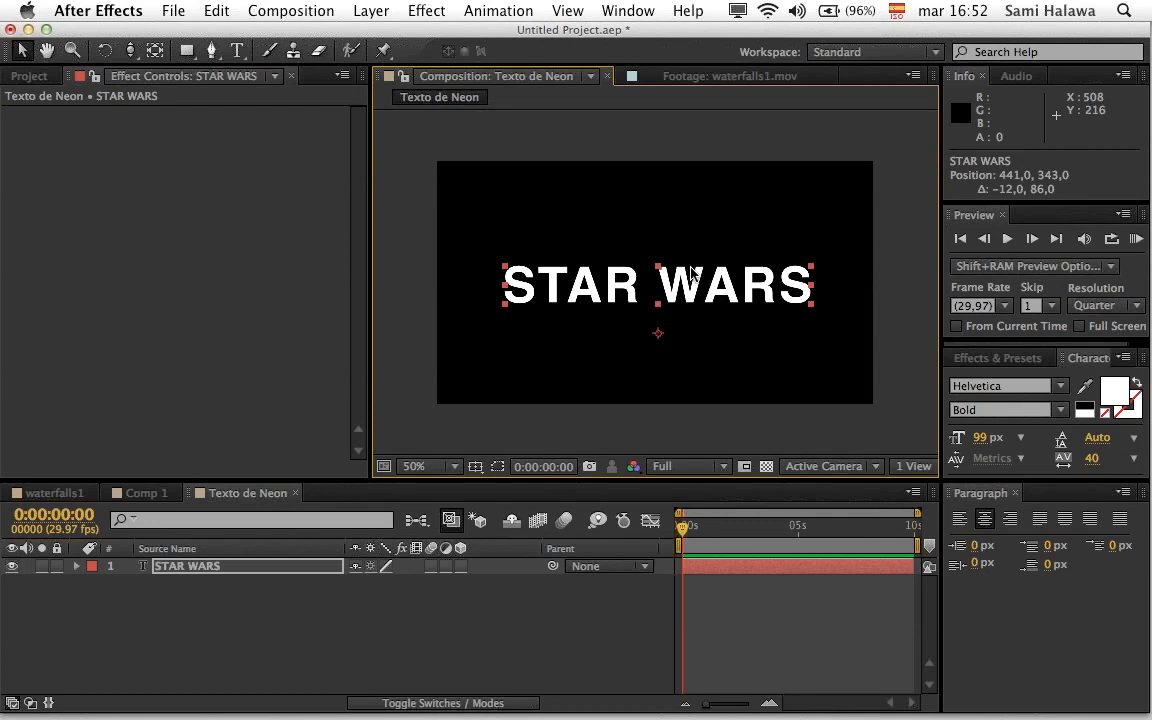
key("period")
left_click(448, 467)
left_click(415, 402)
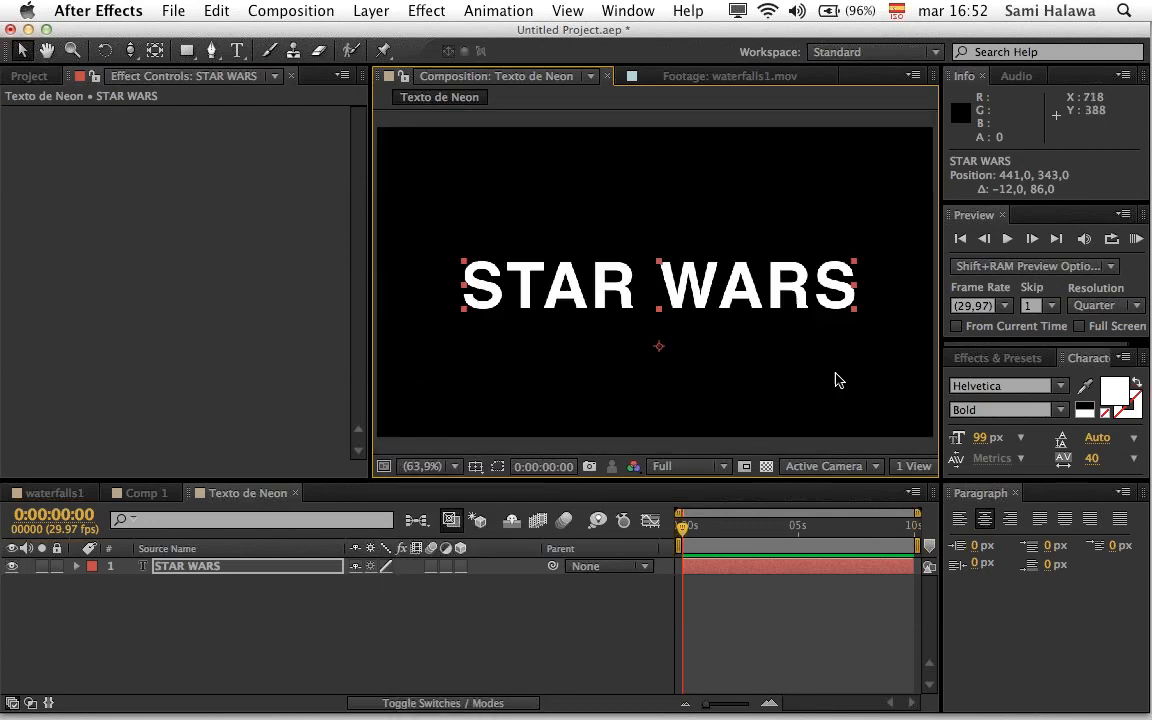
Step: Select the STAR WARS text layer and expand the character formatting area to expose its stroke width and scaling options
left_click(730, 322)
left_click(733, 308)
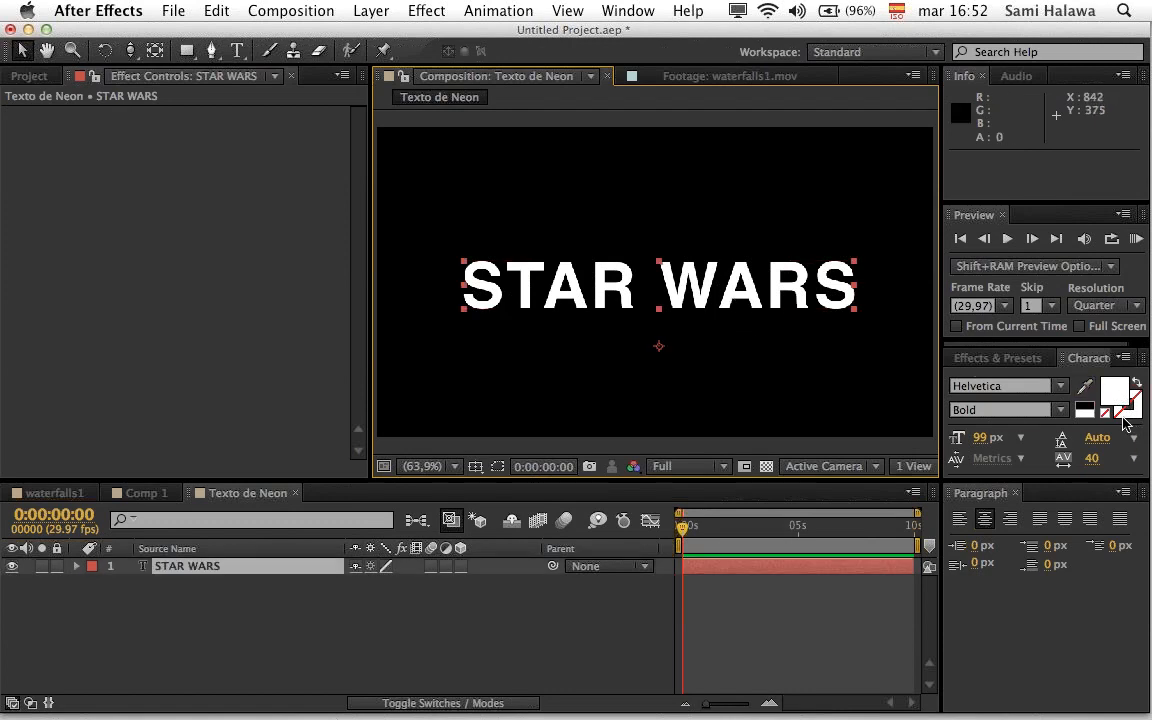
left_click_drag(1068, 335, 1049, 202)
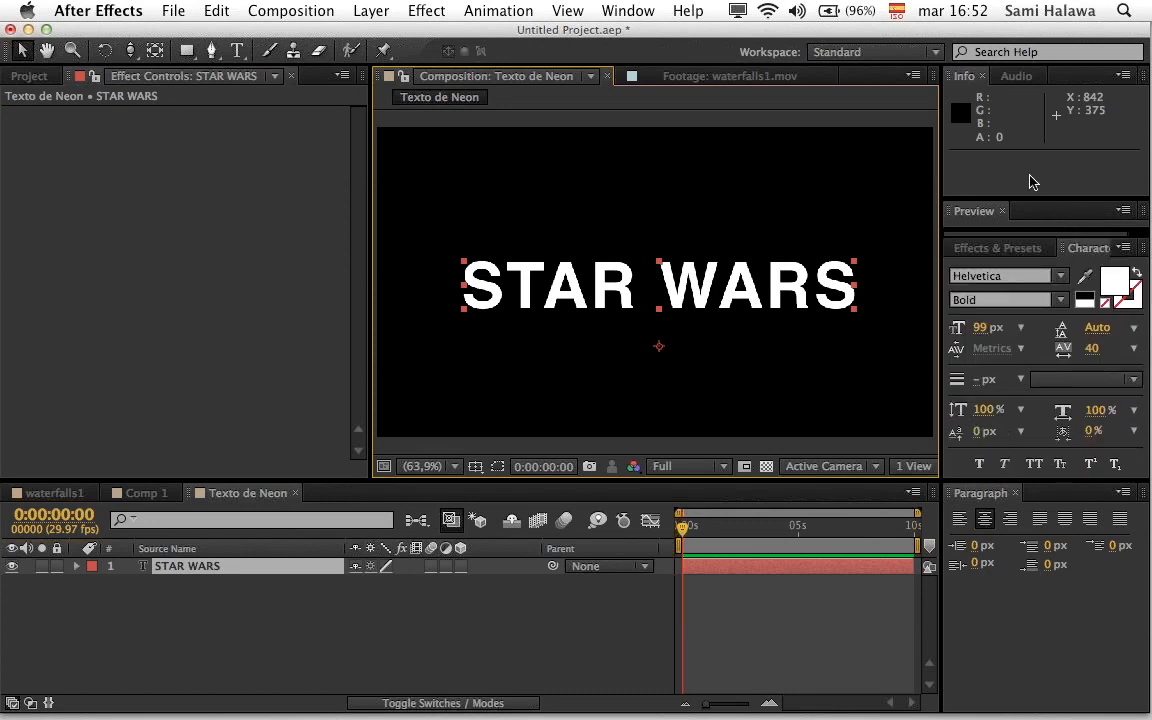
Step: Give the STAR WARS text a red (C41212) stroke 6 px wide
left_click_drag(1052, 197, 1052, 156)
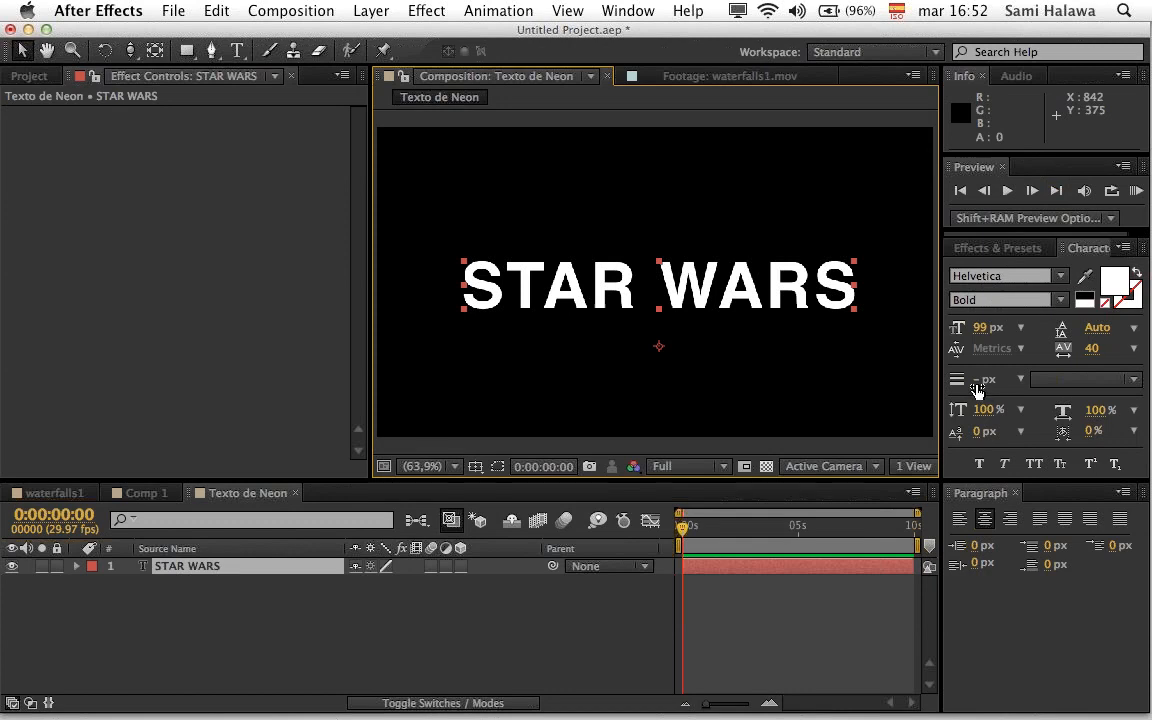
left_click(1127, 309)
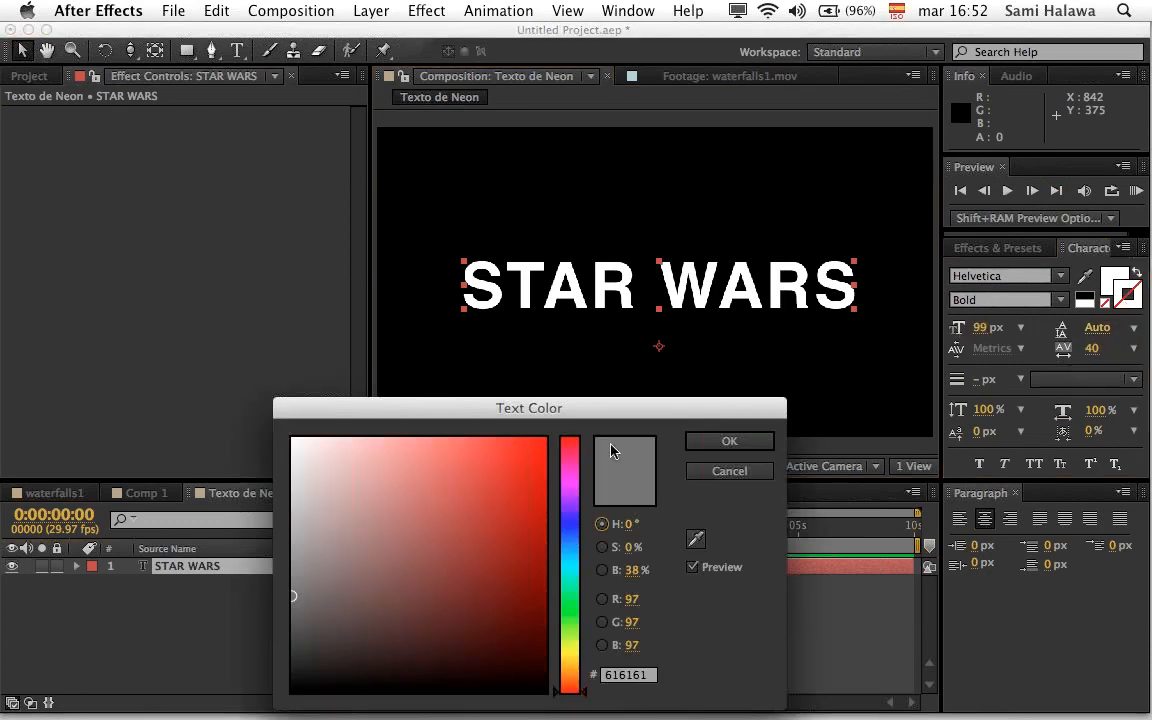
left_click(521, 495)
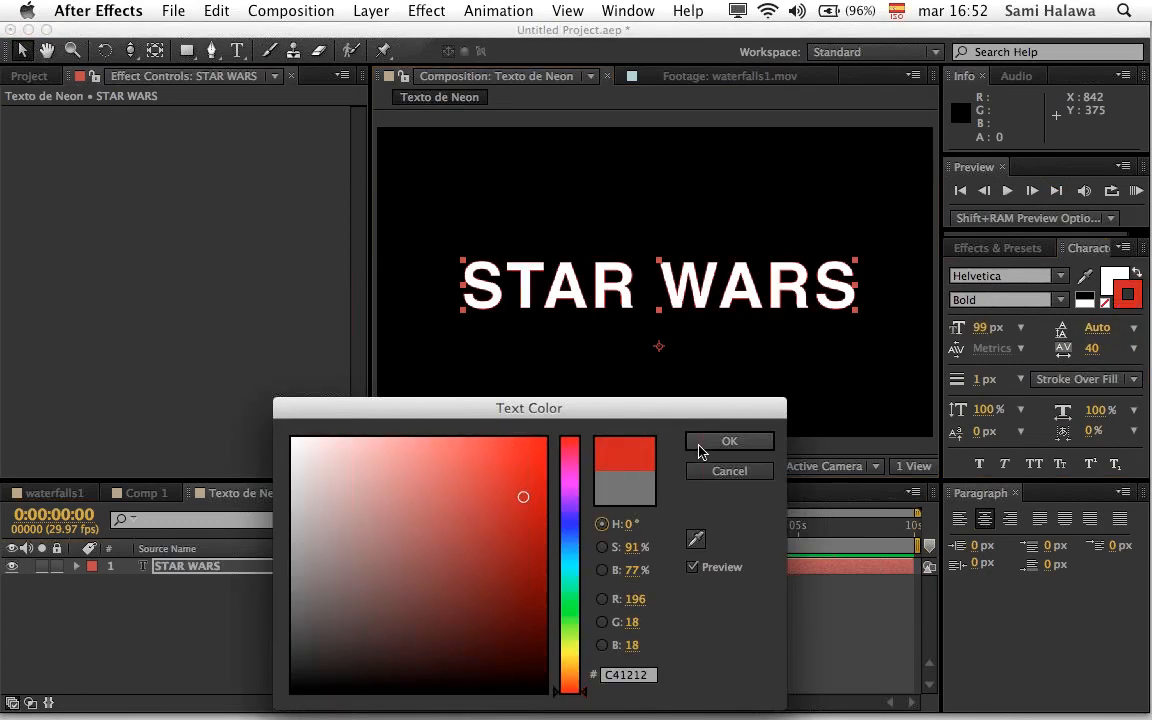
left_click(697, 444)
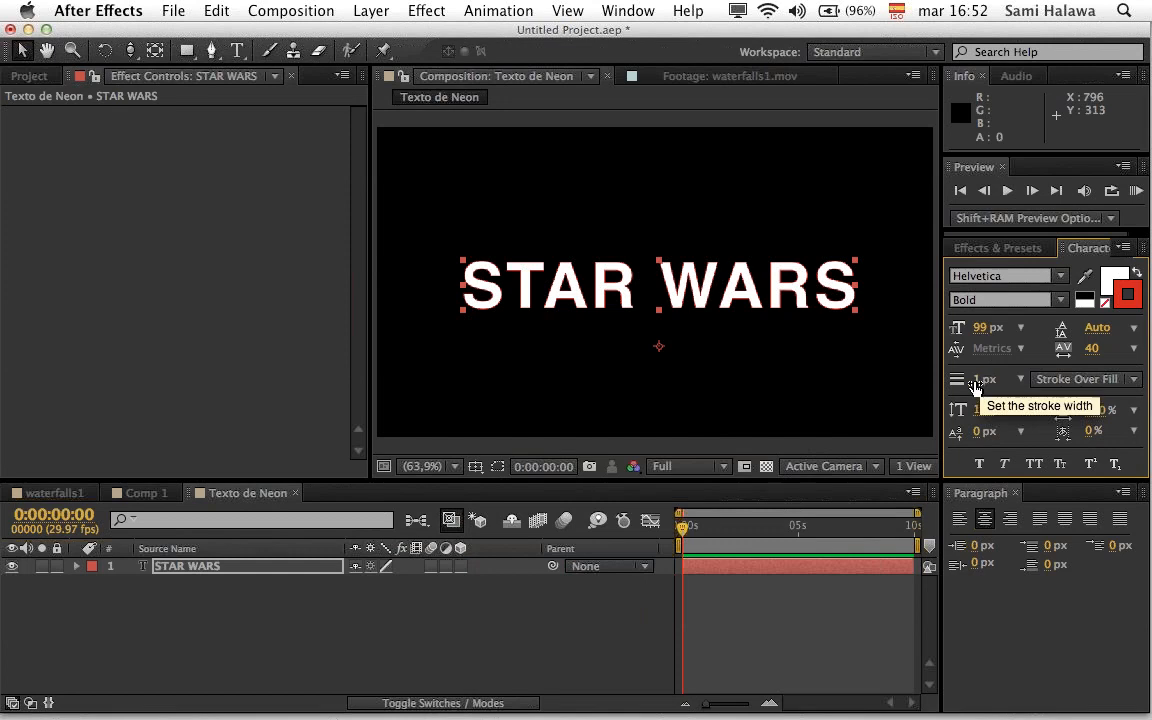
mouse_move(974, 381)
left_mouse_down()
mouse_move(1000, 384)
mouse_move(994, 397)
left_mouse_up()
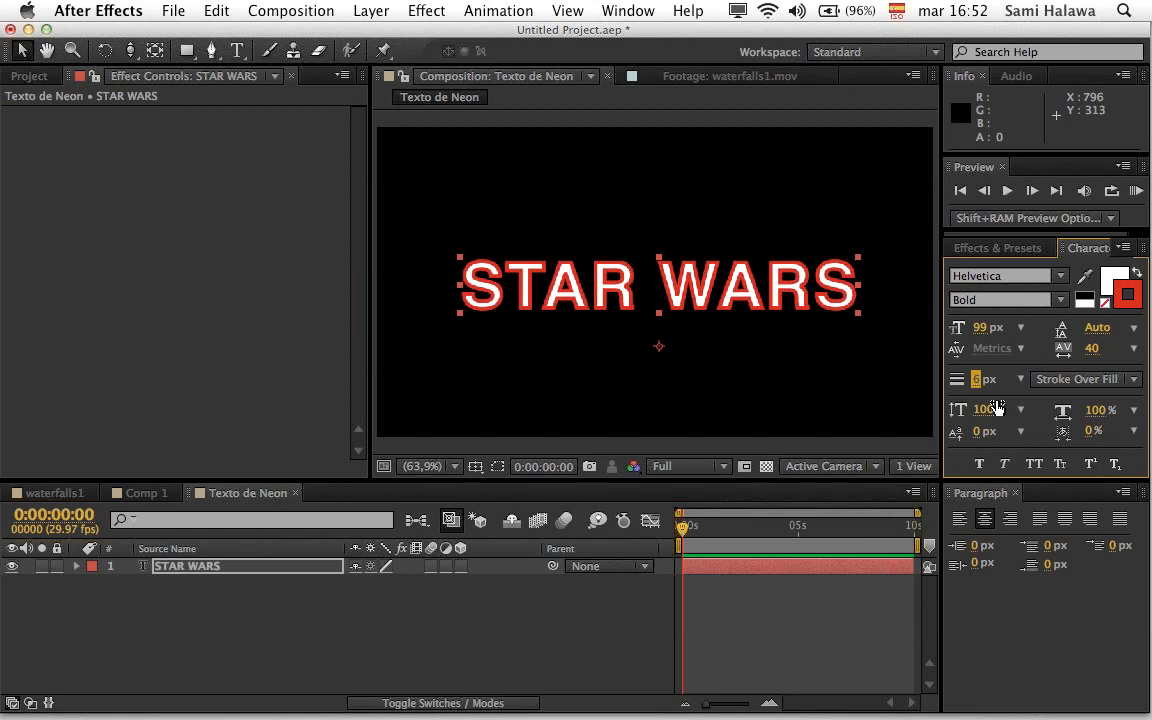
Step: Change the STAR WARS text's stroke colour to white (FFFFFF) and remove its fill
left_click(1124, 306)
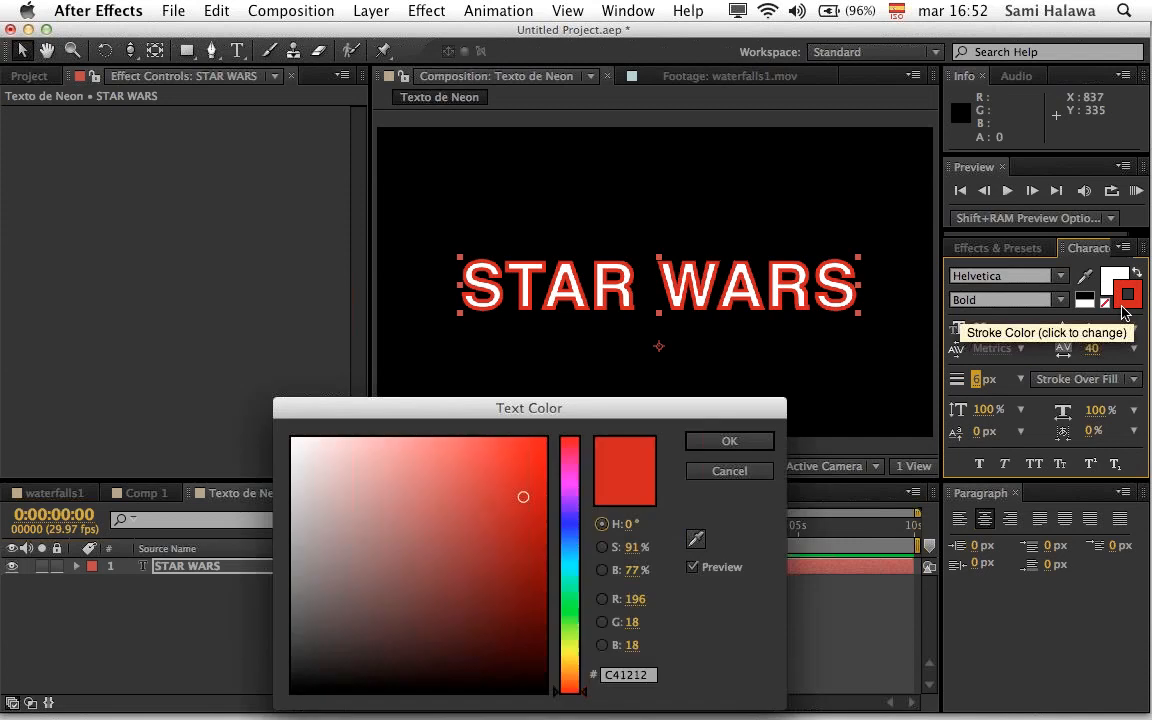
left_click_drag(305, 443, 216, 378)
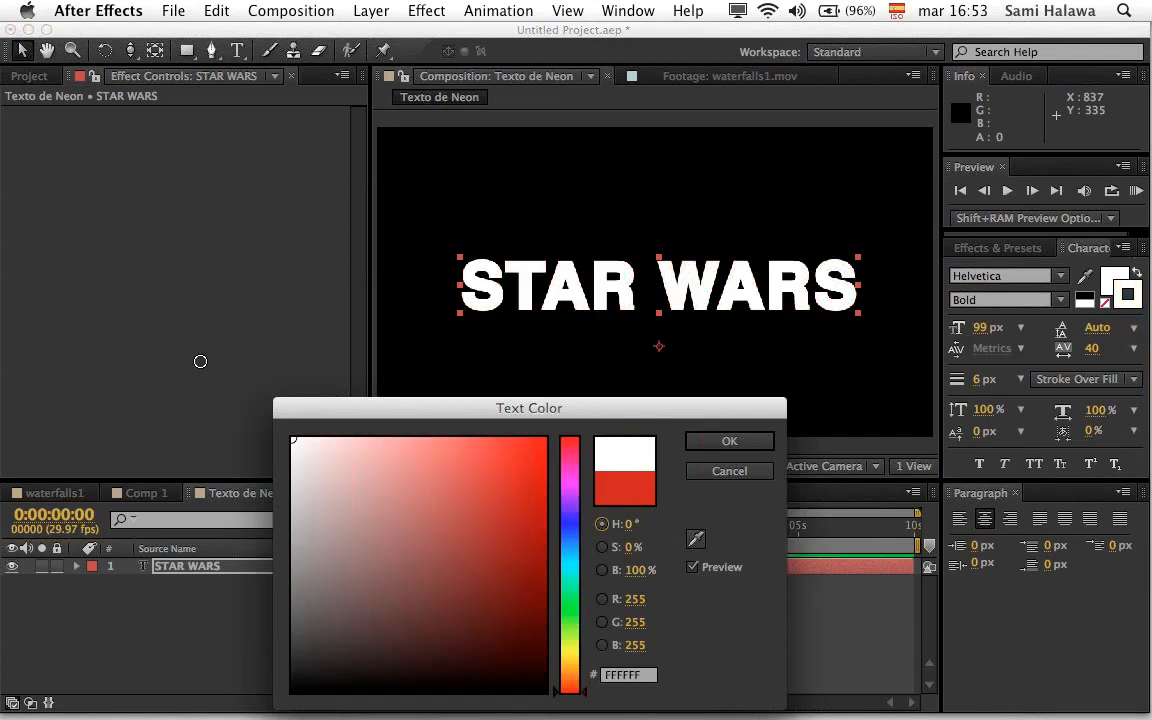
left_click(729, 441)
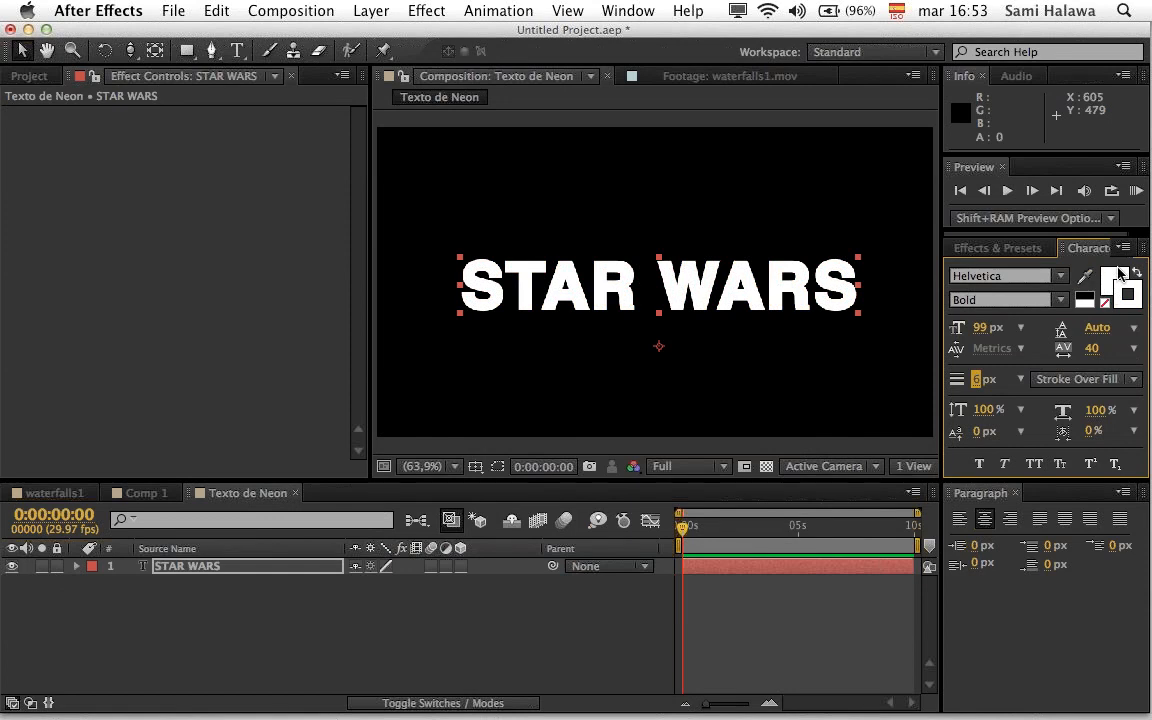
left_click(1112, 278)
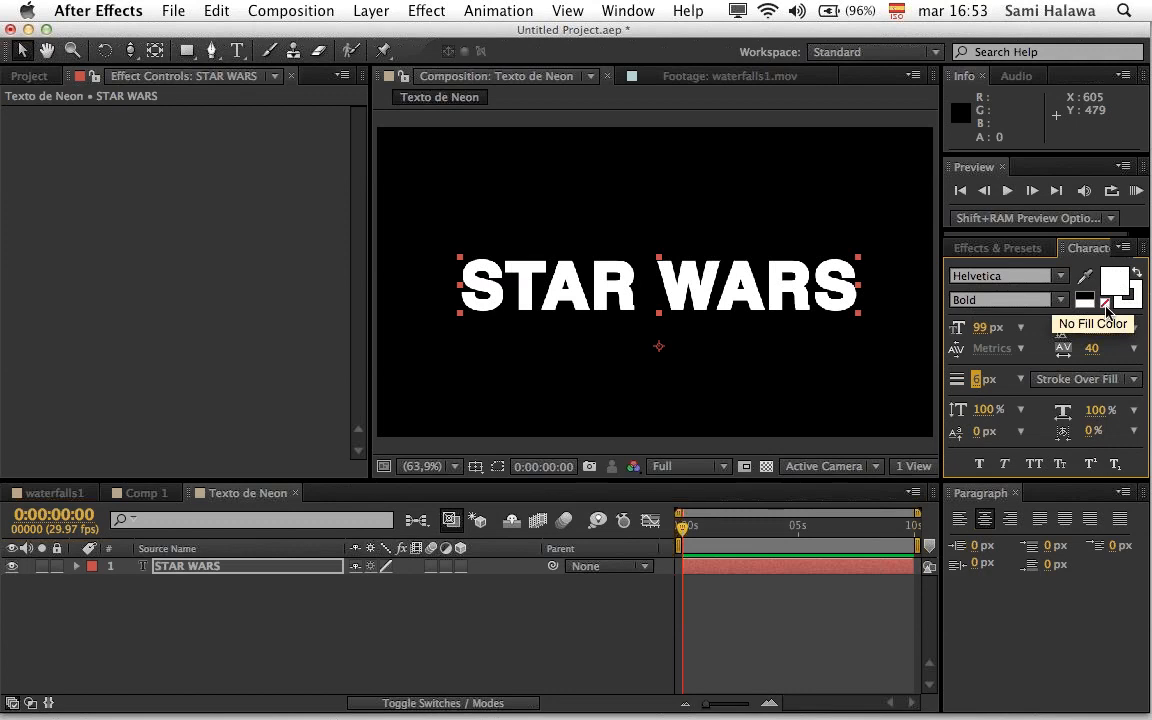
left_click(1106, 303)
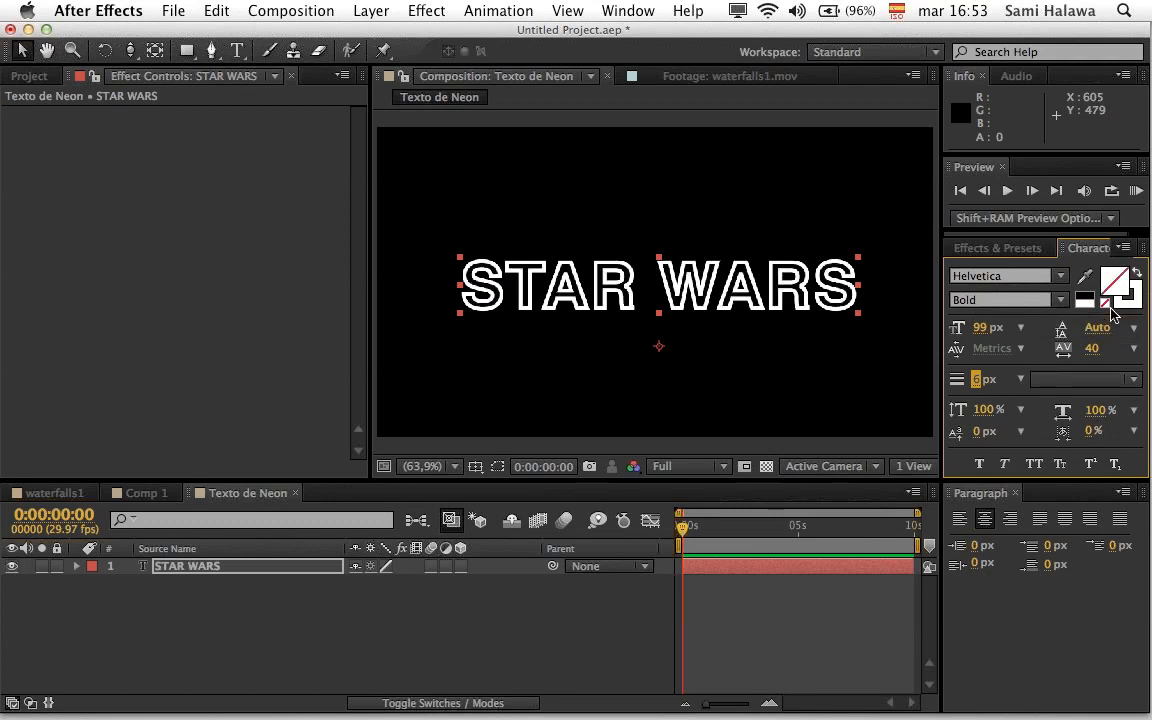
Step: Set the stroke width of the outlined STAR WARS text to 4 px
scroll(712, 300, "up", 2)
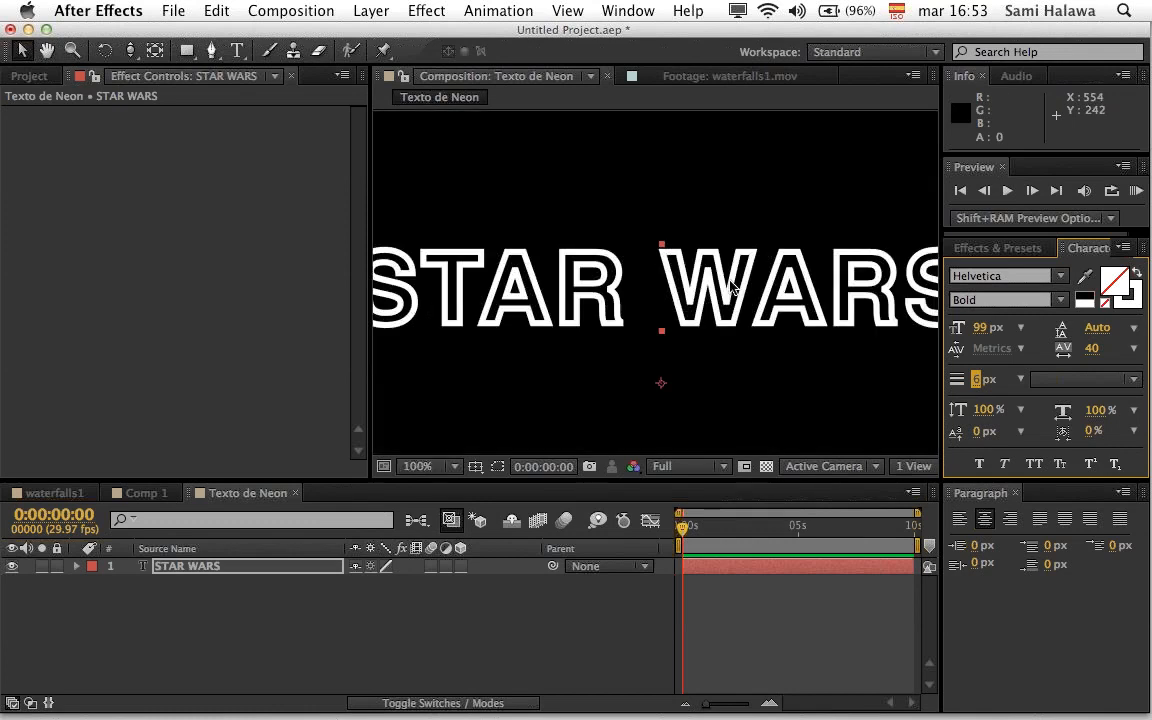
scroll(712, 300, "down", 2)
left_click_drag(978, 379, 977, 379)
scroll(728, 316, "up", 3)
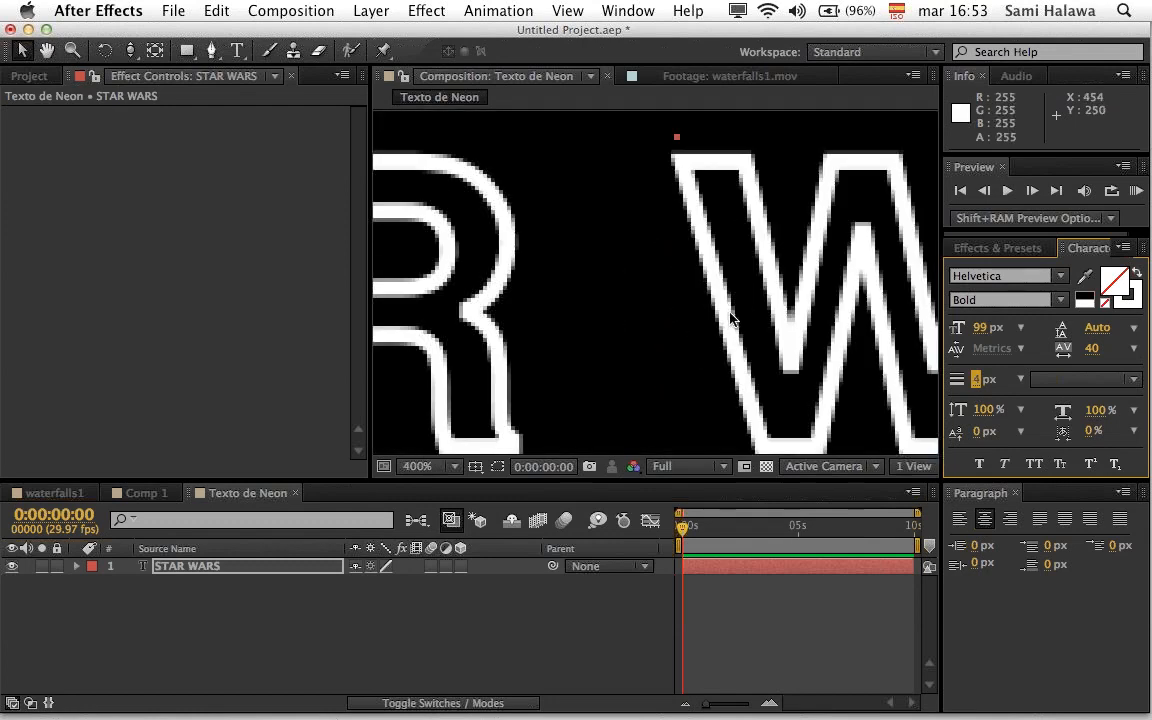
scroll(730, 318, "down", 1)
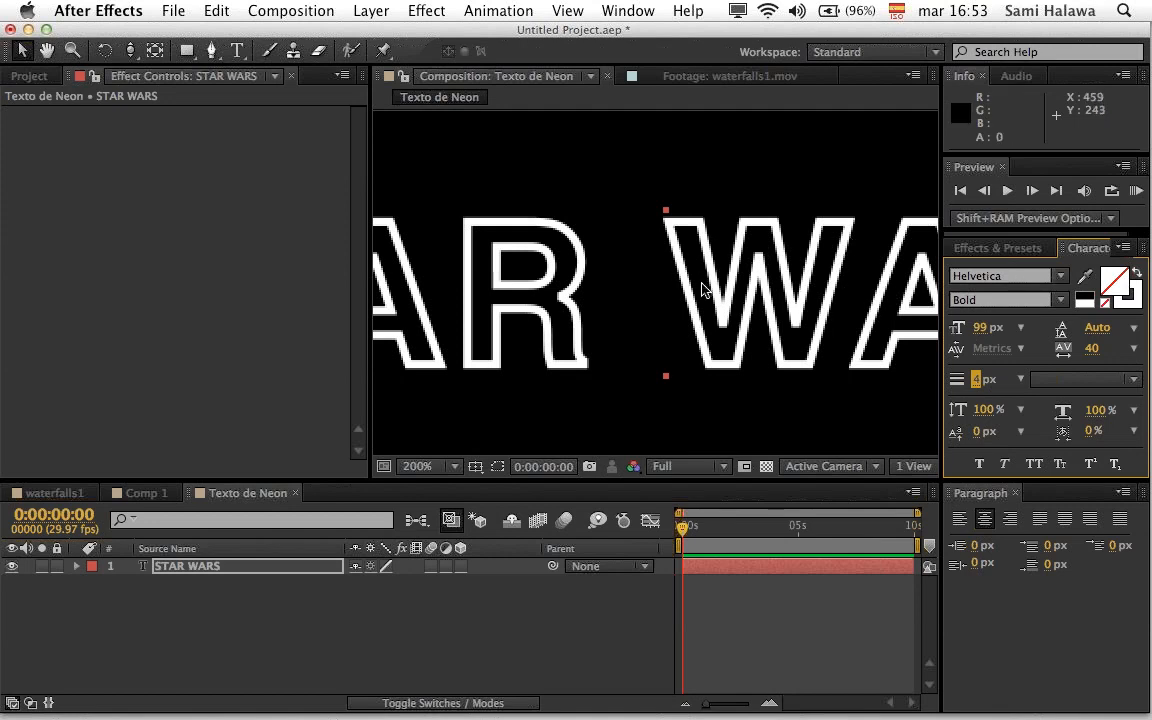
scroll(709, 306, "down", 1)
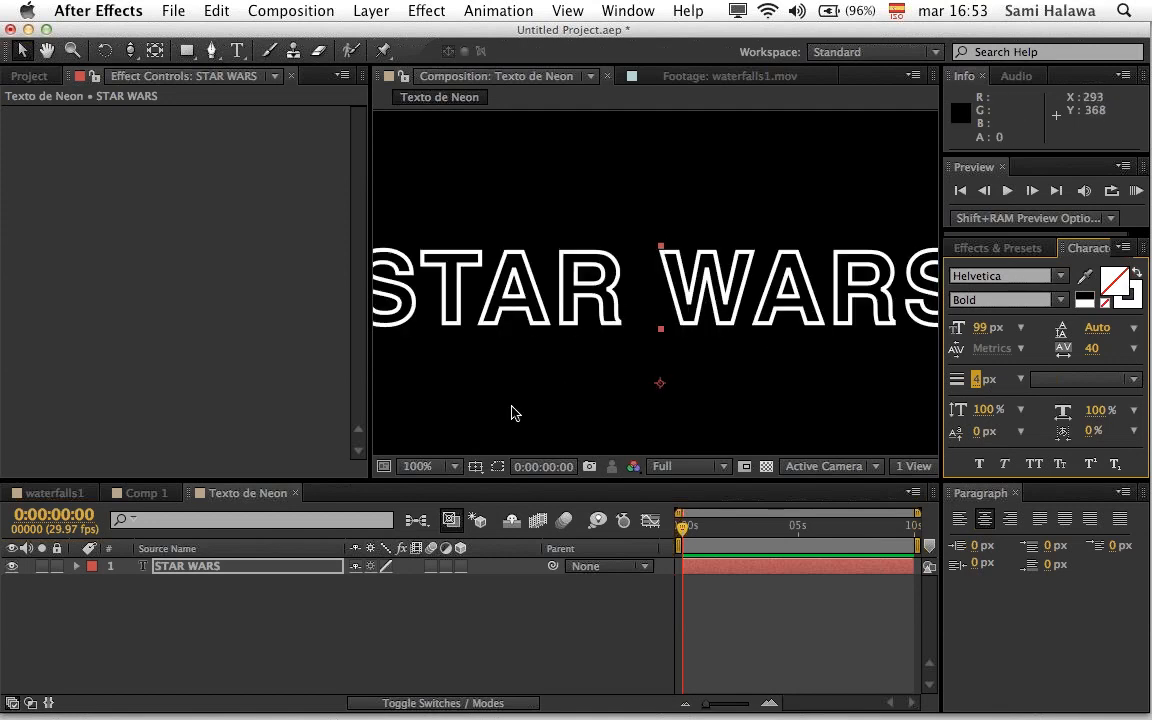
Step: Apply the Stylize Glow effect to the STAR WARS text layer
key("h")
left_click_drag(530, 353, 491, 355)
key("v")
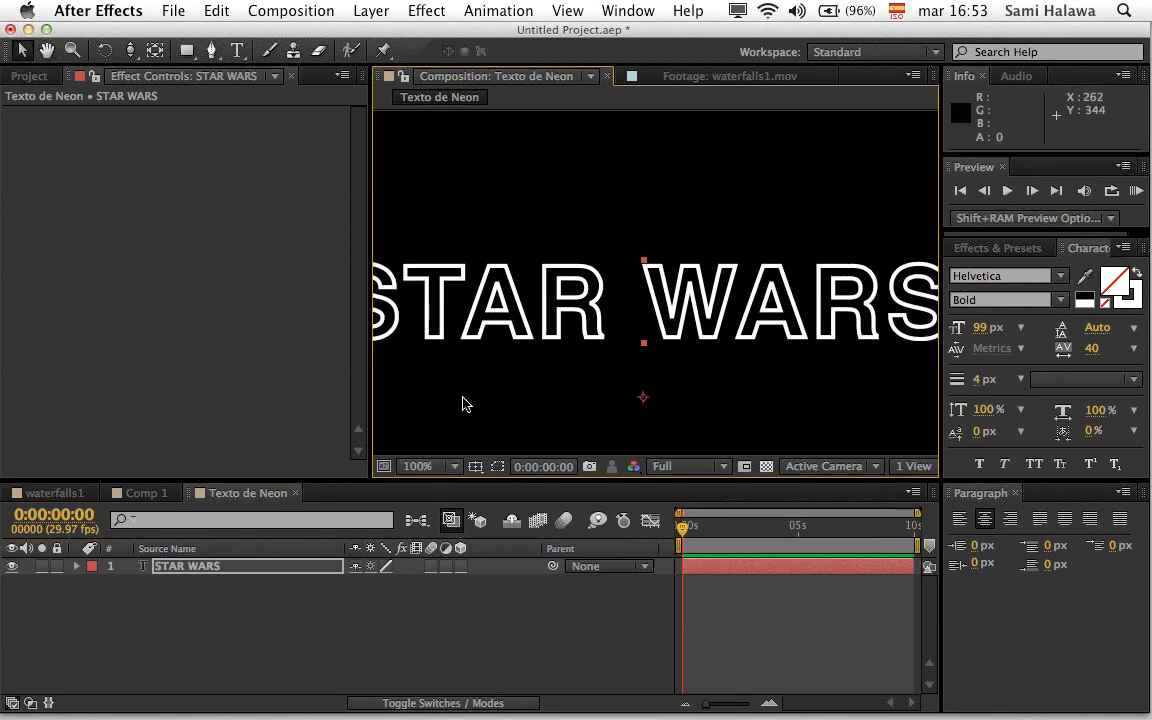
key("comma")
left_click_drag(511, 341, 520, 333)
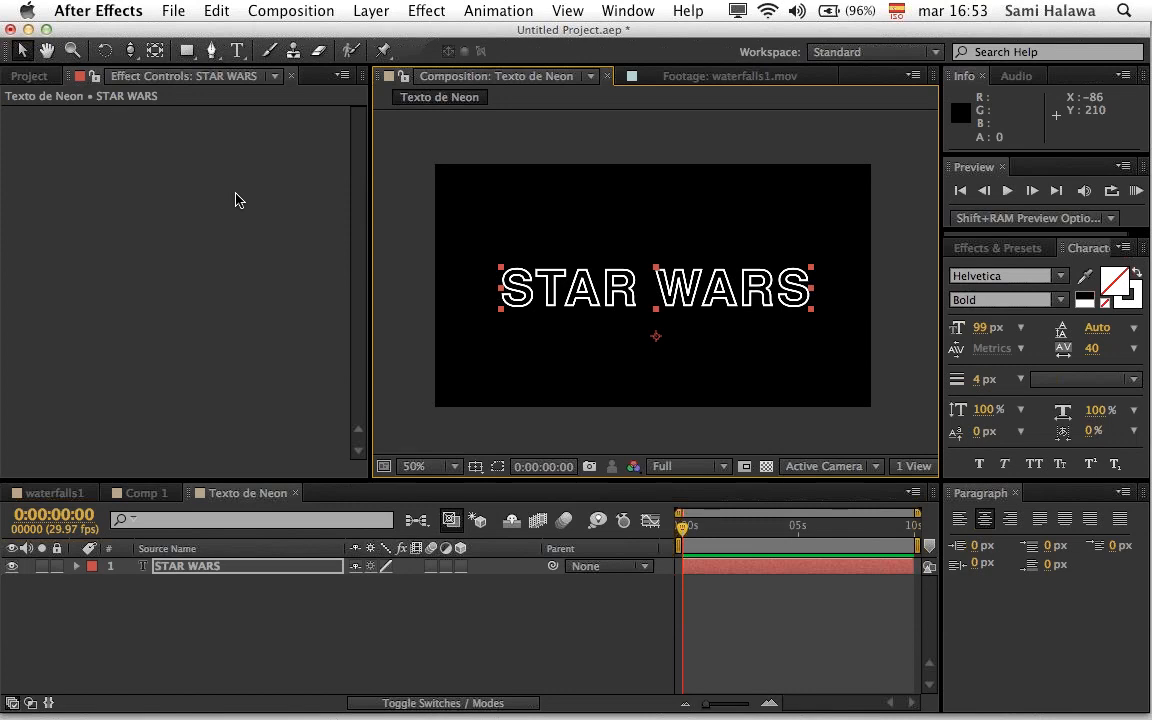
left_click(262, 572)
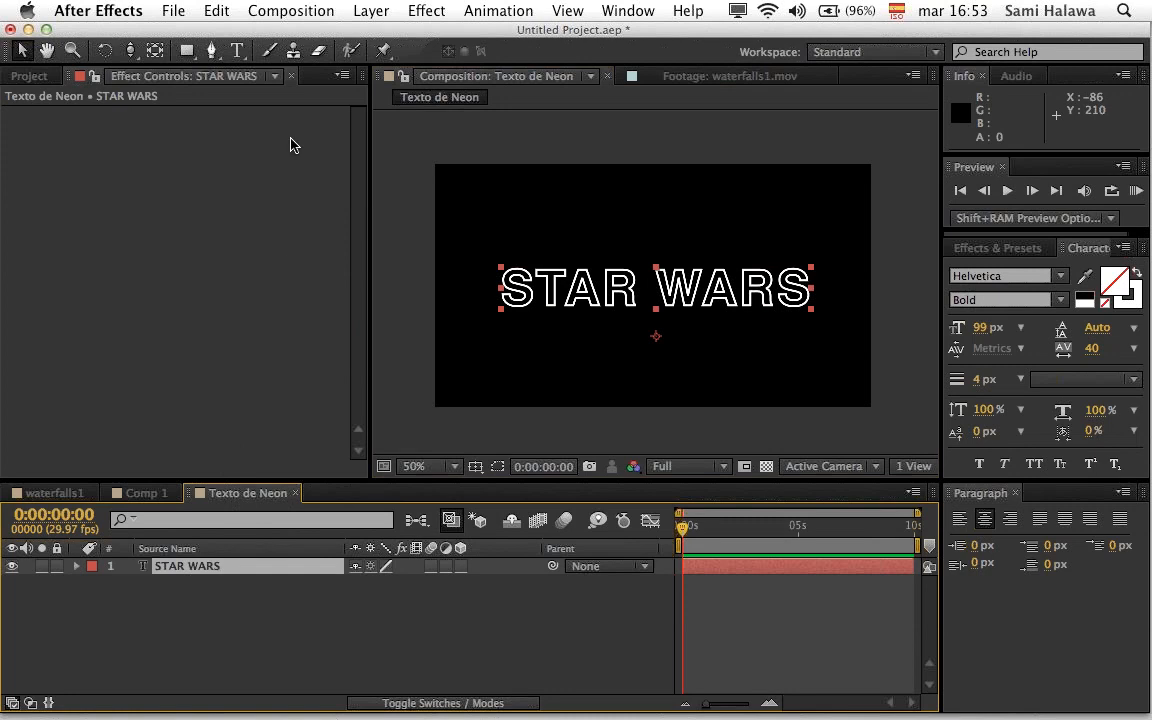
left_click(424, 10)
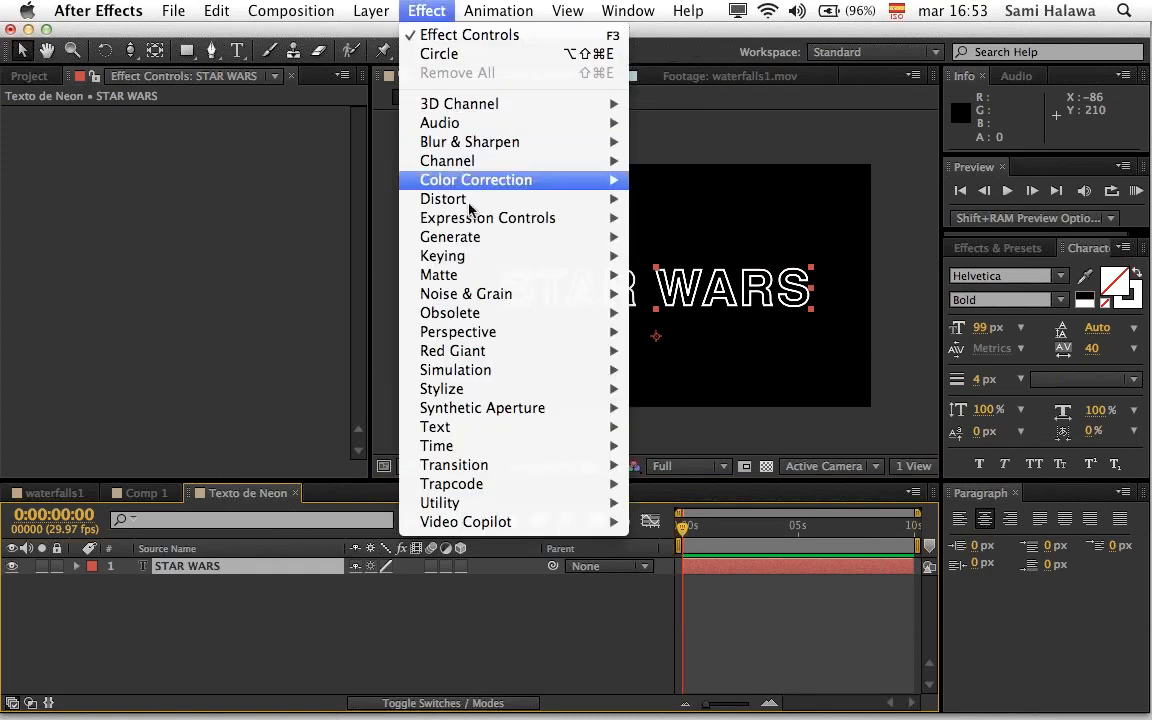
mouse_move(490, 282)
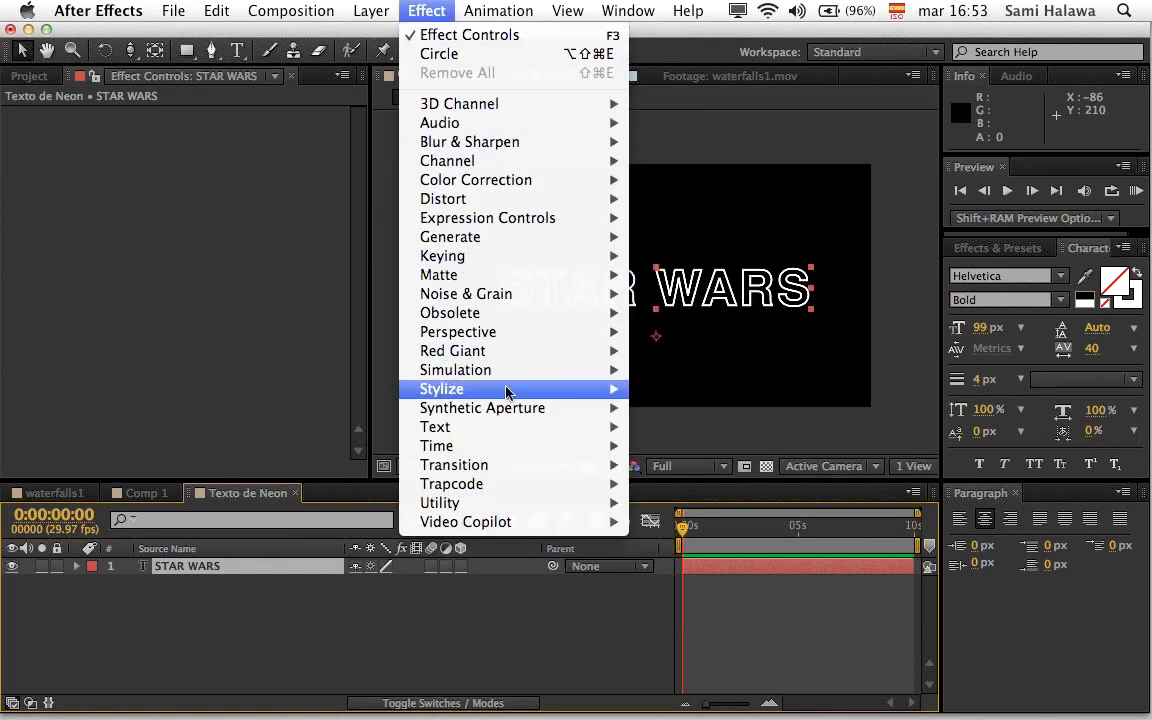
mouse_move(509, 392)
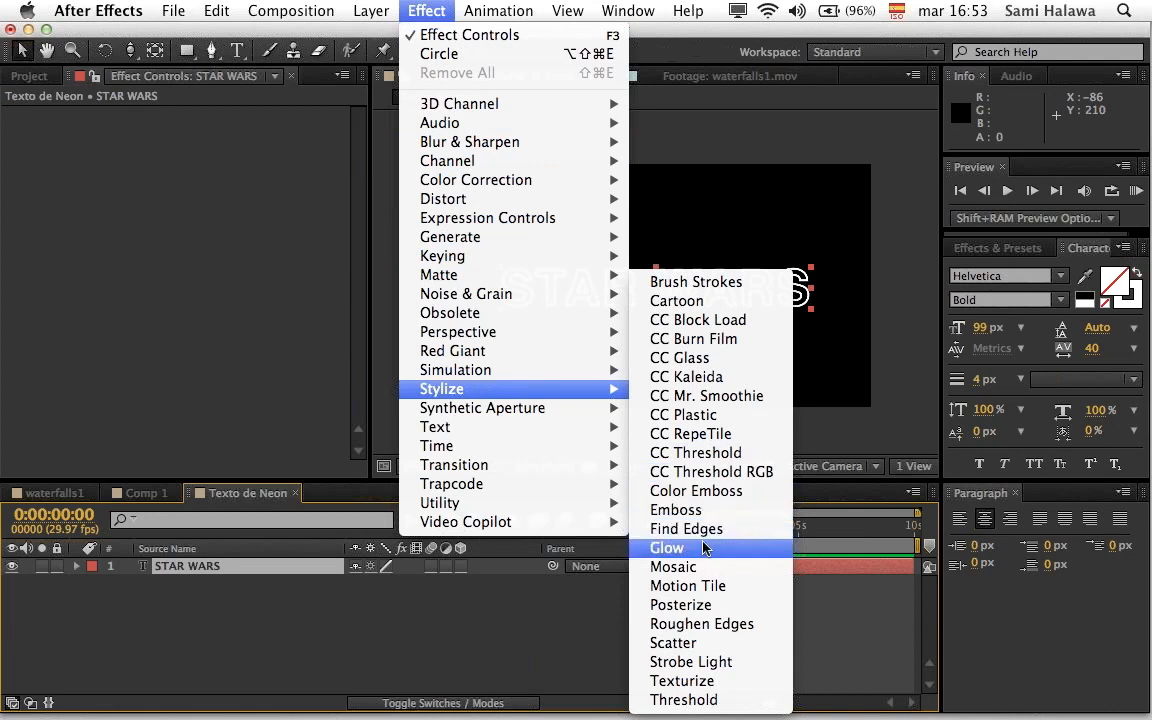
left_click(667, 548)
Step: Try a Glow Radius of 53,0 on the STAR WARS text, then undo that change
key("period")
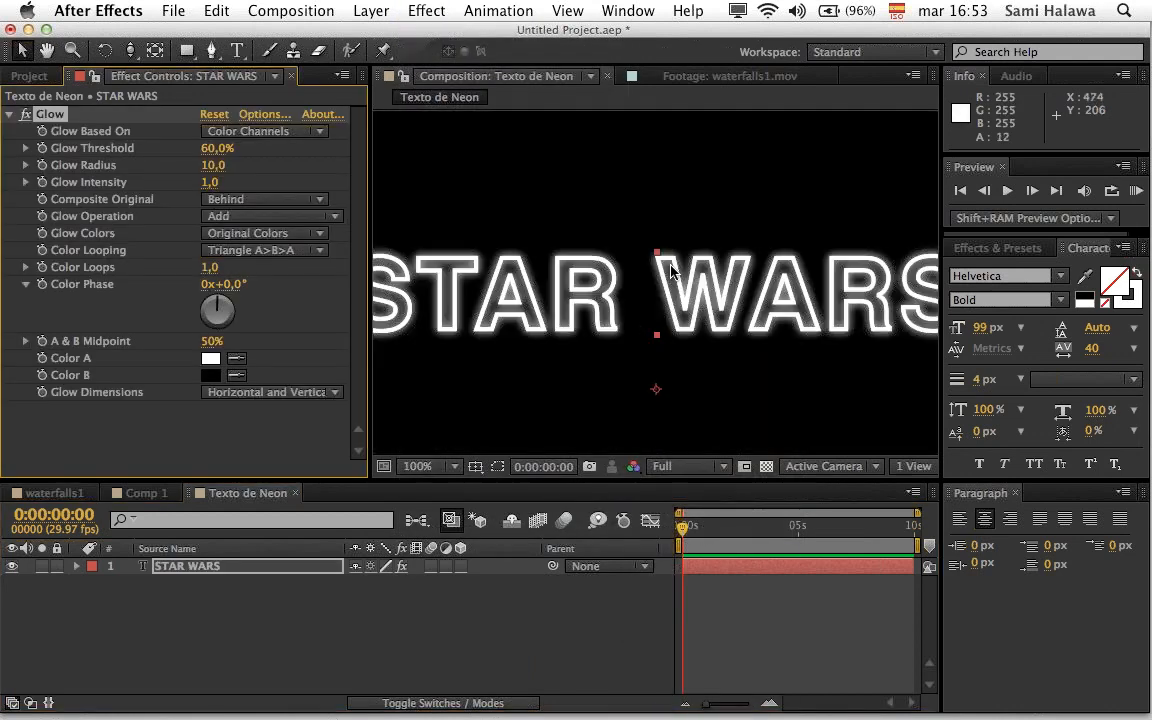
key("comma")
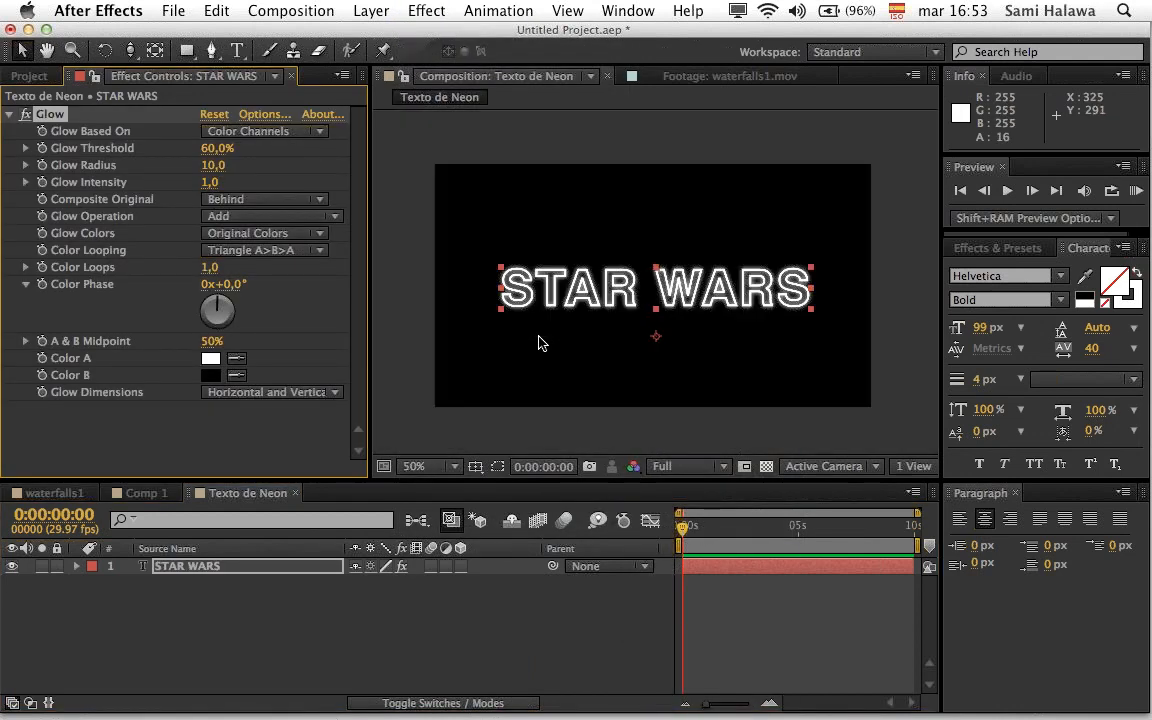
key("period")
left_click_drag(630, 360, 689, 339)
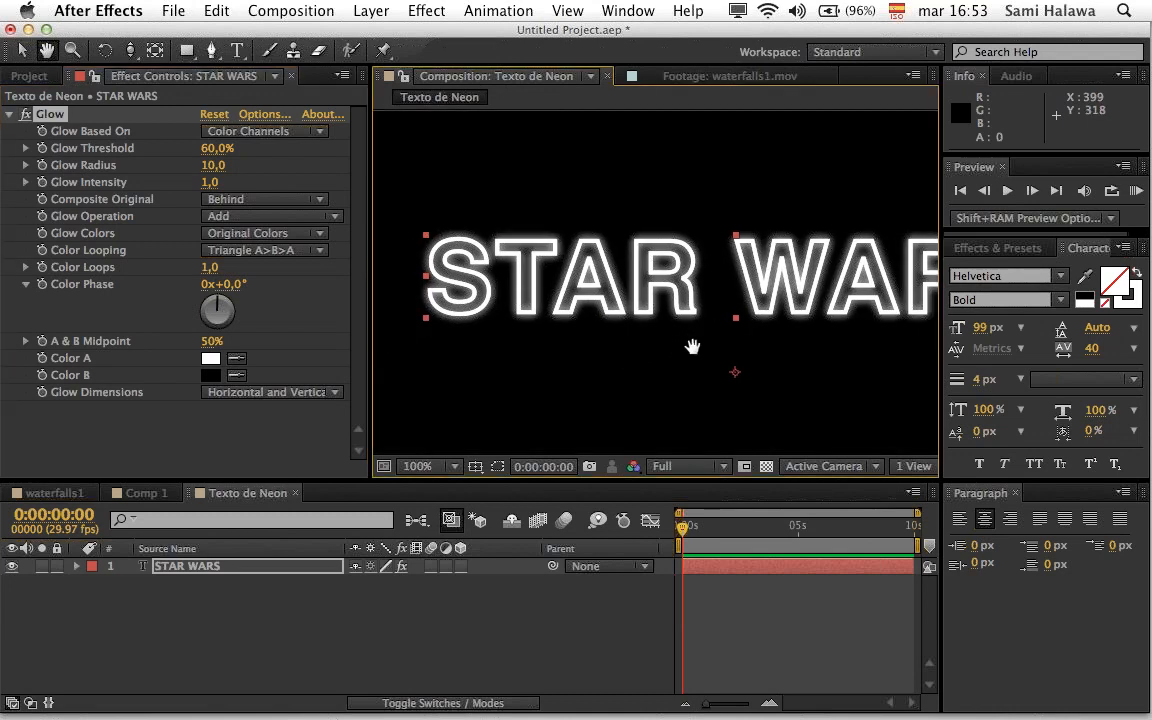
key("v")
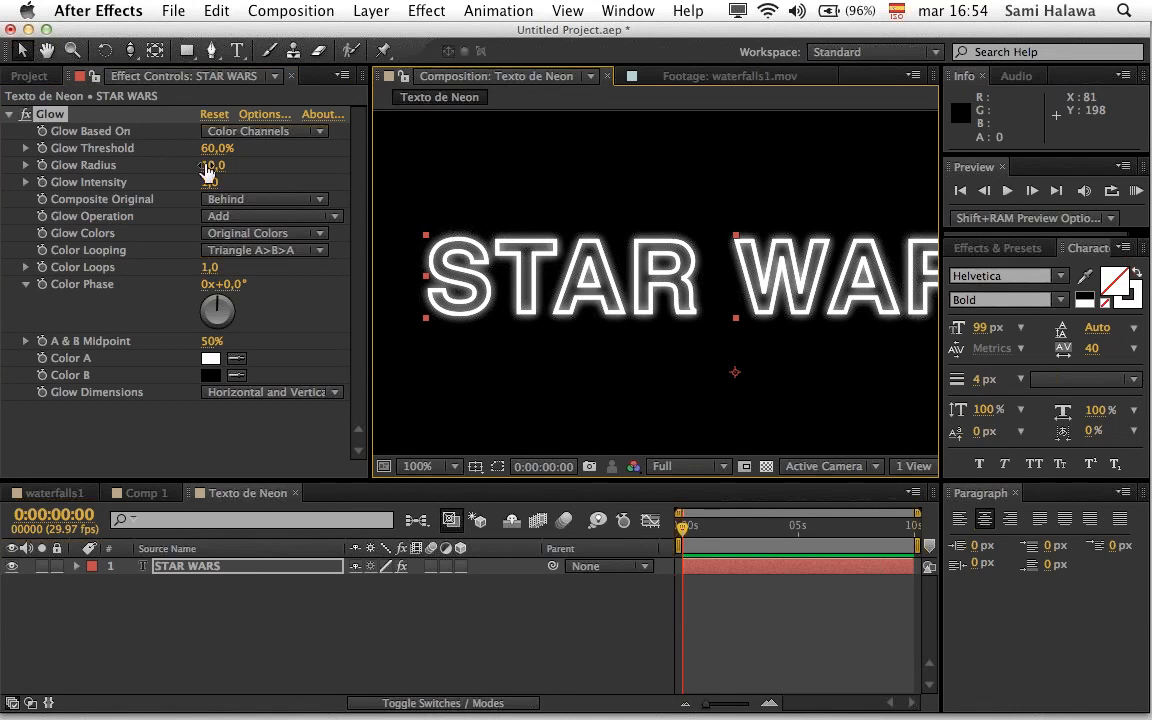
left_click_drag(213, 172, 199, 167)
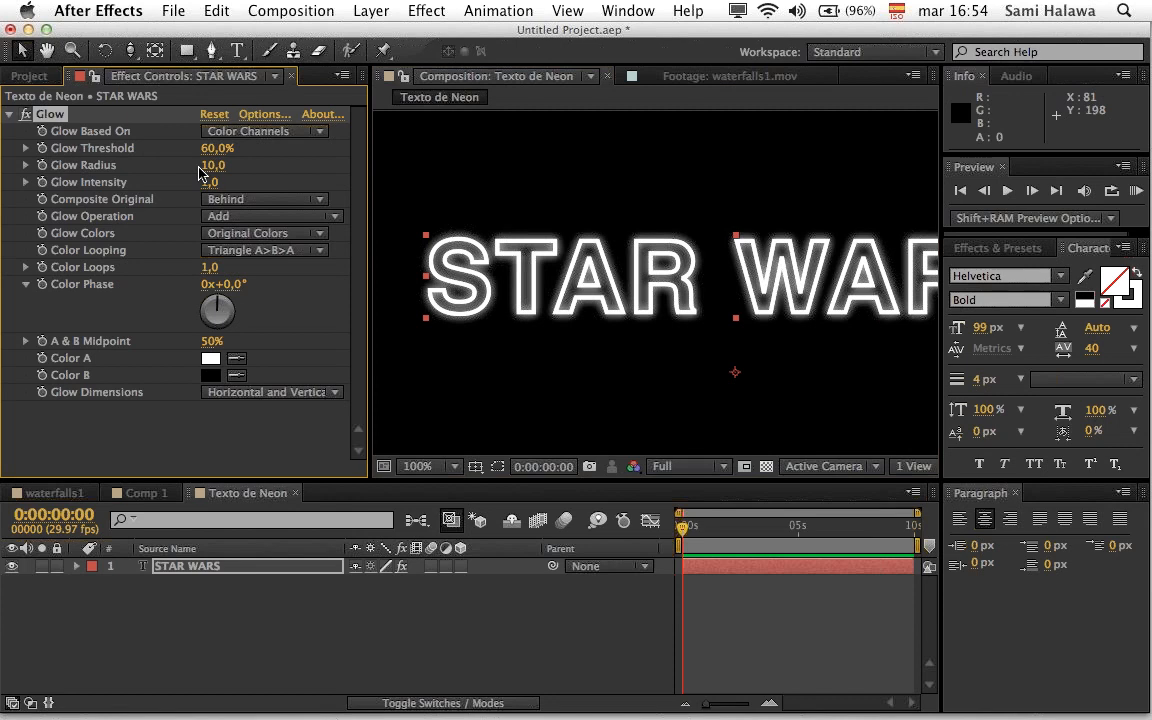
left_click_drag(212, 165, 259, 169)
key("comma")
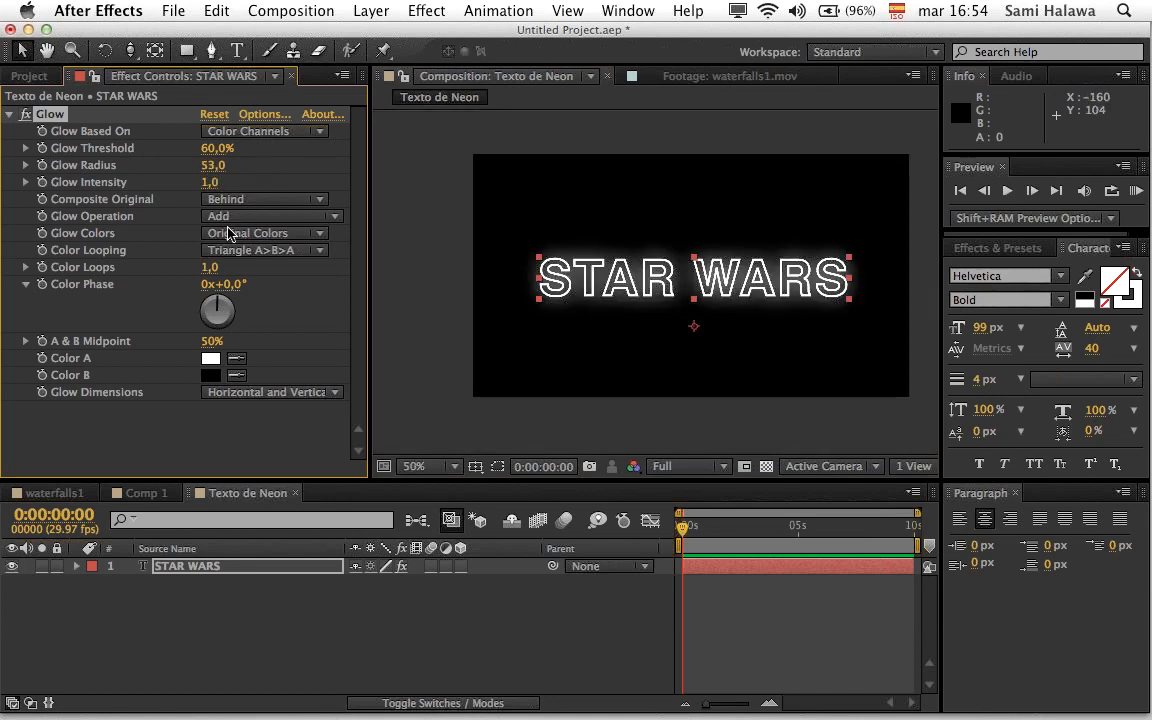
key("super+z")
Step: Set the Glow Radius to 7,0 and undo a trial reduction of the Glow Threshold
key("period")
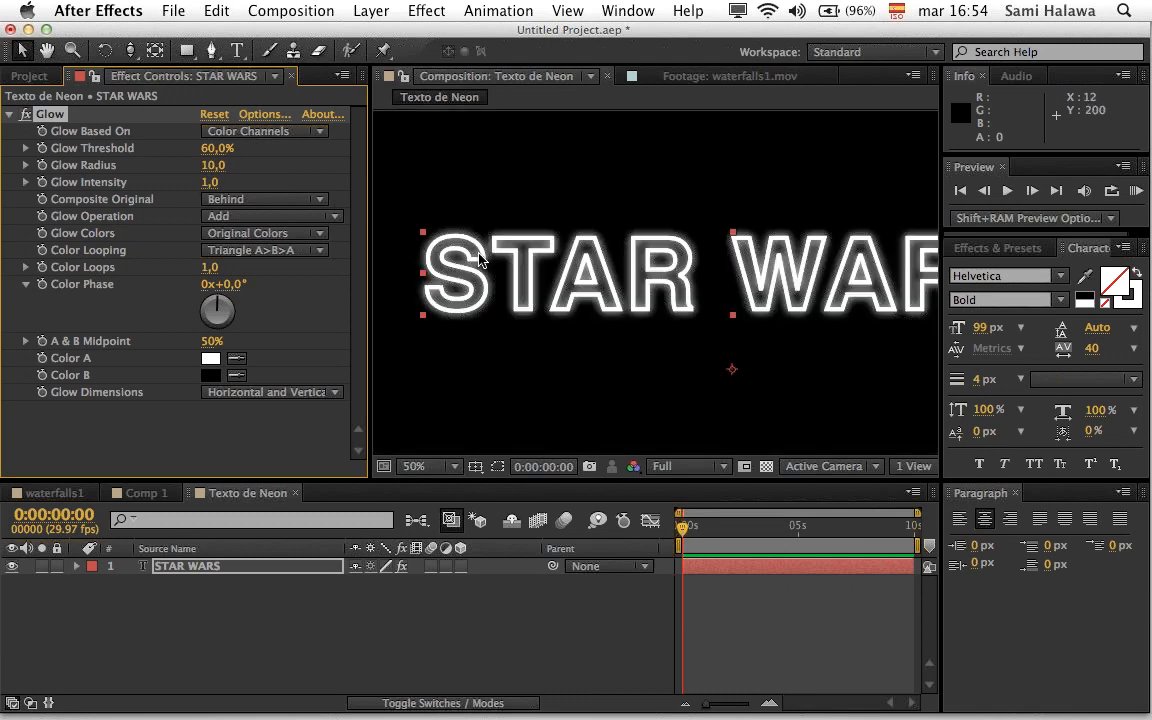
mouse_move(214, 166)
left_mouse_down()
mouse_move(204, 165)
mouse_move(213, 148)
left_mouse_up()
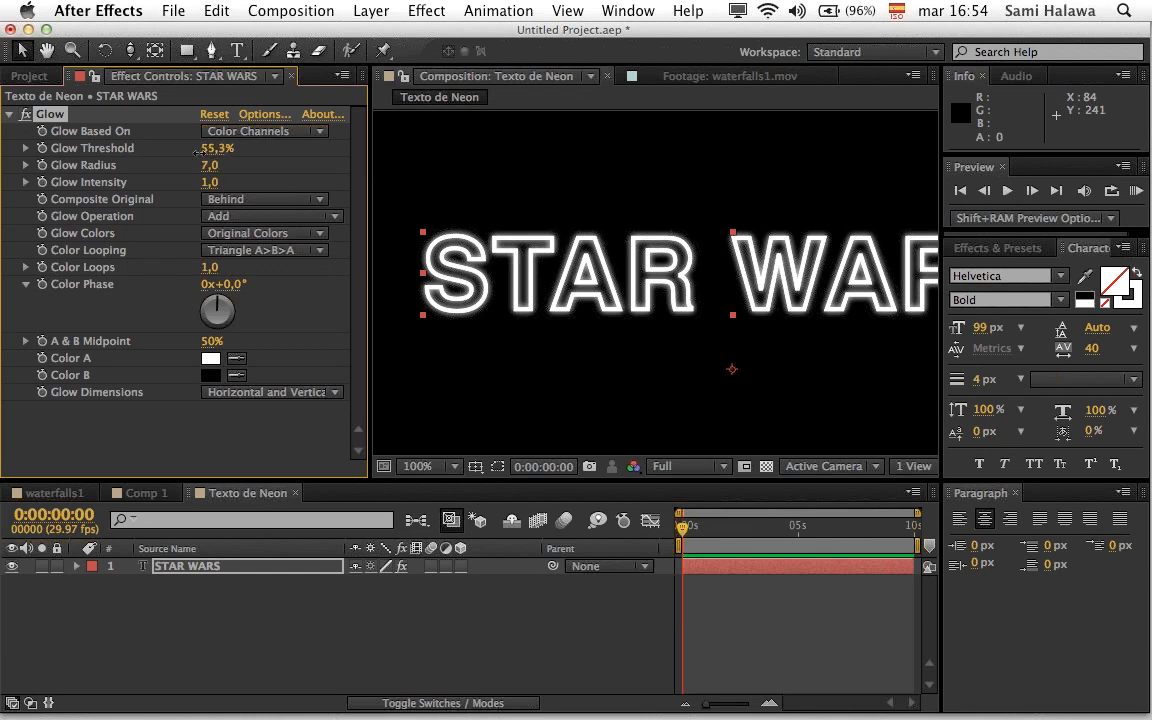
key("super+z")
Step: Set the Glow effect's Color A to red and switch its Glow Colors to A & B Colors
left_click(209, 358)
left_click(464, 533)
left_click(729, 441)
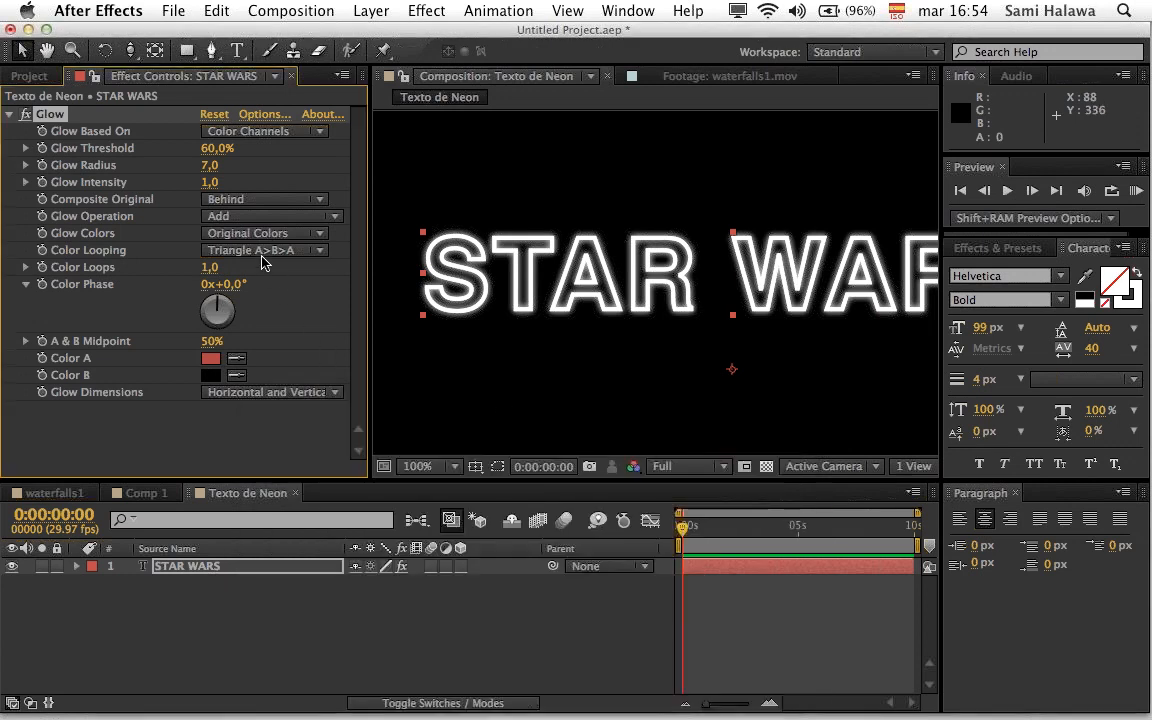
left_click(219, 234)
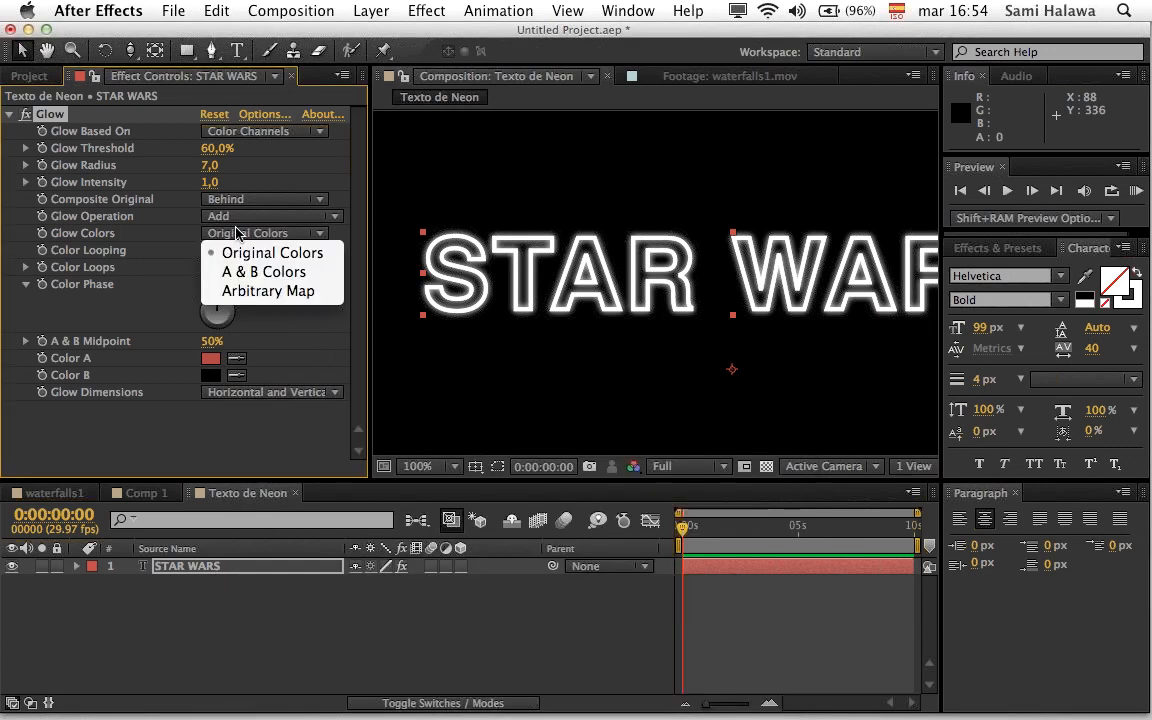
left_click(266, 272)
Step: Change the Glow effect's Color A to a pale lavender blue
left_click(210, 358)
left_click_drag(414, 441, 391, 324)
left_click(565, 518)
left_click_drag(390, 447, 367, 437)
left_click(729, 441)
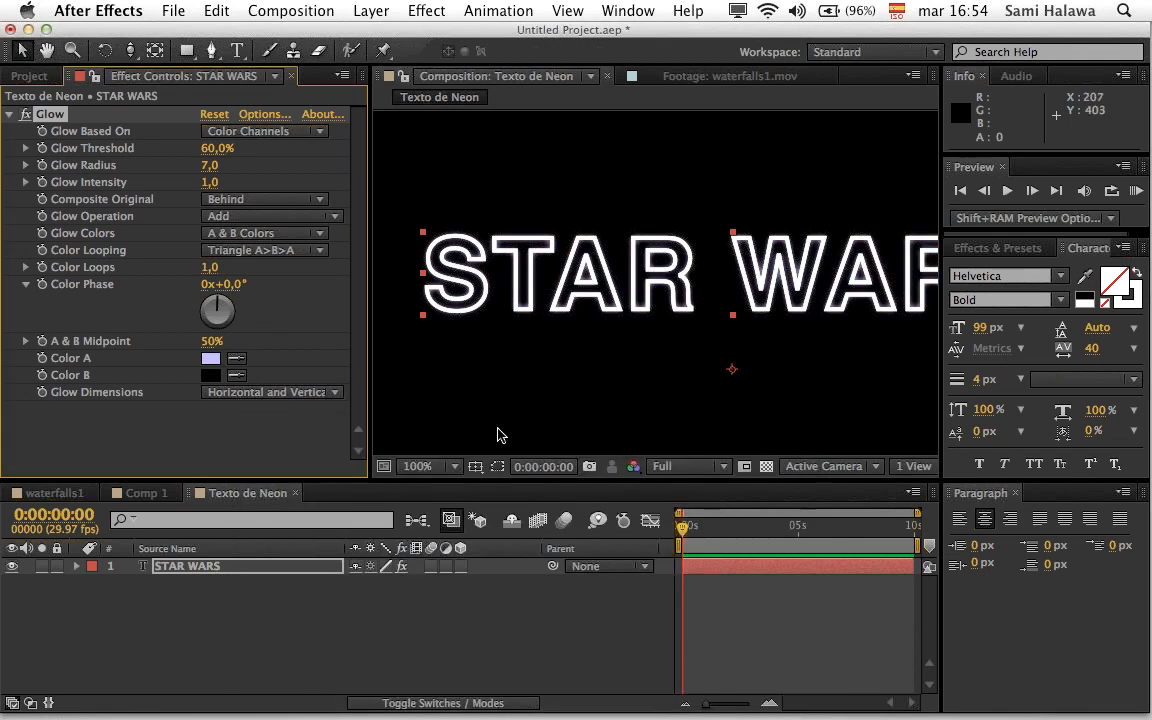
Step: Set the Glow effect's Color B to white (FFFFFF), keeping Glow Colors on A & B Colors
left_click(210, 375)
left_click(568, 530)
left_click_drag(352, 440, 6, 227)
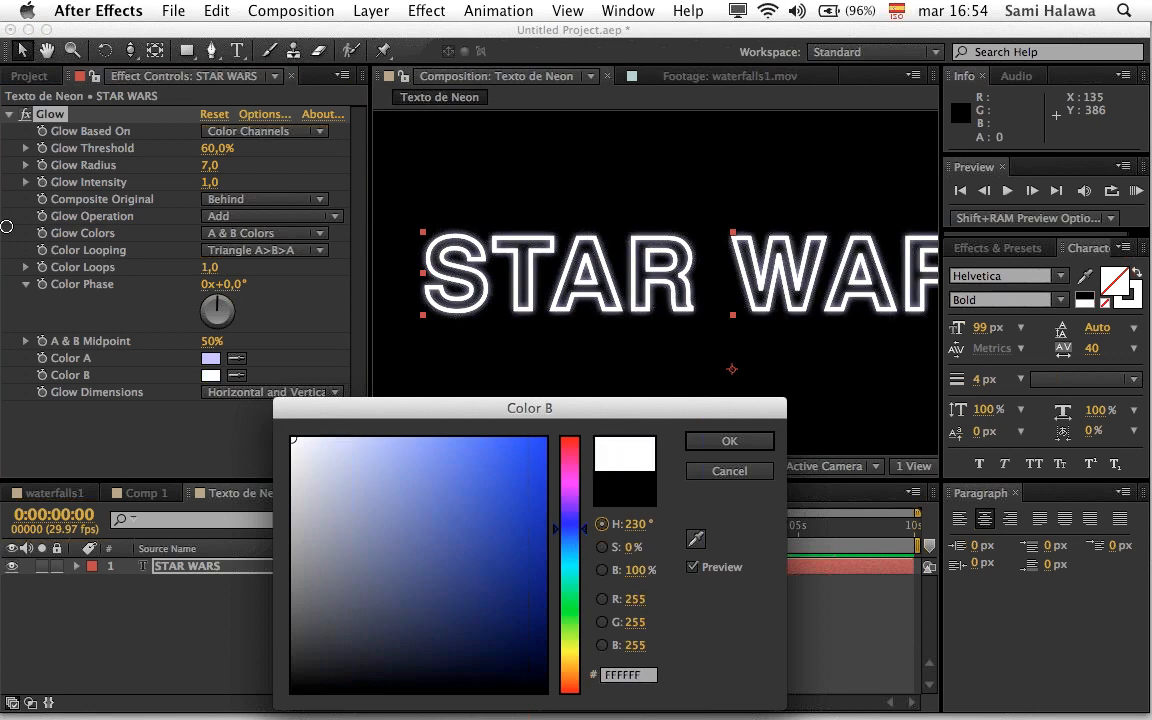
left_click(729, 441)
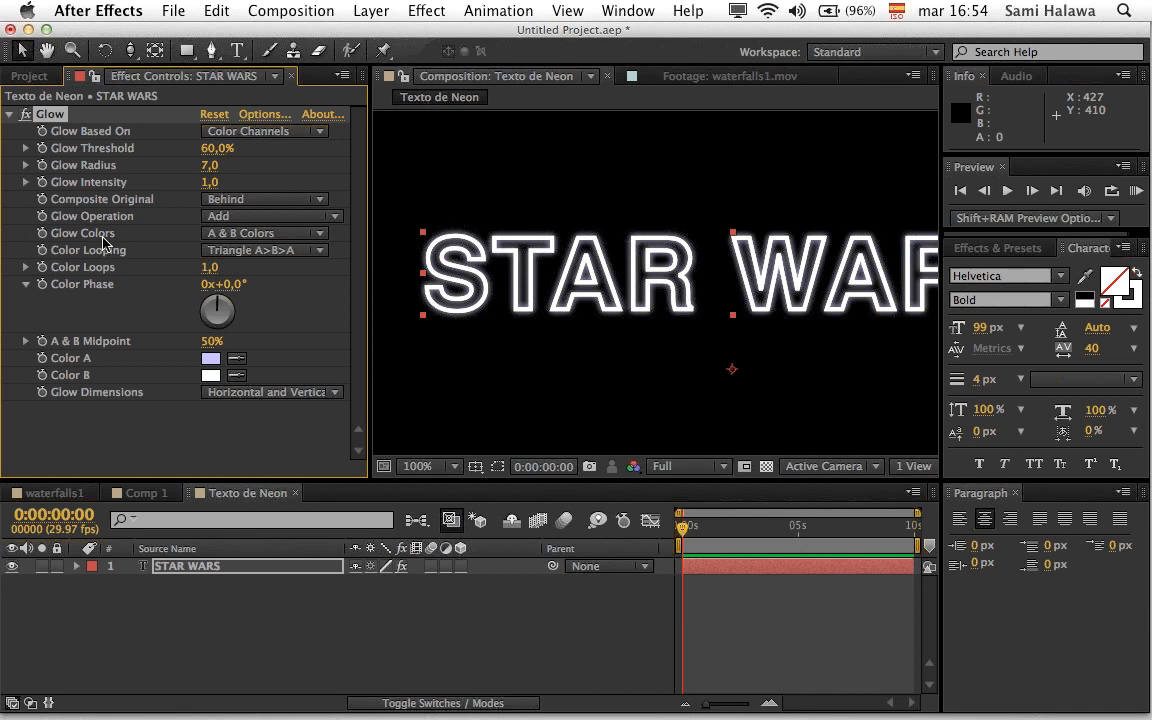
left_click(208, 240)
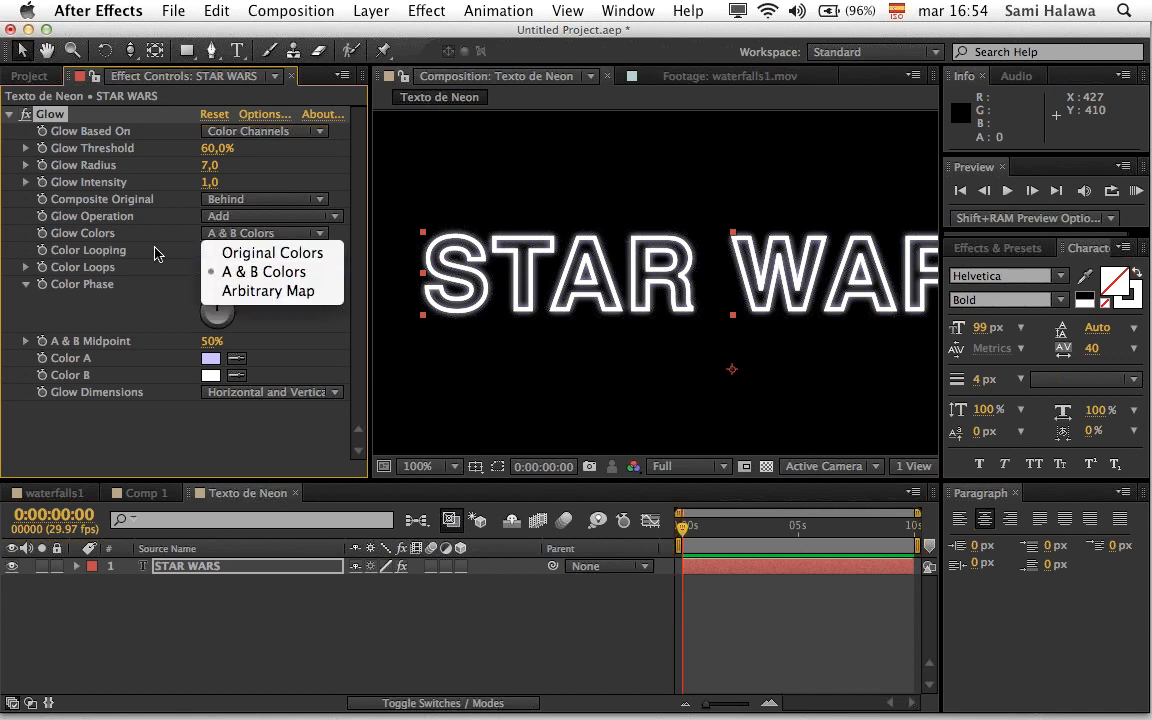
left_click(141, 371)
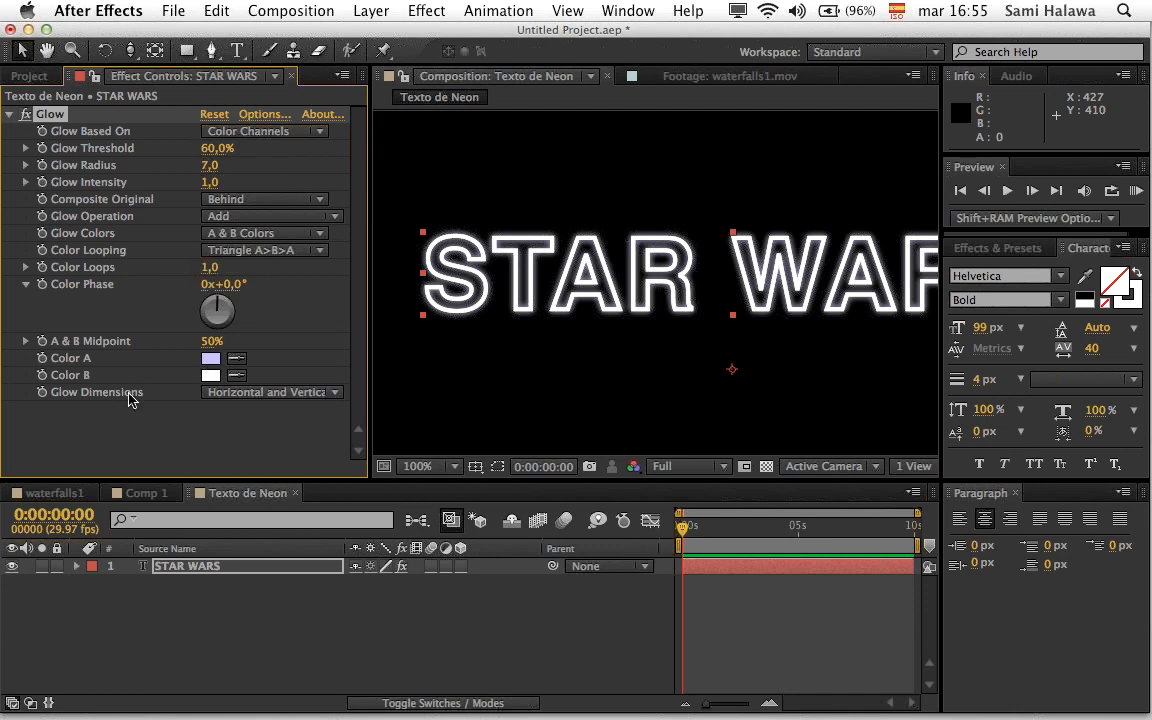
Step: Set the Glow effect's Glow Colors to Original Colors, its Glow Threshold to 66,7% and its Glow Radius to 3,0
left_click(245, 233)
left_click(265, 249)
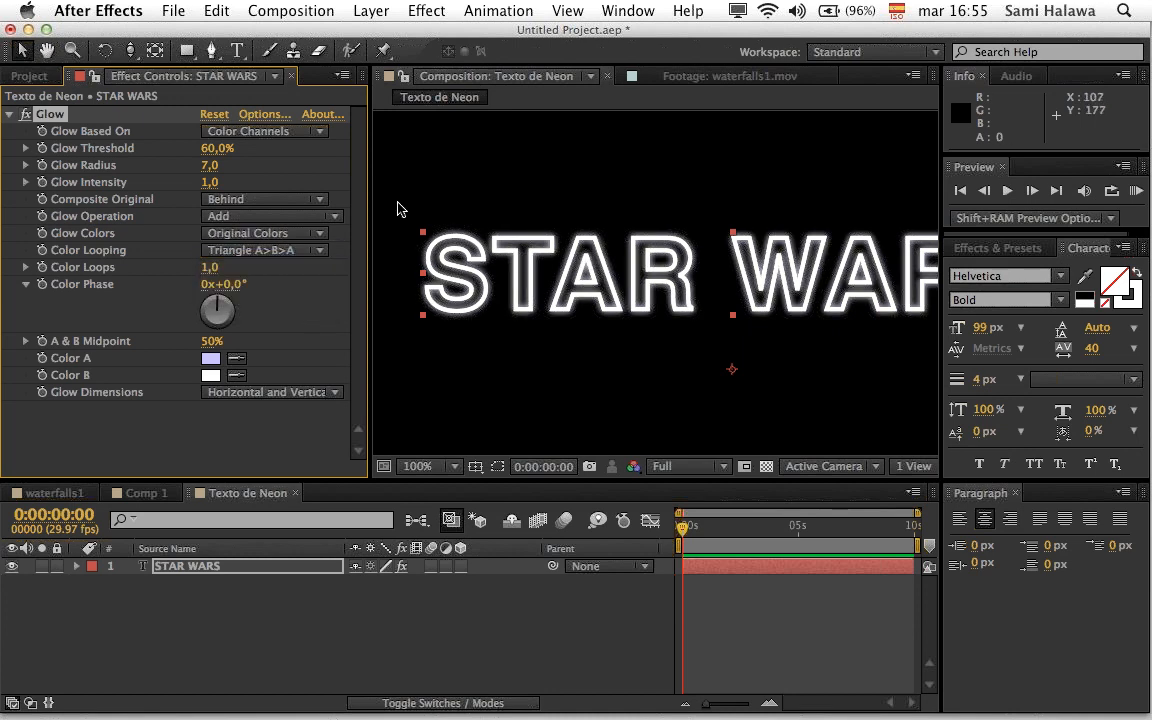
left_click_drag(208, 166, 230, 202)
mouse_move(213, 149)
left_mouse_down()
mouse_move(259, 152)
mouse_move(221, 149)
left_mouse_up()
left_click(12, 115)
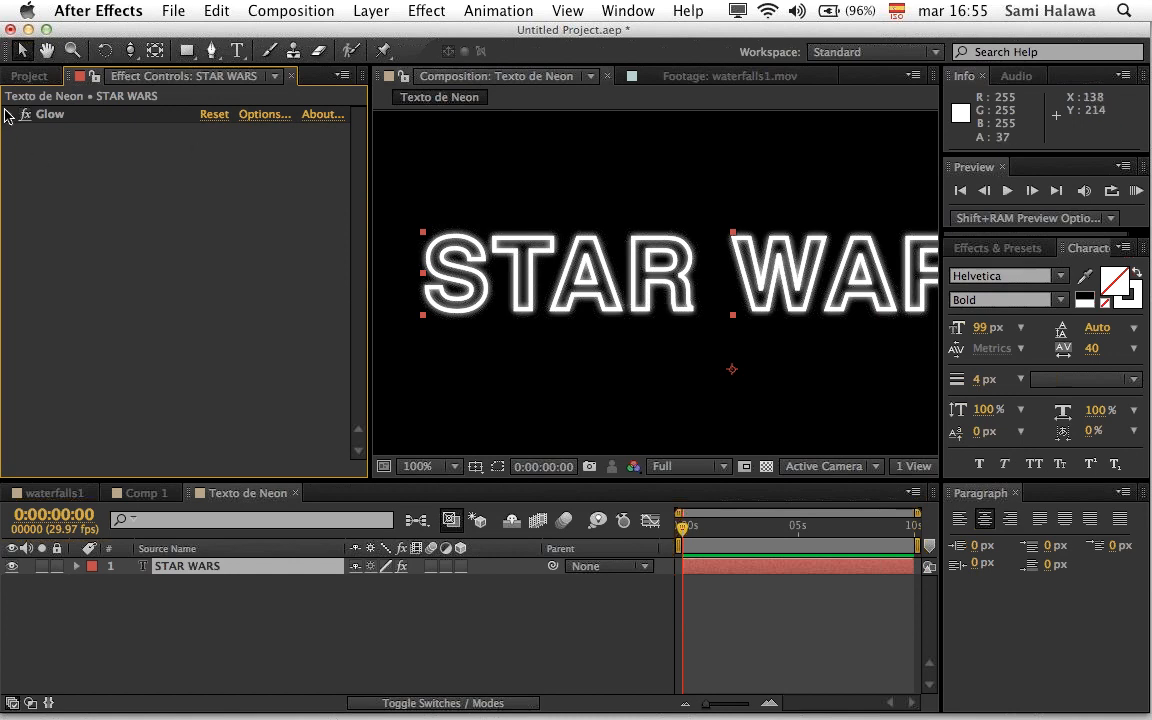
left_click(8, 115)
left_click_drag(206, 166, 4, 148)
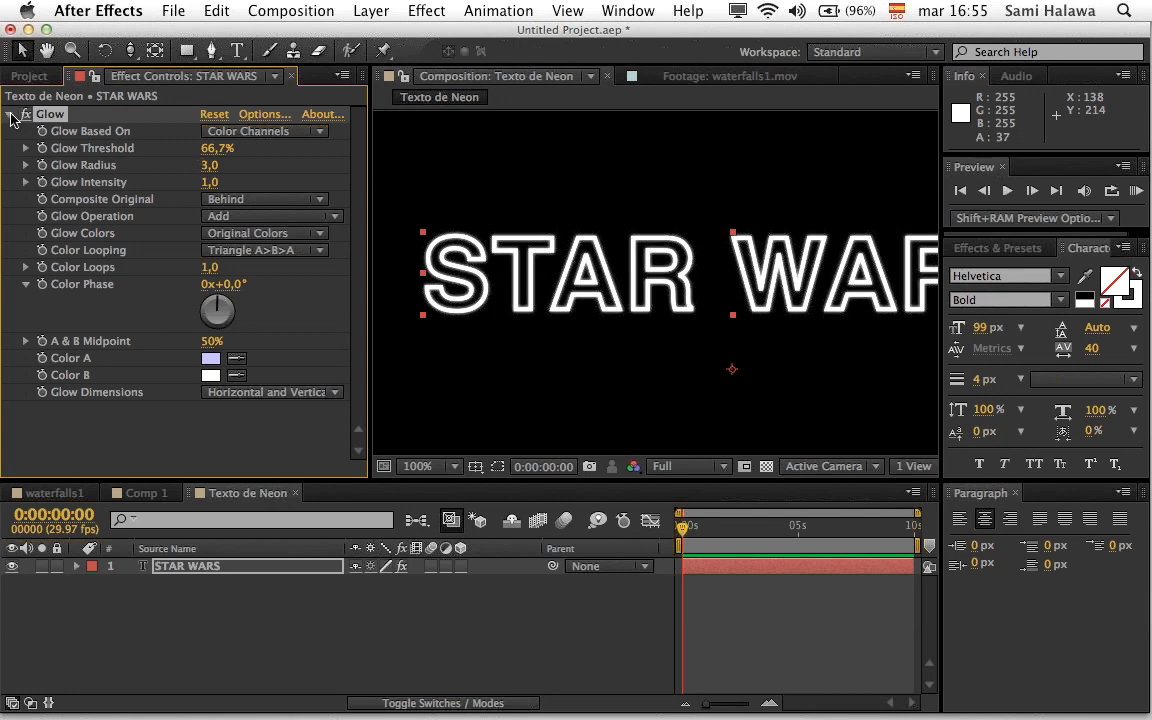
Step: Duplicate the Glow effect on the STAR WARS text layer
left_click(10, 115)
left_click(50, 116)
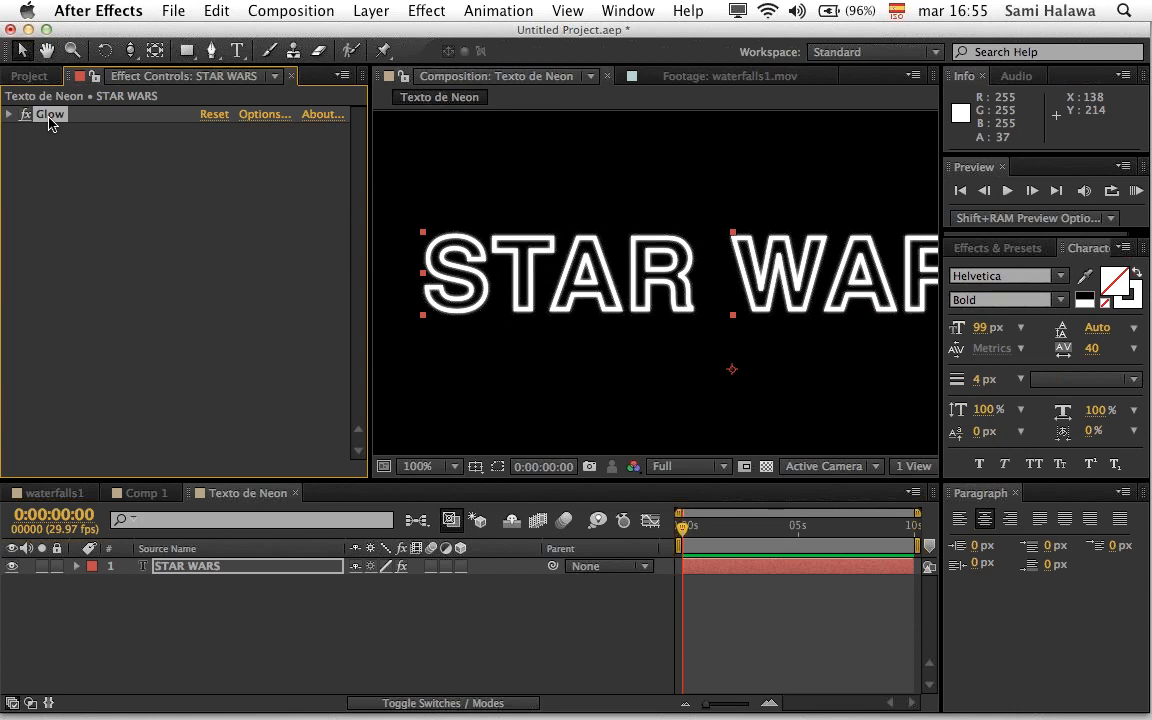
key("super+d")
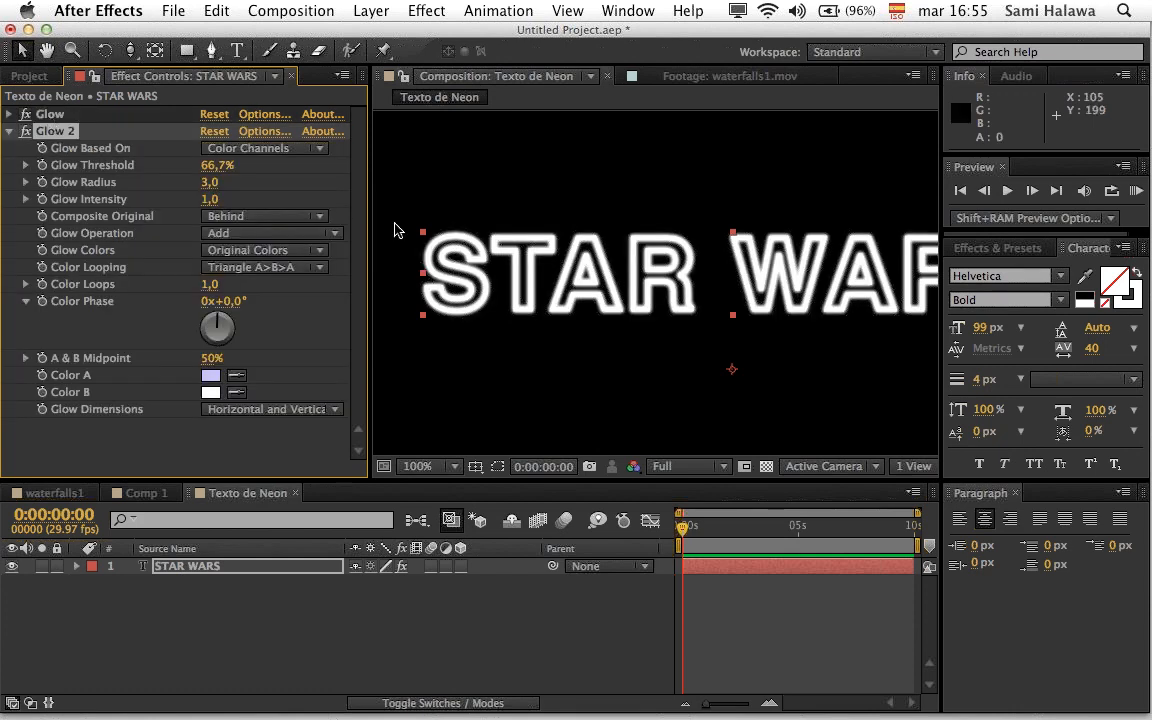
key("comma")
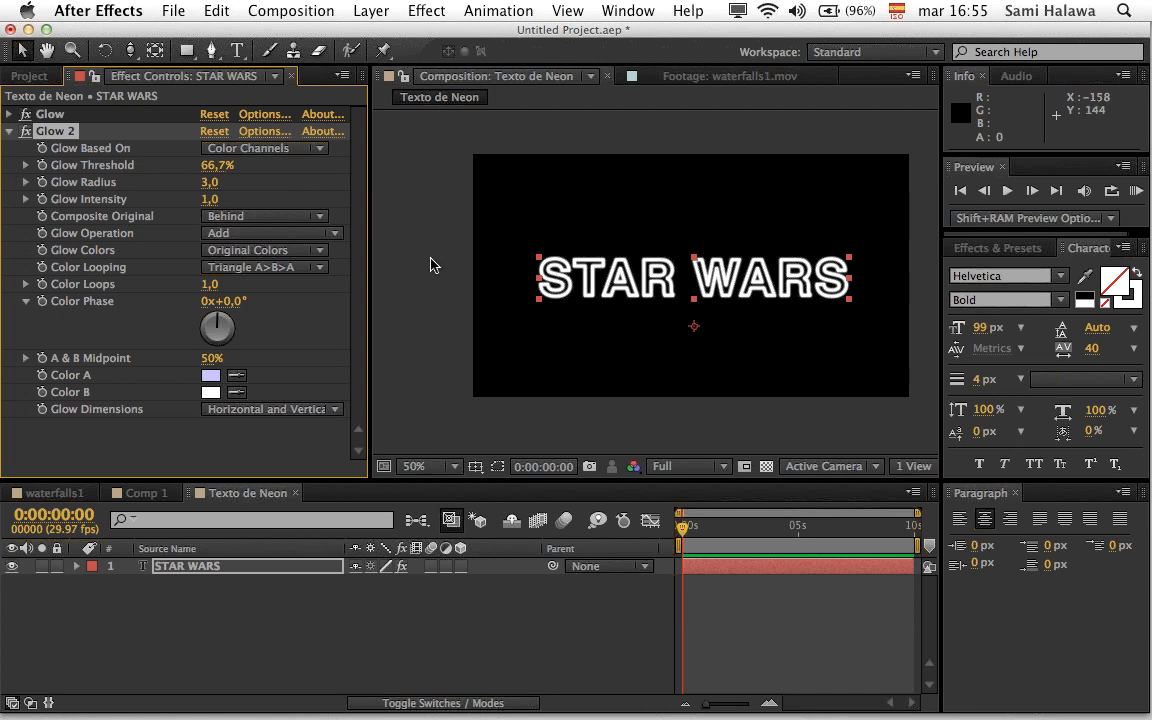
key("period")
key("space")
left_click_drag(508, 302, 563, 304)
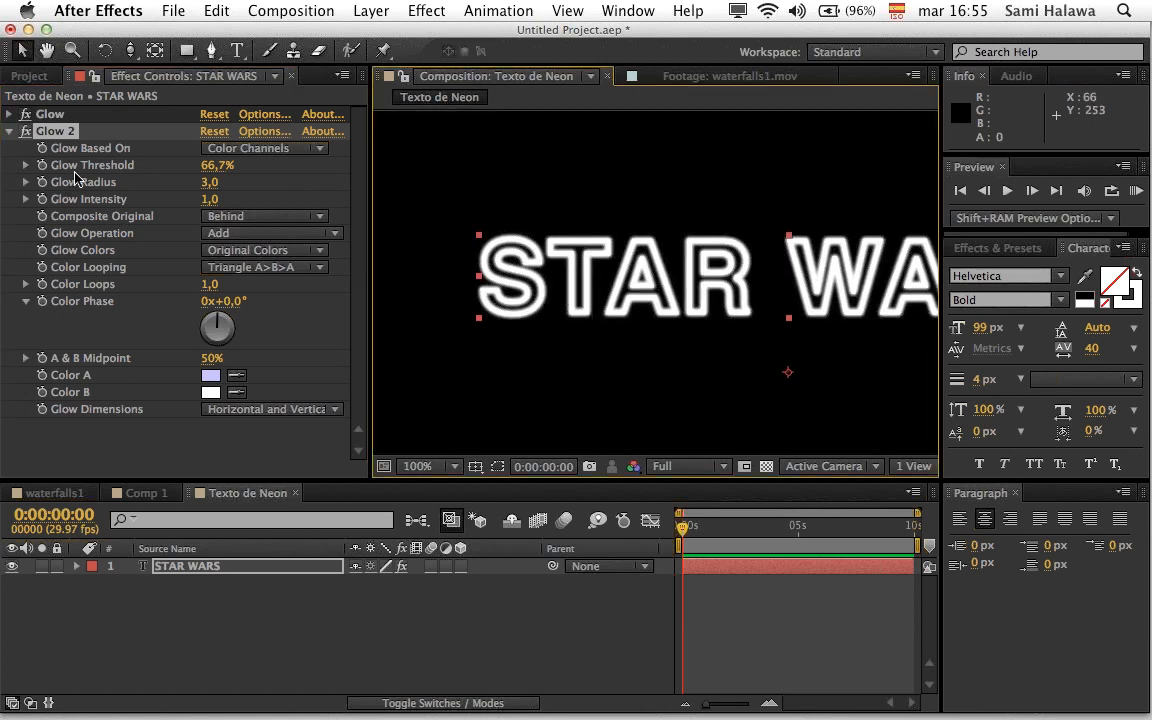
Step: Set Glow 2's Glow Radius to 28,0 and its Glow Intensity to 0,4
left_click_drag(209, 182, 238, 184)
key("comma")
key("period")
key("space")
left_click_drag(566, 293, 574, 296)
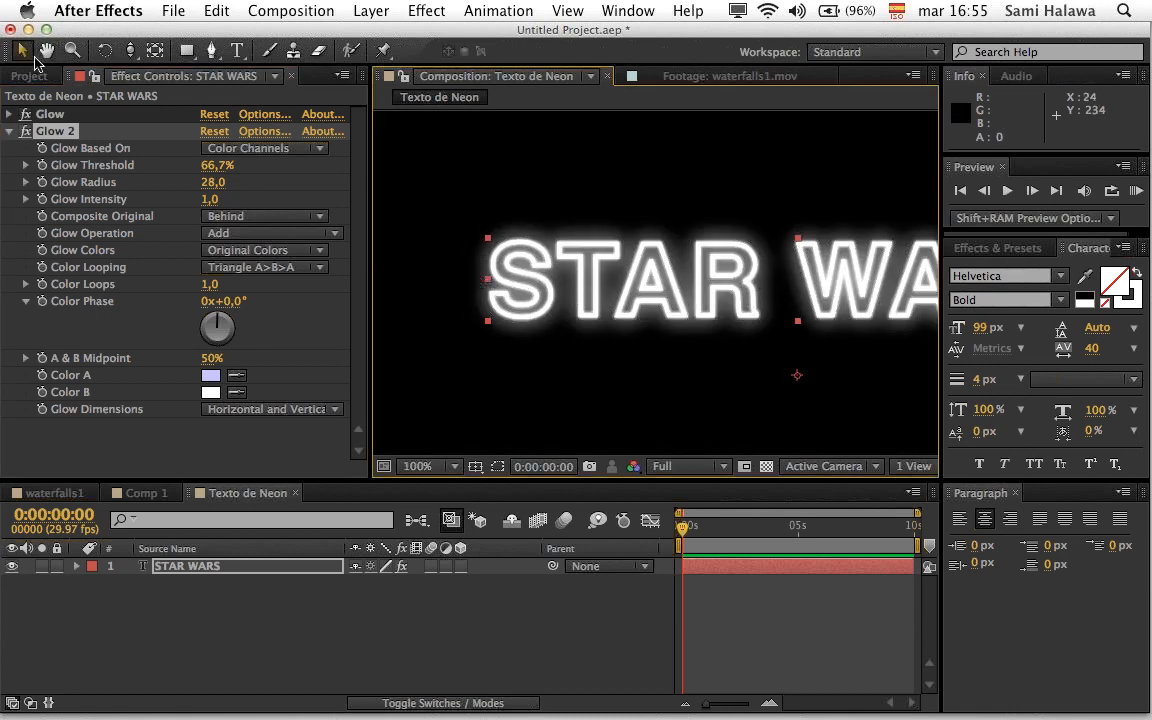
left_click_drag(208, 199, 150, 199)
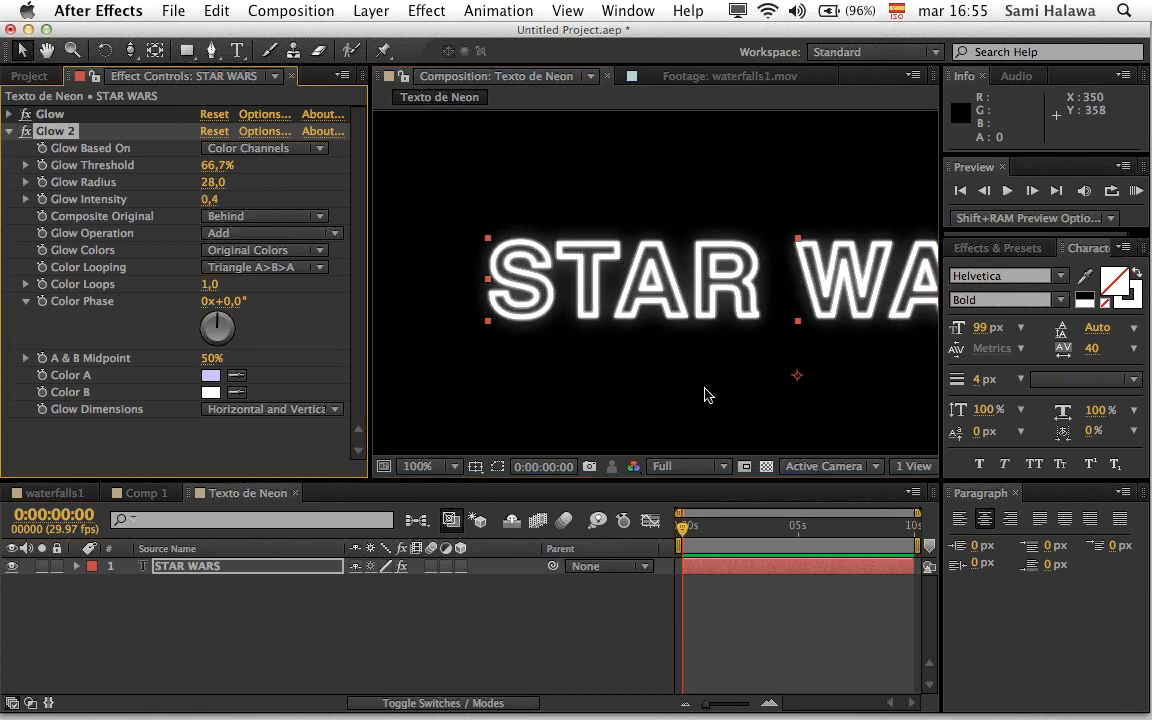
key("comma")
key("period")
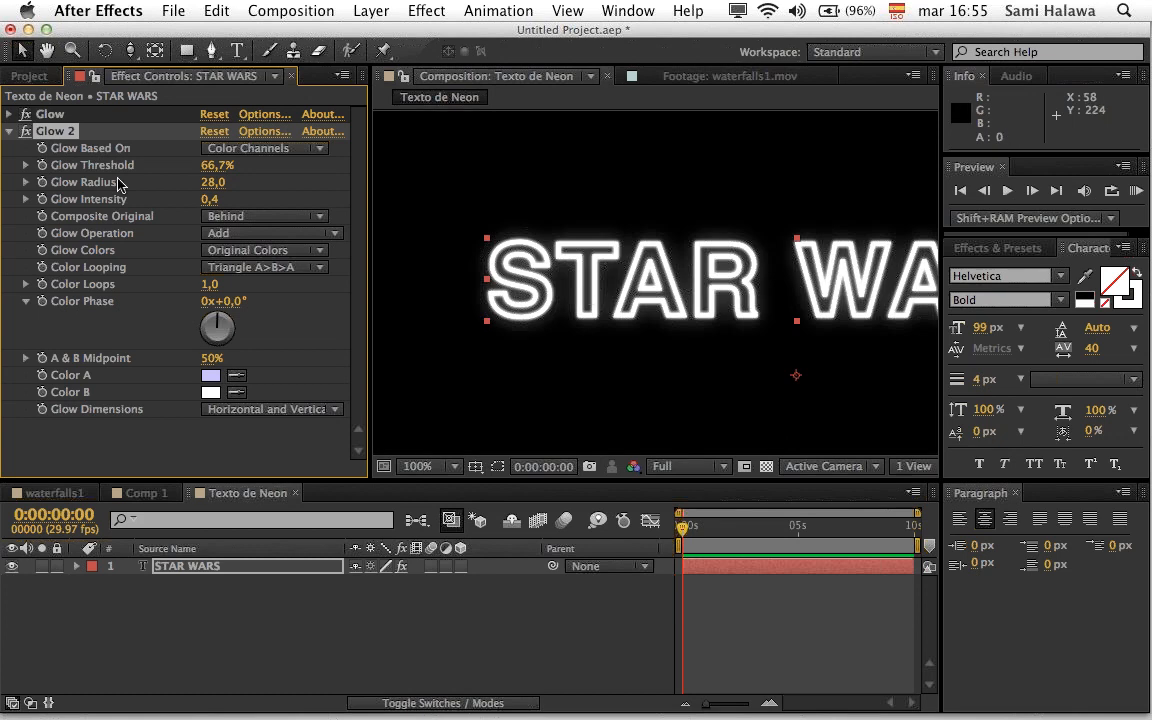
Step: Set Glow 2's Glow Intensity to 0,5 and its Glow Radius to 10,0
left_click_drag(208, 199, 215, 213)
left_click_drag(209, 168, 188, 212)
key("super+z")
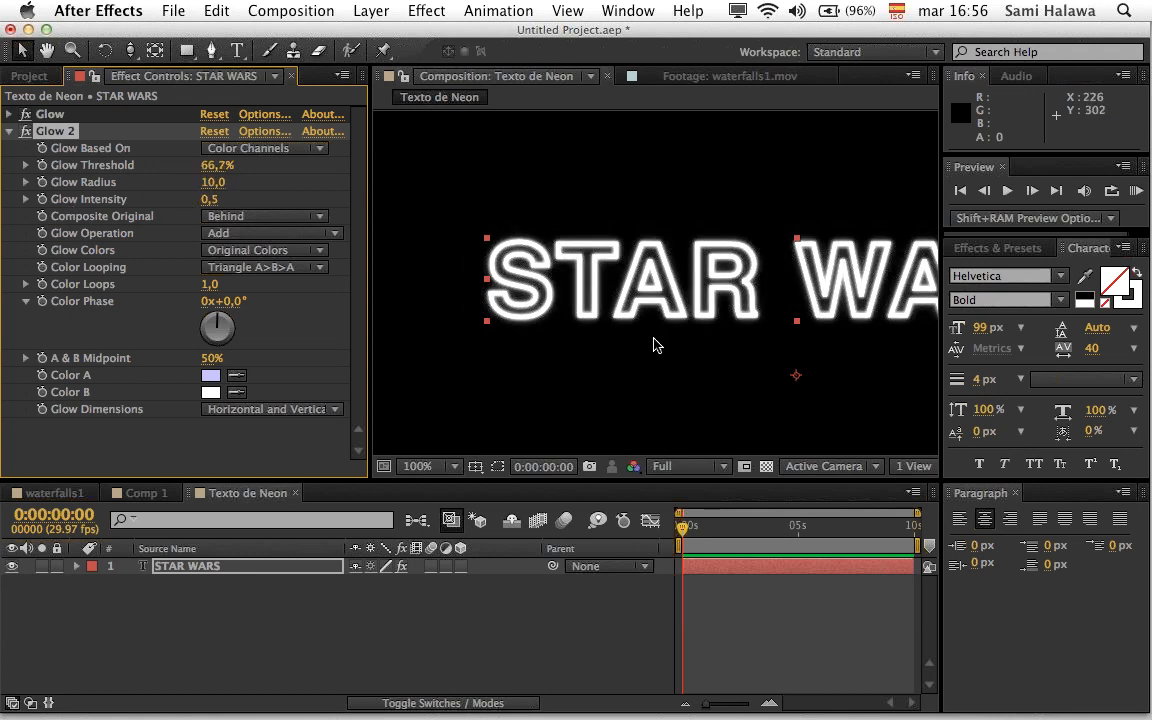
scroll(684, 337, "down", 2)
key("space")
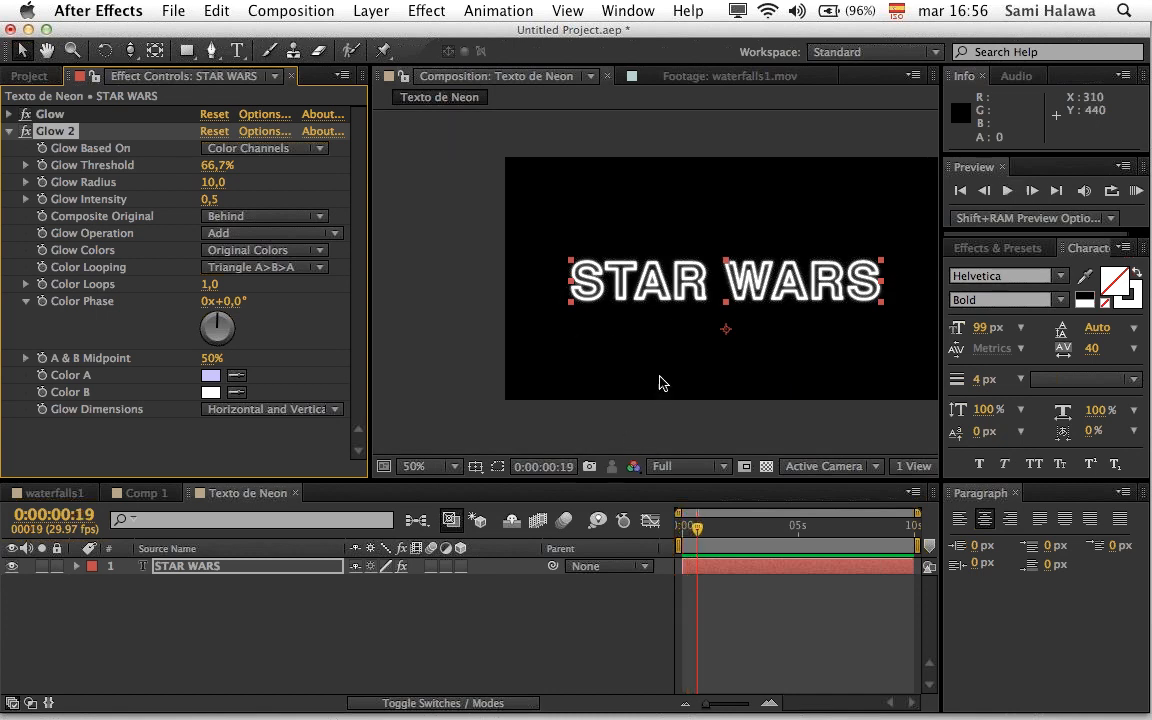
scroll(666, 372, "up", 1)
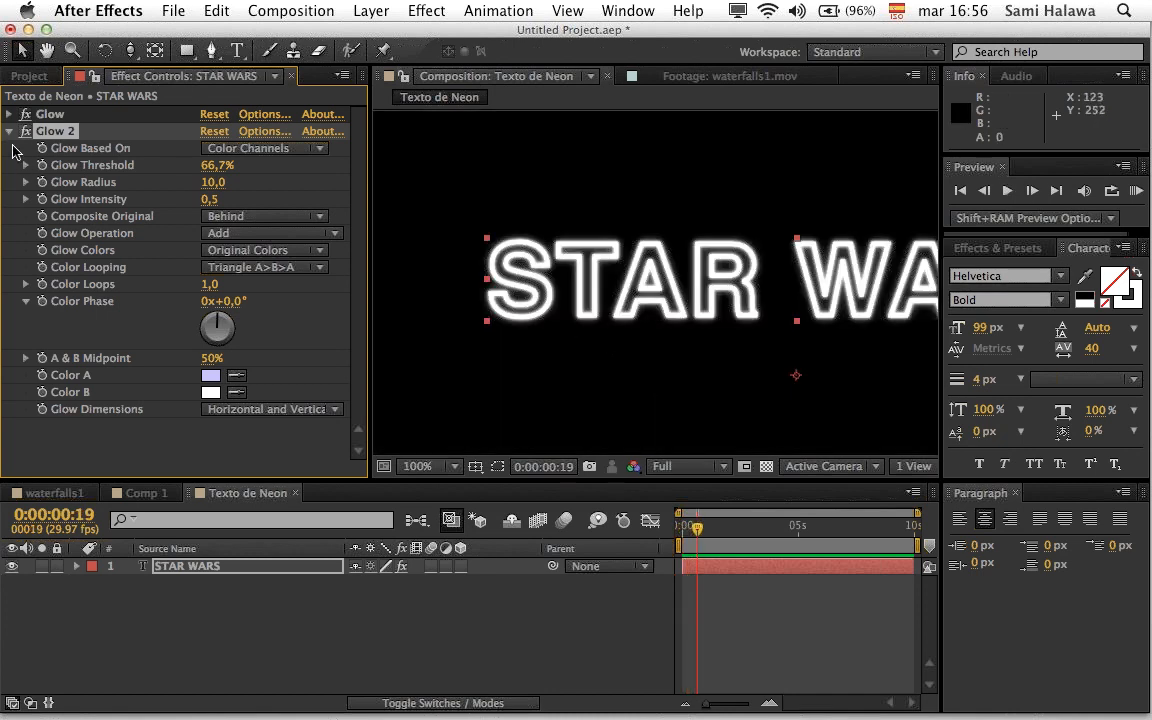
left_click(11, 131)
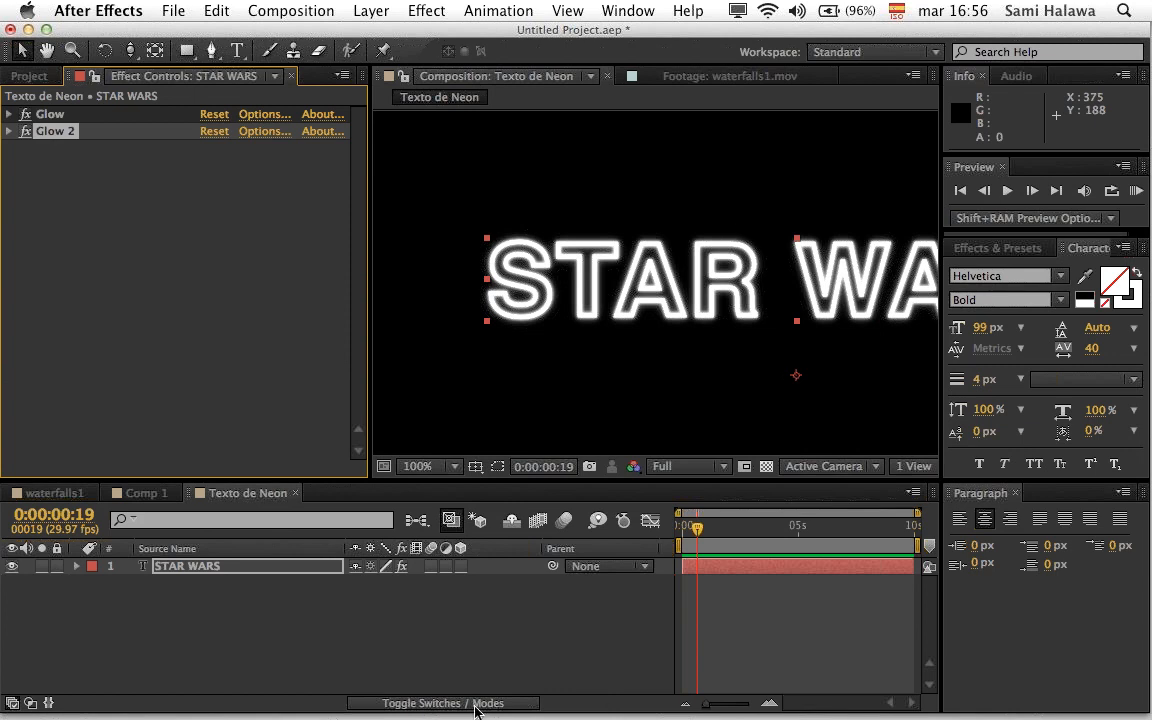
key("comma")
key("comma")
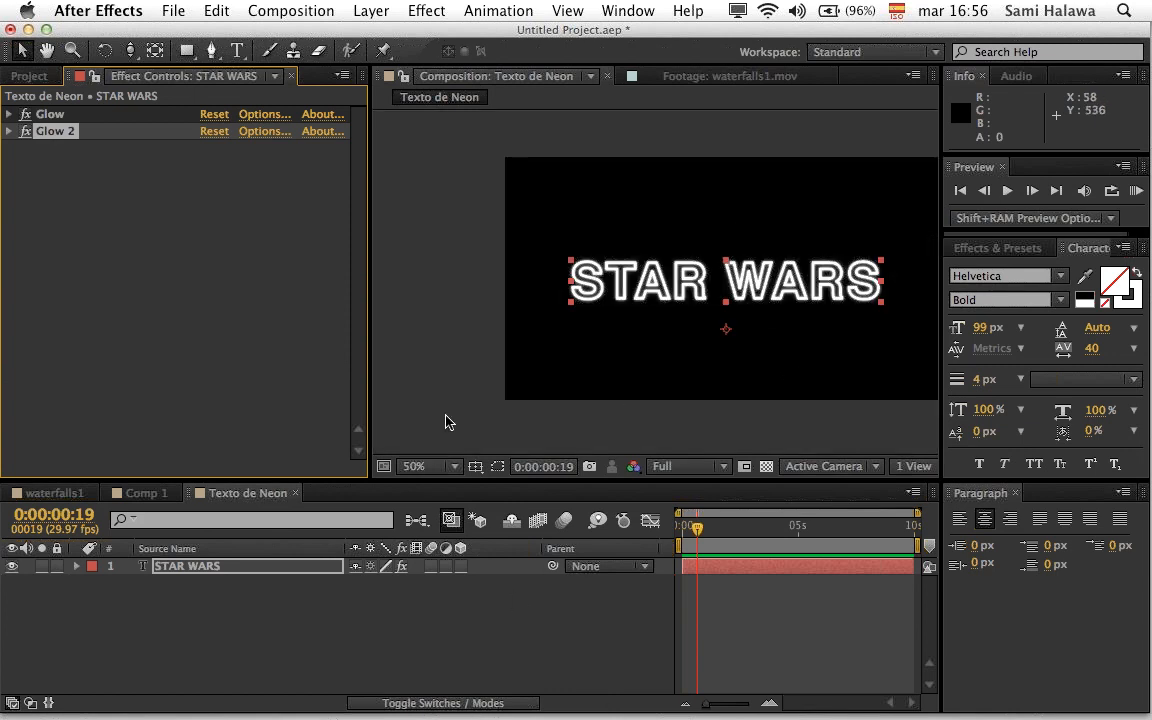
Step: Create a medium green solid layer of 872 × 486 px in the Texto de Neon composition
left_click(173, 10)
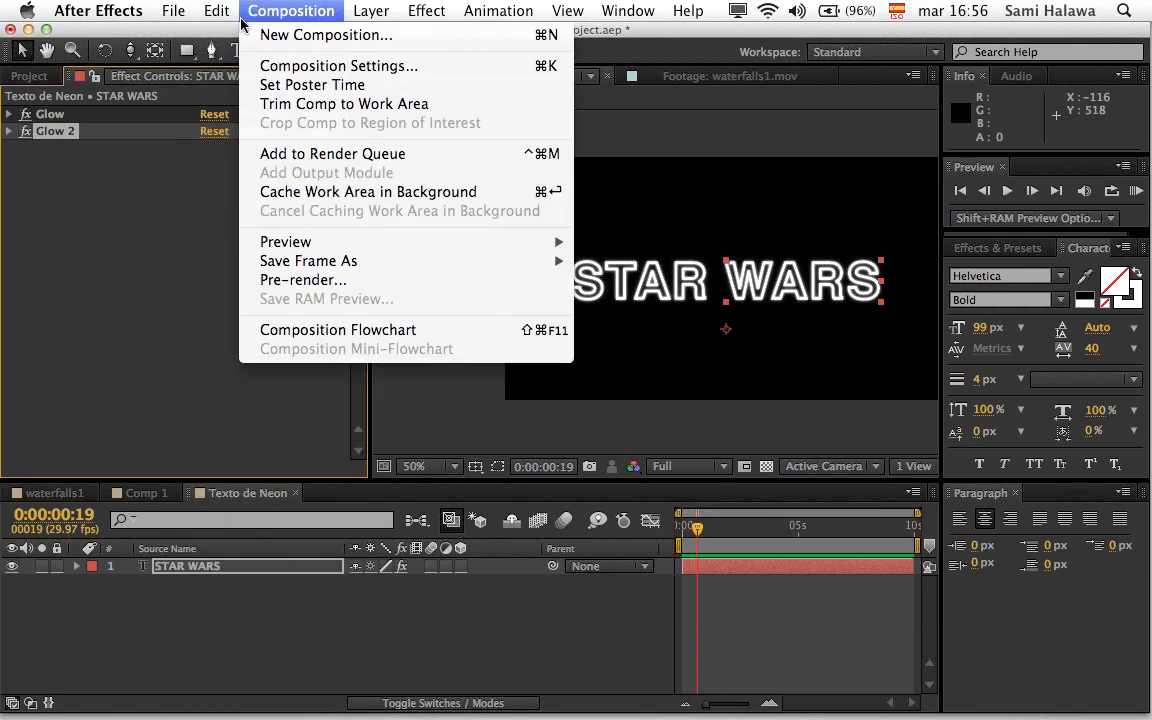
mouse_move(405, 15)
mouse_move(371, 10)
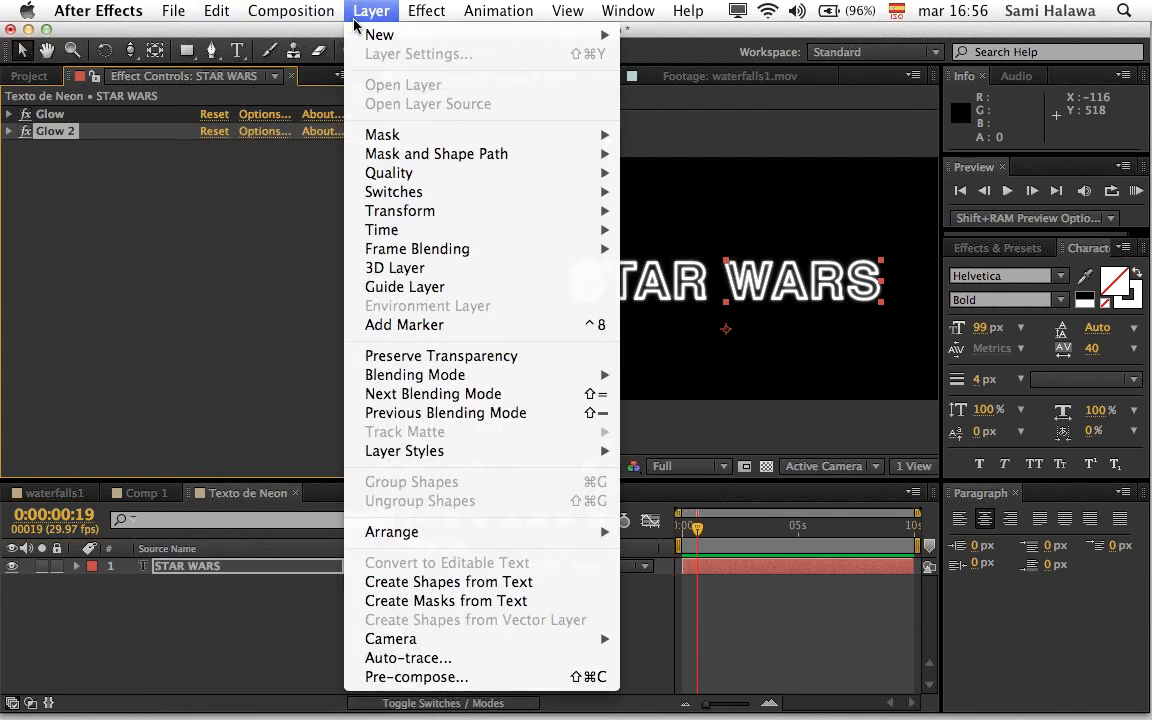
mouse_move(380, 35)
left_click(627, 60)
left_click(143, 428)
left_click_drag(572, 560, 571, 540)
left_click_drag(478, 481, 483, 507)
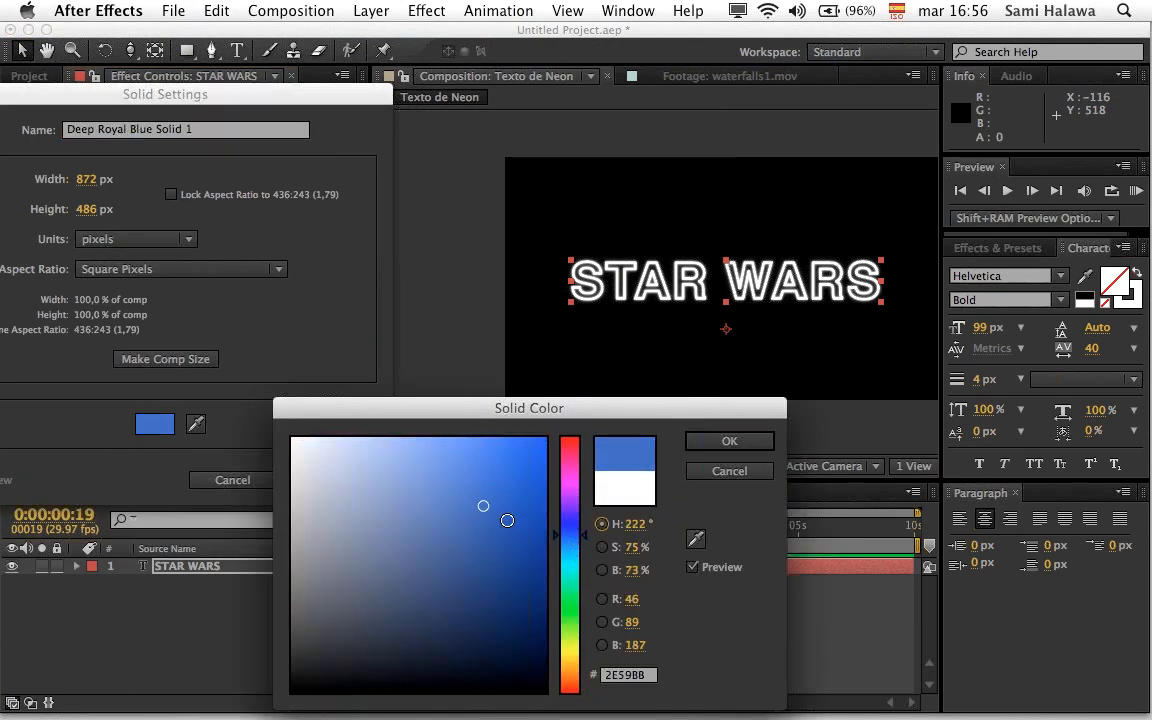
left_click_drag(558, 555, 566, 609)
mouse_move(475, 480)
left_mouse_down()
mouse_move(465, 470)
mouse_move(482, 469)
left_mouse_up()
left_click(729, 441)
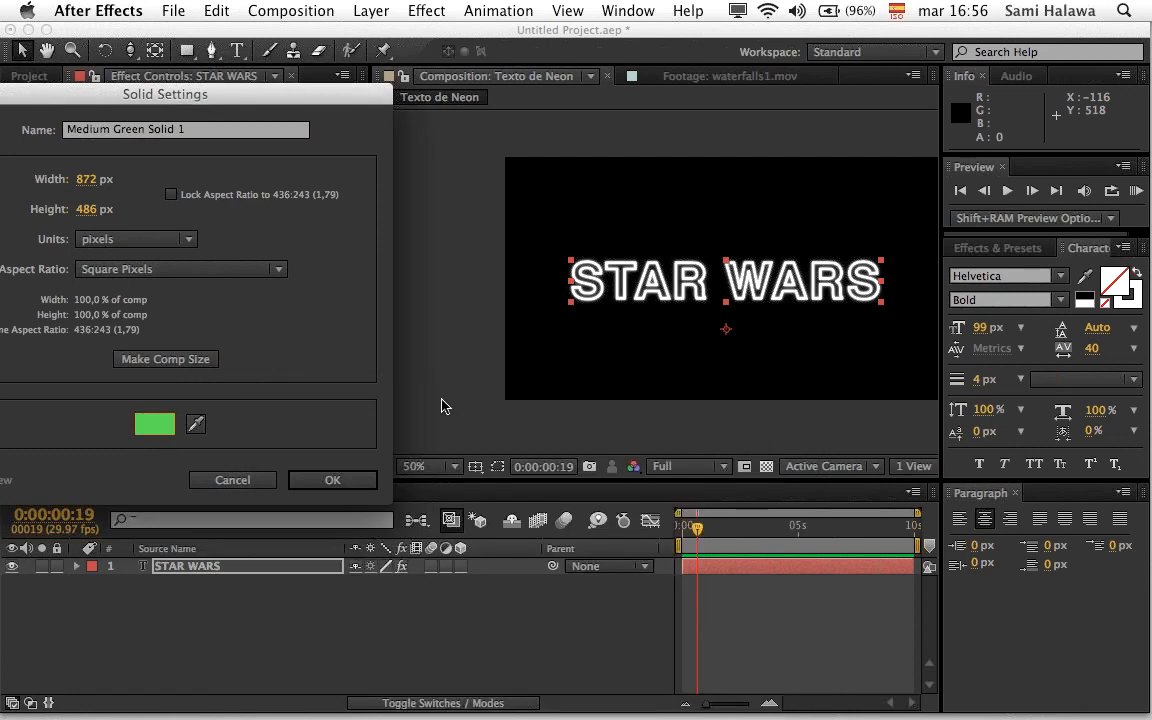
left_click(332, 480)
Step: Shrink the green solid to a thin vertical bar beside the end of the STAR WARS text
left_click_drag(868, 186, 651, 210)
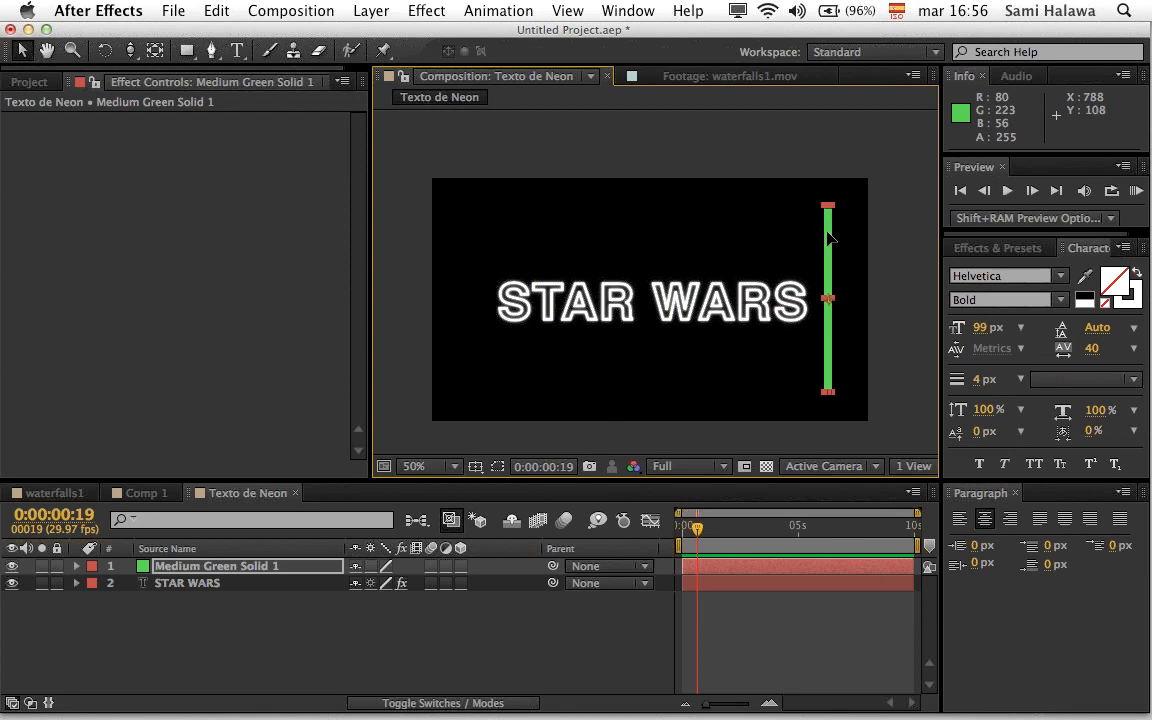
left_click(854, 244)
key("period")
left_click_drag(845, 280, 533, 226)
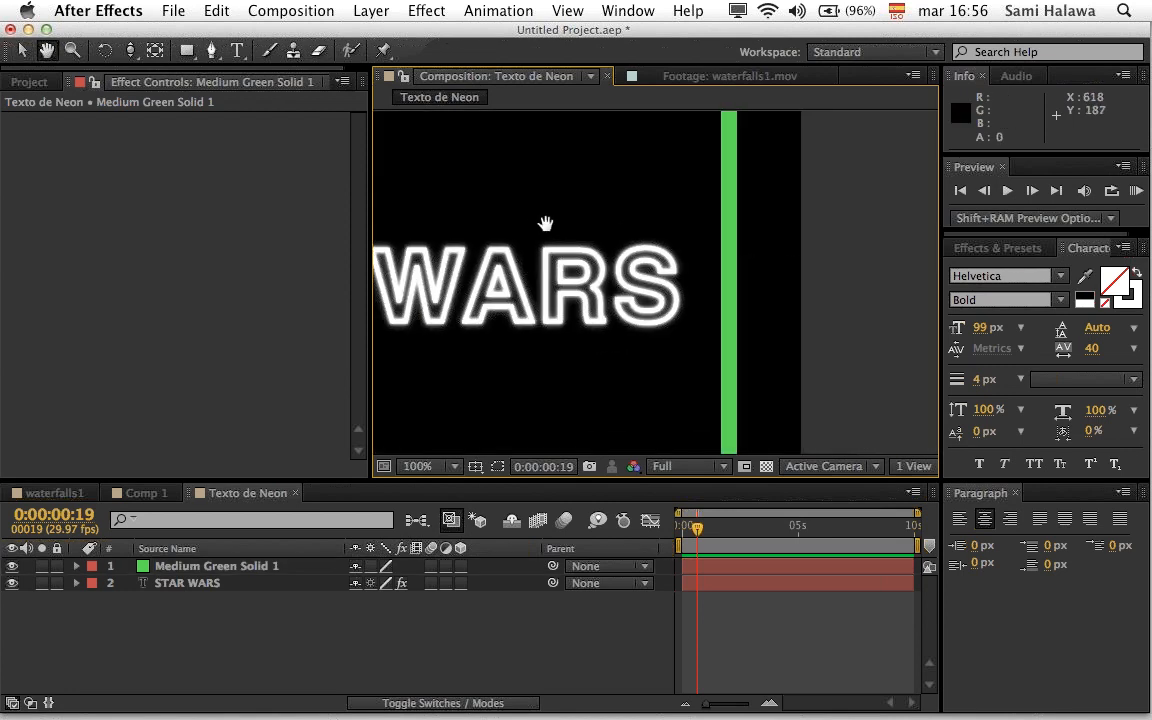
left_click(727, 264)
key("comma")
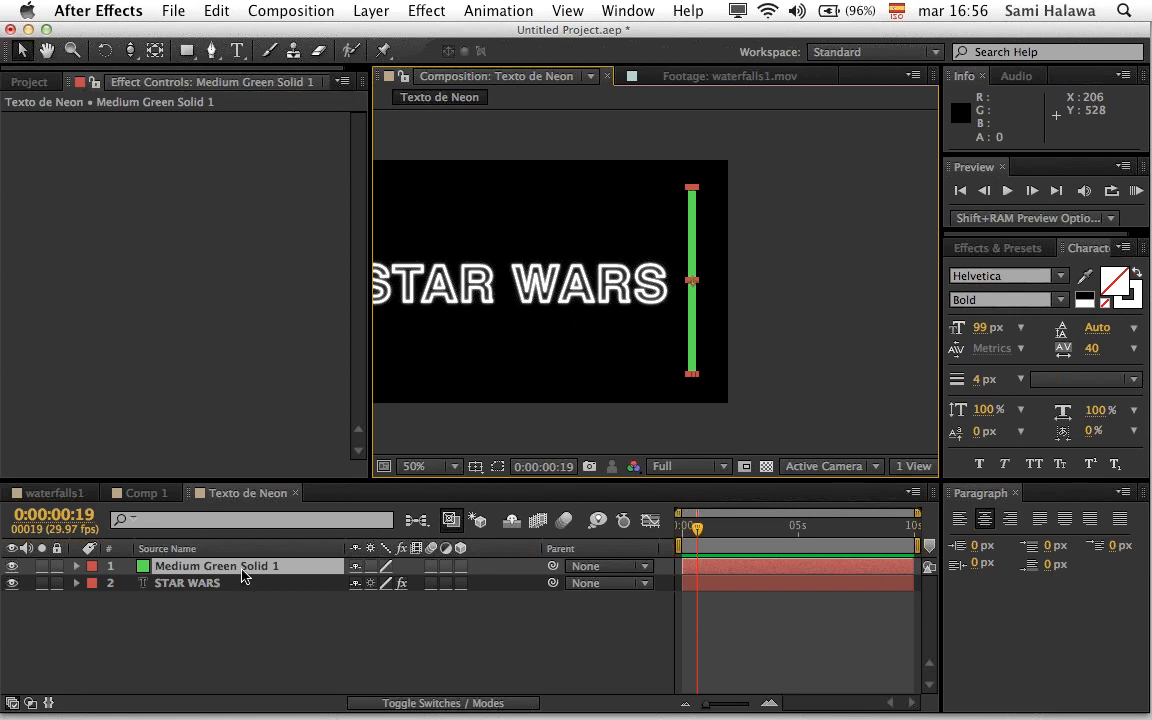
Step: Apply a Stylize Glow effect to the green bar
right_click(160, 207)
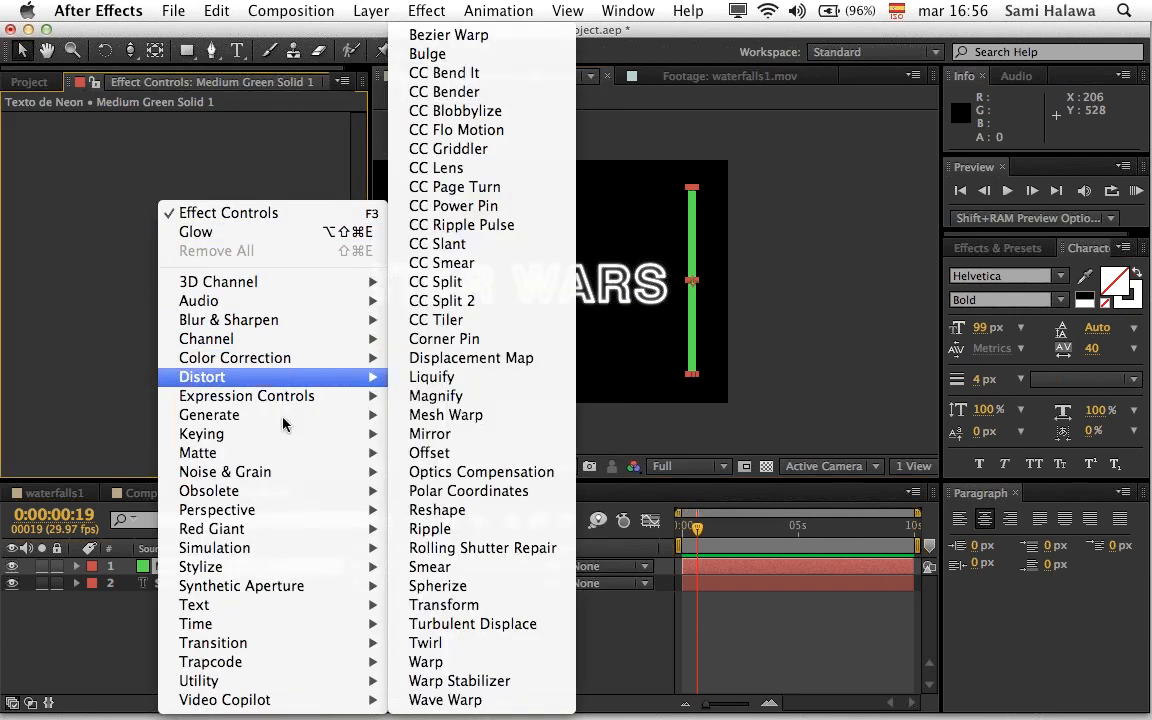
mouse_move(280, 416)
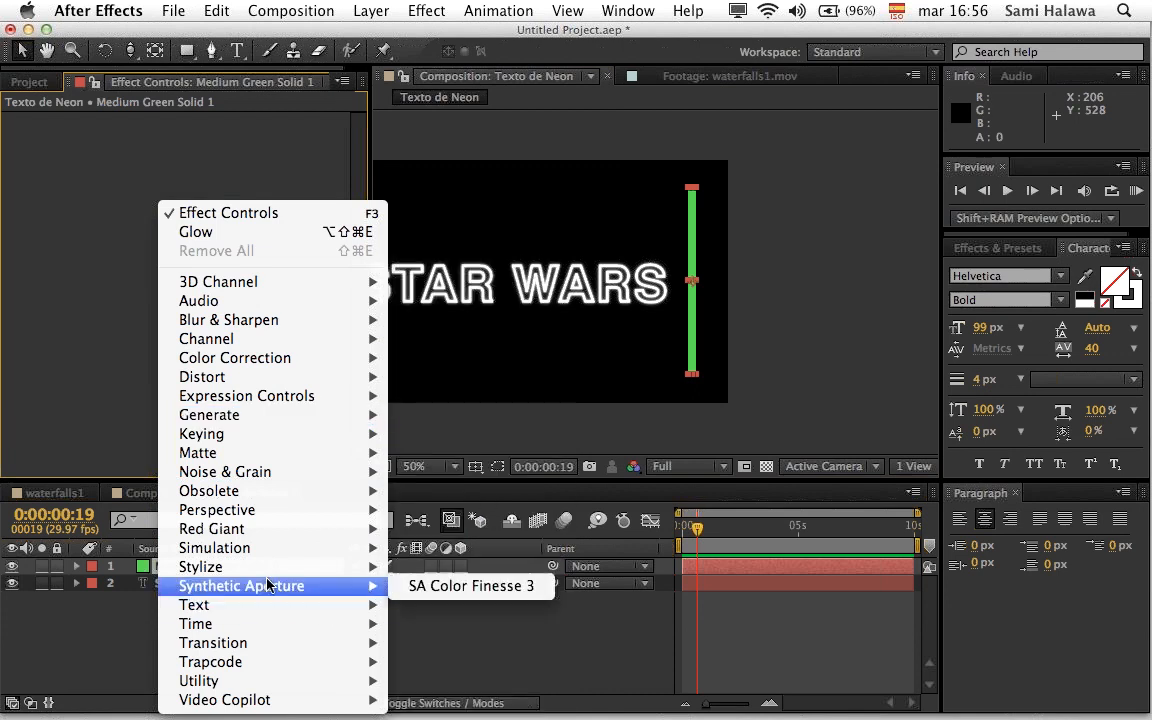
mouse_move(250, 567)
left_click(430, 548)
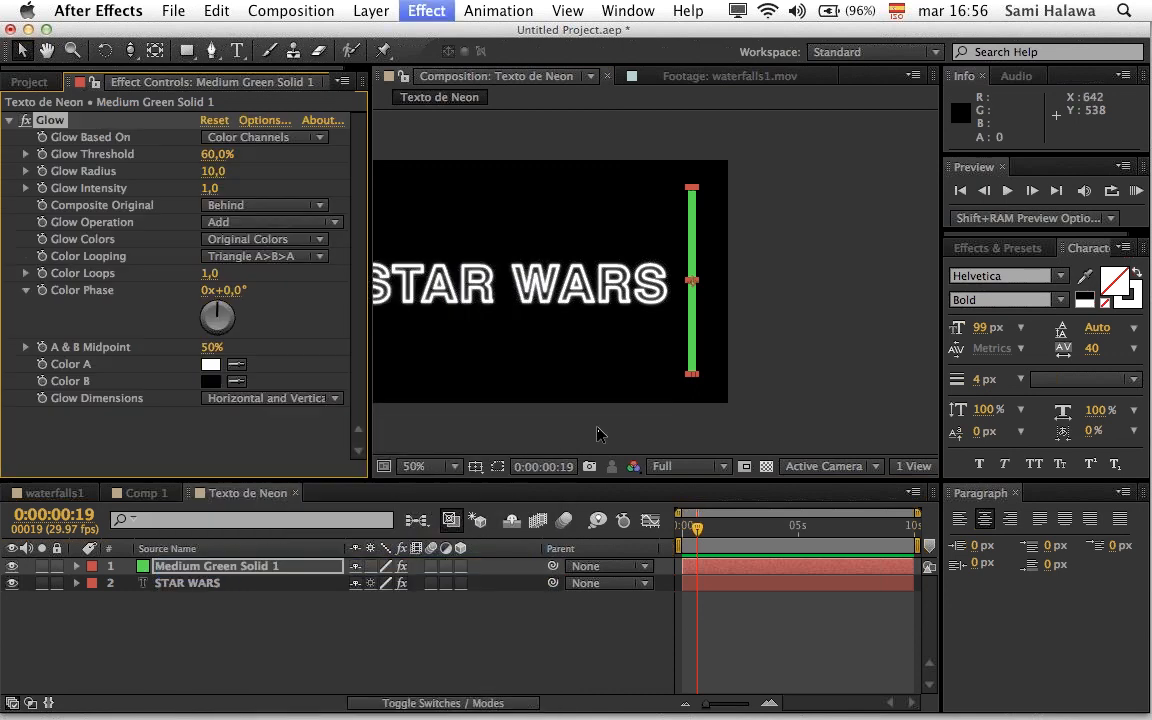
scroll(636, 386, "up", 2)
scroll(638, 386, "down", 1)
key("space")
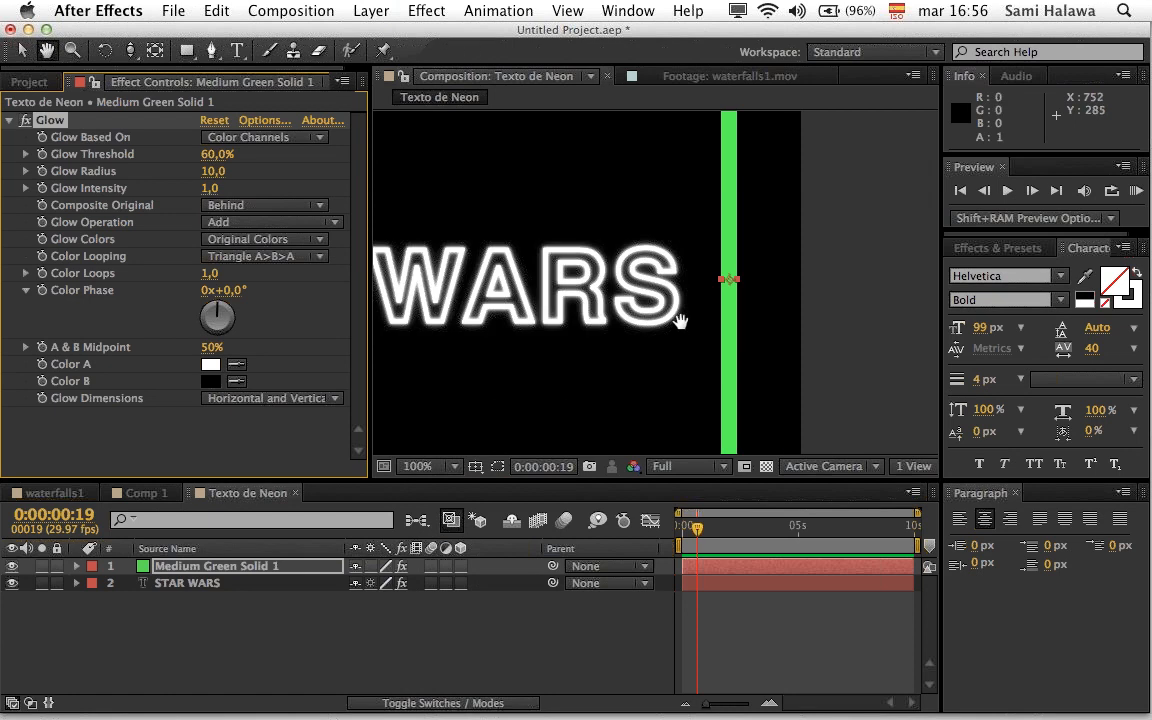
left_click_drag(680, 325, 629, 368)
left_click_drag(670, 137, 669, 133)
Step: Set the green bar's Glow Radius to 56,0, Glow Intensity to 1,1 and Glow Threshold to 72,9%
mouse_move(214, 172)
left_mouse_down()
mouse_move(100, 178)
mouse_move(226, 195)
mouse_move(214, 190)
mouse_move(213, 154)
left_mouse_up()
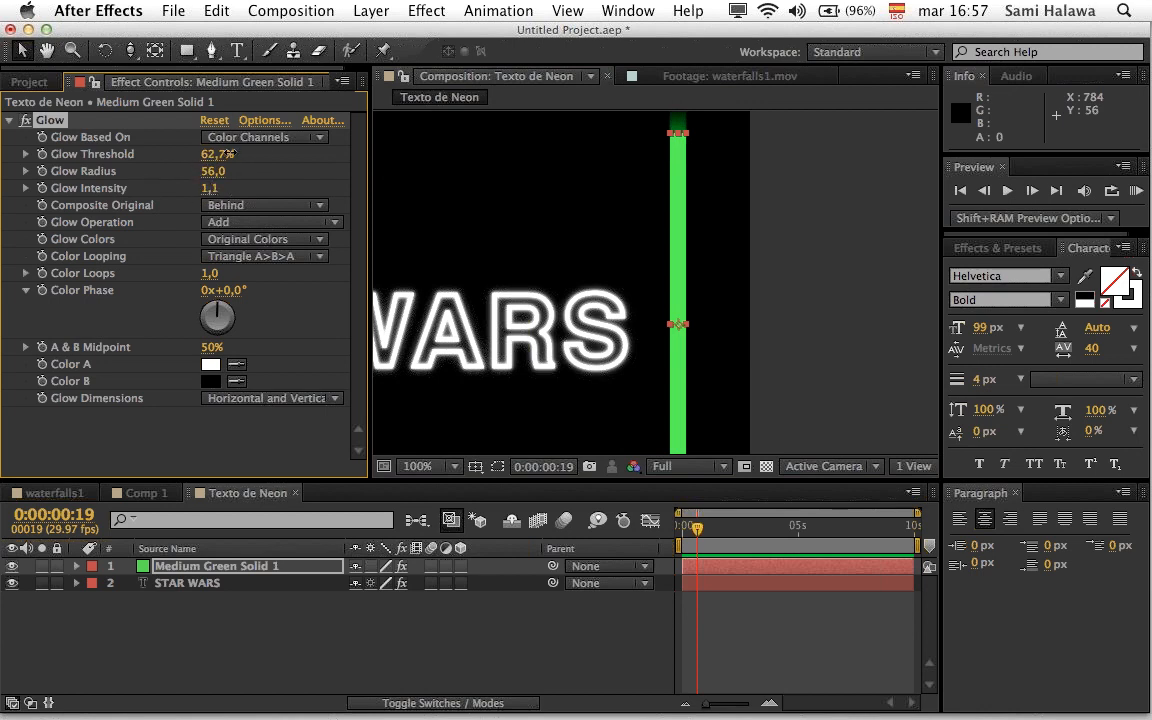
scroll(736, 182, "up", 1)
scroll(736, 181, "down", 1)
left_click(735, 181)
key("space")
left_click_drag(717, 173, 716, 216)
left_click(677, 205)
key("space")
left_click_drag(677, 294, 658, 103)
key("space")
left_click_drag(656, 286, 661, 339)
scroll(655, 245, "down", 1)
key("space")
left_click_drag(656, 226, 653, 240)
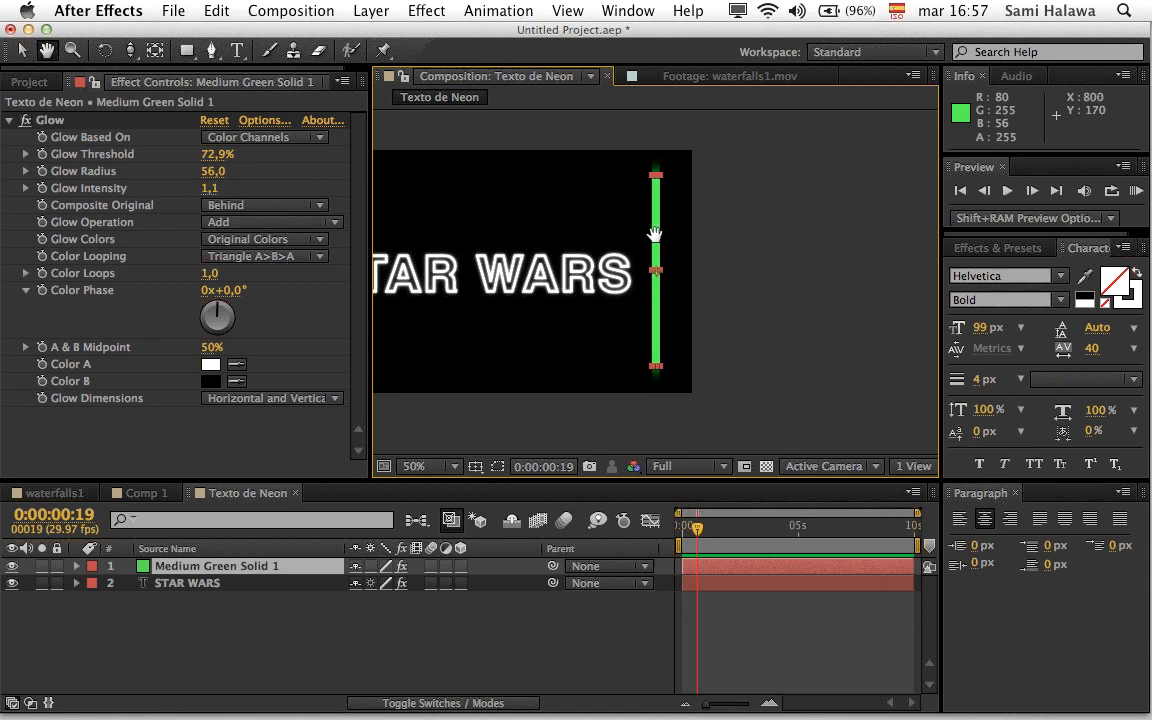
left_click(710, 248)
left_click(656, 260)
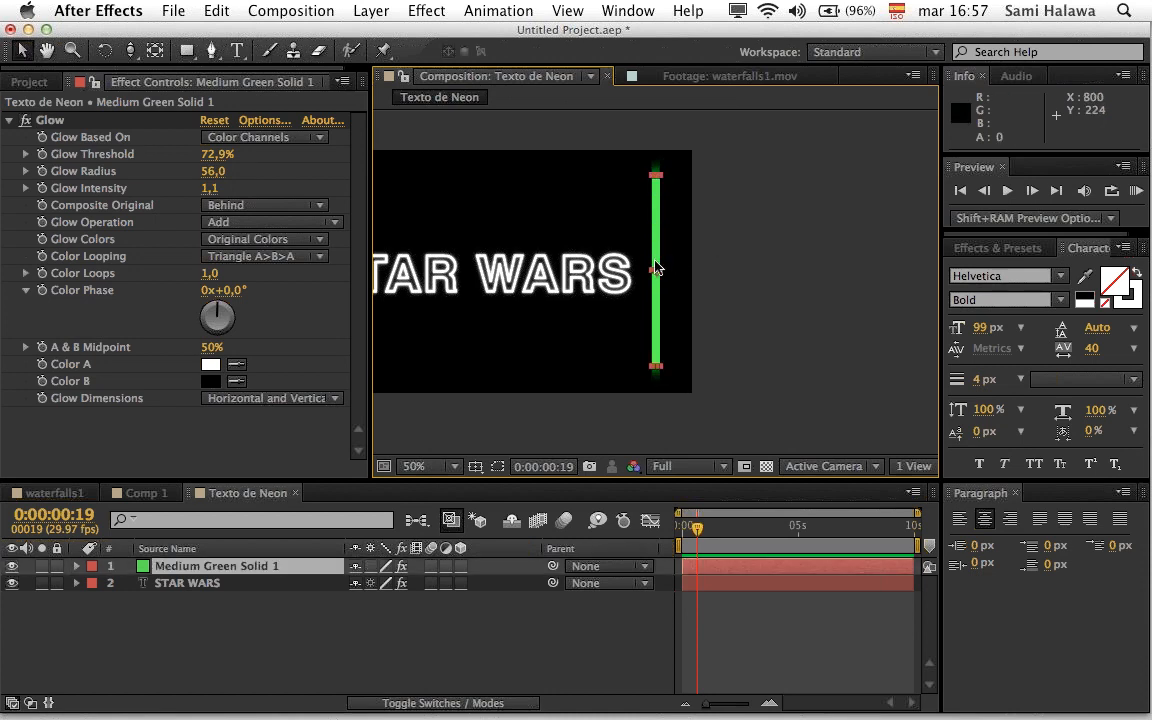
Step: Lower the green bar's Glow Threshold to 47,8%
left_click_drag(210, 155, 196, 156)
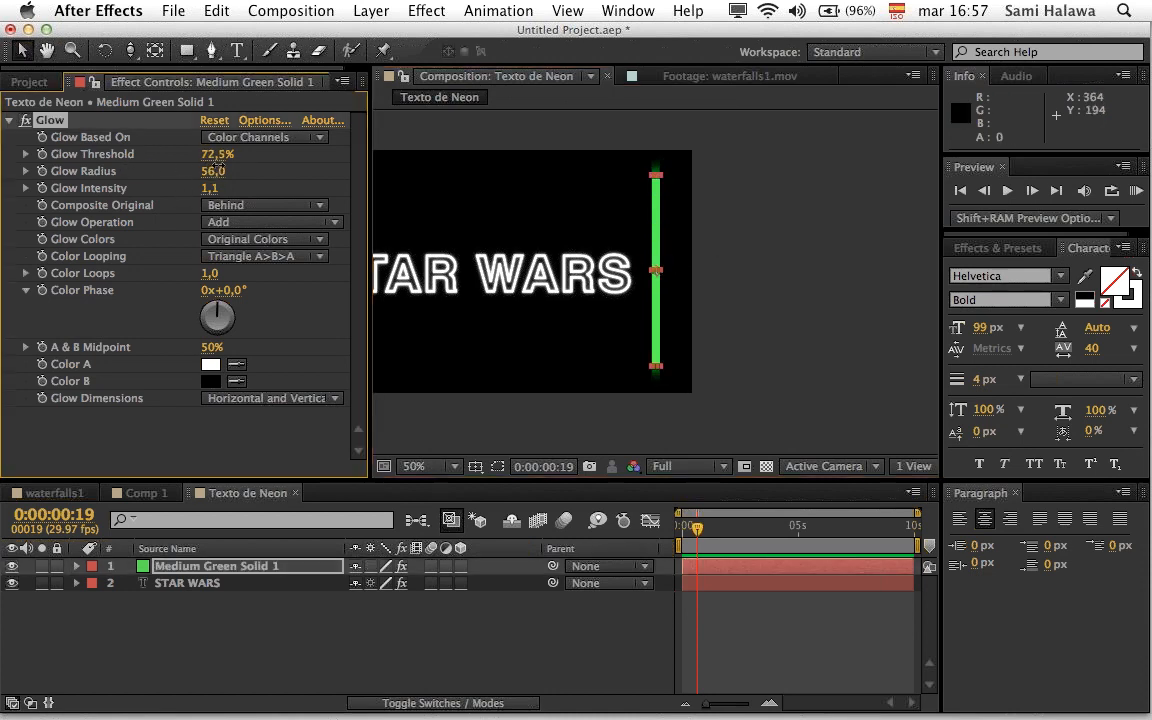
left_click_drag(186, 156, 90, 180)
scroll(670, 245, "up", 2)
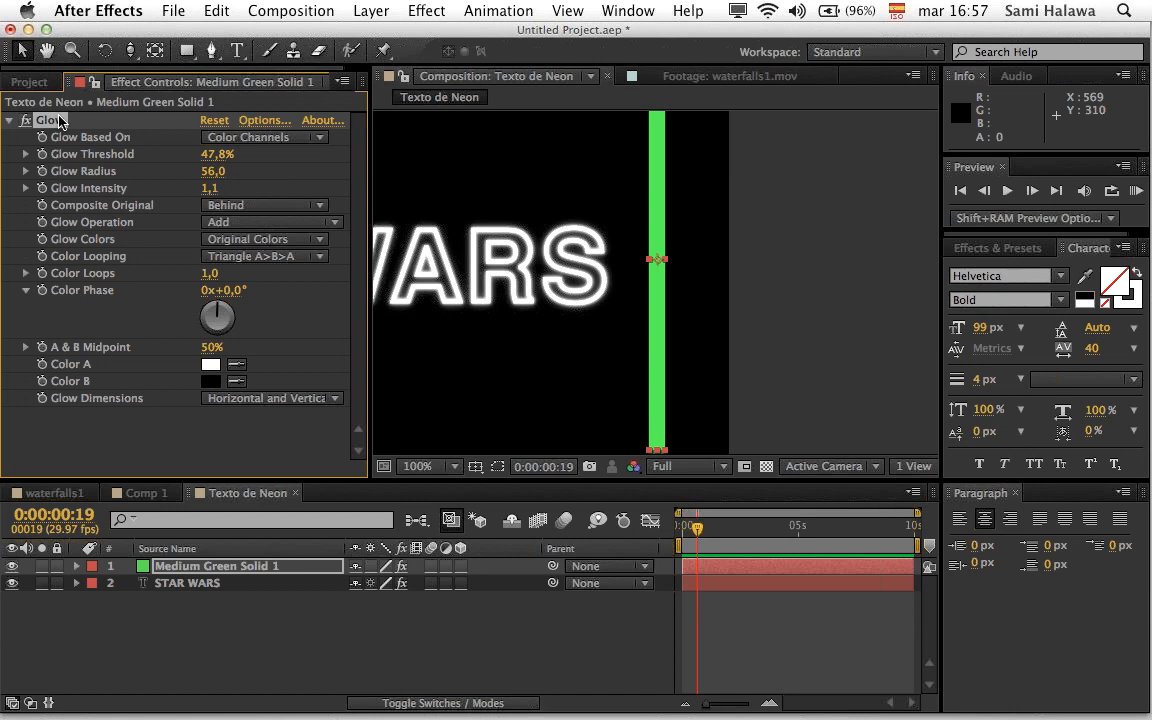
Step: Remove the Glow effect from the green bar and delete the green solid layer
key("Return")
key("Return")
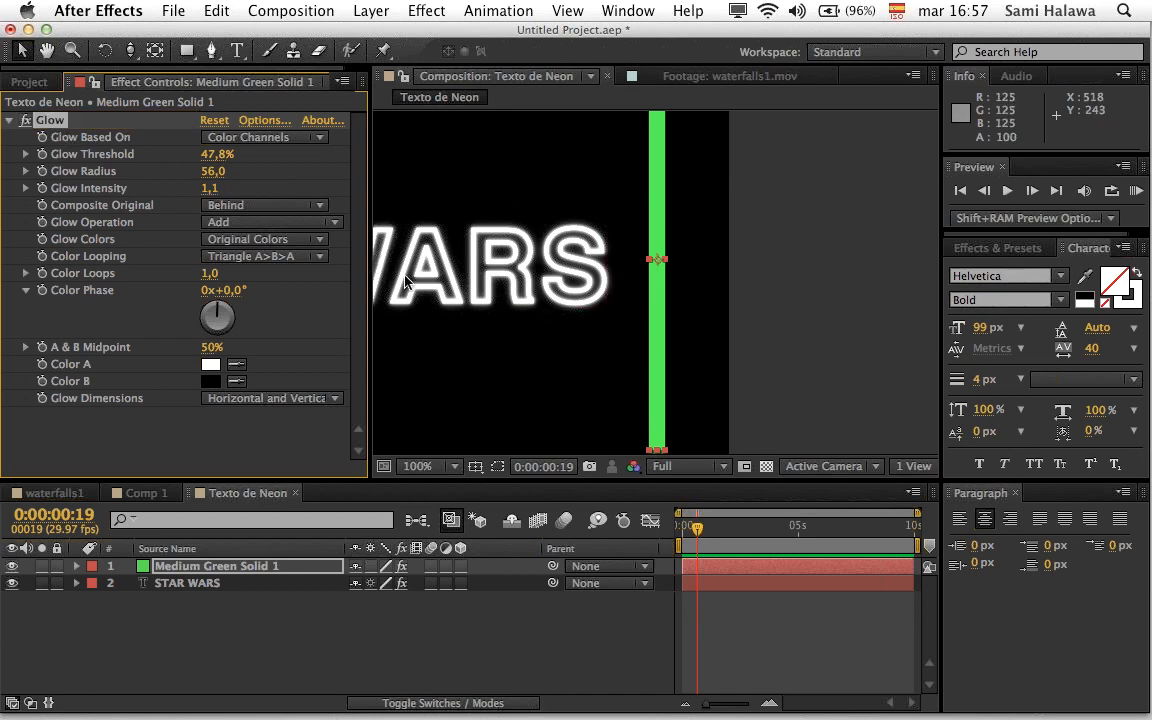
key("Delete")
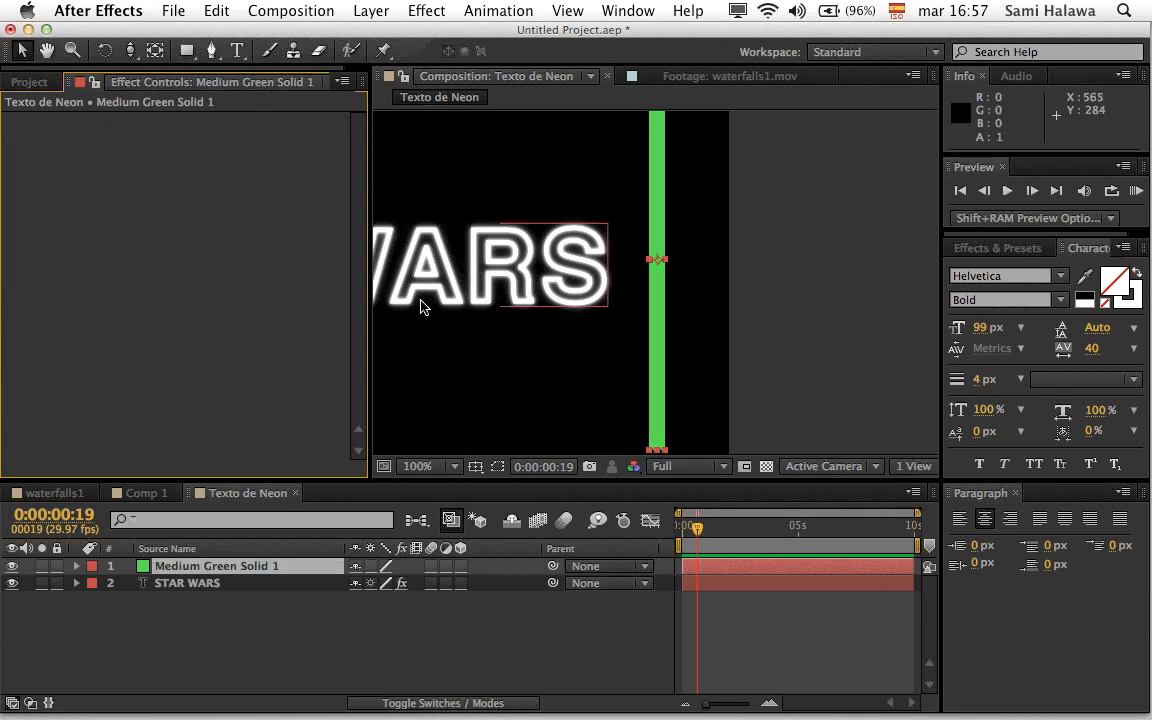
key("Delete")
key("h")
left_click_drag(507, 380, 835, 354)
key("v")
key("comma")
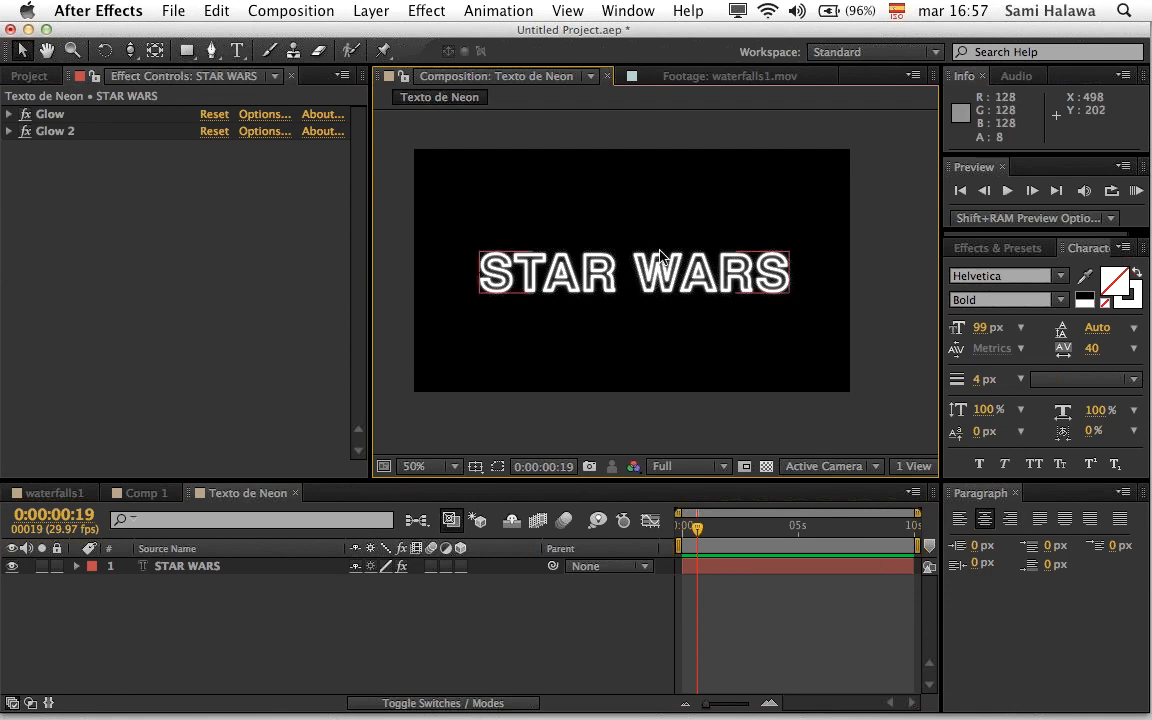
key("period")
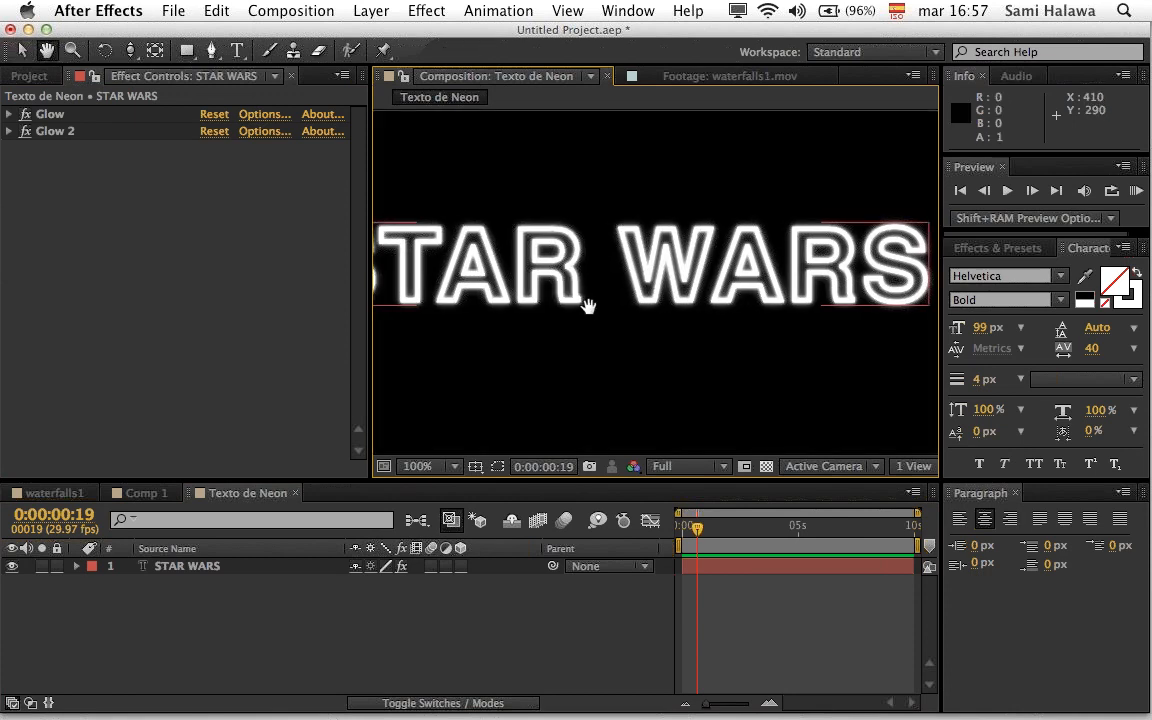
Step: Apply the CC Toner colour correction effect to the STAR WARS text layer
left_click(413, 465)
left_click(422, 478)
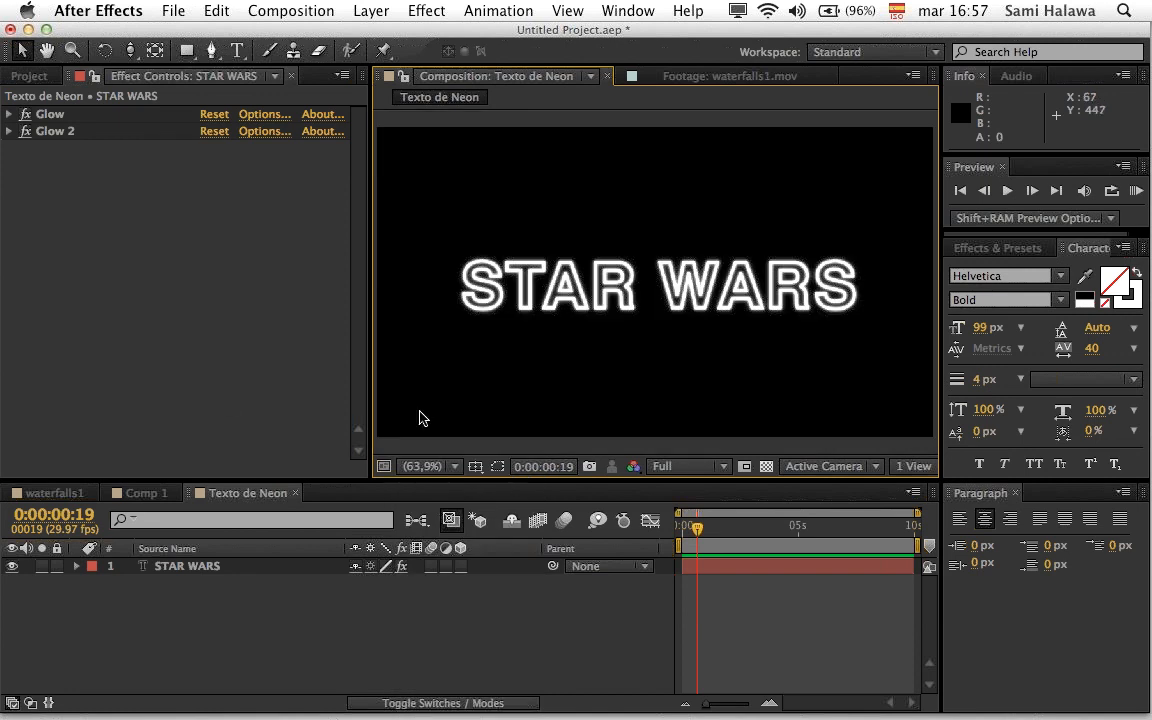
right_click(170, 209)
key("Escape")
left_click(249, 571)
right_click(155, 160)
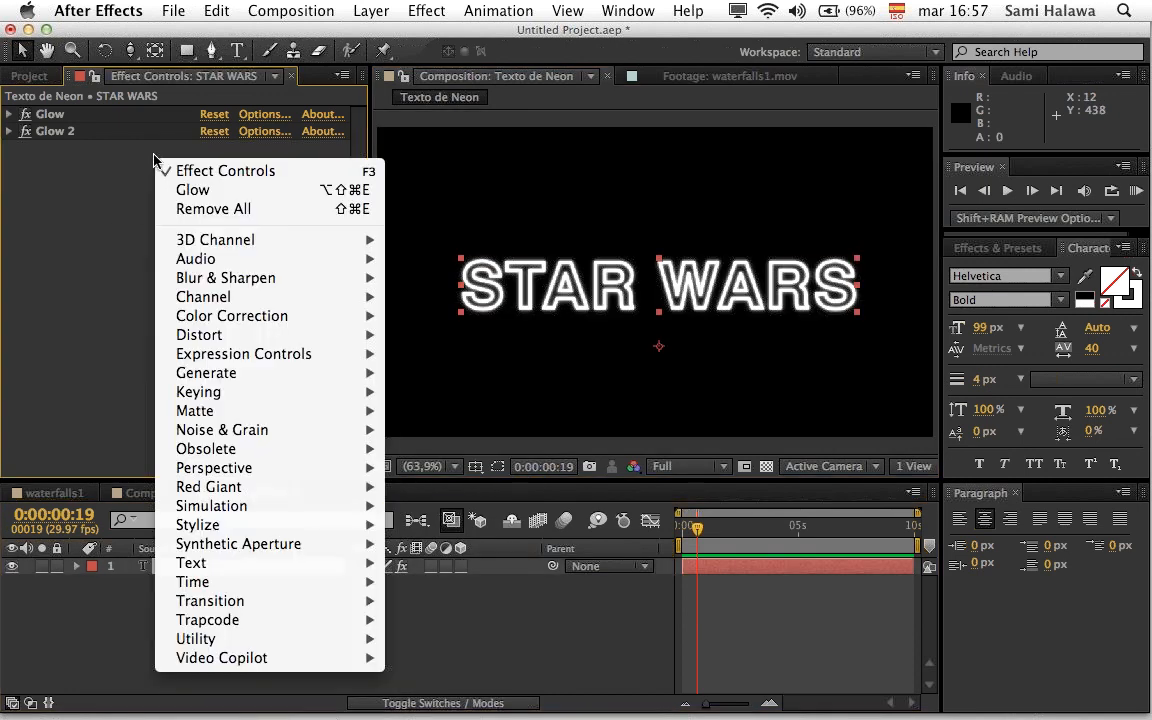
mouse_move(260, 323)
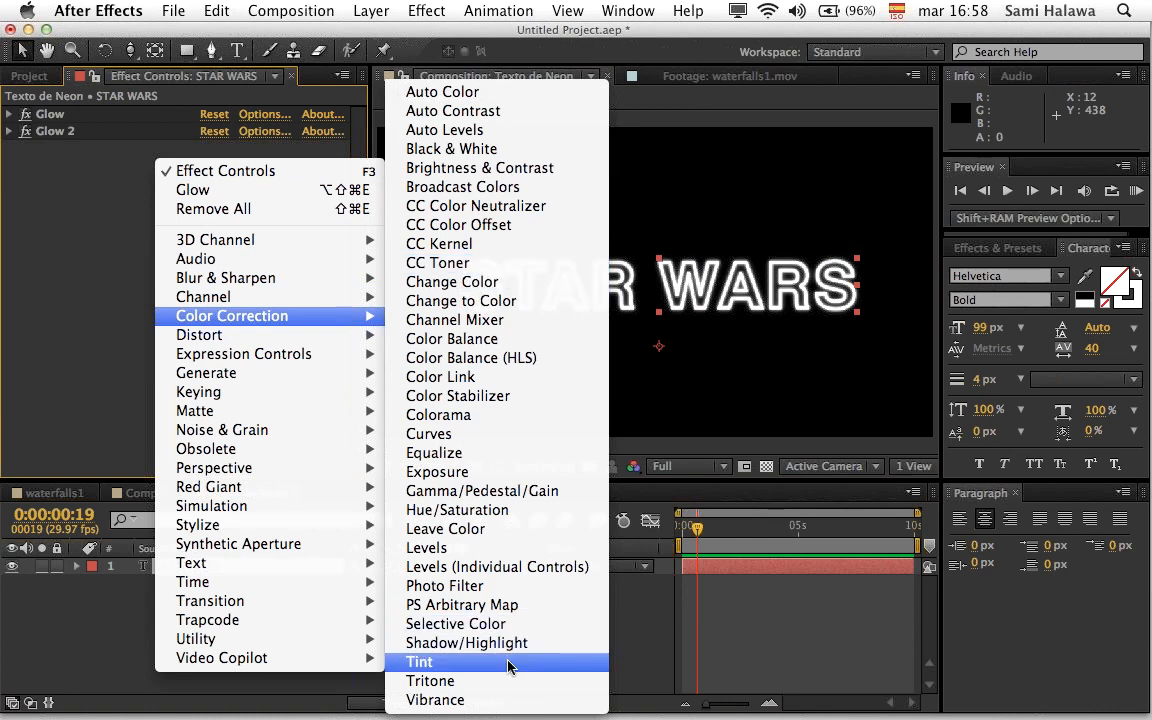
left_click(440, 262)
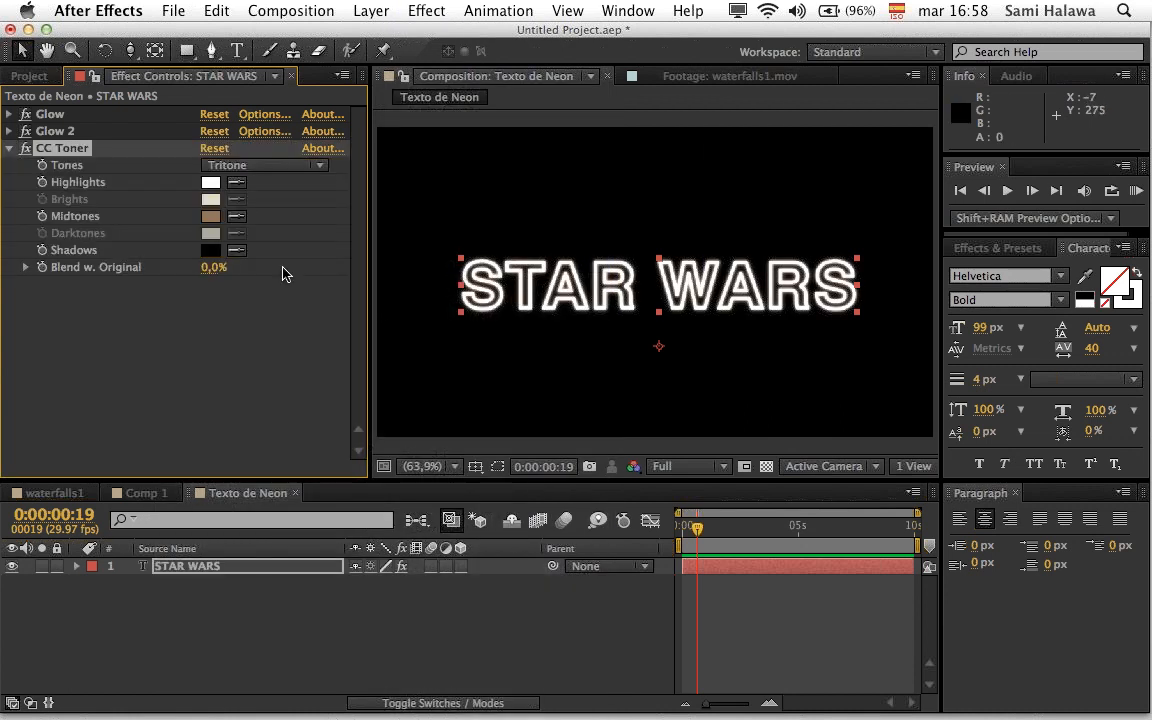
left_click(210, 182)
left_click(512, 522)
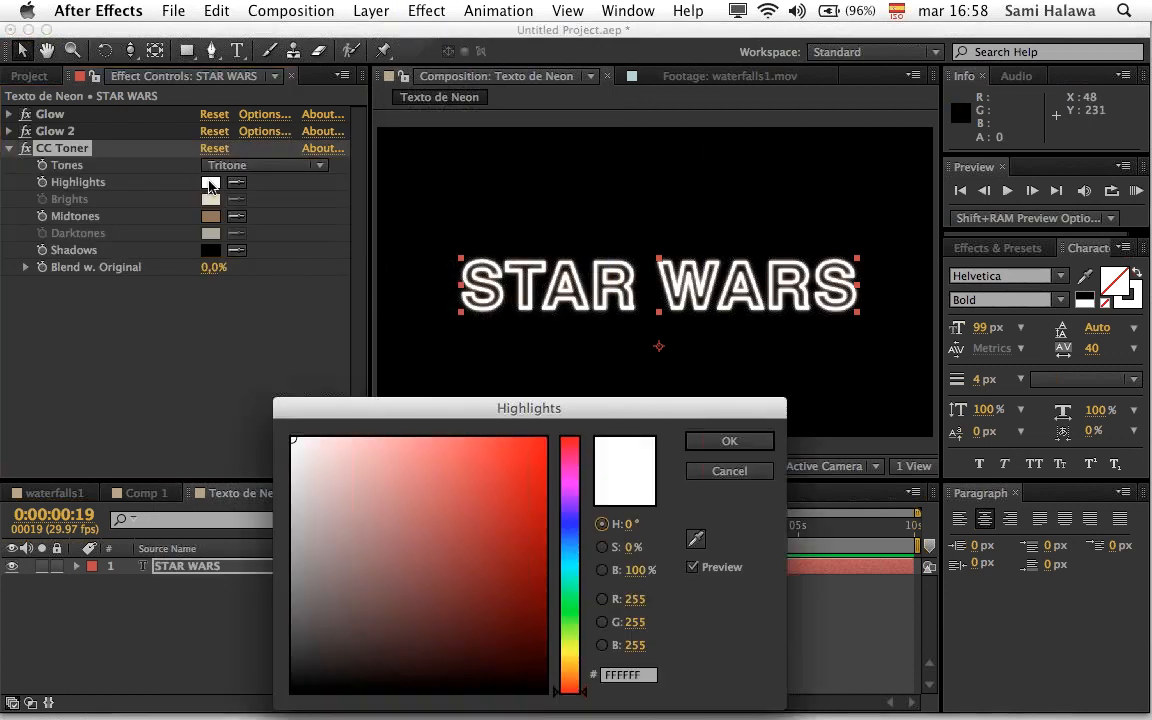
left_click_drag(512, 522, 496, 499)
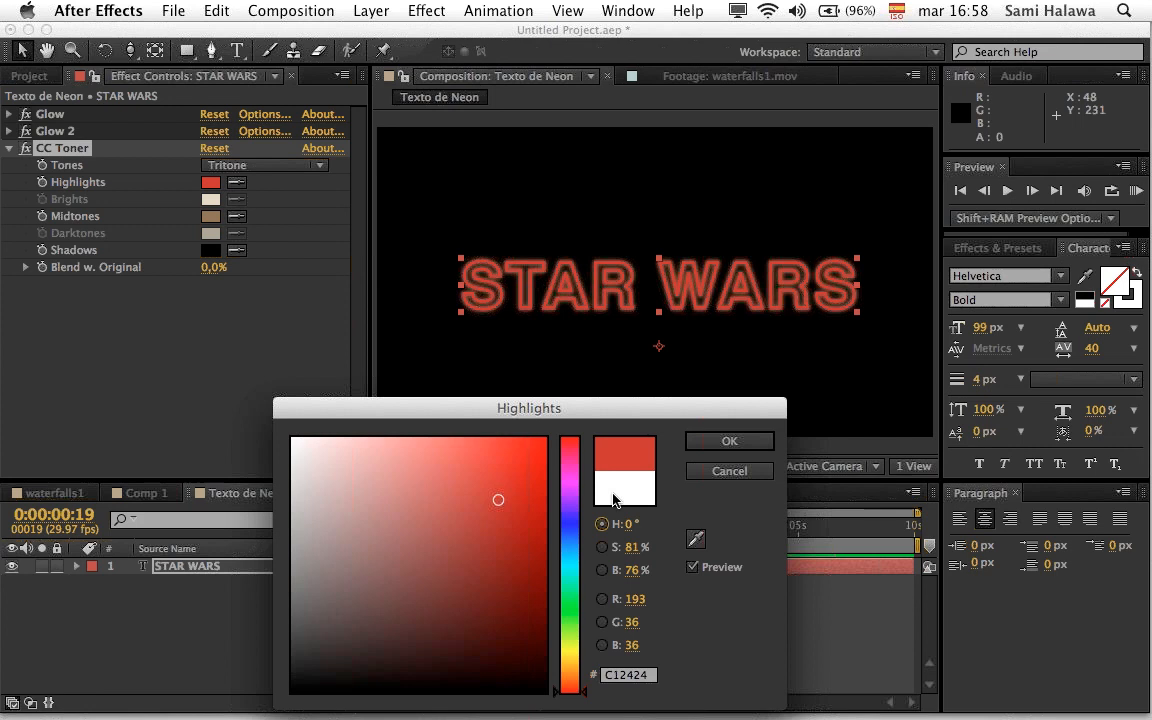
left_click(713, 470)
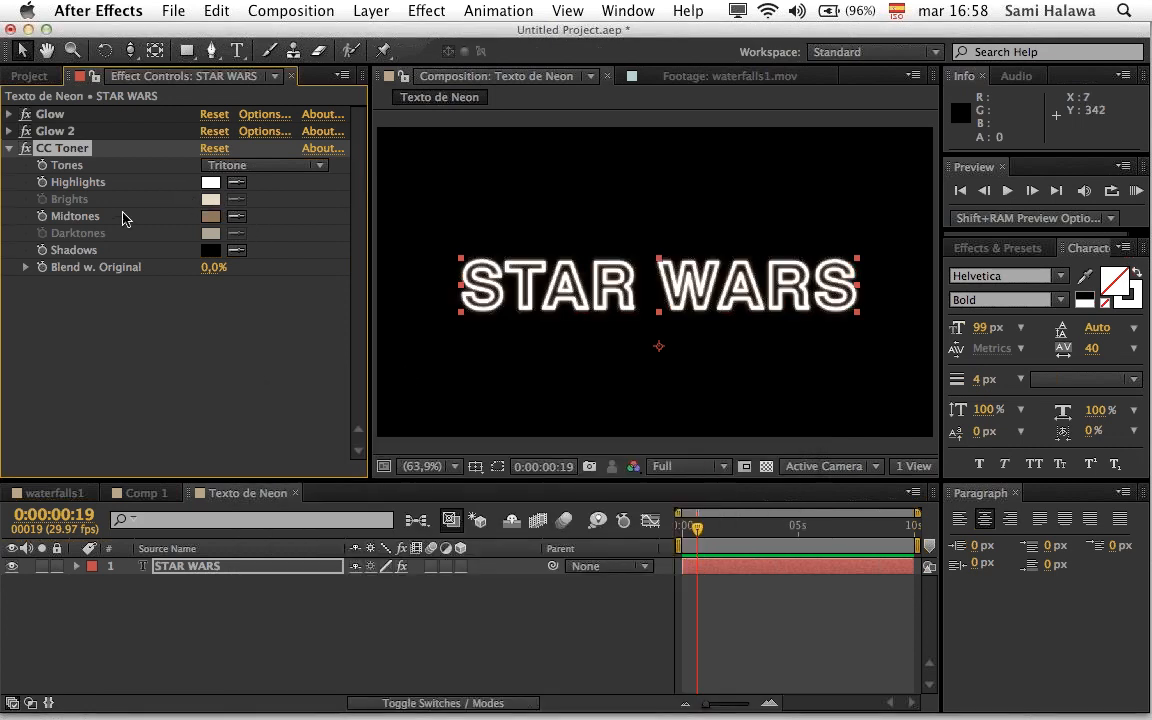
Step: Set the CC Toner Midtones colour of the STAR WARS text to bright blue 0E6EFF
left_click(210, 217)
left_click(573, 504)
mouse_move(522, 456)
left_mouse_down()
mouse_move(507, 397)
mouse_move(514, 332)
left_mouse_up()
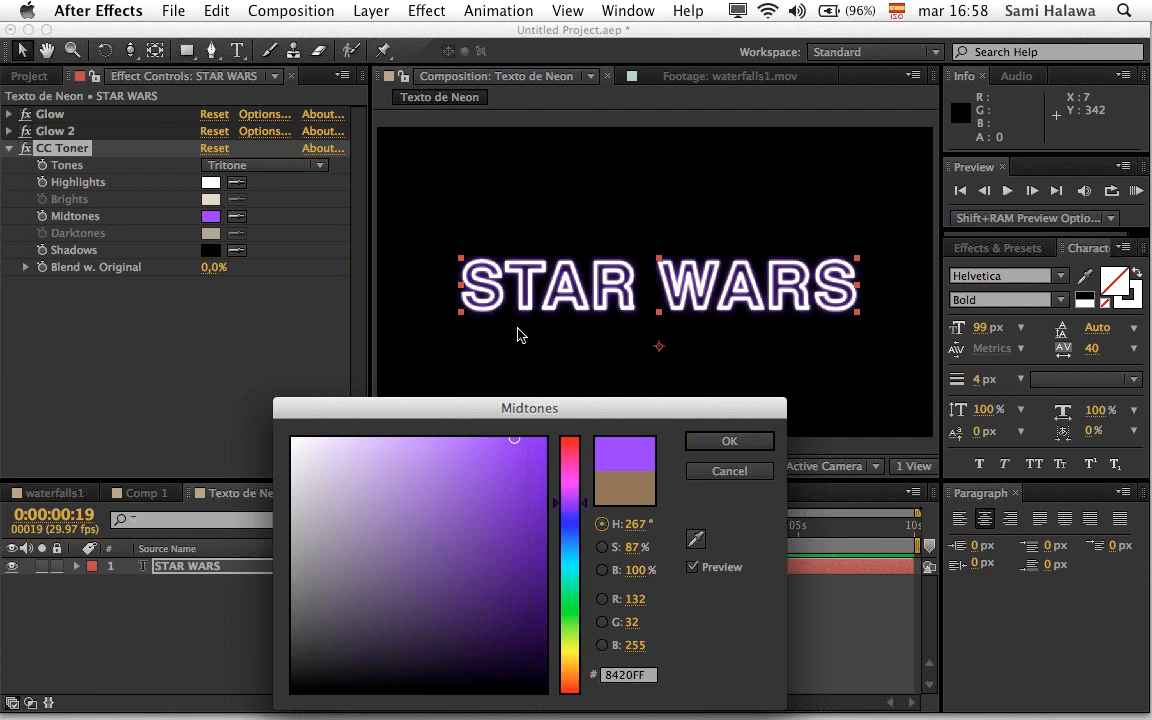
left_click_drag(418, 454, 532, 401)
left_click_drag(573, 543, 569, 526)
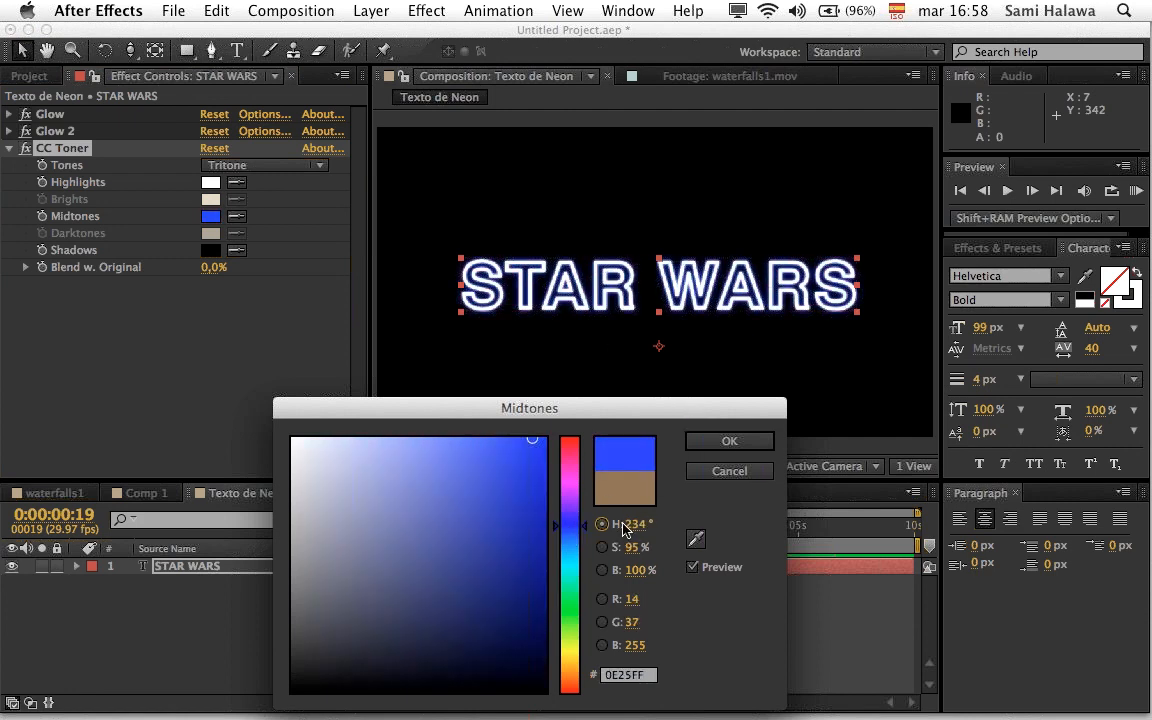
left_click(566, 541)
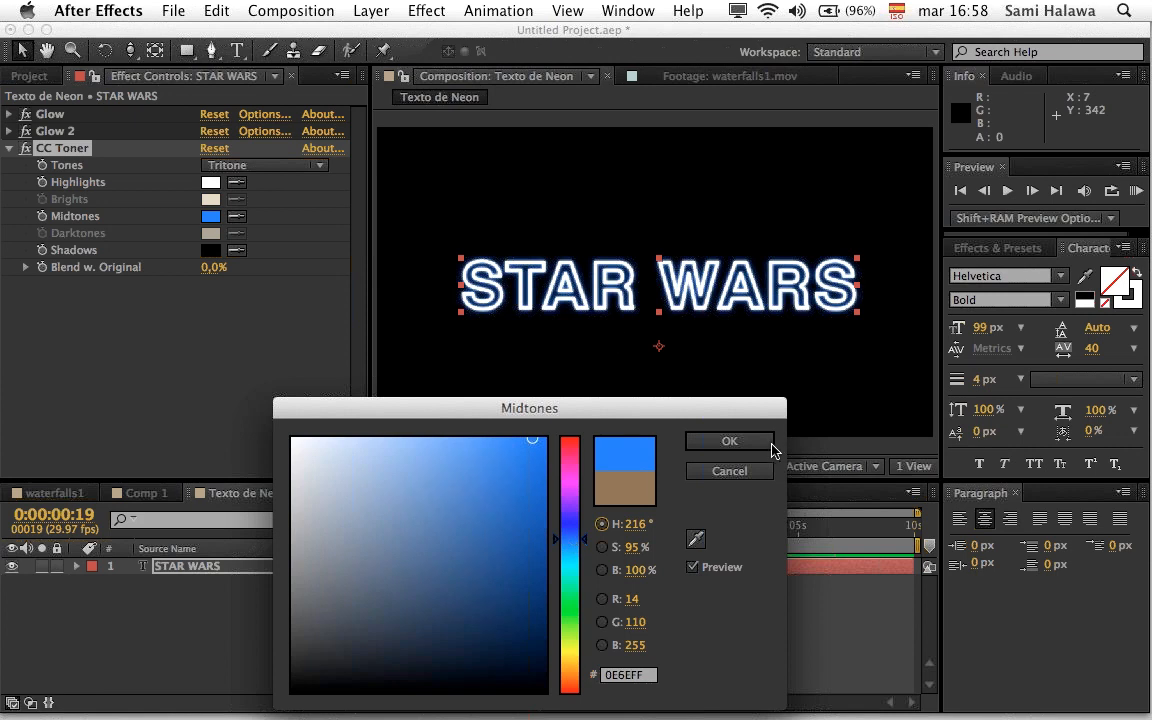
left_click(768, 442)
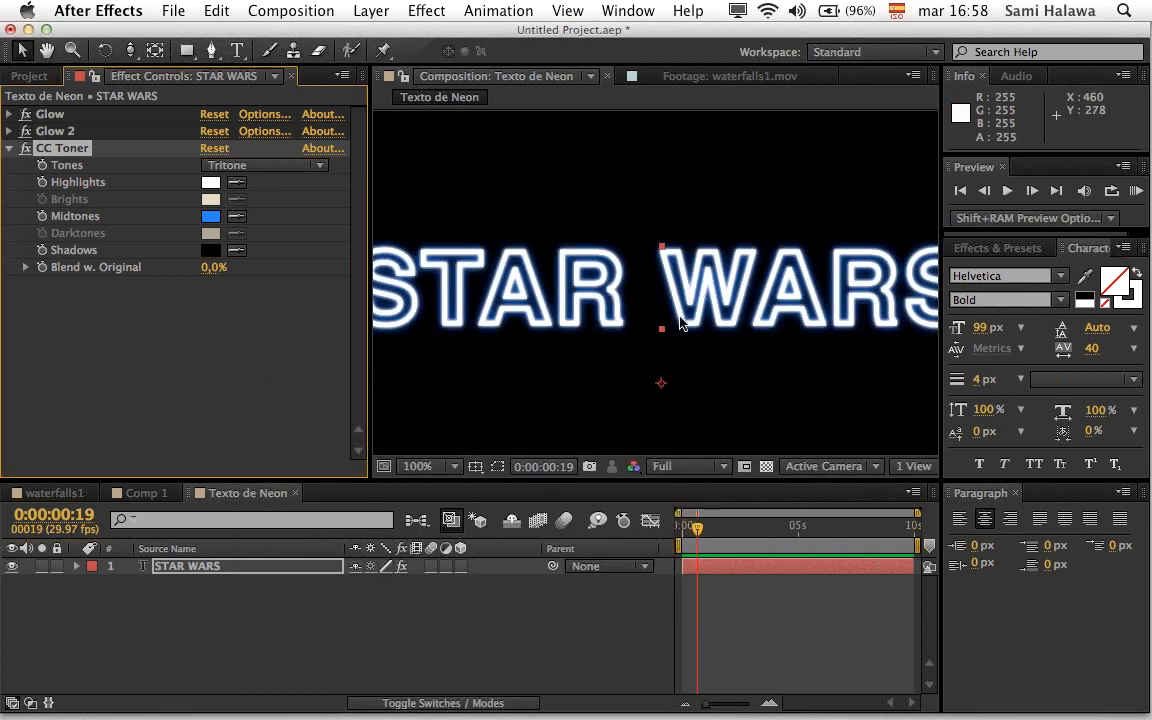
key("comma")
key("period")
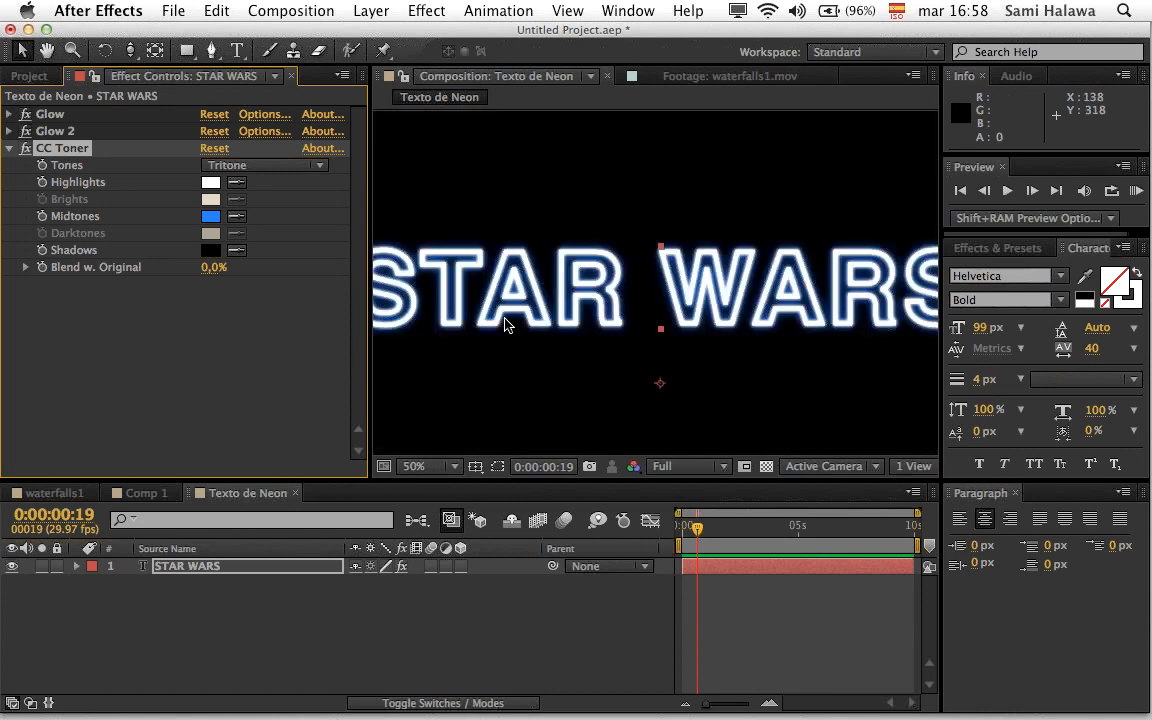
key("comma")
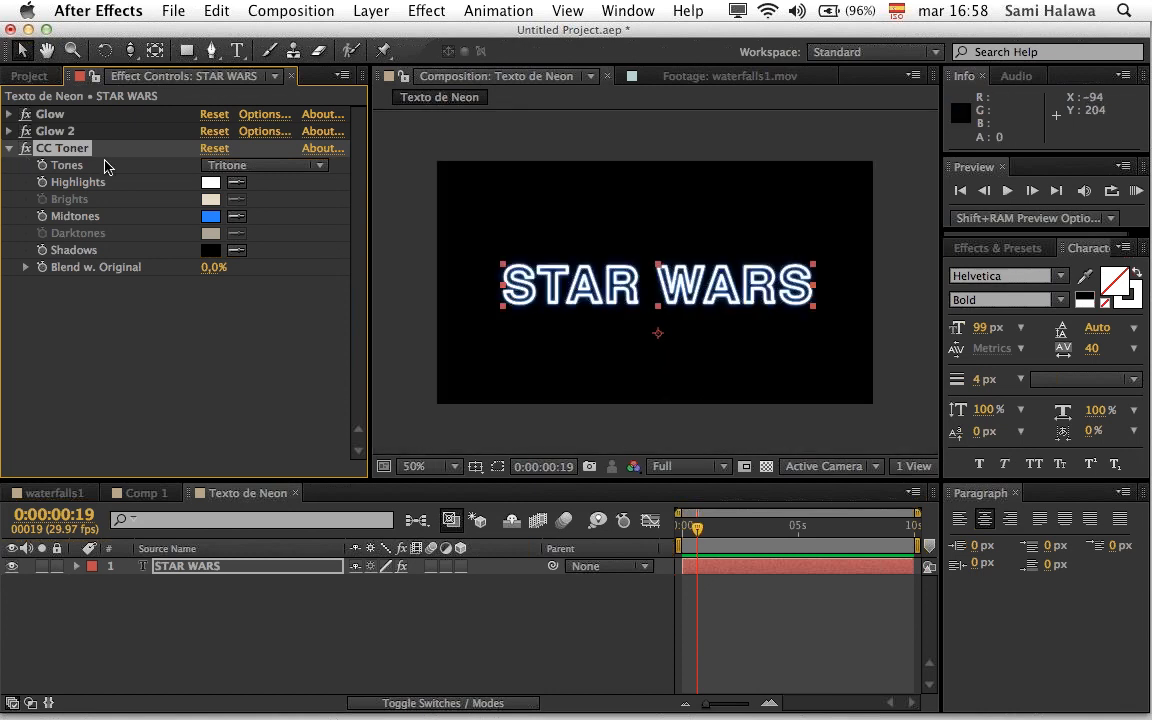
Step: Set the CC Toner Highlights colour of the STAR WARS text to pale cyan DBFCFF
left_click(210, 182)
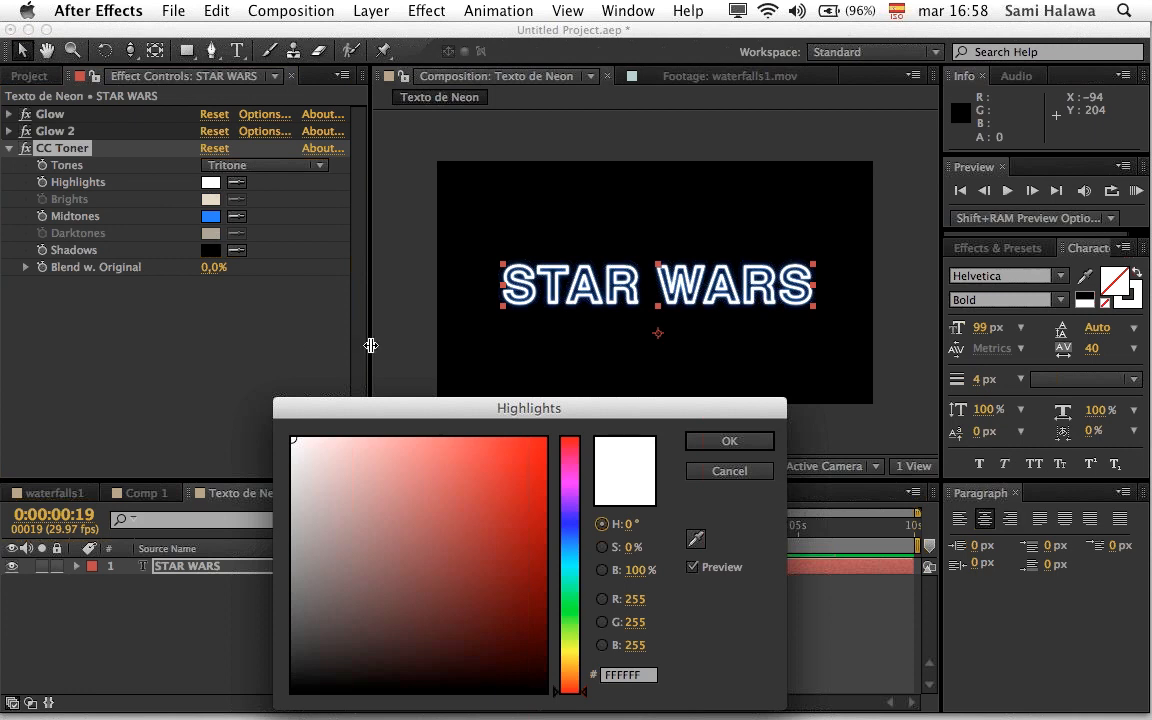
left_click(572, 562)
mouse_move(506, 522)
left_mouse_down()
mouse_move(452, 496)
mouse_move(378, 380)
mouse_move(327, 367)
left_mouse_up()
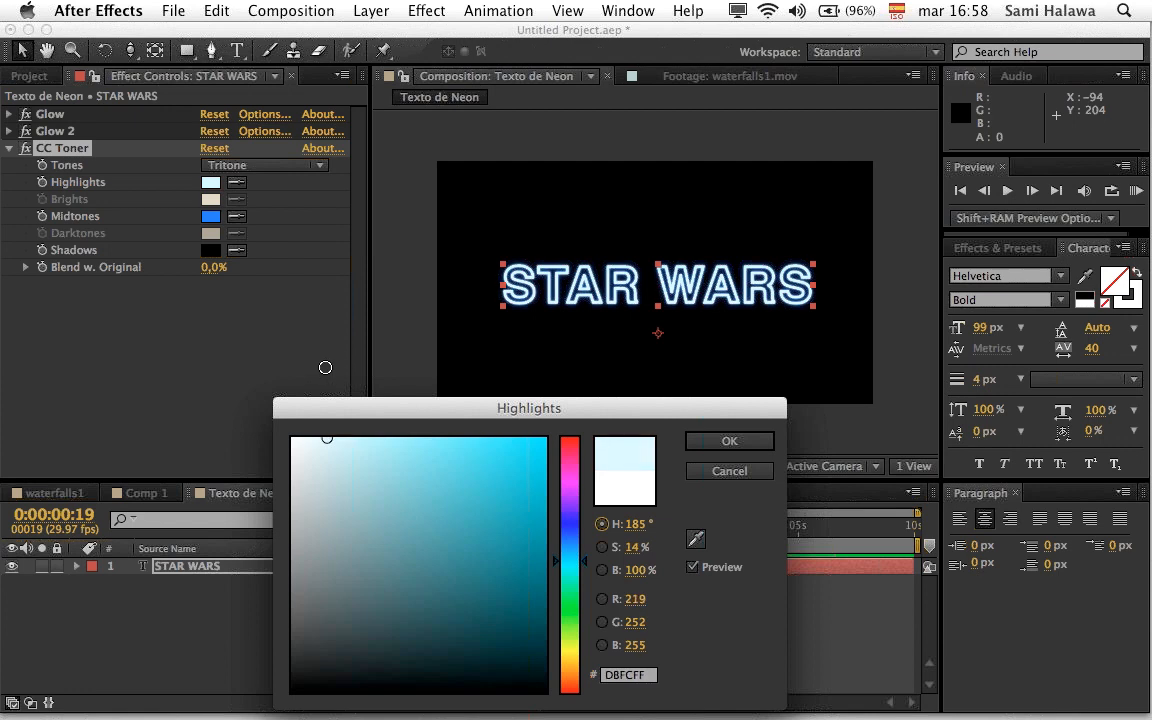
left_click(762, 447)
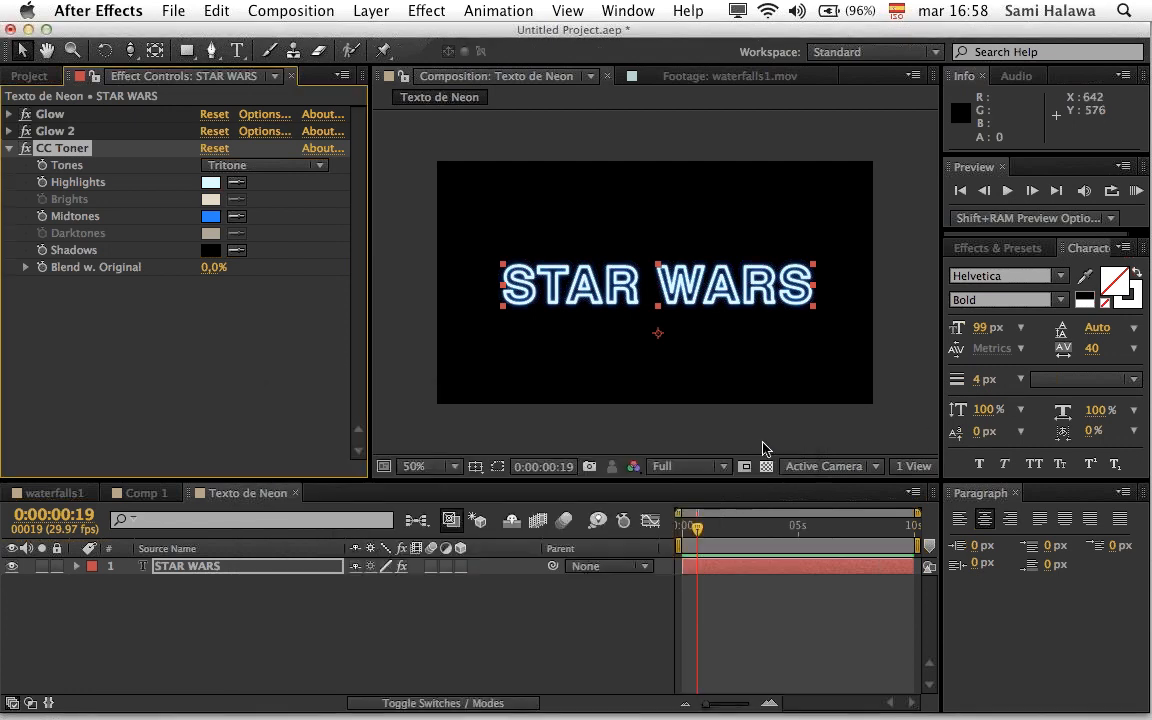
key("period")
key("comma")
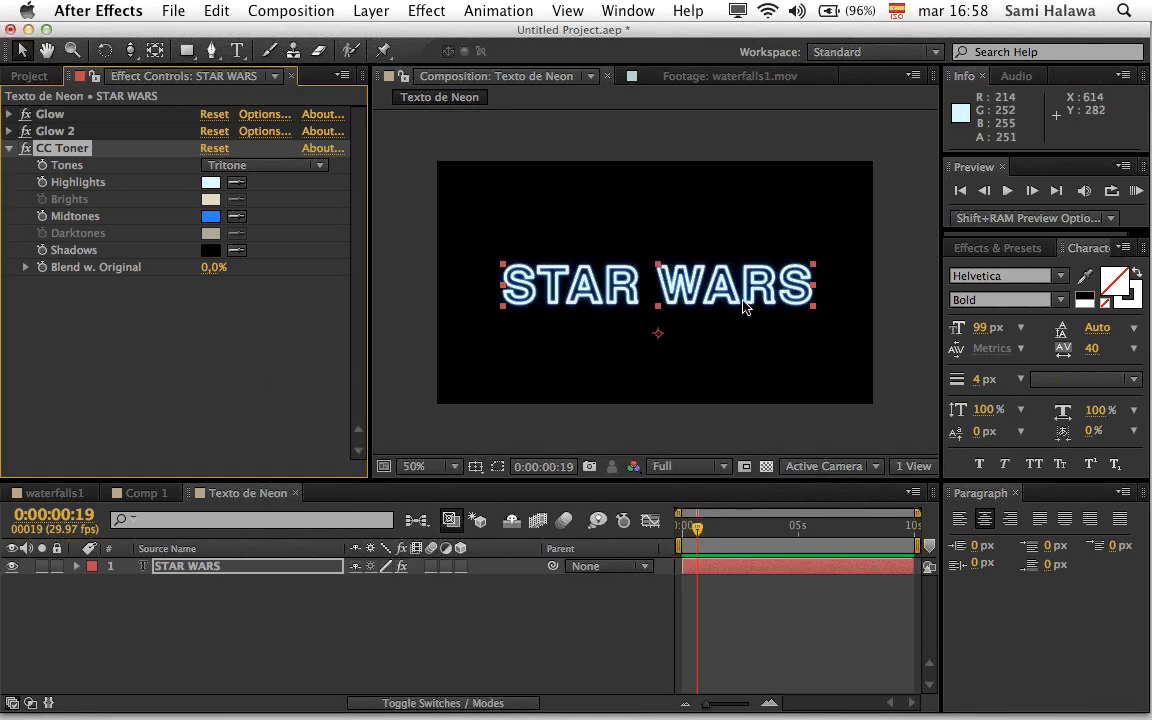
key("period")
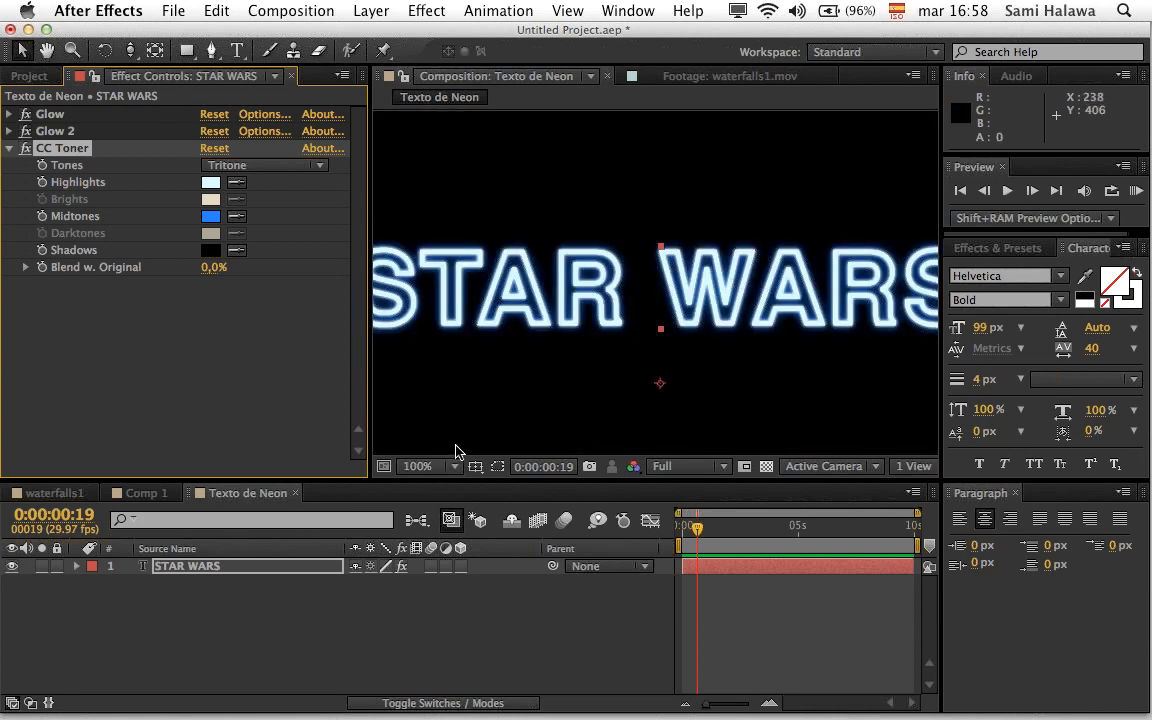
key("comma")
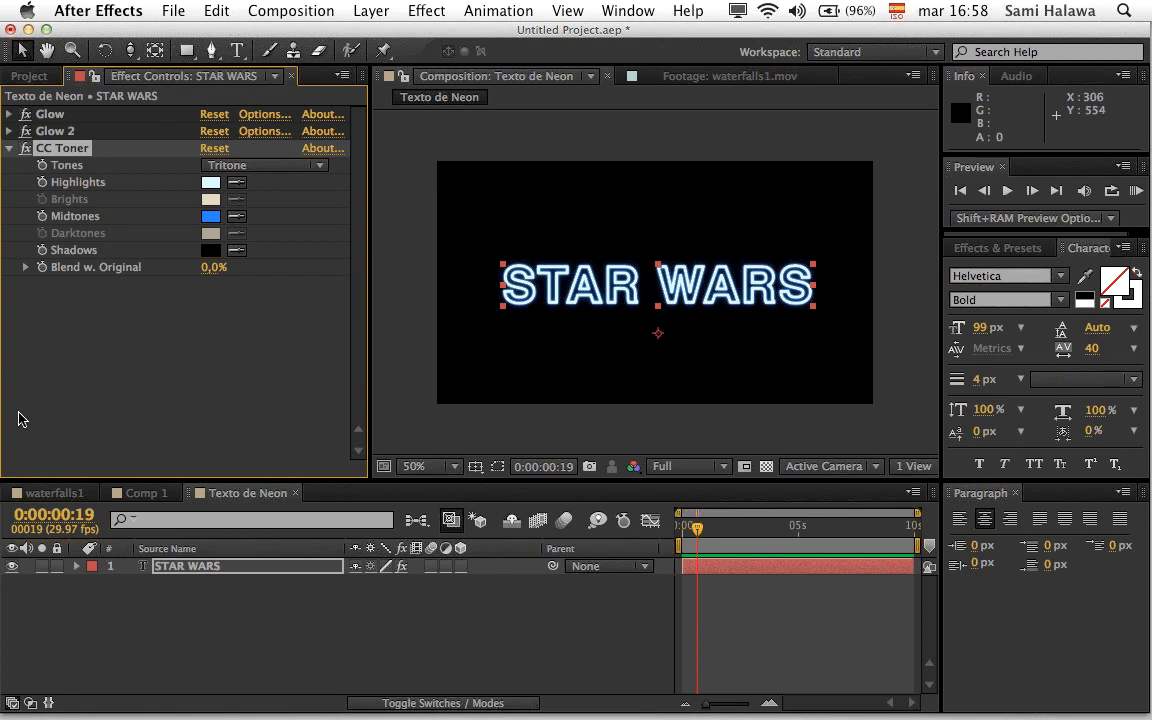
Step: Create a green 872 × 486 px solid layer named Cuadrados Brillantes above the STAR WARS text
right_click(350, 609)
mouse_move(452, 514)
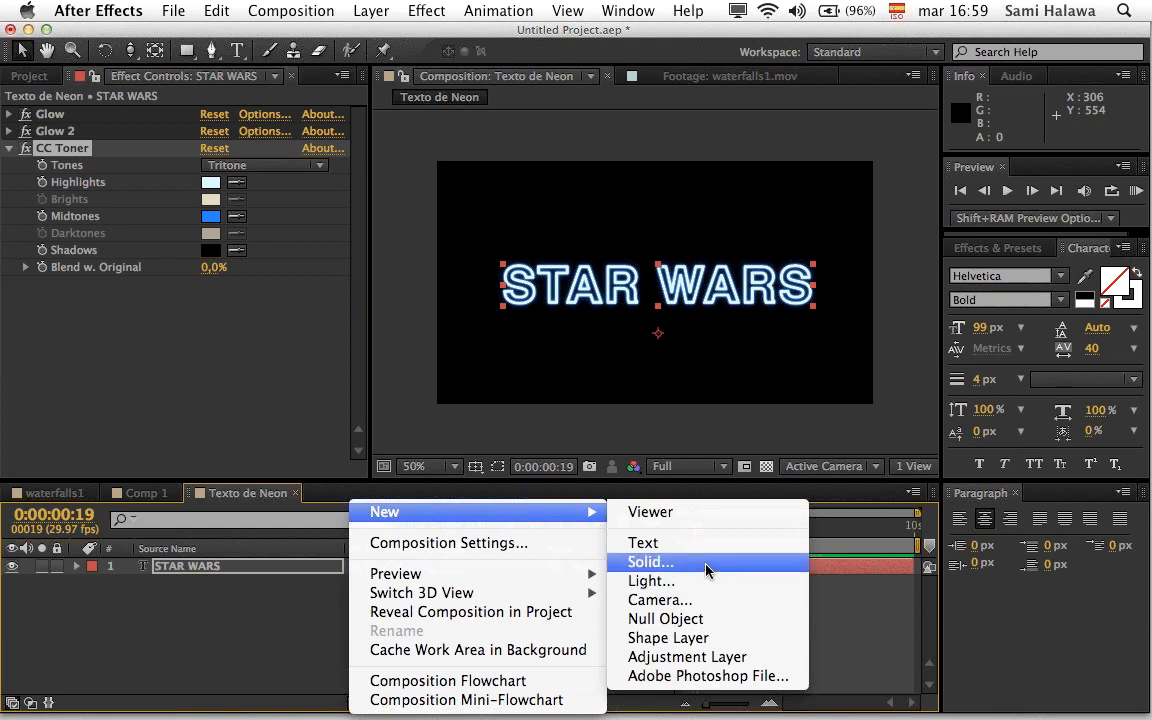
left_click(707, 568)
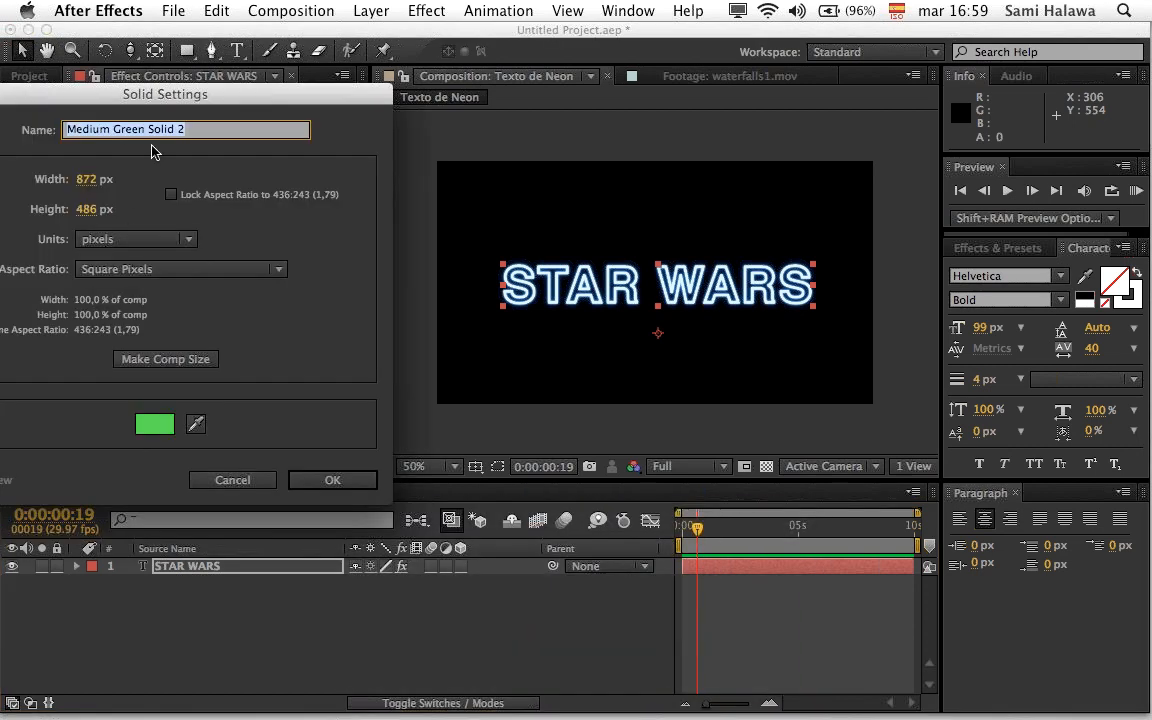
left_click_drag(238, 97, 621, 140)
type("Cuadrados Bri")
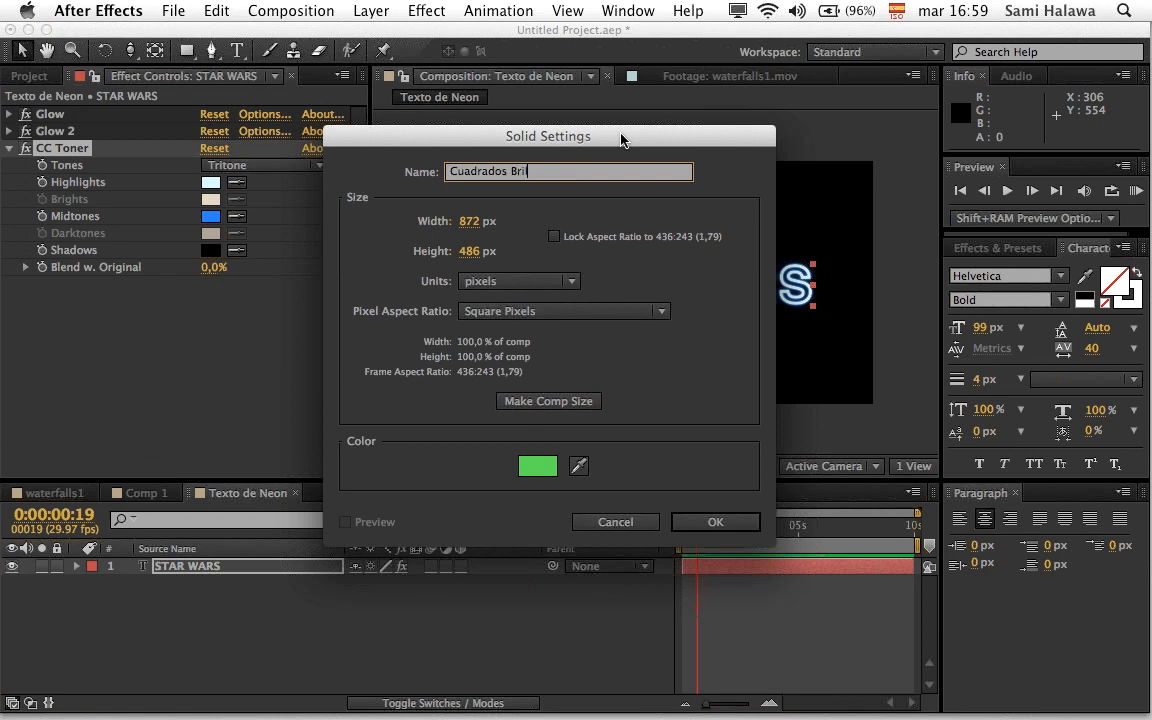
type("llantes")
key("Return")
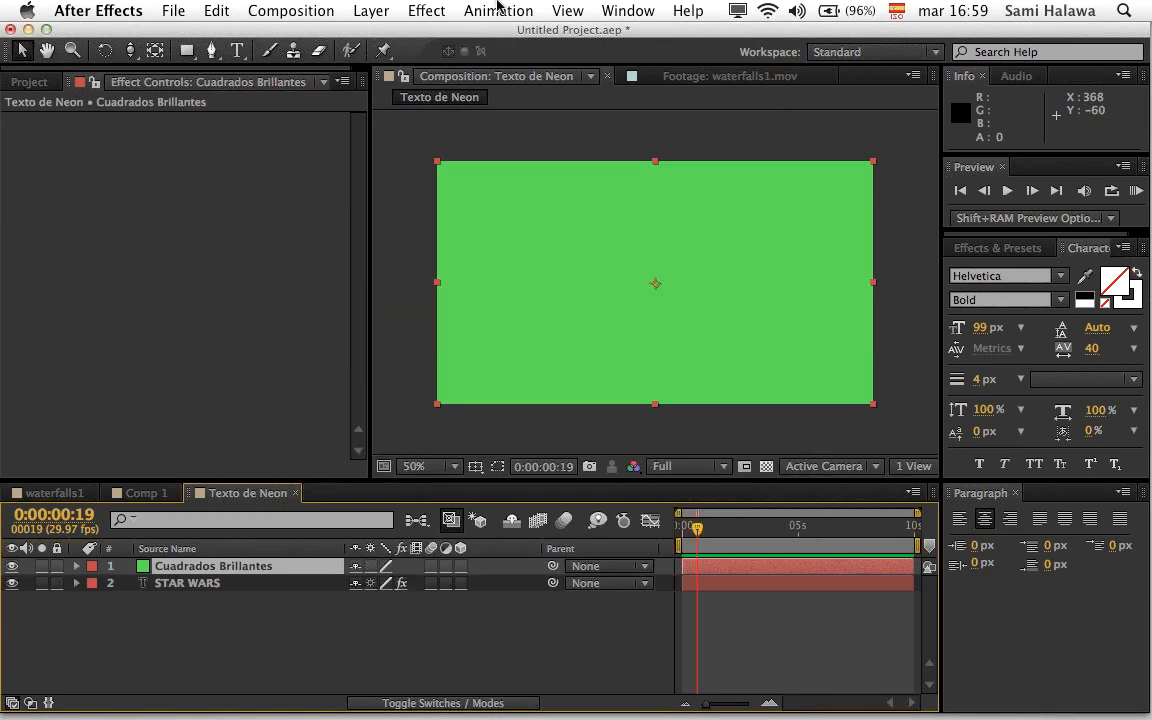
Step: Apply the Turbulent Noise effect from the Noise & Grain category to the Cuadrados Brillantes solid
right_click(181, 365)
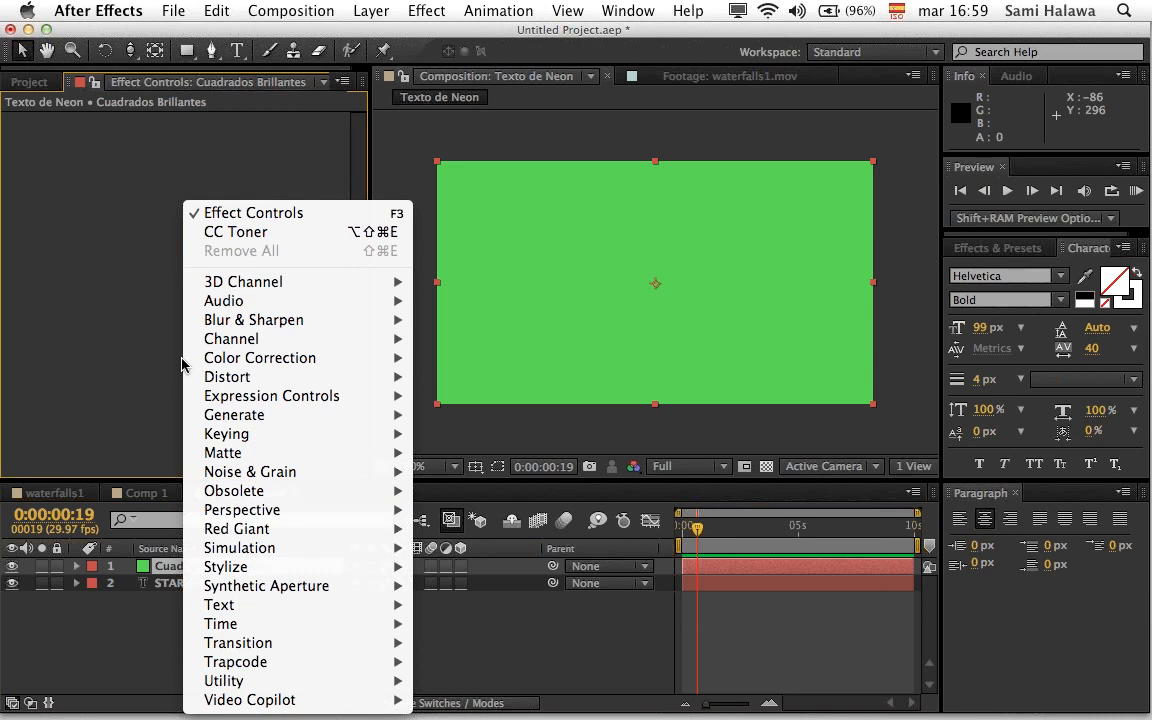
mouse_move(237, 424)
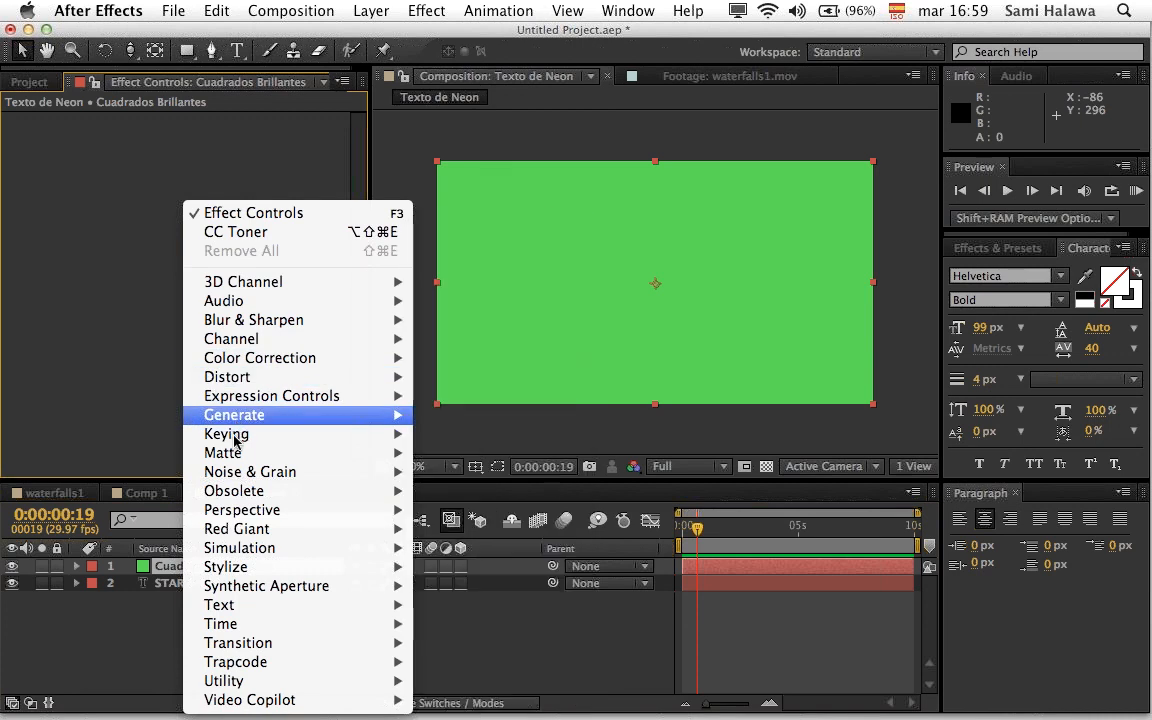
mouse_move(245, 473)
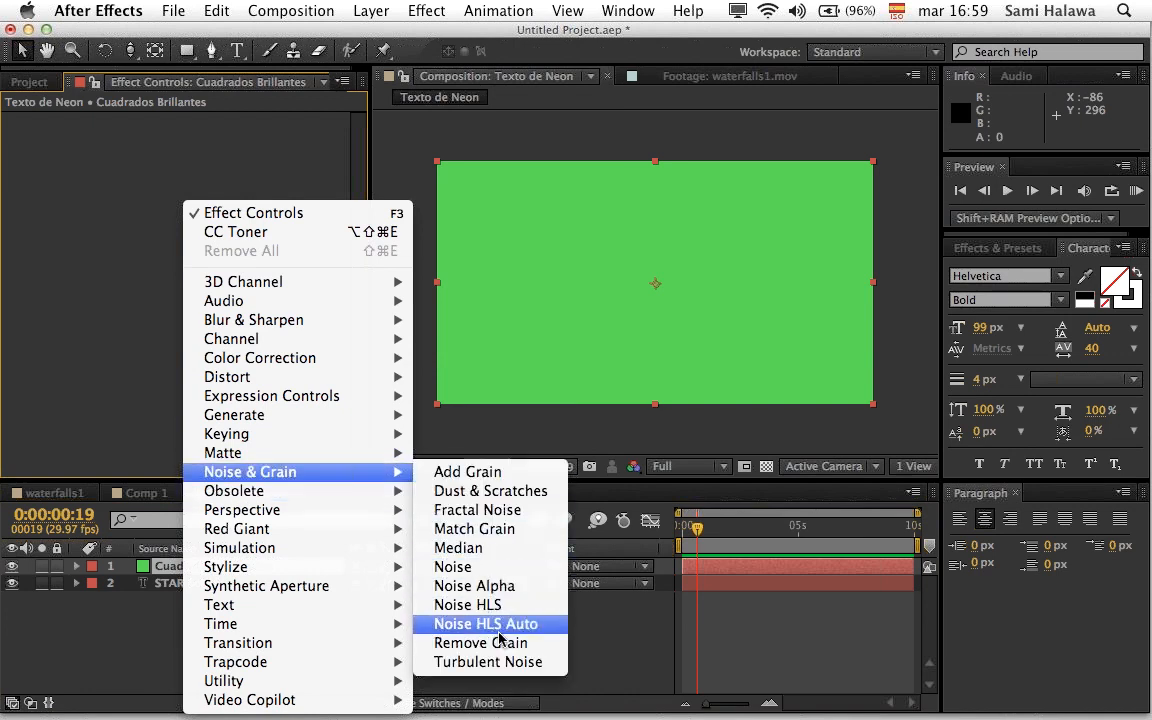
left_click(489, 662)
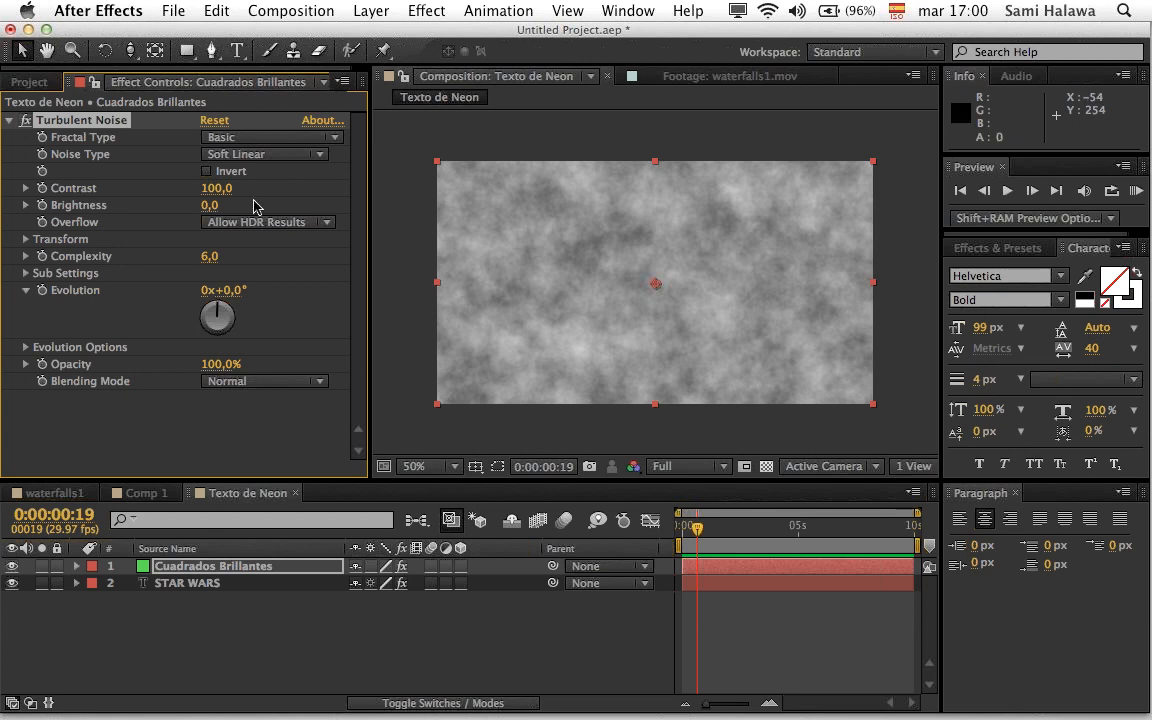
key("super+z")
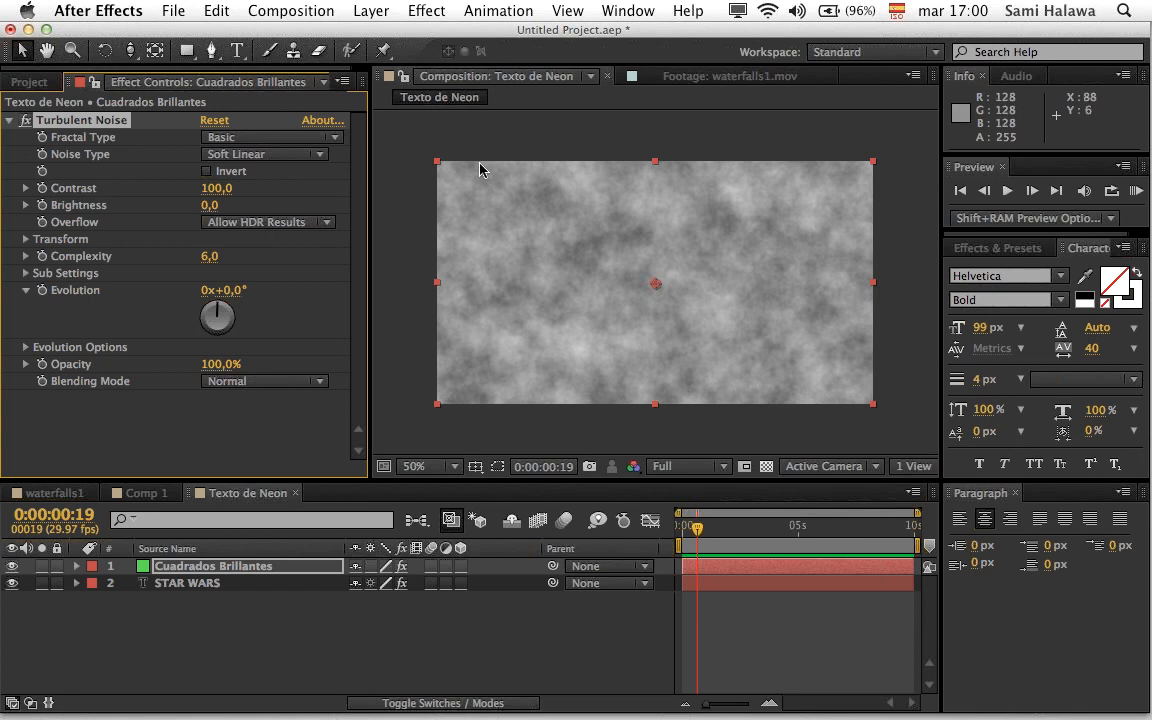
Step: Try the Turbulent Smooth, Dynamic, Smeary and Small Bumps fractal types on the Turbulent Noise effect
left_click(279, 136)
left_click(311, 188)
left_click(258, 137)
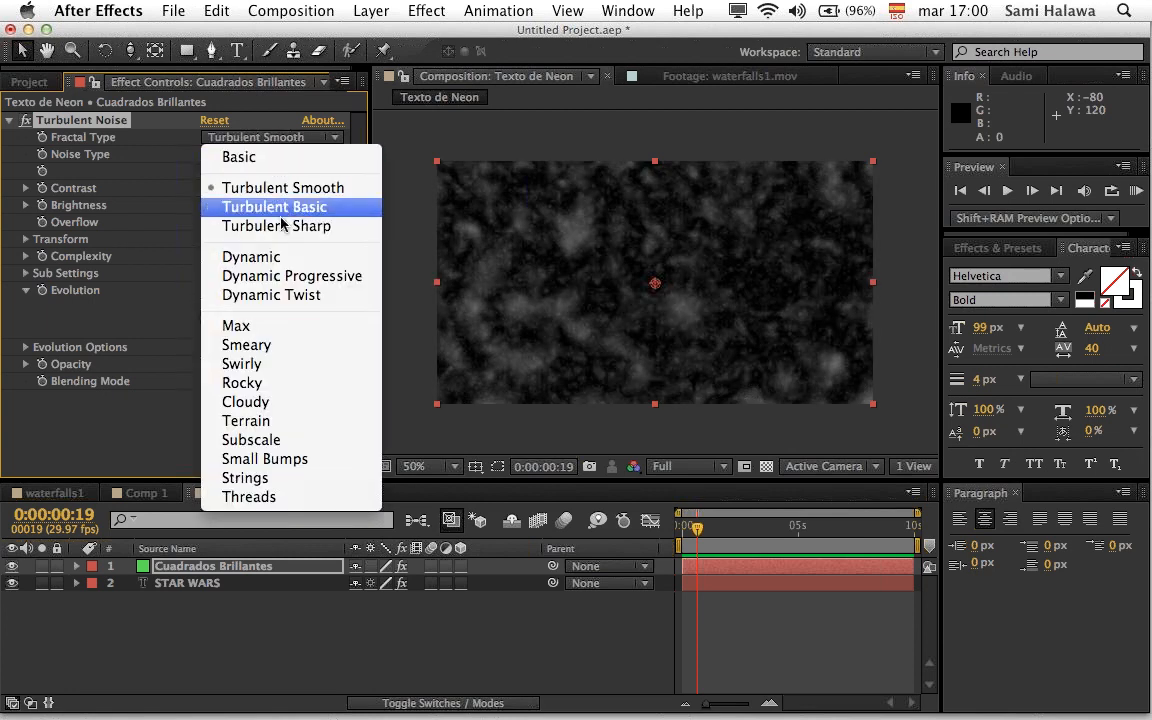
left_click(278, 257)
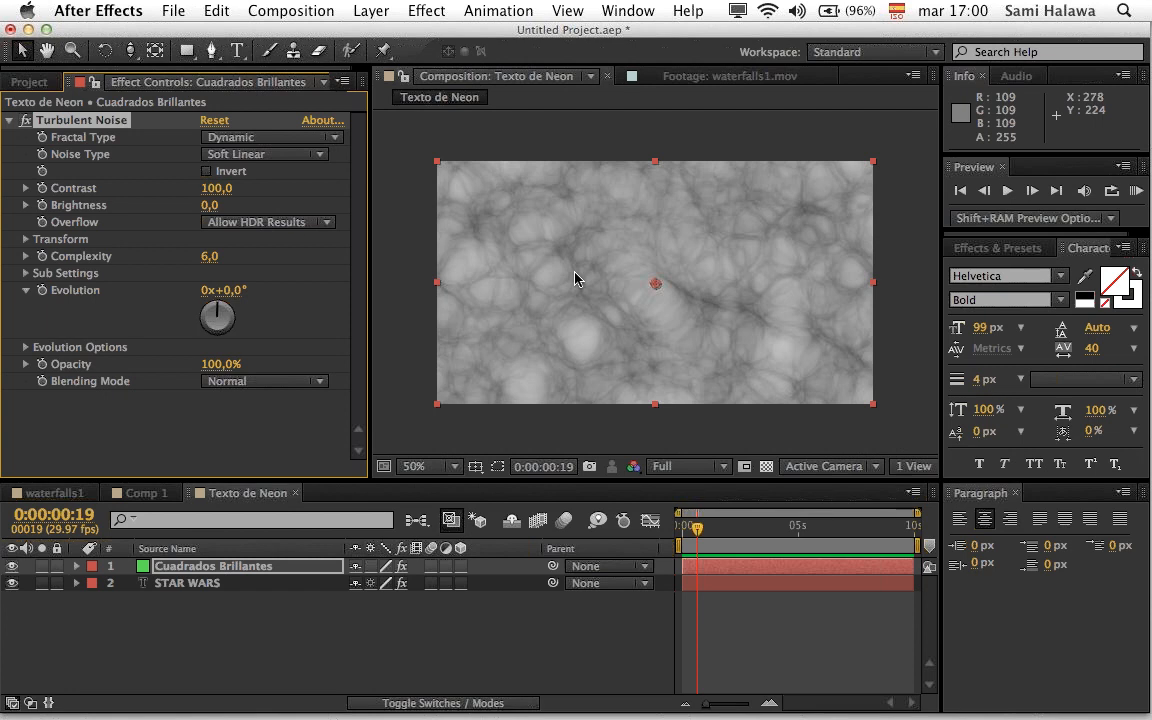
key("period")
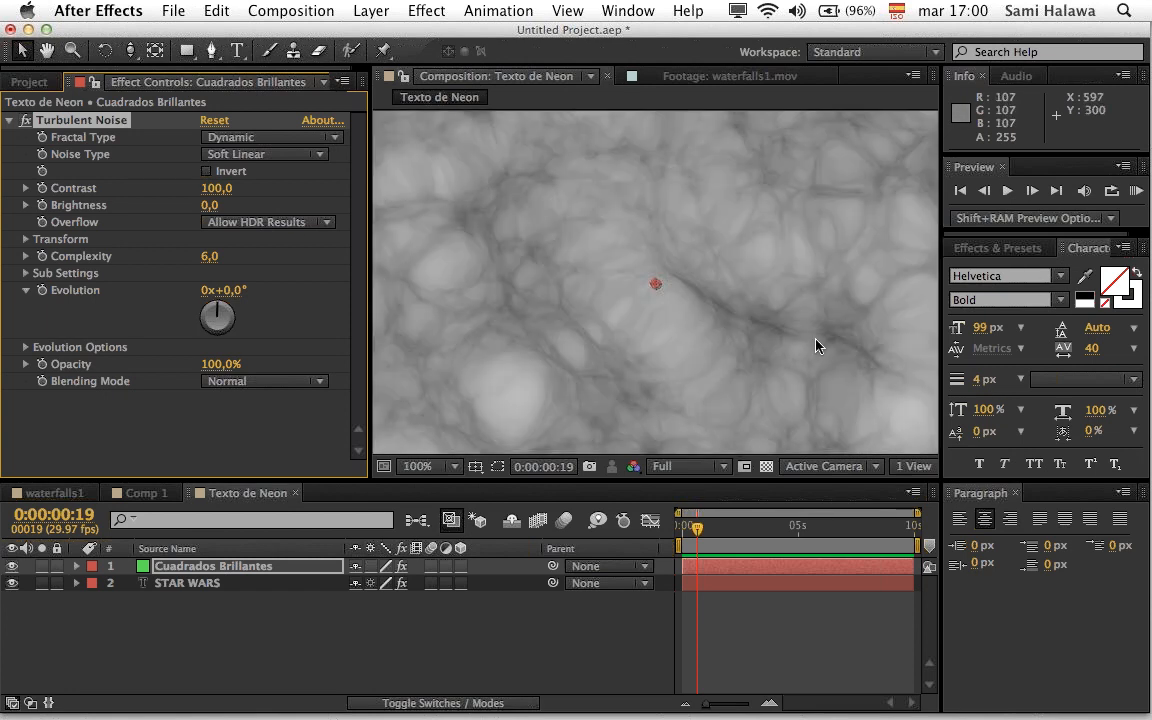
key("comma")
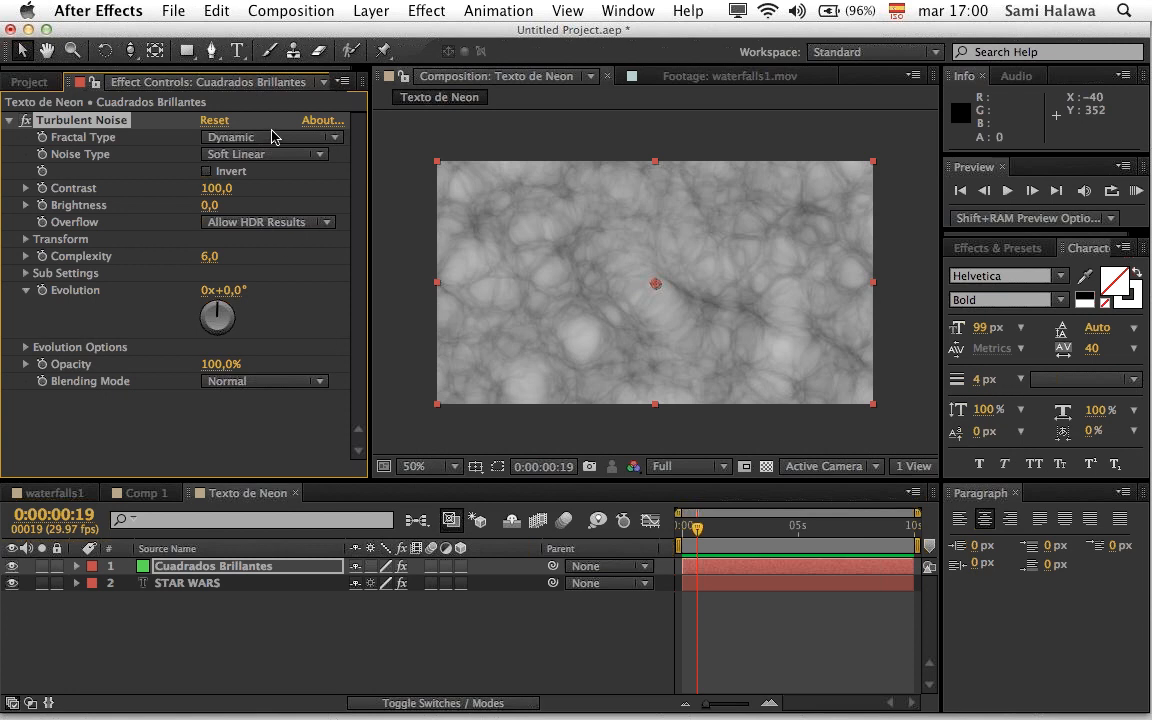
left_click(300, 142)
left_click(236, 346)
left_click(236, 137)
left_click(295, 458)
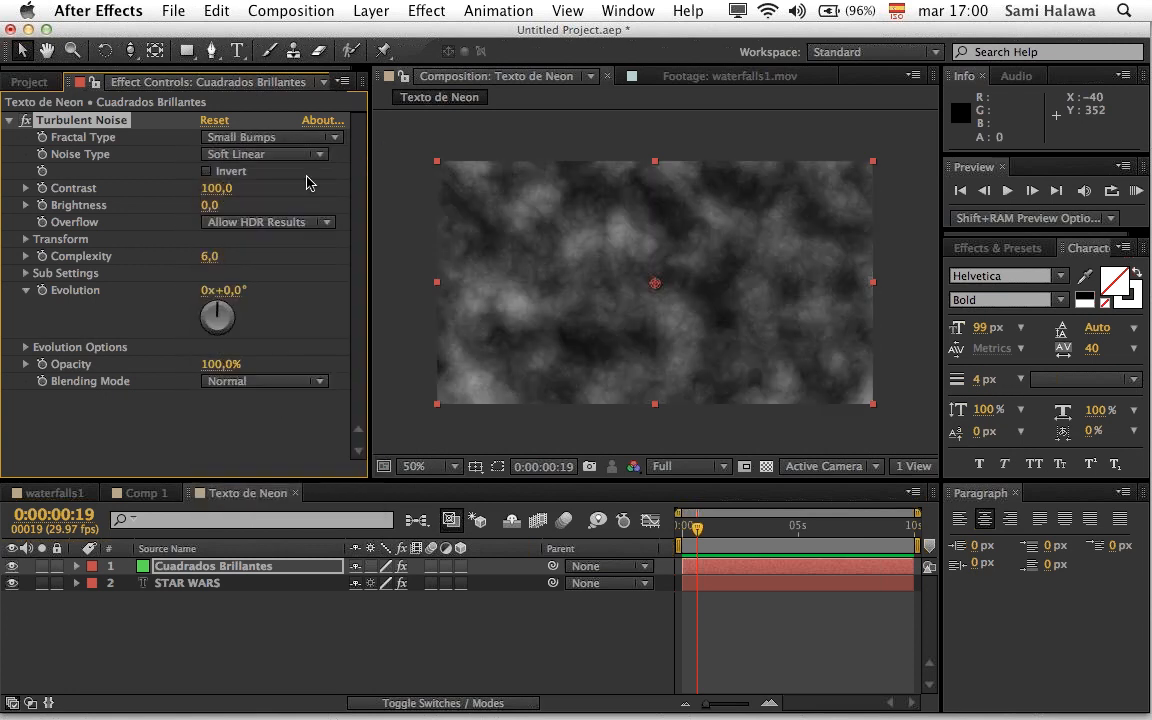
Step: Set the Turbulent Noise Fractal Type of the Cuadrados Brillantes solid to Cloudy
left_click(305, 136)
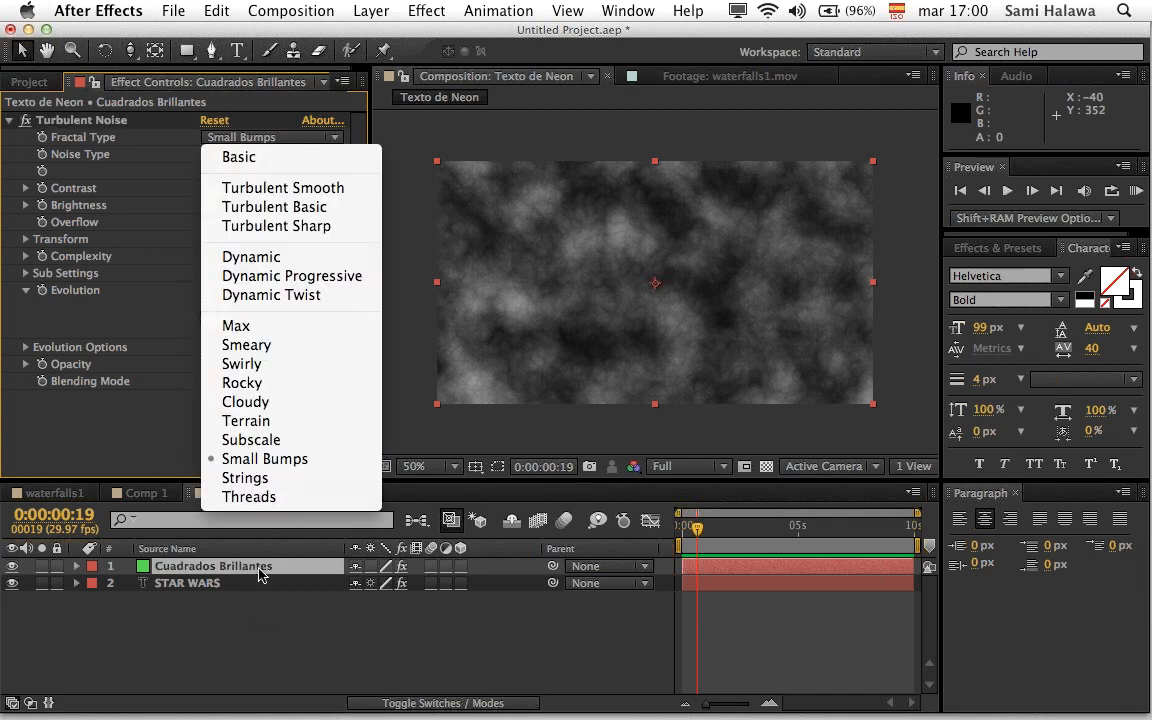
left_click(282, 405)
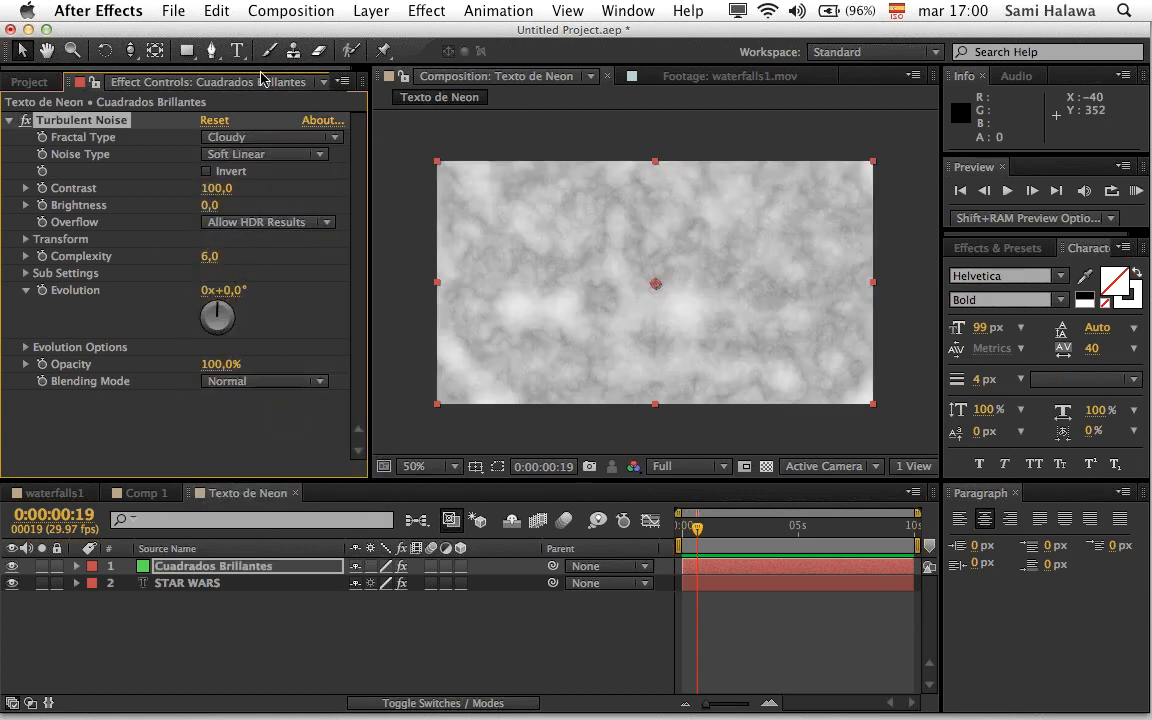
Step: Set the Turbulent Noise Fractal Type of the Cuadrados Brillantes solid to Max
left_click(260, 136)
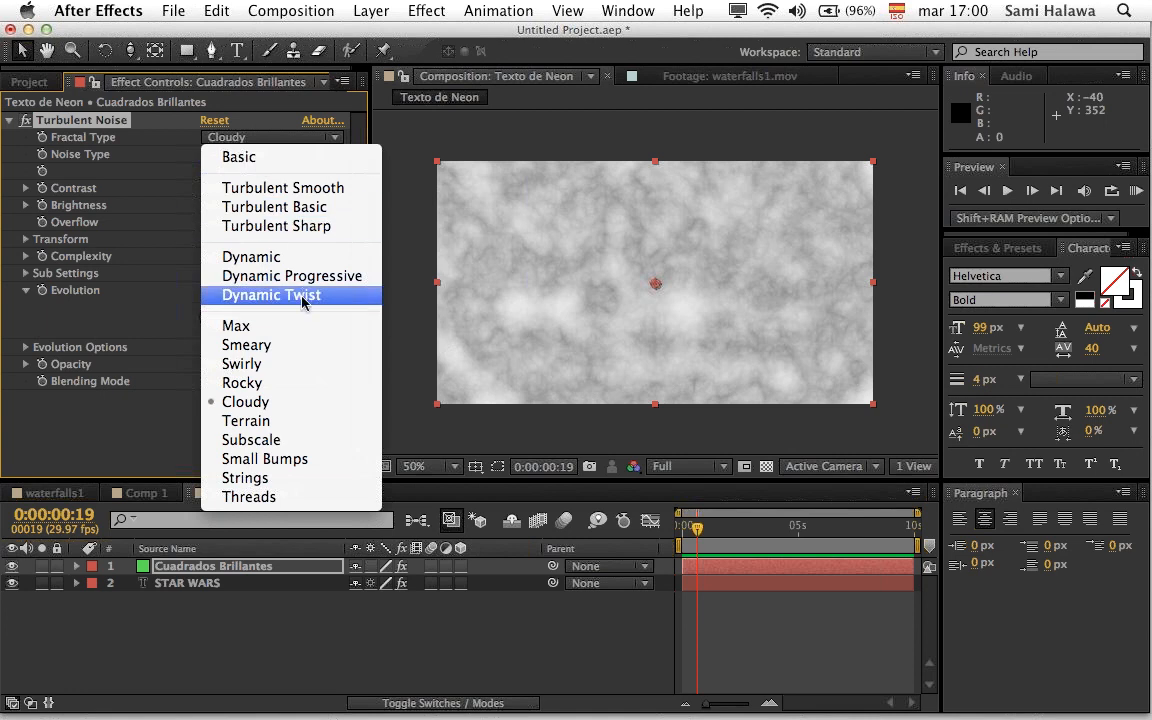
left_click(295, 326)
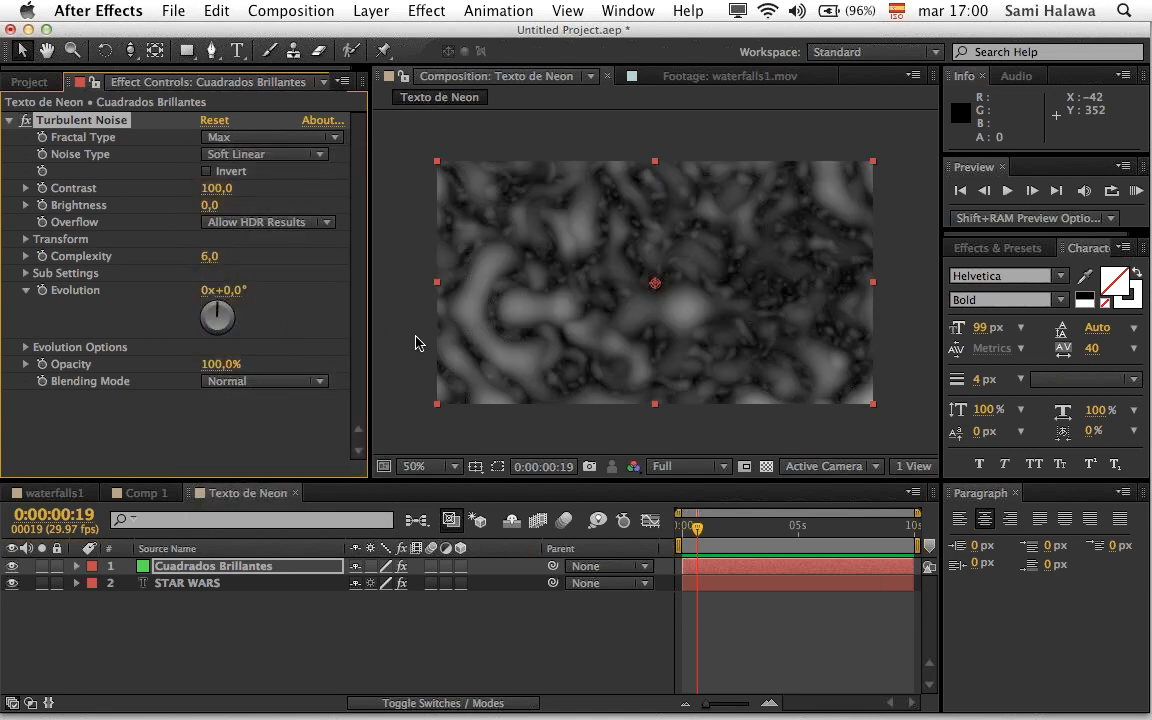
scroll(620, 314, "up", 2)
scroll(621, 316, "down", 2)
Step: Try other Evolution values and the Spline noise type on Turbulent Noise, restoring the original Evolution and Soft Linear
left_click_drag(222, 290, 573, 374)
key("super+z")
left_click(255, 155)
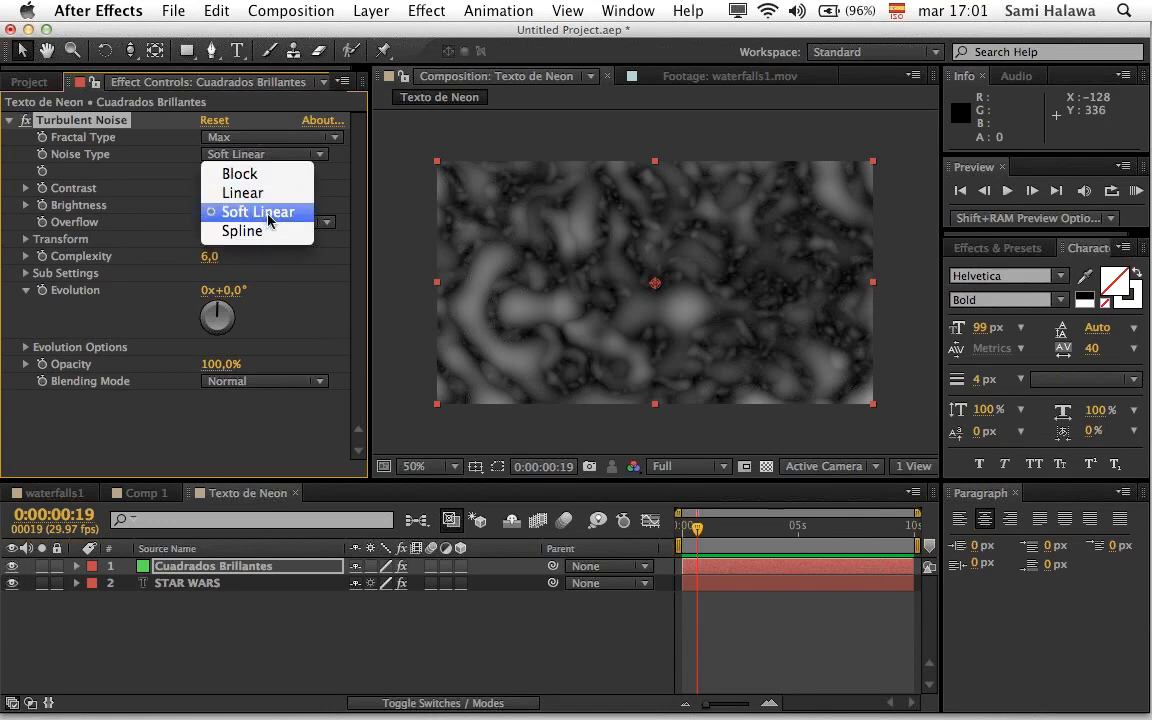
left_click(268, 230)
left_click(261, 156)
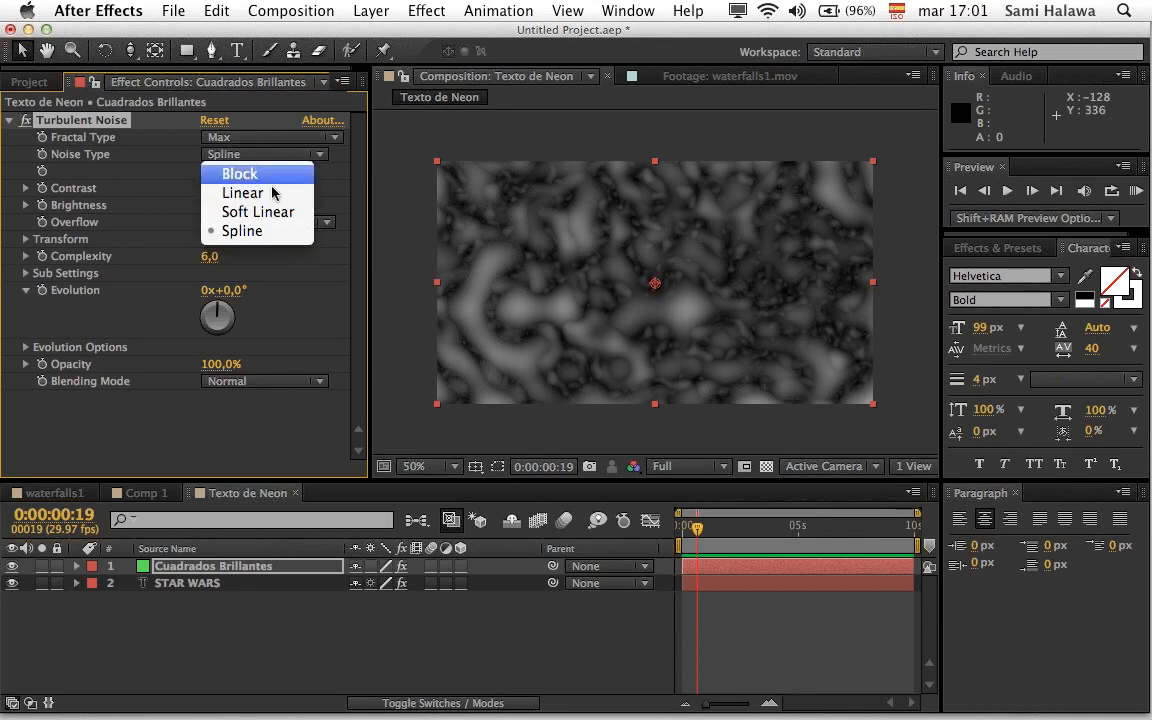
left_click(257, 212)
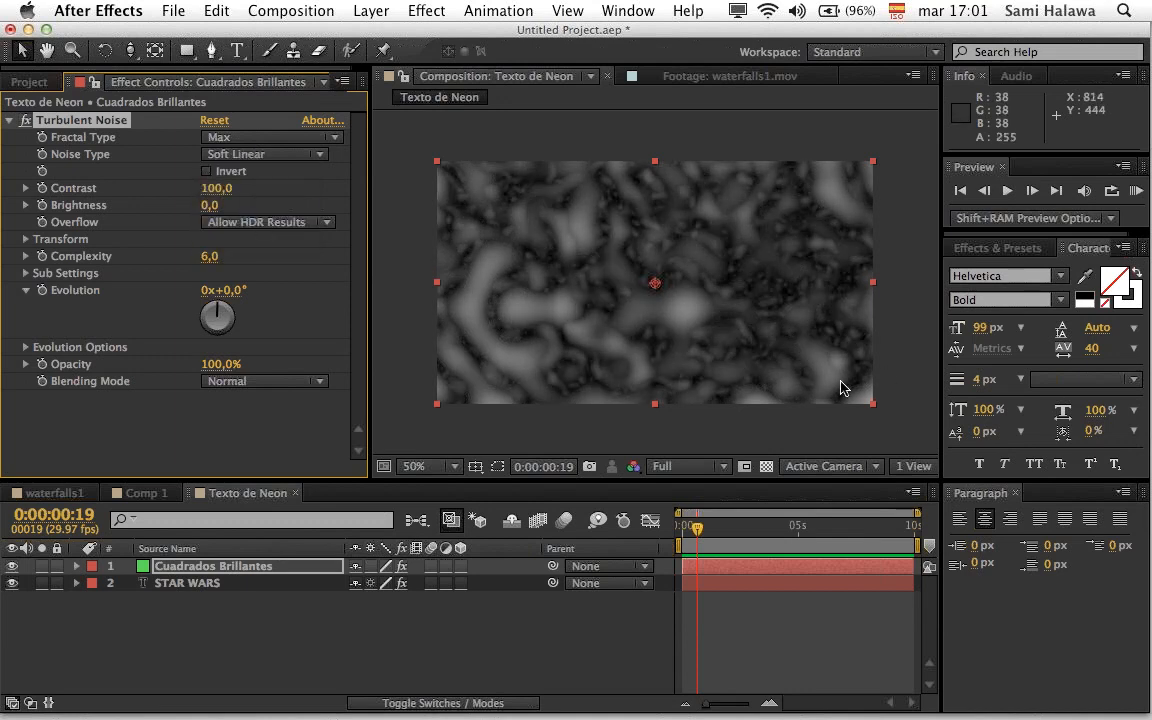
scroll(845, 388, "up", 1)
scroll(689, 354, "down", 1)
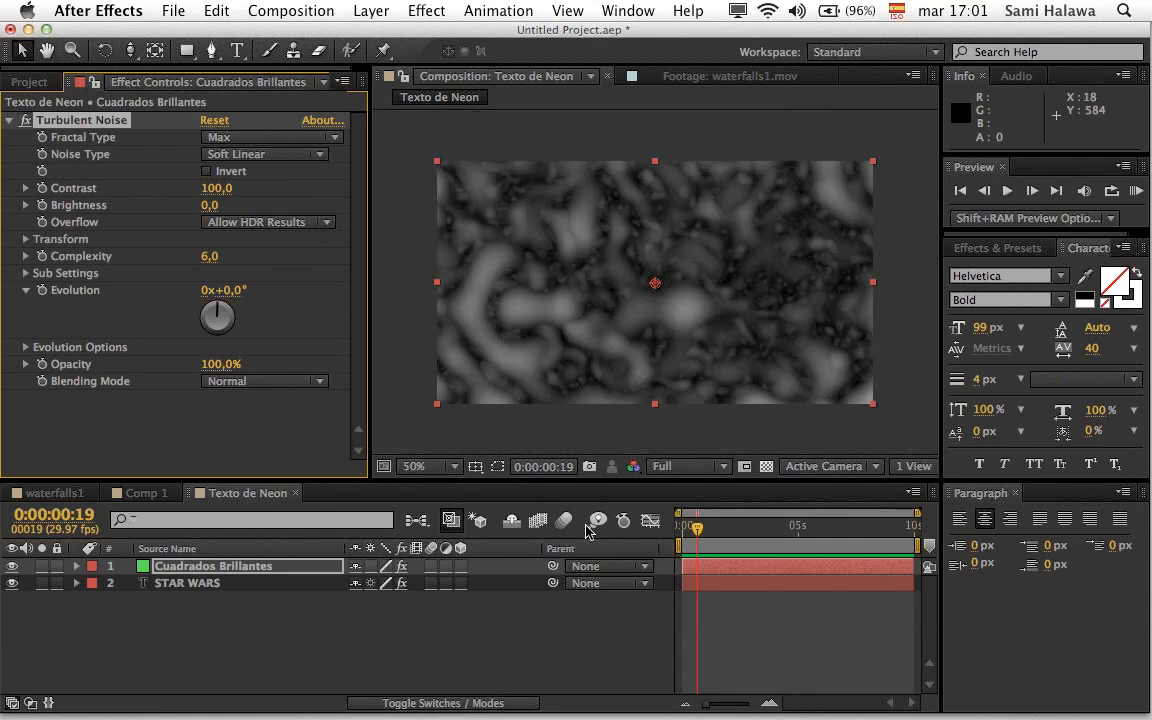
Step: Raise the Turbulent Noise Contrast to 205 and turn its Evolution to 1x+210°, previewing the layer
left_click_drag(212, 188, 346, 215)
key("space")
key("space")
left_click_drag(226, 308, 256, 340)
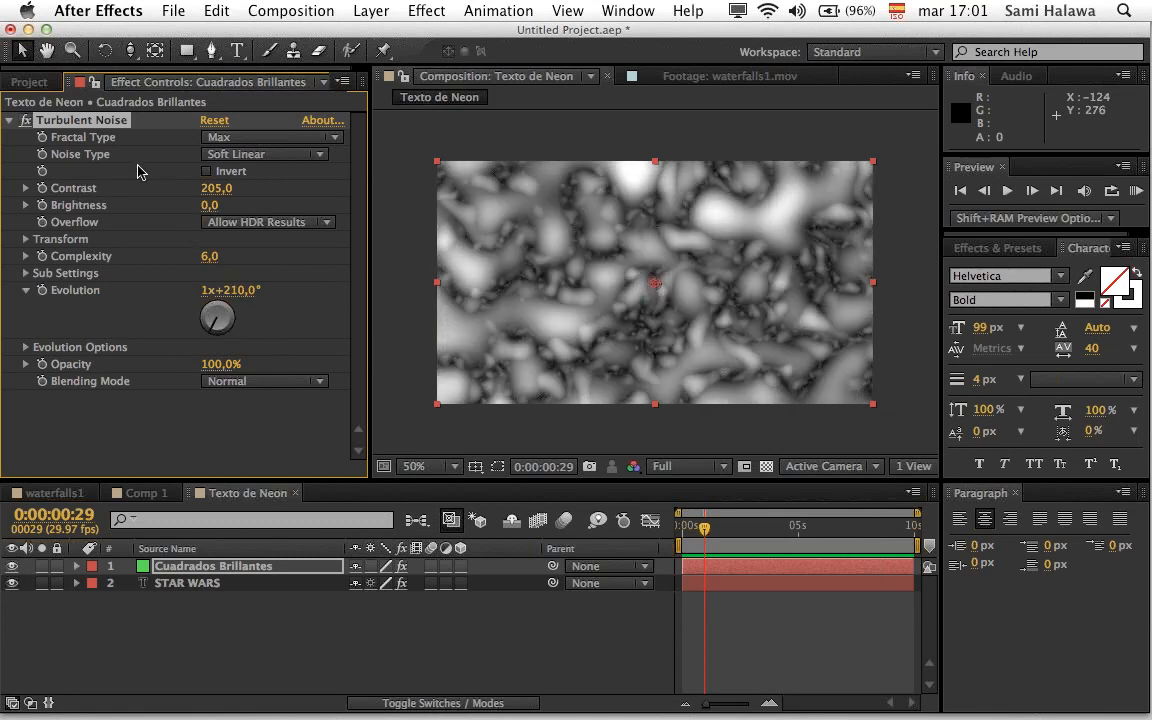
Step: Collapse the Turbulent Noise settings and apply the Mosaic effect from the Stylize category to the Cuadrados Brillantes solid
left_click(10, 121)
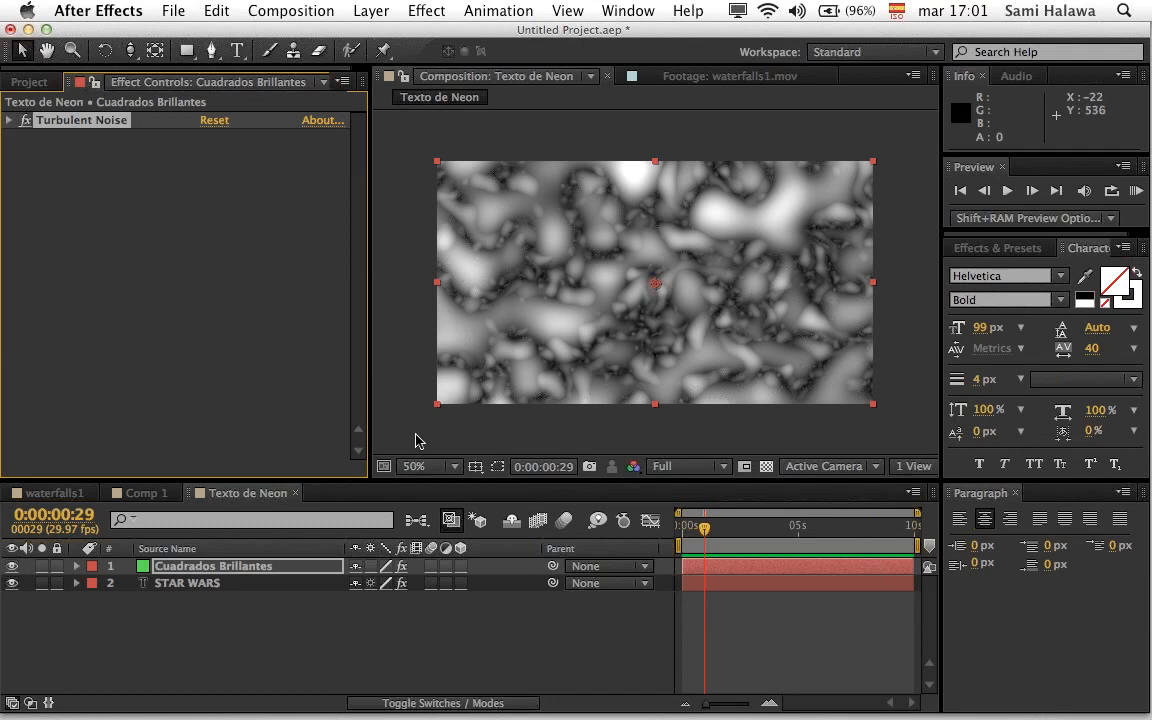
left_click(228, 421)
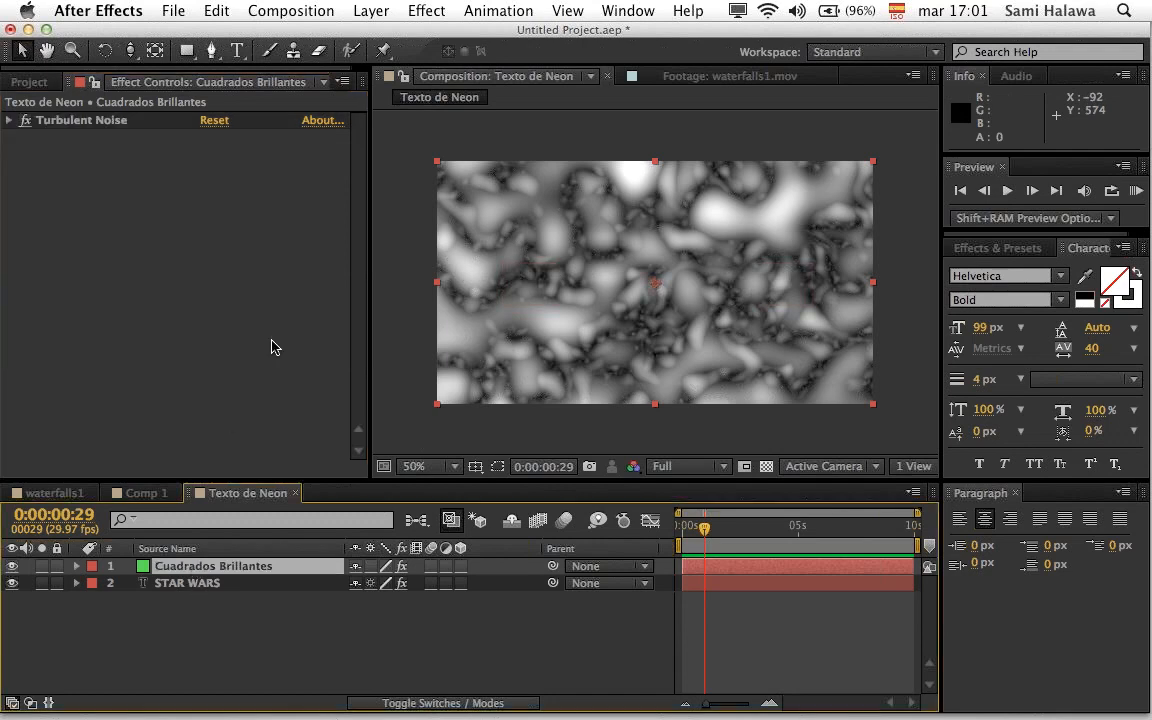
right_click(172, 196)
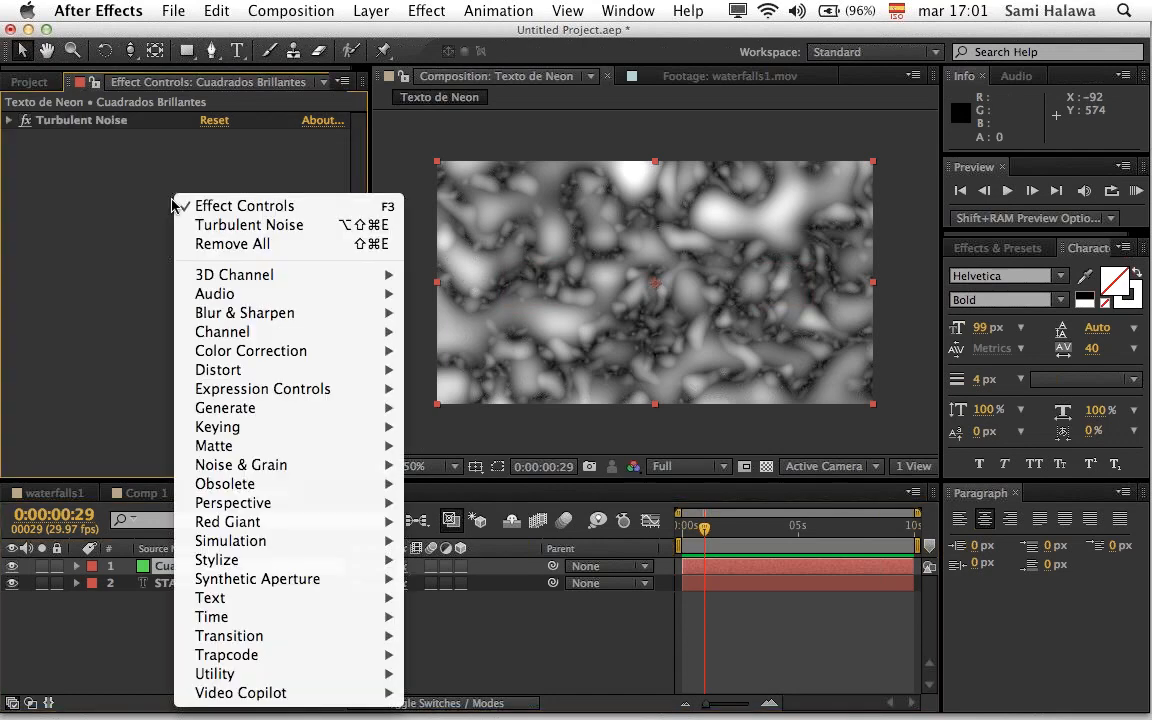
mouse_move(323, 411)
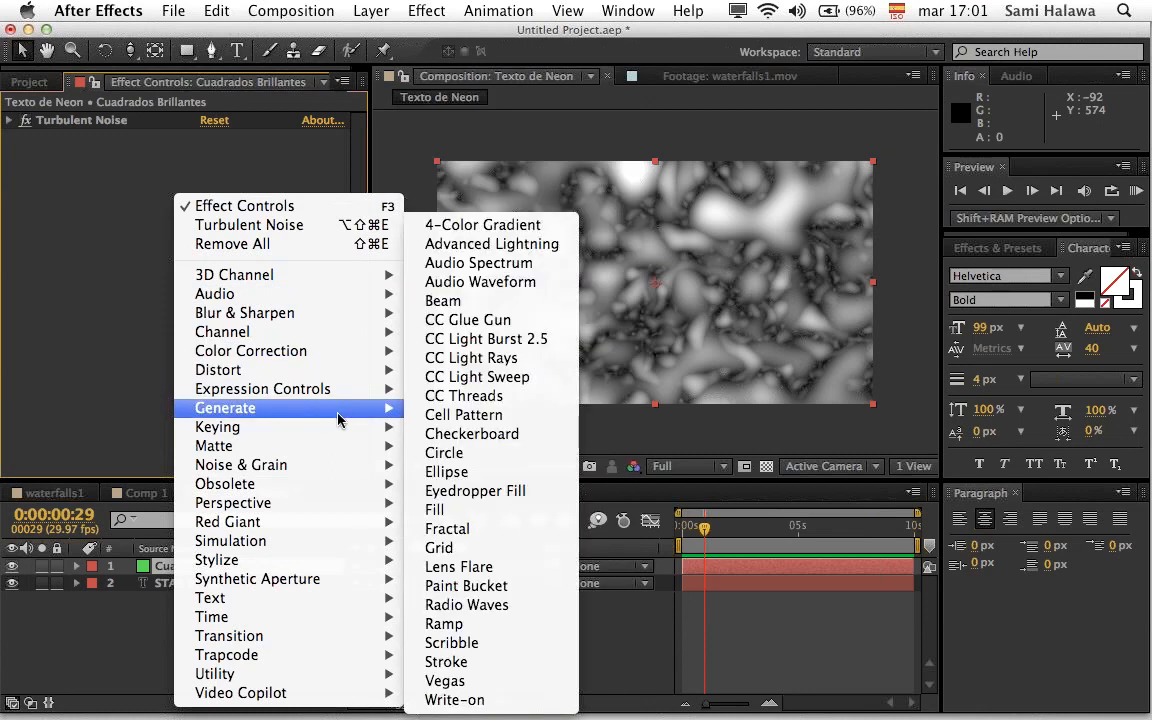
mouse_move(328, 562)
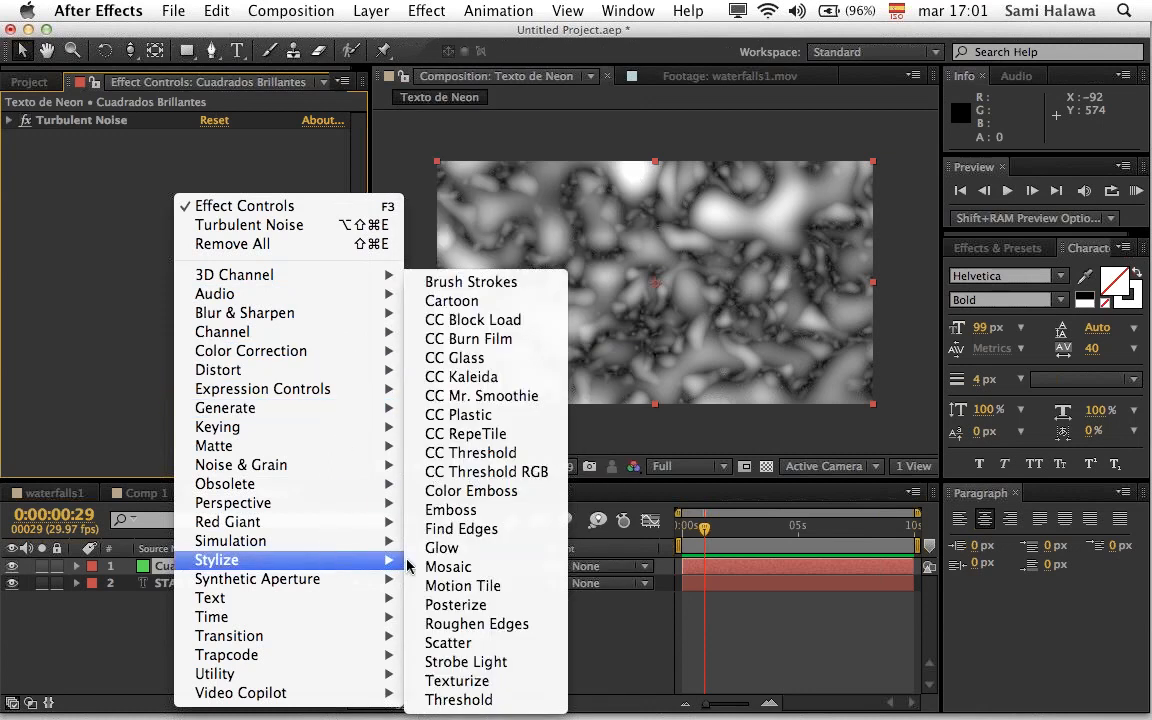
left_click(450, 566)
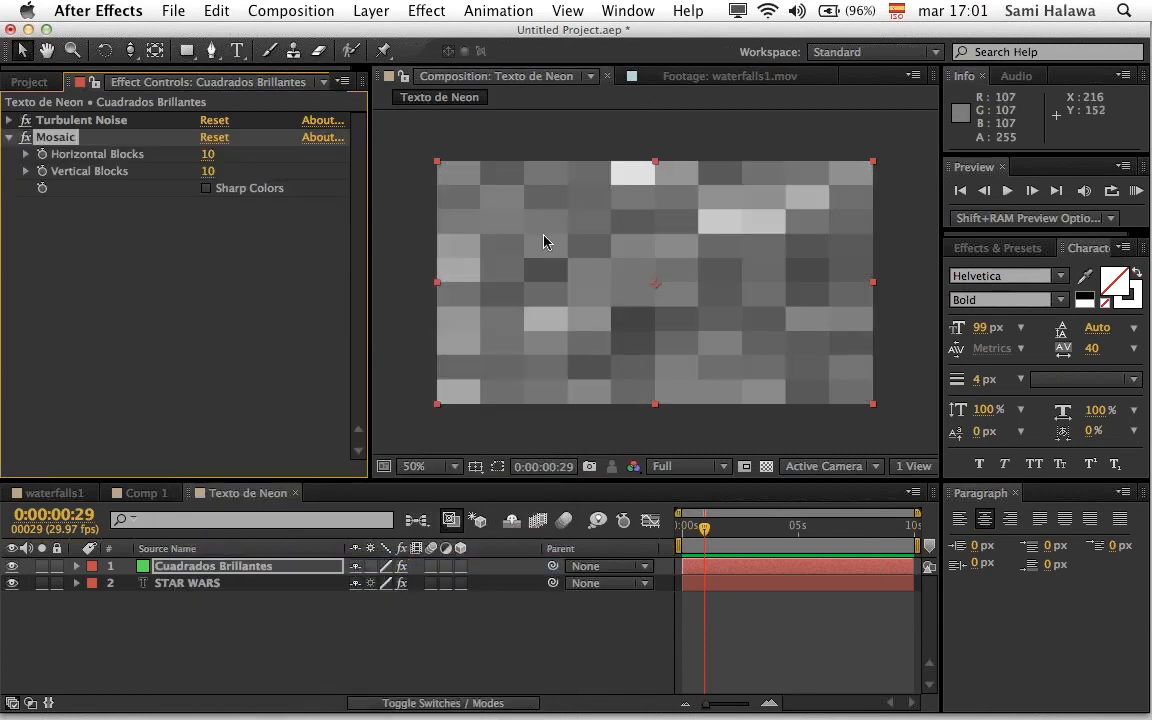
Step: Try 50 horizontal blocks on the Mosaic effect and restore the value to 10
left_click(207, 155)
type("50")
key("Return")
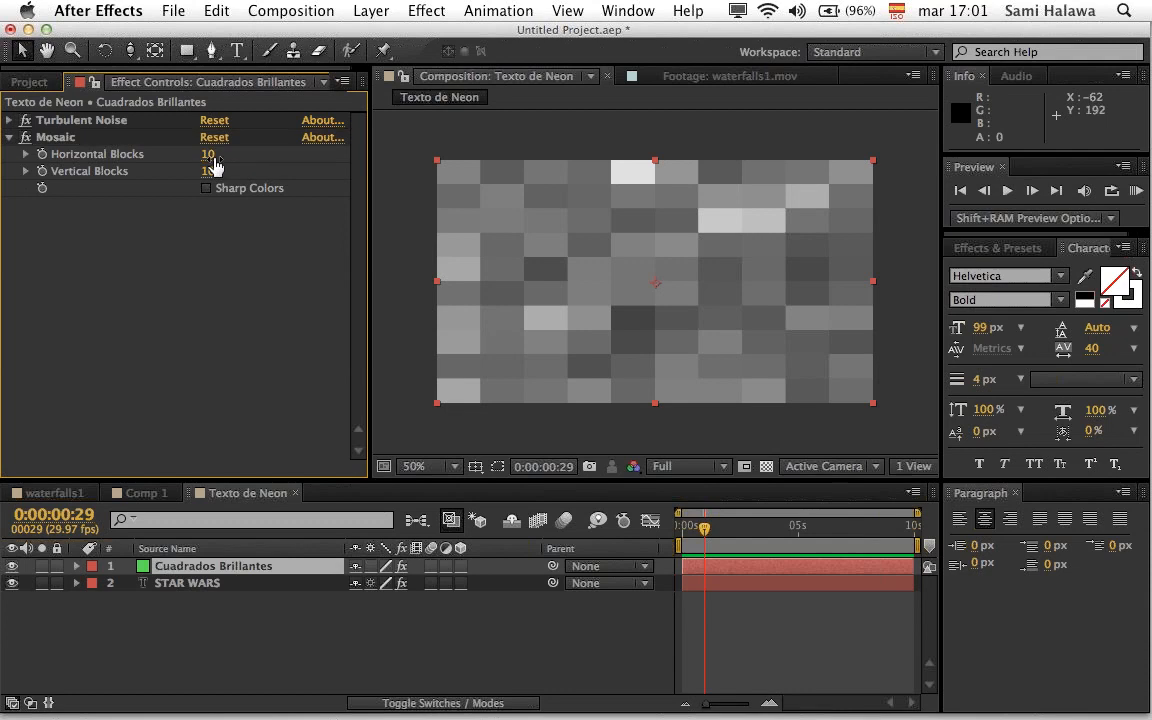
left_click(215, 156)
type("10")
key("Return")
Step: Set both the Horizontal Blocks and Vertical Blocks of the Mosaic effect to 5
left_click(212, 155)
type("5")
left_click(212, 172)
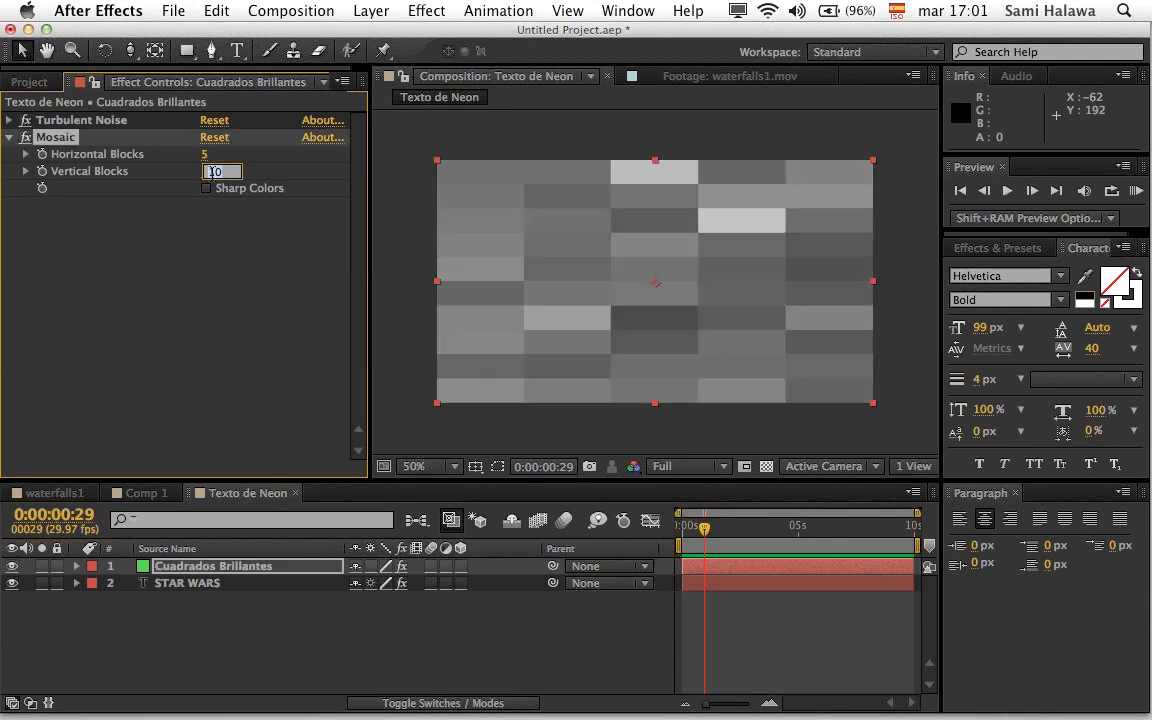
type("5")
key("Return")
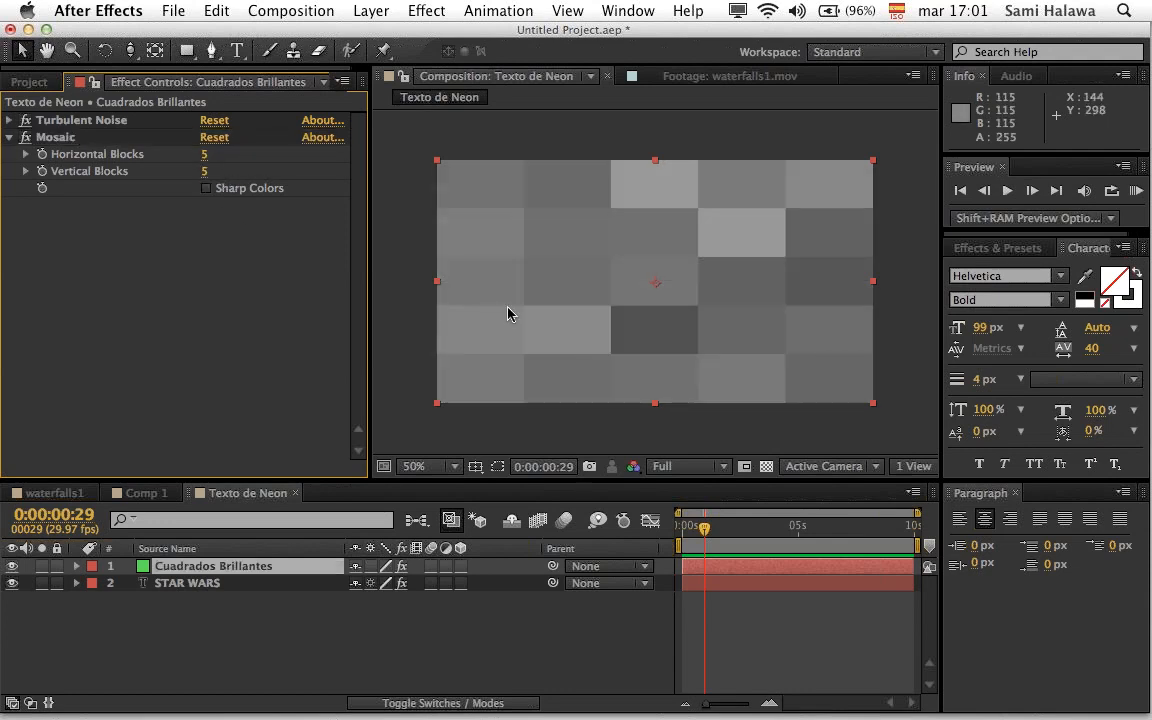
Step: Expand the Turbulent Noise settings and set Contrast to 309 and Brightness to -33
left_click(7, 121)
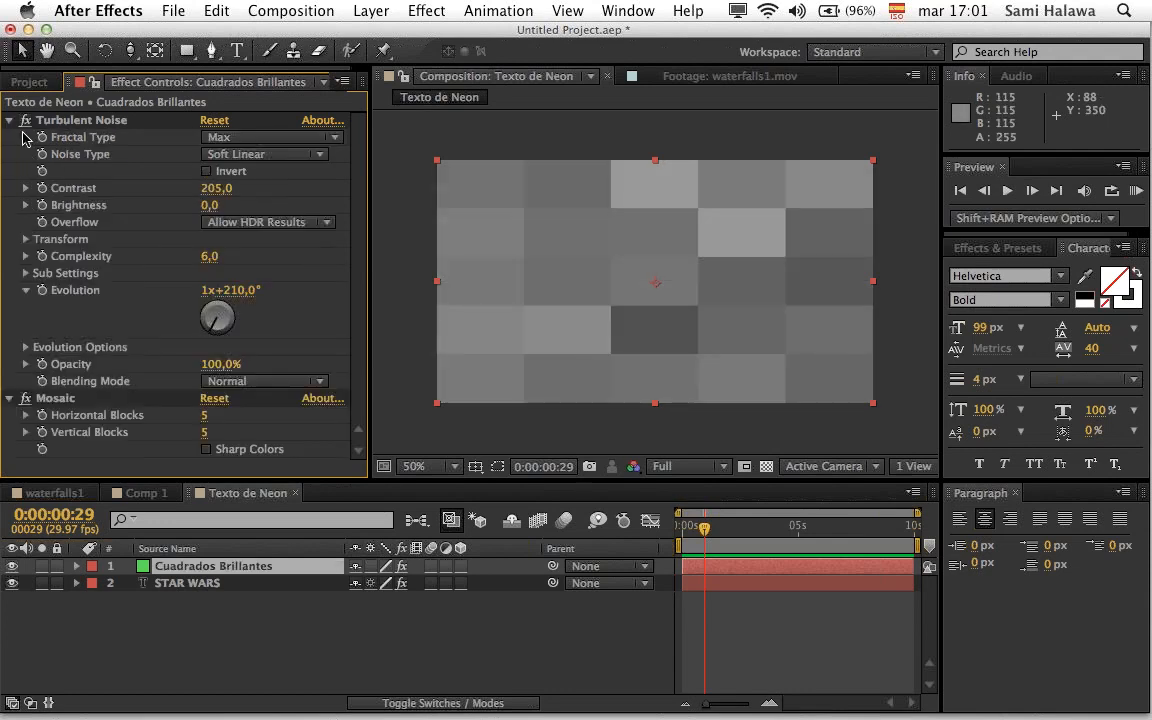
left_click_drag(216, 188, 283, 188)
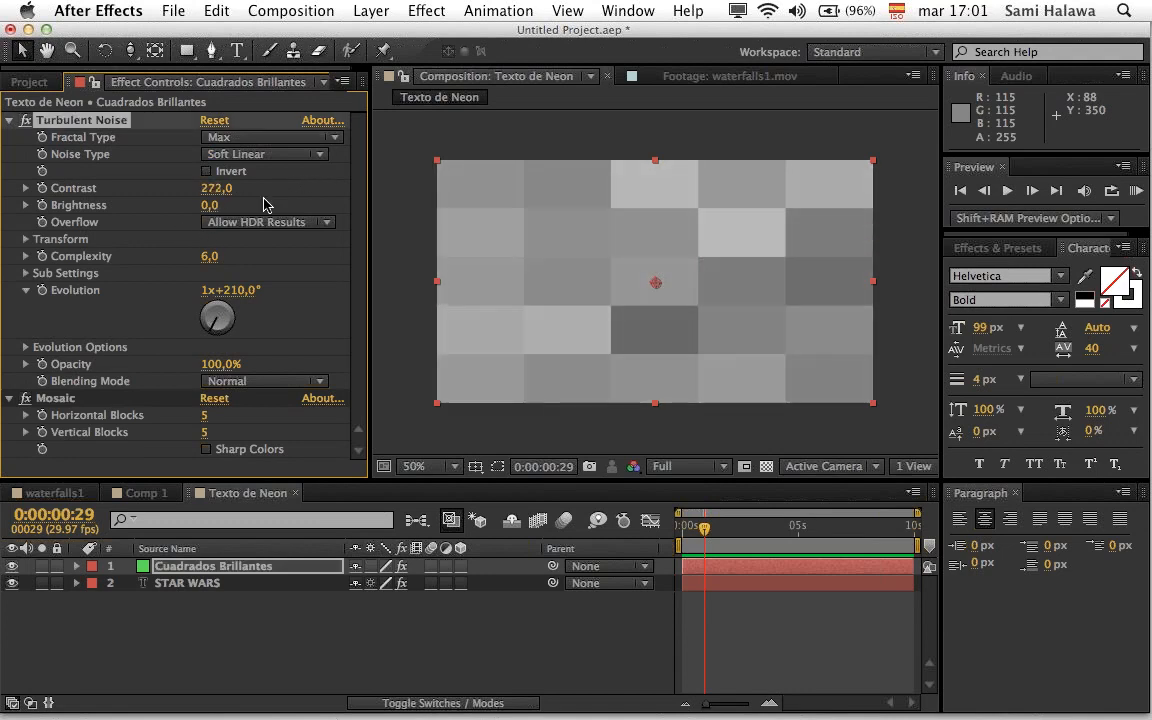
left_click_drag(209, 215, 250, 187)
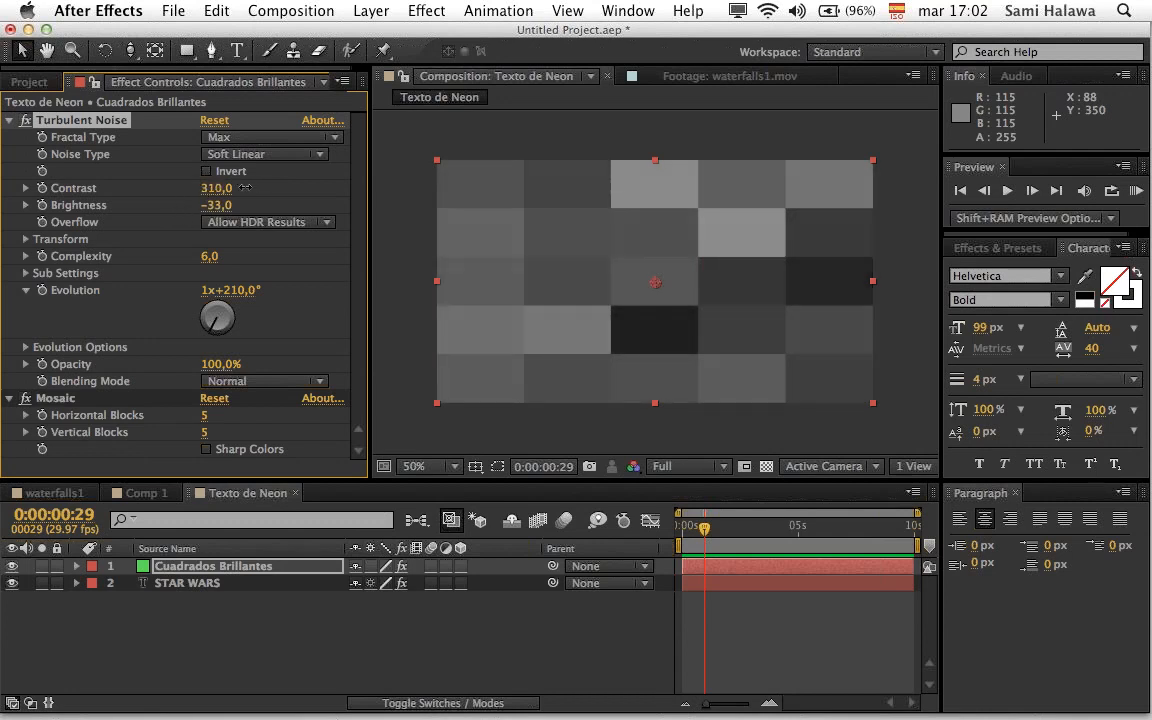
Step: Set the Mosaic Horizontal and Vertical Blocks to 7, and collapse the settings of both effects
left_click(204, 415)
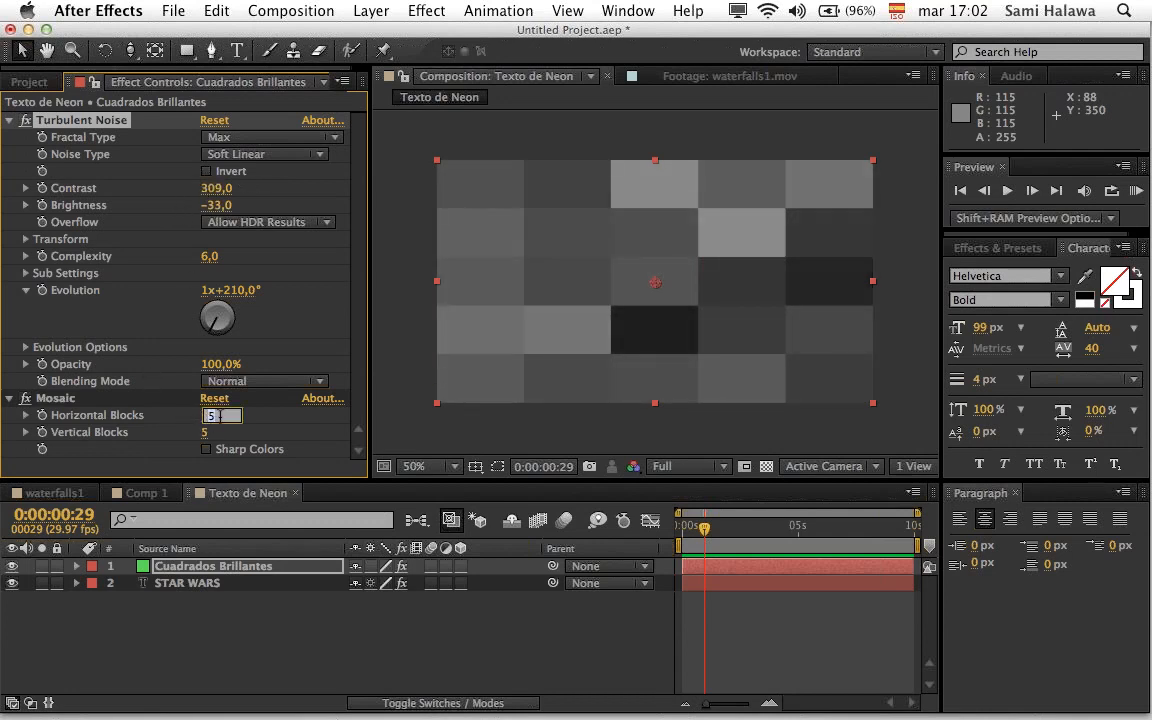
left_click(206, 432)
type("7")
key("Return")
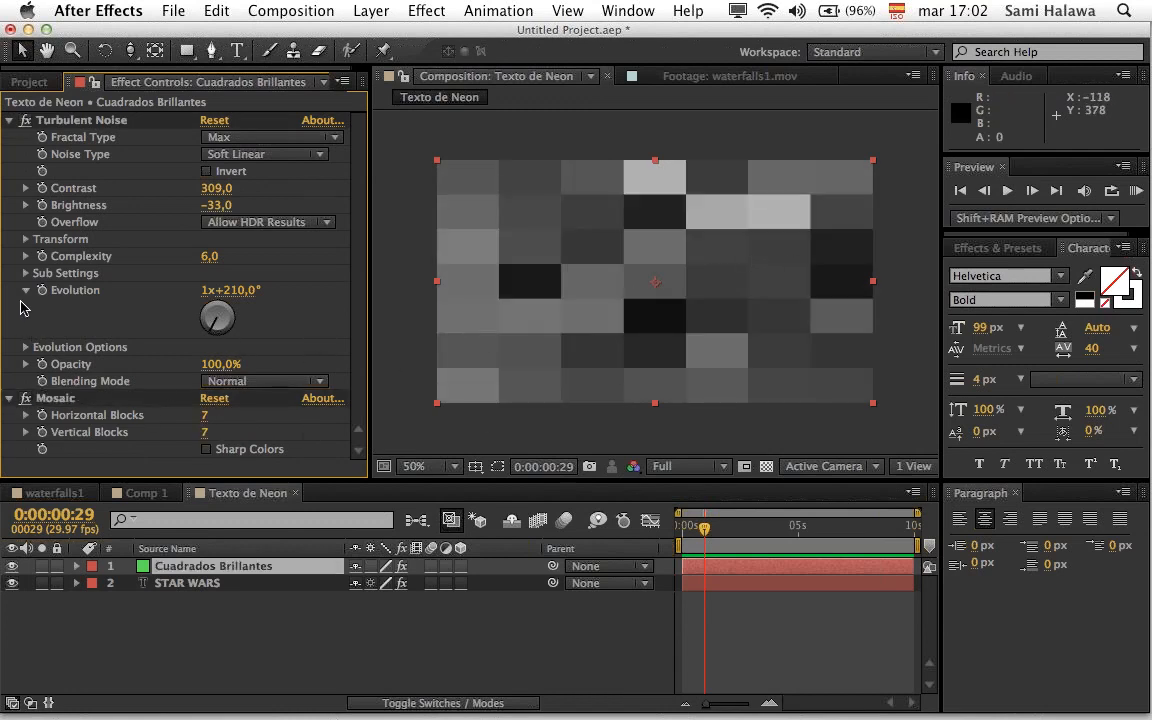
left_click(9, 398)
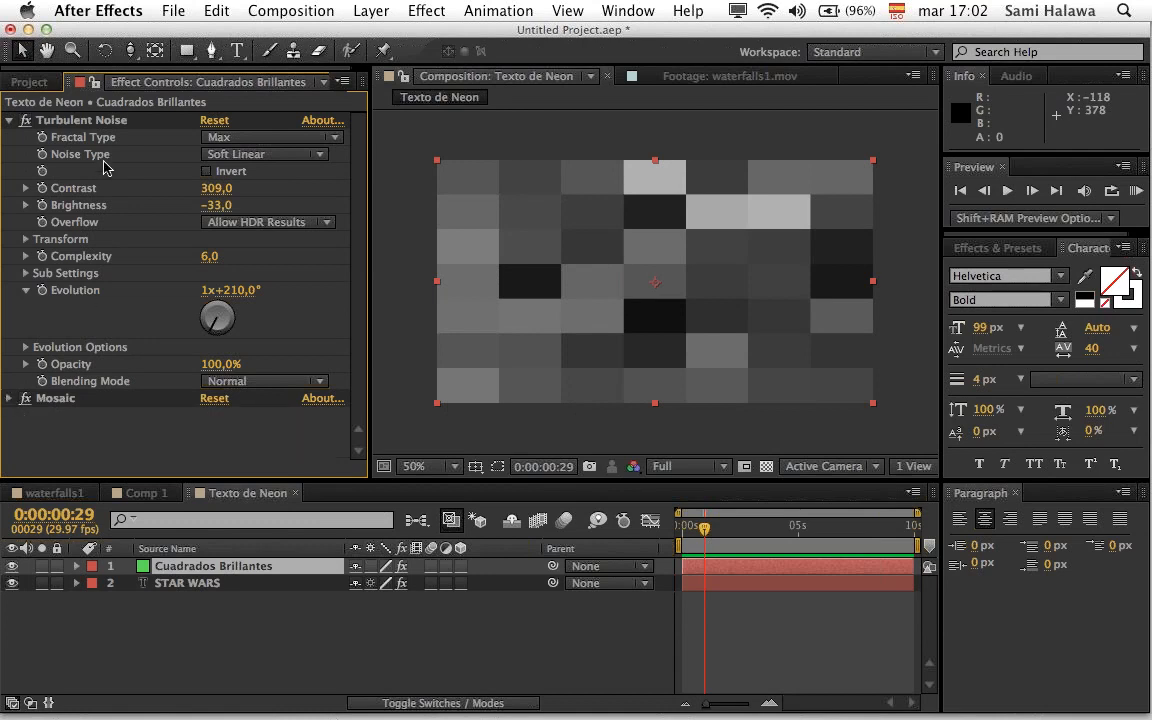
left_click(84, 120)
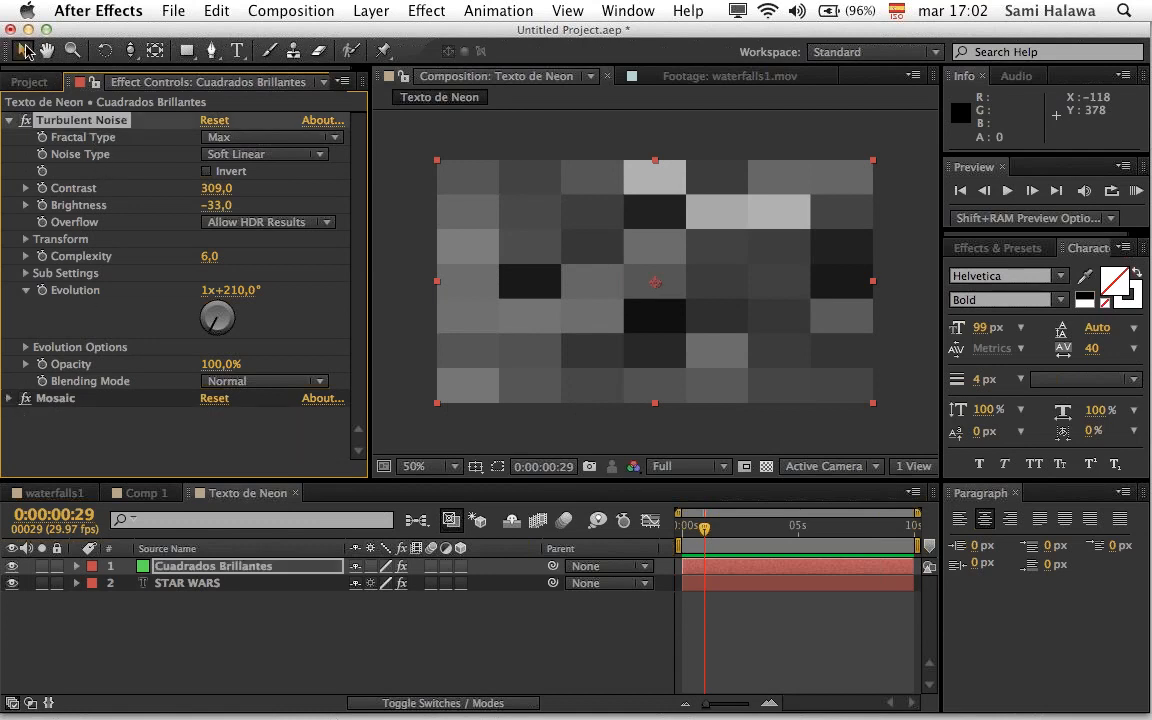
left_click(9, 120)
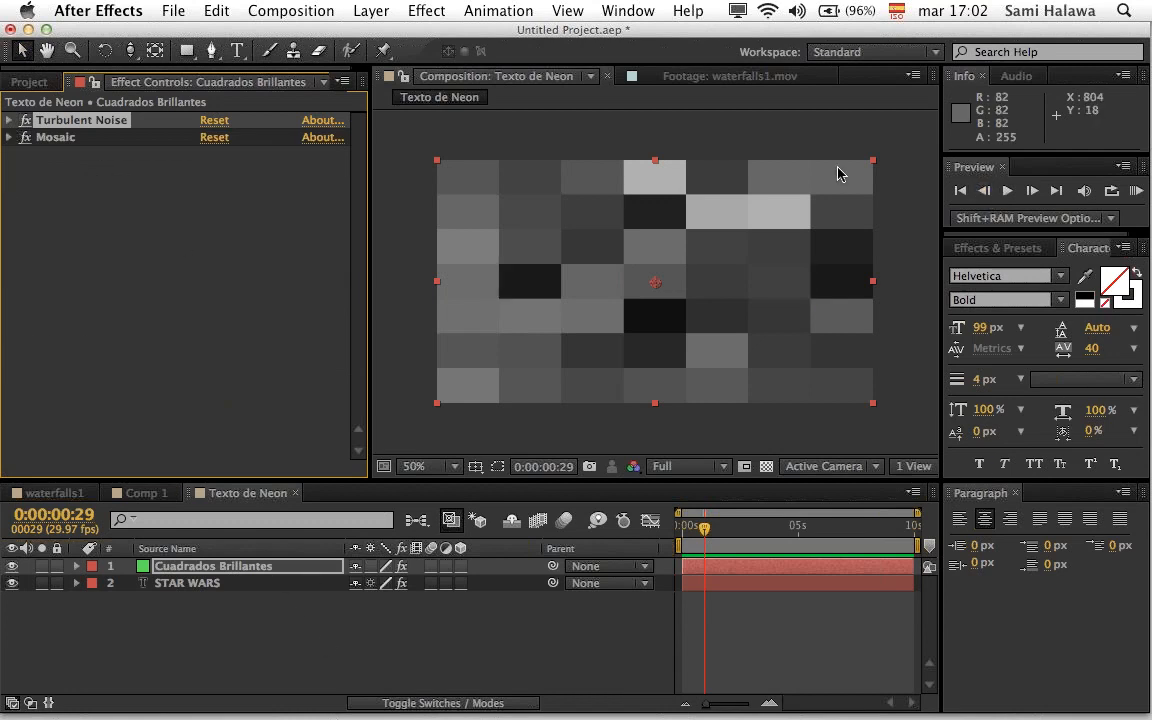
mouse_move(825, 197)
left_mouse_down()
mouse_move(823, 324)
mouse_move(824, 197)
left_mouse_up()
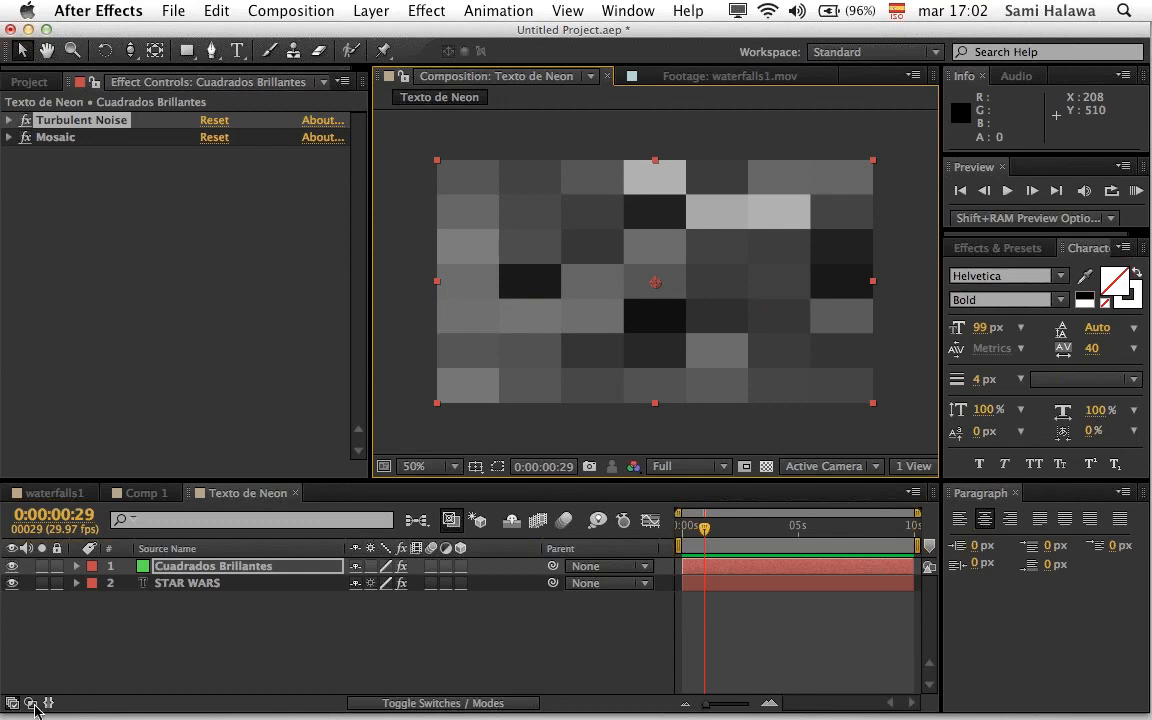
Step: Show the layer blending modes and try modes including Add and Overlay on the Cuadrados Brillantes layer
left_click(415, 704)
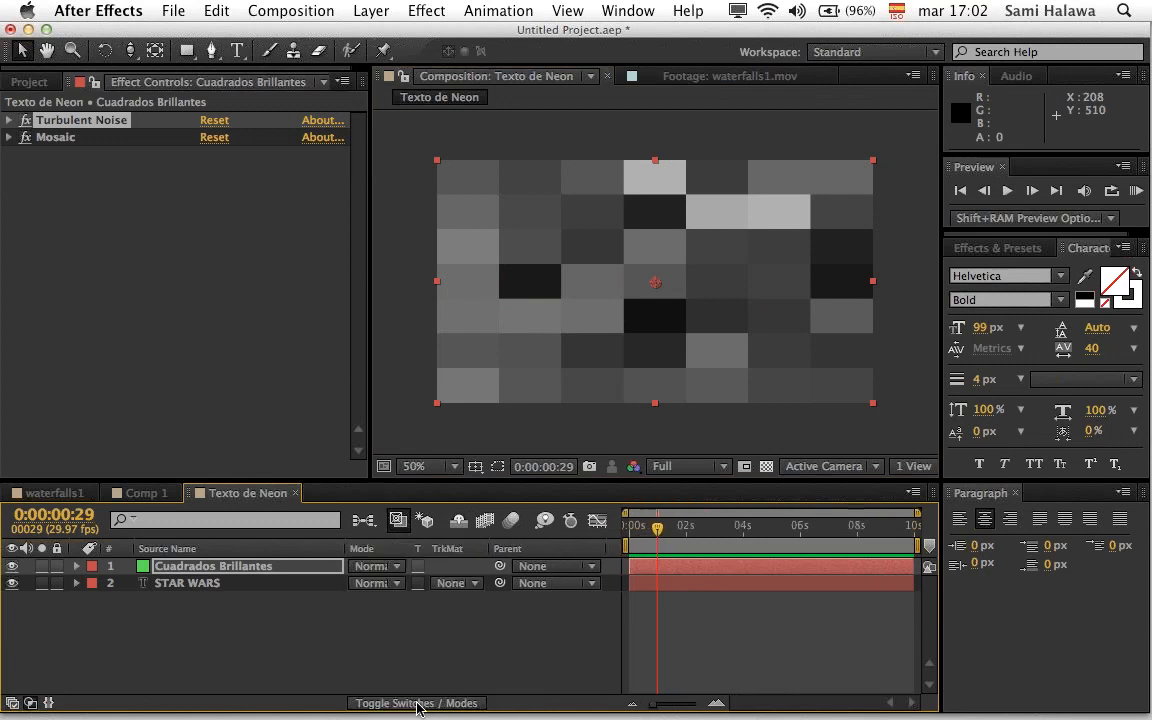
left_click(372, 565)
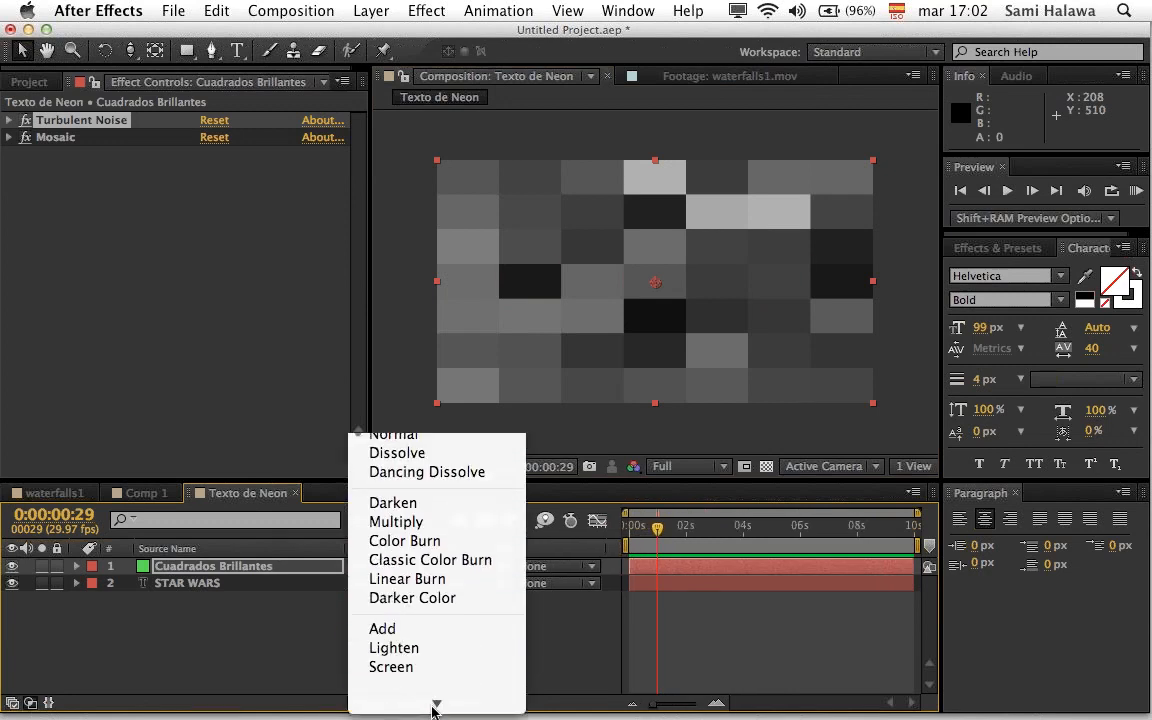
left_click(406, 591)
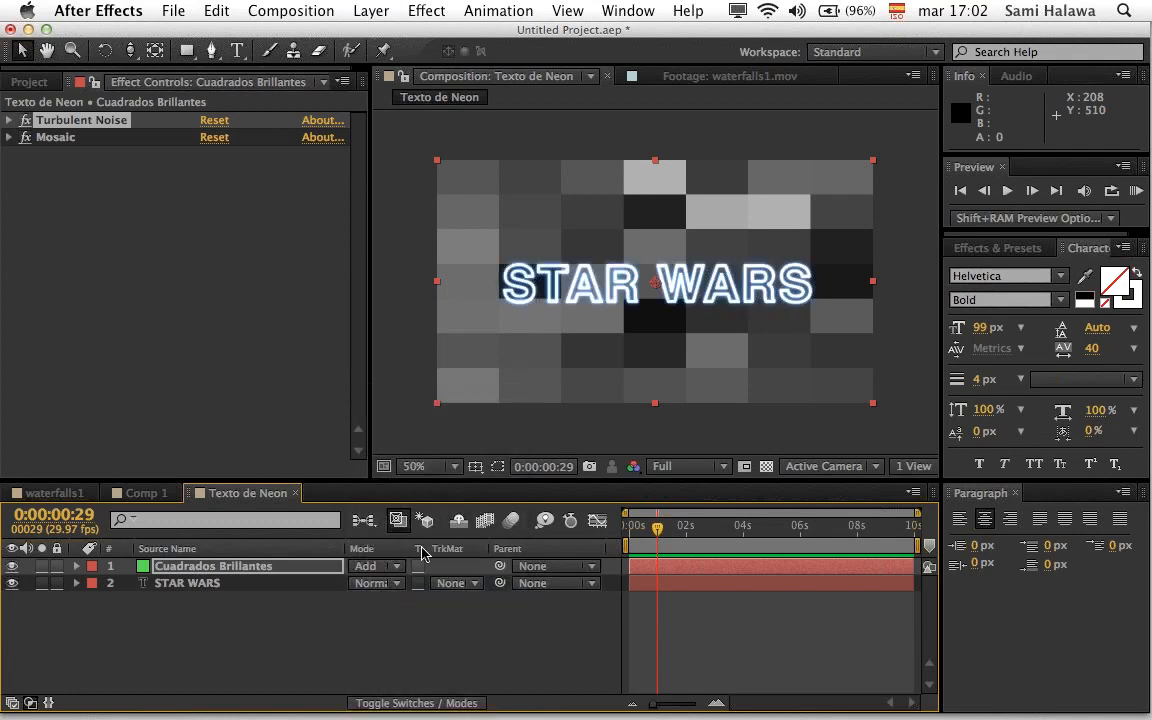
left_click(409, 573)
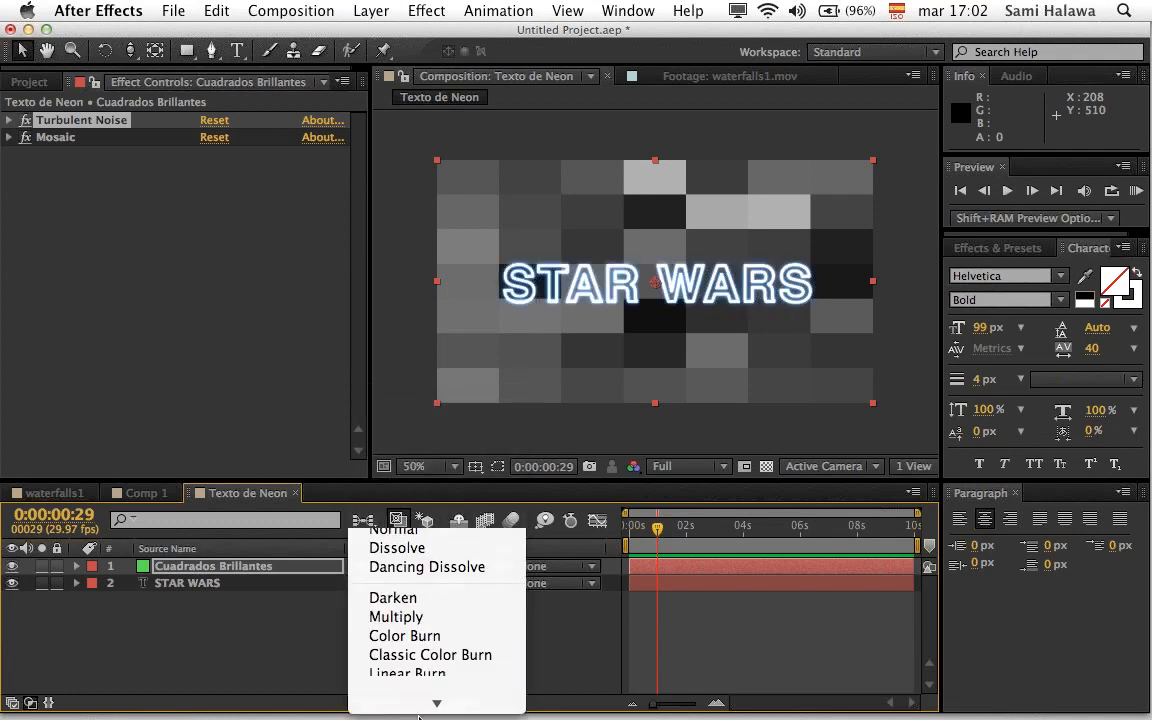
left_click(434, 496)
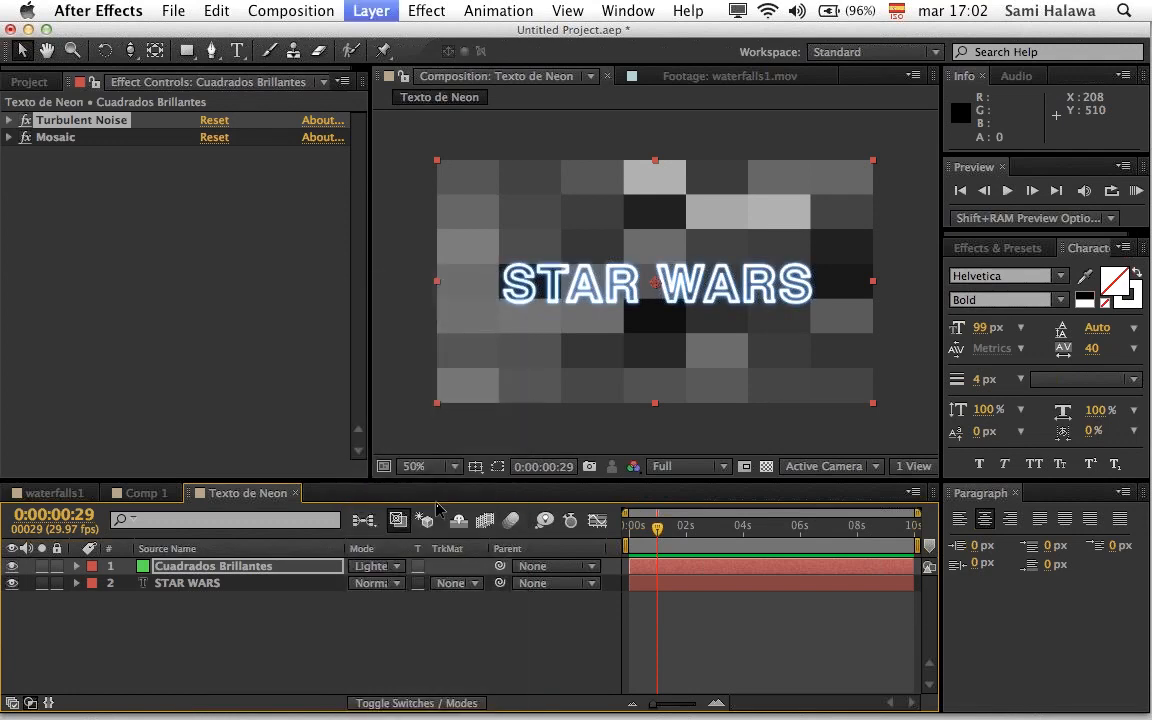
left_click(396, 572)
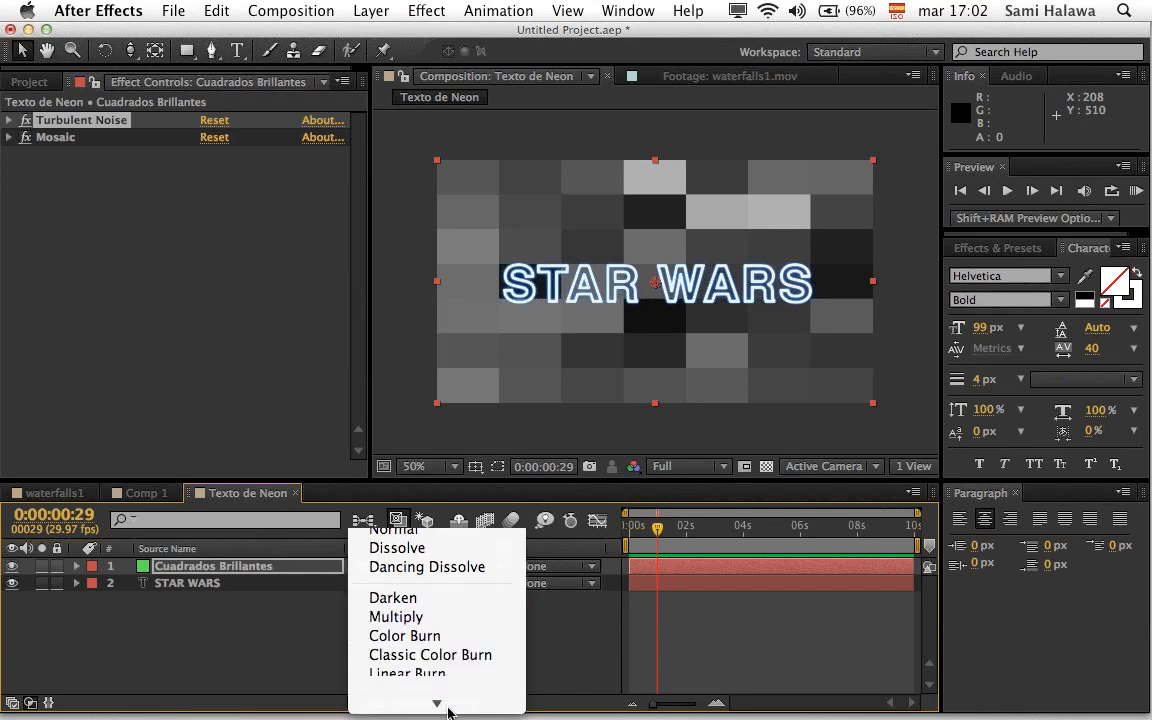
left_click(432, 334)
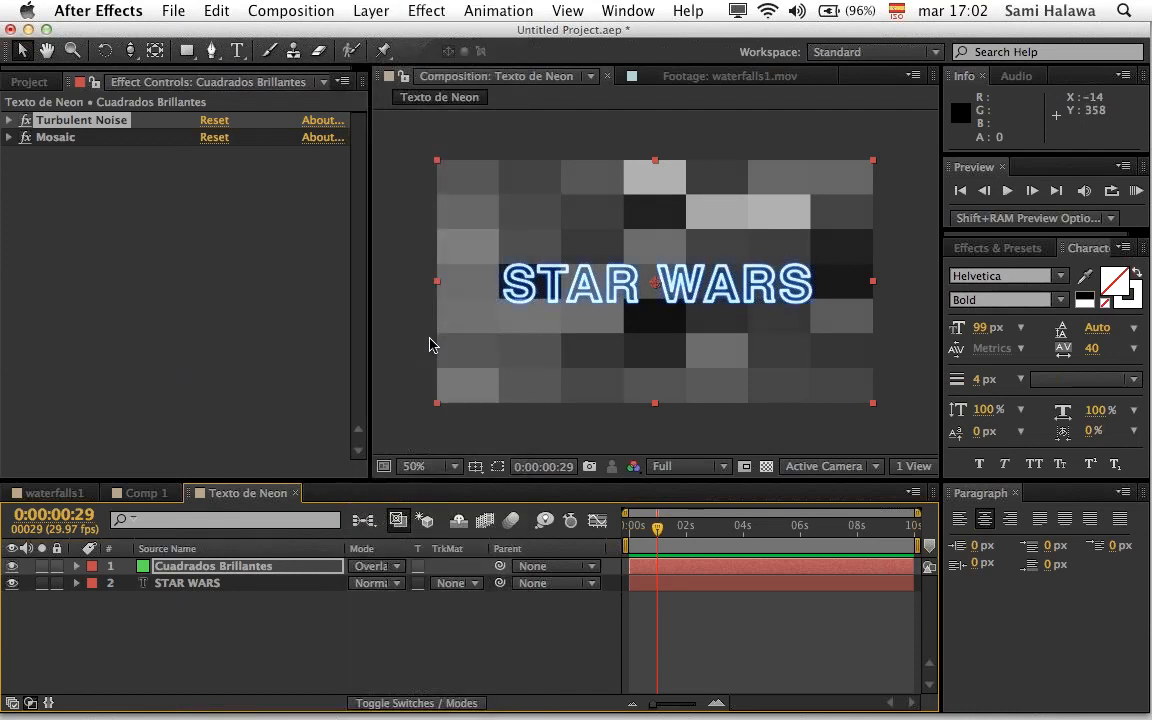
Step: Shrink the Cuadrados Brillantes solid in the composition and position it over most of the STAR WARS title
left_click(245, 567)
left_click_drag(581, 391, 607, 376)
left_click_drag(902, 150, 856, 165)
left_click_drag(748, 210, 712, 219)
Step: Try the Screen blending mode on the Cuadrados Brillantes layer and set it to Darken
left_click(378, 569)
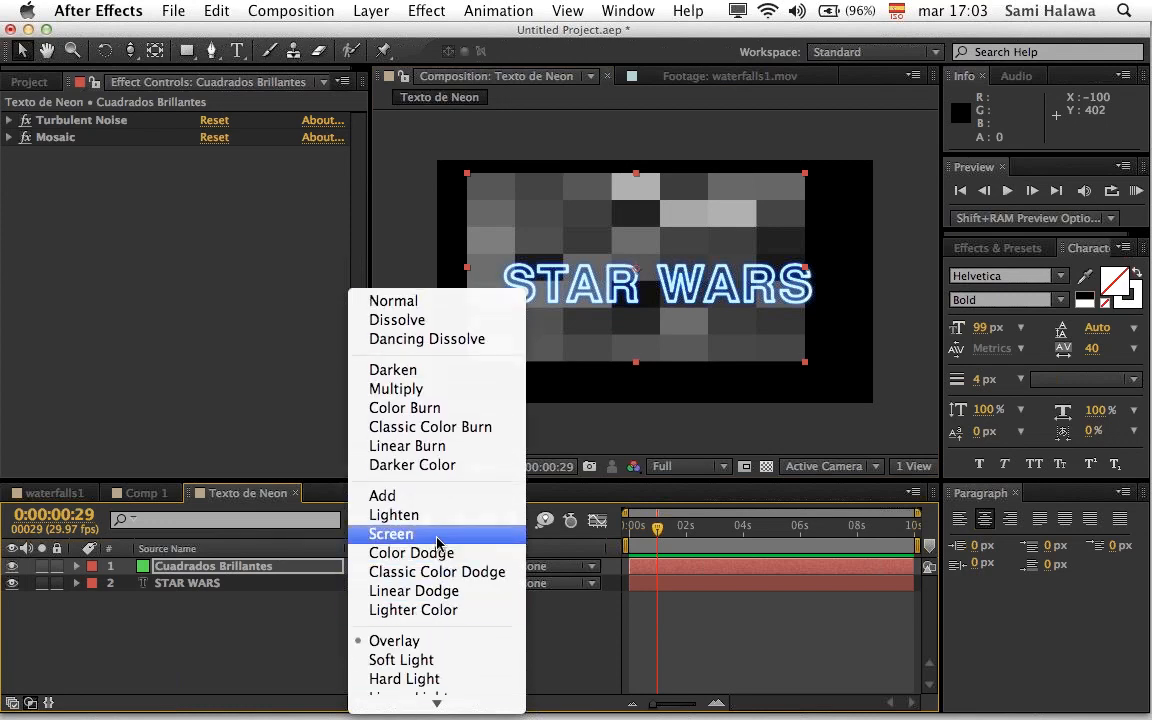
left_click(437, 534)
left_click(403, 566)
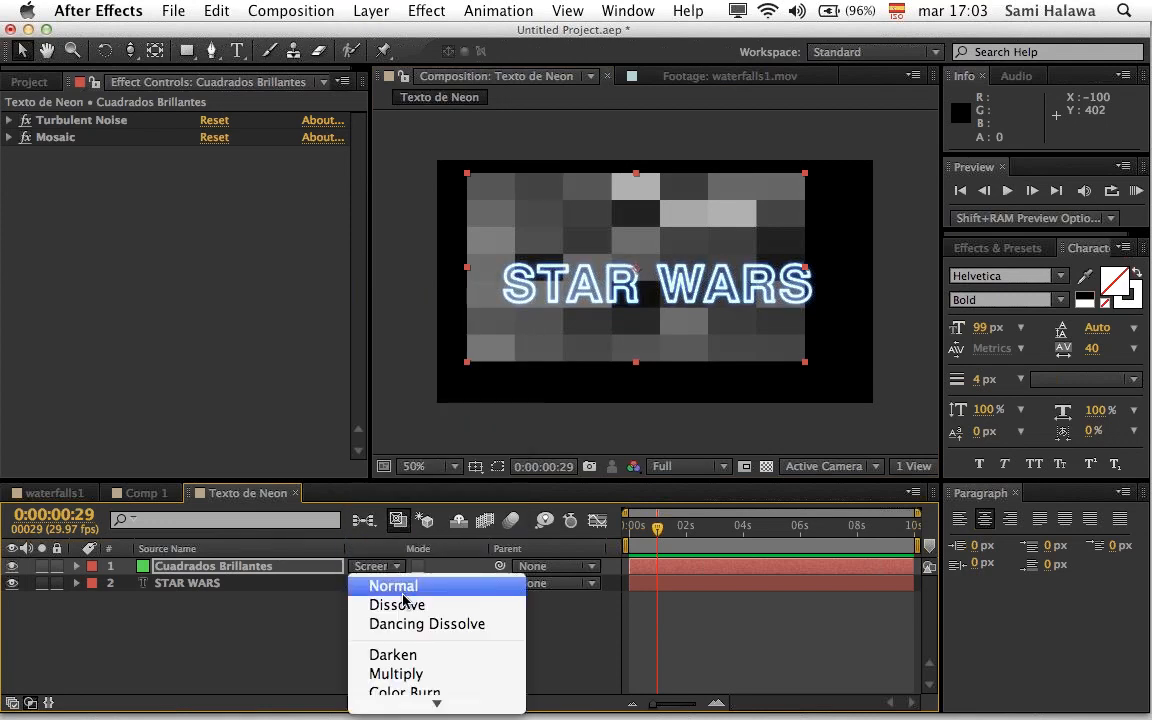
left_click(402, 655)
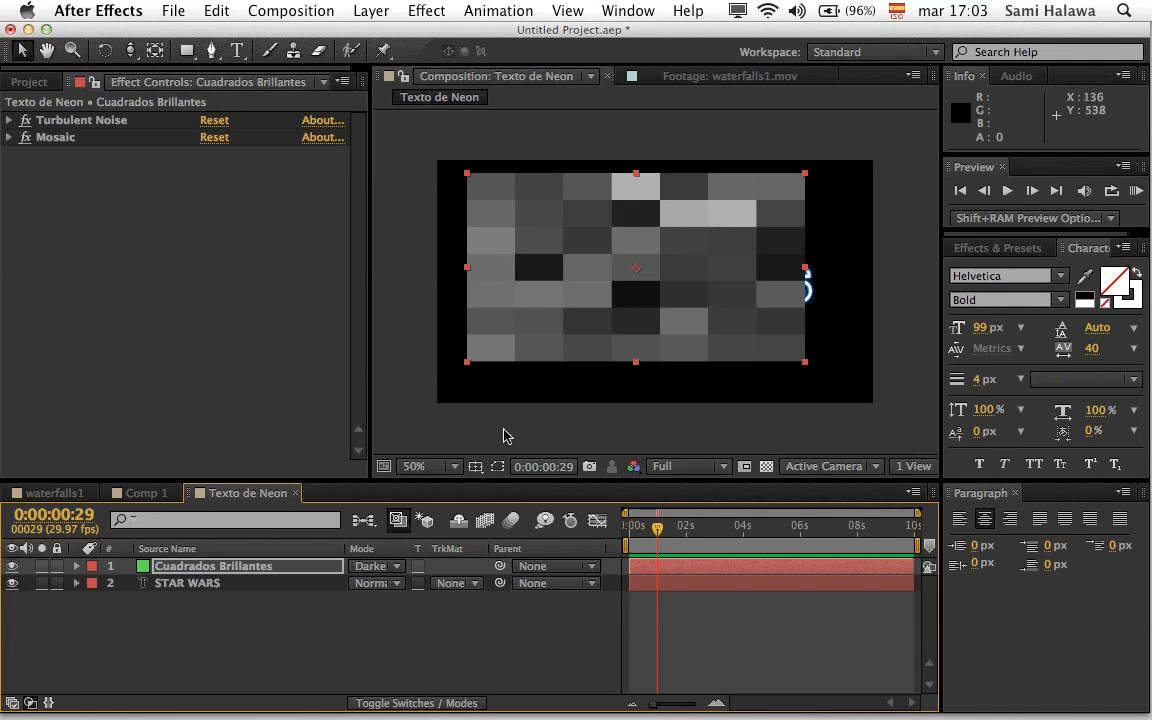
Step: Try the Soft Light blending mode on Cuadrados Brillantes, set it back to Normal, and centre the solid over the STAR WARS title
left_click(397, 566)
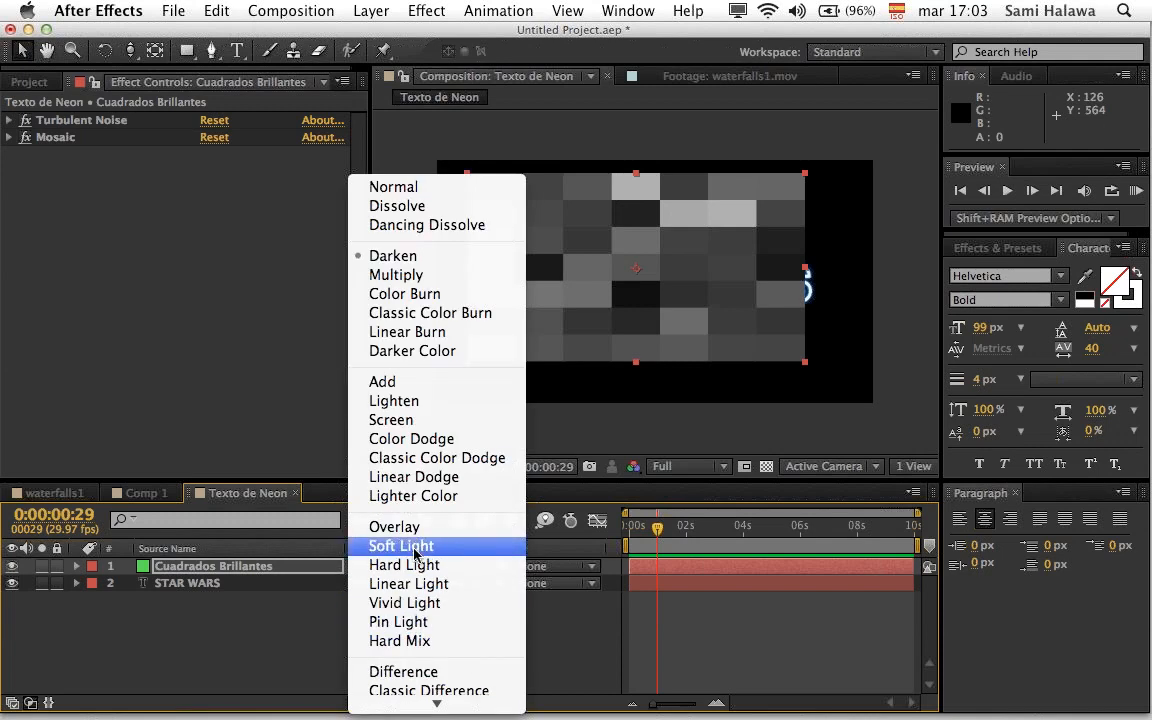
left_click(419, 547)
left_click_drag(631, 353, 655, 382)
left_click(375, 583)
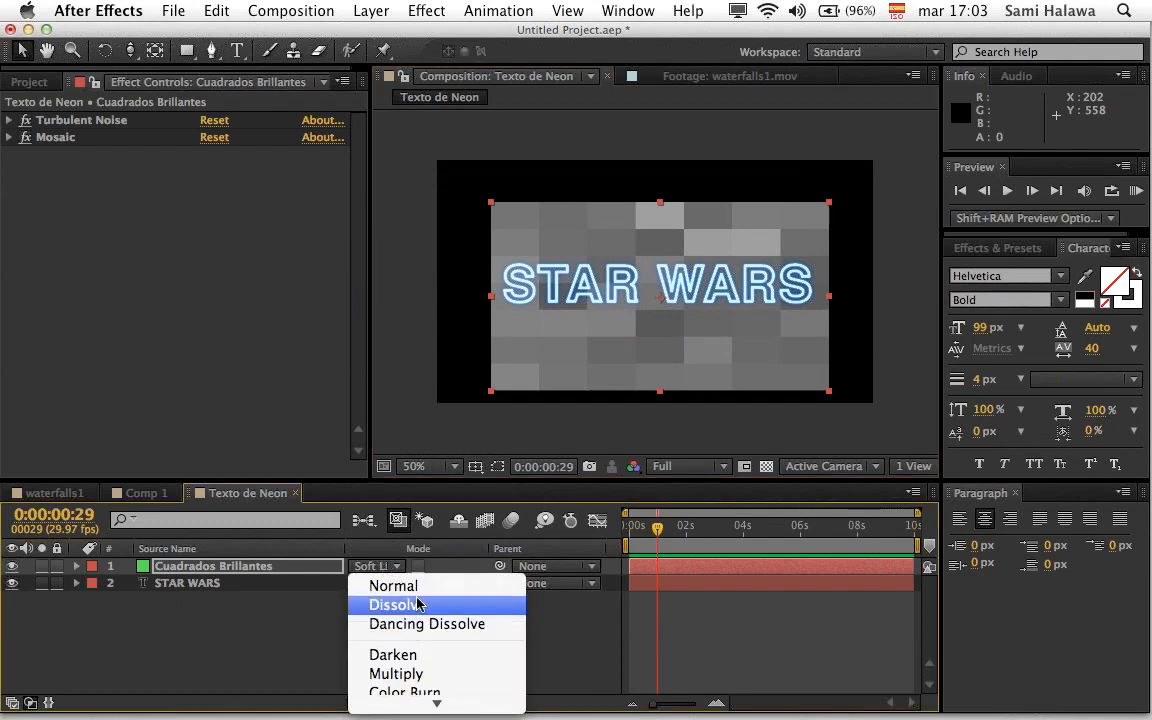
left_click(390, 586)
left_click_drag(640, 298, 642, 280)
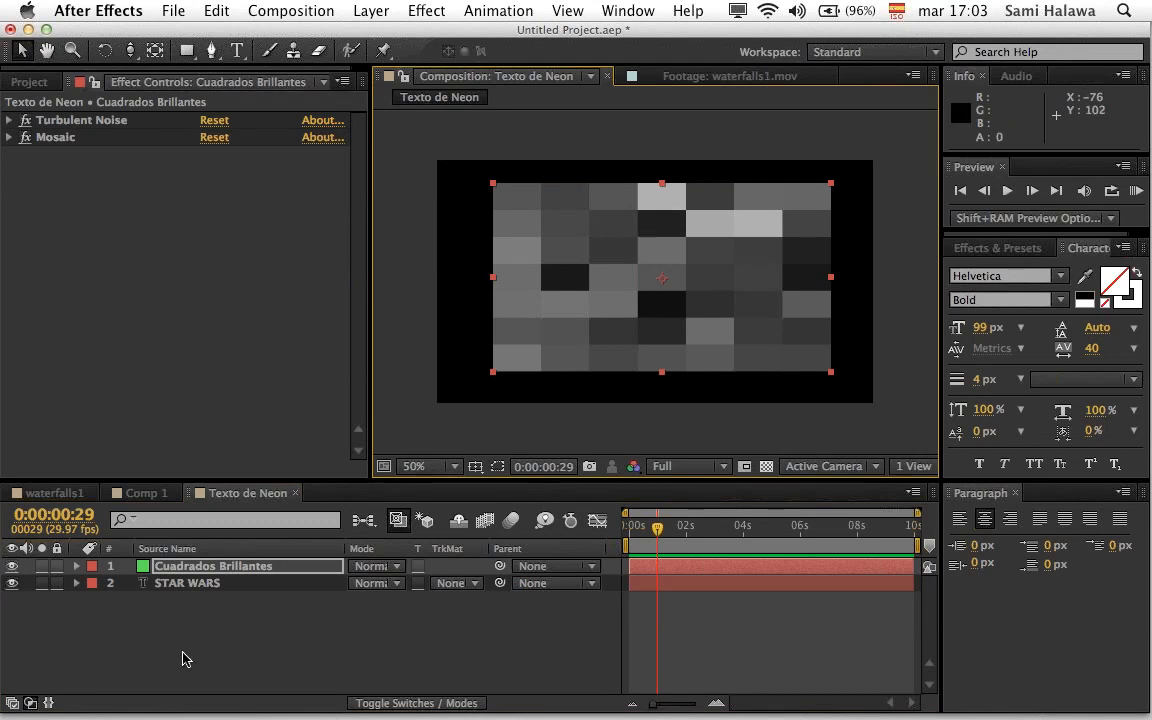
Step: Check the effects on STAR WARS and add a Glow effect with a 62% Glow Threshold to Cuadrados Brillantes
left_click(226, 582)
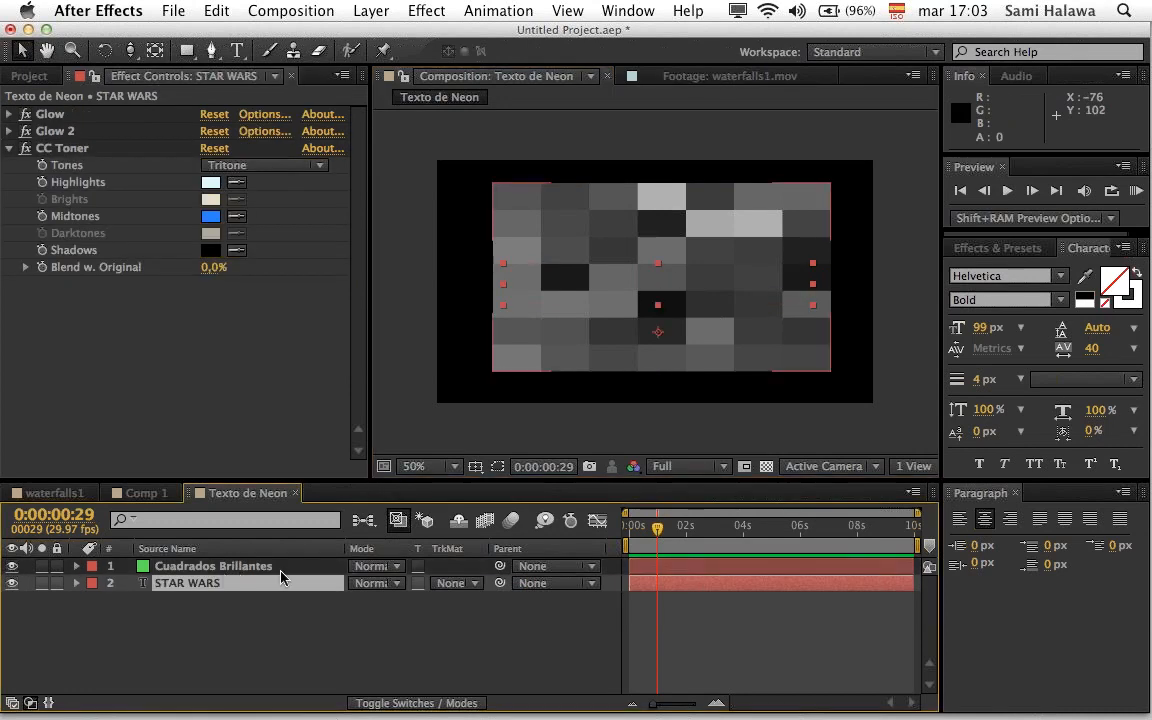
left_click(140, 101)
right_click(189, 241)
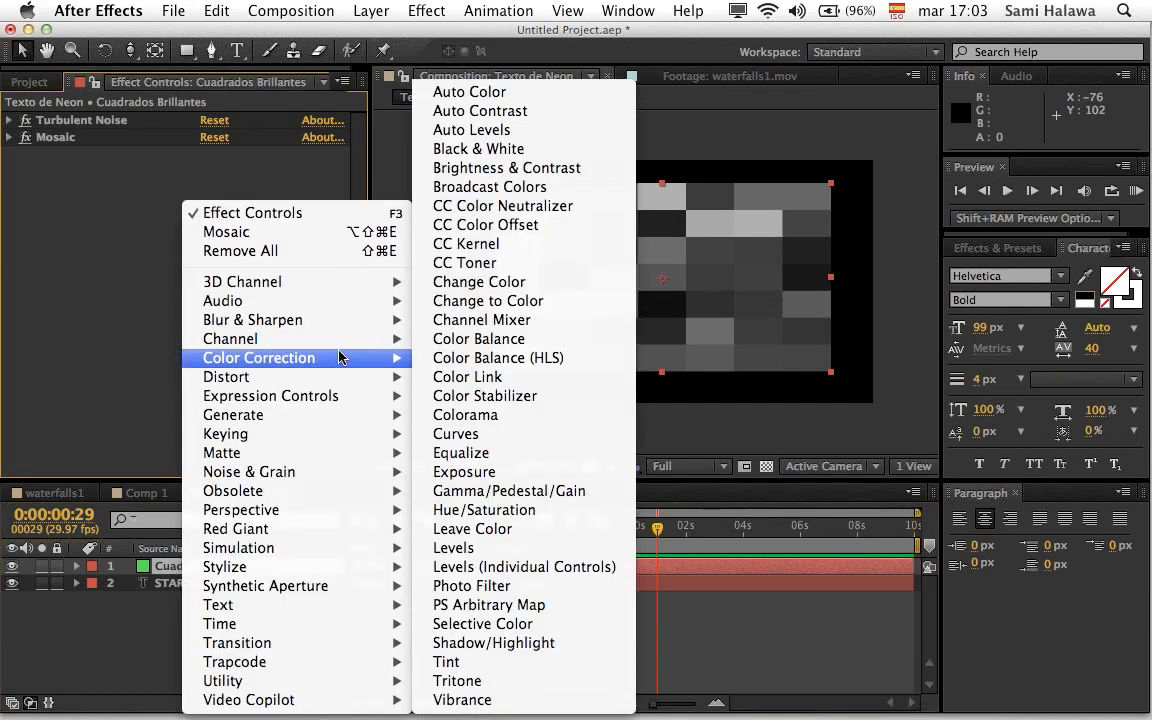
mouse_move(330, 414)
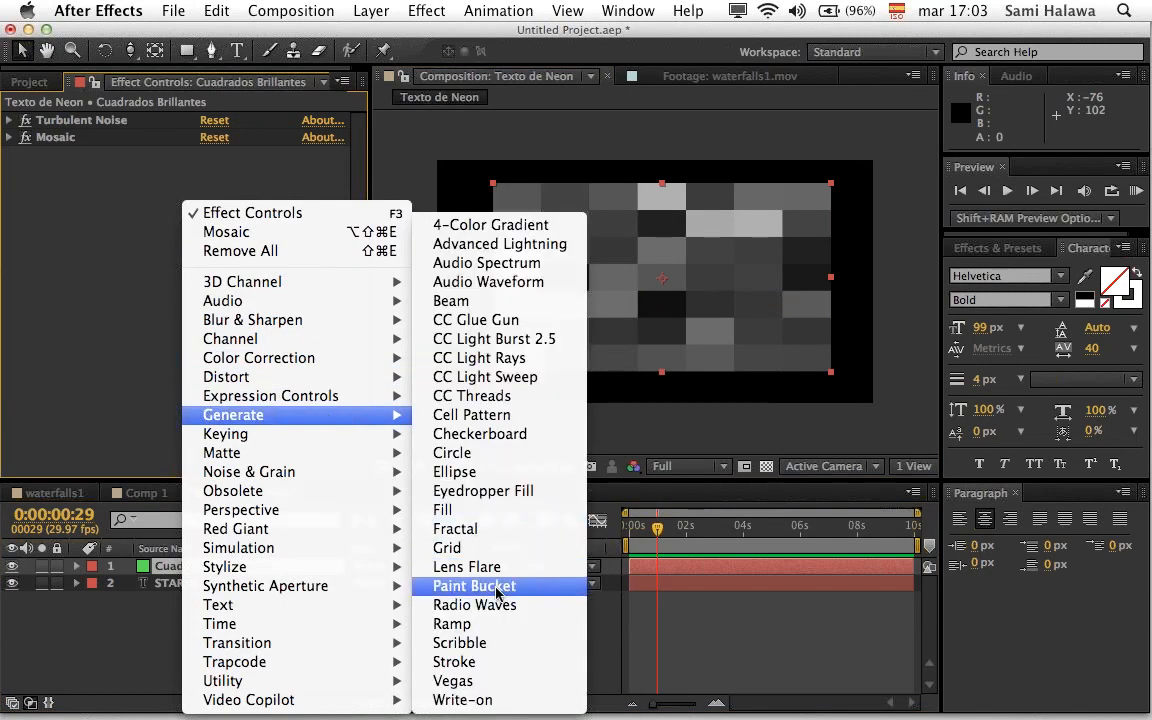
mouse_move(348, 434)
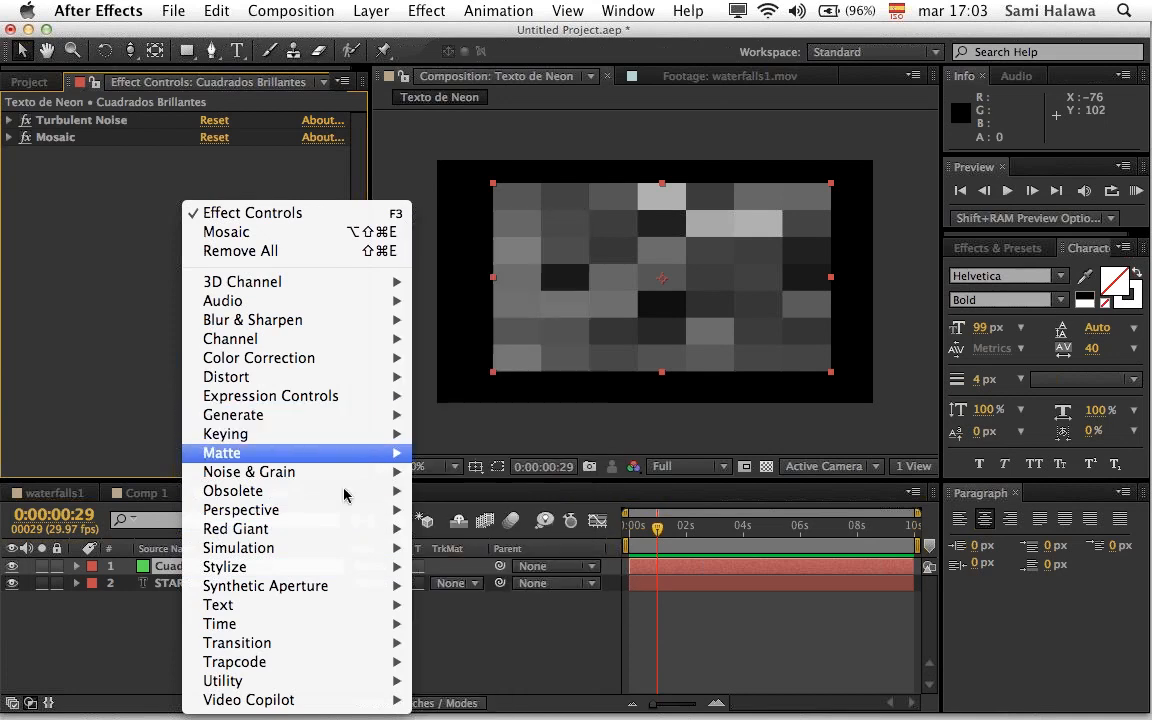
mouse_move(344, 571)
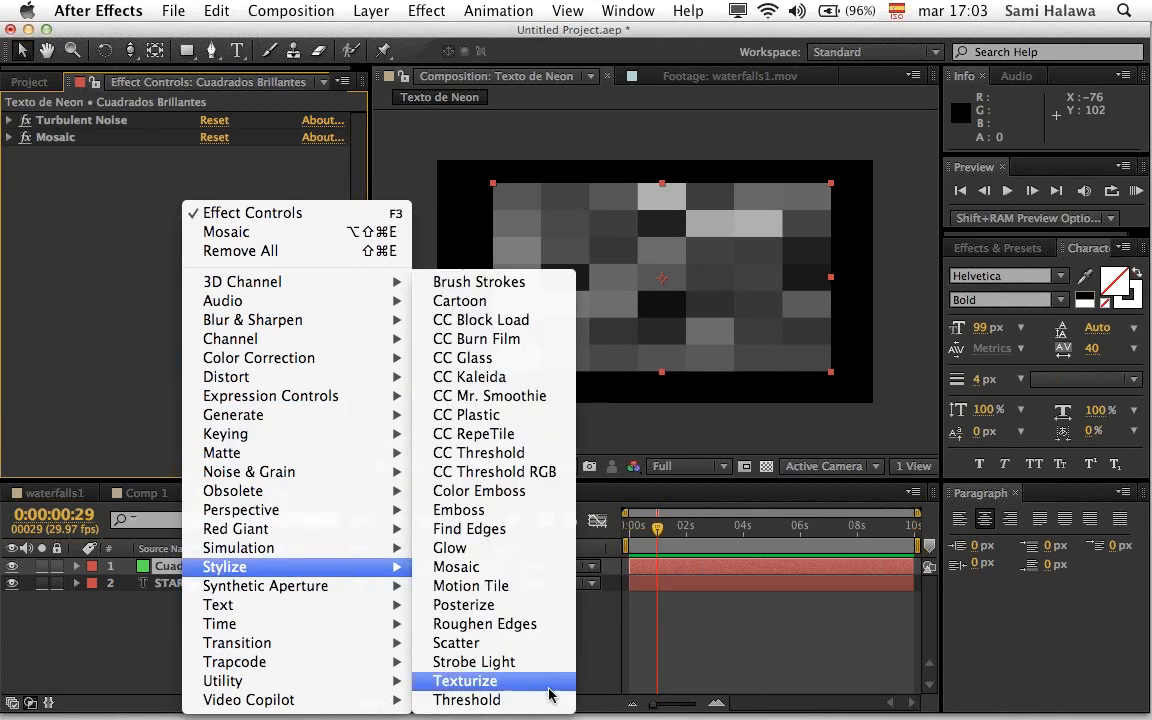
left_click(498, 557)
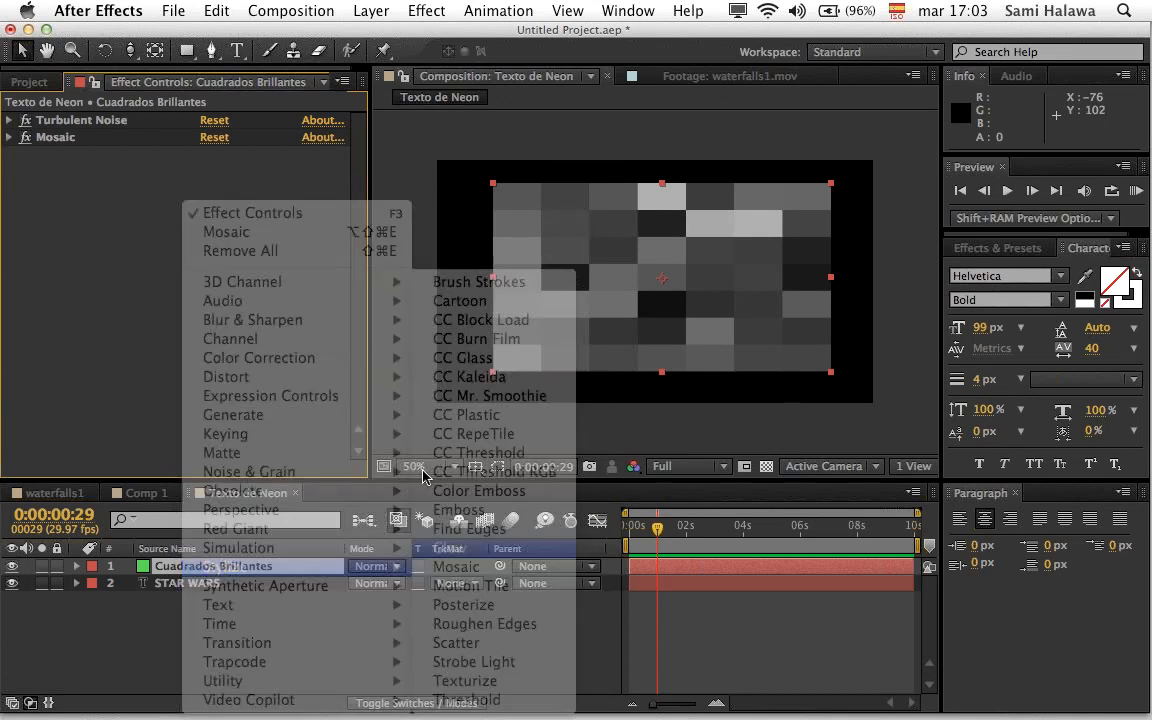
mouse_move(214, 189)
left_mouse_down()
mouse_move(246, 189)
mouse_move(228, 199)
left_mouse_up()
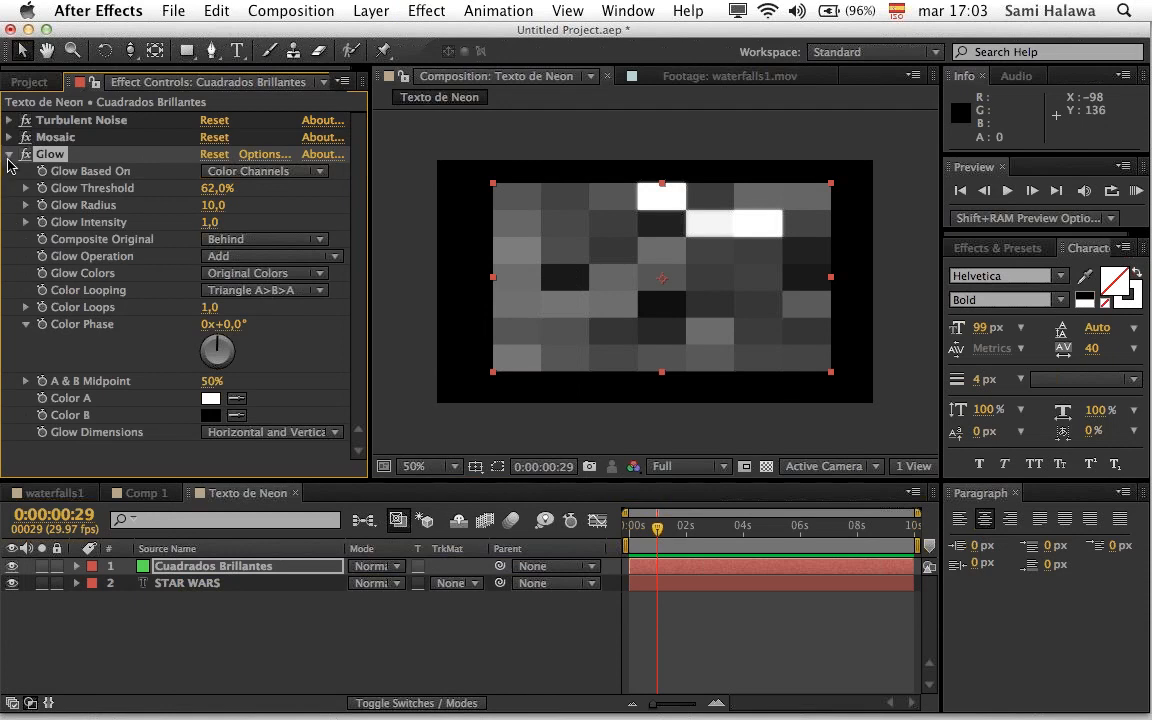
Step: Set the Turbulent Noise Brightness to -1 and Contrast to 277, and collapse the Mosaic and Glow settings
left_click(9, 137)
left_click(9, 120)
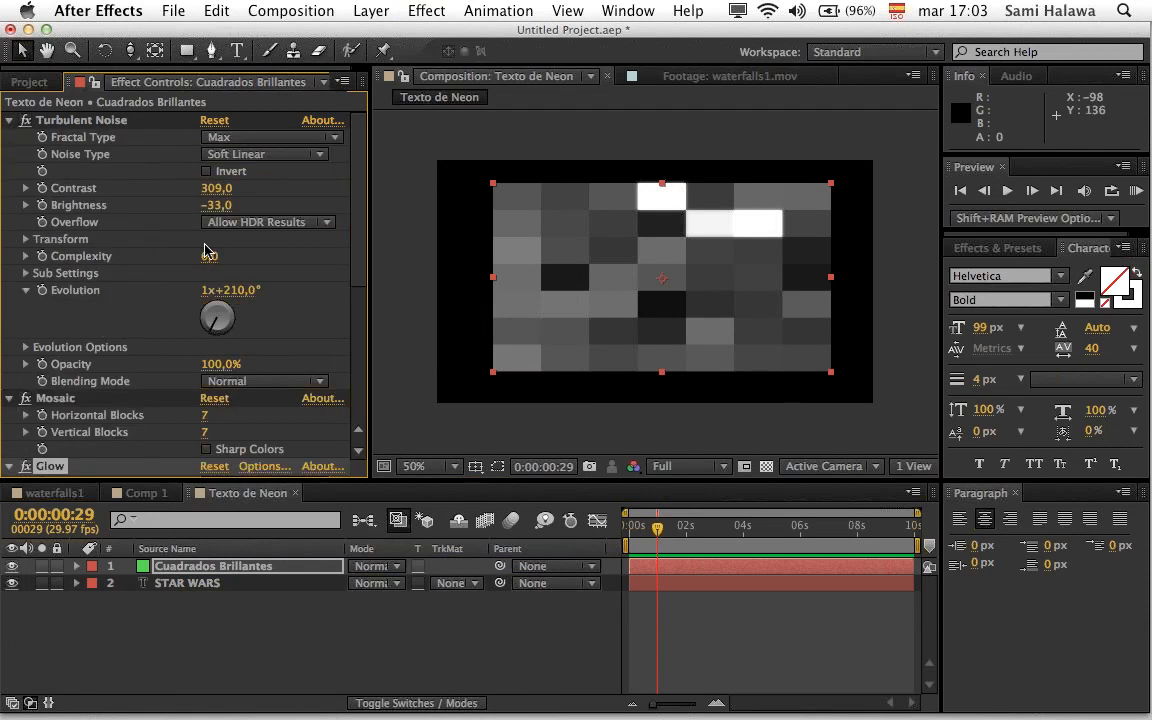
left_click_drag(228, 205, 186, 195)
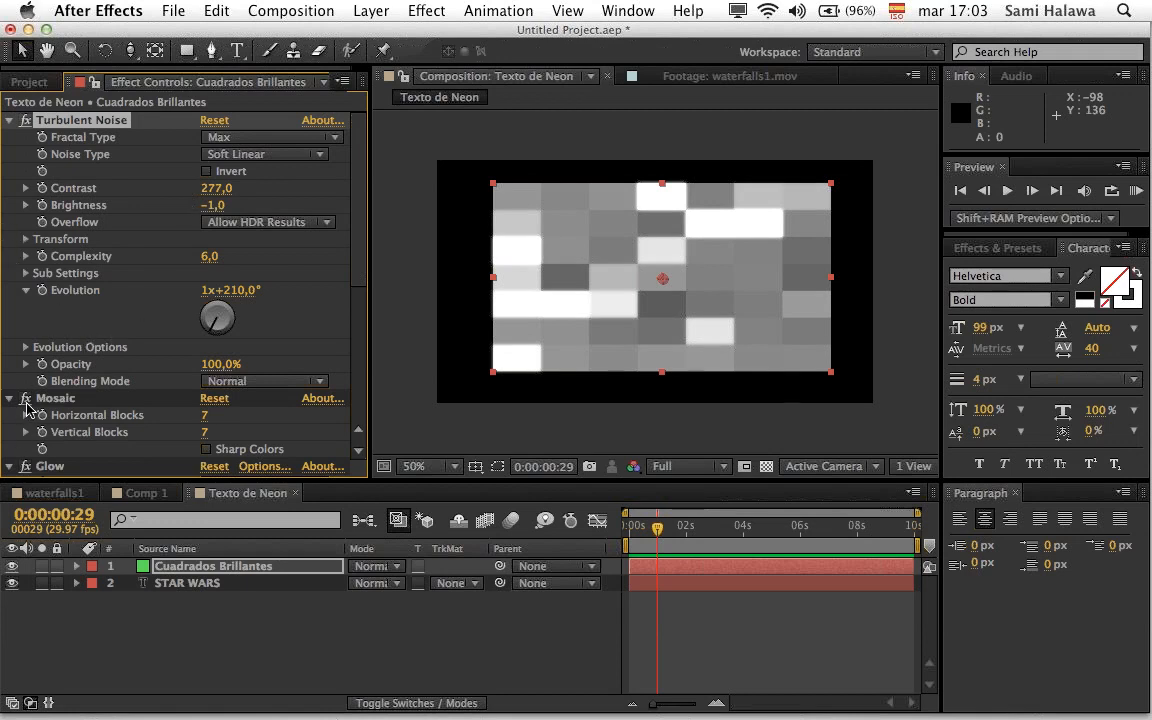
left_click(9, 398)
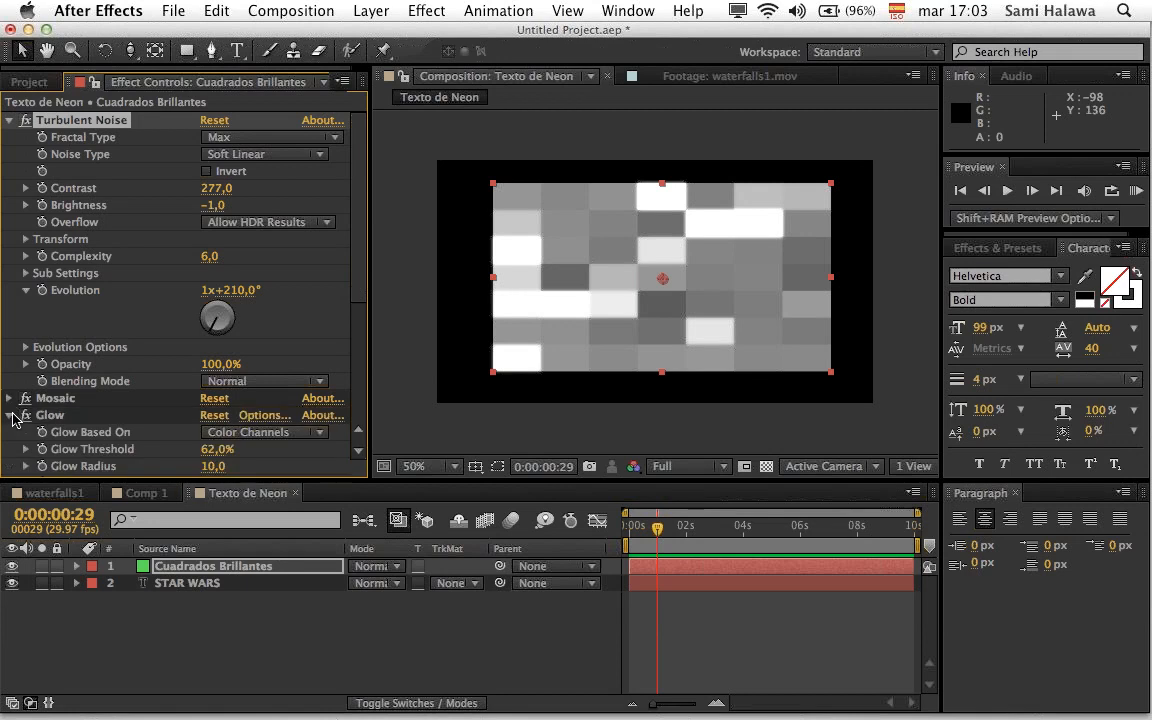
left_click(16, 418)
left_click(11, 415)
Step: Add the CC Toner color correction effect to the Cuadrados Brillantes layer
right_click(62, 430)
mouse_move(265, 357)
left_click(345, 261)
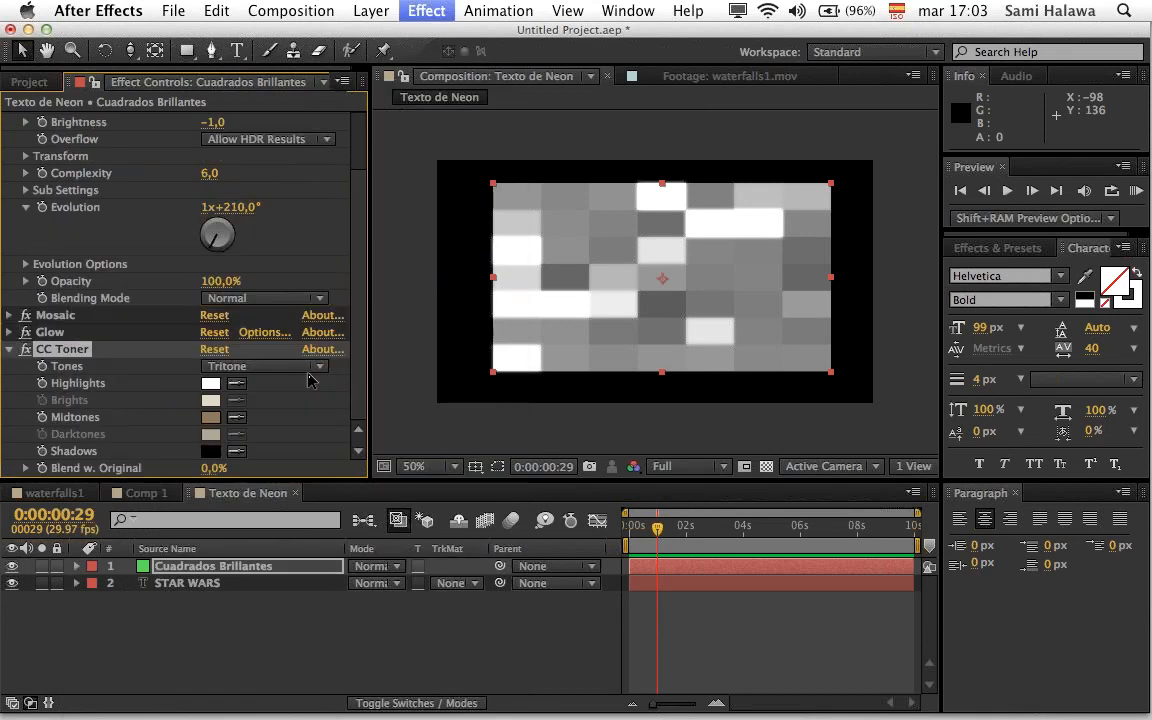
left_click(209, 417)
left_click(569, 533)
mouse_move(437, 441)
left_mouse_down()
mouse_move(468, 473)
mouse_move(437, 442)
mouse_move(439, 465)
left_mouse_up()
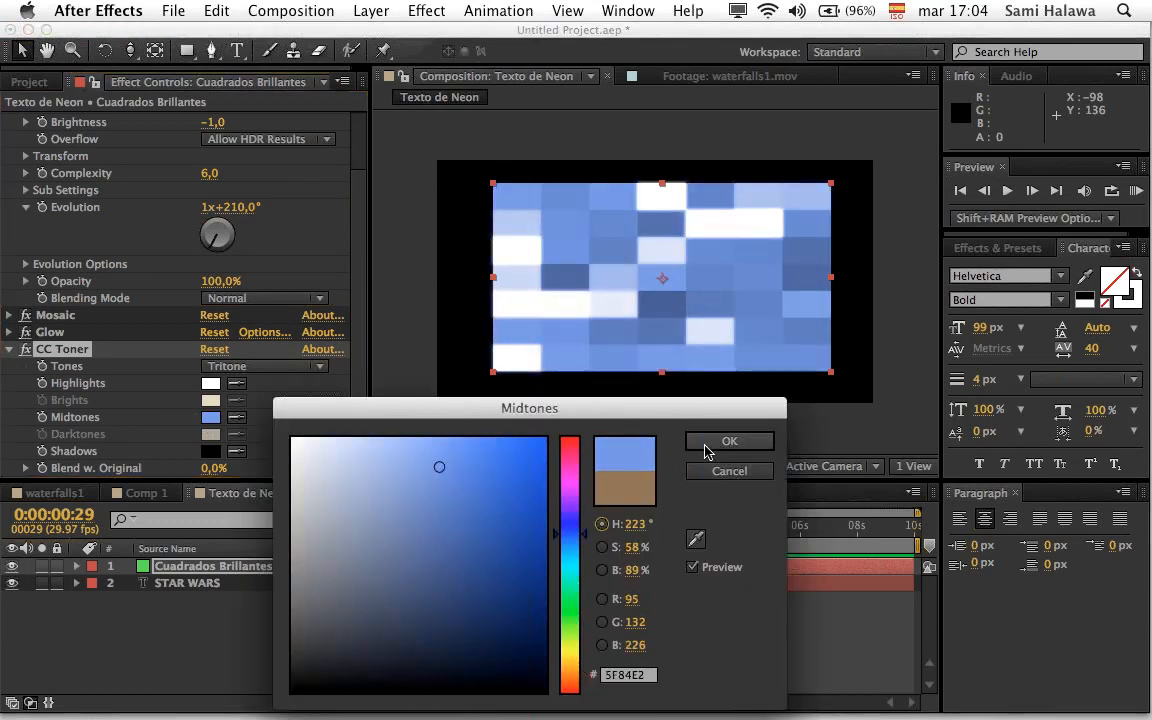
left_click(725, 470)
left_click(210, 384)
left_click(569, 535)
left_click(484, 492)
left_click(757, 471)
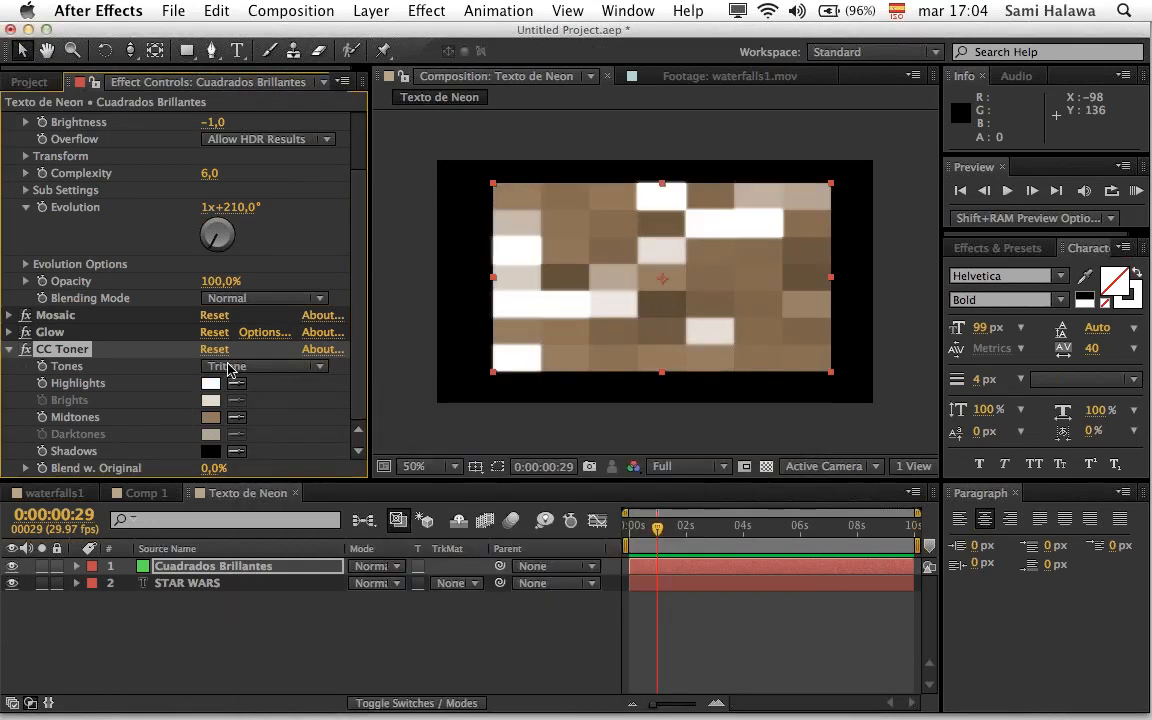
Step: Set the CC Toner Midtones color to dark blue 224386 and collapse the effect's settings
left_click(211, 418)
left_click(568, 536)
mouse_move(519, 502)
left_mouse_down()
mouse_move(478, 483)
mouse_move(468, 555)
mouse_move(470, 491)
mouse_move(470, 557)
mouse_move(483, 532)
mouse_move(481, 556)
left_mouse_up()
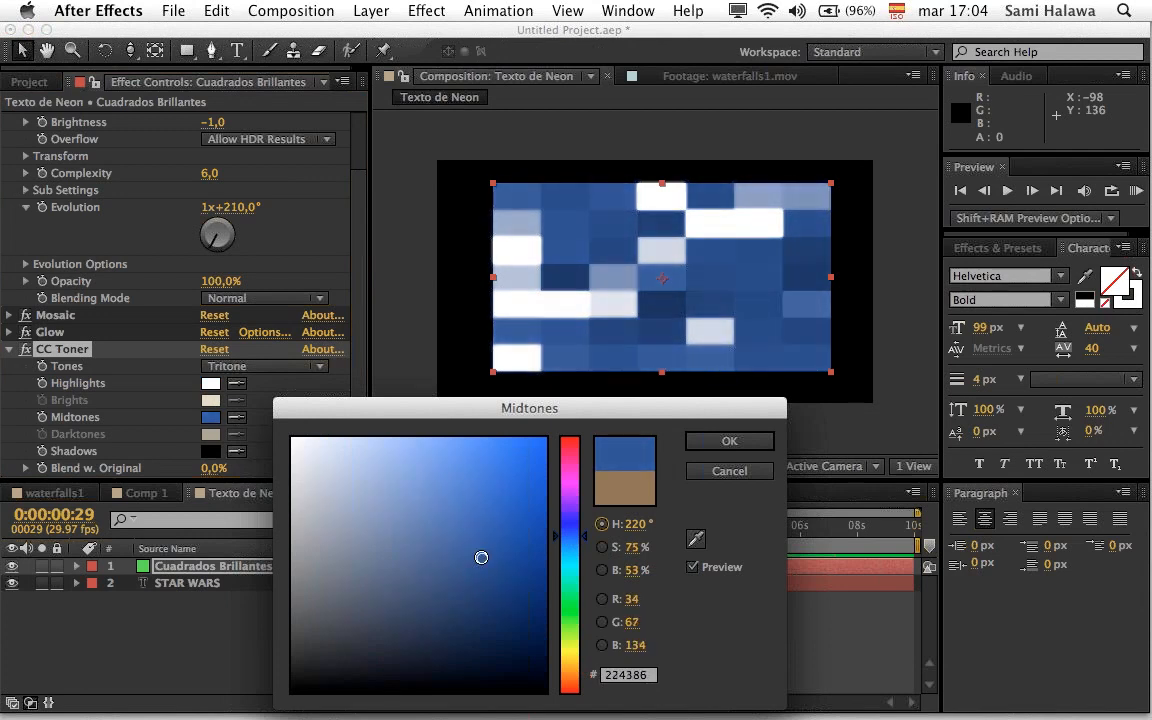
left_click(733, 441)
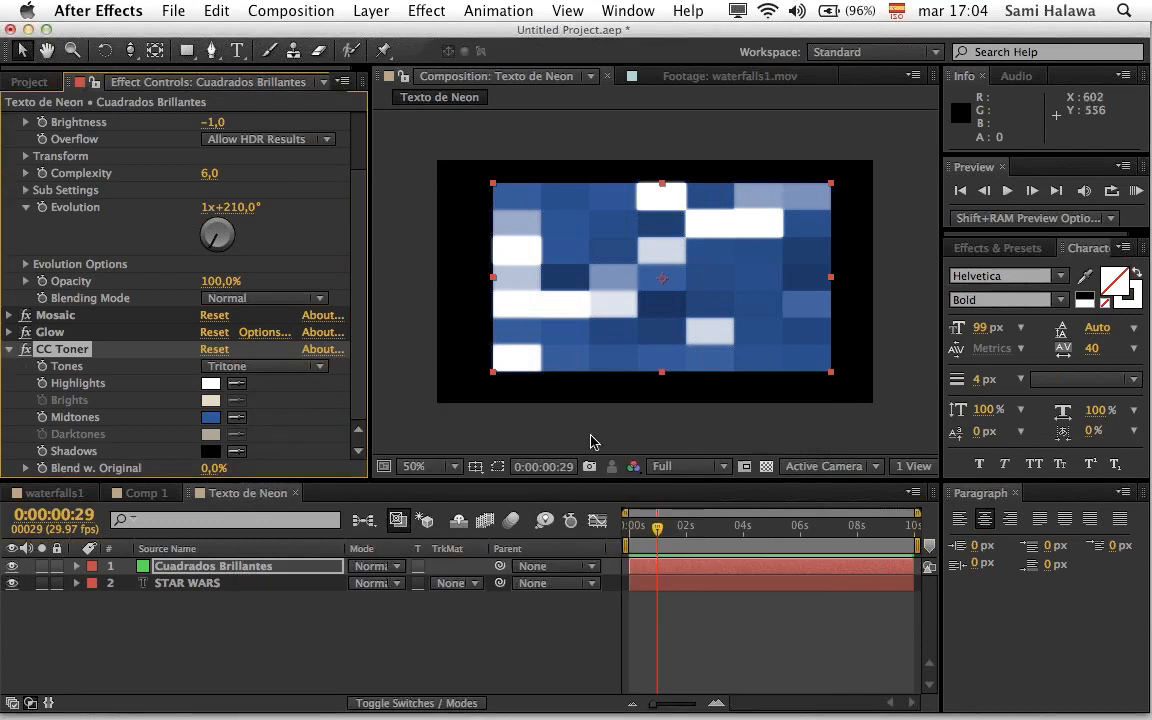
left_click(7, 349)
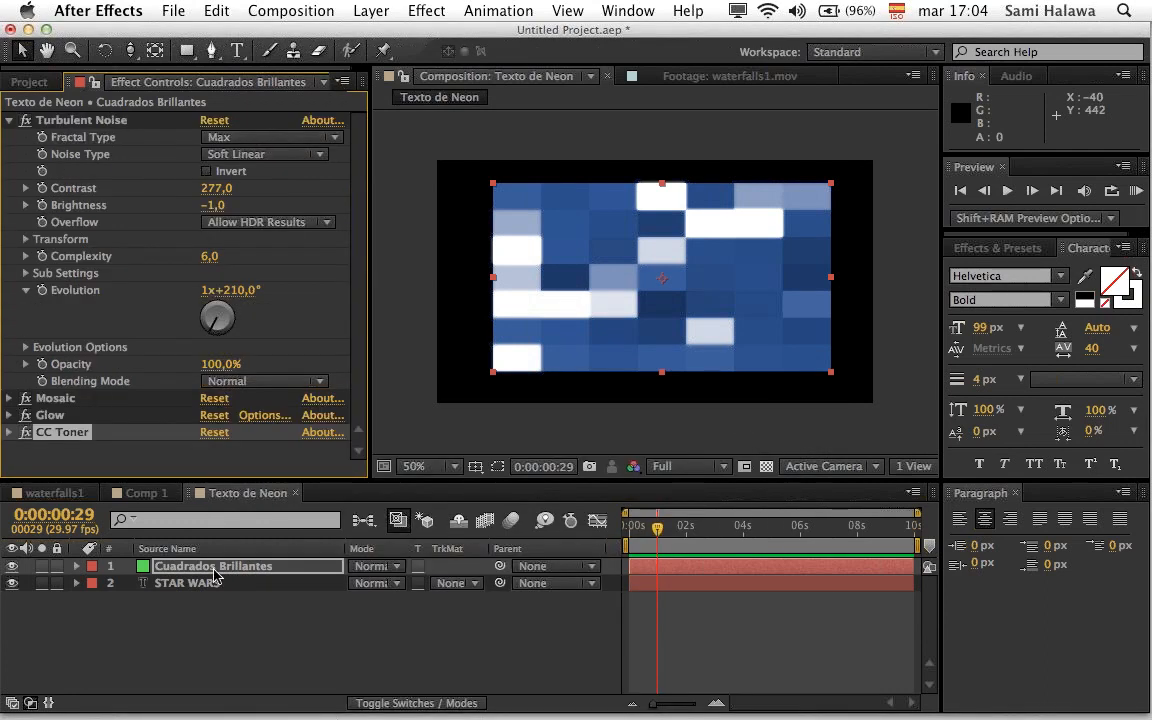
Step: Show the Opacity property of Cuadrados Brillantes and move the solid toward the composition's upper-left corner
left_click(225, 567)
key("t")
mouse_move(350, 583)
left_mouse_down()
mouse_move(271, 583)
mouse_move(356, 583)
left_mouse_up()
left_click_drag(620, 321, 558, 286)
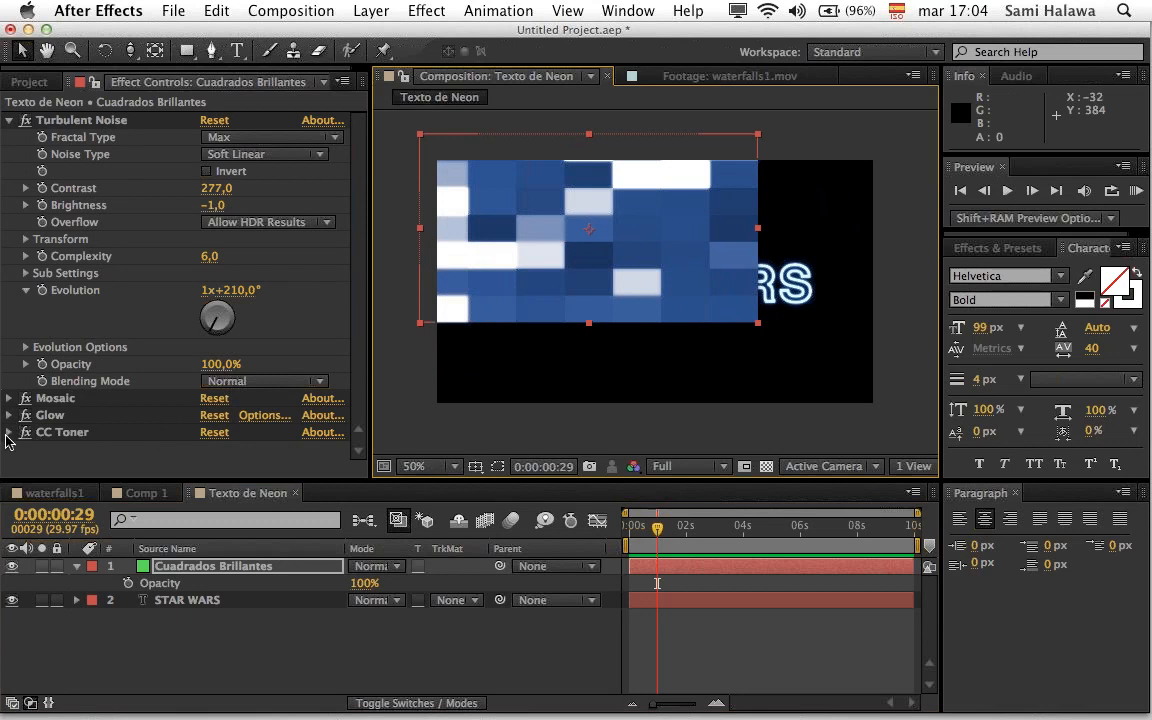
Step: Change the CC Toner Midtones color to teal 227C87 and collapse the effect's settings
left_click(10, 434)
left_click(209, 417)
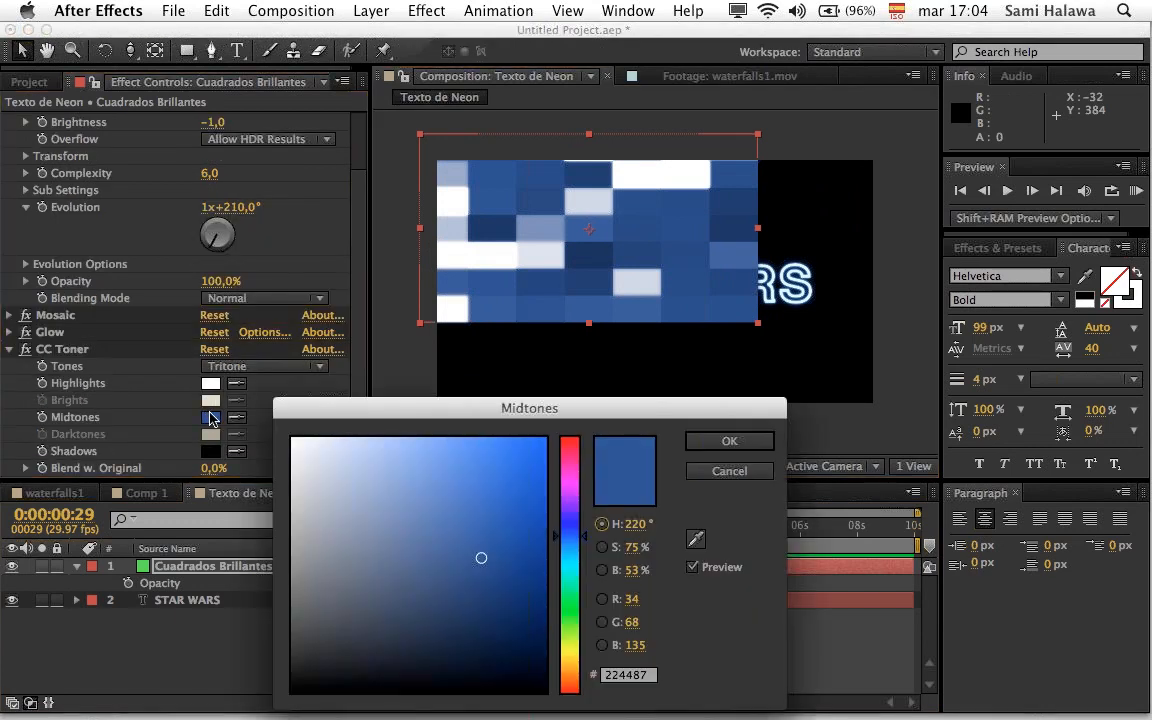
left_click(570, 573)
left_click(568, 561)
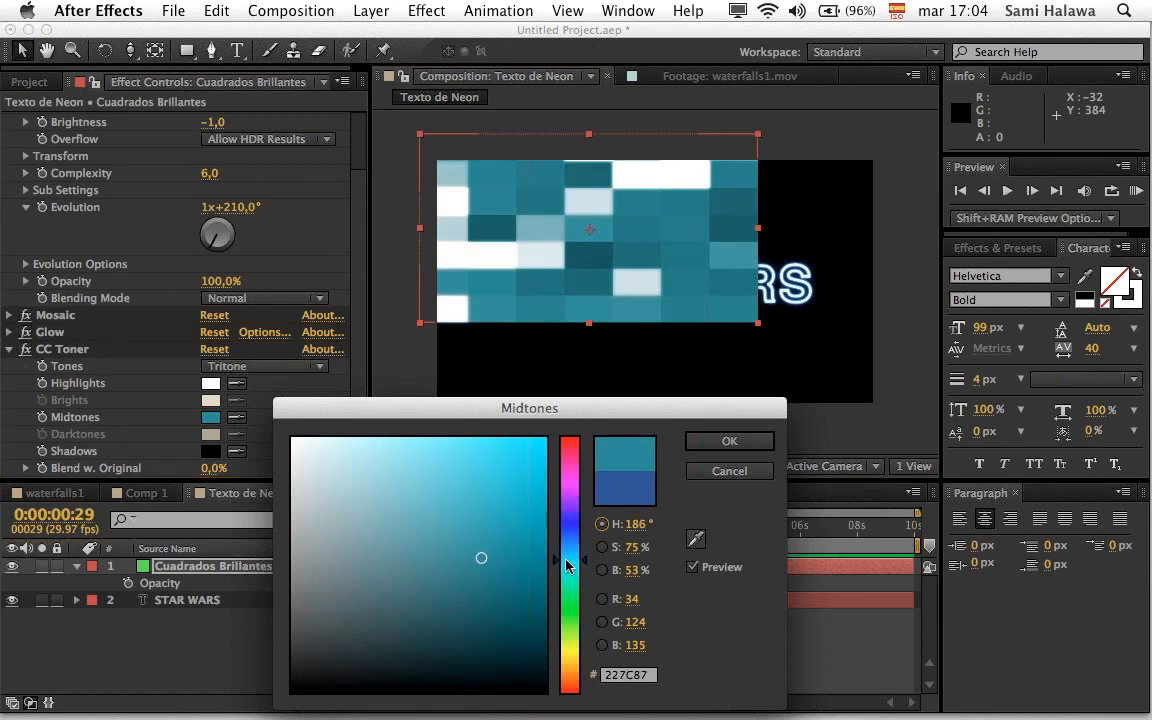
left_click(740, 447)
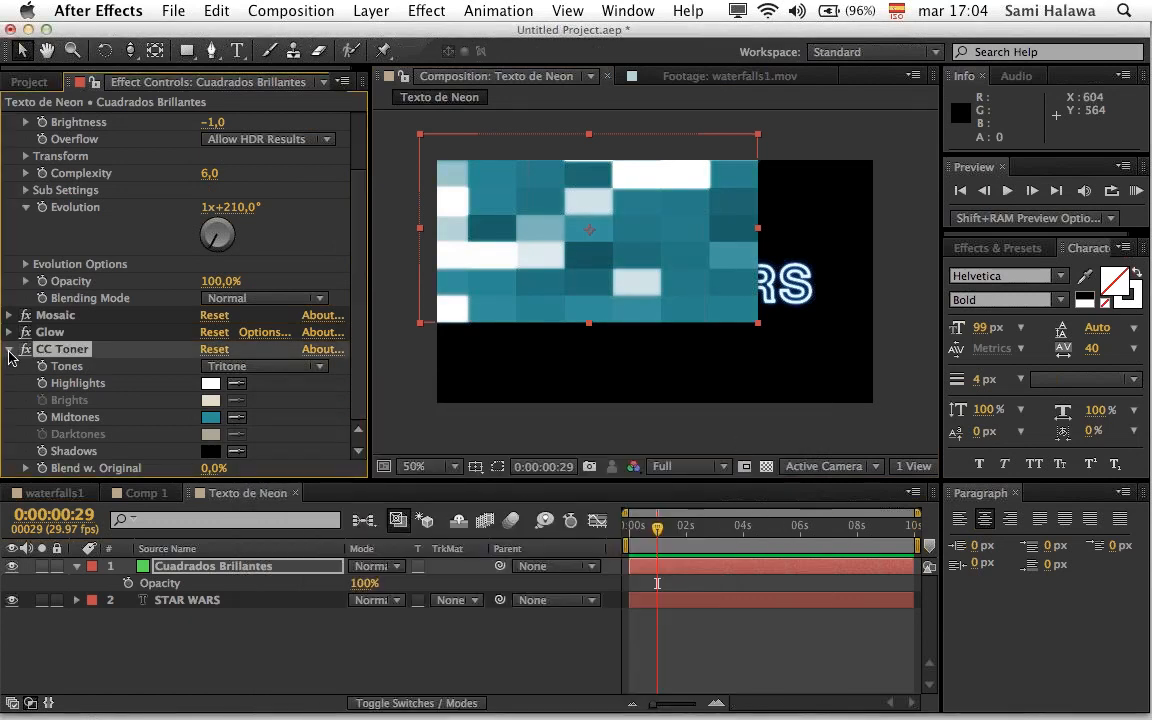
left_click(9, 349)
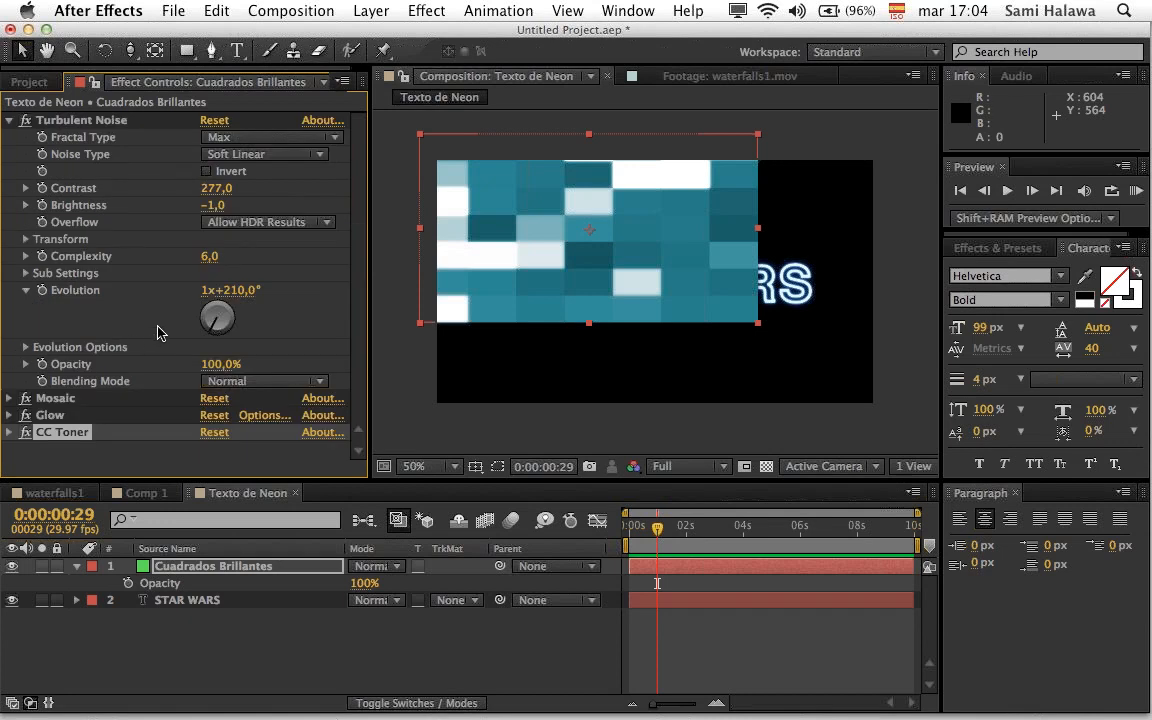
Step: Move the solid back over most of the STAR WARS title and collapse the Turbulent Noise settings
left_click_drag(617, 225, 643, 267)
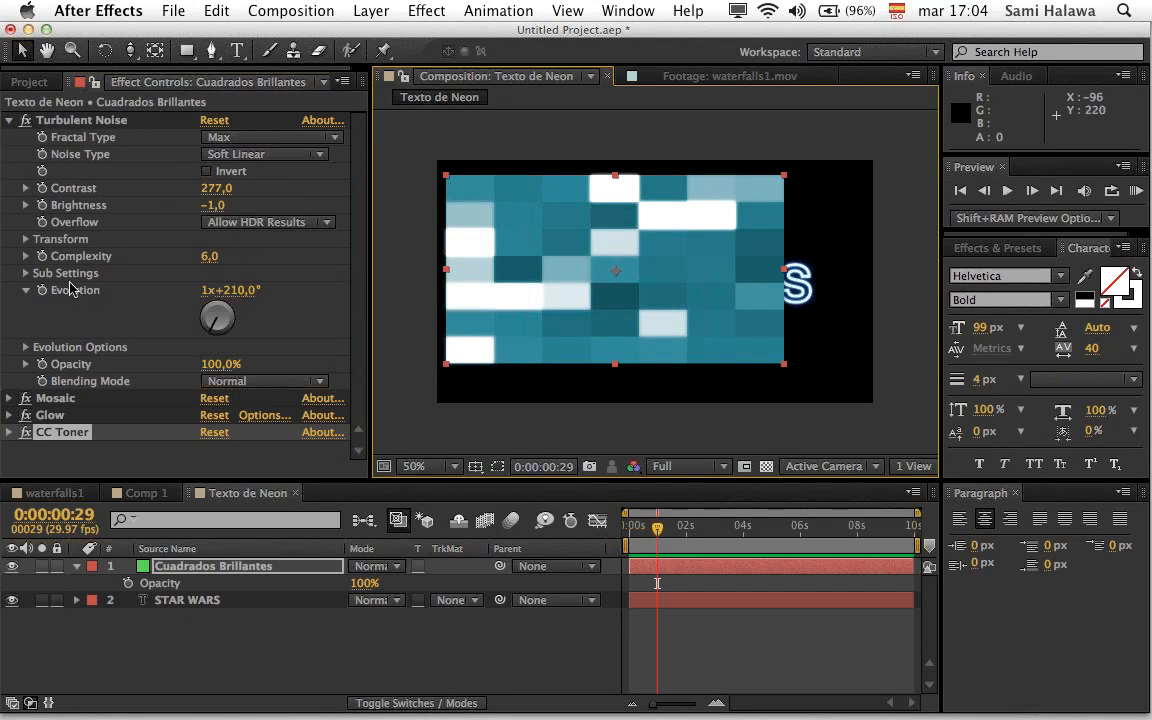
left_click(9, 120)
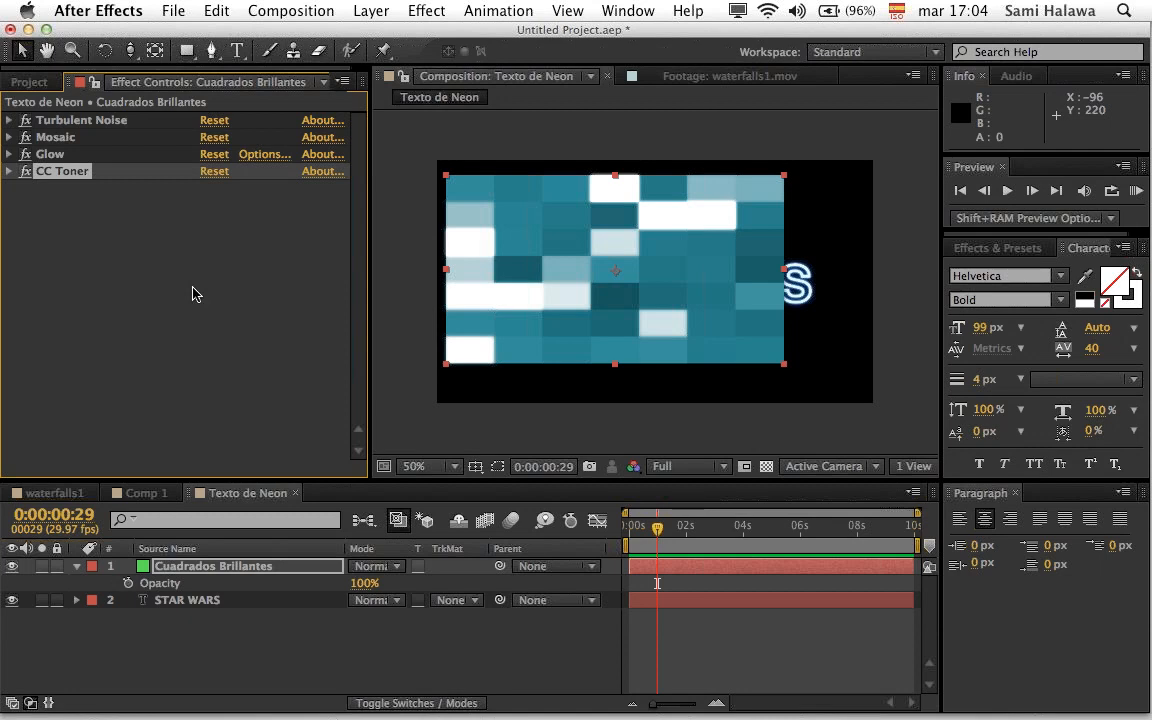
left_click(118, 270)
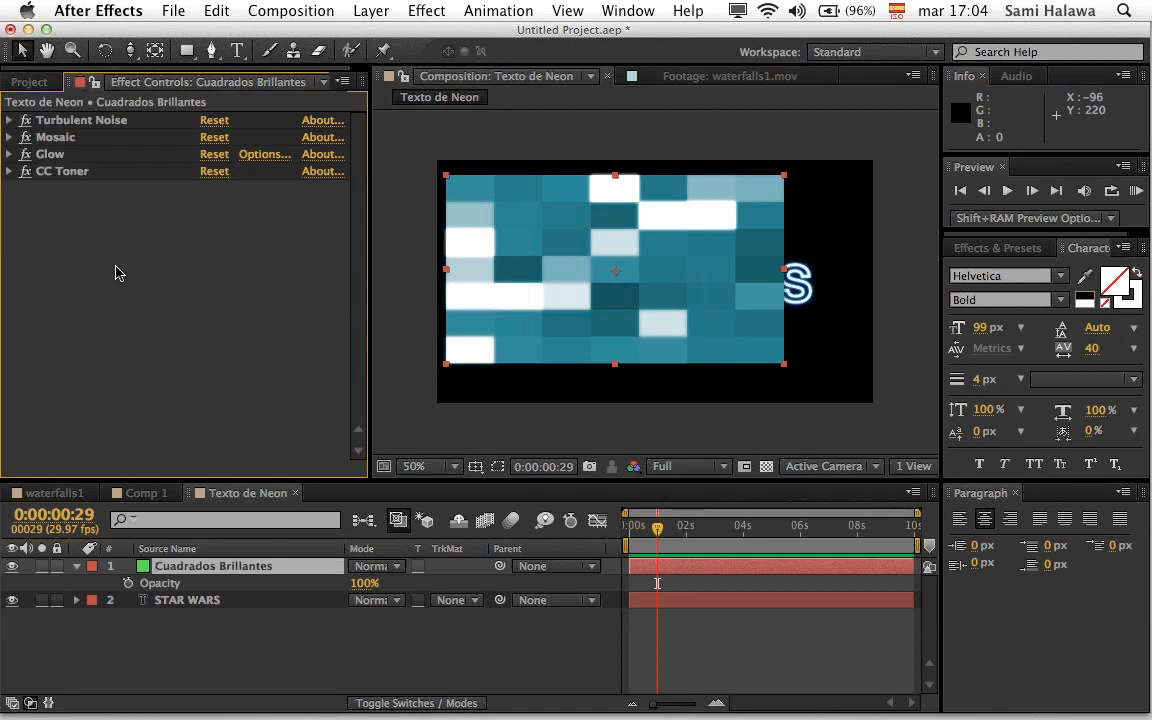
Step: Try the Luma Key keying effect on Cuadrados Brillantes and remove it
left_click(63, 139)
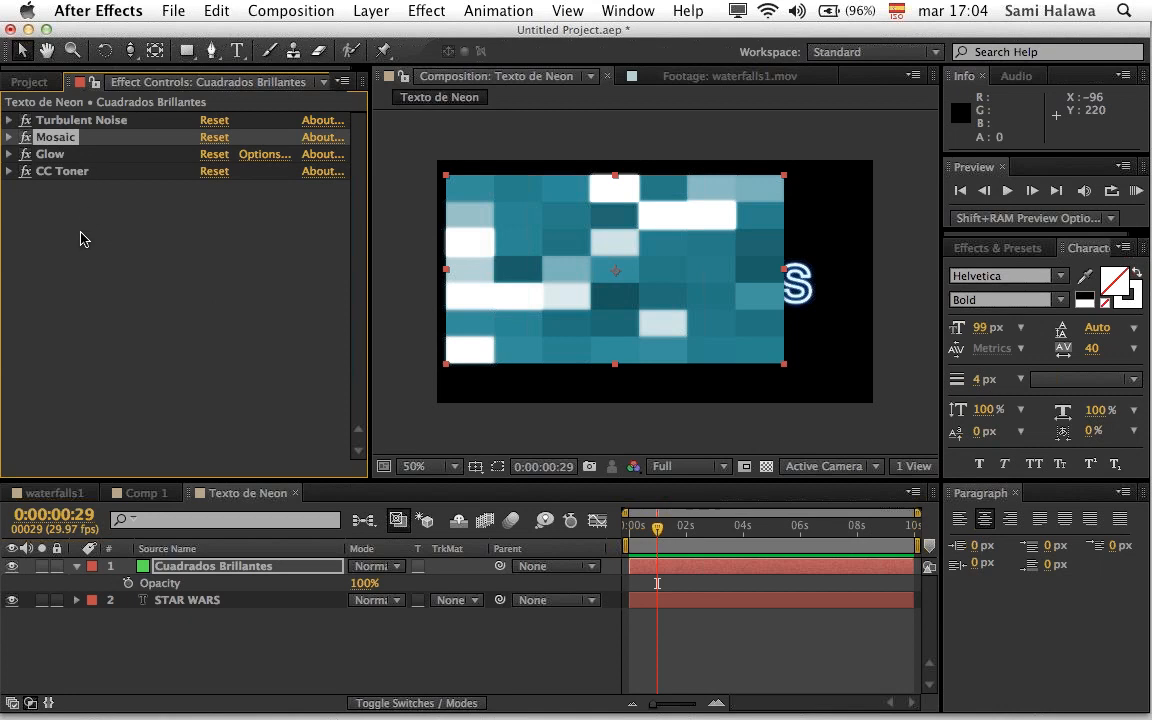
right_click(151, 224)
mouse_move(324, 432)
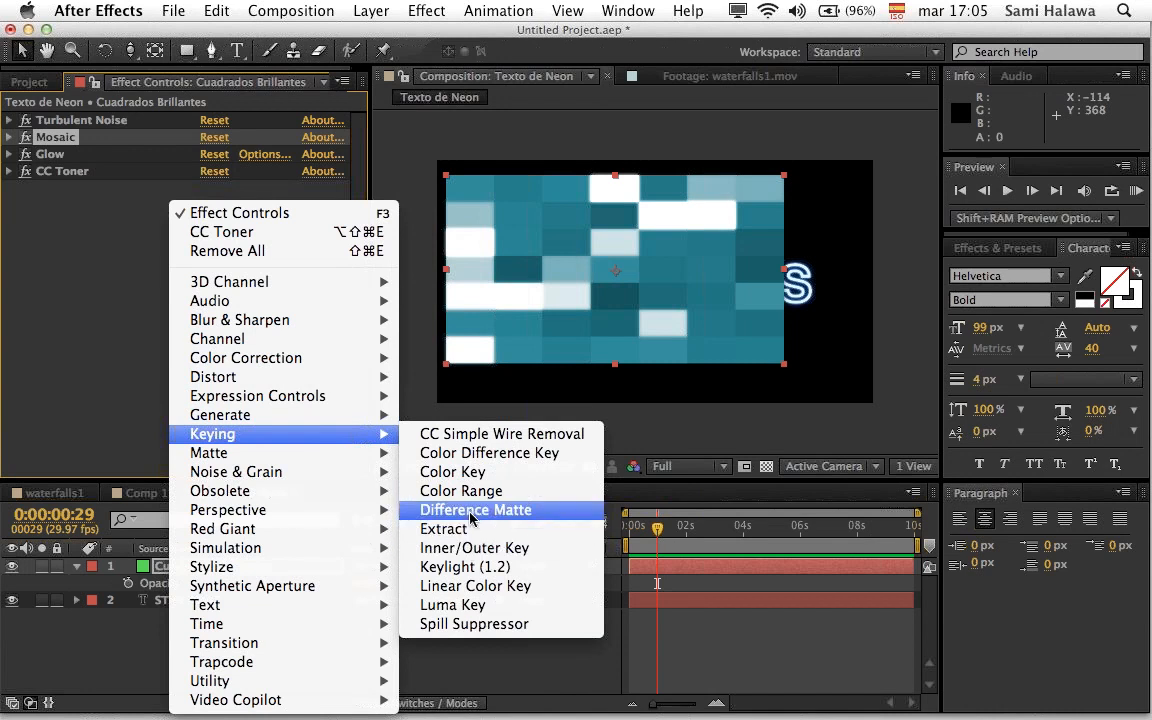
left_click(476, 607)
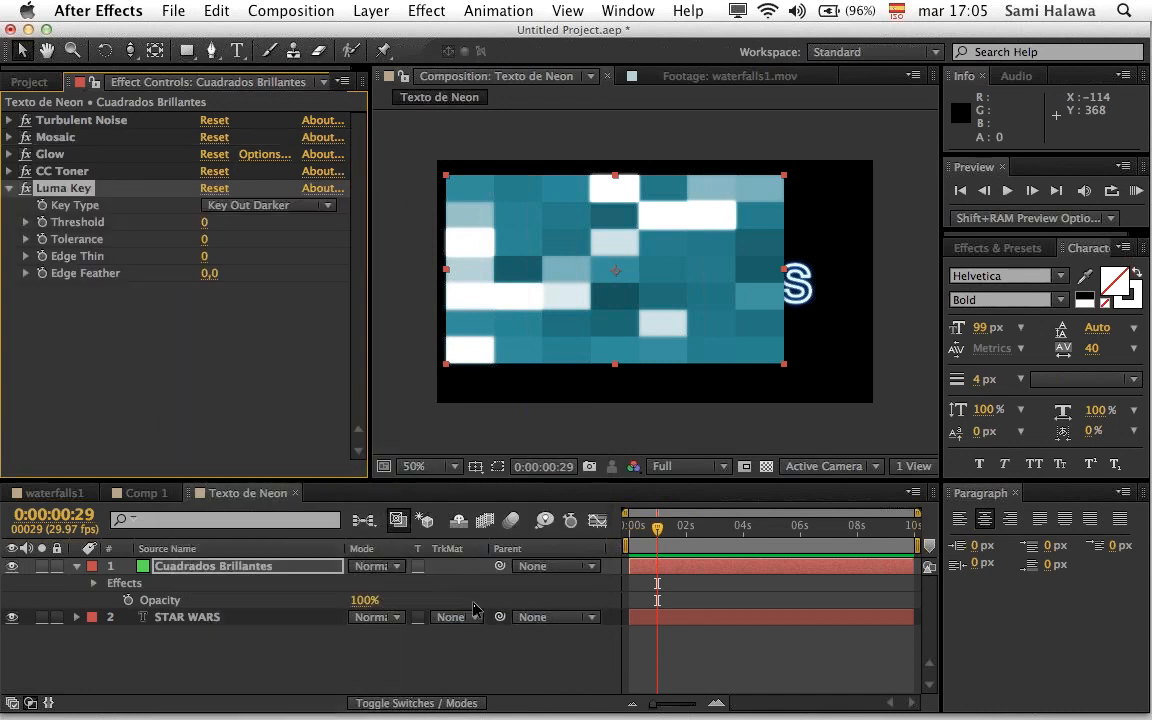
key("Delete")
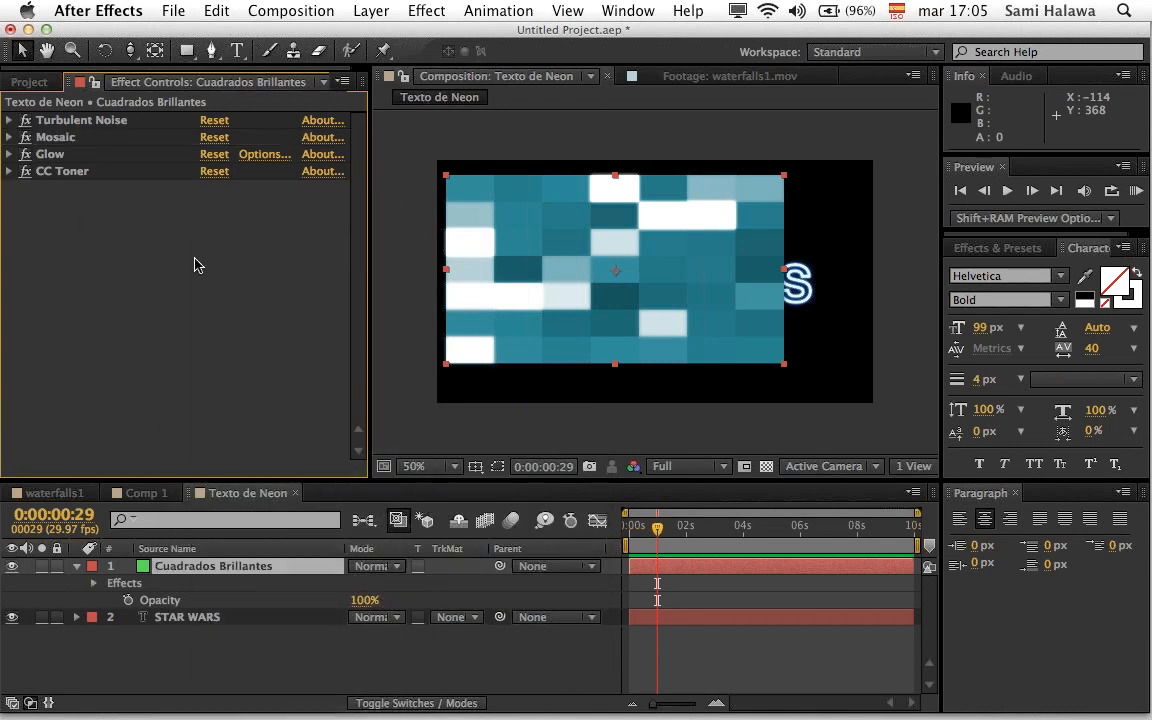
Step: Add the Linear Color Key keying effect to the Cuadrados Brillantes layer
right_click(195, 262)
mouse_move(310, 433)
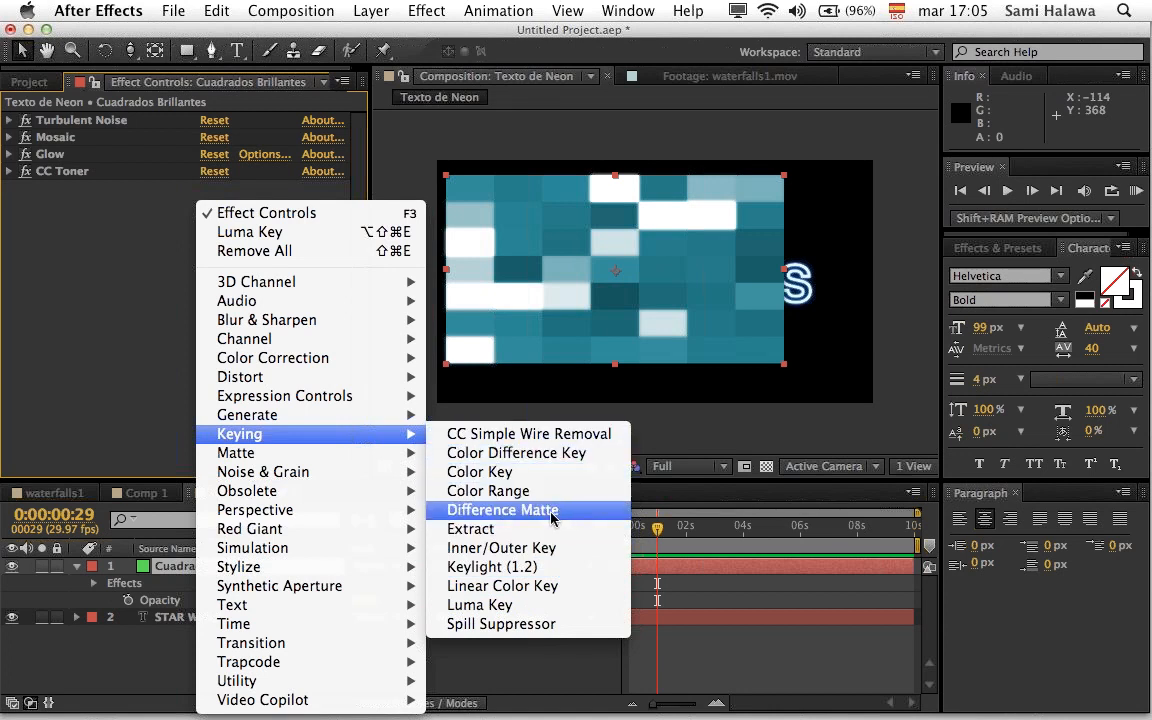
left_click(557, 586)
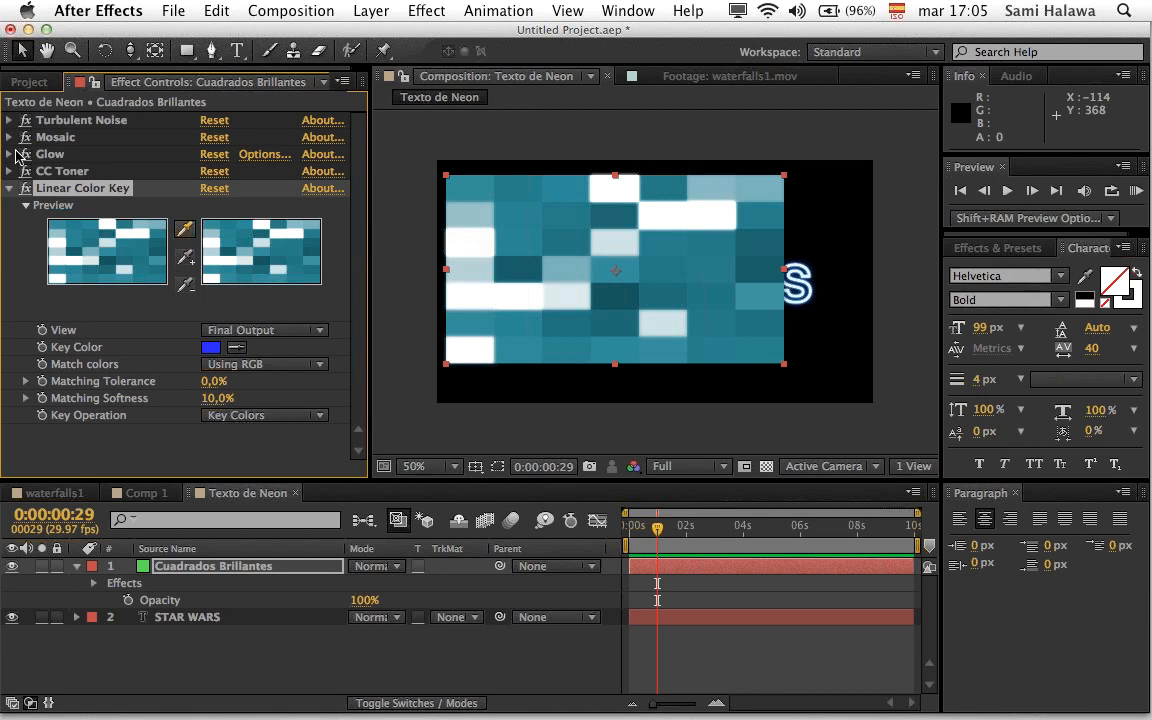
Step: Disable CC Toner and Glow, sample the Linear Color Key's Key Color from a gray mosaic square, and collapse the effect's settings
left_click_drag(25, 171, 25, 137)
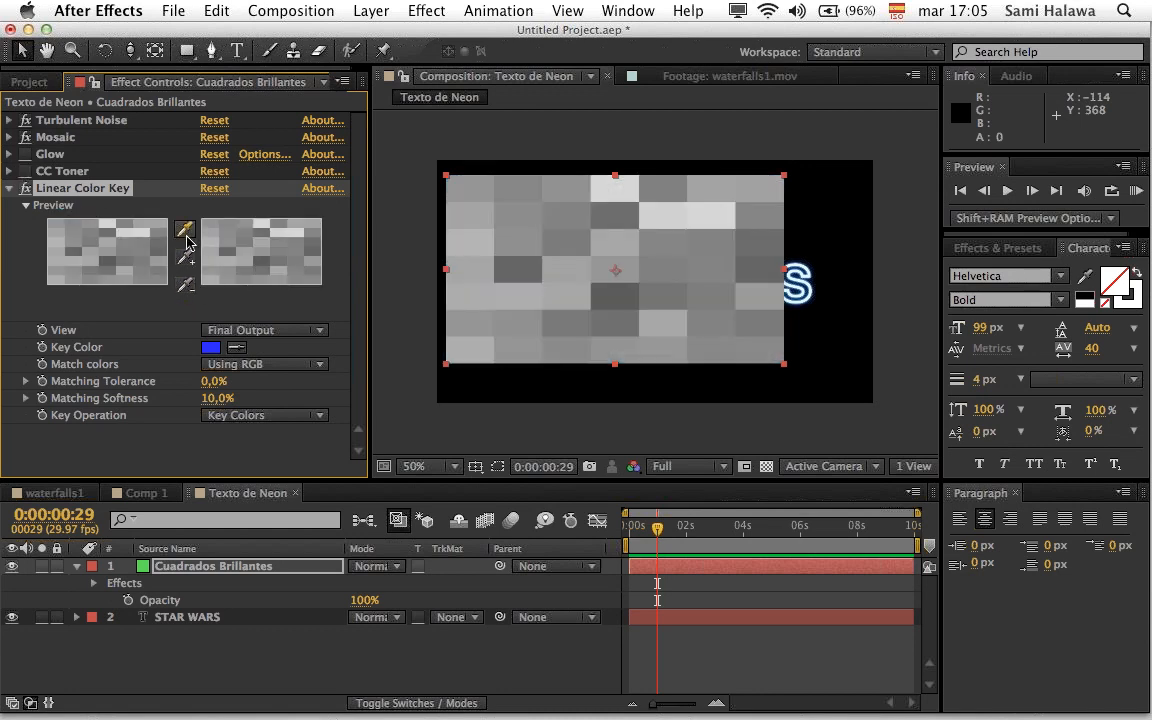
left_click(236, 347)
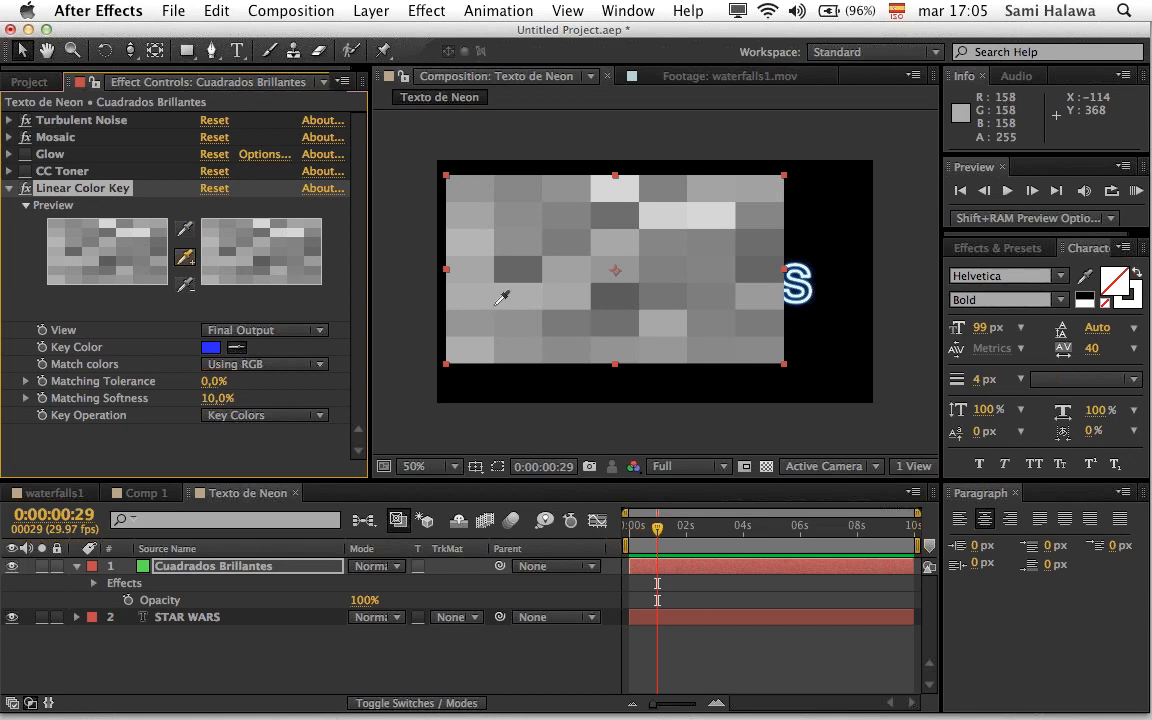
left_click(517, 283)
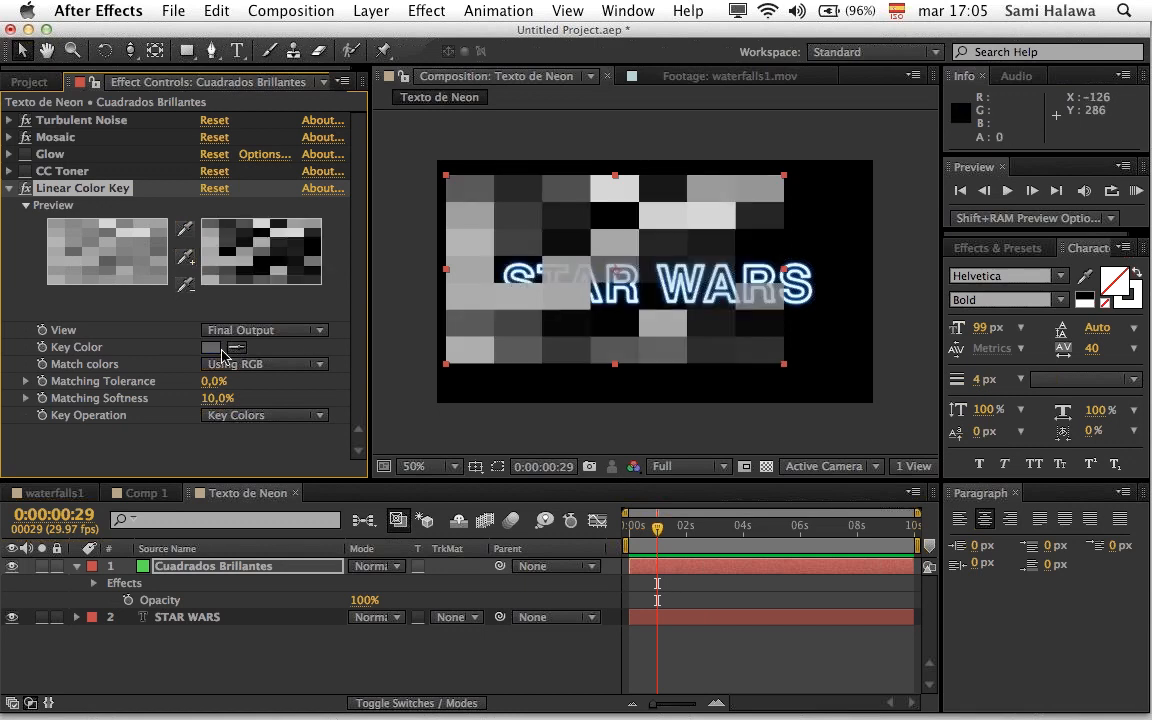
left_click(184, 257)
left_click(8, 191)
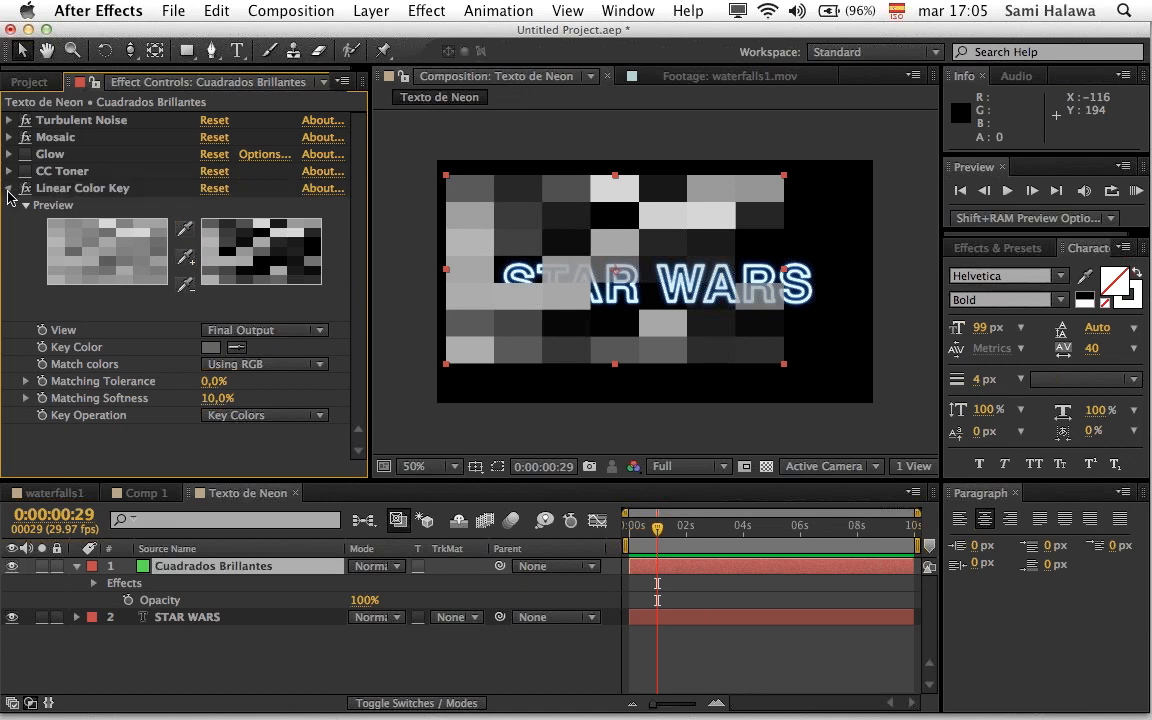
left_click(8, 189)
Step: Move Linear Color Key between Mosaic and Glow in the effect order, comparing the layer with Mosaic off, and leave the key enabled
left_click(25, 188)
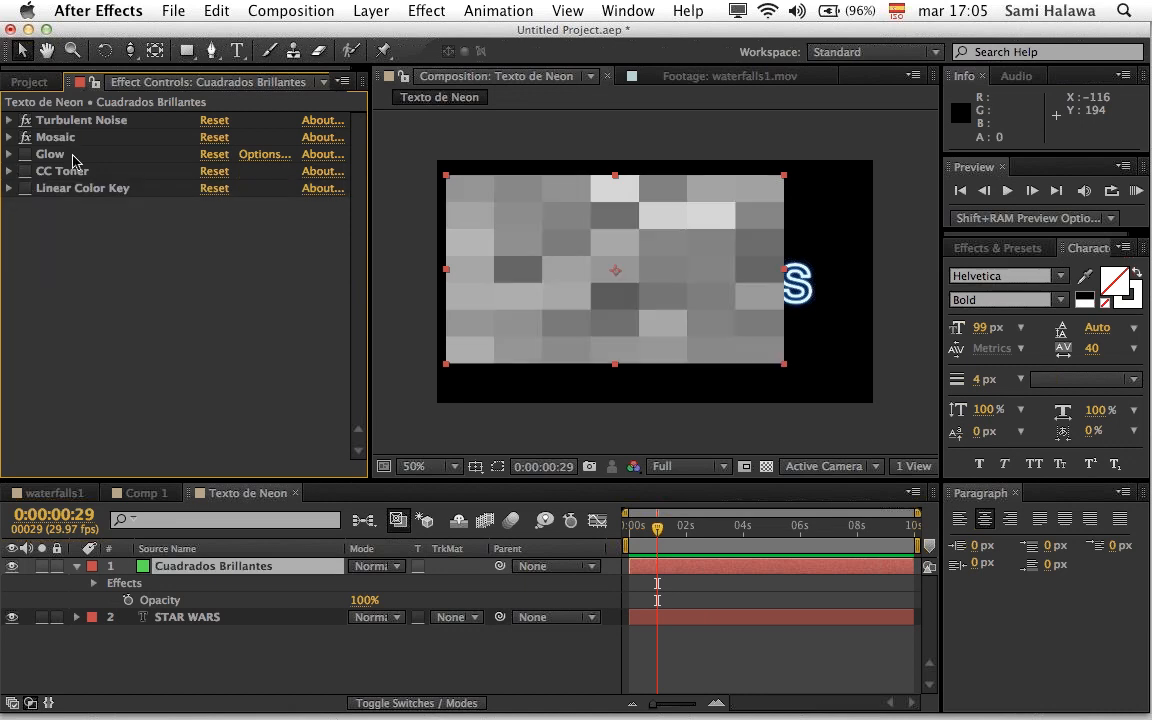
left_click(25, 137)
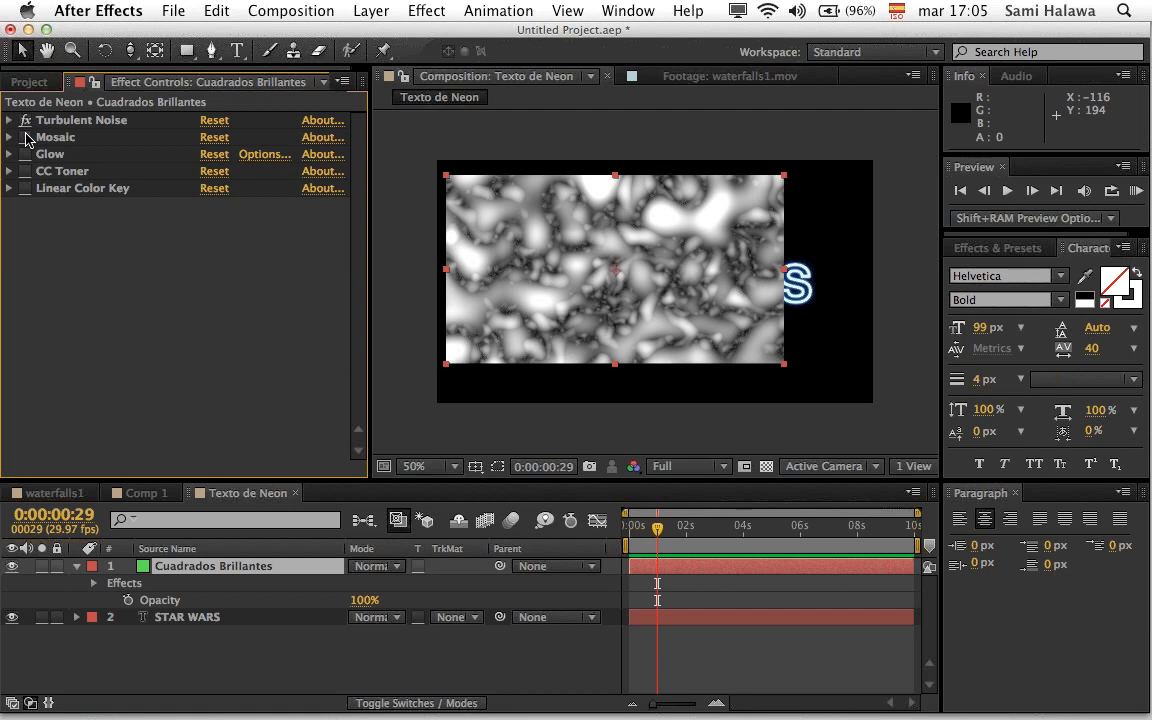
left_click(25, 137)
left_click_drag(62, 192, 42, 157)
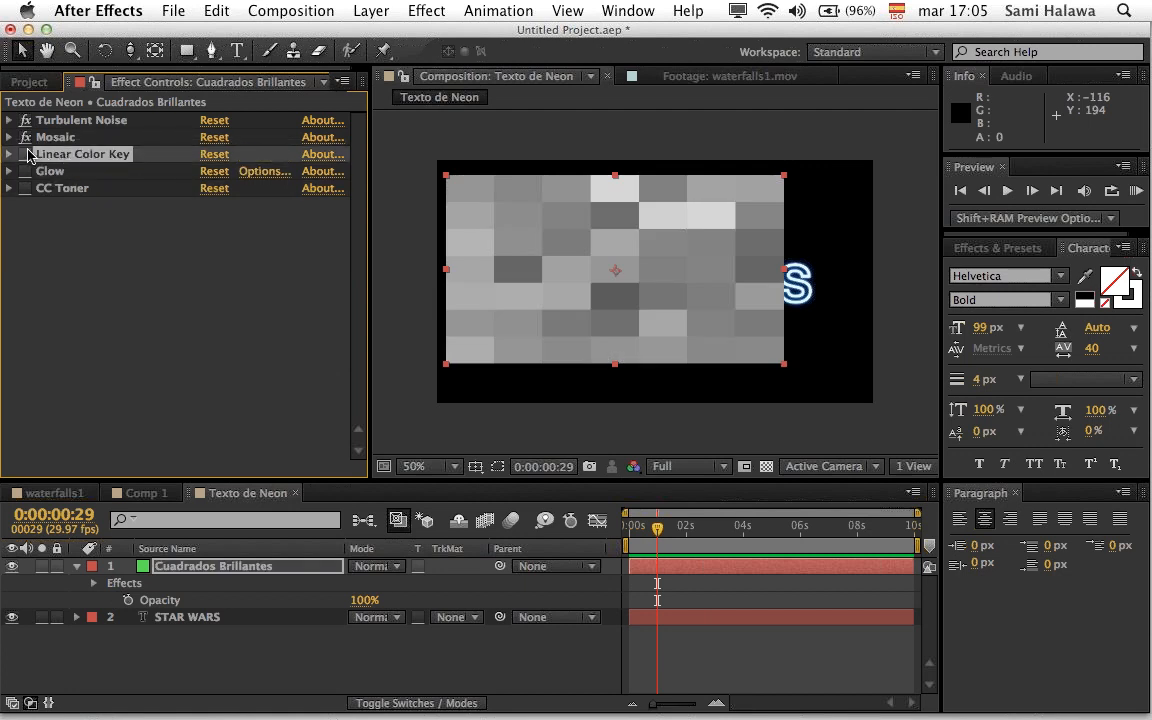
left_click(25, 154)
right_click(88, 238)
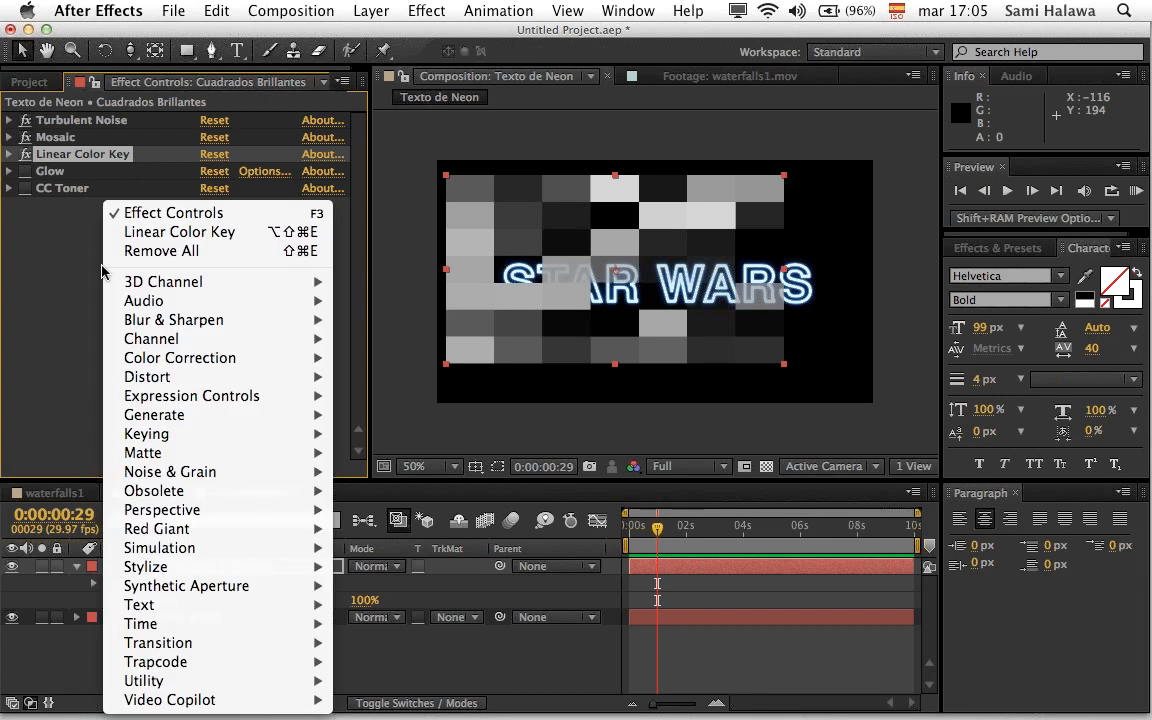
mouse_move(266, 442)
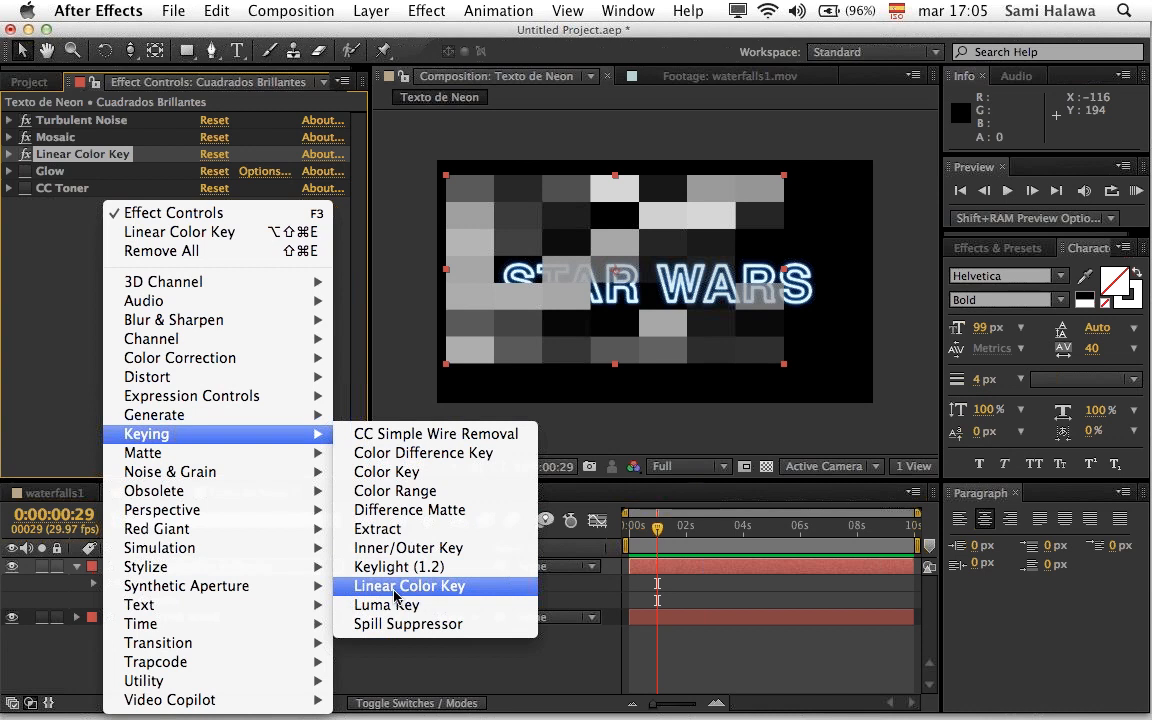
left_click(21, 176)
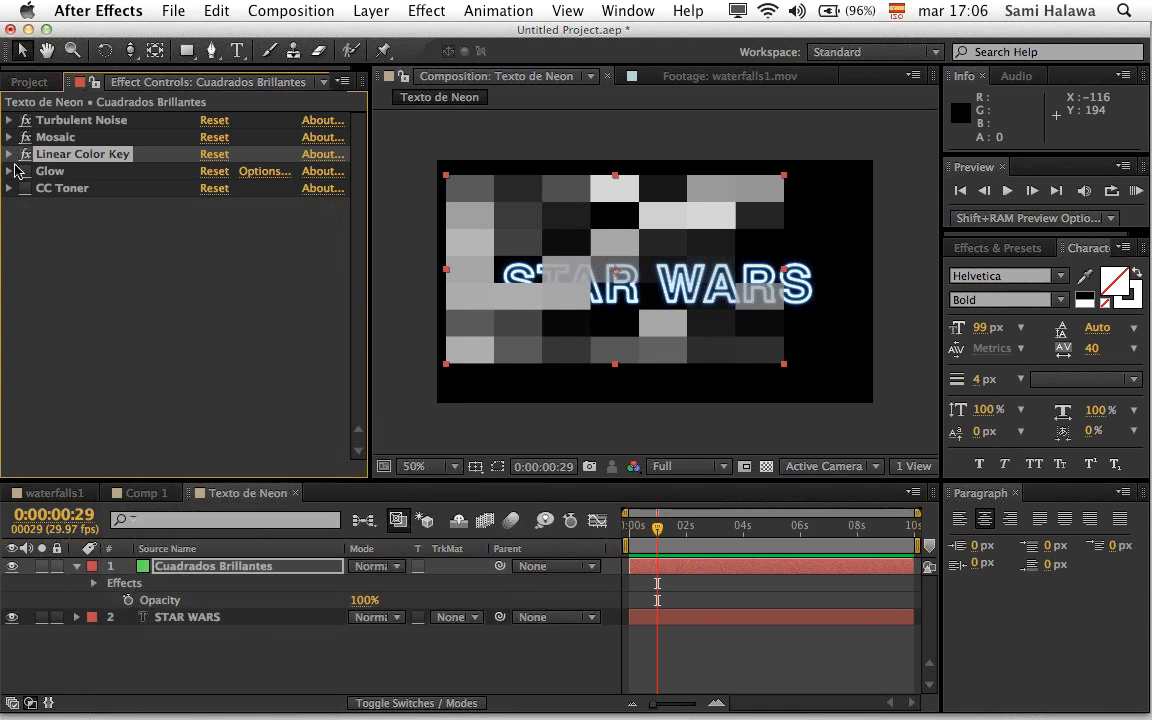
Step: Resample the Linear Color Key's Key Color from a medium gray mosaic square below the title's first letters and collapse the effect's settings
left_click(10, 155)
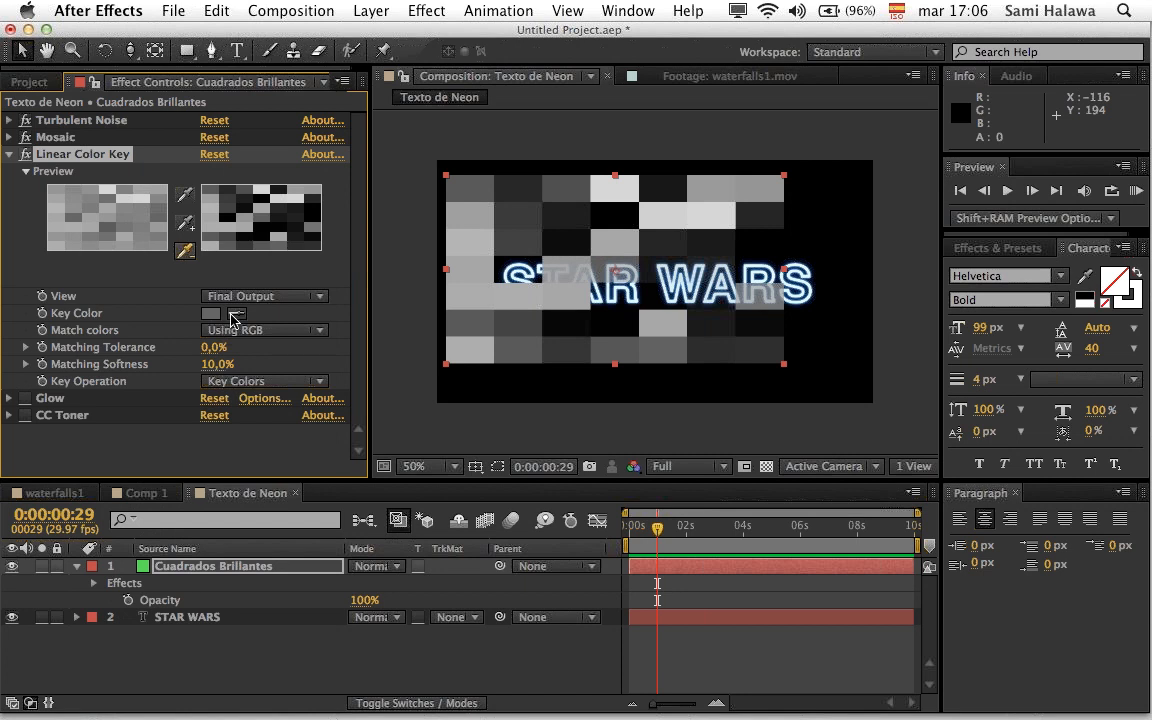
left_click(507, 274)
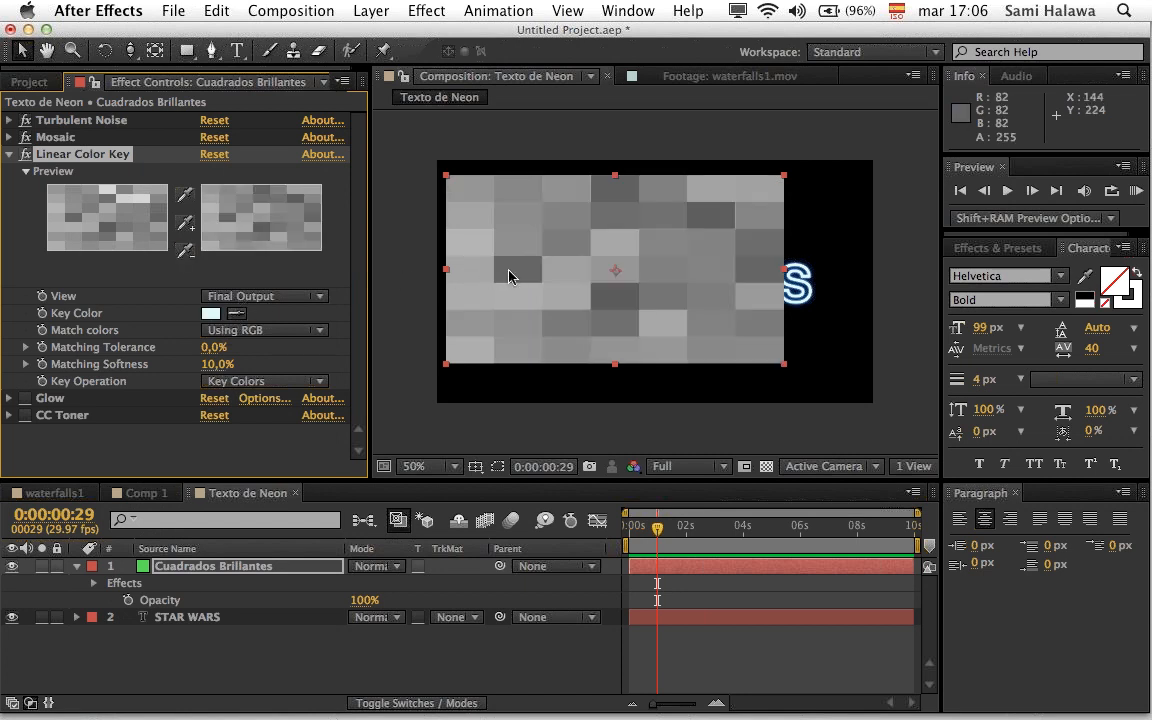
left_click(236, 313)
left_click(523, 320)
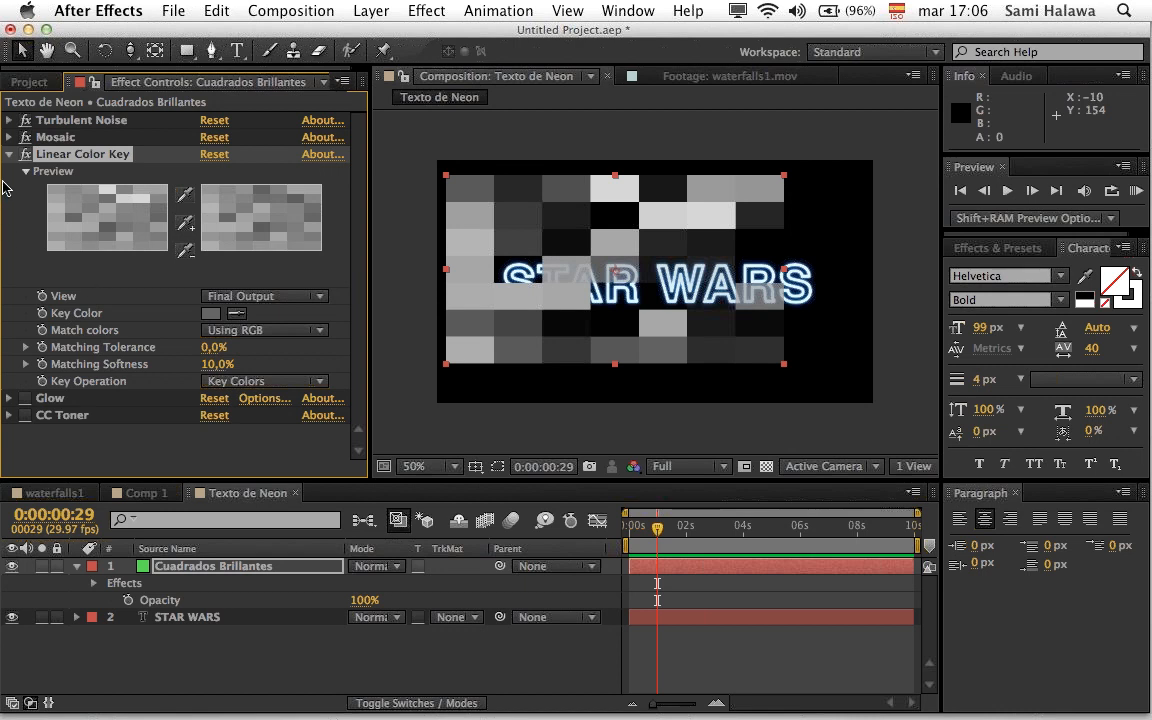
left_click(9, 155)
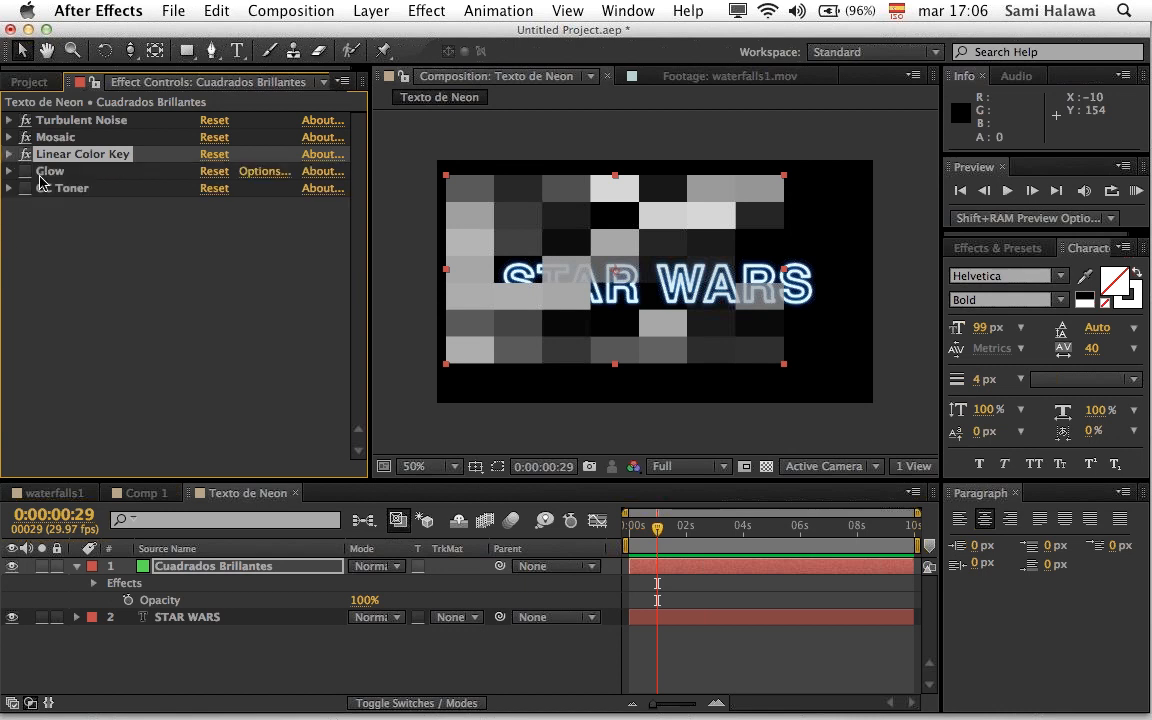
Step: Enable the Glow and CC Toner effects on the Cuadrados Brillantes layer and check the Linear Color Key settings
left_click(27, 171)
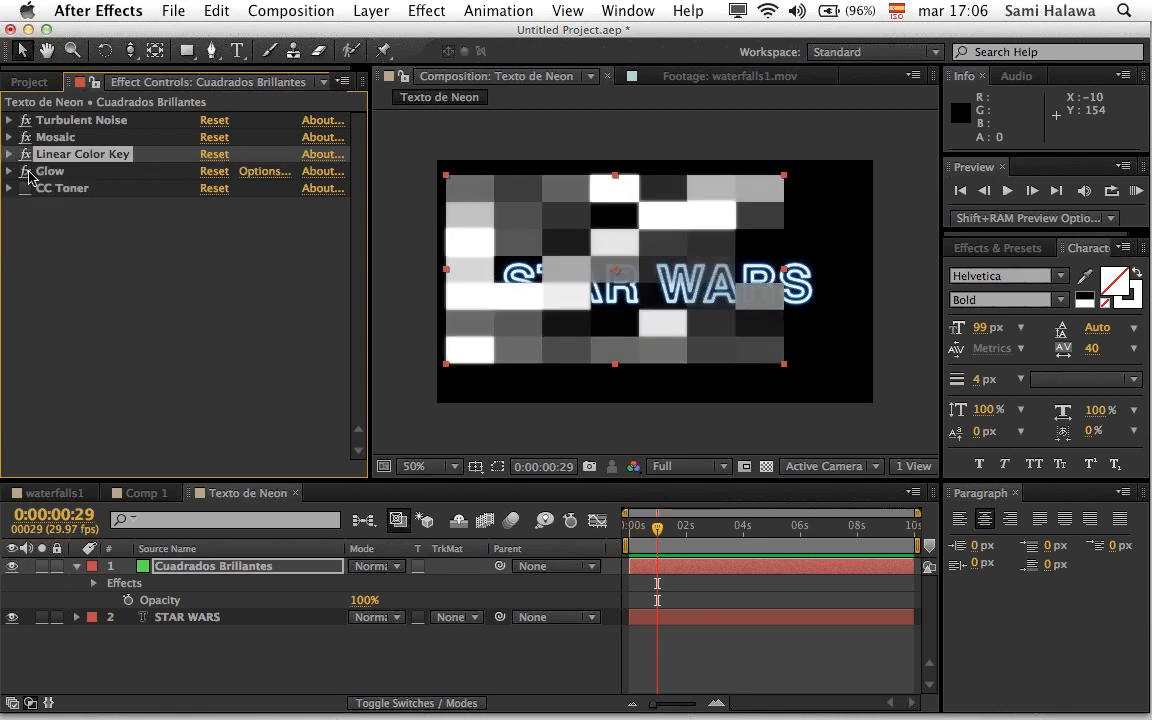
left_click(25, 188)
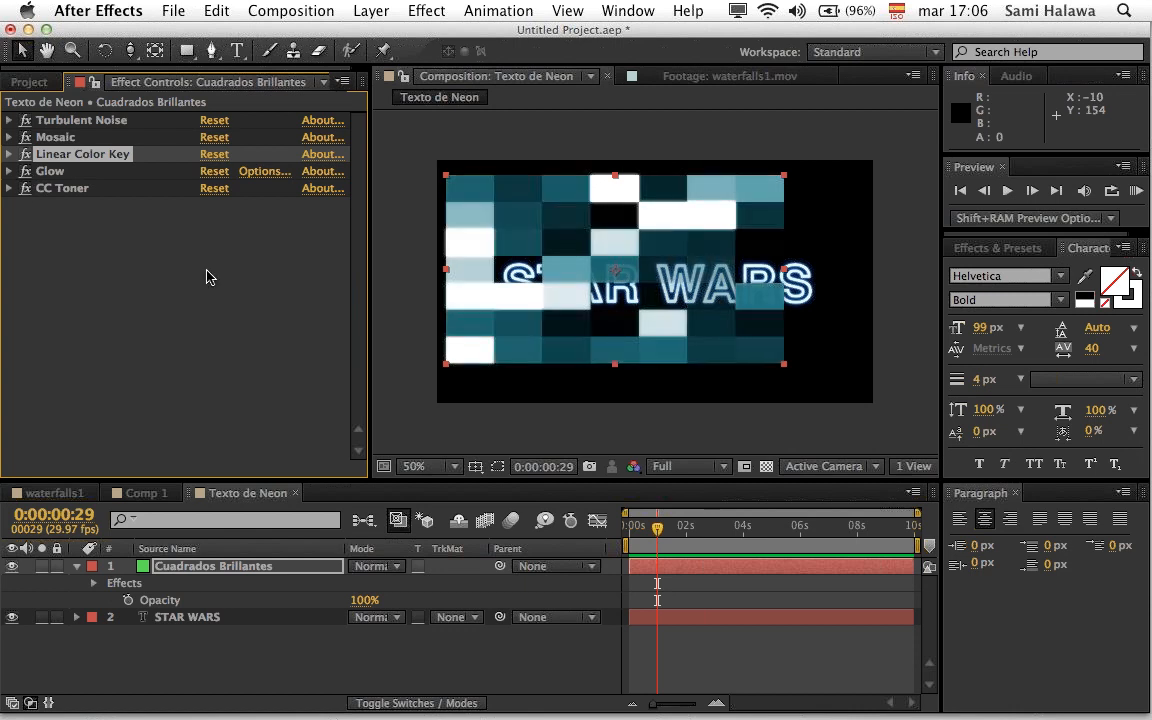
left_click(9, 155)
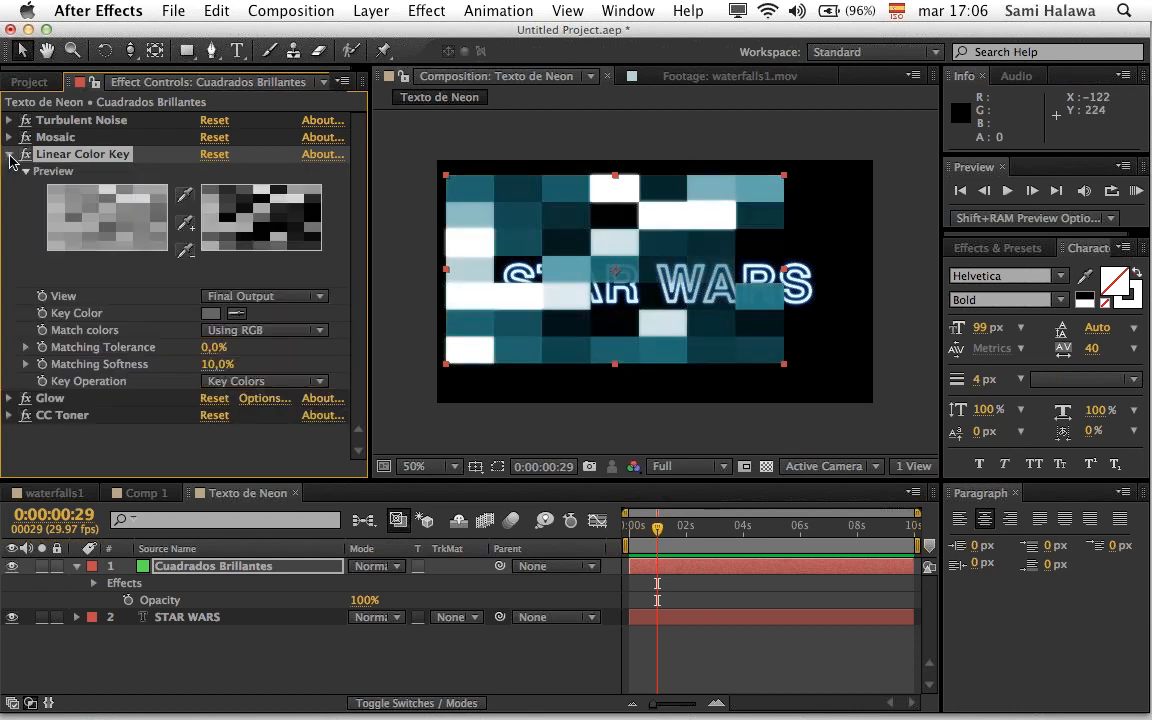
left_click(9, 154)
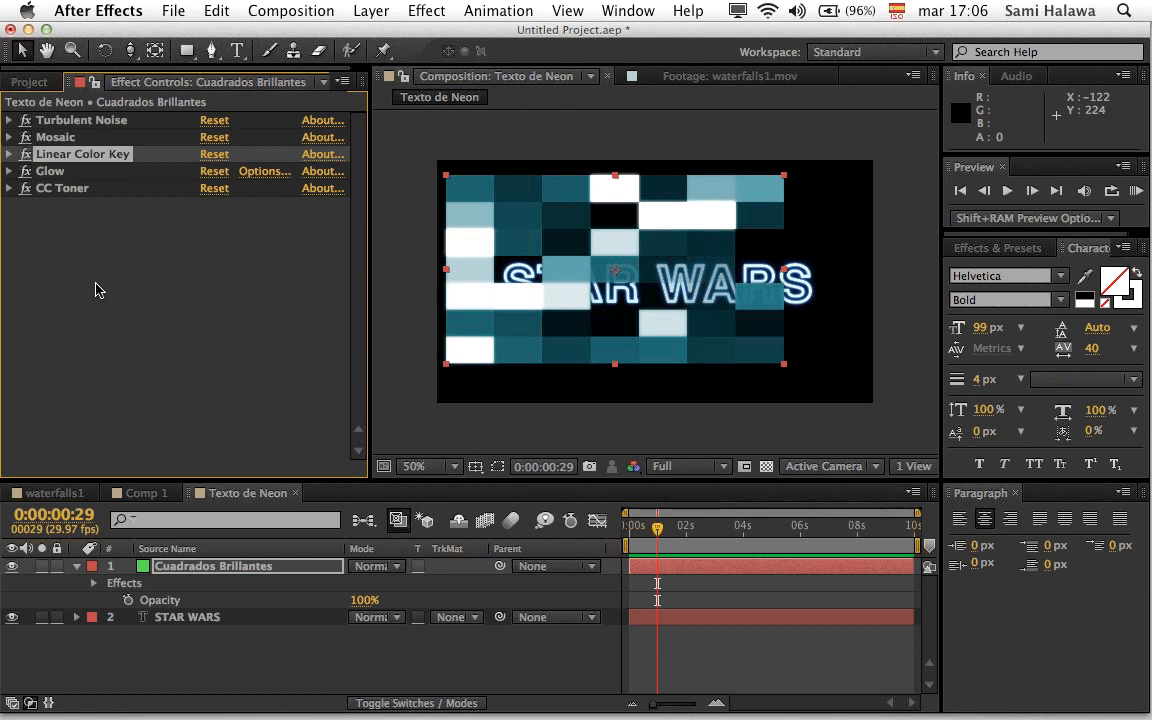
left_click(128, 282)
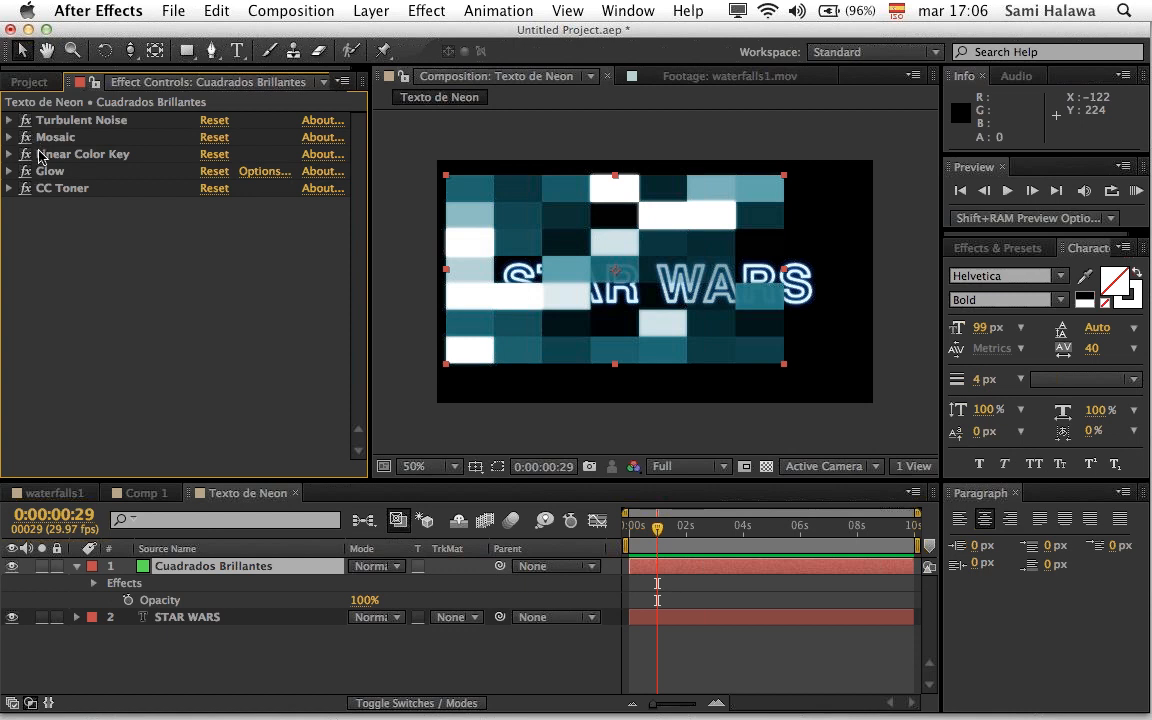
Step: Switch Glow and CC Toner off and on again to compare what each adds to the mosaic squares
left_click(25, 171)
left_click(25, 188)
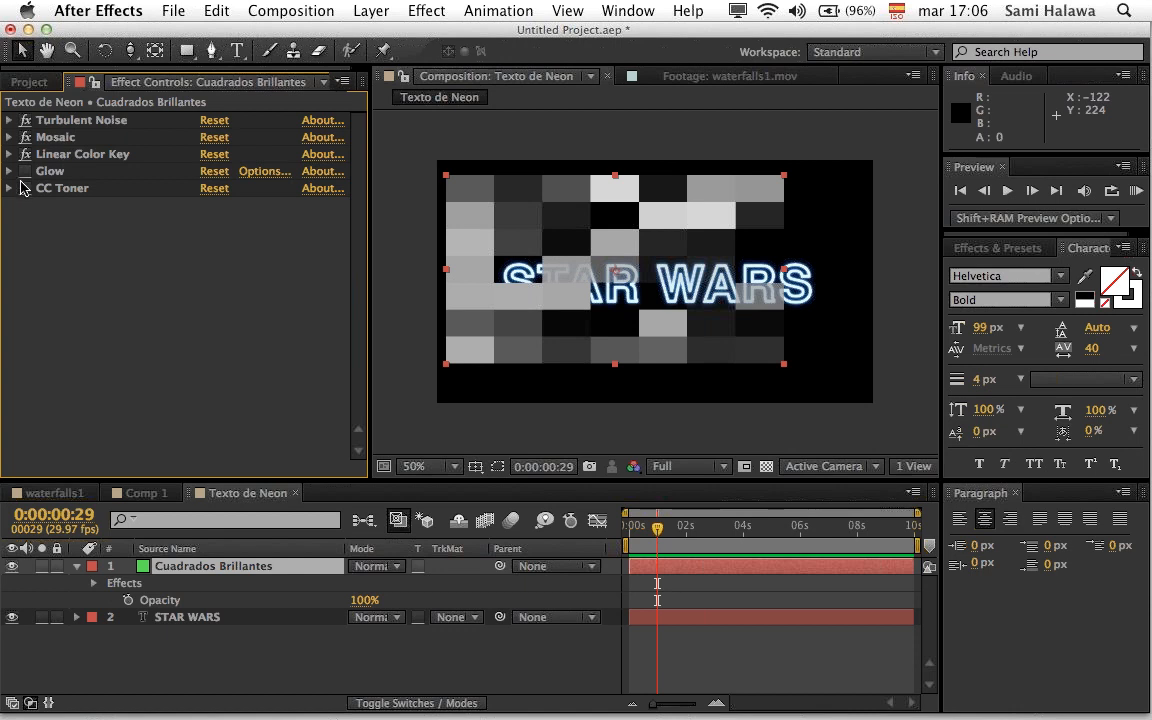
left_click(24, 171)
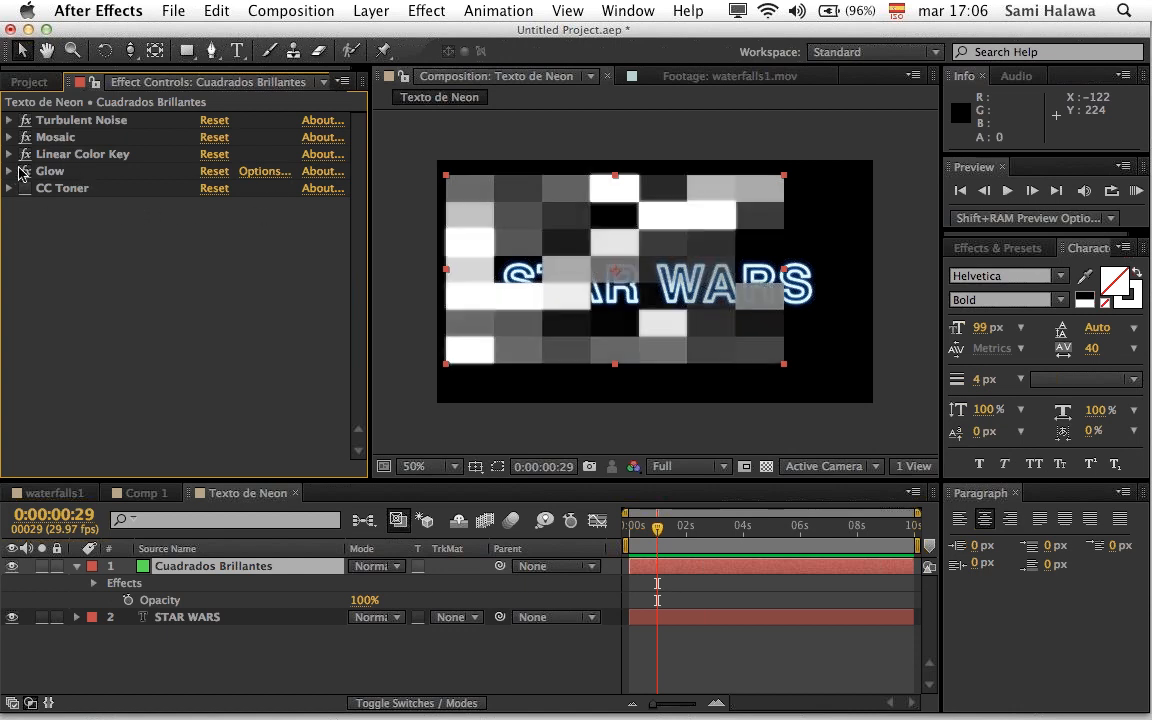
left_click(25, 188)
left_click(25, 189)
left_click(25, 188)
Step: Try Linear Color Key at the end of the effect stack, switching effects off and on to compare the look
left_click(48, 154)
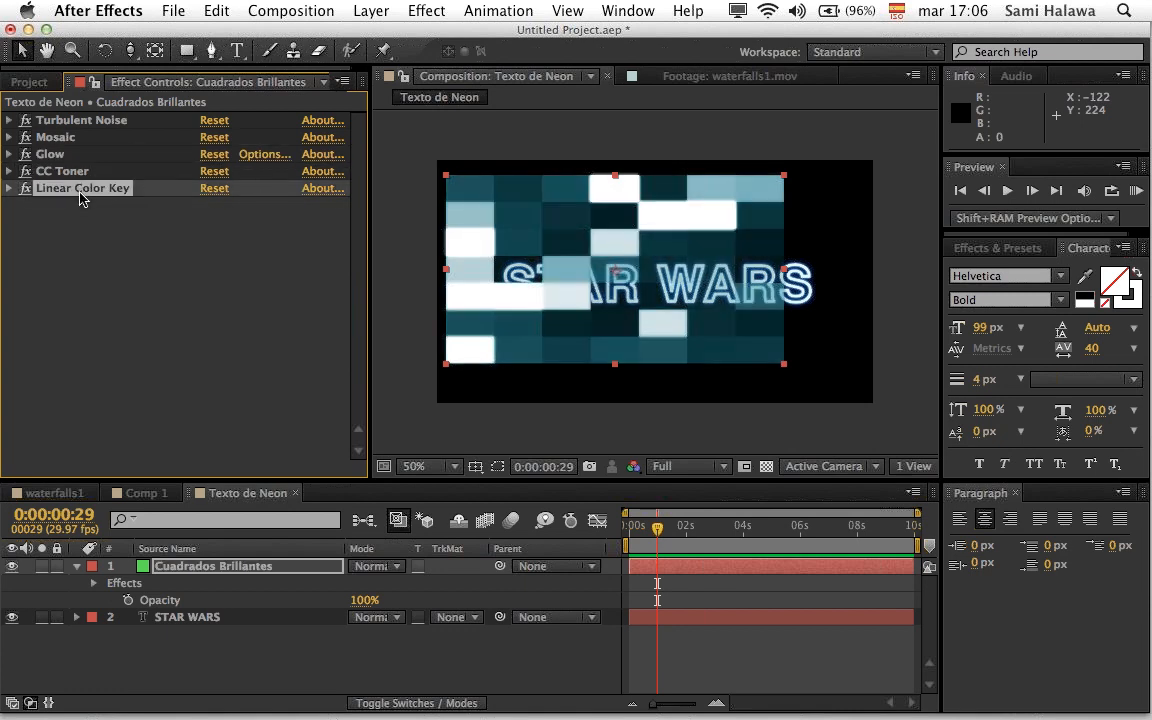
left_click(26, 172)
left_click(25, 137)
left_click(25, 154)
left_click(24, 172)
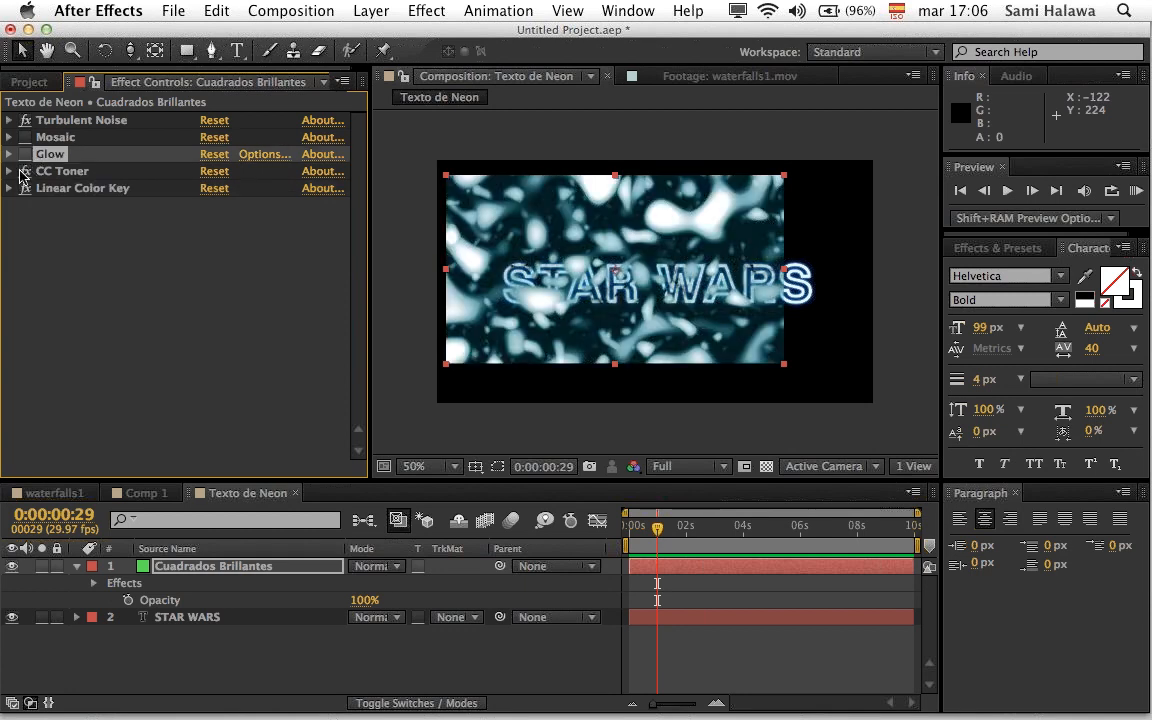
left_click(25, 137)
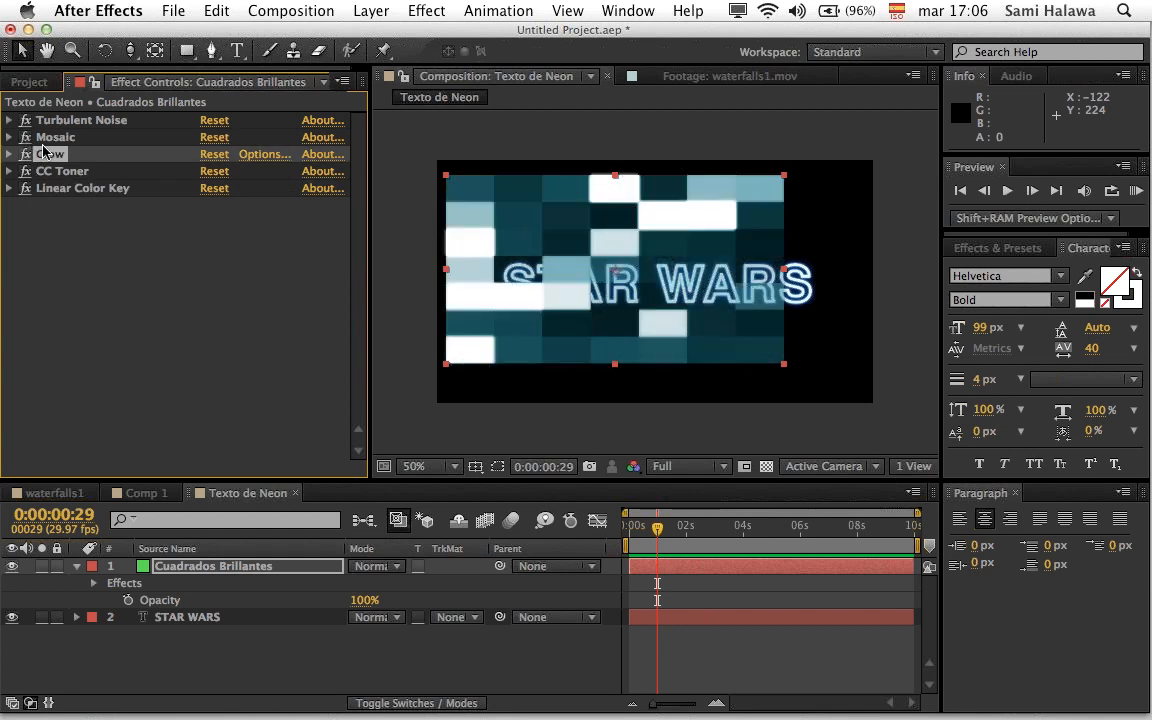
Step: Try the Mosaic effect above Turbulent Noise, enlarge the layer in the composition and undo the resize
left_click(49, 141)
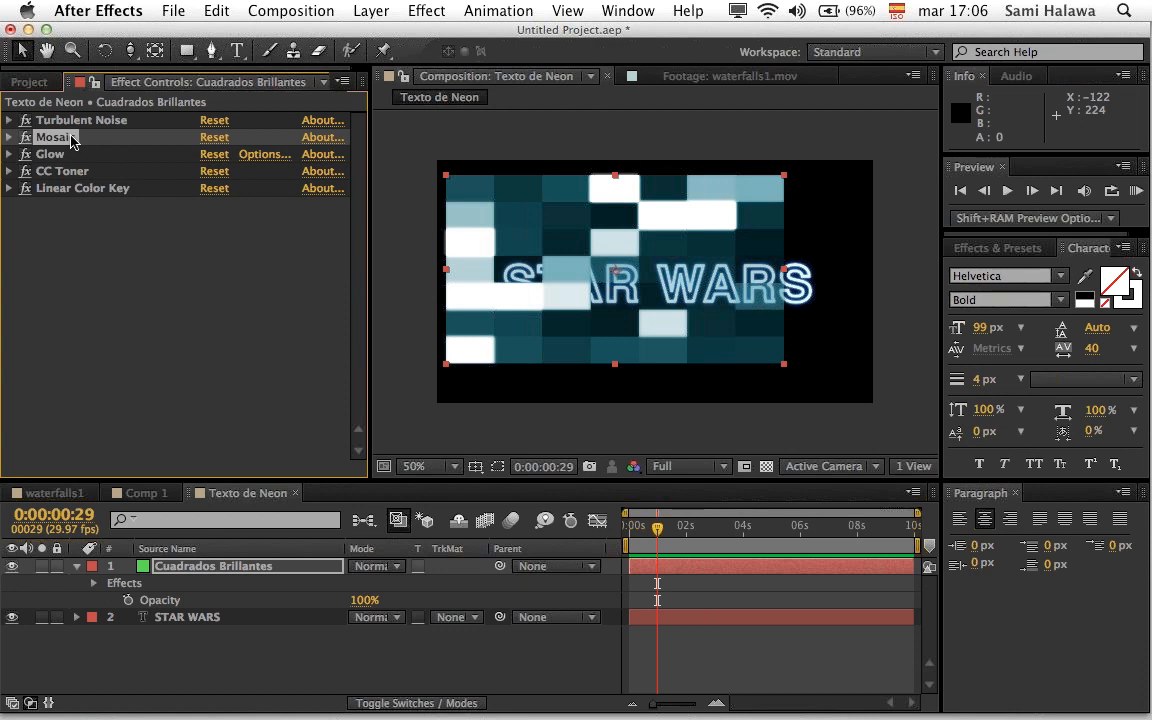
left_click_drag(86, 141, 100, 112)
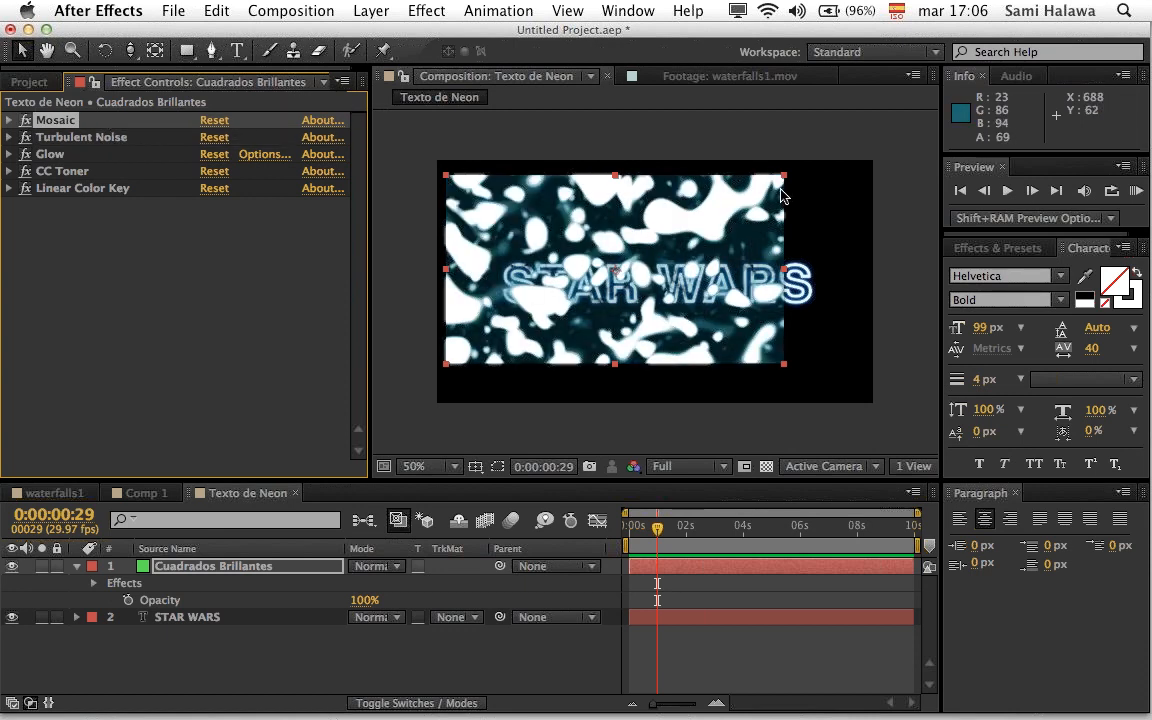
left_click_drag(784, 177, 885, 152)
key("super+z")
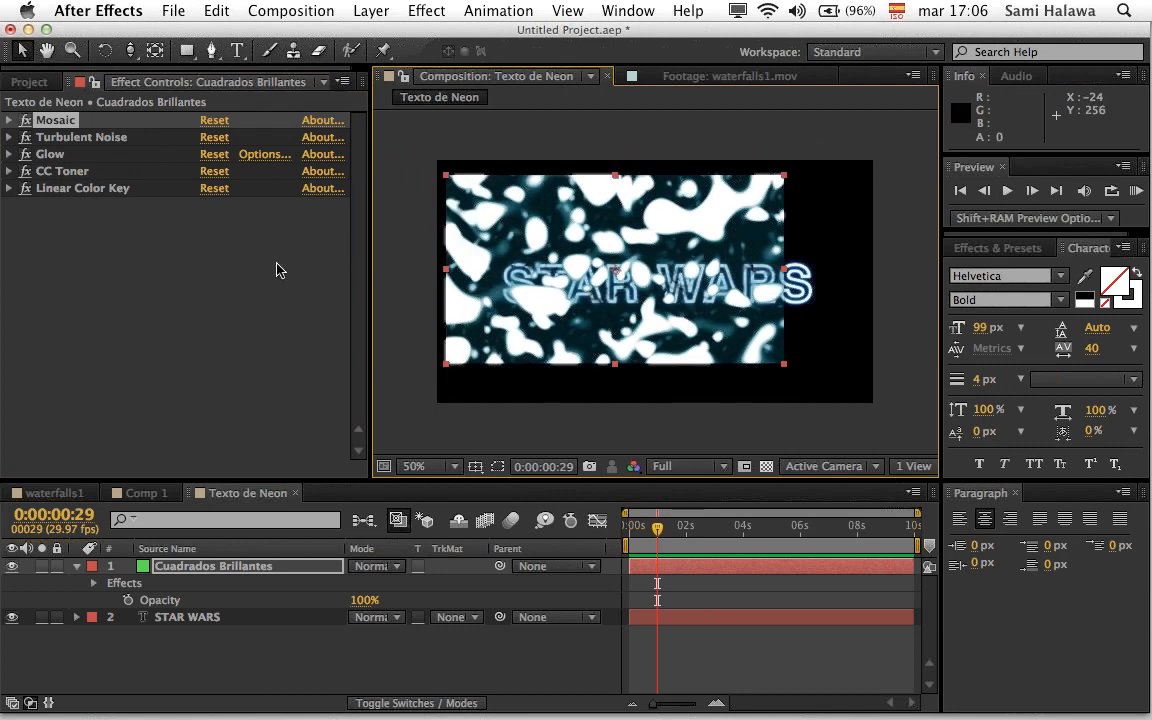
Step: Restore the effect order with Mosaic below Turbulent Noise and Linear Color Key directly above Glow
left_click(57, 142)
left_click_drag(55, 143, 66, 112)
left_click(66, 142)
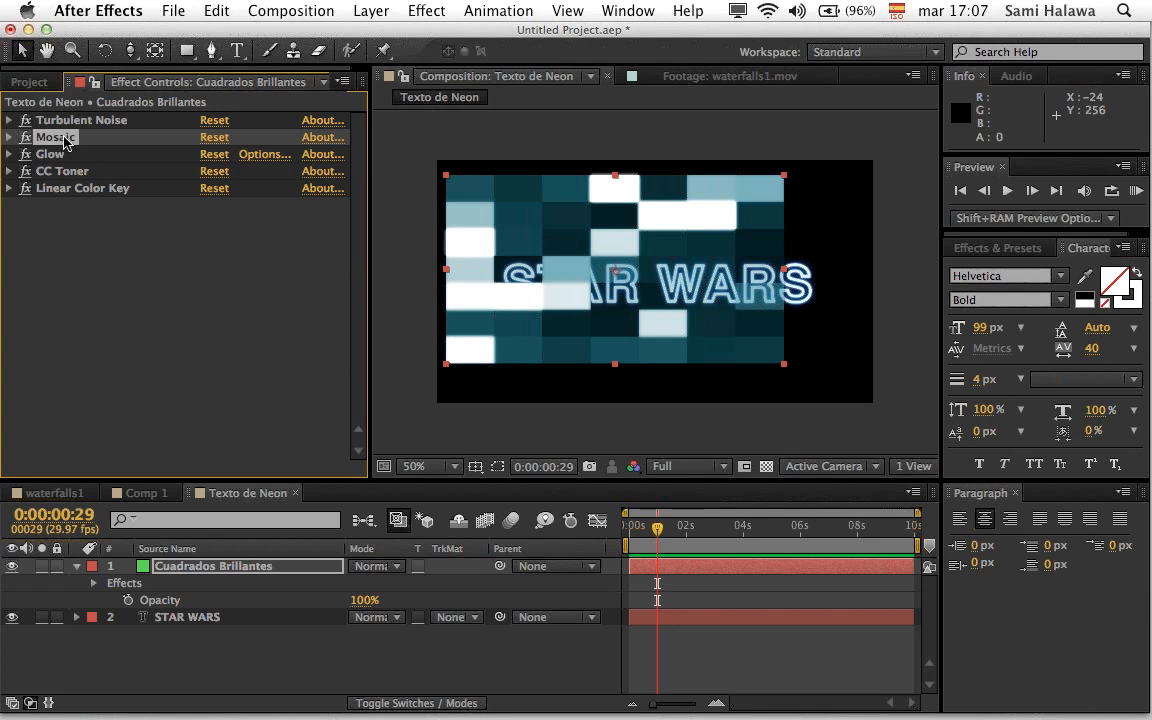
left_click(57, 155)
left_click_drag(45, 187, 60, 157)
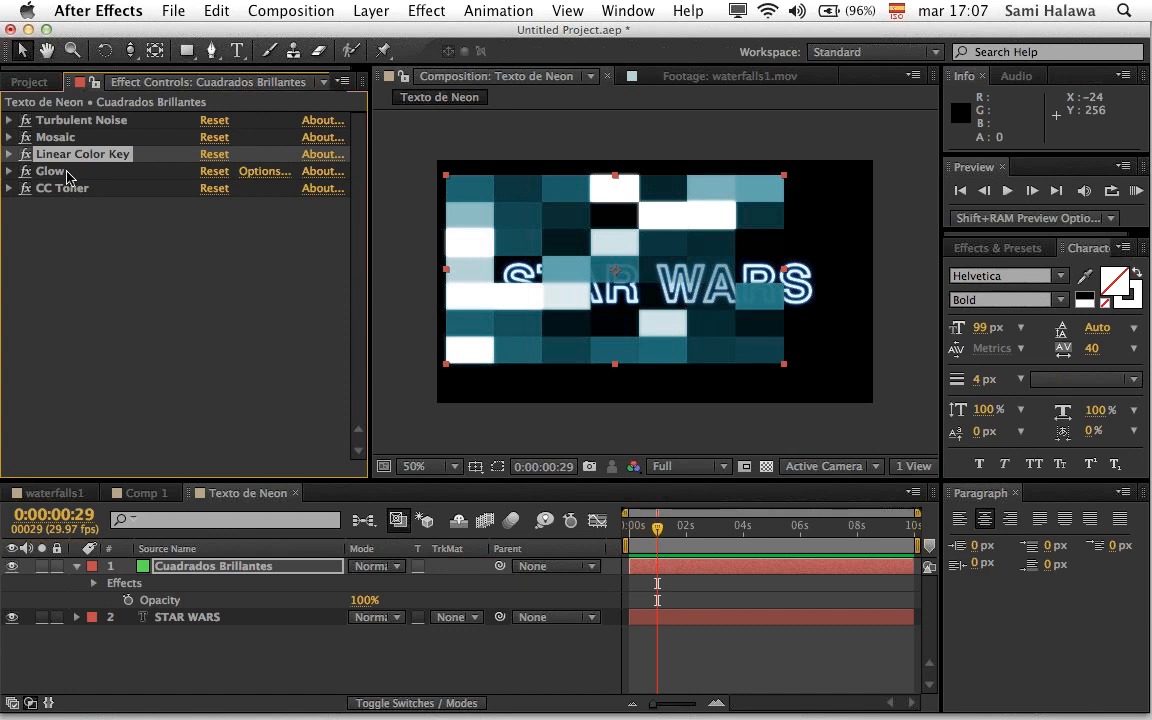
Step: Compare the squares with and without Glow and with and without CC Toner, leaving both effects enabled
left_click(66, 176)
left_click(27, 171)
left_click(27, 171)
left_click(27, 171)
left_click(27, 172)
left_click(26, 188)
left_click(26, 188)
left_click(26, 188)
left_click(26, 188)
Step: Enlarge the Cuadrados Brillantes layer slightly, move it to about 266, 175, and show the layer switches in the timeline
left_click_drag(786, 180, 801, 158)
left_click_drag(669, 226, 656, 222)
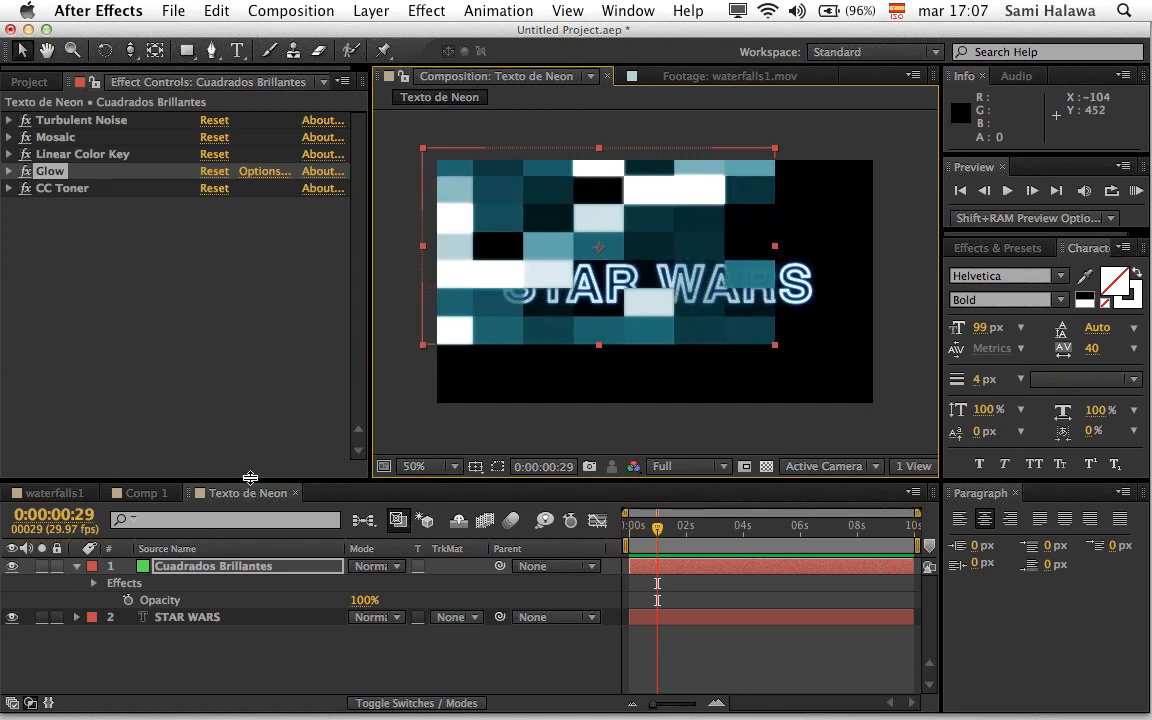
left_click(74, 567)
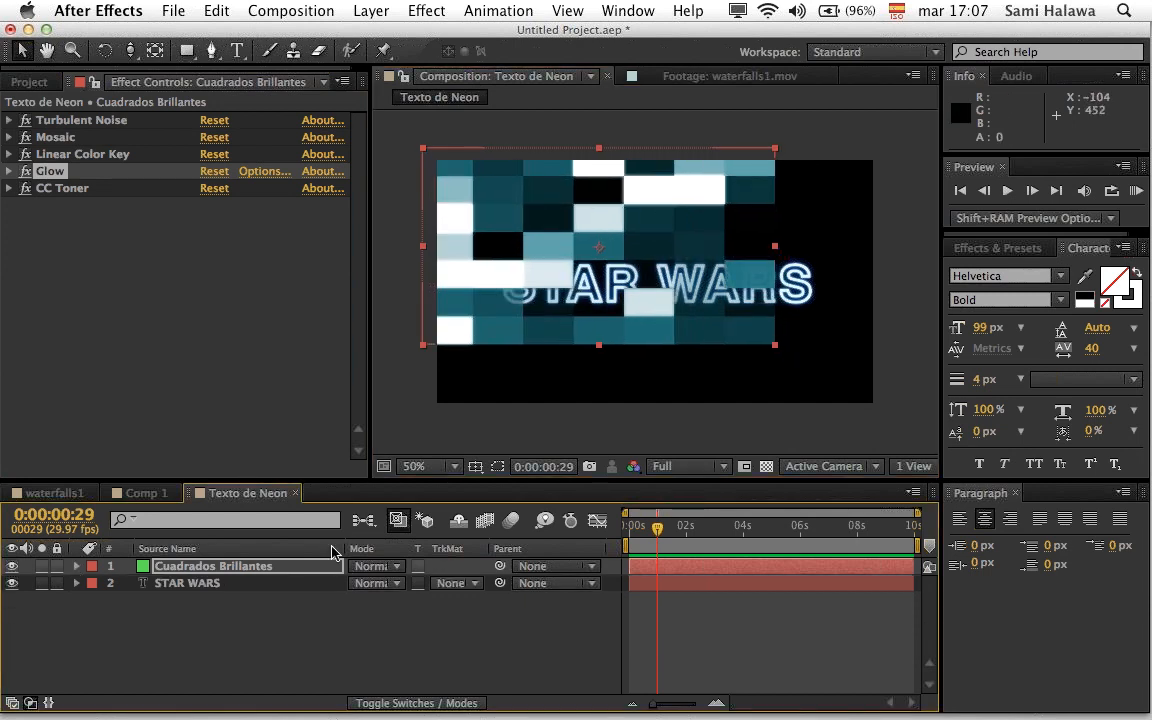
left_click(386, 703)
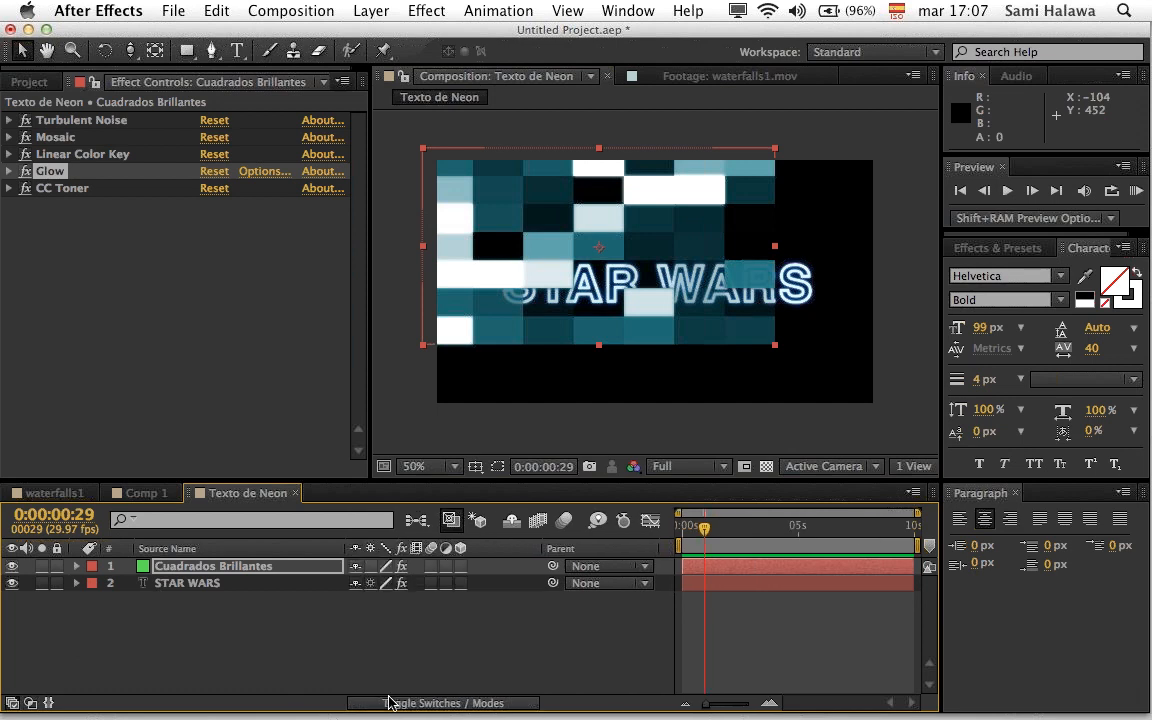
left_click_drag(607, 318, 578, 319)
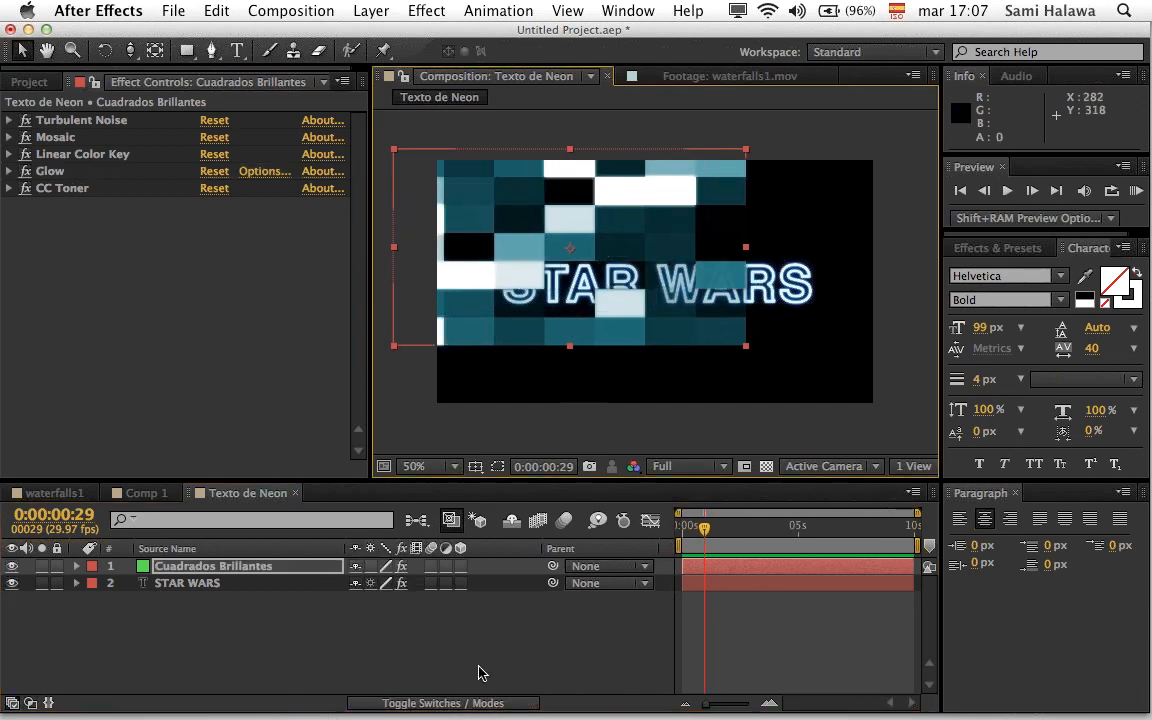
Step: Make the Cuadrados Brillantes layer 3D and move it toward the camera to about 272, 141.7, -490
left_click(460, 566)
left_click(297, 571)
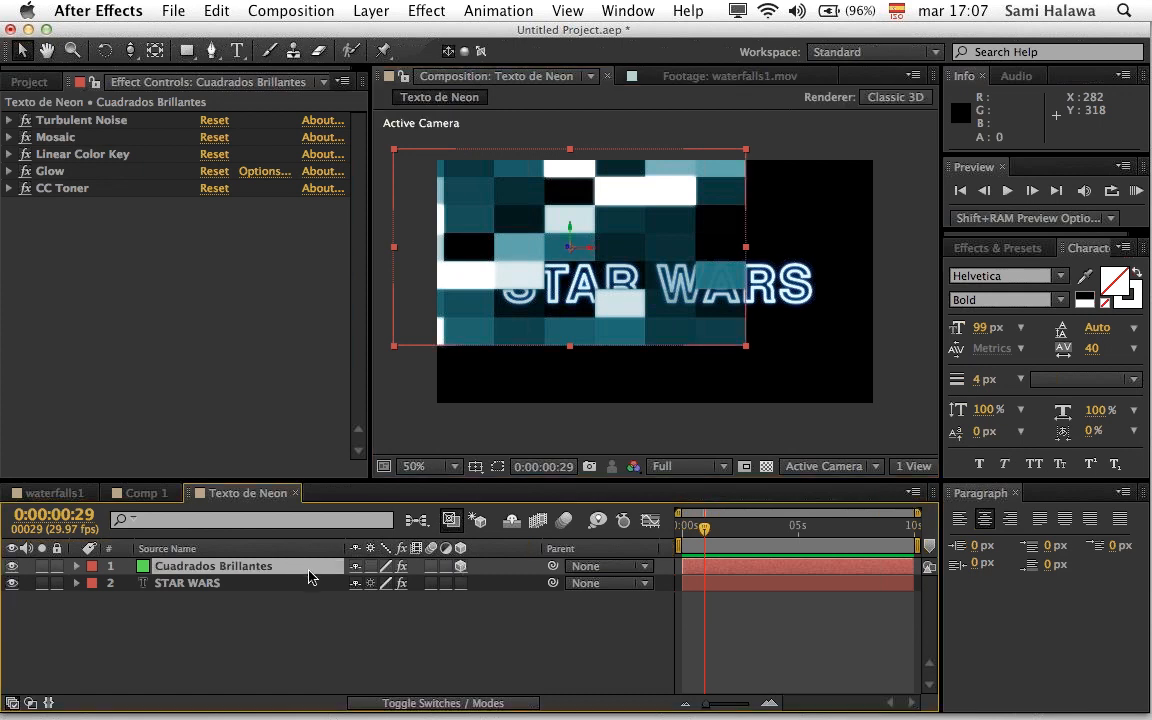
key("p")
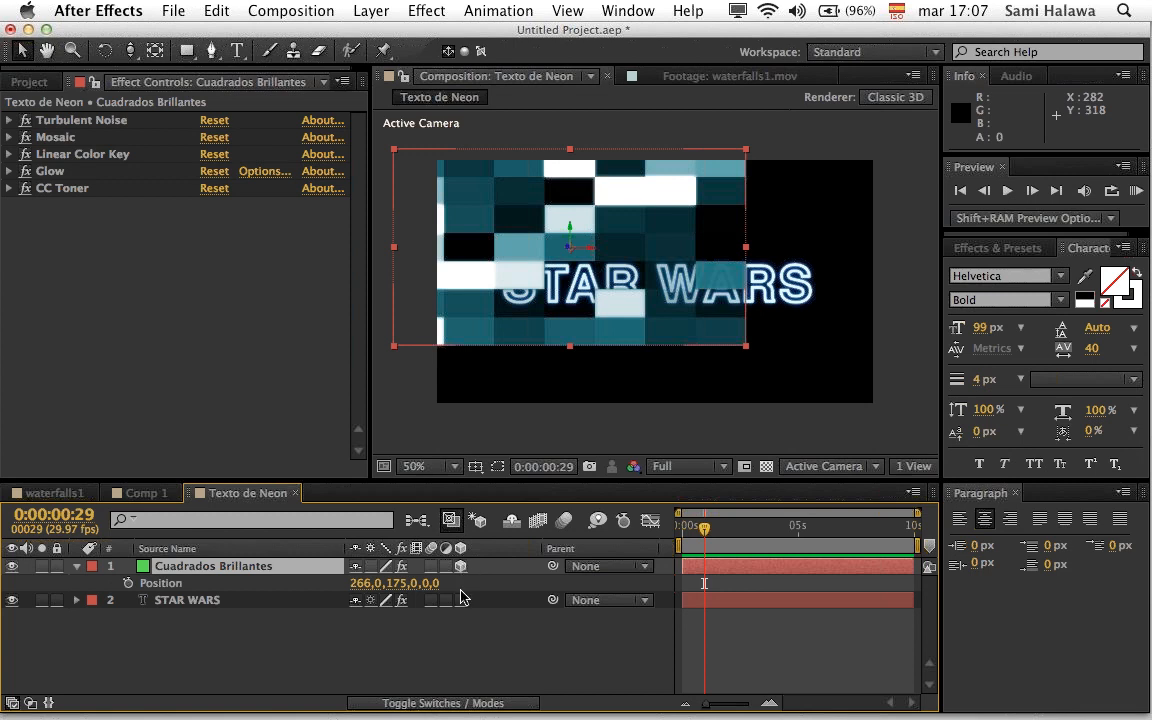
left_click_drag(428, 584, 290, 584)
left_click_drag(379, 583, 376, 583)
left_click_drag(594, 367, 599, 339)
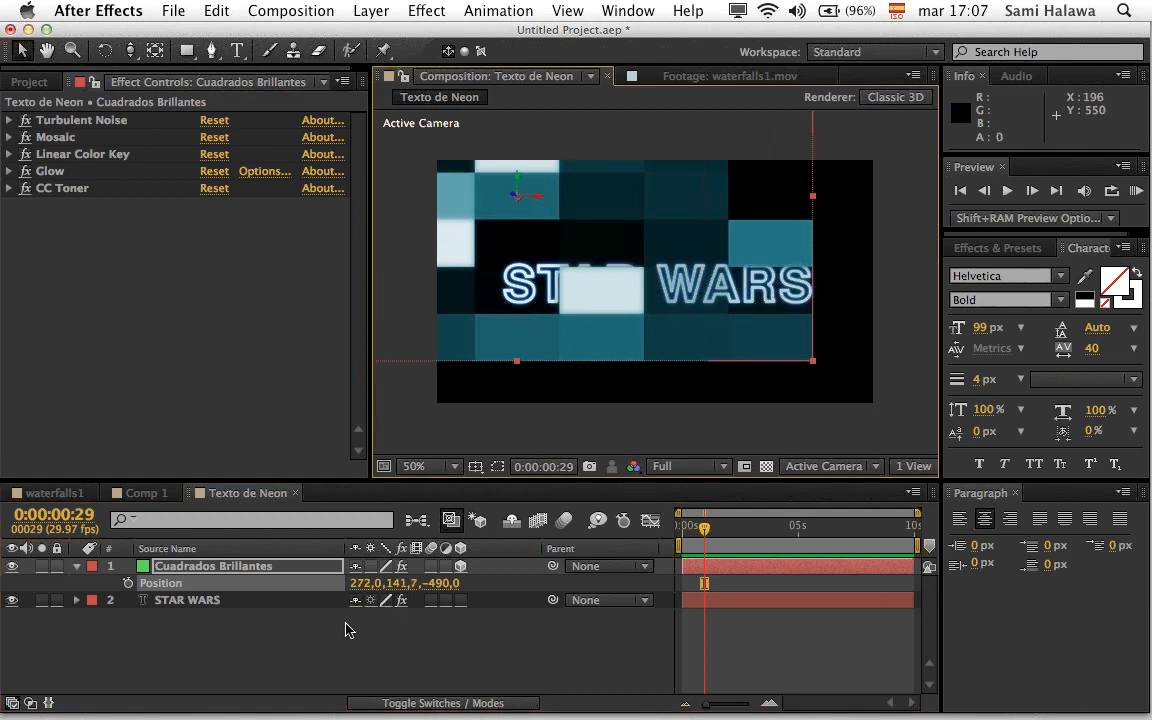
Step: Duplicate the Cuadrados Brillantes layer and push the duplicate back to a Z position of 20
key("super+d")
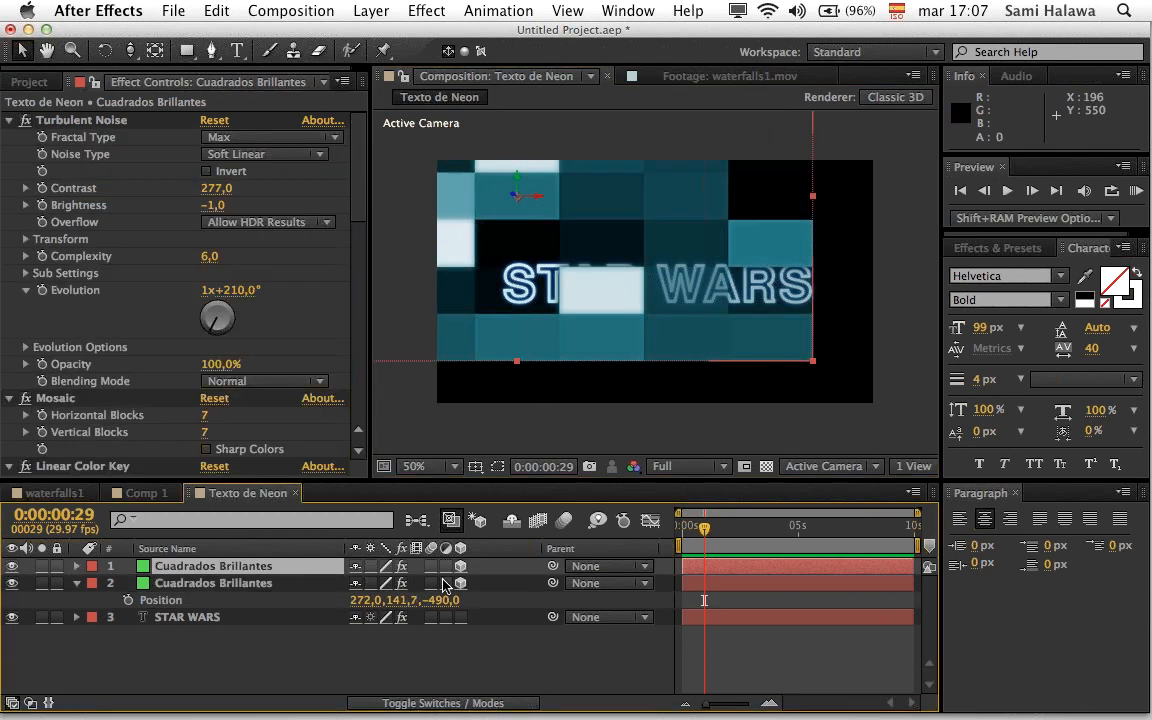
key("p")
left_click_drag(447, 588, 492, 580)
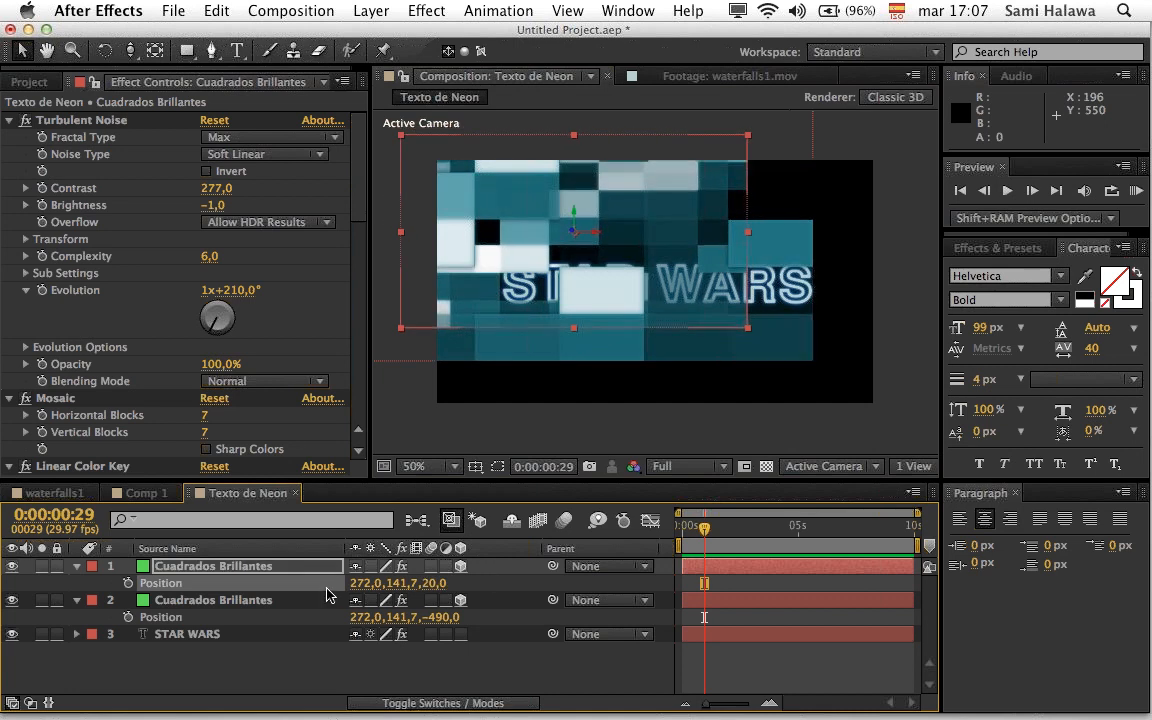
Step: Spread the two square layers apart, the rear one to about 626, 107 and the front one to about 249, 214
left_click_drag(662, 206, 808, 187)
left_click_drag(495, 342, 476, 403)
left_click_drag(822, 170, 850, 171)
Step: Rename the second Cuadrados Brillantes layer as Cuadrados Brillantes 2
left_click(215, 567)
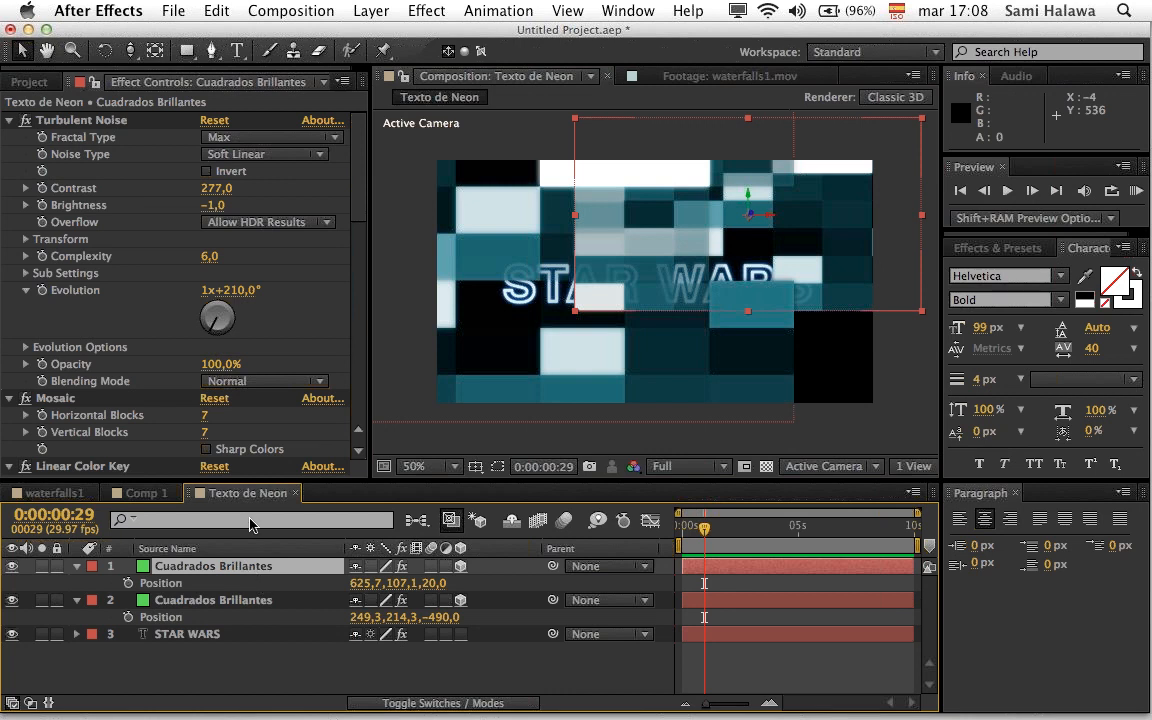
left_click(245, 600)
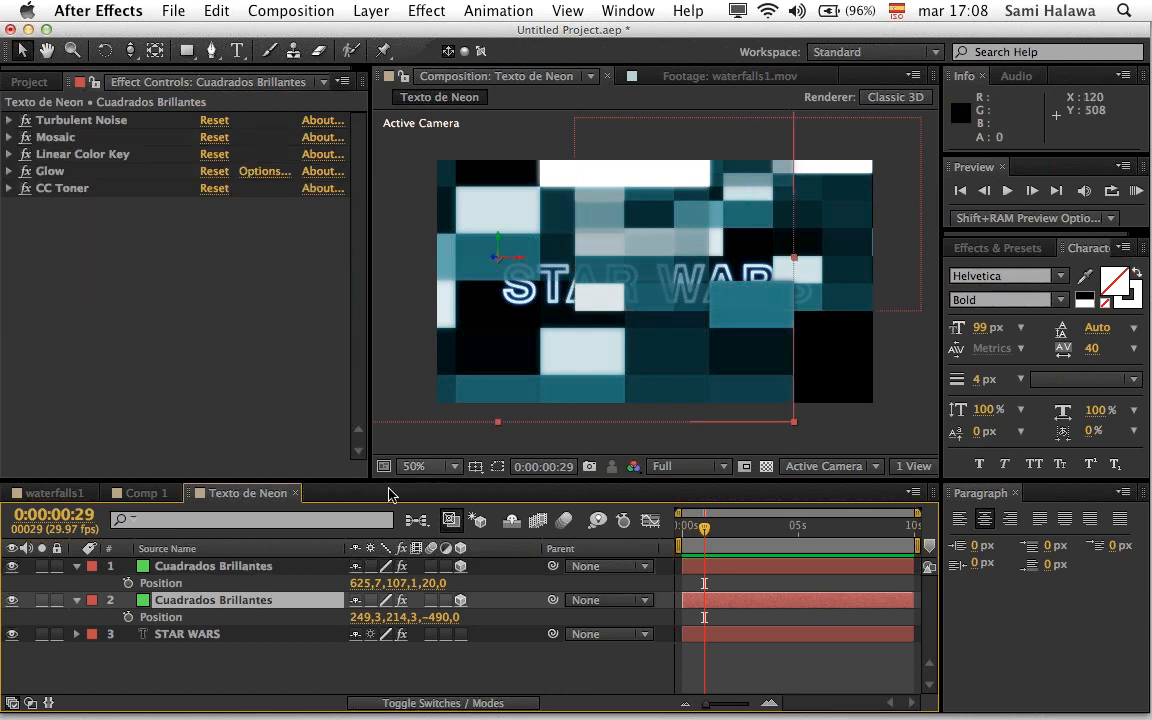
left_click(224, 567)
key("Return")
left_click(249, 600)
key("Return")
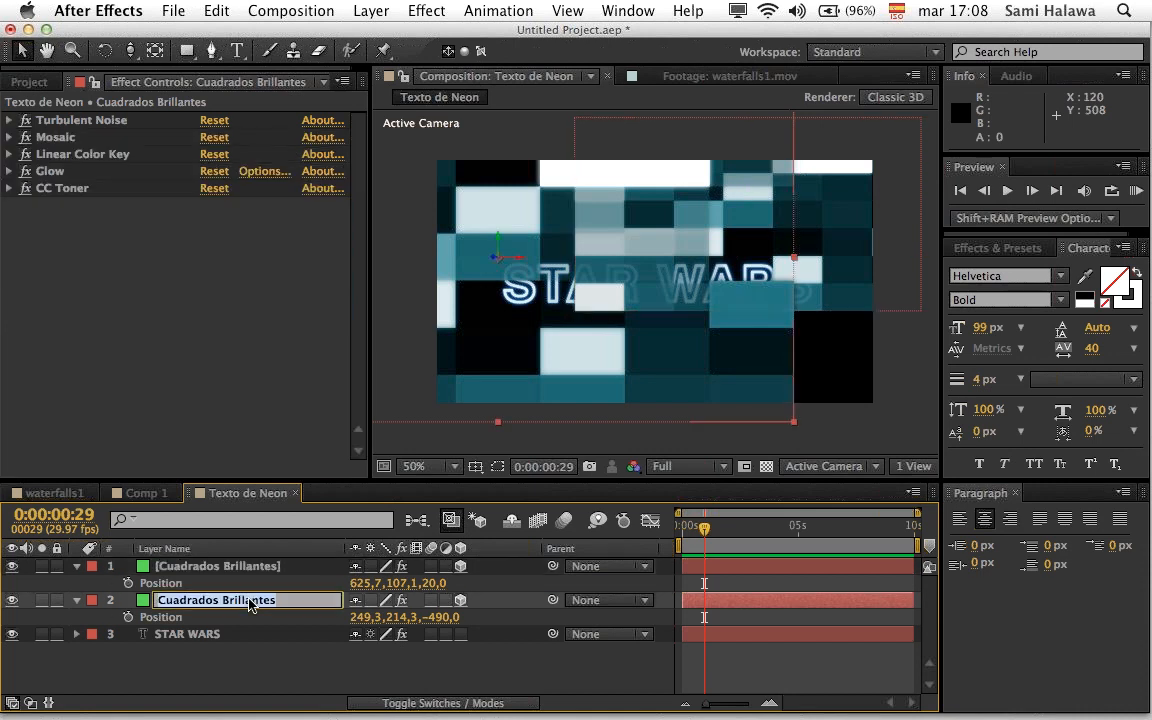
key("Right")
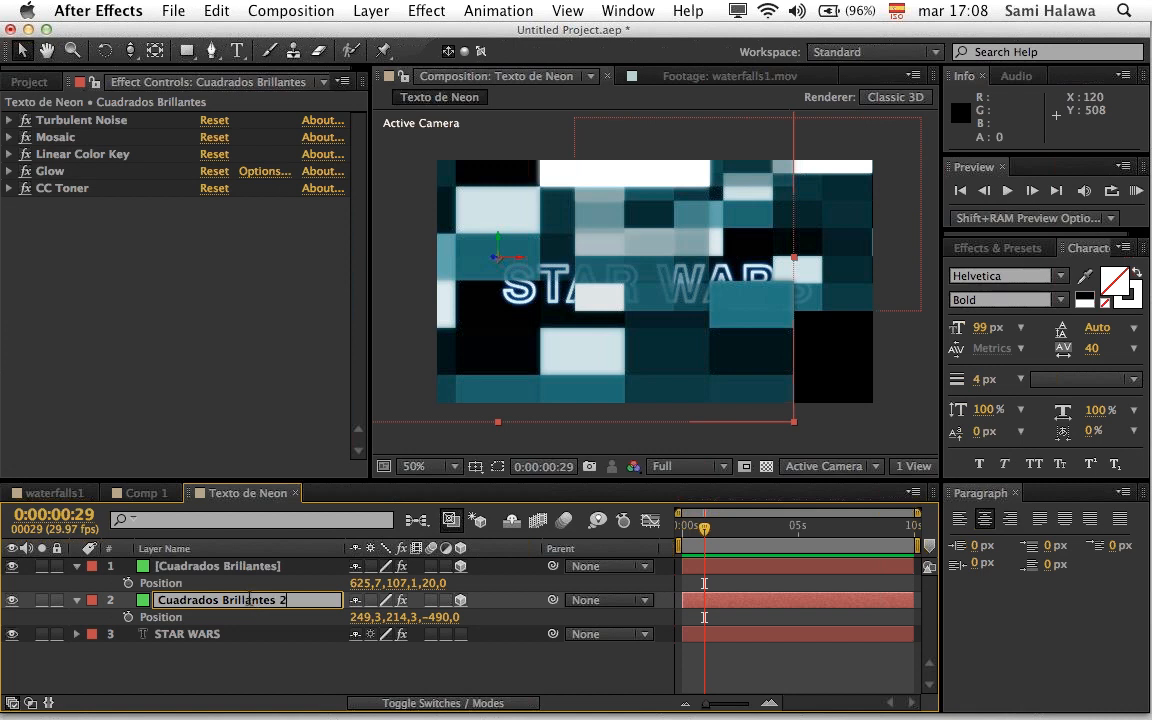
key("Return")
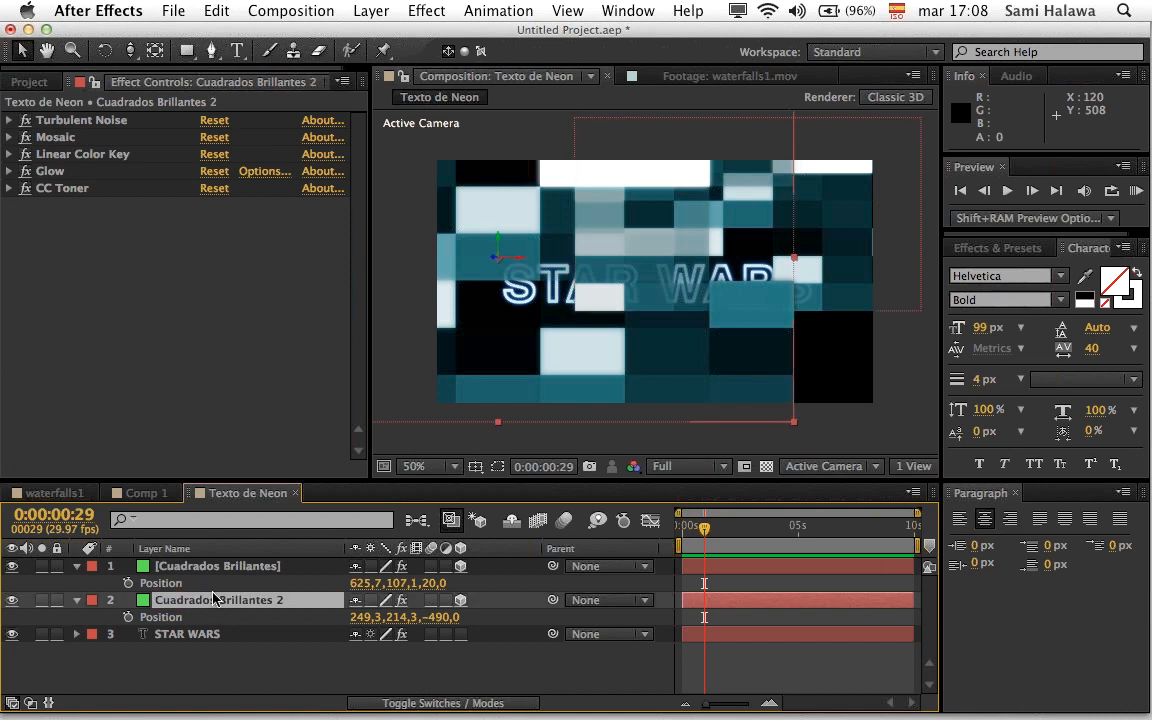
Step: Set the Turbulent Noise Evolution to 2x+222° and Brightness to -7 on Cuadrados Brillantes 2
left_click(10, 120)
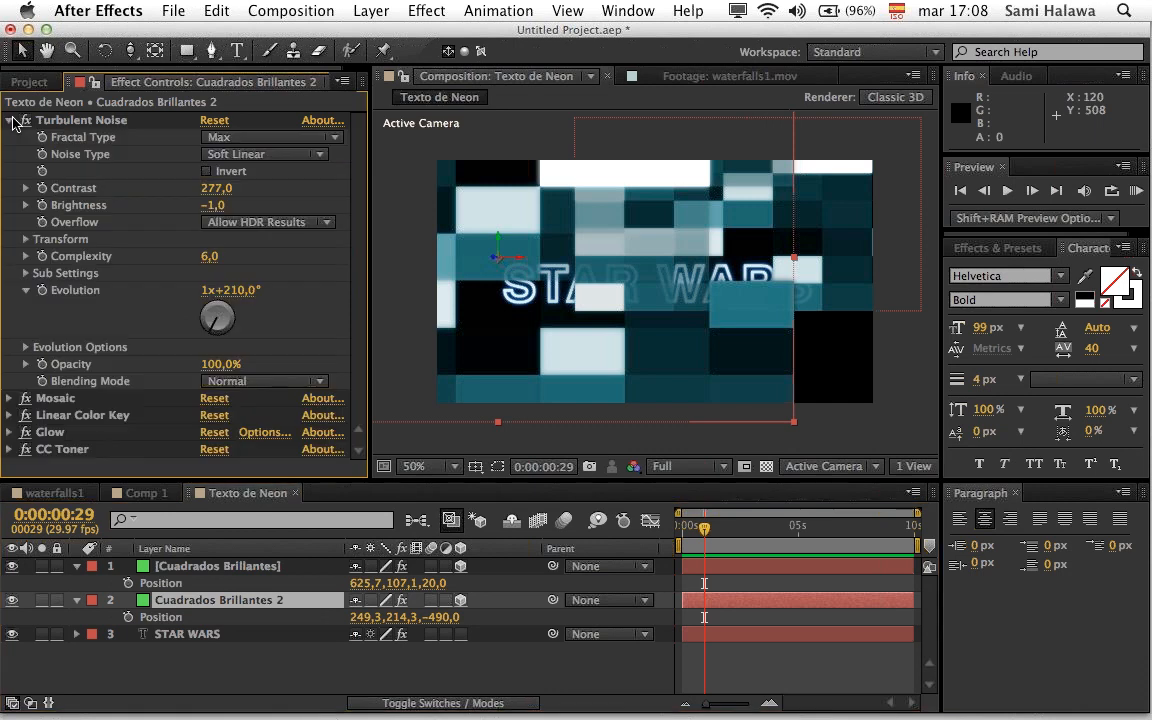
left_click_drag(235, 300, 640, 312)
mouse_move(224, 204)
left_mouse_down()
mouse_move(246, 205)
mouse_move(208, 205)
left_mouse_up()
Step: Move Cuadrados Brillantes 2 to about 73, 201 and the Cuadrados Brillantes layer to about 705, 213
left_click_drag(476, 265, 380, 253)
left_click_drag(817, 297, 856, 342)
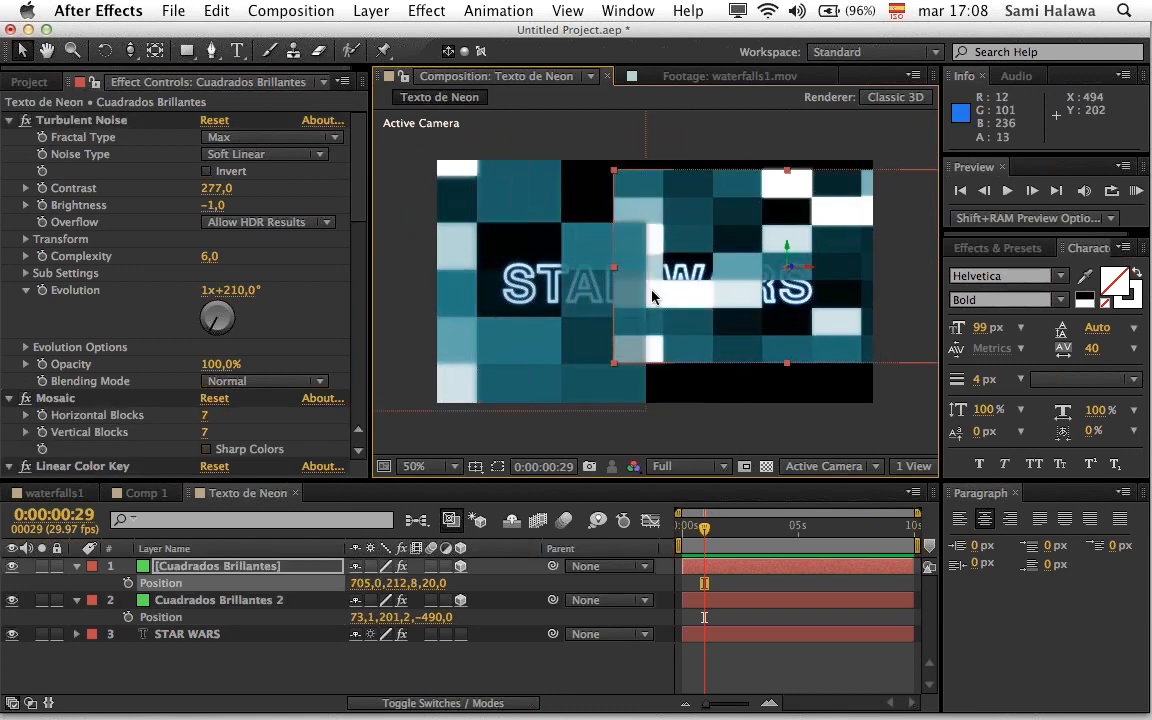
Step: Set the Cuadrados Brillantes layer's Z Rotation to 48° and move Cuadrados Brillantes 2 to about 106, 267
key("r")
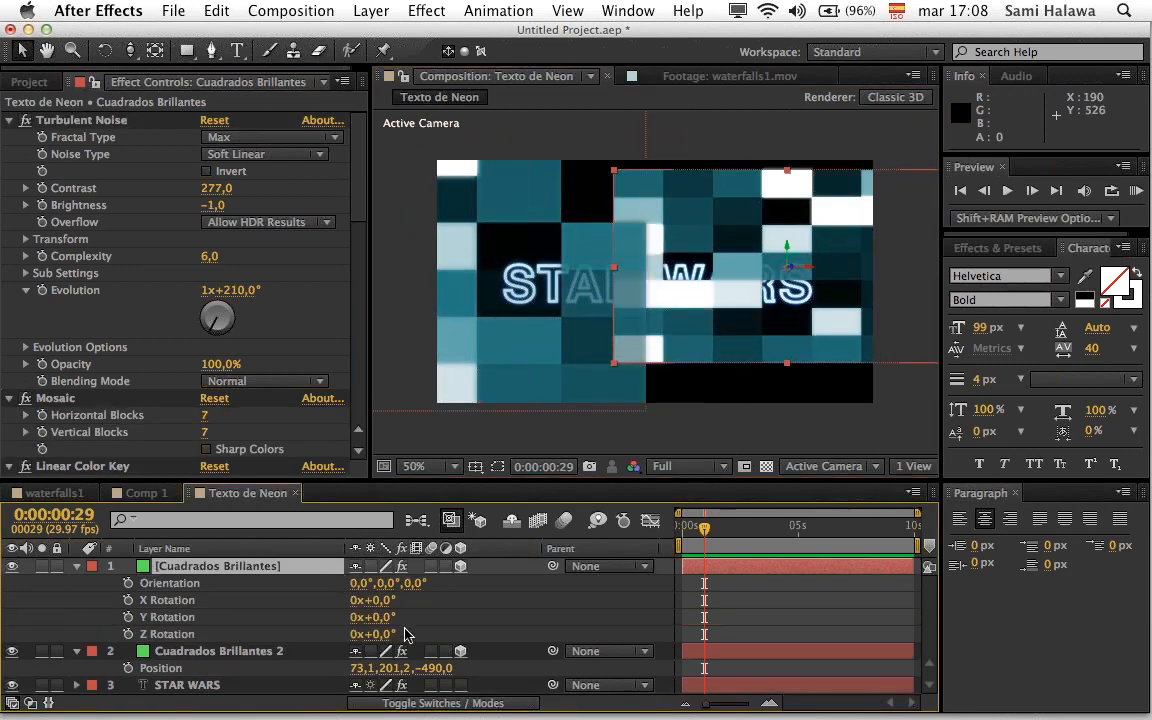
left_click_drag(386, 636, 455, 617)
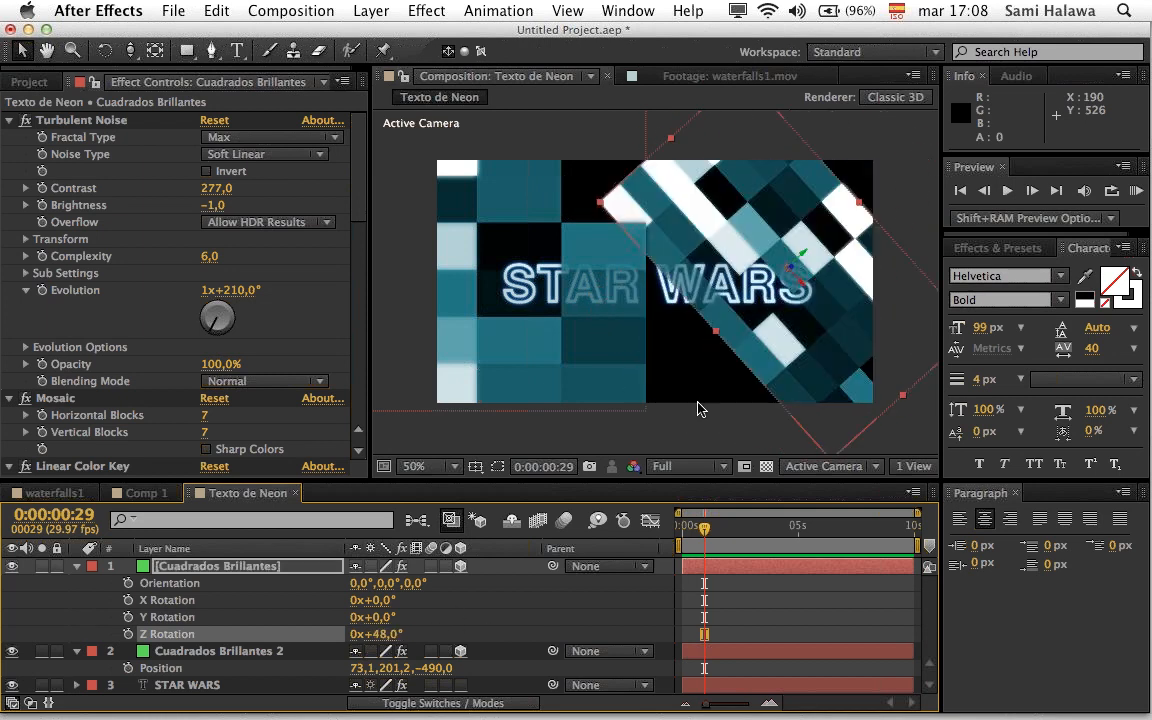
left_click_drag(535, 383, 596, 369)
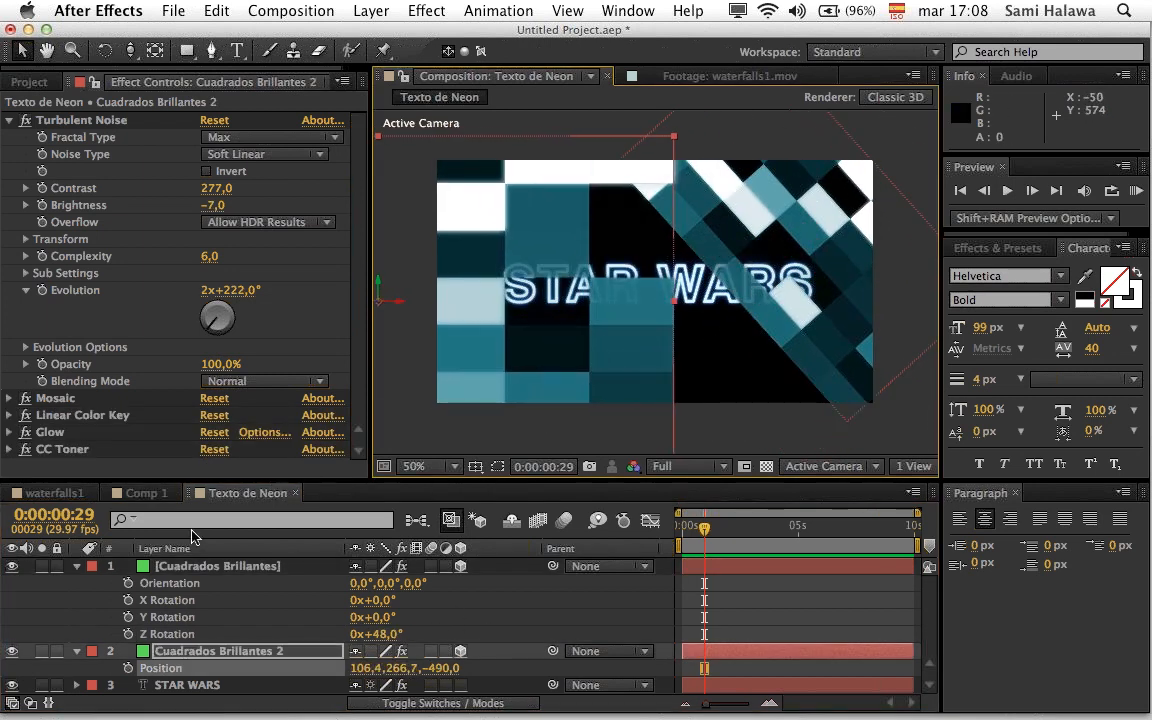
left_click(76, 566)
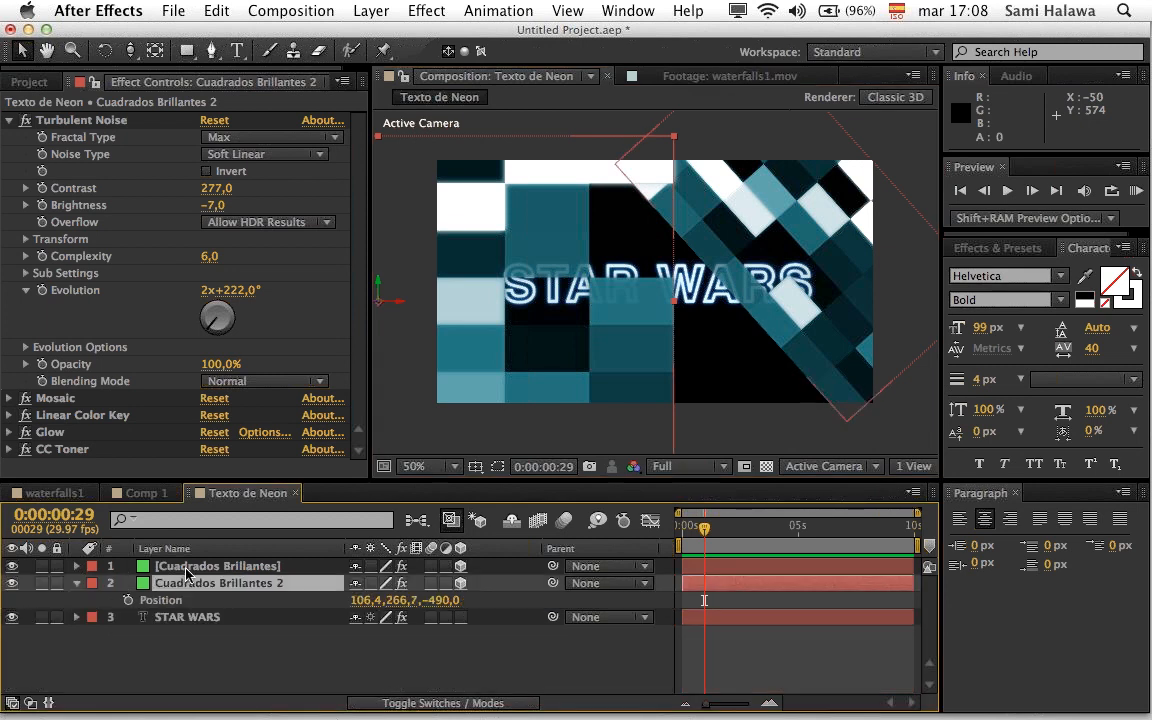
Step: Add a two-node camera named Camera 1 and make the STAR WARS text a 3D layer
left_click(220, 566)
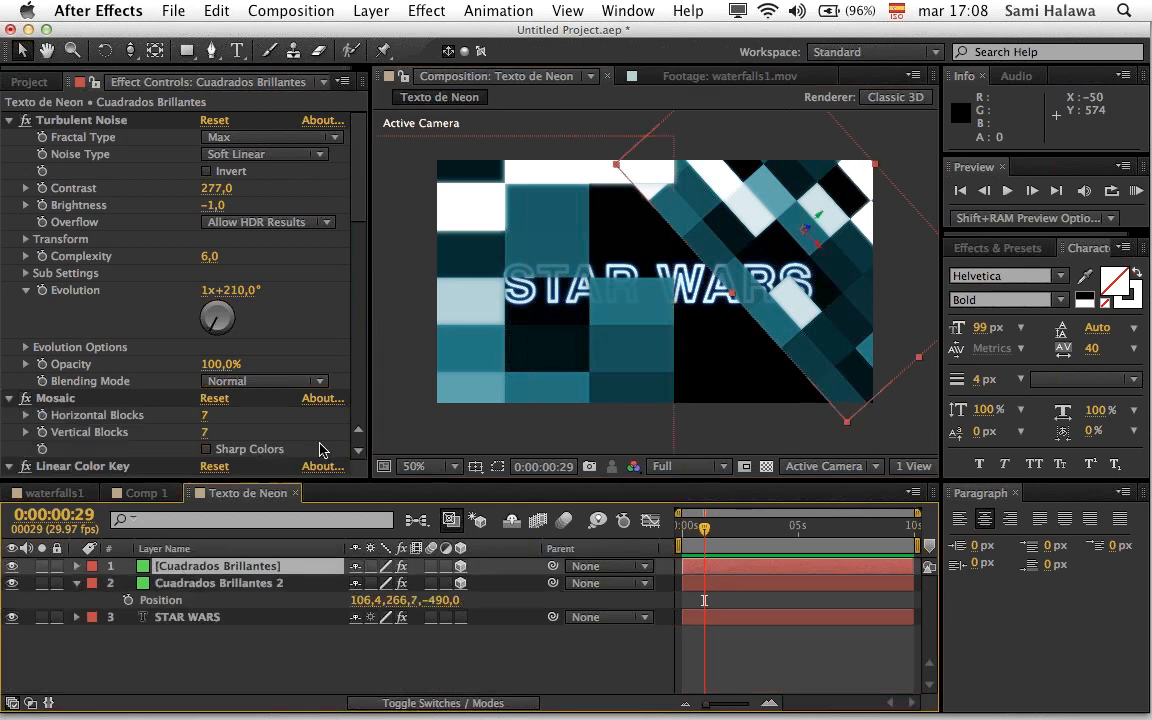
left_click(424, 10)
mouse_move(397, 37)
left_click(692, 99)
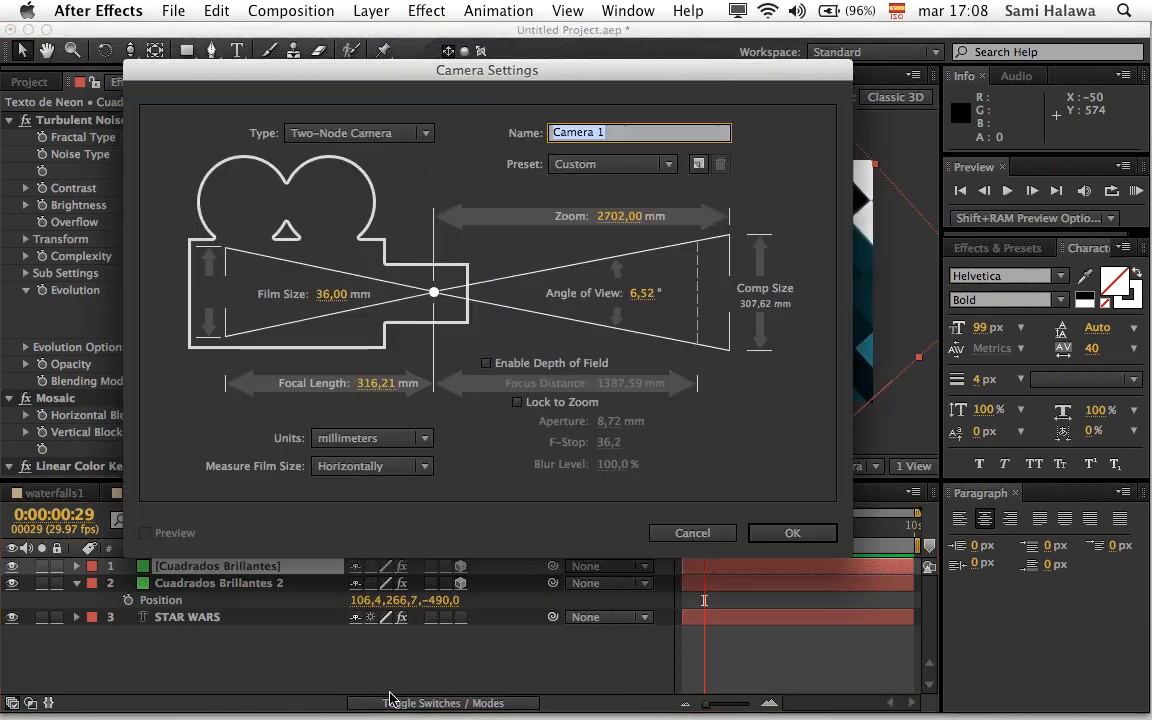
left_click(767, 537)
left_click(218, 635)
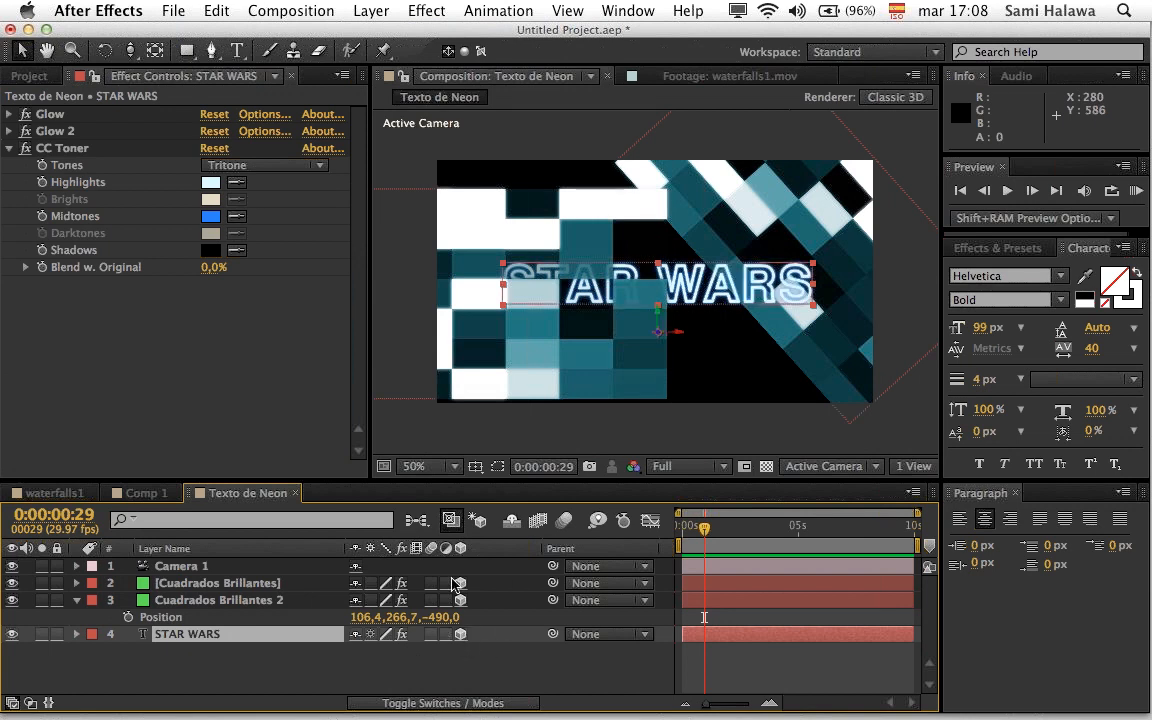
Step: Show the Position property of Camera 1 and set its Z value to -11409.2
left_click(215, 583)
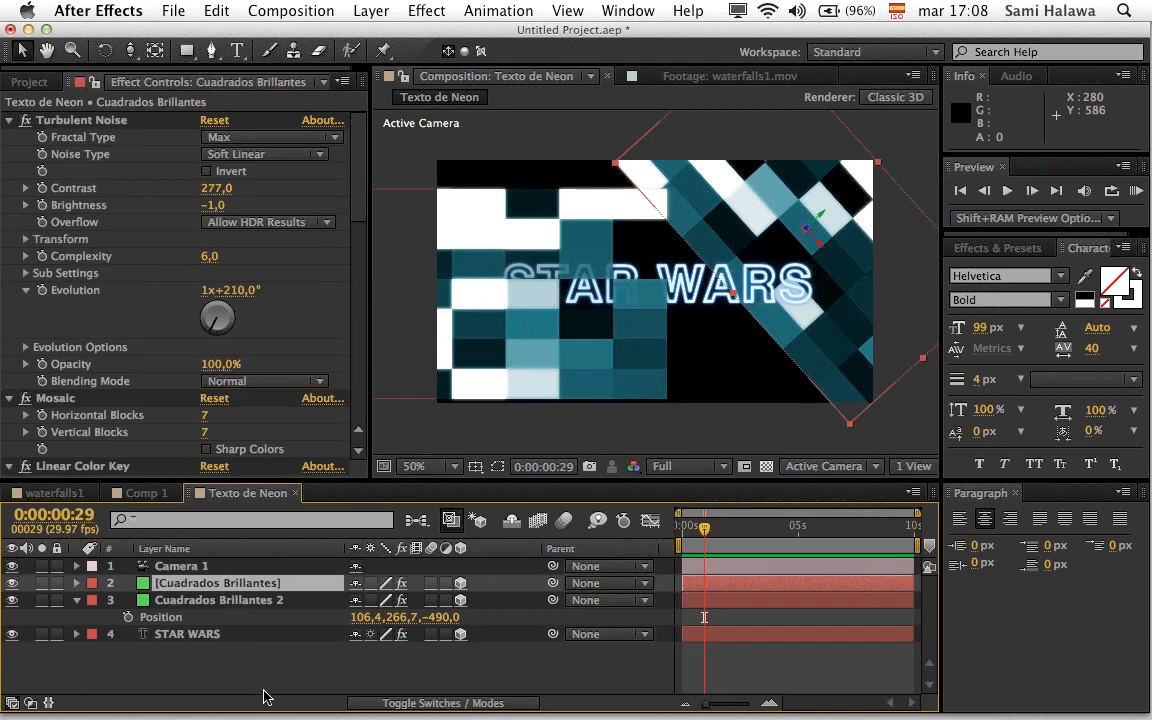
left_click(222, 549)
left_click(224, 568)
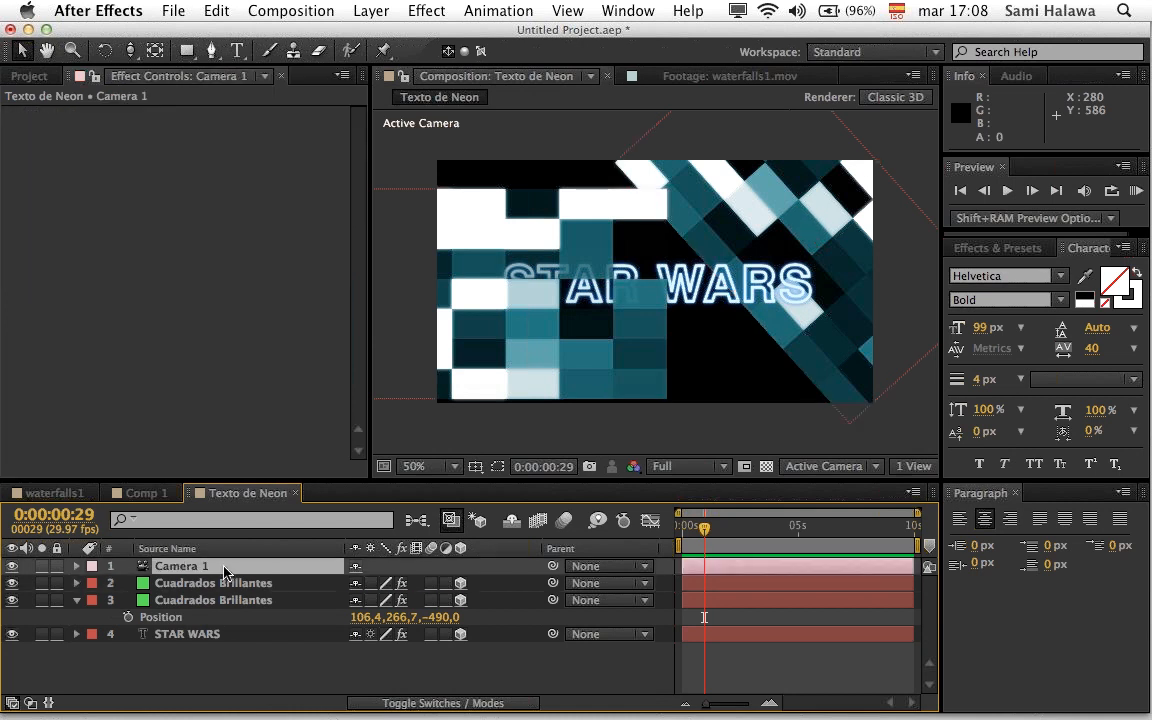
key("p")
left_click_drag(419, 584, 475, 608)
Step: Move the Cuadrados Brillantes 2 layer to about 92, 317, -5610 and set Camera 1's Z position to -8599.2
left_click(514, 368)
left_click(521, 344)
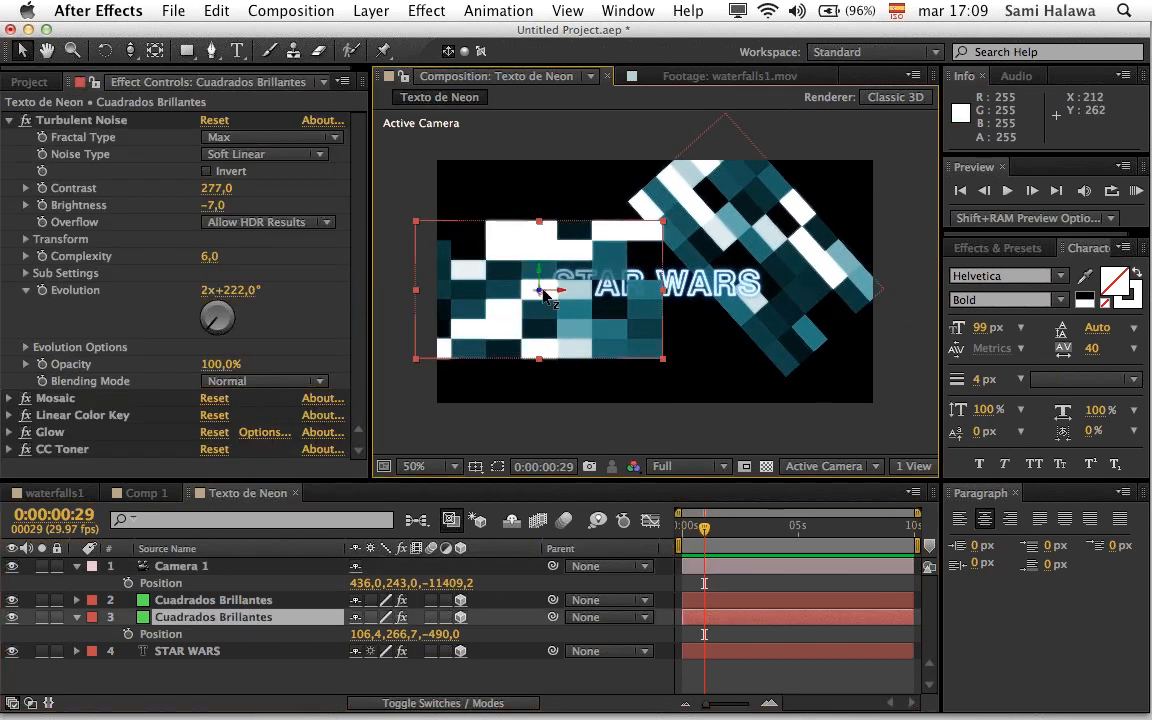
left_click_drag(539, 292, 765, 313)
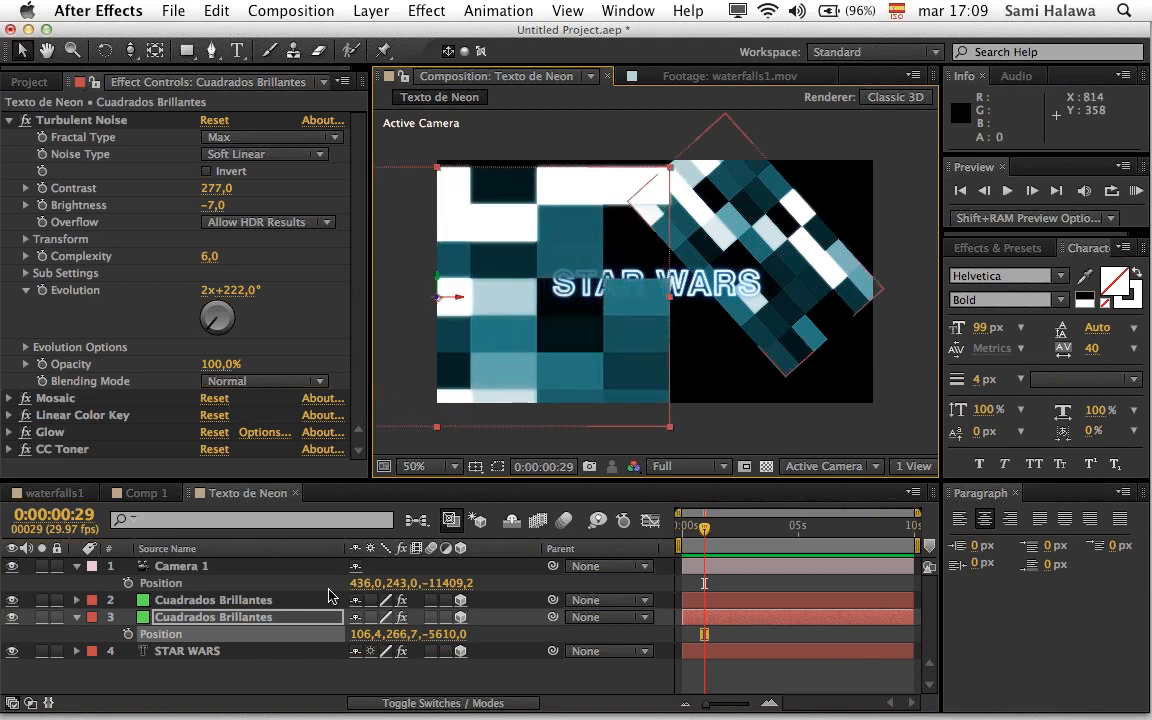
left_click_drag(460, 583, 749, 614)
left_click_drag(625, 386, 607, 453)
Step: Bring the rotated Cuadrados Brillantes layer closer to the camera and set Camera 1's Z position to -13749.2
left_click(767, 305)
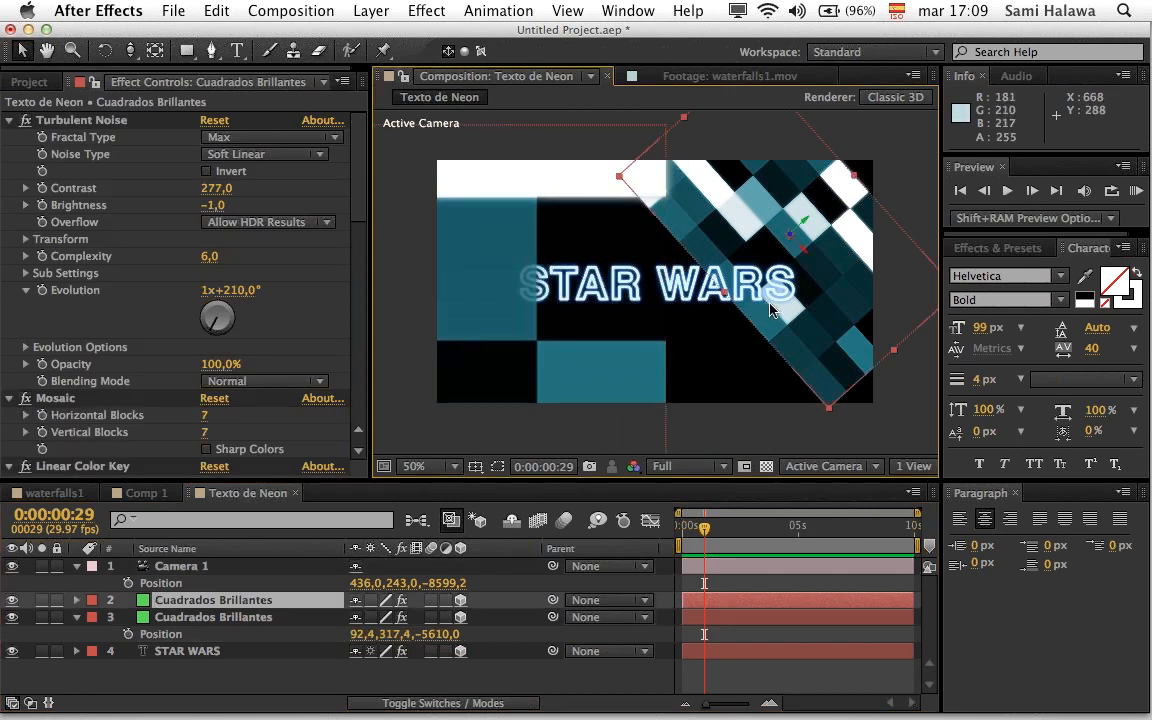
left_click_drag(800, 232, 930, 241)
left_click_drag(445, 583, 255, 435)
Step: Try out other opacity values on the Cuadrados Brillantes 2 layer
left_click(594, 355)
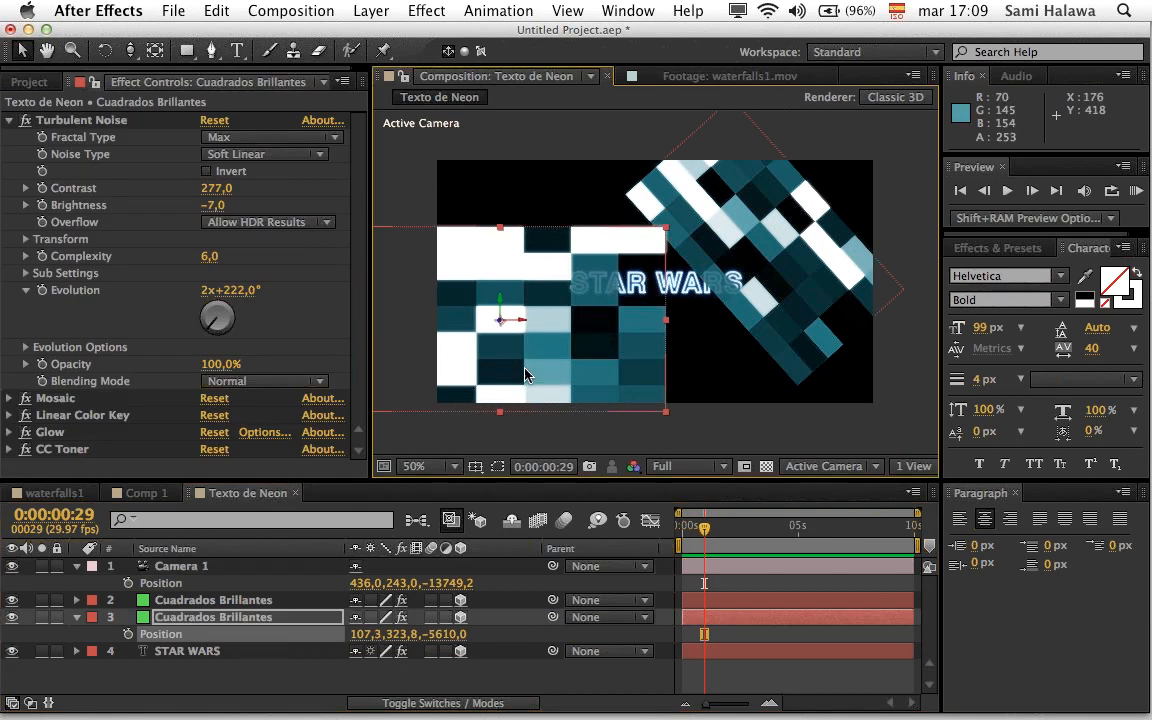
key("t")
left_click_drag(360, 636, 504, 625)
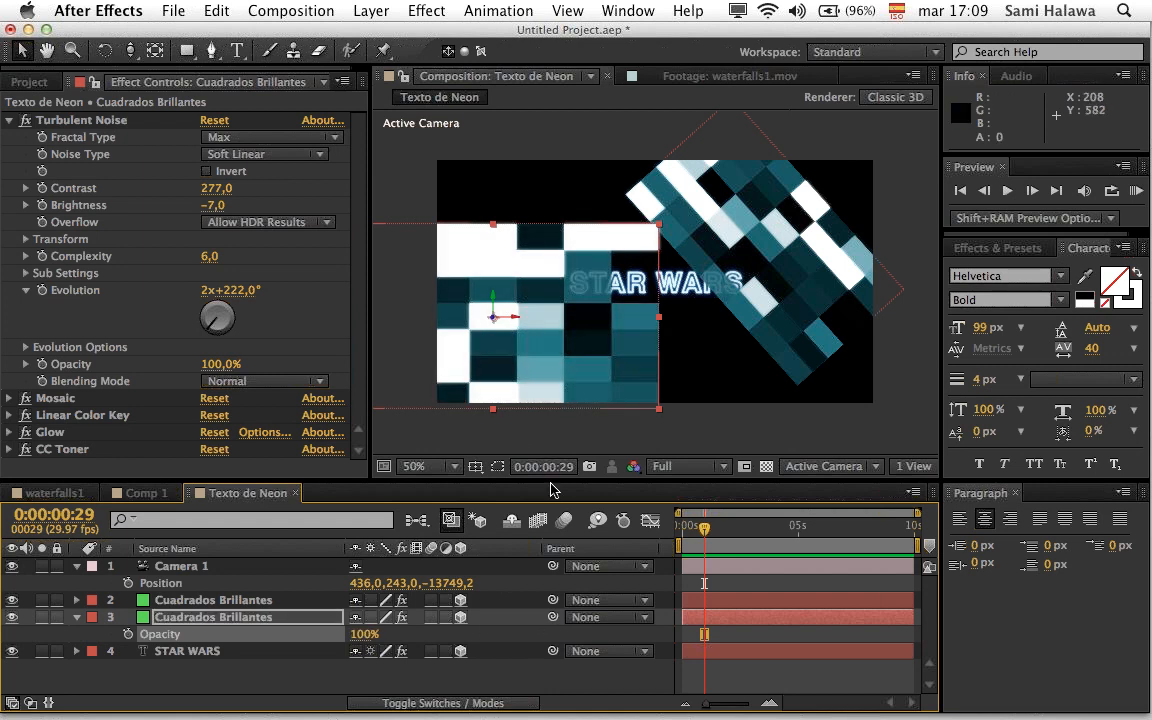
Step: Shift the Cuadrados Brillantes 2 layer slightly to the left and return the current time to 0:00:00:00
mouse_move(692, 542)
left_mouse_down()
mouse_move(719, 541)
mouse_move(682, 542)
left_mouse_up()
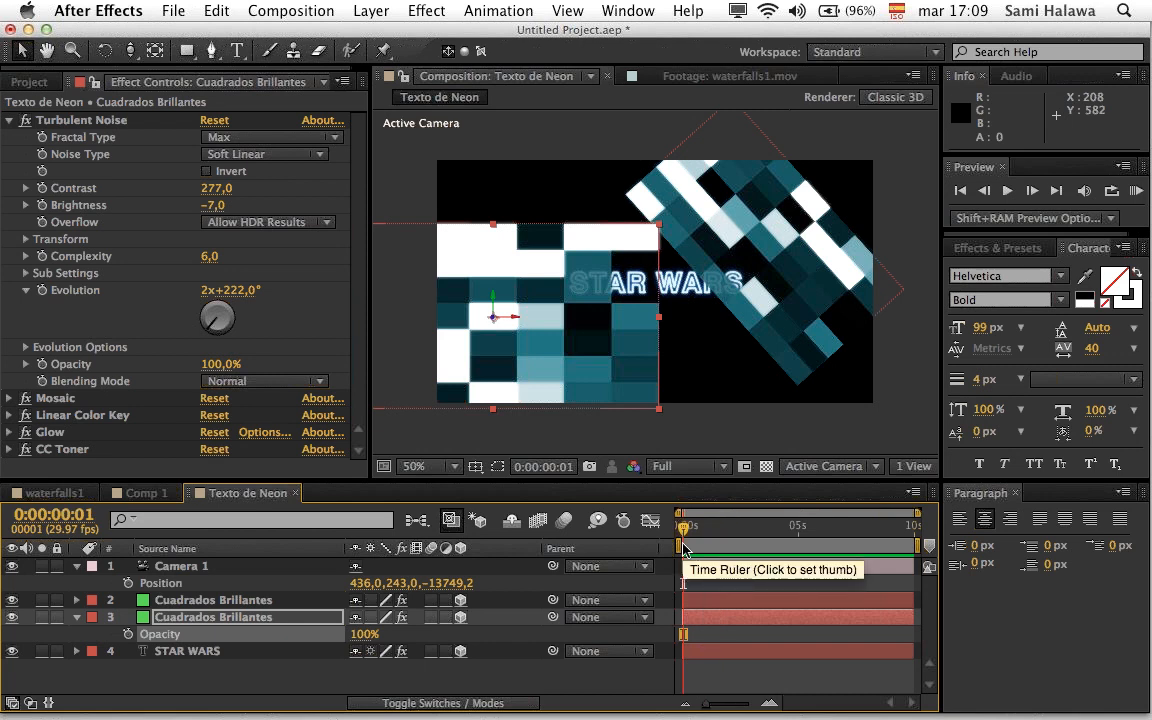
left_click(11, 121)
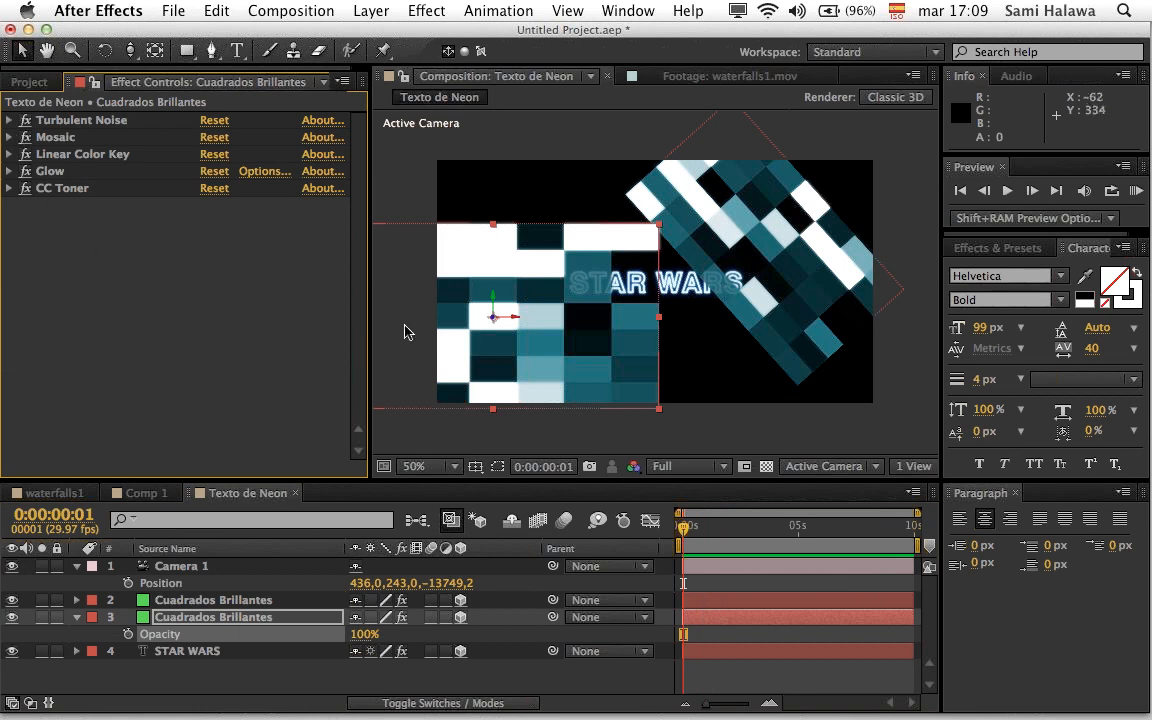
mouse_move(525, 353)
left_mouse_down()
mouse_move(512, 330)
mouse_move(520, 342)
mouse_move(503, 339)
mouse_move(505, 356)
left_mouse_up()
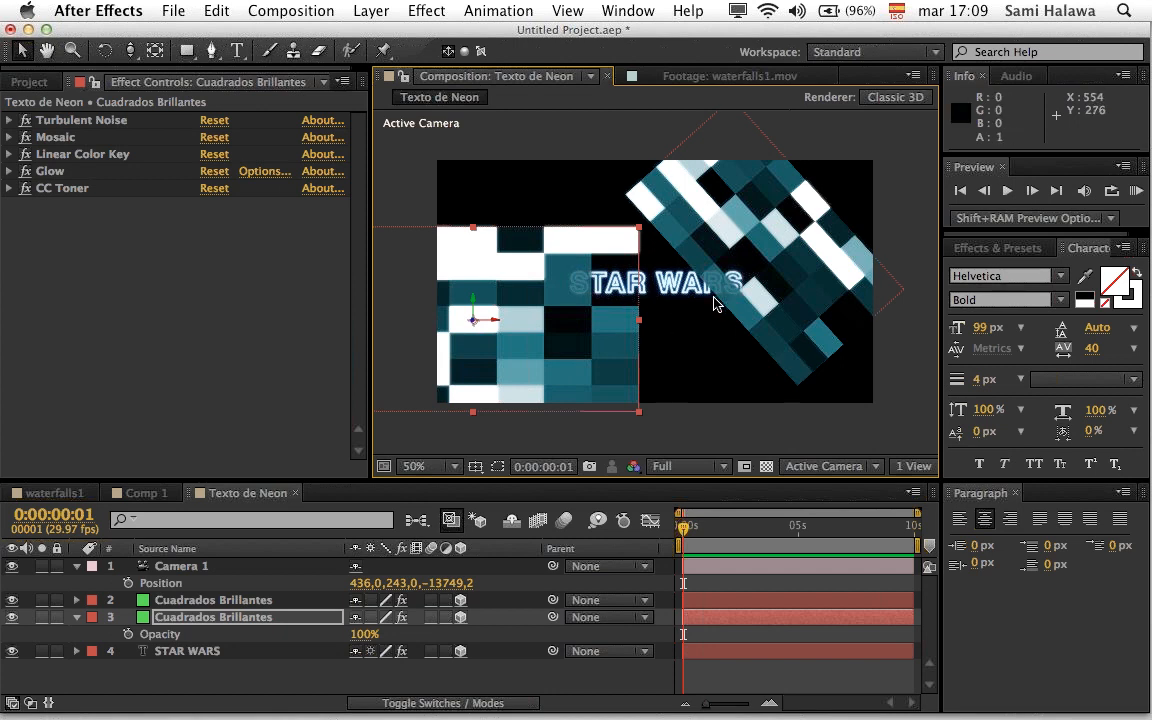
left_click_drag(724, 529, 636, 548)
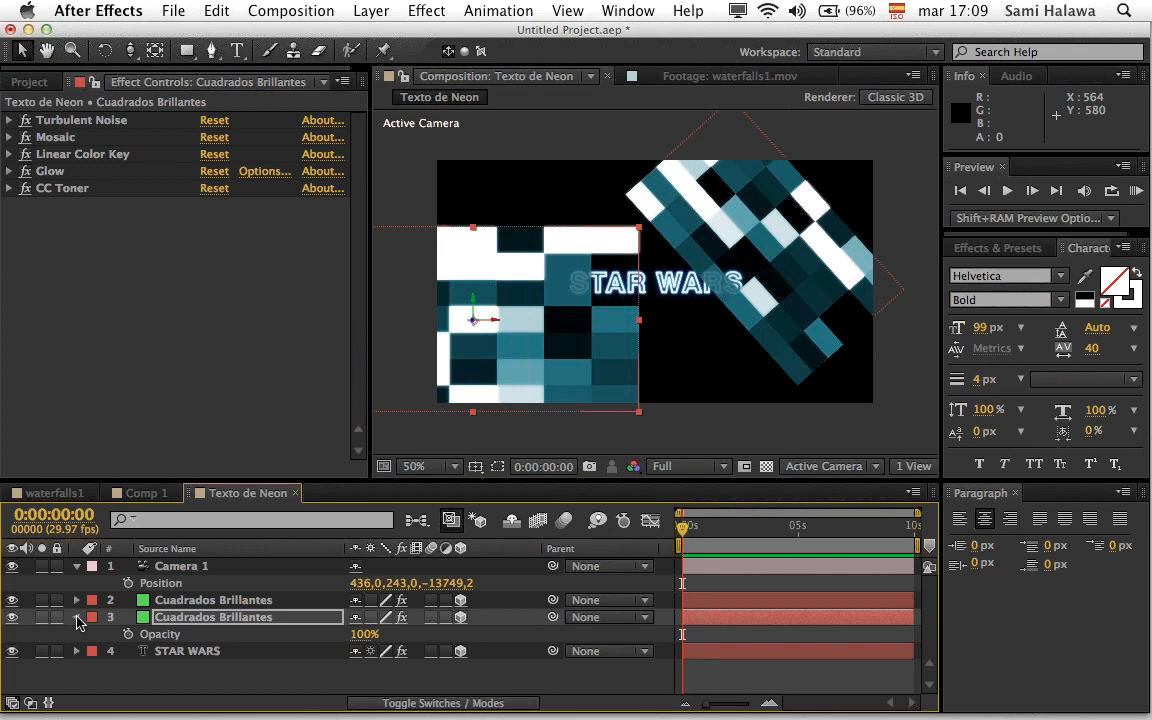
left_click(78, 617)
Step: Create an 872 x 486 px solid named Fondo and place it beneath all the other layers
right_click(155, 660)
mouse_move(352, 515)
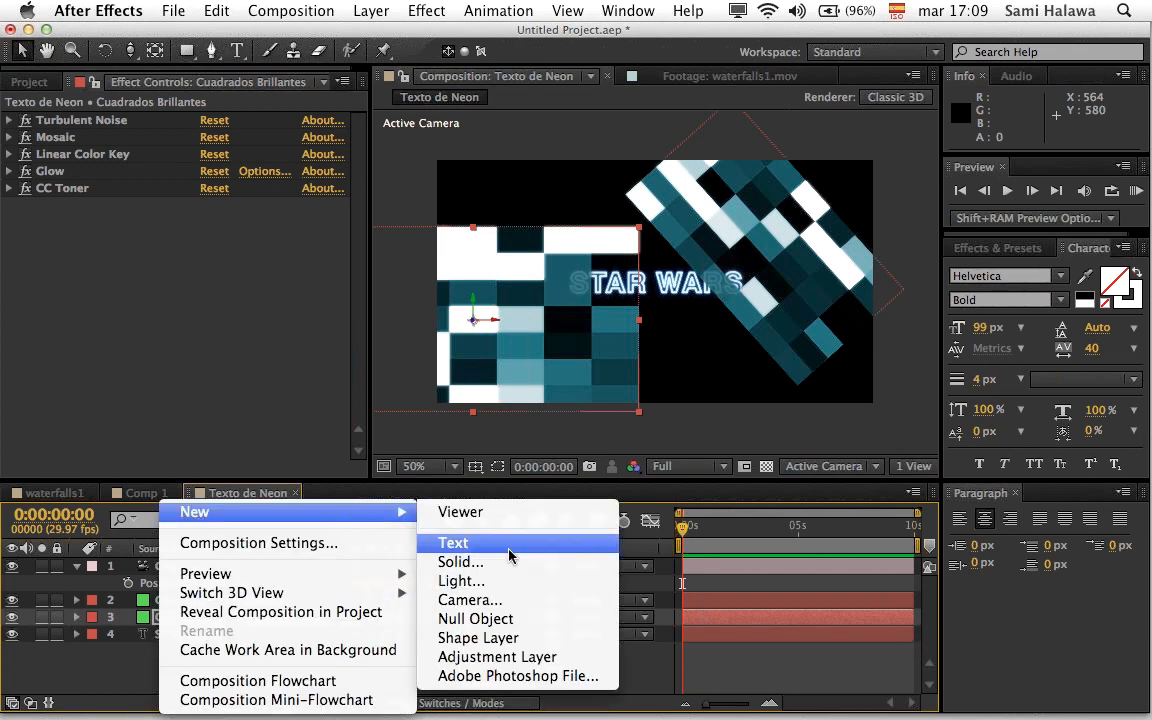
left_click(511, 560)
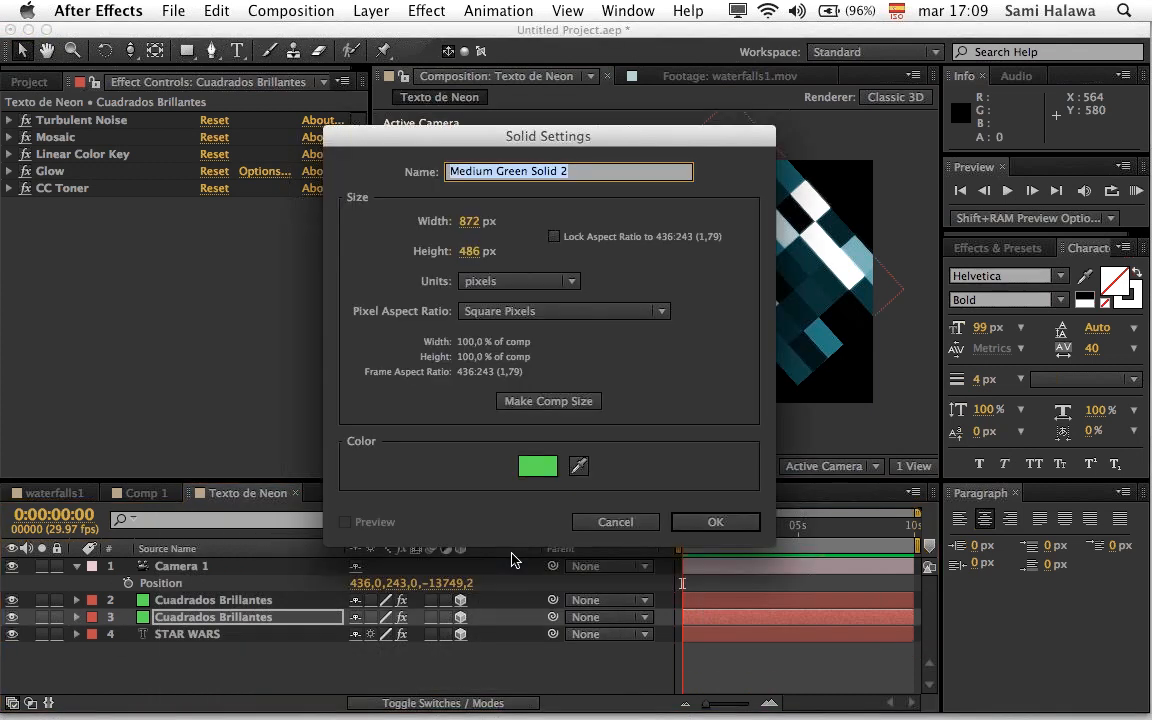
type("Fondo")
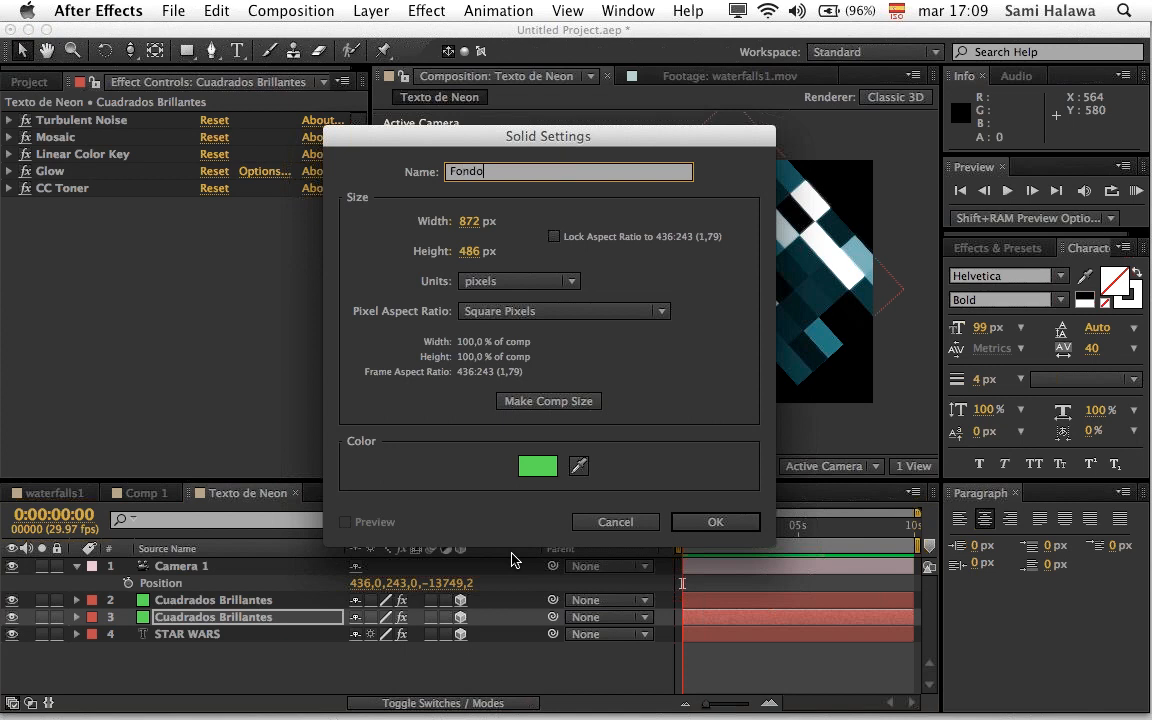
key("Return")
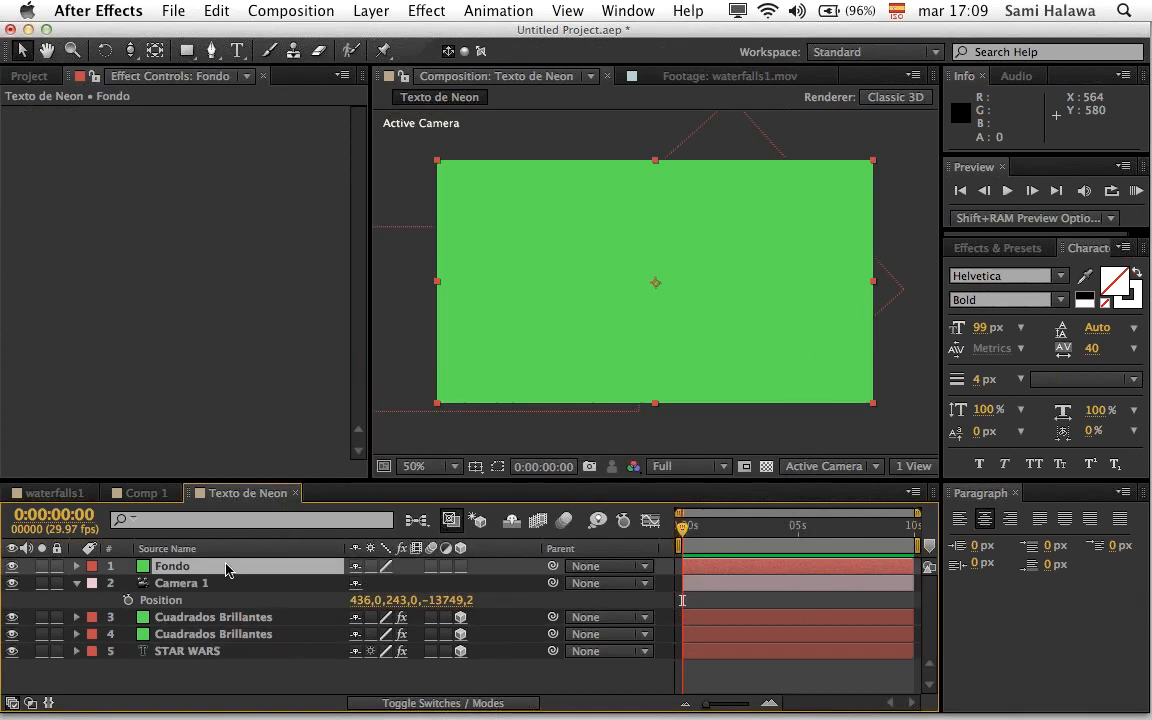
left_click_drag(229, 700, 229, 685)
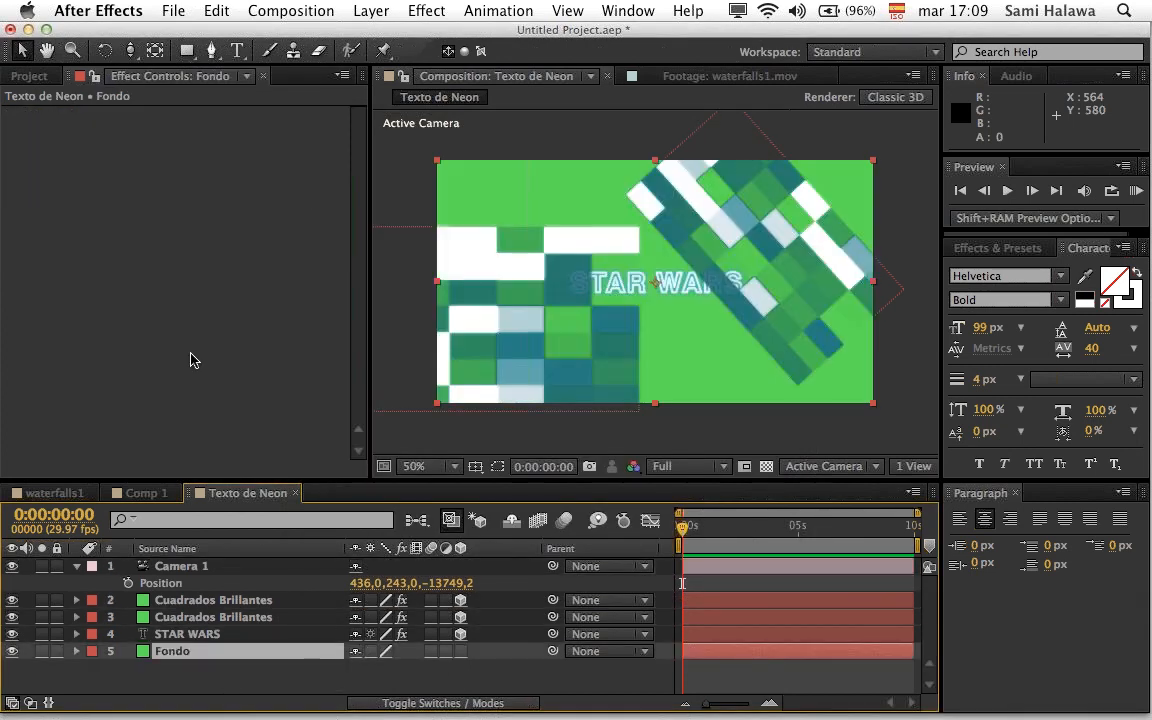
Step: Apply the CC Star Burst effect to the Fondo layer and preview the star animation
right_click(180, 282)
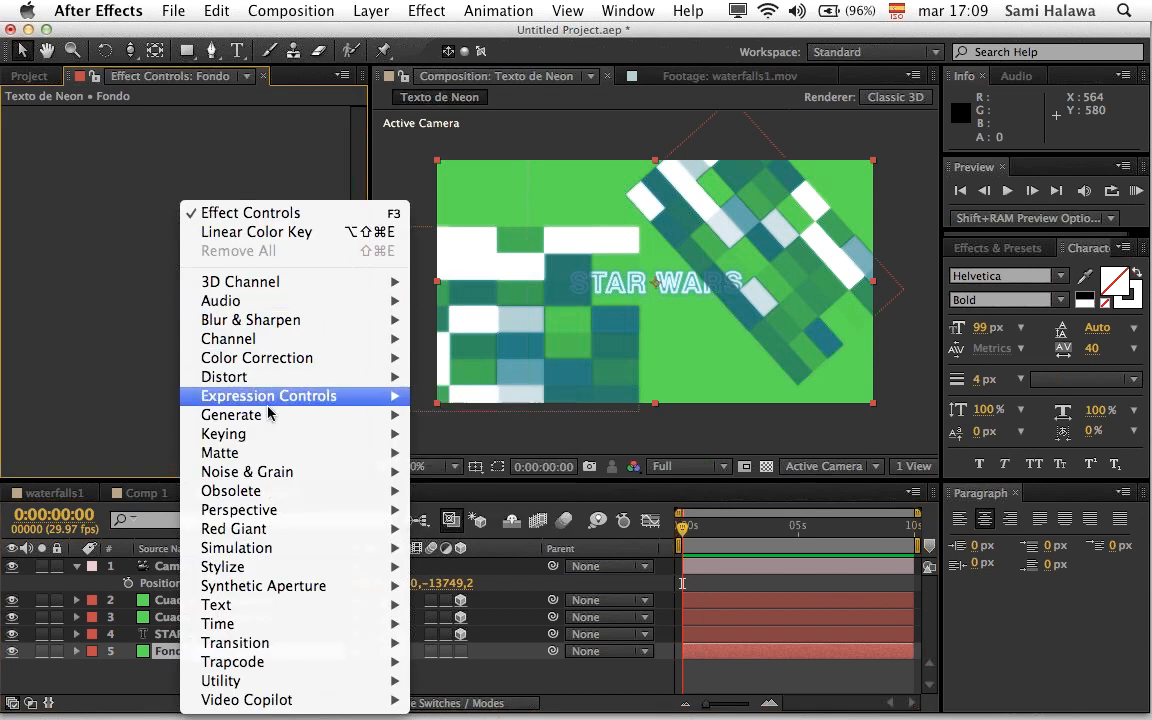
mouse_move(273, 419)
mouse_move(333, 551)
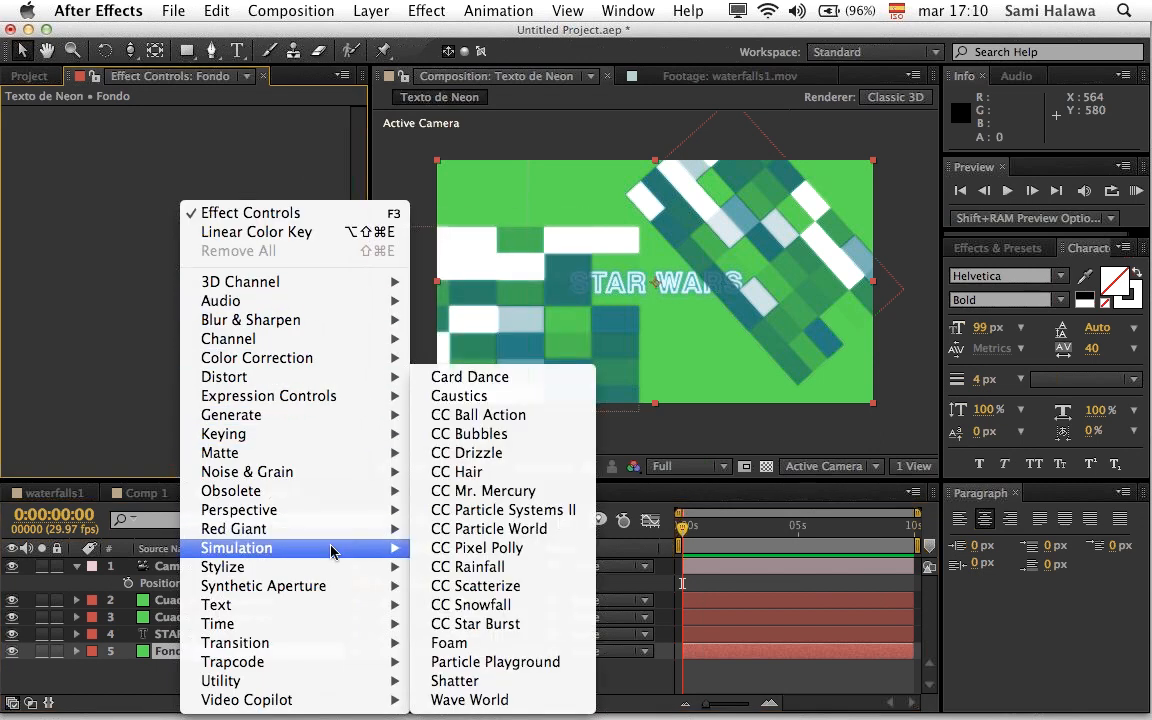
left_click(514, 624)
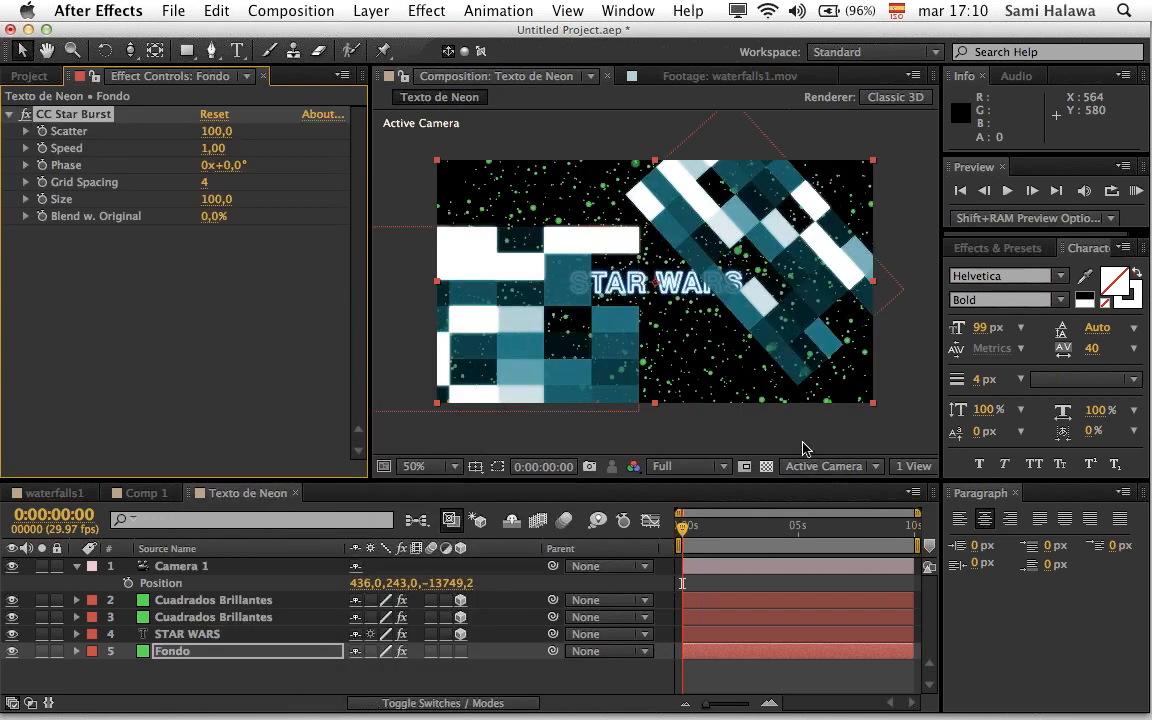
key("space")
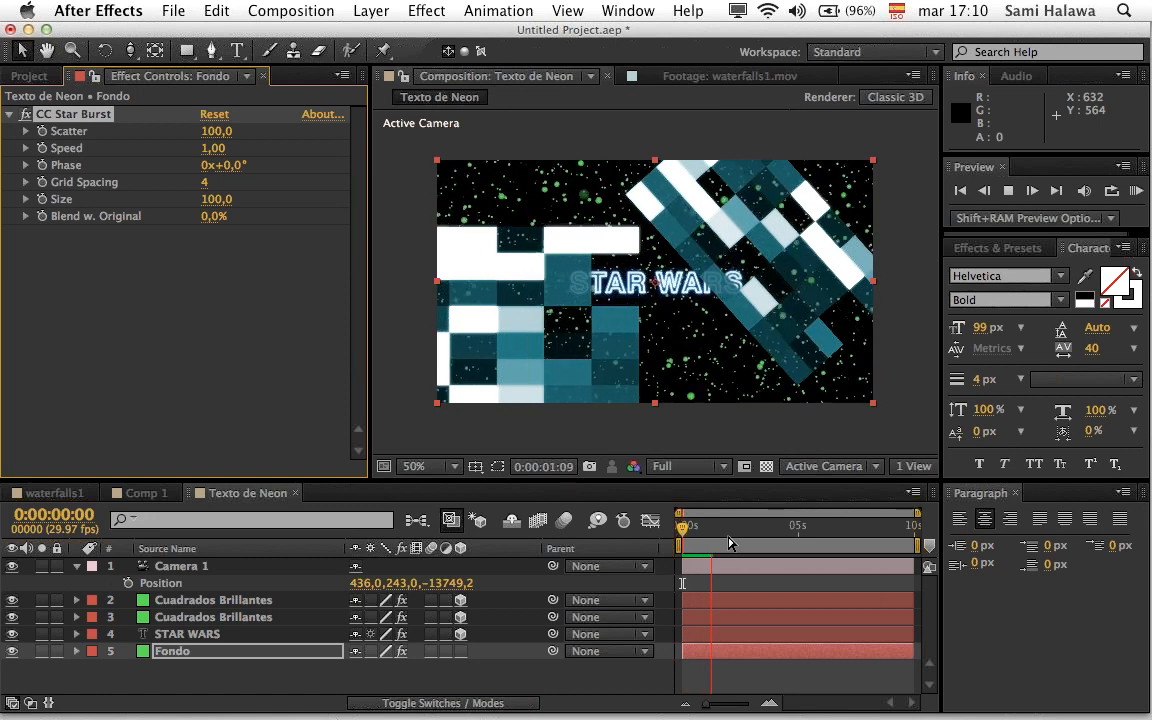
key("space")
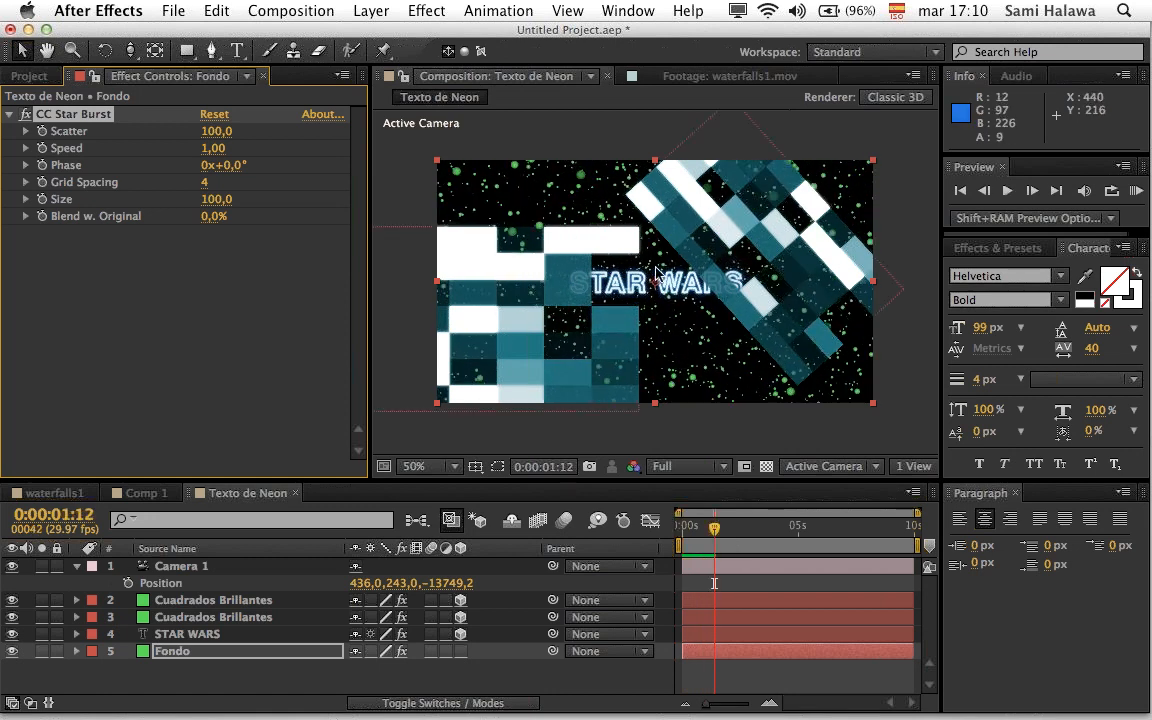
Step: Add the Tint effect to the Fondo layer and map white to the light blue B4EBFF
right_click(130, 286)
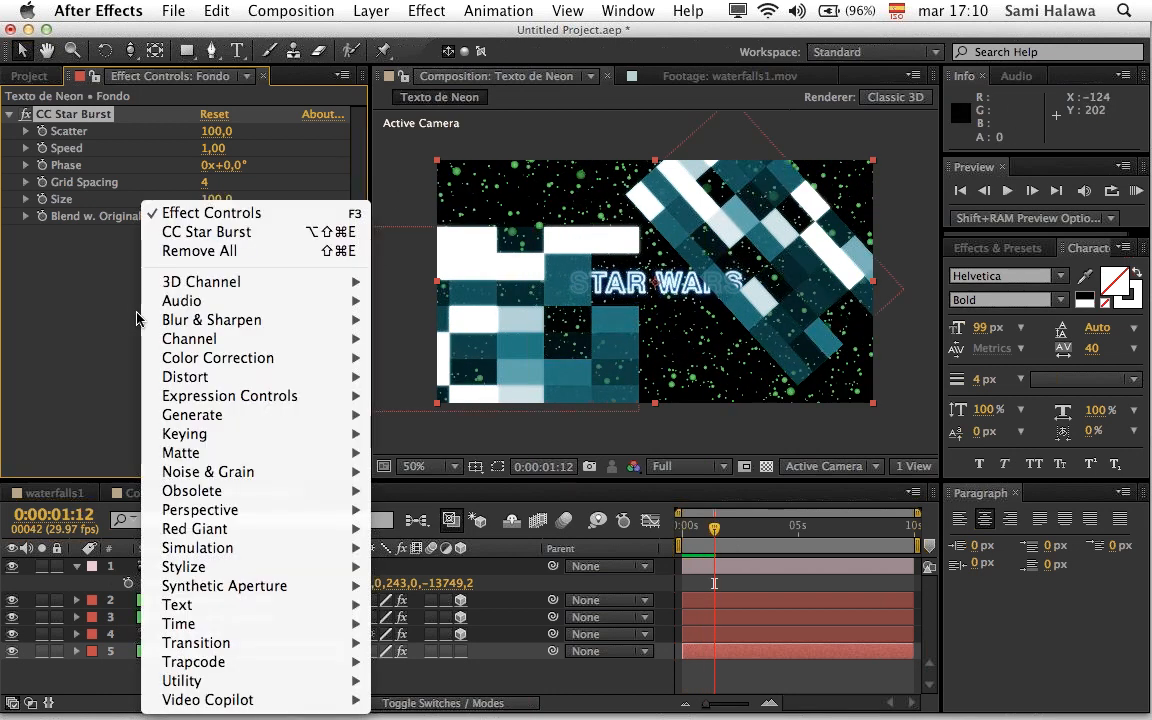
mouse_move(278, 359)
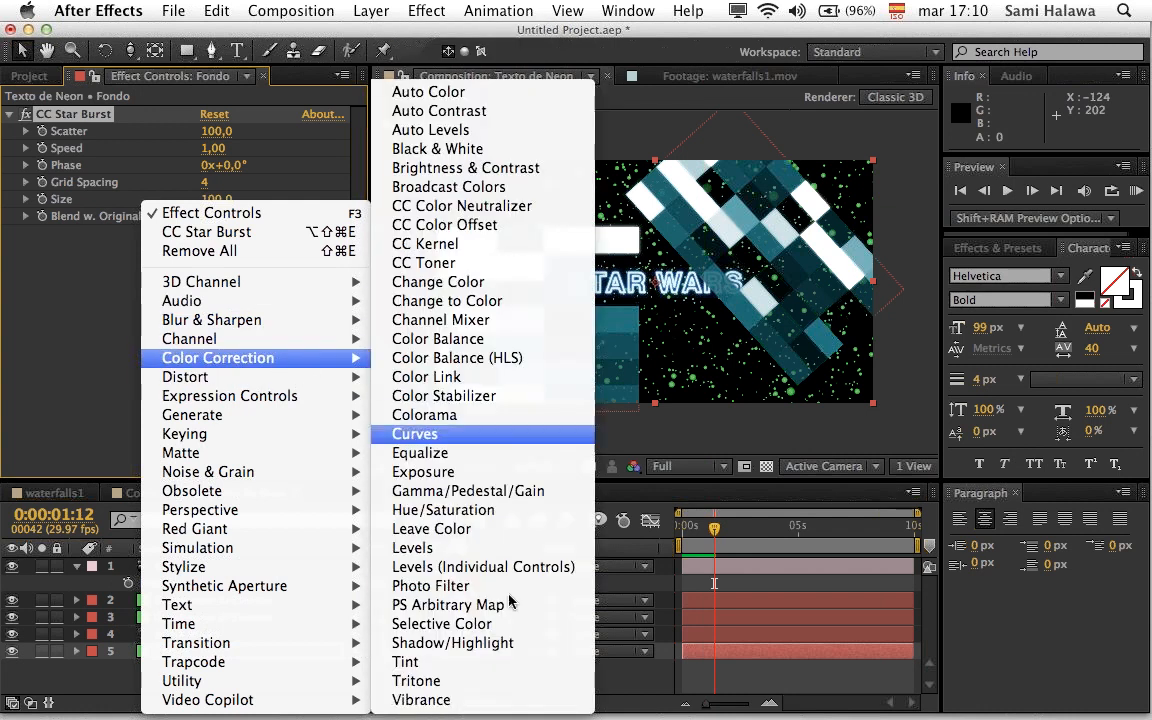
left_click(510, 660)
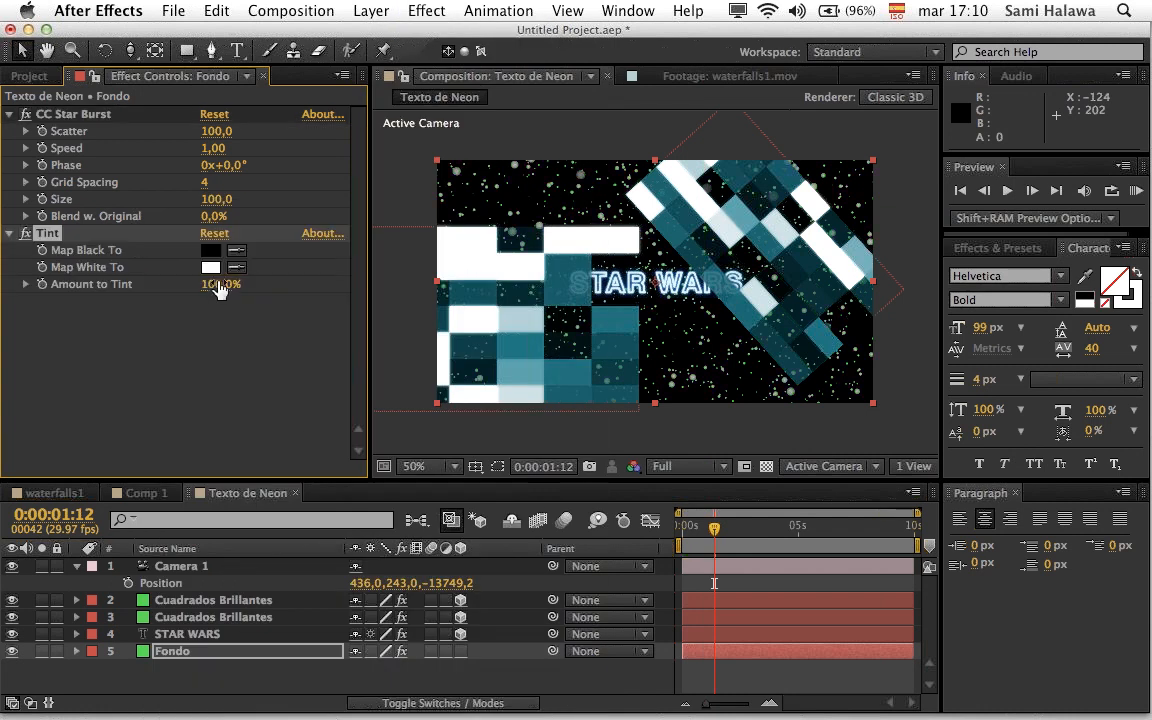
scroll(704, 314, "up", 1)
scroll(673, 314, "down", 1)
left_click(210, 267)
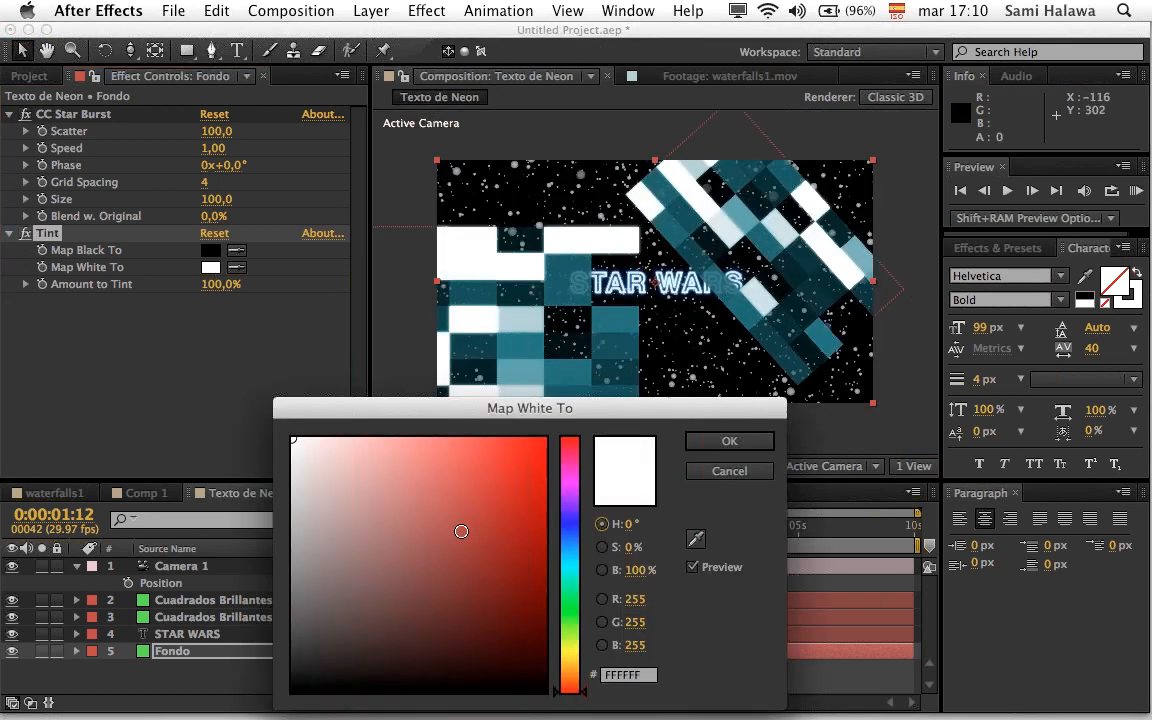
left_click(562, 526)
left_click_drag(440, 470, 366, 411)
left_click_drag(585, 528, 589, 558)
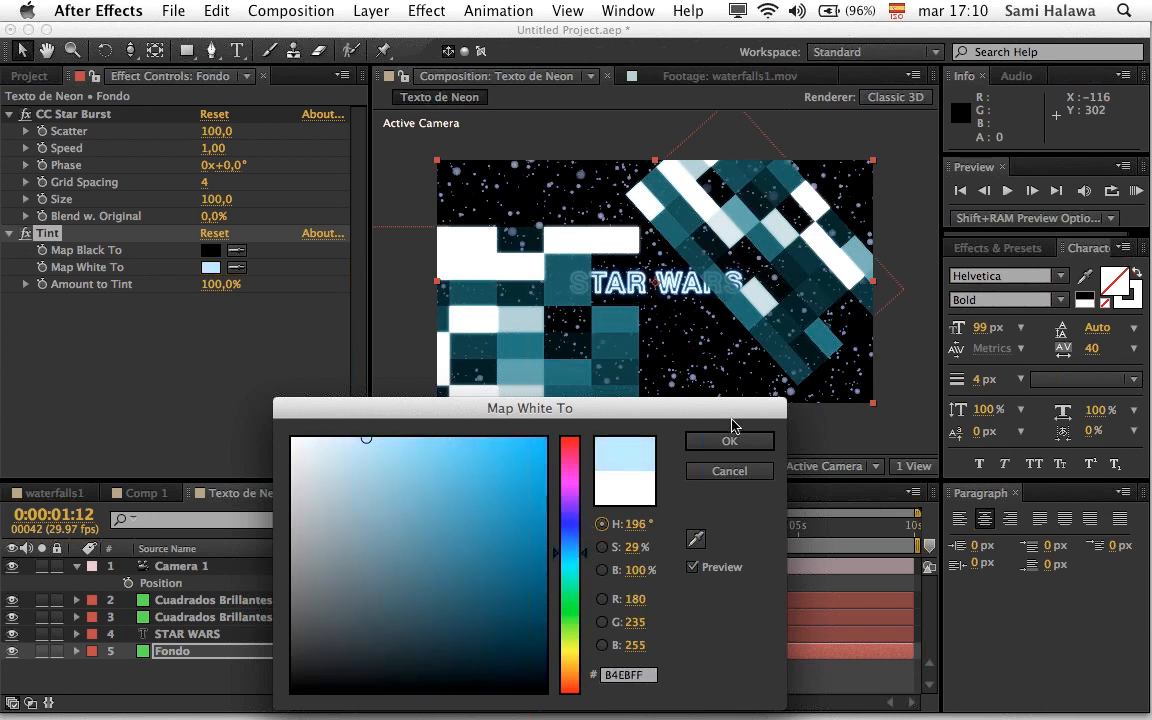
left_click(743, 436)
Step: Set Cuadrados Brillantes 2's Z Rotation to 51° and shift the other Cuadrados Brillantes layer right, clear of the text
left_click(528, 310)
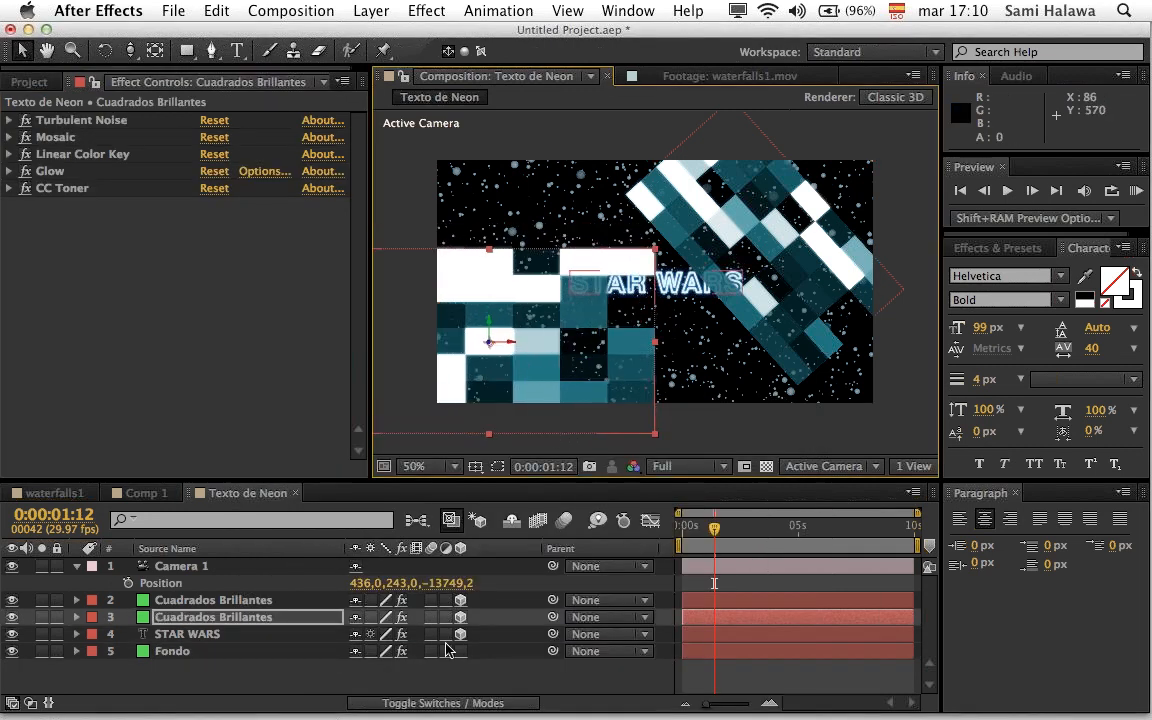
key("r")
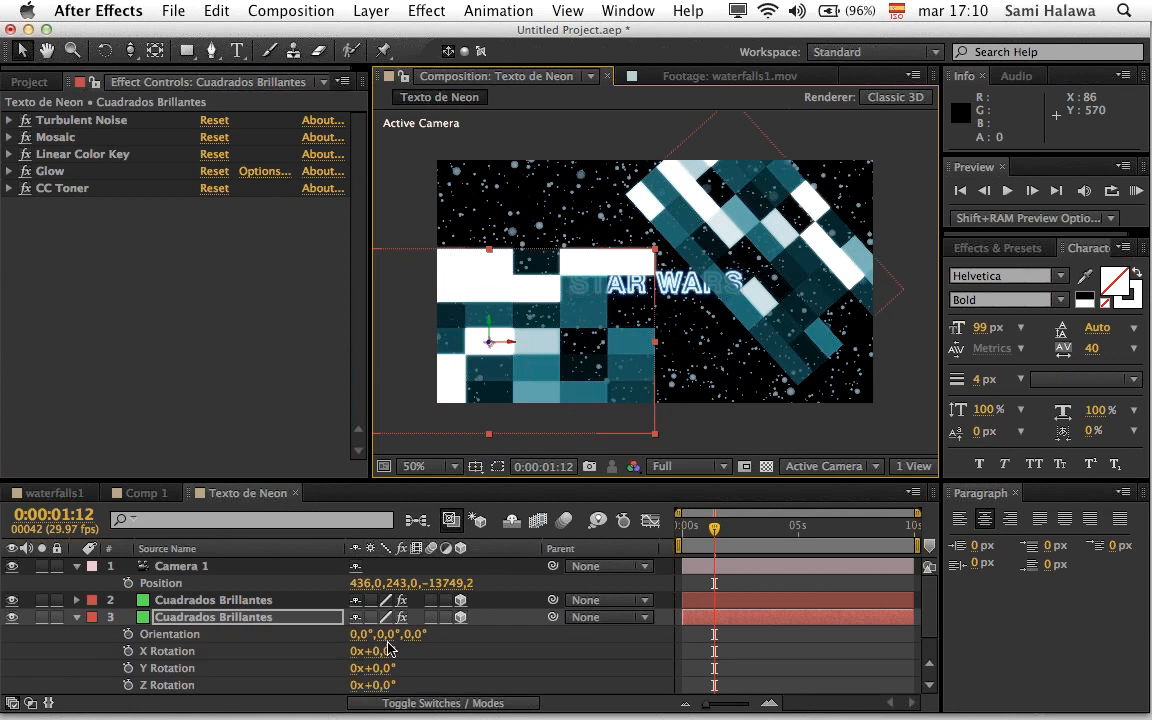
left_click_drag(386, 691, 432, 602)
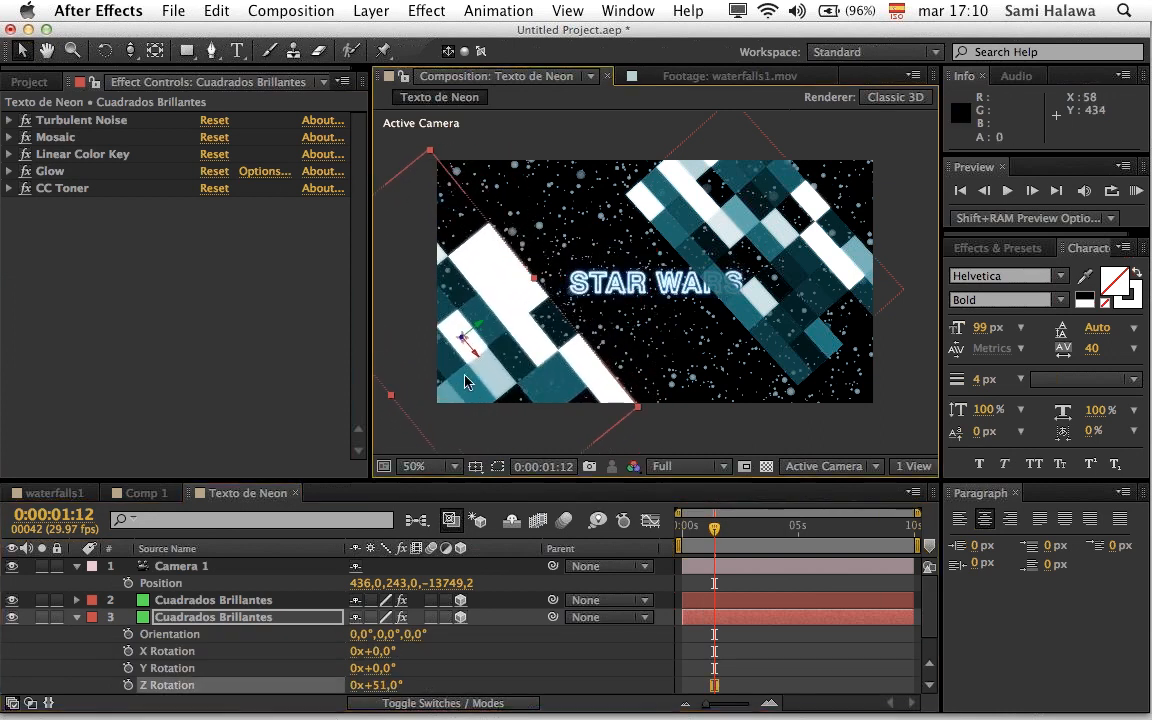
left_click(748, 280)
left_click_drag(748, 281, 820, 281)
Step: Set the blending mode of both Cuadrados Brillantes layers to Screen
left_click(454, 415)
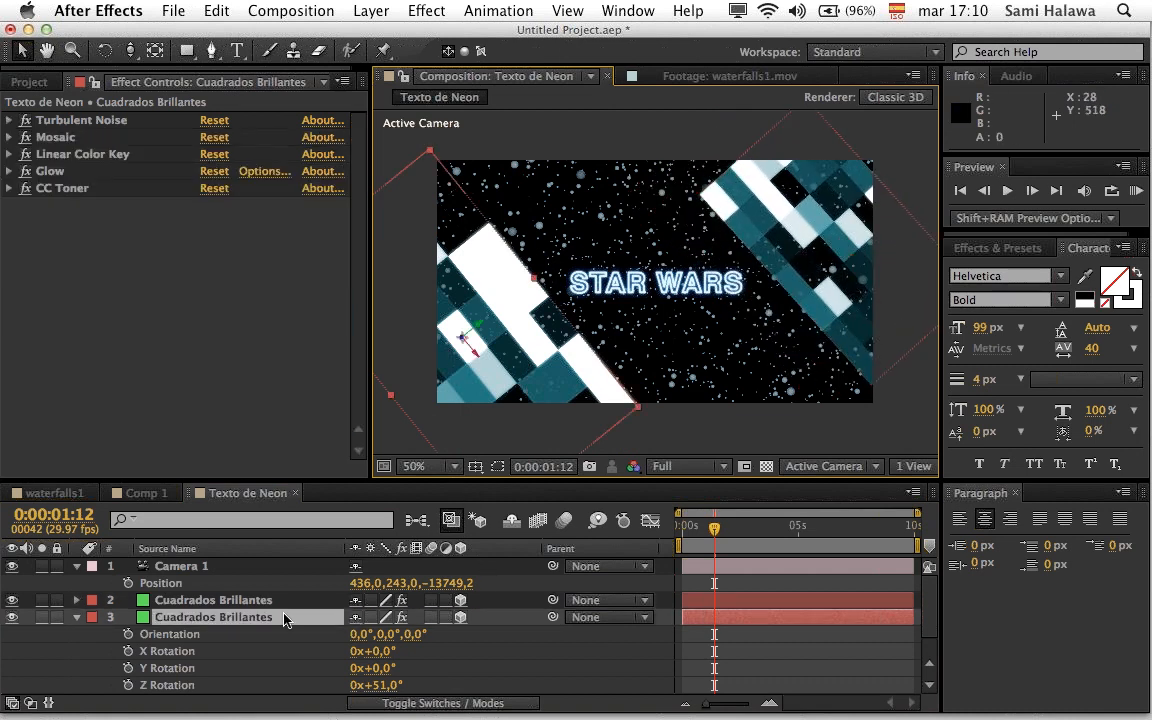
left_click(77, 617)
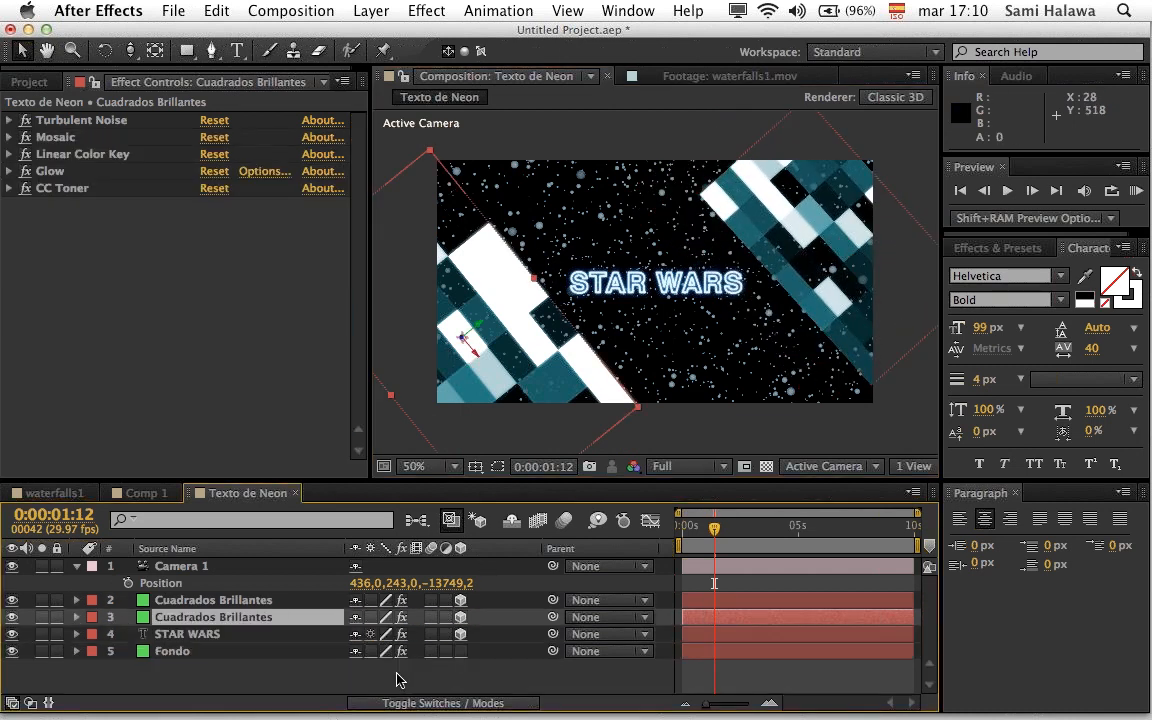
left_click(410, 703)
left_click(391, 618)
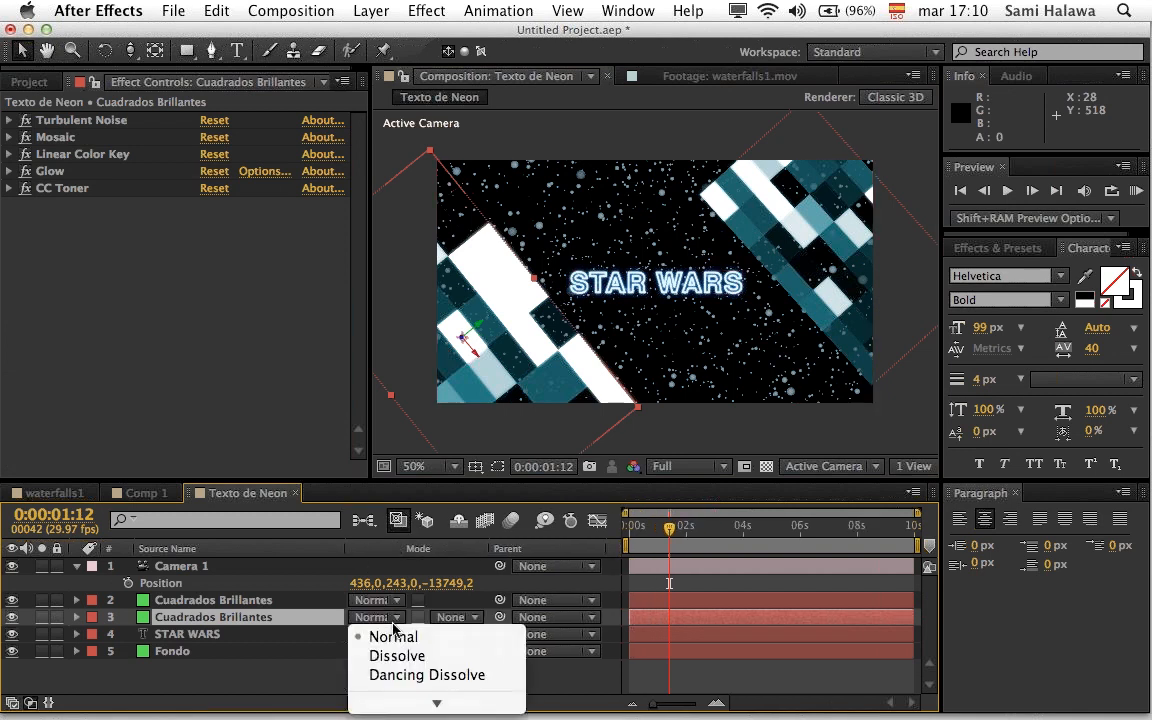
left_click(400, 622)
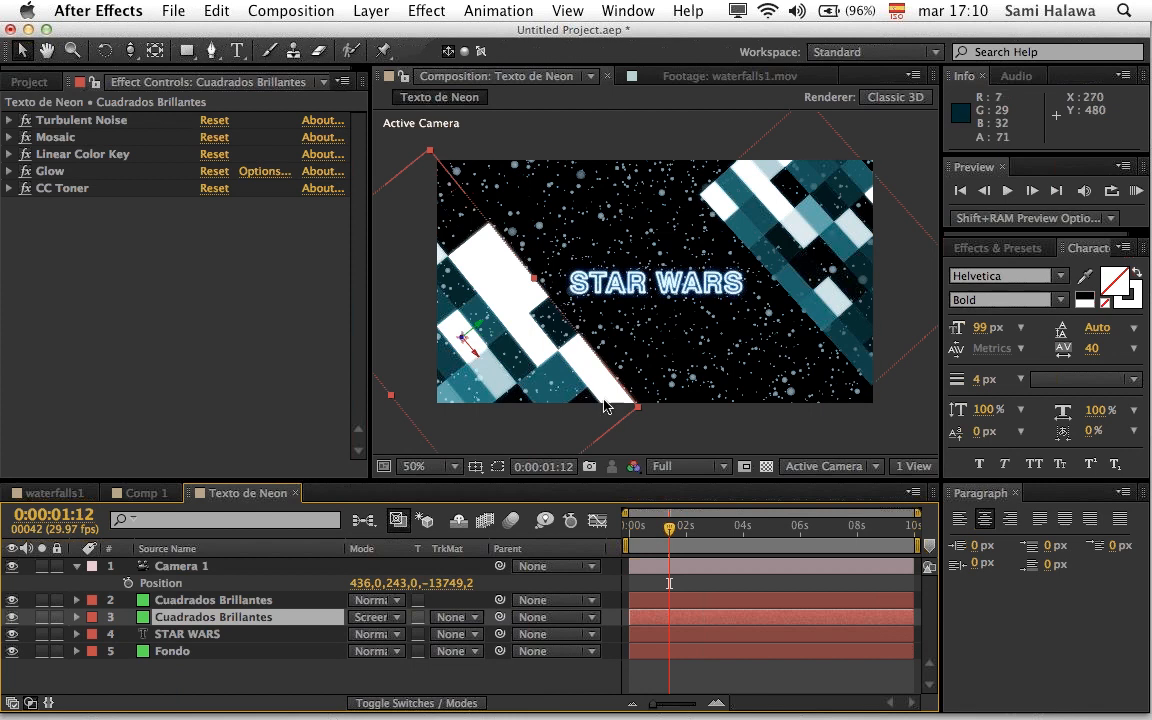
left_click(812, 254)
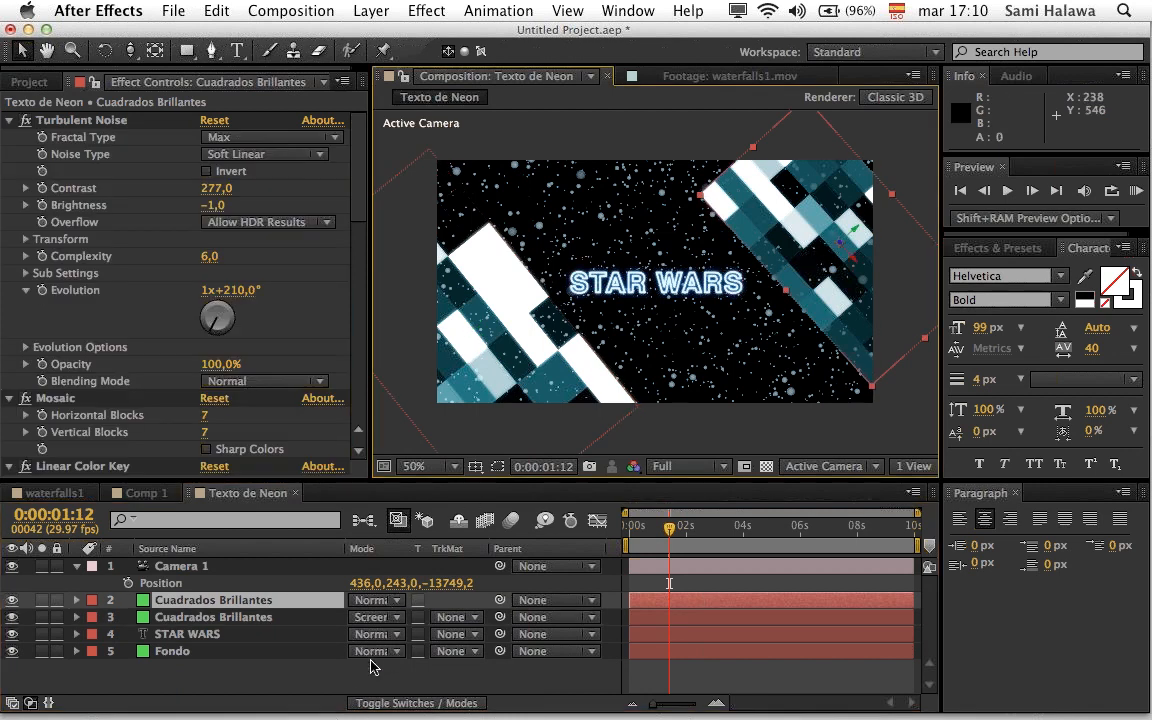
left_click(381, 605)
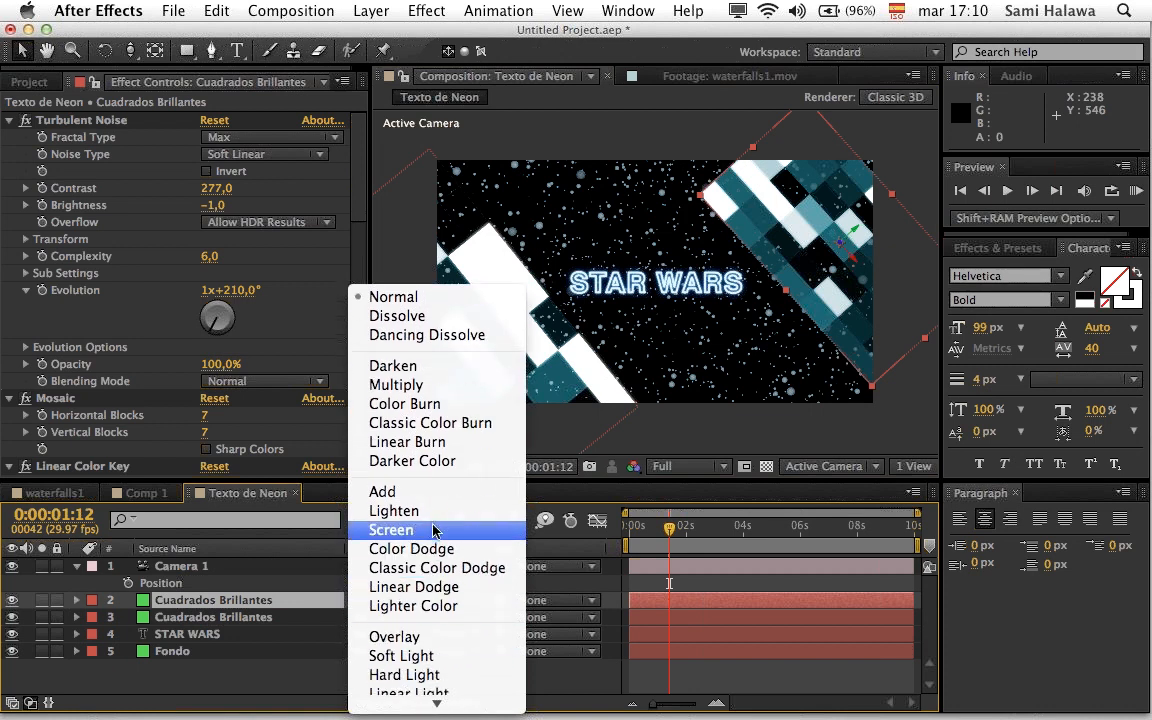
left_click(451, 531)
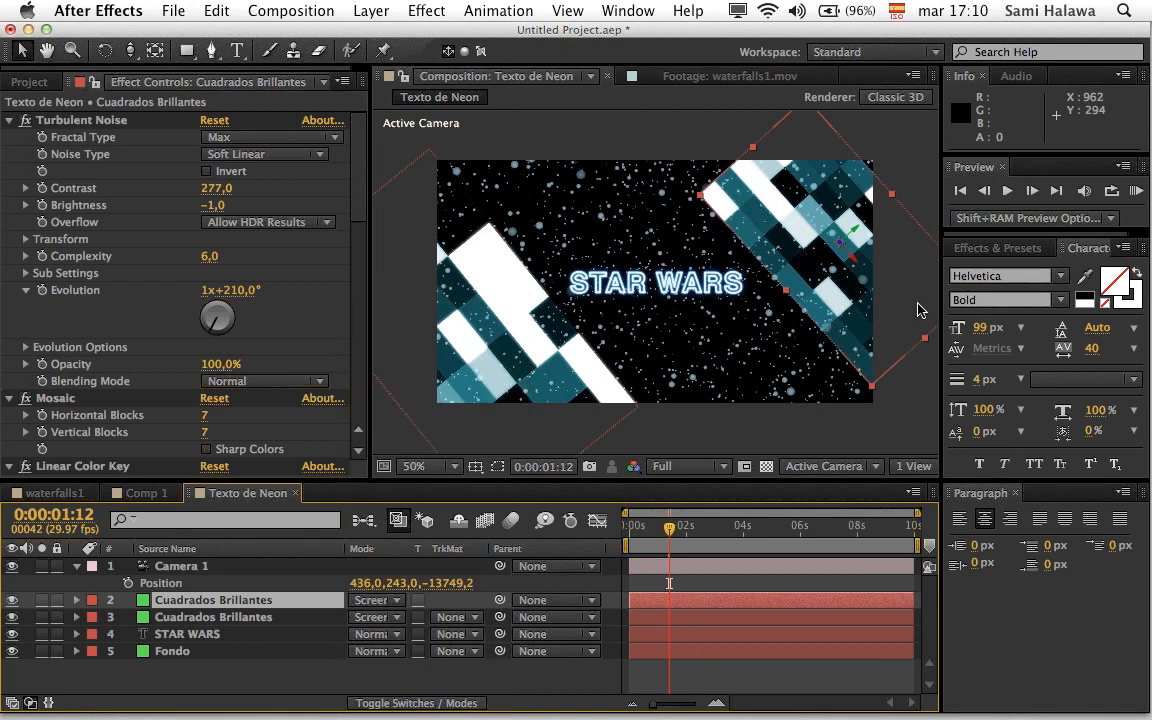
Step: Duplicate the upper-right Cuadrados Brillantes layer and shift the copy up and left
left_click(496, 373)
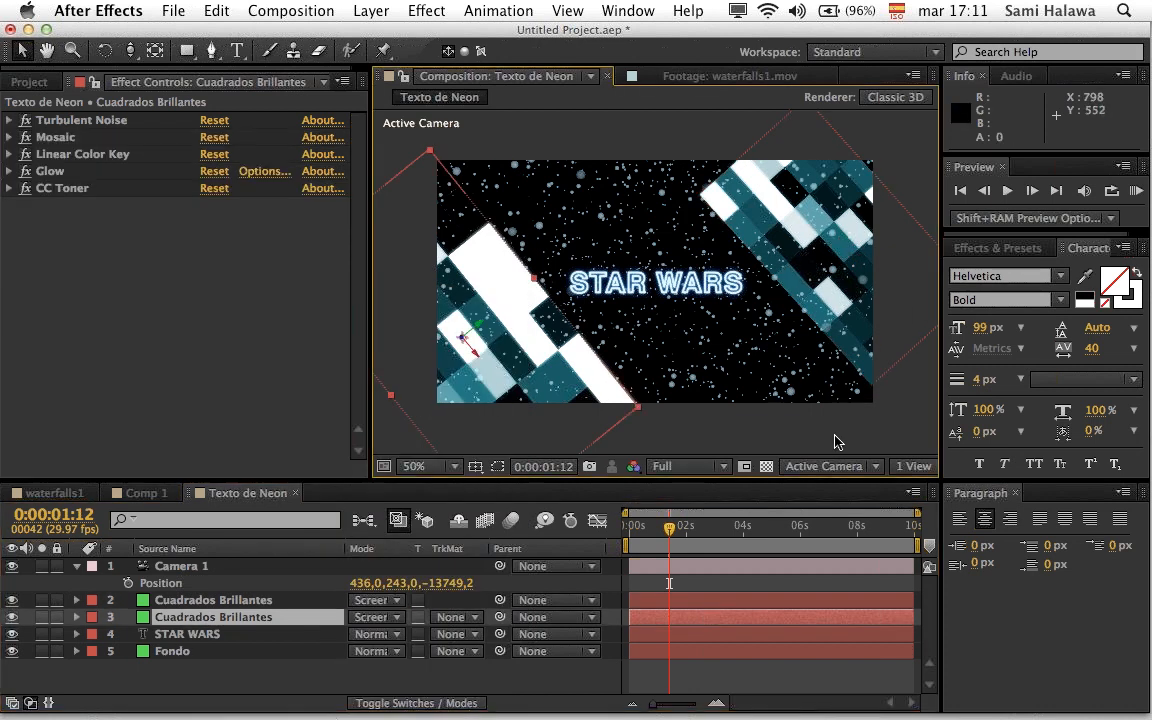
left_click(176, 603)
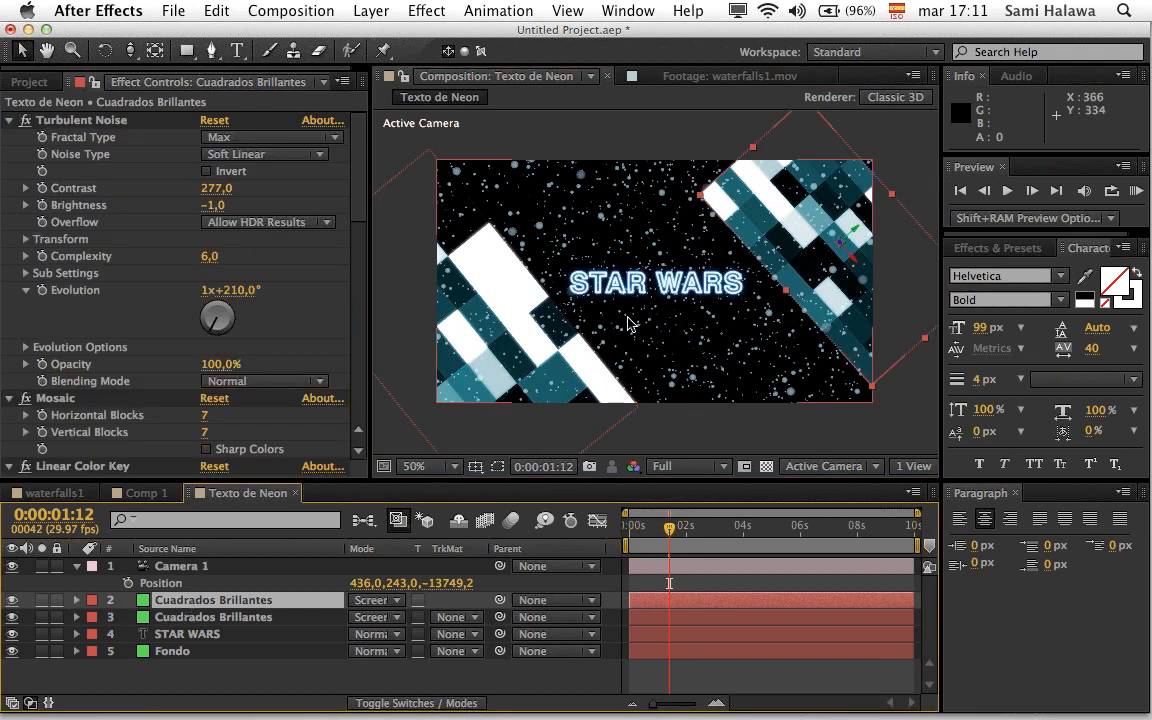
key("super+d")
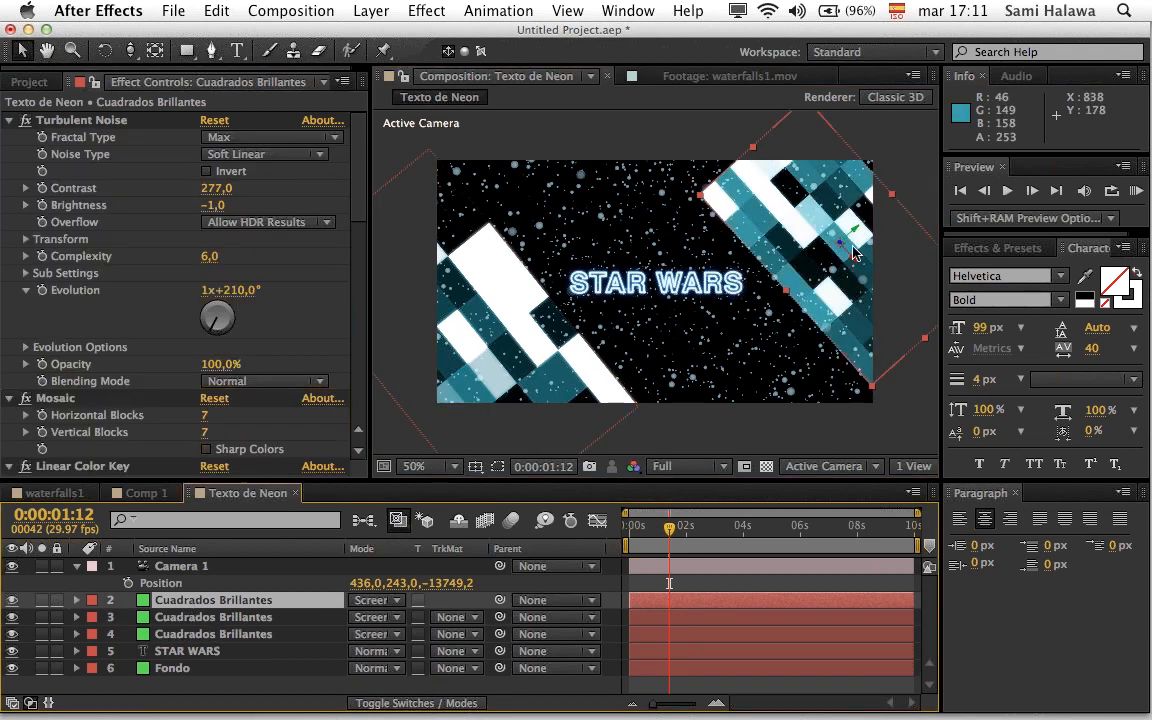
left_click_drag(897, 258, 618, 209)
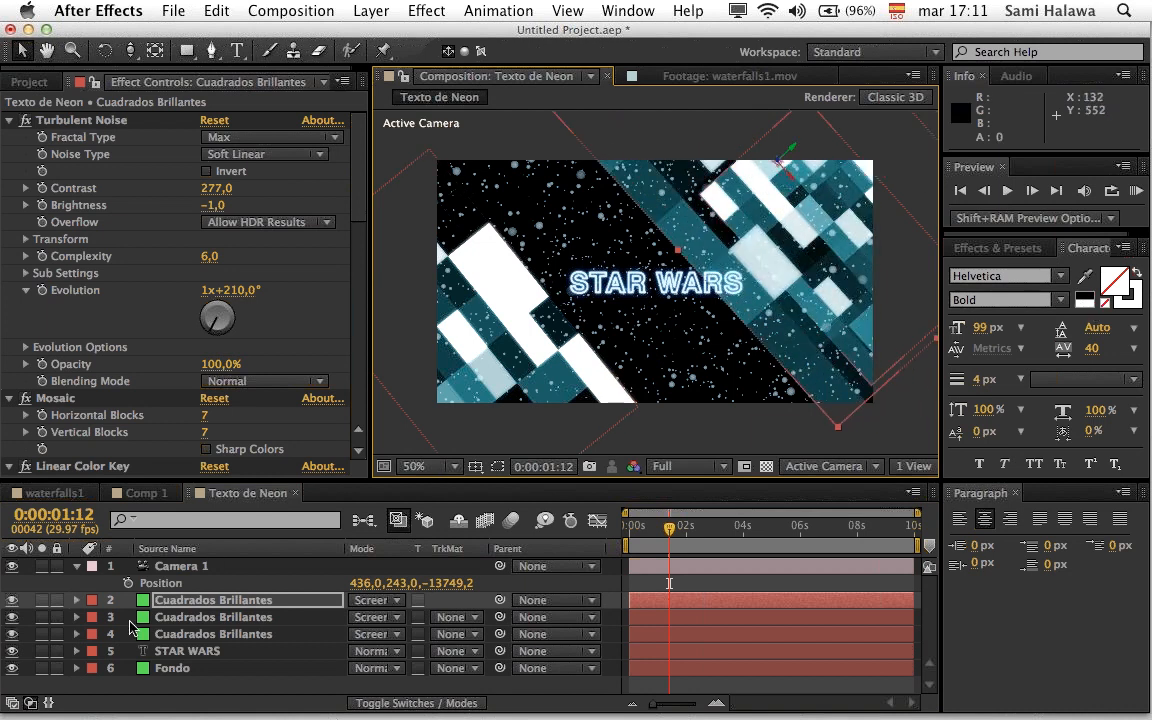
Step: Set the duplicated Cuadrados Brillantes layer's Z Rotation to 12° and place it across the top of the frame above the text
left_click(240, 602)
key("r")
left_click(397, 668)
left_click(417, 670)
left_click_drag(382, 669, 364, 687)
left_click_drag(779, 249, 657, 193)
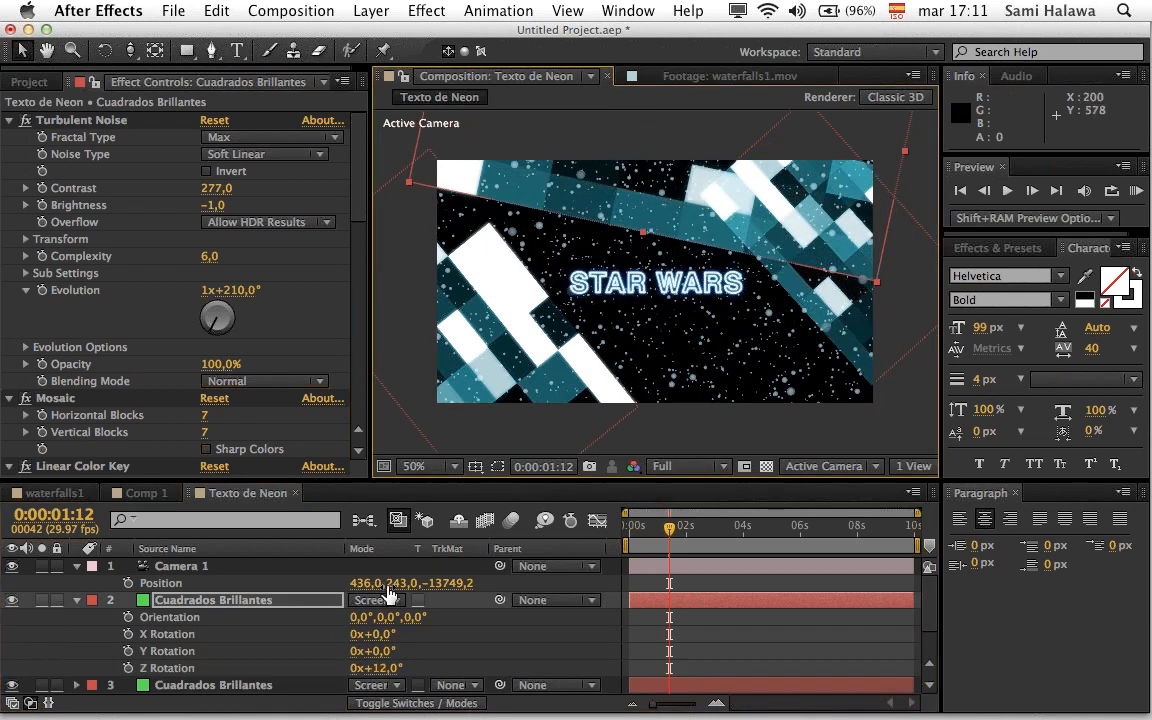
Step: Set Camera 1's Z position to -12289.2 and add a Position keyframe at 0:00:00:00
left_click_drag(456, 581, 690, 544)
mouse_move(619, 522)
left_mouse_down()
mouse_move(580, 518)
mouse_move(648, 524)
mouse_move(621, 522)
left_mouse_up()
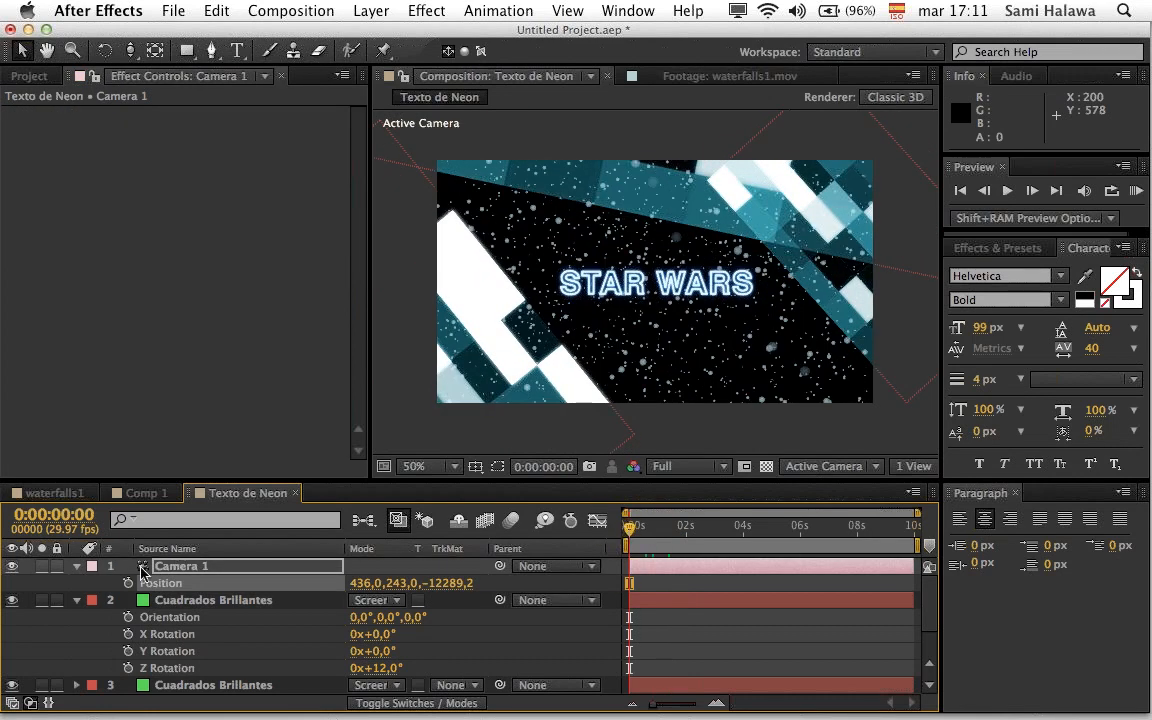
left_click(128, 583)
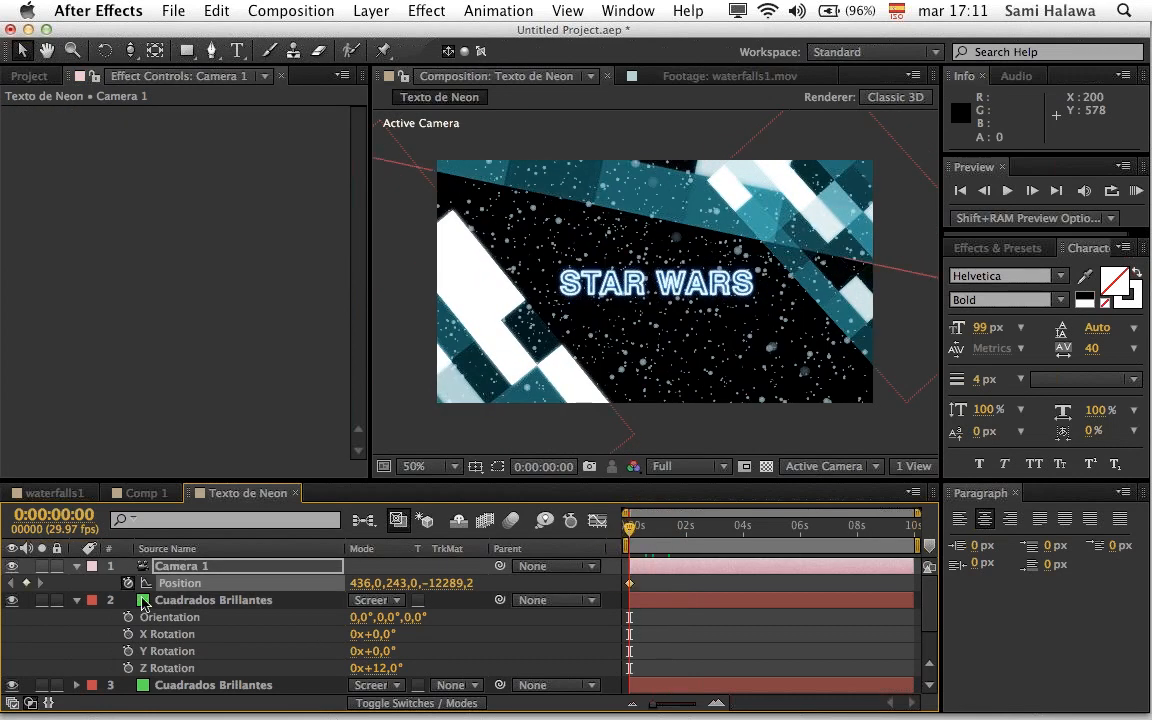
Step: Add a second Camera 1 Position keyframe at about 2 seconds with Z at -7329.2, and preview the camera move from the start
left_click_drag(670, 534, 687, 526)
left_click_drag(466, 583, 956, 586)
left_click_drag(684, 528, 594, 535)
key("space")
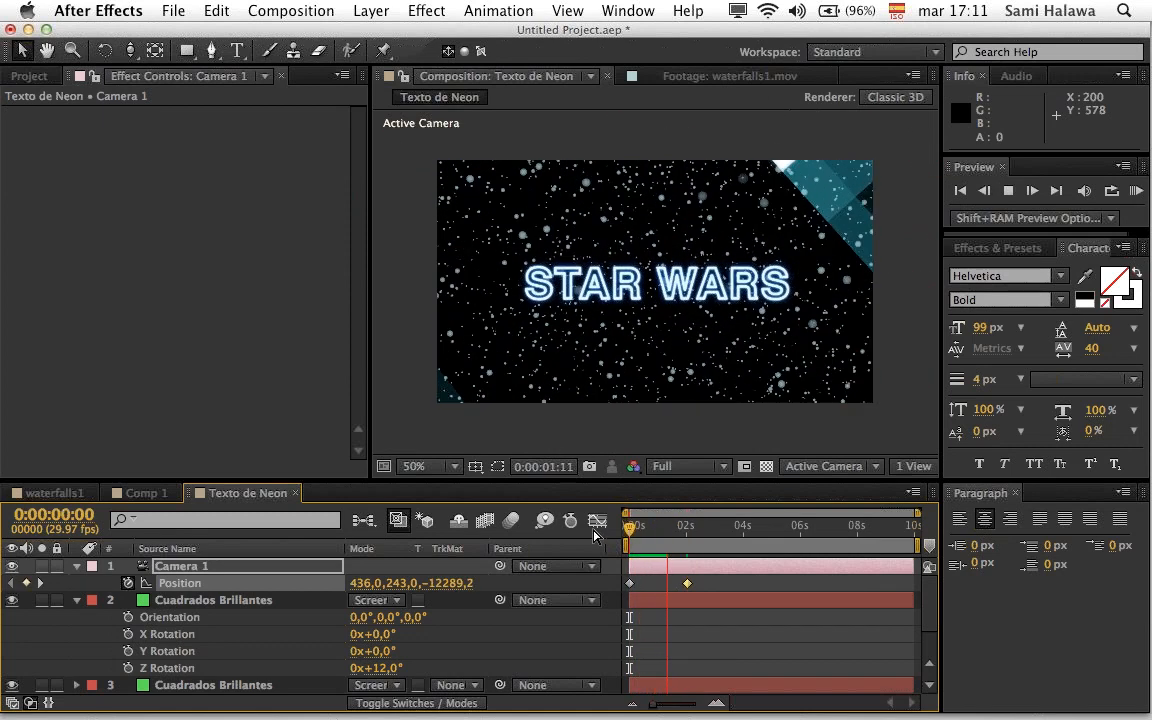
key("space")
Step: On the Fondo layer, try a different CC Star Burst Scatter and undo it, then set Size to 40 and preview
scroll(260, 620, "down", 3)
left_click(244, 685)
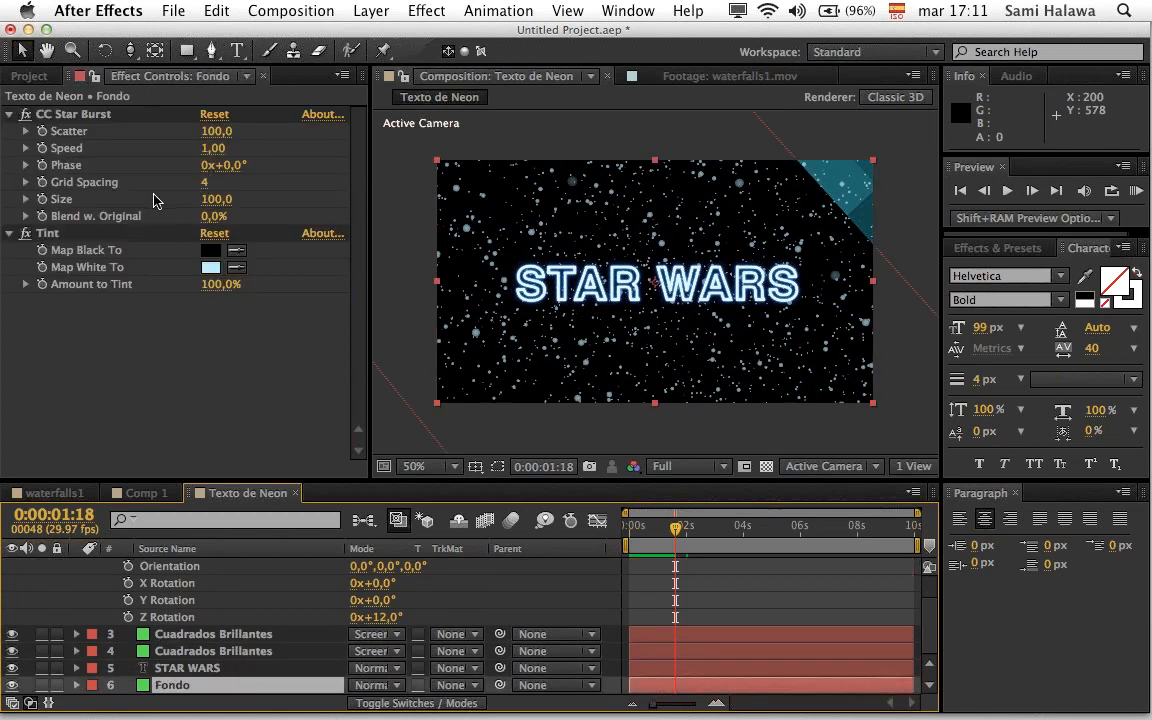
left_click(209, 131)
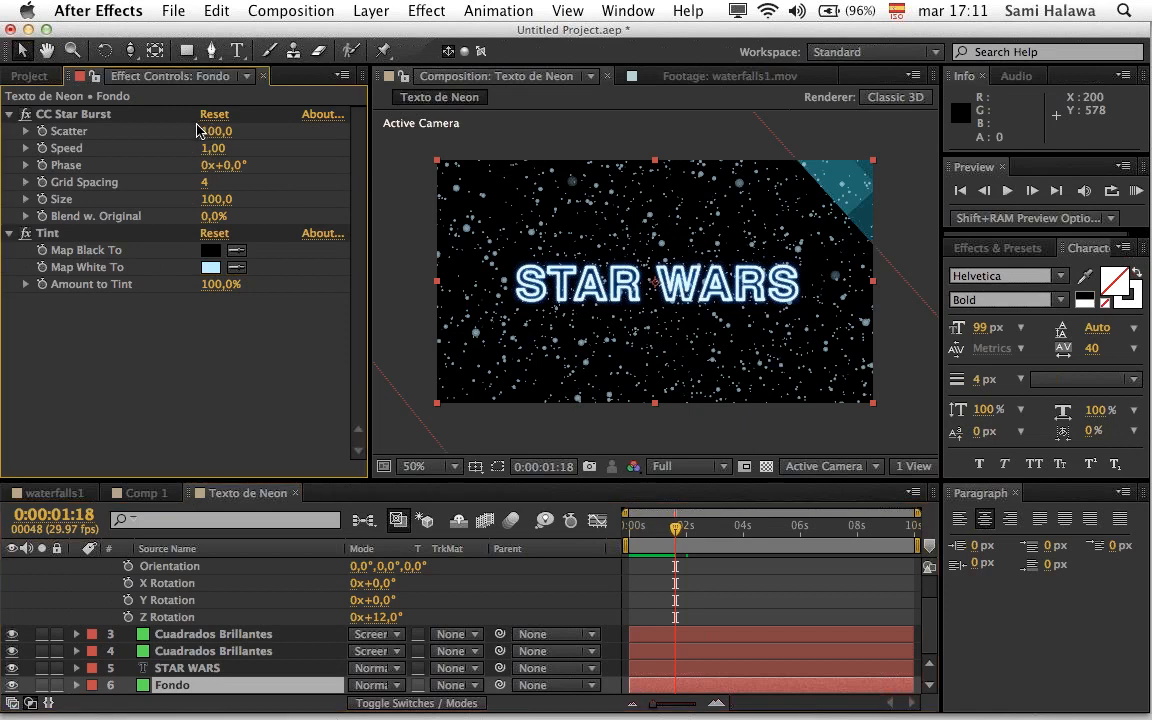
mouse_move(218, 134)
left_mouse_down()
mouse_move(179, 134)
mouse_move(198, 134)
left_mouse_up()
key("super+z")
left_click_drag(209, 199, 152, 191)
key("space")
key("space")
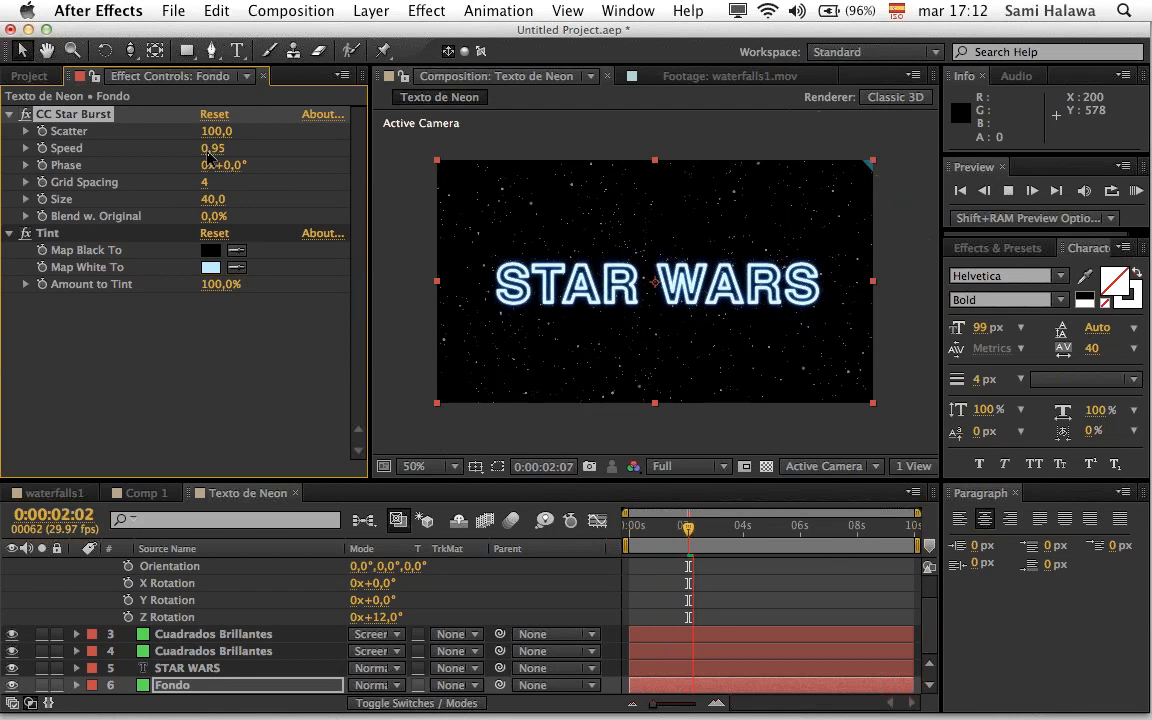
Step: Set Fondo's CC Star Burst Speed to 0.32, try Blend w. Original at 28% and restore it to 0%, and preview
left_click(211, 148)
type("0,32")
key("Return")
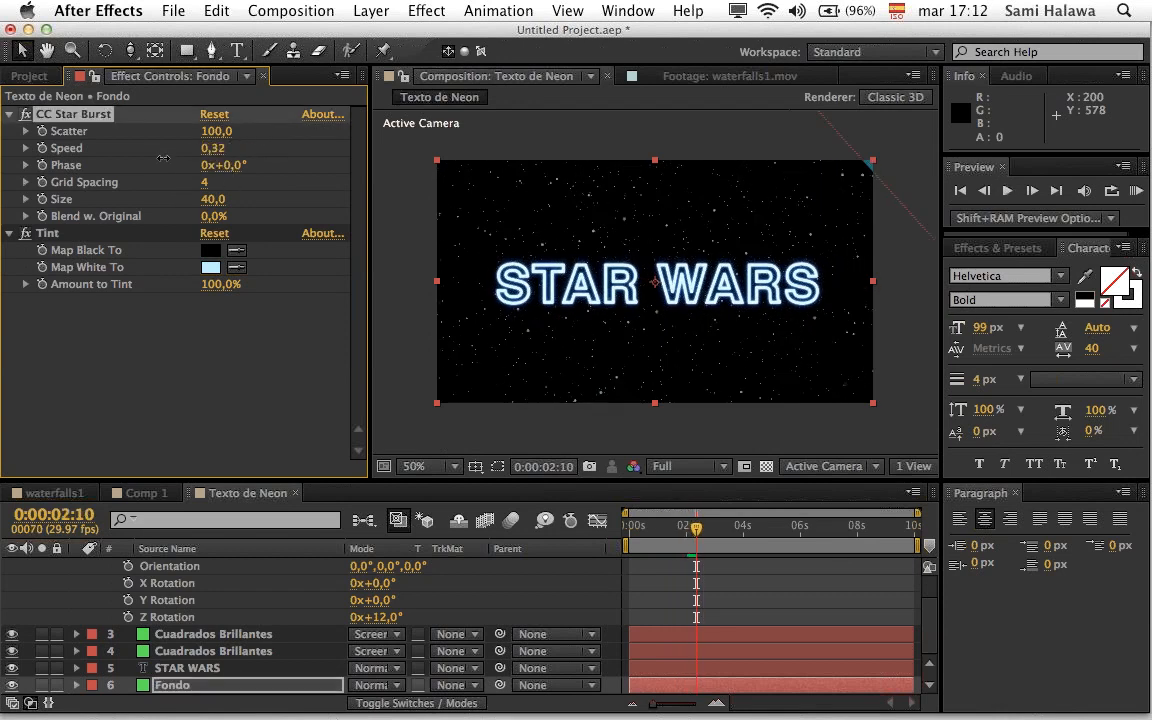
key("space")
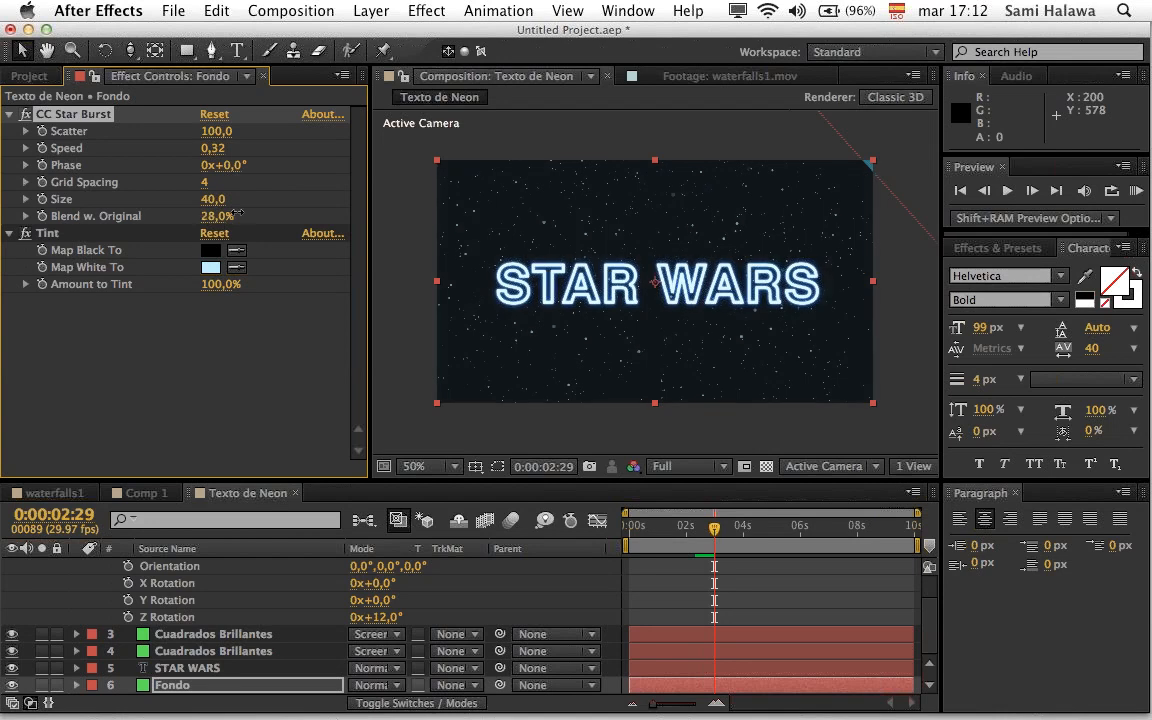
mouse_move(222, 216)
left_mouse_down()
mouse_move(241, 216)
mouse_move(200, 216)
left_mouse_up()
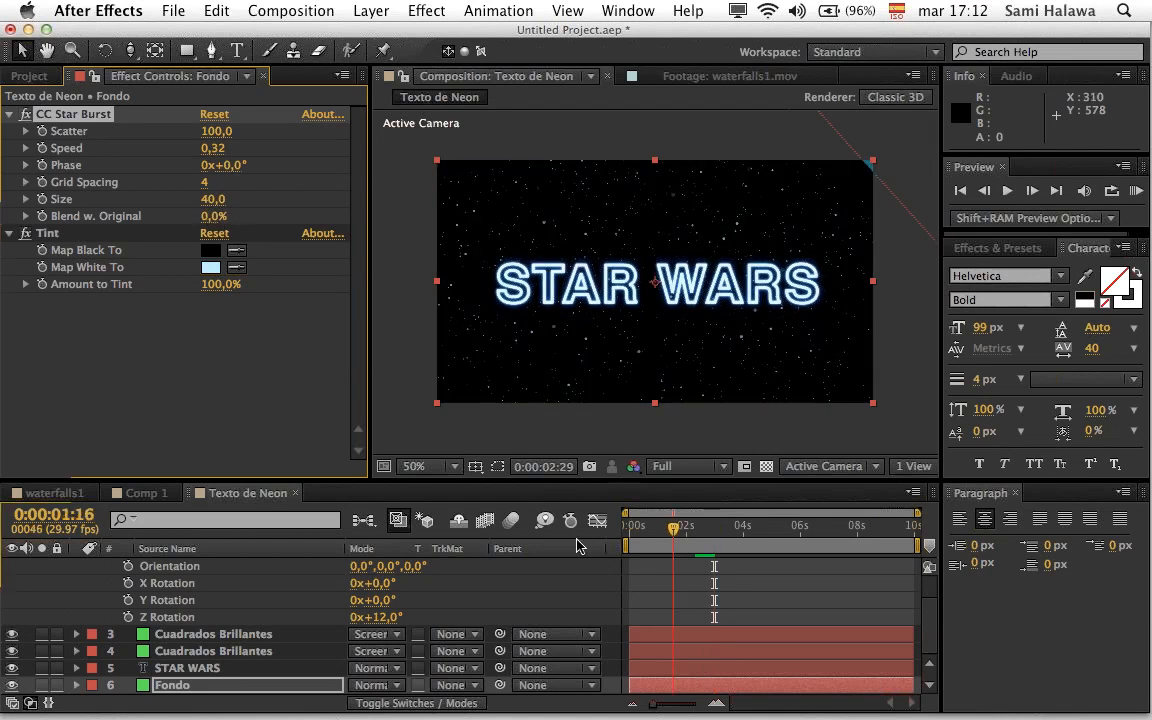
key("space")
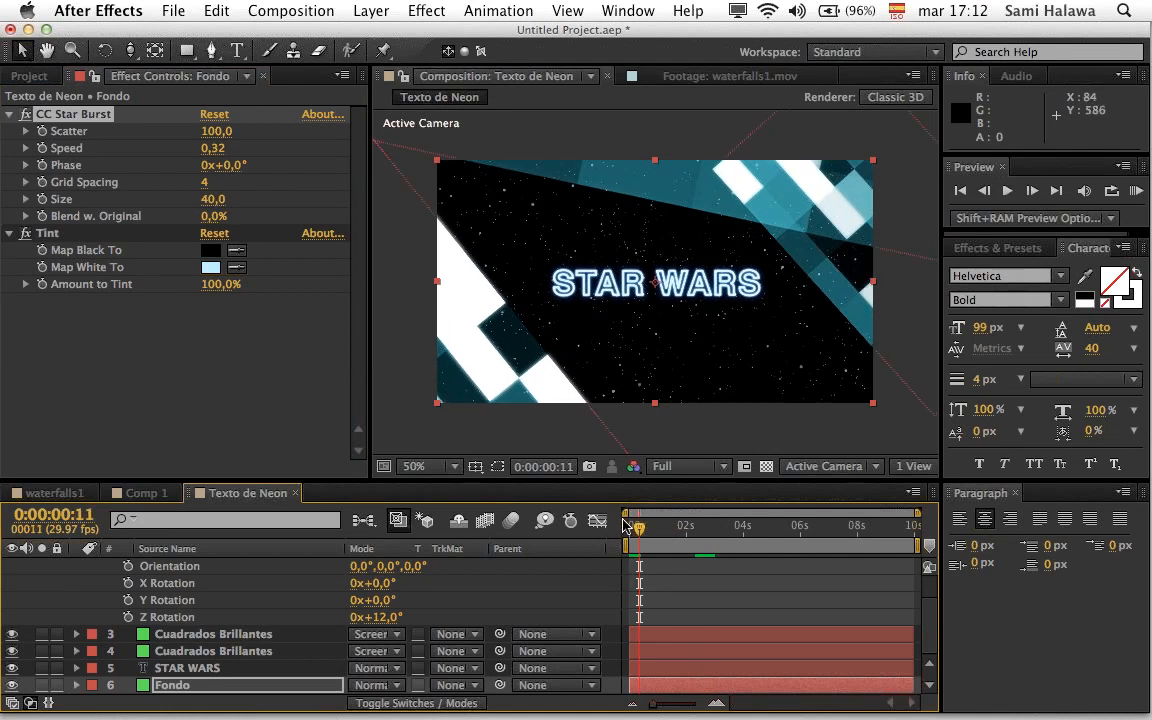
mouse_move(648, 538)
left_mouse_down()
mouse_move(620, 540)
mouse_move(647, 540)
left_mouse_up()
Step: Enlarge the timeline area, collapse the top Cuadrados Brillantes layer, and enable motion blur on every layer except the camera
scroll(155, 595, "up", 3)
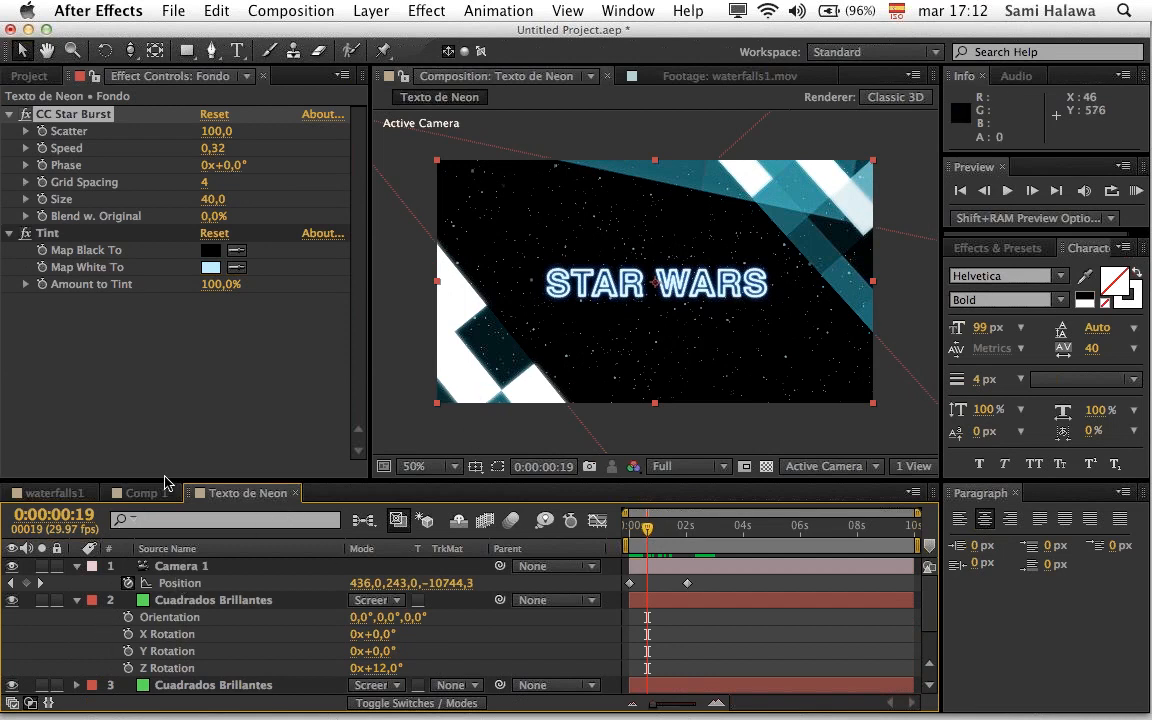
left_click_drag(171, 478, 165, 409)
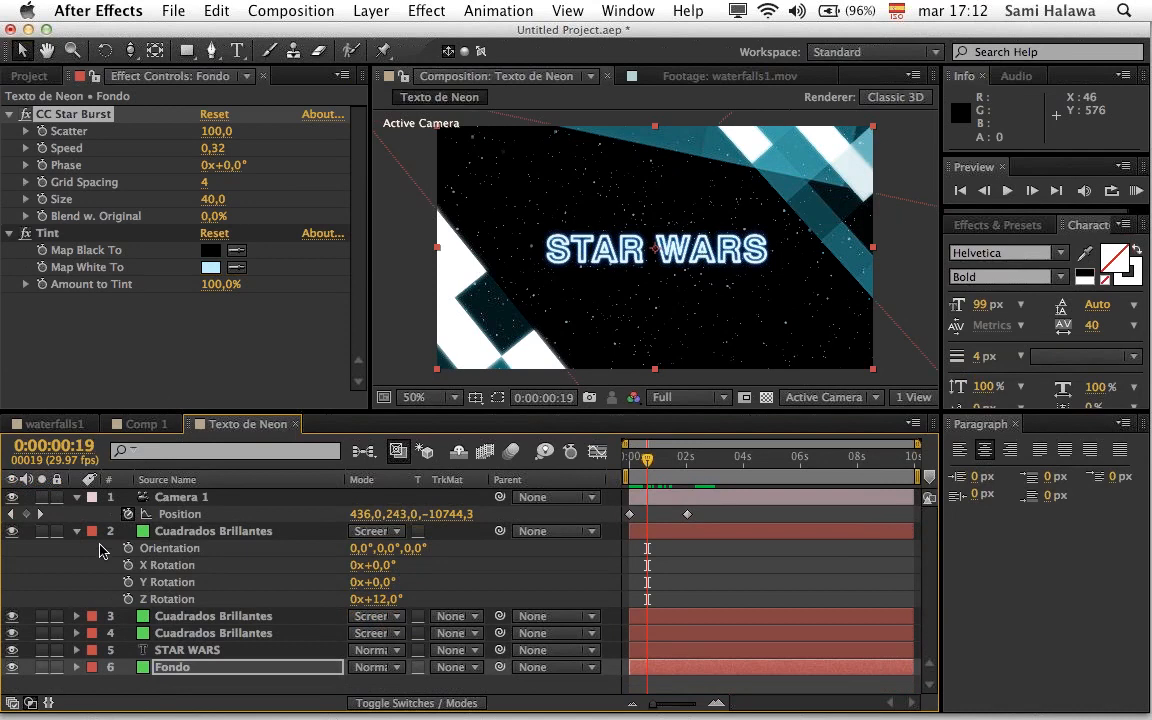
left_click(77, 531)
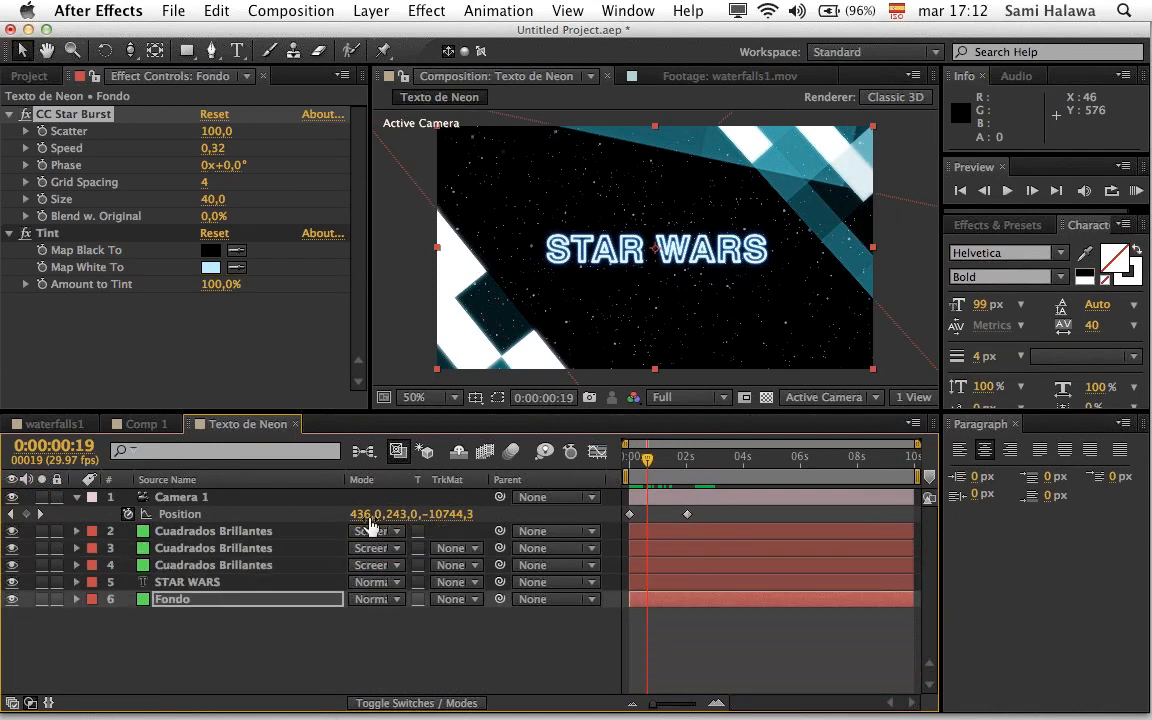
left_click(400, 704)
left_click(405, 704)
left_click(405, 704)
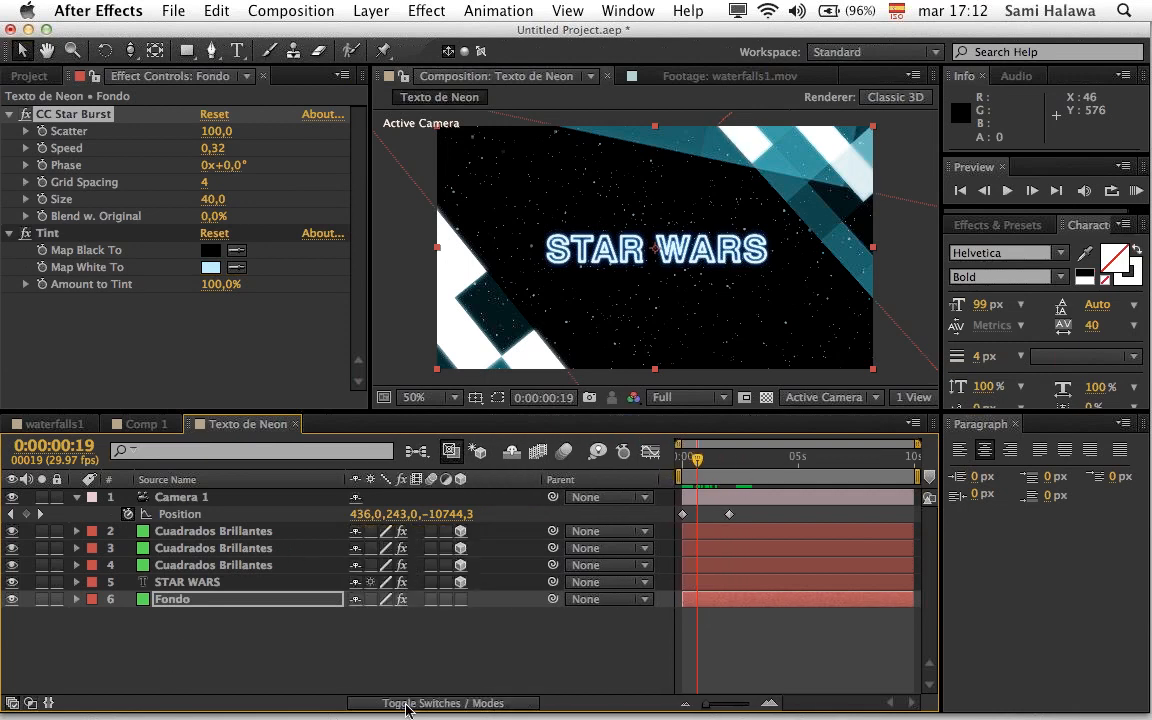
left_click(432, 531)
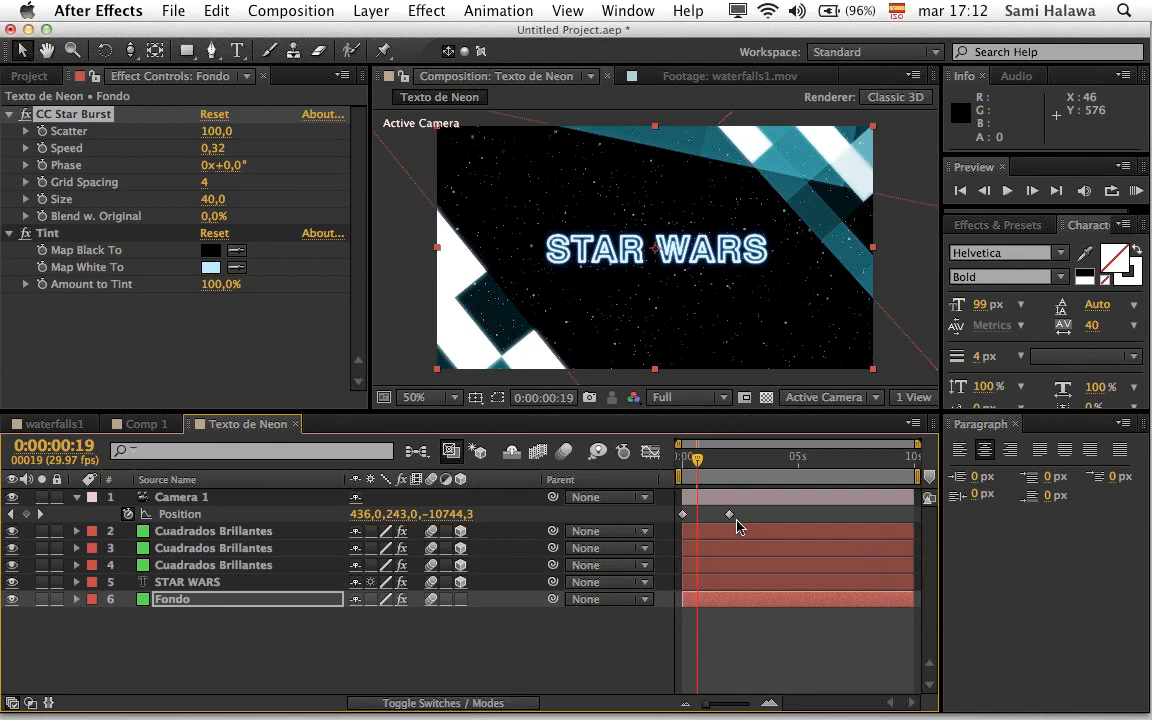
Step: Move Camera 1's second Position keyframe to just before 1 second and preview the camera move
left_click_drag(724, 516, 699, 513)
left_click(681, 459)
key("space")
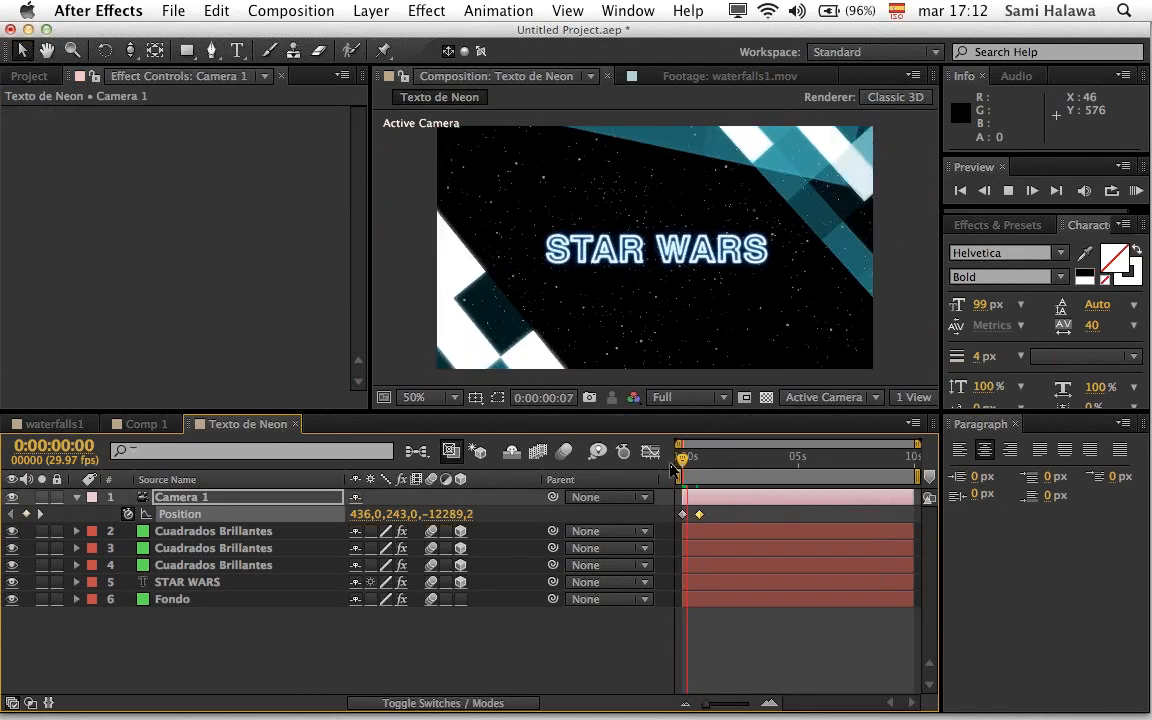
key("space")
left_click(738, 704)
left_click_drag(725, 467, 682, 470)
key("space")
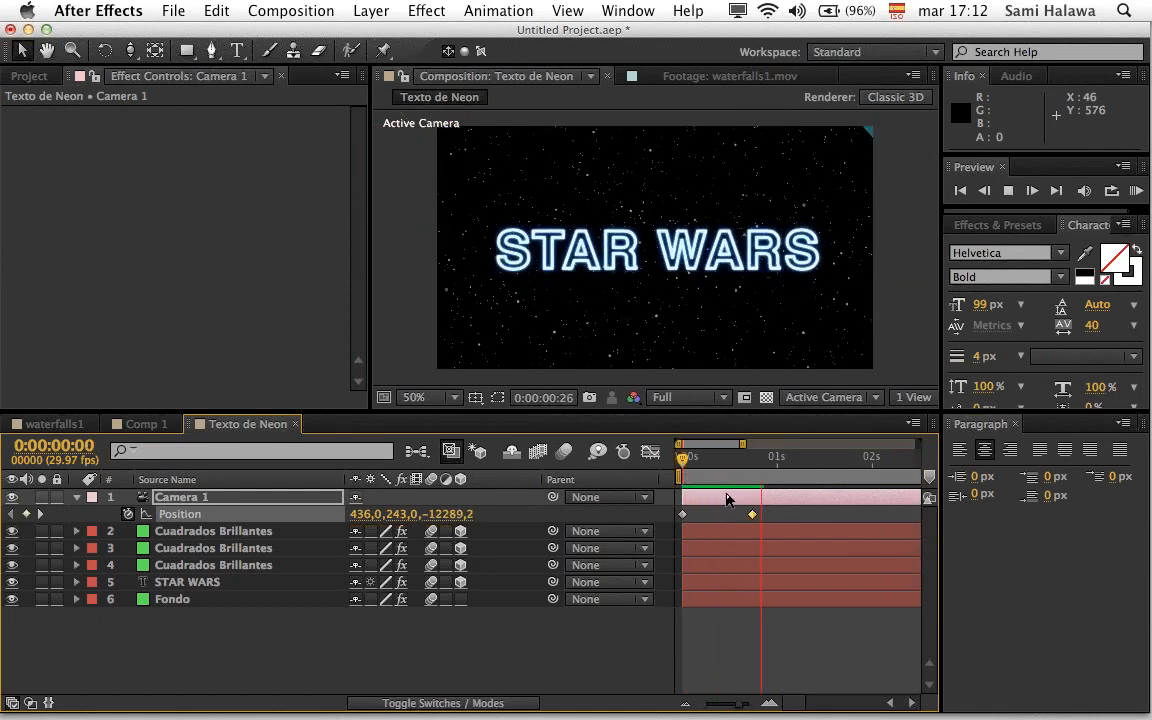
key("space")
Step: Move Camera 1's second Position keyframe to 0:00:00:07 and preview the animation from the start
left_click(681, 459)
left_click_drag(752, 514, 704, 514)
key("space")
key("space")
left_click_drag(692, 470, 681, 470)
key("space")
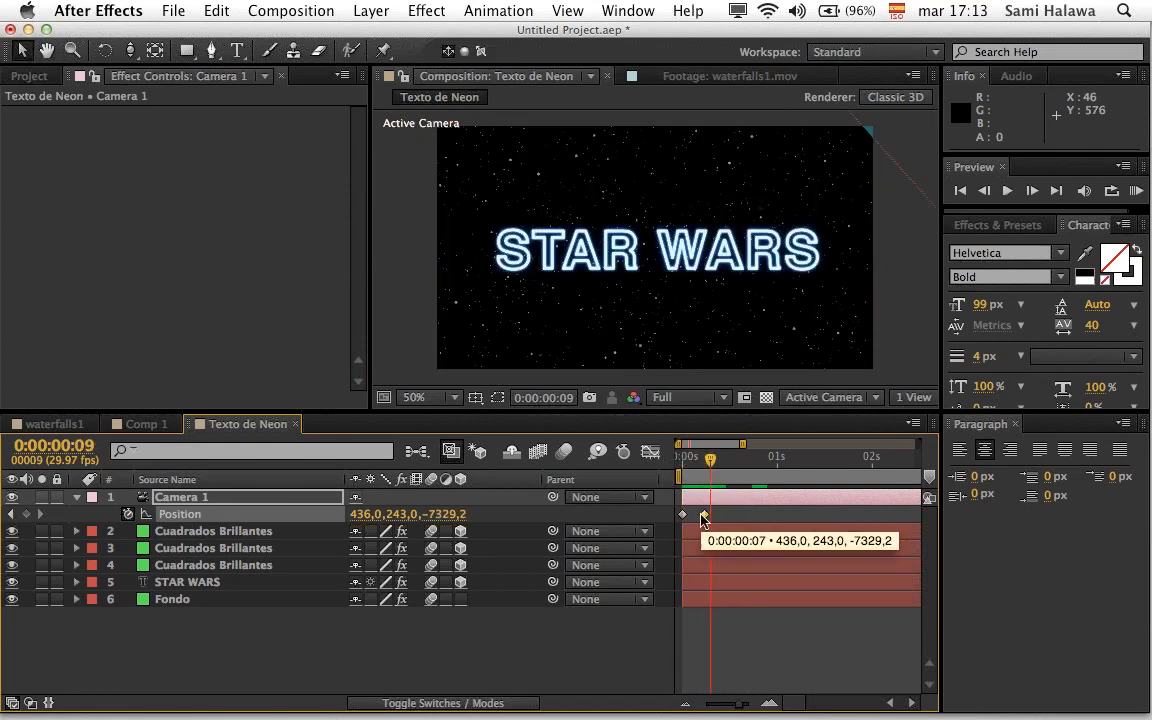
Step: Apply Easy Ease In to Camera 1's second Position keyframe and Easy Ease Out to the first, then preview
right_click(704, 516)
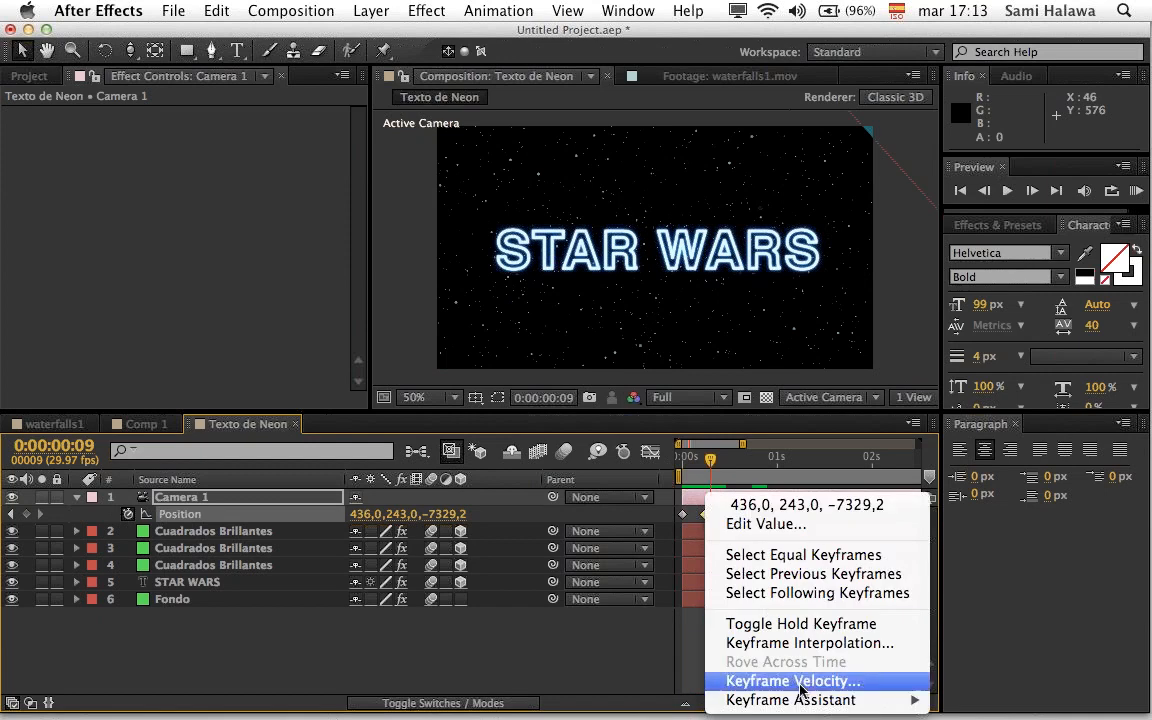
mouse_move(790, 699)
left_click(648, 607)
right_click(682, 514)
mouse_move(768, 699)
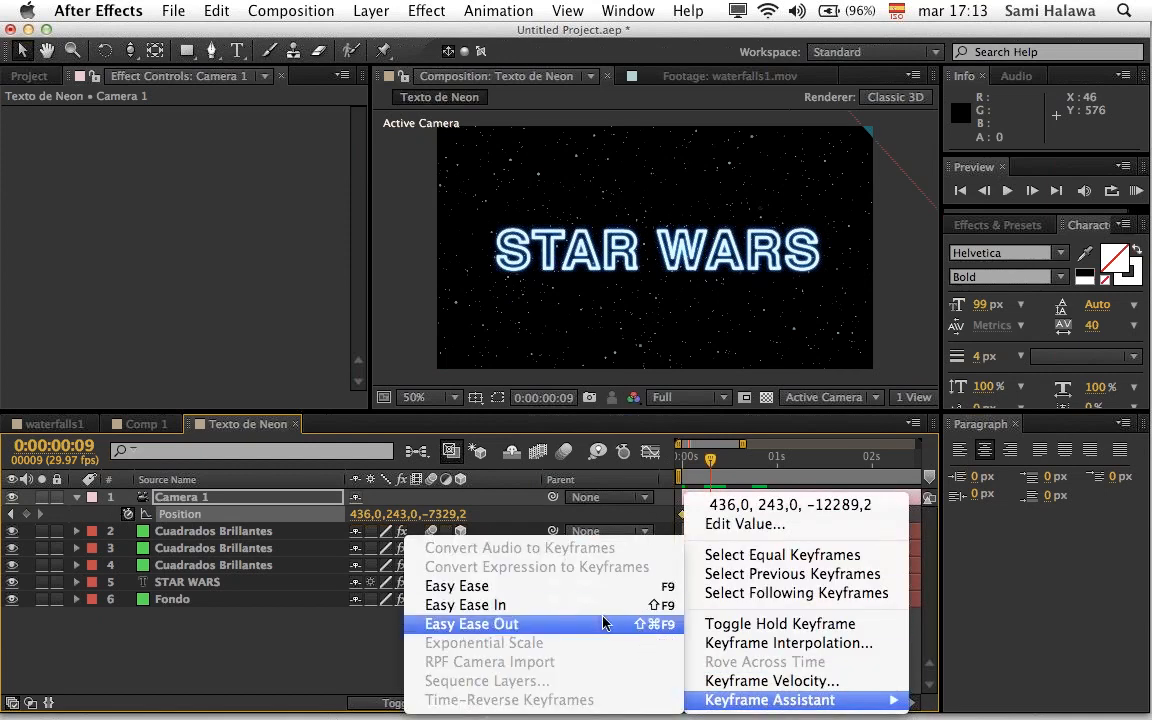
left_click(602, 620)
key("Home")
key("space")
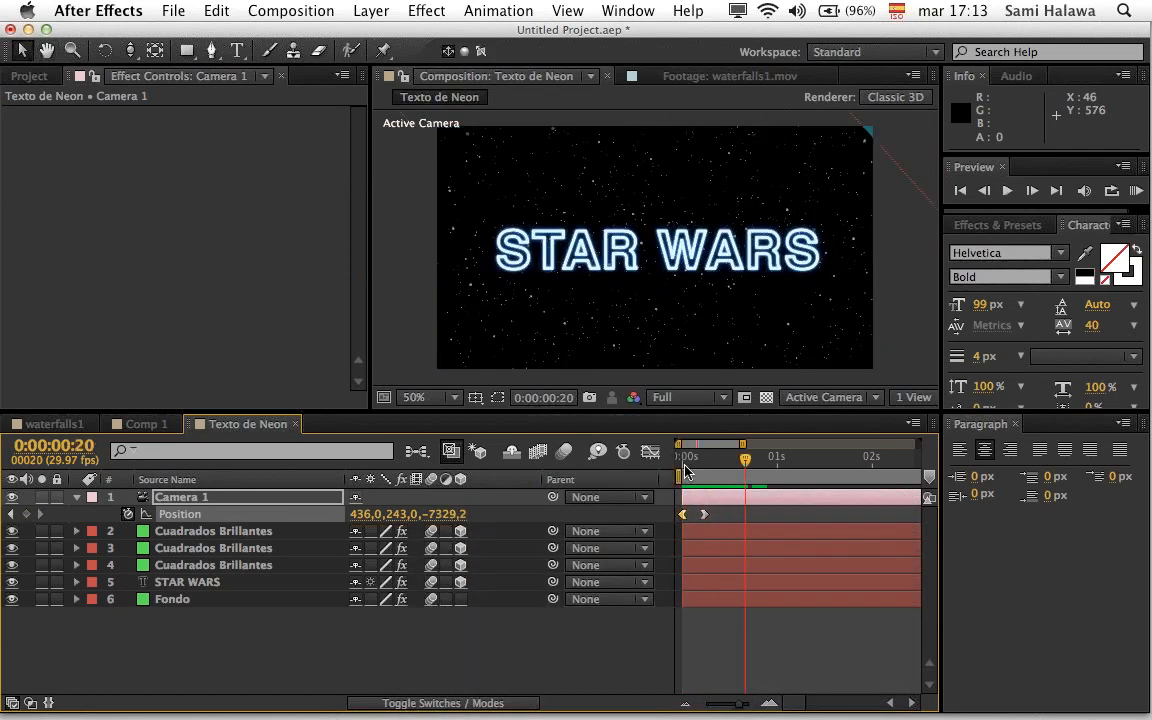
Step: Set the Fondo layer's CC Star Burst Speed to 0.85 and preview from the start
left_click(278, 597)
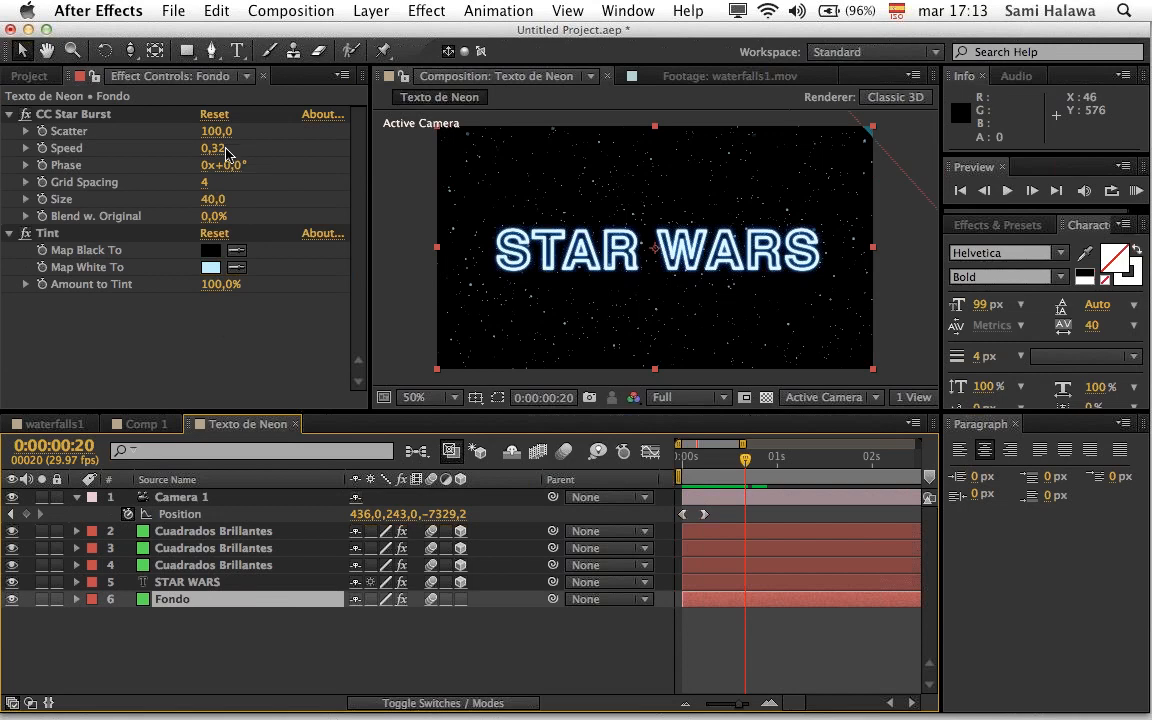
left_click_drag(219, 158, 233, 148)
key("space")
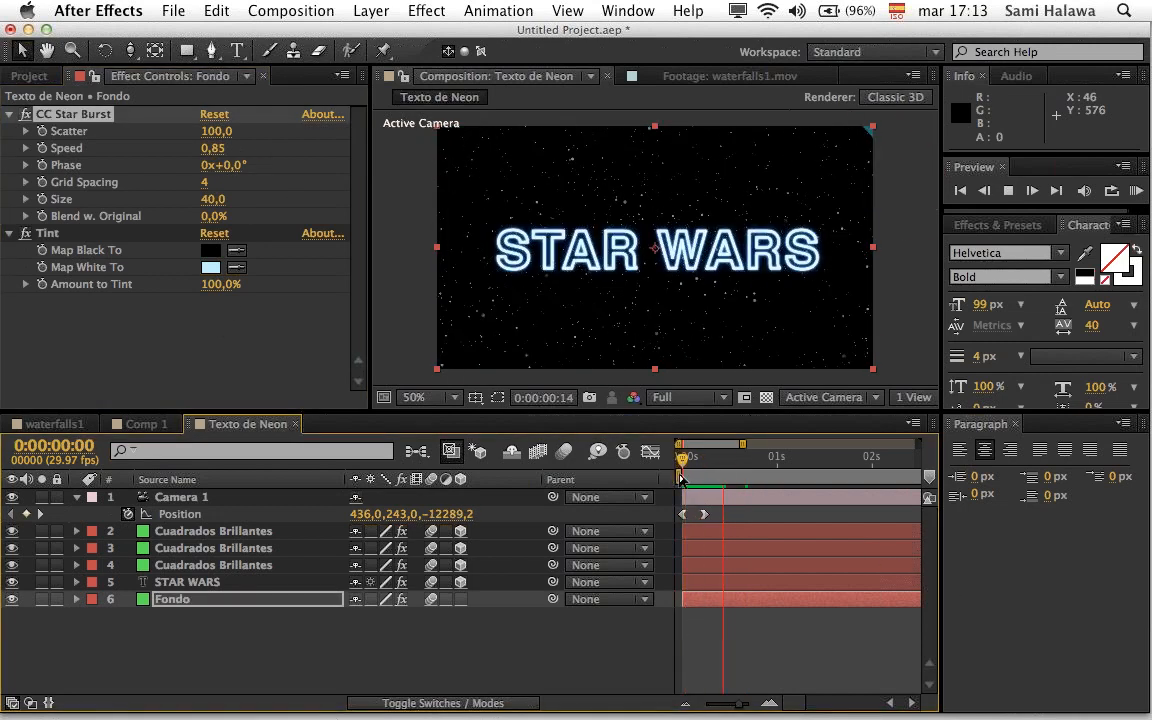
Step: Enable motion blur for the Texto de Neon composition and scrub through the start of the camera move
key("space")
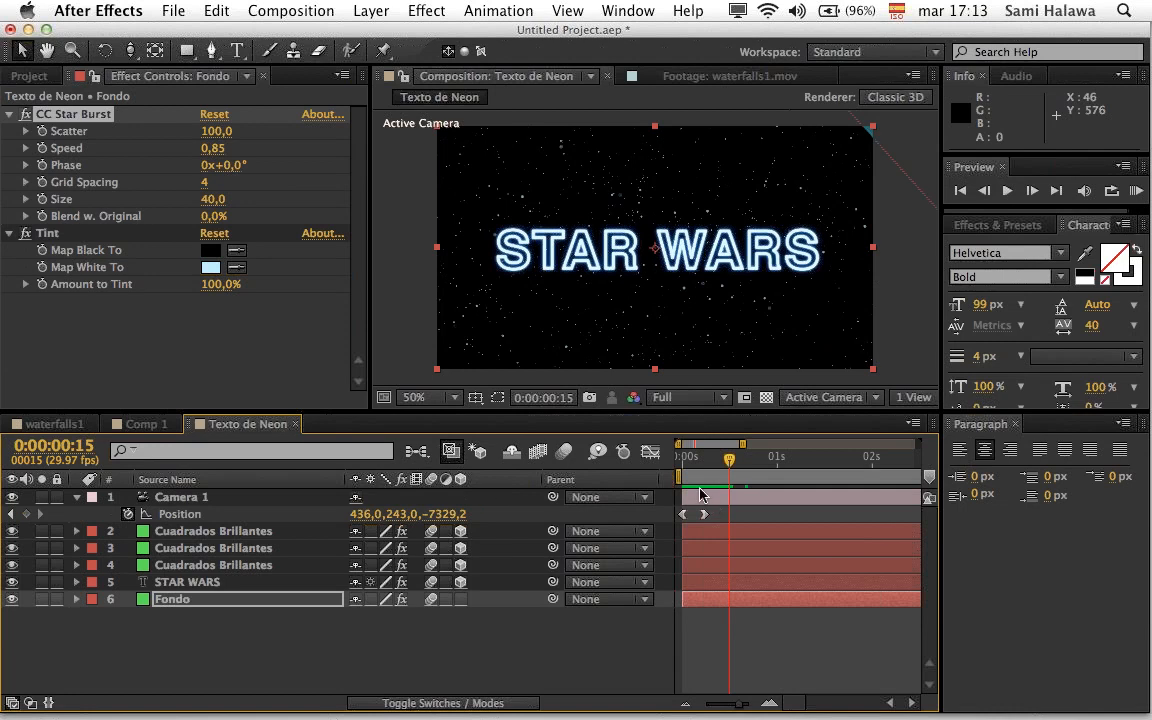
left_click_drag(700, 461, 695, 463)
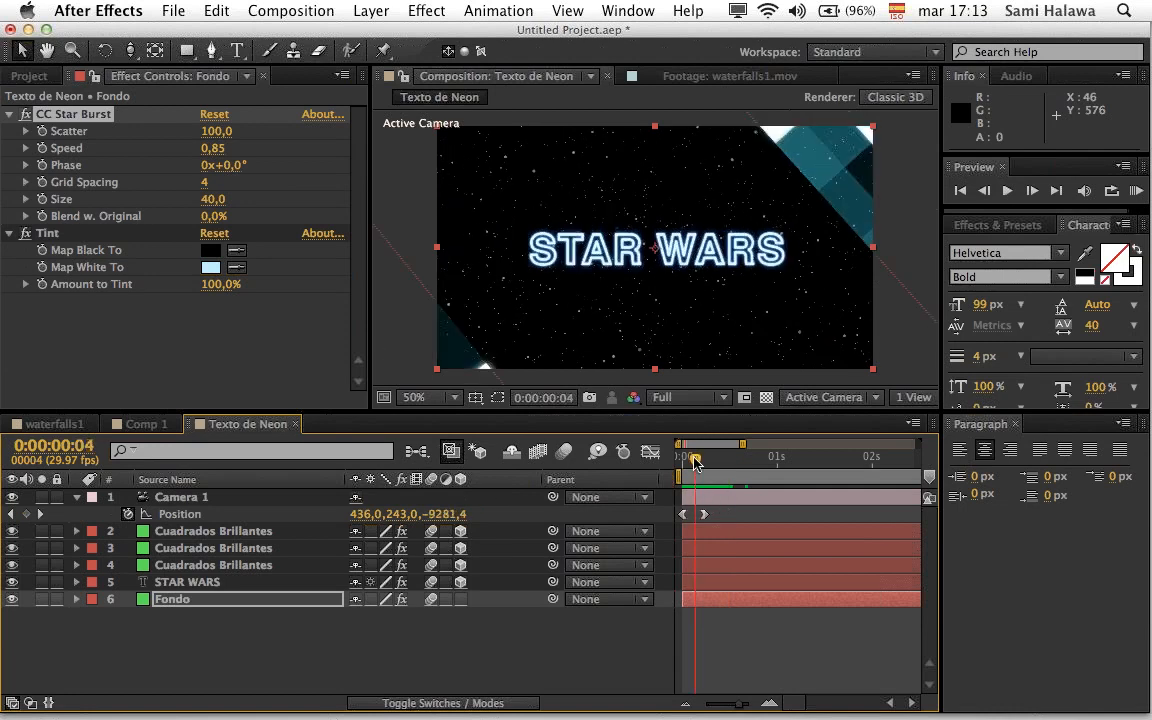
left_click(566, 452)
mouse_move(693, 462)
left_mouse_down()
mouse_move(720, 462)
mouse_move(710, 462)
left_mouse_up()
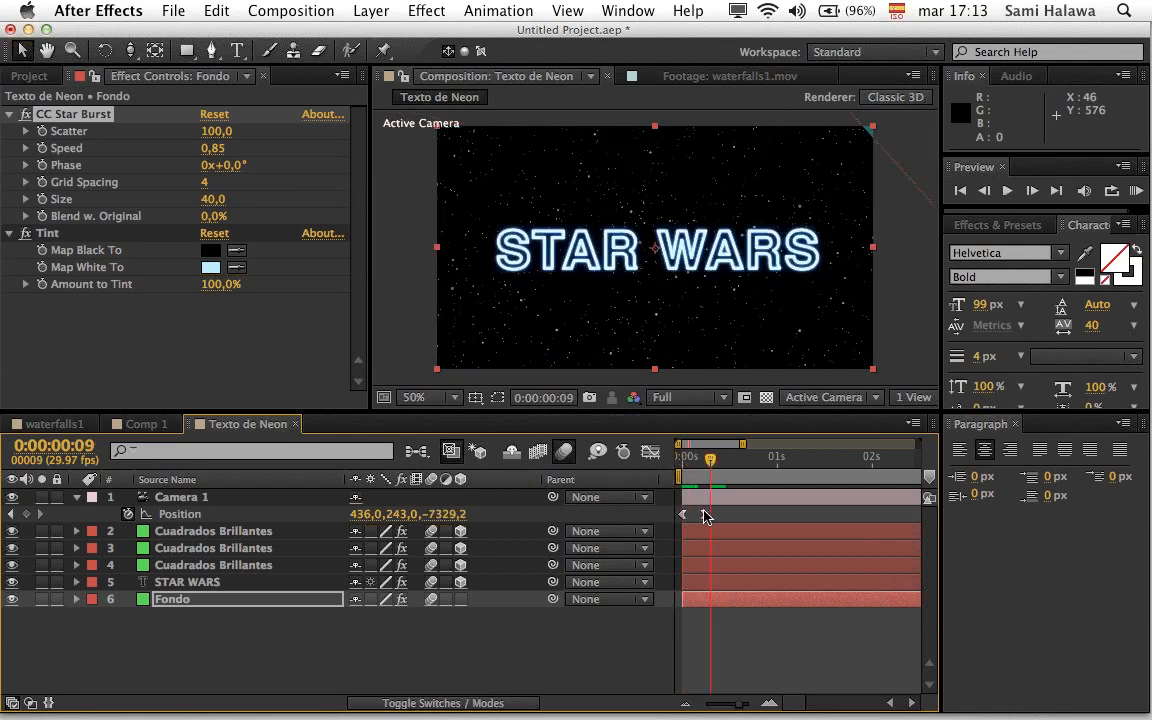
Step: Move Camera 1's second Position keyframe to 0:00:00:04 and preview the faster move
left_click_drag(705, 514, 695, 514)
left_click_drag(685, 457, 705, 458)
key("space")
left_click(660, 265)
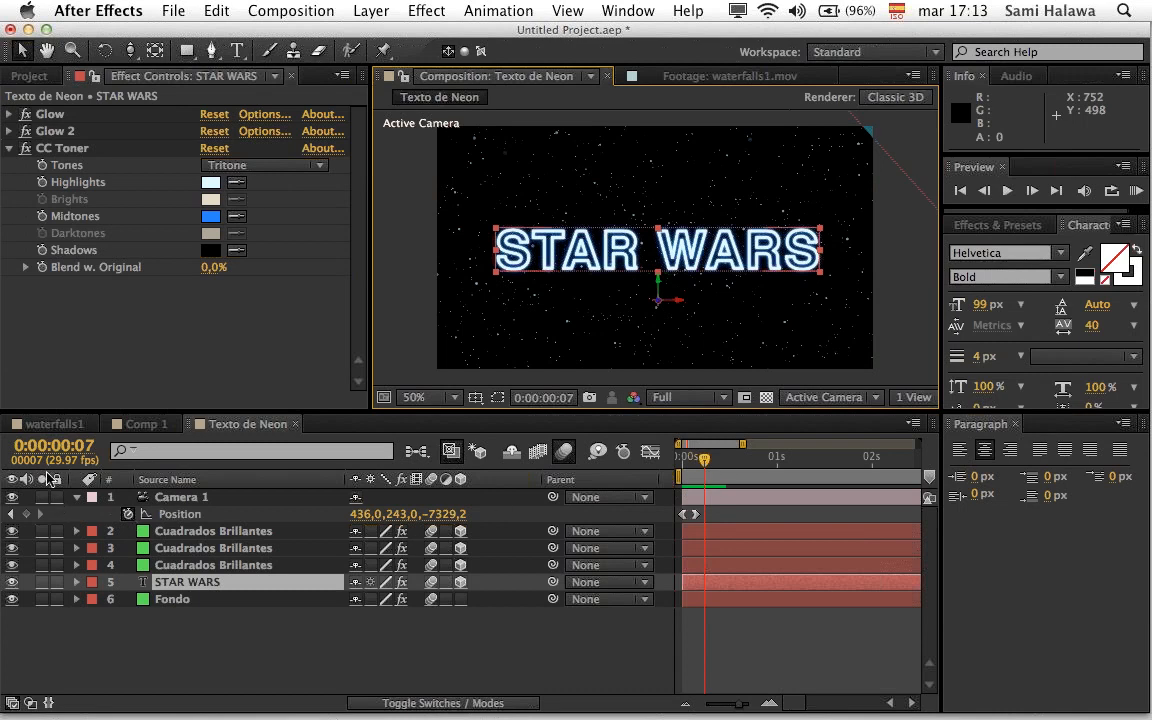
Step: Hide Camera 1 and add a two-node camera named Camera 2 at the start of the composition, keeping the offered settings
left_click(12, 497)
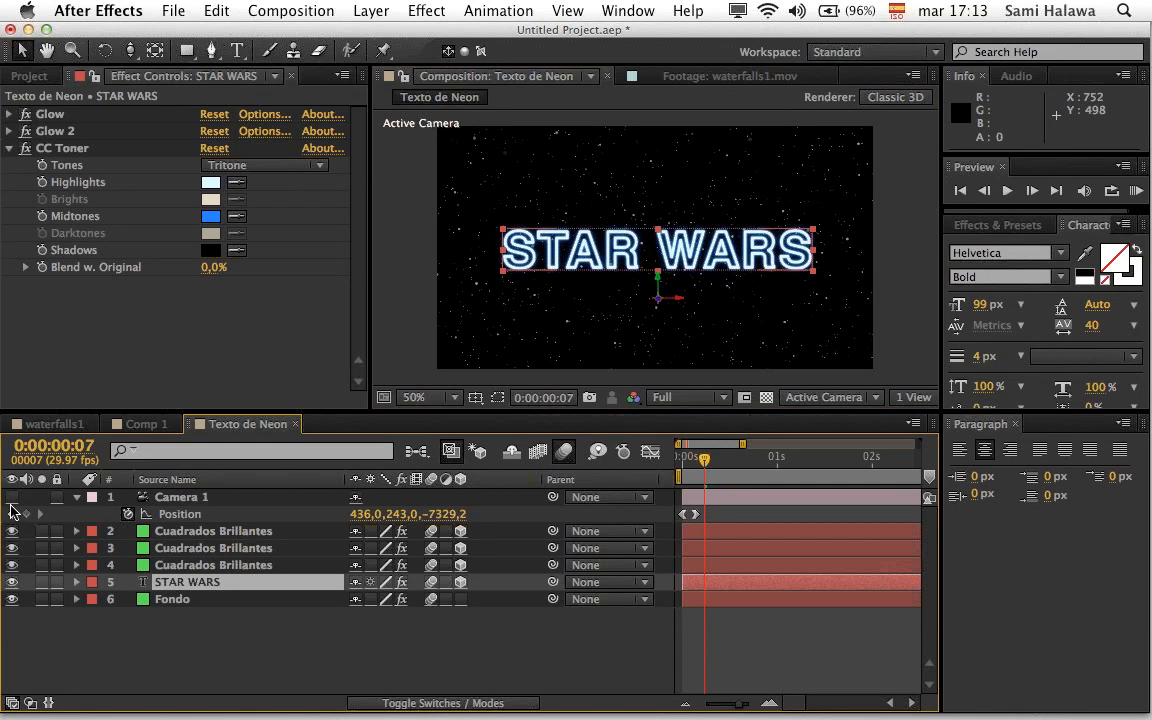
left_click_drag(706, 460, 682, 460)
left_click(425, 8)
mouse_move(370, 10)
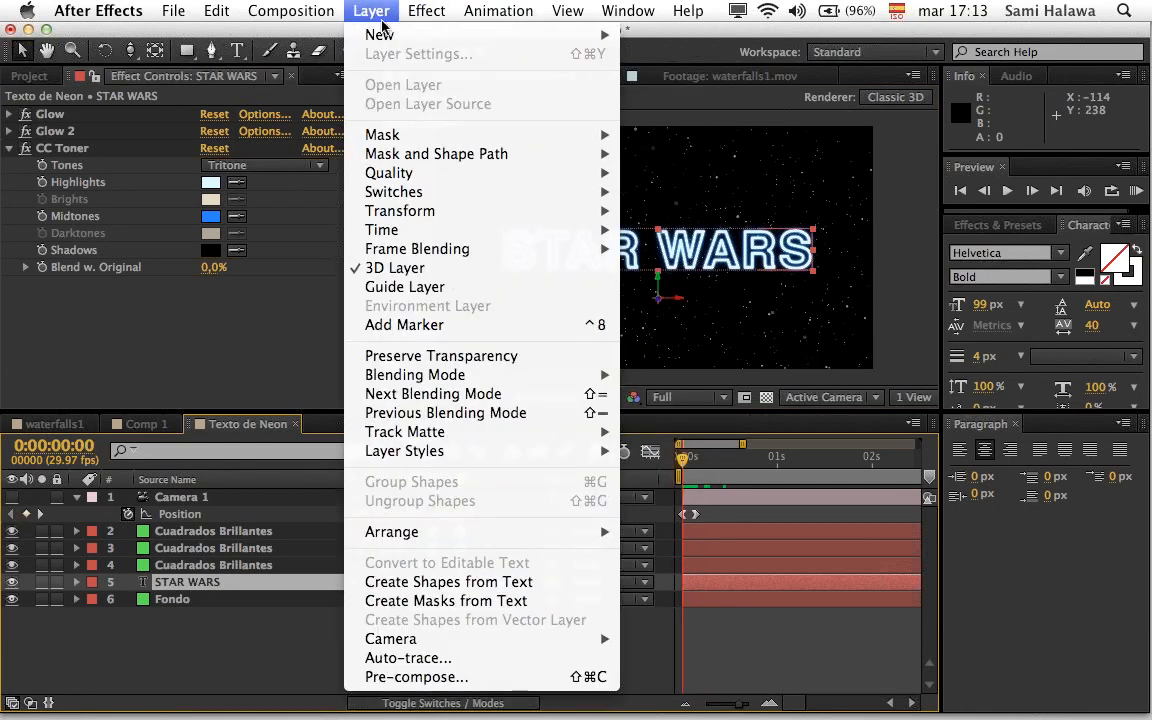
mouse_move(400, 34)
left_click(744, 100)
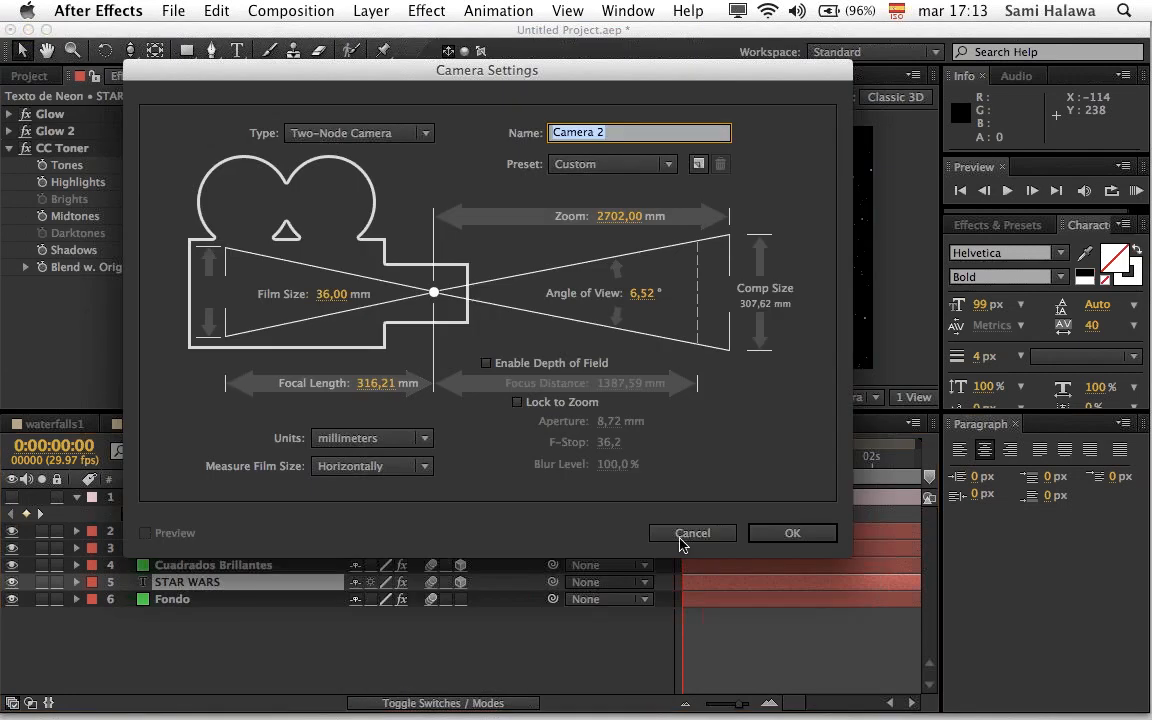
left_click(752, 535)
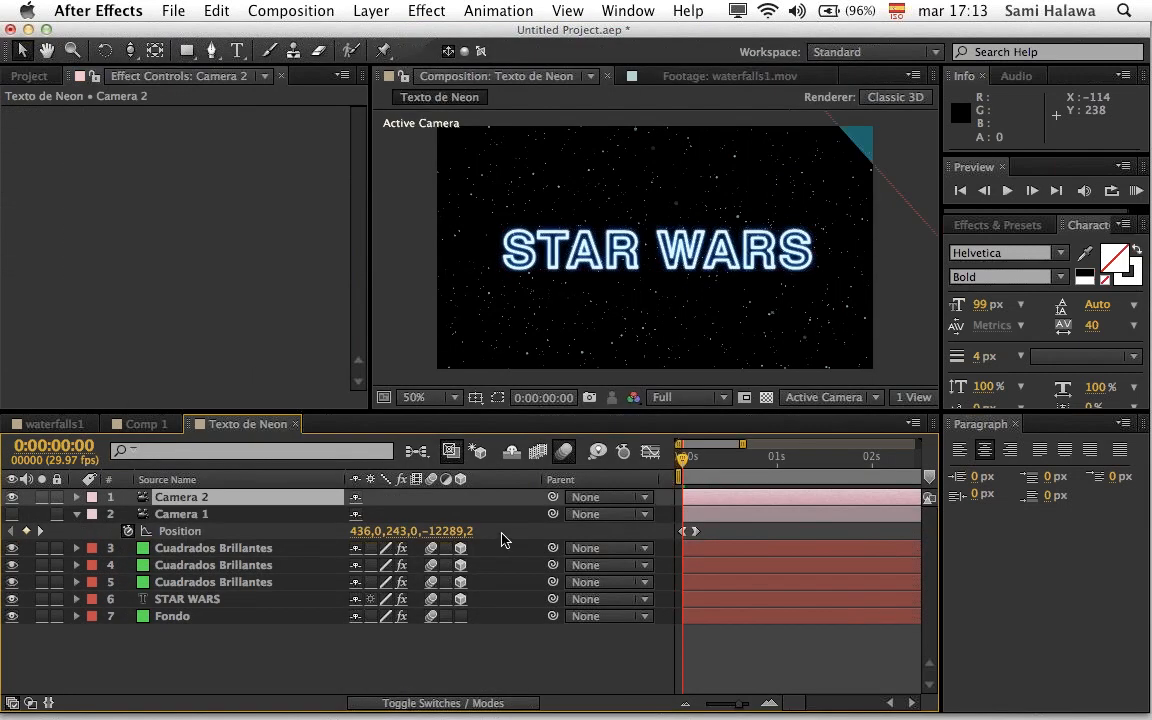
Step: Keyframe Camera 2's Position with Z at -99.2 at 0:00:00:00 and -7089.2 at 0:00:00:04
key("p")
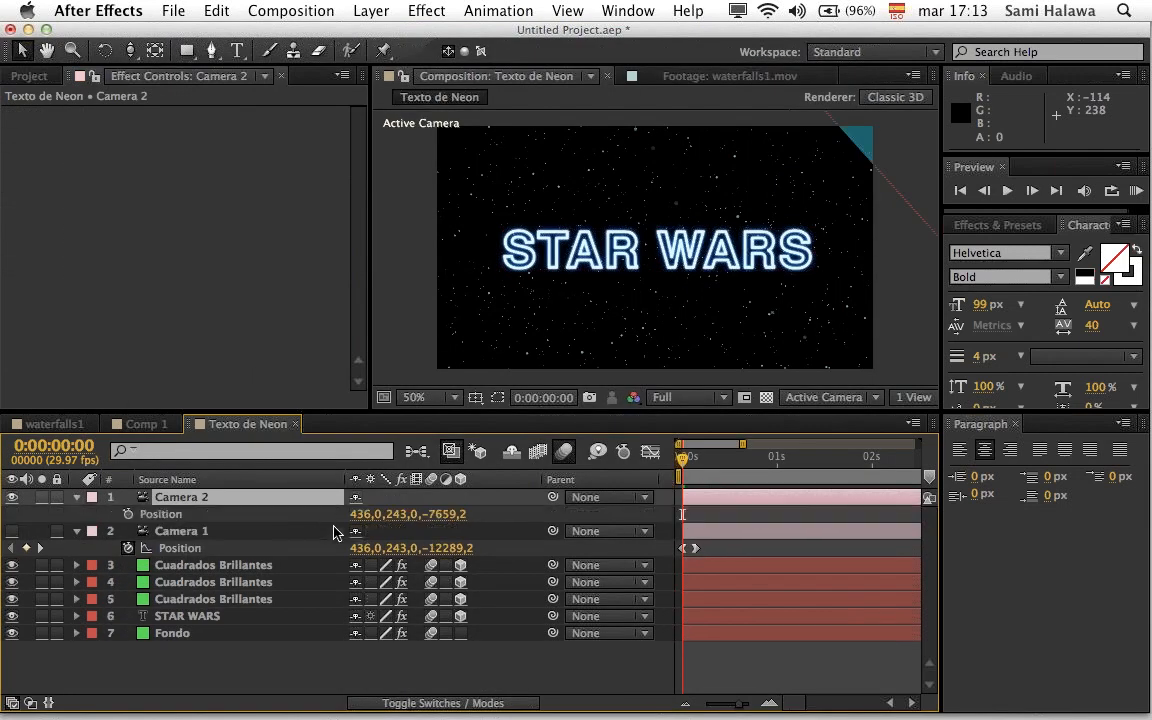
left_click_drag(449, 515, 1124, 514)
left_click_drag(447, 514, 728, 539)
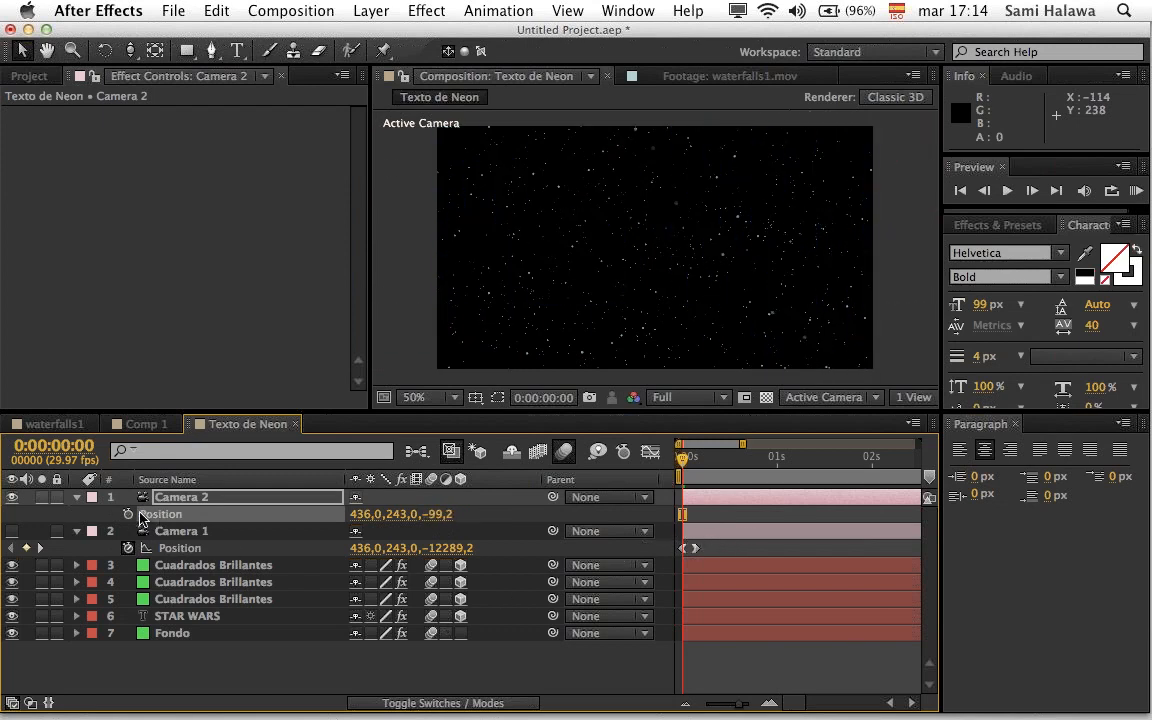
left_click(126, 514)
left_click_drag(682, 459, 695, 461)
left_click_drag(440, 514, 126, 569)
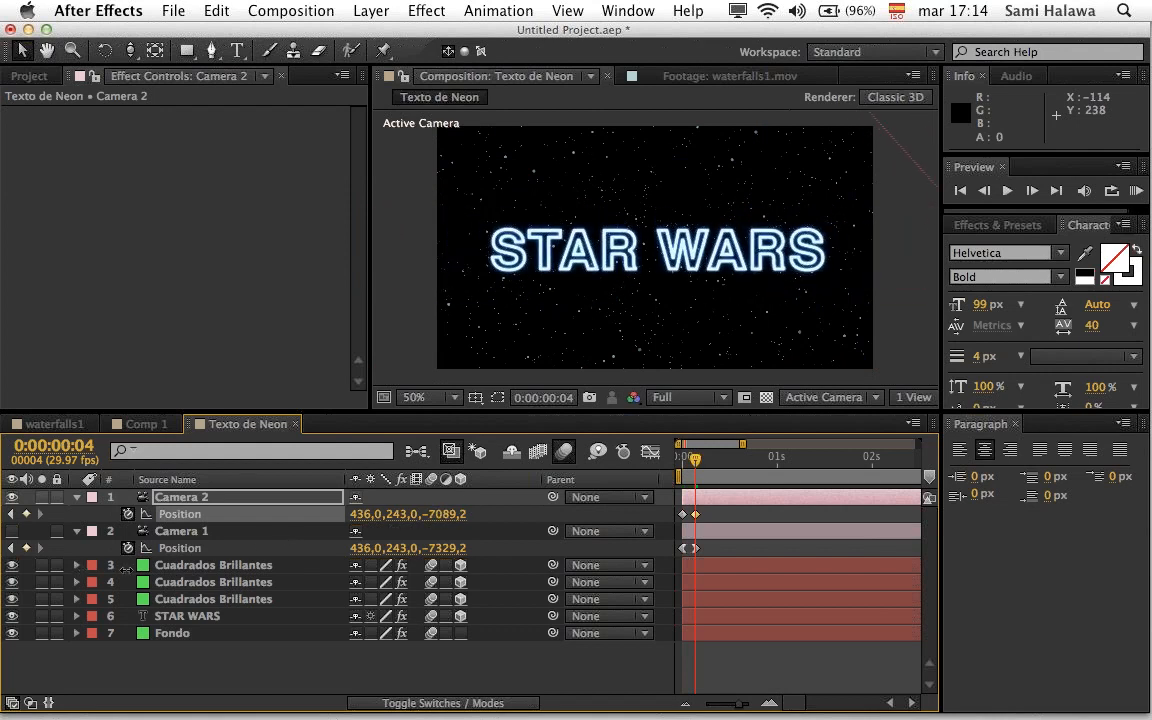
Step: Apply Easy Ease In to Camera 2's second Position keyframe and Easy Ease Out to the first, then preview
right_click(697, 518)
mouse_move(836, 699)
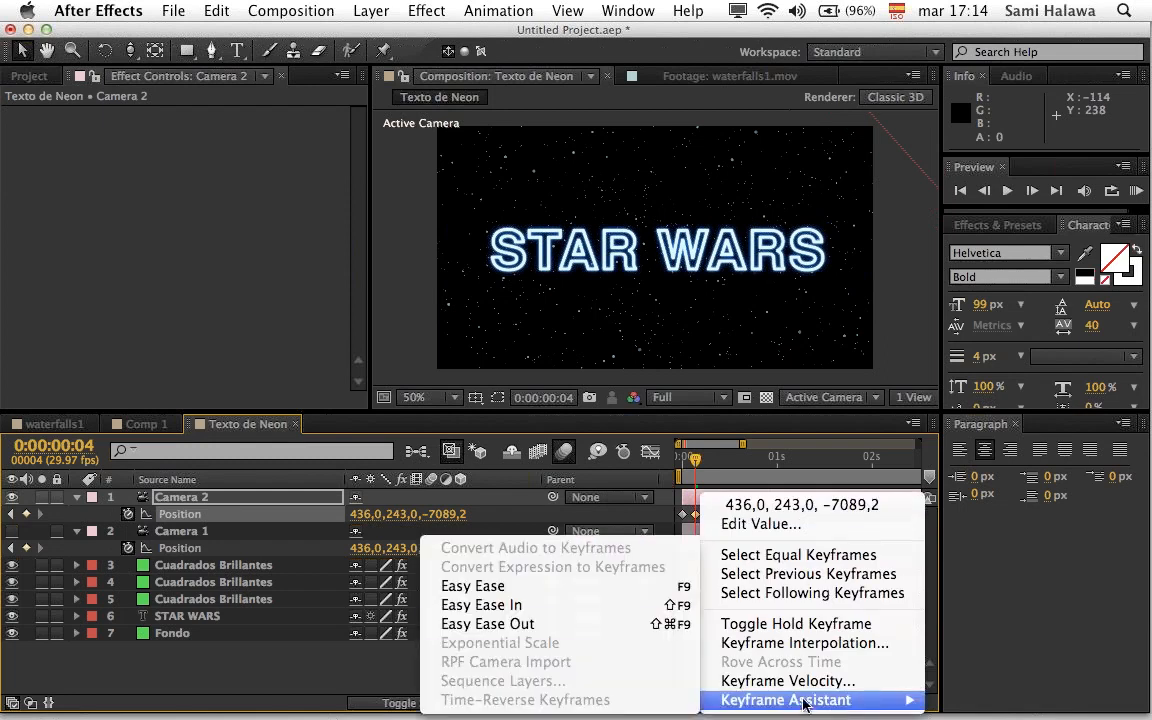
left_click(591, 605)
right_click(684, 514)
mouse_move(758, 700)
left_click(594, 626)
left_click(680, 461)
key("space")
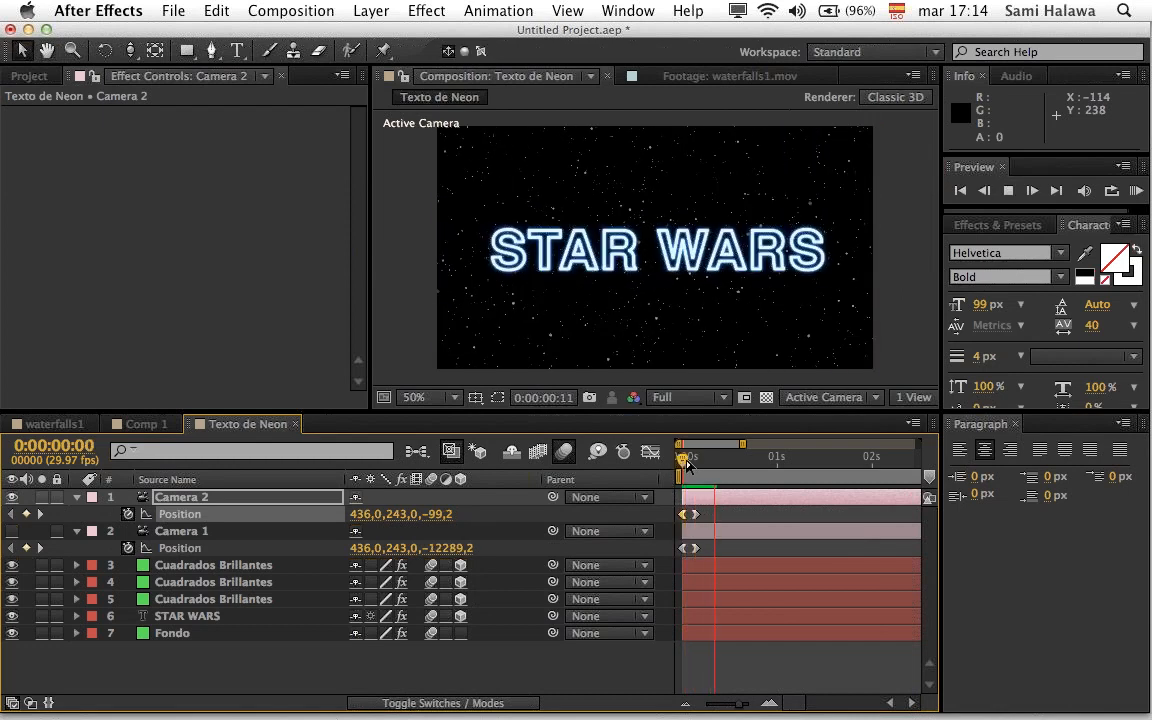
Step: Set Camera 2's Position Z to 4.8 at its first keyframe and preview the pull-back from the start
left_click(676, 459)
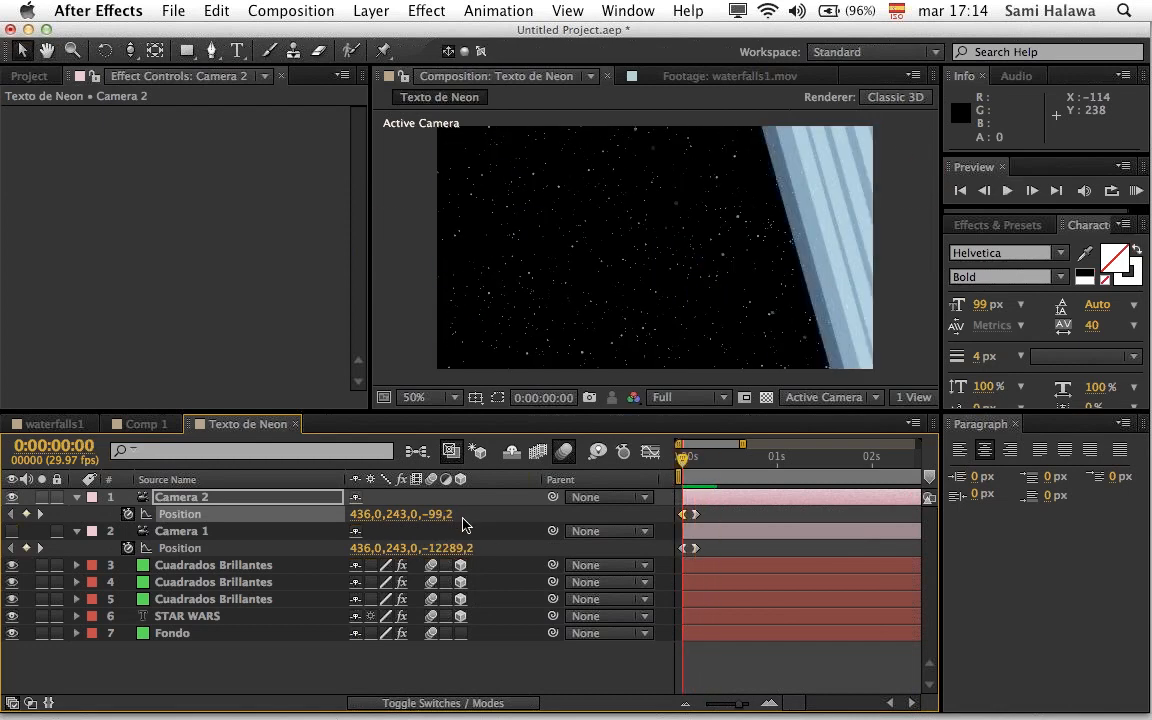
left_click_drag(441, 513, 578, 502)
left_click_drag(444, 515, 406, 528)
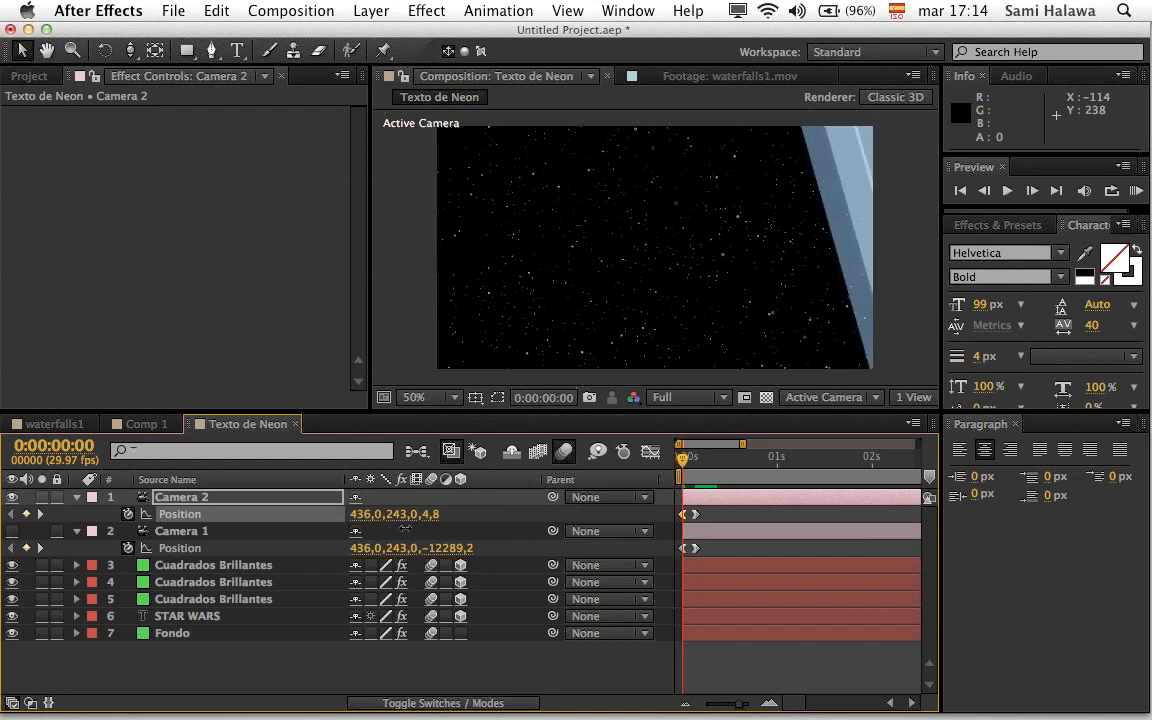
key("space")
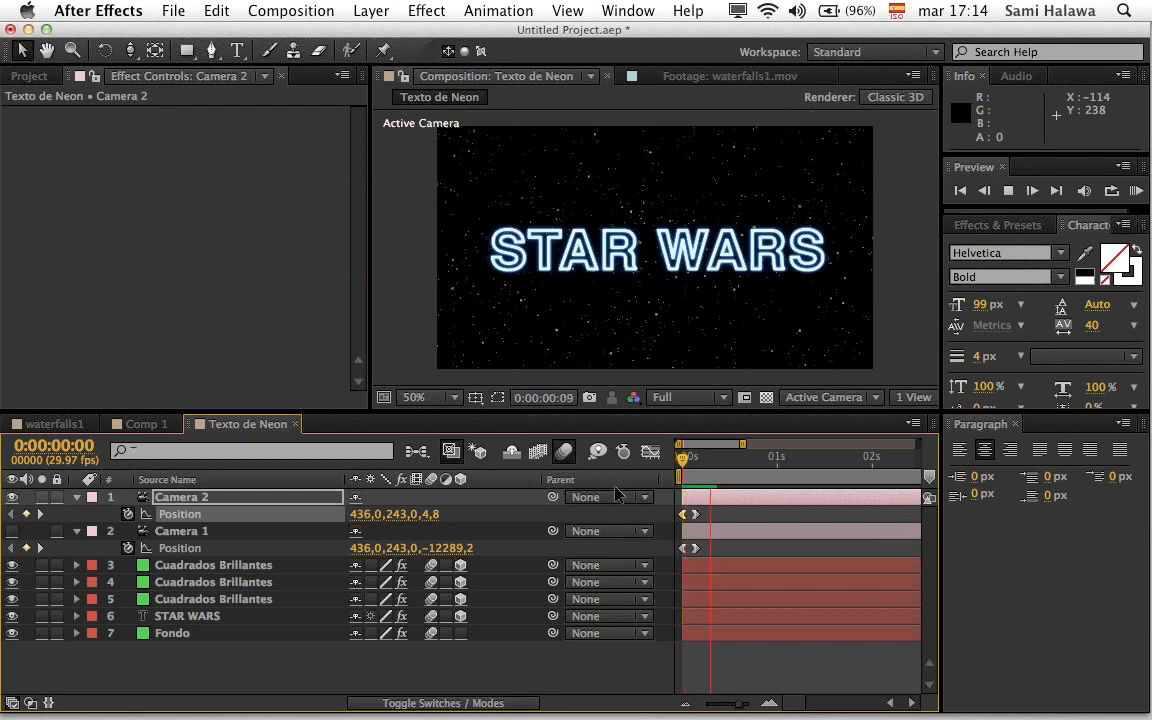
key("space")
left_click_drag(682, 465, 682, 466)
key("space")
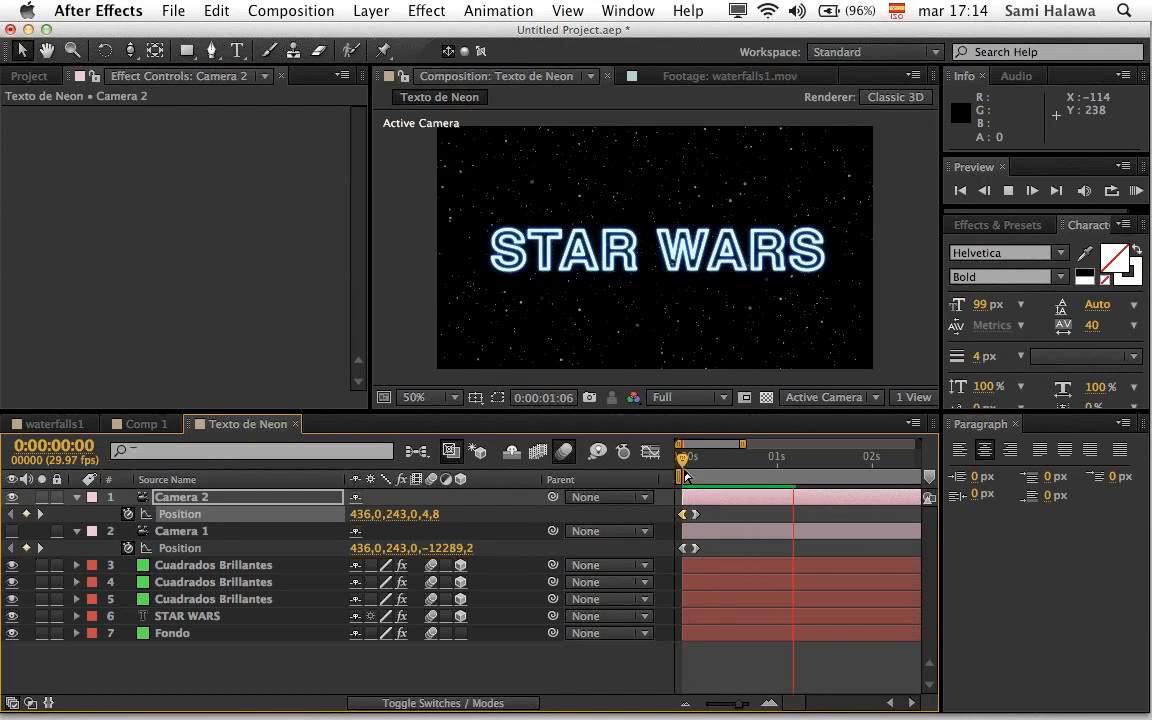
key("space")
Step: Hide Camera 2, make Camera 1 visible again and inspect the STAR WARS text at 0:00:00:09
left_click_drag(684, 473, 724, 467)
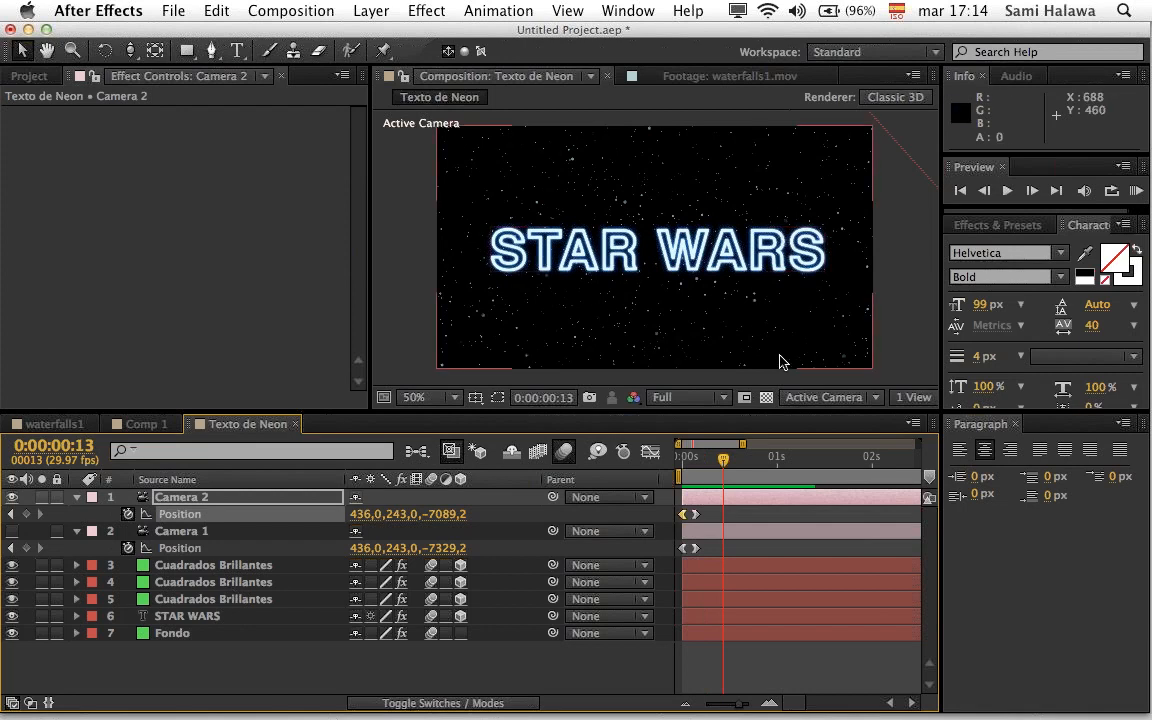
mouse_move(697, 477)
left_mouse_down()
mouse_move(682, 470)
mouse_move(712, 468)
left_mouse_up()
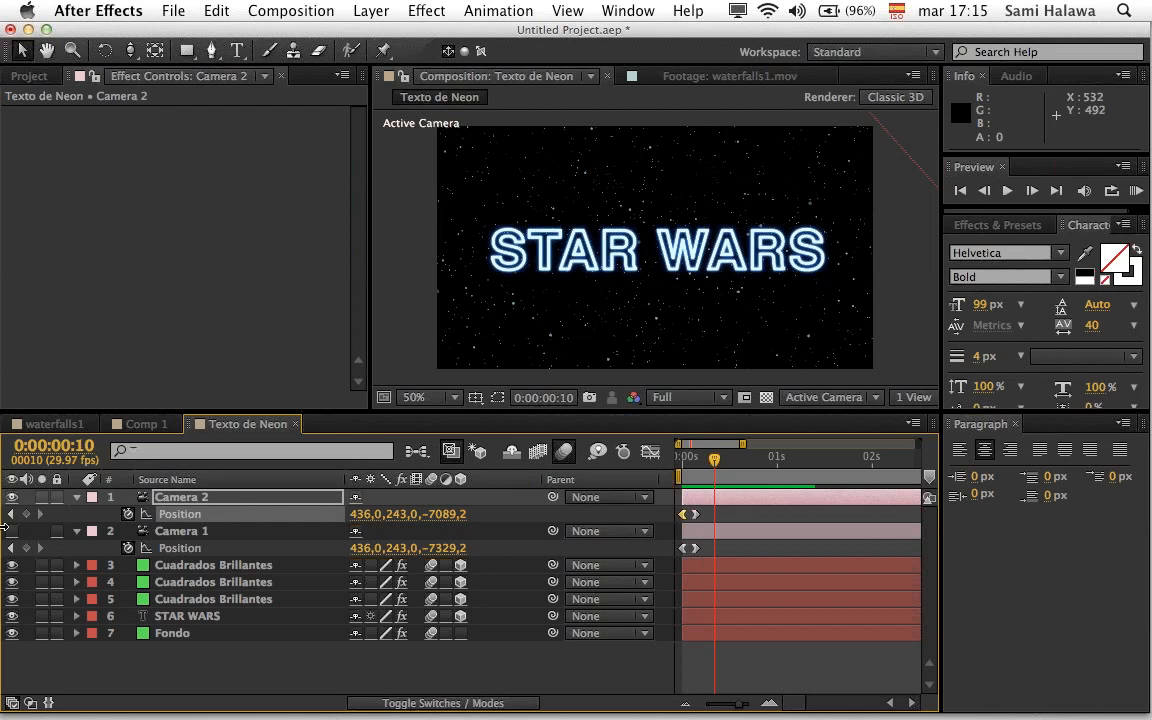
left_click(12, 497)
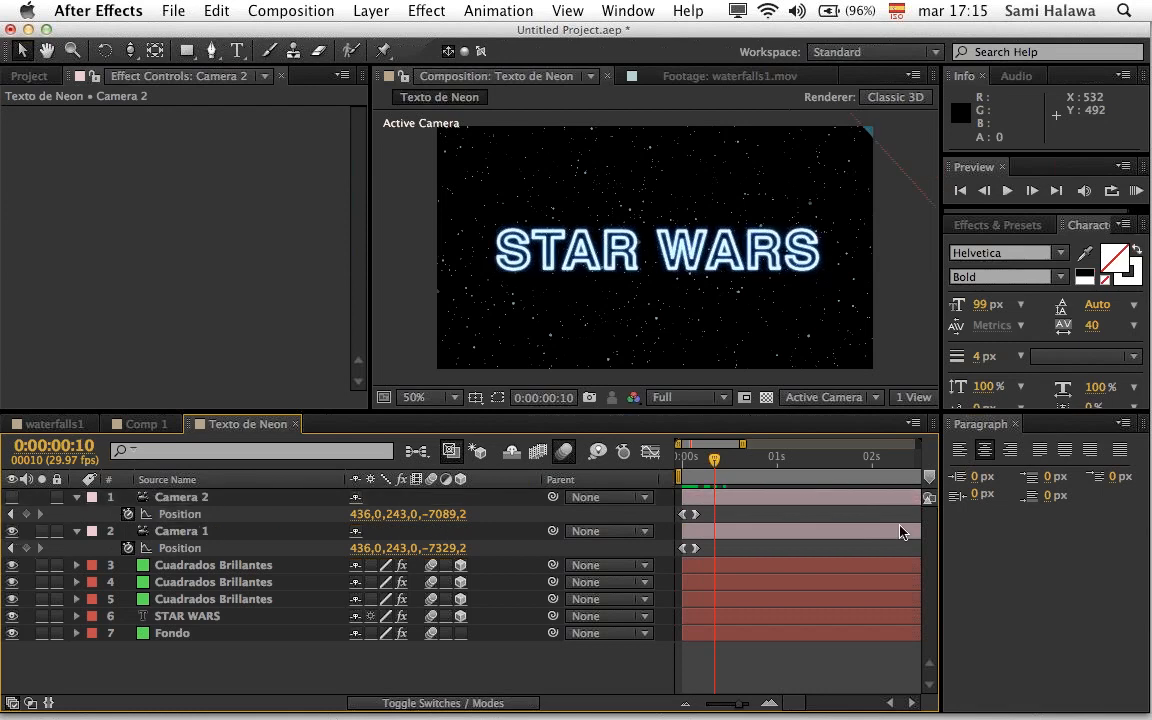
mouse_move(714, 460)
left_mouse_down()
mouse_move(681, 462)
mouse_move(711, 462)
left_mouse_up()
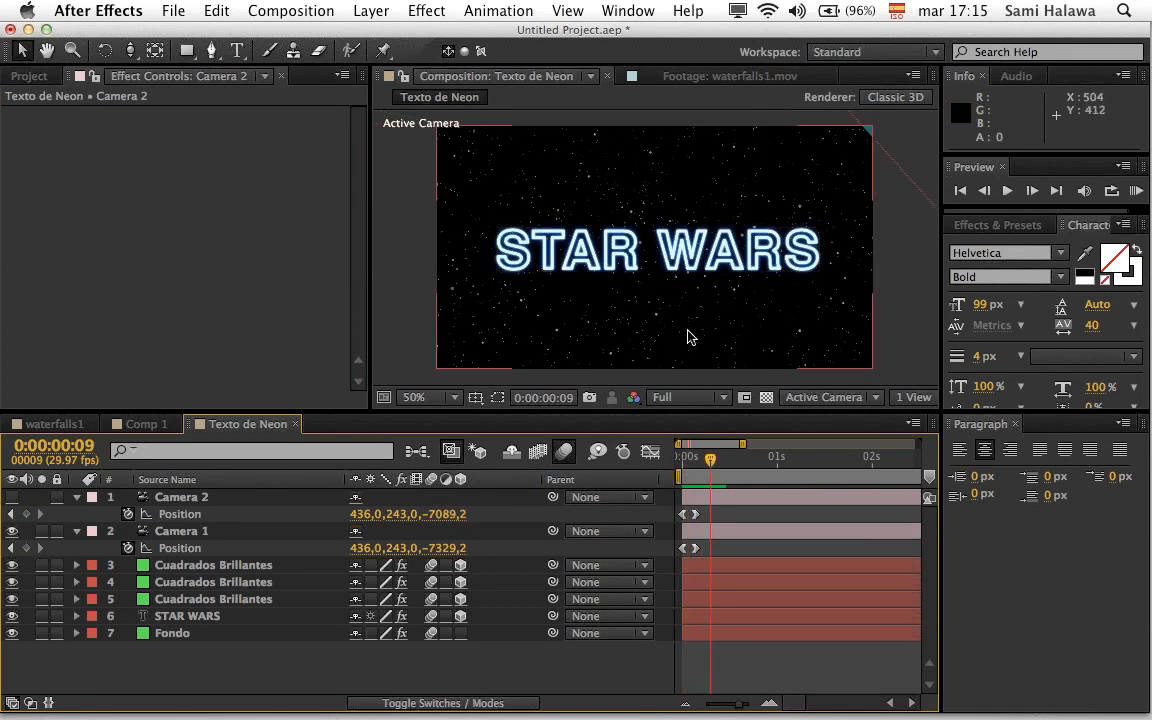
key("period")
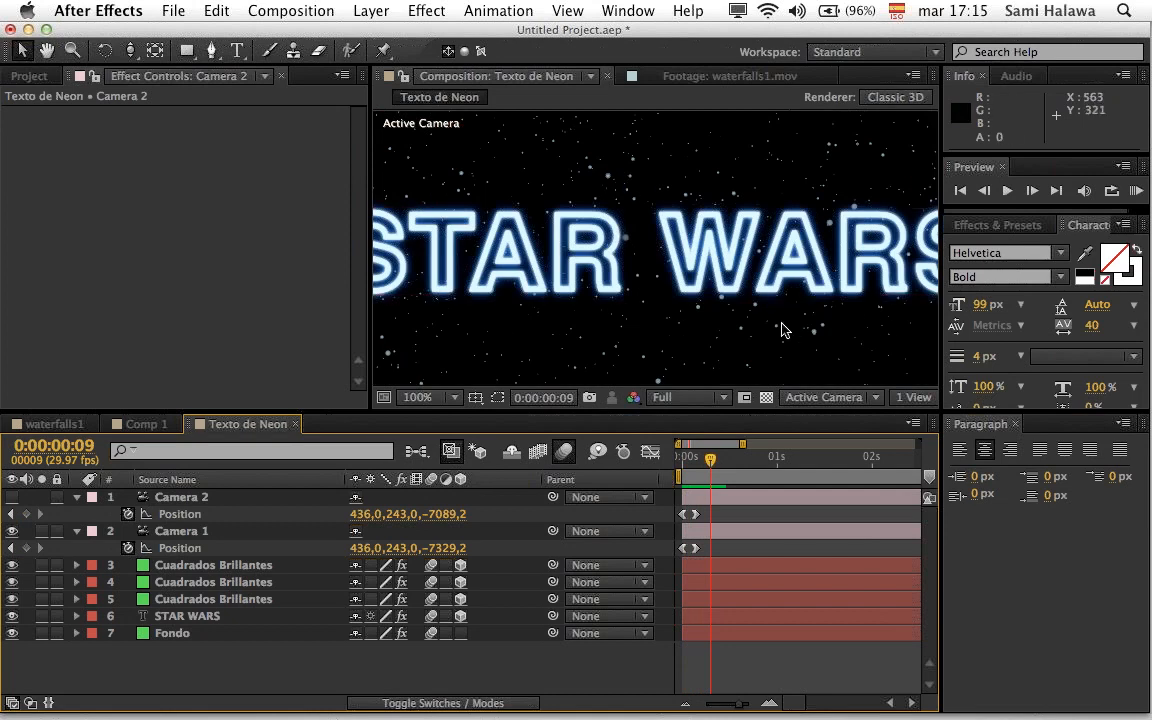
key("comma")
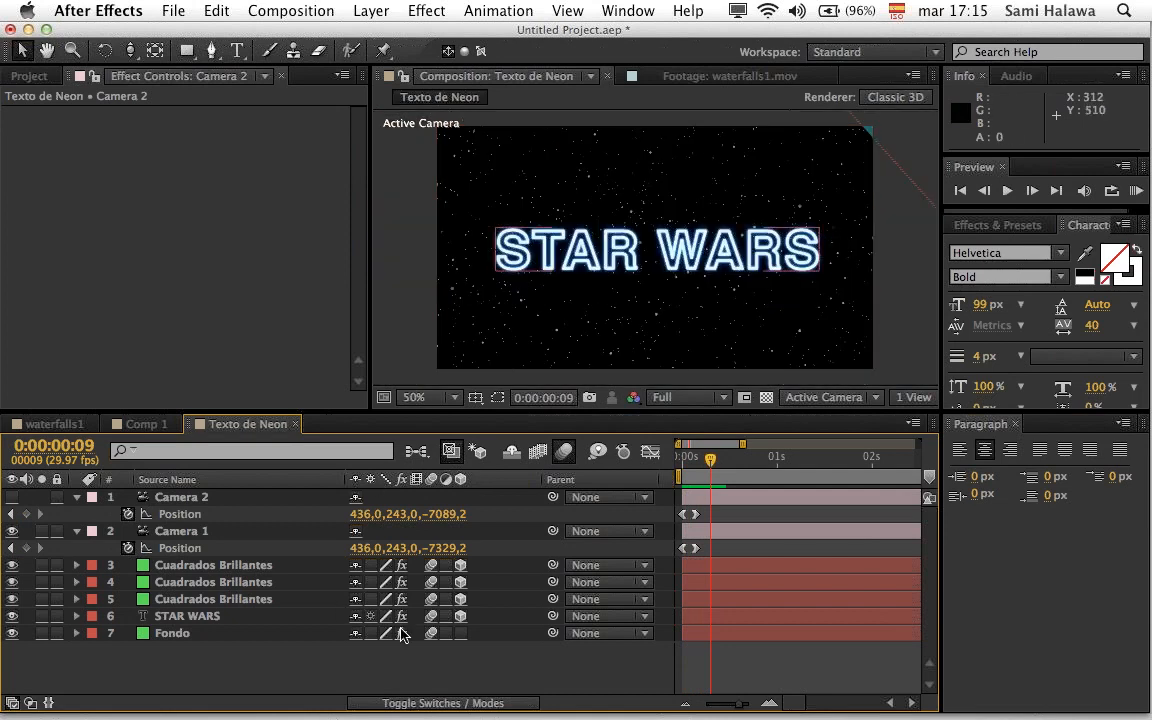
Step: Add a Glow effect to the Fondo starfield layer and preview the animation from 0:00:00:01
left_click(250, 633)
right_click(133, 341)
key("Escape")
left_click(216, 616)
left_click(216, 633)
right_click(160, 350)
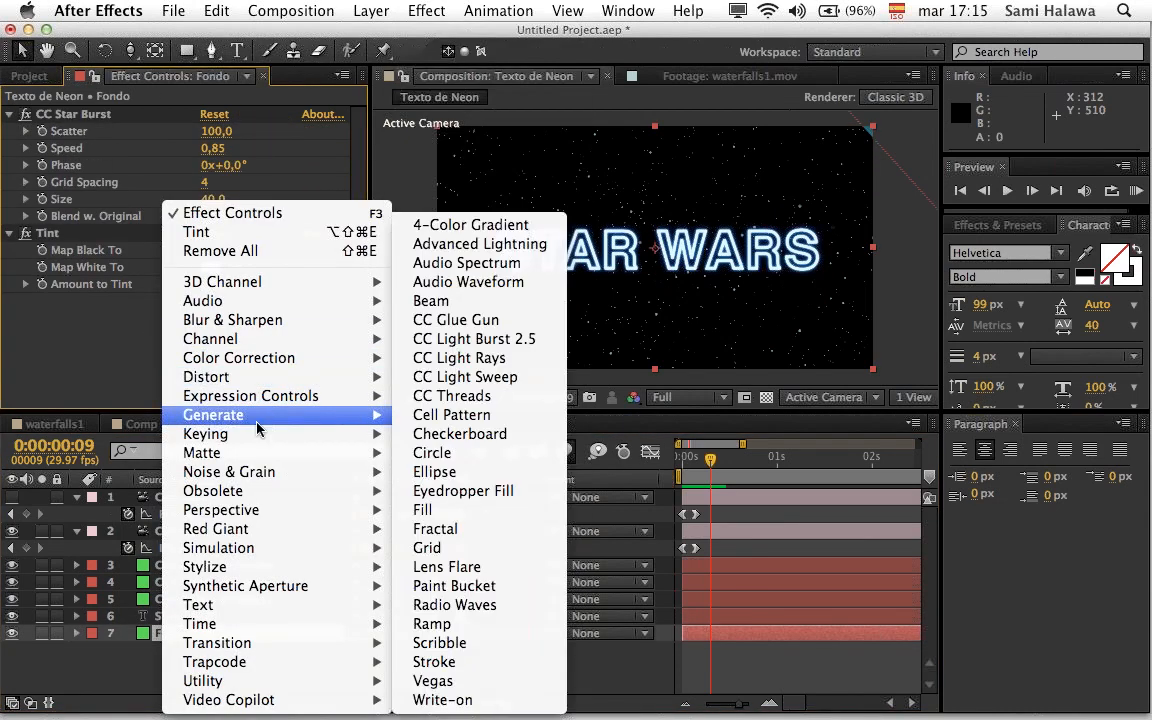
mouse_move(270, 570)
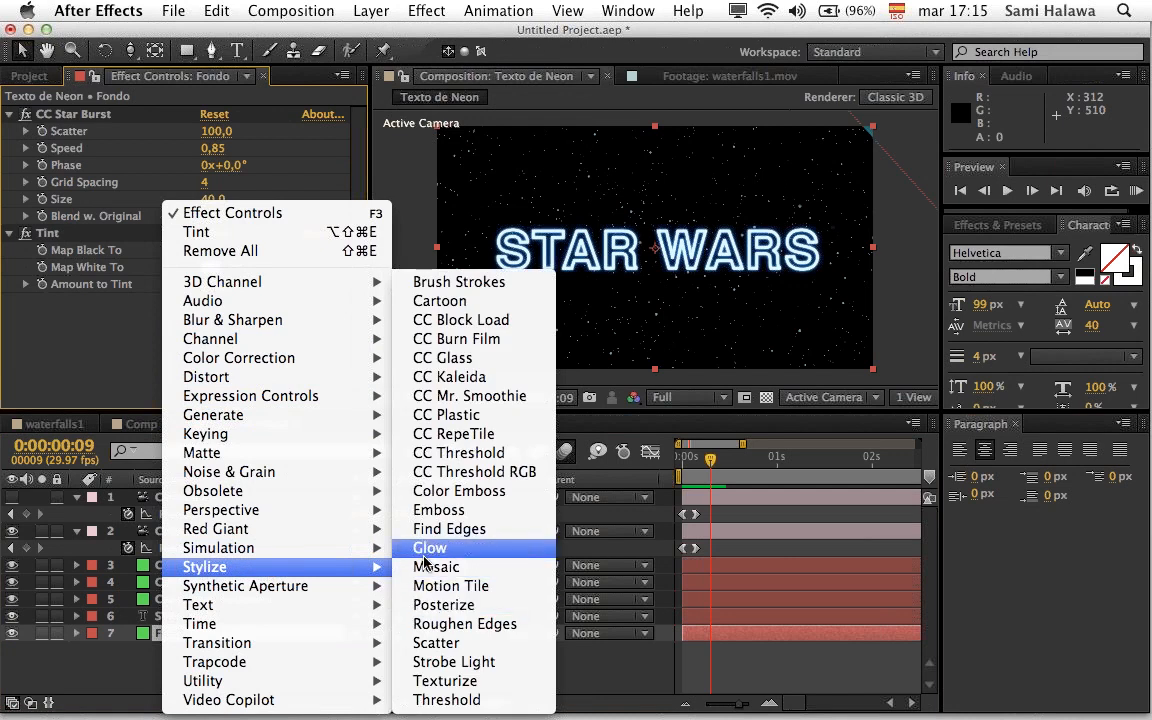
left_click(424, 547)
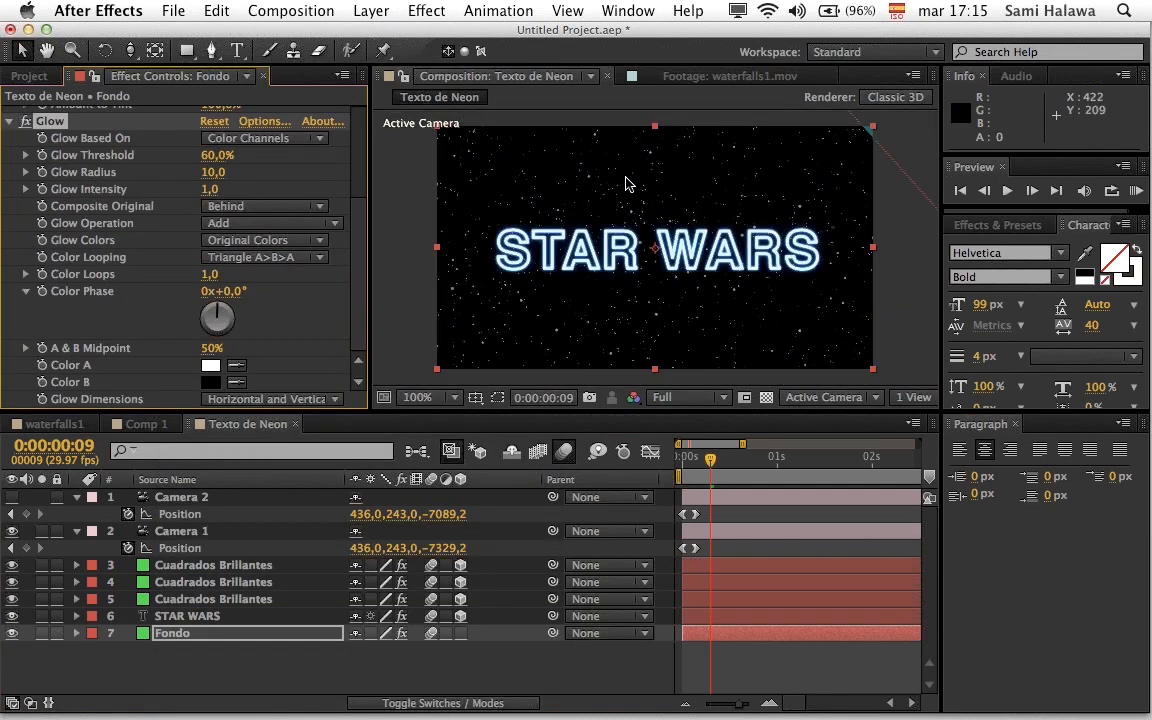
left_click_drag(690, 459, 686, 461)
key("space")
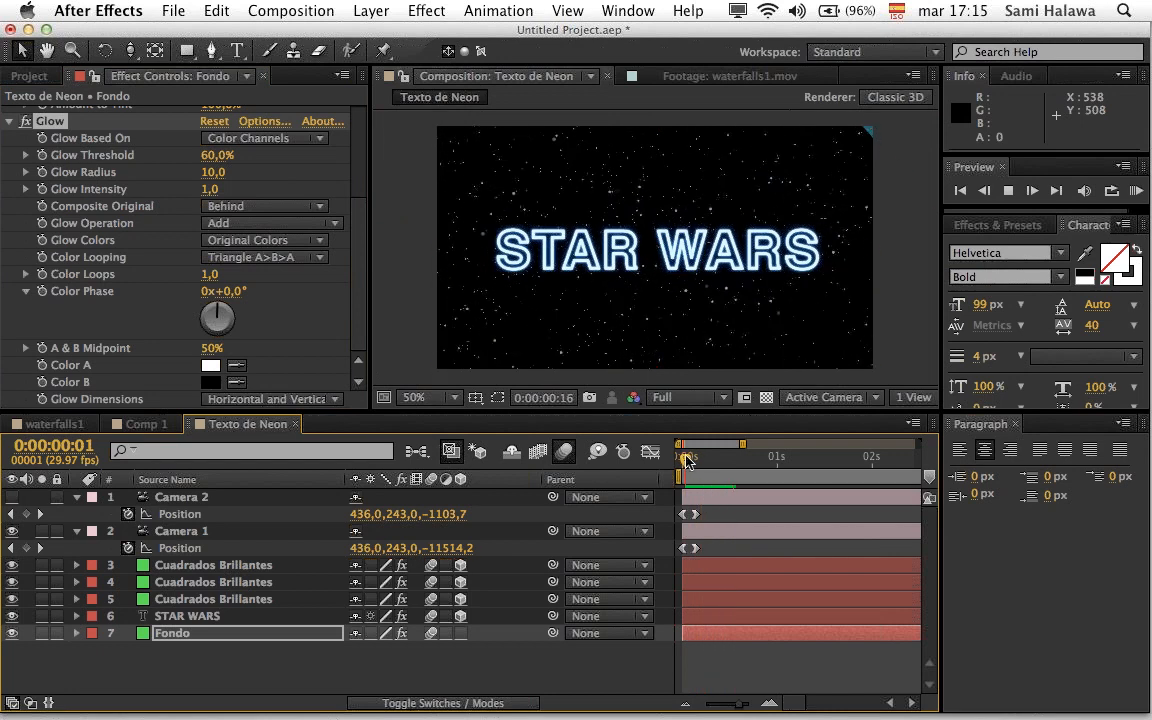
key("space")
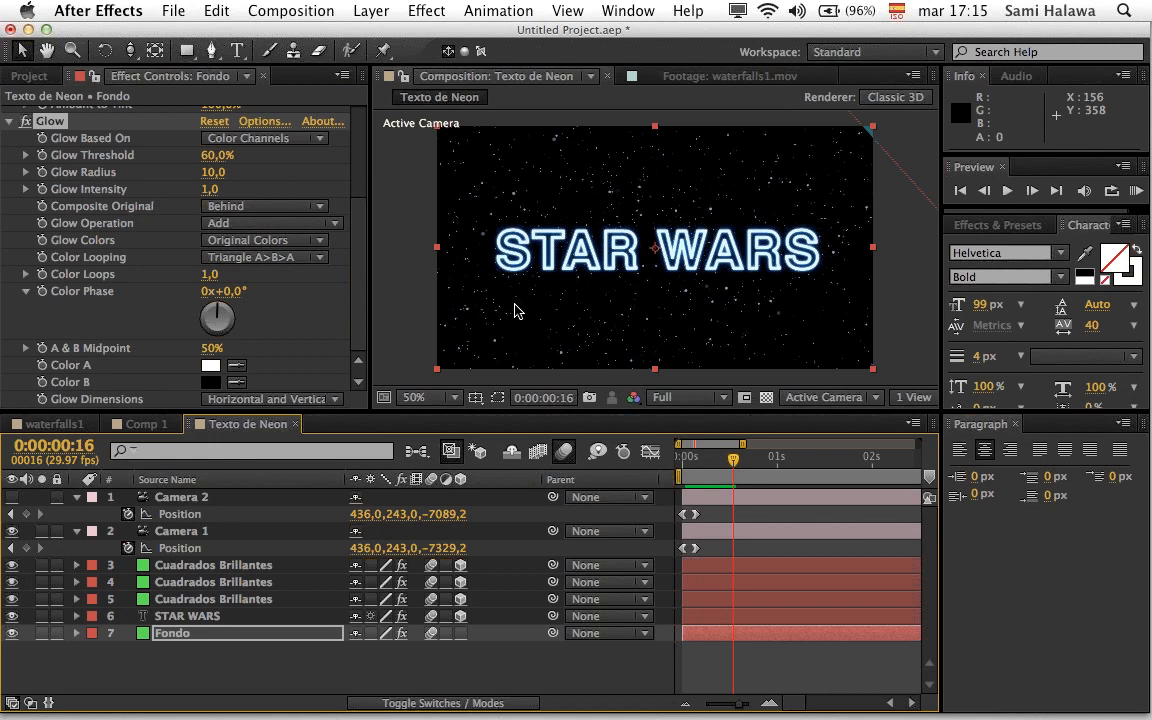
Step: Switch to the waterfalls1 composition and review its animation and the CC Kaleida settings on the waterfalls1.mov layer
left_click(57, 425)
key("space")
key("space")
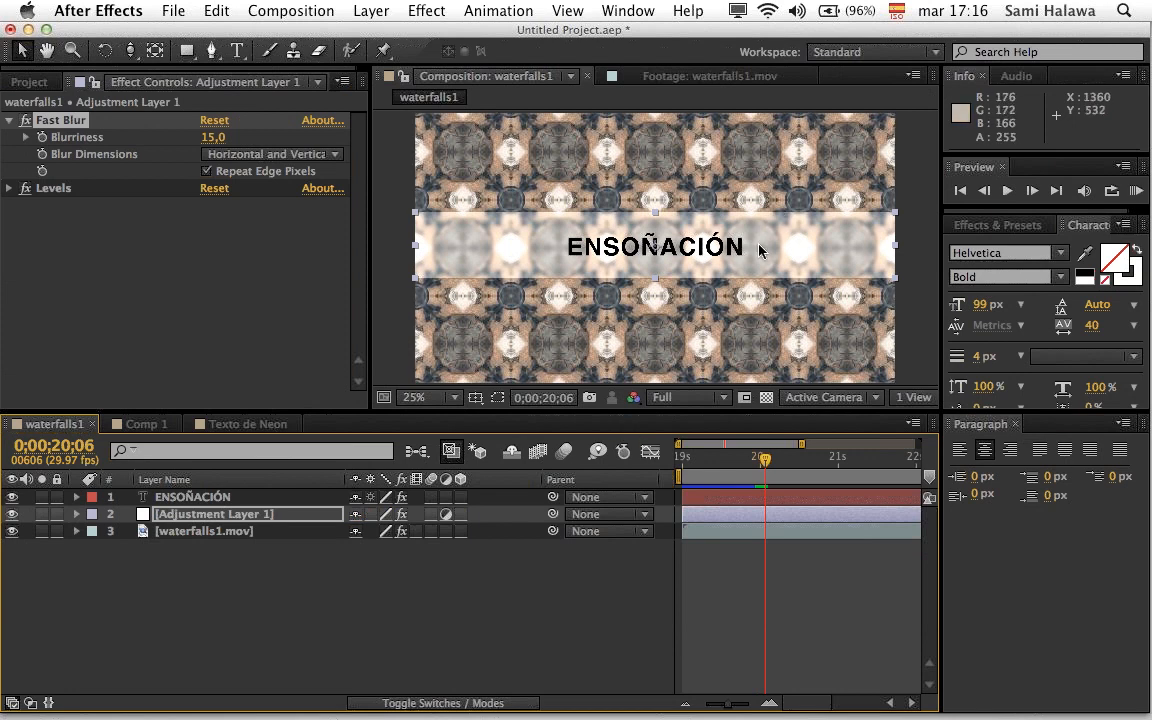
left_click(566, 295)
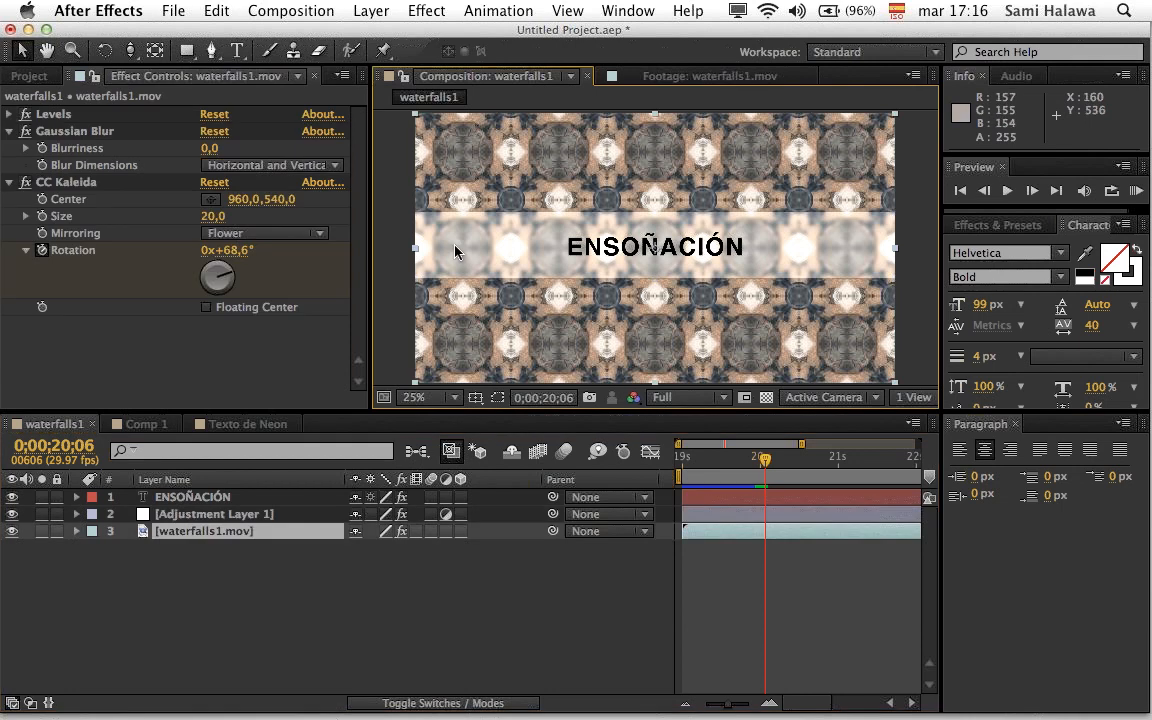
left_click_drag(751, 464, 784, 472)
key("space")
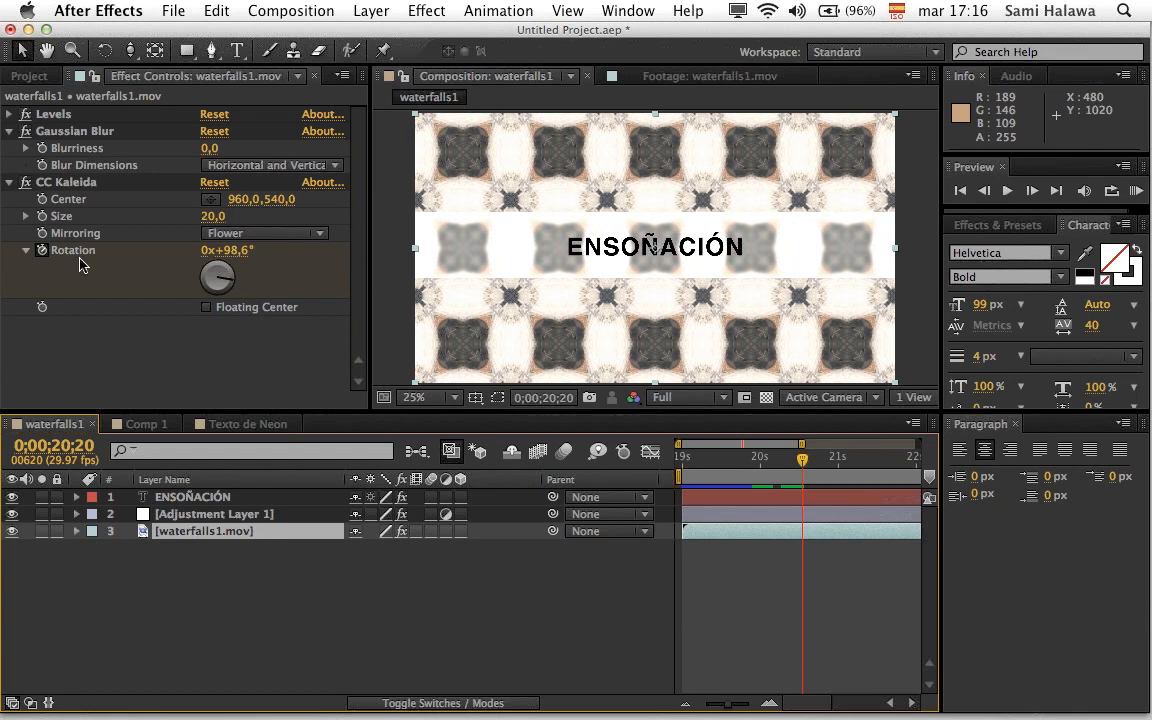
left_click(82, 182)
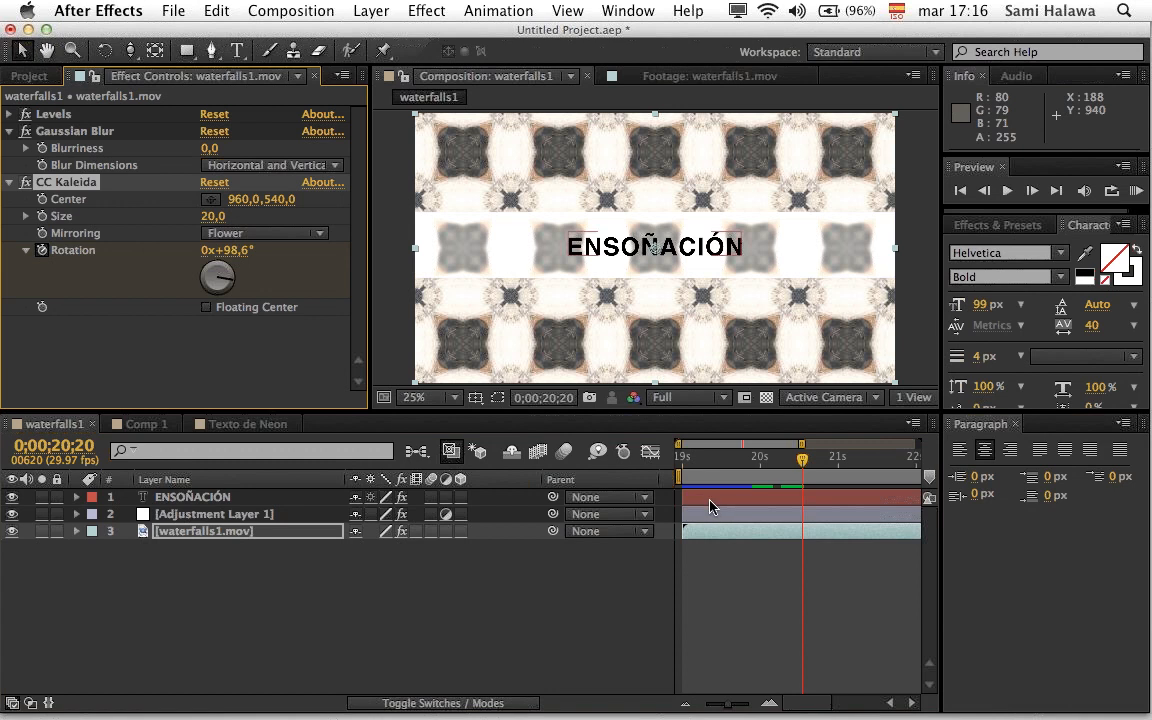
left_click(734, 462)
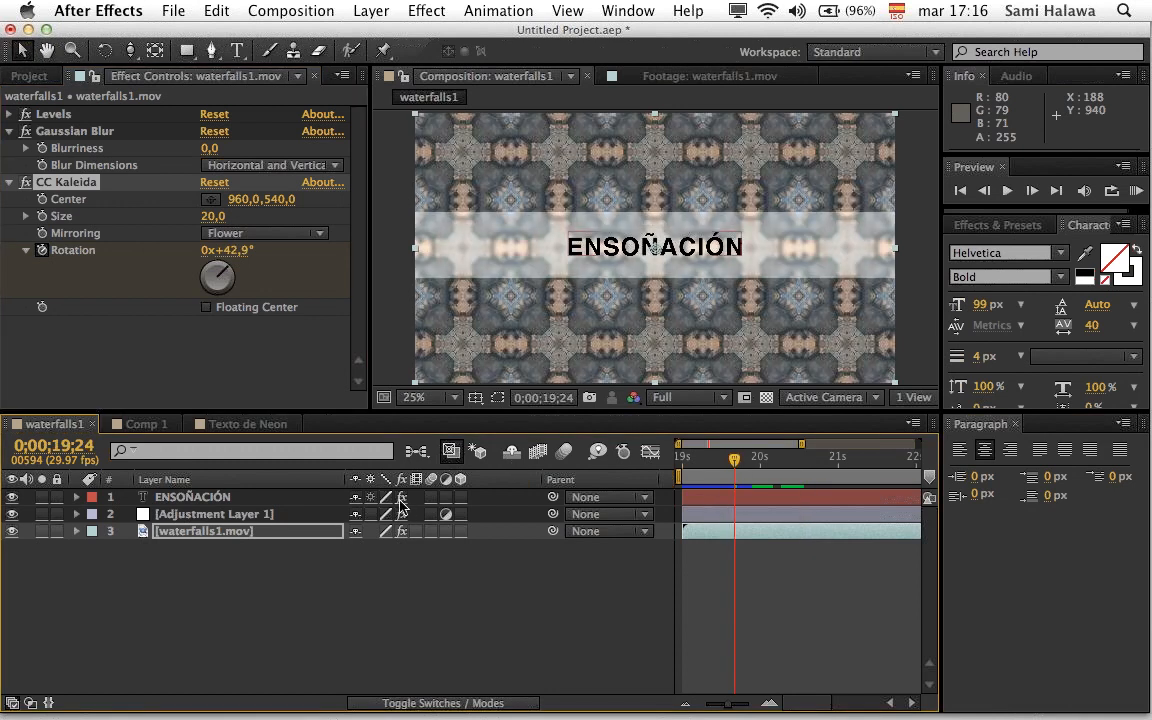
left_click(127, 374)
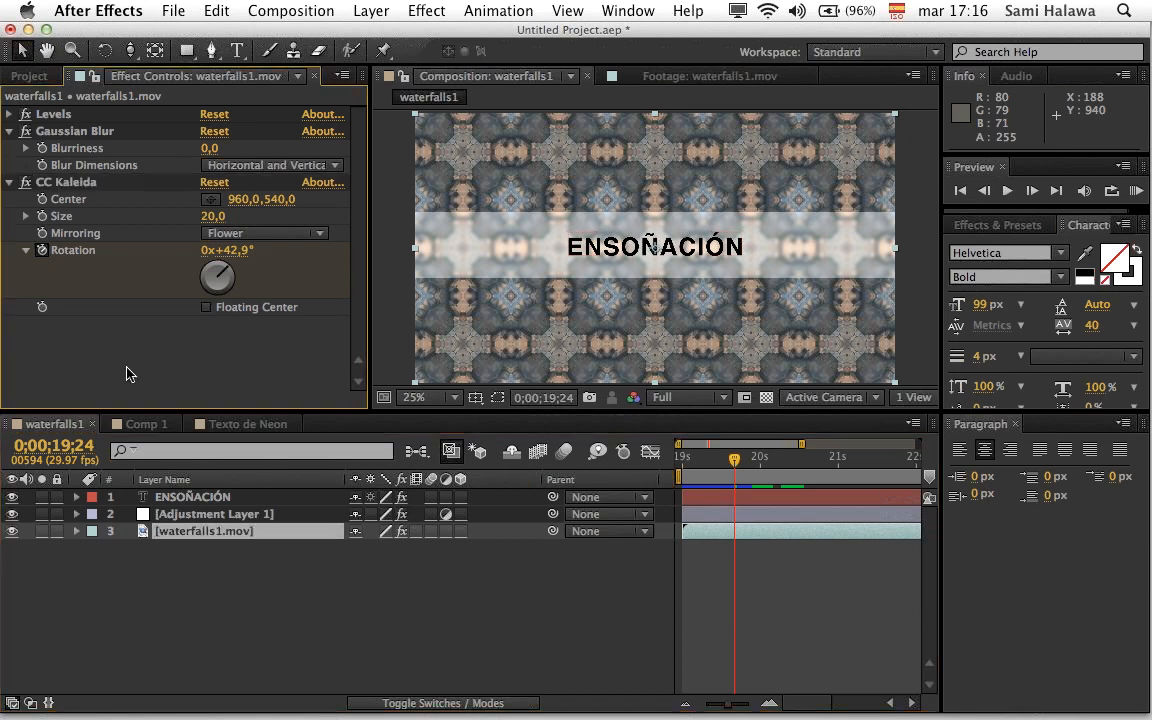
right_click(127, 374)
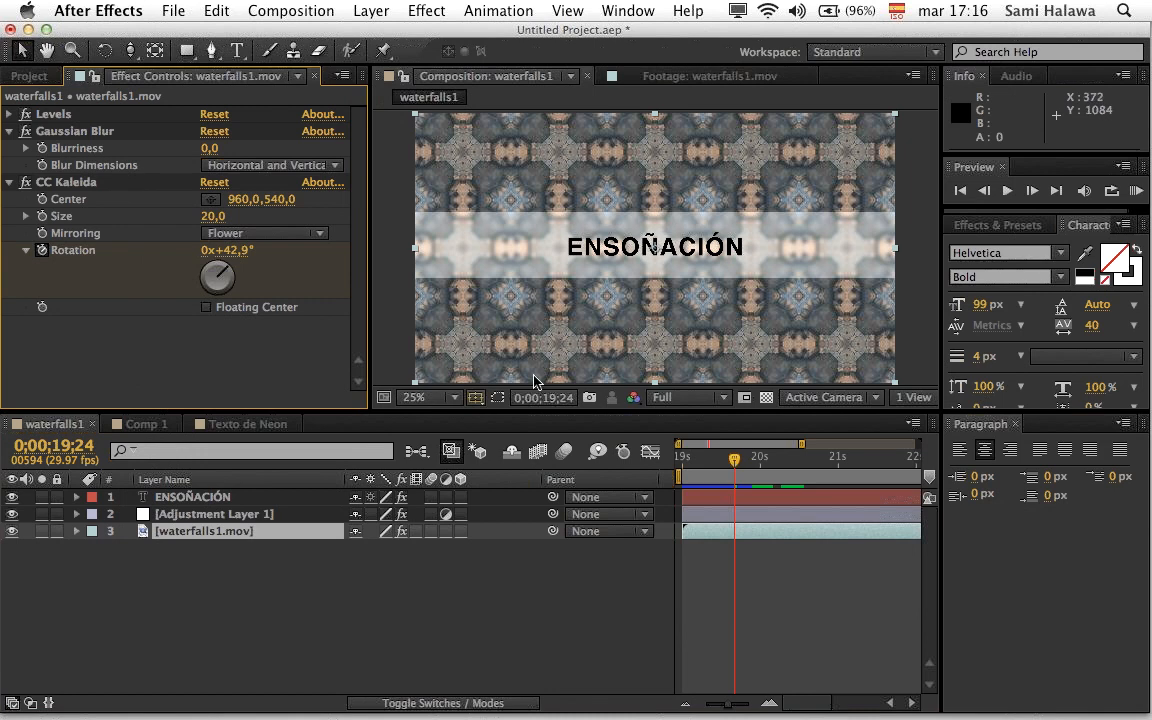
Step: Search the effects and presets library for "cc kal" and select the CC Kaleida effect in the results
left_click(994, 232)
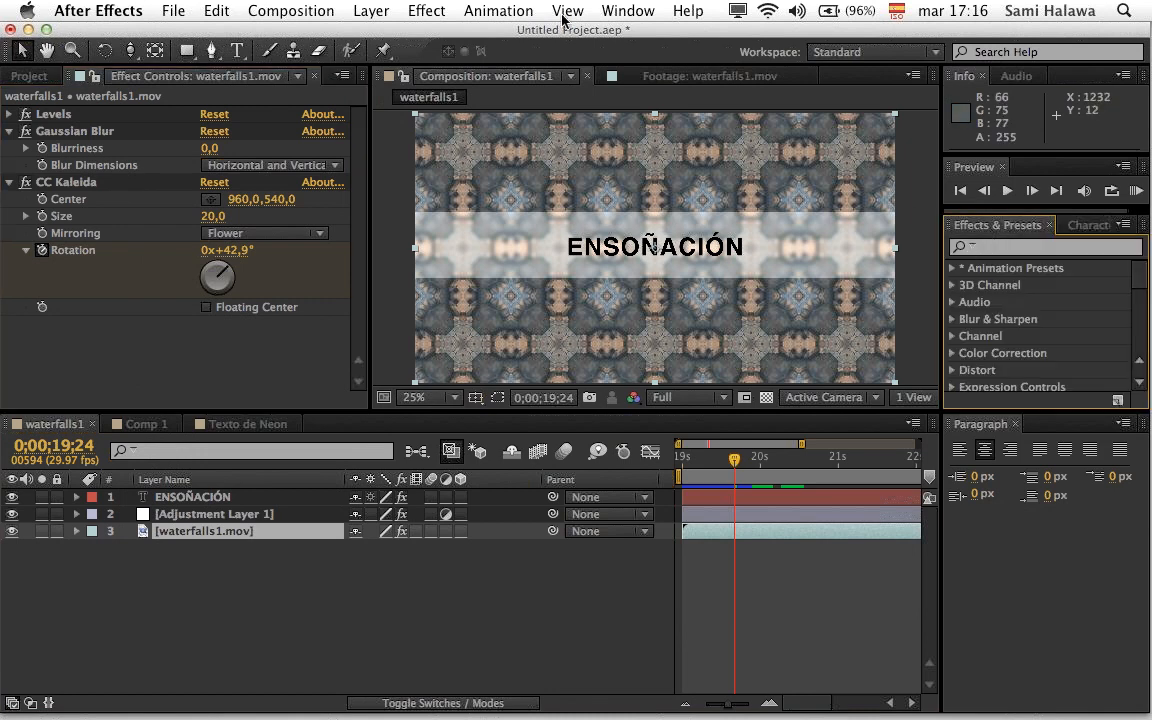
left_click(603, 9)
left_click(630, 160)
left_click(987, 245)
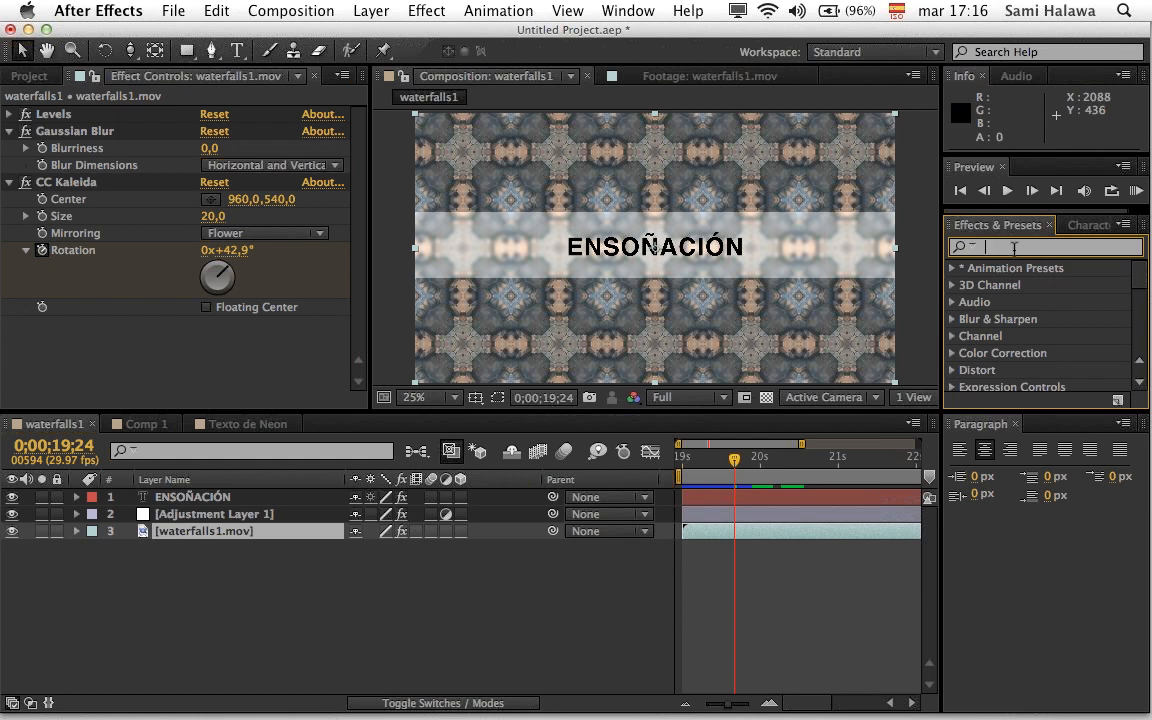
type("c")
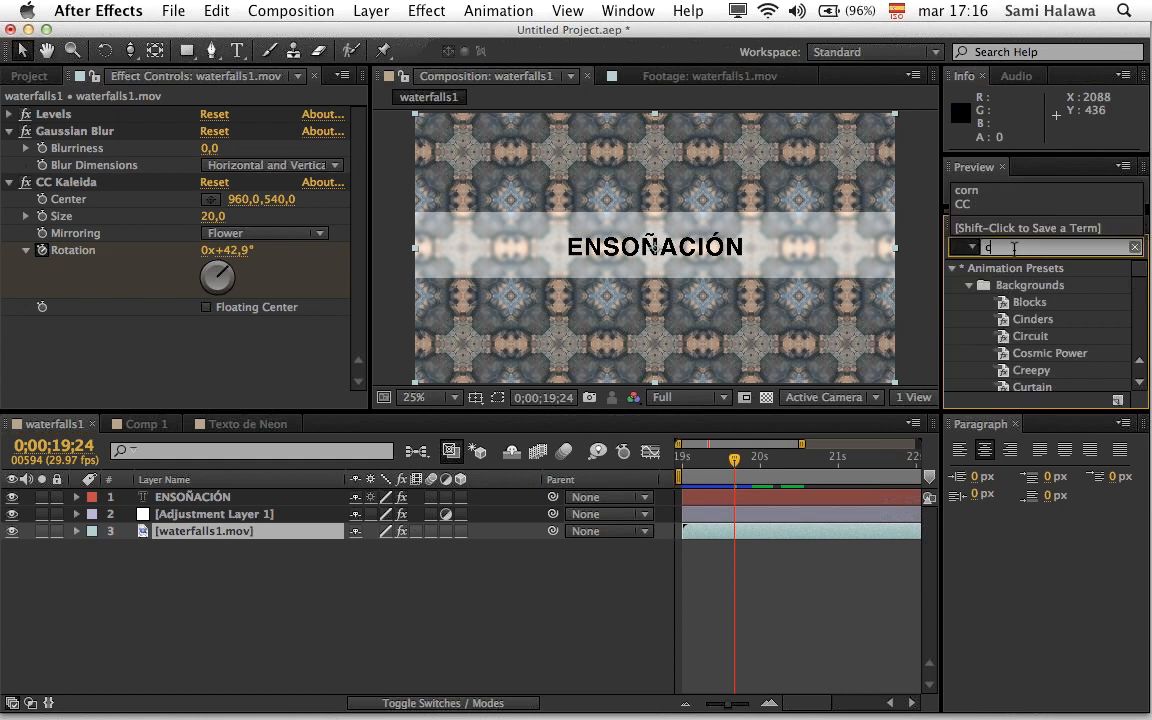
type("c kal")
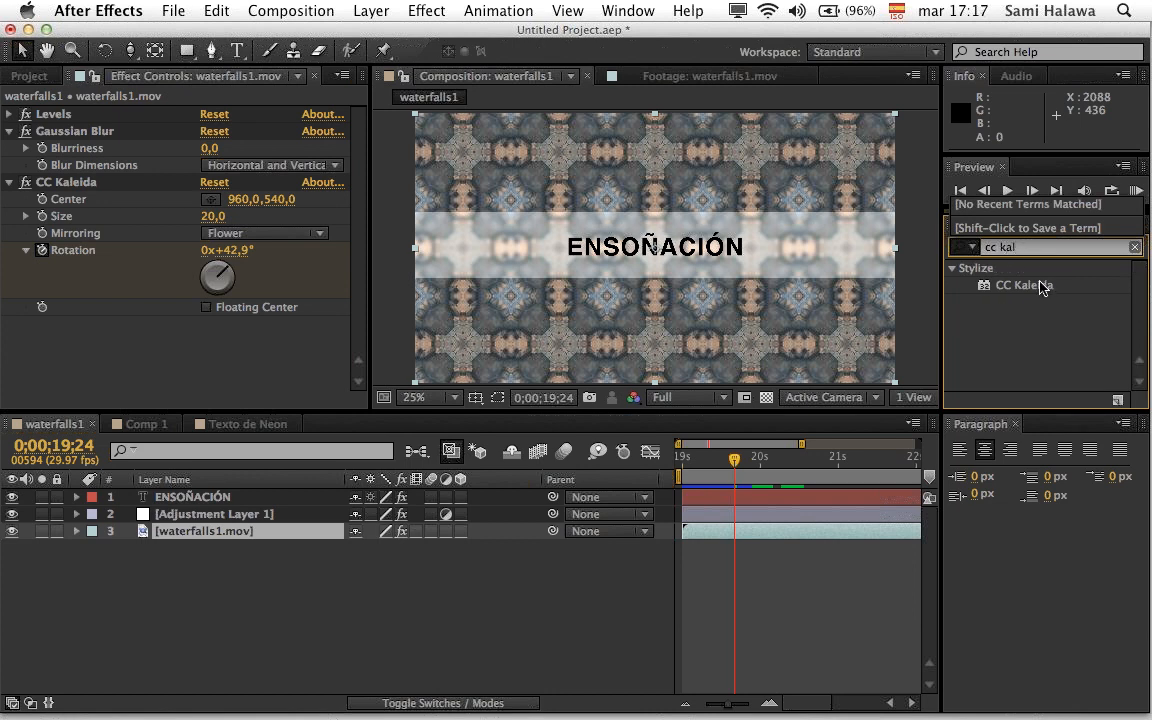
left_click(1045, 287)
left_click_drag(1045, 287, 1052, 321)
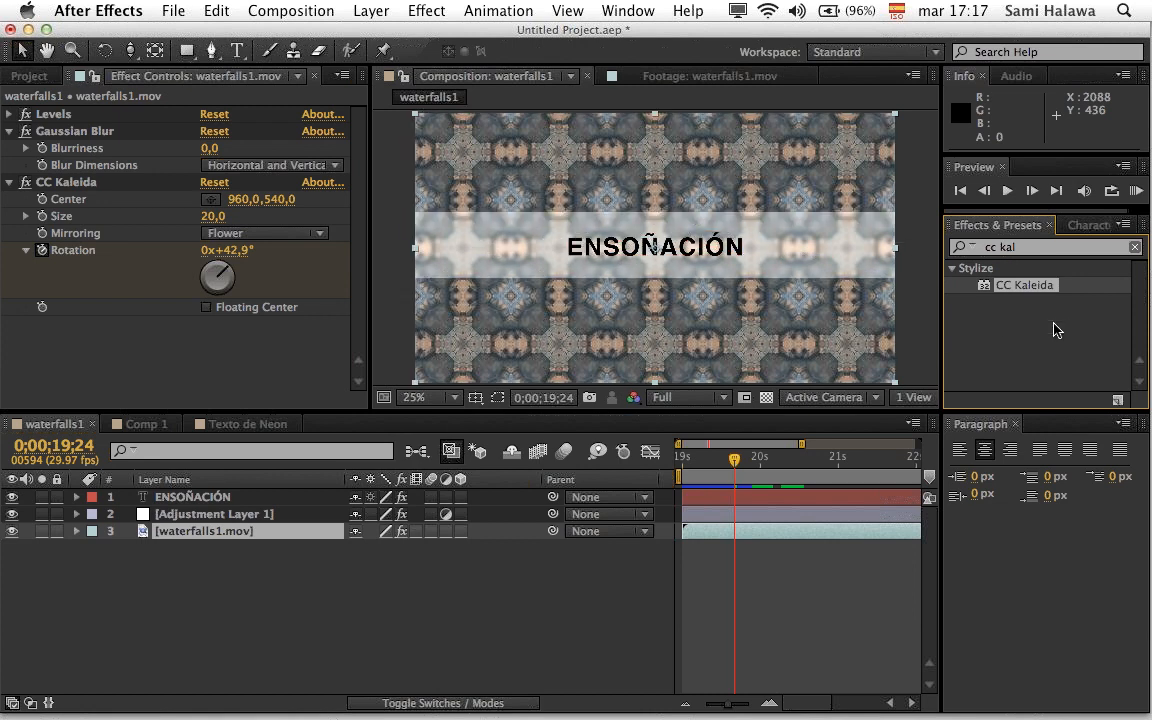
left_click(1039, 247)
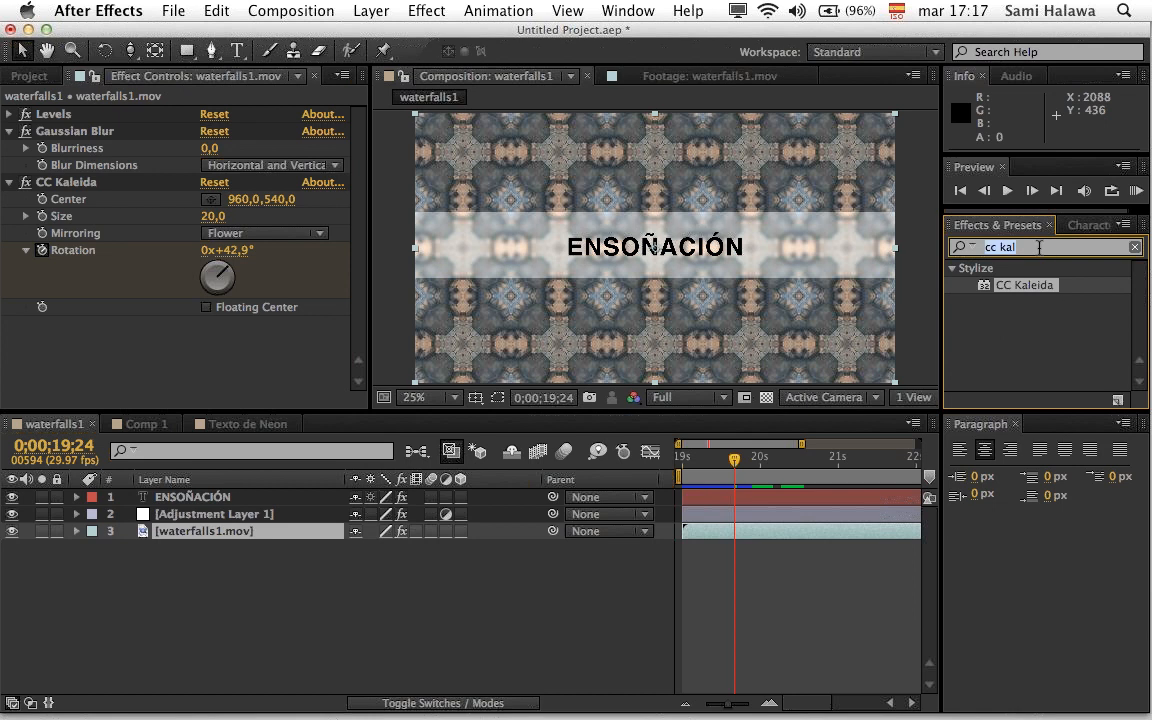
Step: Search the effects library for "brightness" and apply Brightness & Contrast to Adjustment Layer 1
left_click(214, 514)
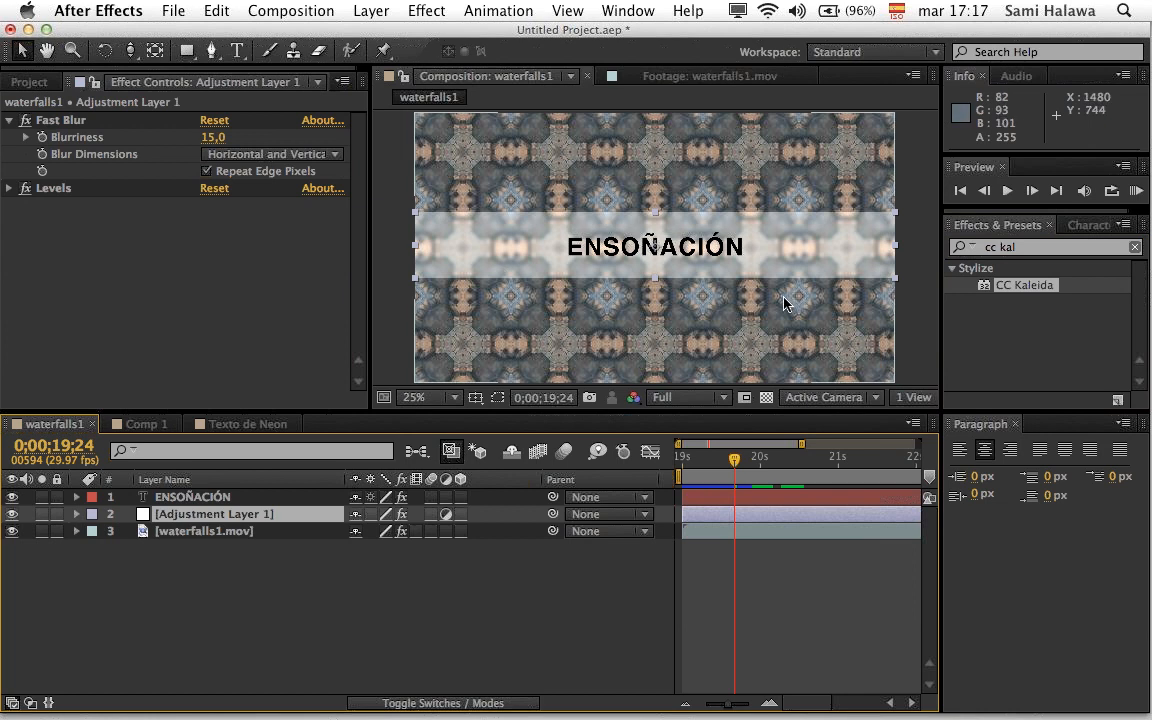
left_click(1030, 248)
type("b")
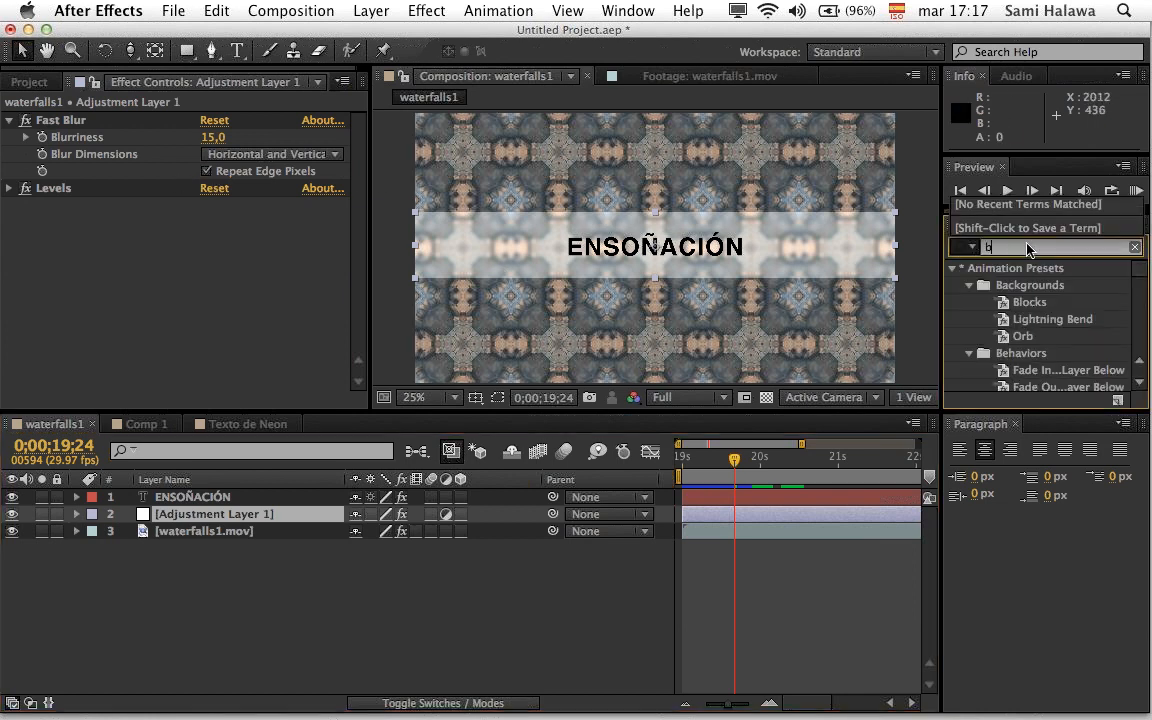
type("right")
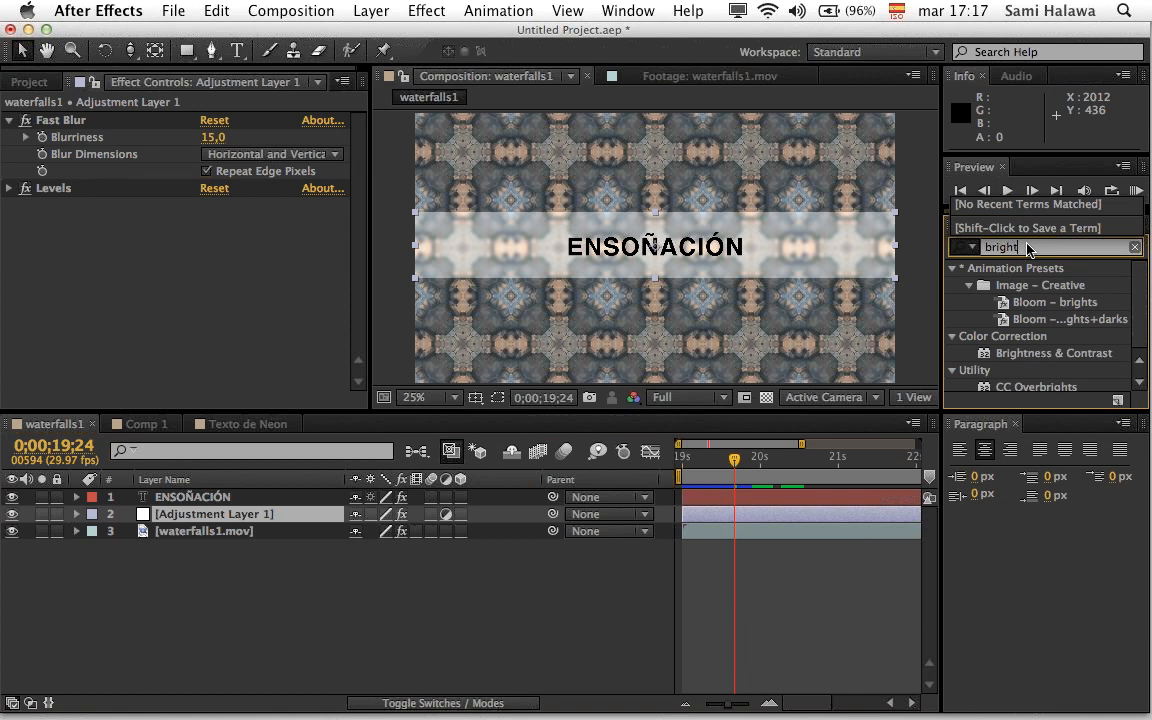
type("ness")
left_click(1055, 286)
left_click_drag(866, 288, 268, 515)
Step: Set the adjustment layer's Brightness to 54, preview the composition and clear the effects search
left_click_drag(214, 223, 347, 219)
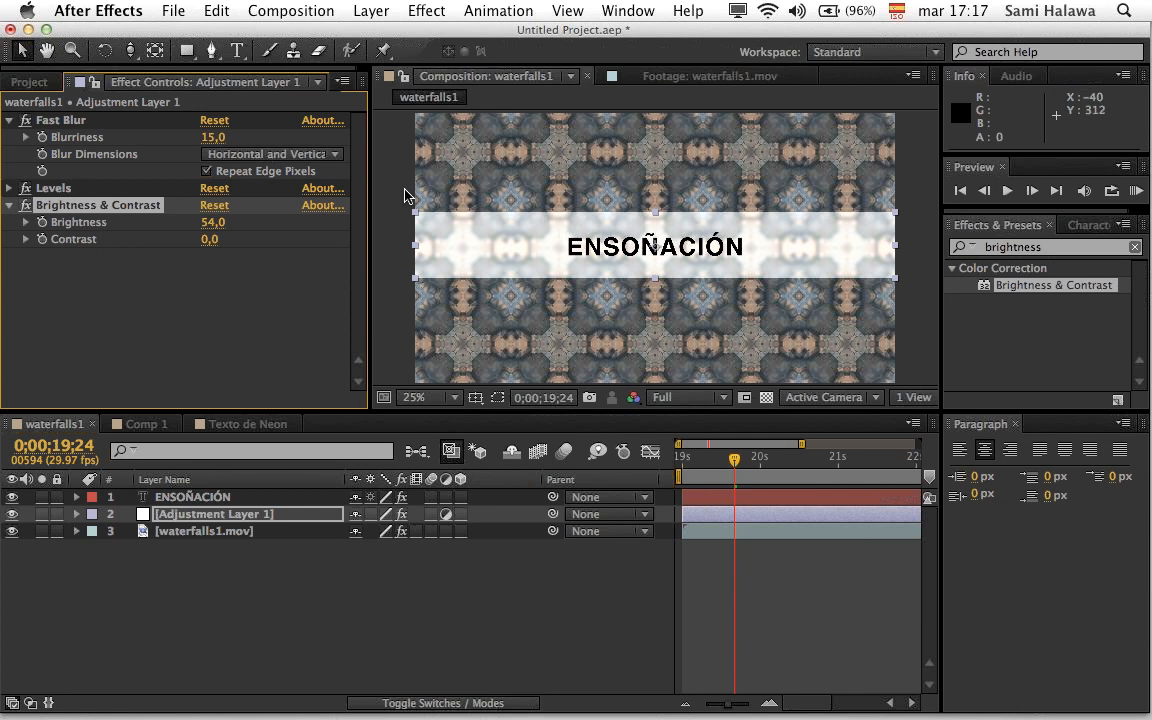
key("space")
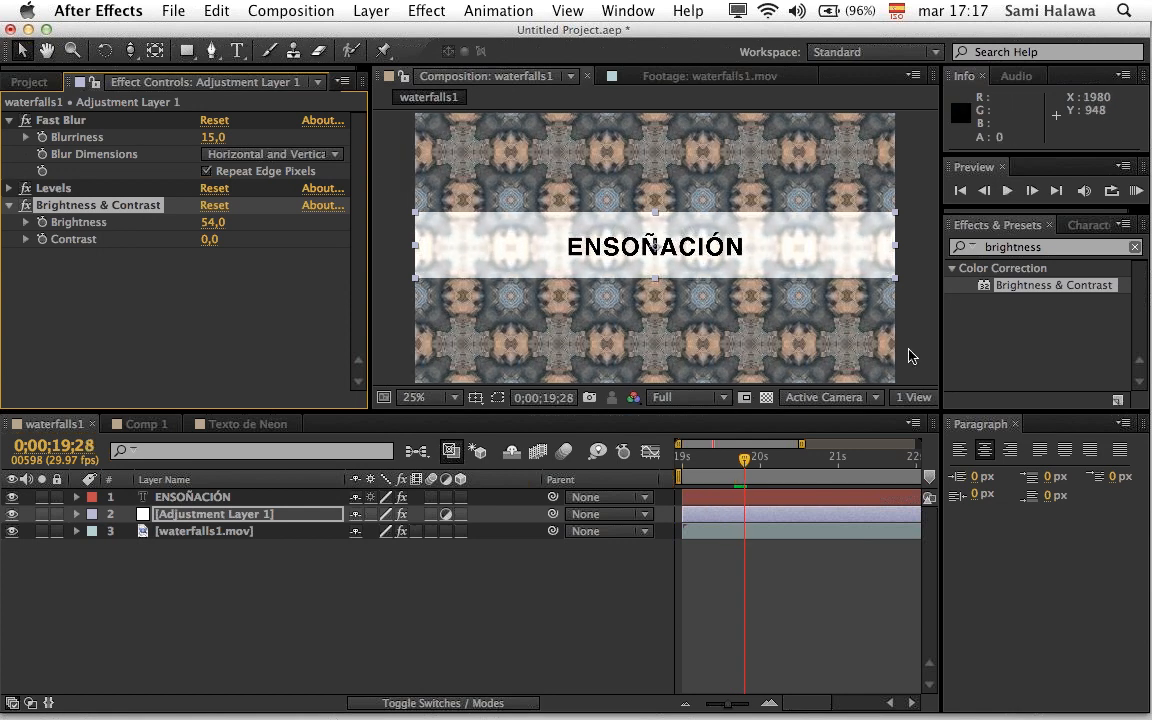
left_click(1134, 247)
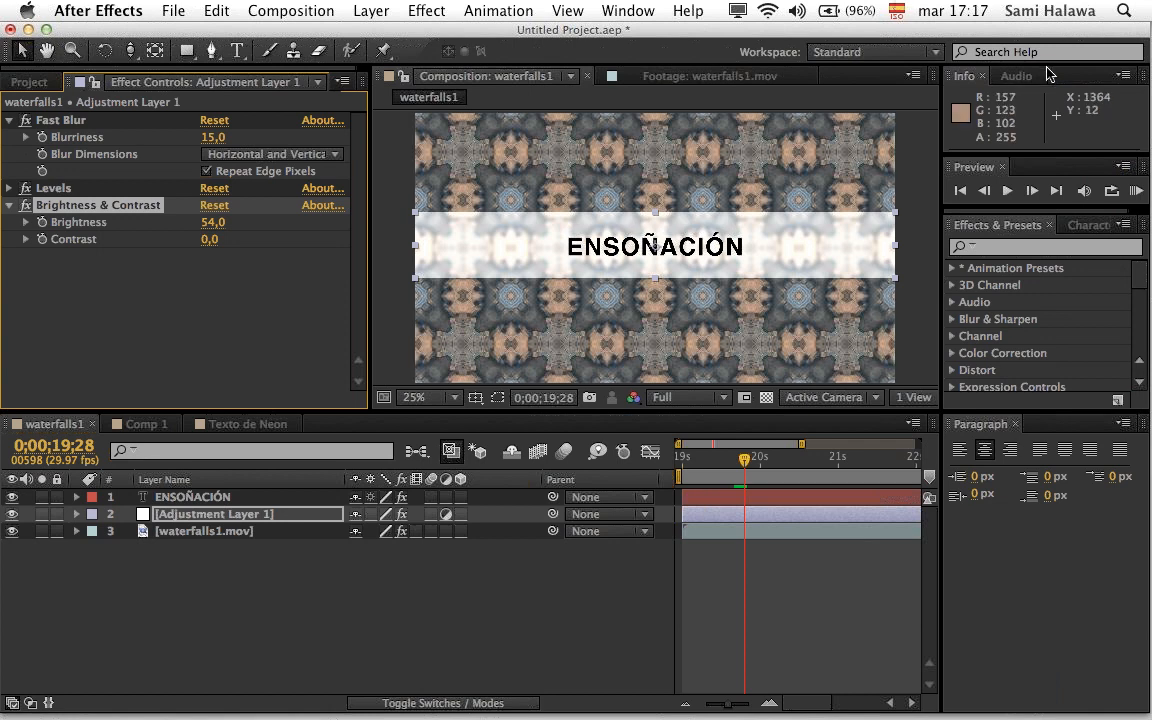
Step: Search the computer for "adobe bri", launch Adobe Bridge CS6 and shift its window slightly
left_click(1122, 9)
type("adobe bri")
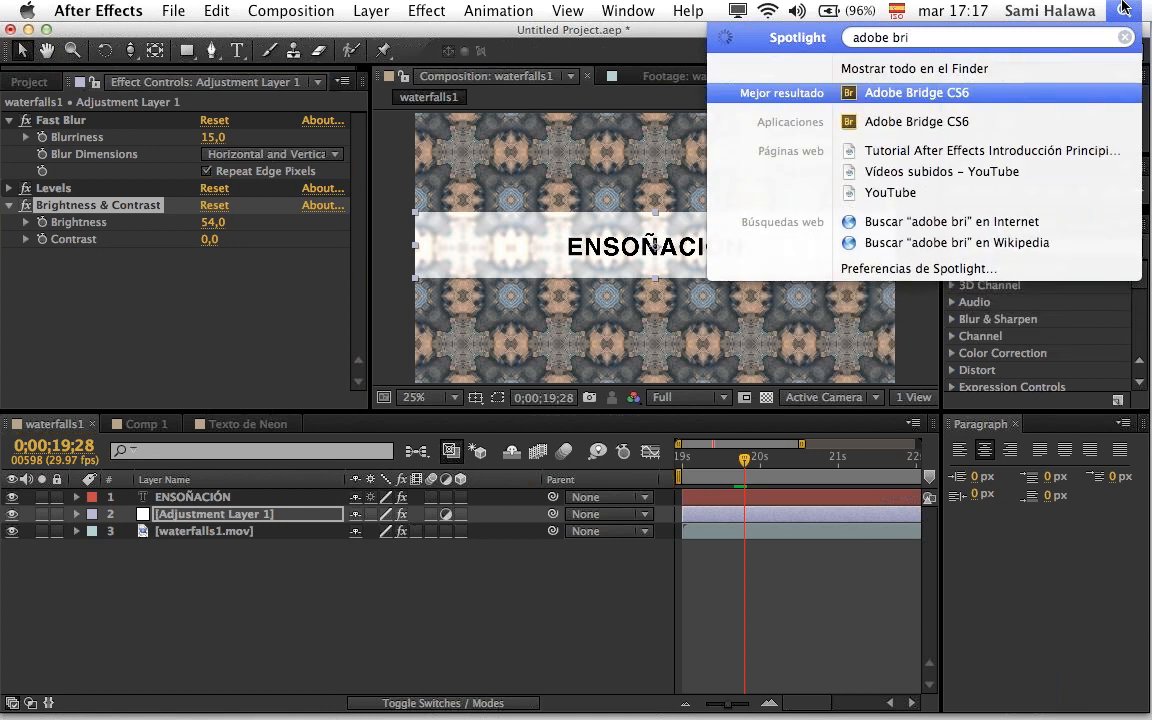
key("Return")
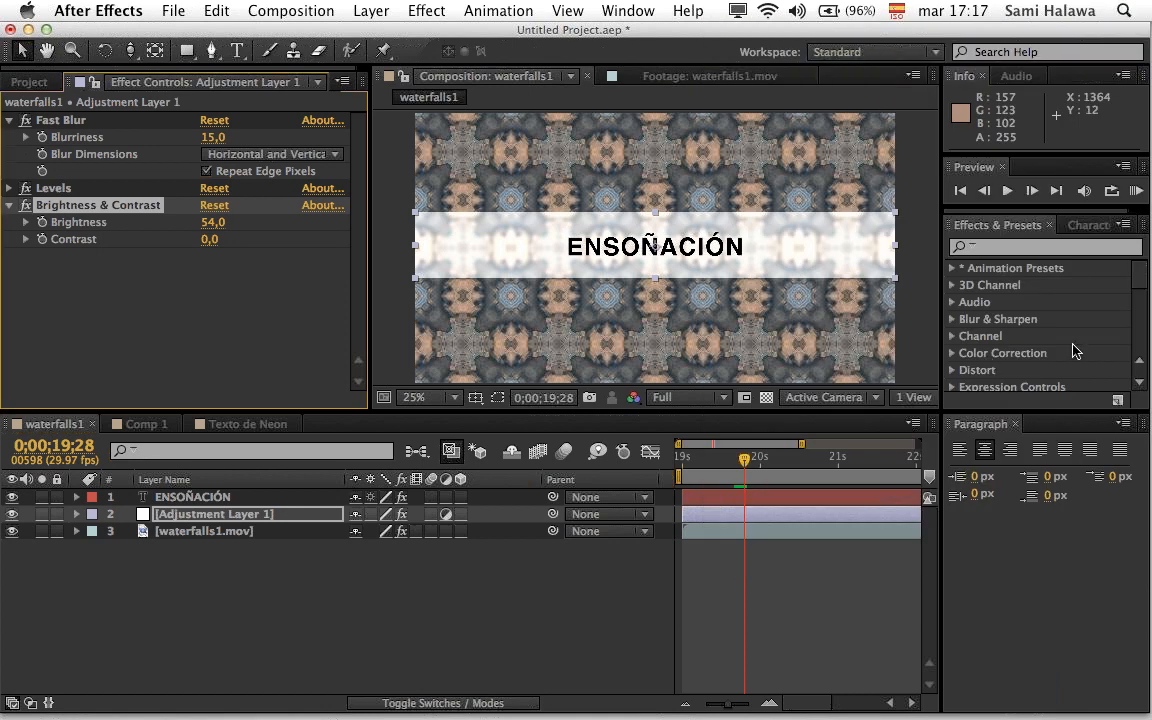
mouse_move(1131, 338)
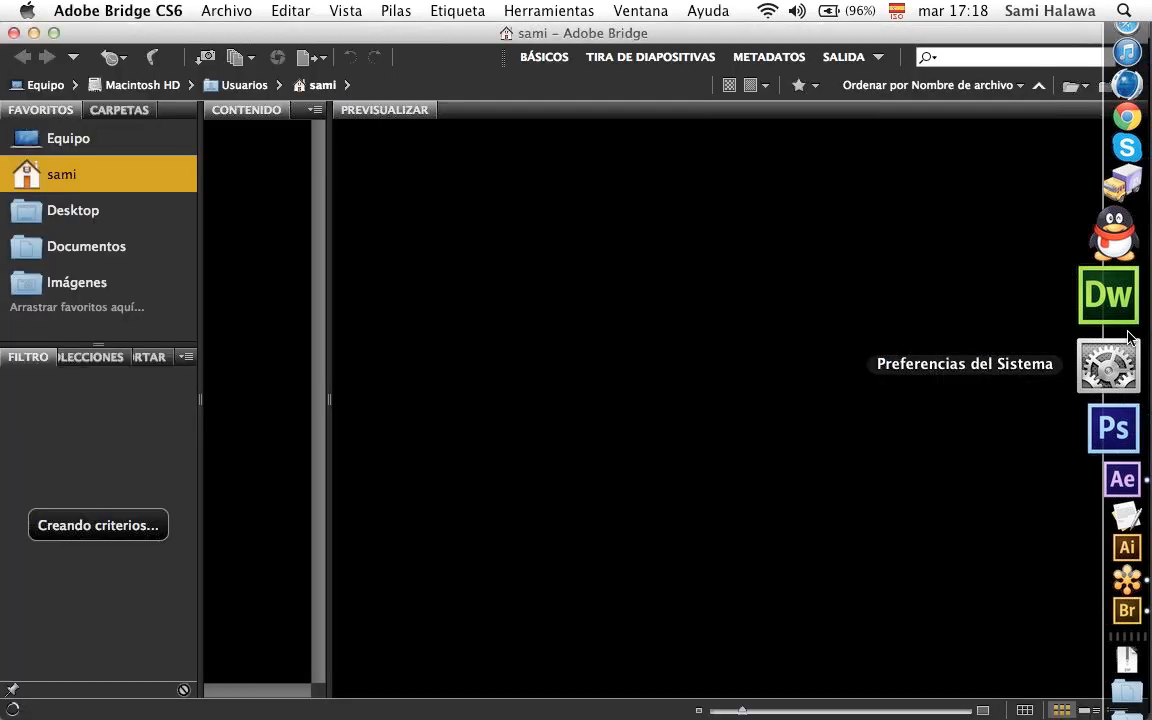
left_click_drag(298, 33, 307, 33)
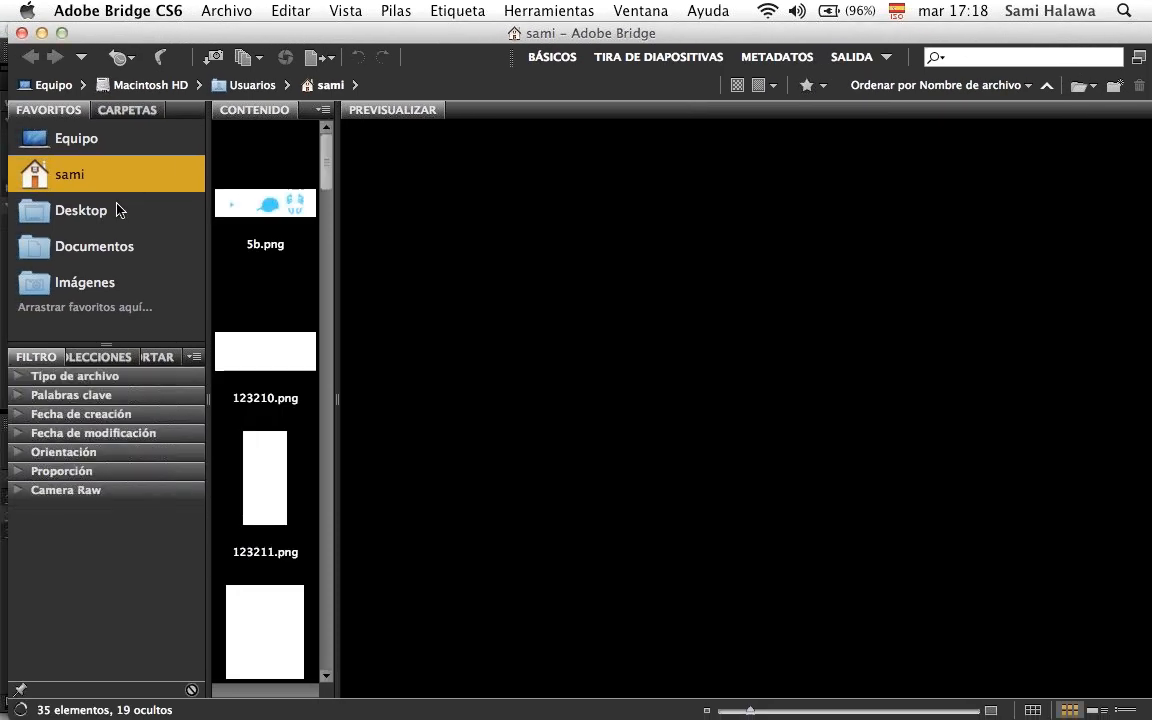
Step: Browse from Equipo through Macintosh HD and Aplicaciones into the Adobe CS6 folder
left_click(115, 148)
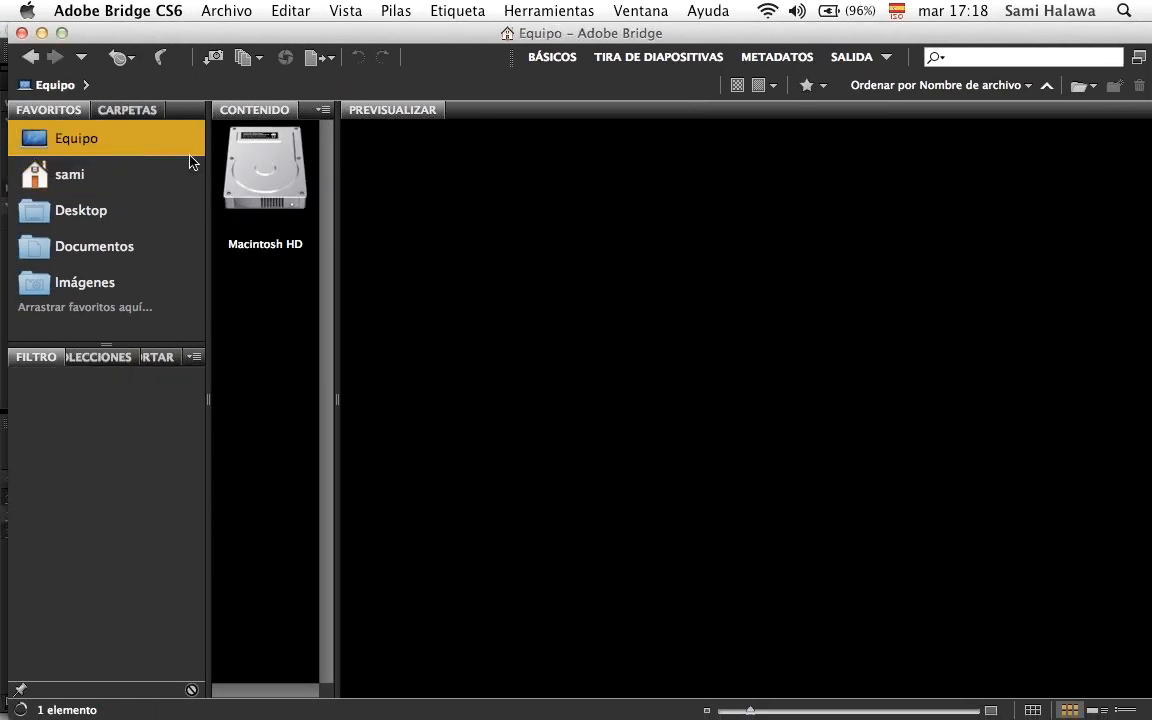
left_click(143, 178)
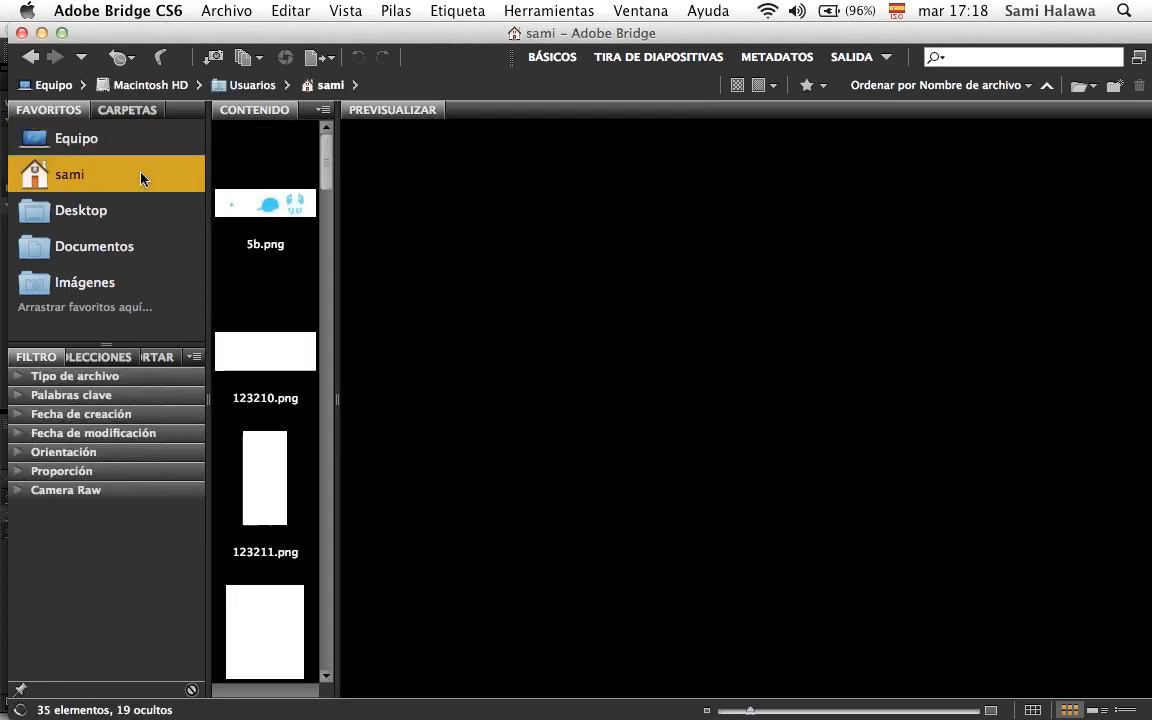
left_click(140, 147)
double_click(250, 185)
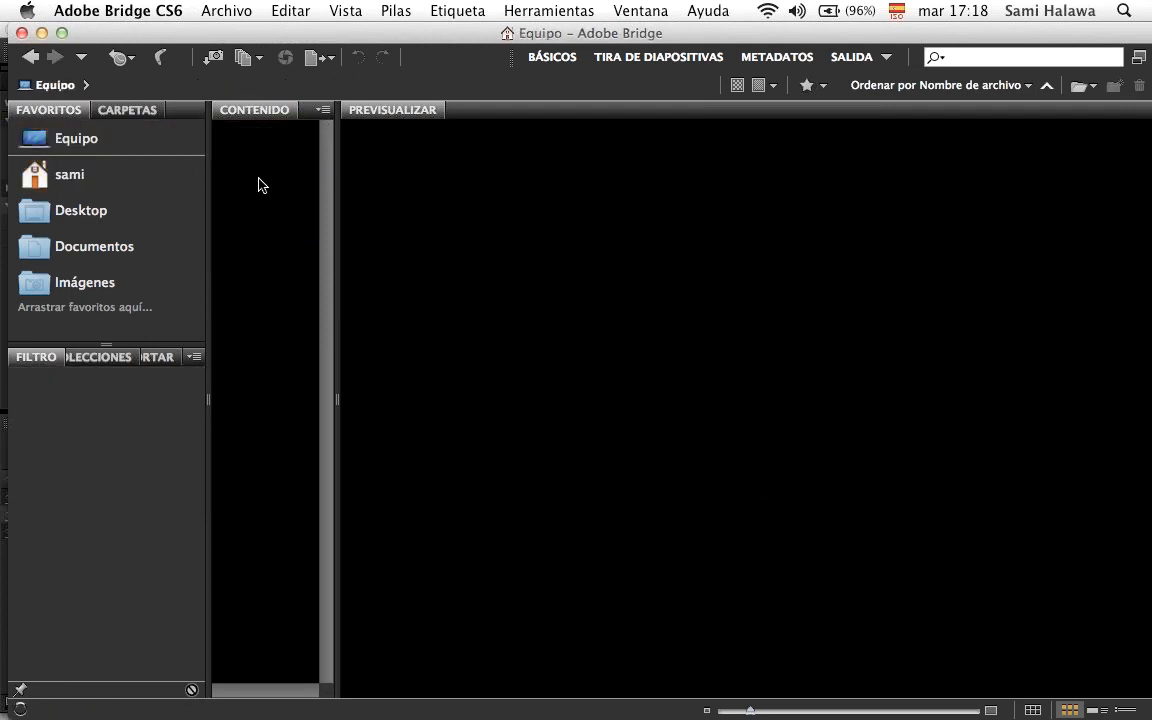
scroll(268, 210, "down", 2)
scroll(267, 206, "up", 2)
double_click(268, 206)
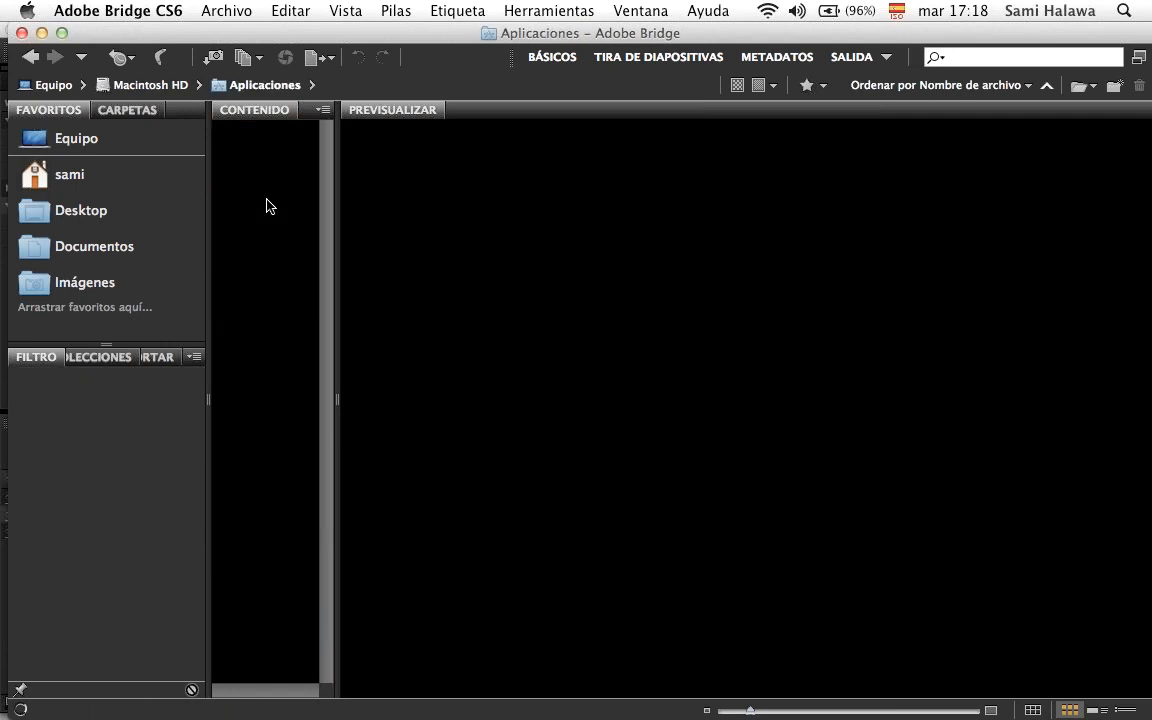
scroll(280, 265, "down", 4)
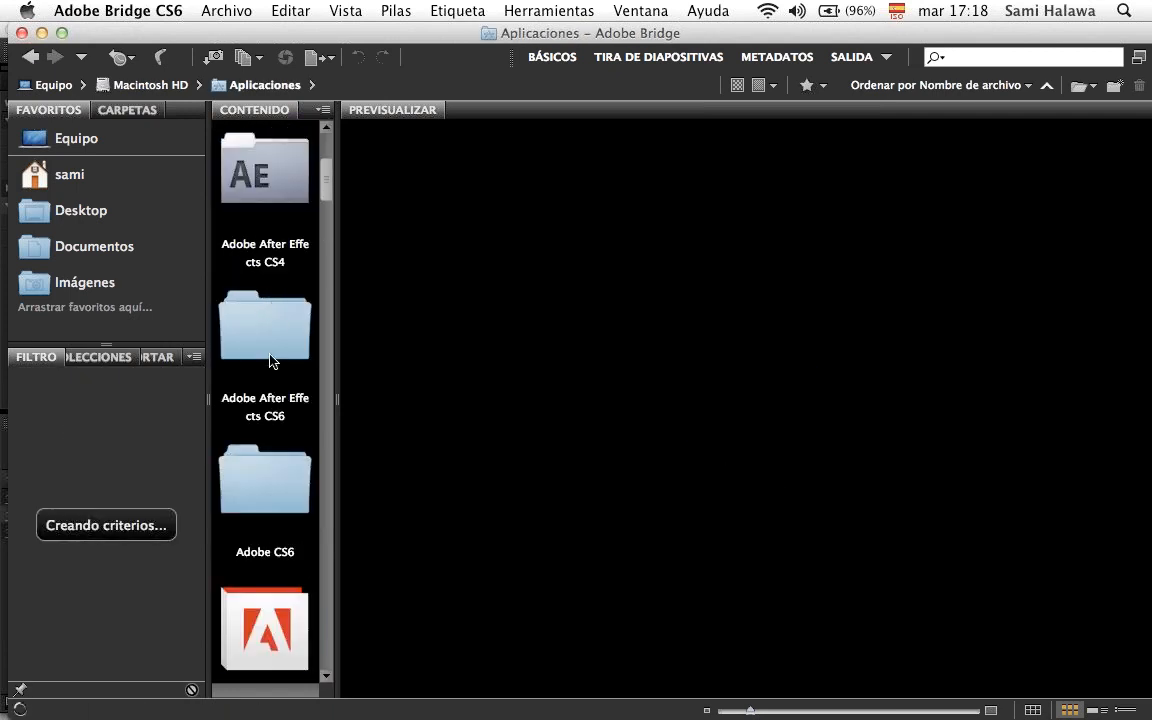
scroll(270, 352, "down", 2)
double_click(269, 345)
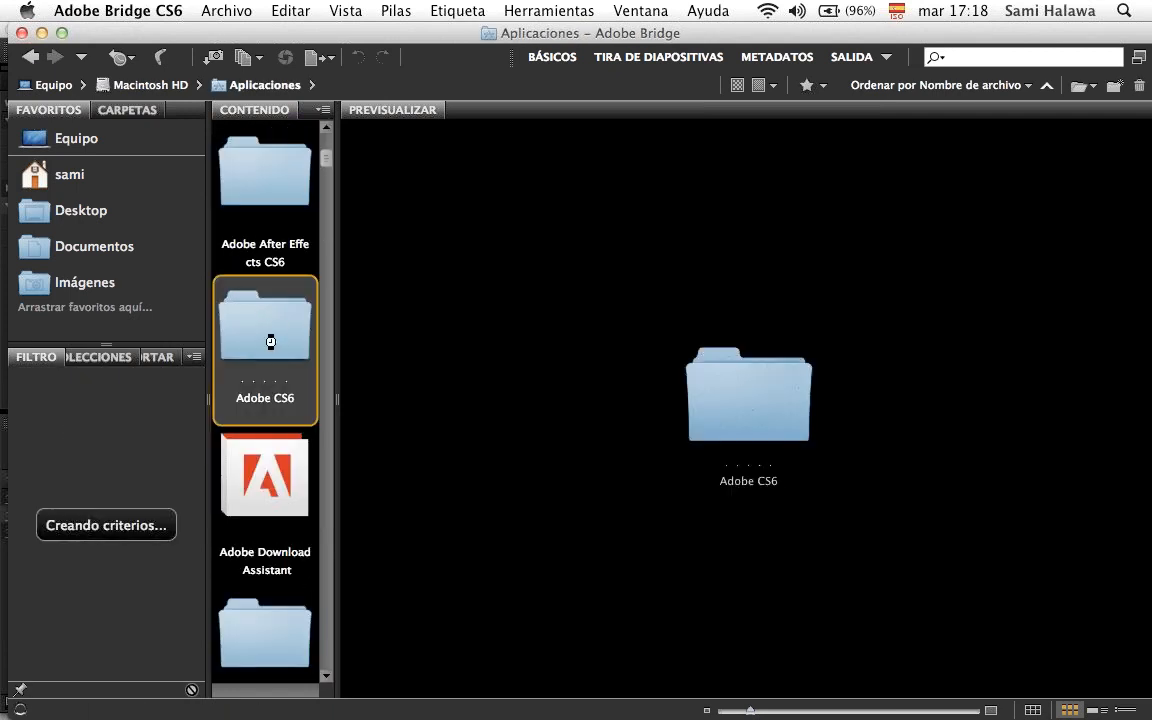
Step: Open the Adobe After Effects CS6 folder and its Presets subfolder
scroll(298, 284, "down", 5)
scroll(298, 284, "down", 10)
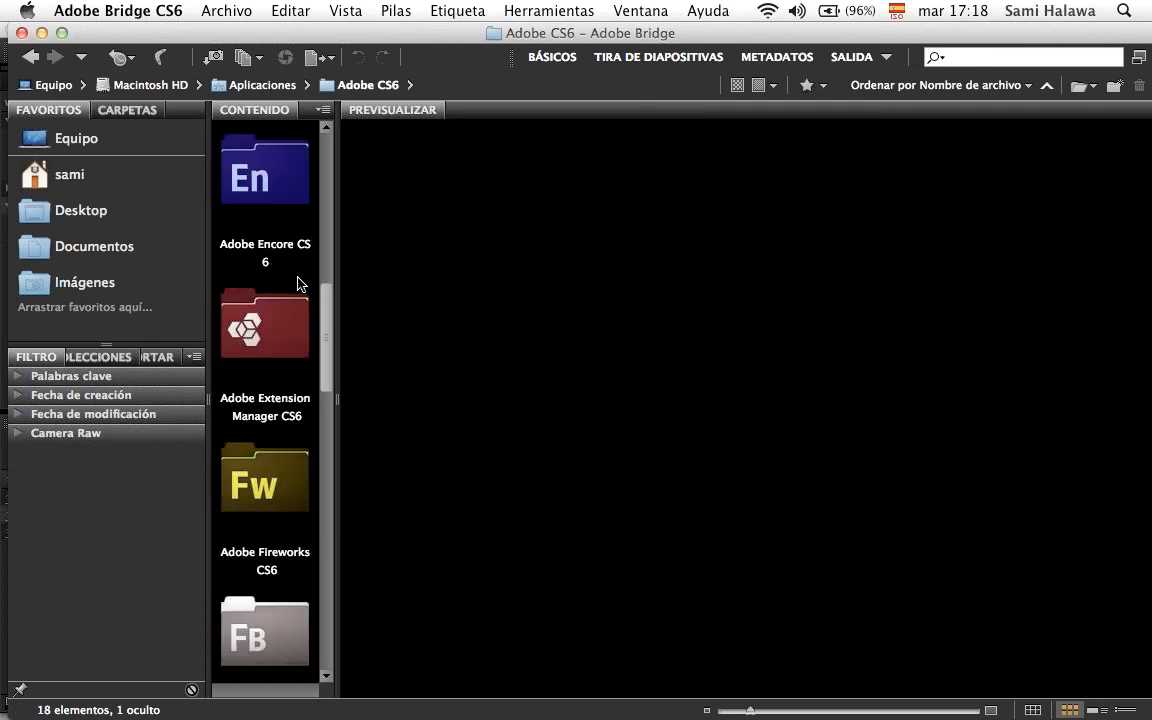
scroll(298, 284, "down", 3)
scroll(298, 288, "up", 12)
scroll(281, 256, "up", 3)
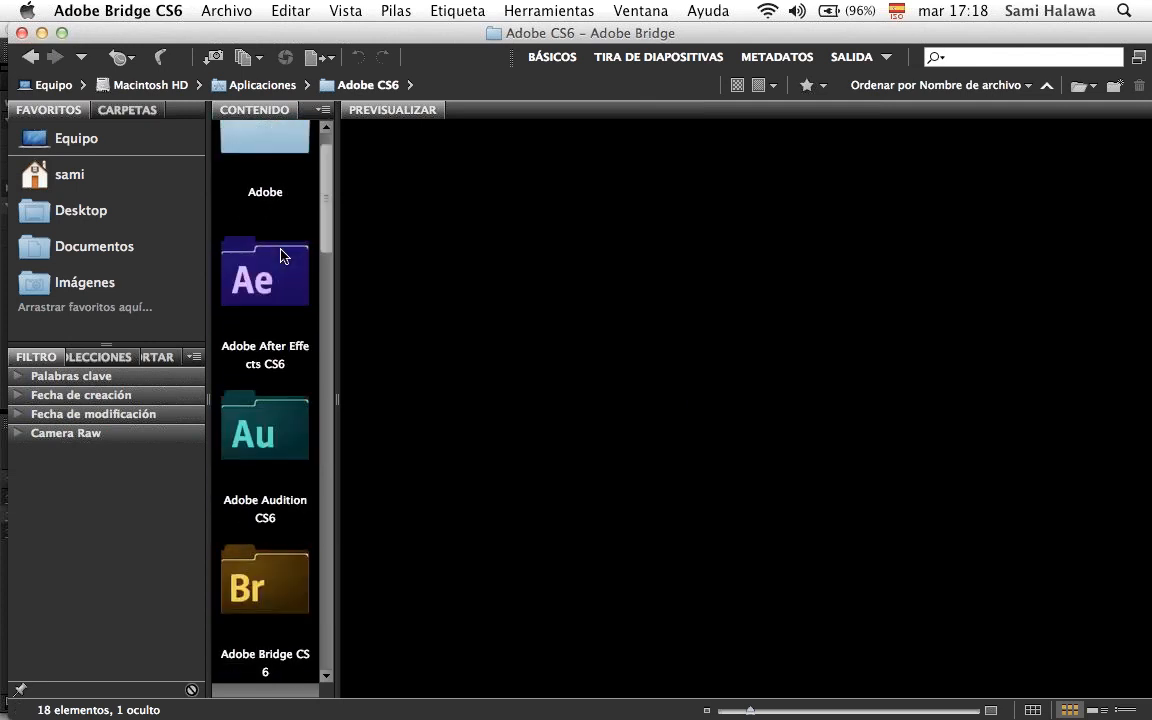
left_click(281, 256)
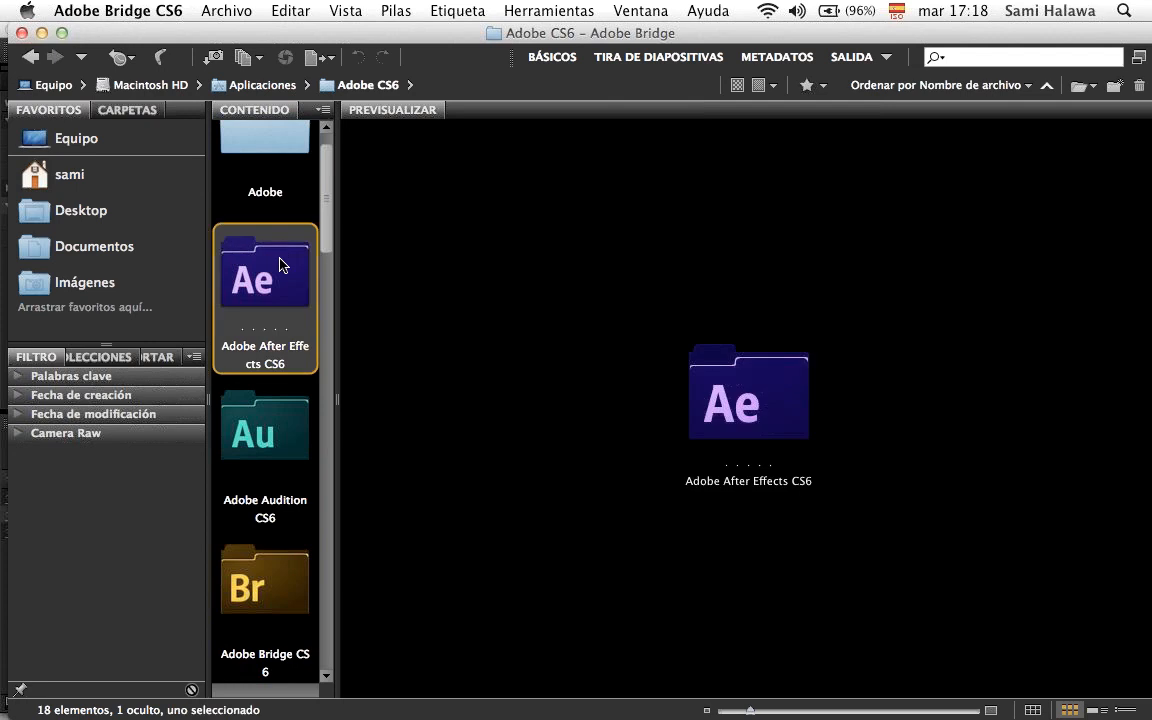
double_click(281, 264)
scroll(280, 265, "down", 3)
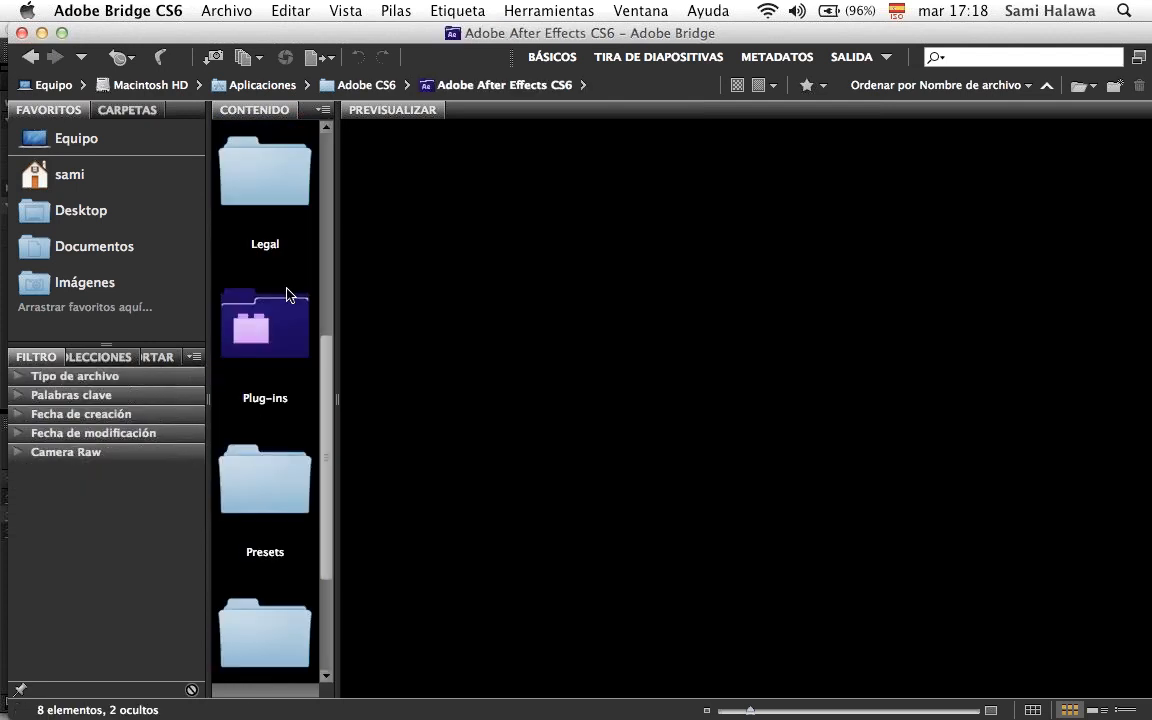
scroll(291, 313, "down", 2)
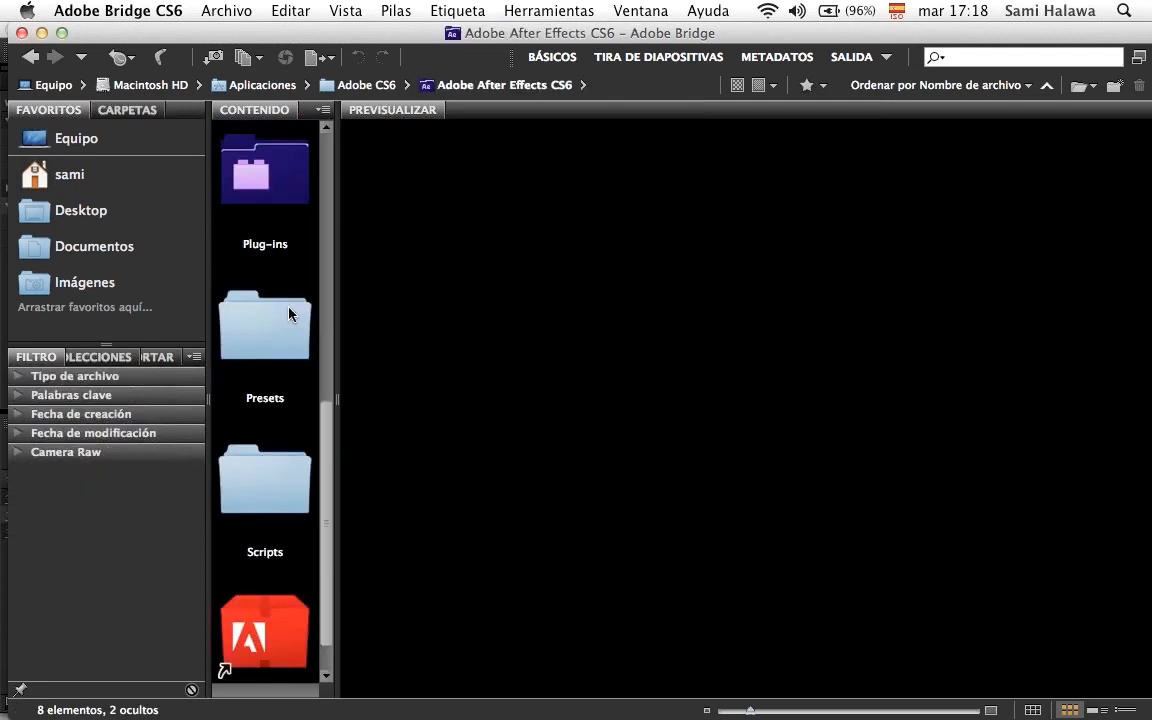
double_click(260, 350)
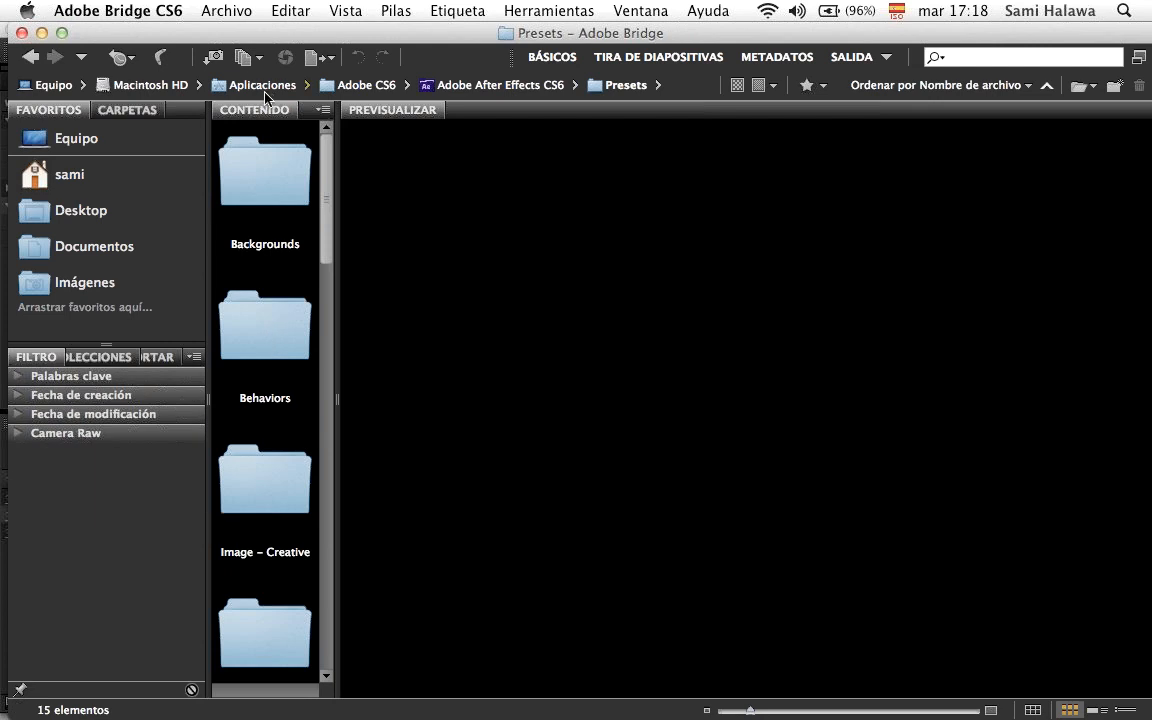
Step: Look through the preset categories and open the Synthetics folder
scroll(226, 476, "down", 10)
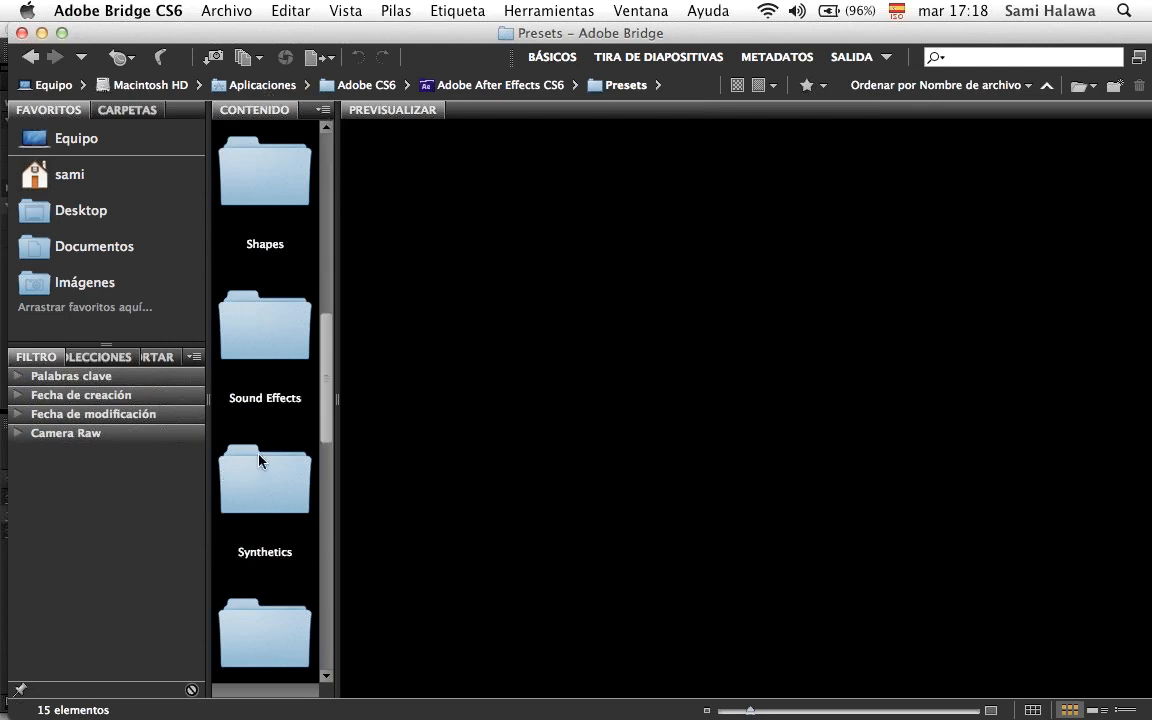
scroll(259, 460, "up", 3)
scroll(259, 460, "up", 2)
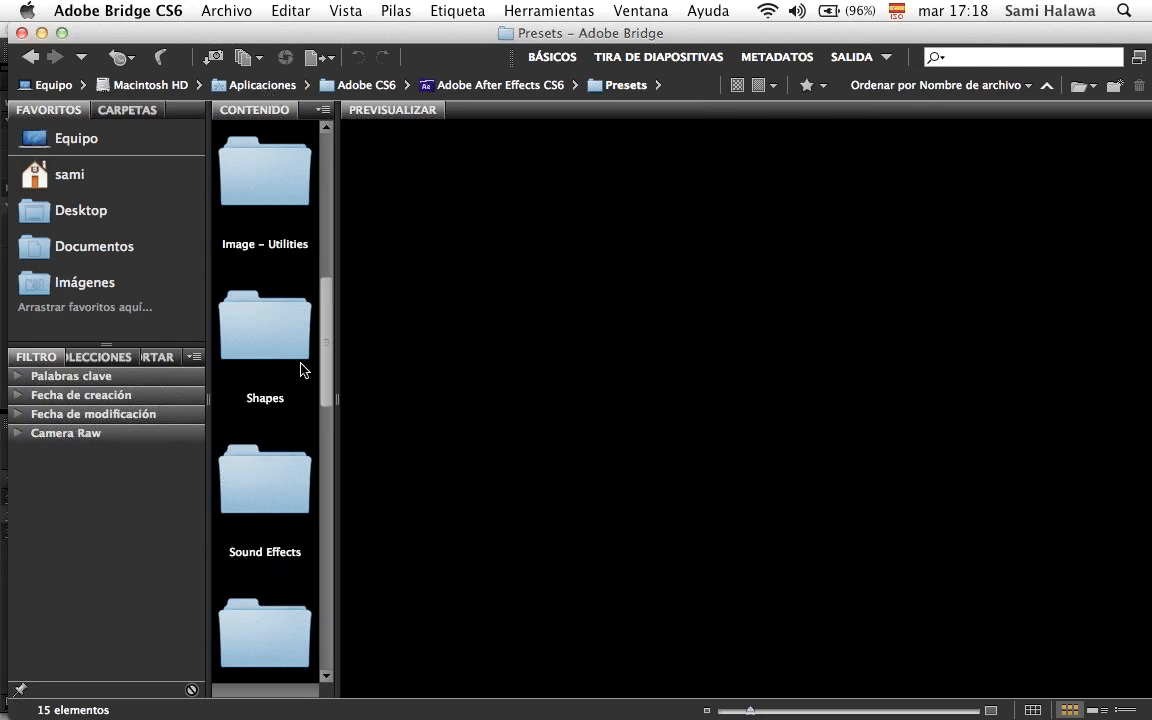
scroll(268, 358, "down", 5)
scroll(303, 267, "up", 2)
left_click(286, 195)
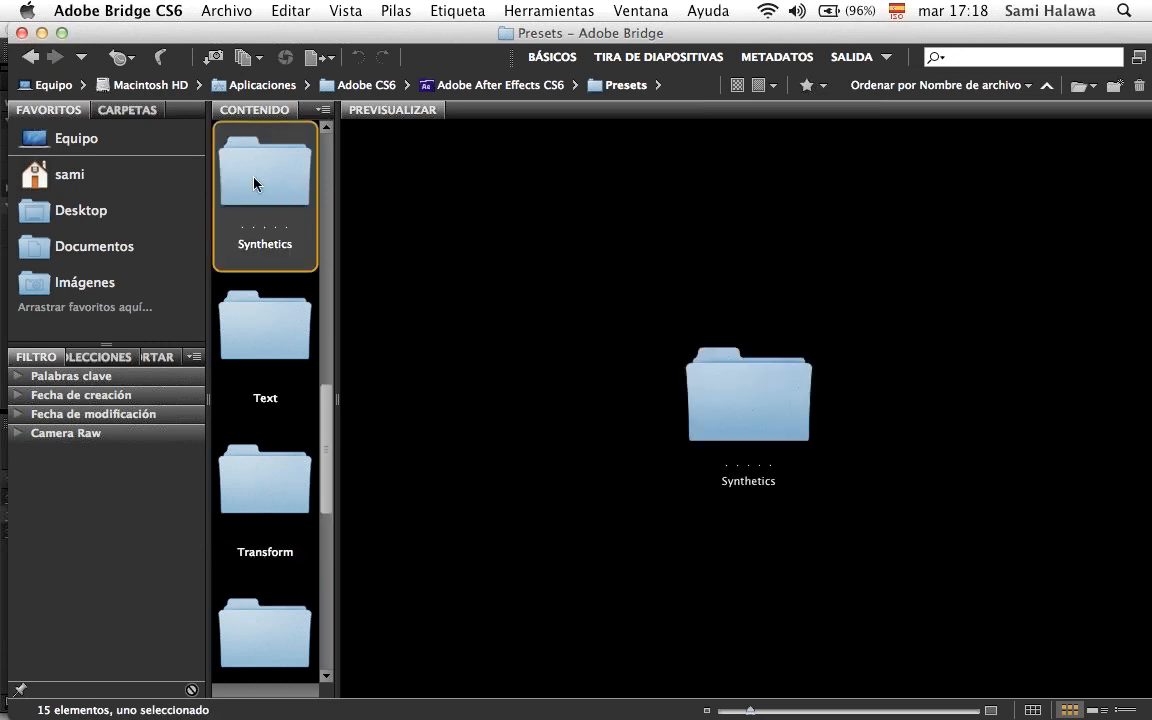
double_click(254, 183)
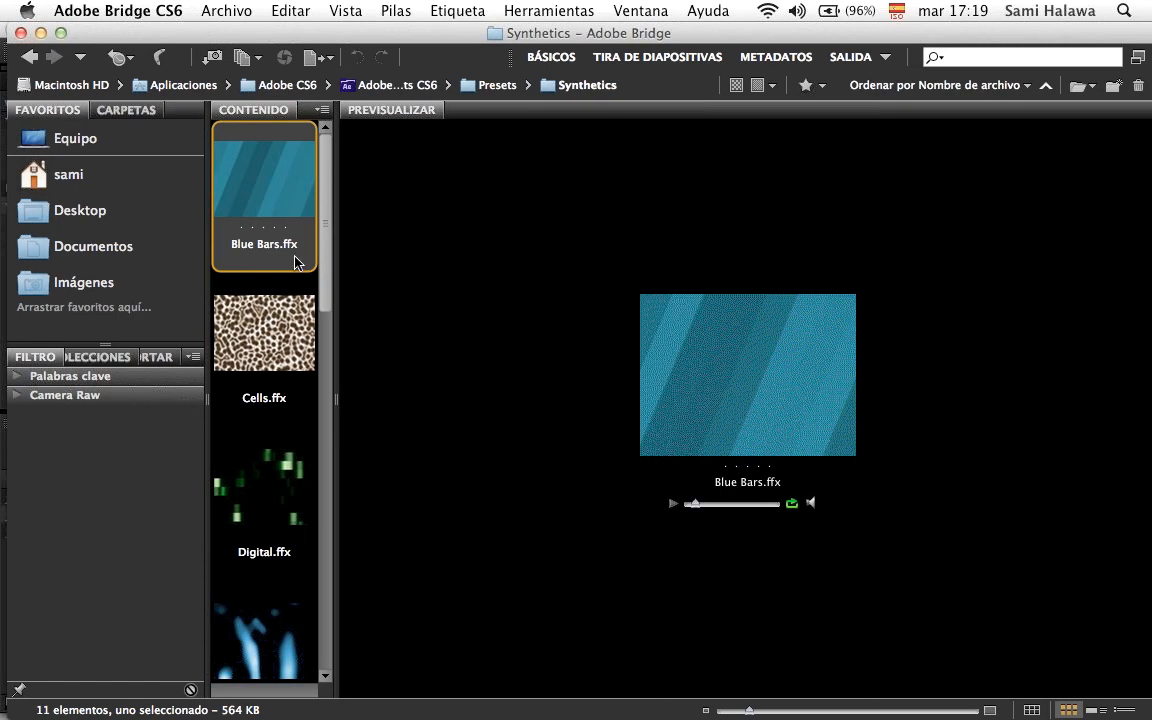
Step: Preview the Blue Bars.ffx, Digital.ffx and Lightning - Horizontal.ffx animation presets
left_click(252, 390)
left_click(272, 255)
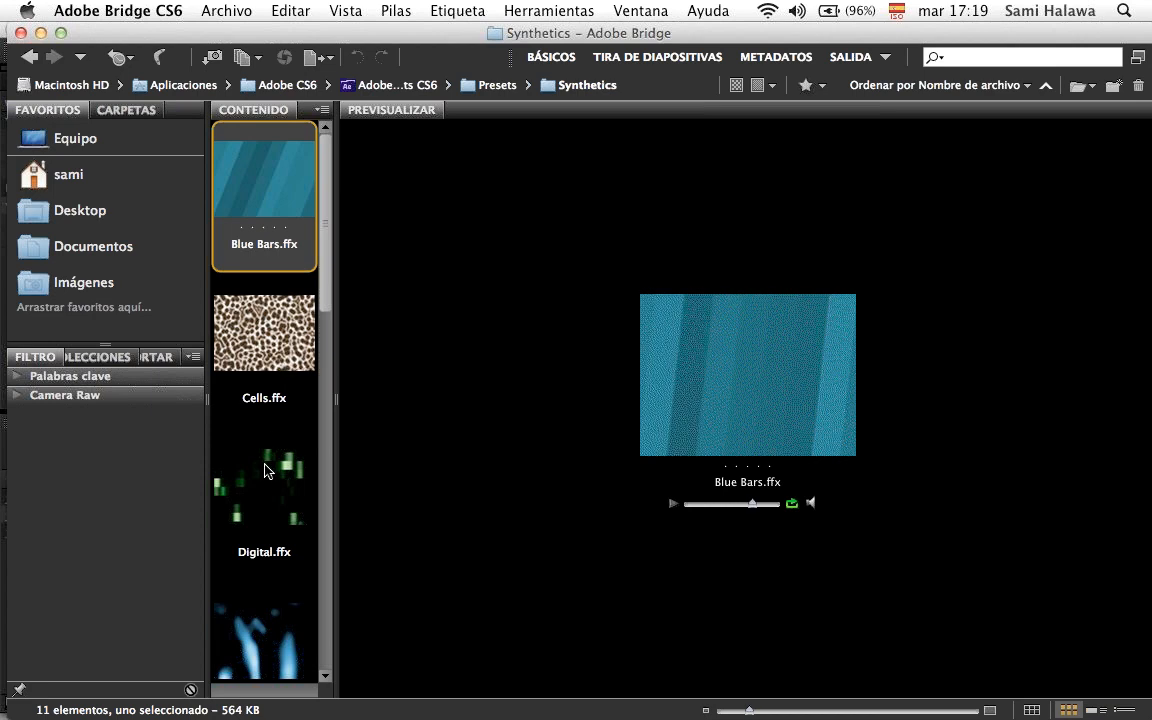
scroll(270, 360, "down", 2)
left_click(275, 359)
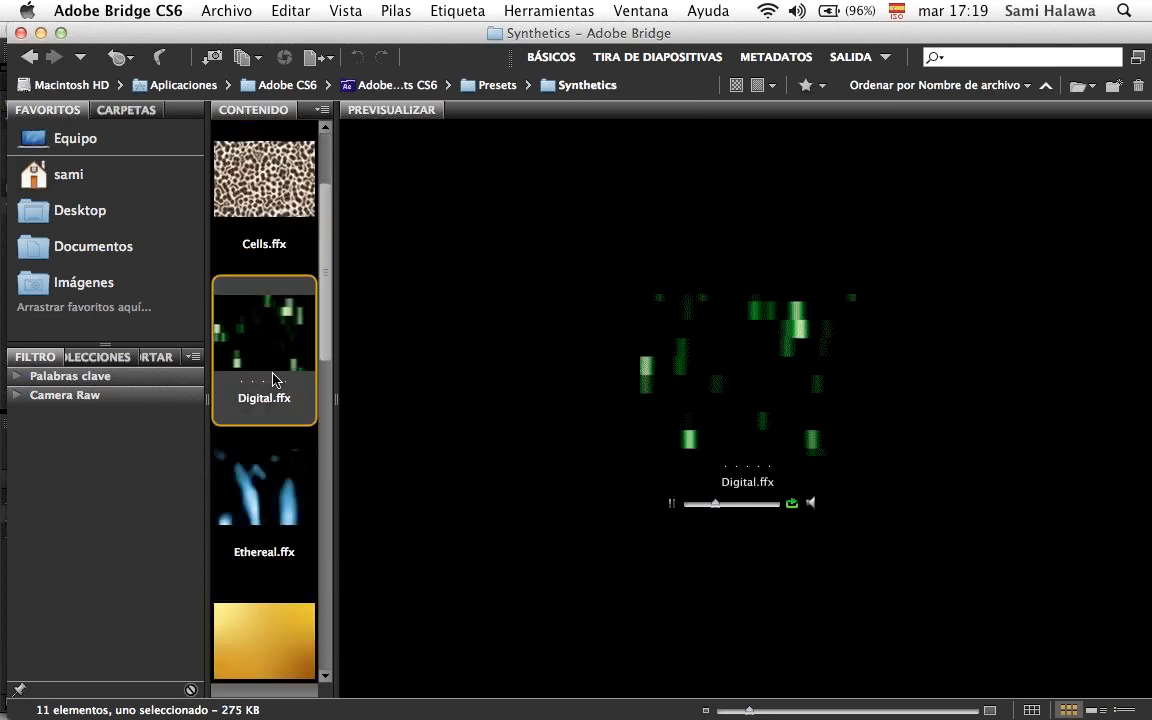
scroll(275, 428, "down", 3)
left_click(262, 302)
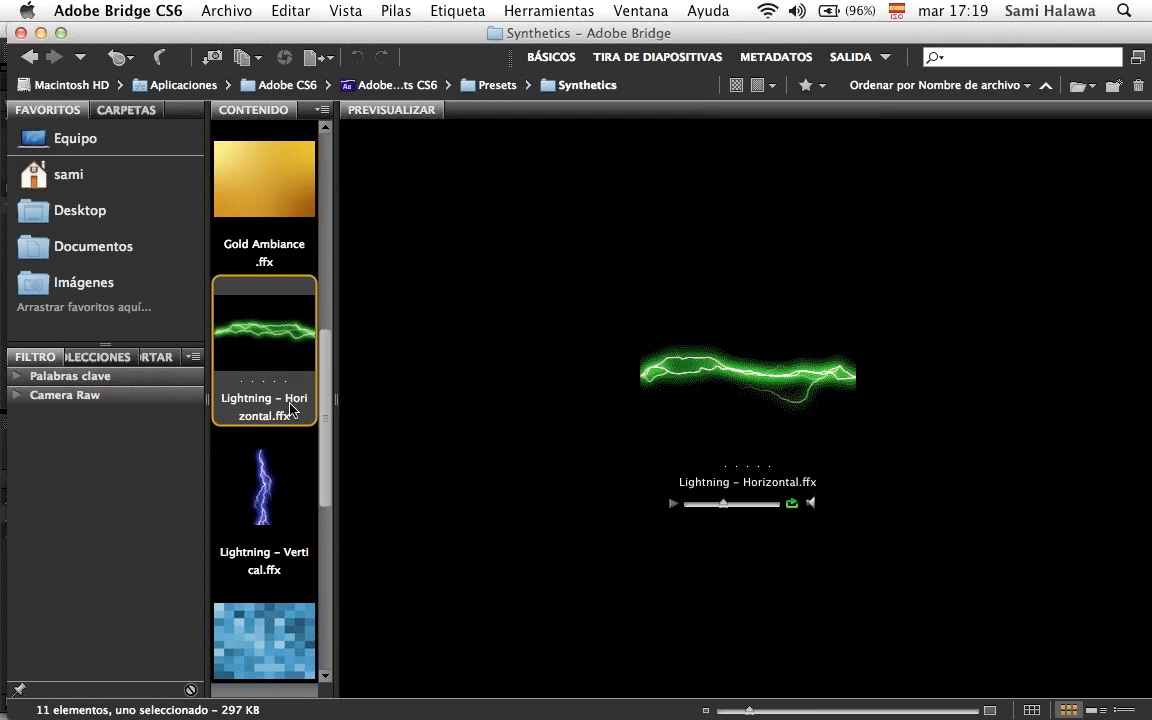
Step: Preview the Mosaic.ffx, Orange Streaks.ffx and Smoke - Drifting.ffx animation presets
left_click(265, 612)
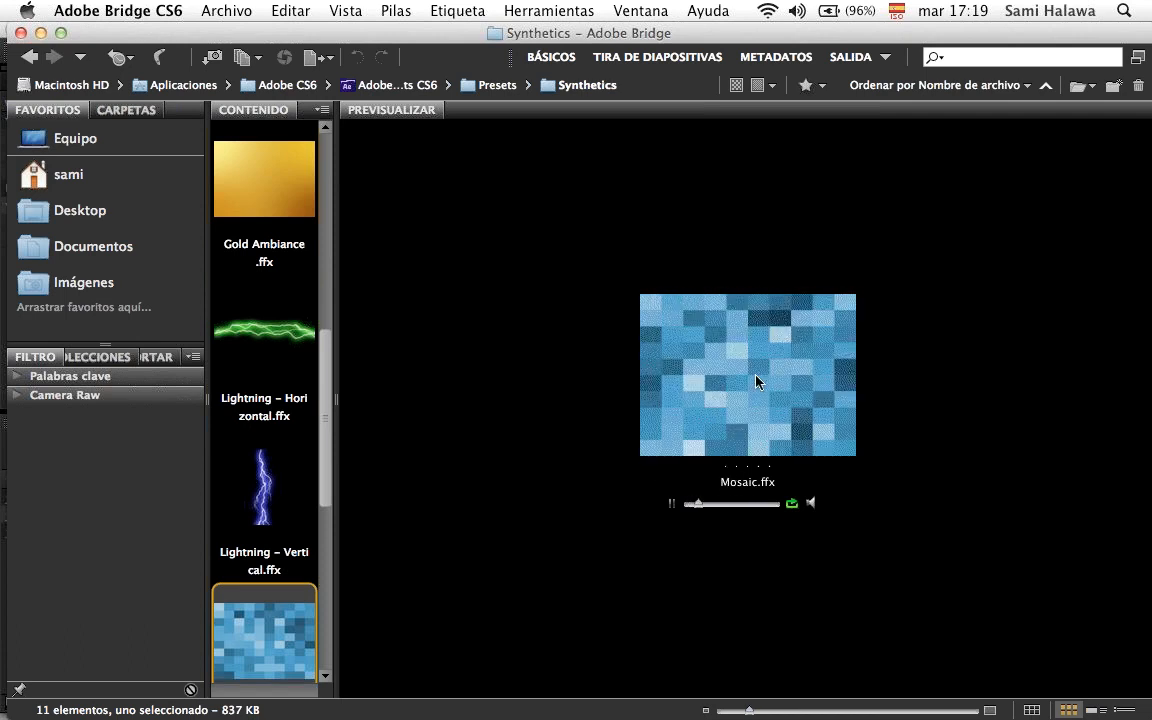
scroll(257, 578, "down", 3)
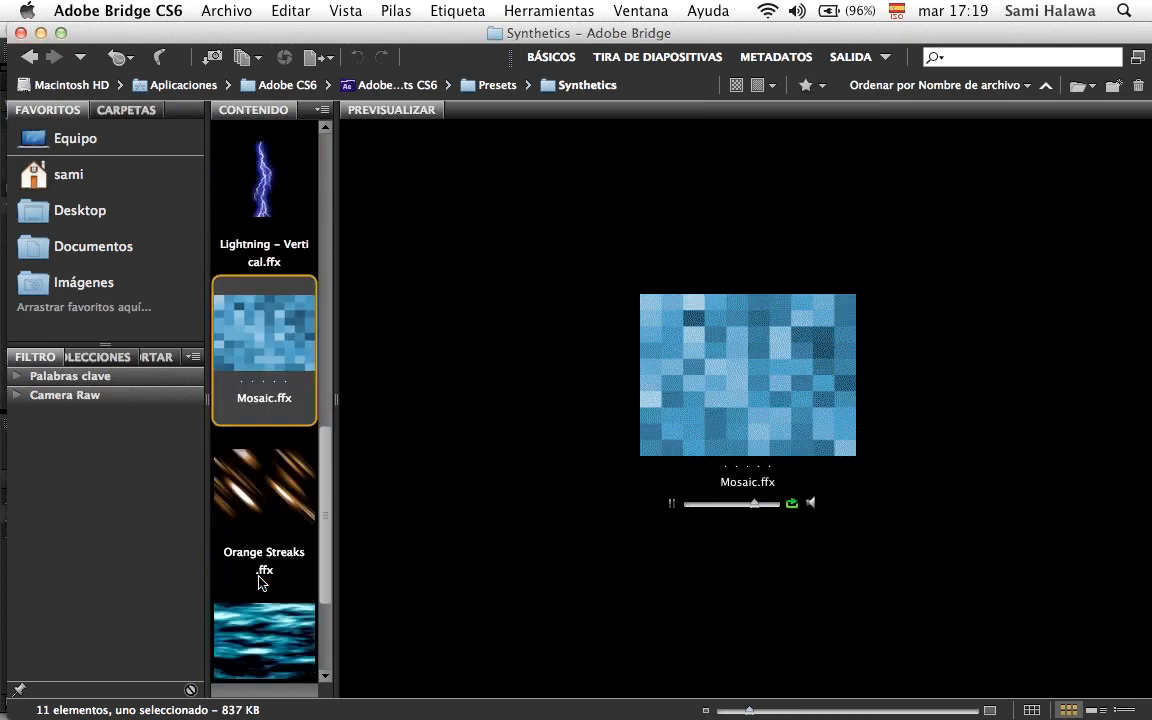
left_click(276, 517)
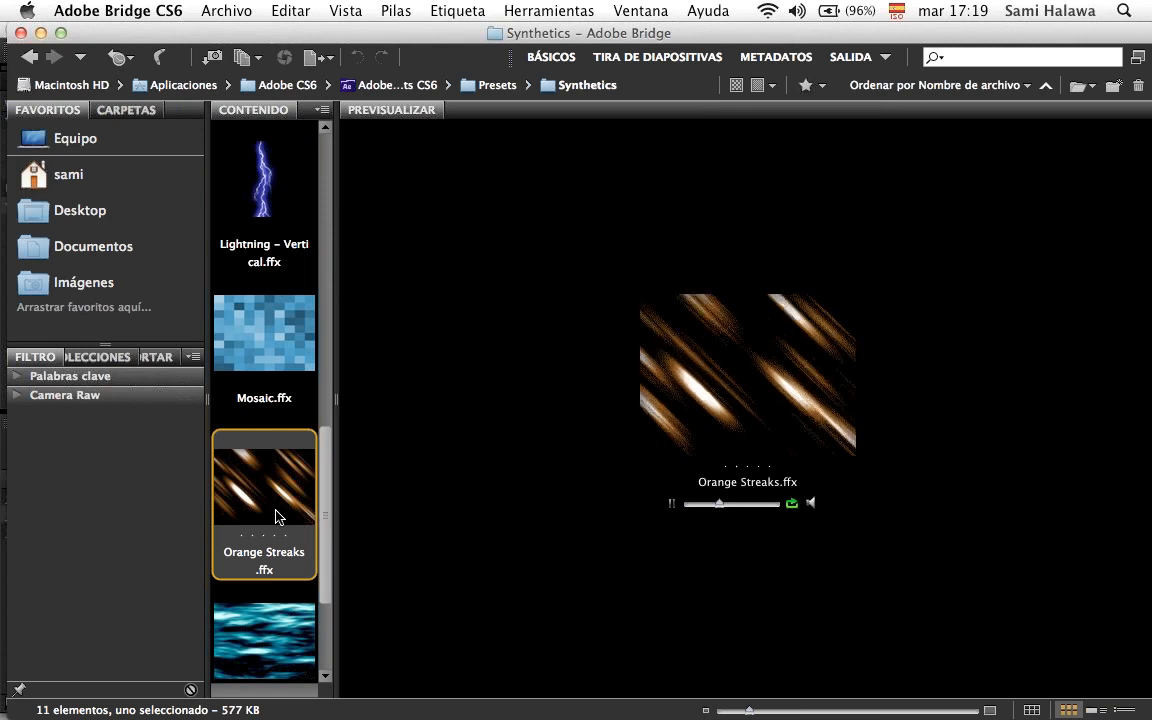
scroll(276, 517, "down", 2)
left_click(277, 481)
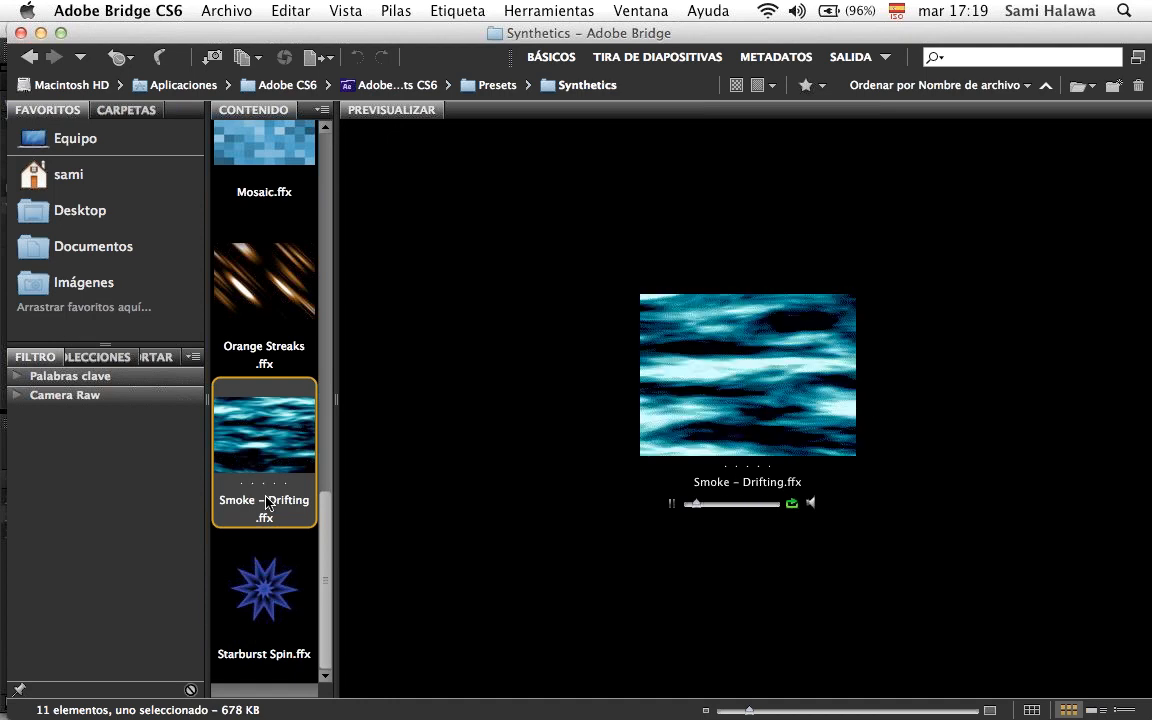
Step: Return to the Presets folder, open Behaviors and preview Autoscroll - vertical.ffx and Drift Over Time.ffx
left_click(499, 87)
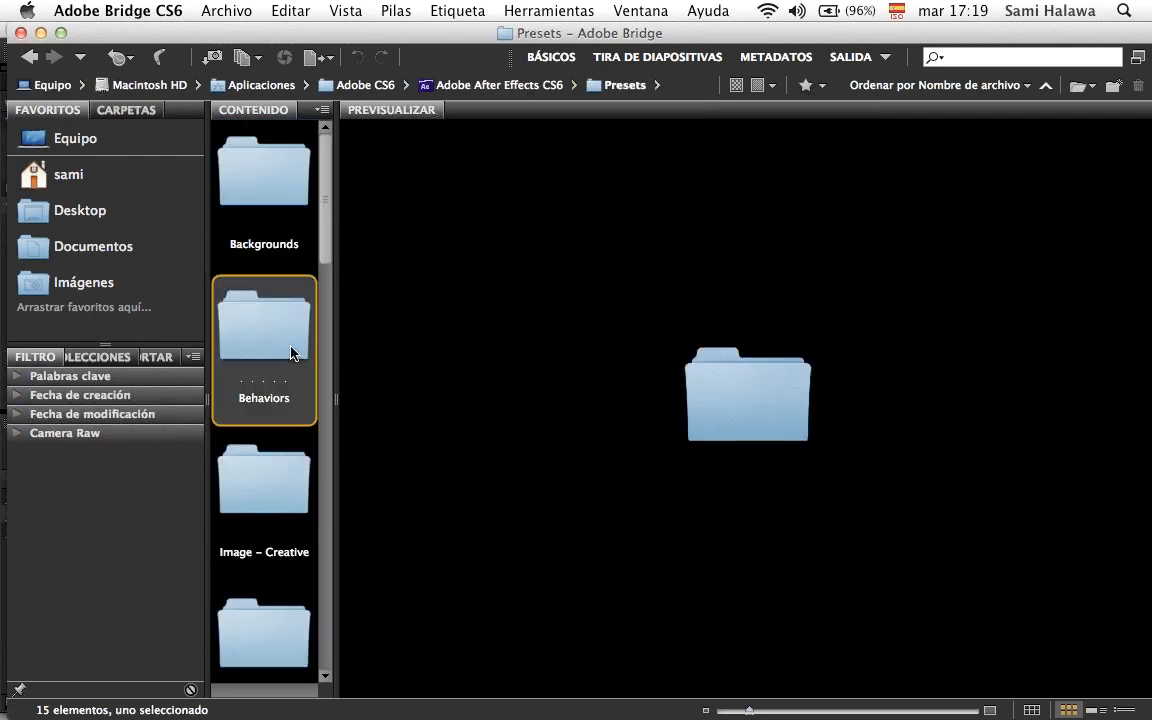
double_click(290, 353)
left_click(288, 351)
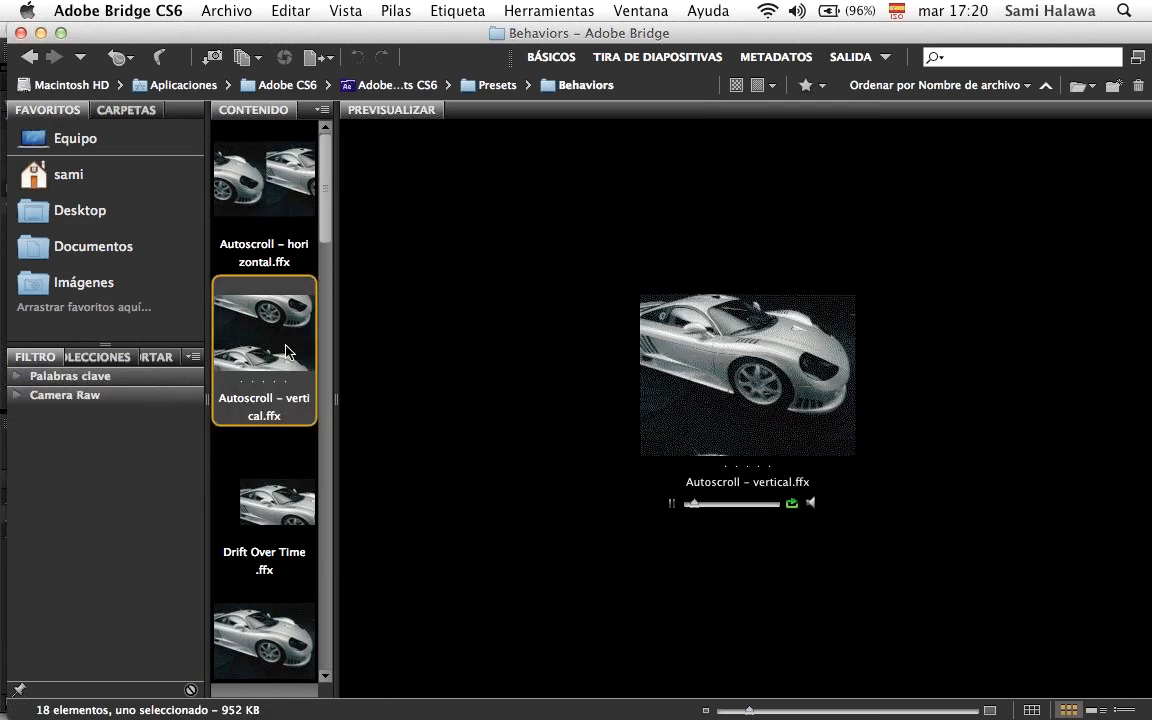
left_click(288, 495)
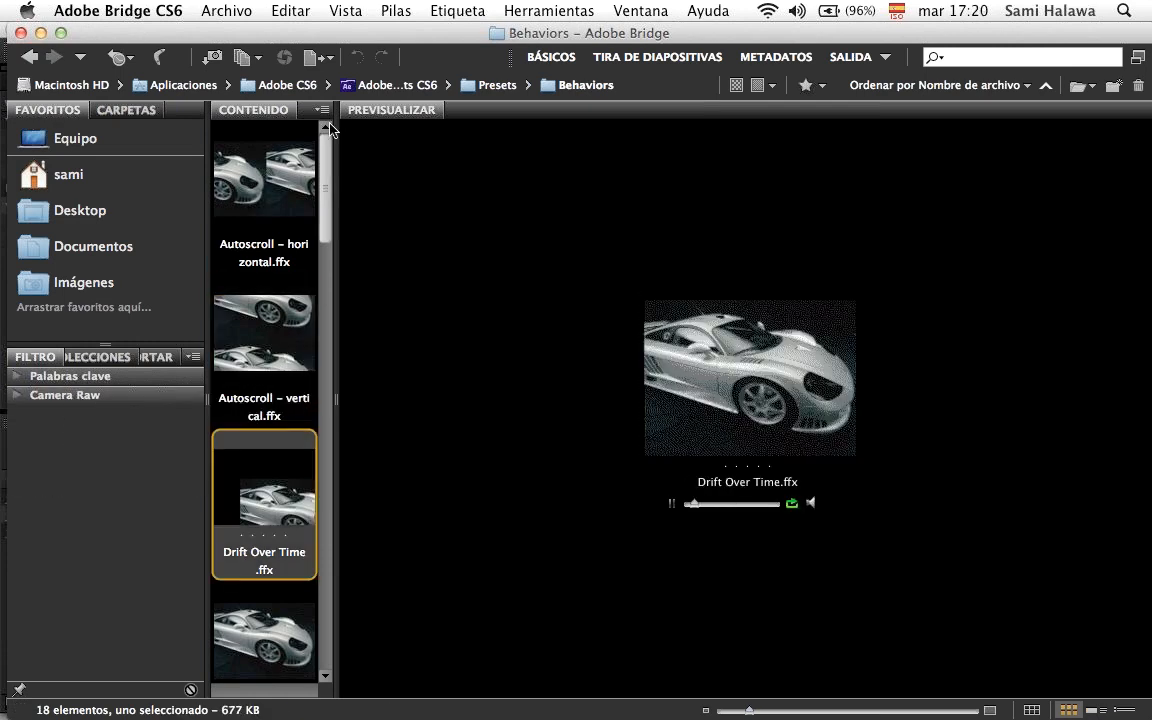
Step: Go back to the Presets folder, look through its categories and reopen the Synthetics folder
left_click(492, 85)
scroll(272, 366, "down", 15)
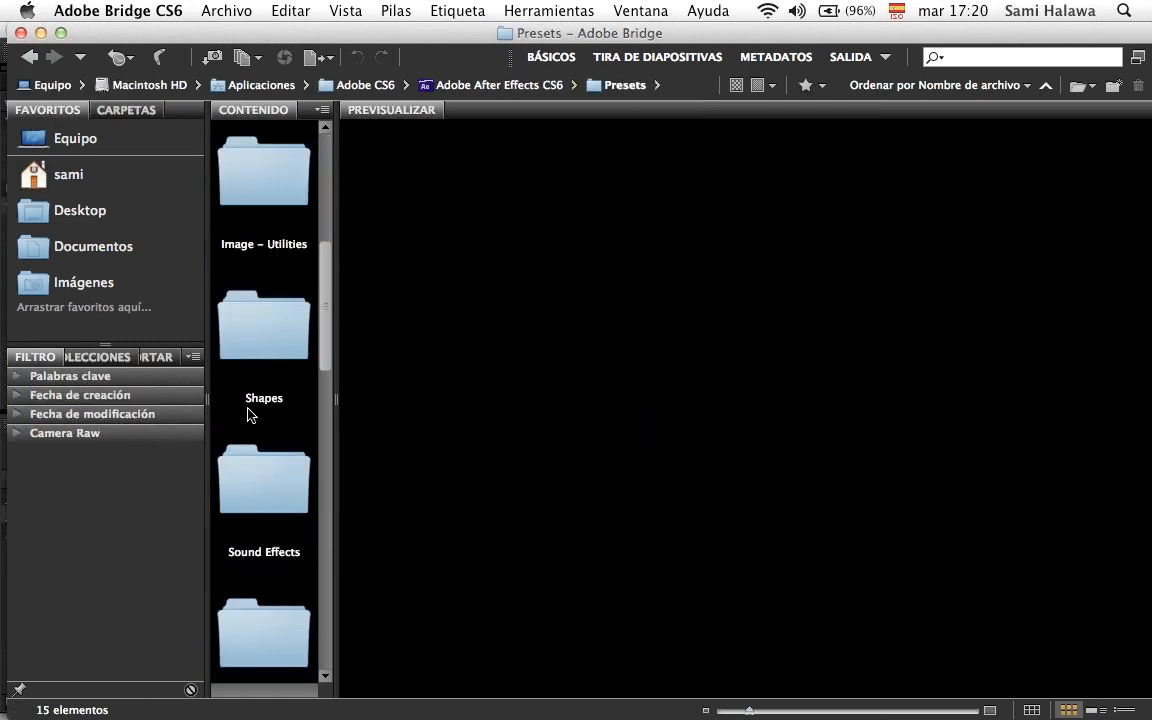
scroll(253, 398, "up", 10)
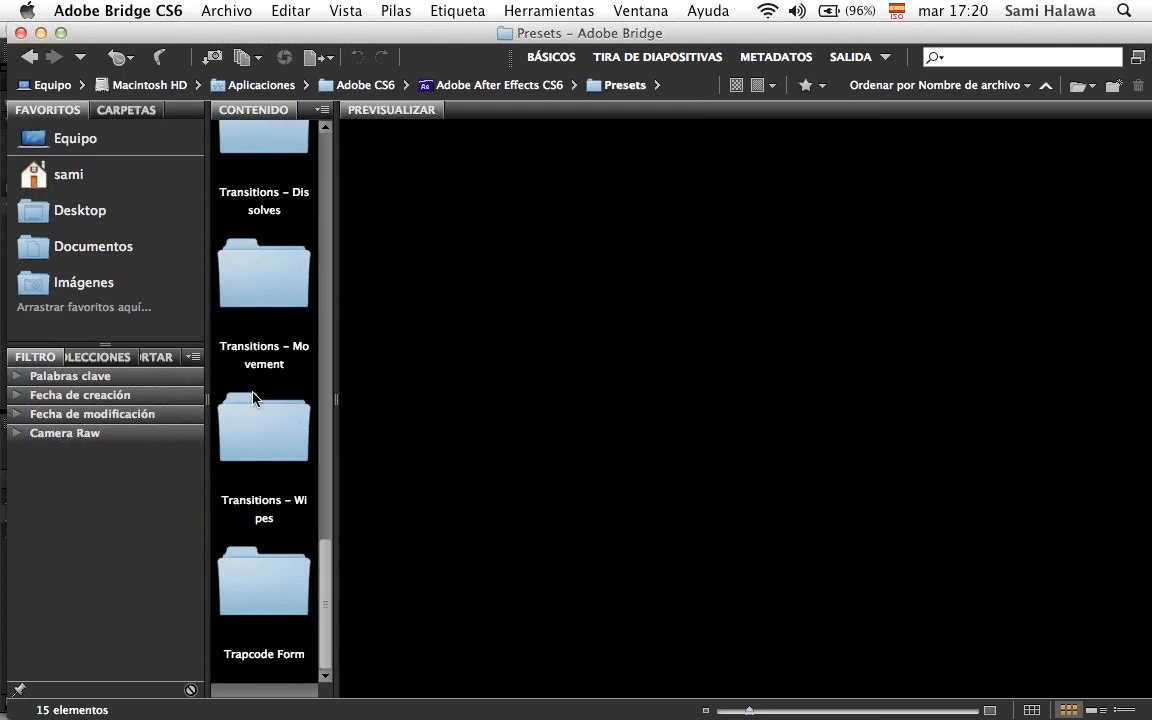
scroll(288, 462, "down", 6)
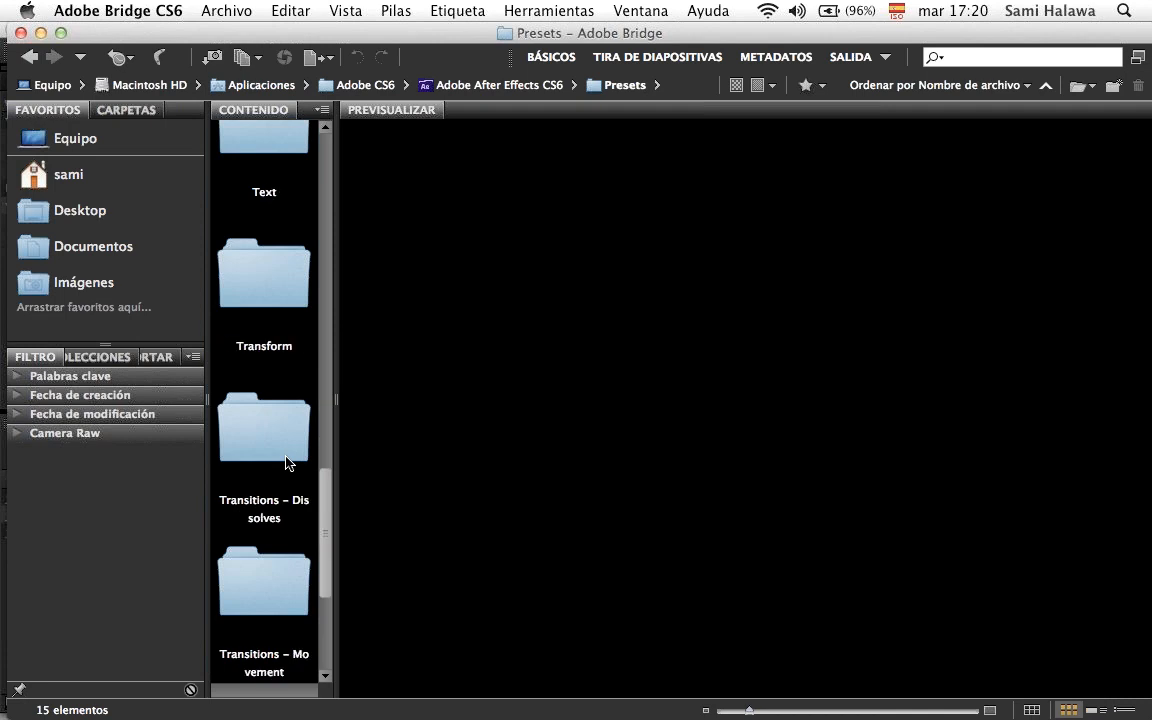
scroll(288, 462, "up", 4)
double_click(279, 230)
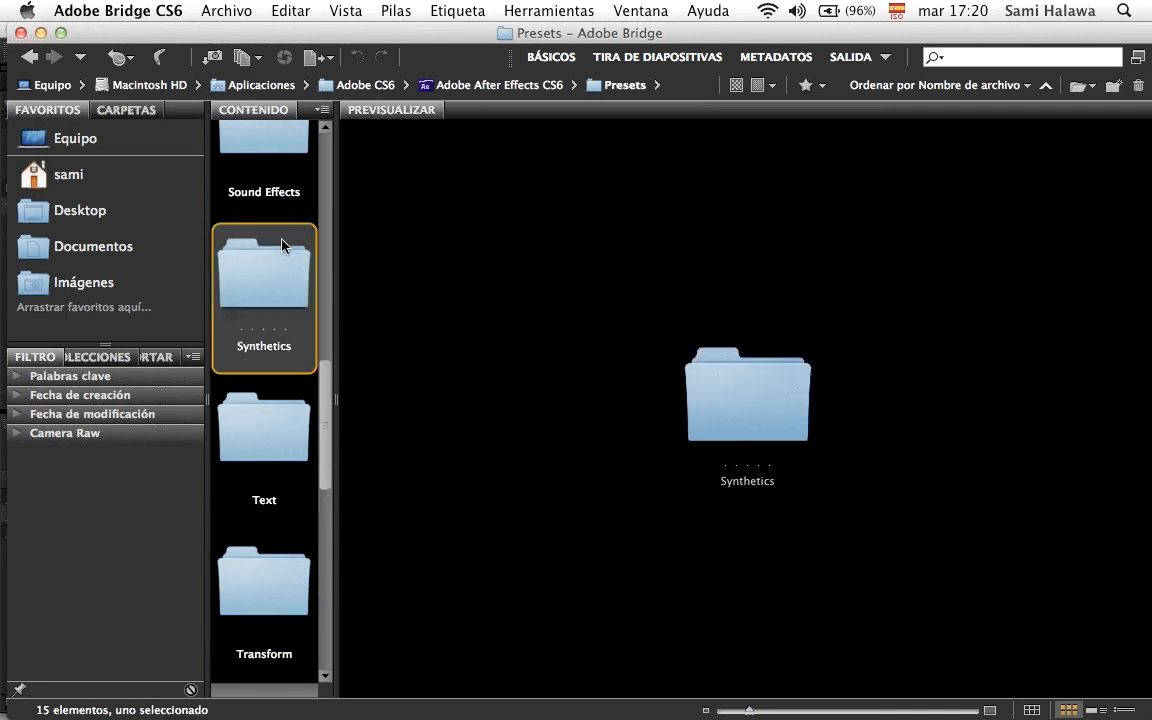
Step: Preview the Digital.ffx preset again and move its playback to about three quarters of the clip
left_click(259, 515)
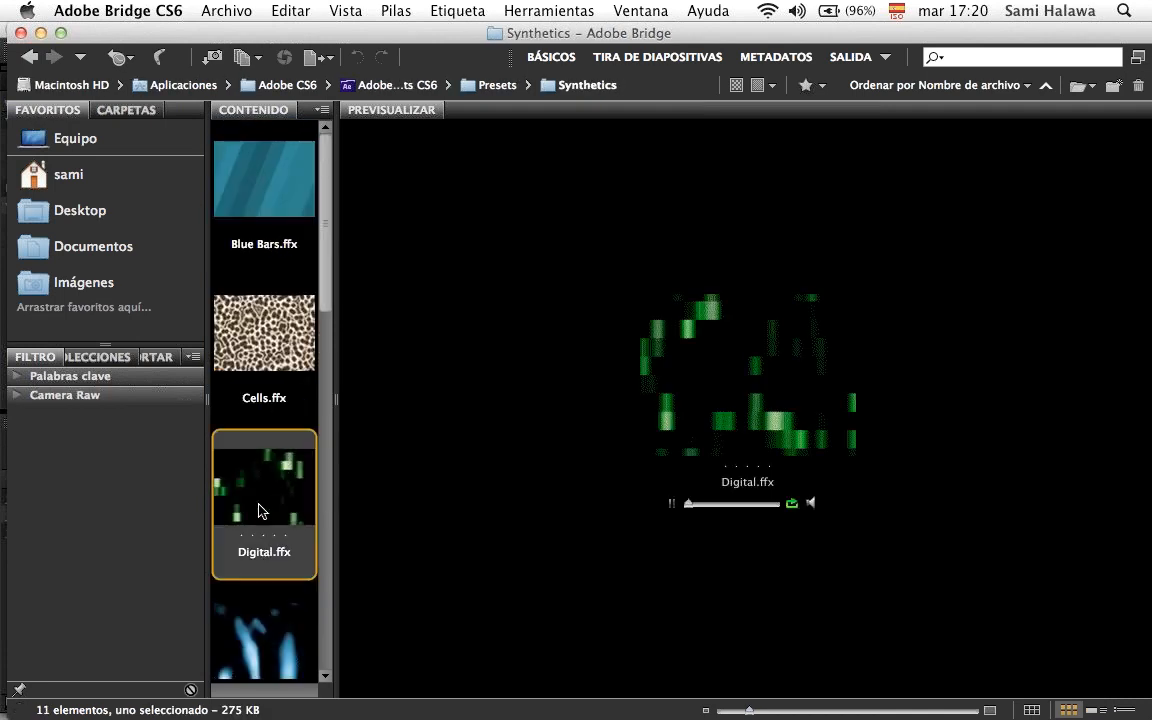
left_click(758, 503)
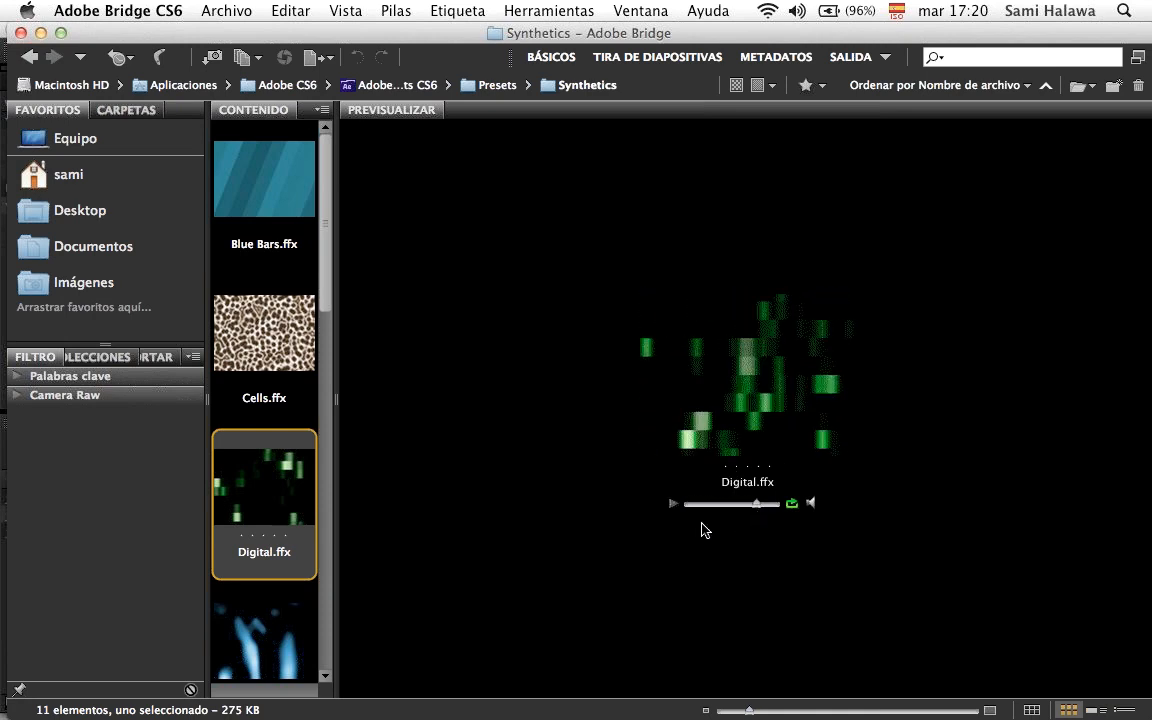
scroll(231, 396, "down", 3)
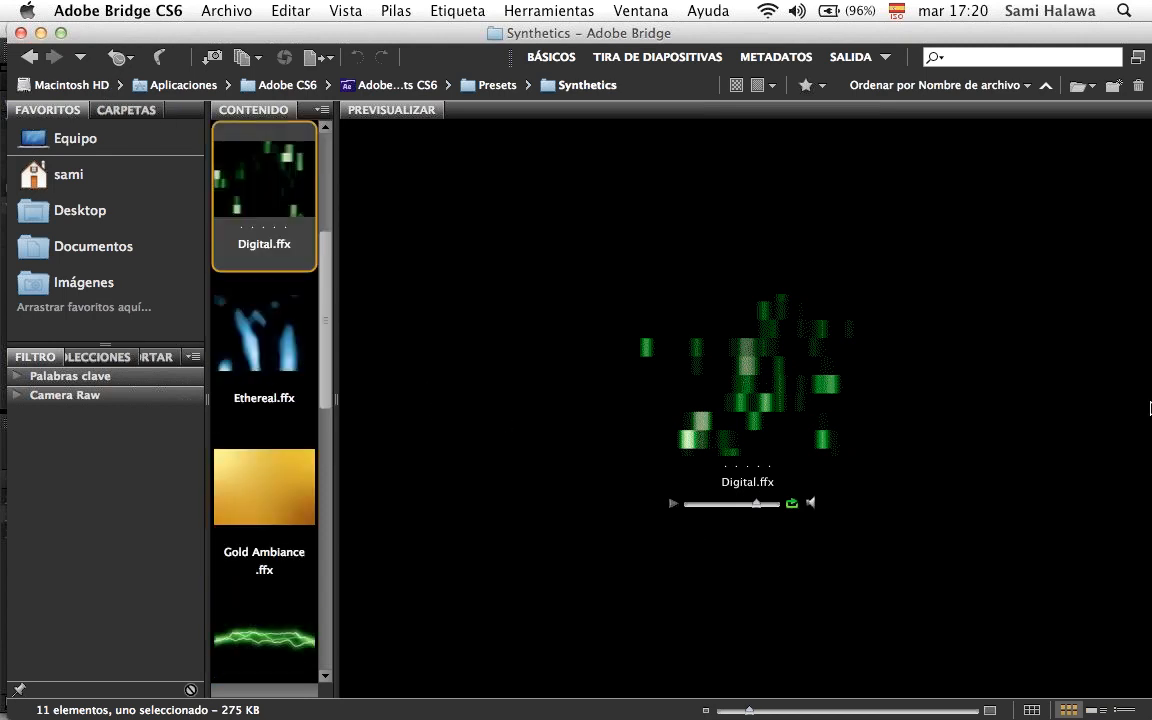
Step: Switch to After Effects and create a new composition with the offered settings
left_click(1108, 411)
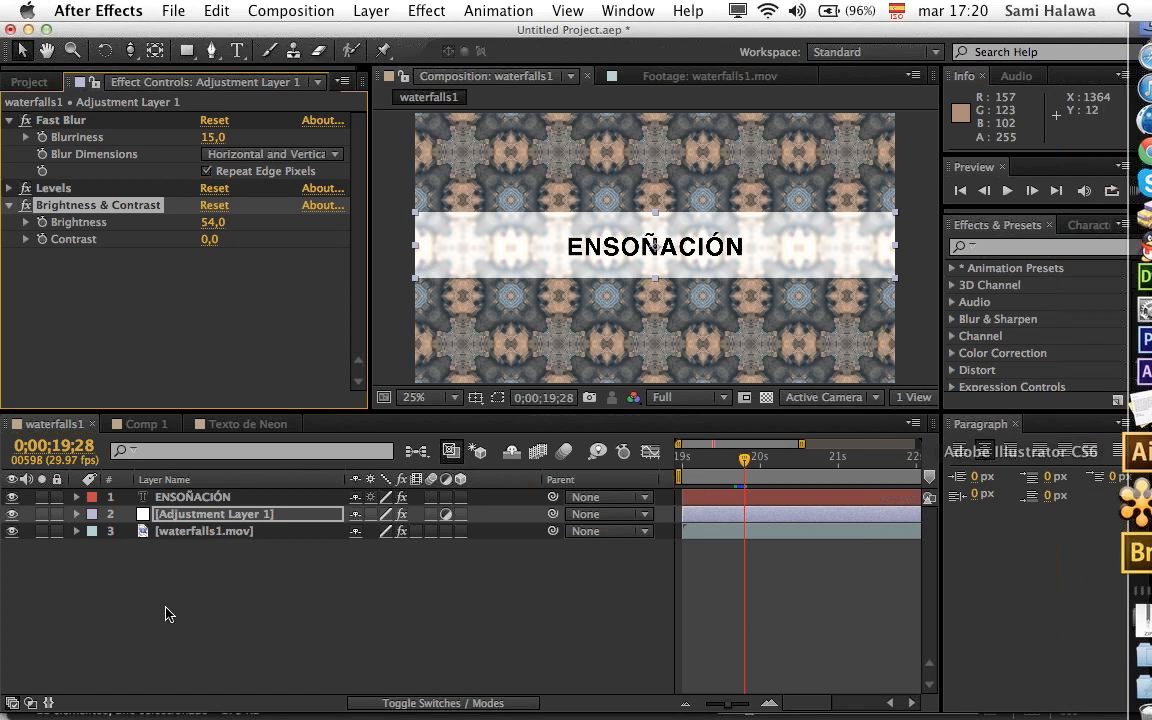
left_click(255, 424)
left_click(290, 10)
left_click(288, 36)
key("Return")
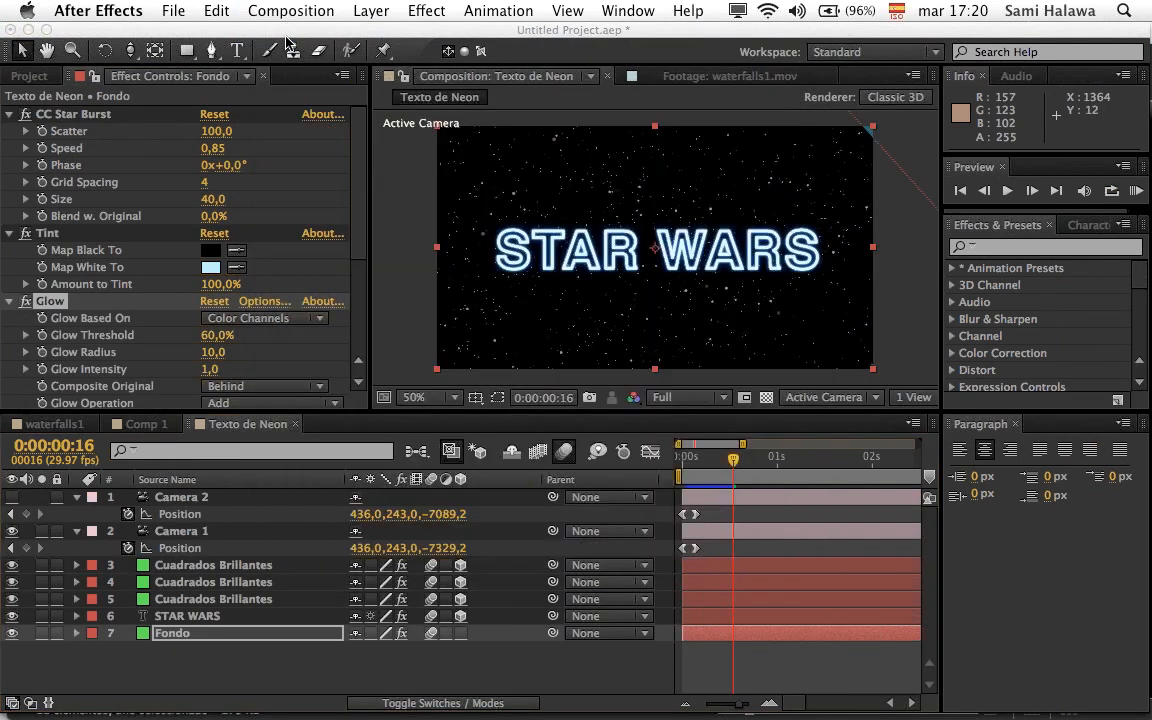
Step: Add a medium green solid of 872 x 486 px that fills the new composition
right_click(435, 579)
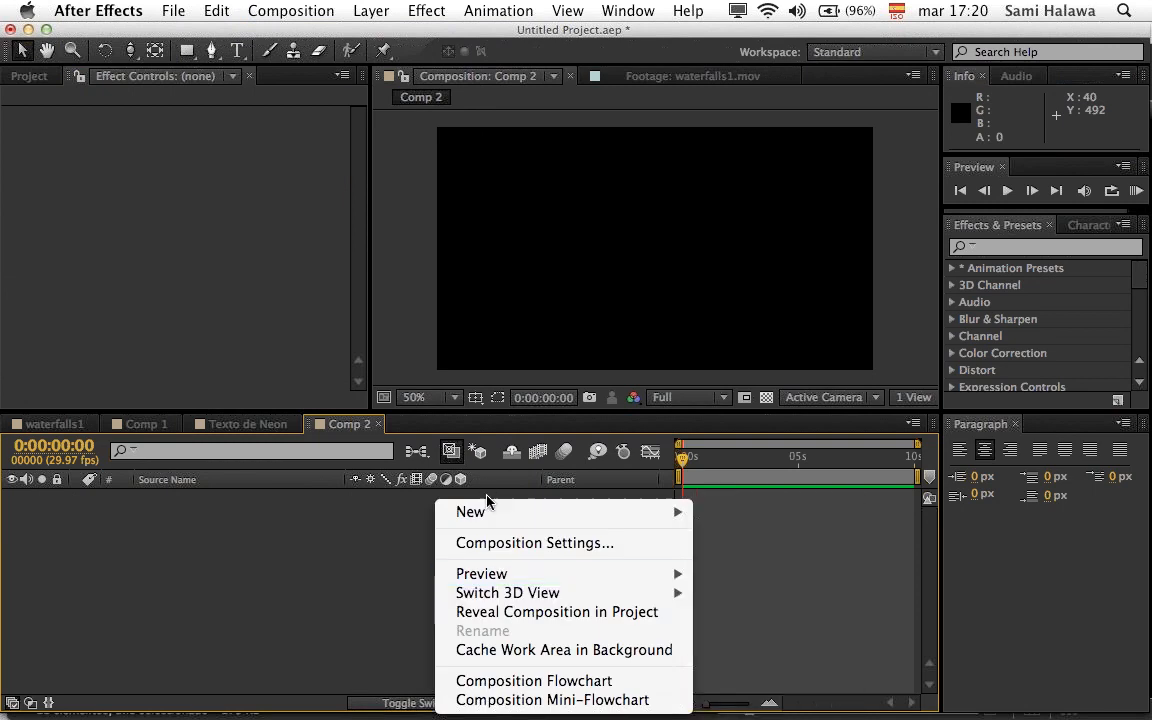
mouse_move(496, 512)
left_click(711, 561)
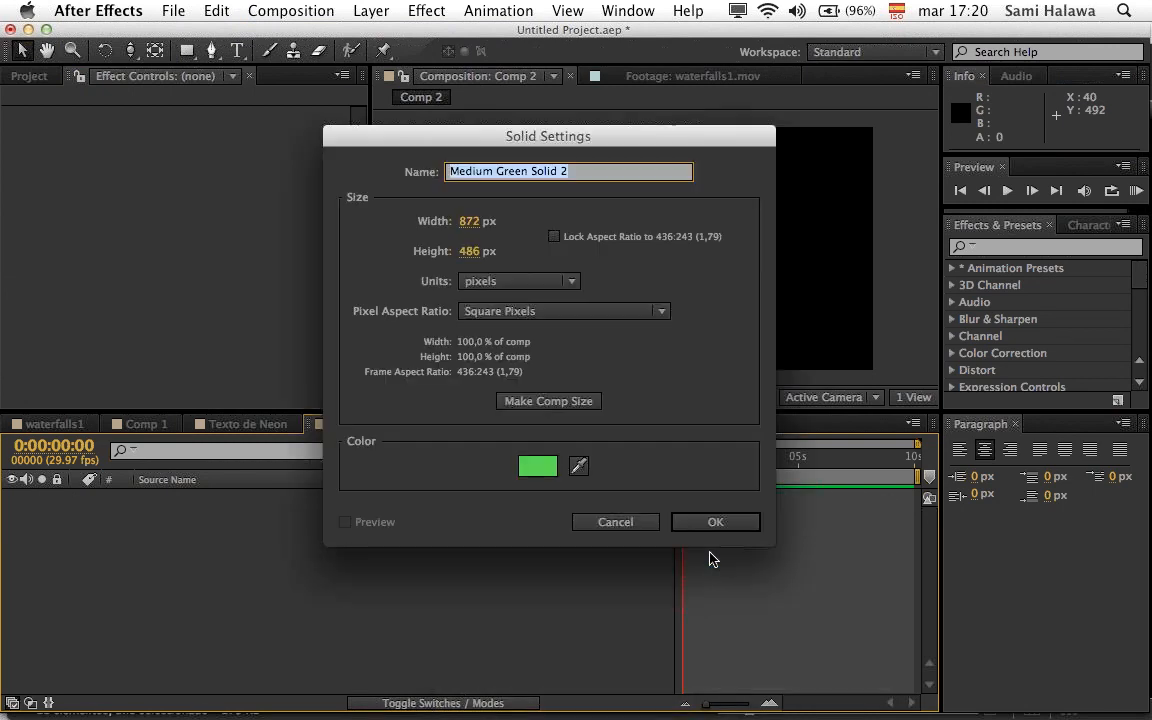
key("Return")
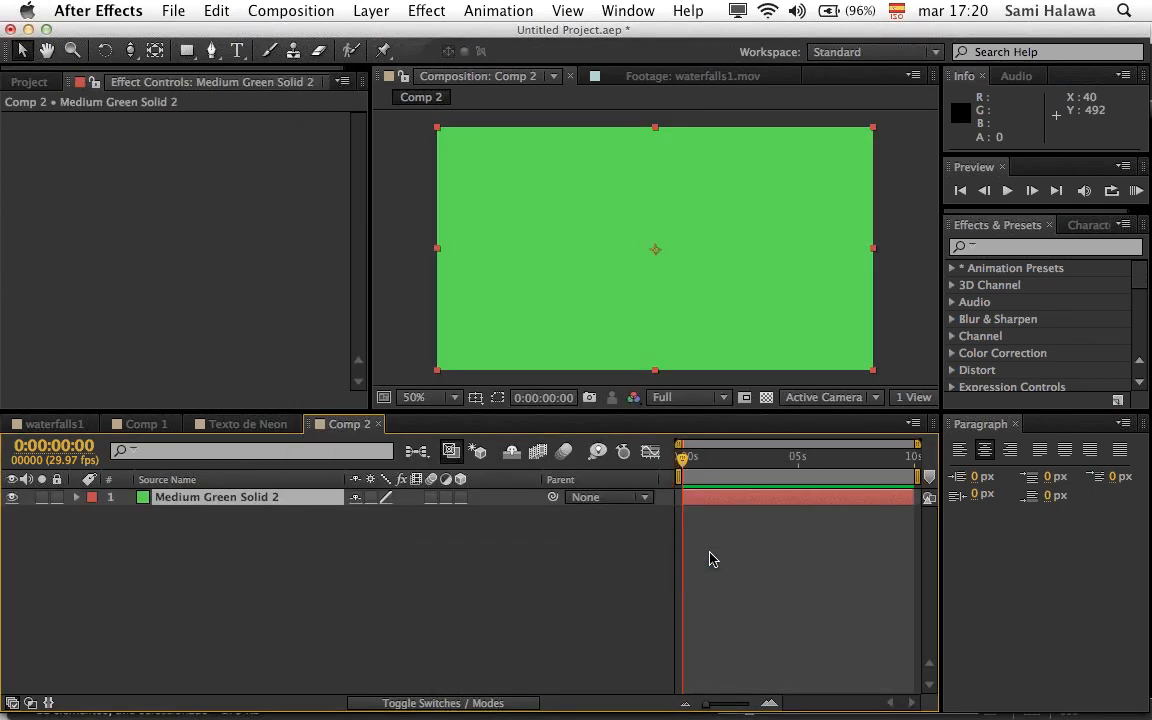
Step: Search the effects and presets for "digital" and apply the Synthetics preset Digital to the green solid
left_click(1008, 249)
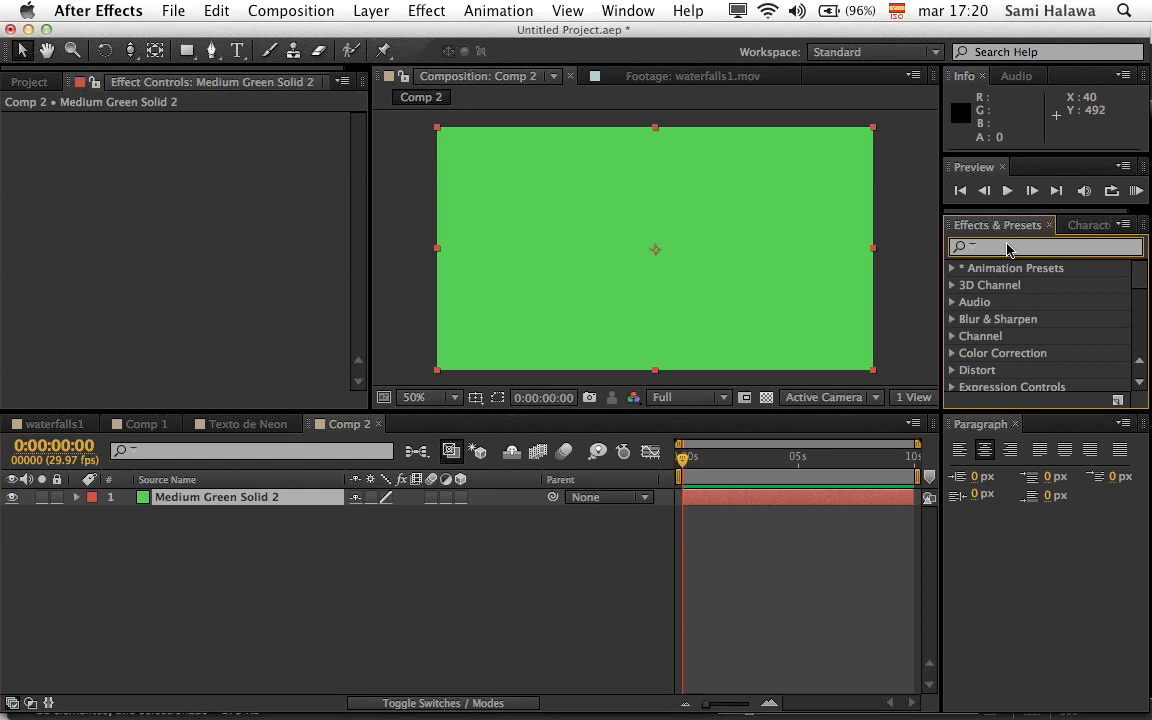
type("digital")
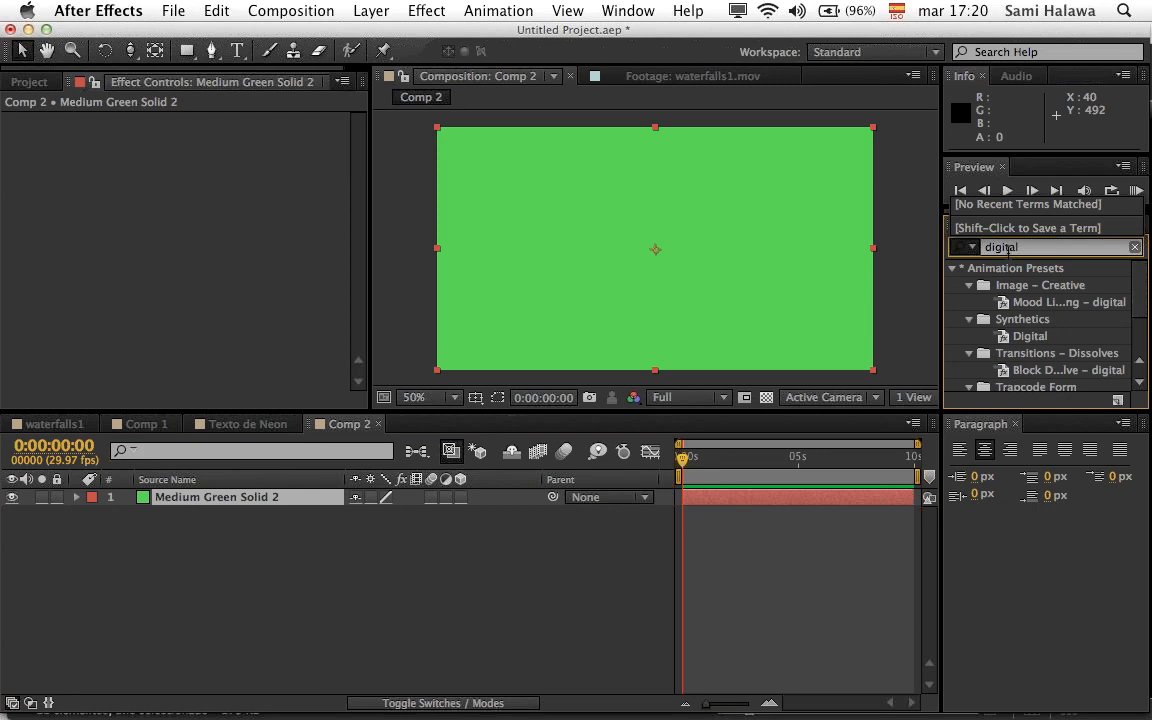
left_click(1030, 337)
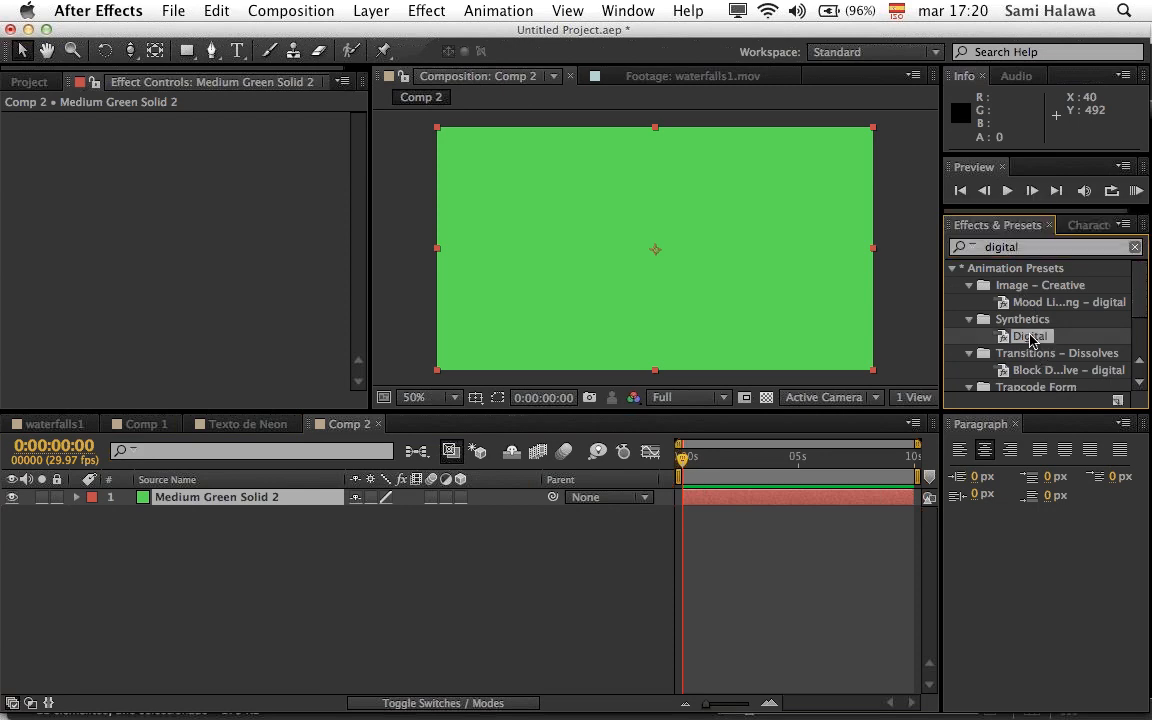
scroll(1030, 340, "down", 2)
scroll(1030, 340, "up", 2)
left_click(1041, 335)
left_click(1040, 336)
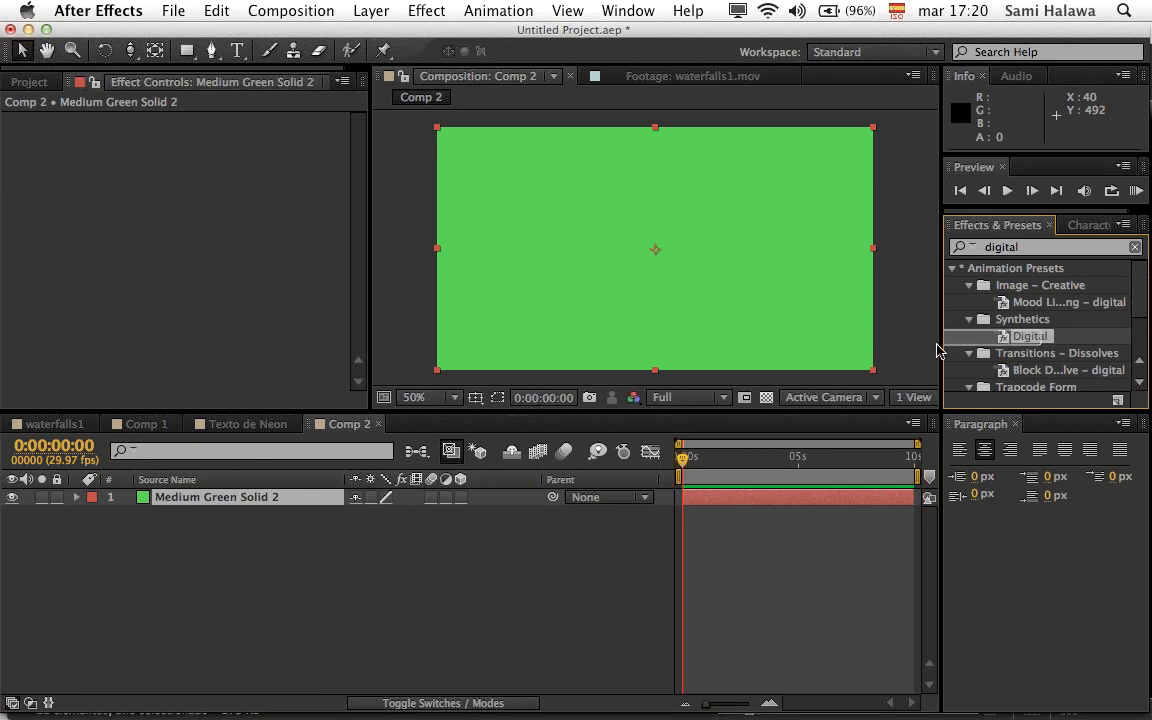
left_click(1042, 338)
left_click(1041, 341)
left_click_drag(1017, 340, 771, 308)
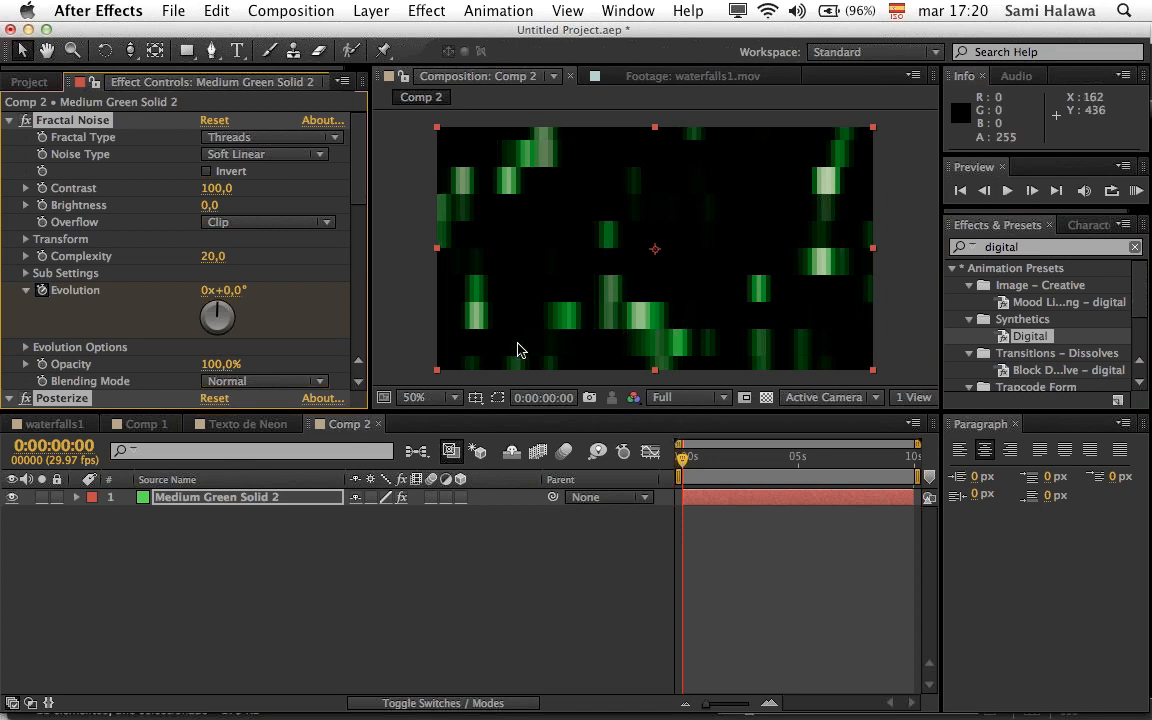
Step: Play the composition to check the animation of the Digital preset
key("space")
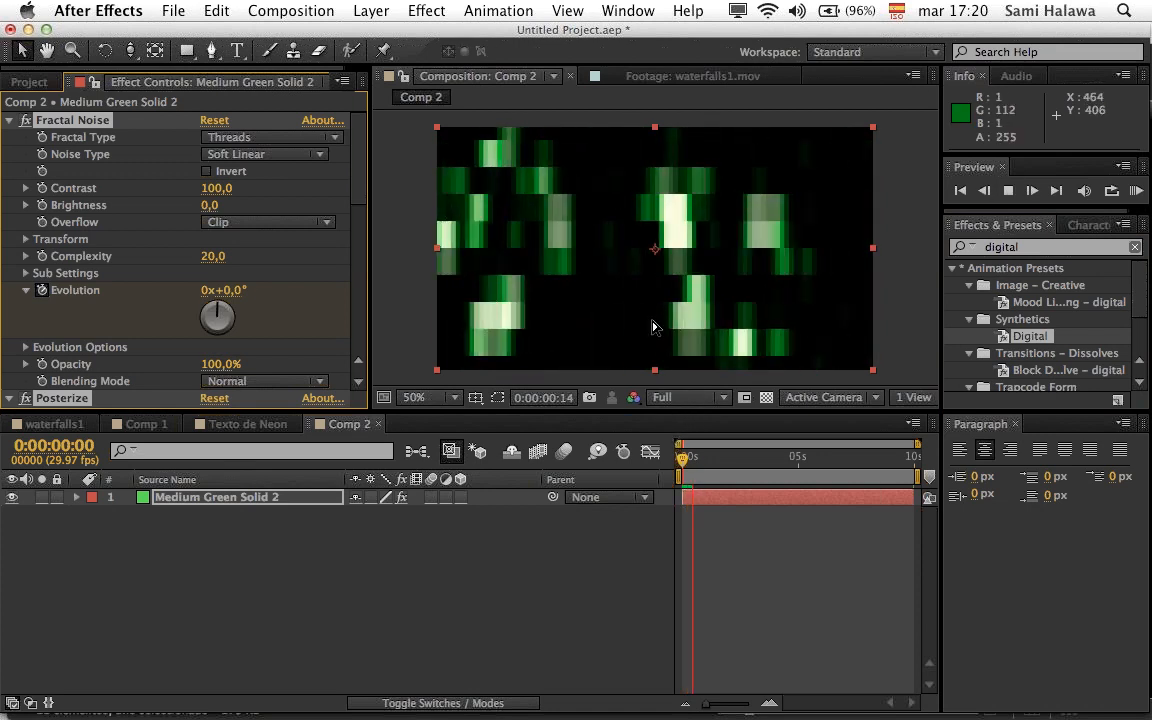
key("space")
key("space")
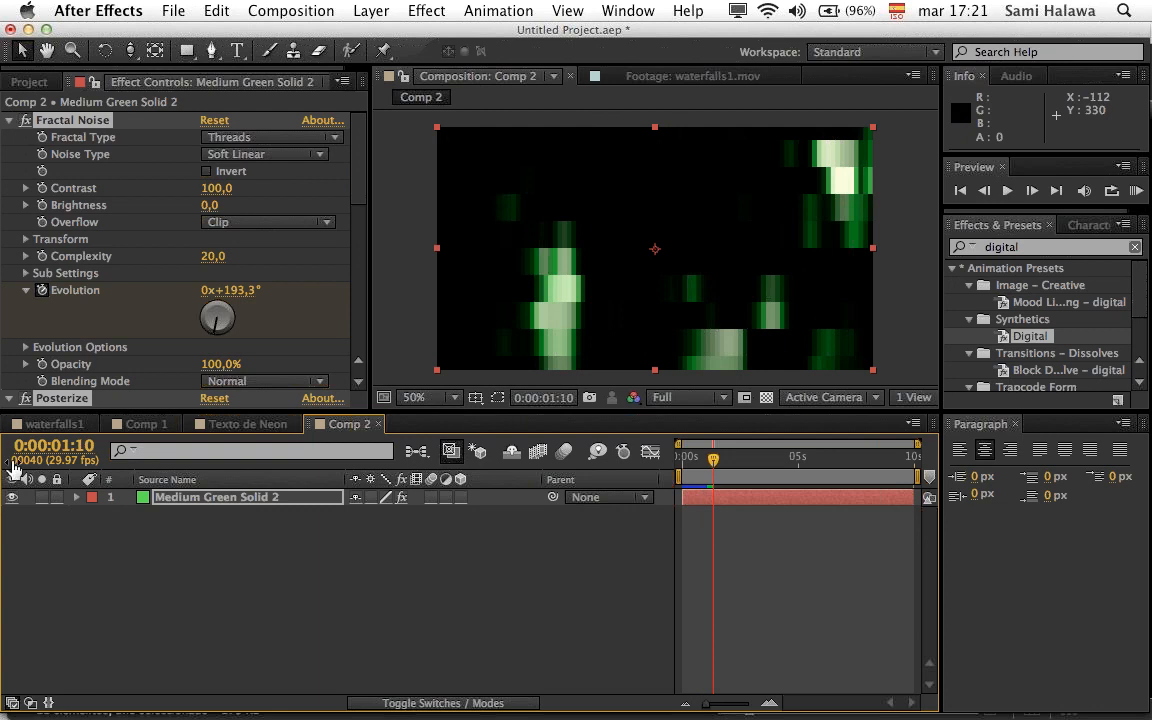
Step: Examine the preset's Fractal Noise settings and the Posterize effect that follows it
left_click(14, 134)
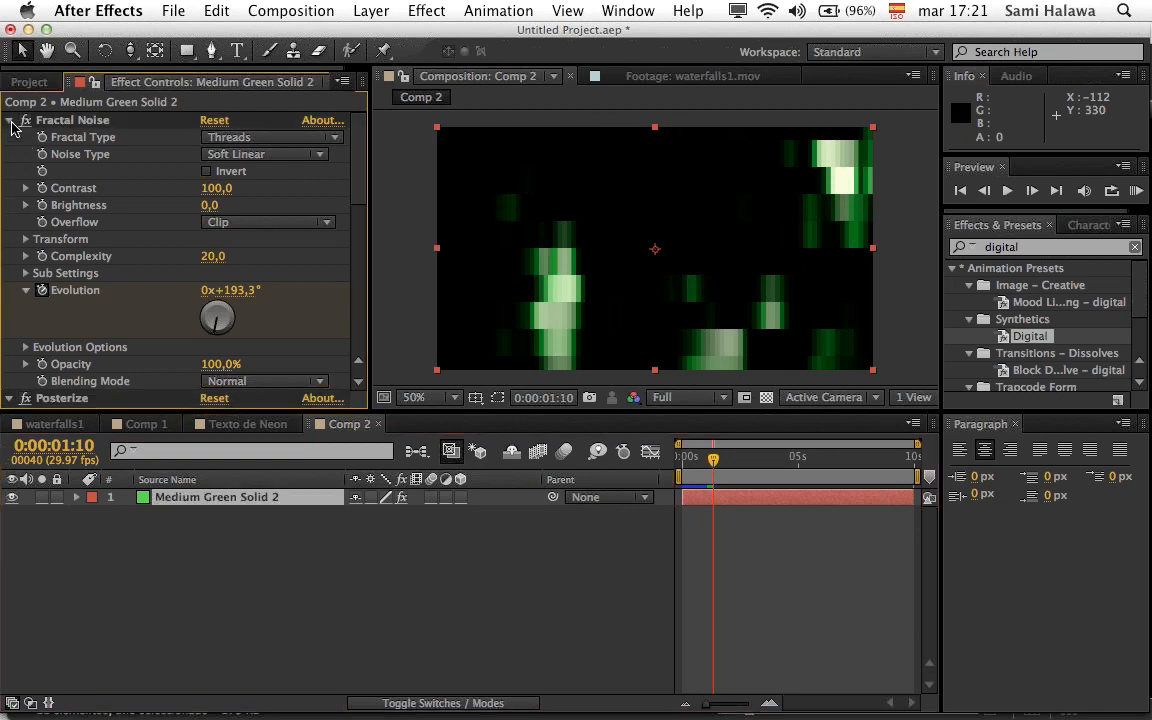
left_click(10, 121)
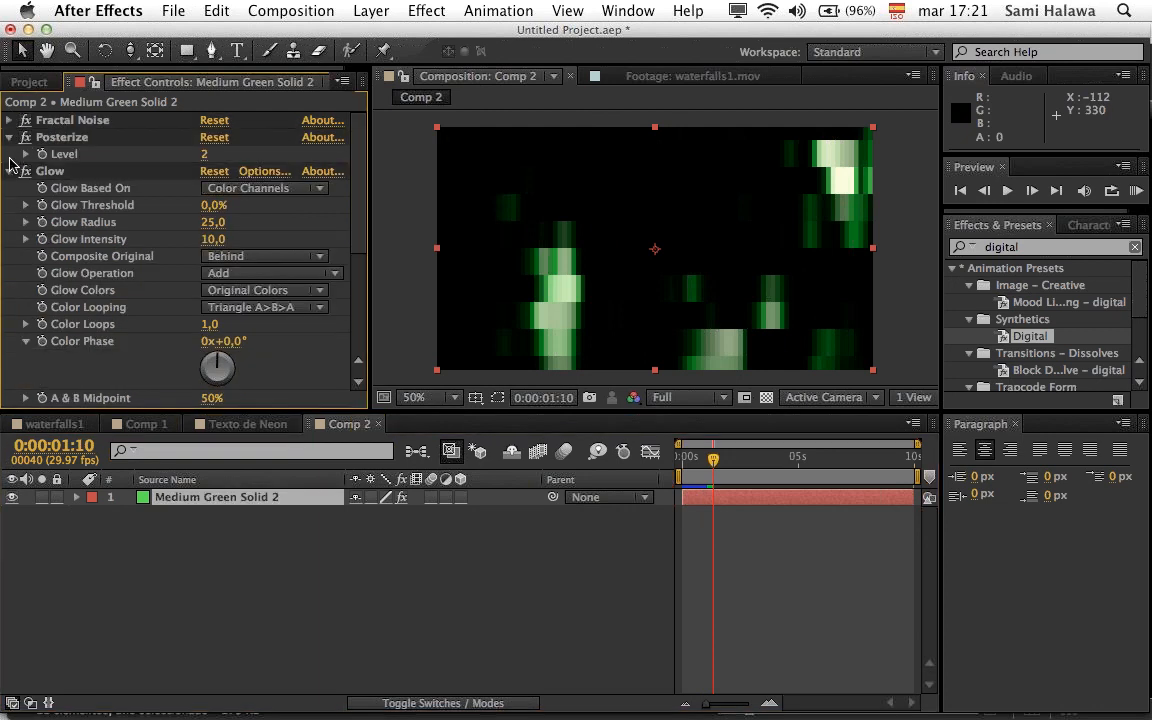
left_click(25, 137)
left_click(25, 137)
left_click(10, 121)
left_click(50, 121)
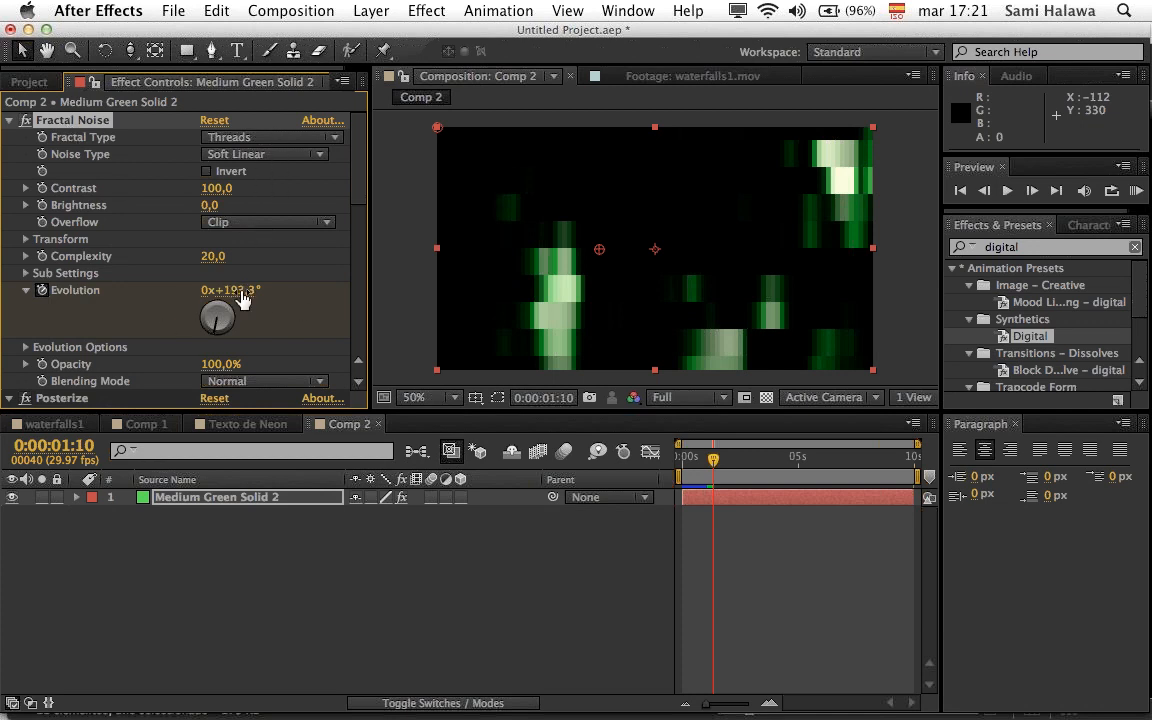
left_click(9, 121)
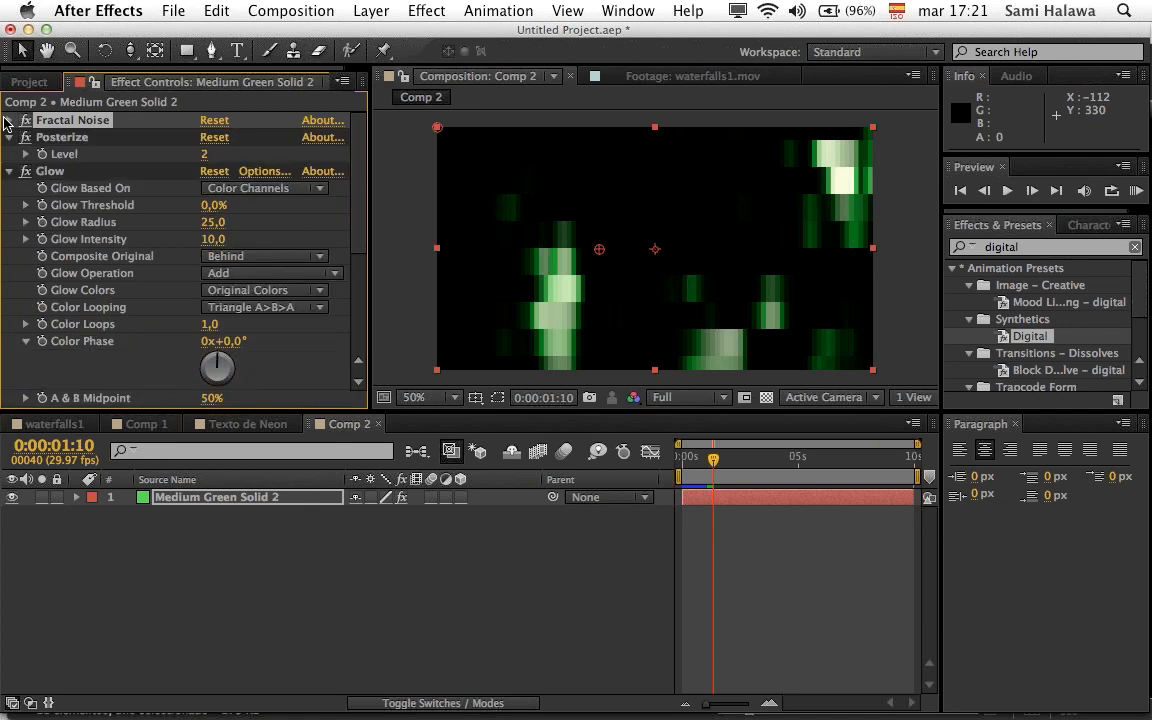
Step: Switch the Glow and Posterize effects off and on to compare the solid with and without them
left_click(25, 171)
left_click(25, 137)
left_click(25, 137)
left_click(25, 137)
left_click(25, 137)
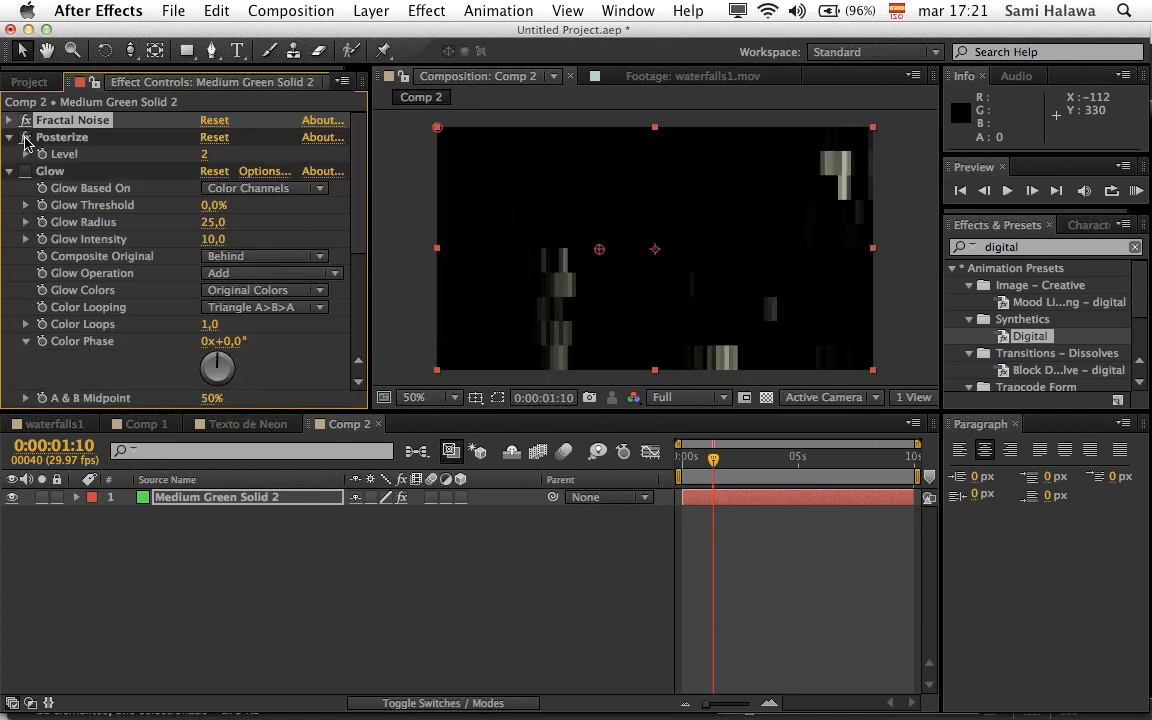
left_click(25, 137)
left_click(25, 137)
left_click(25, 137)
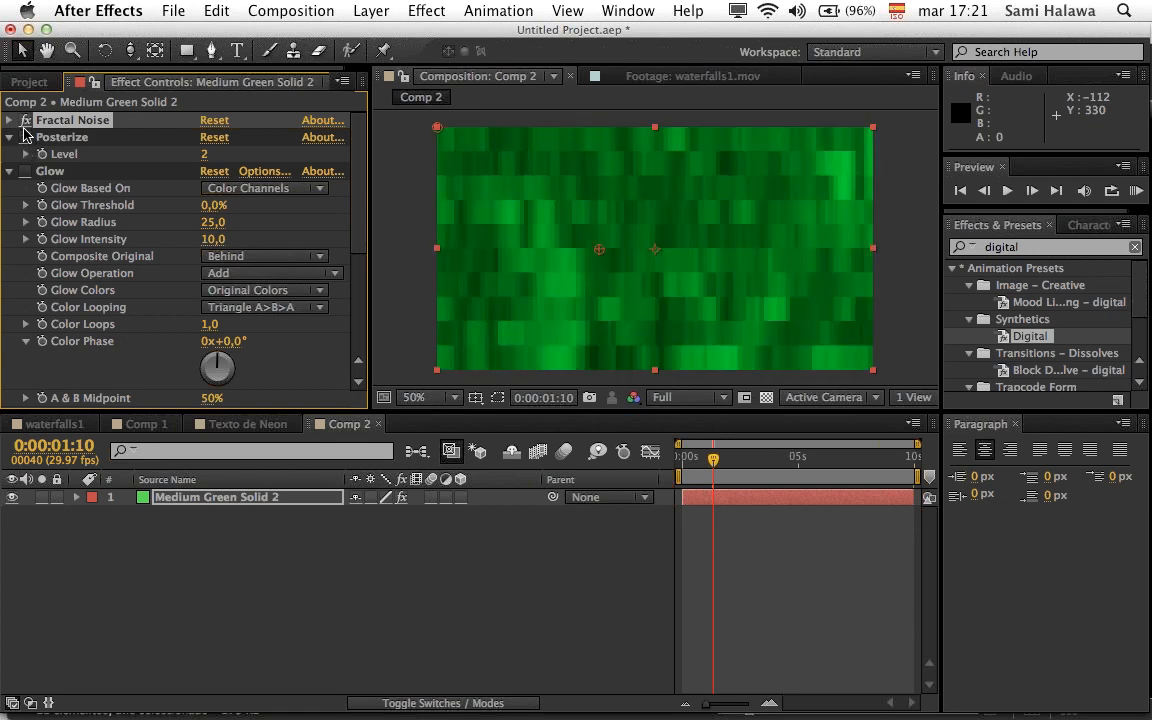
left_click(25, 137)
left_click(25, 137)
left_click(25, 137)
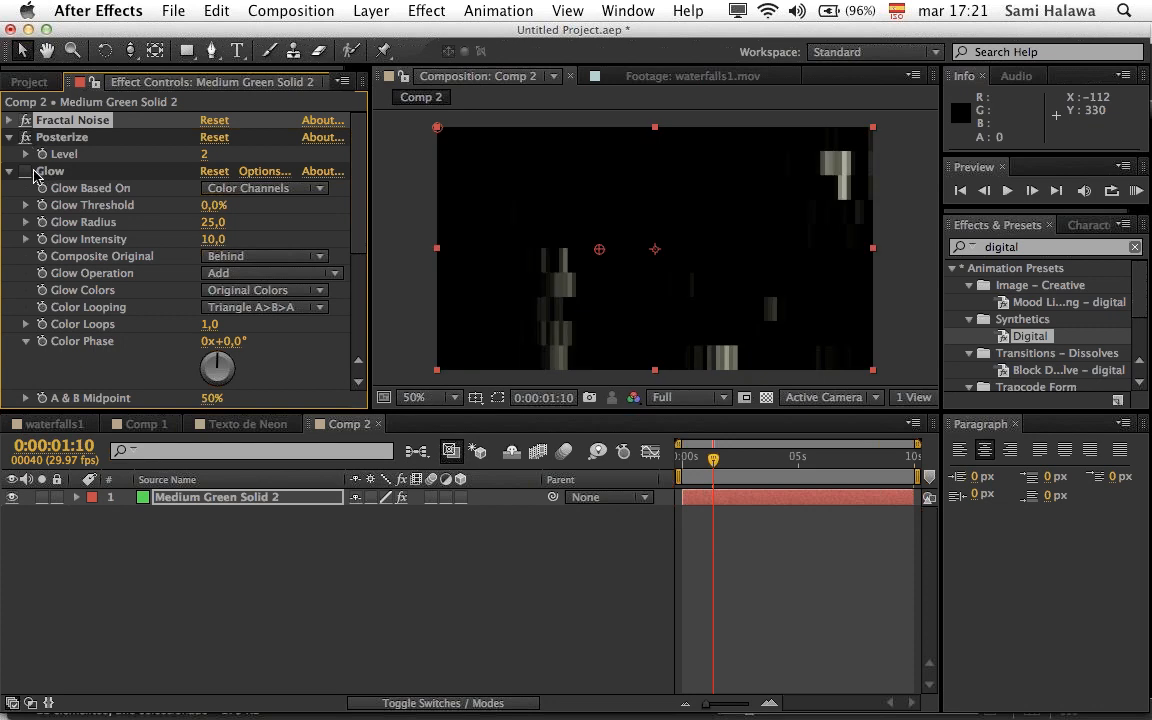
left_click(25, 171)
Step: Play a short stretch of the composition and check the Fractal Noise settings, including Evolution, at the new time
key("space")
key("space")
left_click(9, 120)
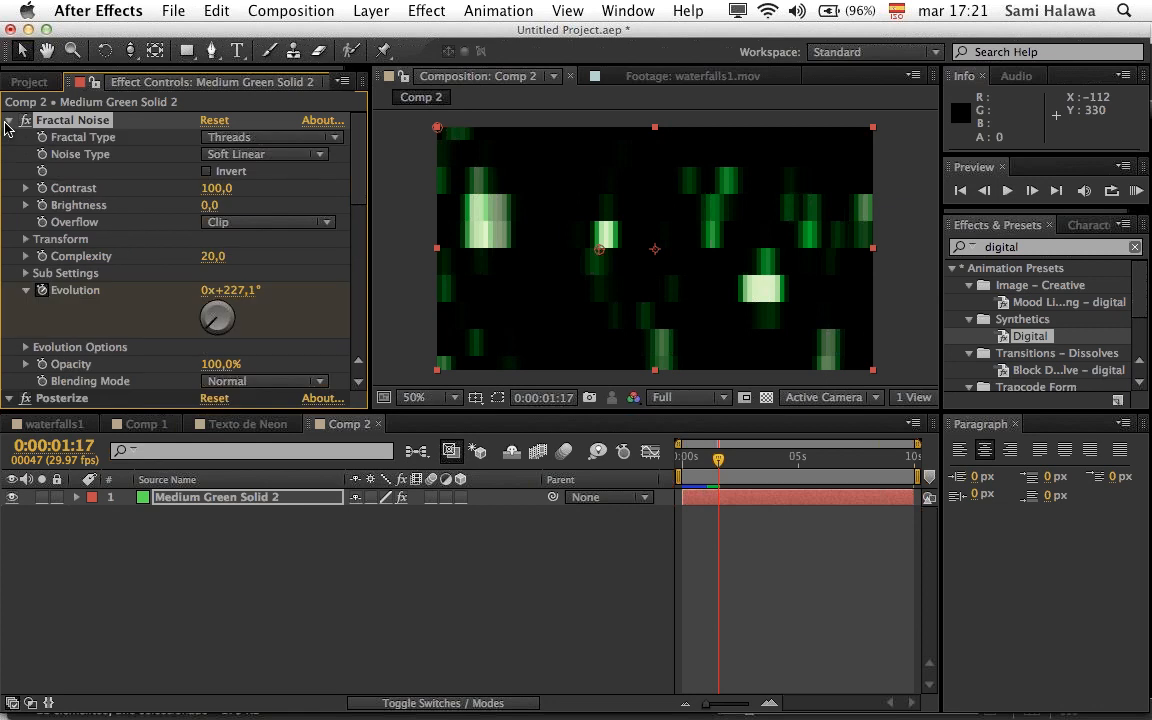
left_click(9, 121)
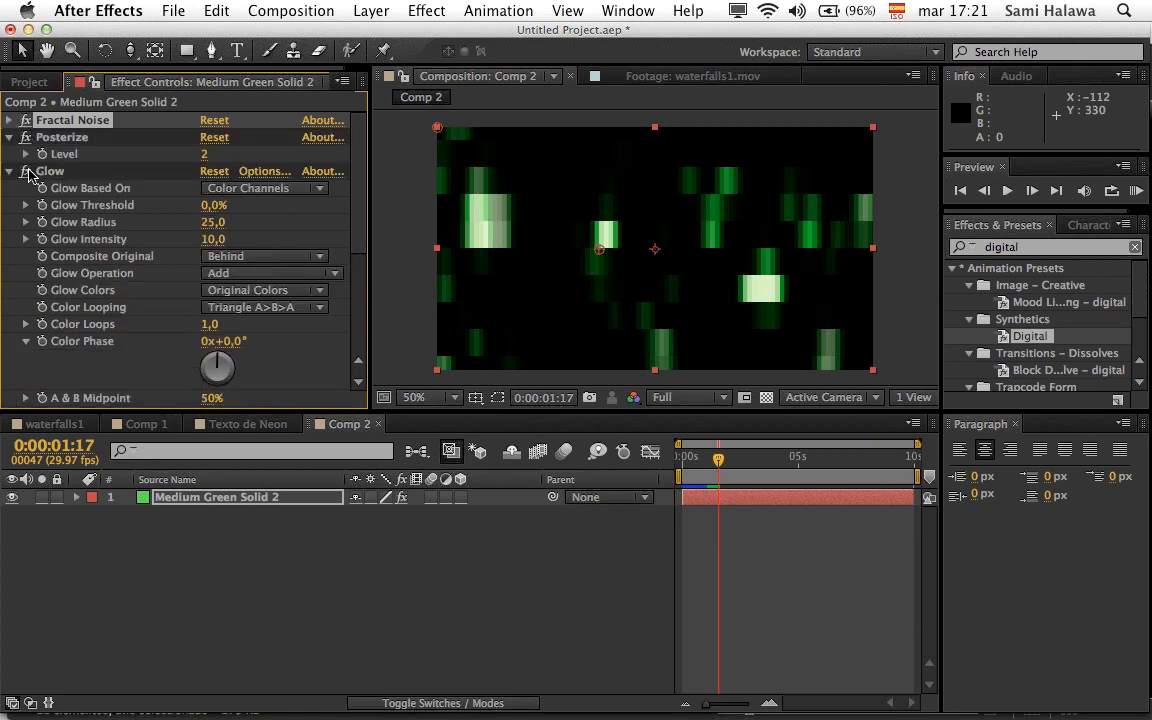
Step: Play the composition on to about 0:00:03:02 to check how the Digital preset keeps animating
key("space")
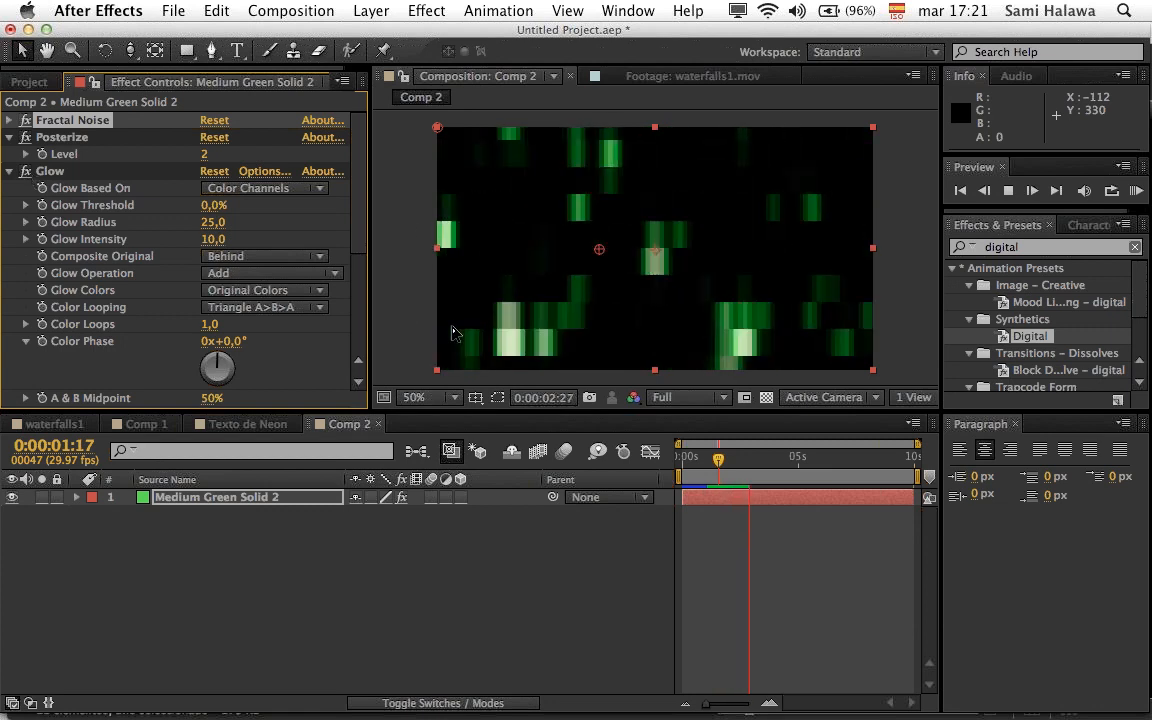
key("space")
Step: Switch to Adobe Bridge, return to the Presets folder, widen the content area and look through the preset folders
mouse_move(1148, 310)
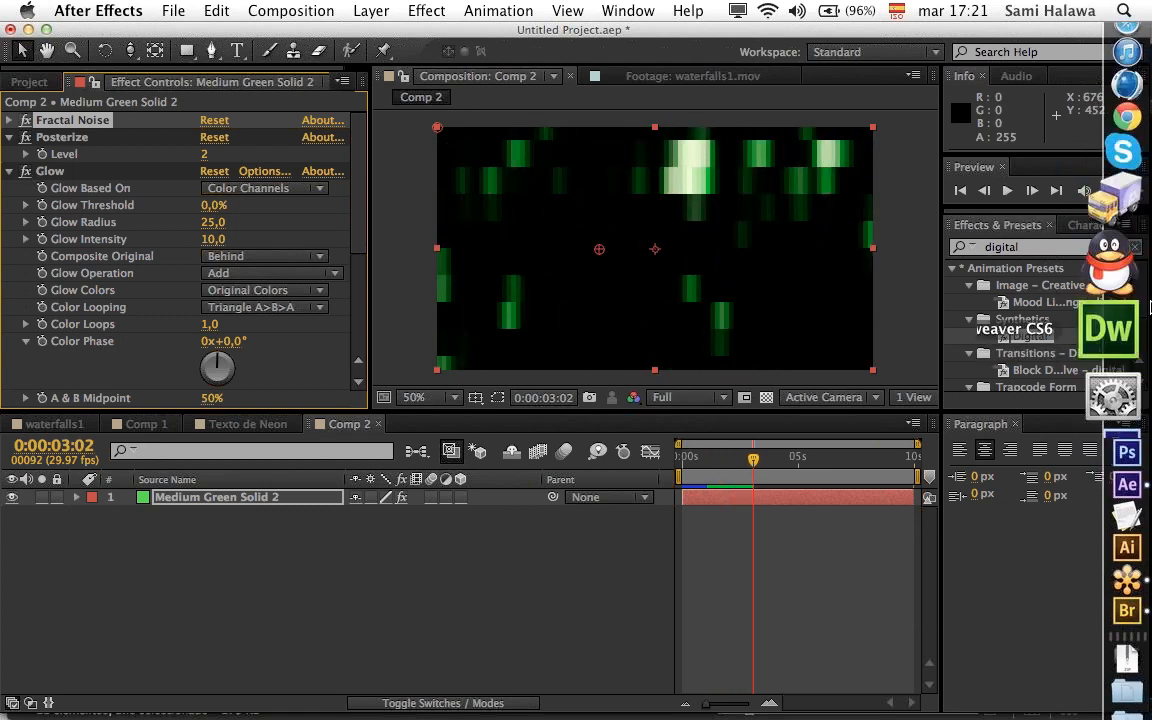
left_click(1110, 548)
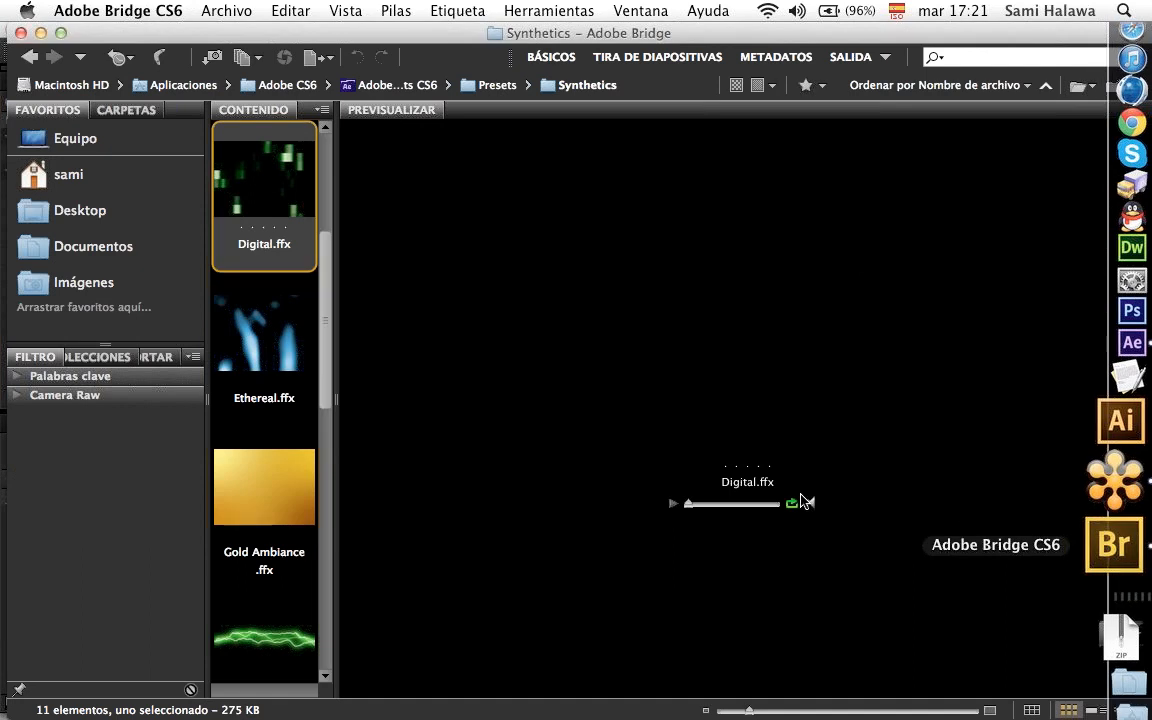
left_click(484, 88)
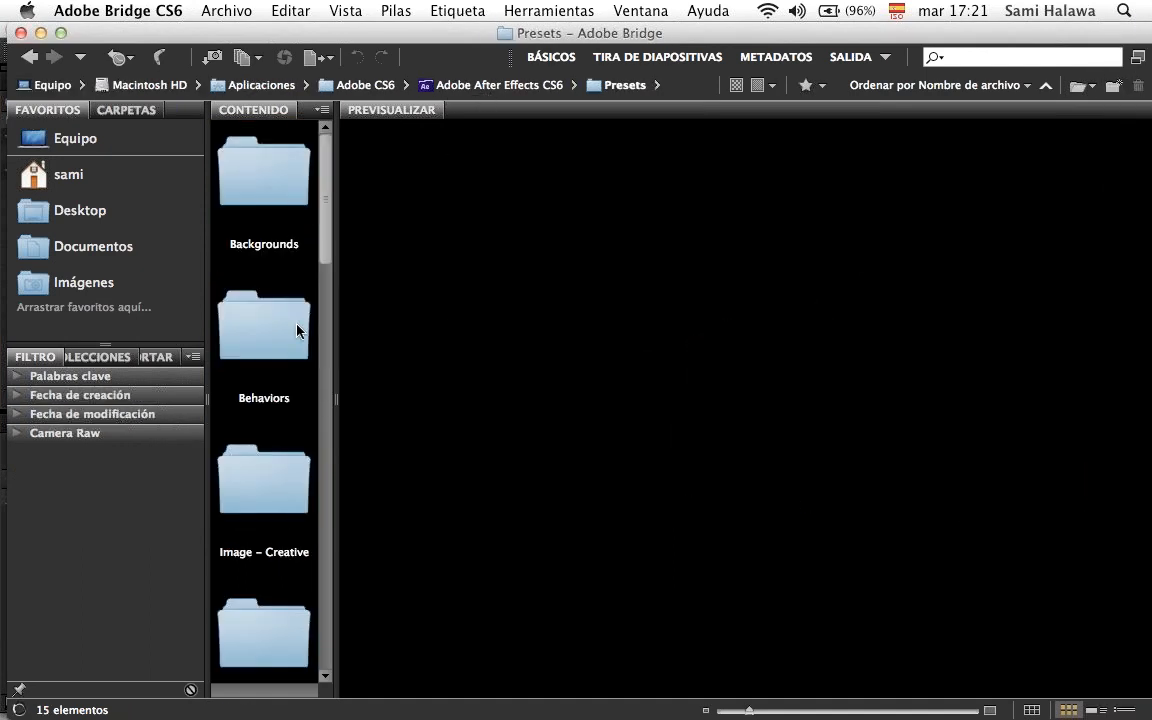
left_click_drag(335, 320, 496, 333)
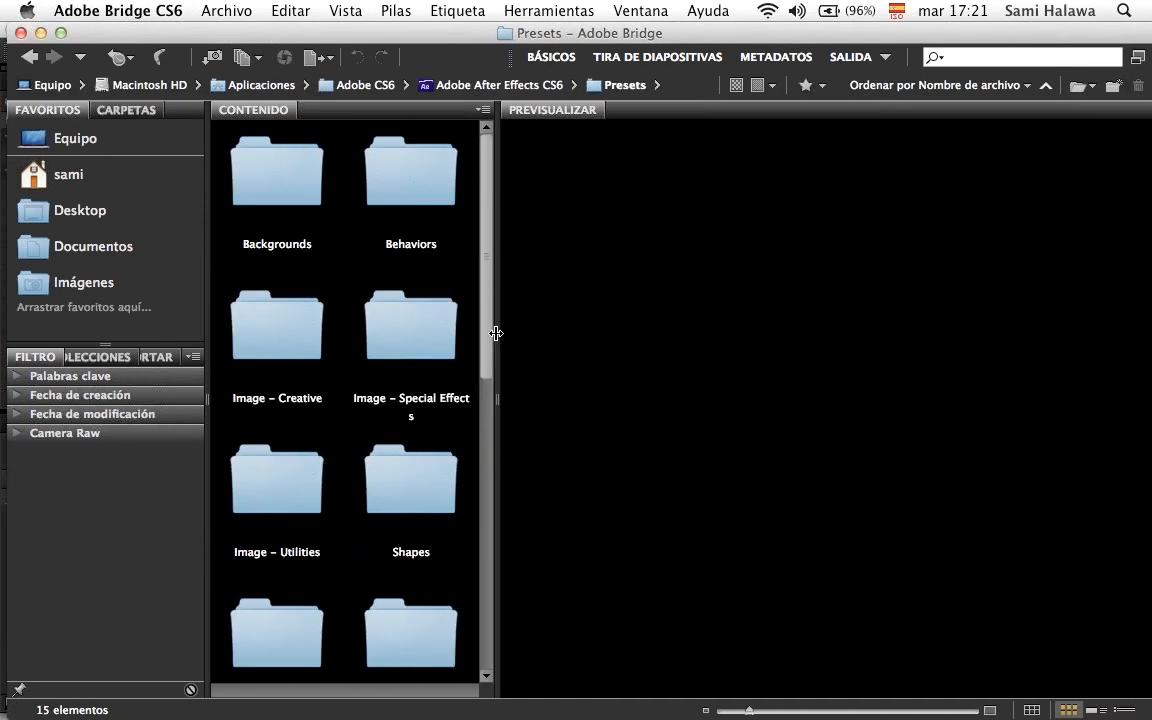
scroll(379, 481, "down", 4)
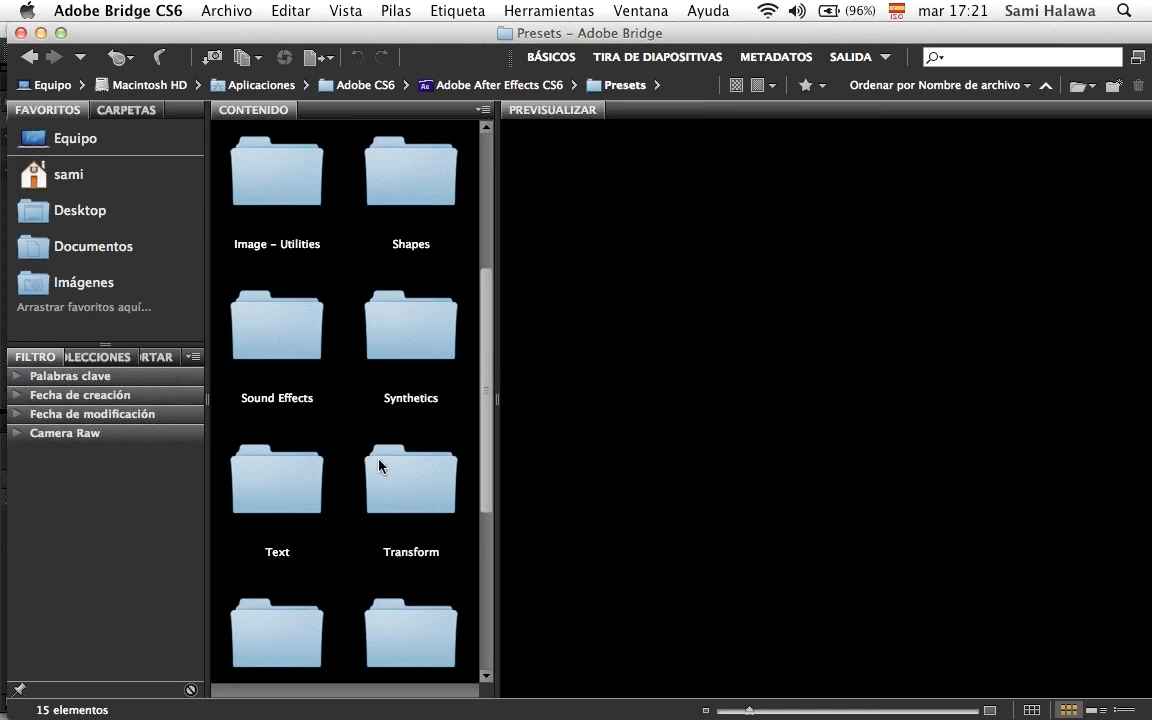
scroll(380, 343, "down", 5)
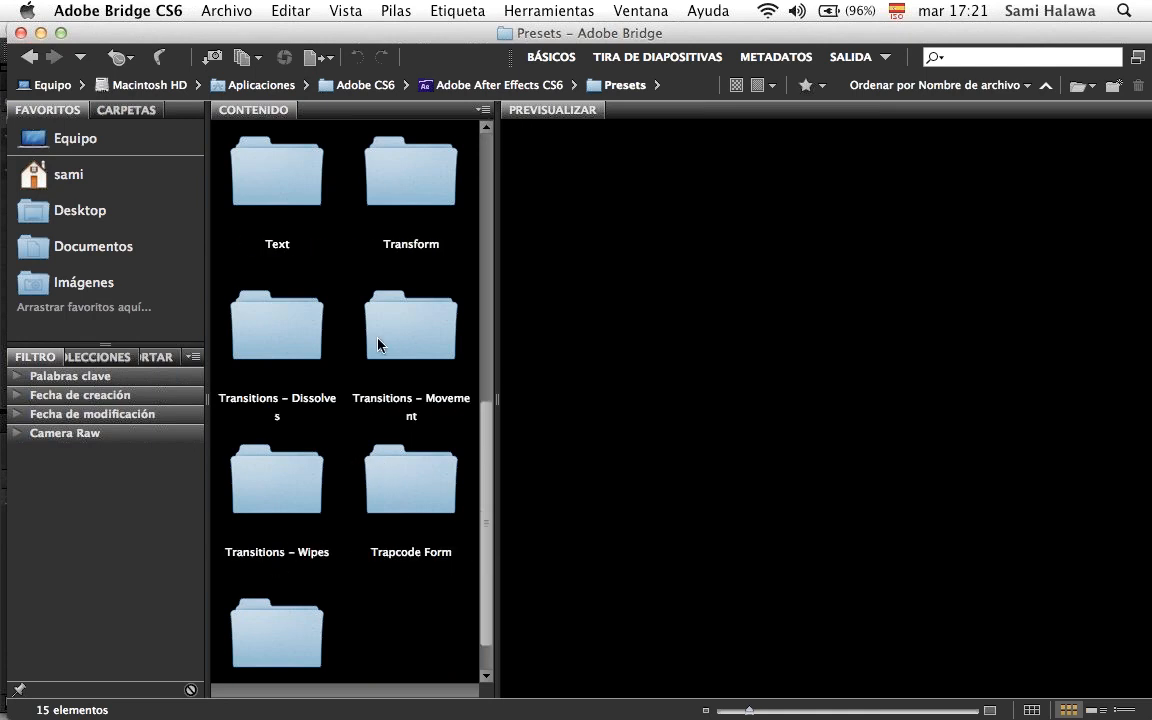
scroll(380, 347, "up", 6)
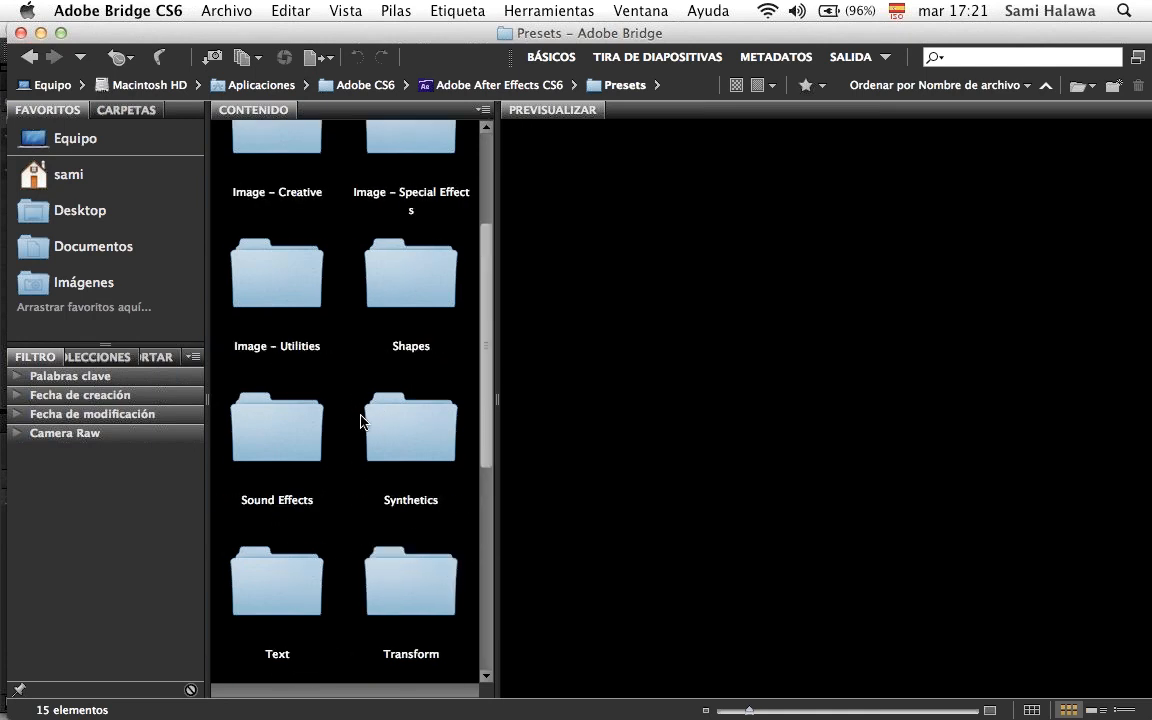
scroll(363, 418, "up", 3)
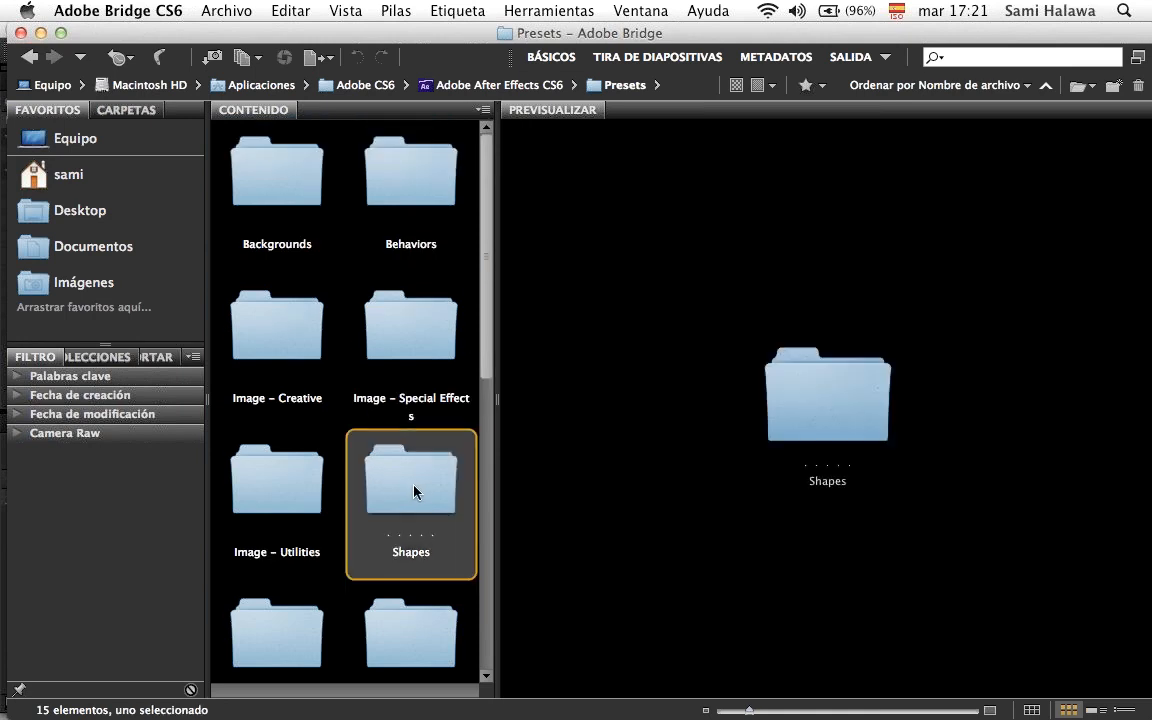
Step: Open the Backgrounds folder inside Shapes and preview the Nerve Net – Circular and Nerve Net – Penta presets
double_click(415, 487)
double_click(321, 198)
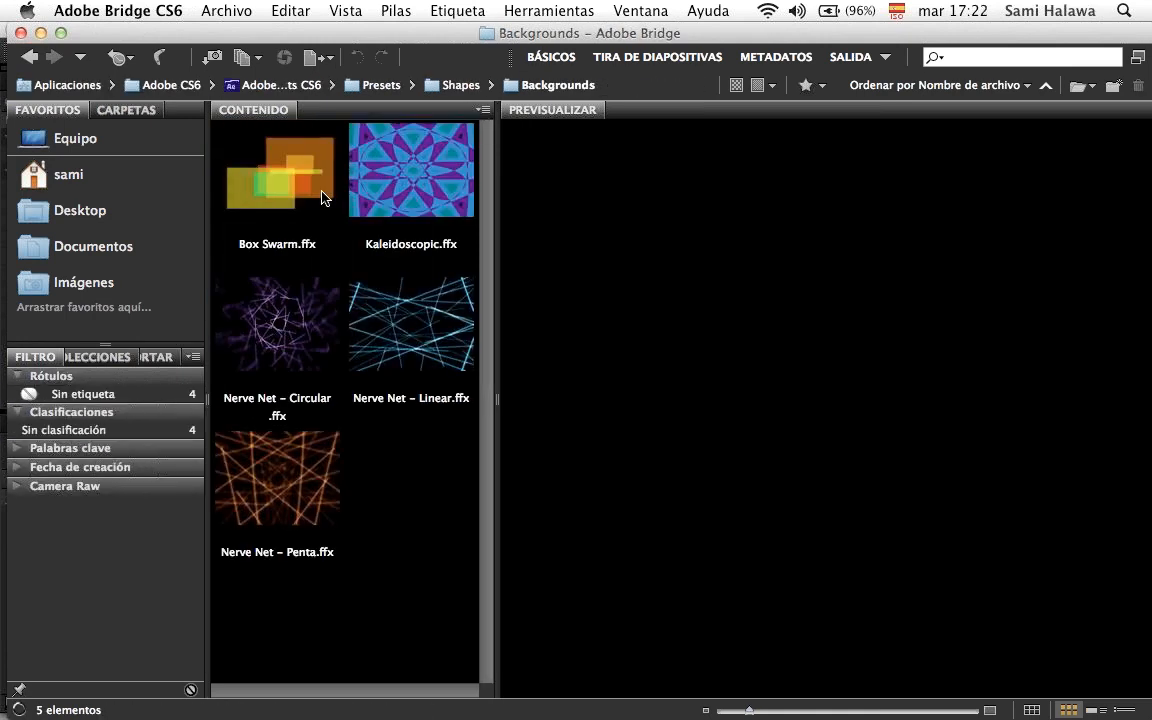
left_click(316, 323)
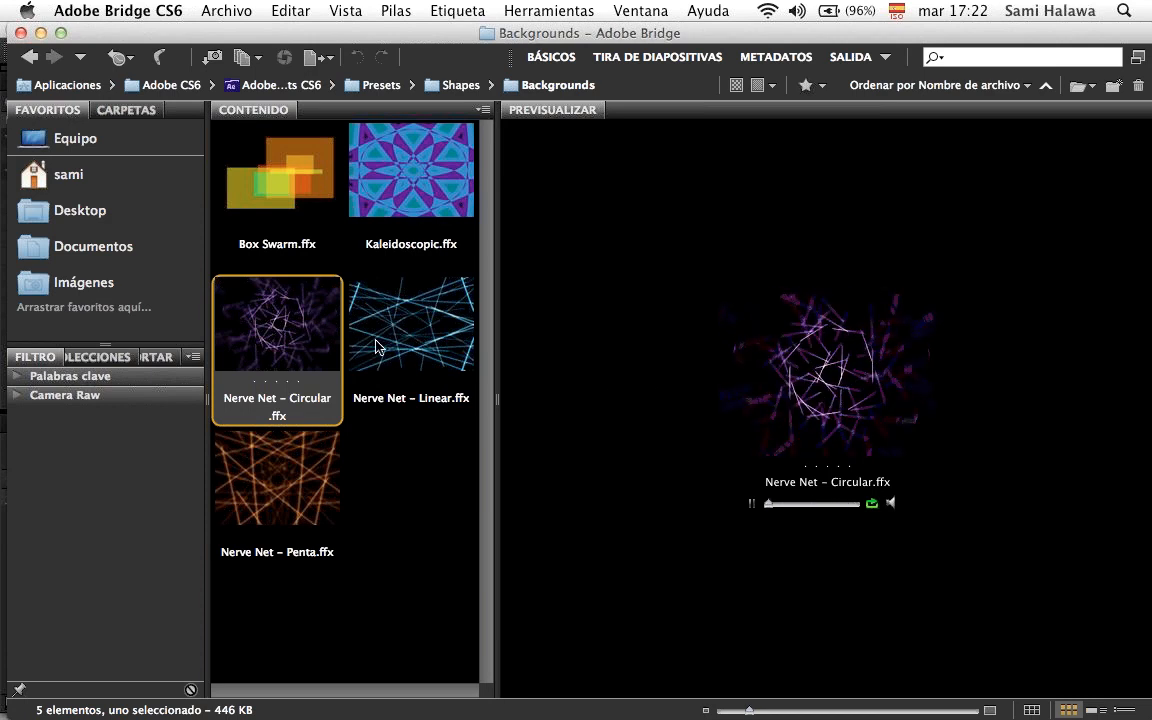
left_click(327, 437)
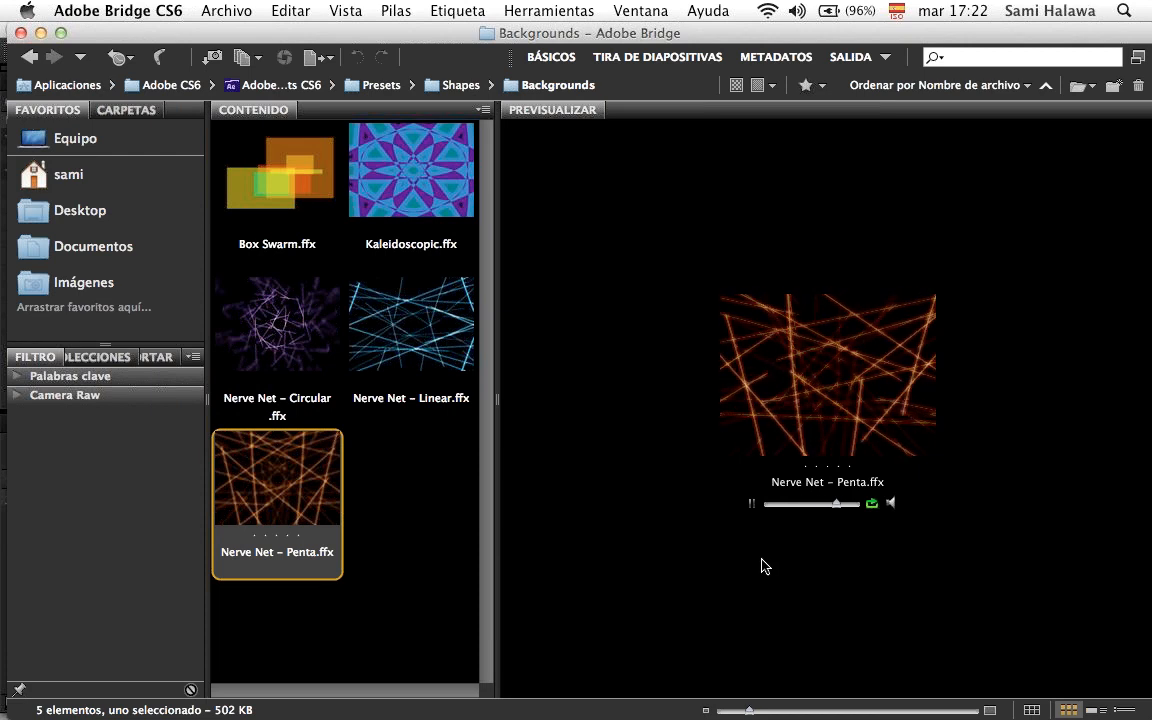
Step: Switch to After Effects and delete the Medium Green Solid 2 layer from Comp 2
left_click(1106, 416)
left_click_drag(1106, 416, 1149, 476)
left_click(414, 532)
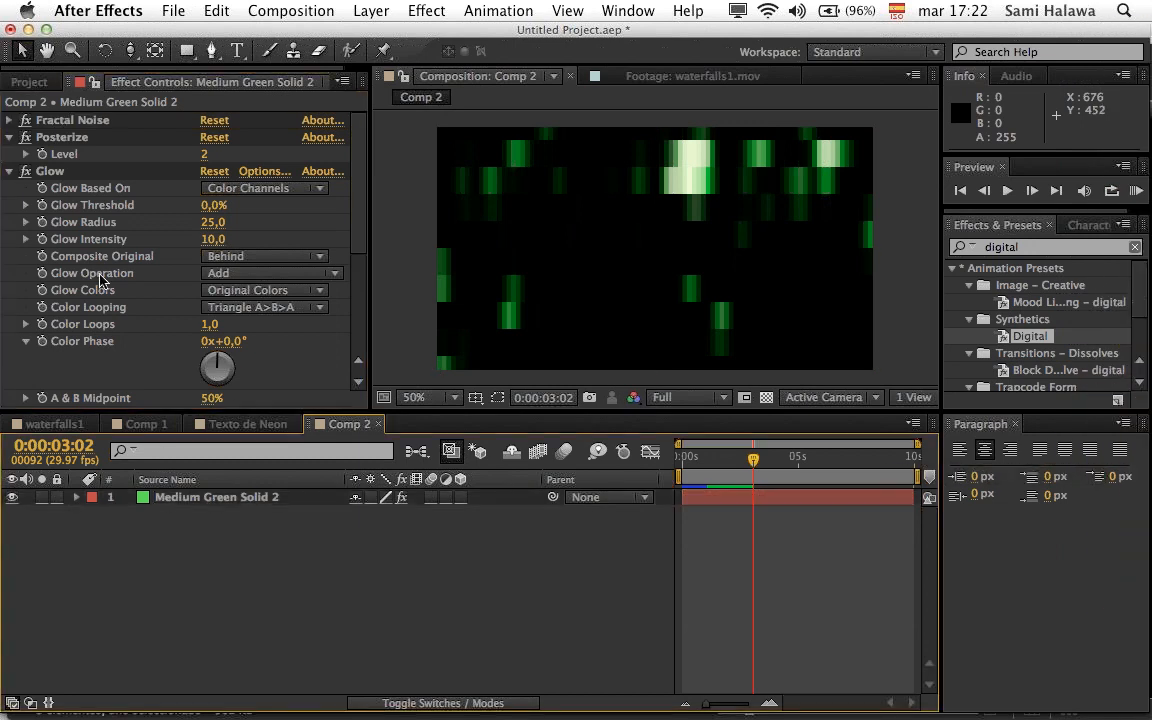
left_click(145, 497)
key("Delete")
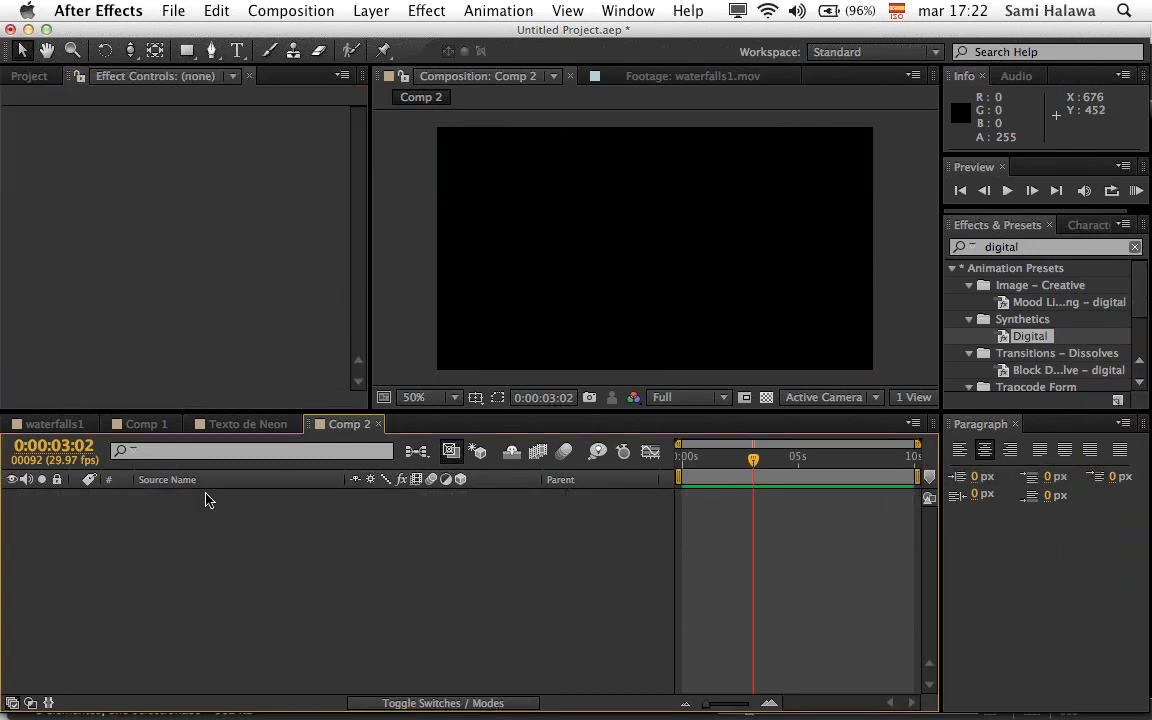
Step: Add a new medium green solid layer to Comp 2, accepting the default solid settings
right_click(206, 487)
left_click(257, 609)
right_click(257, 609)
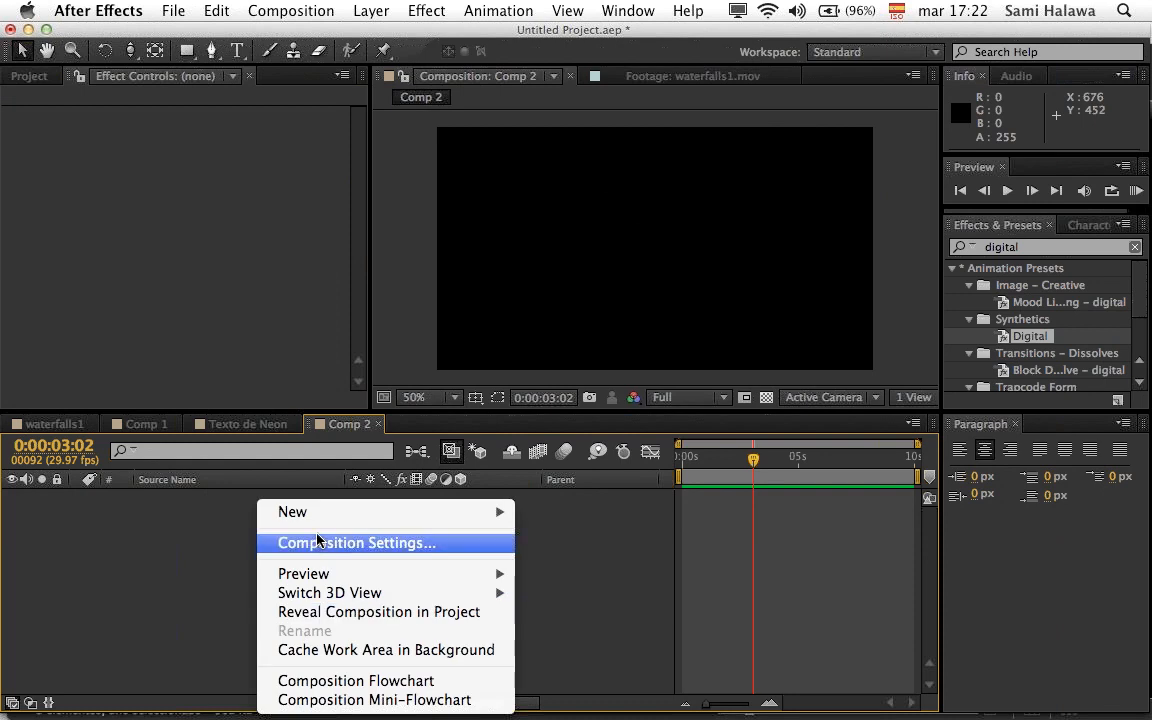
mouse_move(315, 524)
left_click(653, 560)
left_click(749, 527)
Step: Search the effects and presets for "nerve net" and widen the results area to read the full preset names
left_click(1028, 248)
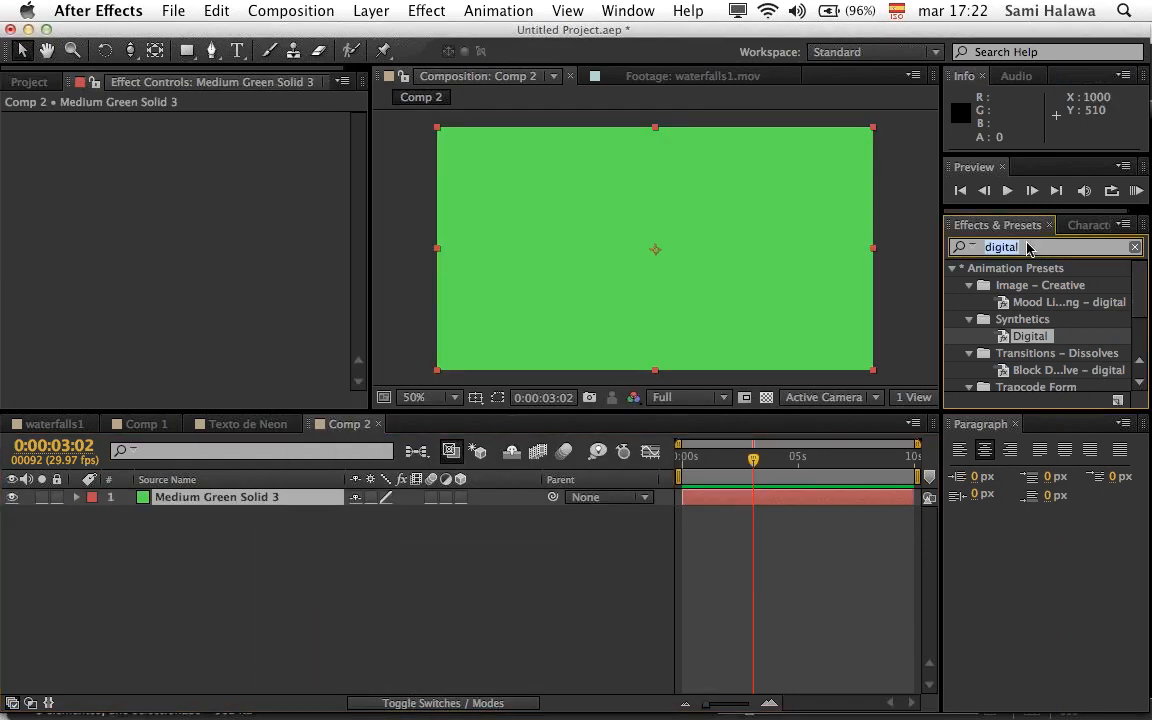
type("nerve net")
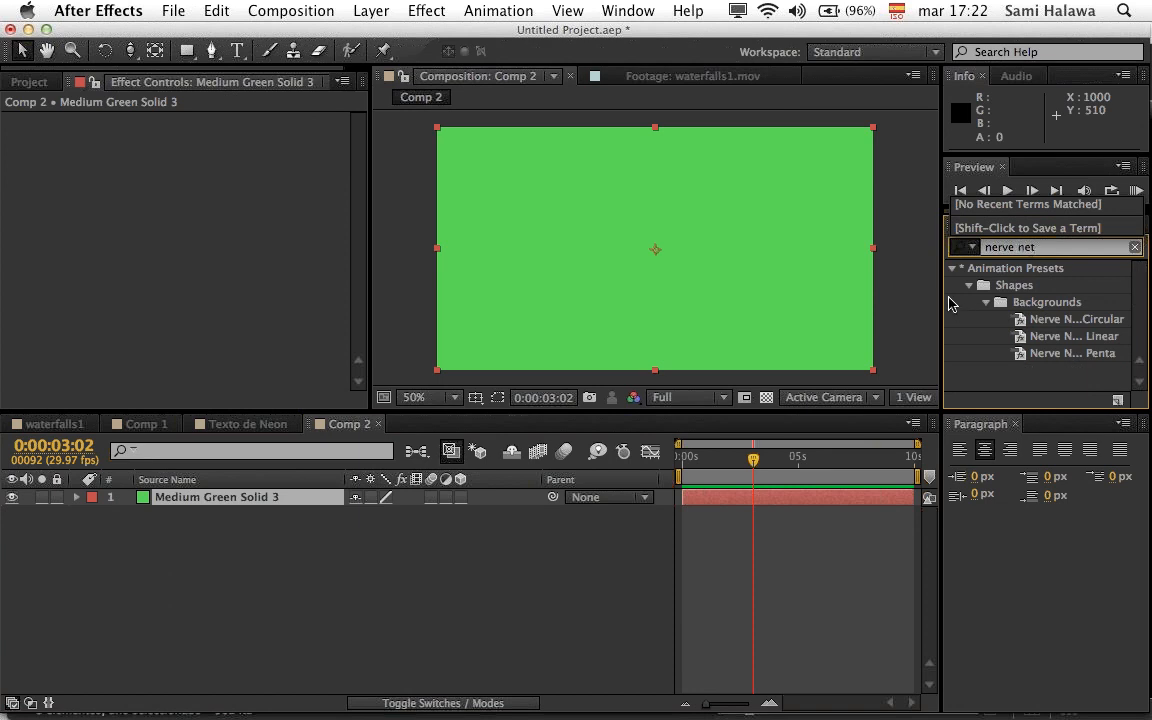
left_click_drag(942, 295, 887, 288)
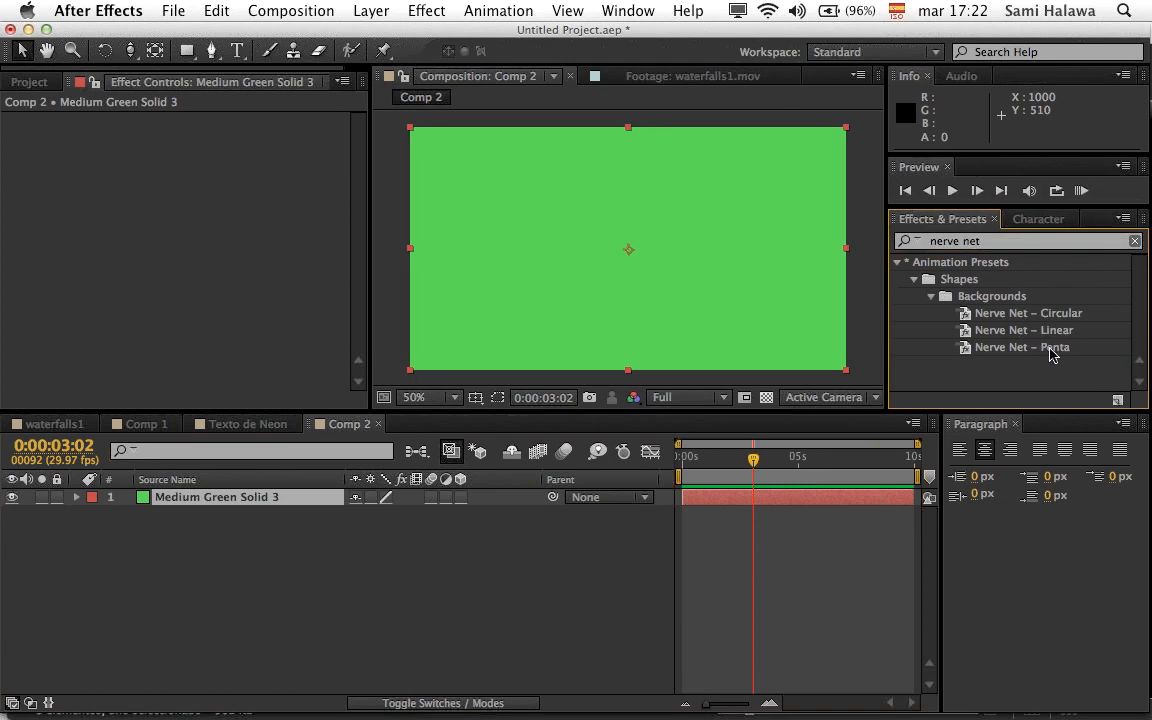
Step: Check the Nerve Net – Penta preset in Adobe Bridge, then return to After Effects and apply it to the green solid
mouse_move(1148, 440)
left_click(1145, 545)
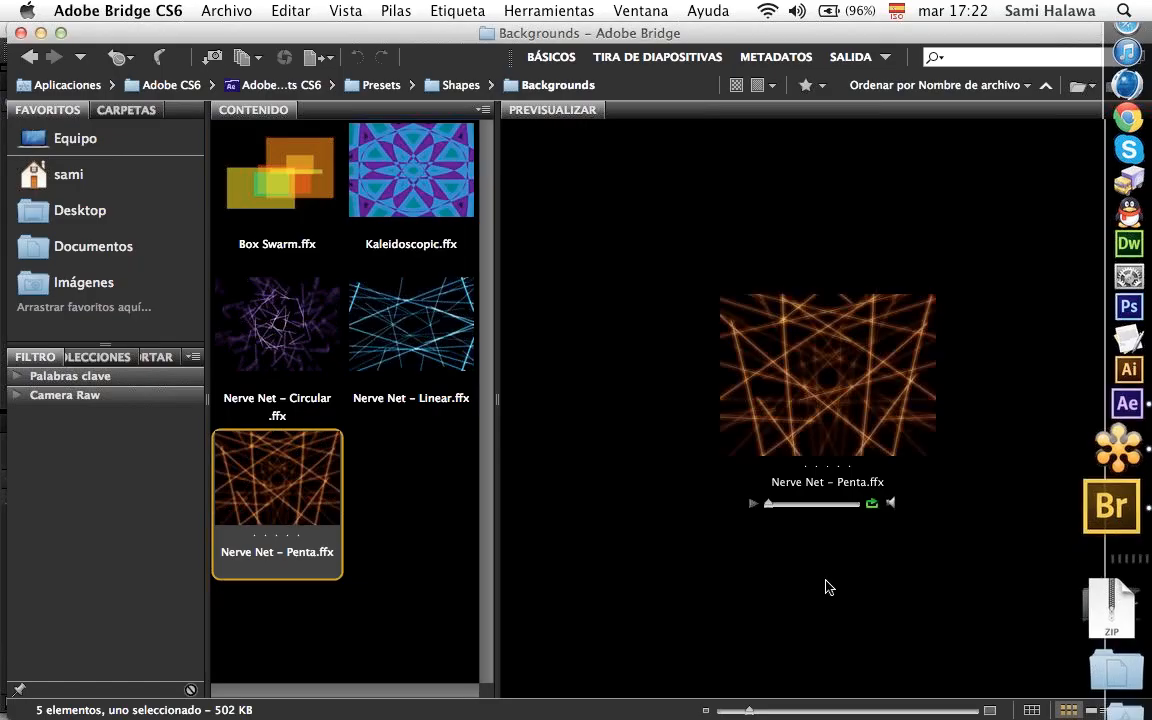
mouse_move(1146, 245)
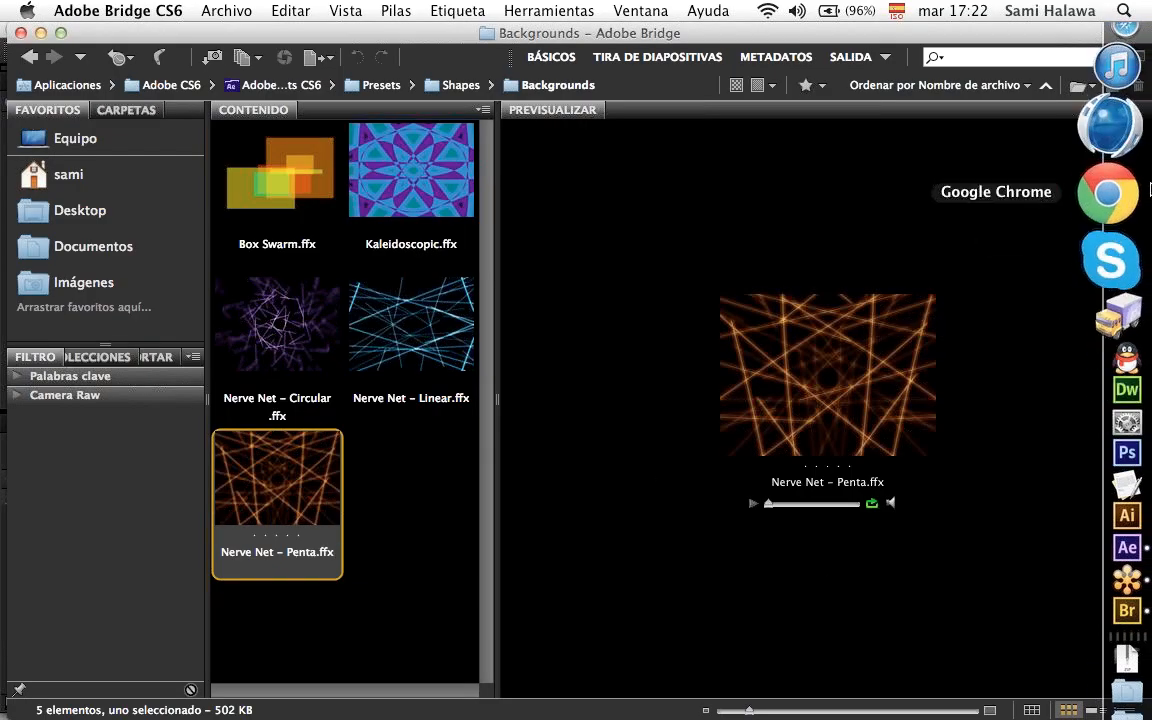
left_click(1148, 473)
left_click(1022, 347)
left_click_drag(935, 364, 672, 290)
Step: Move the current time to 0:00:03:10 and examine the preset's effects on the solid, including Box Blur and Calculations
left_click(724, 476)
left_click_drag(724, 476, 759, 474)
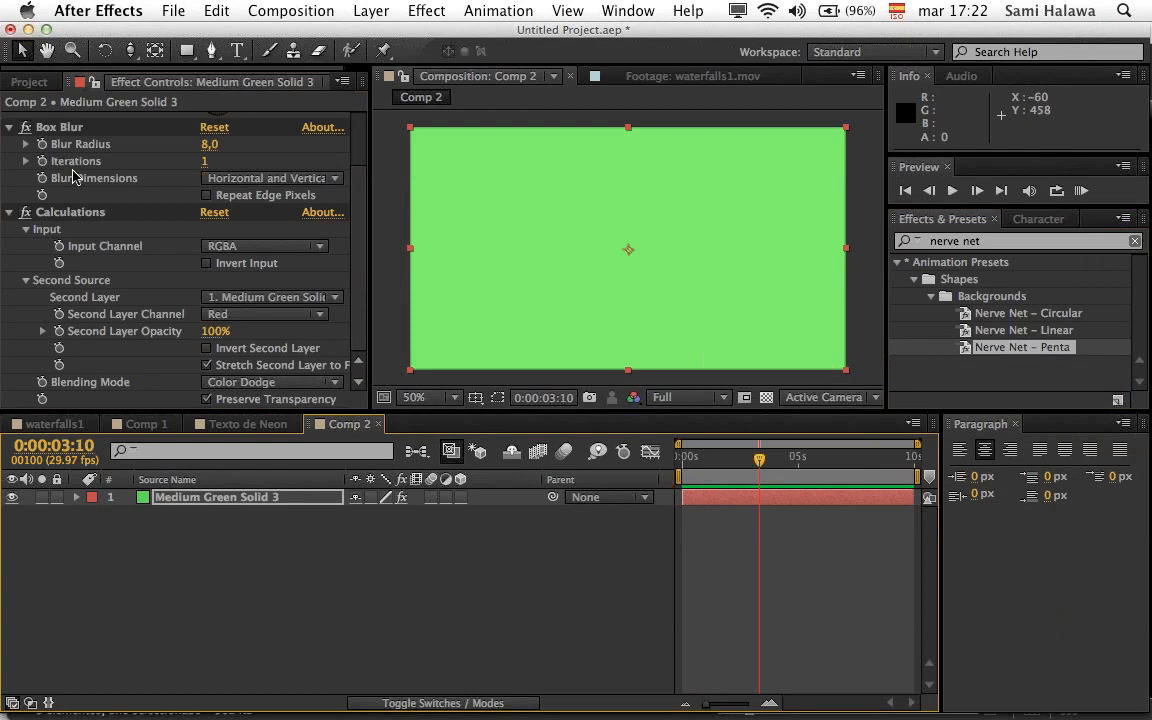
scroll(72, 177, "up", 4)
scroll(73, 197, "down", 4)
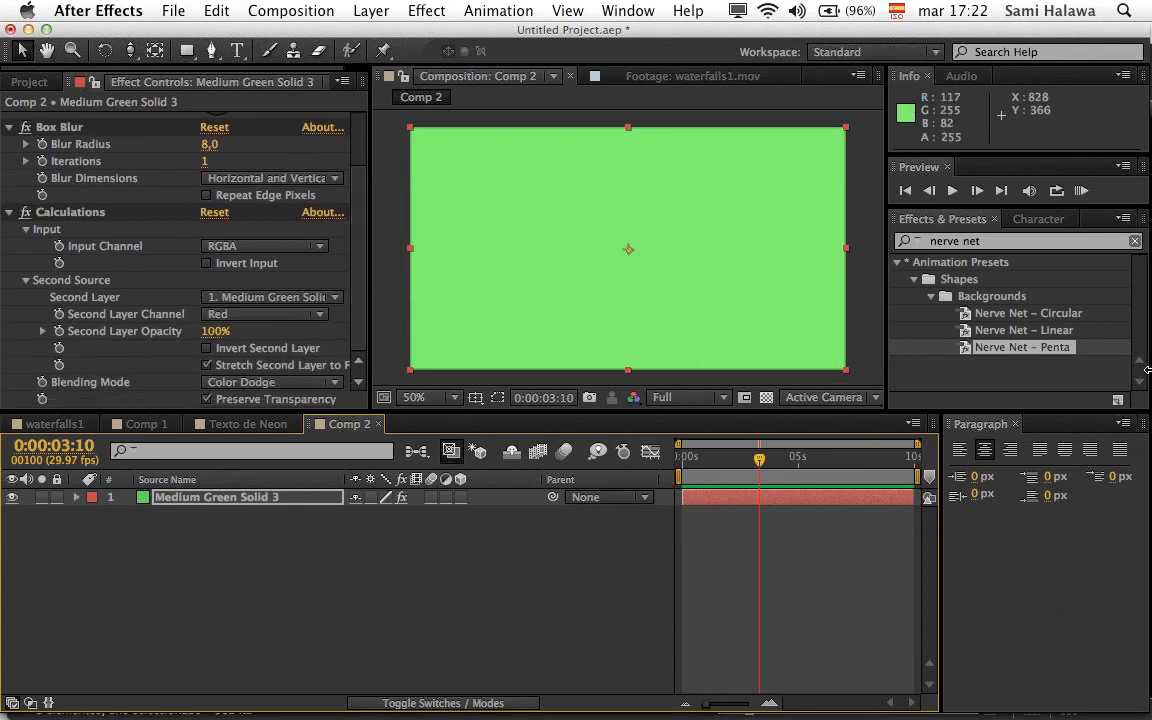
Step: Switch to Adobe Bridge and preview the Kaleidoscopic and Nerve Net – Linear background presets
mouse_move(1150, 357)
left_click(1150, 535)
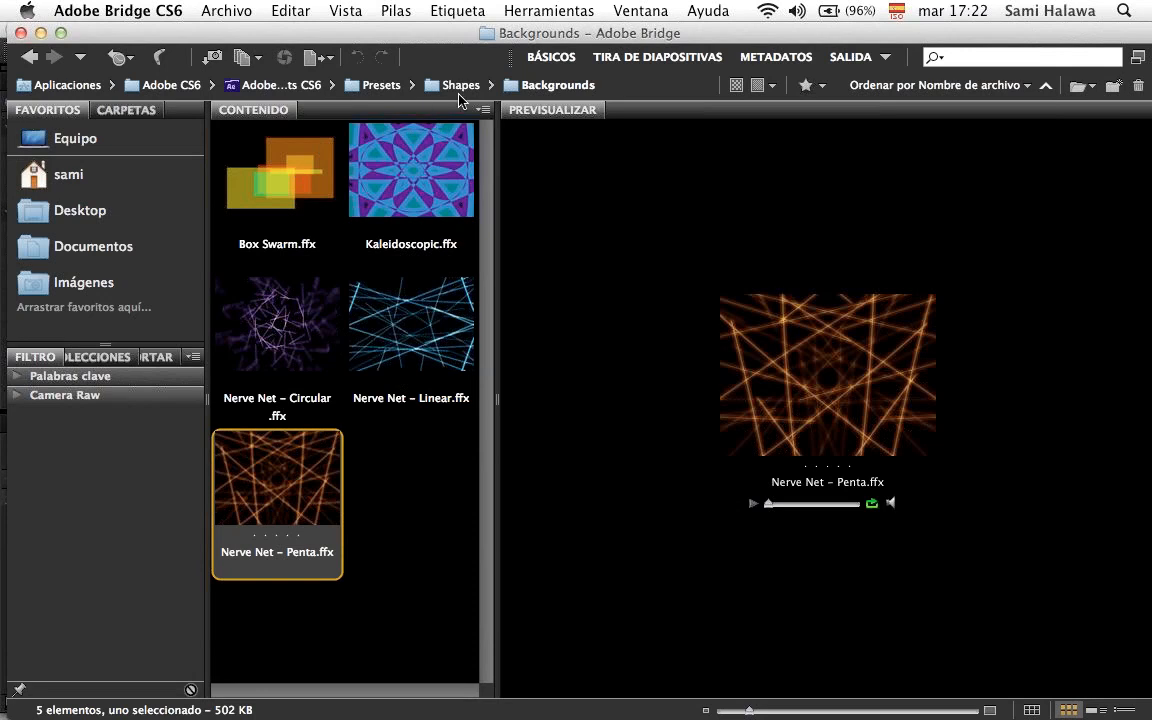
left_click(431, 152)
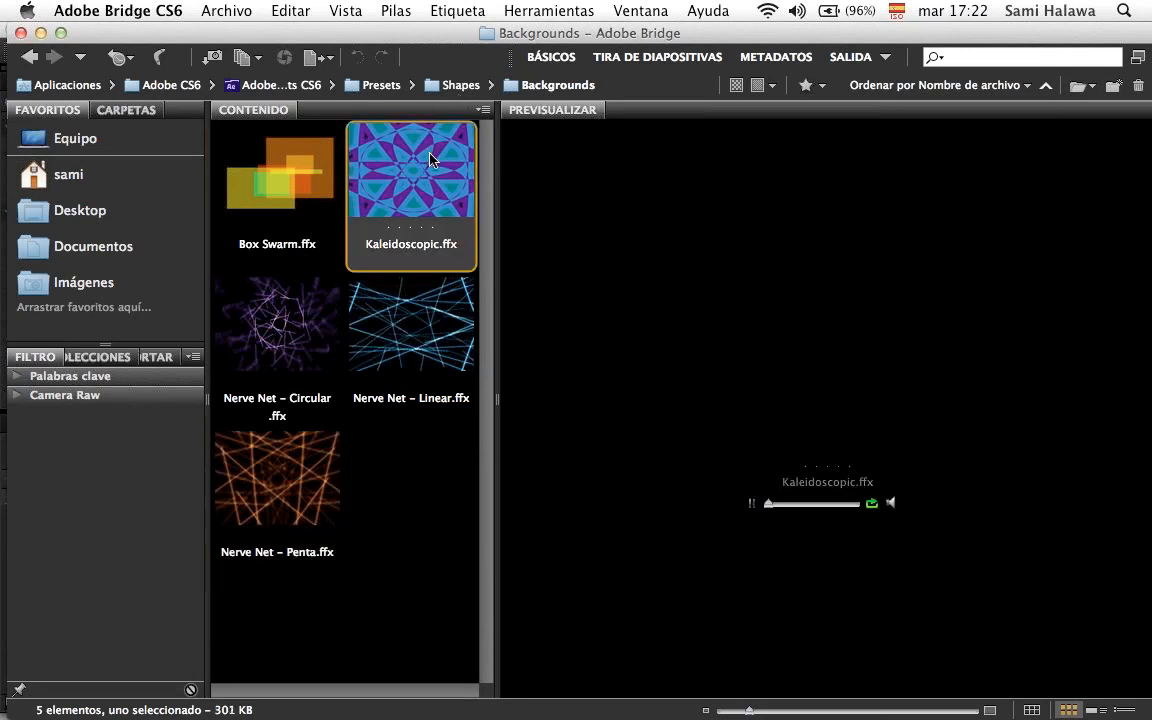
left_click(320, 451)
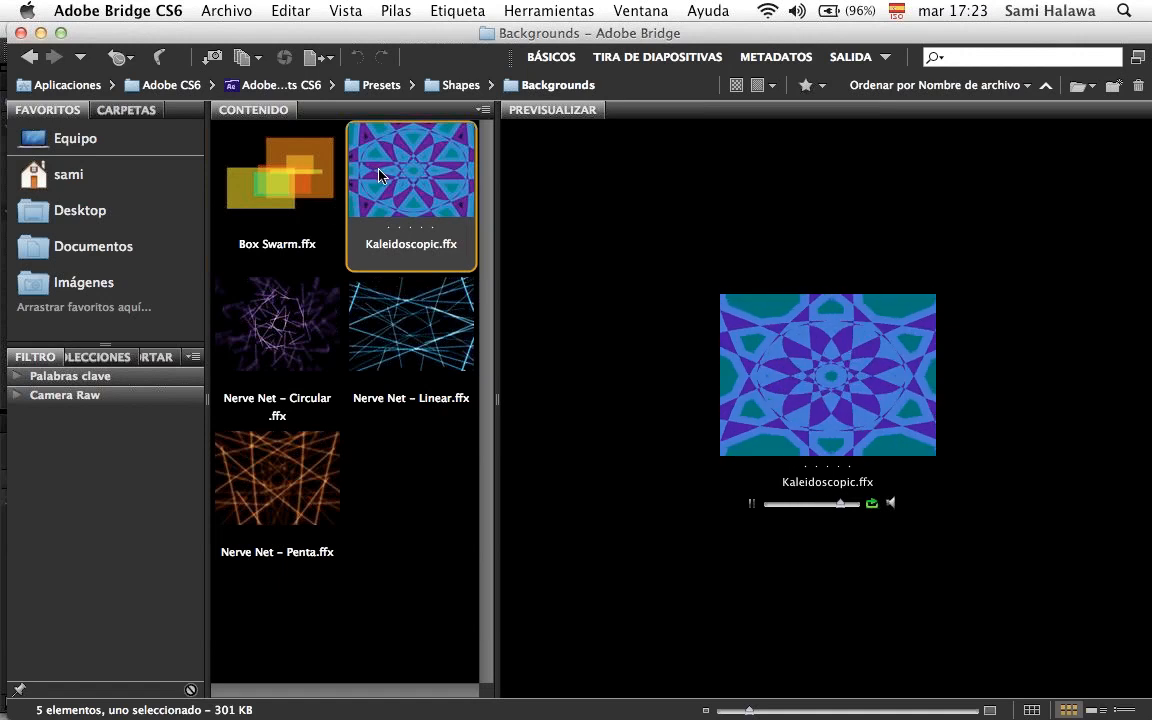
left_click(438, 295)
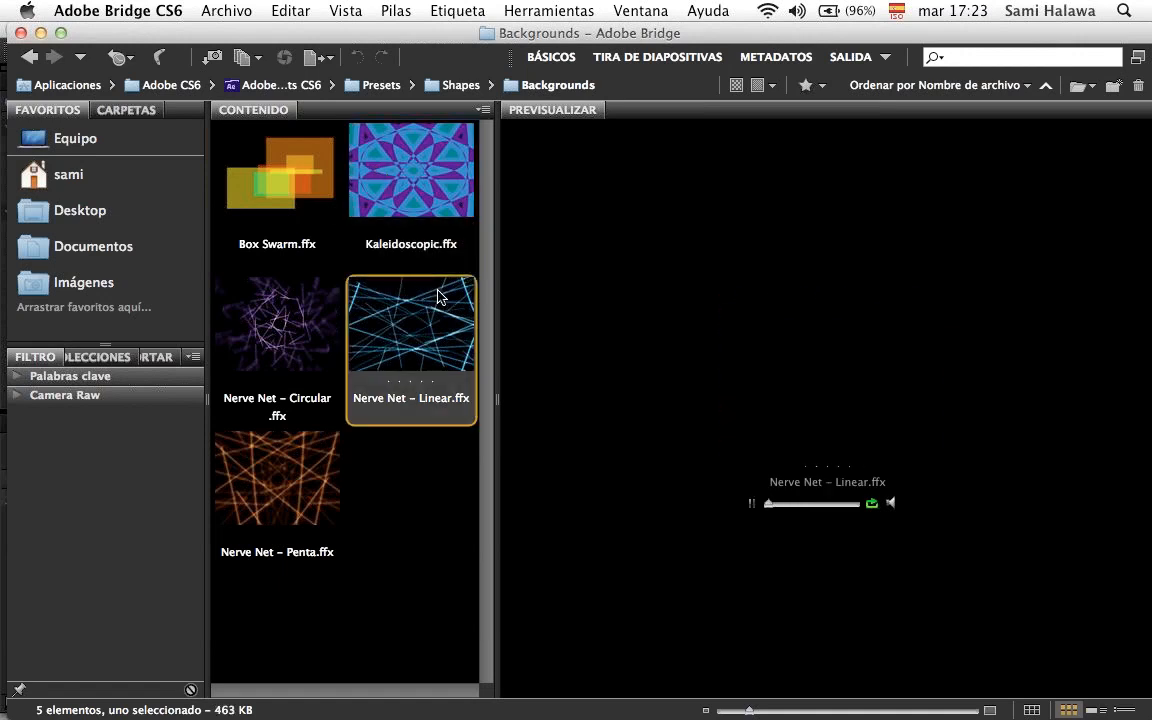
left_click(336, 322)
left_click(357, 329)
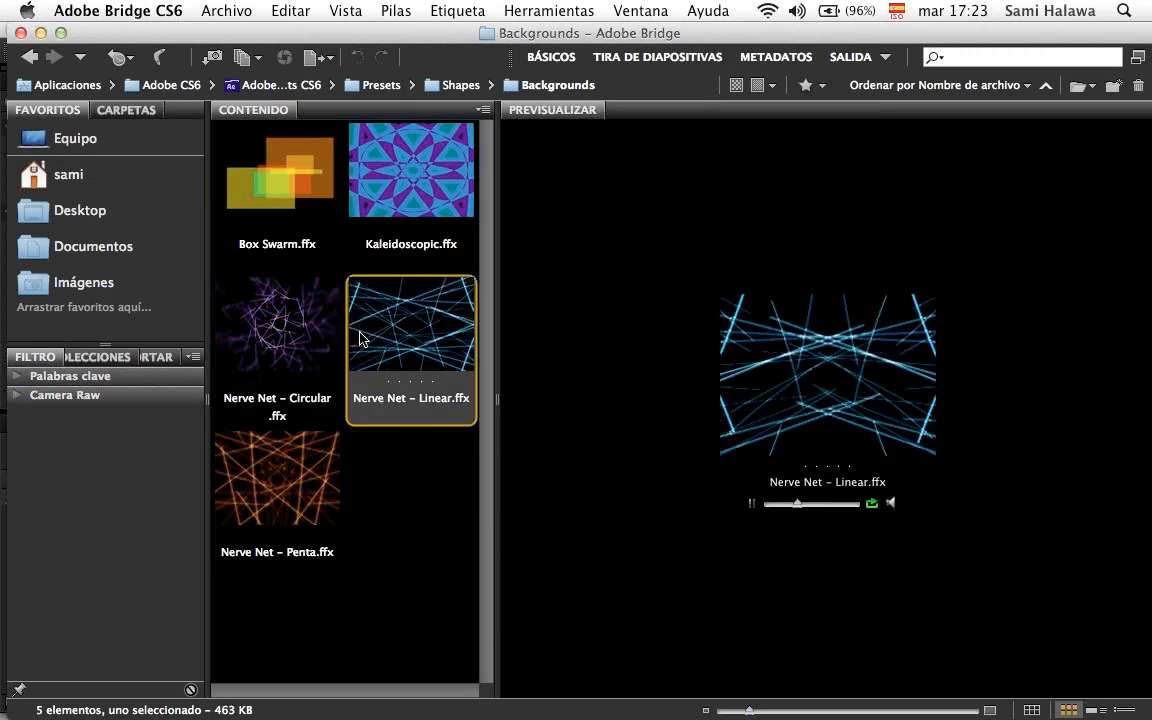
Step: Switch to After Effects and delete the Medium Green Solid 3 layer from Comp 2
mouse_move(1148, 450)
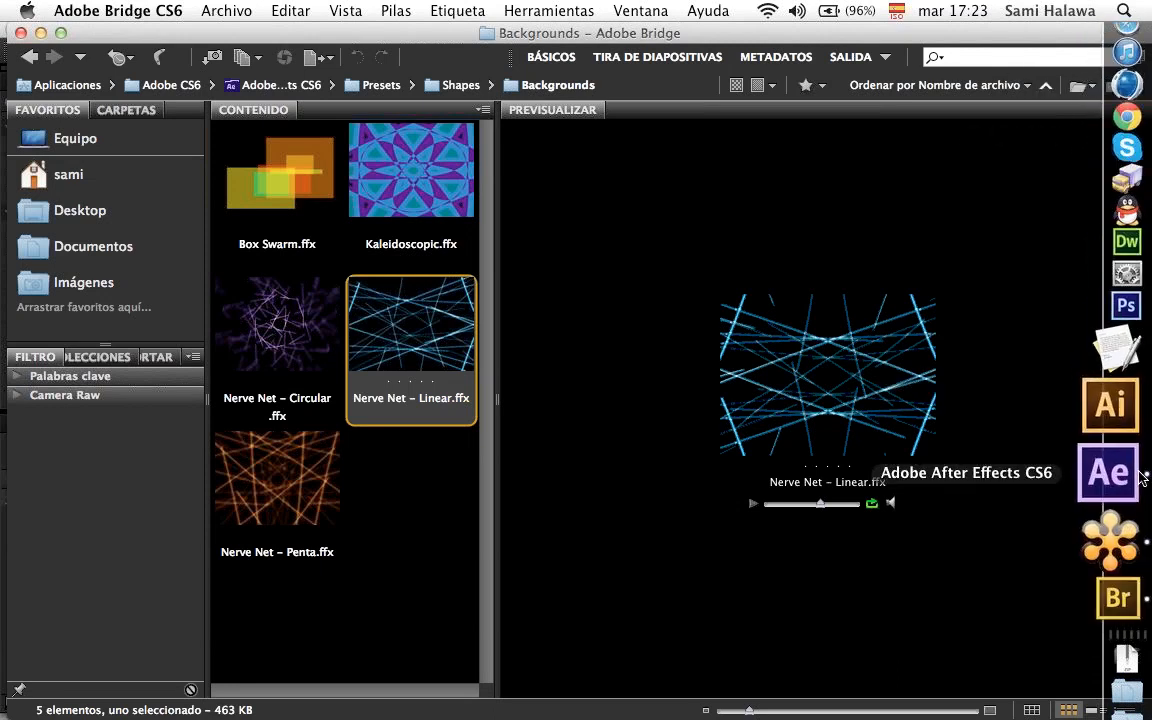
left_click(1142, 477)
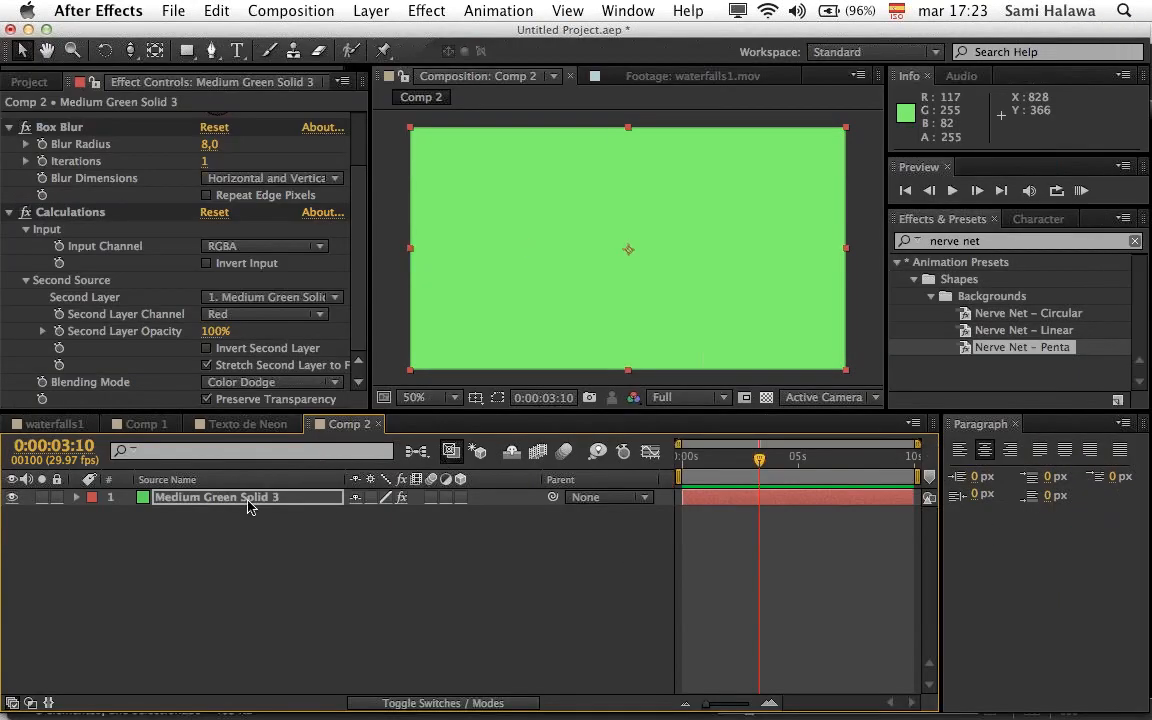
key("Delete")
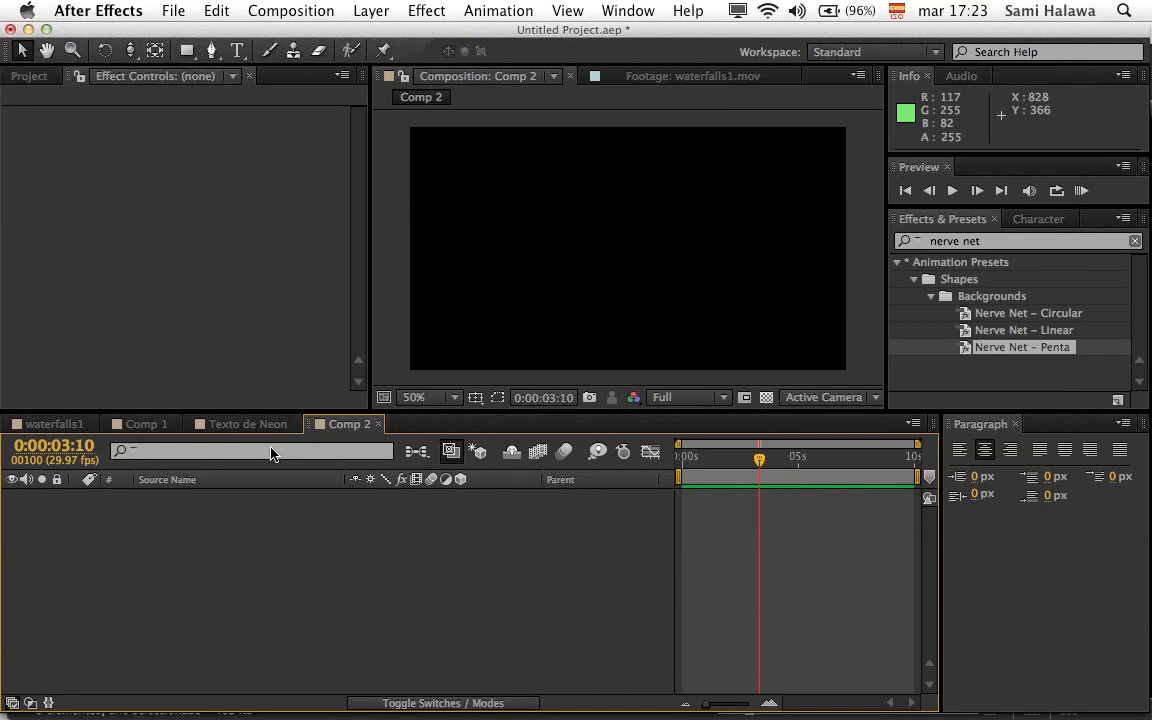
left_click(404, 12)
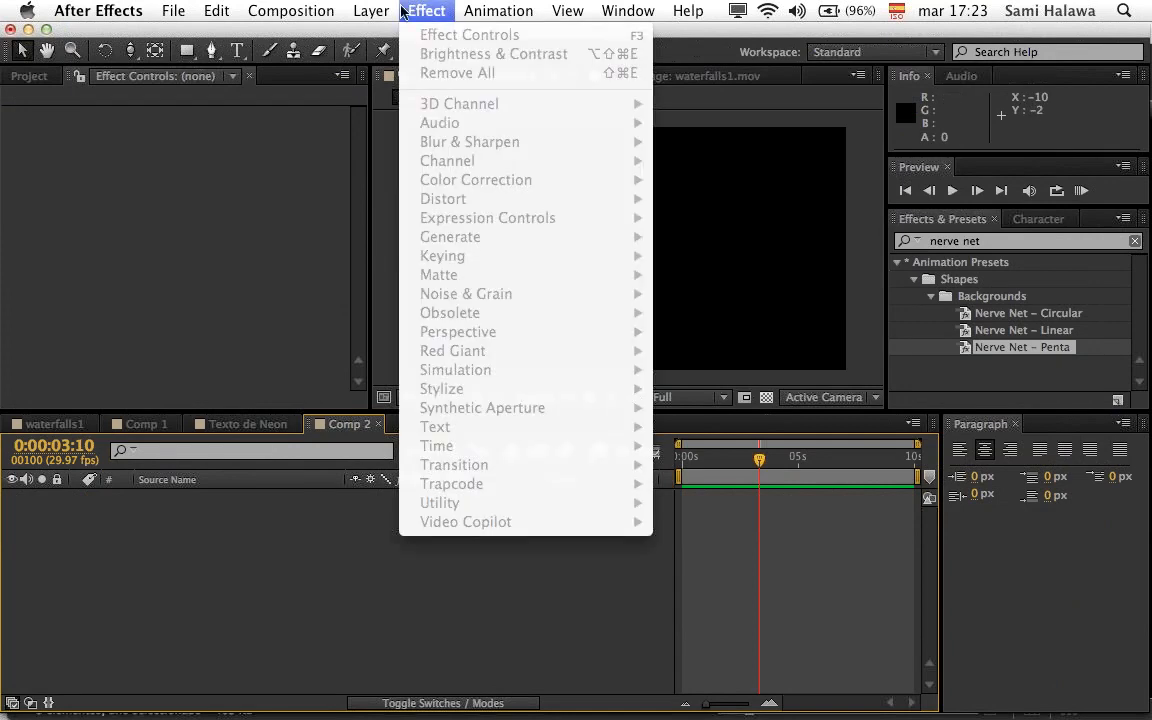
mouse_move(391, 10)
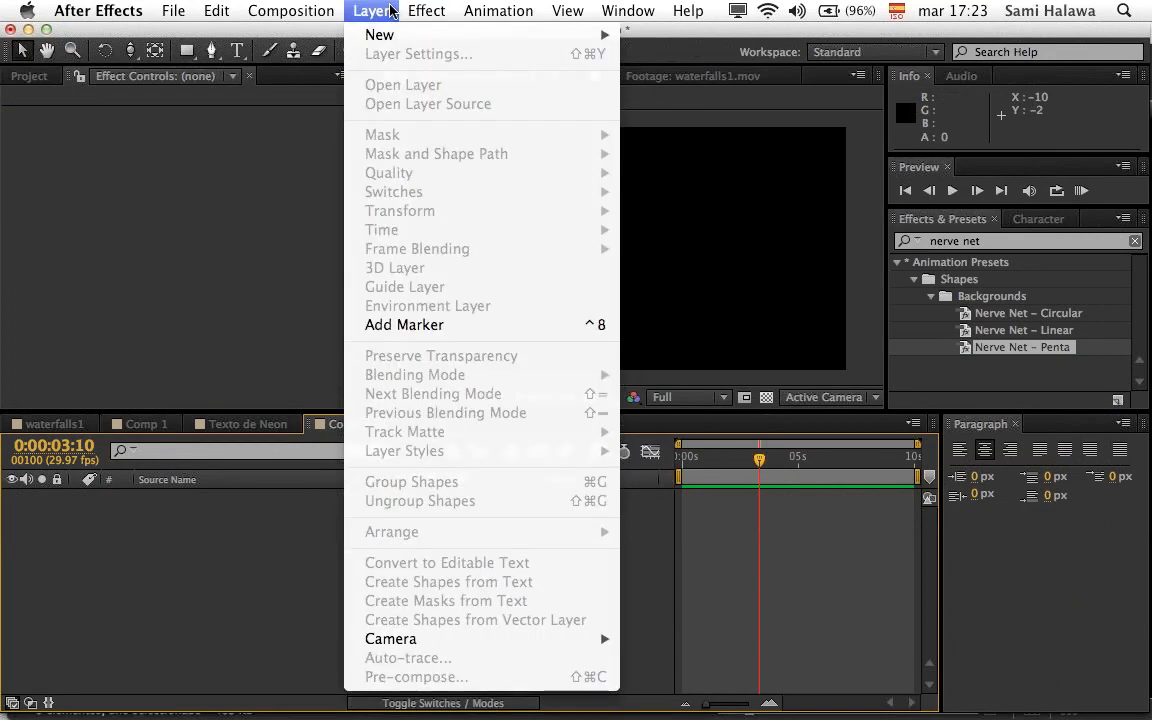
left_click(275, 170)
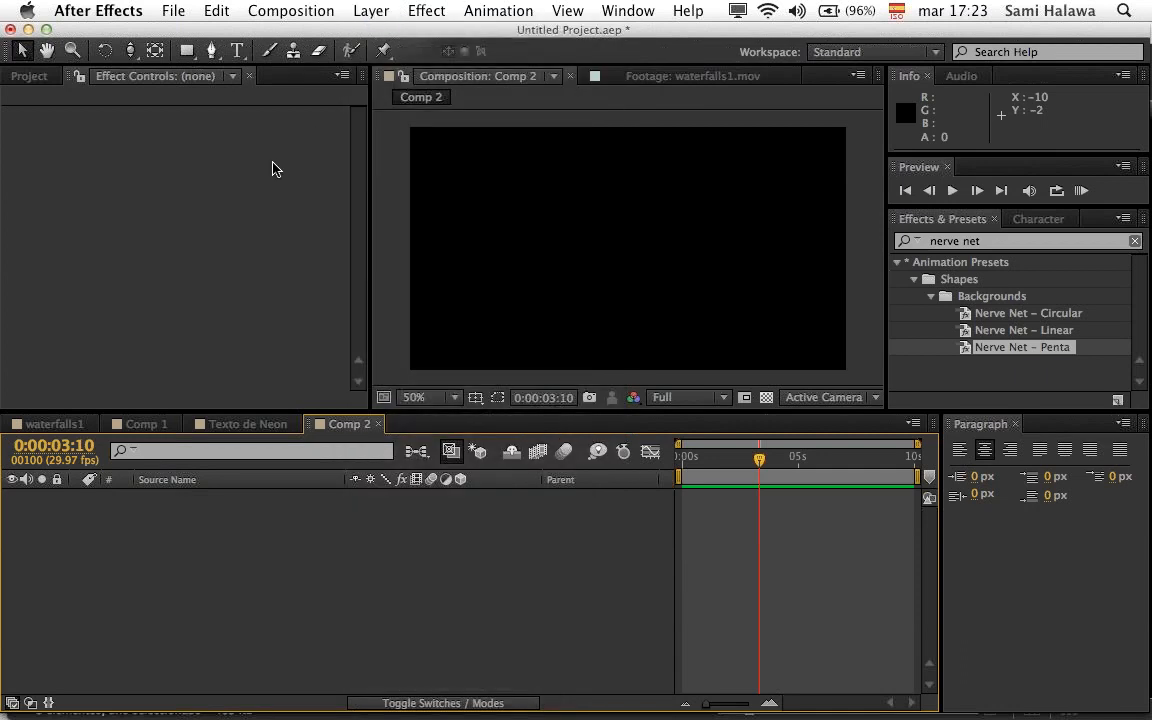
Step: Switch to Finder, preview the ss4hd.mov clip in the Footage folder, and return to After Effects
mouse_move(1140, 255)
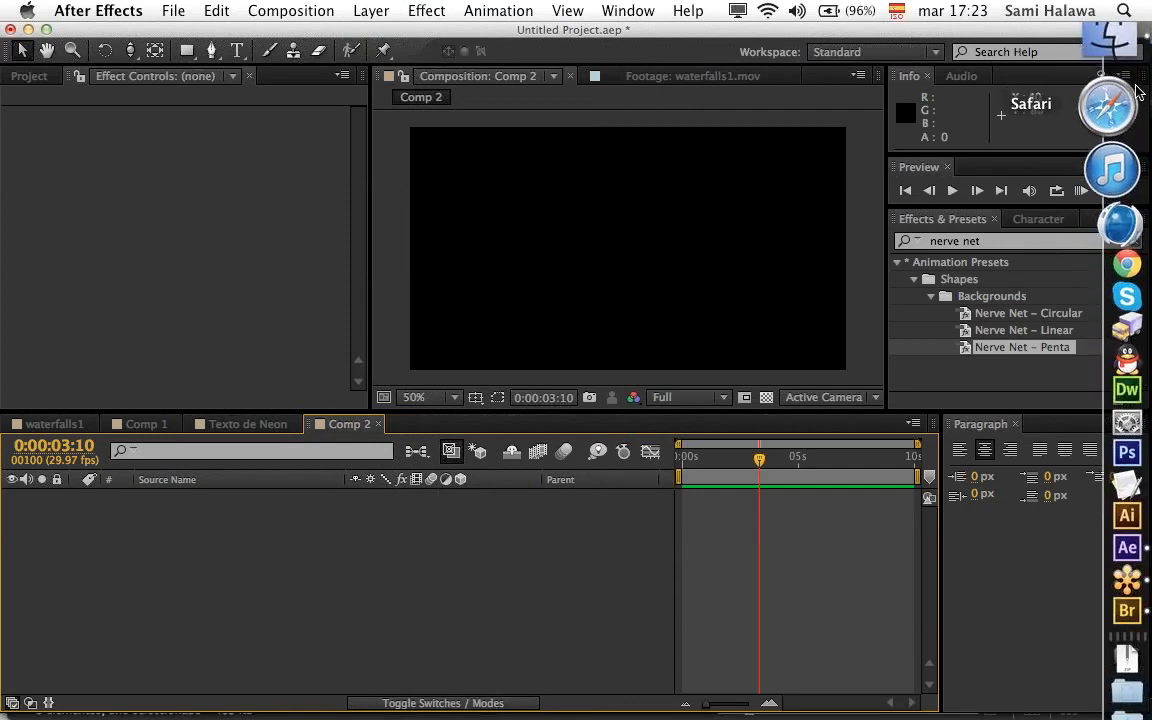
left_click(1113, 38)
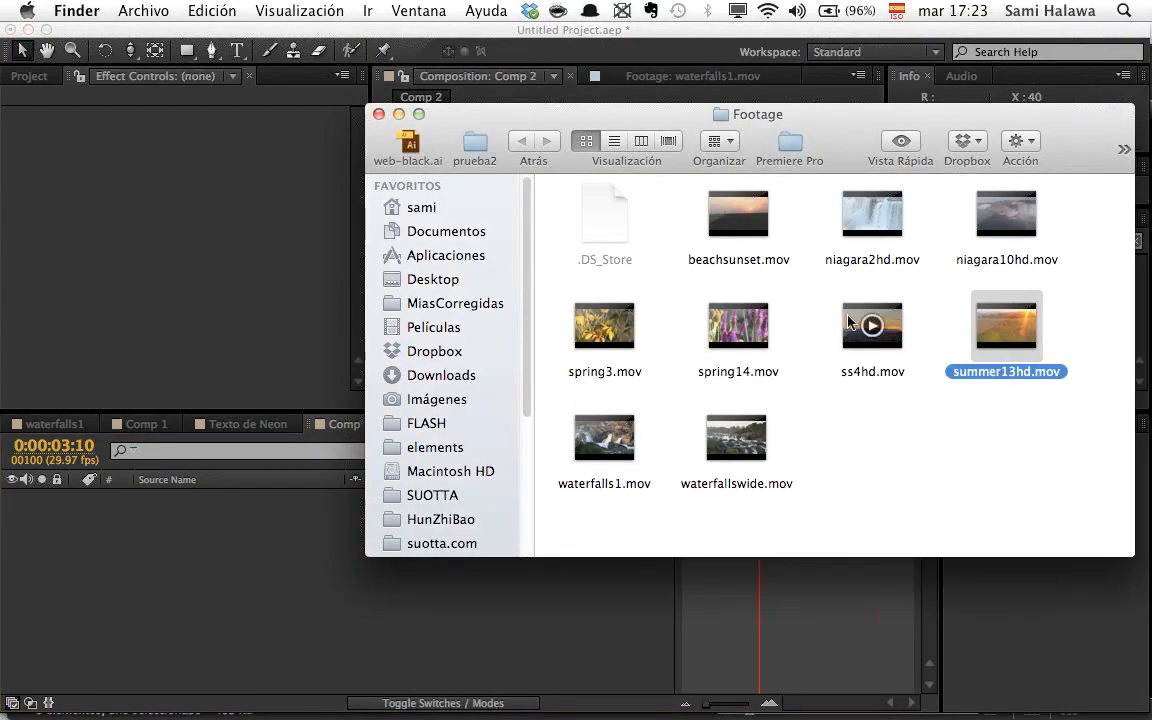
left_click(846, 318)
key("space")
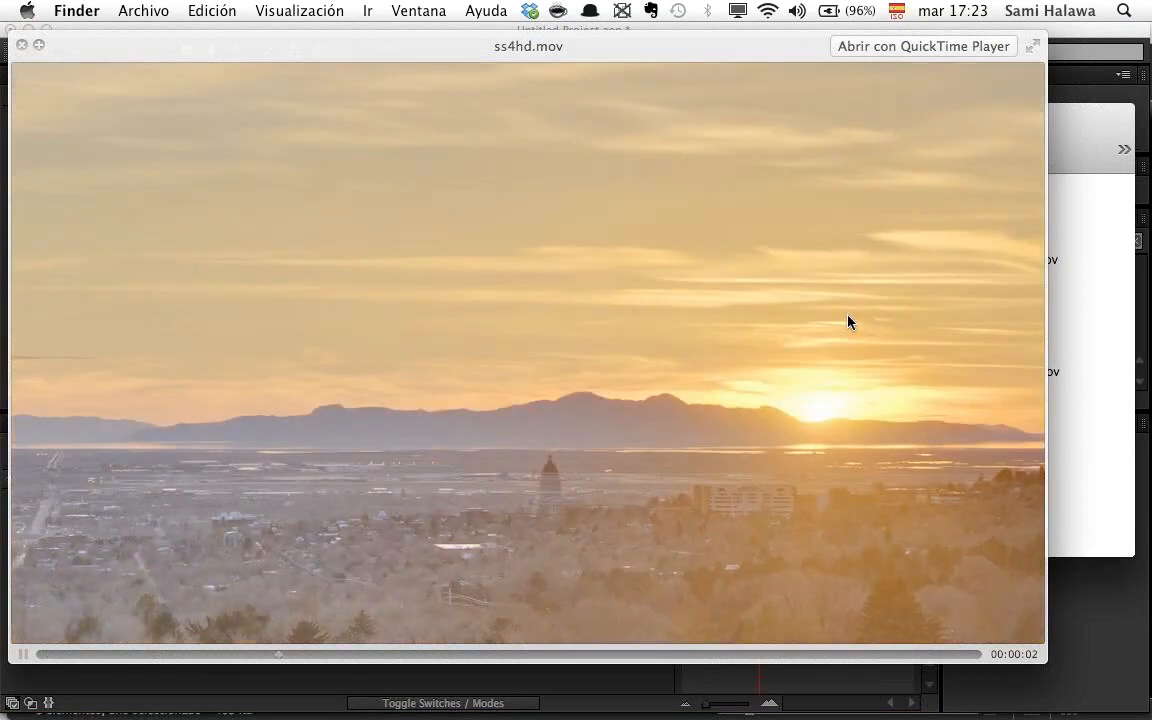
key("space")
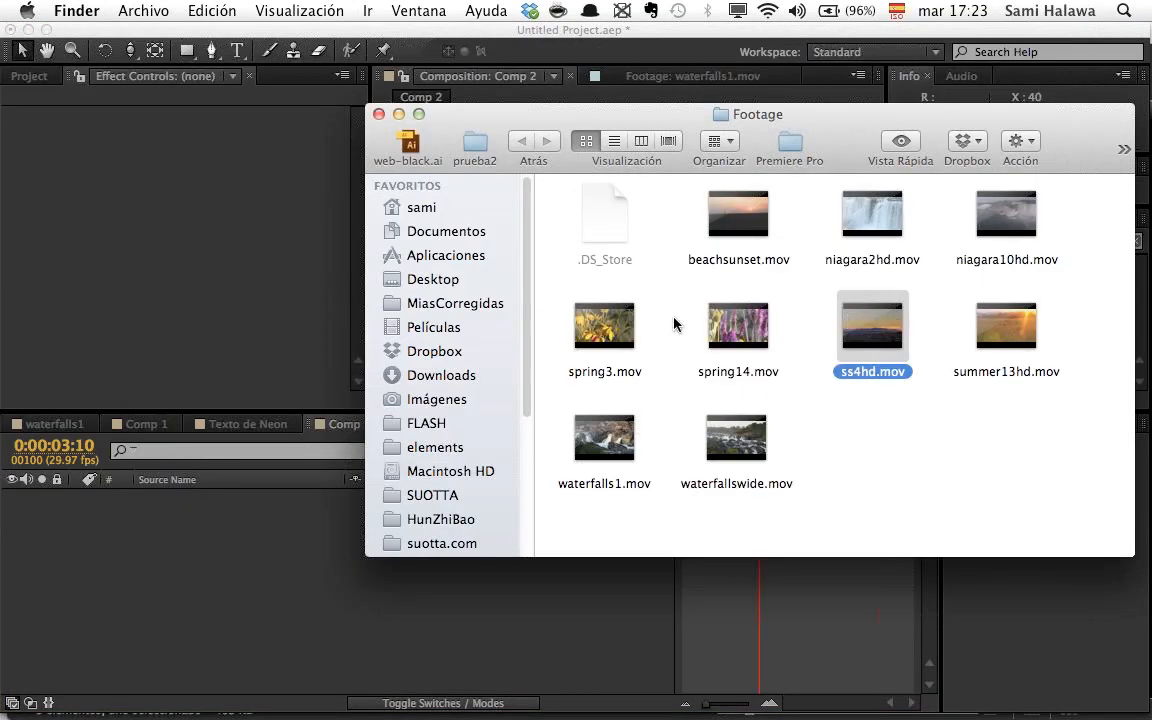
left_click(300, 322)
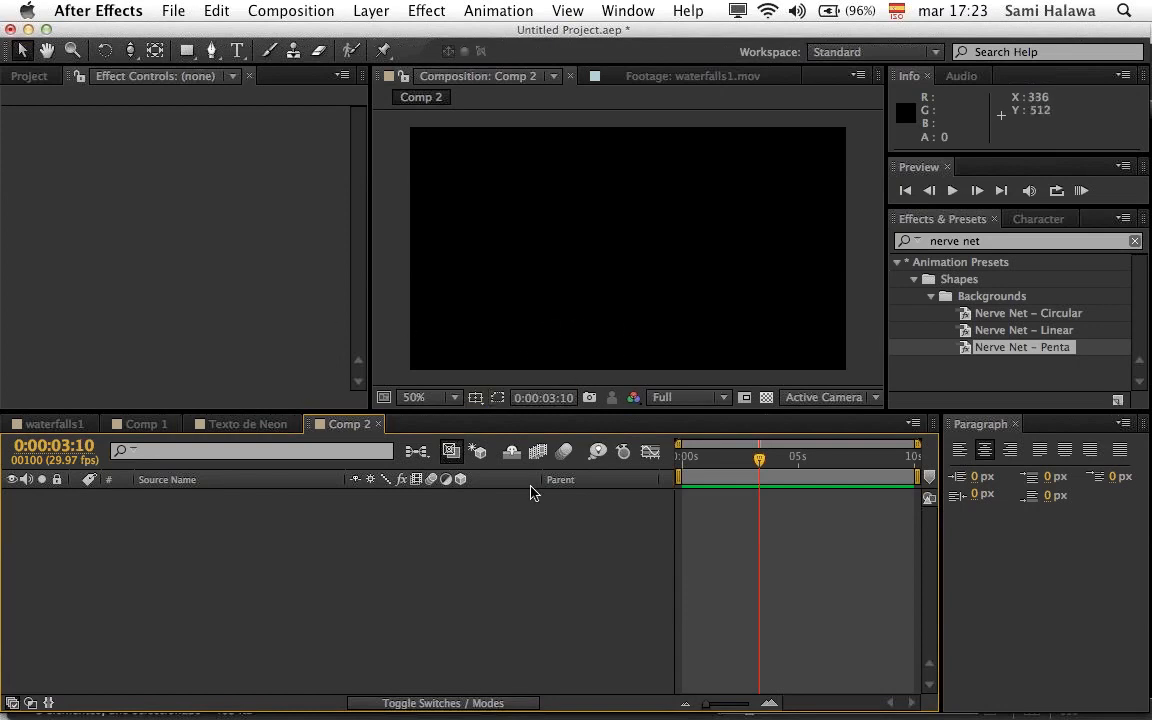
Step: Open the waterfalls1 composition and play back its ENSOÑACIÓN title animation, finally from 0;00;19;04
left_click(247, 424)
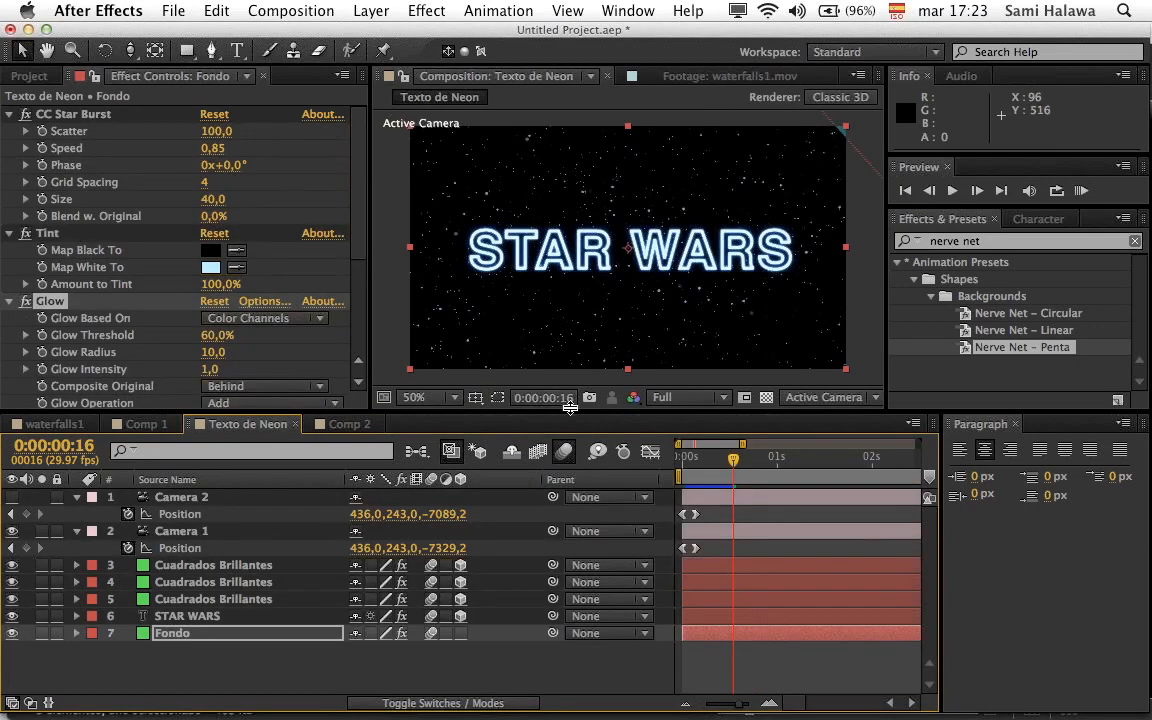
left_click(84, 428)
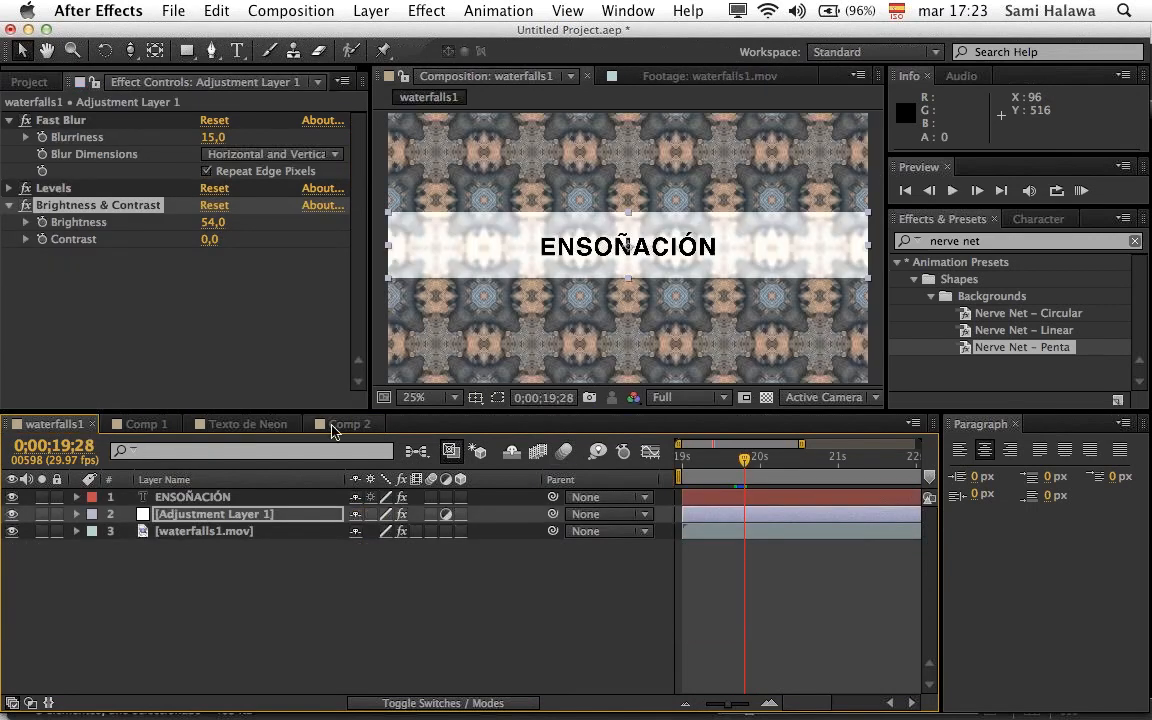
left_click_drag(744, 462, 711, 468)
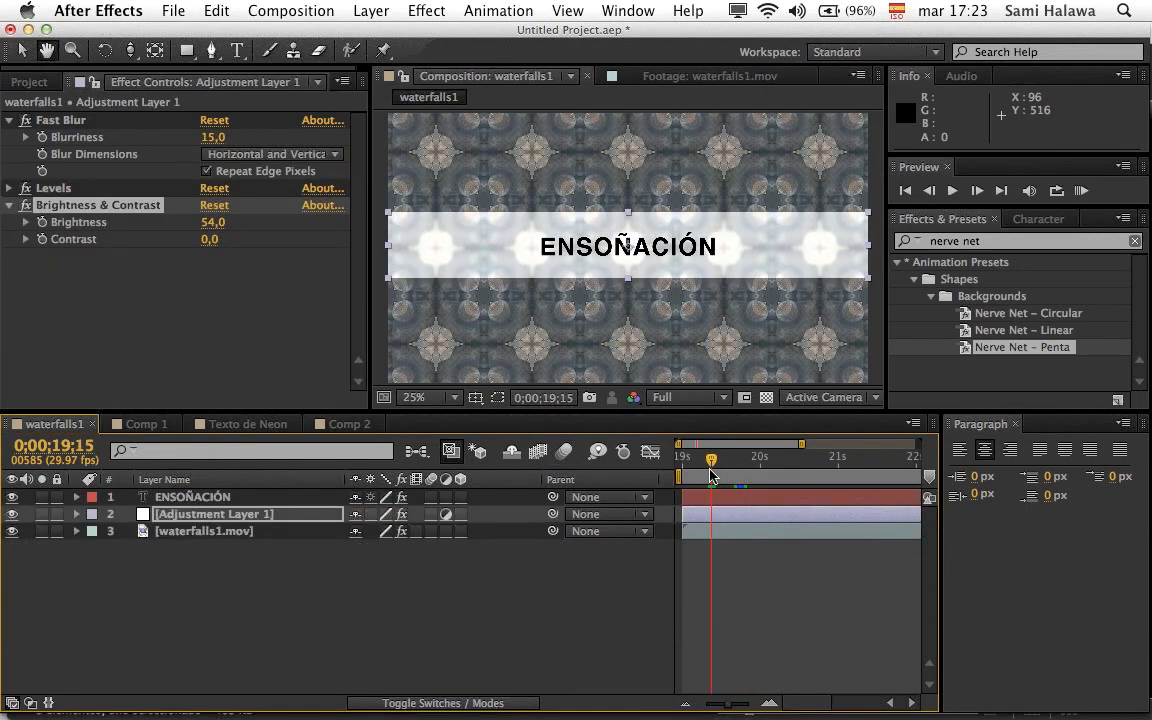
key("space")
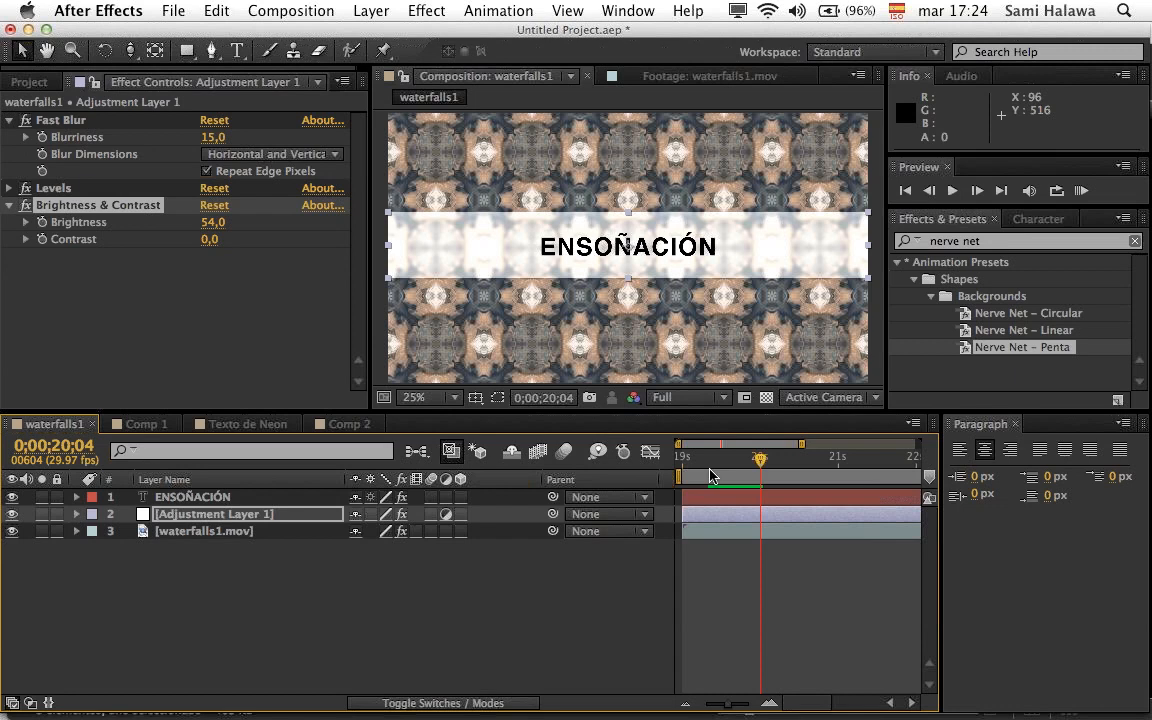
mouse_move(710, 476)
left_mouse_down()
mouse_move(683, 466)
mouse_move(721, 468)
mouse_move(692, 468)
left_mouse_up()
key("space")
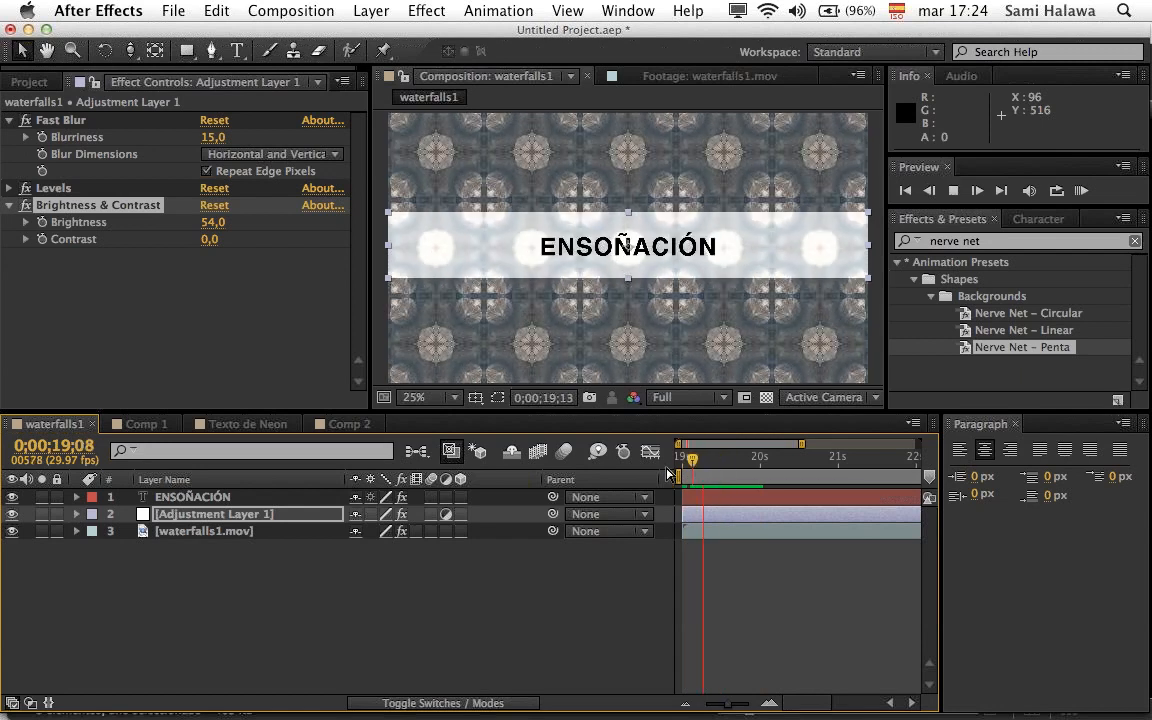
key("space")
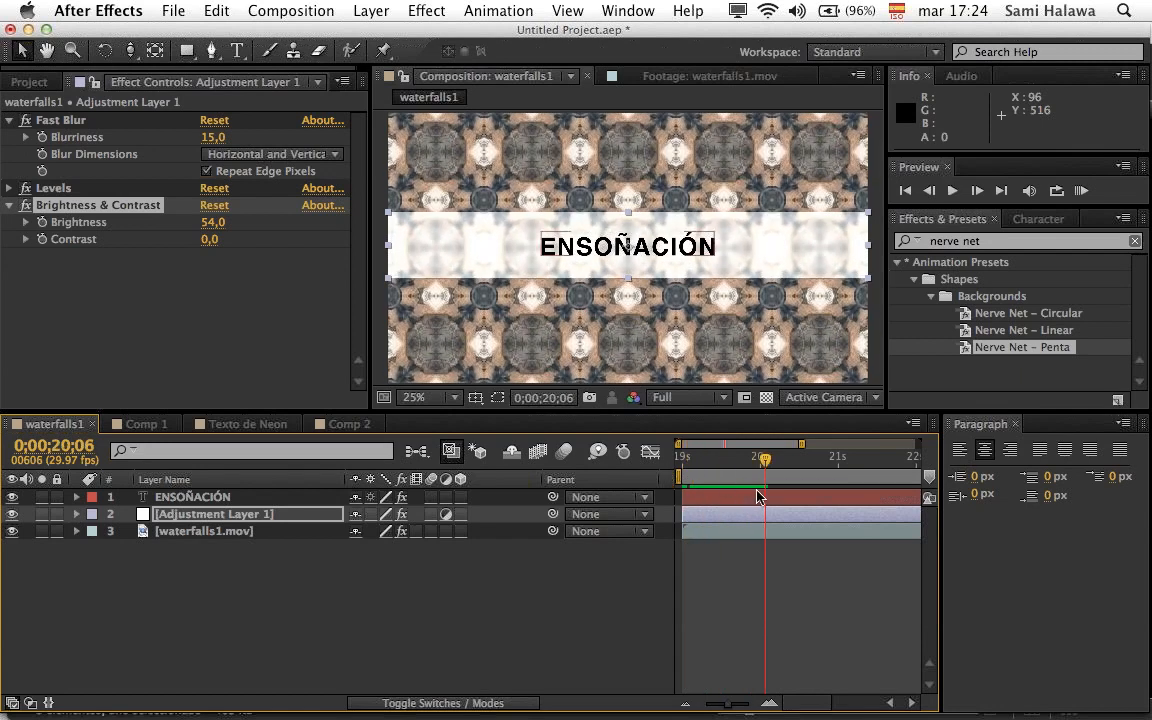
left_click_drag(718, 465, 648, 460)
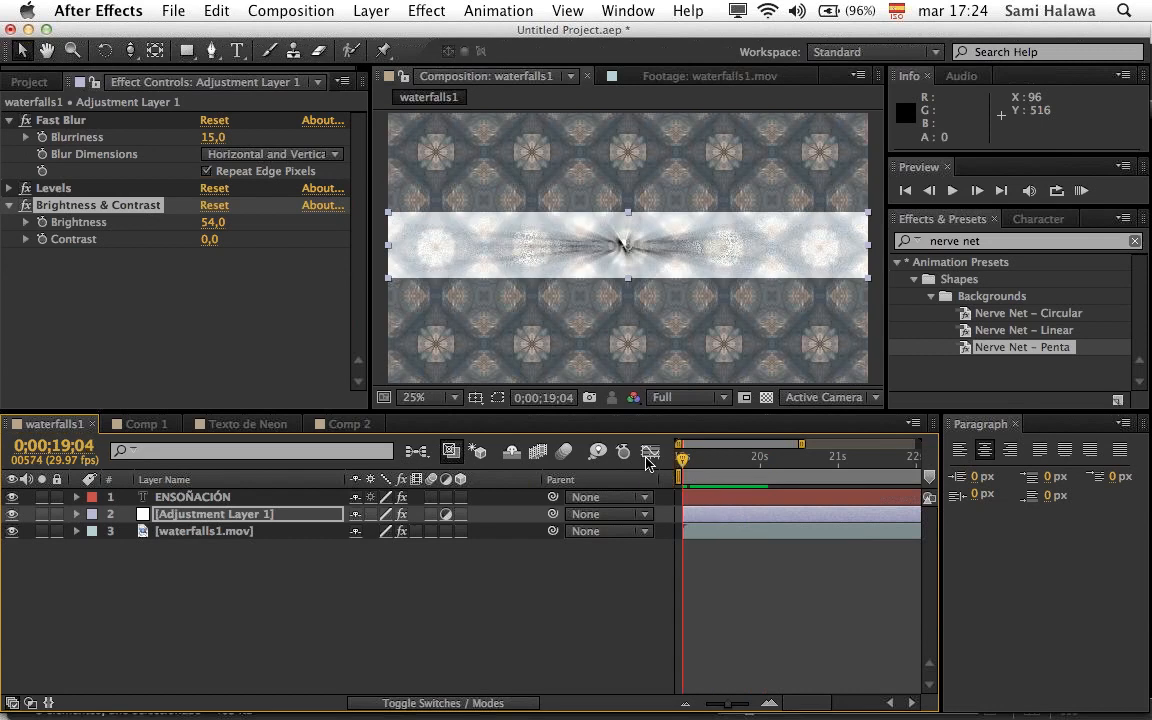
key("space")
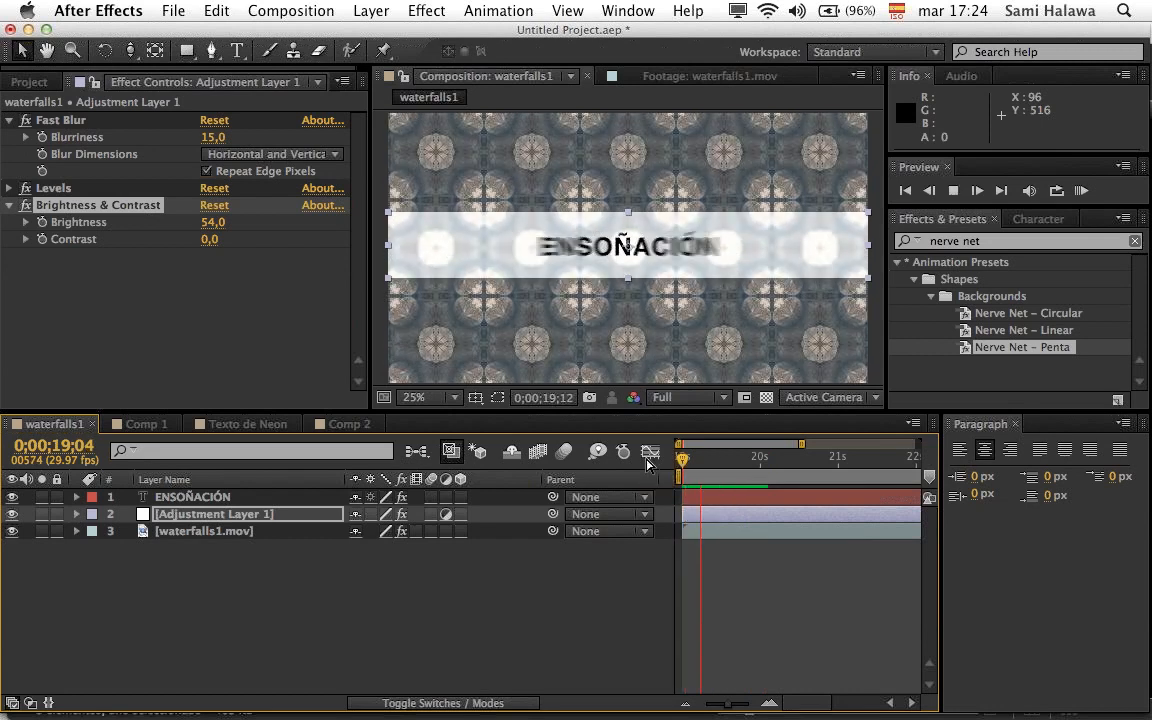
key("space")
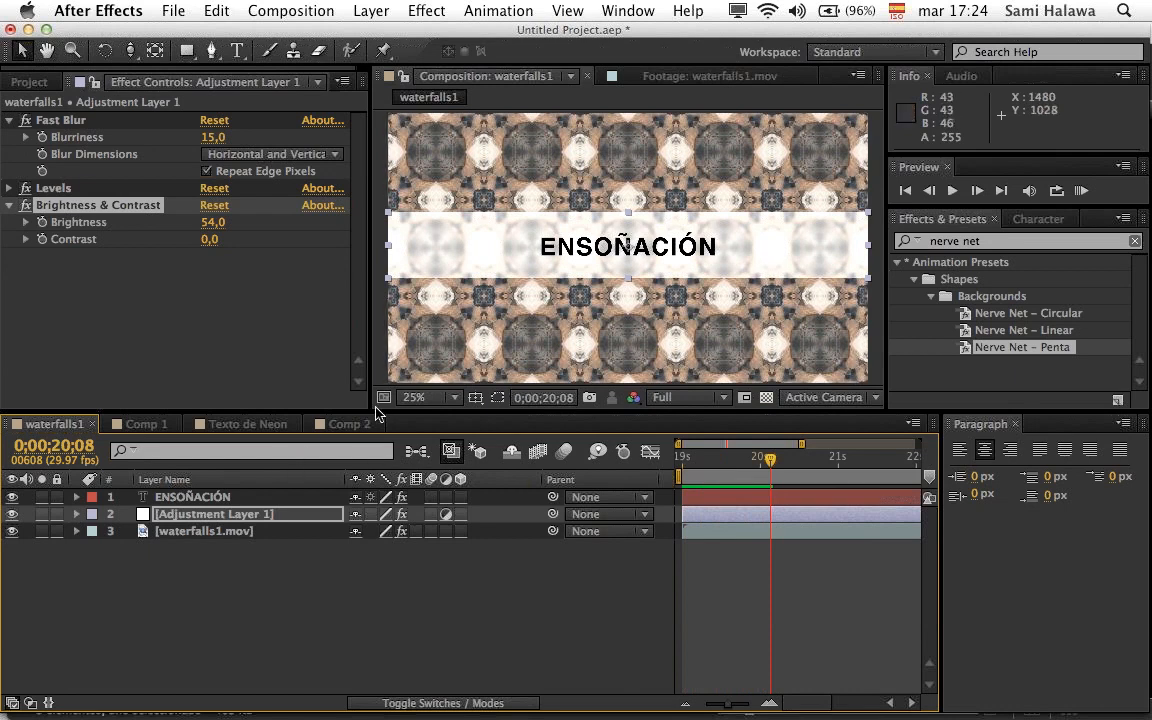
Step: Play back part of the Texto de Neon composition and view Comp 1 at 0:00:01:19
left_click(345, 424)
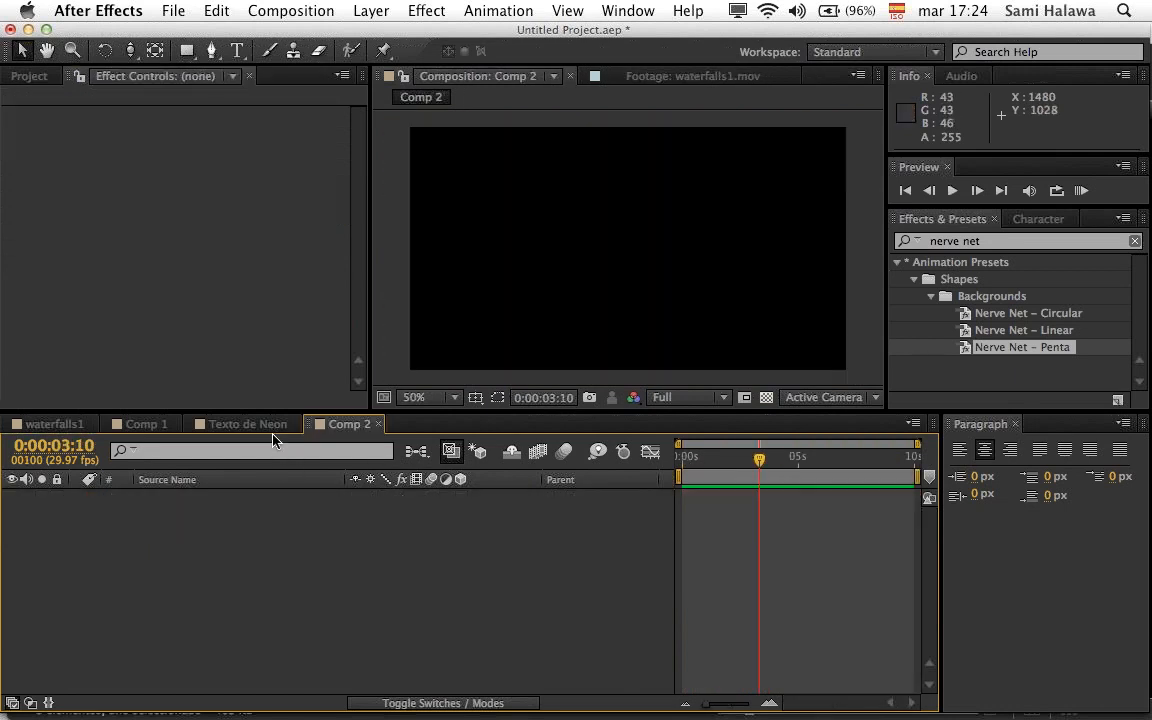
left_click(247, 424)
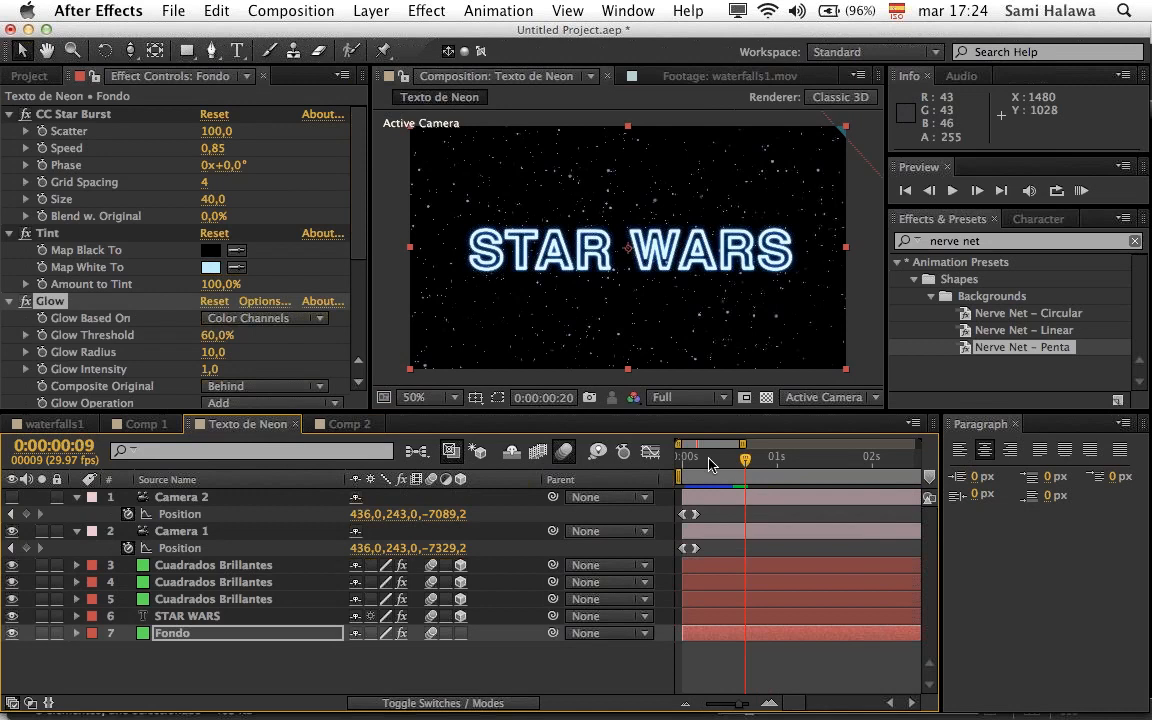
key("space")
key("space")
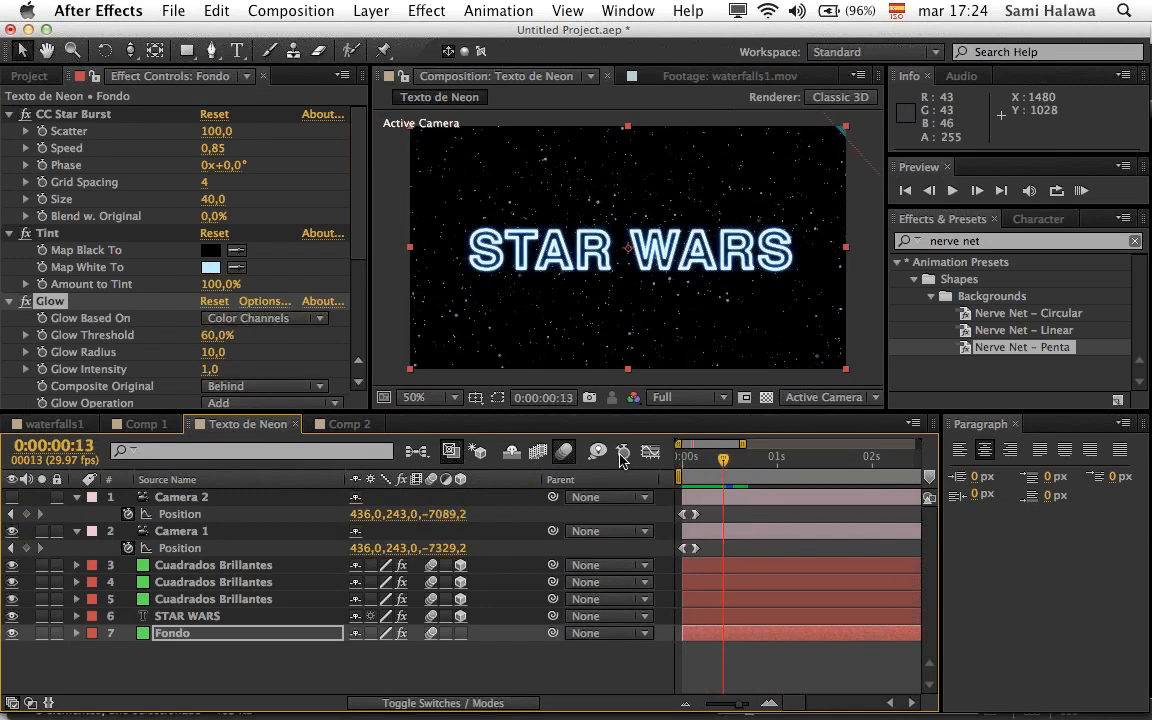
left_click(160, 424)
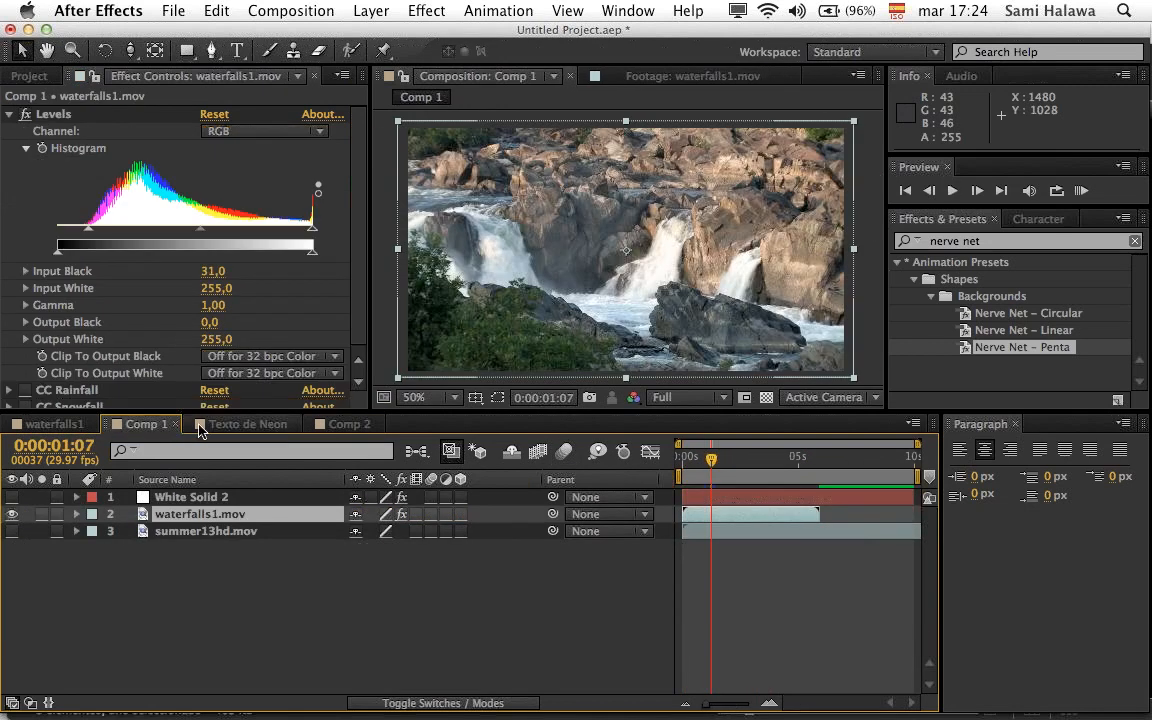
left_click_drag(719, 478, 726, 476)
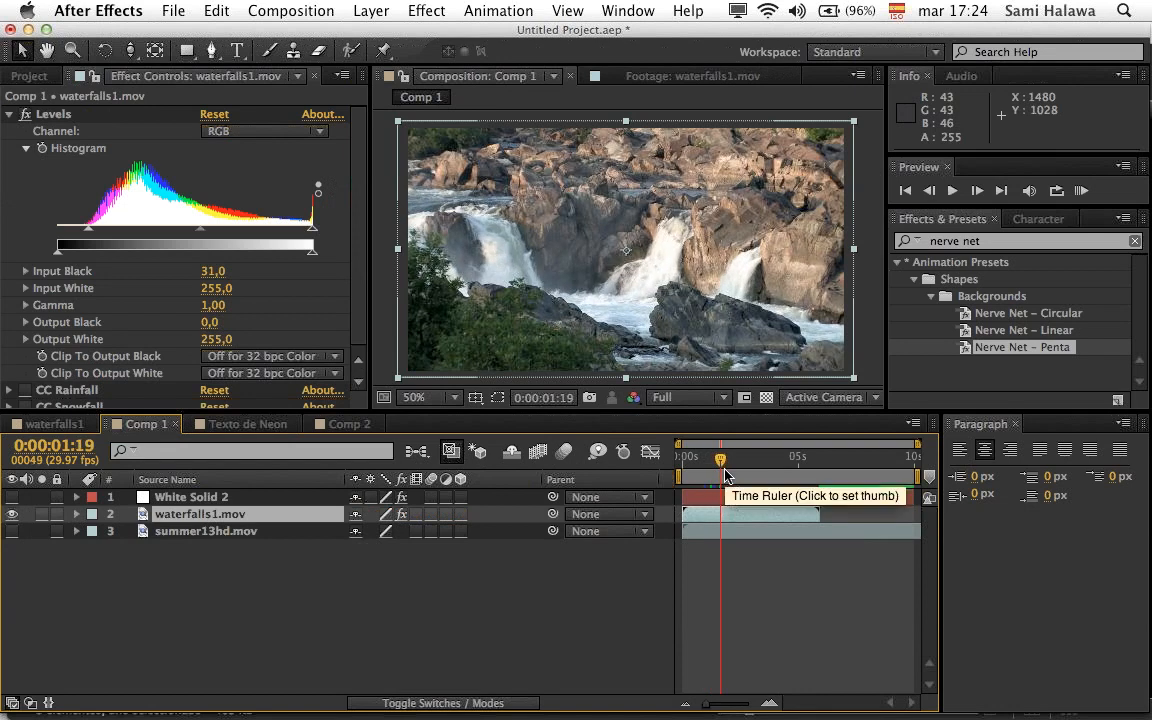
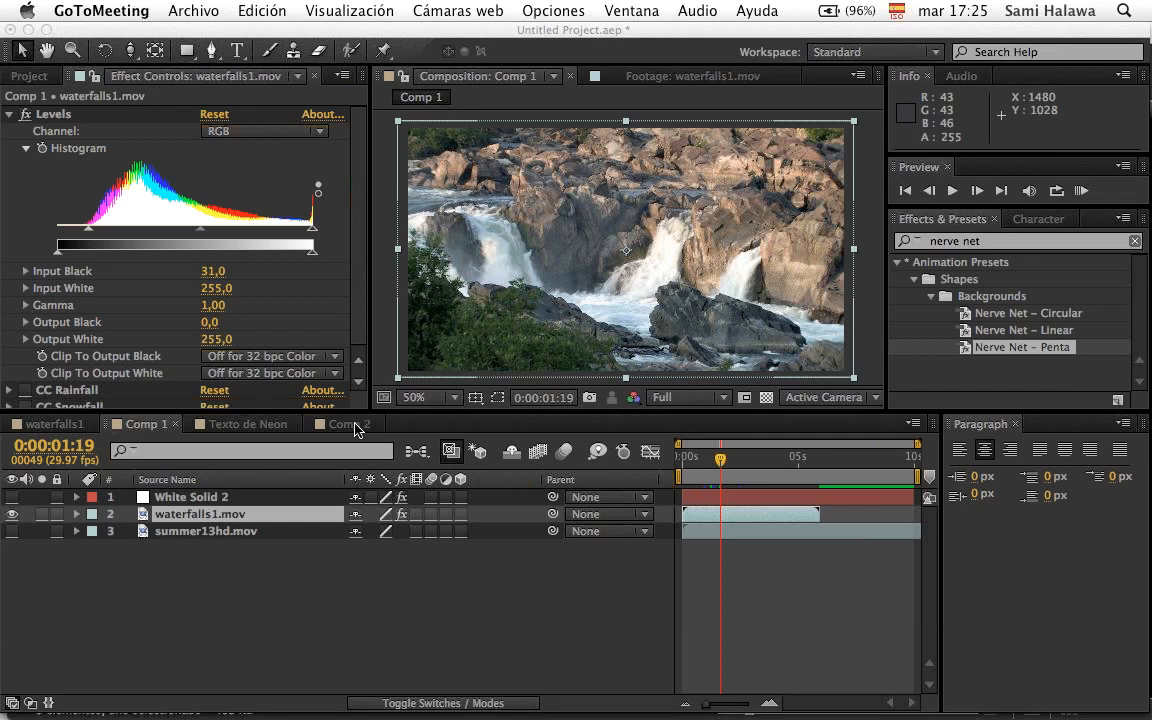
left_click(357, 428)
left_click(352, 428)
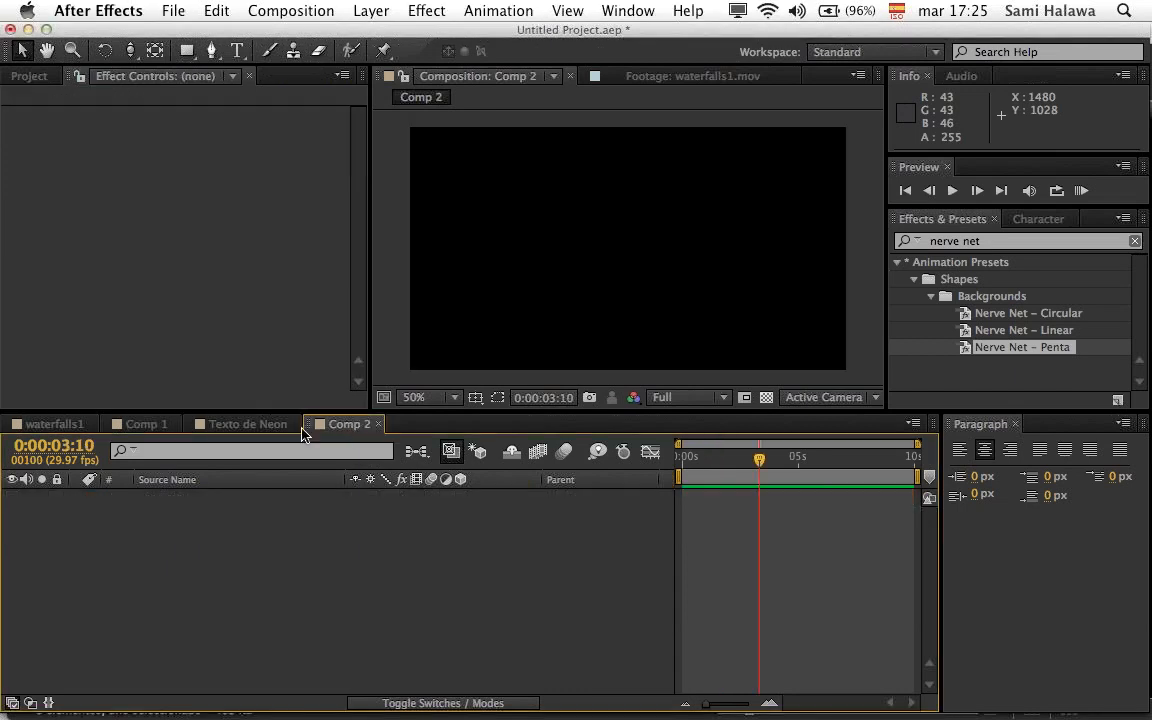
left_click(289, 430)
left_click(306, 430)
left_click(293, 430)
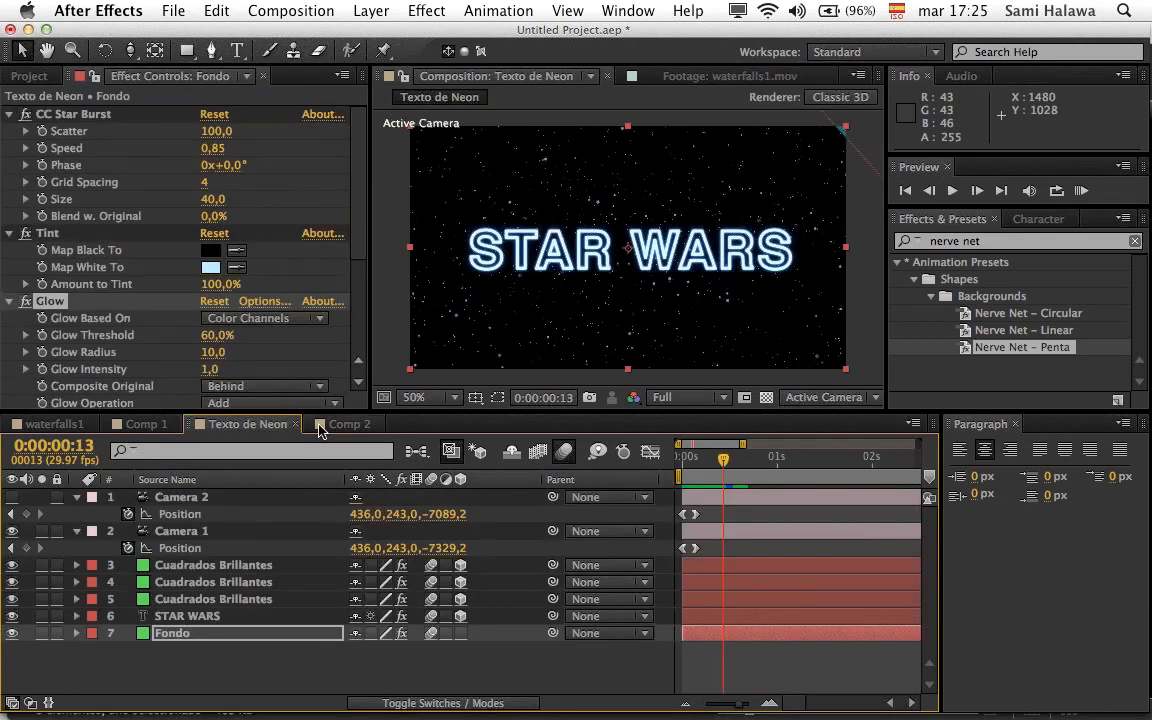
left_click(320, 428)
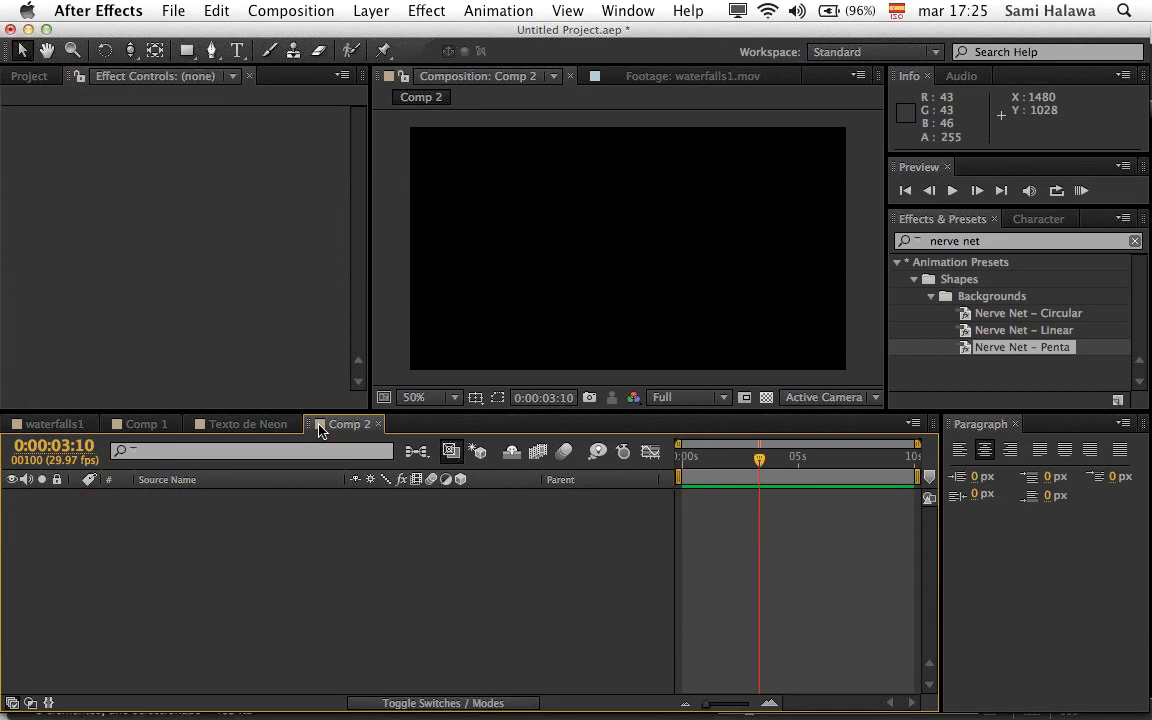
Step: Open the Texto de Neon composition and collapse the Fondo layer's Tint, Glow and CC Star Burst effect settings
left_click(287, 430)
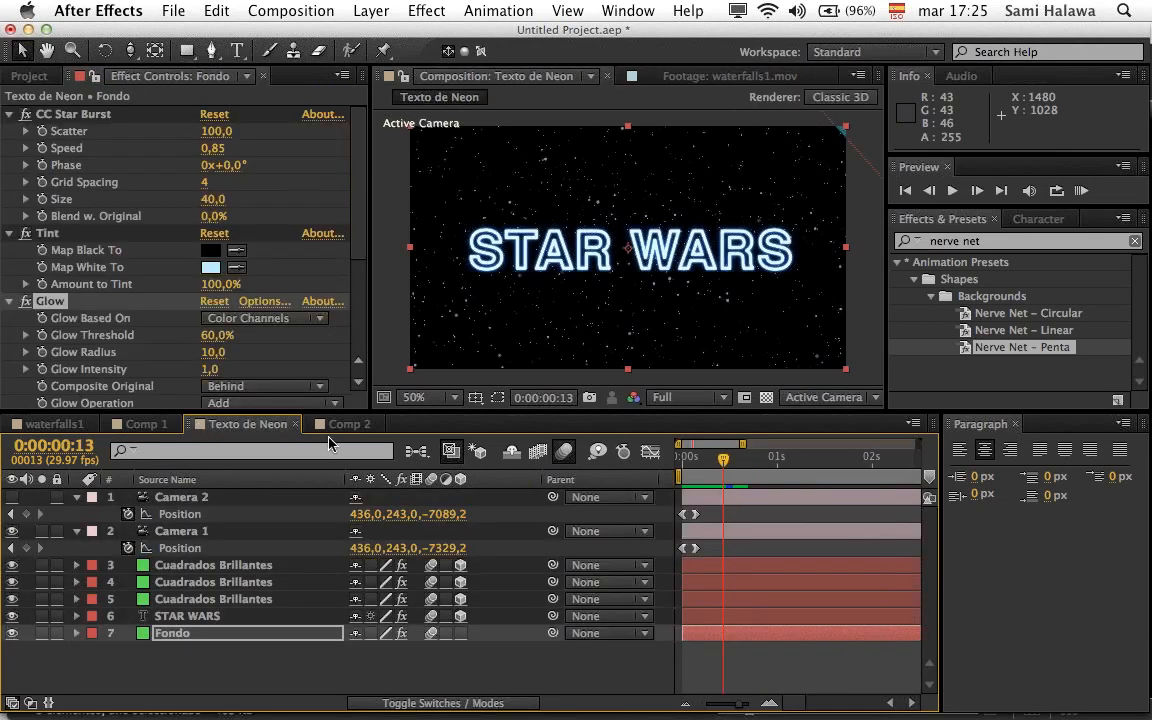
left_click(6, 232)
left_click(7, 233)
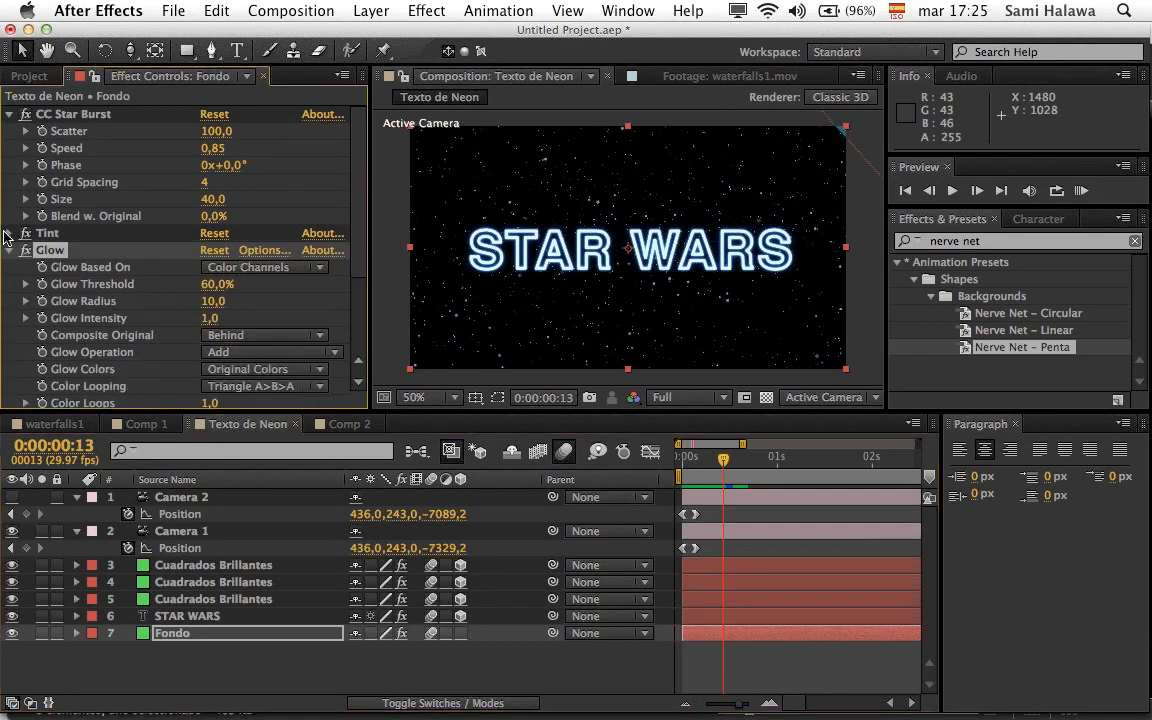
left_click(9, 250)
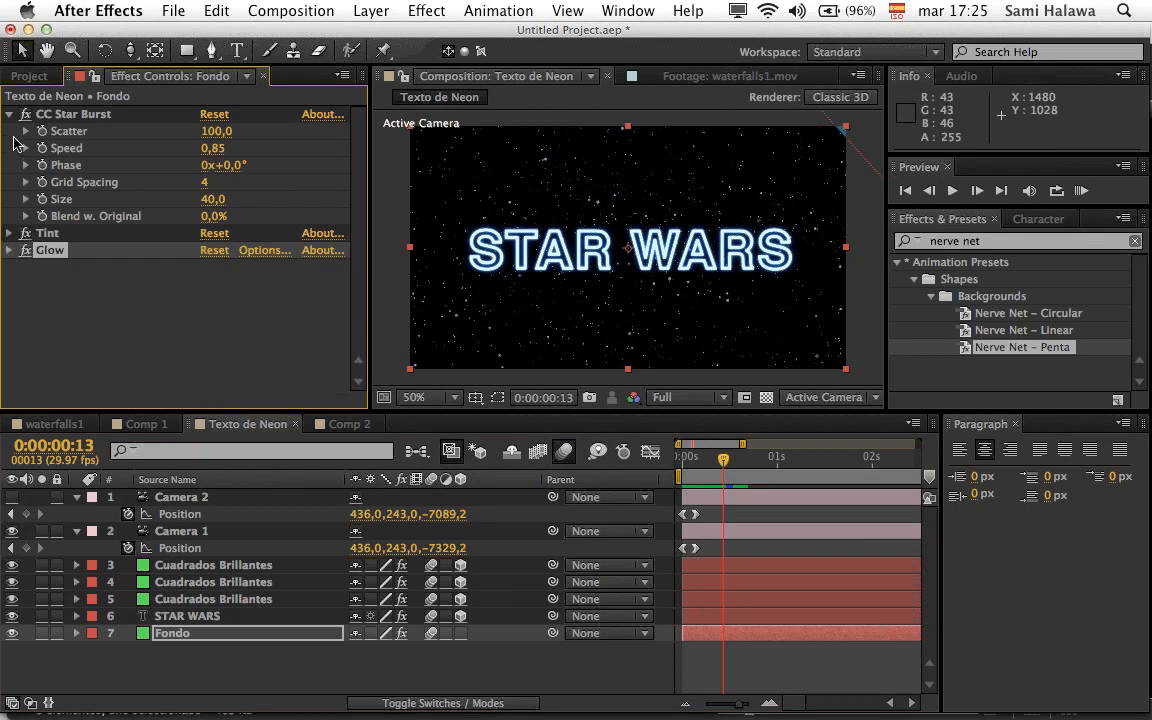
left_click(9, 114)
left_click(205, 9)
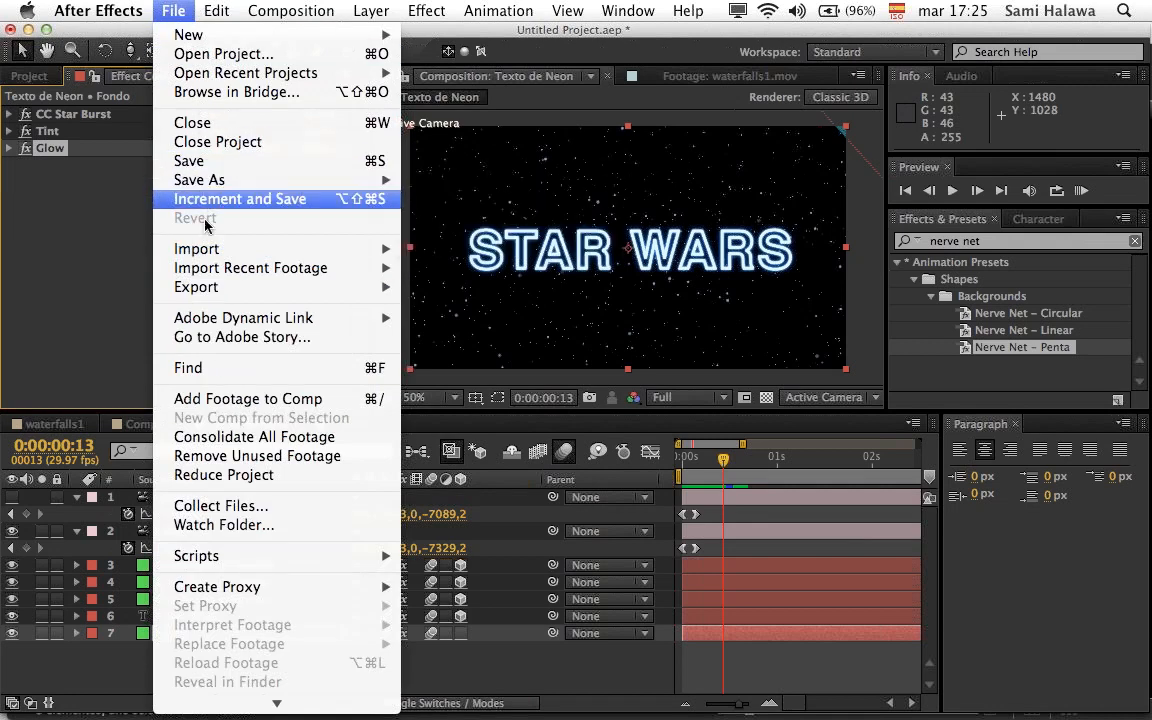
left_click(100, 318)
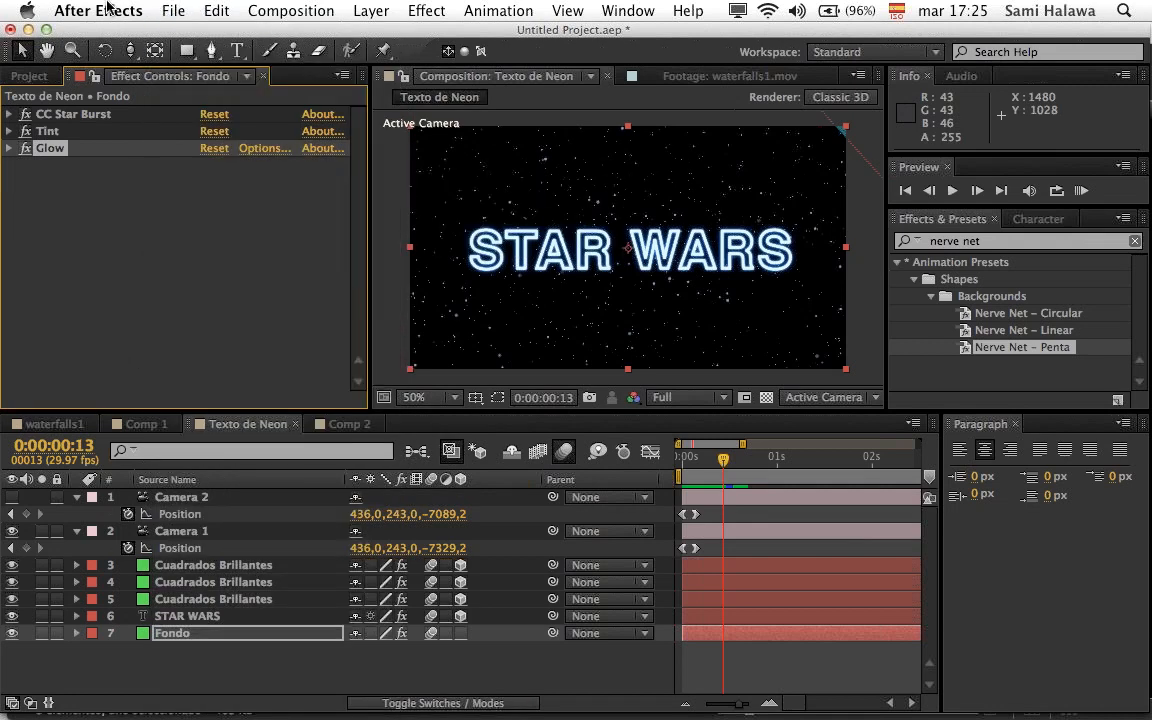
left_click(9, 114)
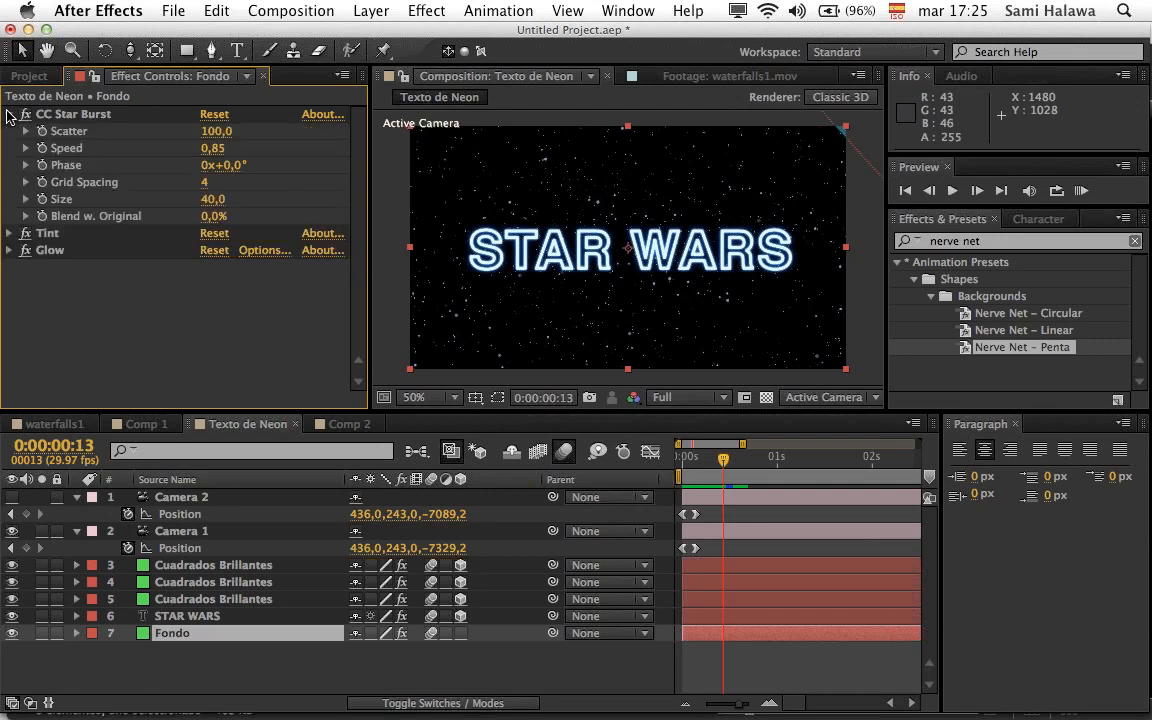
left_click(9, 114)
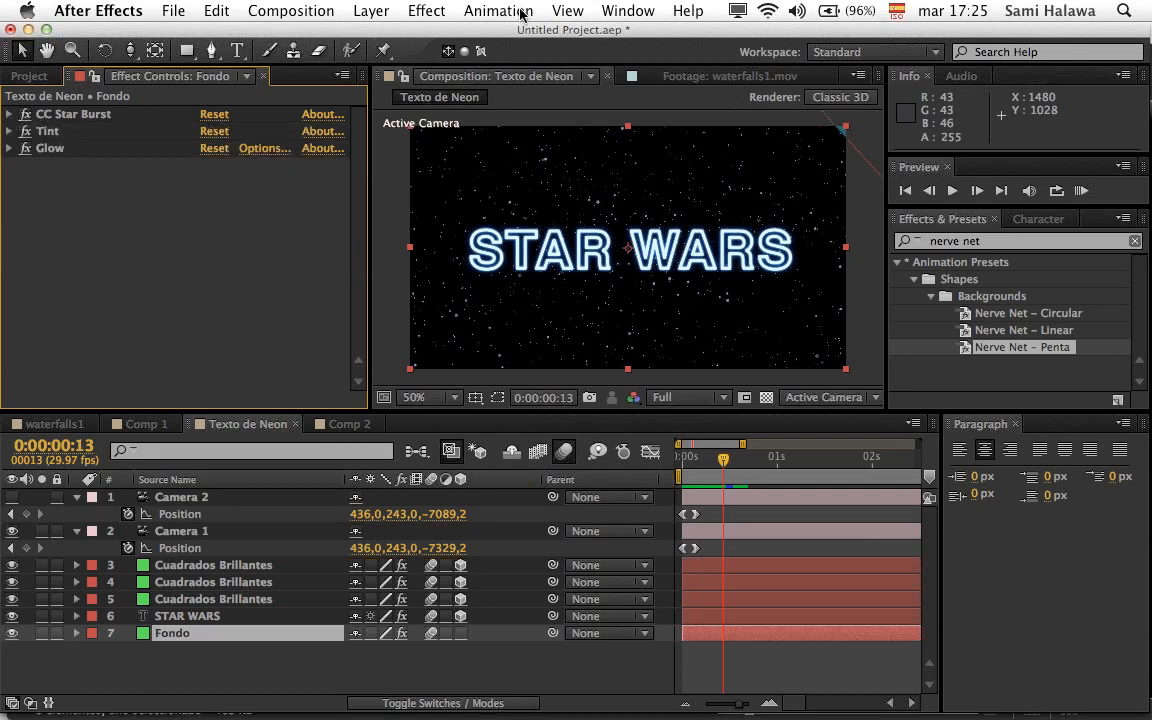
left_click(188, 8)
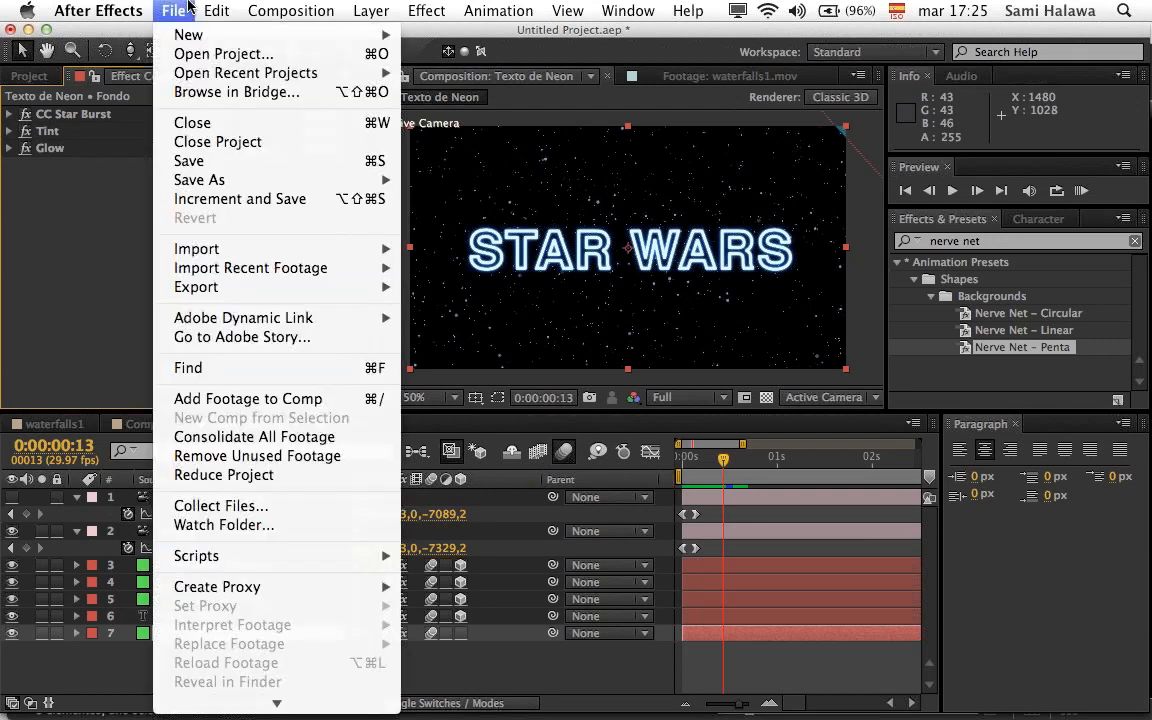
mouse_move(239, 258)
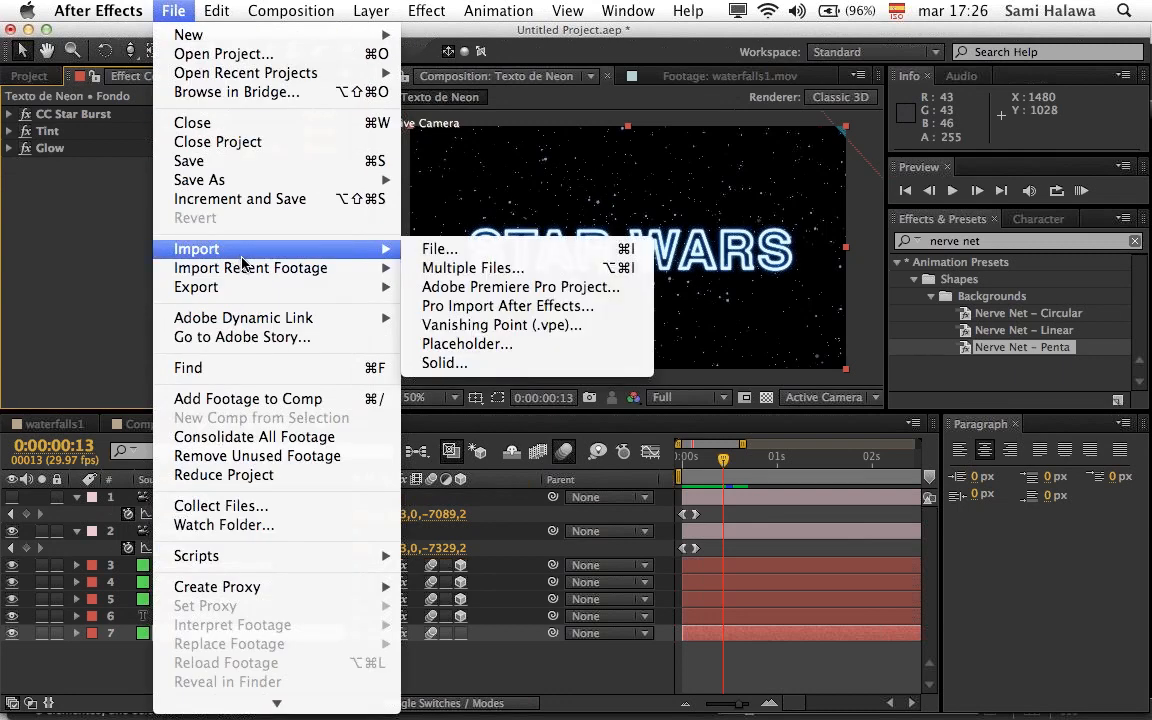
mouse_move(264, 8)
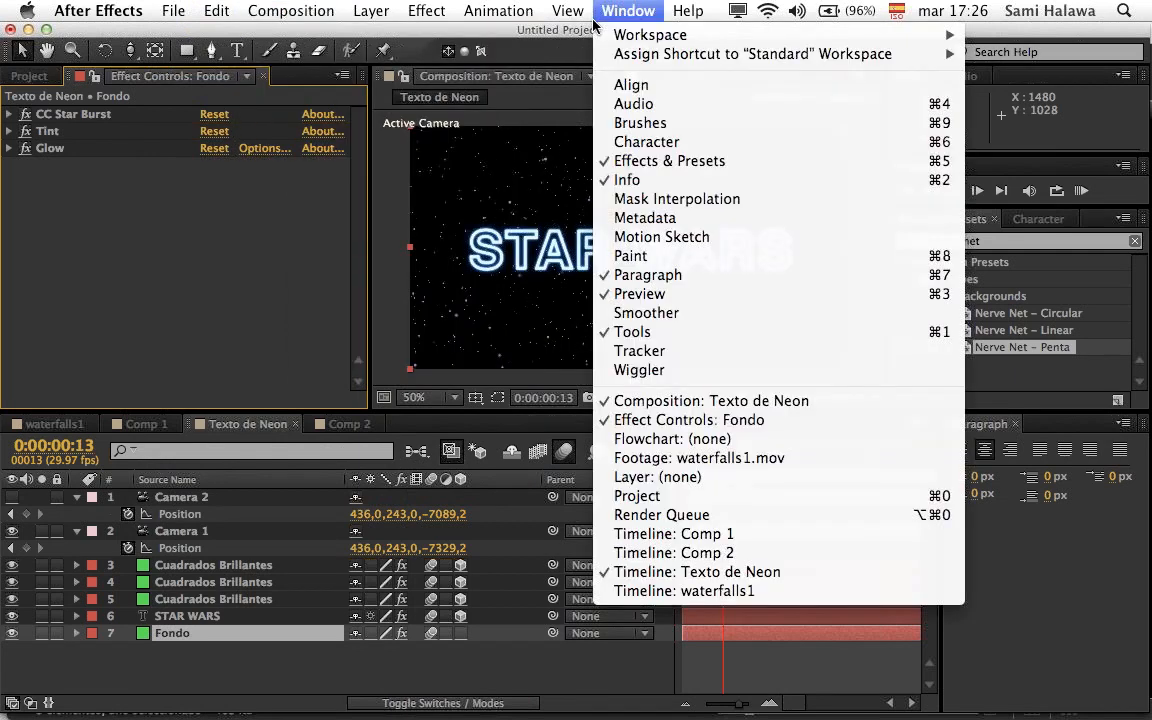
mouse_move(566, 11)
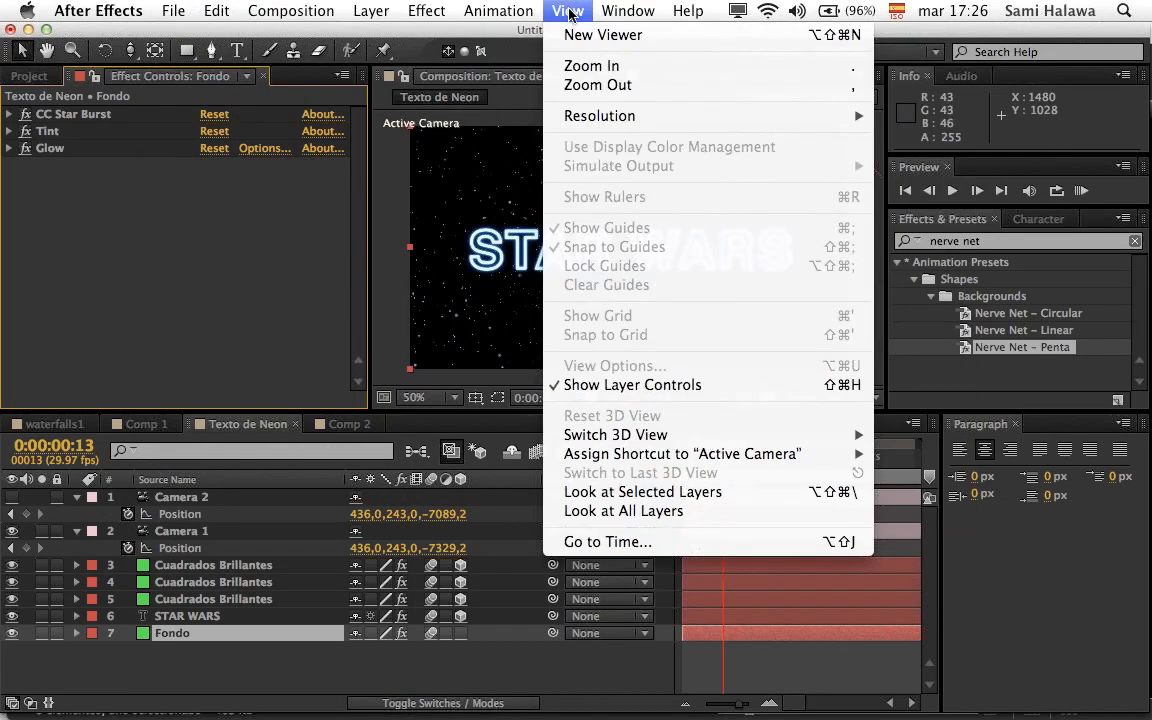
mouse_move(438, 14)
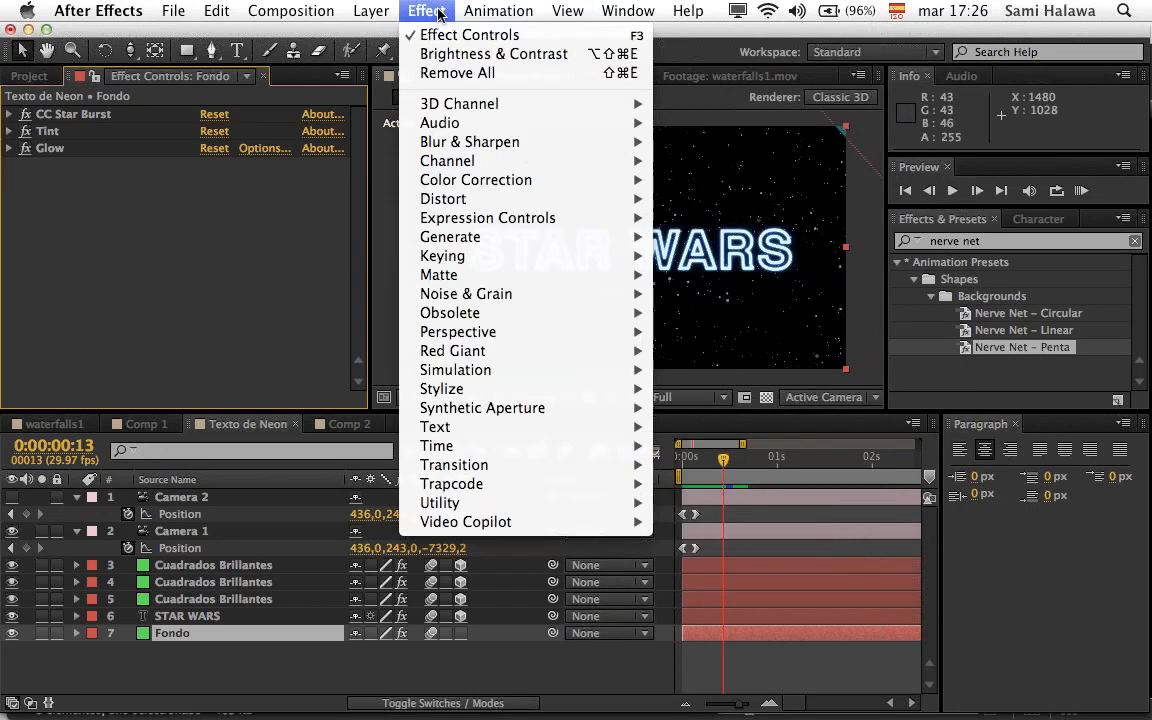
left_click(318, 278)
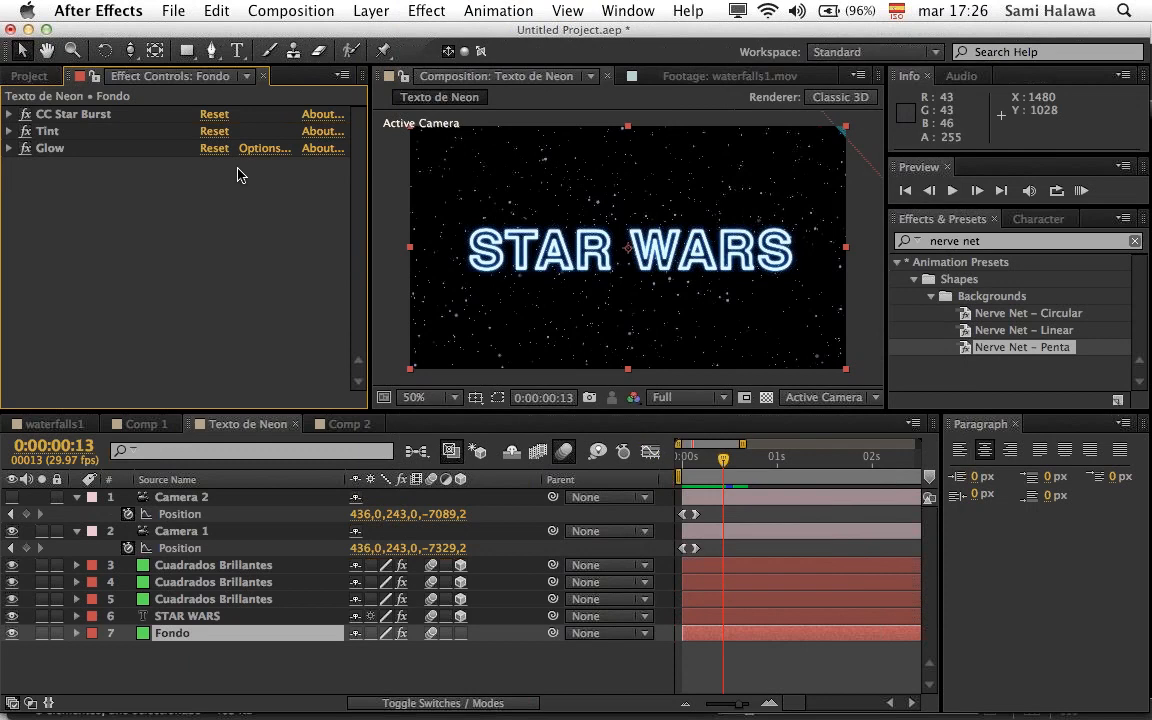
left_click(499, 10)
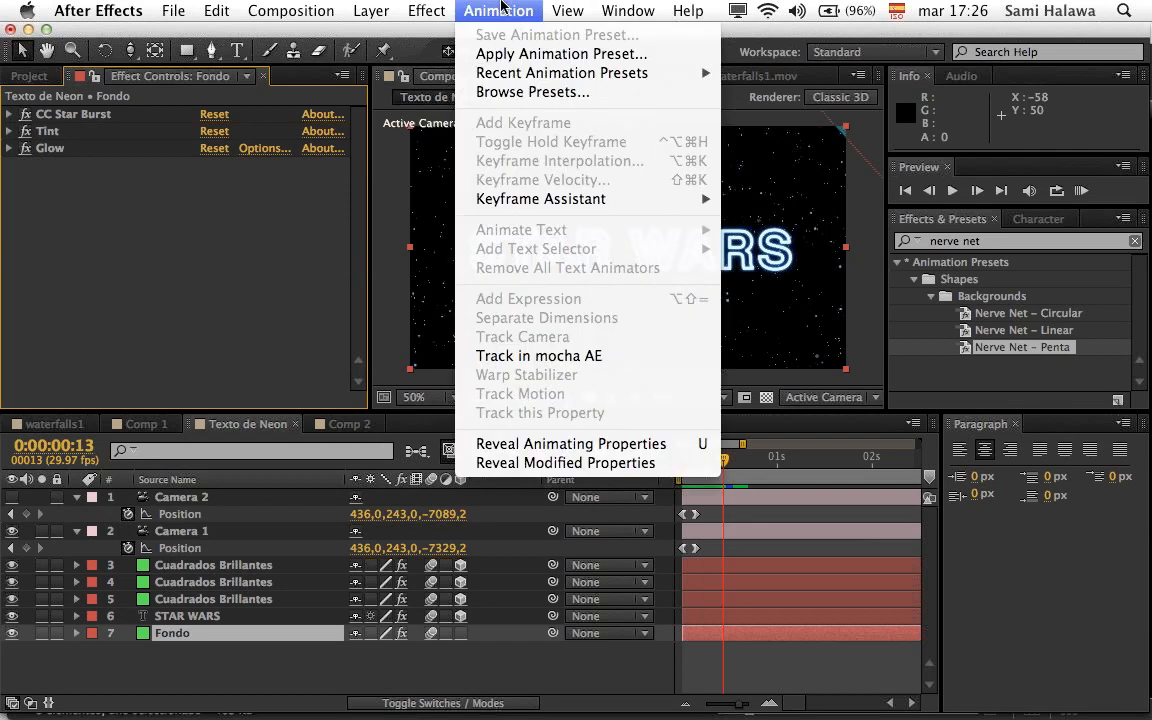
mouse_move(442, 5)
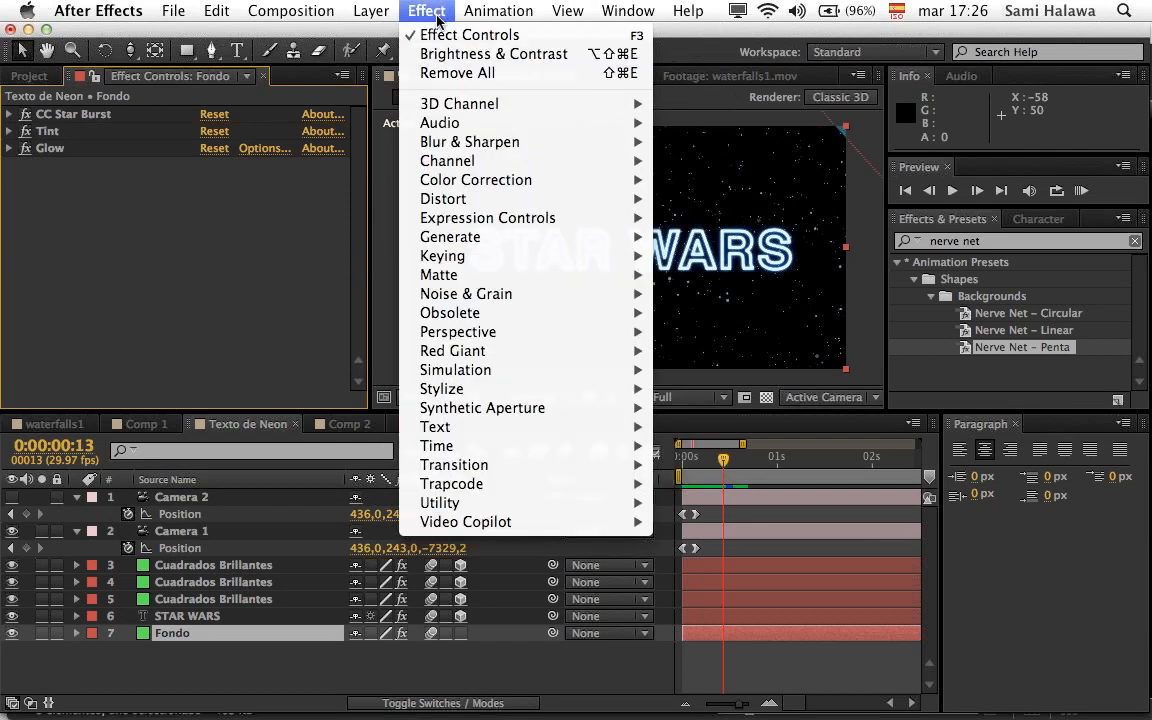
mouse_move(373, 10)
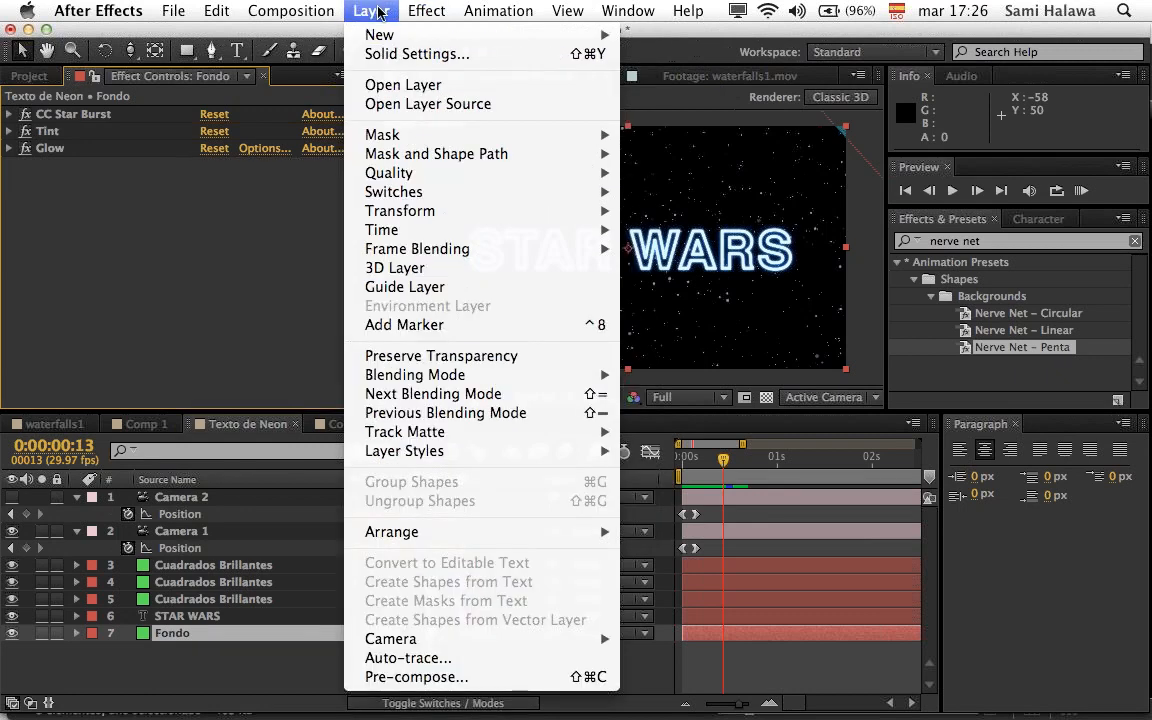
mouse_move(338, 8)
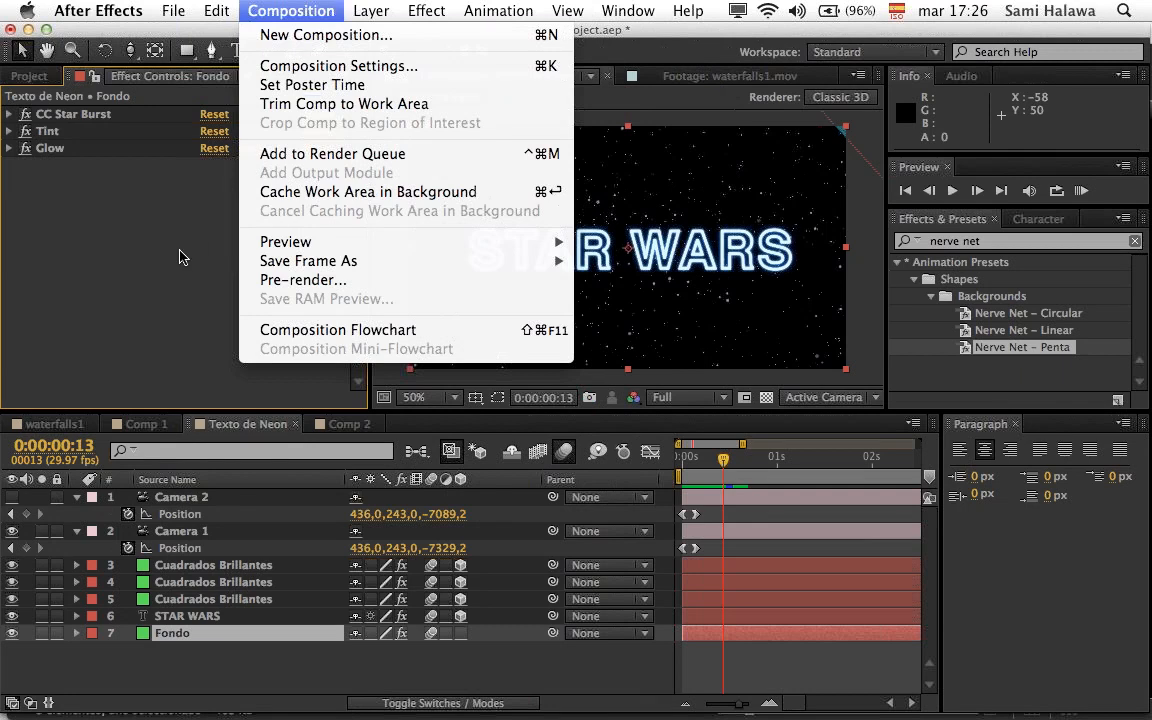
mouse_move(150, 8)
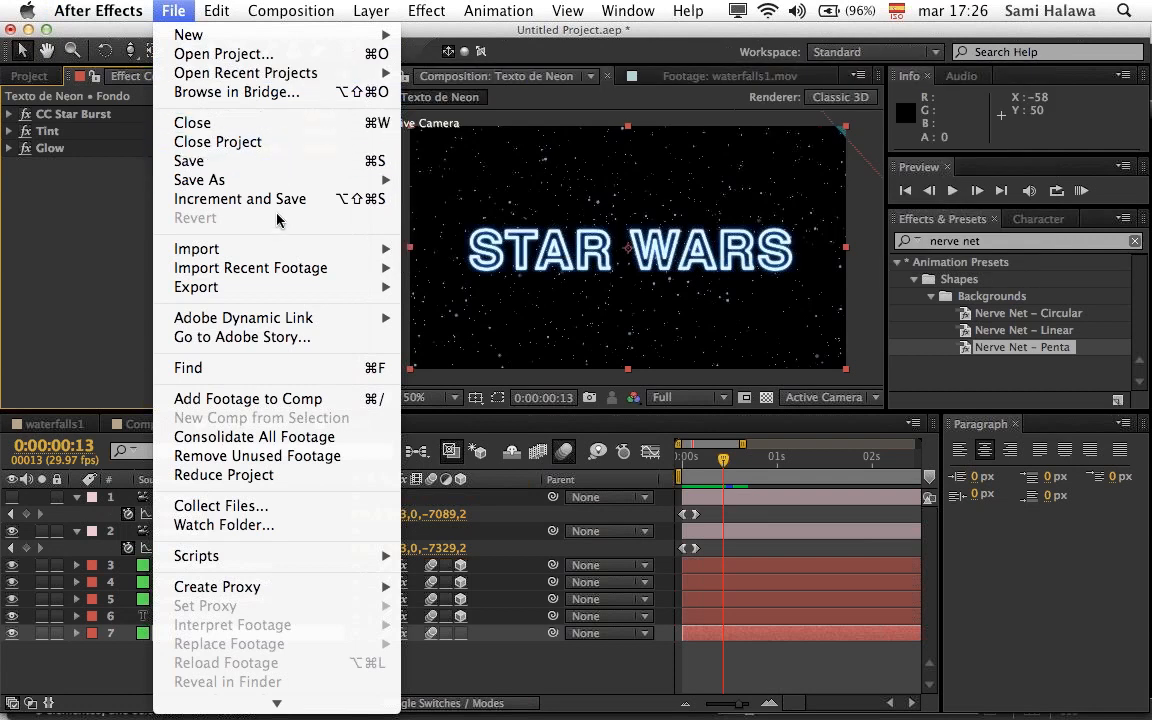
mouse_move(266, 187)
mouse_move(300, 288)
mouse_move(313, 317)
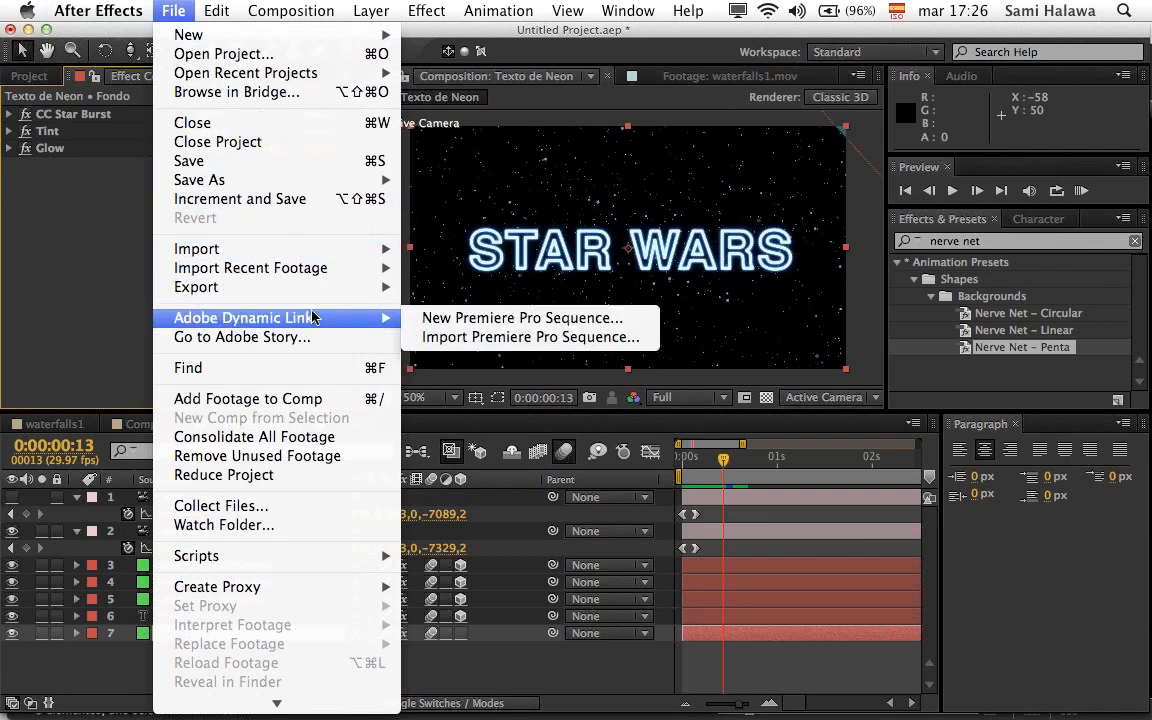
mouse_move(323, 566)
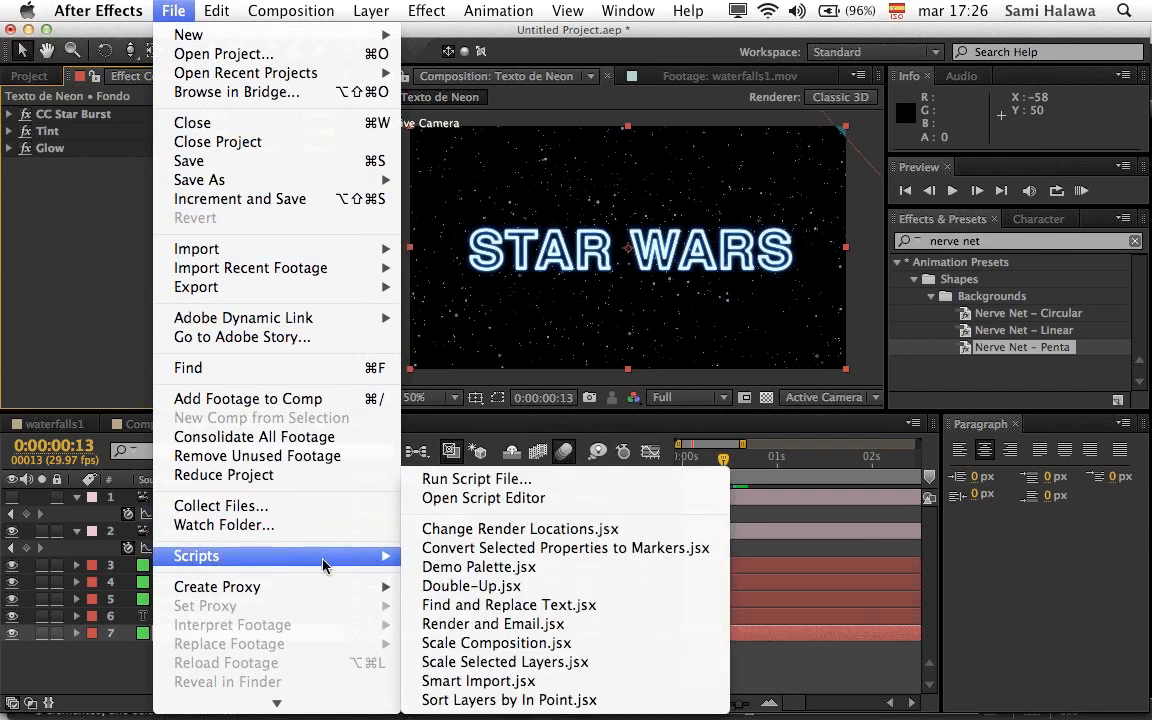
mouse_move(343, 716)
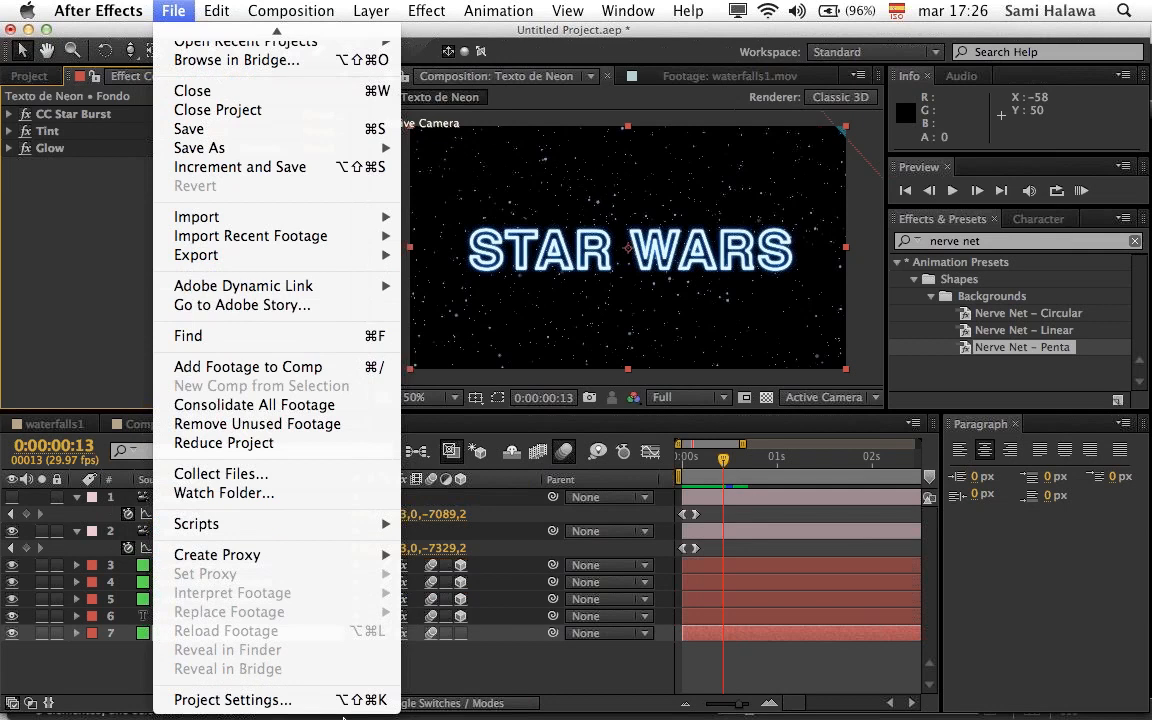
mouse_move(237, 8)
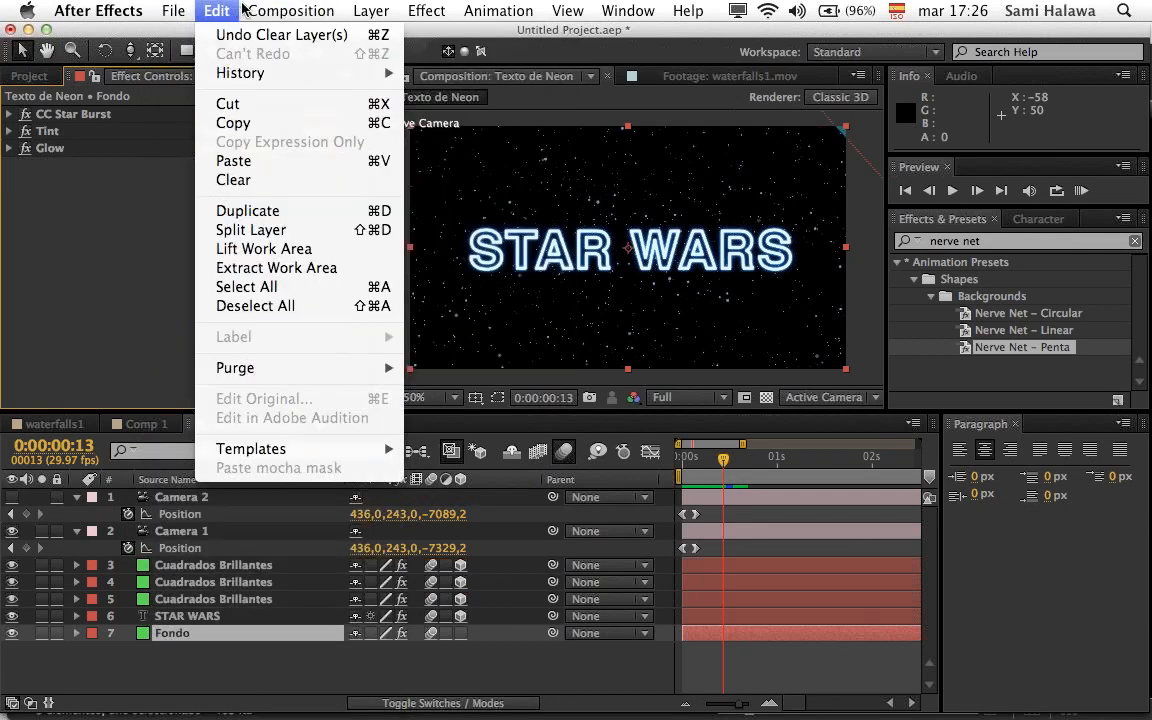
mouse_move(413, 20)
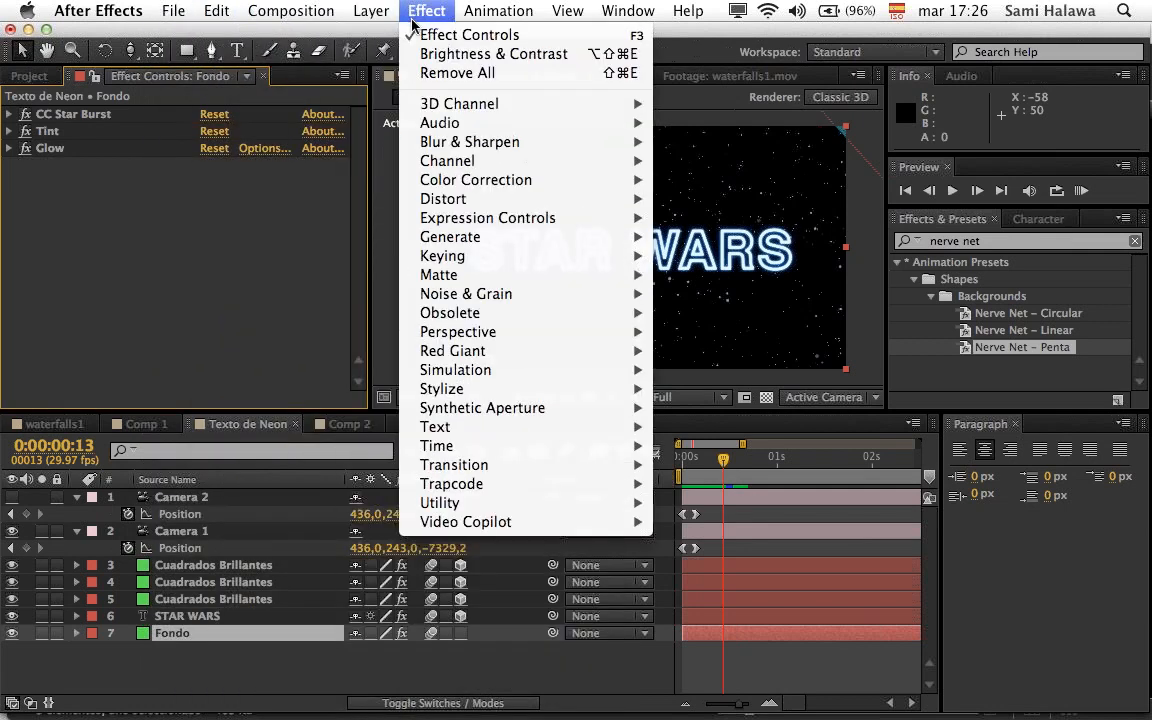
mouse_move(476, 21)
mouse_move(503, 72)
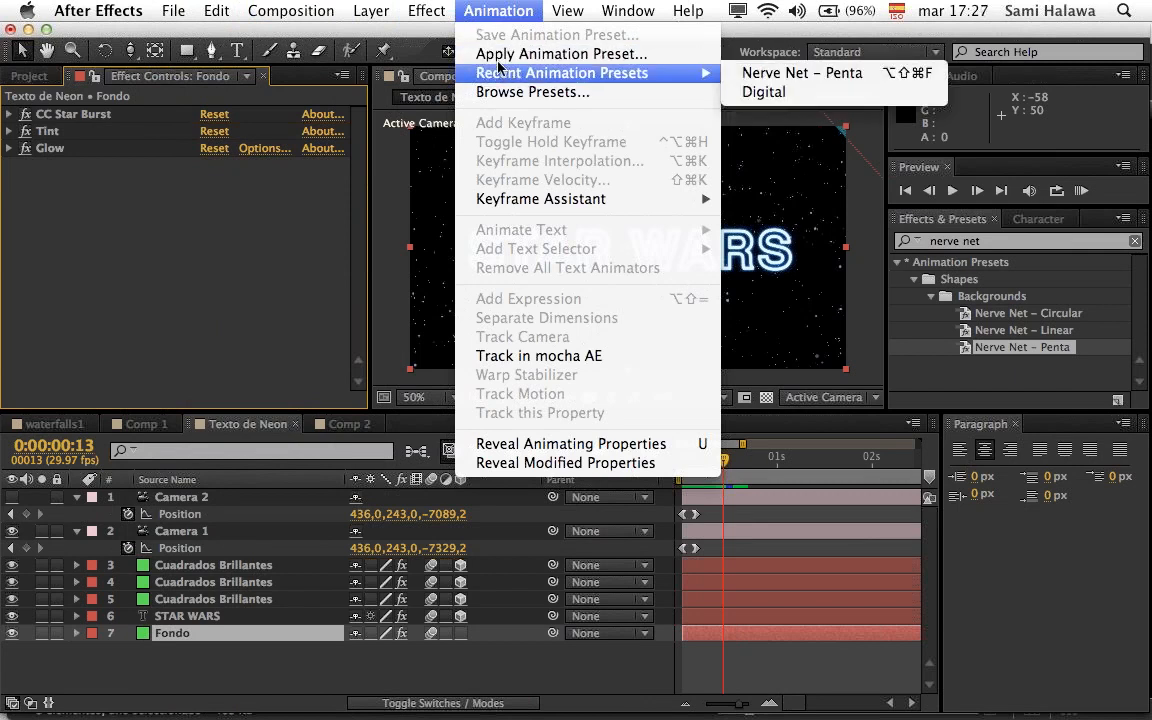
left_click(150, 240)
Step: Open the Save Animation Preset dialog for Fondo's CC Star Burst, Tint and Glow effects, check its file format options, and cancel it
left_click(70, 114)
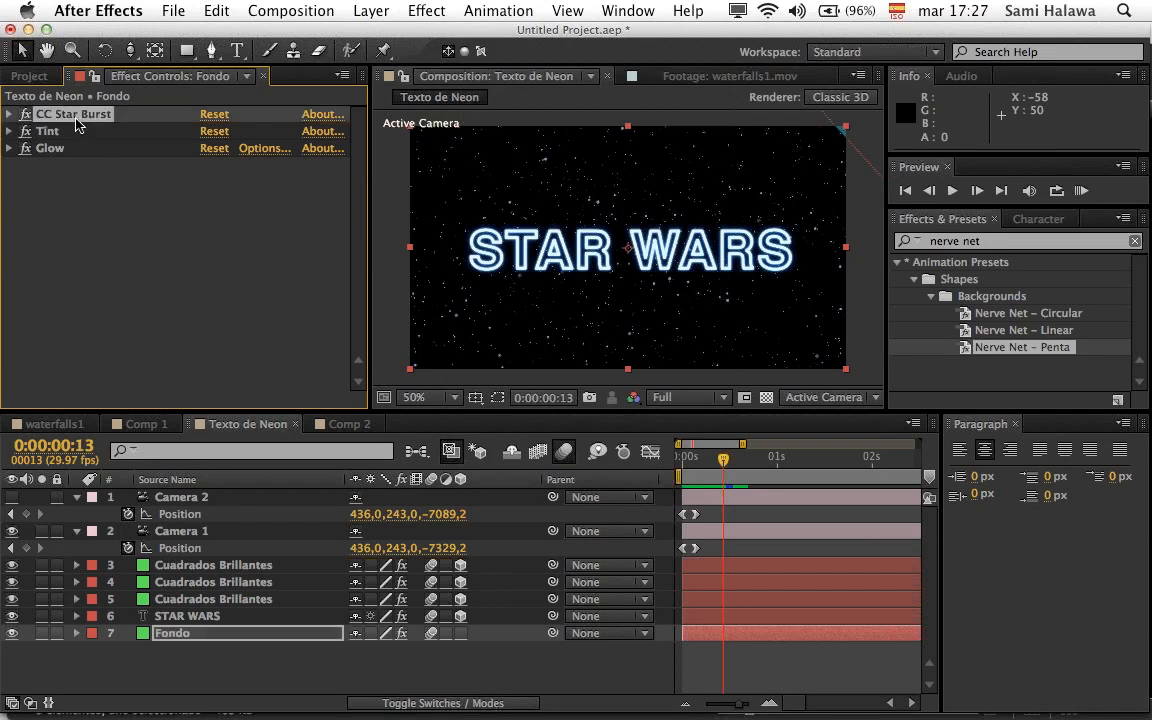
left_click(57, 147, "shift")
left_click(520, 10)
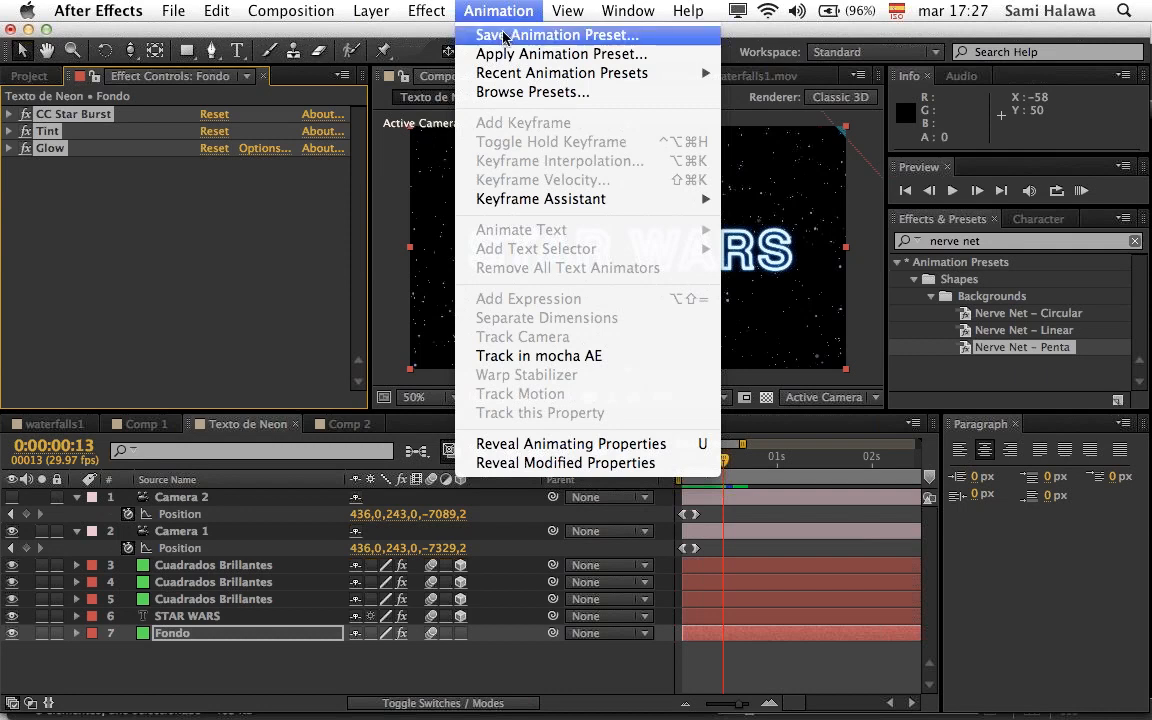
left_click(498, 35)
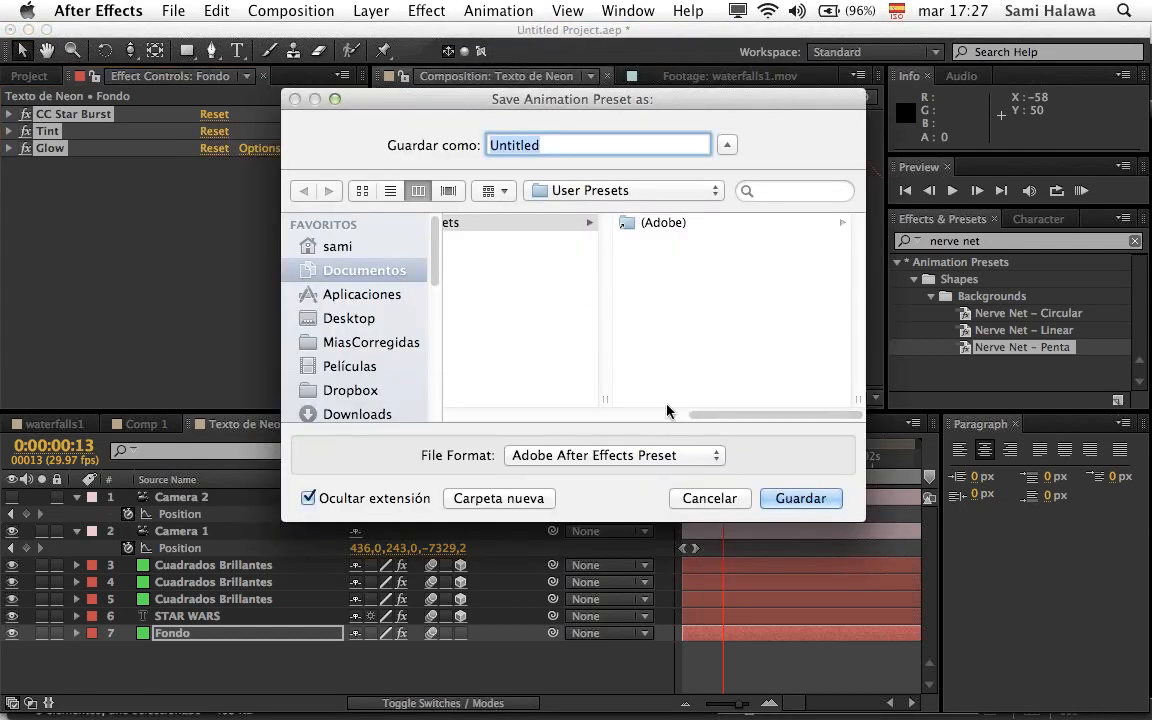
left_click(650, 458)
left_click(692, 497)
left_click(168, 229)
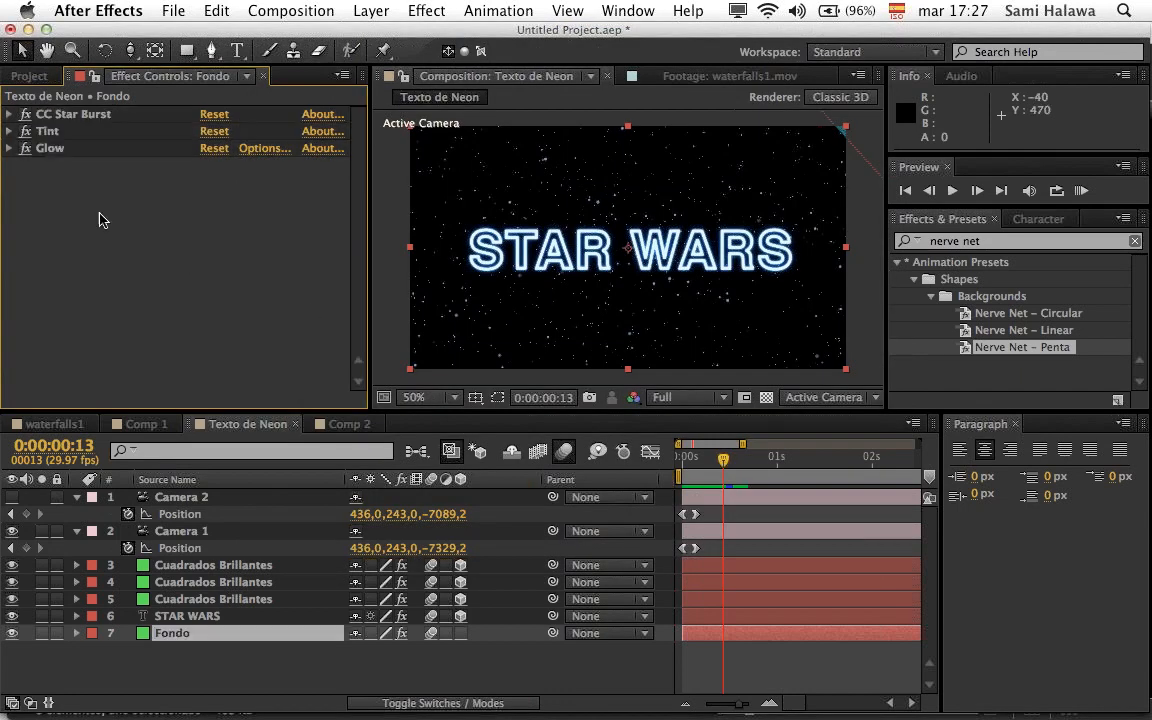
Step: Select the CC Star Burst, Tint and Glow effects on the Fondo layer together and review the animation preset commands
left_click(57, 117)
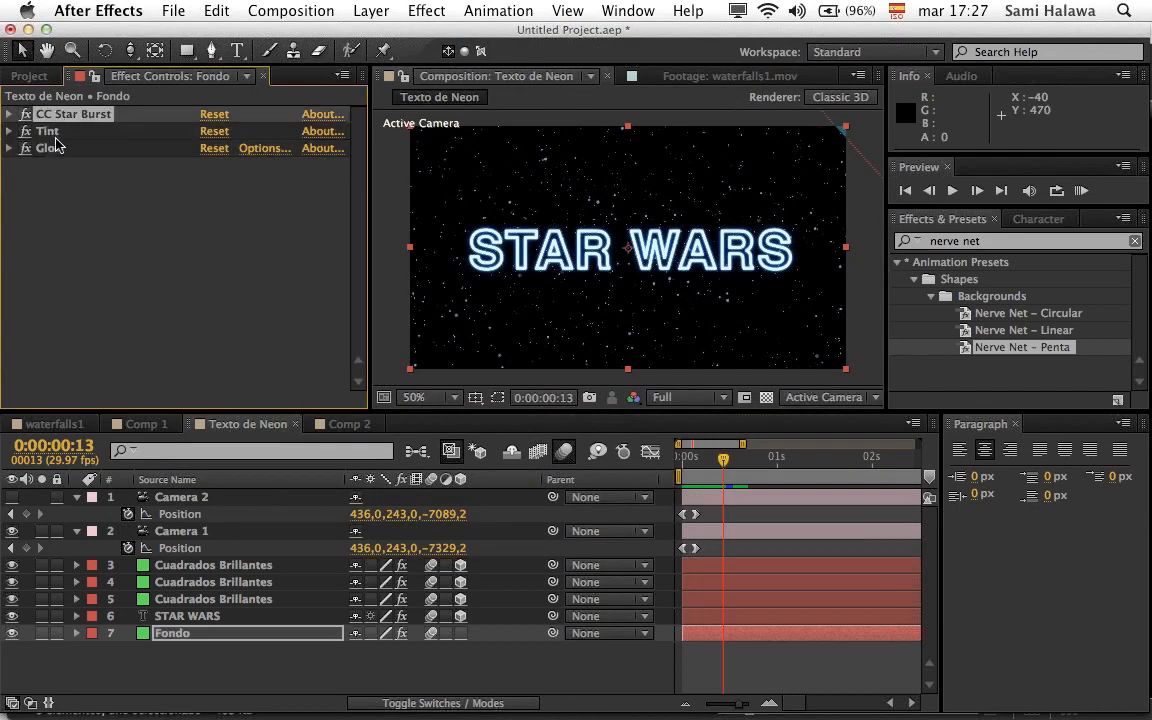
left_click(47, 147, "shift")
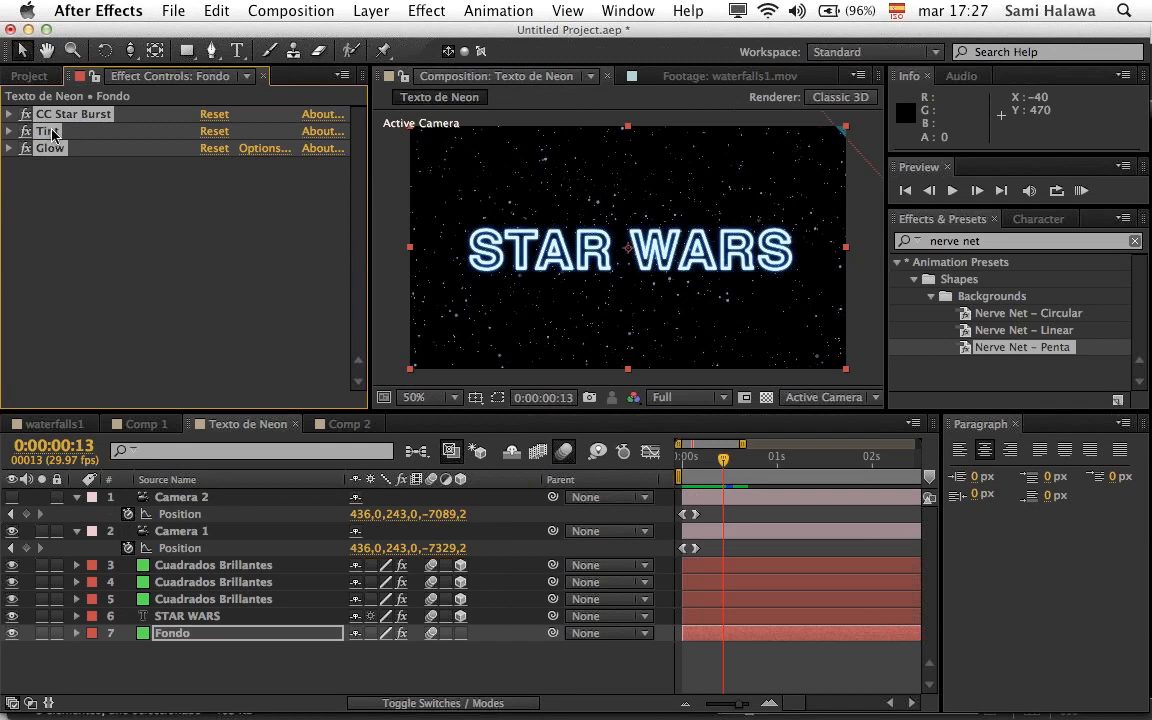
left_click(565, 10)
mouse_move(498, 10)
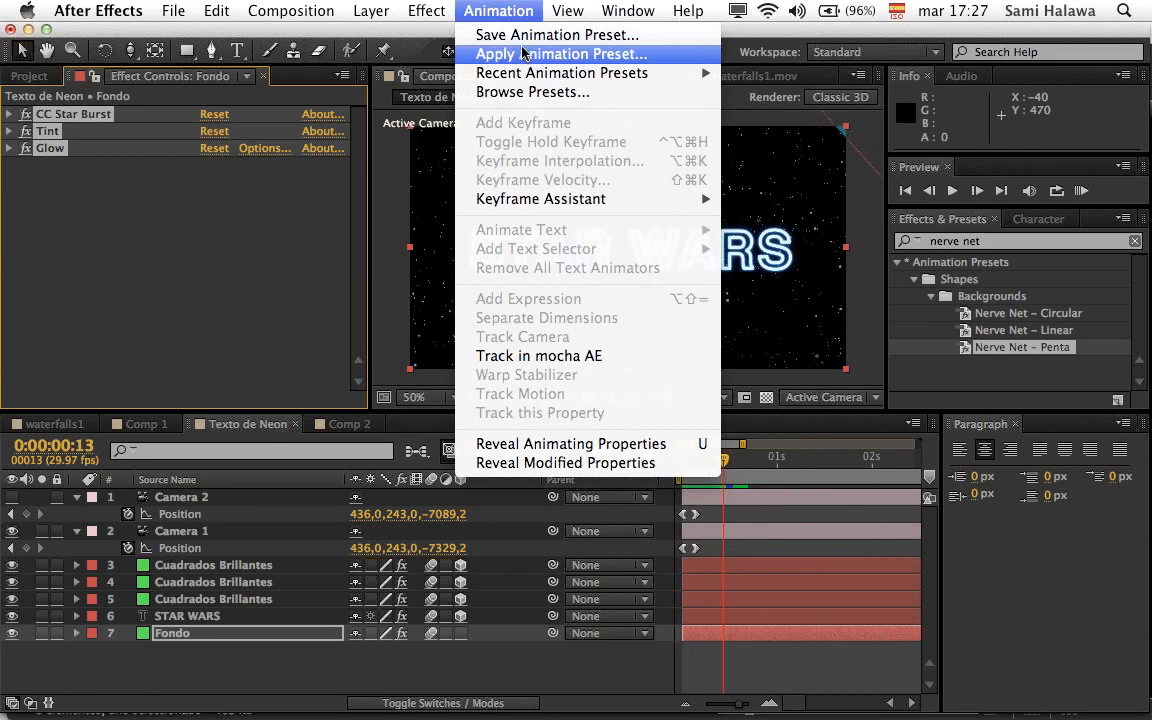
left_click(292, 265)
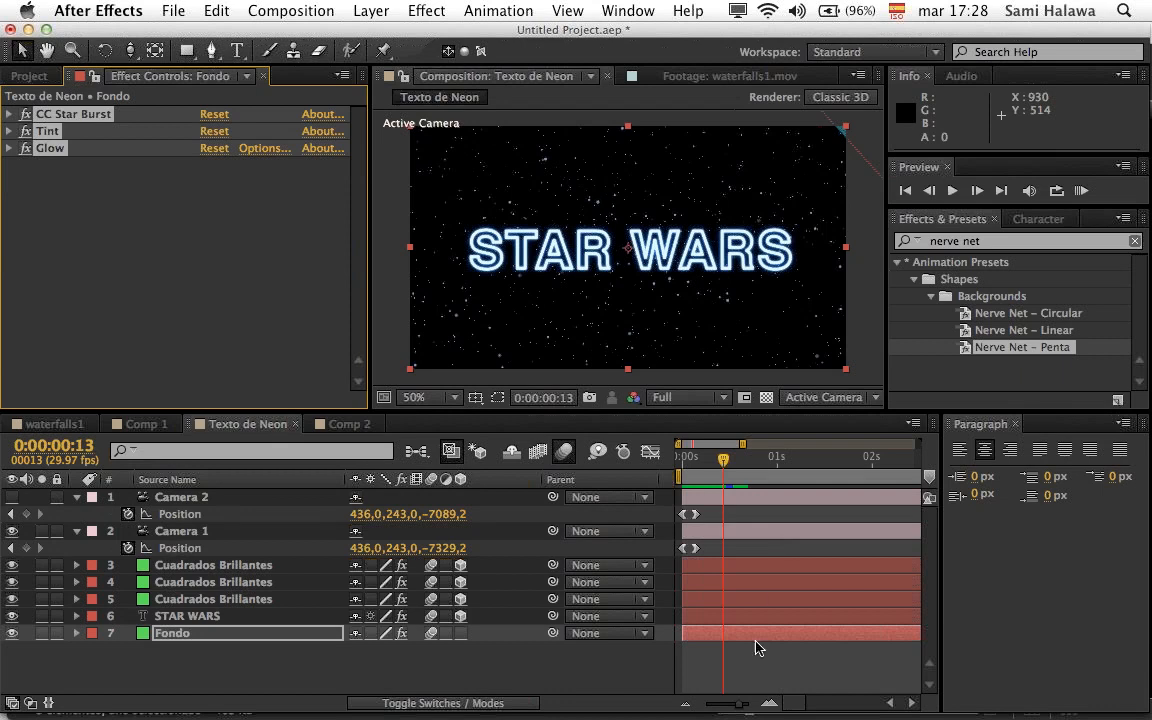
Step: Set the Texto de Neon work area to run from the start of the composition to about two seconds
left_click_drag(709, 702, 689, 699)
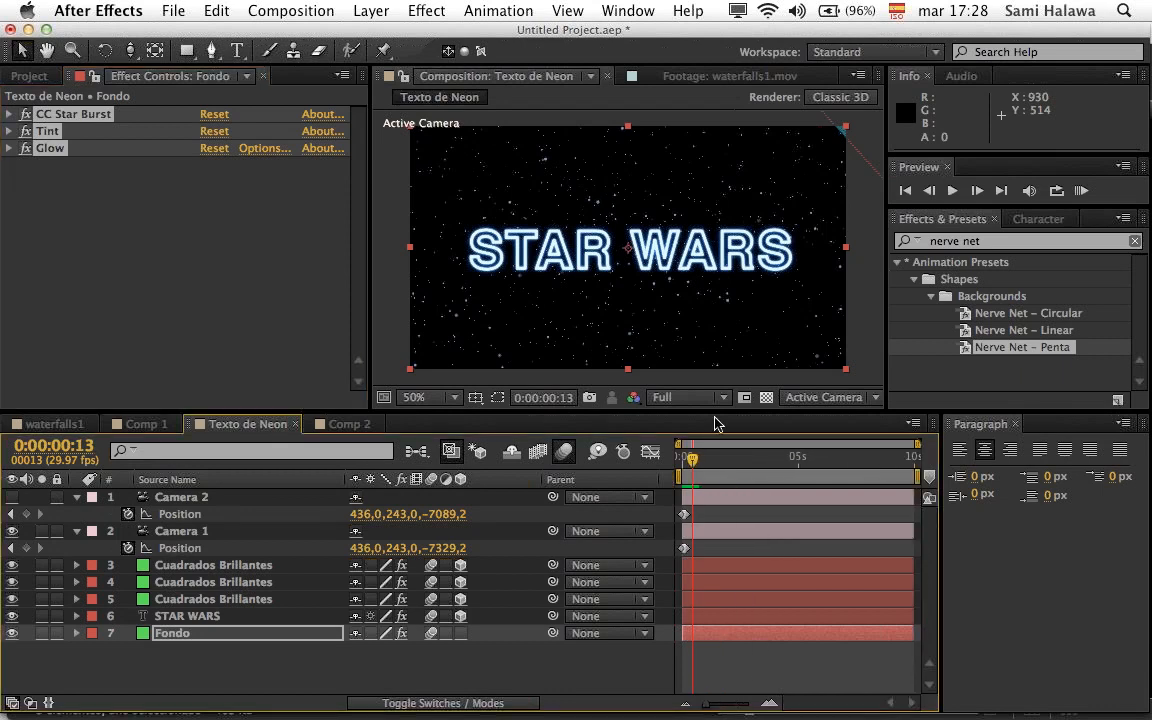
left_click(807, 460)
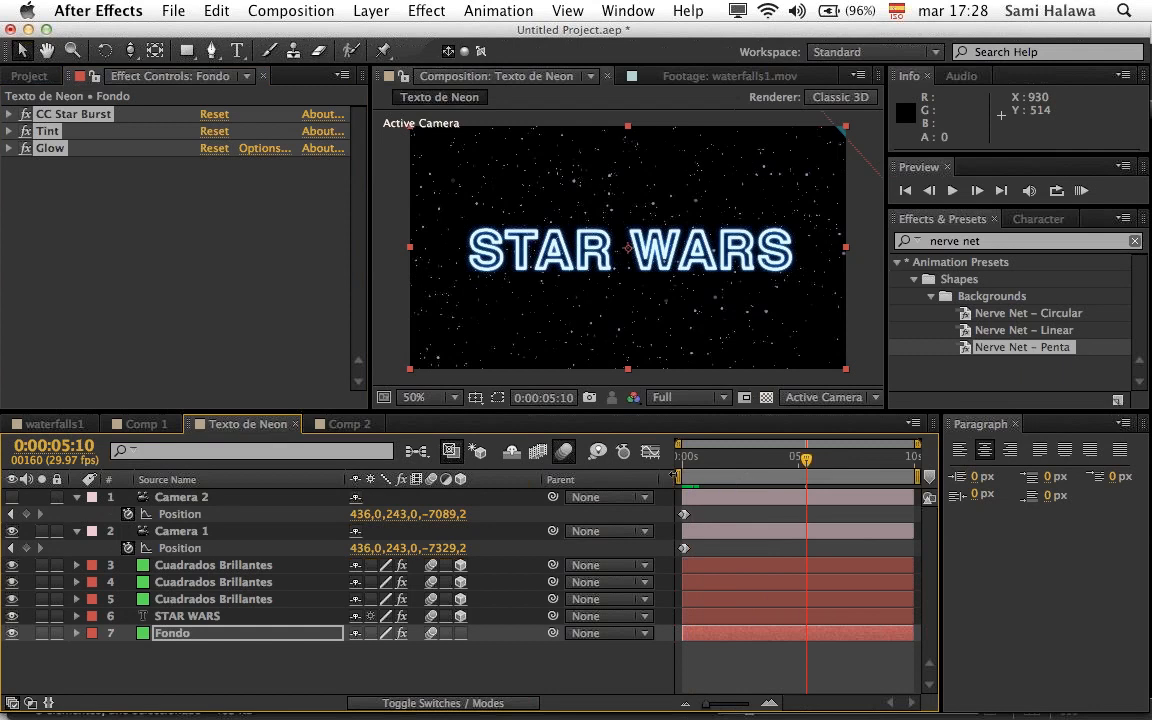
left_click_drag(682, 476, 726, 476)
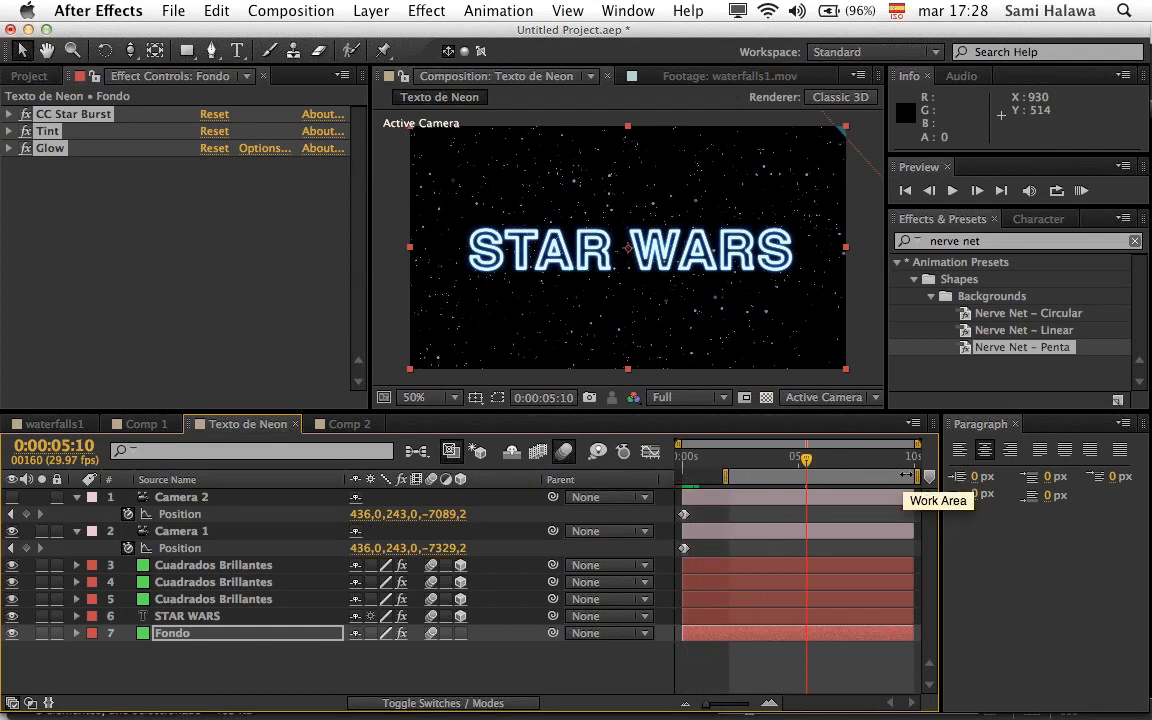
left_click_drag(917, 476, 765, 476)
mouse_move(718, 703)
left_mouse_down()
mouse_move(738, 700)
mouse_move(725, 702)
left_mouse_up()
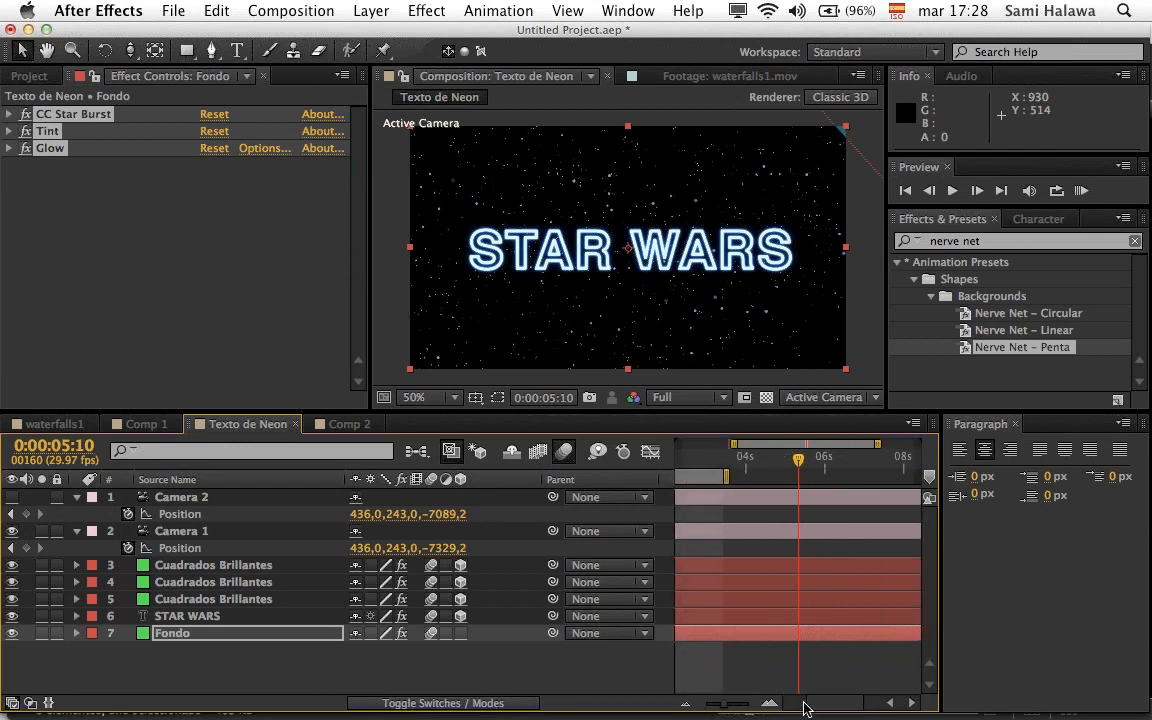
left_click_drag(808, 703, 768, 702)
mouse_move(800, 476)
left_mouse_down()
mouse_move(722, 476)
mouse_move(769, 476)
left_mouse_up()
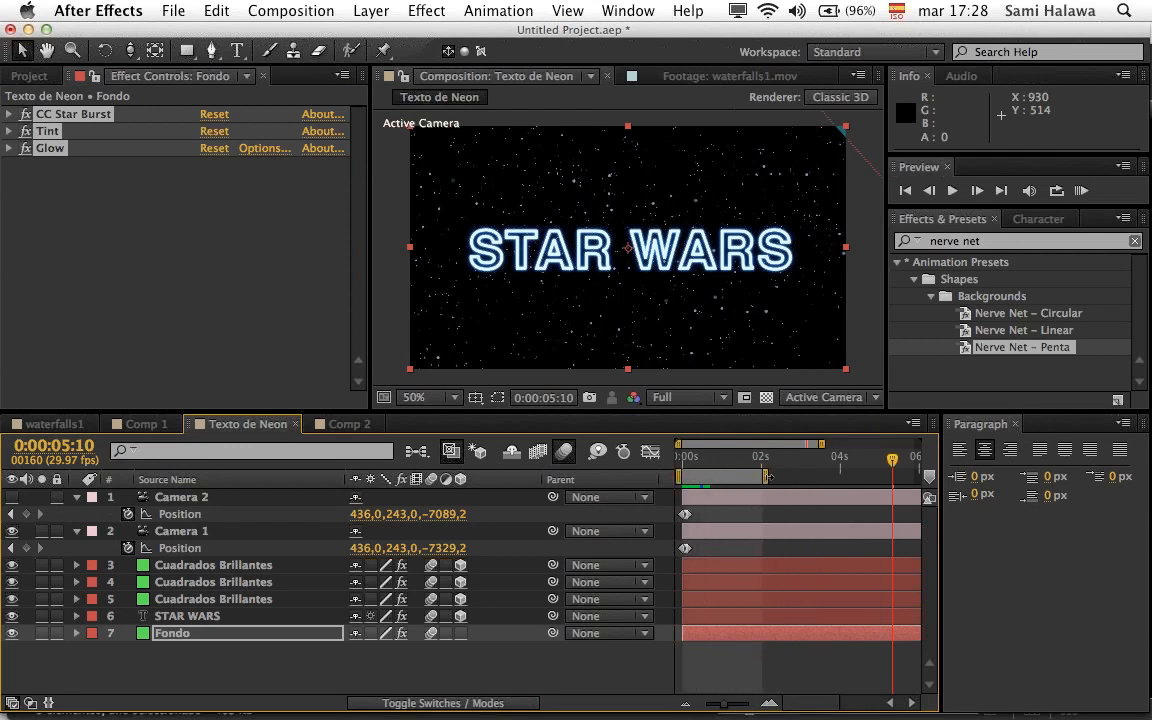
Step: Trim the Texto de Neon composition to its work area and scrub through it to 0:00:02:00
right_click(735, 472)
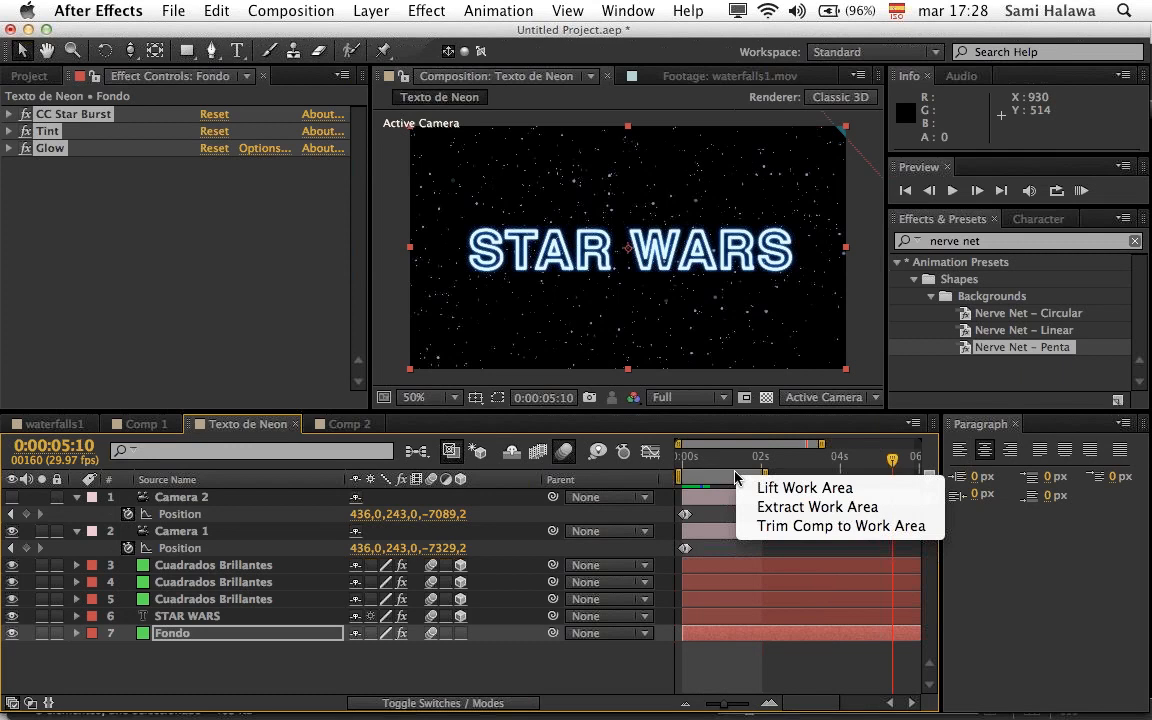
left_click(815, 527)
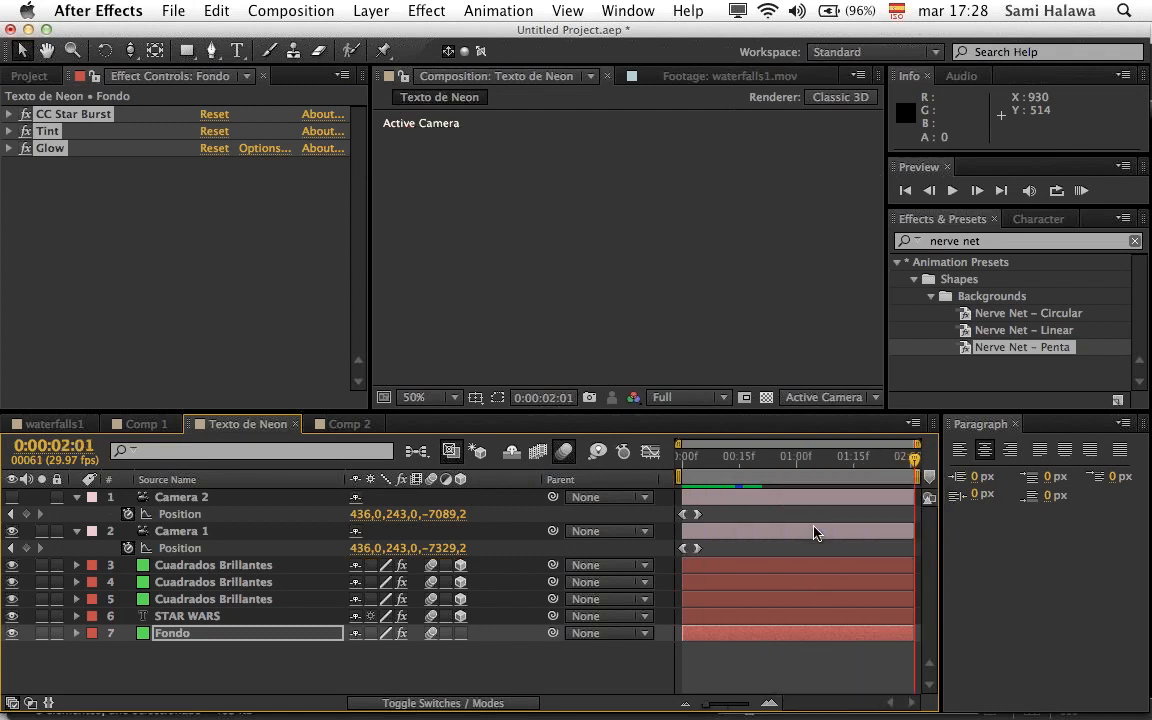
left_click_drag(747, 458, 952, 475)
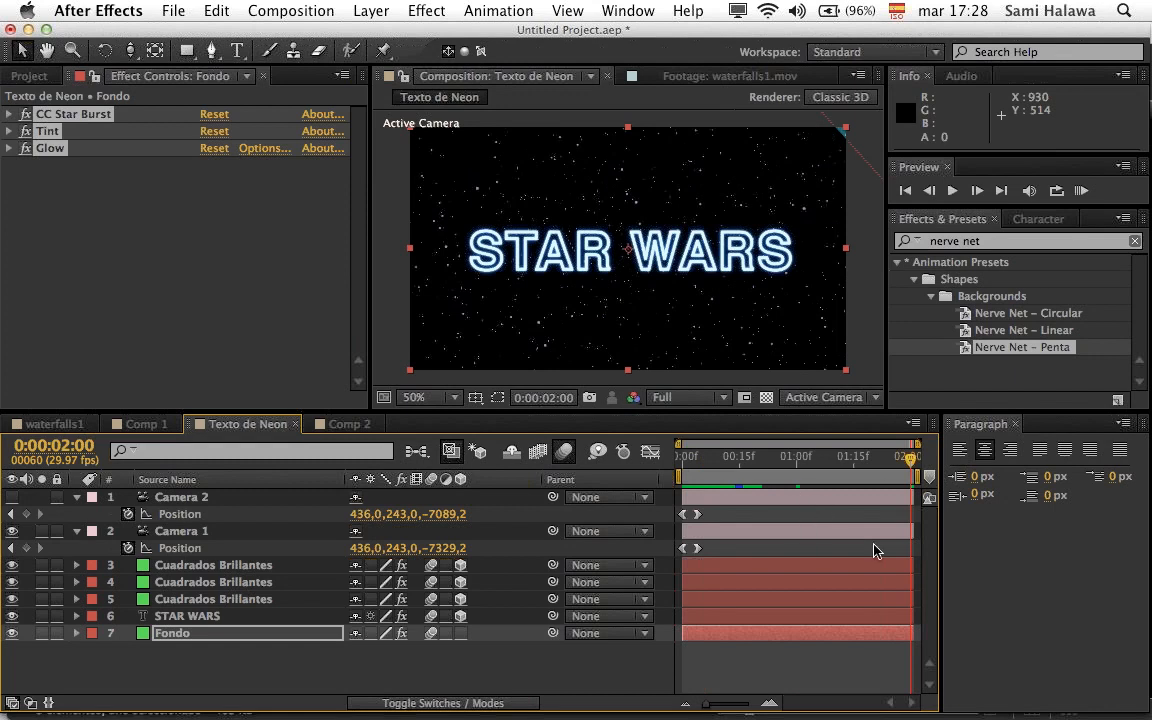
mouse_move(680, 476)
left_mouse_down()
mouse_move(830, 503)
mouse_move(527, 522)
left_mouse_up()
Step: Check the duration in the Composition Settings for Texto de Neon and cancel the dialog
left_click(273, 12)
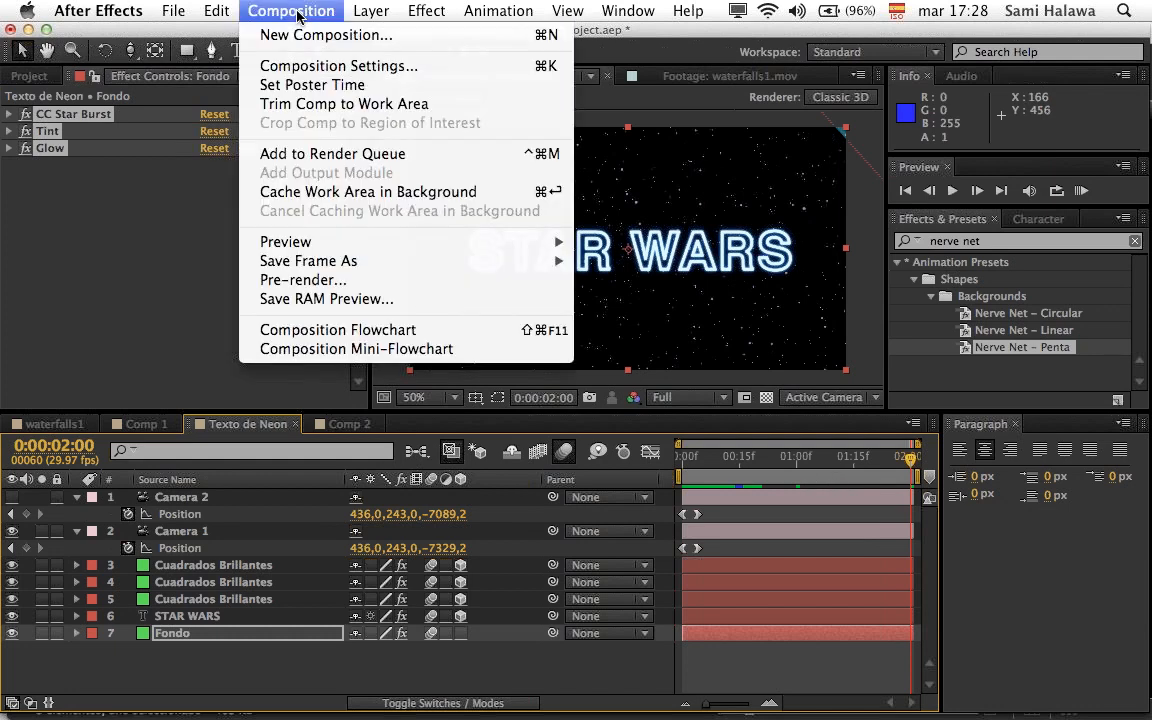
left_click(286, 65)
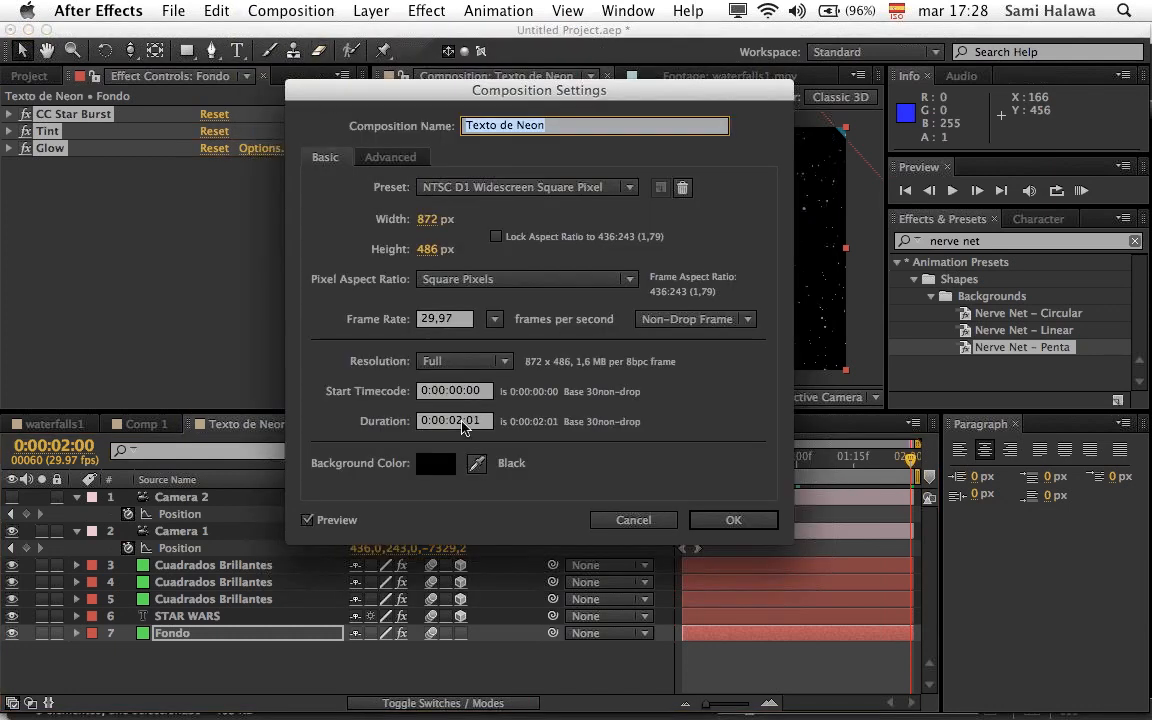
double_click(463, 422)
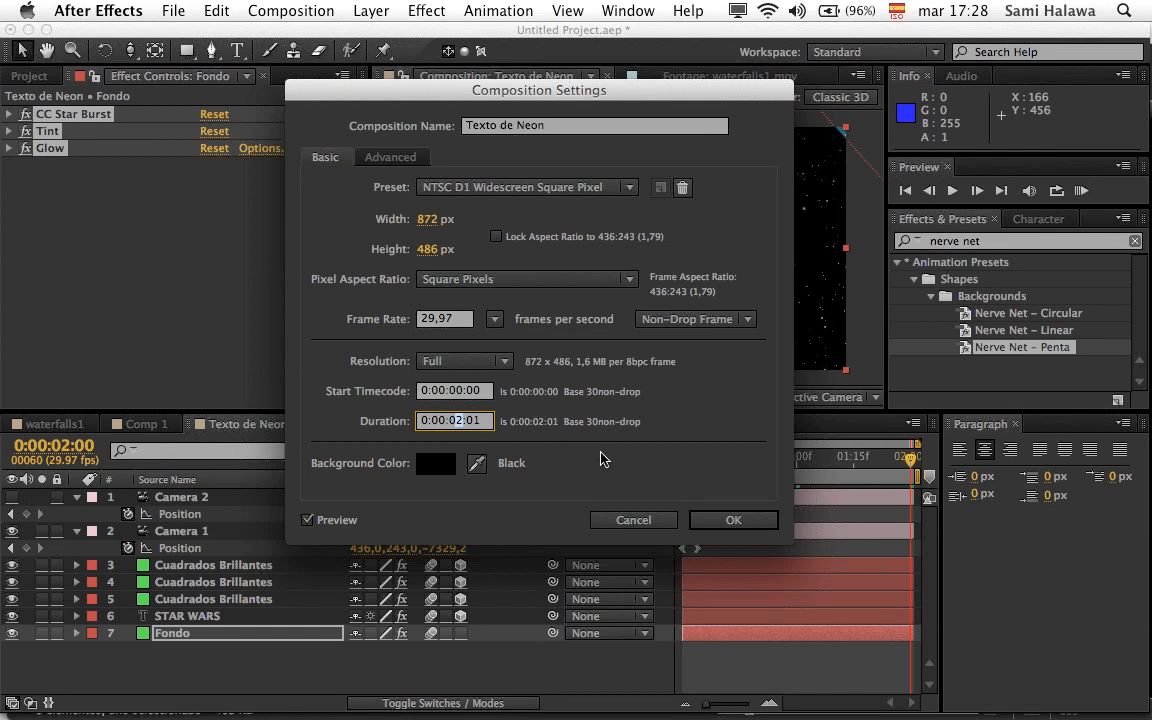
left_click(634, 519)
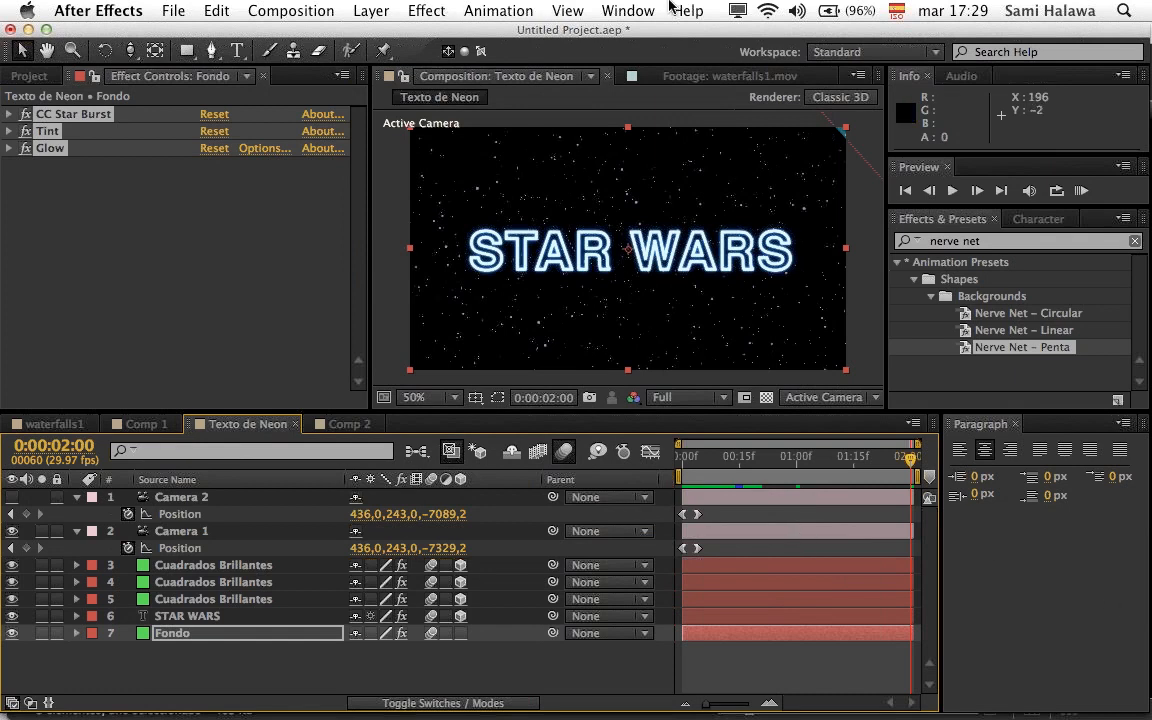
Step: Open the Render Queue and add Comp 2 from the project to it
left_click(635, 10)
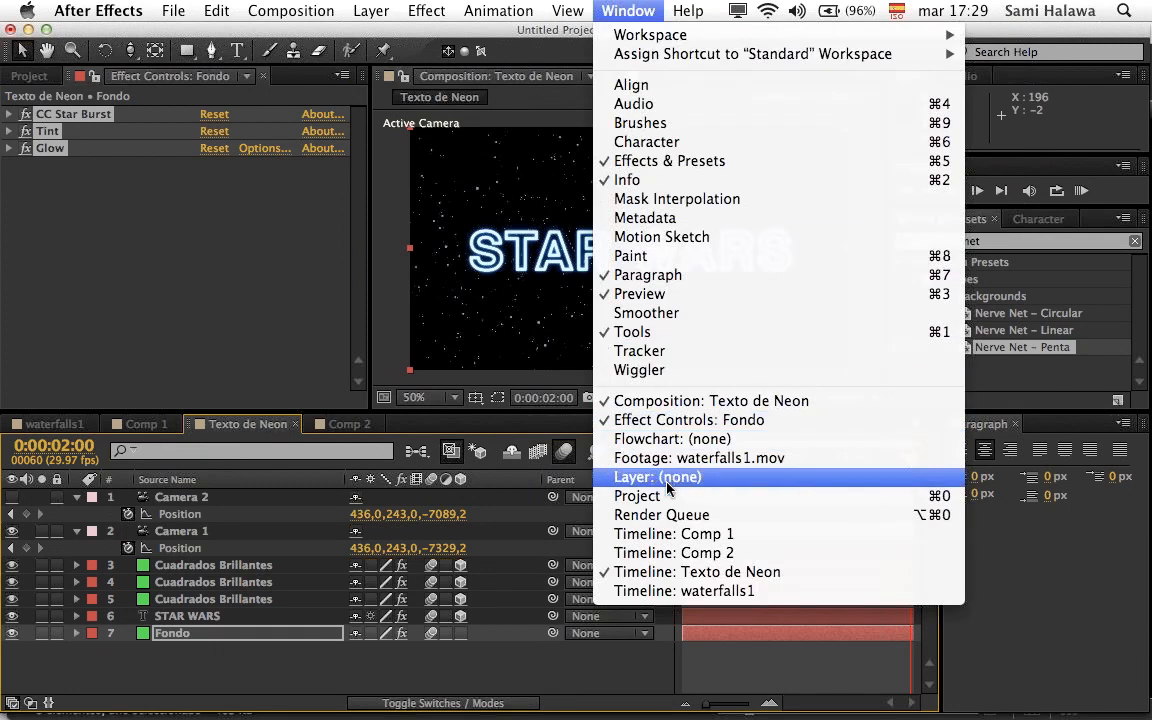
left_click(663, 514)
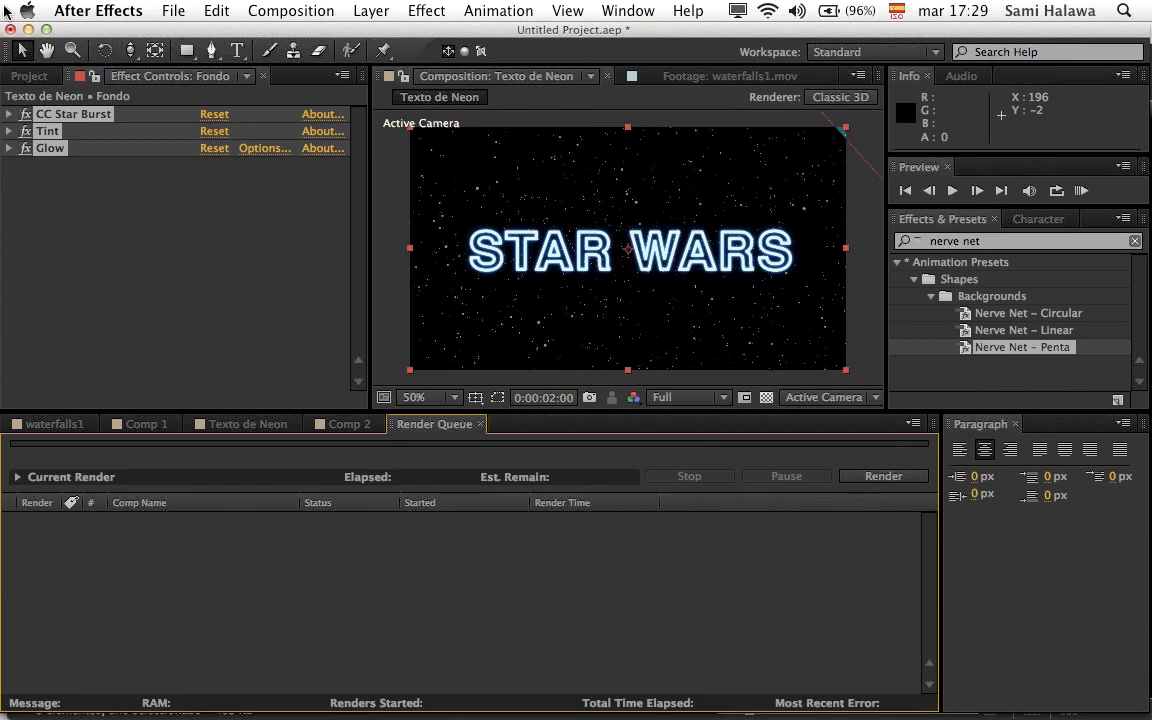
left_click(35, 76)
left_click_drag(65, 278, 90, 566)
Step: Review the Time Span options in Comp 2's Render Settings, try Length of Comp, and cancel the dialog
left_click(157, 538)
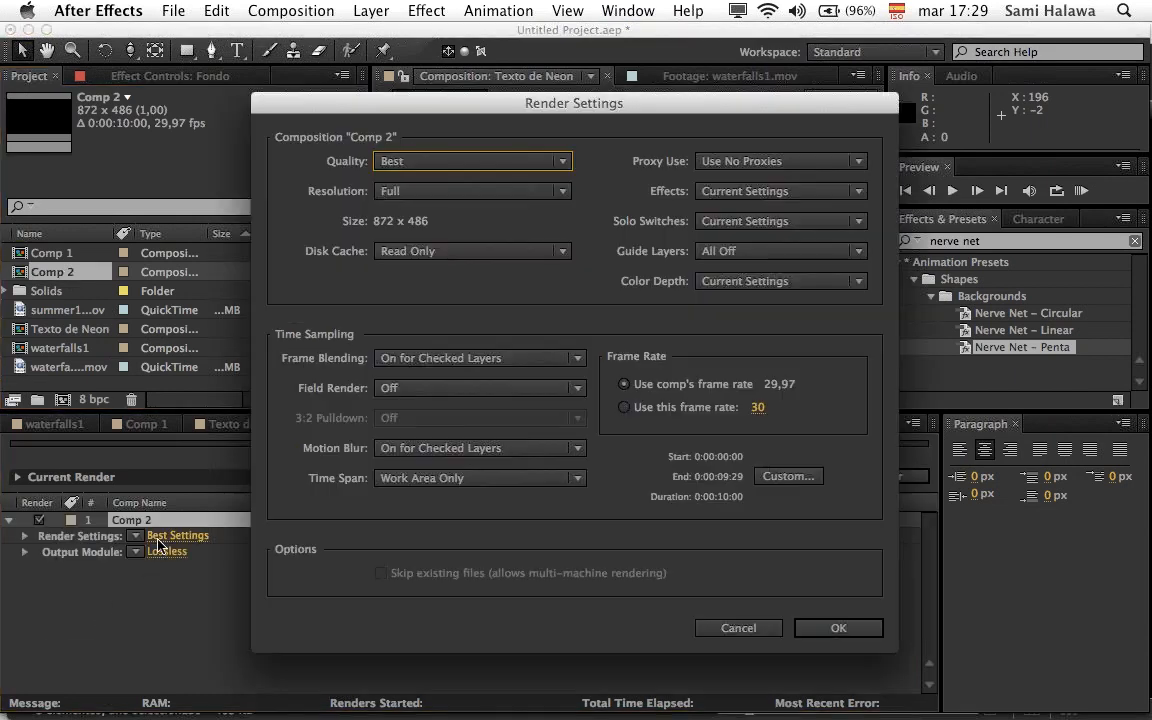
left_click(448, 482)
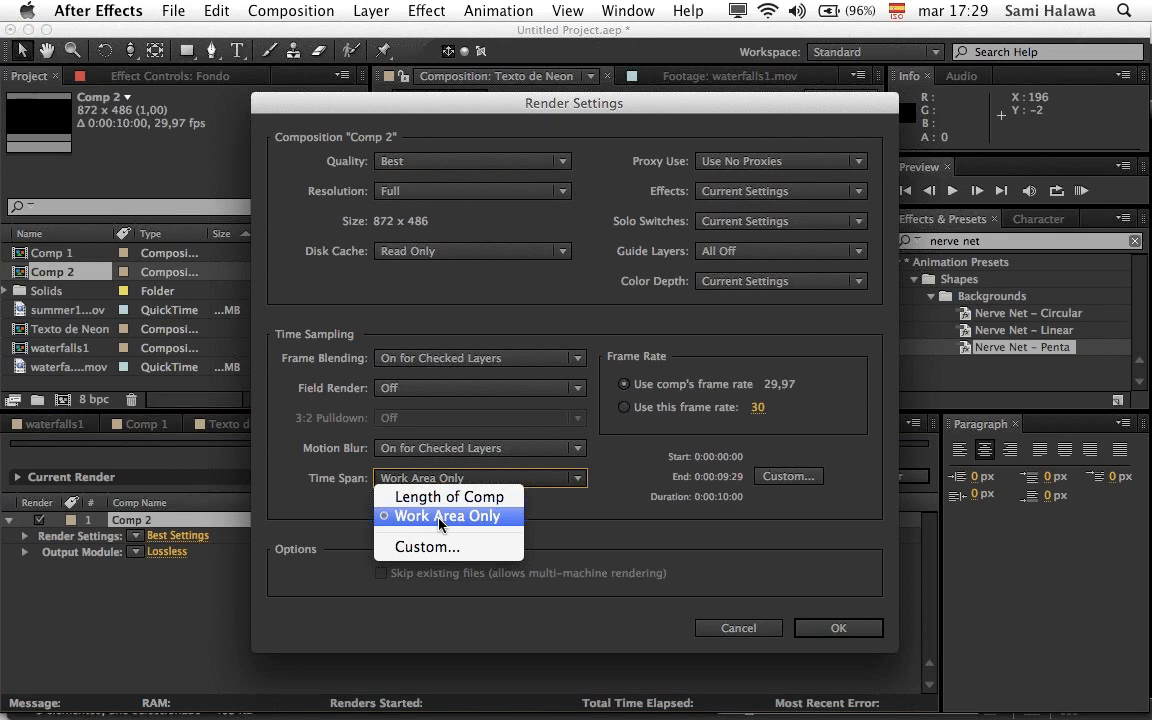
left_click(441, 520)
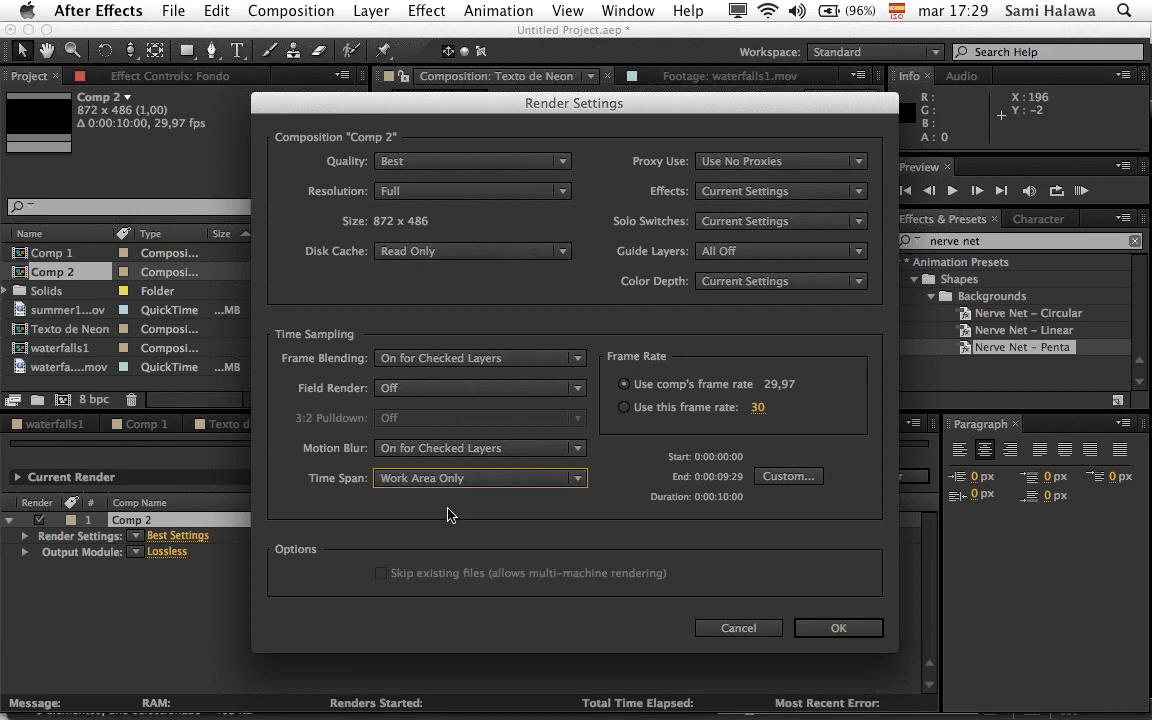
left_click(449, 480)
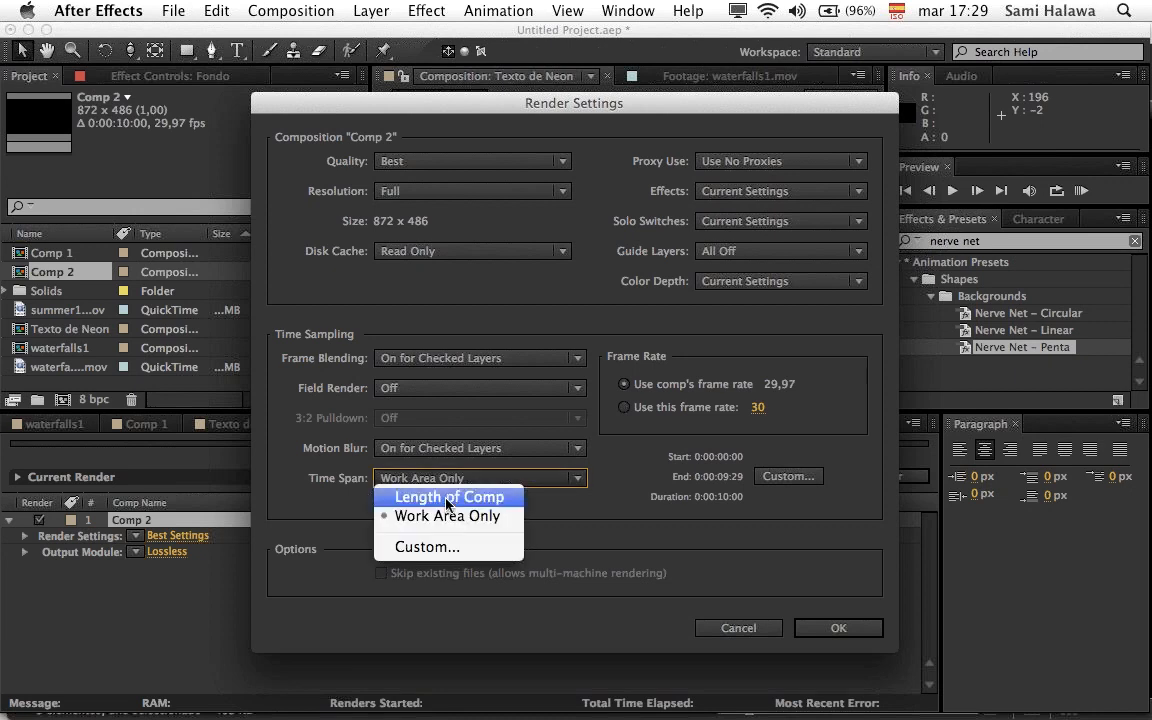
left_click(451, 510)
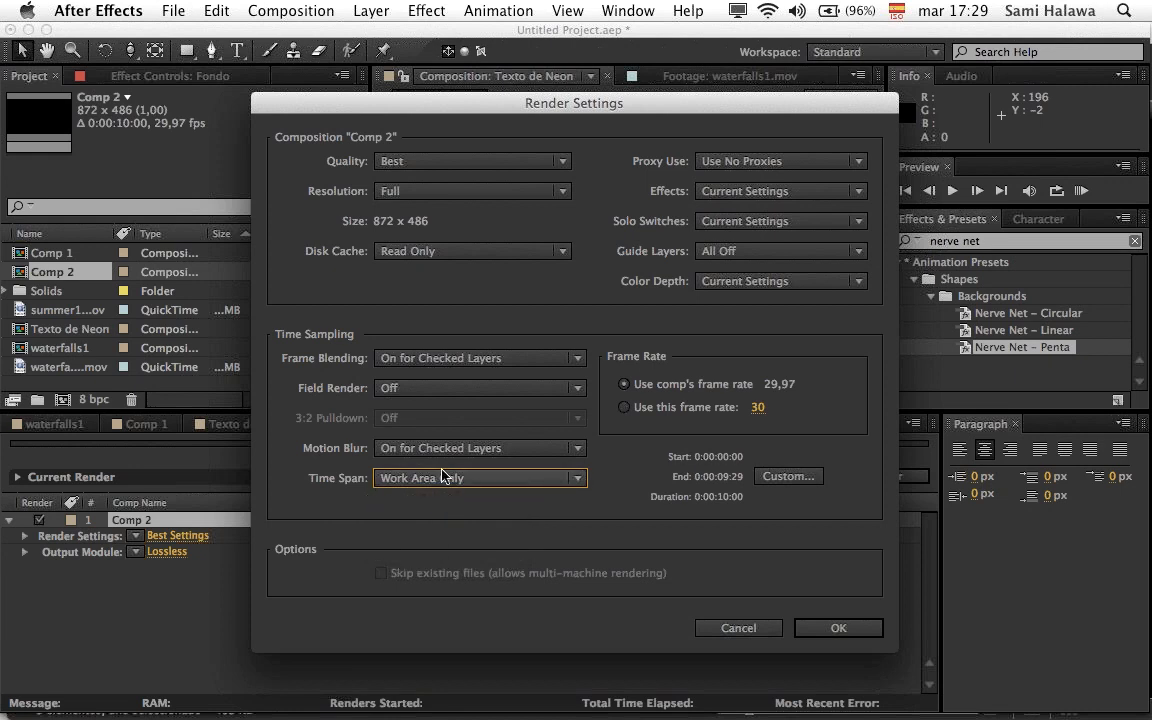
left_click(443, 476)
left_click(445, 497)
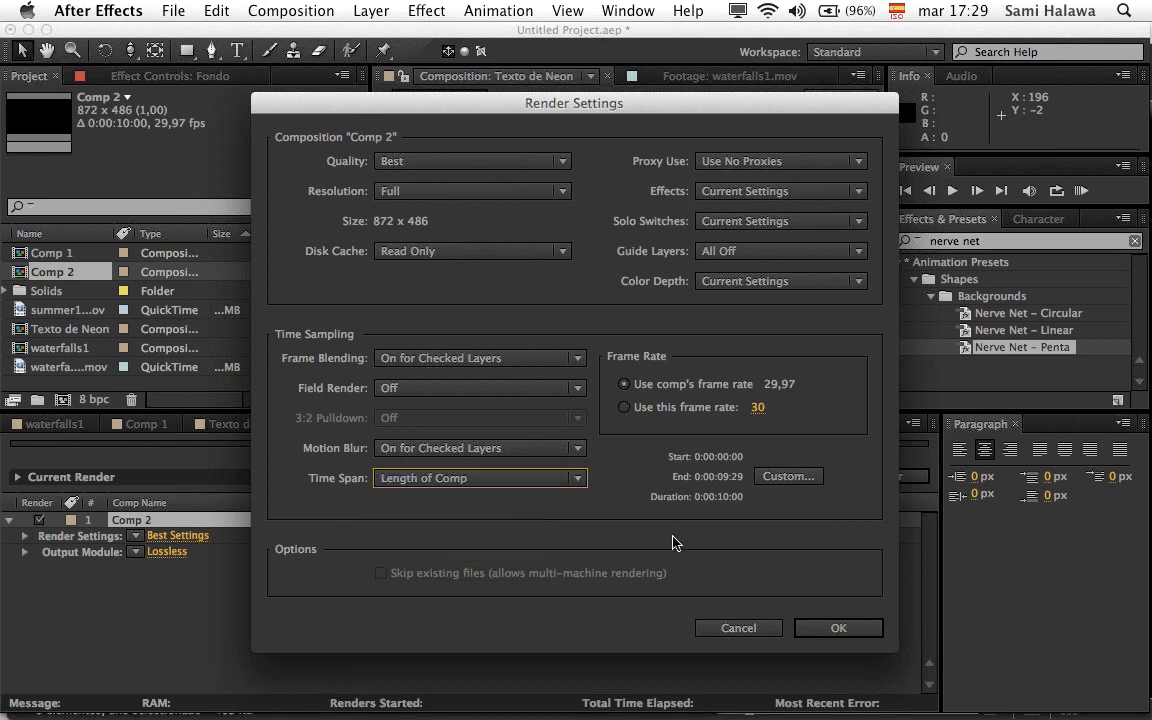
left_click(740, 628)
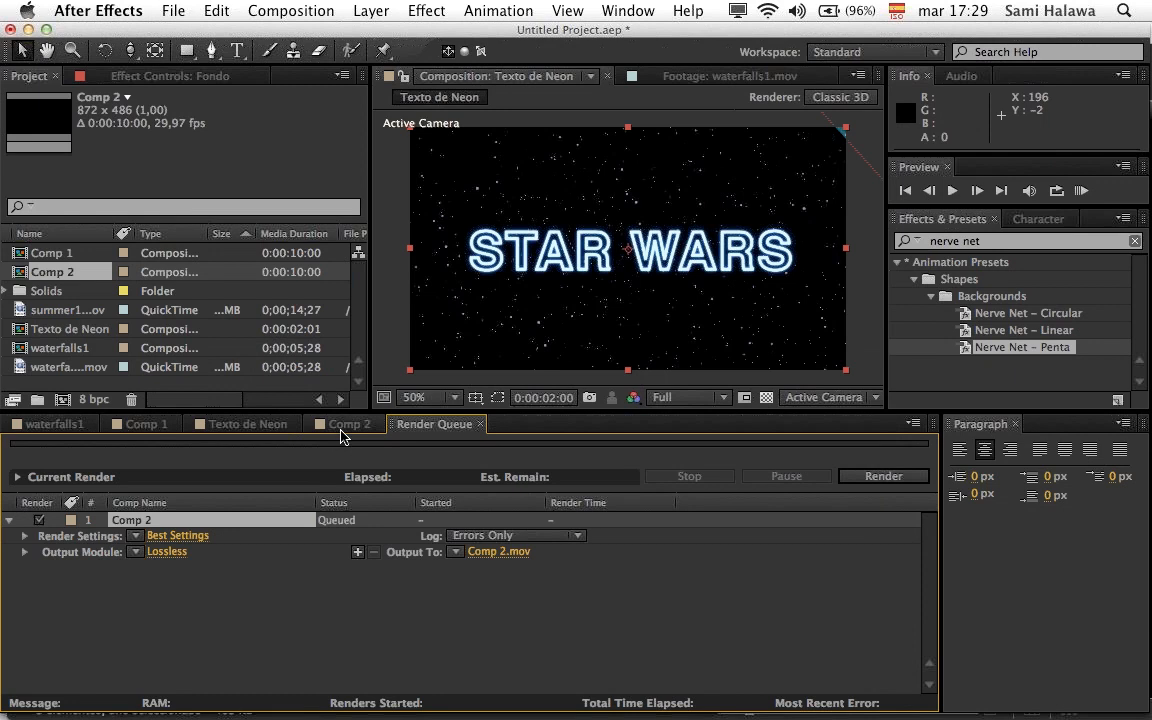
Step: View Comp 2's timeline, return to Texto de Neon, and toggle between its layer switches and modes
left_click(341, 425)
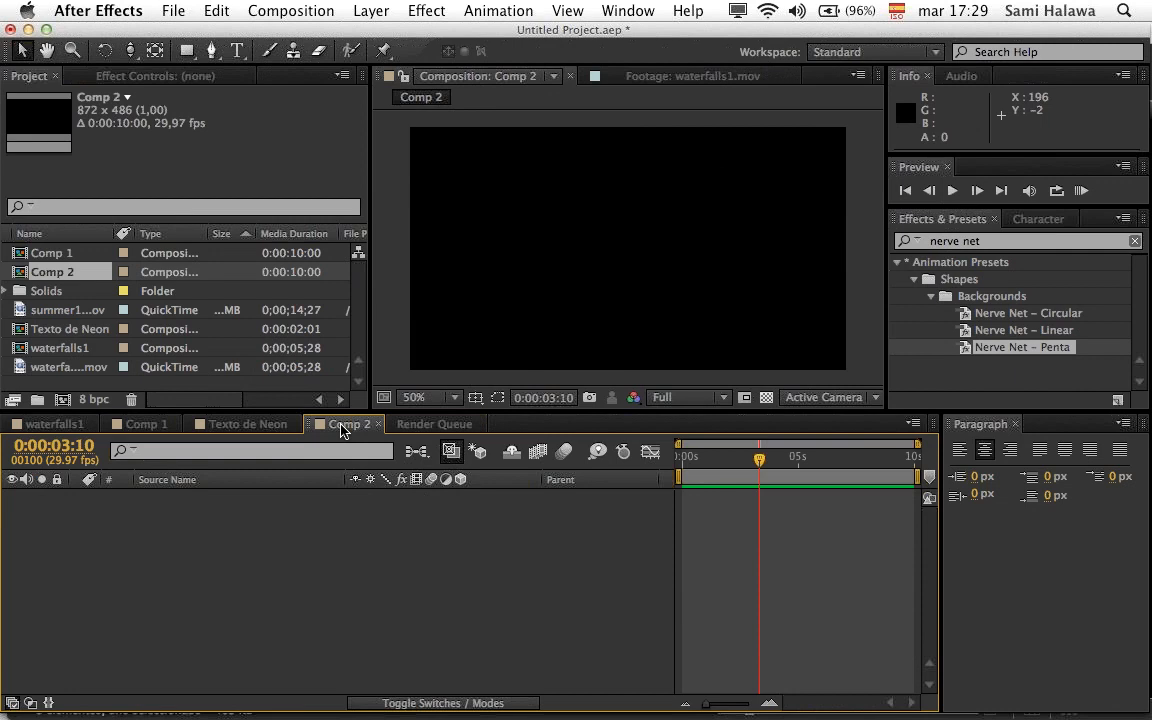
left_click(245, 424)
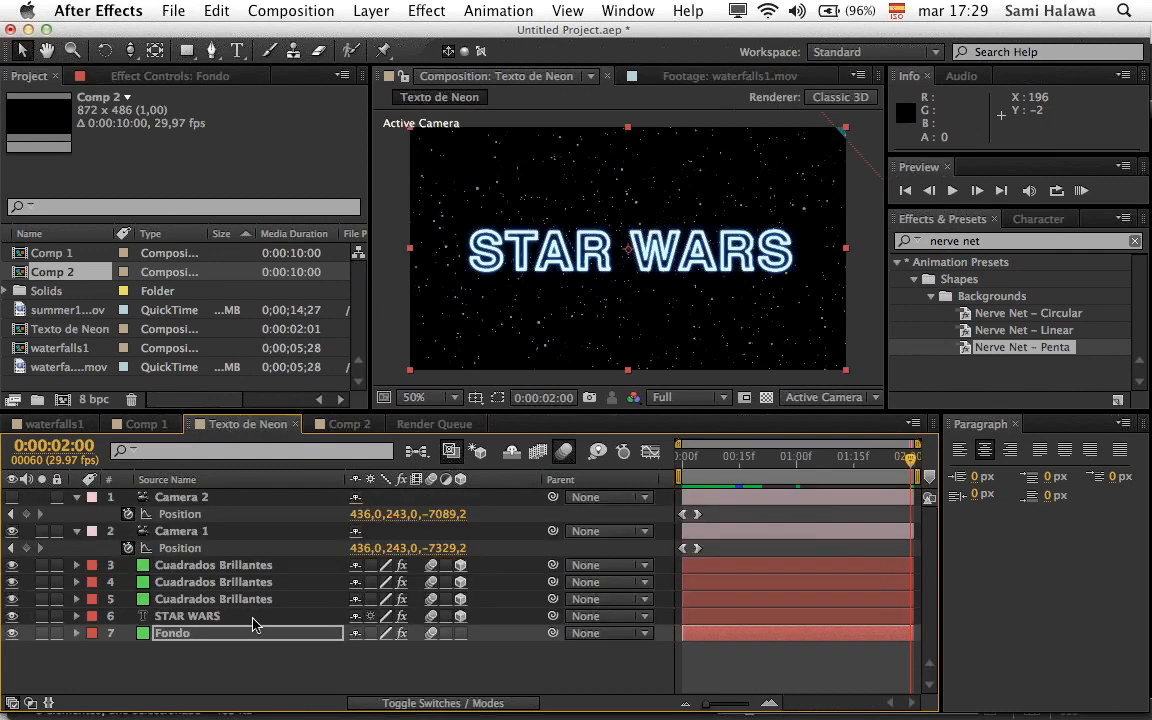
left_click(472, 704)
left_click(450, 703)
Step: Expand the Transfer Controls and In/Out/Duration/Stretch panes for Texto de Neon's layers, examine their columns, and collapse them again
left_click(30, 704)
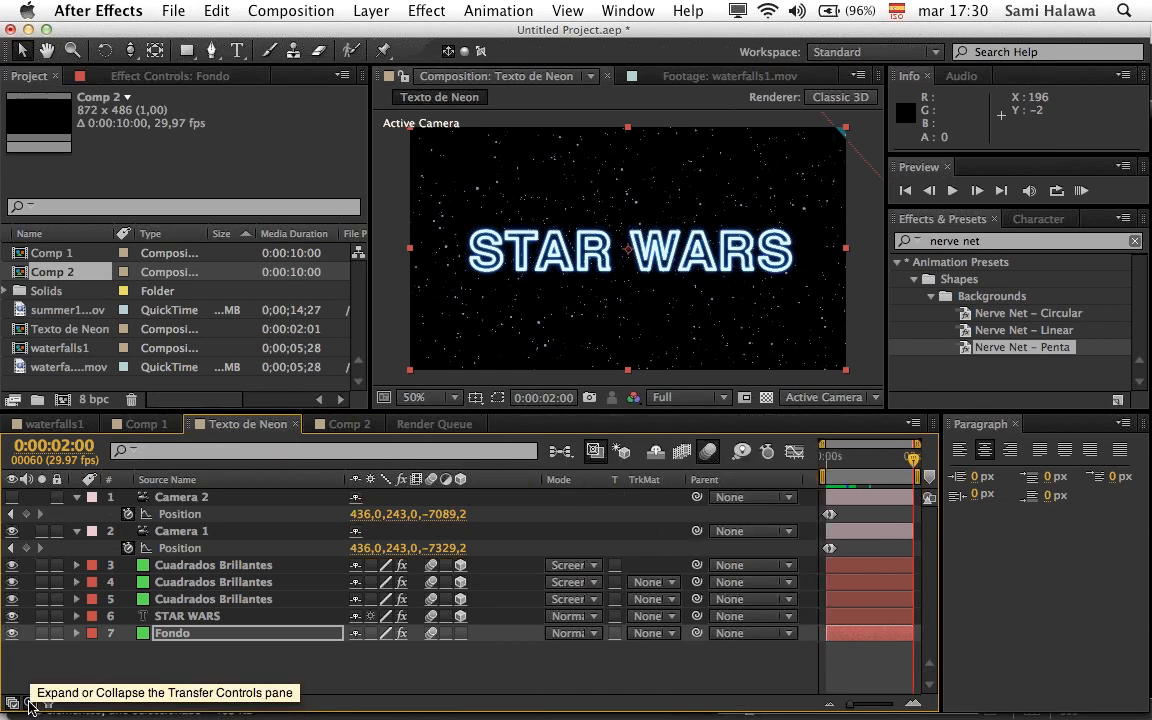
left_click(47, 704)
left_click(47, 704)
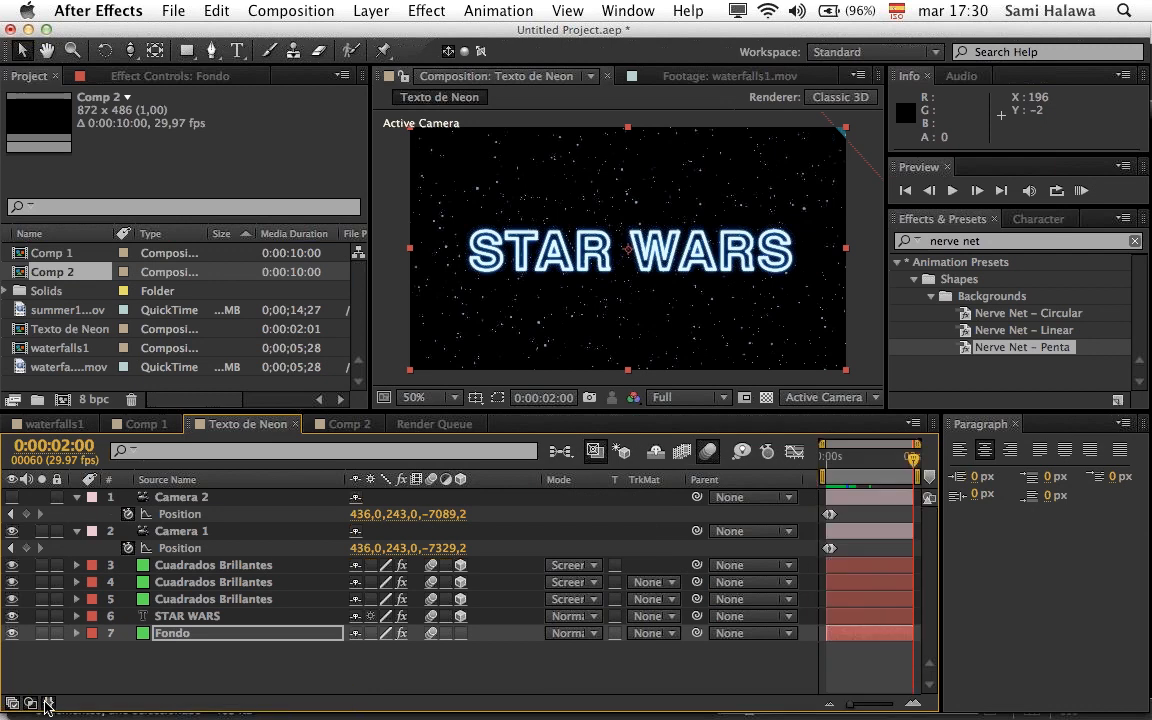
left_click(47, 704)
left_click(47, 704)
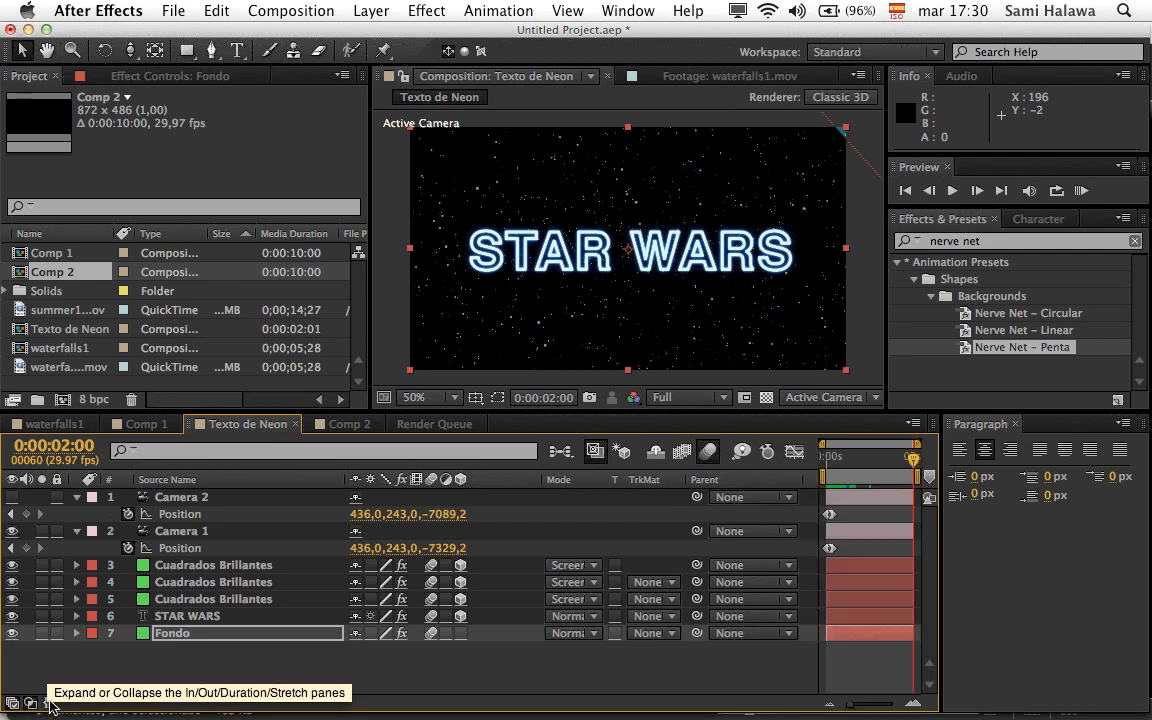
left_click(47, 704)
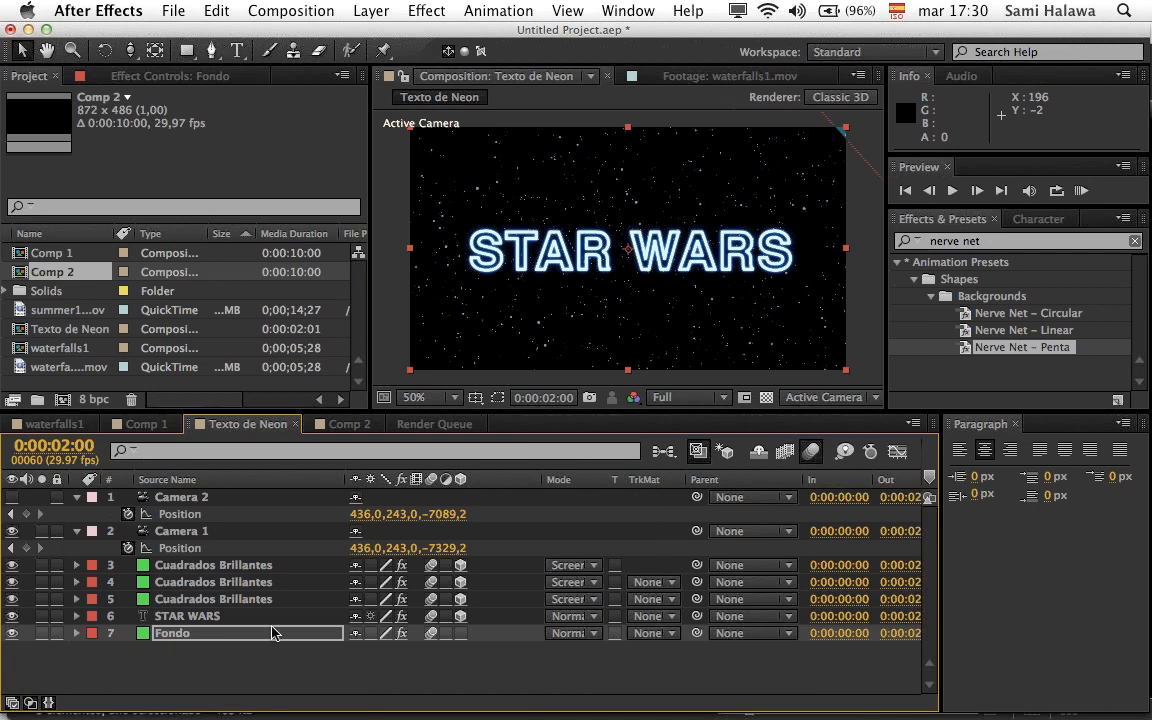
key("h")
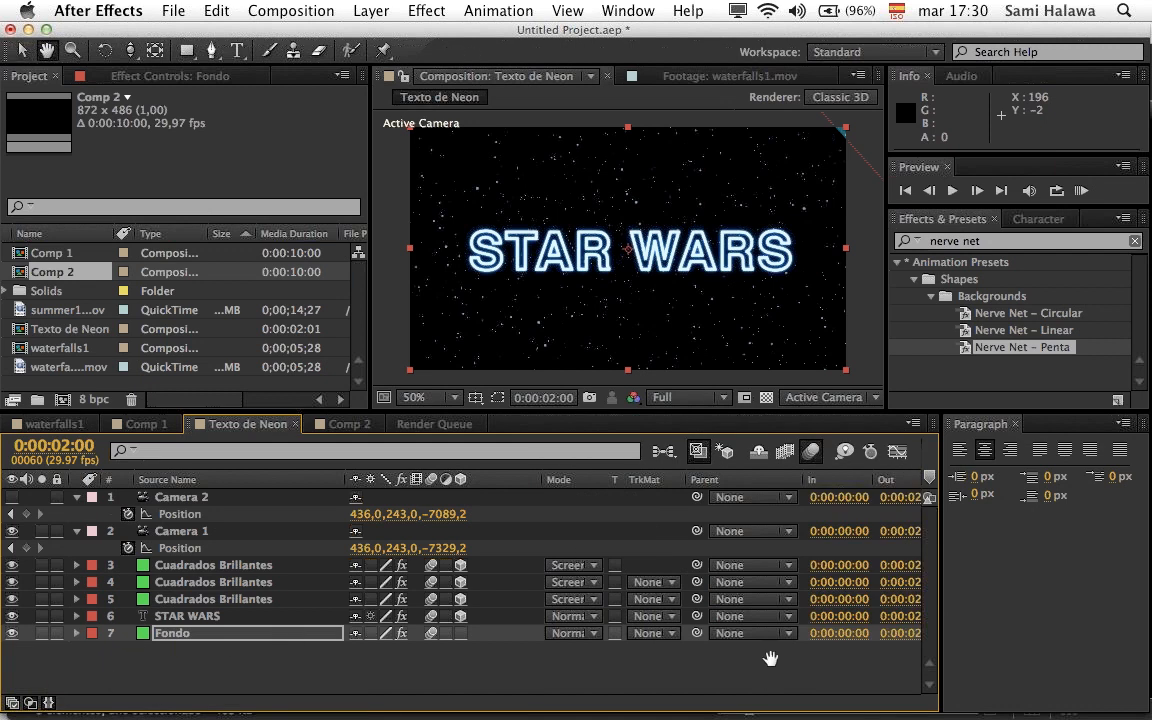
key("v")
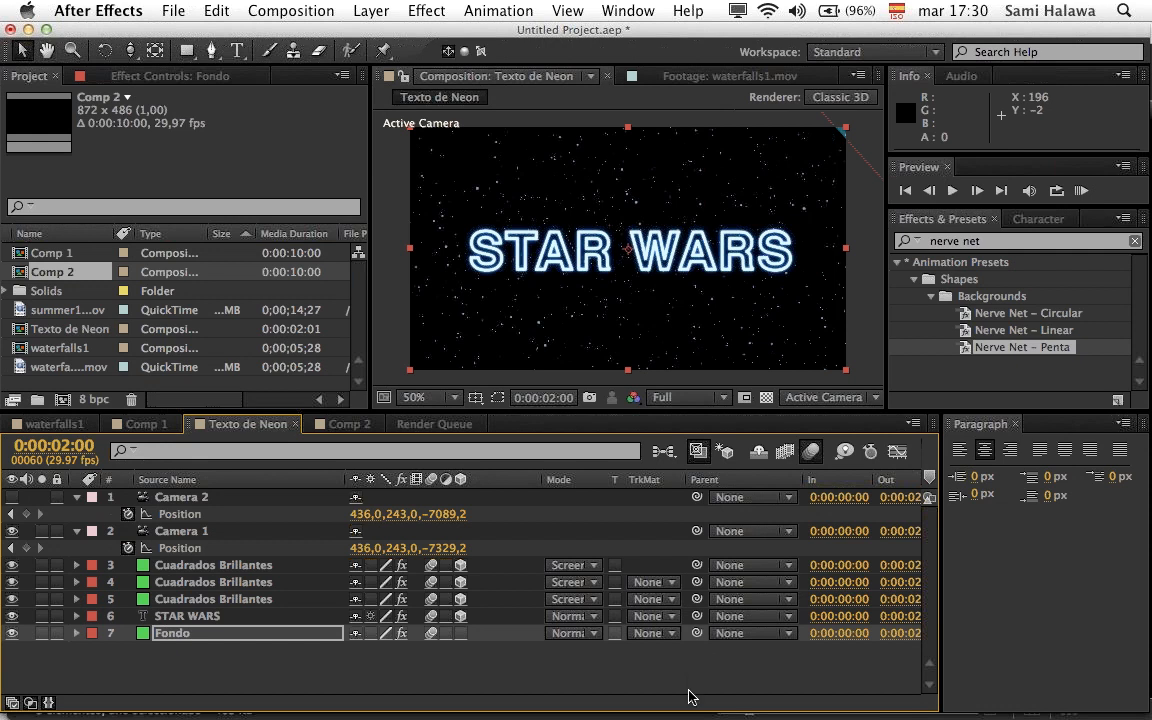
left_click(47, 704)
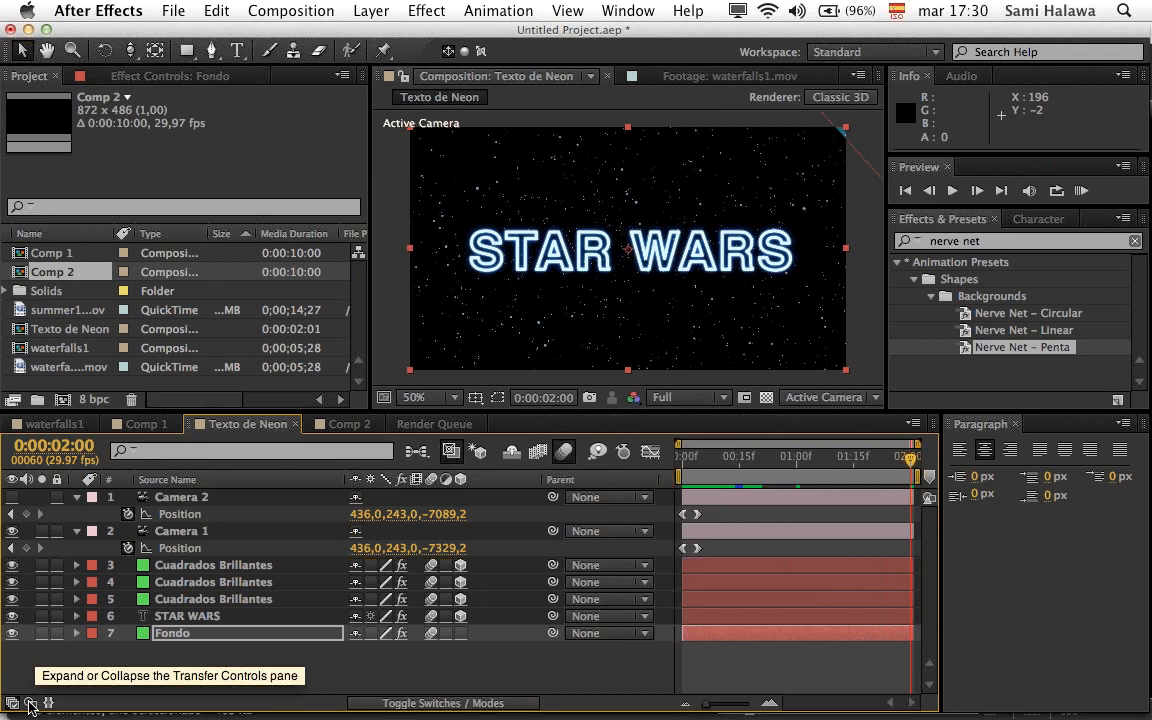
Step: Show and hide the Transfer Controls pane repeatedly to examine the blending mode and track matte columns
left_click(30, 704)
left_click(30, 705)
left_click(30, 705)
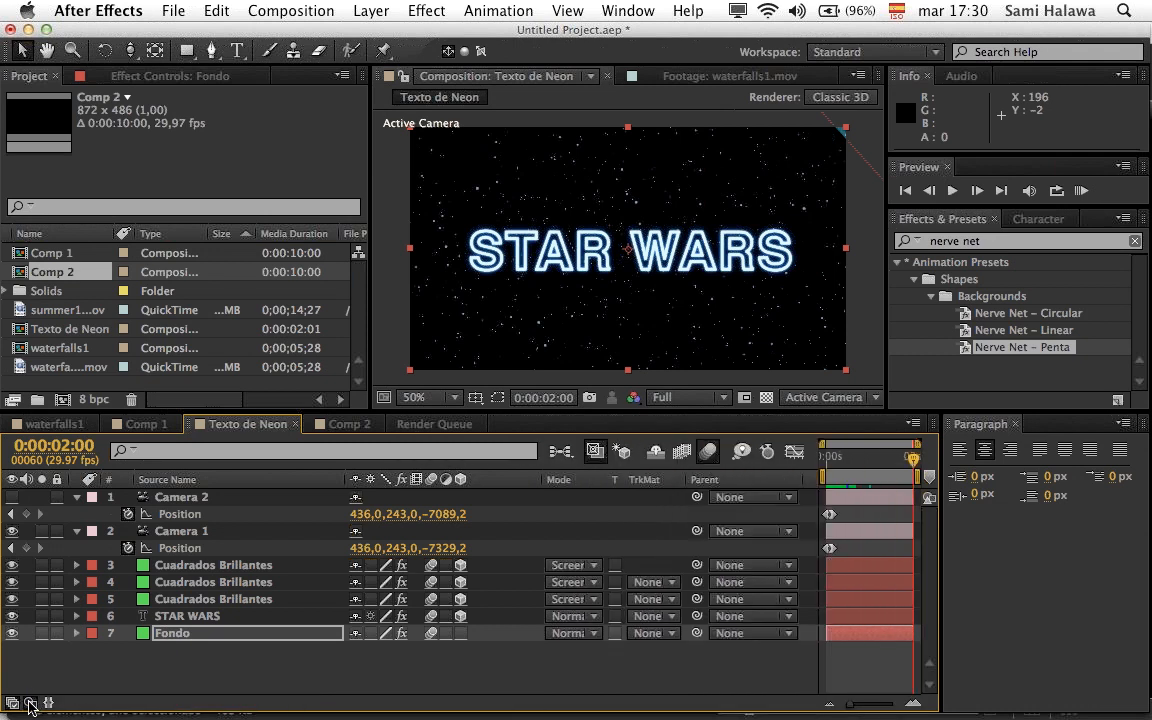
left_click(30, 705)
left_click(30, 705)
left_click(30, 705)
left_click(30, 705)
left_click(30, 705)
left_click(30, 705)
Step: Show and hide the Layer Switches pane repeatedly to examine the switch columns of Texto de Neon's layers
left_click(13, 705)
left_click(13, 705)
left_click(13, 705)
left_click(13, 706)
left_click(13, 706)
left_click(13, 706)
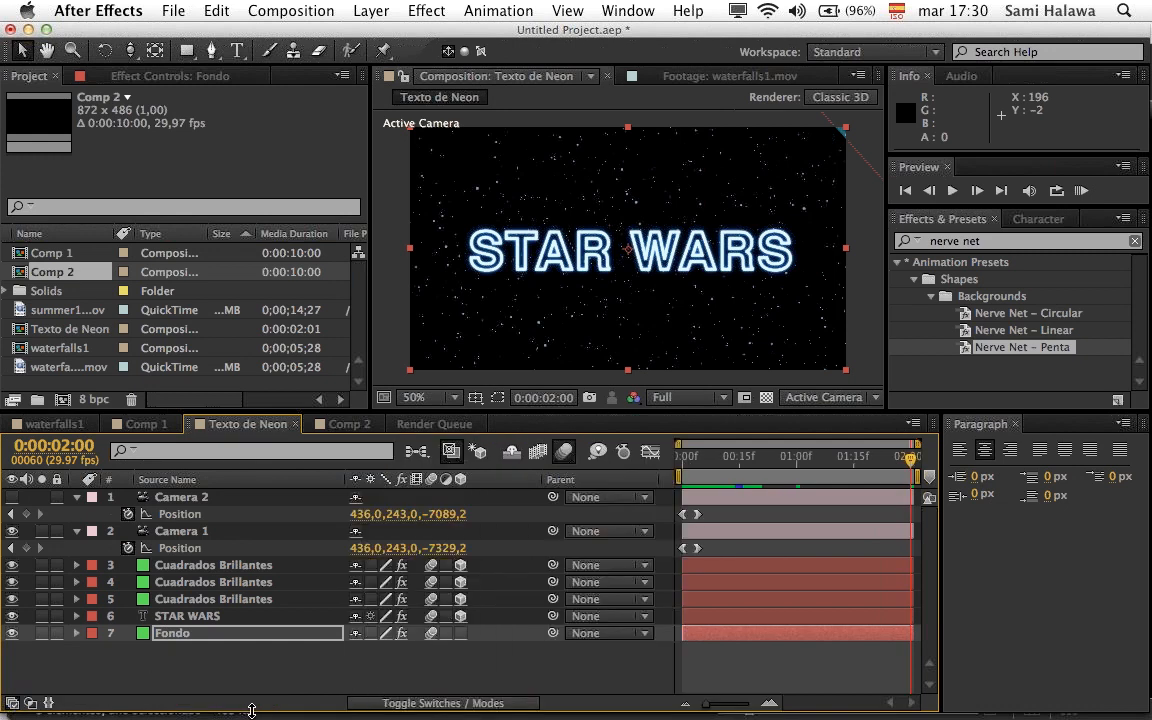
Step: Compare the timeline's switches and transfer controls, and switch the layer columns to Mode and TrkMat in place of the switches
left_click(368, 704)
left_click(369, 704)
left_click(30, 704)
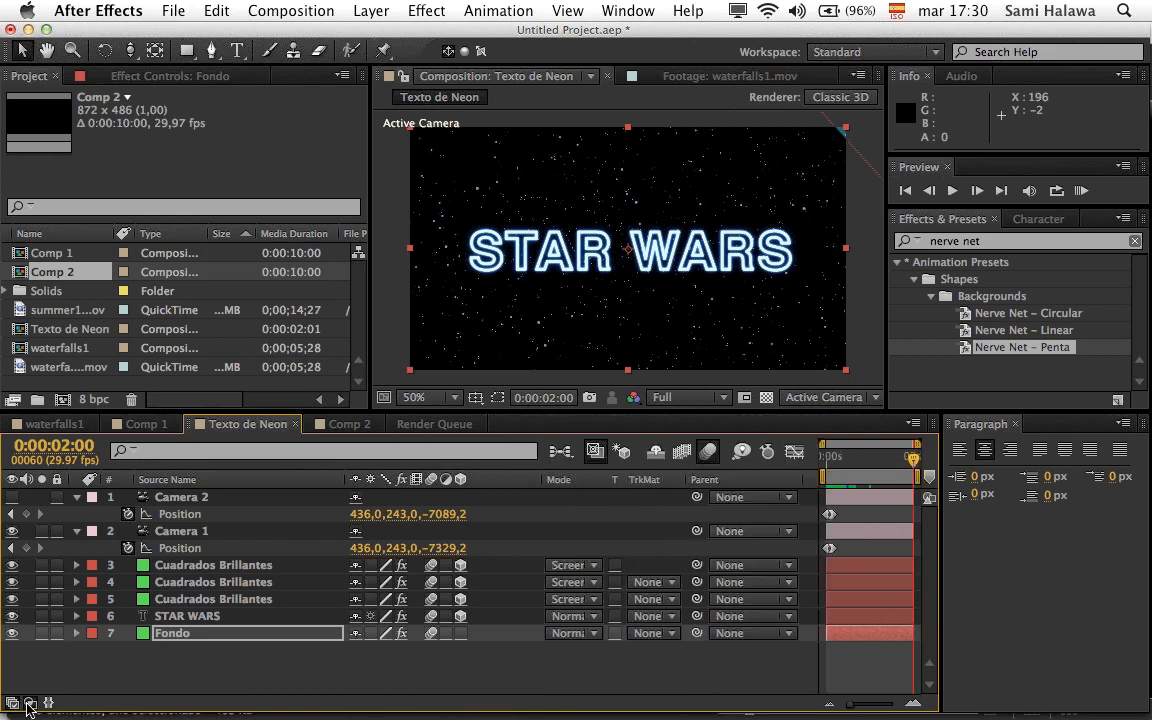
left_click(30, 704)
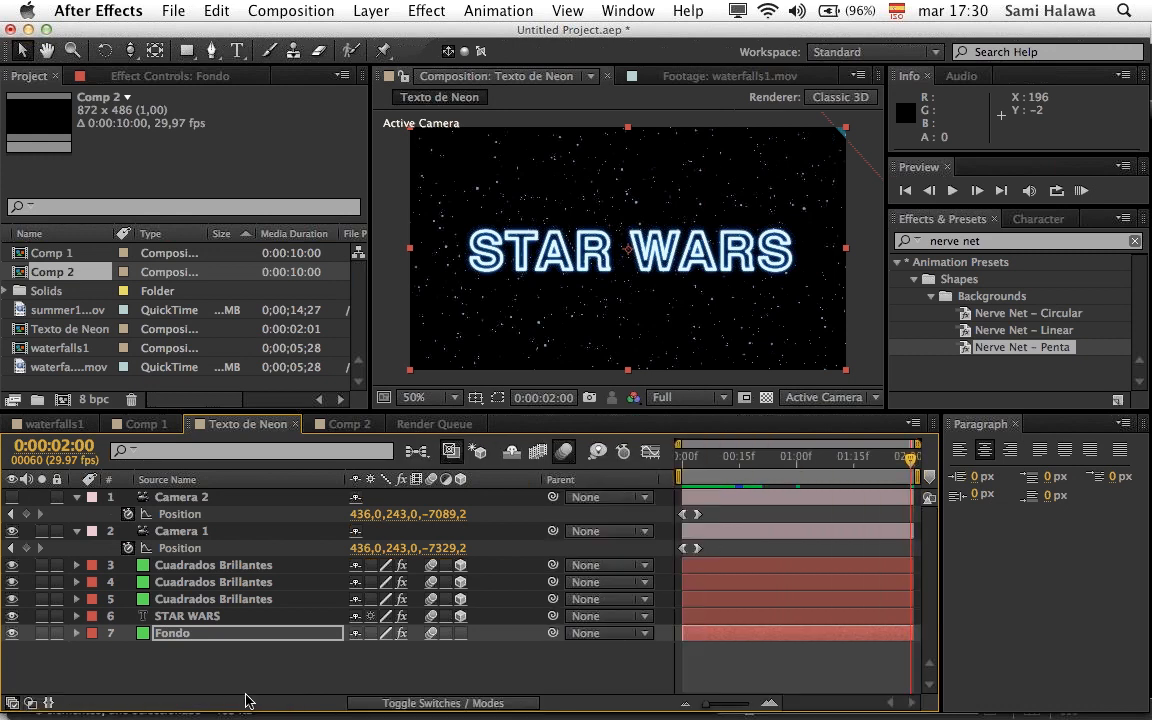
left_click(388, 704)
left_click(388, 704)
key("F4")
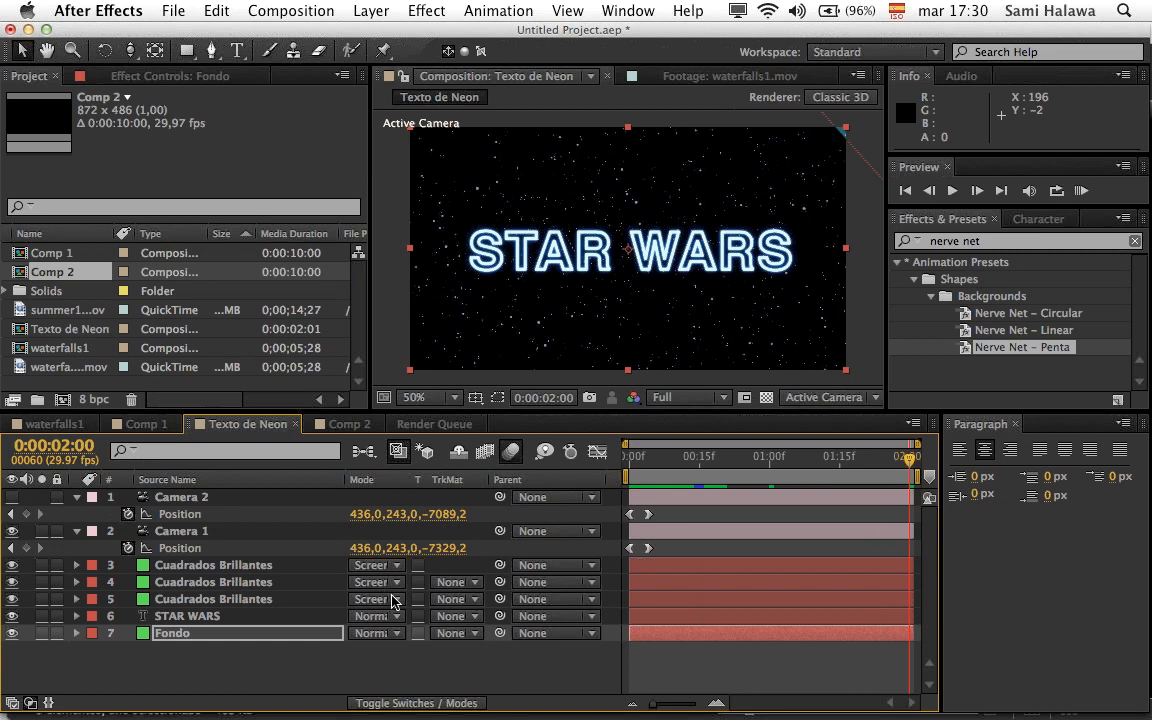
Step: Return the timeline columns to the layer switches in place of Mode and TrkMat, and deselect the Fondo layer
left_click(400, 702)
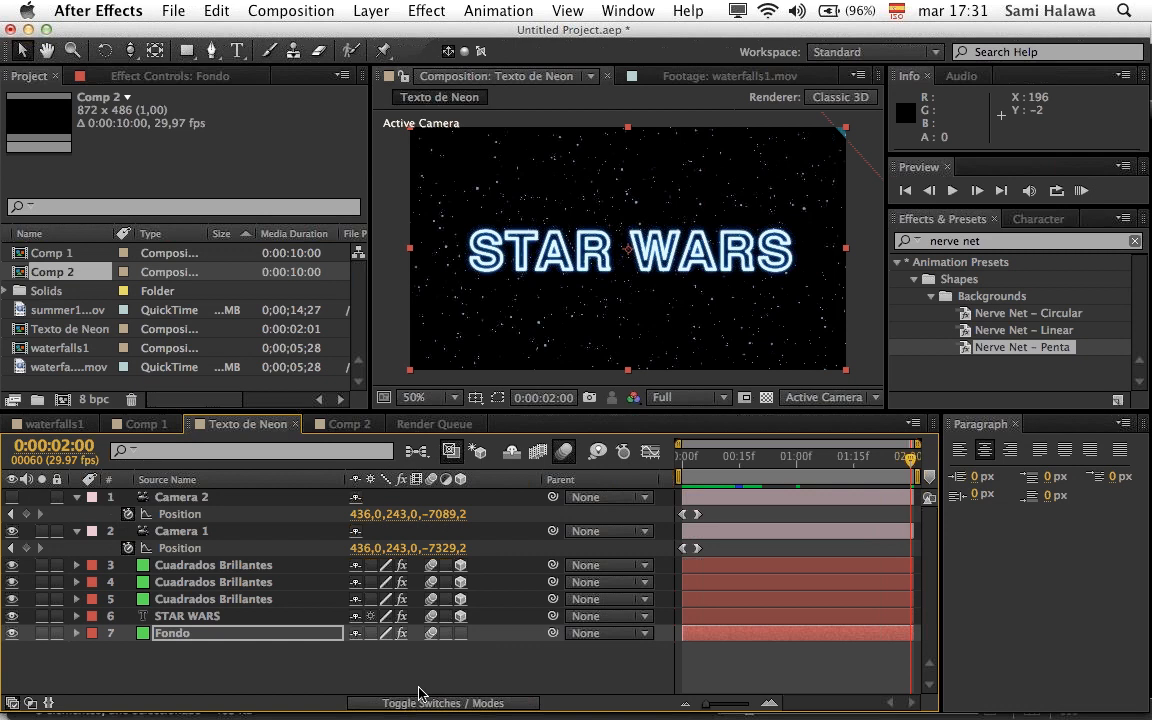
left_click(331, 656)
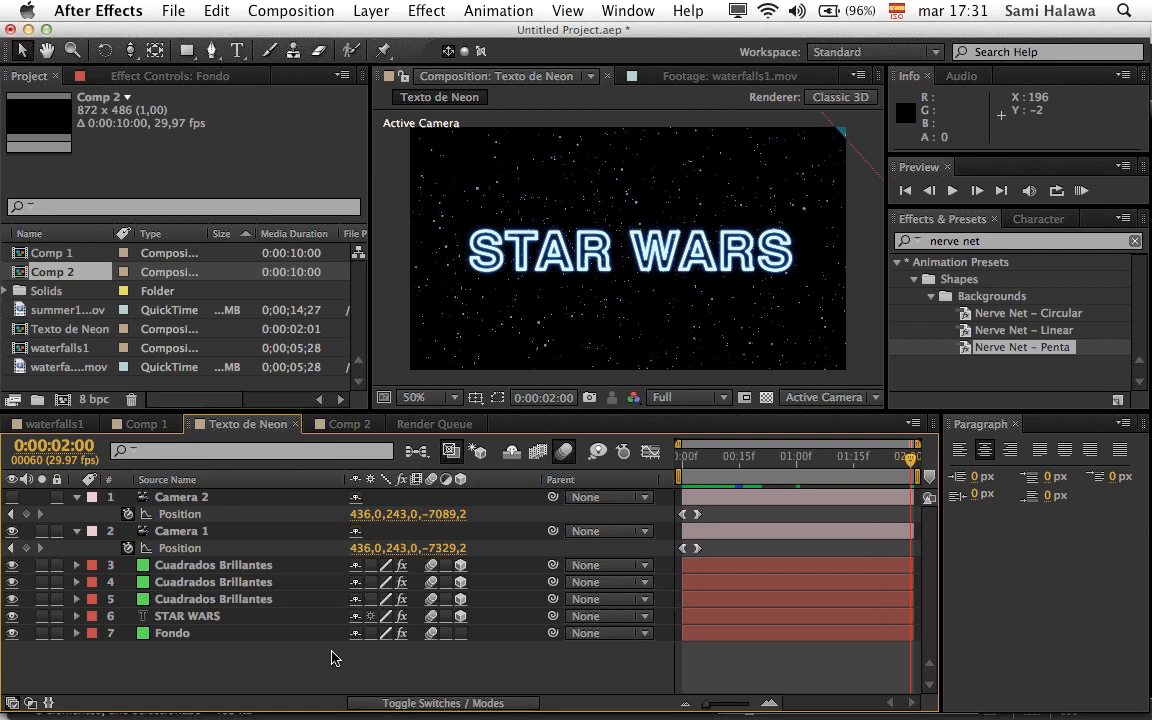
left_click(15, 440)
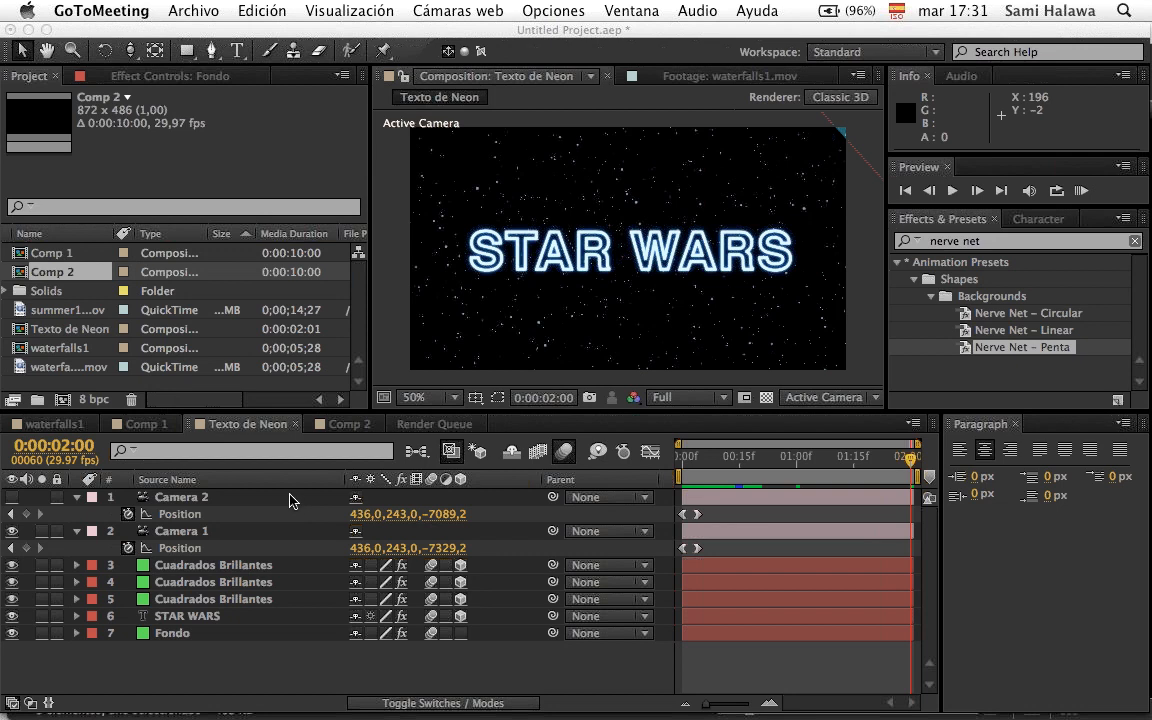
left_click(483, 666)
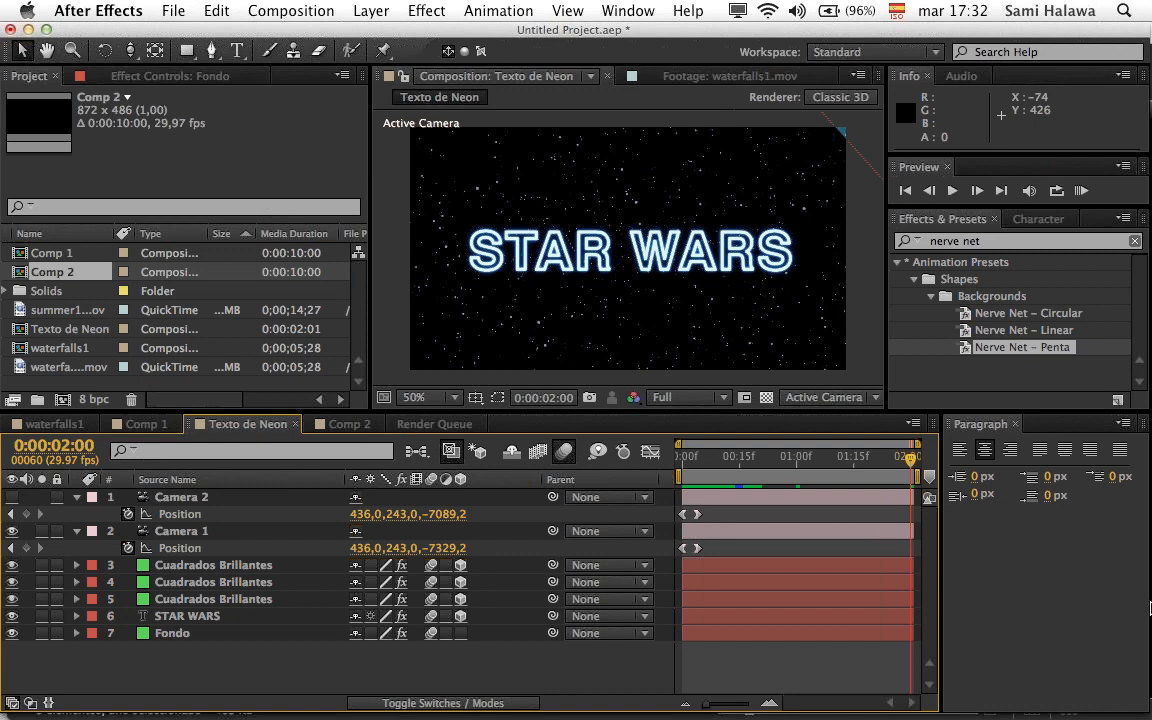
Step: Rename Fondo's CC Star Burst effect as Estrellas and leave its parameters expanded
left_click(150, 76)
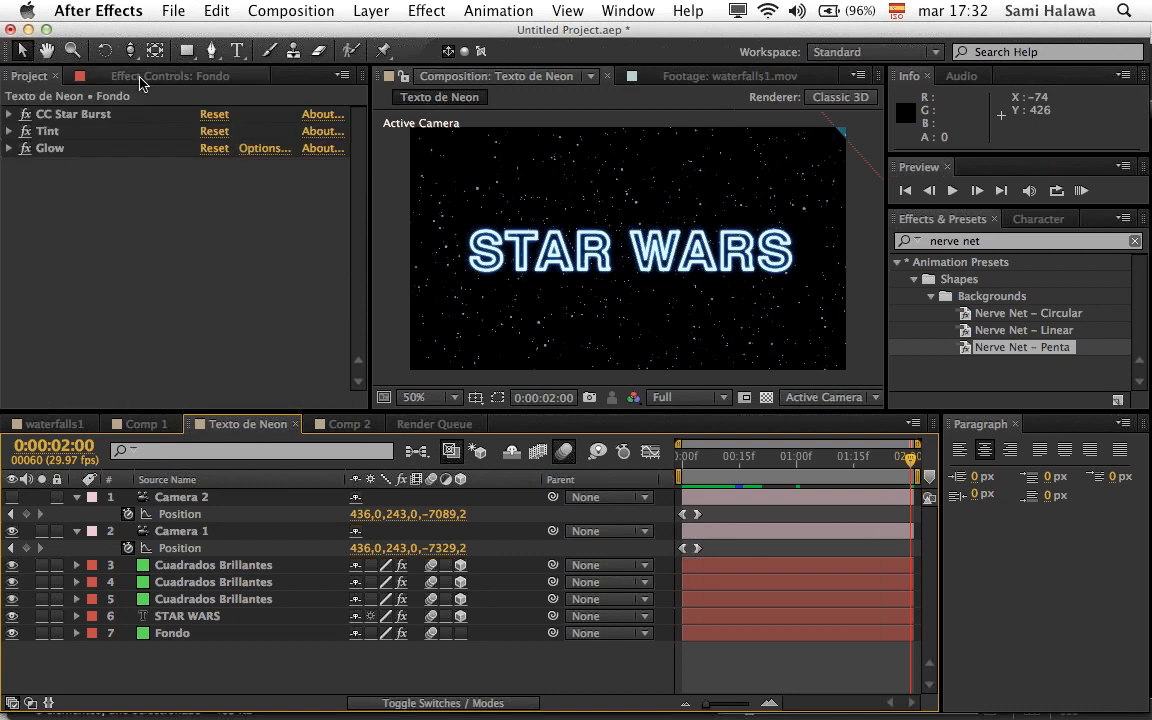
left_click(9, 114)
left_click(72, 115)
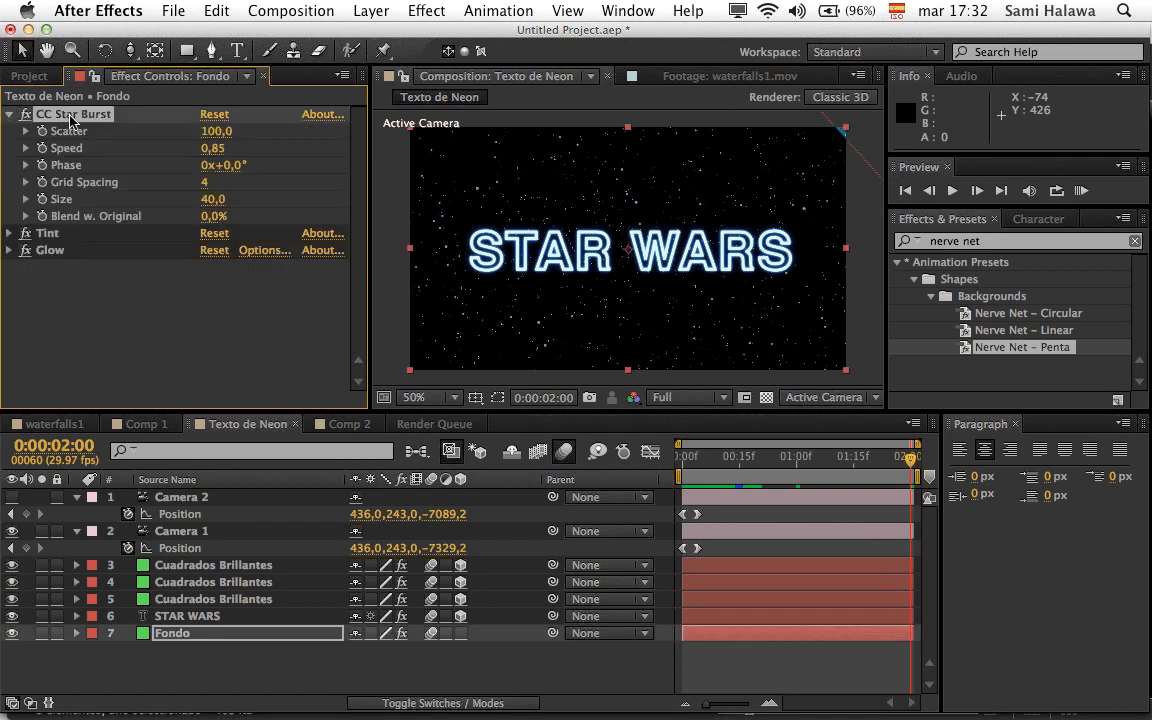
key("Return")
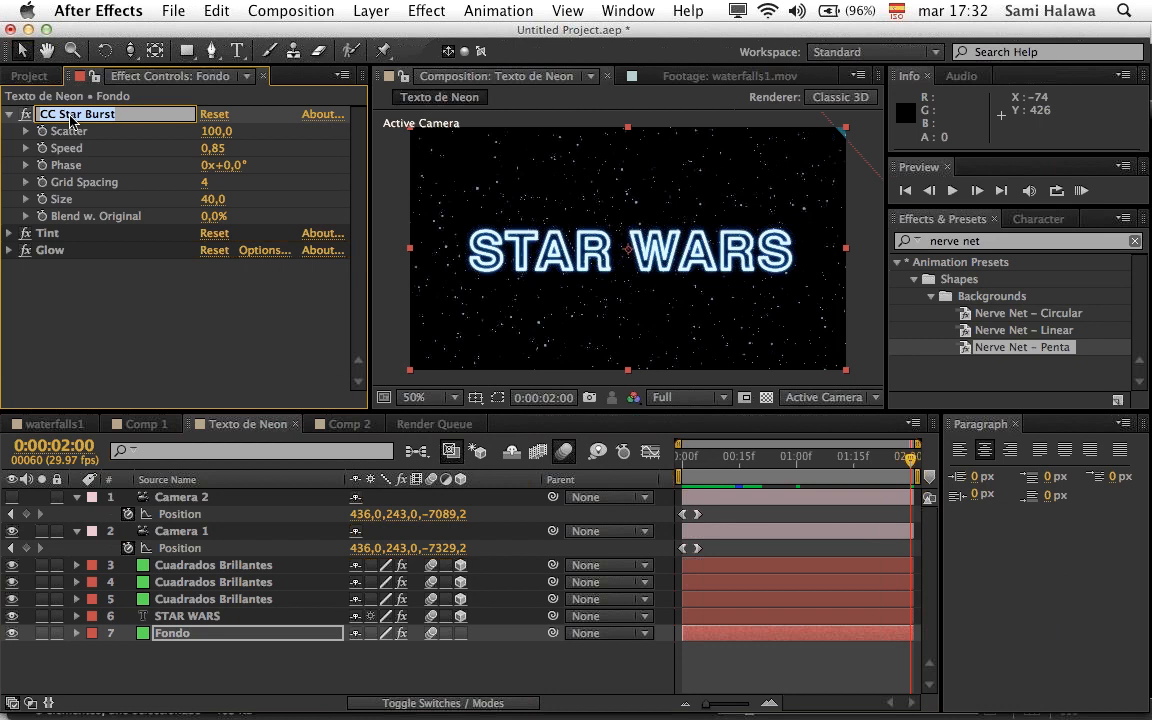
type("Estrellas")
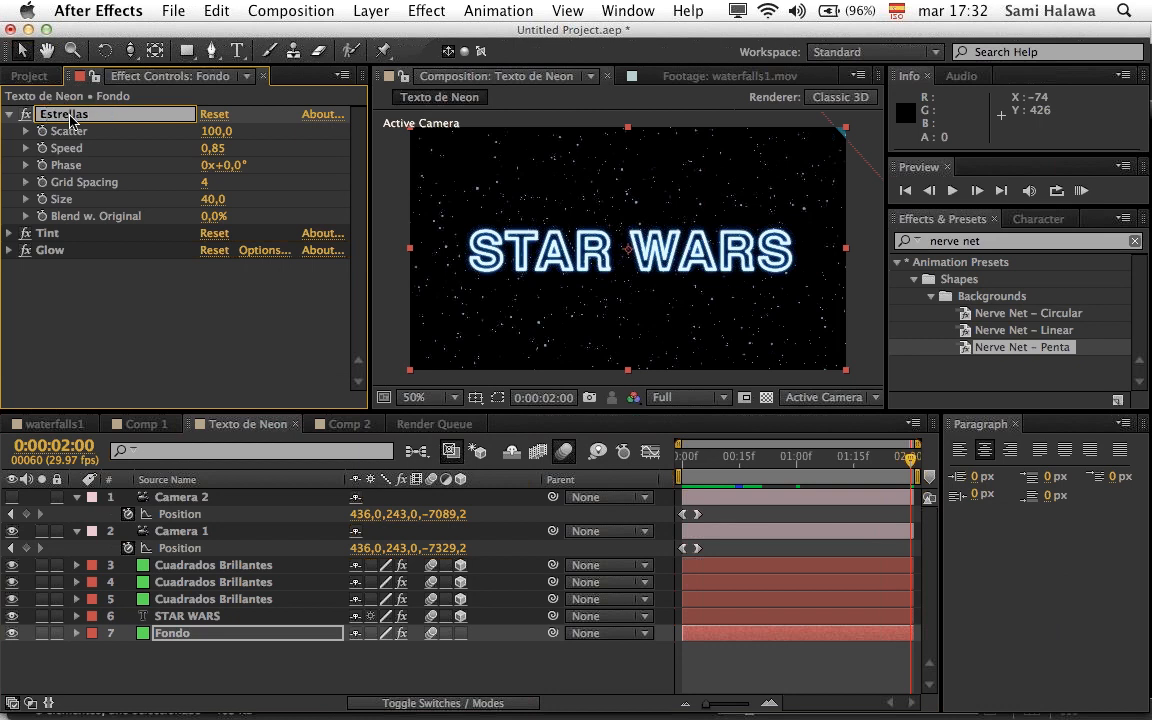
key("Return")
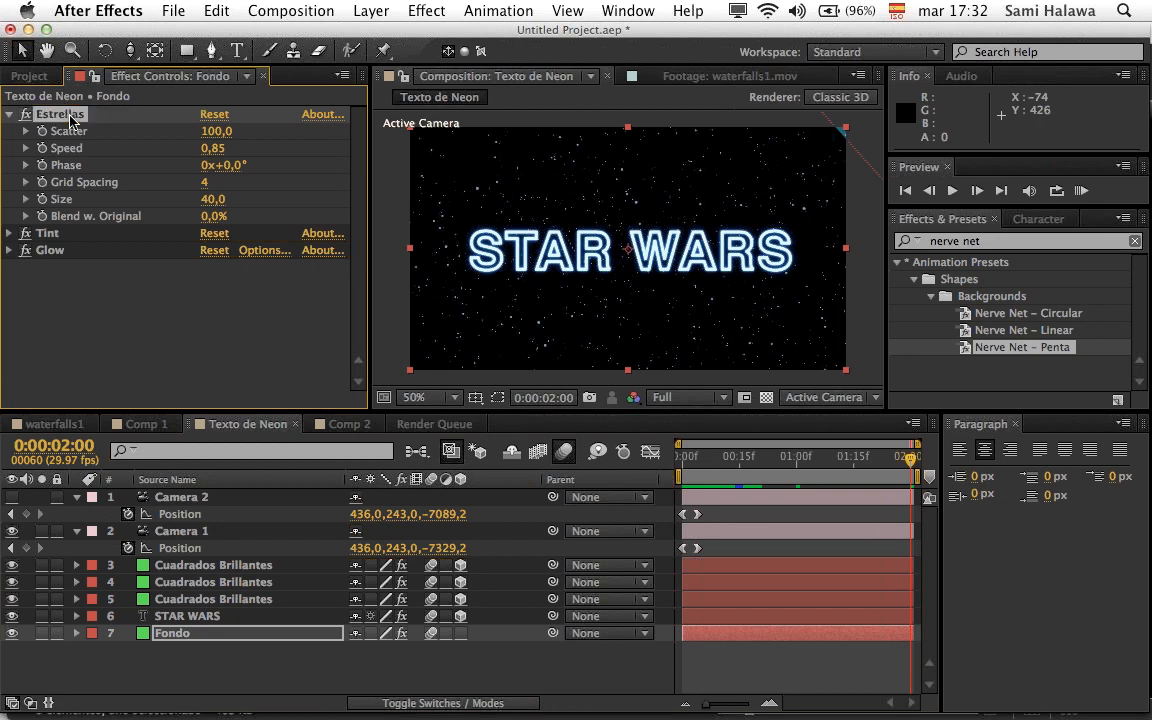
left_click(9, 113)
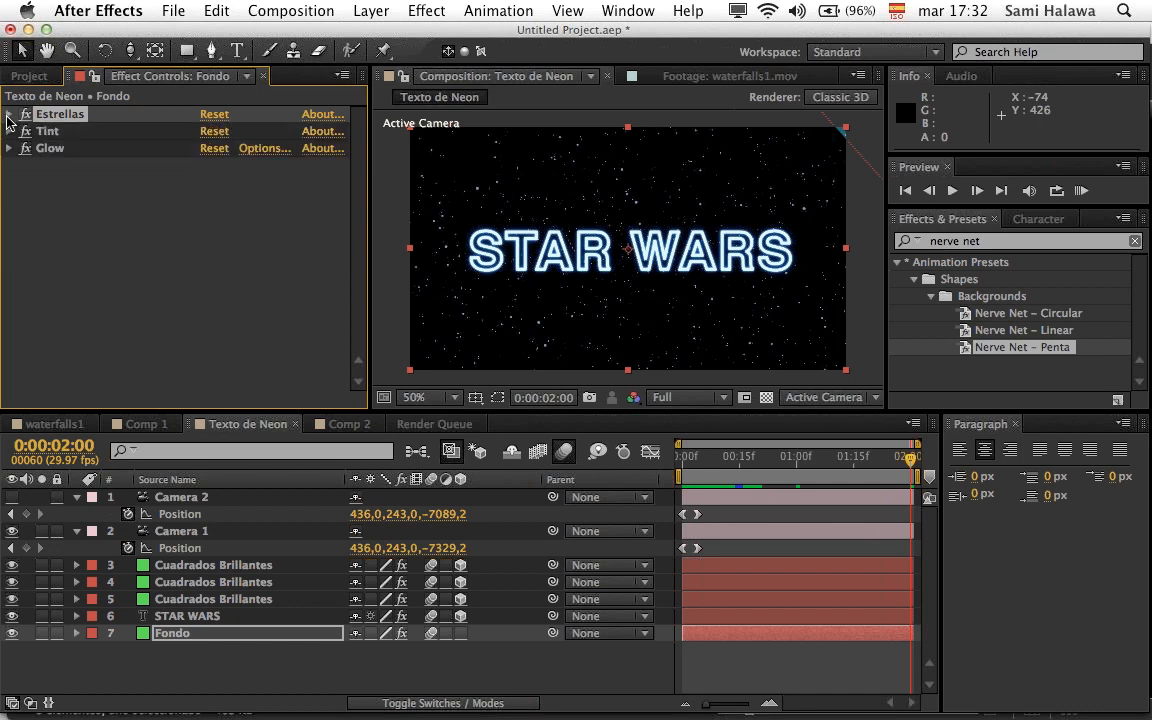
left_click(56, 116)
left_click(4, 114)
left_click(9, 115)
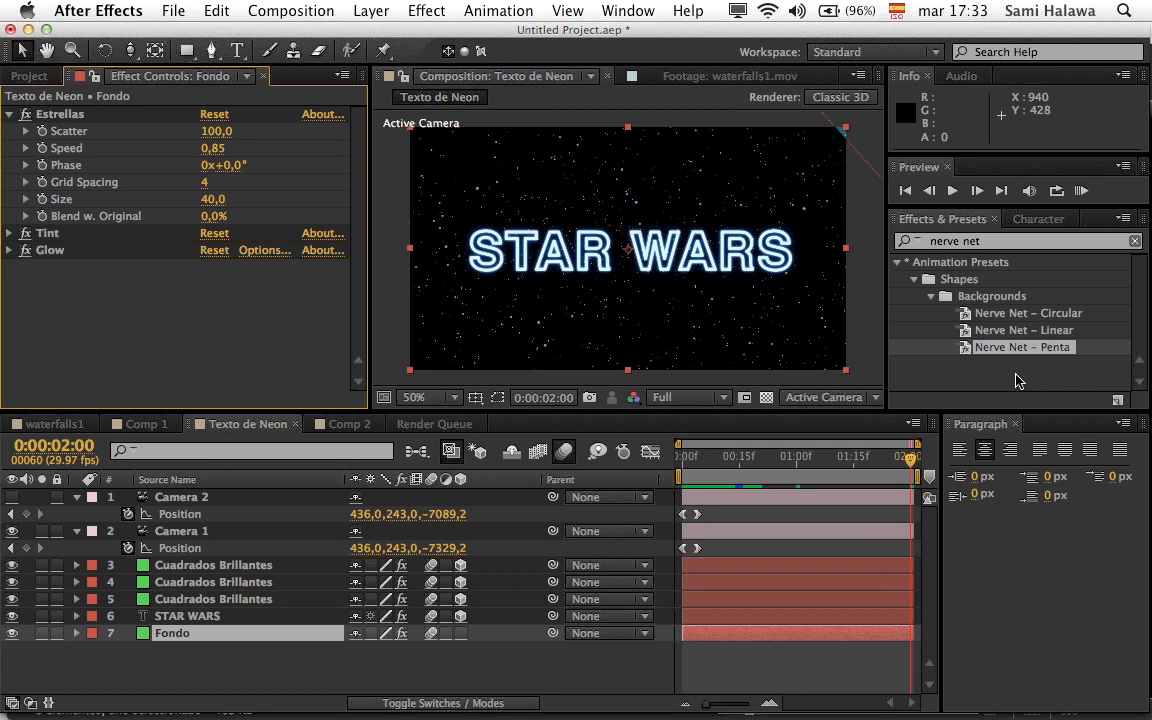
mouse_move(1149, 358)
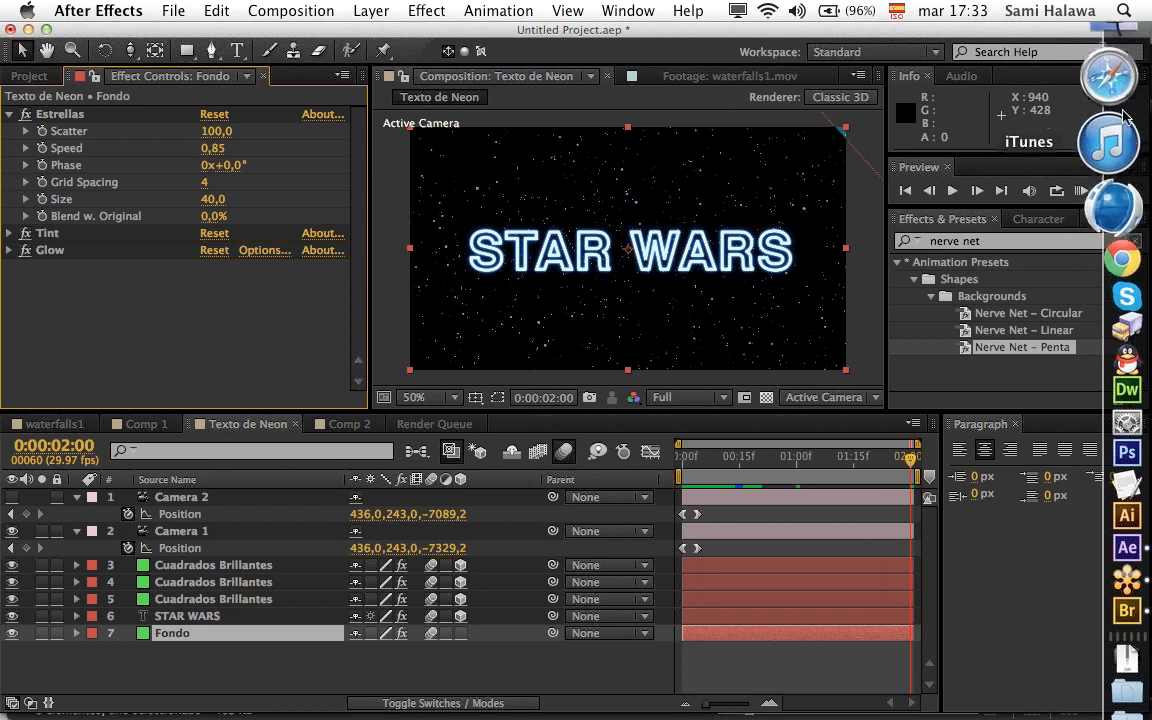
left_click(370, 10)
left_click(132, 591)
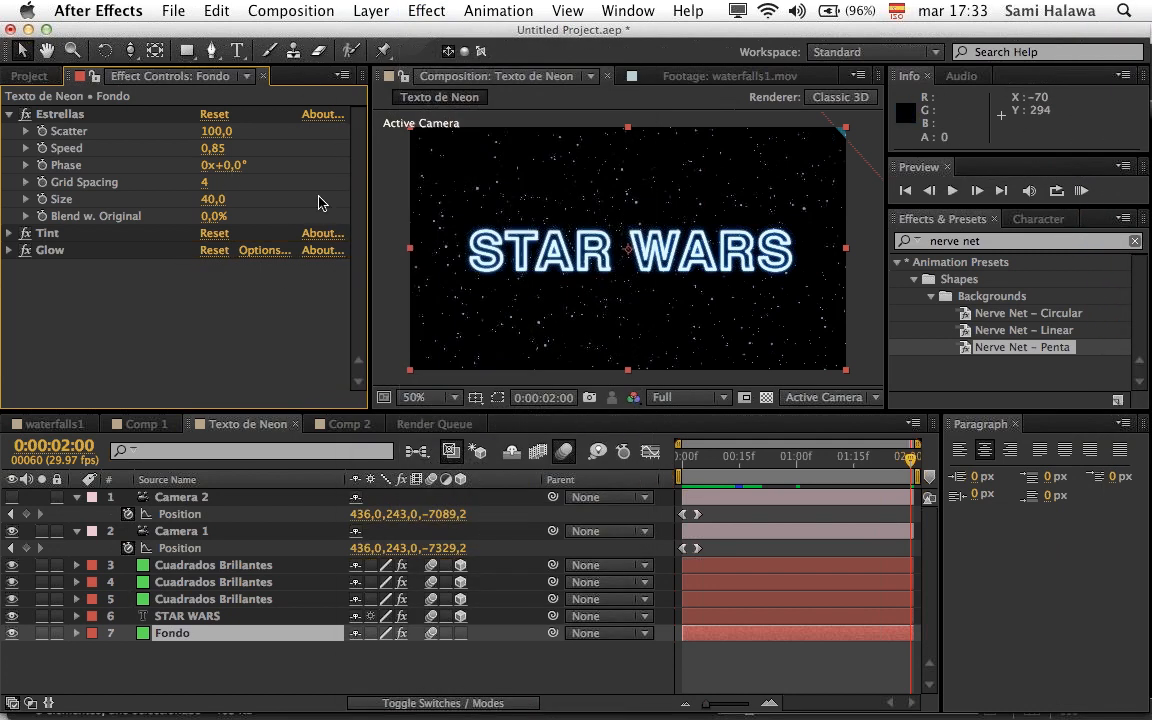
key("super+k")
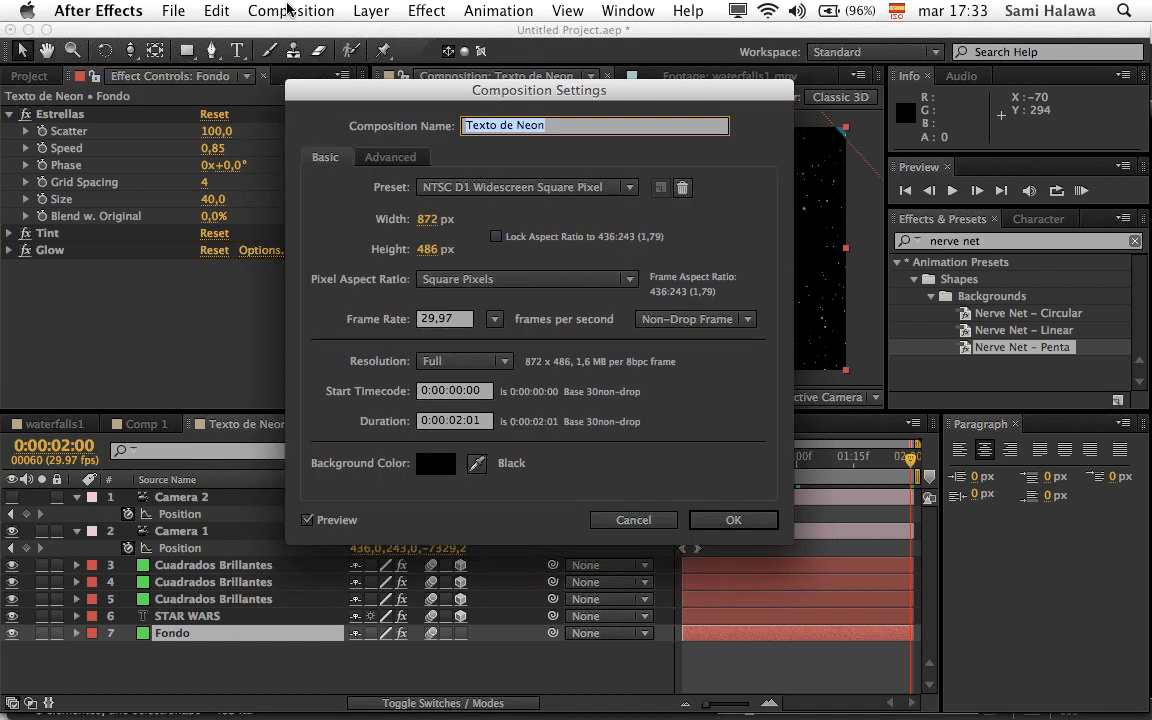
left_click(660, 521)
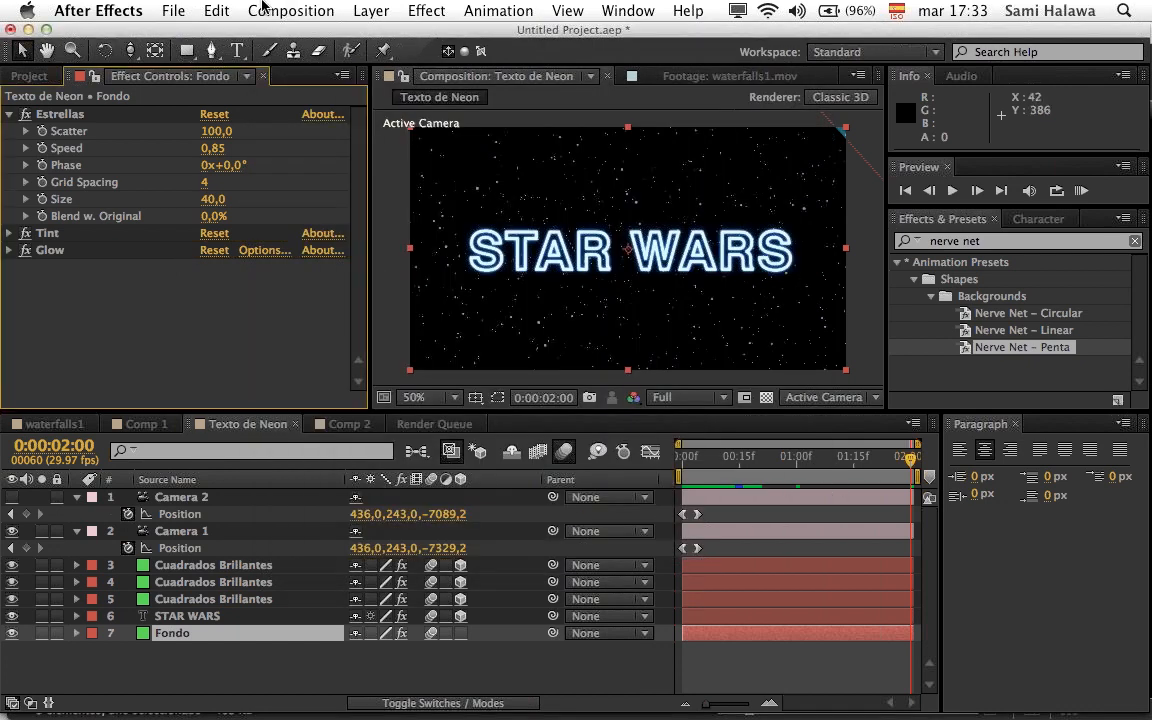
Step: Create a new 872 × 486 px composition with the NTSC D1 Widescreen Square Pixel preset and a 10-second duration
left_click(290, 10)
left_click(272, 36)
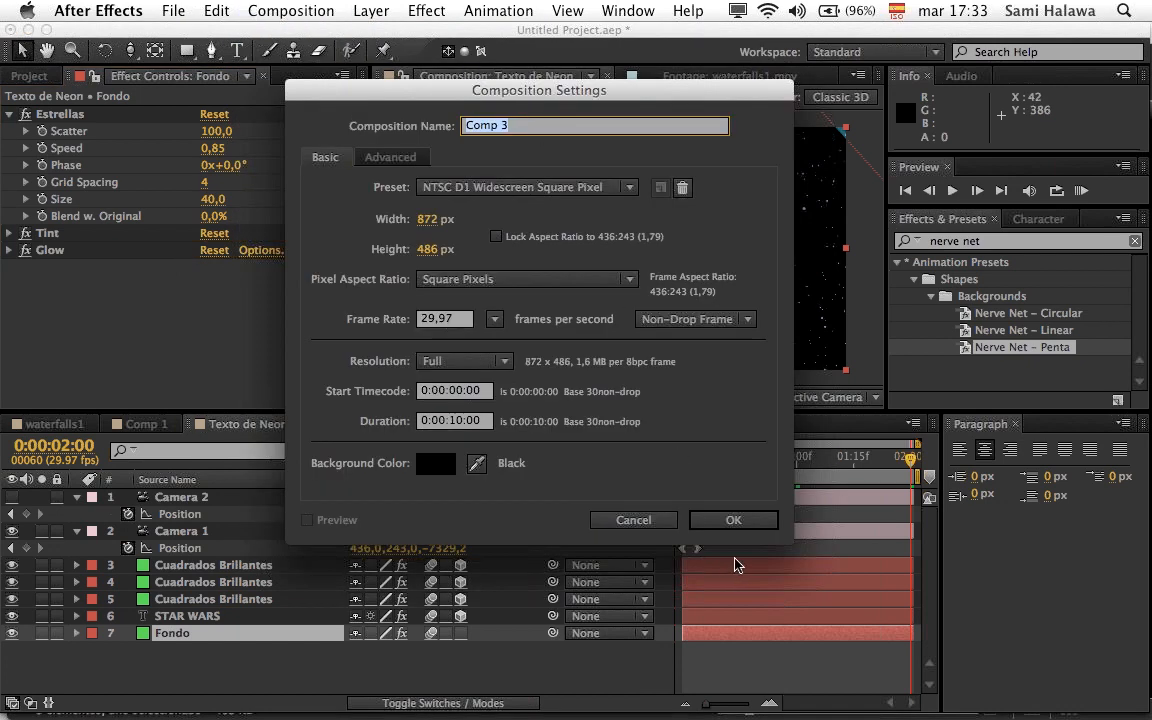
left_click(660, 521)
Step: Write cycore as a text layer in the new composition and delete the layer again
left_click(237, 51)
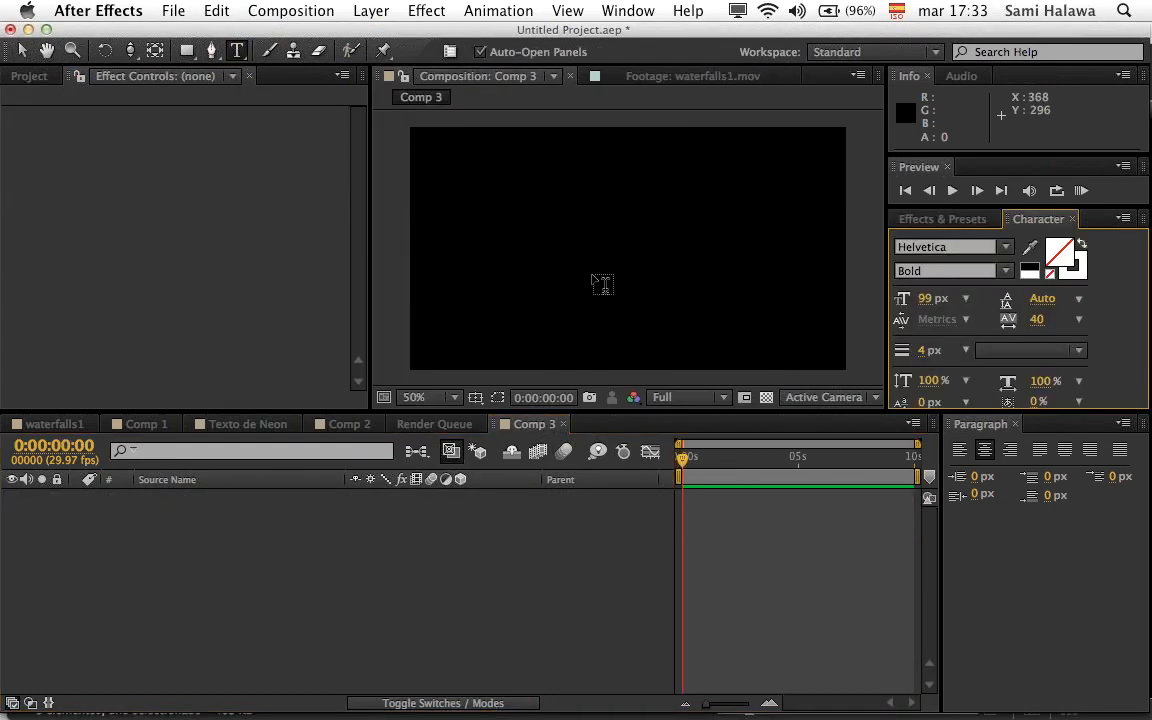
left_click(558, 250)
type("cycore")
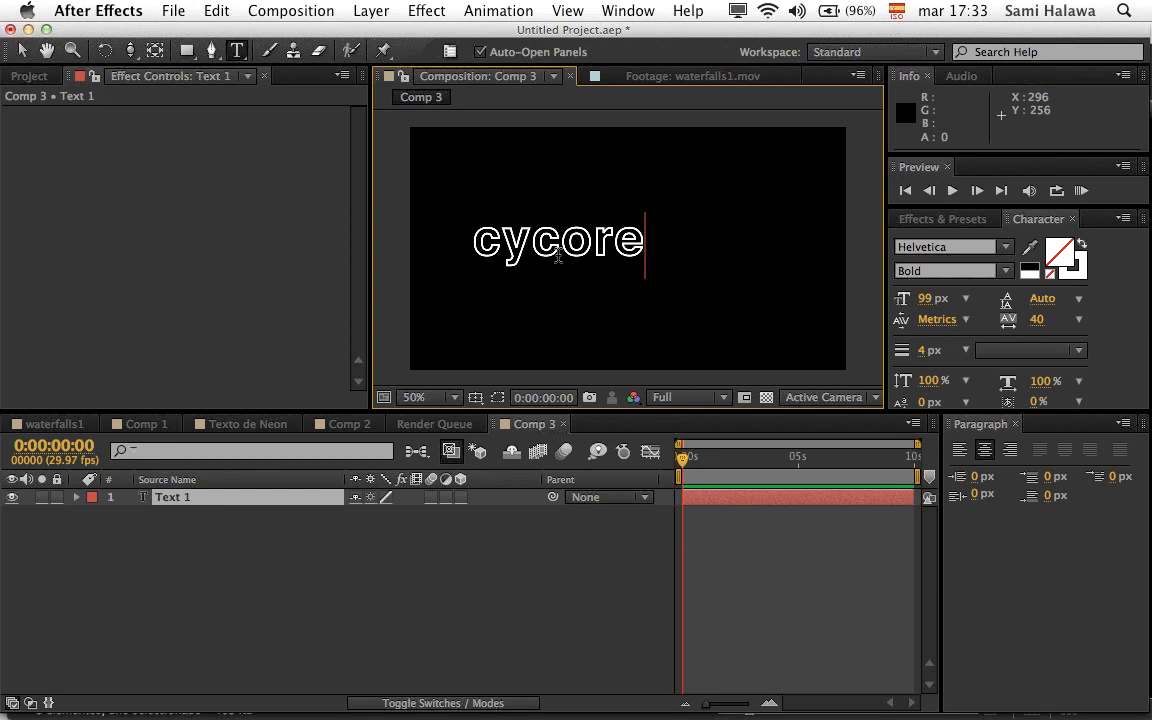
type(".com")
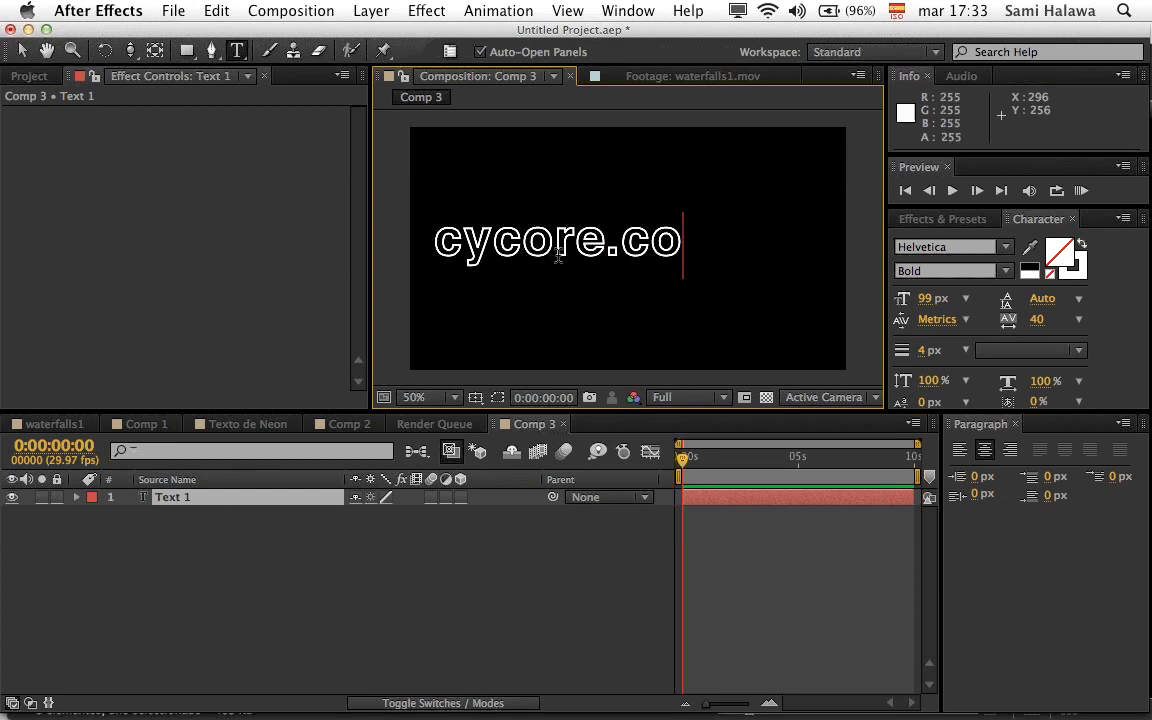
key("BackSpace")
key("BackSpace")
key("BackSpace")
key("BackSpace")
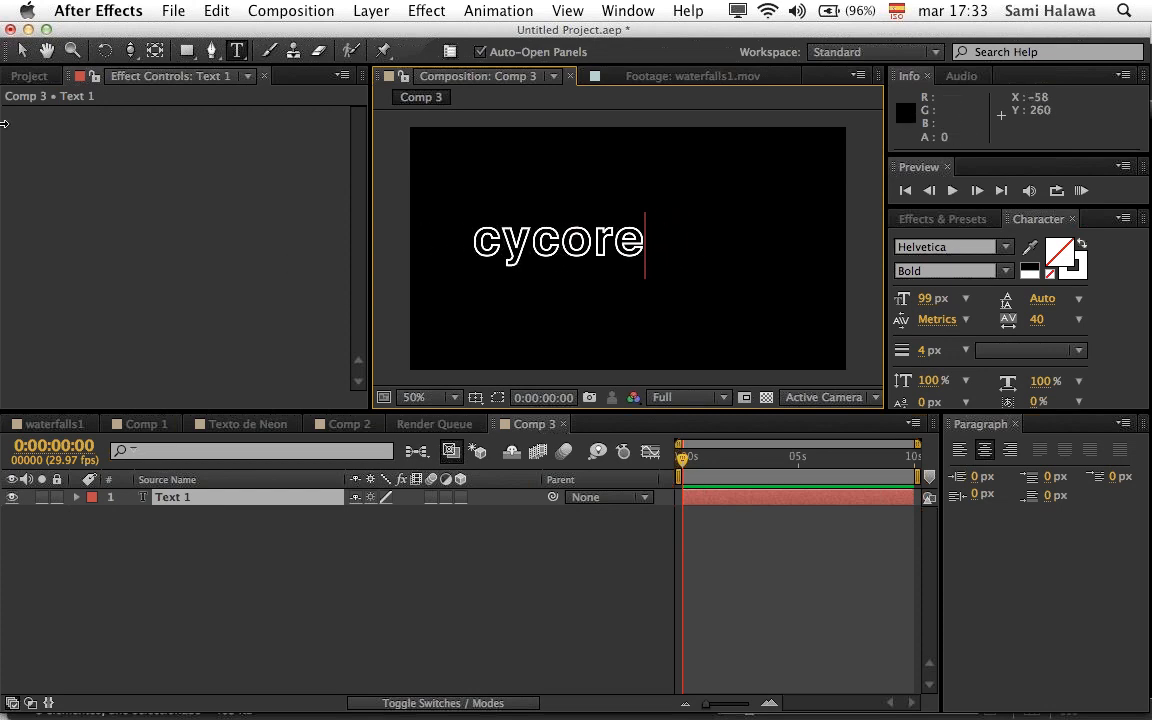
left_click(22, 50)
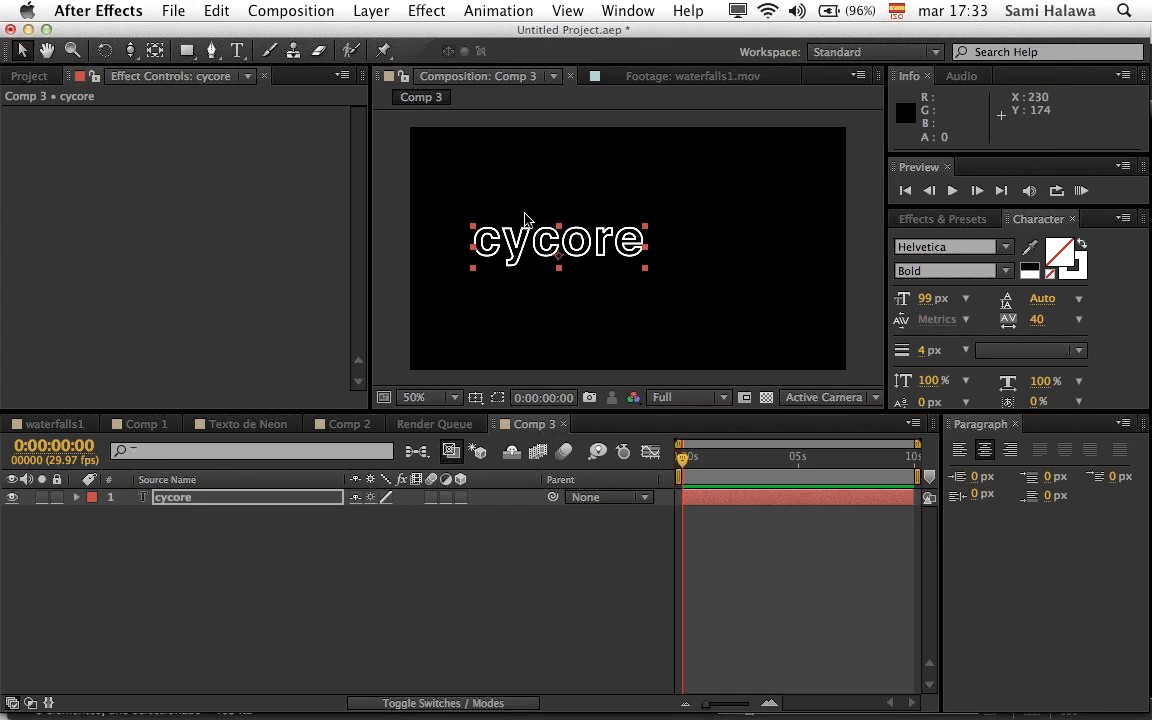
key("Delete")
mouse_move(1149, 317)
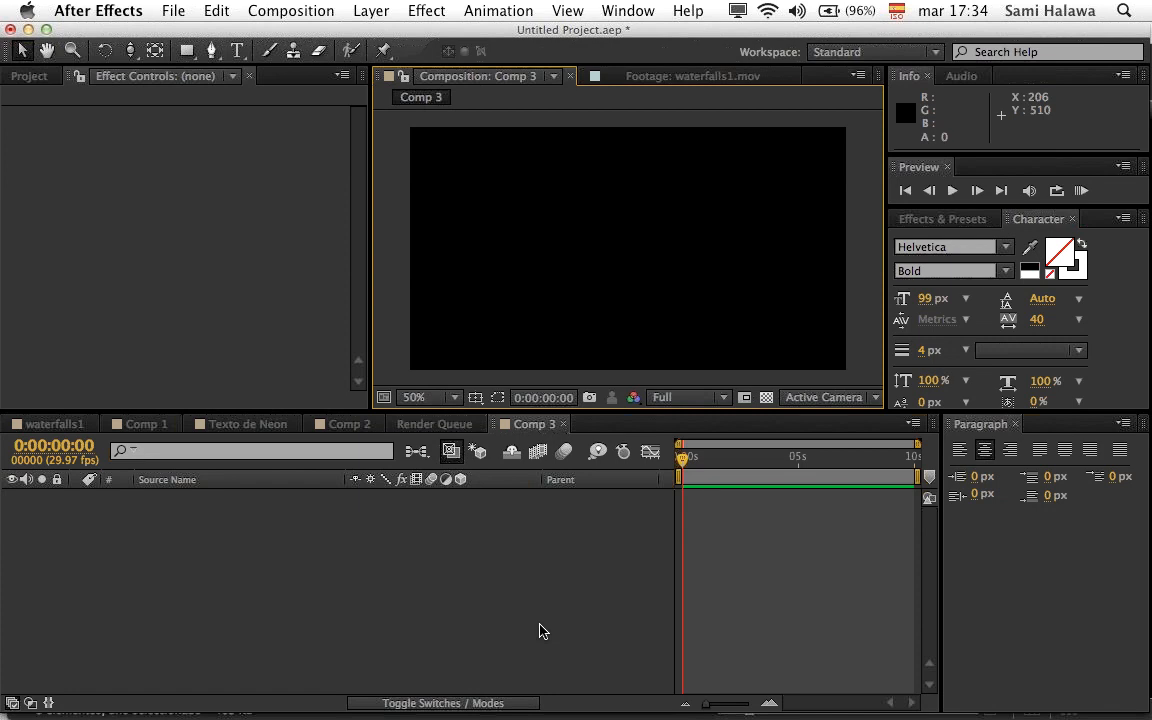
left_click(688, 11)
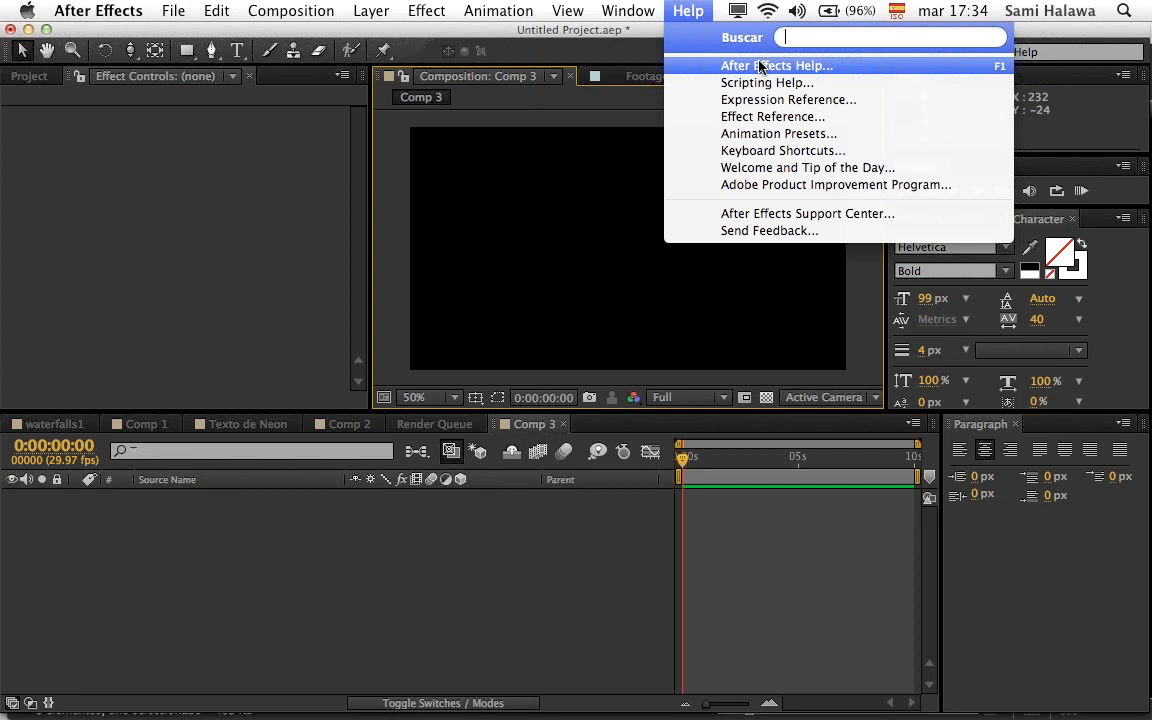
left_click(629, 104)
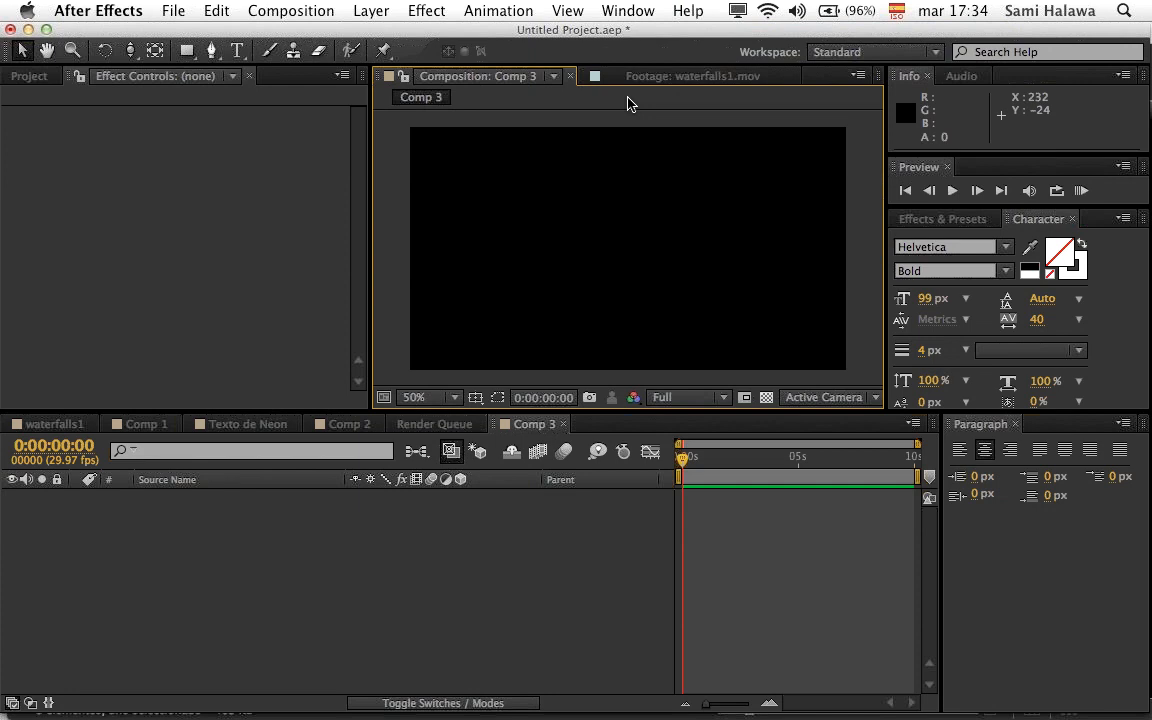
Step: Close the empty Comp 3 timeline and return to Texto de Neon
left_click(561, 425)
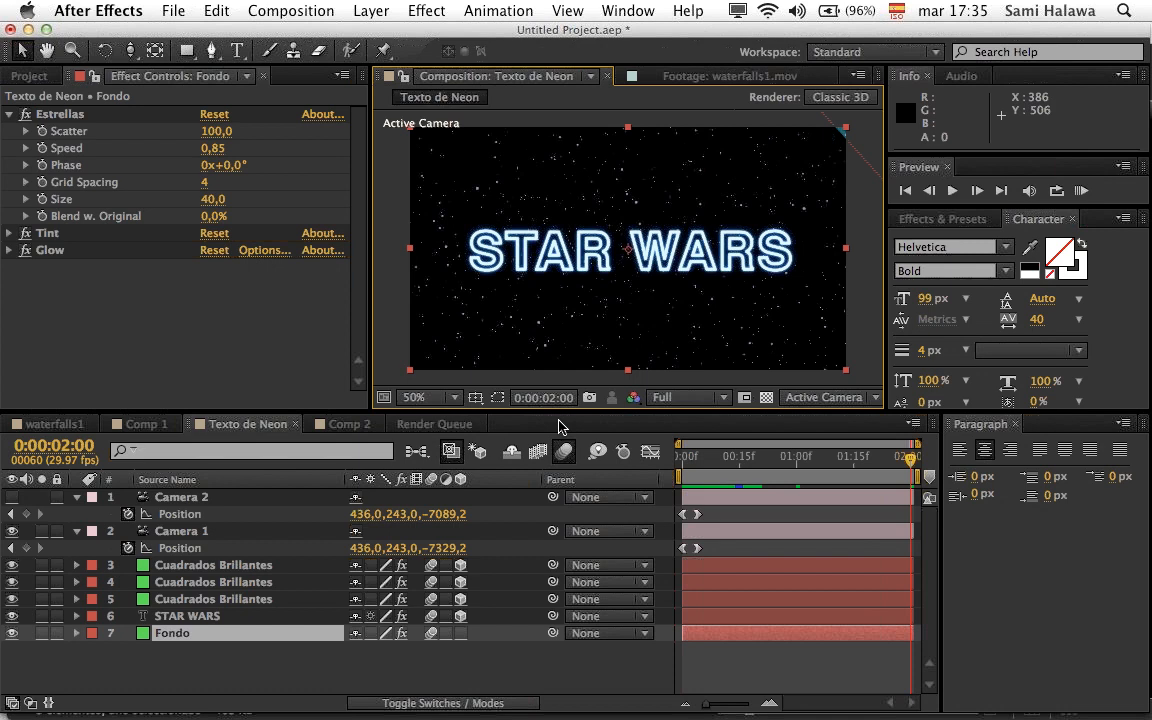
left_click(145, 425)
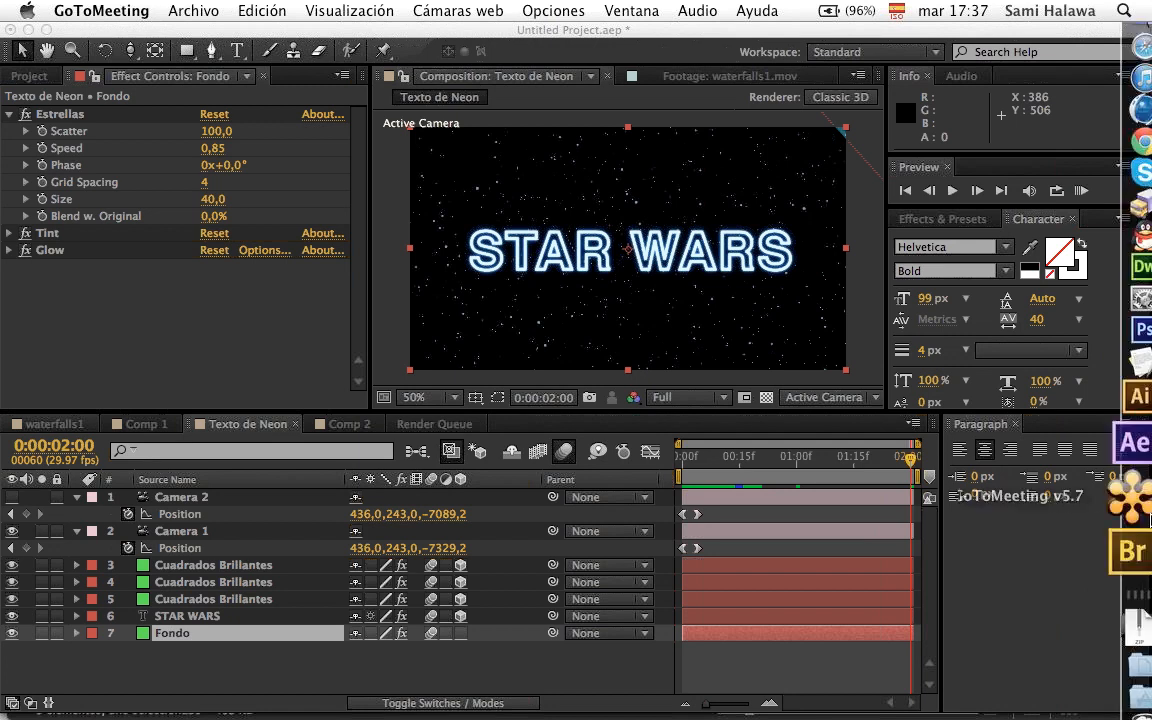
Step: Switch to Adobe Bridge, preview the Kaleidoscopic and Nerve Net - Linear background presets, and minimise its window
left_click(1107, 543)
left_click(437, 170)
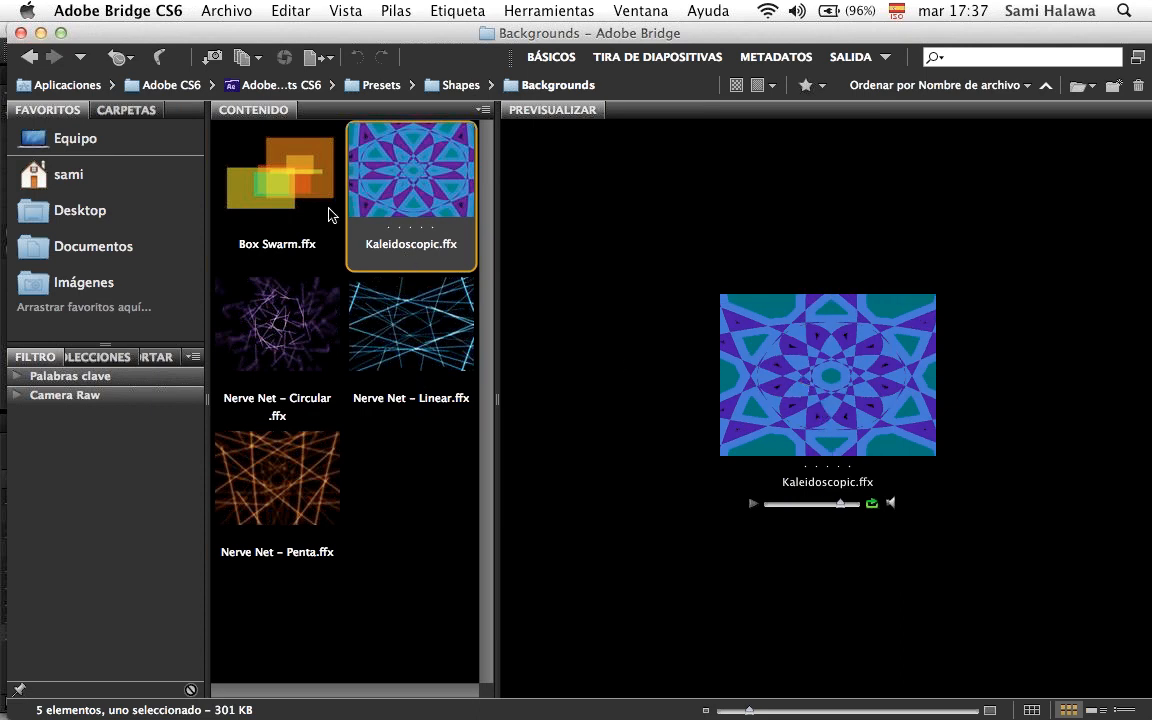
left_click(421, 321)
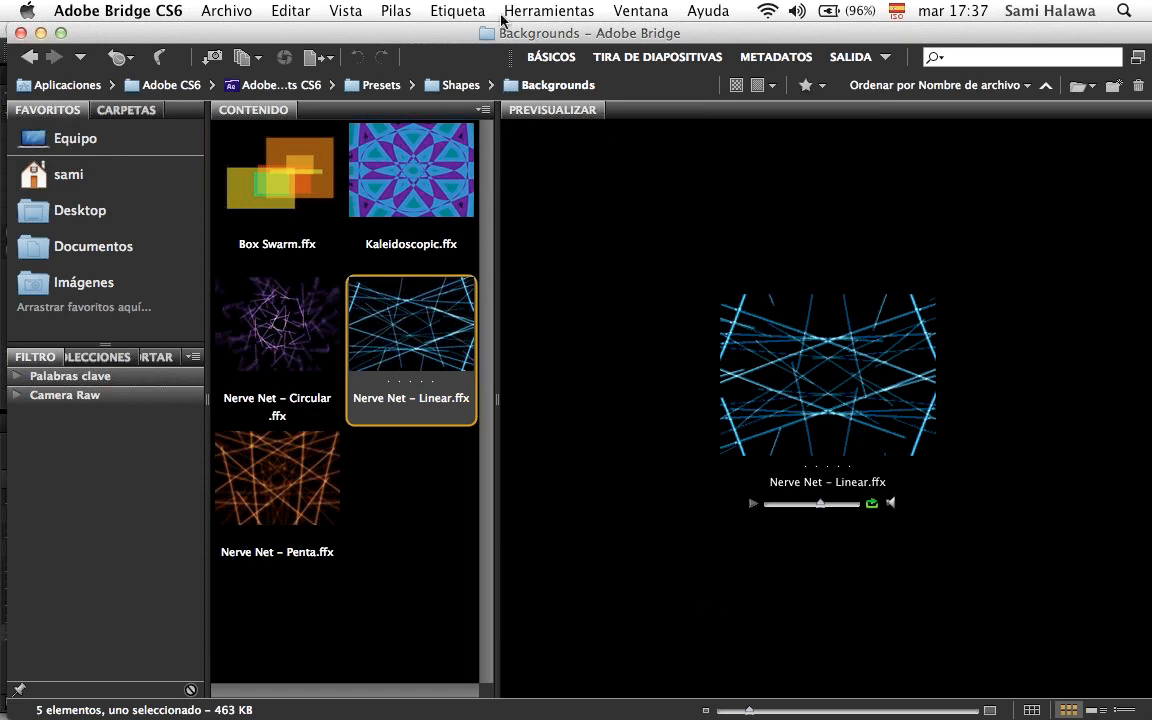
left_click_drag(448, 40, 793, 104)
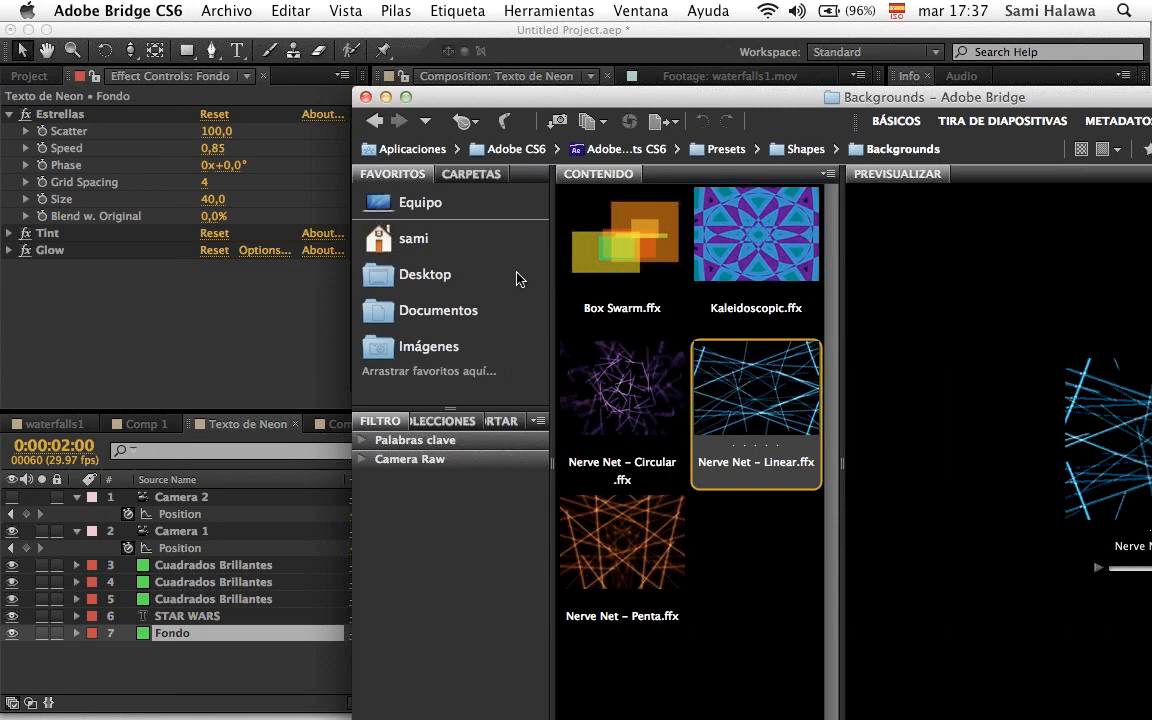
left_click(385, 96)
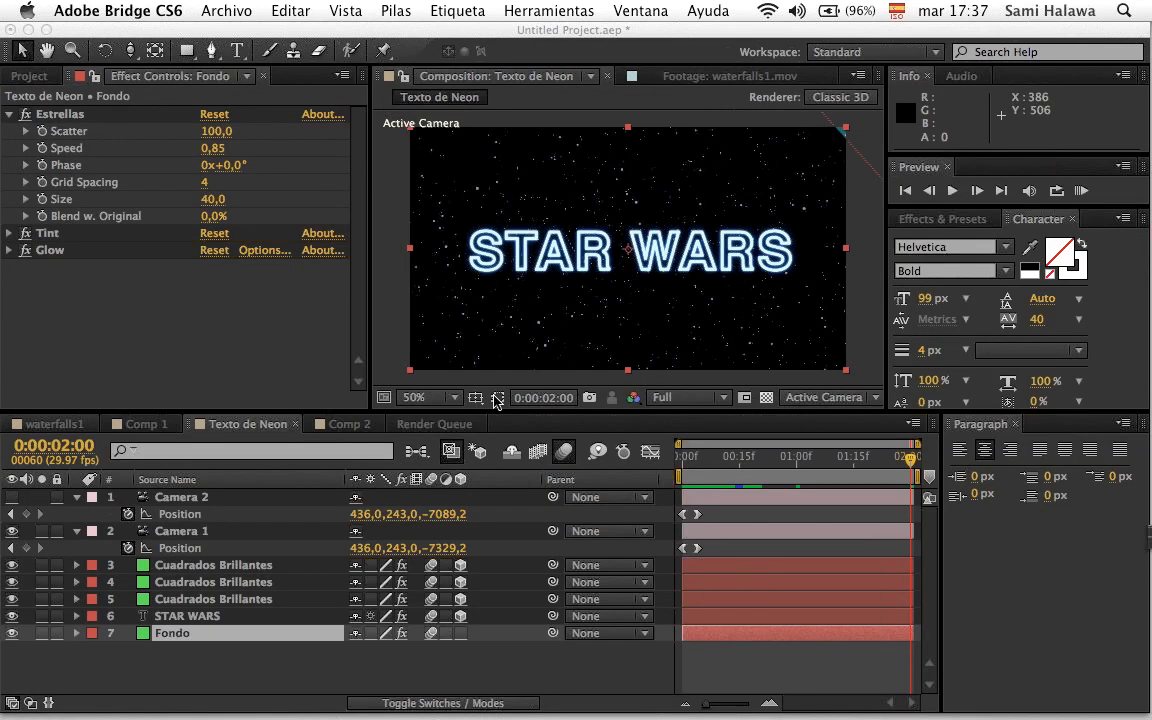